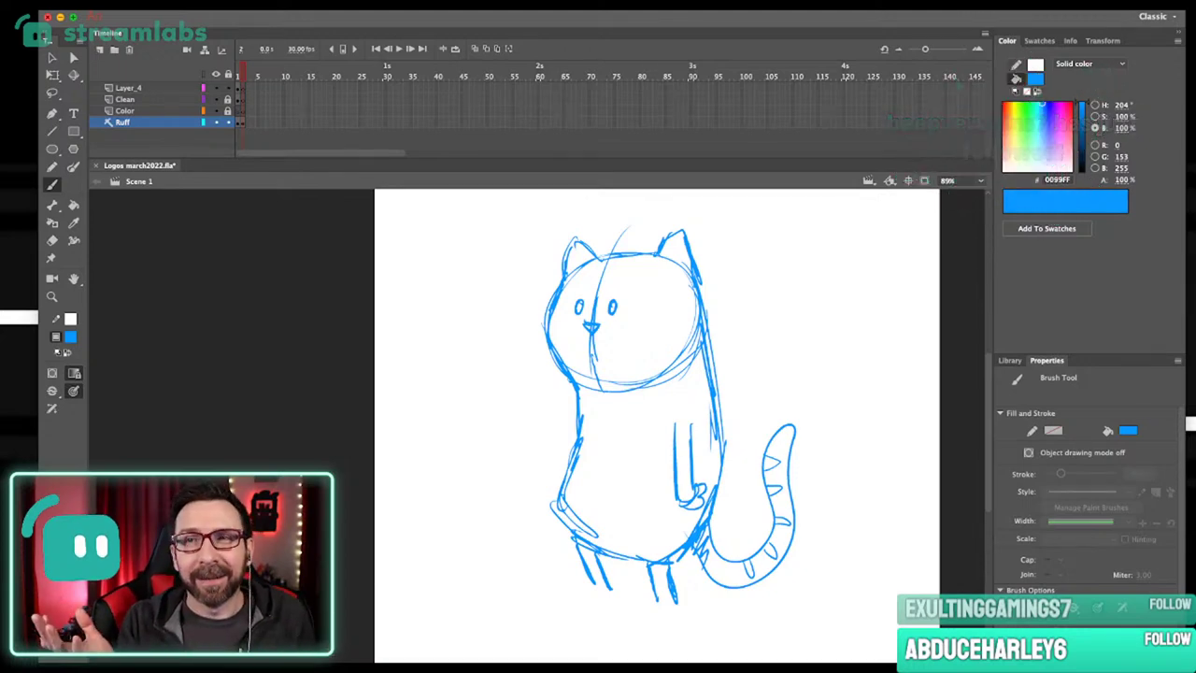
Sketch small flat feet at the ends of the cat's two legs.
scroll(777, 365, "down", 2)
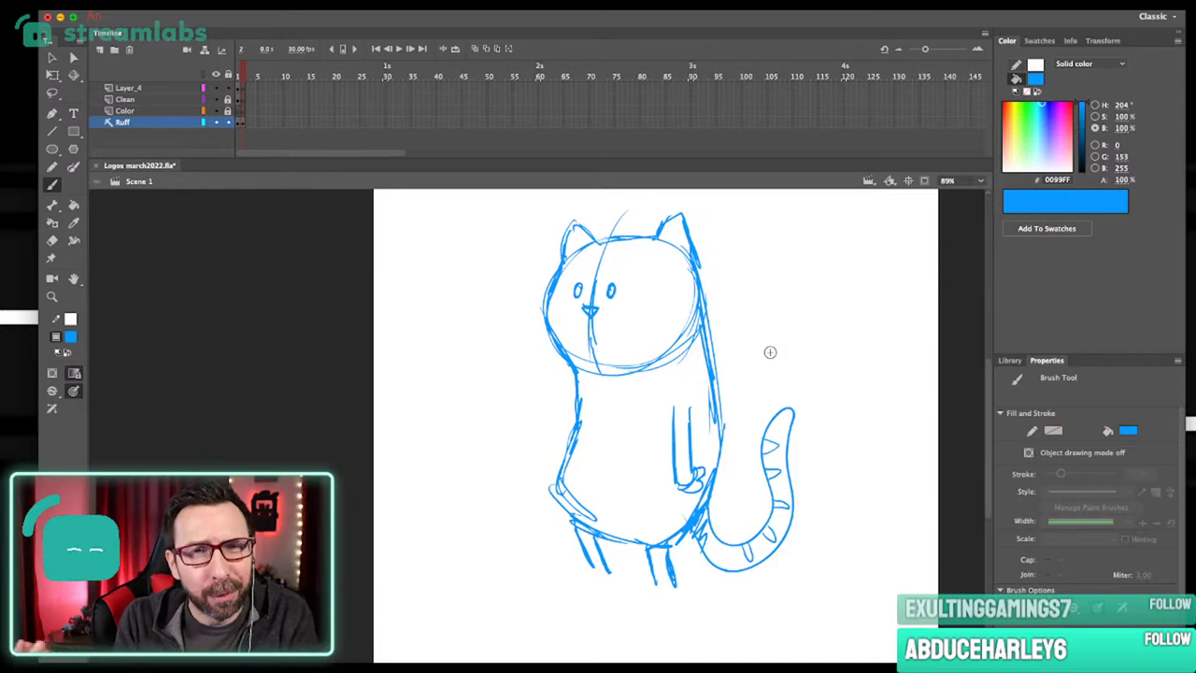
left_click_drag(630, 470, 643, 450)
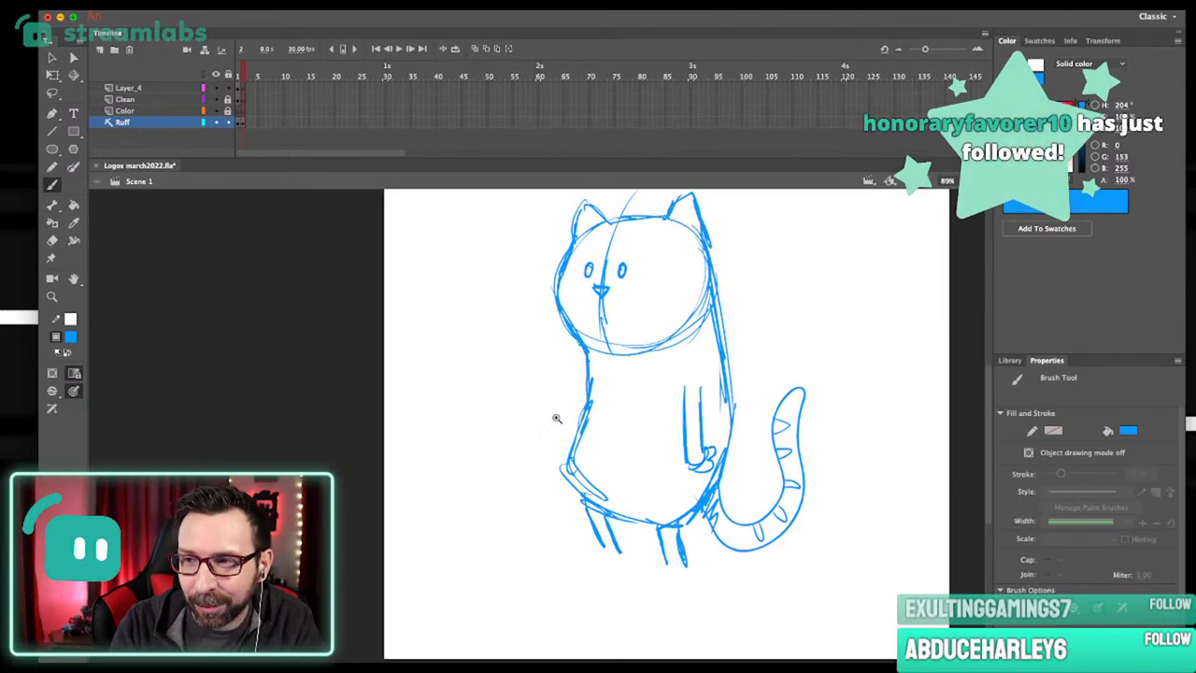
left_click_drag(566, 404, 651, 618)
left_click_drag(691, 498, 706, 507)
left_click_drag(551, 509, 557, 527)
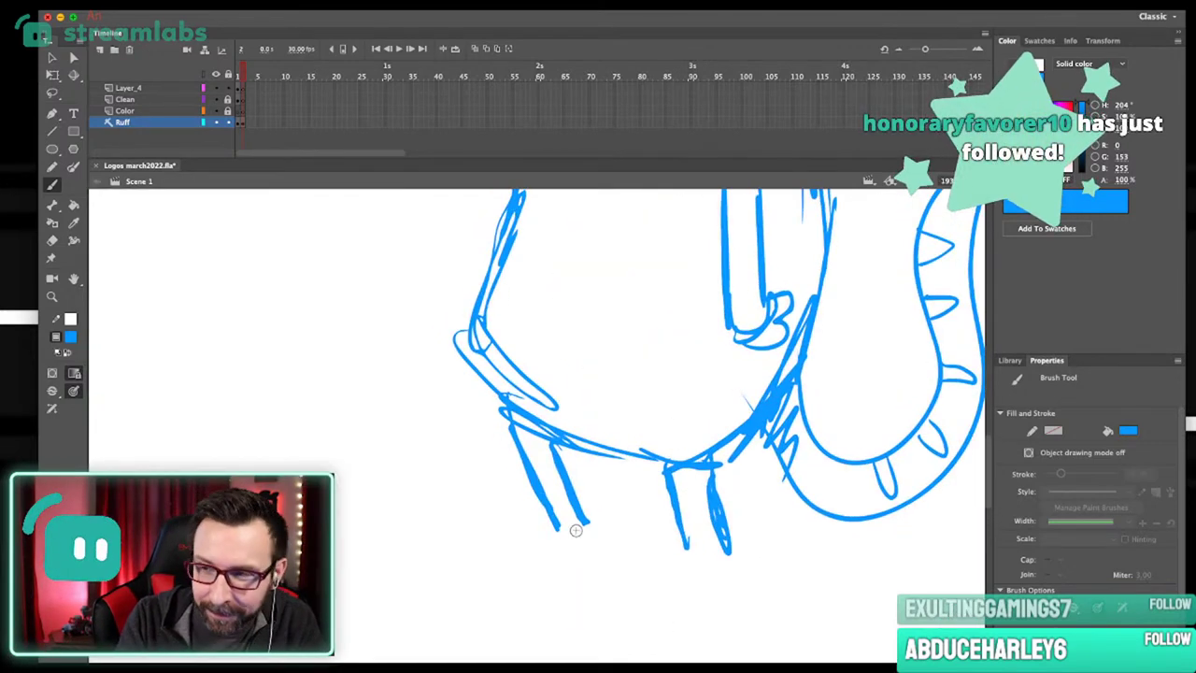
left_click_drag(572, 480, 588, 463)
scroll(635, 386, "left", 2)
scroll(663, 369, "down", 1)
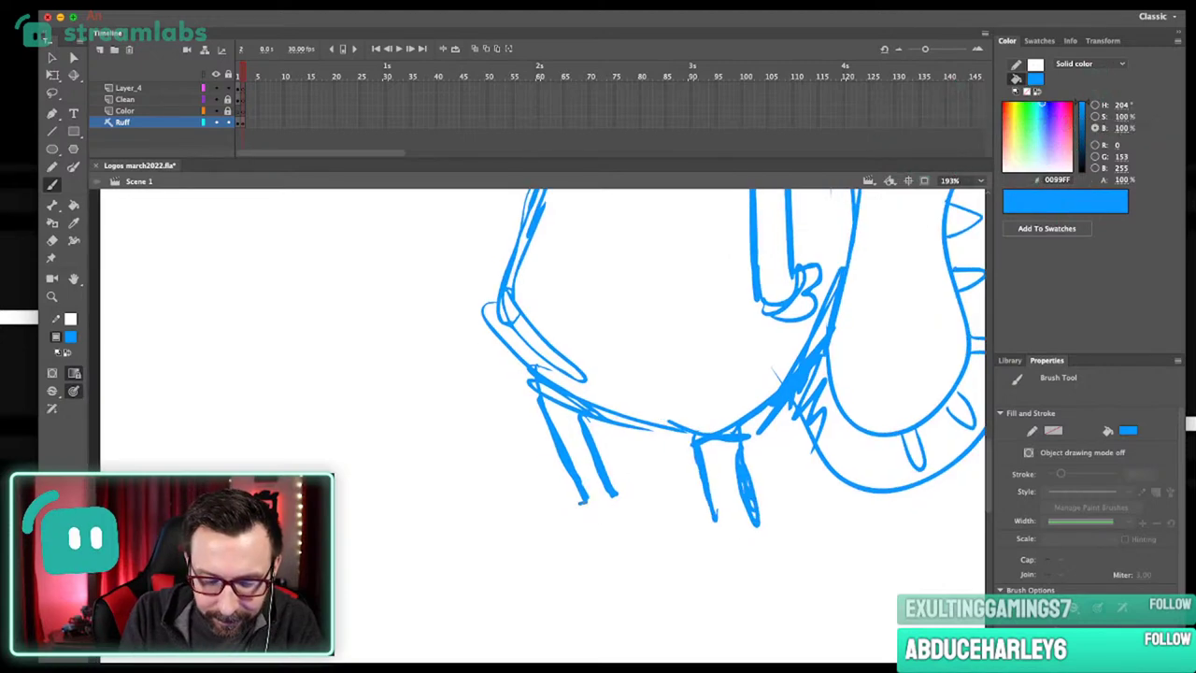
left_click_drag(566, 510, 607, 517)
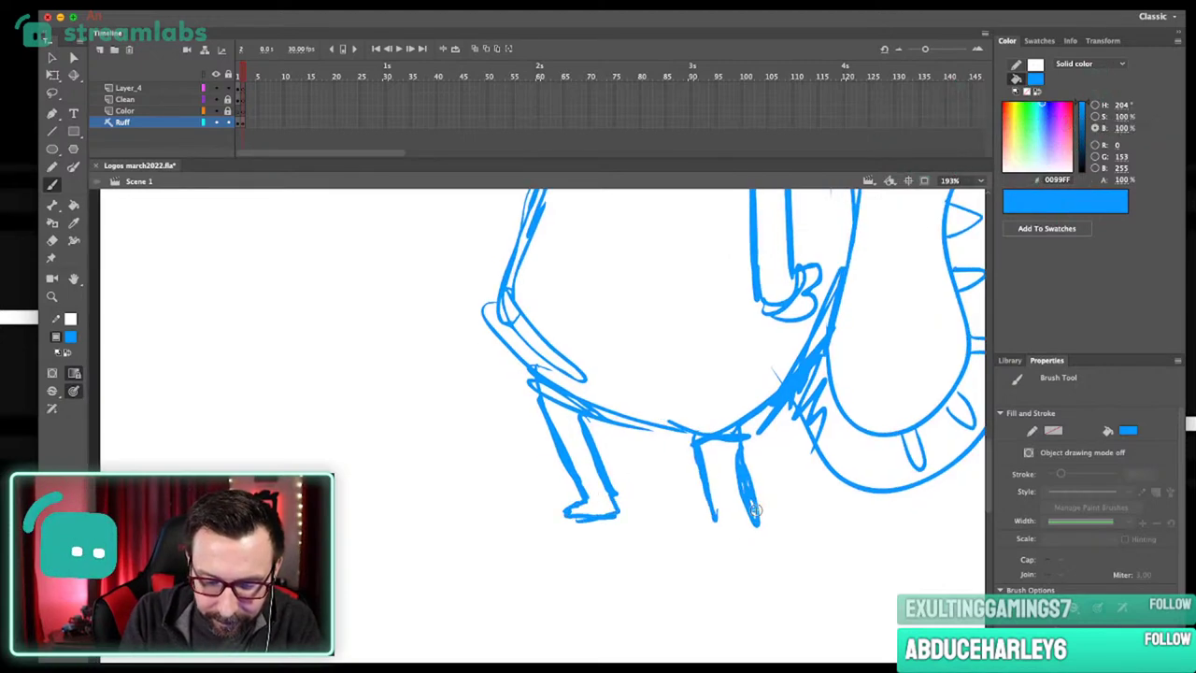
left_click_drag(705, 540, 757, 533)
key("super+2")
Sketch the start of a bent arm on the front of the torso and a short mouth line below the nose.
left_click_drag(714, 438, 800, 445)
scroll(601, 484, "up", 3)
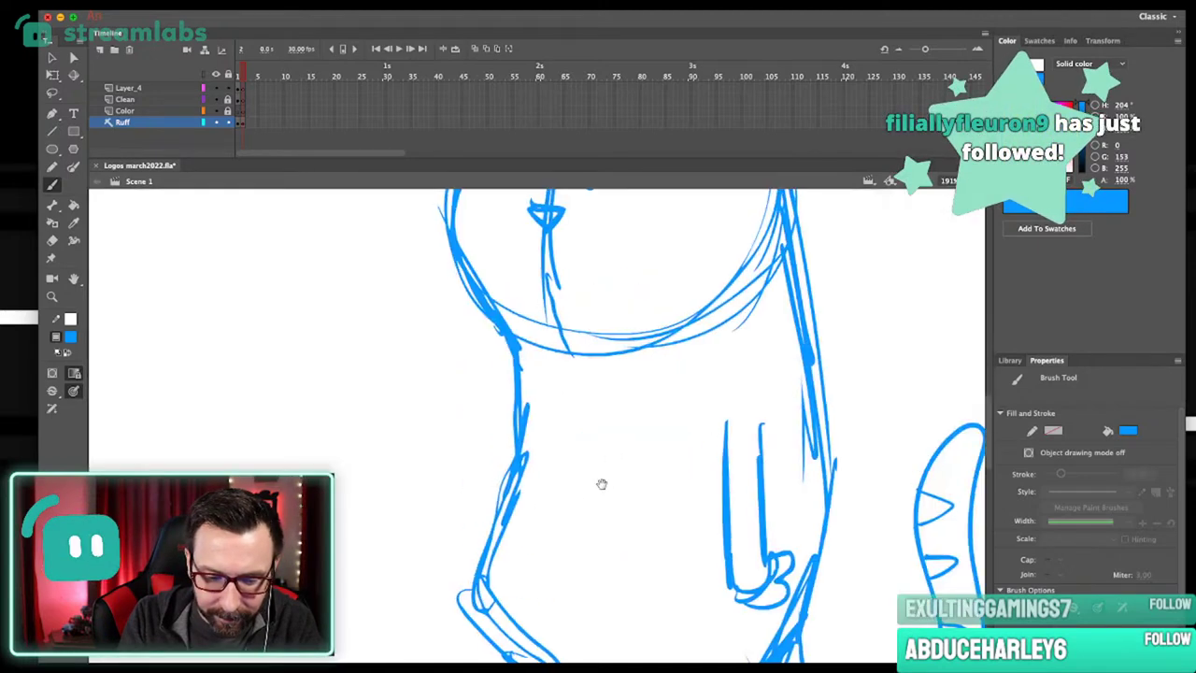
scroll(607, 425, "left", 3)
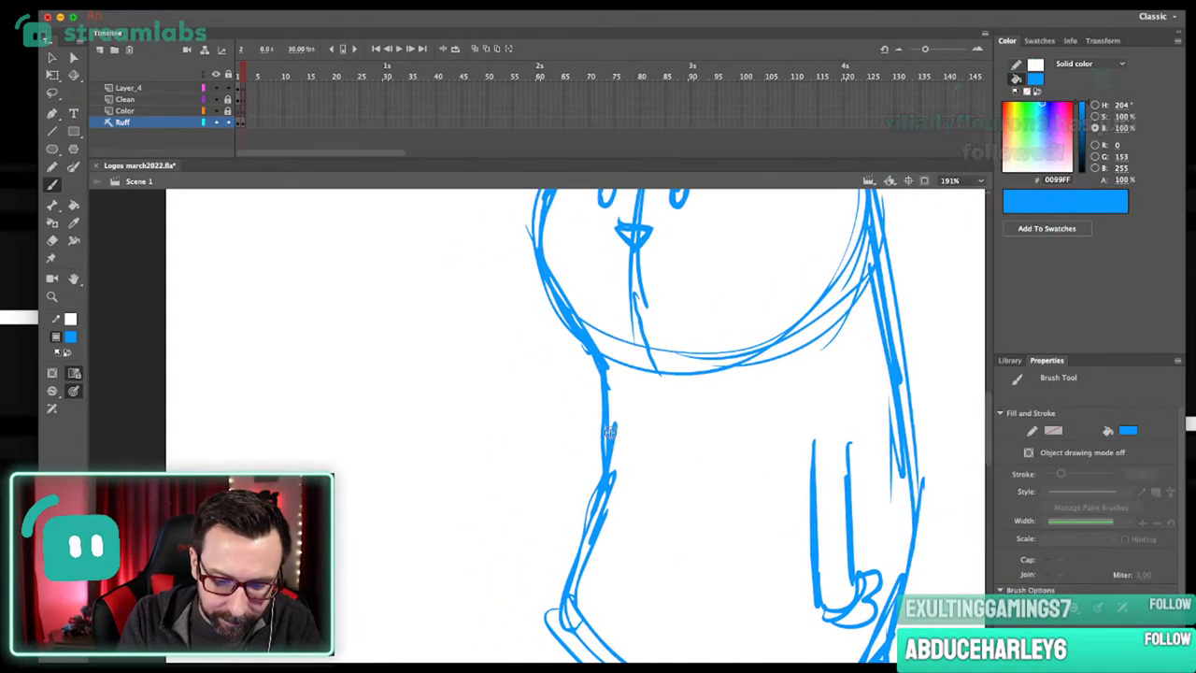
key("ctrl+z")
key("ctrl+z")
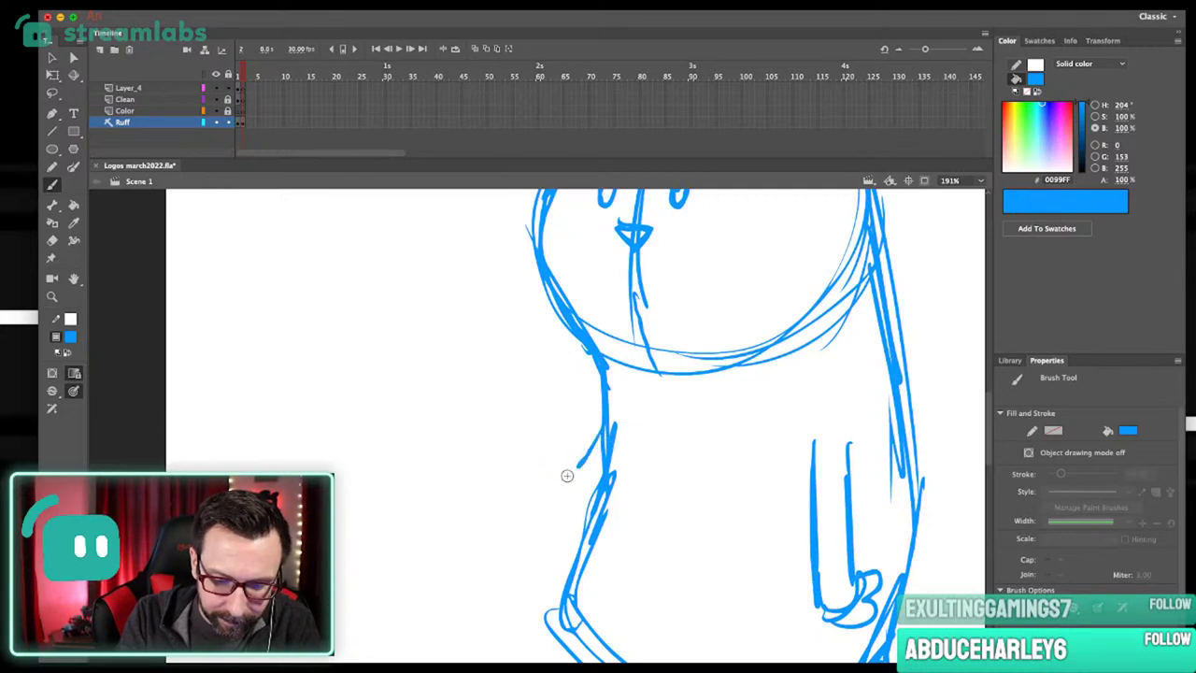
scroll(580, 402, "up", 3)
scroll(598, 394, "right", 1)
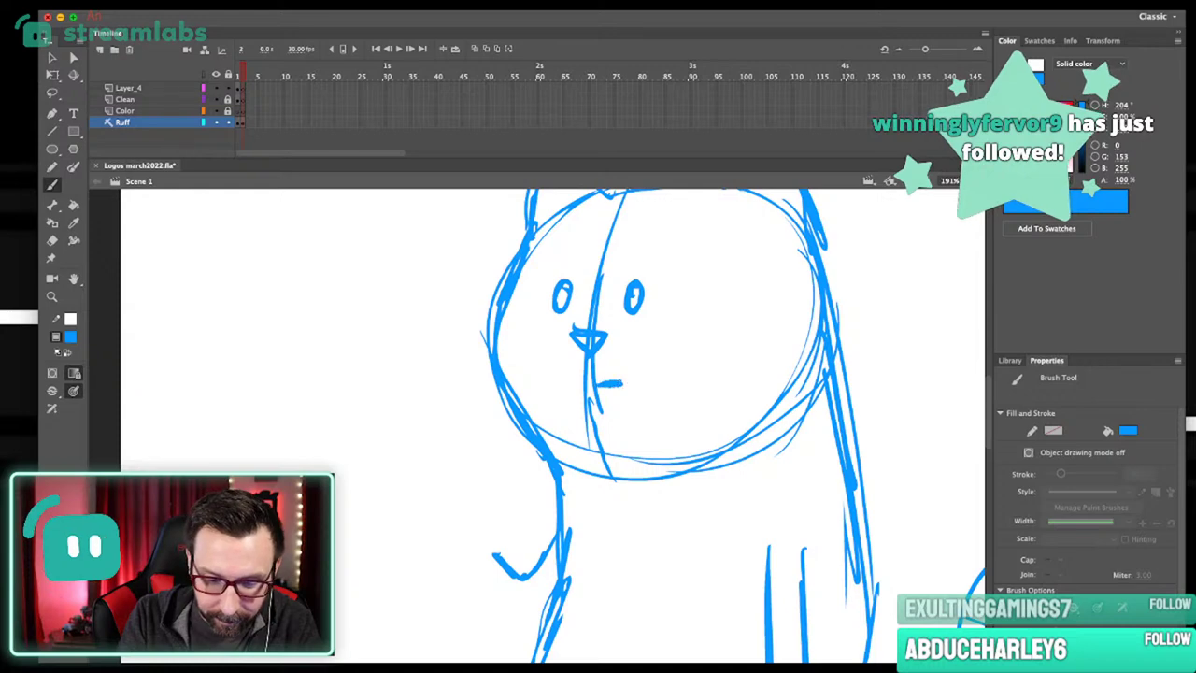
Delete the first forearm lines and redraw the raised bent arm with a round hand.
scroll(600, 391, "down", 4)
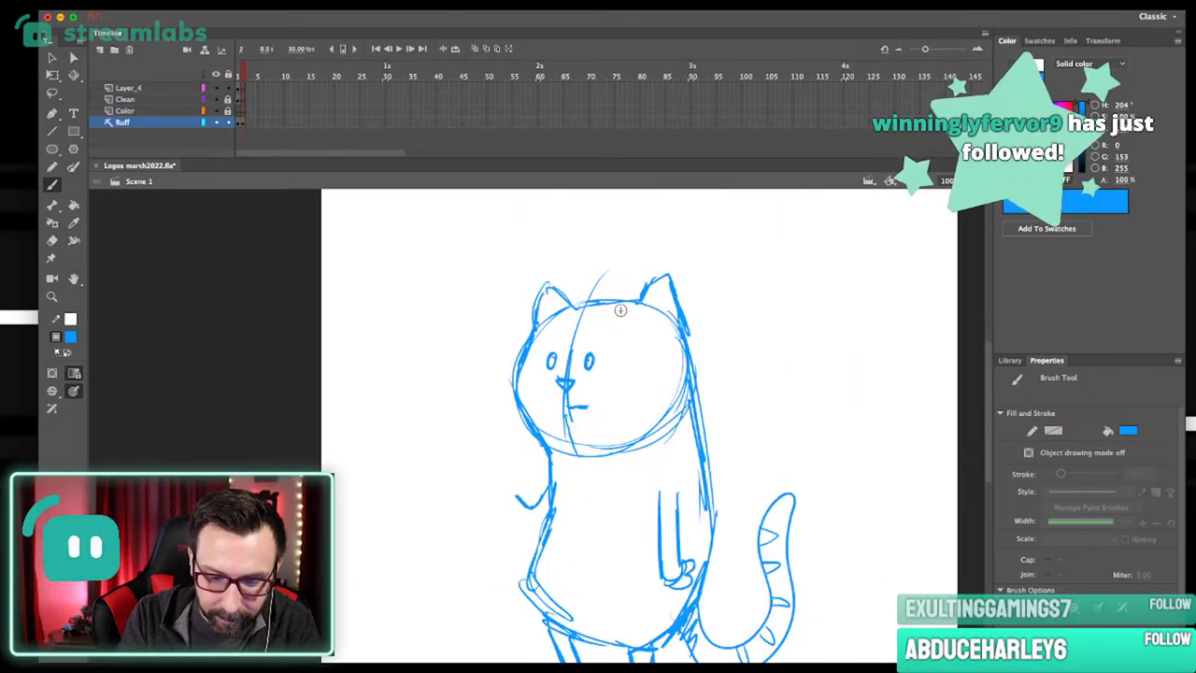
scroll(655, 300, "left", 1)
left_click_drag(532, 427, 591, 473)
key("Delete")
scroll(626, 398, "down", 1)
scroll(626, 398, "left", 1)
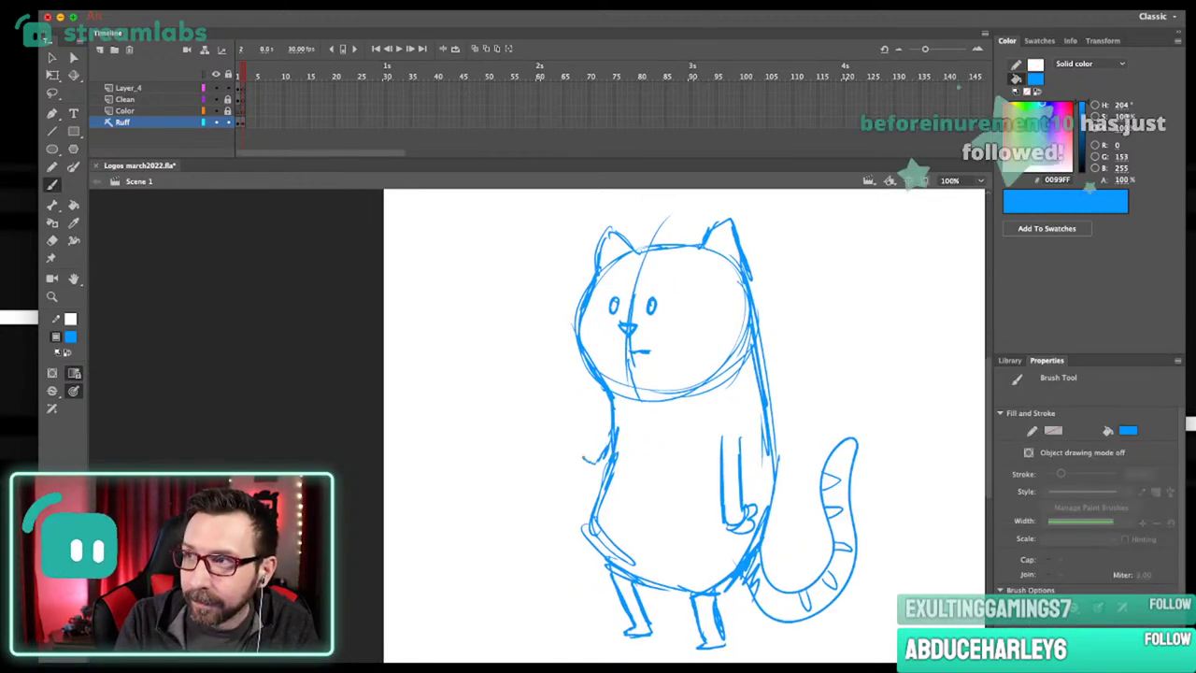
left_click_drag(570, 444, 572, 455)
scroll(580, 426, "down", 1)
scroll(579, 426, "left", 1)
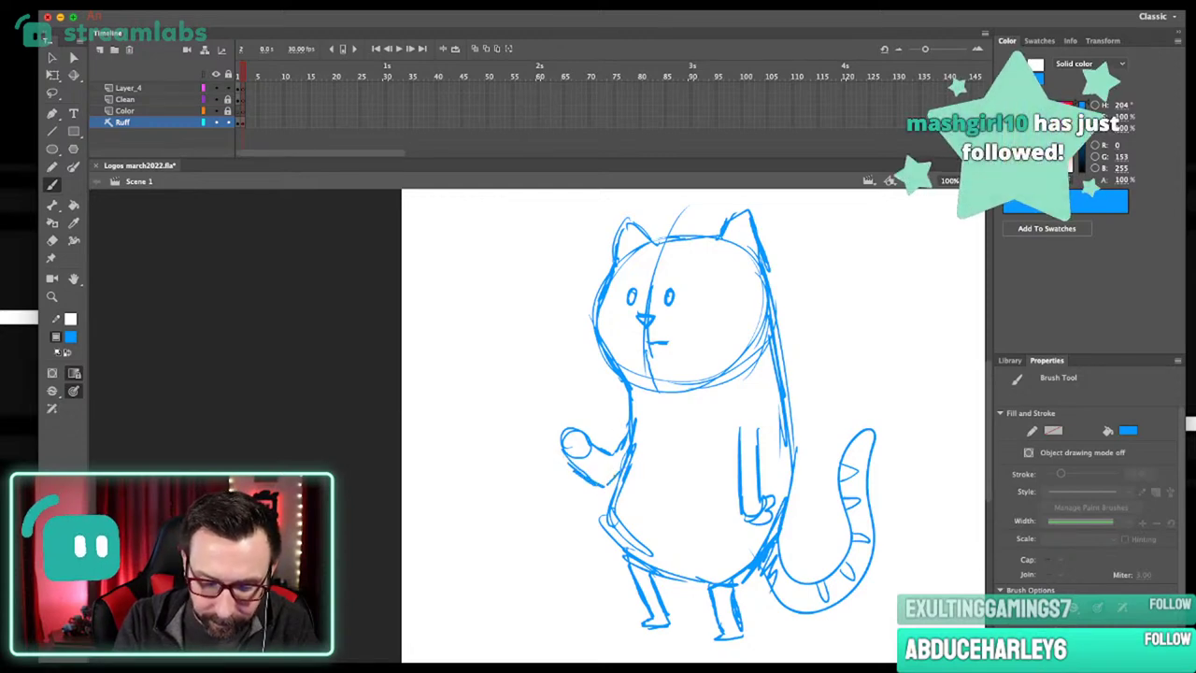
Add small round fingers to the raised hand and sketch a mug held in it.
scroll(620, 464, "up", 1)
scroll(619, 464, "left", 1)
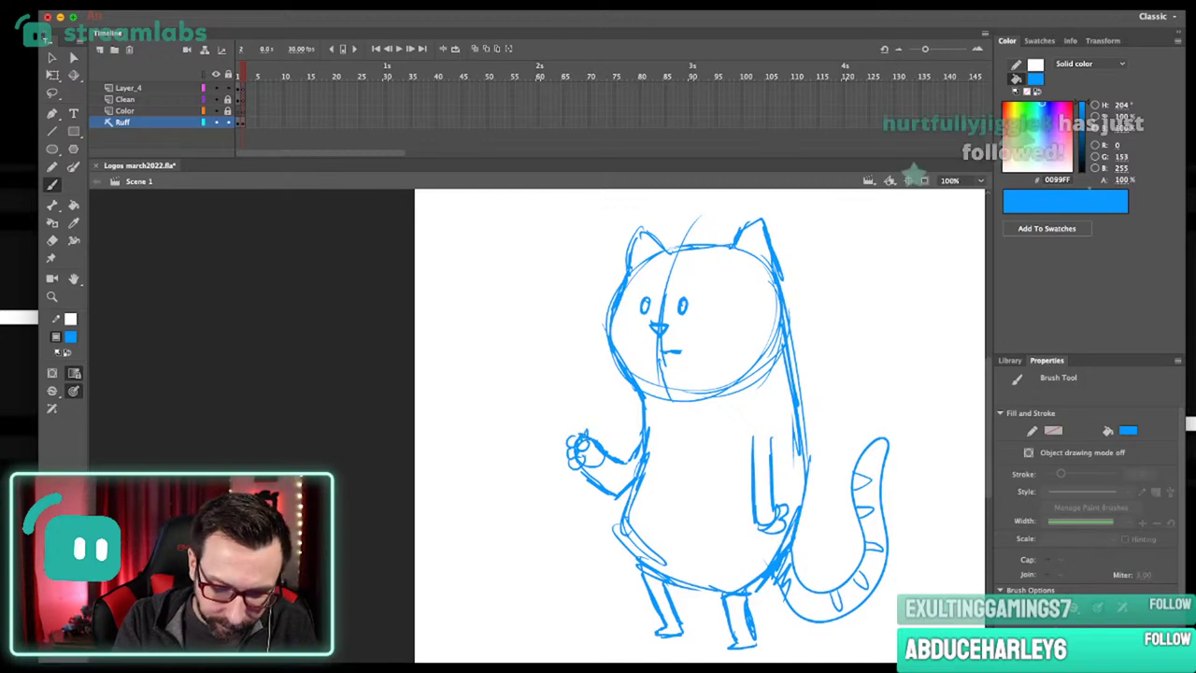
mouse_move(566, 432)
left_mouse_down()
mouse_move(566, 467)
mouse_move(531, 431)
mouse_move(564, 472)
mouse_move(527, 456)
left_mouse_up()
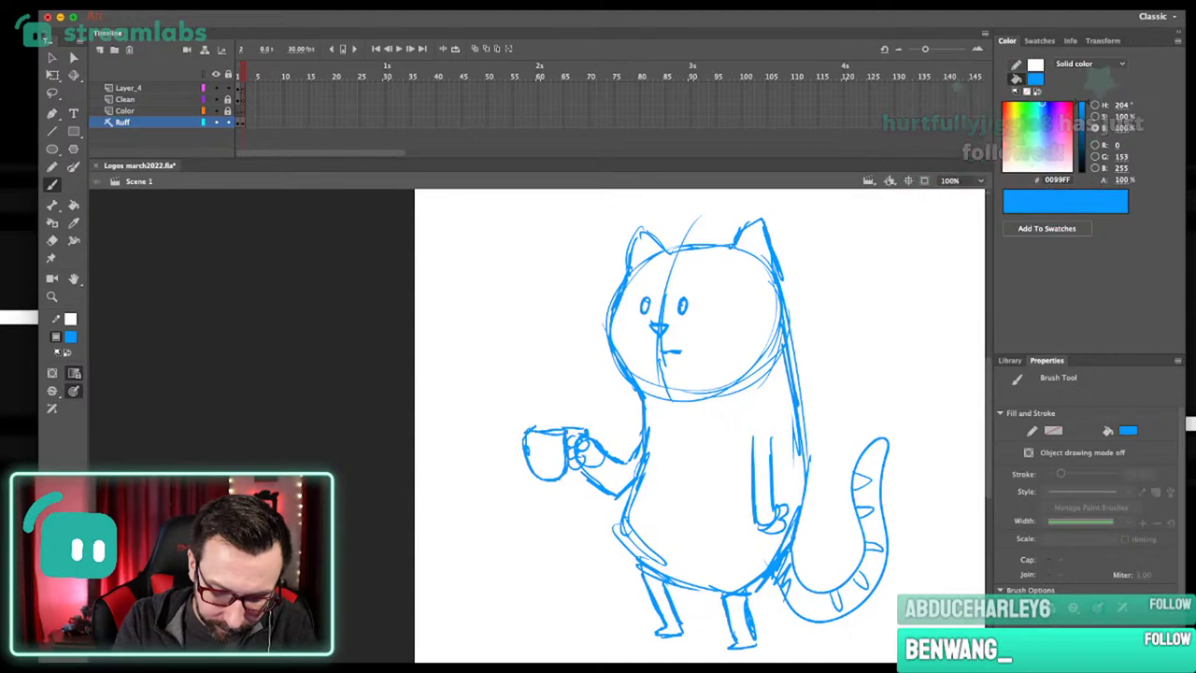
Select the whole cat drawing and nudge it rightward toward the centre of the canvas.
mouse_move(818, 398)
left_mouse_down()
mouse_move(782, 432)
mouse_move(794, 357)
left_mouse_up()
key("super+minus")
left_click_drag(745, 423, 818, 400)
left_click_drag(438, 232, 807, 652)
key("shift+Right")
key("shift+Right")
key("shift+Right")
key("shift+Right")
key("shift+Right")
Brush a row of curved stripes down the cat's back, from the head to the base of the tail.
key("b")
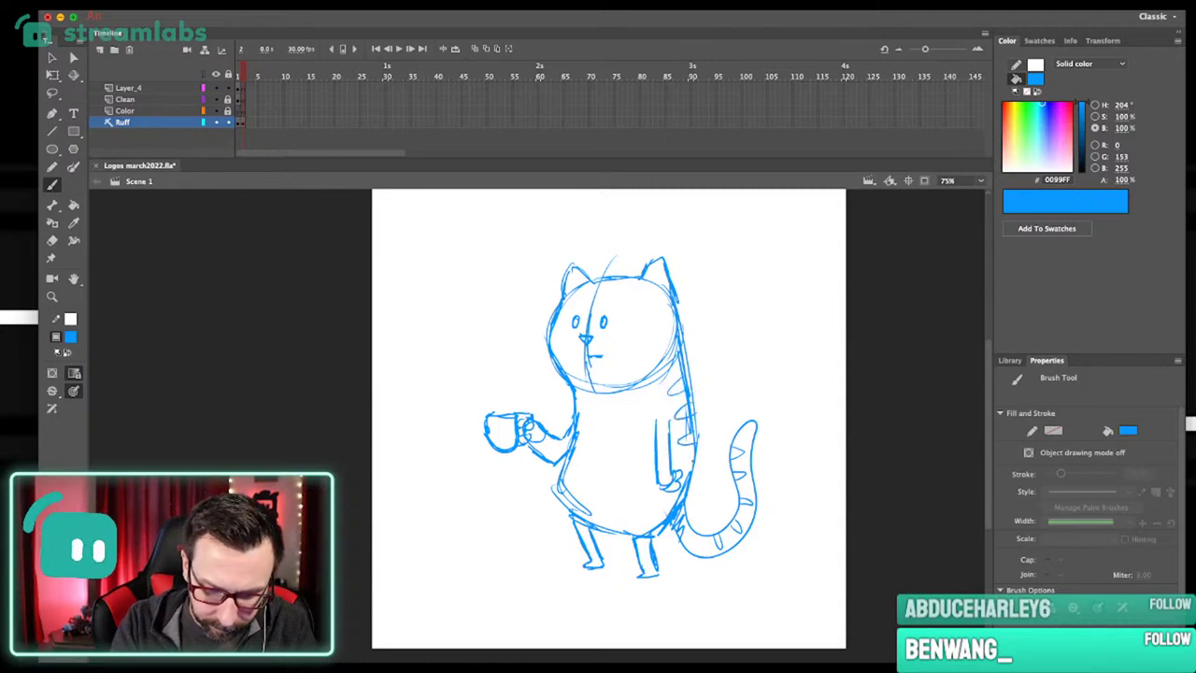
left_click_drag(674, 500, 671, 510)
left_click_drag(667, 516, 666, 526)
left_click_drag(682, 467, 692, 489)
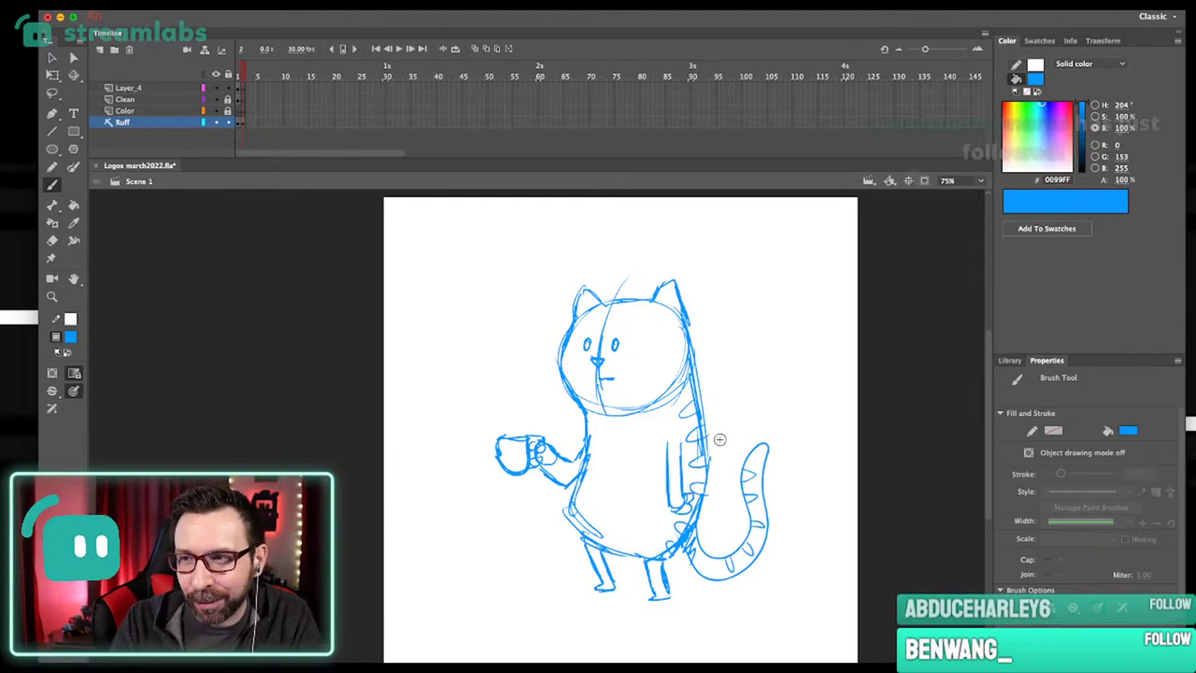
scroll(719, 438, "up", 2)
mouse_move(692, 355)
left_mouse_down()
mouse_move(692, 366)
mouse_move(711, 337)
left_mouse_up()
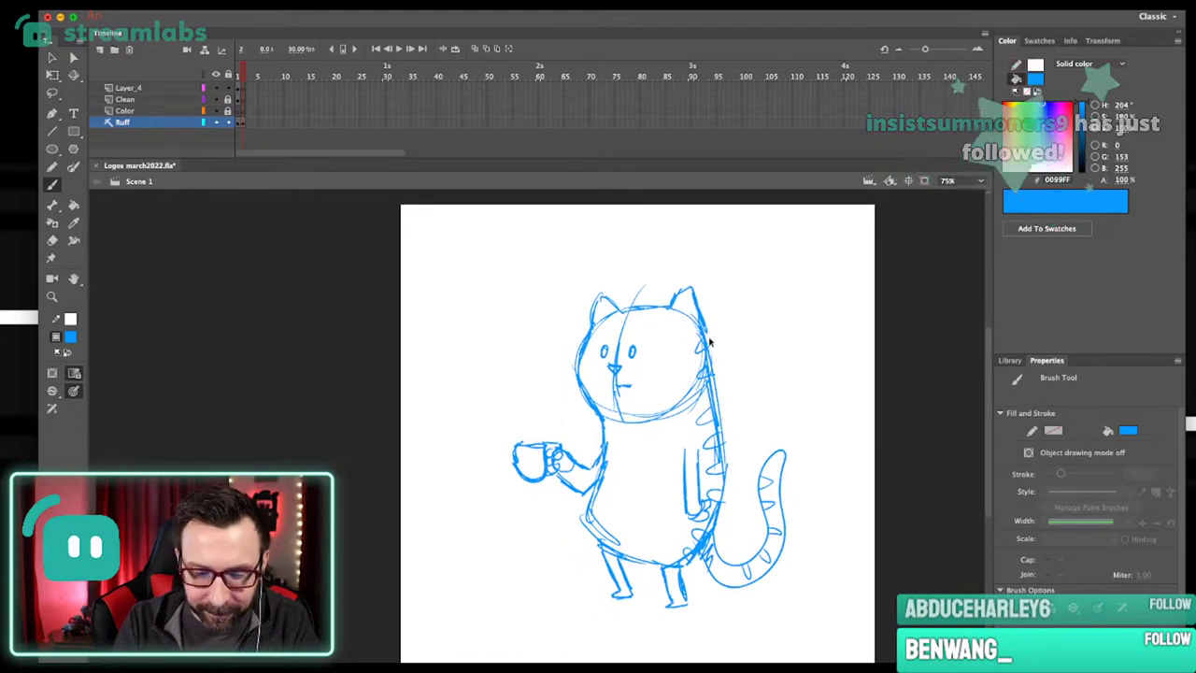
Draw a row of small rounded stripes on the top of the head between the ears.
left_click_drag(596, 256, 644, 425)
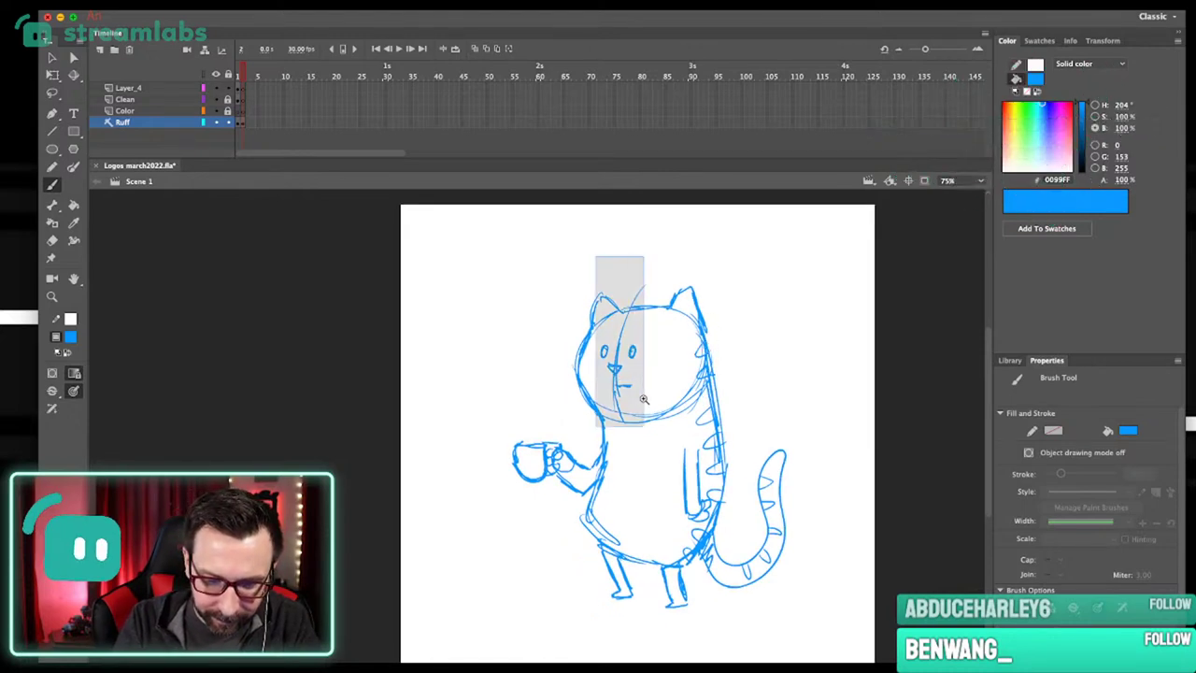
left_click_drag(587, 350, 599, 345)
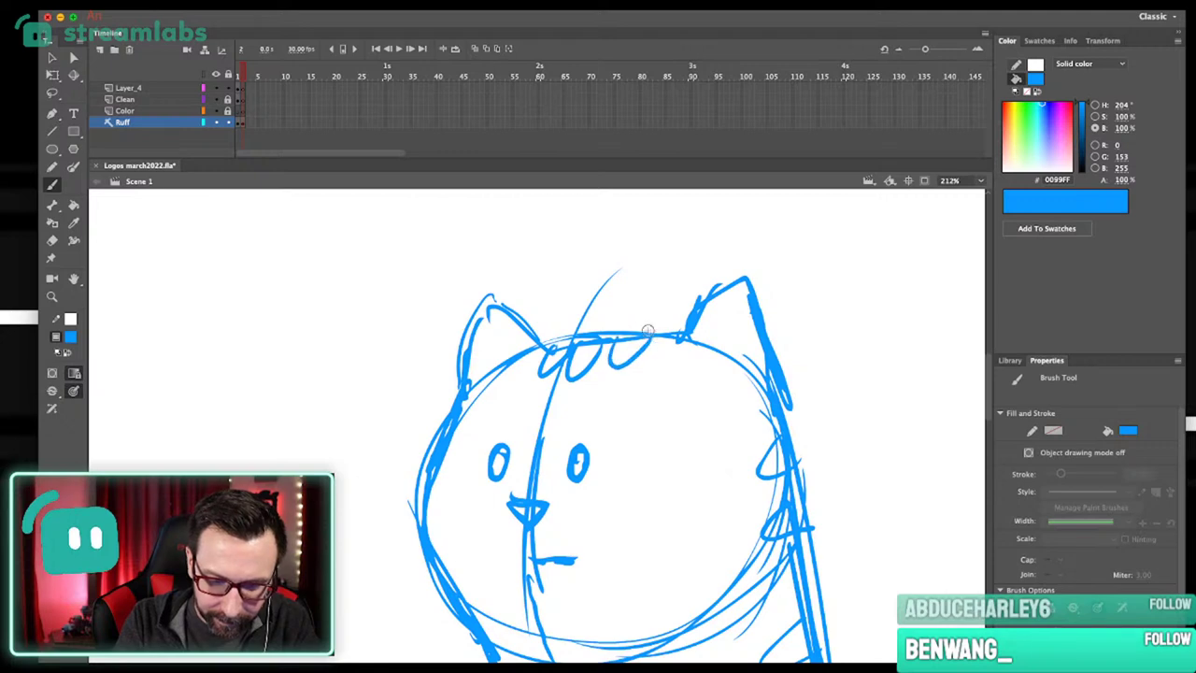
key("super+2")
Examine the overall cat sketch and the arm holding the mug.
left_click_drag(673, 423, 740, 401)
key("super+3")
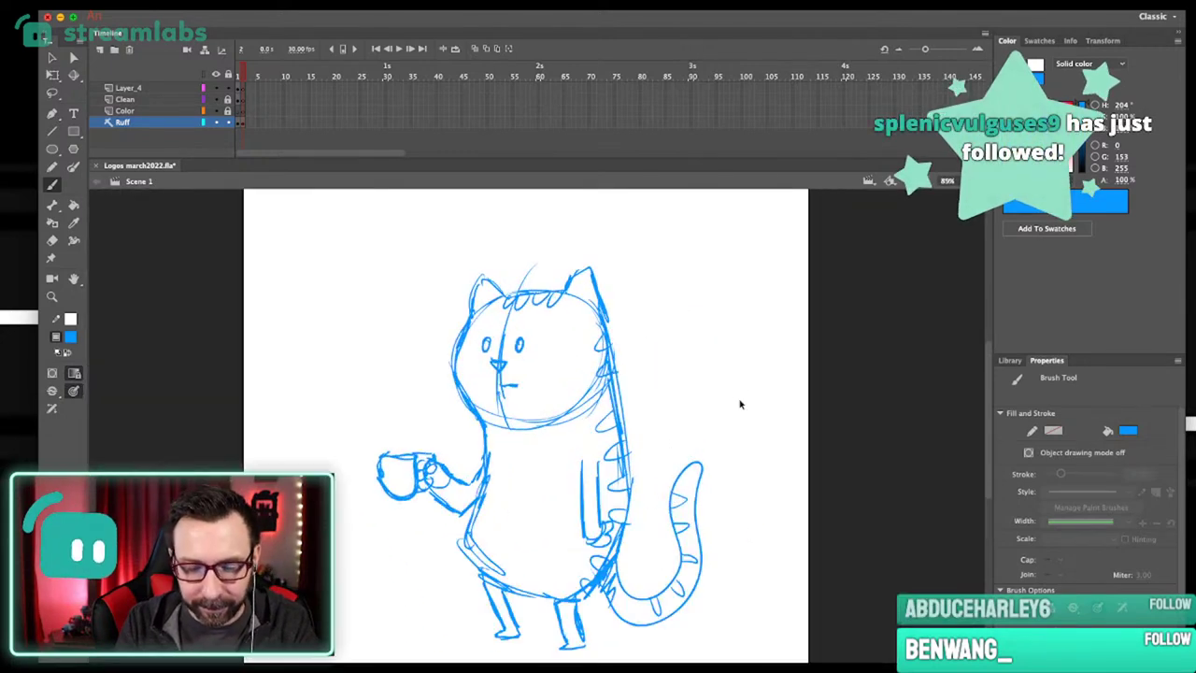
scroll(772, 404, "up", 3)
scroll(754, 420, "down", 4)
scroll(753, 408, "left", 2)
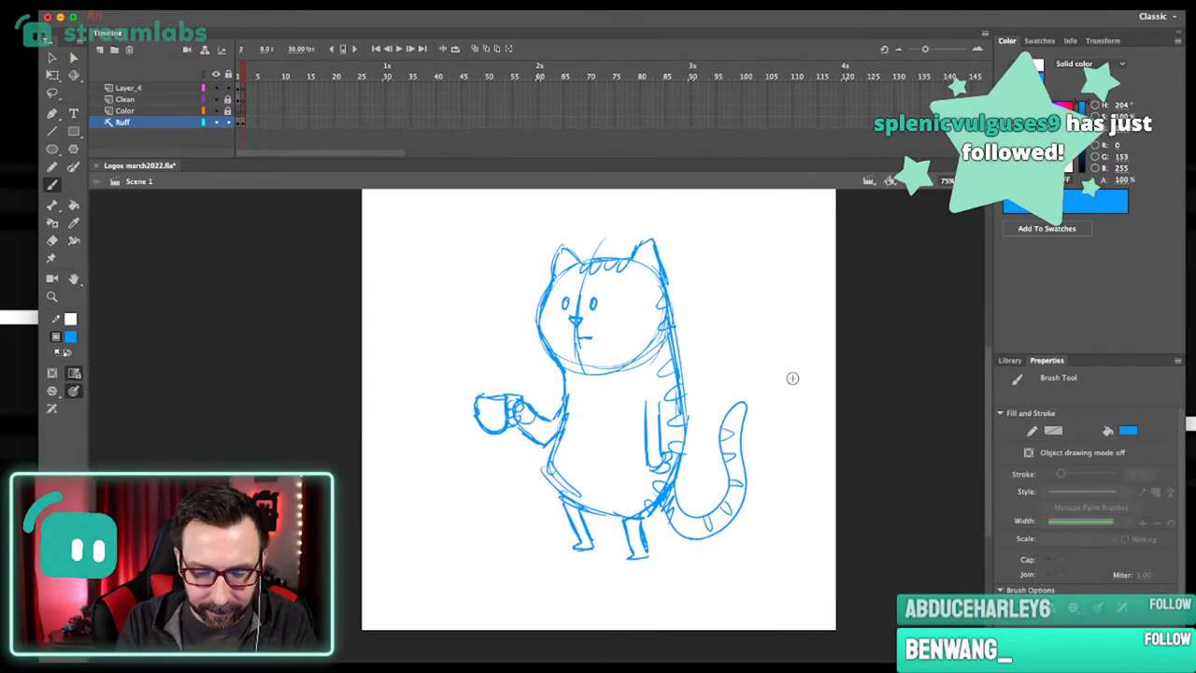
scroll(793, 376, "left", 1)
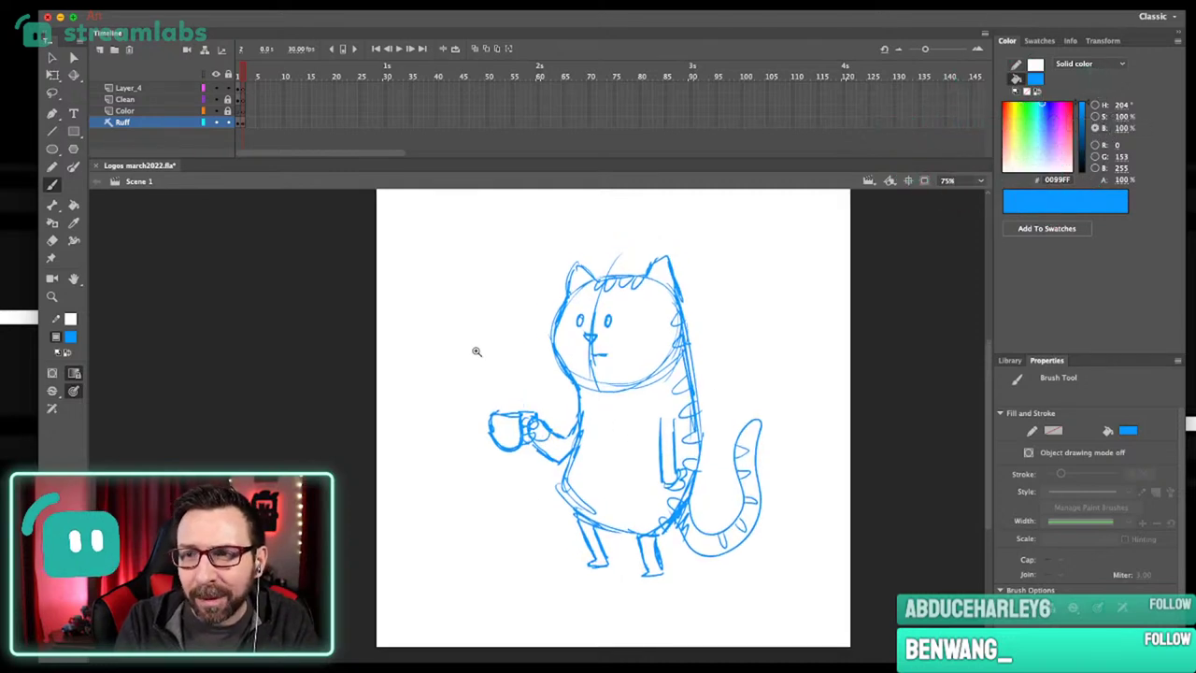
scroll(480, 368, "up", 3)
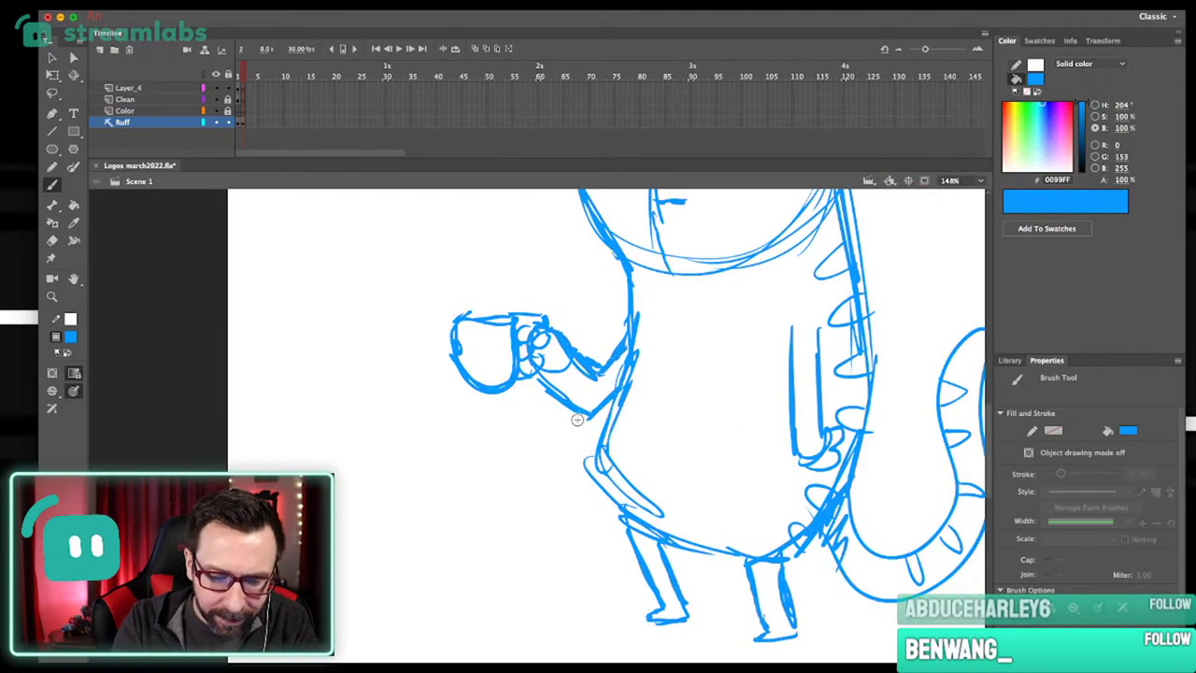
scroll(641, 359, "down", 2)
scroll(673, 393, "down", 1)
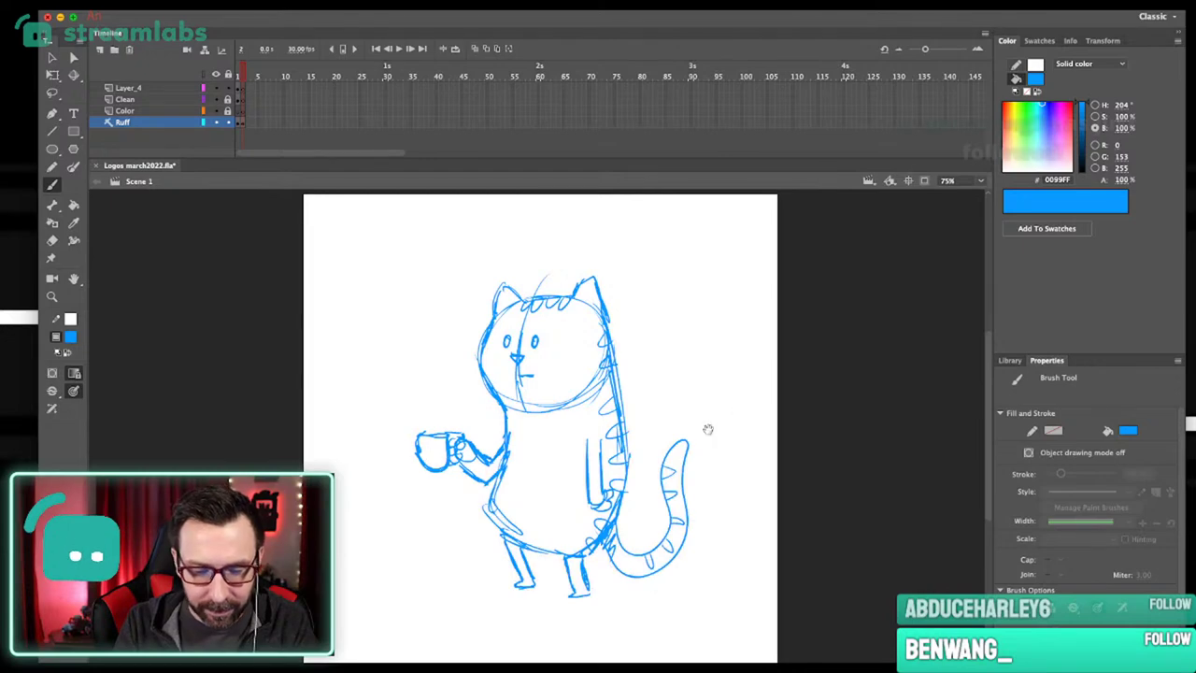
scroll(756, 384, "left", 1)
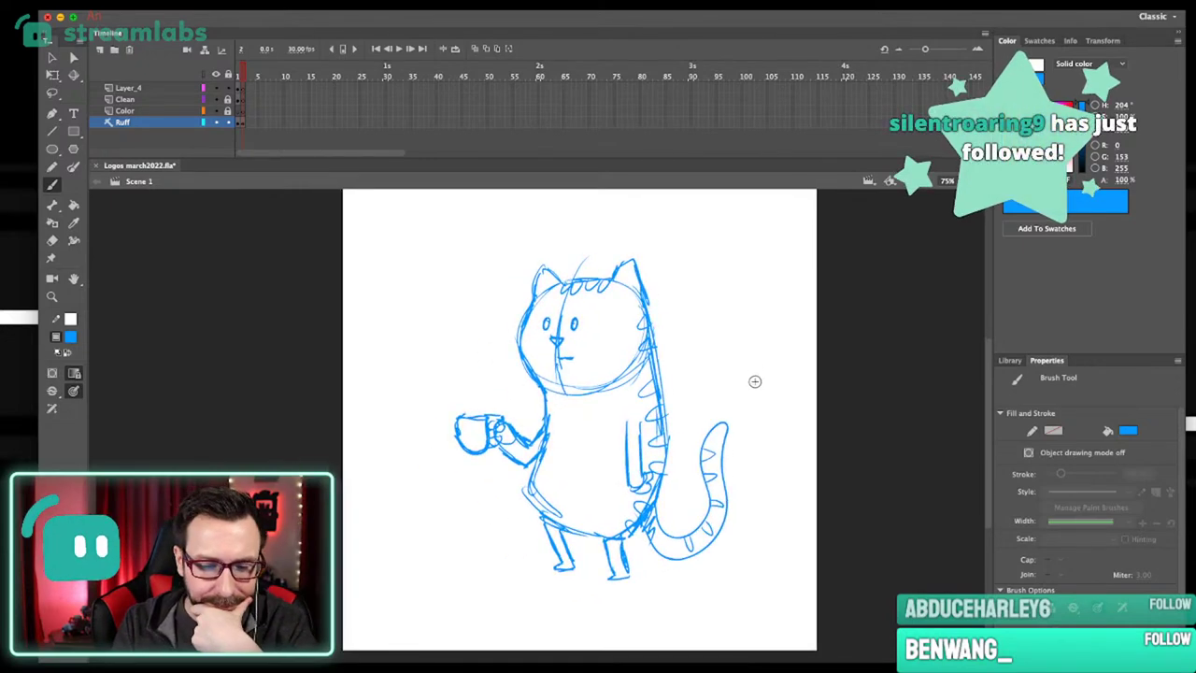
Select the eyes, nose, mouth and centre line and move them toward the middle of the head.
left_click_drag(536, 304, 596, 386)
key("super+z")
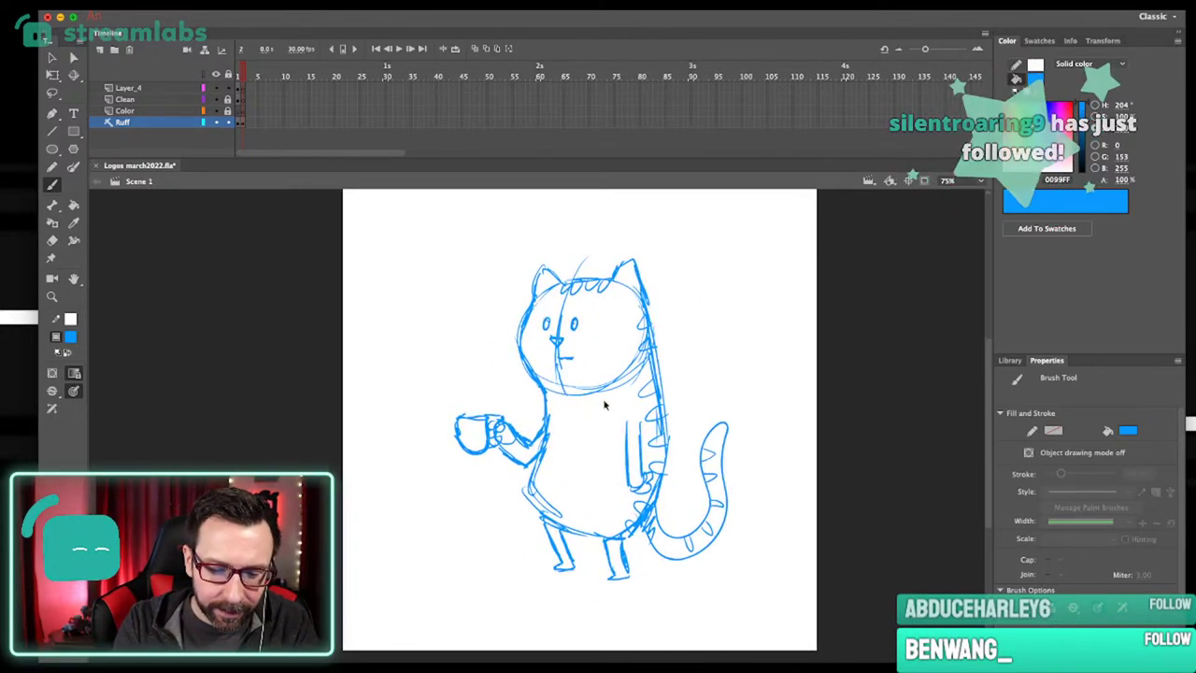
left_click_drag(543, 315, 598, 390)
left_click_drag(551, 343, 577, 342)
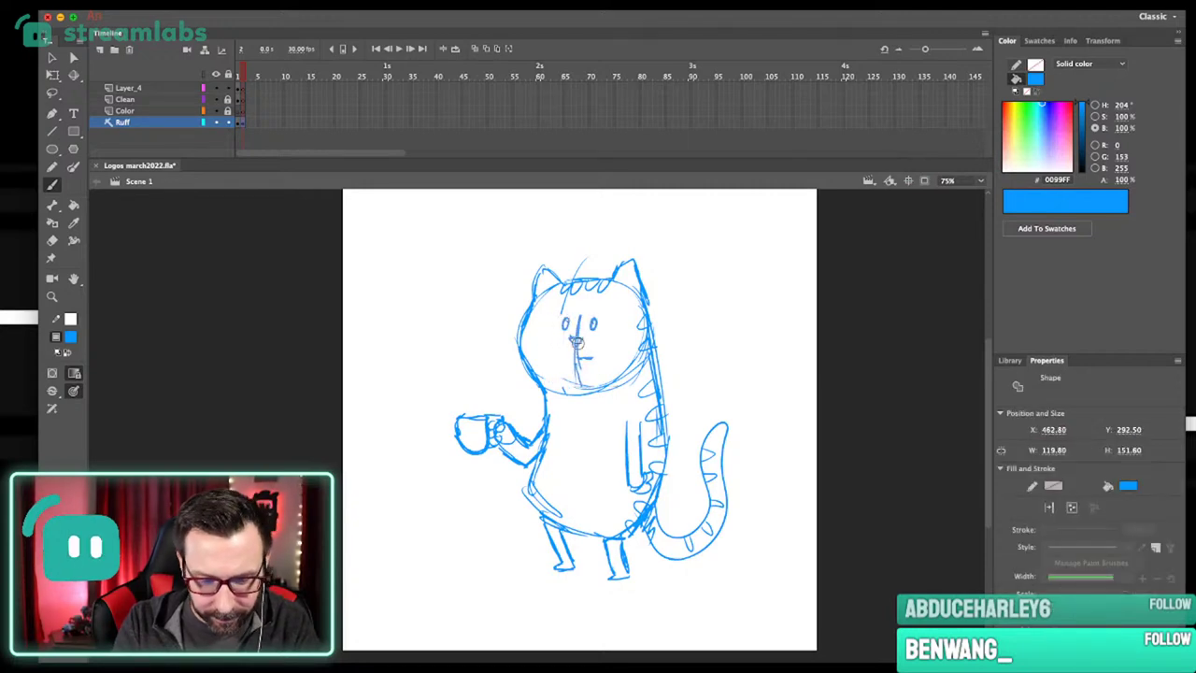
left_click(788, 258, "super")
Redraw the front contour of the face slightly inward and erase part of the old outline.
left_click(594, 248)
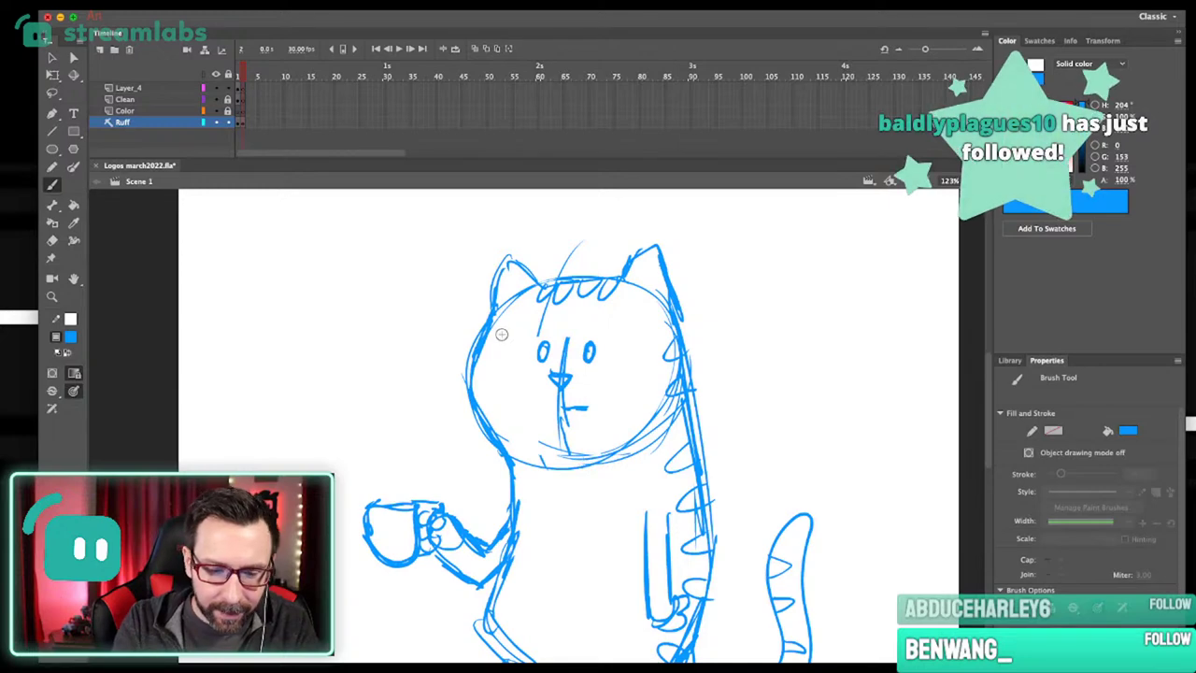
key("e")
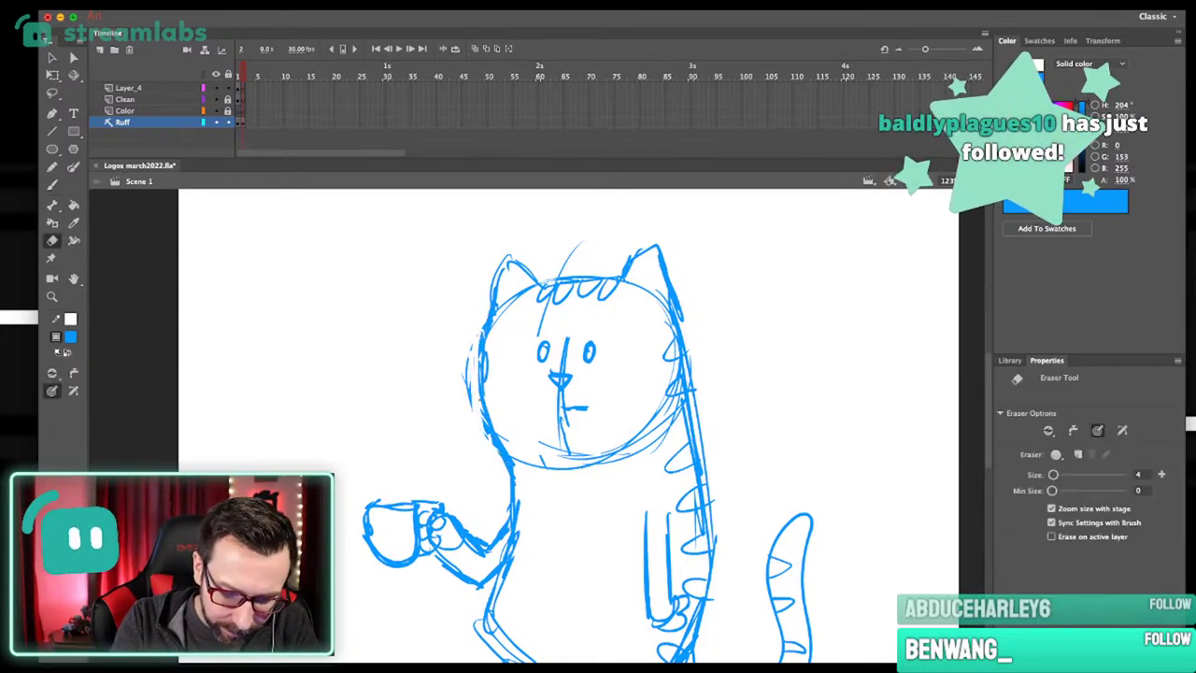
left_click_drag(478, 420, 499, 413)
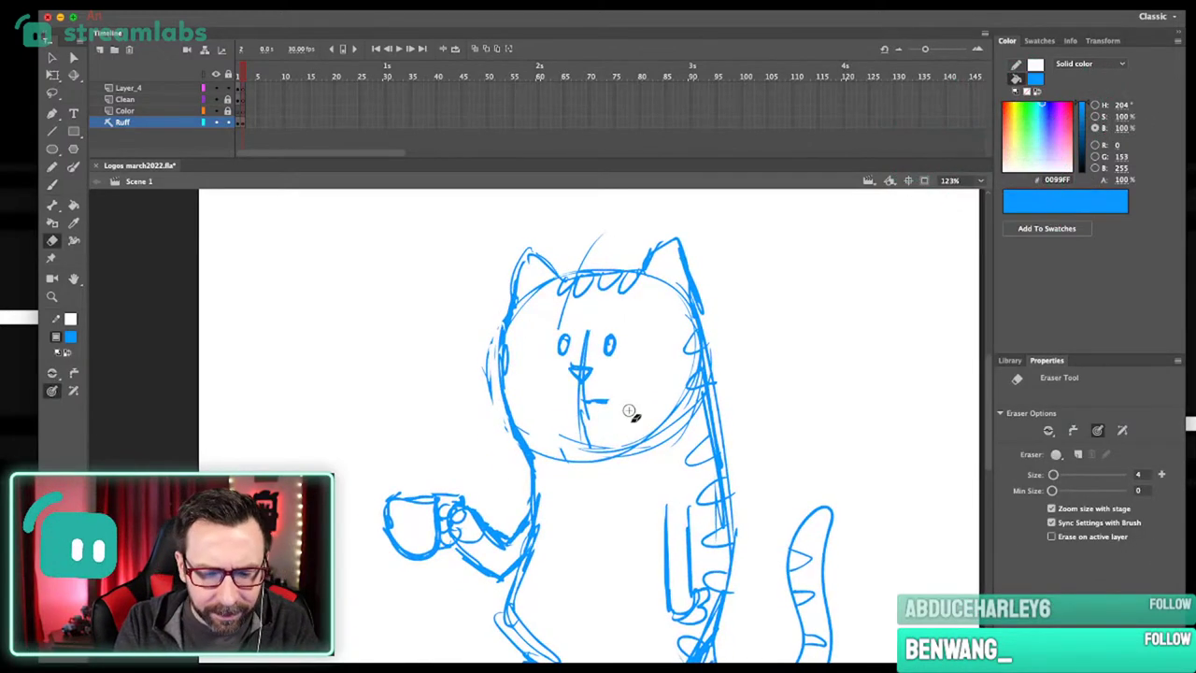
Brush whiskers on both sides of the cat's face.
key("b")
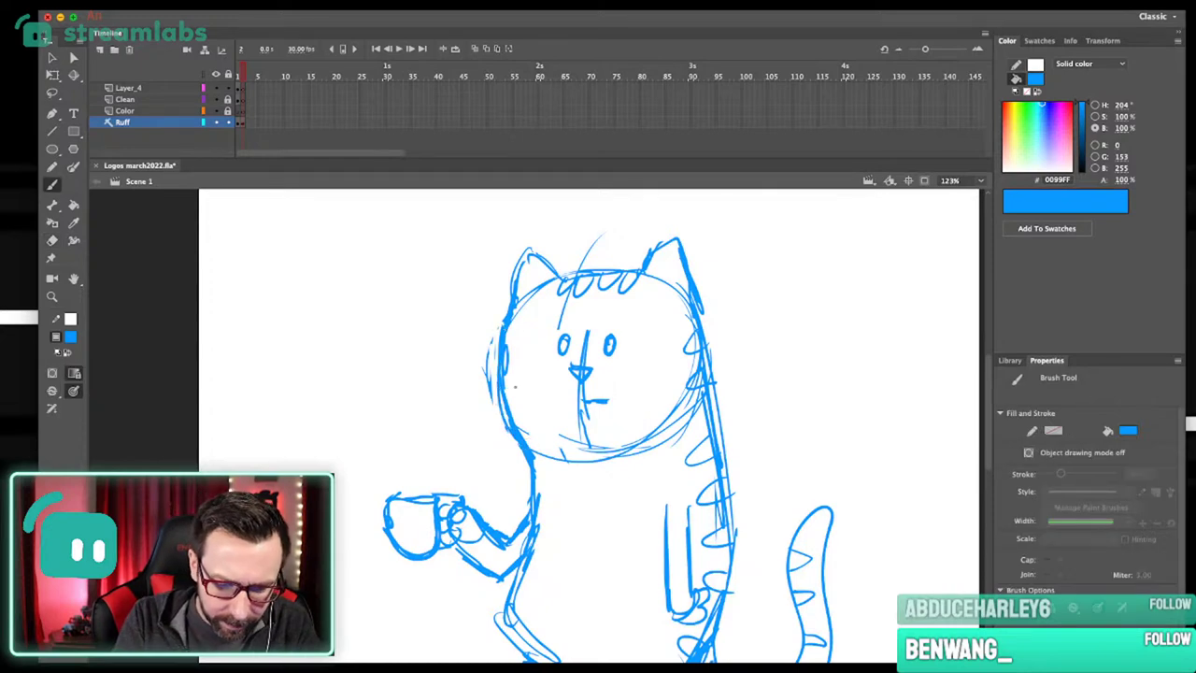
left_click_drag(654, 379, 688, 397)
left_click_drag(661, 402, 686, 433)
left_click_drag(663, 367, 675, 379)
key("super+1")
Select and delete the arm with the mug and the straight arm on the other side of the body.
left_click_drag(609, 395, 648, 297)
key("v")
left_click_drag(390, 356, 524, 459)
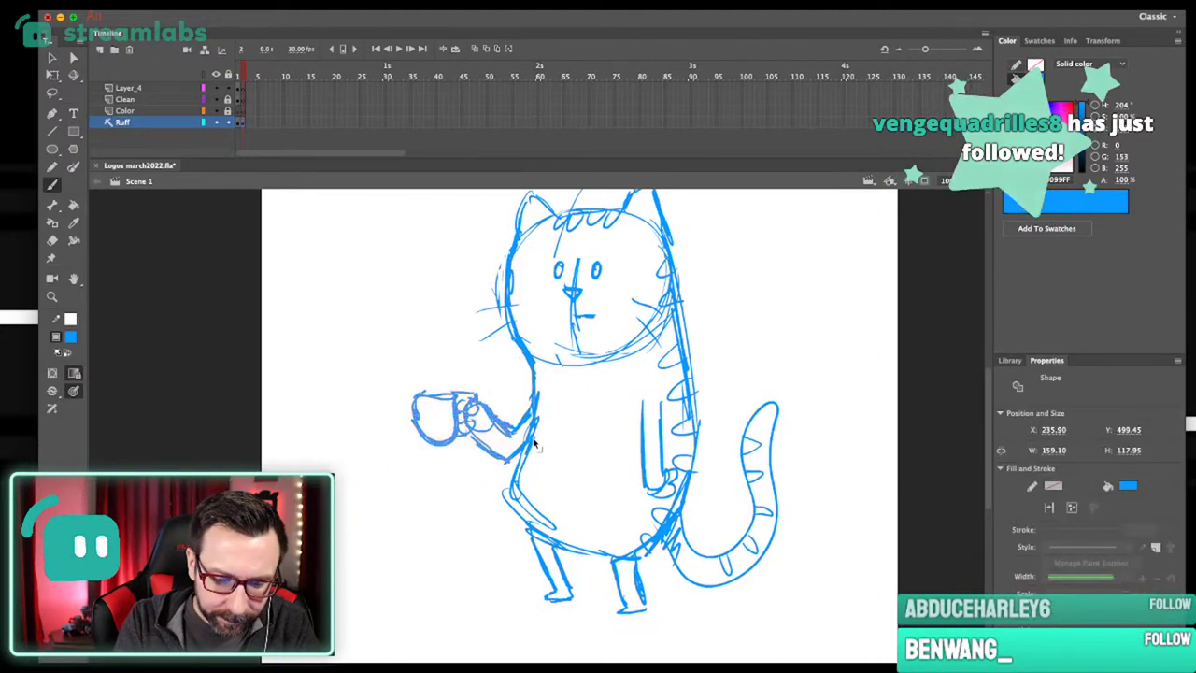
key("l")
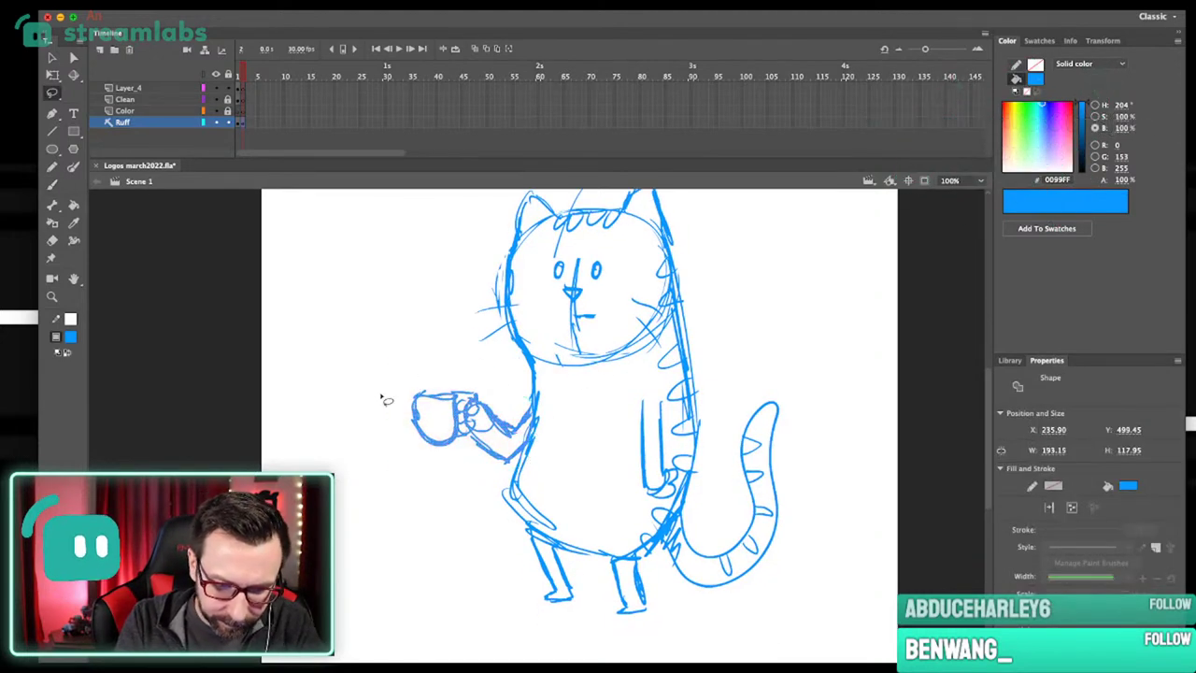
key("Delete")
mouse_move(623, 403)
left_mouse_down()
mouse_move(659, 494)
mouse_move(675, 411)
mouse_move(688, 441)
left_mouse_up()
key("Delete")
Brush two bent arms with the hands resting on the hips, one on each side of the cat's body.
key("b")
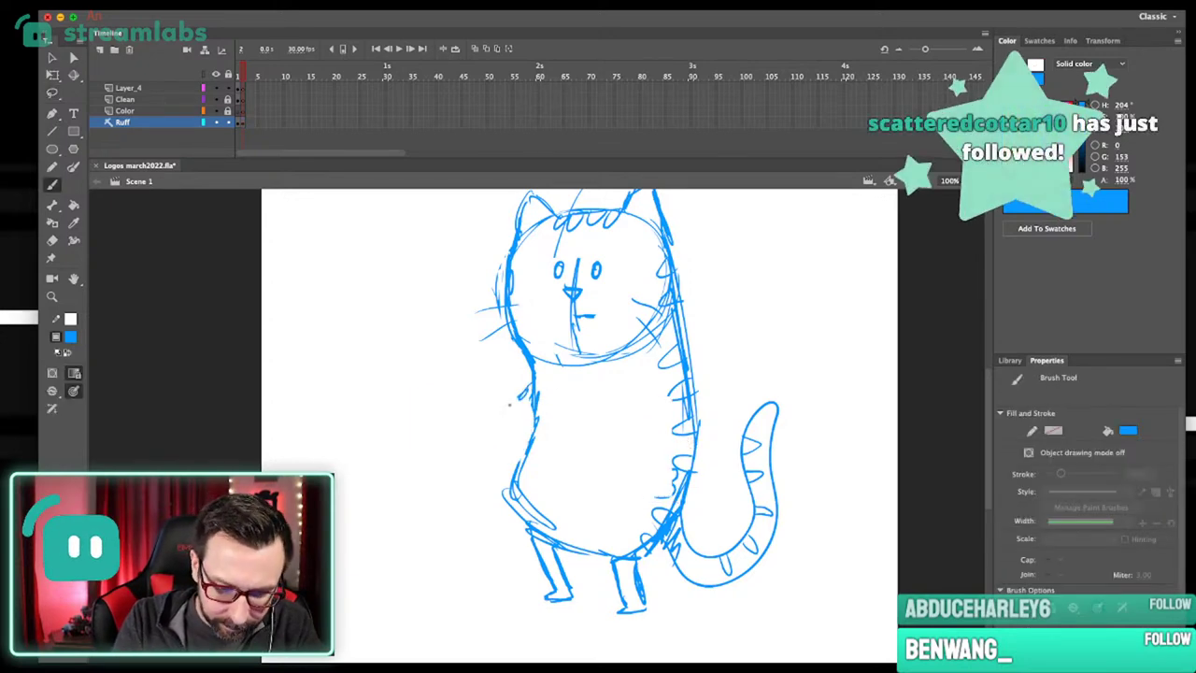
mouse_move(527, 389)
left_mouse_down()
mouse_move(500, 424)
mouse_move(518, 452)
mouse_move(509, 459)
left_mouse_up()
mouse_move(662, 392)
left_mouse_down()
mouse_move(714, 434)
mouse_move(693, 468)
left_mouse_up()
key("super+z")
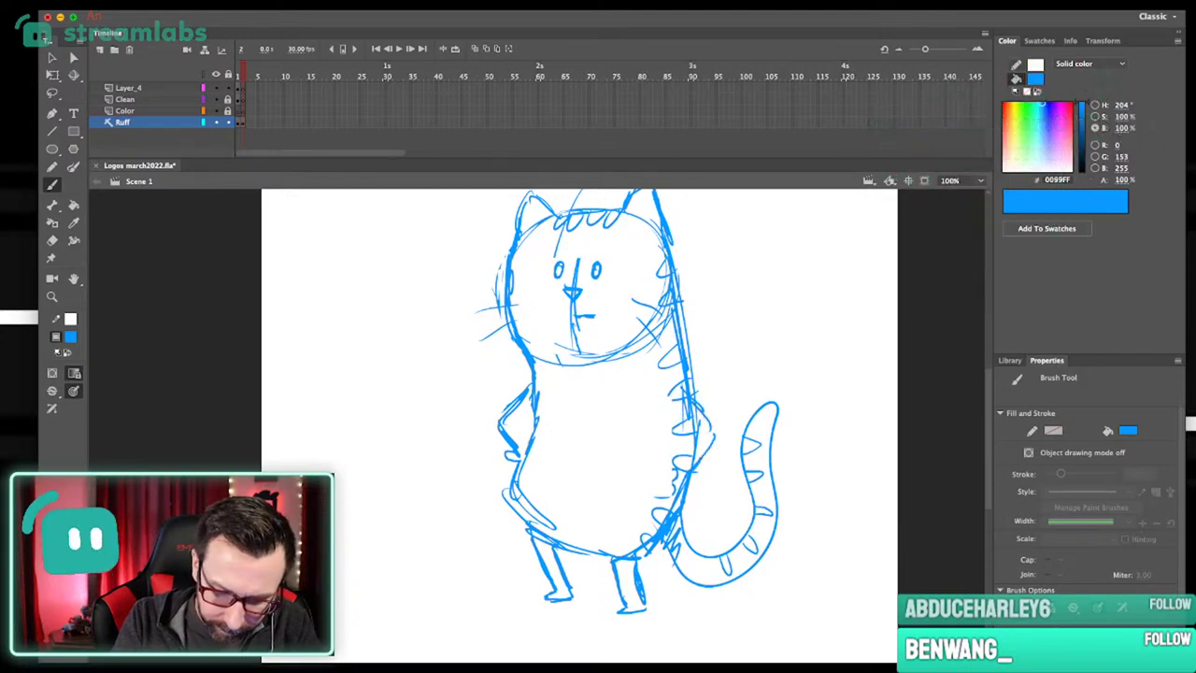
left_click_drag(697, 497, 687, 474)
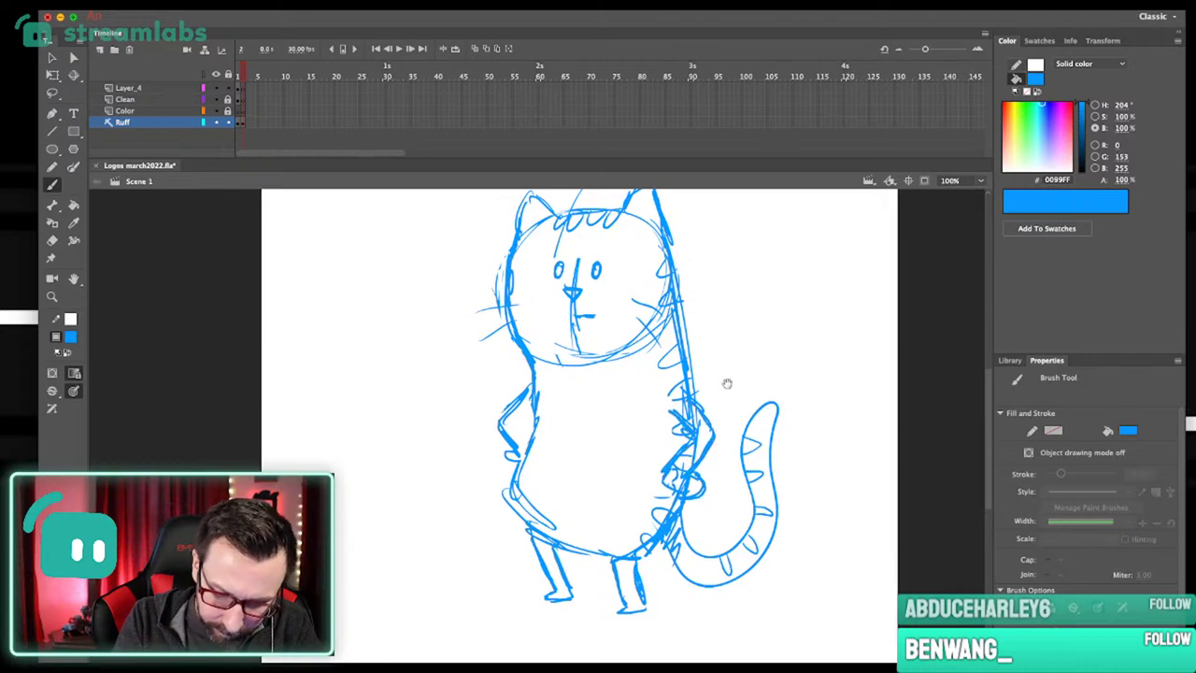
Brush the inner contour and hand of the front arm, erasing the body outline where it crosses the hand.
left_click_drag(723, 398, 712, 448)
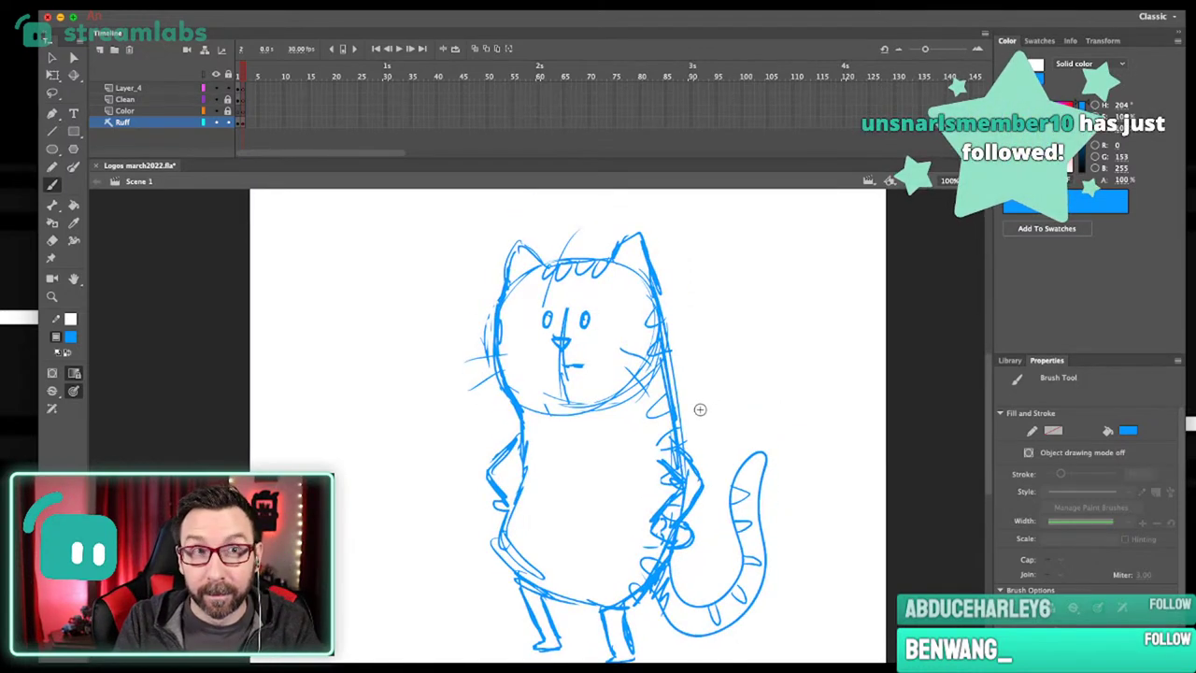
scroll(702, 403, "down", 1)
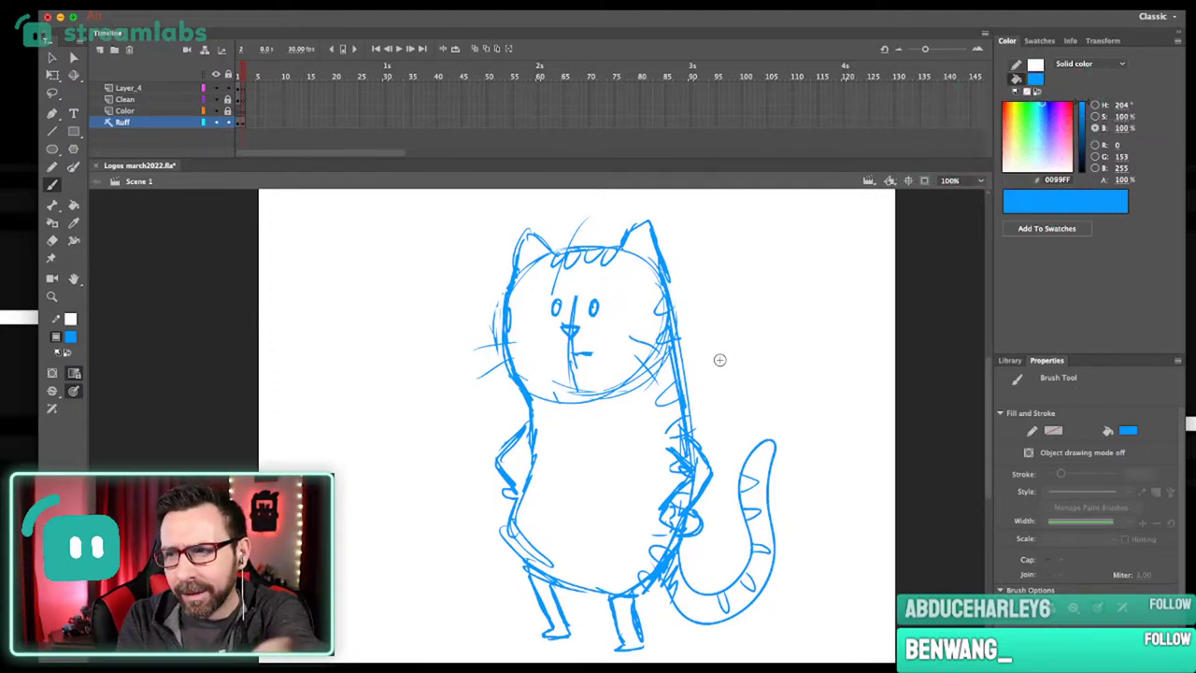
scroll(720, 359, "up", 2)
scroll(735, 374, "down", 1)
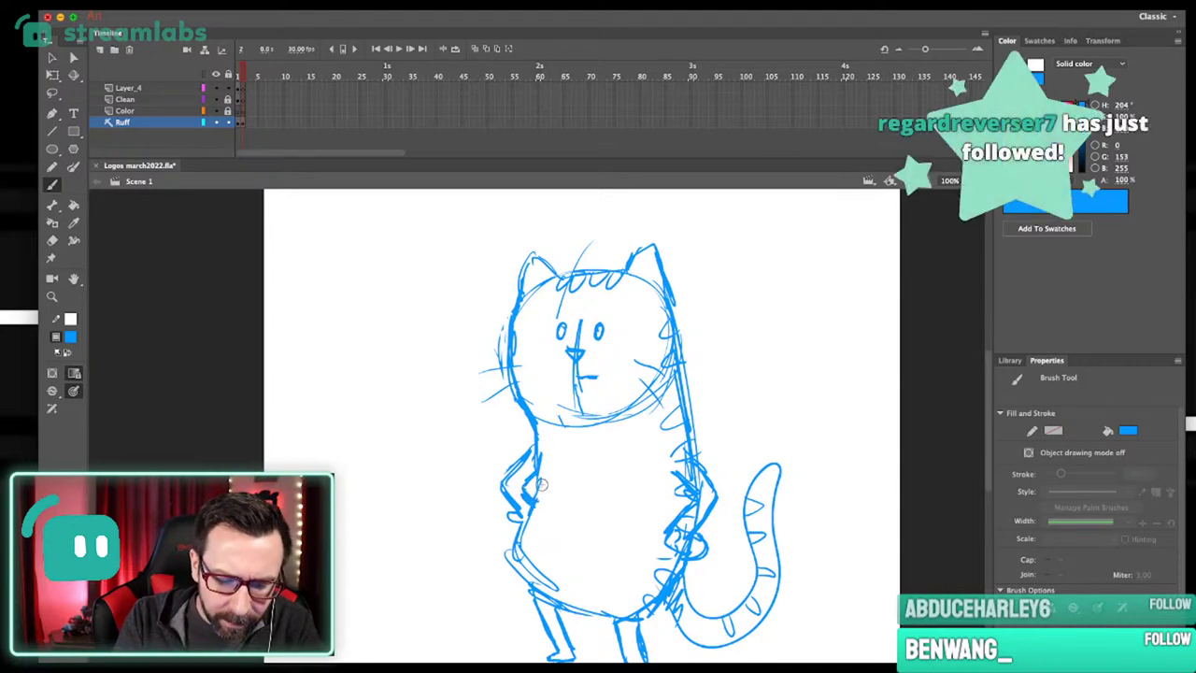
key("e")
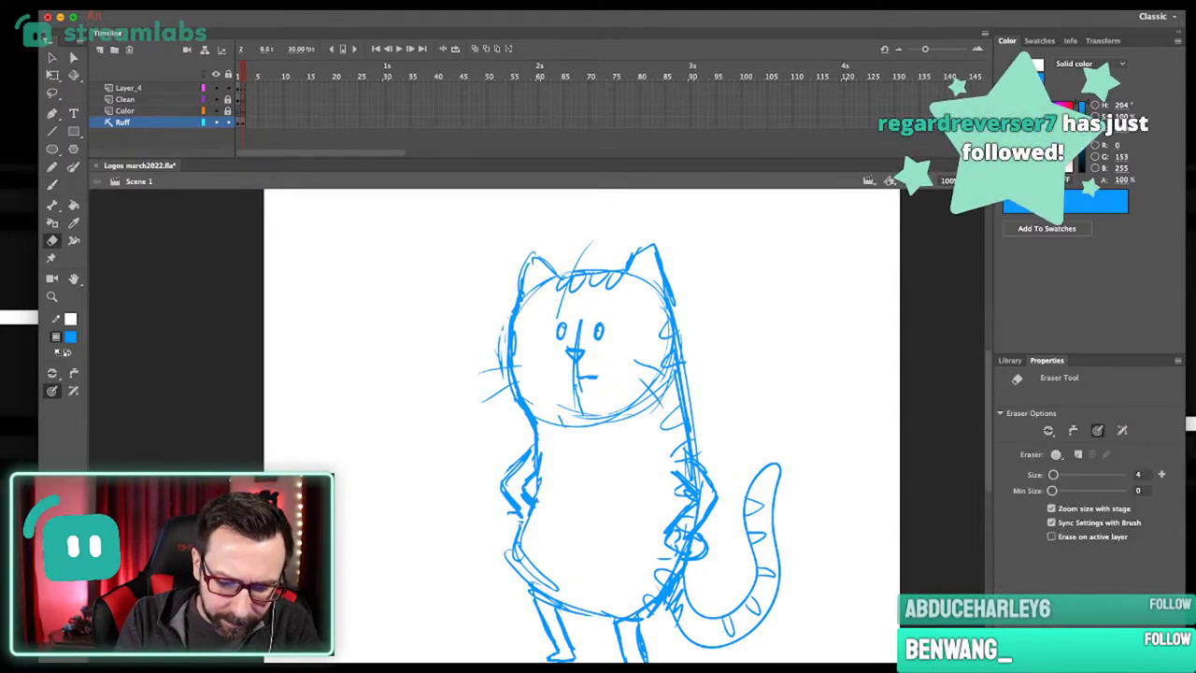
key("b")
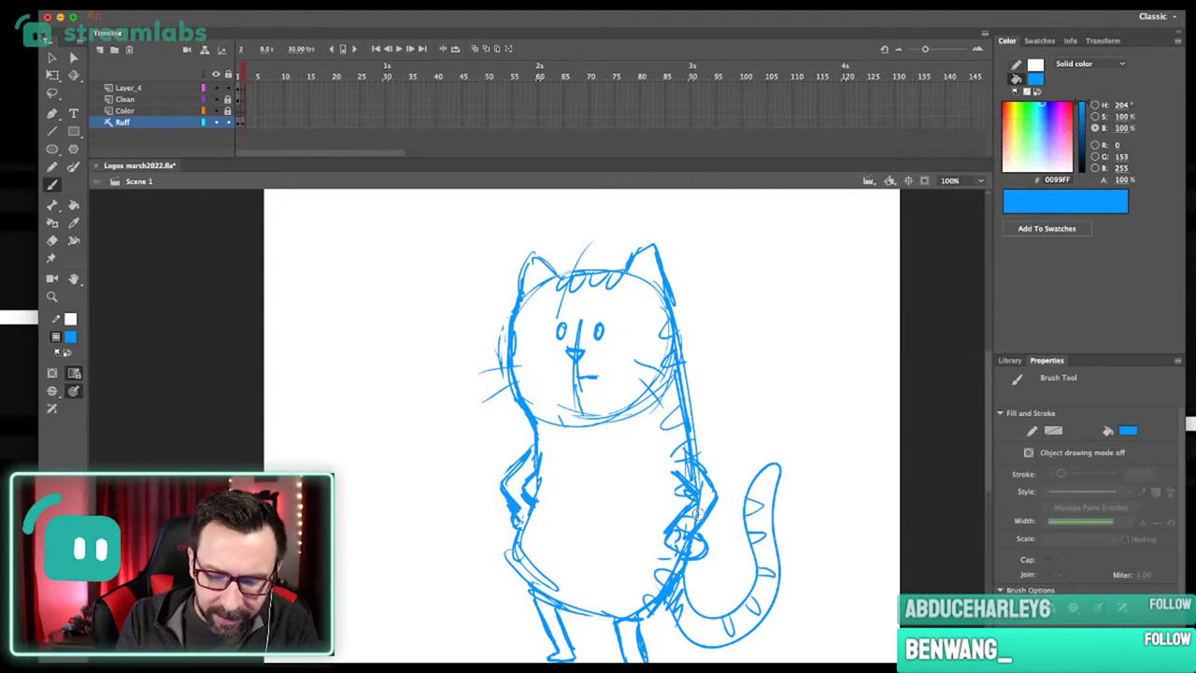
left_click_drag(687, 482, 699, 474)
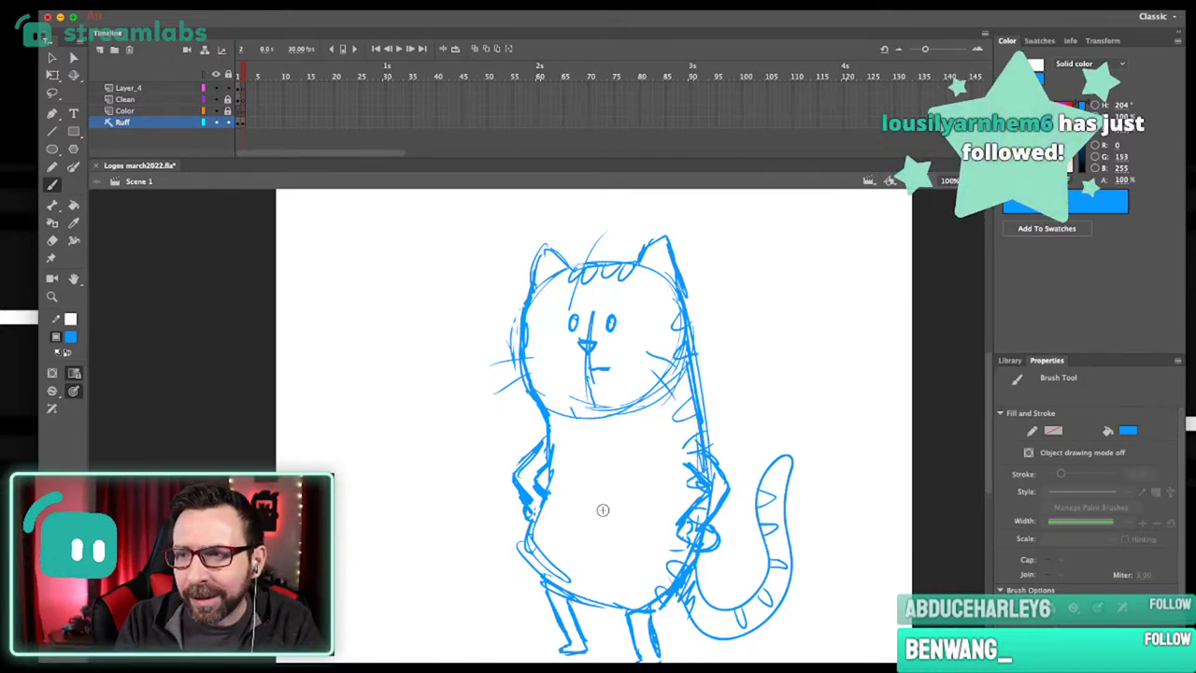
Select the front bent arm with the Lasso and move it slightly down the body with Free Transform.
key("l")
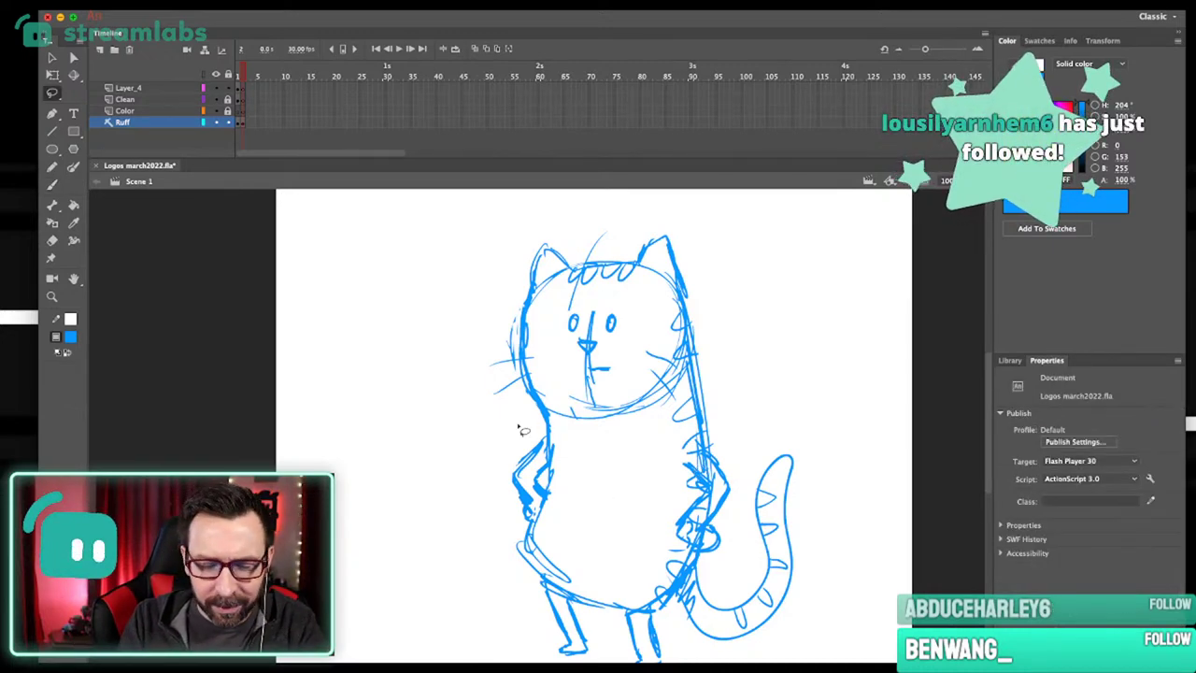
left_click_drag(497, 484, 514, 427)
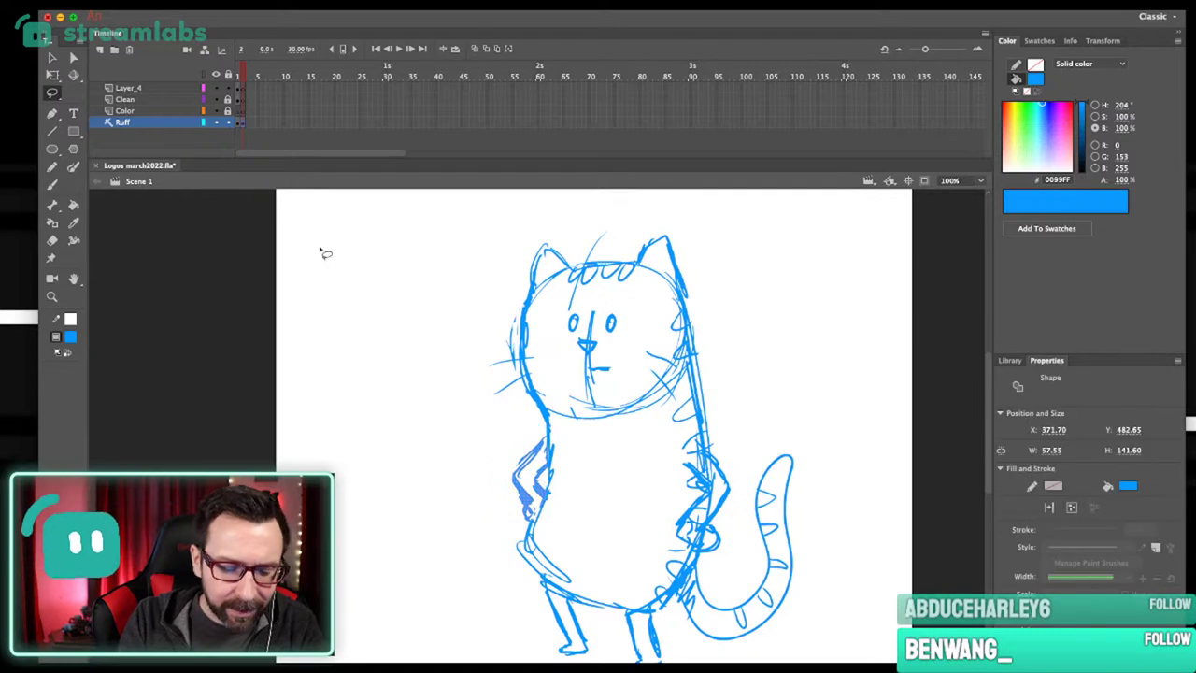
left_click(52, 74)
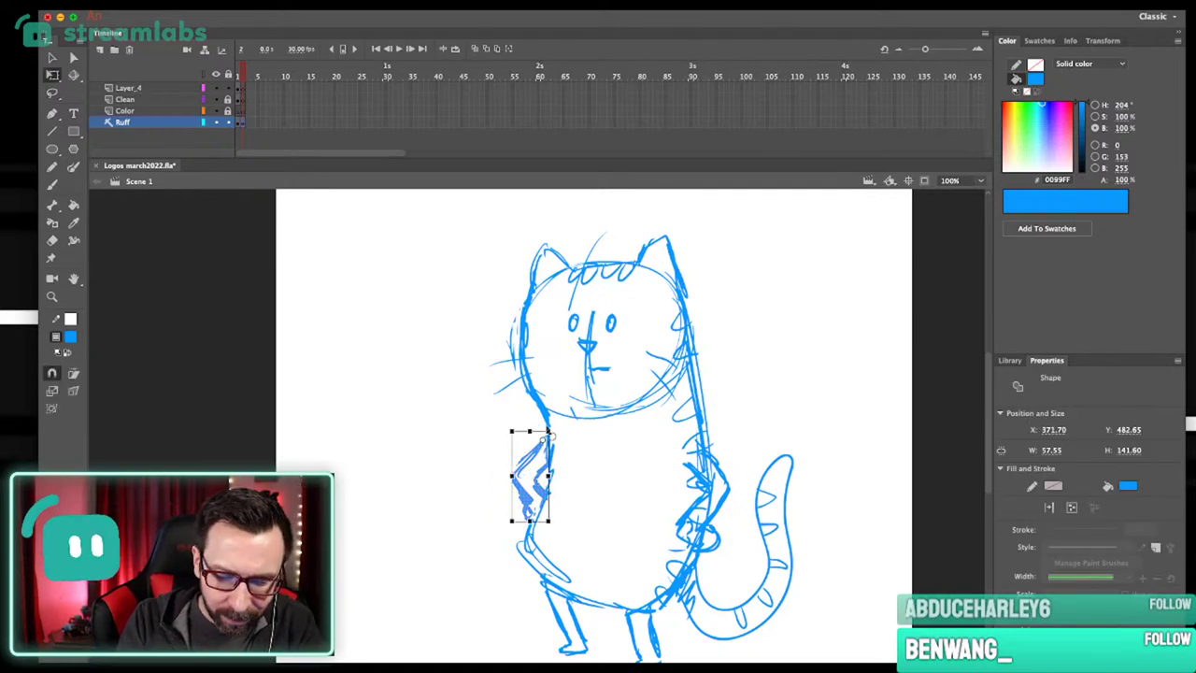
left_click_drag(539, 506, 538, 513)
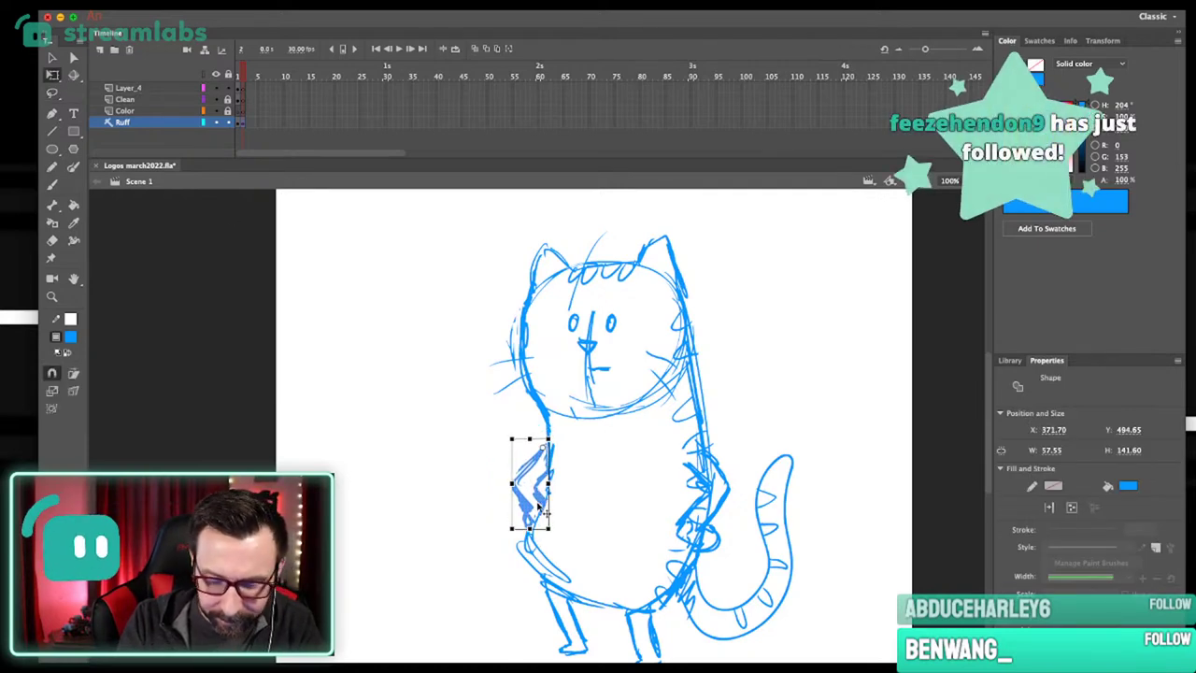
left_click_drag(633, 528, 640, 519)
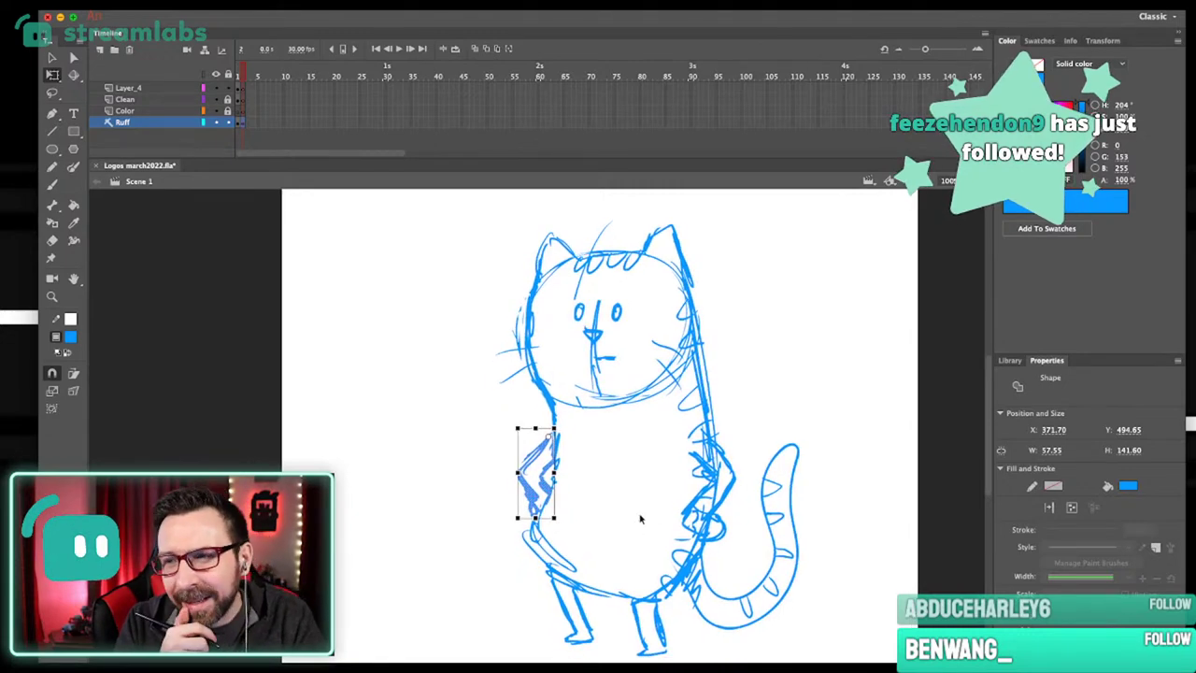
left_click_drag(668, 498, 664, 509)
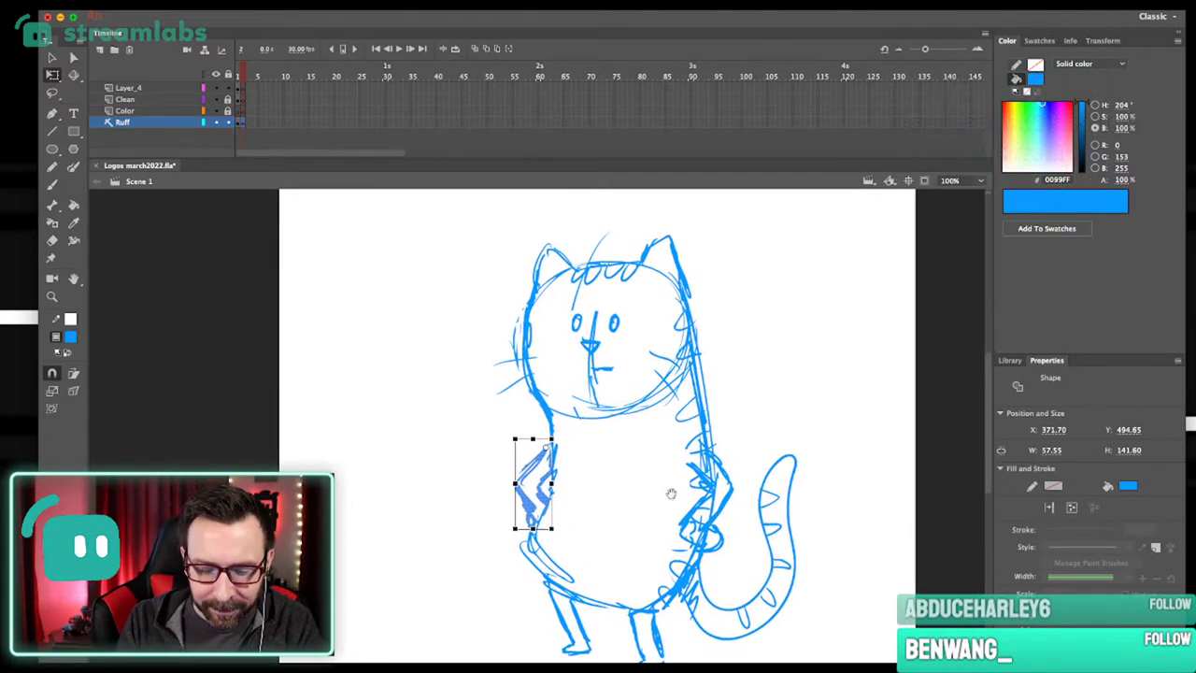
key("b")
key("Escape")
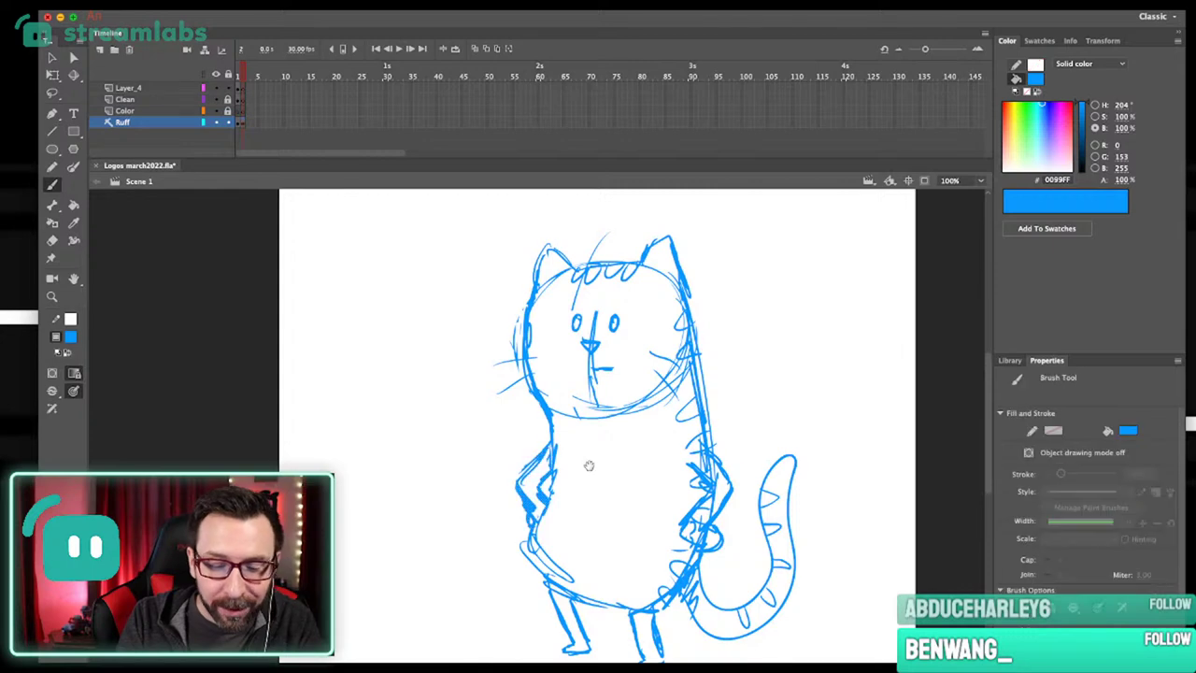
Erase the body and stripe lines crossing the rear arm and hand, and brush fingers onto the front hand.
left_click_drag(592, 442, 594, 434)
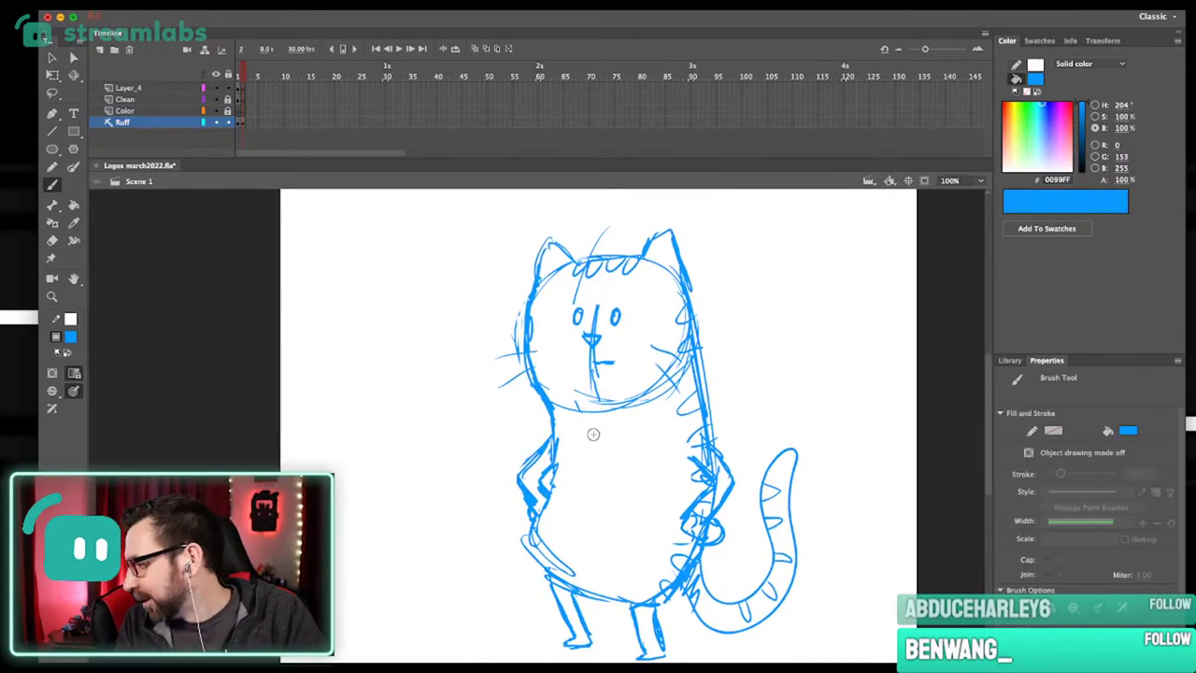
left_click_drag(660, 493, 676, 489)
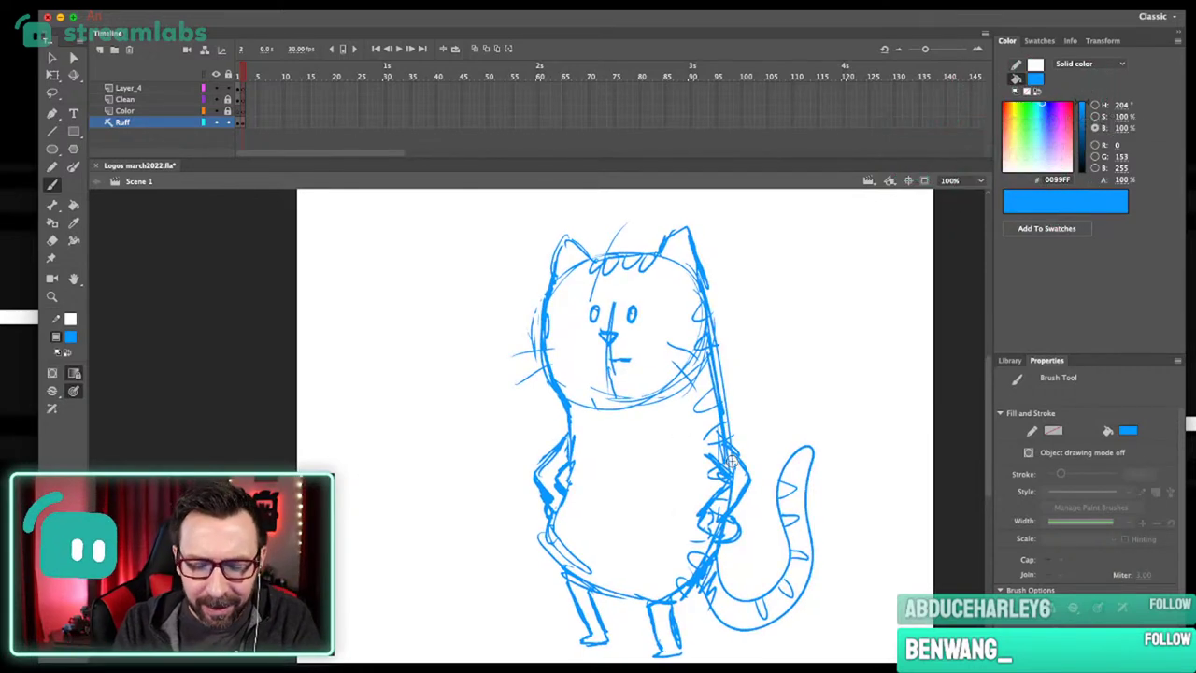
key("e")
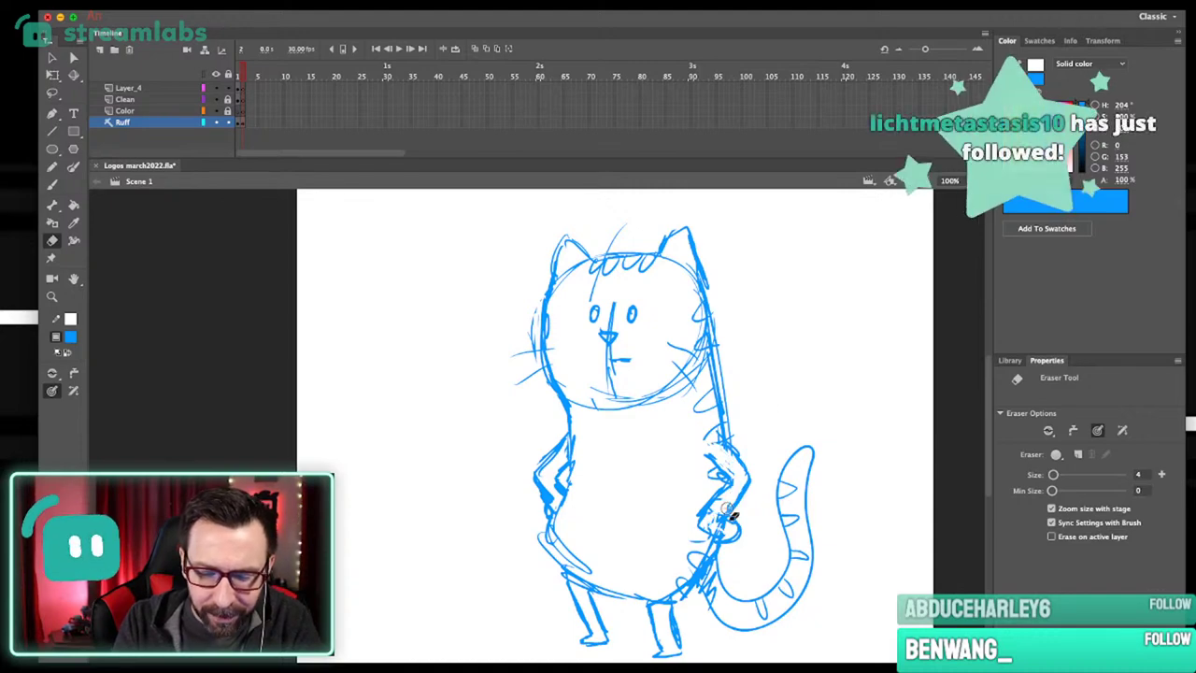
key("b")
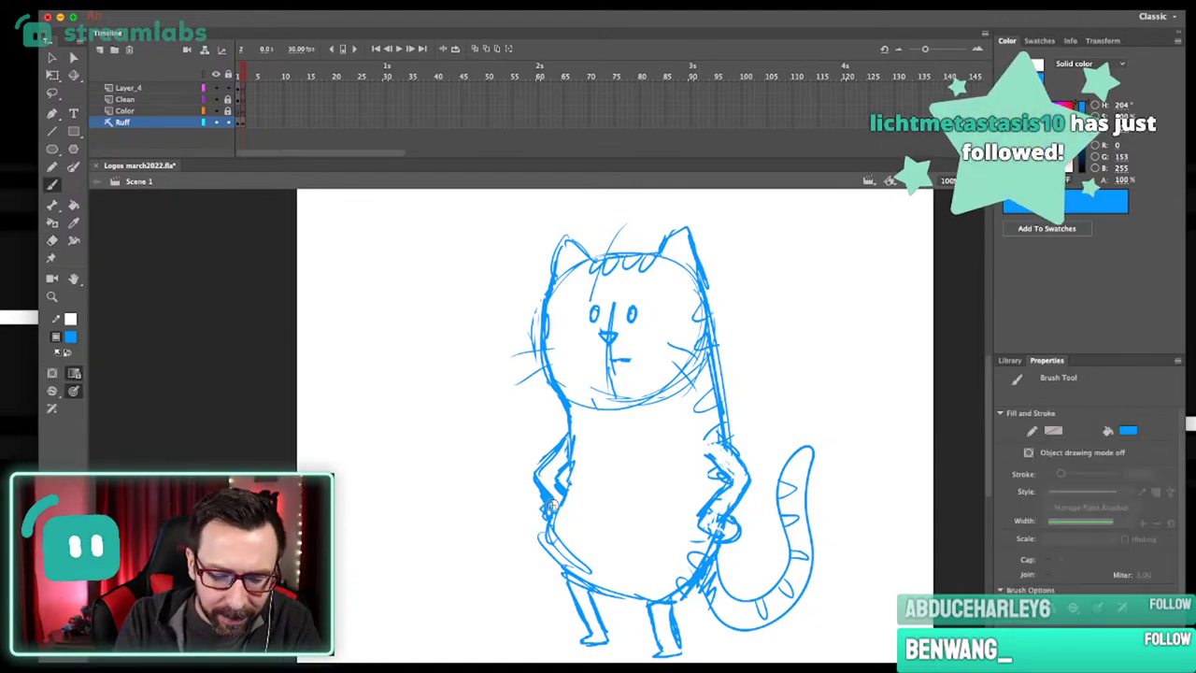
scroll(723, 430, "down", 1)
left_click_drag(709, 413, 743, 396)
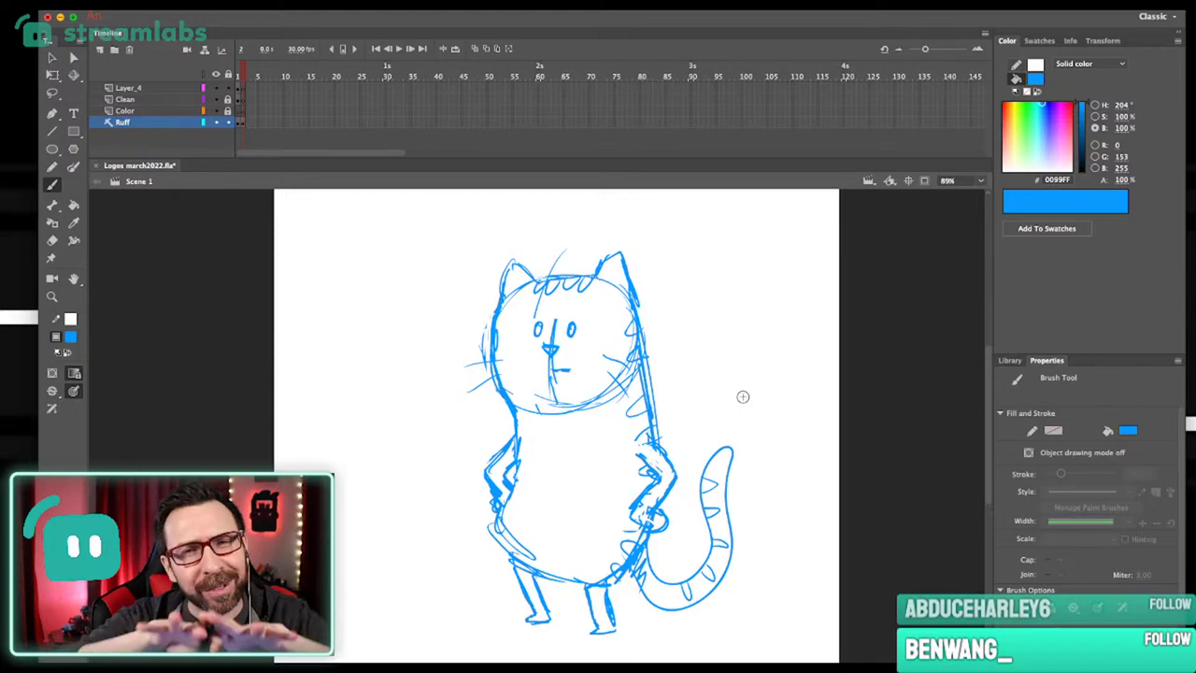
left_click_drag(680, 483, 701, 475)
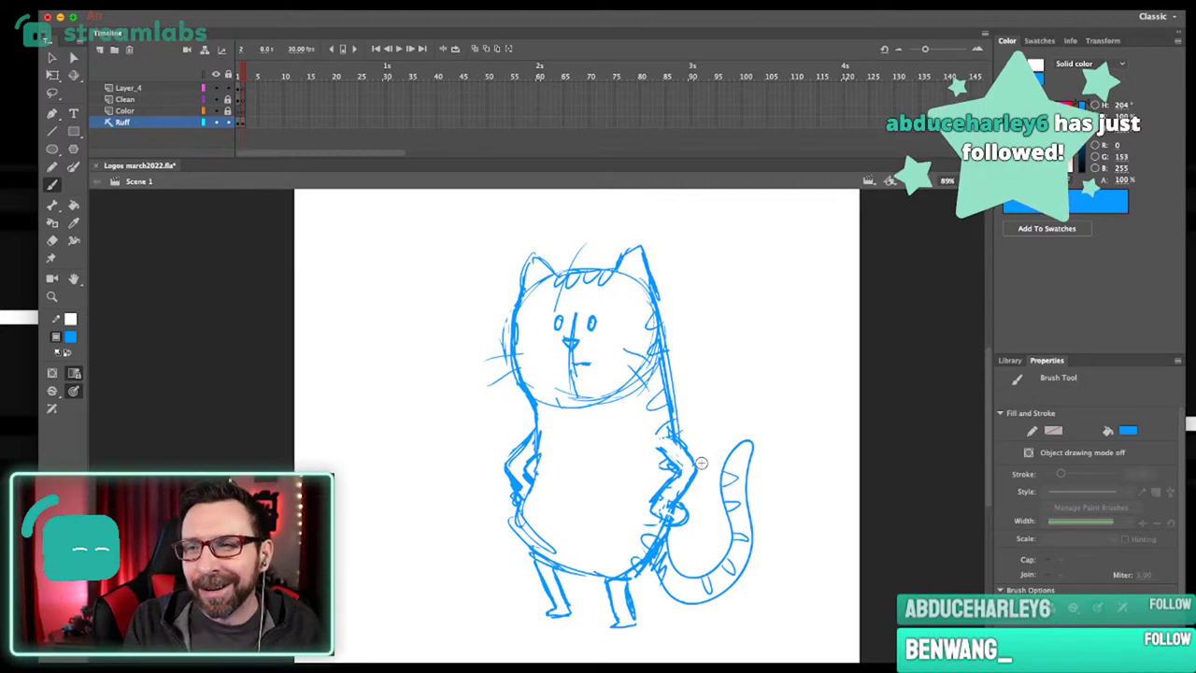
left_click_drag(718, 394, 734, 388)
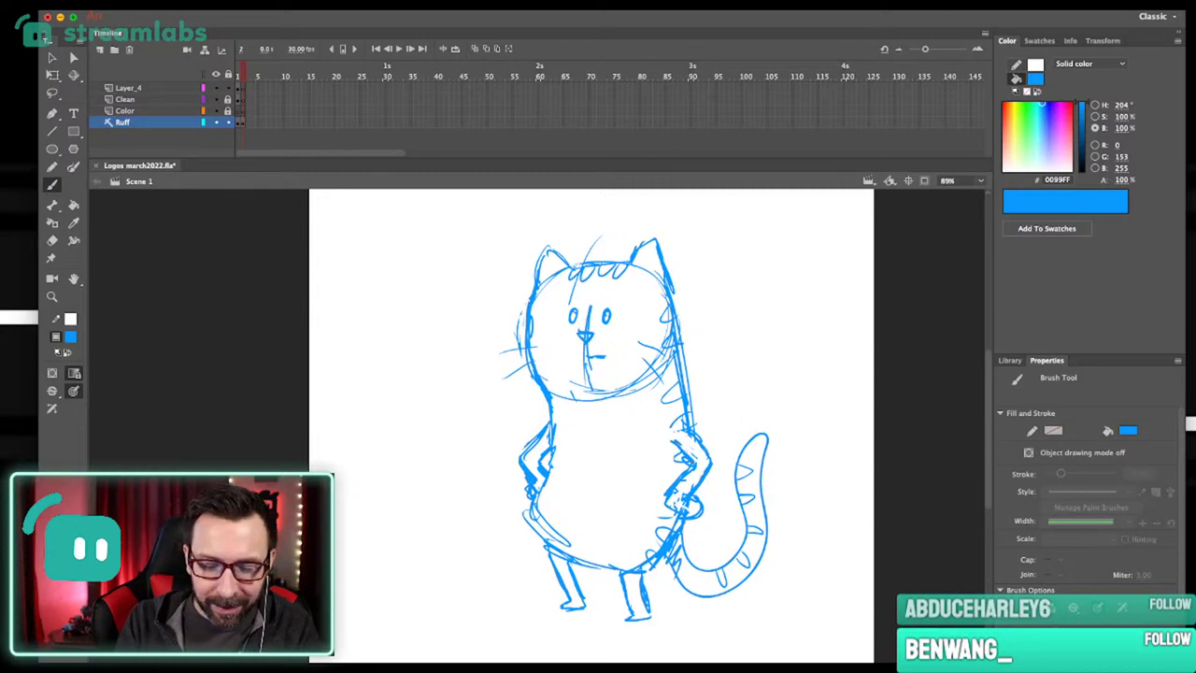
scroll(716, 374, "up", 2)
scroll(720, 401, "right", 4)
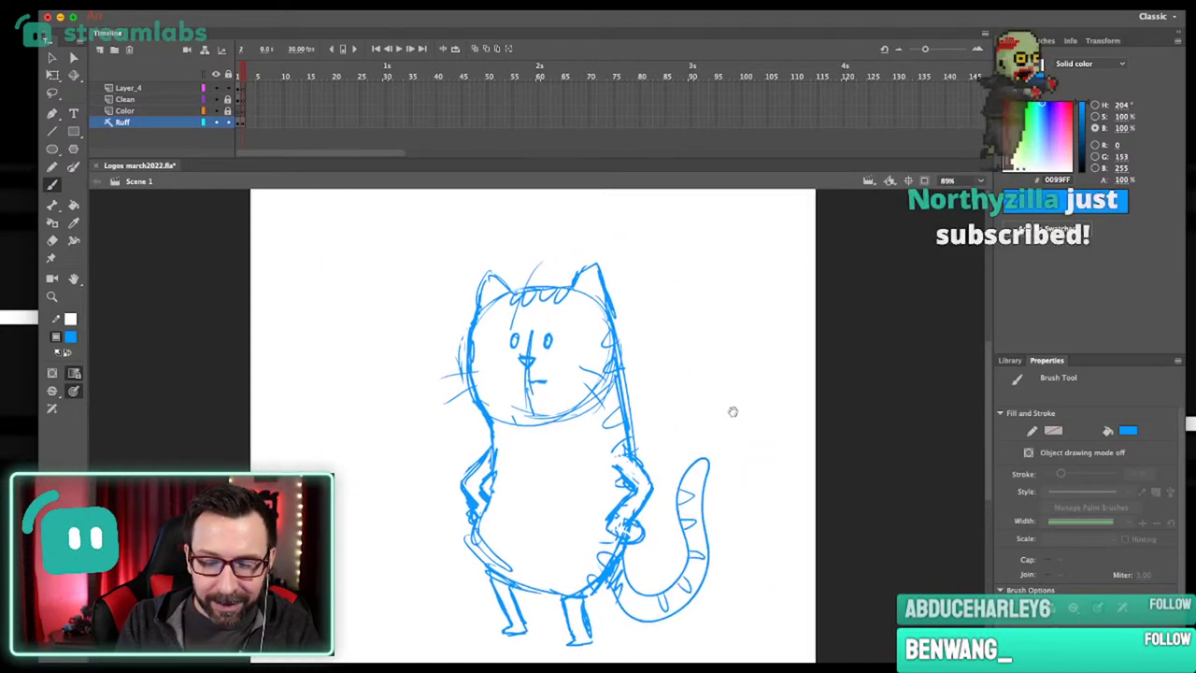
left_click_drag(733, 412, 734, 407)
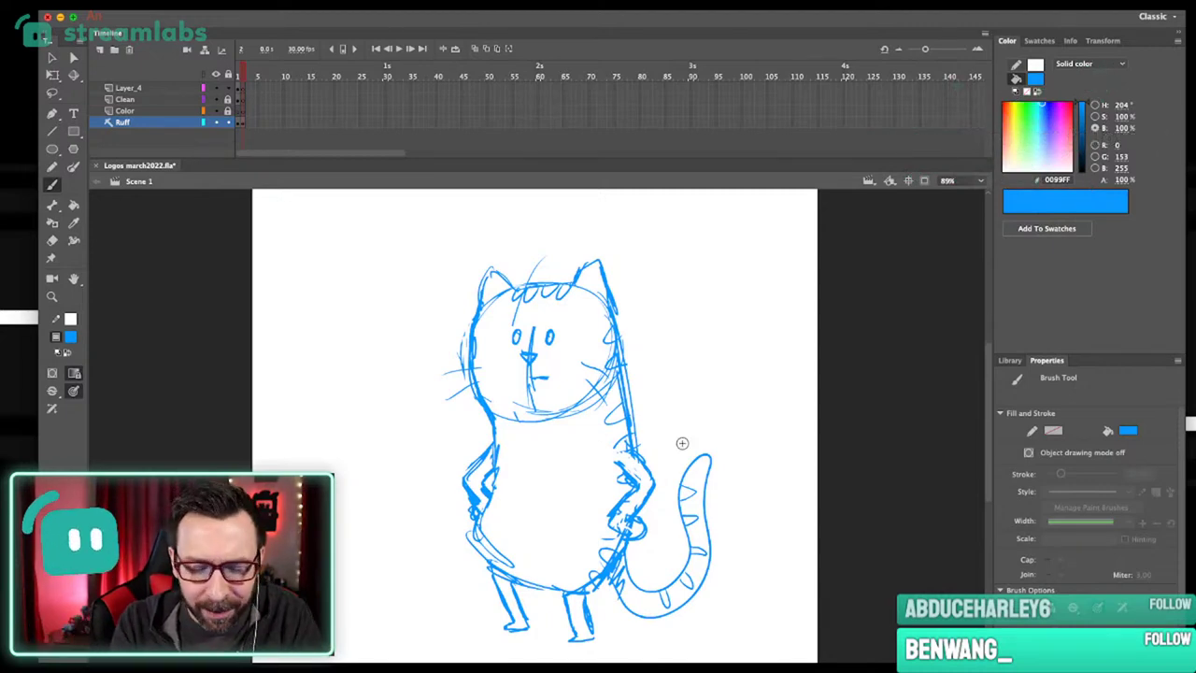
scroll(683, 445, "down", 2)
scroll(683, 446, "left", 1)
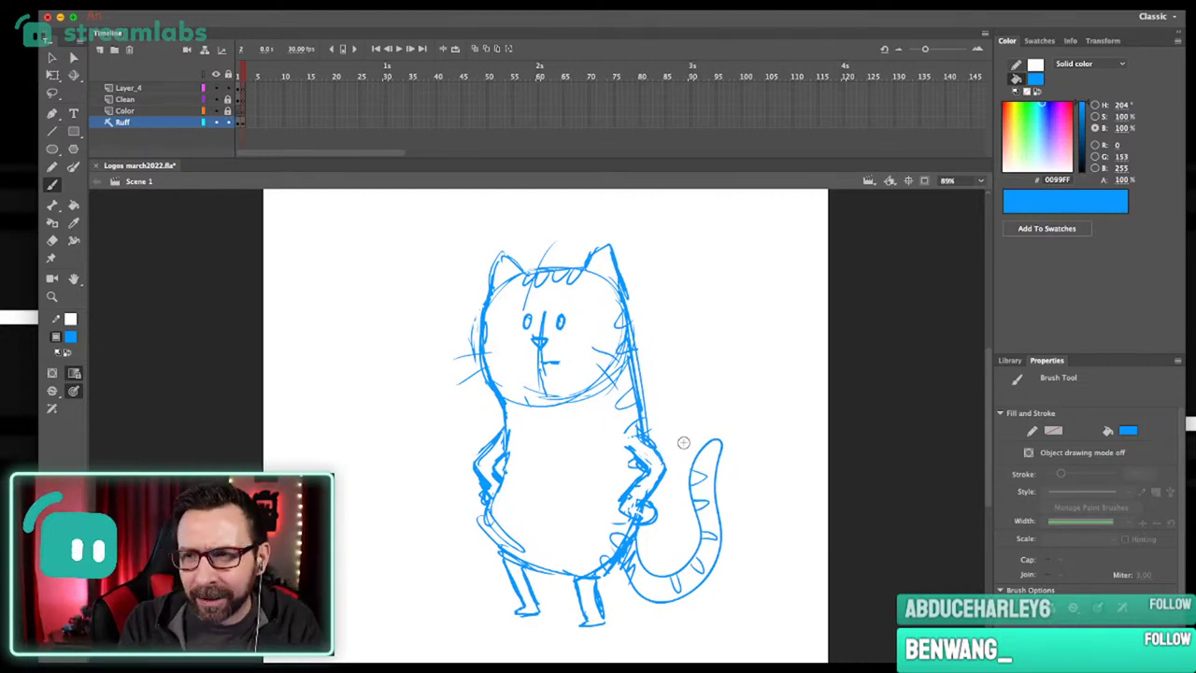
scroll(683, 442, "up", 1)
scroll(708, 427, "left", 1)
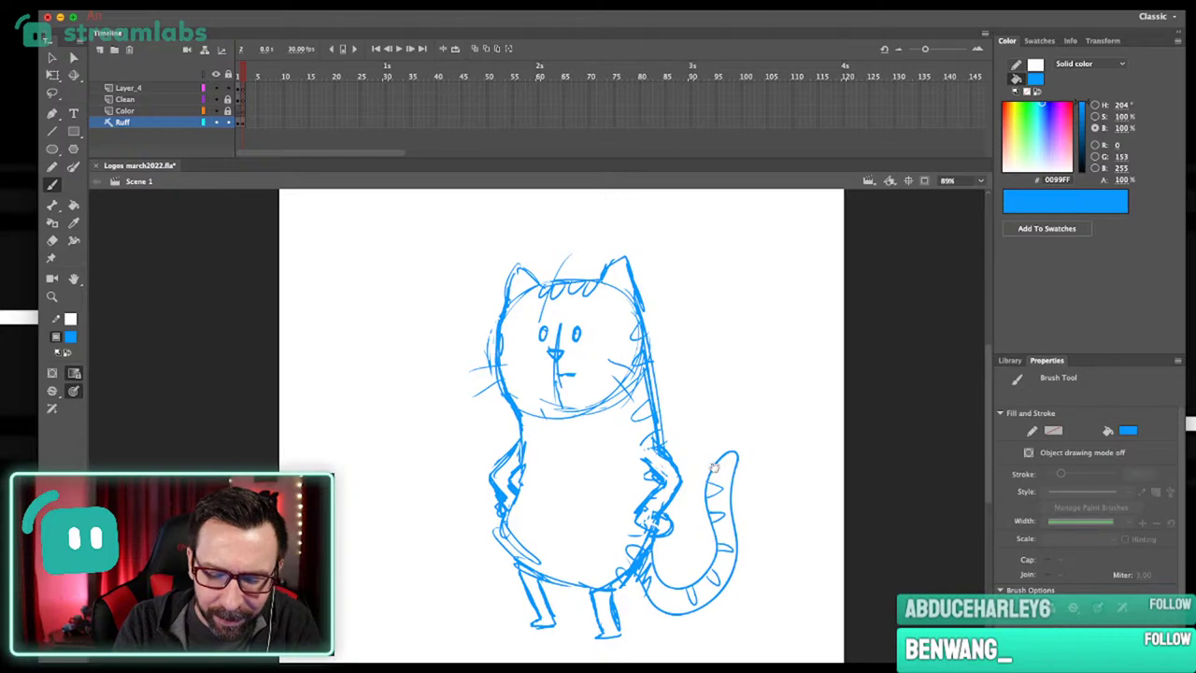
left_click_drag(717, 465, 716, 435)
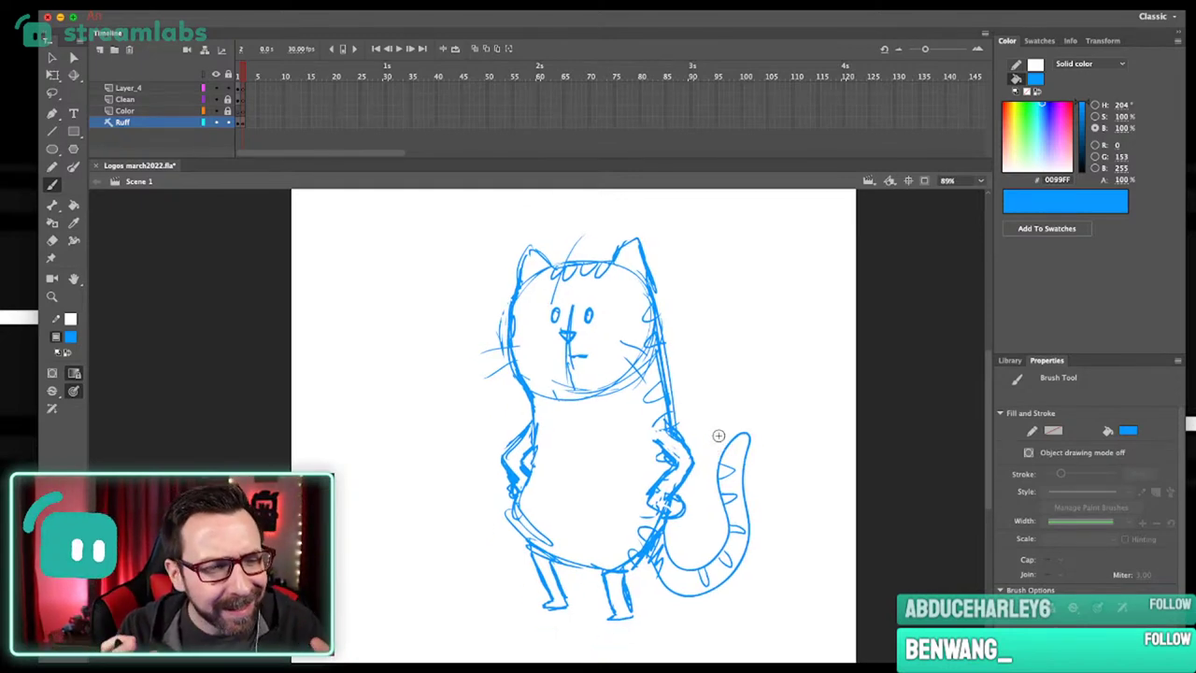
left_click_drag(741, 428, 756, 414)
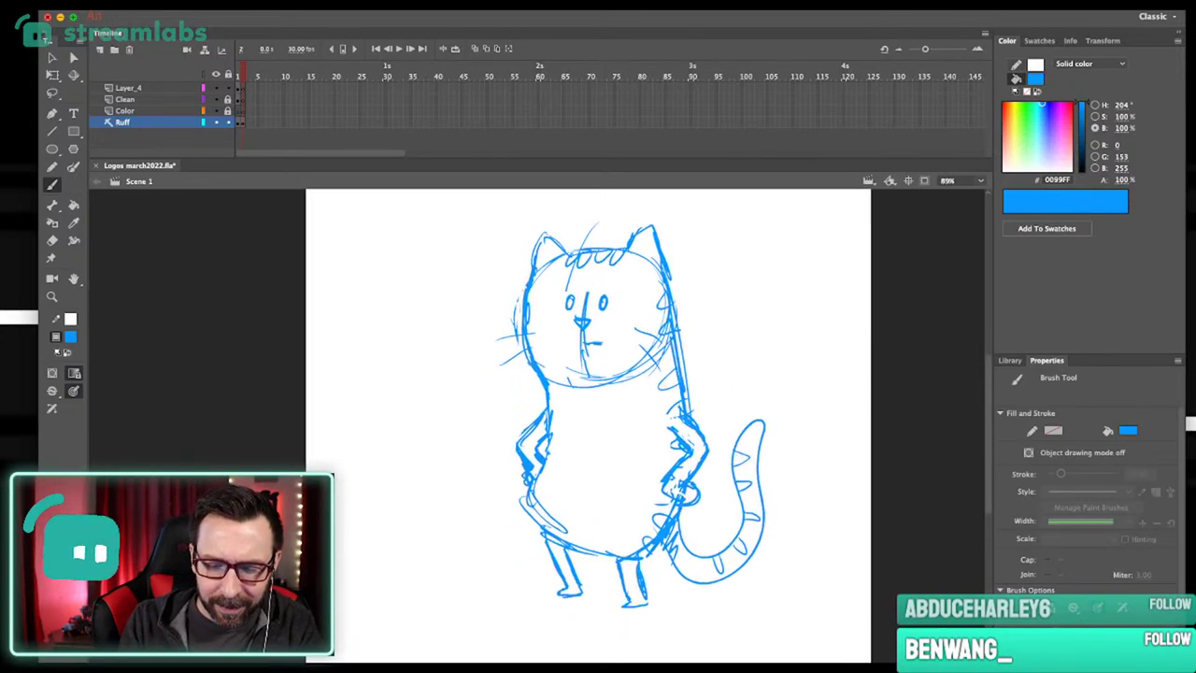
scroll(741, 421, "down", 2)
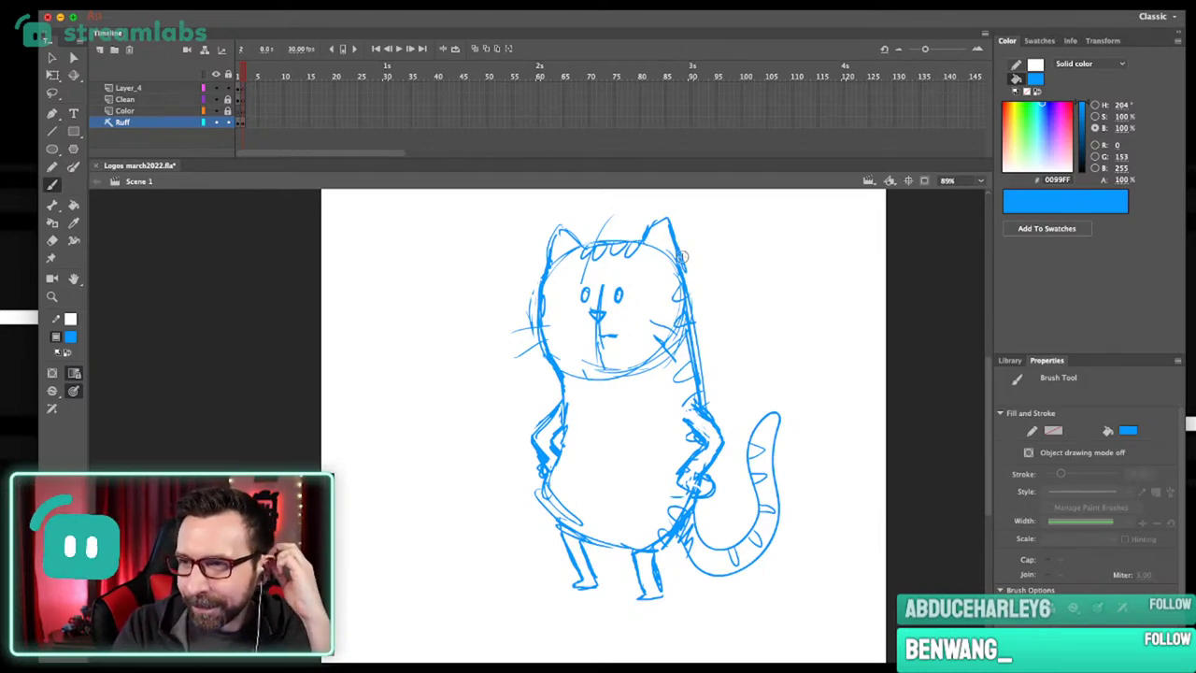
scroll(724, 420, "up", 2)
scroll(733, 406, "up", 2)
scroll(733, 405, "right", 2)
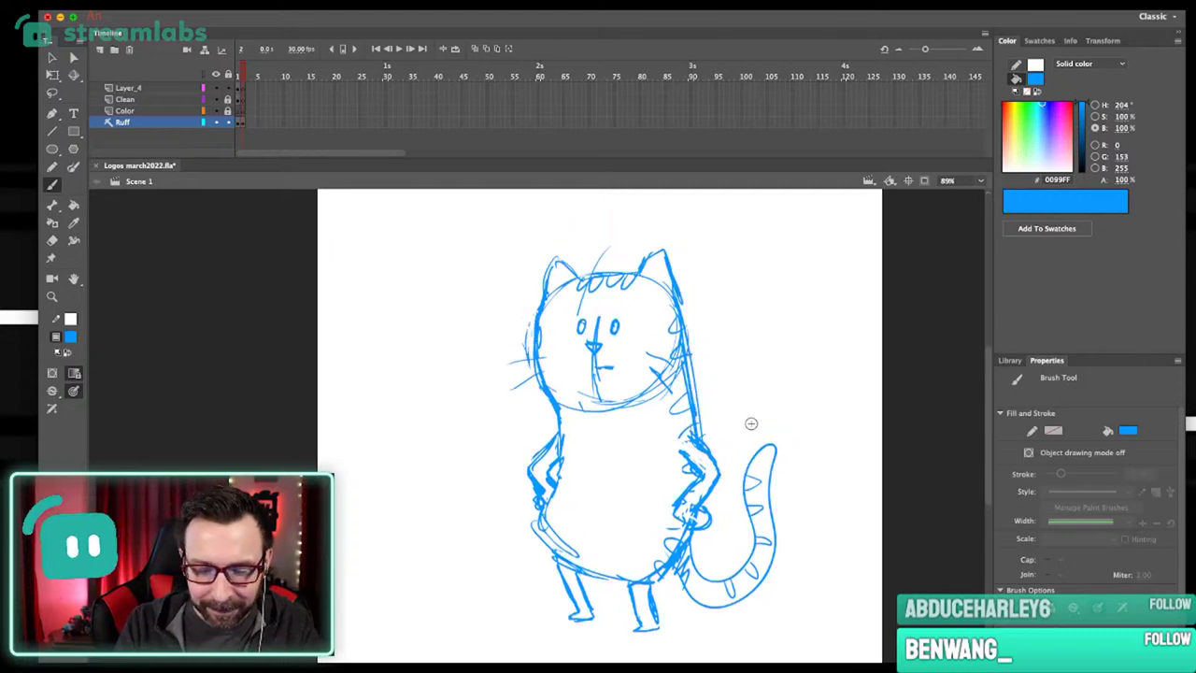
scroll(776, 395, "left", 1)
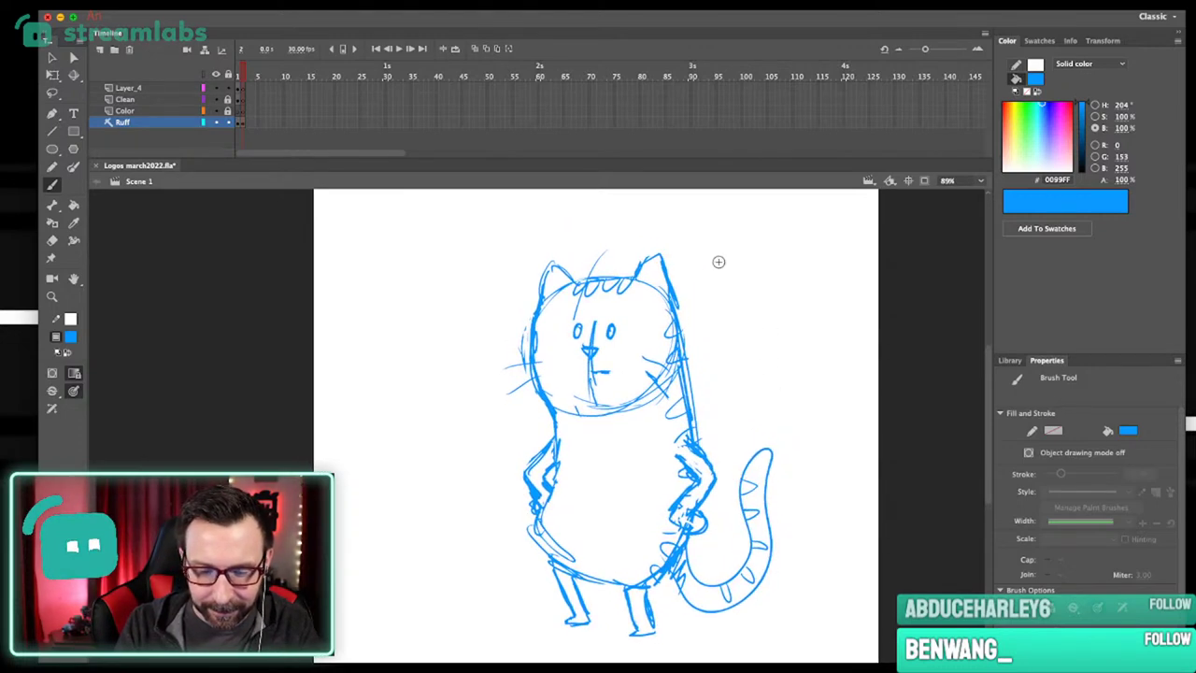
Set the brush fill to red (#FF0000) and sketch a hat over the cat's ears with a rectangular panel across the forehead.
left_click(70, 336)
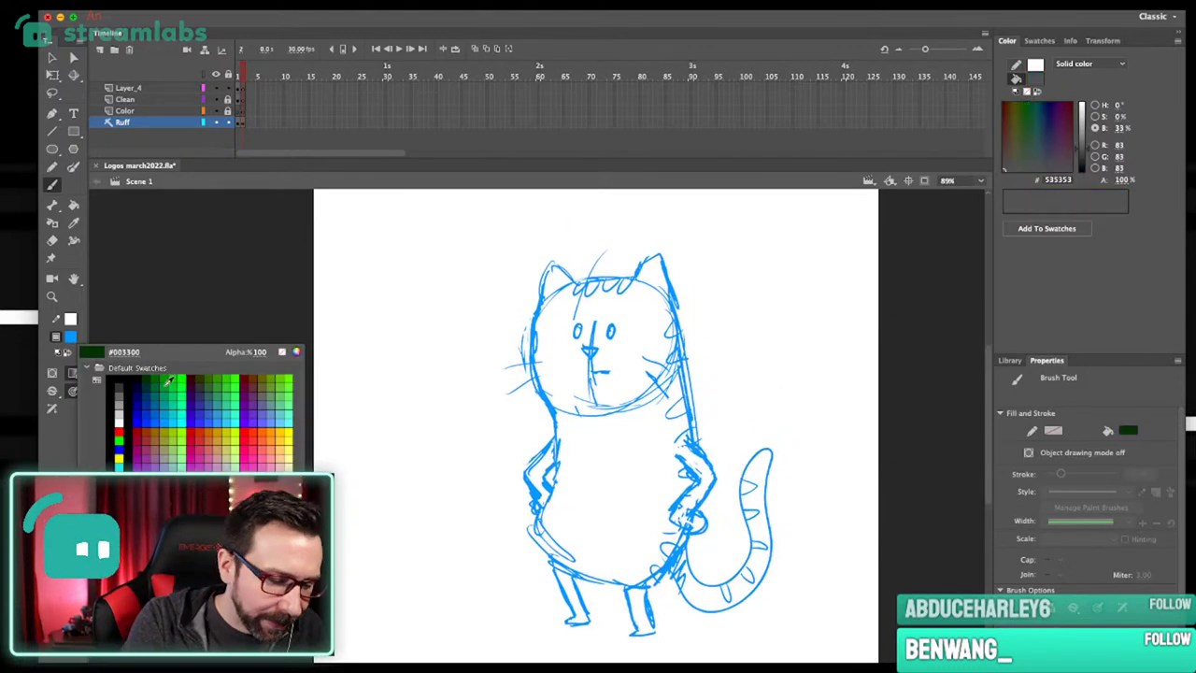
left_click(119, 437)
mouse_move(587, 247)
left_mouse_down()
mouse_move(578, 316)
mouse_move(565, 270)
mouse_move(650, 280)
mouse_move(645, 316)
mouse_move(547, 289)
mouse_move(636, 279)
left_mouse_up()
key("super+z")
mouse_move(566, 316)
left_mouse_down()
mouse_move(632, 318)
mouse_move(646, 304)
mouse_move(641, 365)
left_mouse_up()
key("super+z")
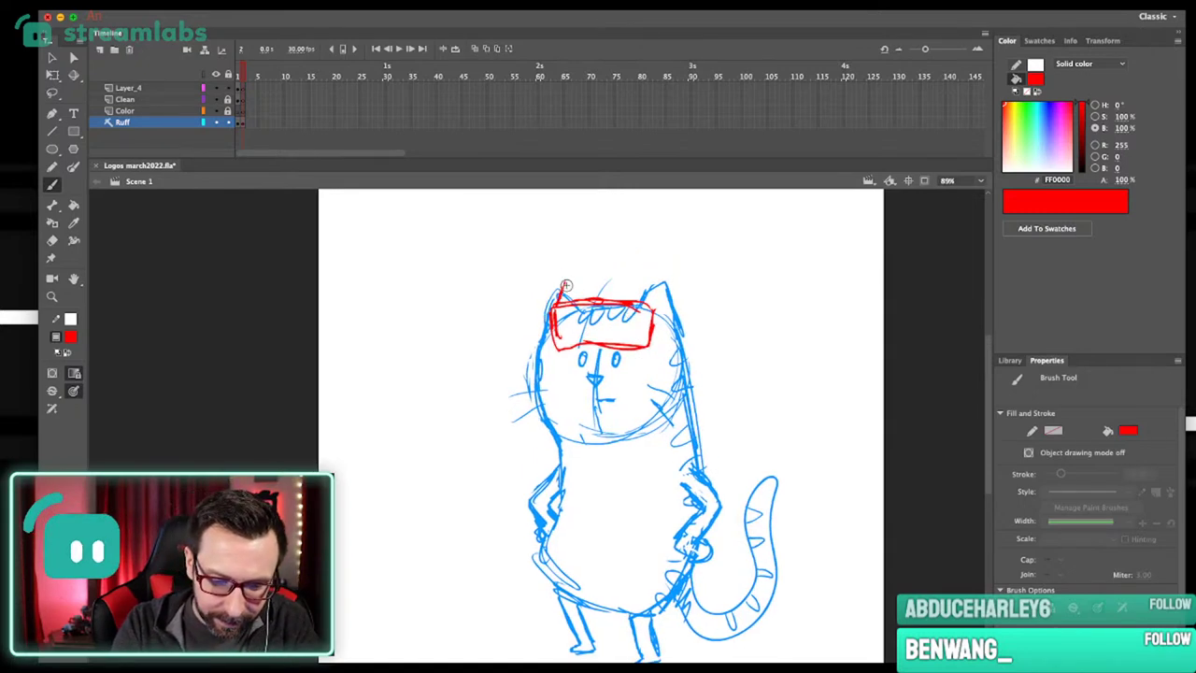
mouse_move(541, 344)
left_mouse_down()
mouse_move(542, 304)
mouse_move(579, 270)
mouse_move(654, 270)
left_mouse_up()
scroll(657, 319, "down", 2)
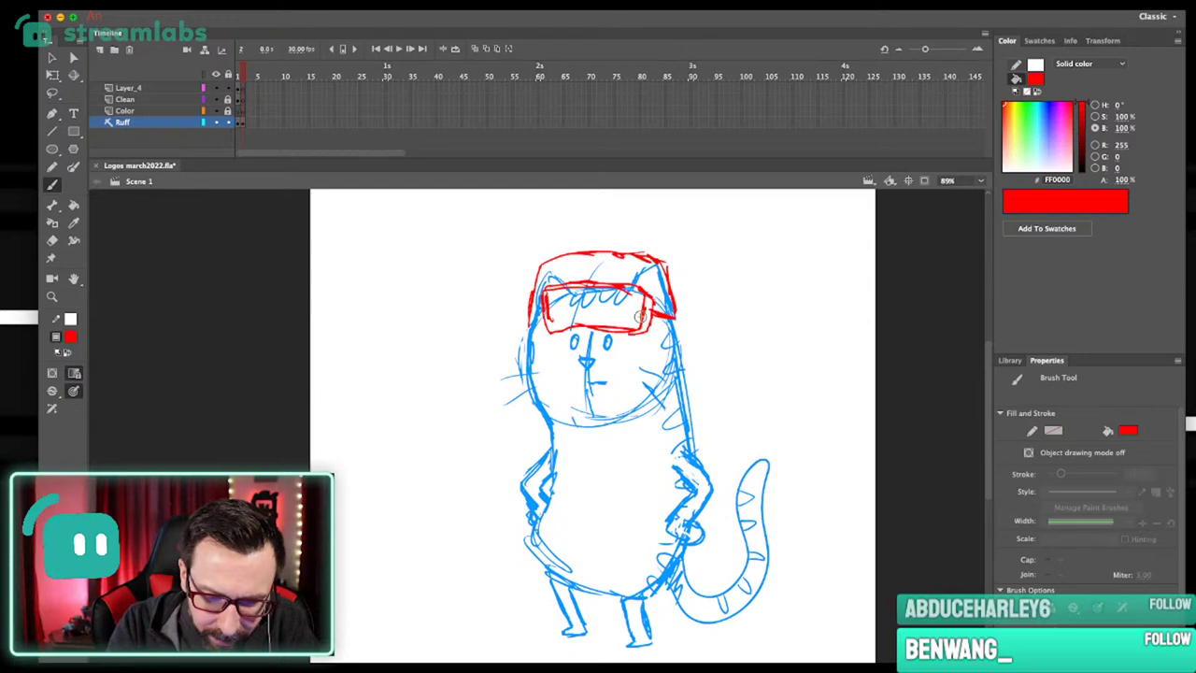
Sketch hanging ear flaps on both sides of the red hat, redrawing the rear flap's outline shorter.
mouse_move(514, 329)
left_mouse_down()
mouse_move(500, 361)
mouse_move(529, 391)
left_mouse_up()
mouse_move(653, 332)
left_mouse_down()
mouse_move(666, 401)
mouse_move(705, 377)
left_mouse_up()
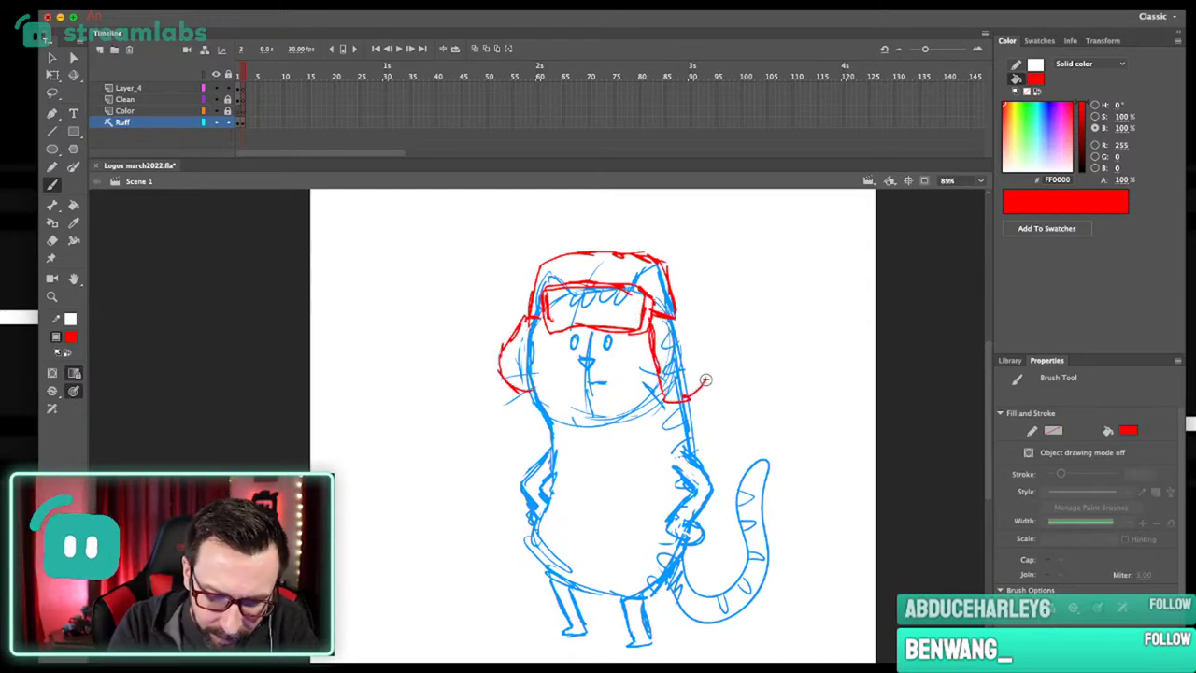
key("super+z")
mouse_move(654, 322)
left_mouse_down()
mouse_move(670, 395)
mouse_move(698, 383)
mouse_move(679, 285)
left_mouse_up()
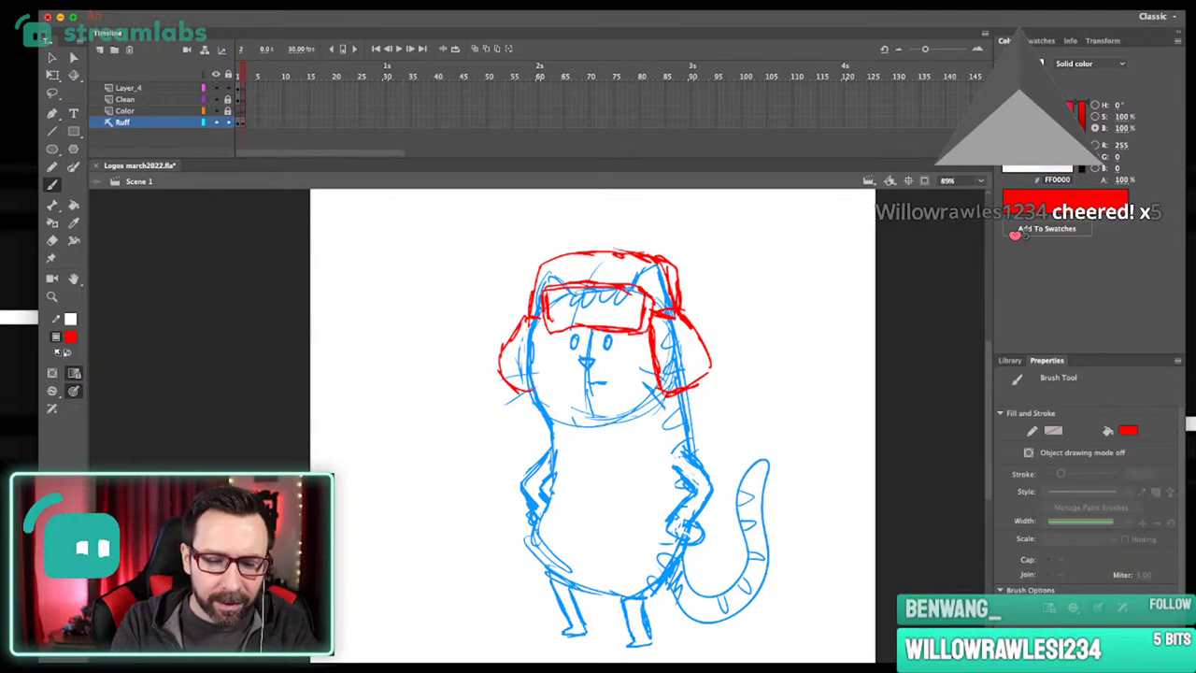
Clean up the front edge of the hat's forehead panel and brush inner edges on the flaps and seams on the crown.
key("e")
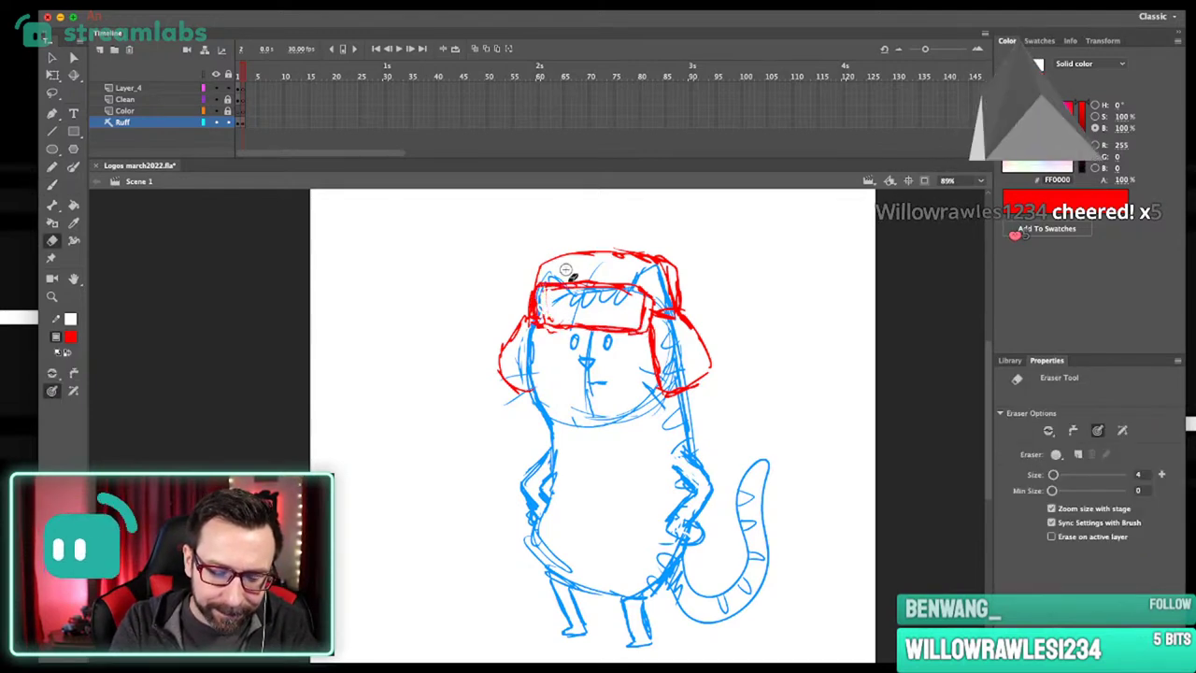
key("b")
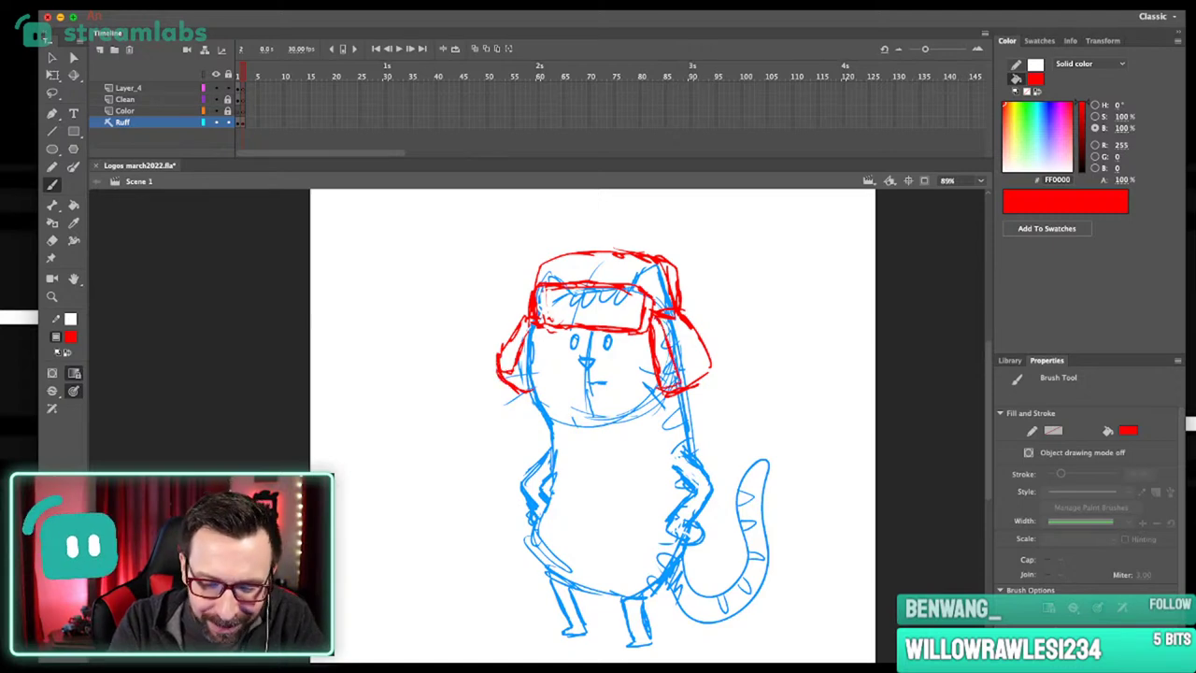
mouse_move(678, 387)
left_mouse_down()
mouse_move(708, 376)
mouse_move(693, 332)
left_mouse_up()
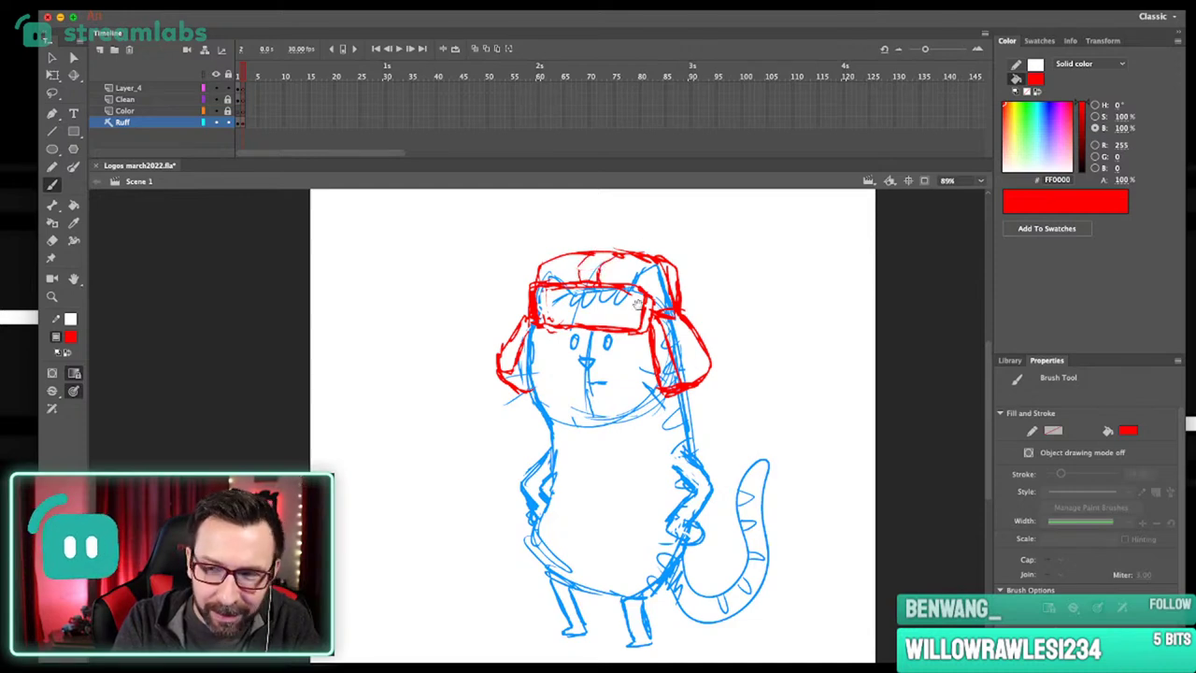
scroll(638, 304, "up", 2)
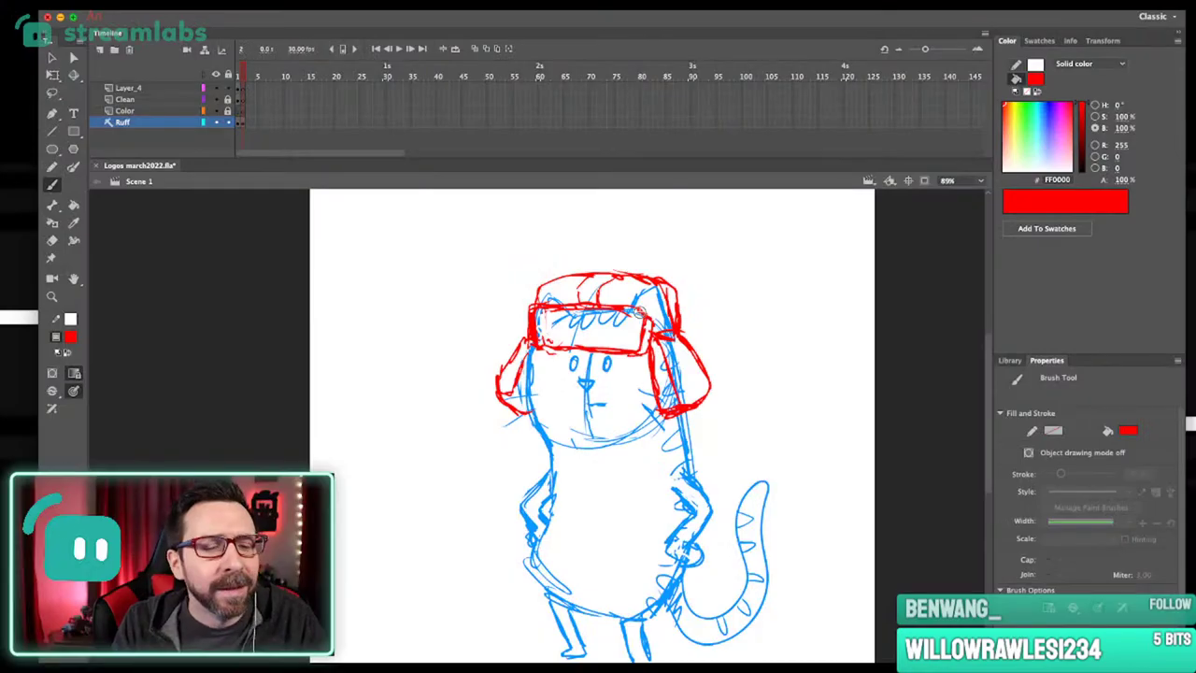
Sketch small tied knots above both ear flaps, erasing overlapping lines and redrawing the rear knot smaller and darker.
left_click_drag(764, 371, 789, 402)
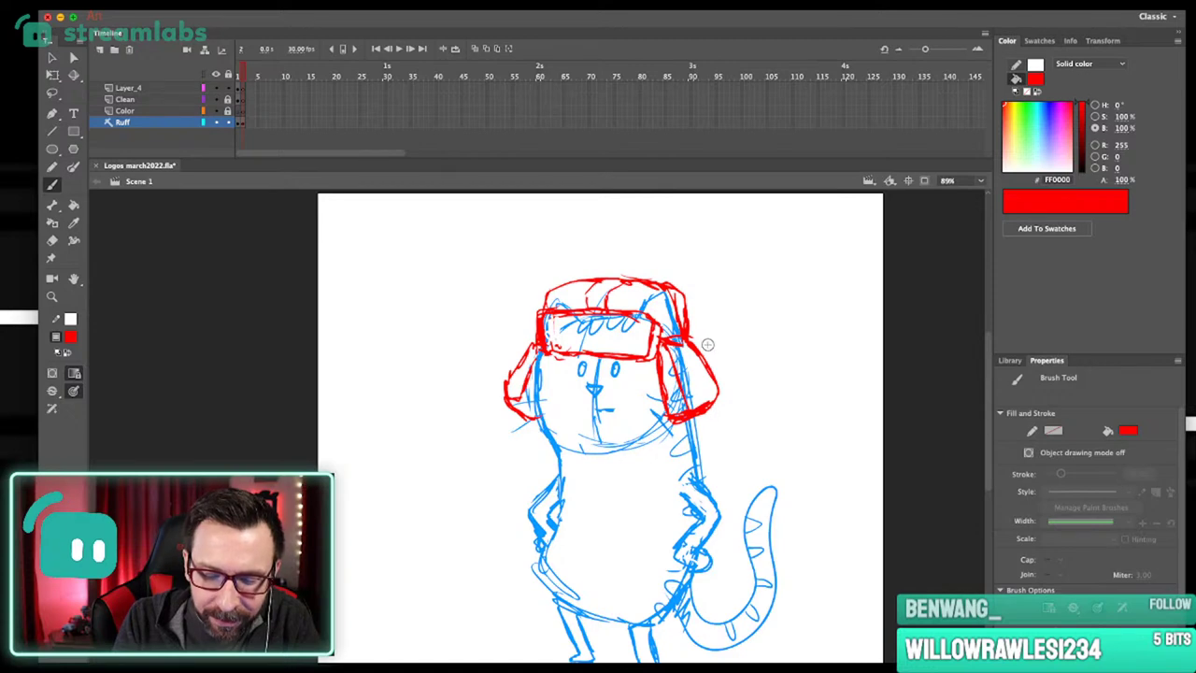
left_click_drag(714, 377, 736, 391)
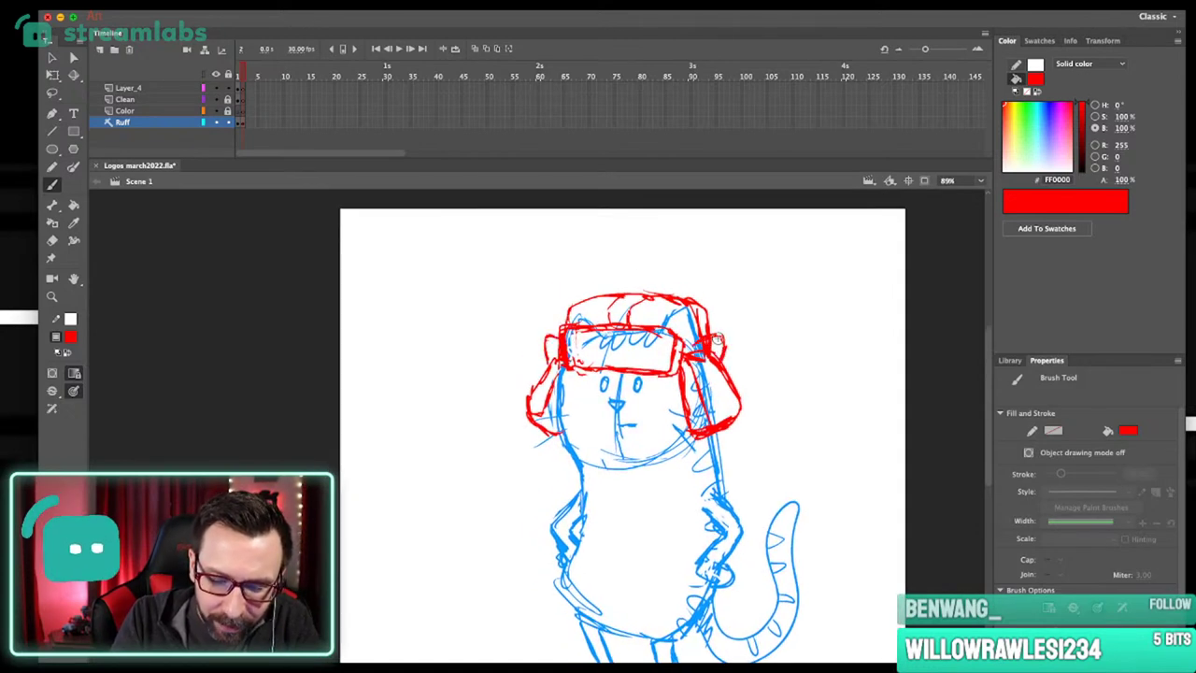
key("e")
left_click_drag(701, 341, 706, 357)
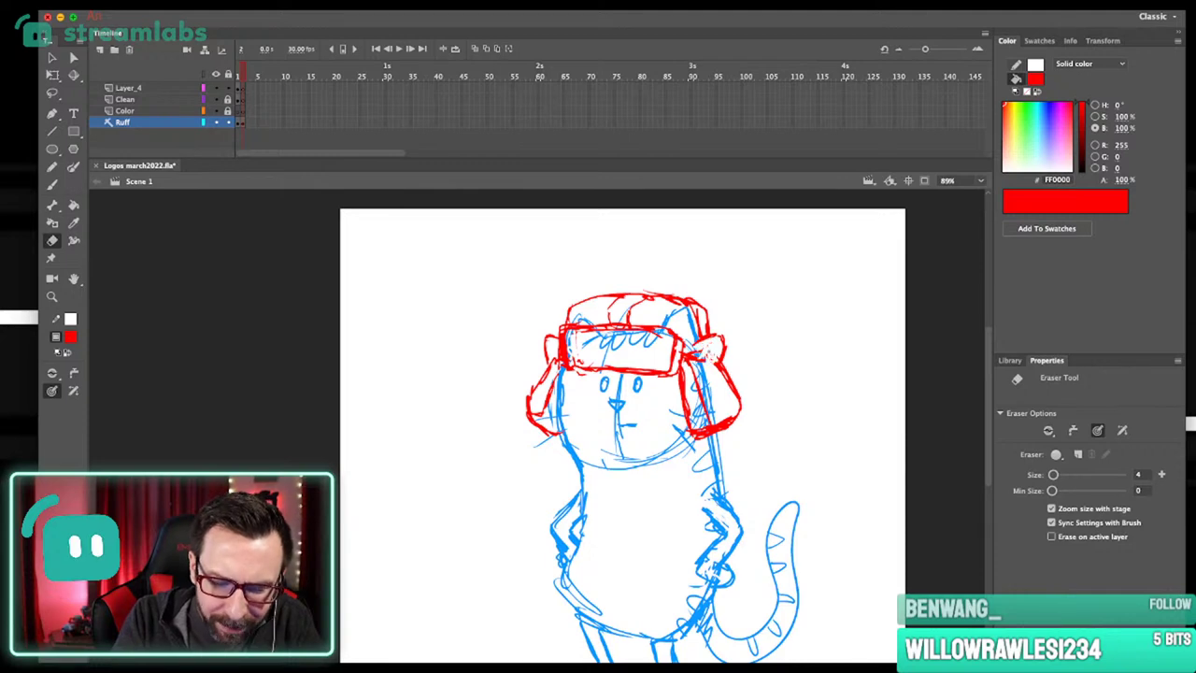
key("b")
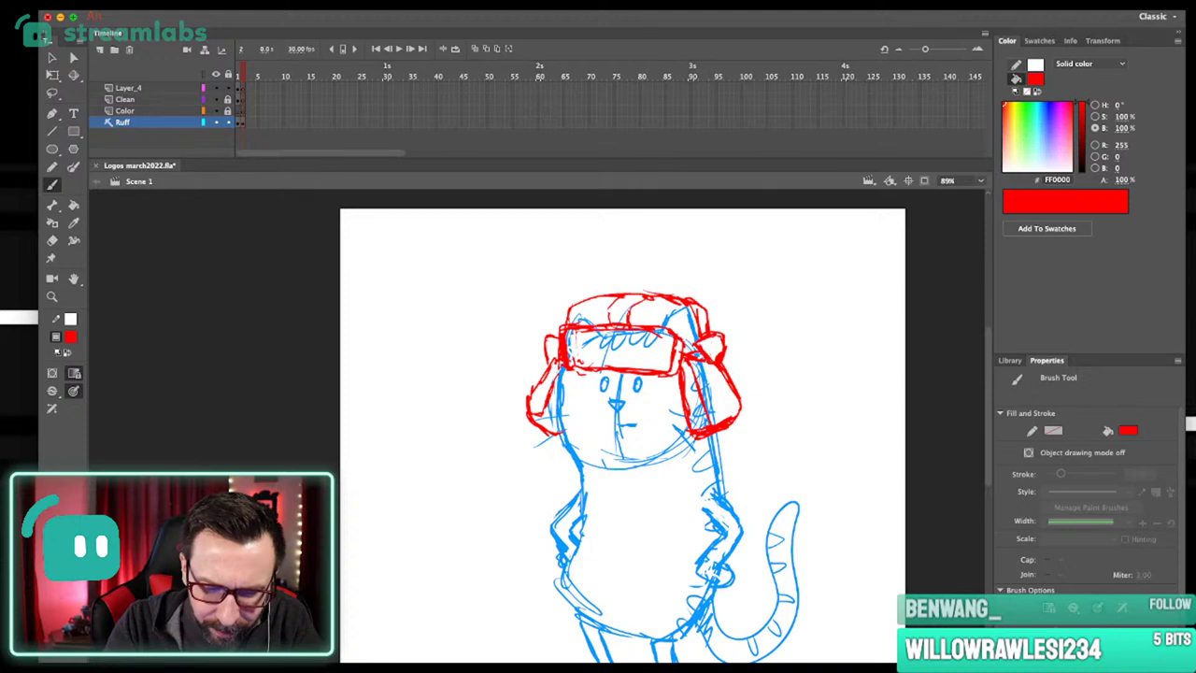
key("super+z")
key("super+z")
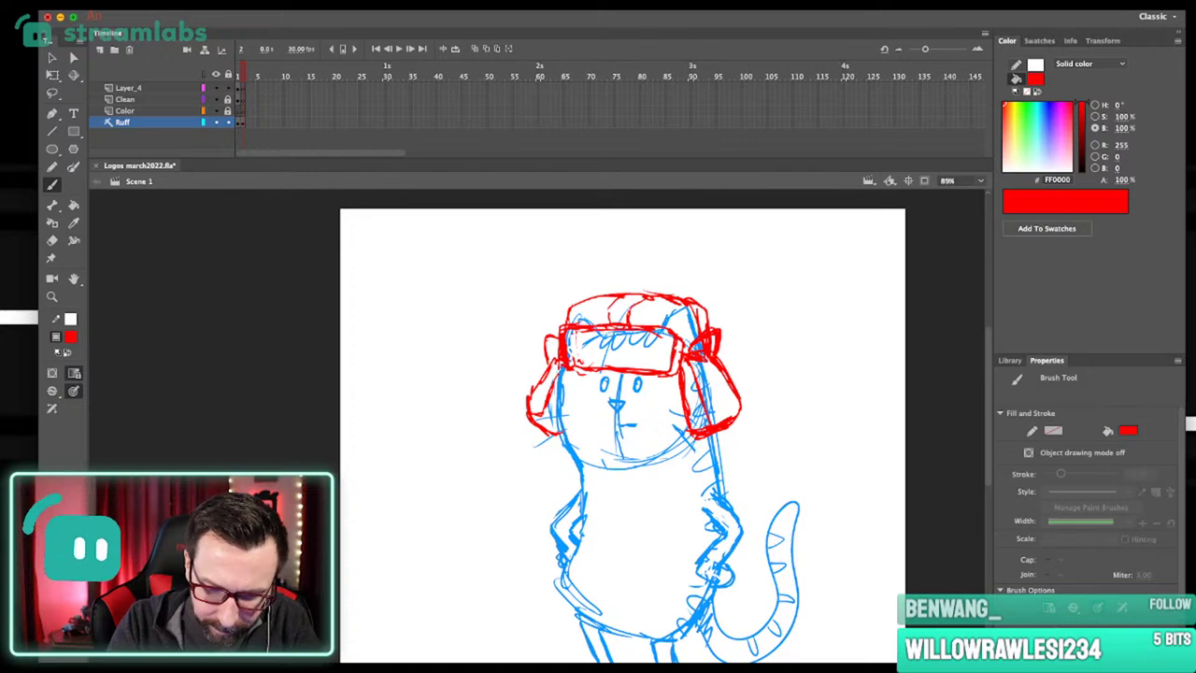
mouse_move(737, 349)
left_mouse_down()
mouse_move(748, 345)
mouse_move(726, 400)
left_mouse_up()
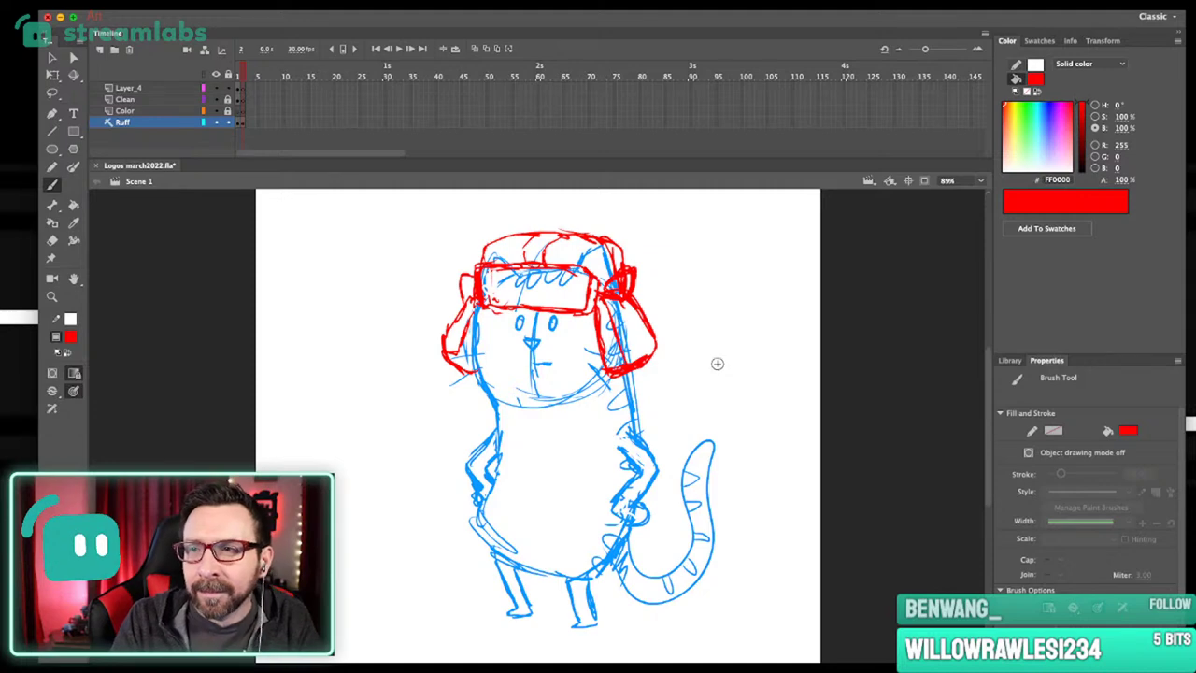
Brush darker shading along the lower edge of the front ear flap.
scroll(729, 379, "up", 2)
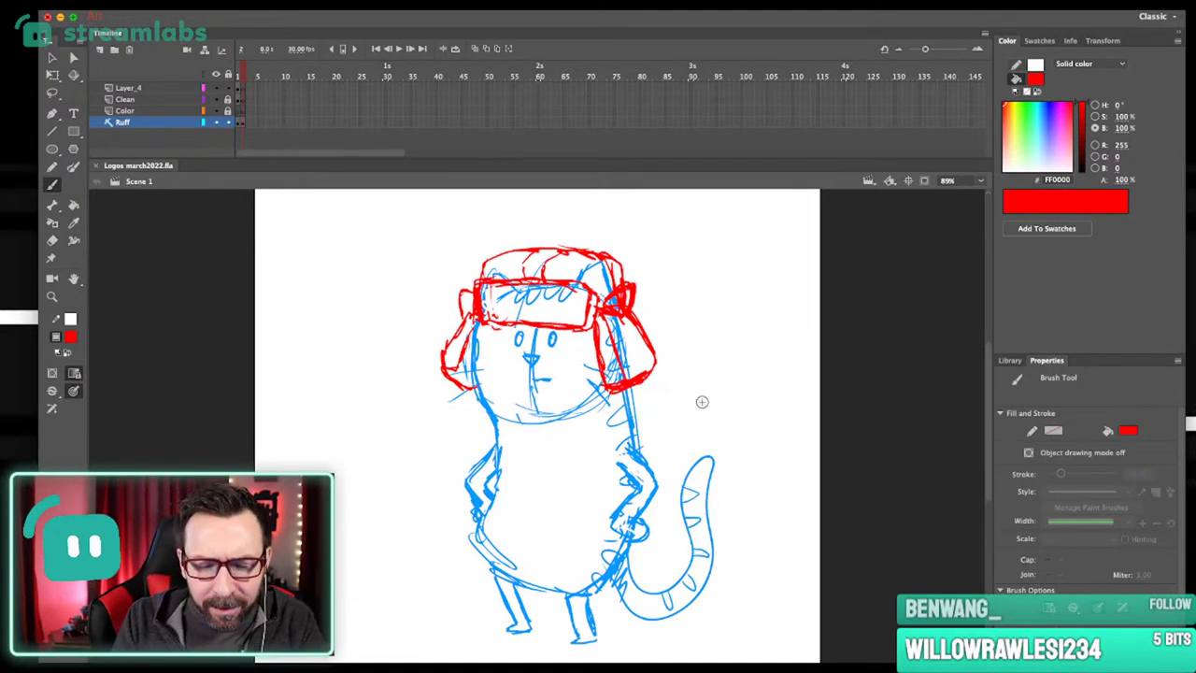
scroll(691, 379, "left", 2)
scroll(690, 380, "up", 1)
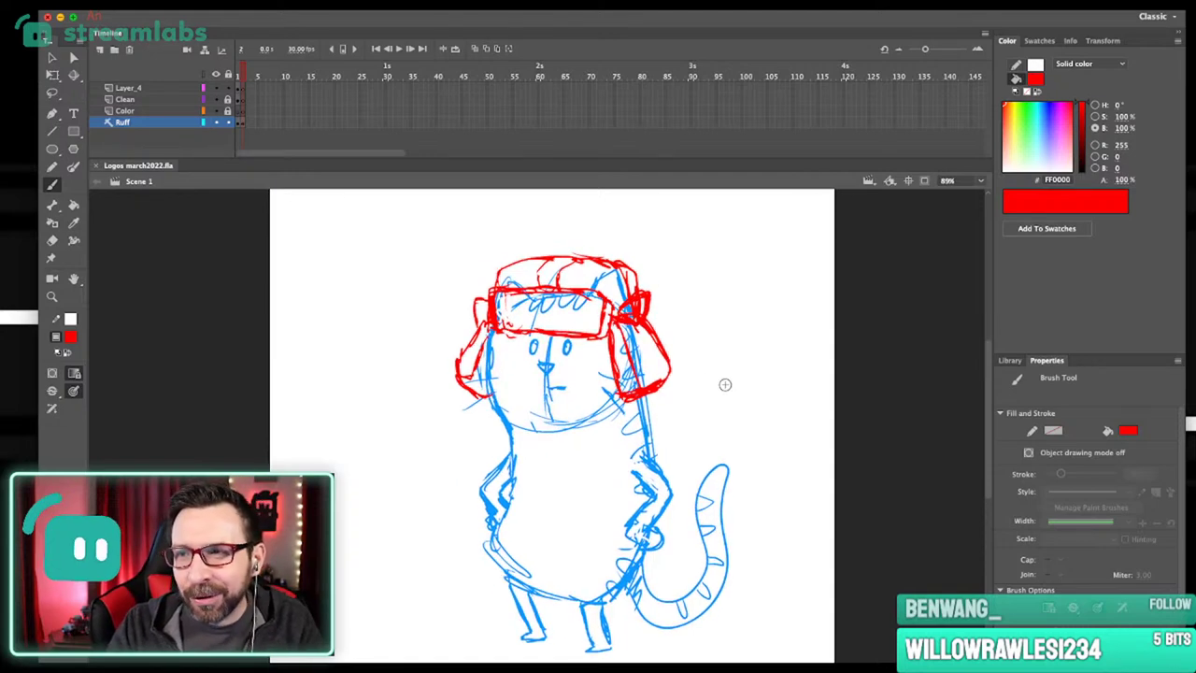
mouse_move(714, 452)
left_mouse_down()
mouse_move(738, 423)
mouse_move(769, 417)
left_mouse_up()
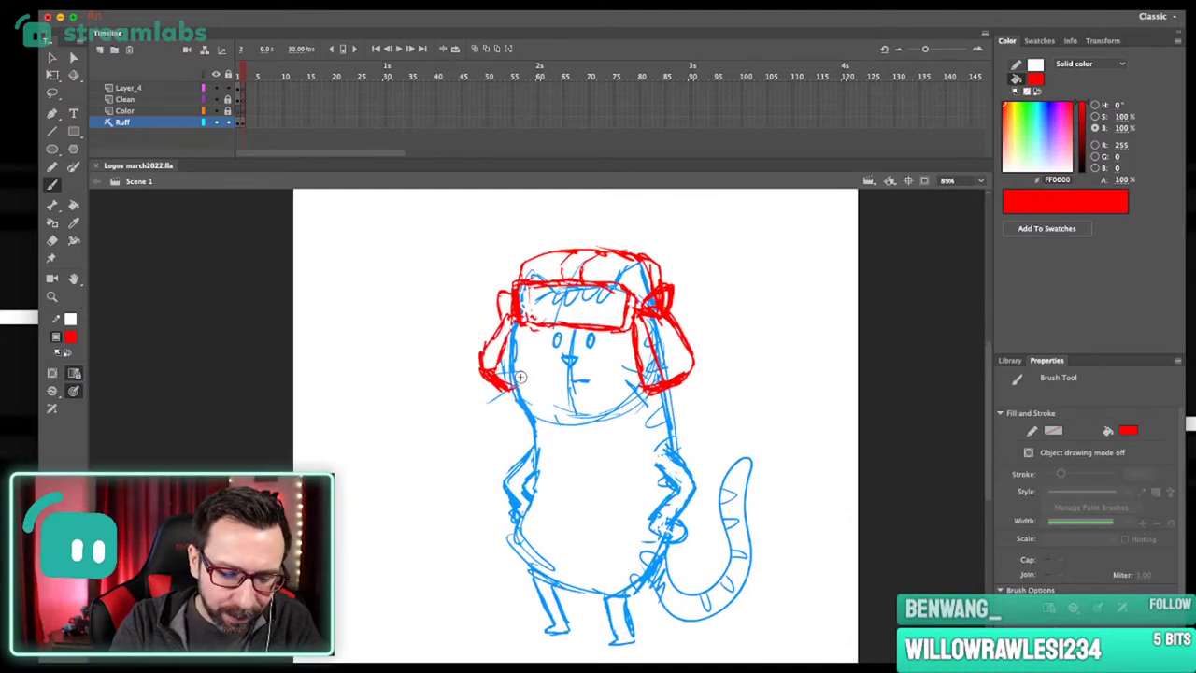
mouse_move(774, 403)
left_mouse_down()
mouse_move(731, 415)
mouse_move(744, 403)
left_mouse_up()
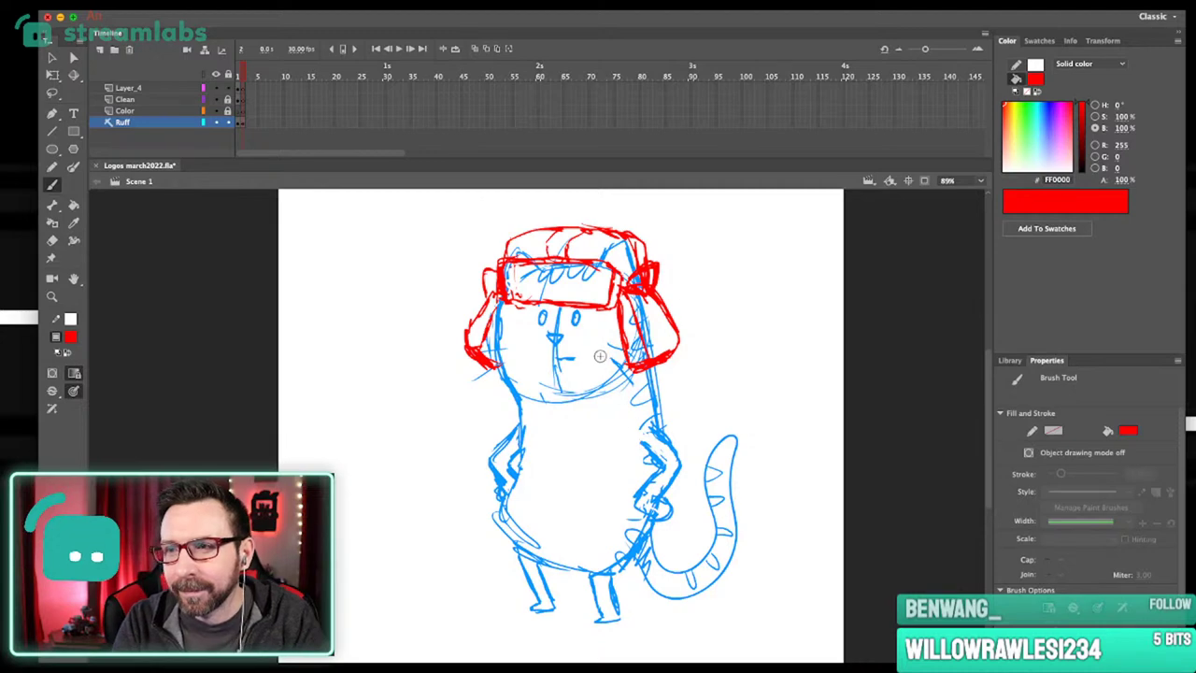
scroll(615, 429, "up", 2)
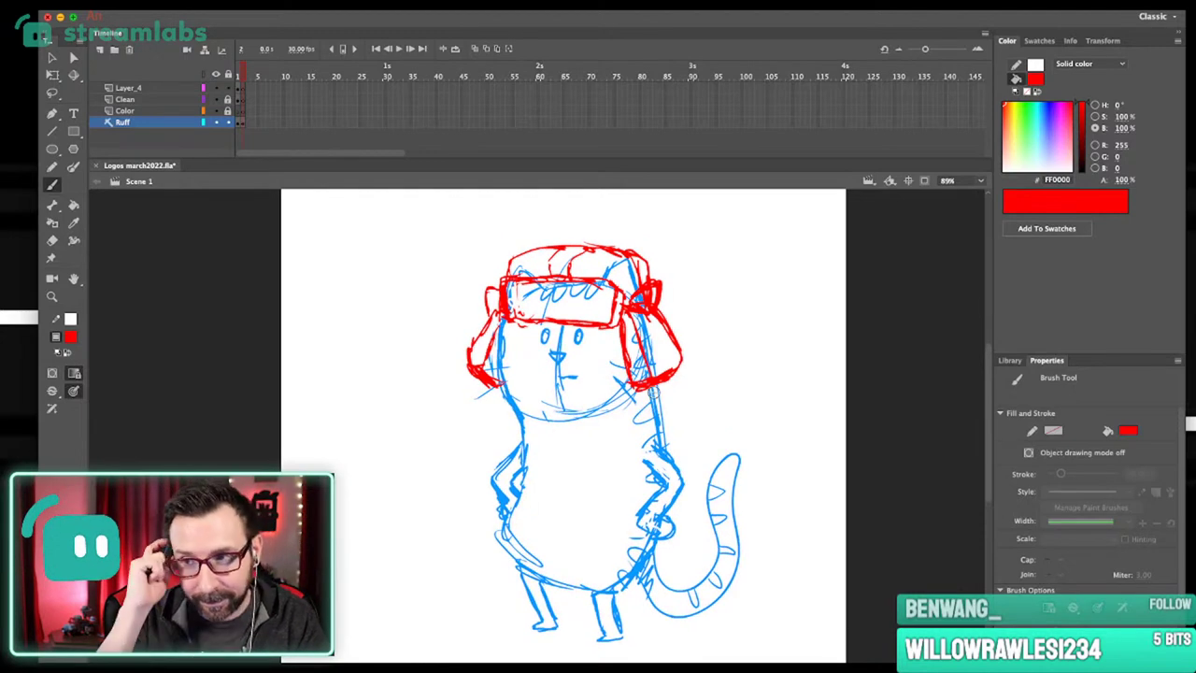
scroll(675, 393, "up", 2)
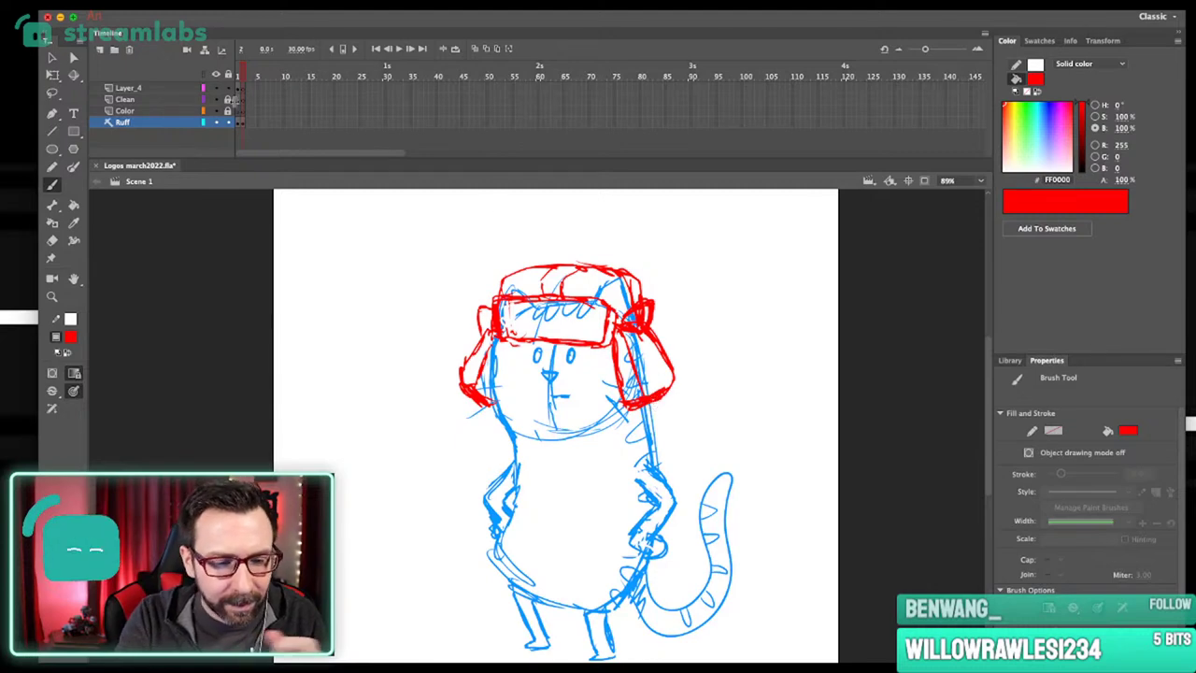
Lock the Ruff layer and make Layer_4 the active layer.
left_click(227, 123)
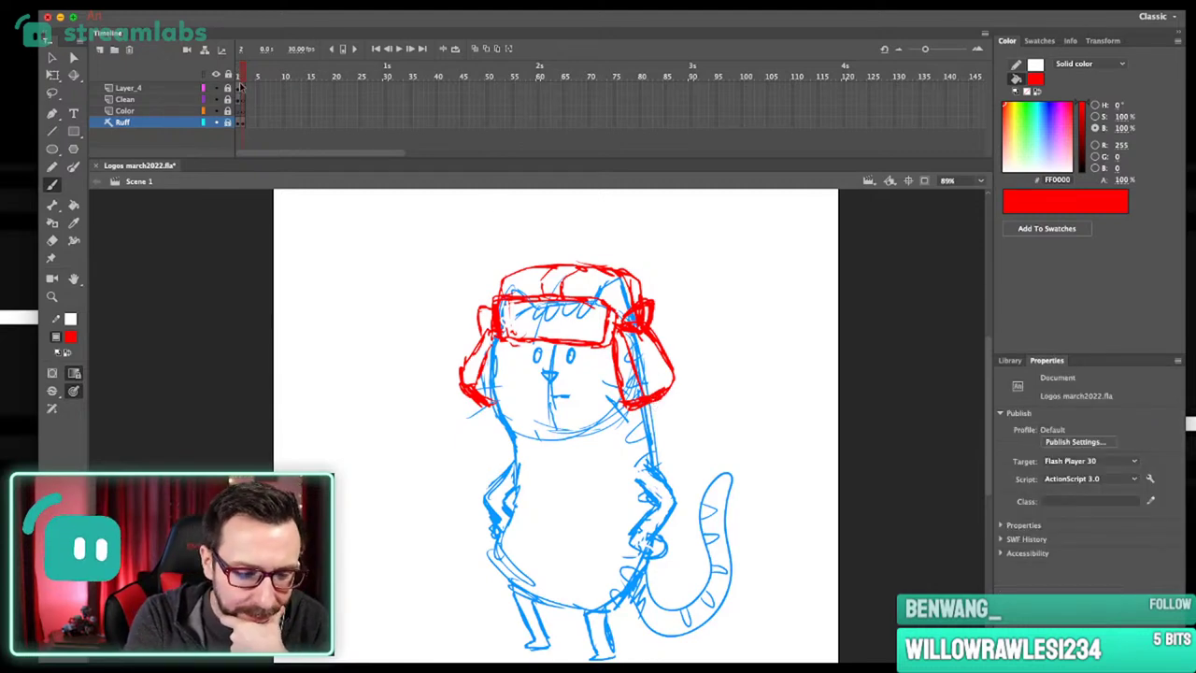
left_click(246, 86)
scroll(719, 463, "right", 2)
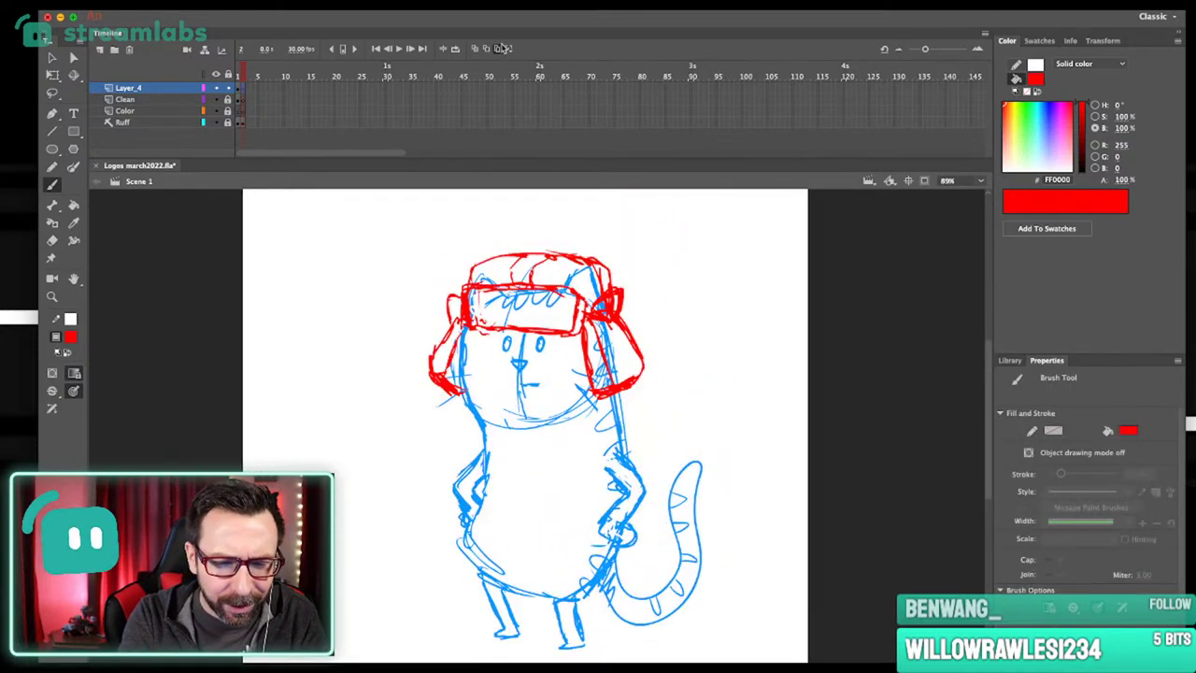
Unlock the Ruff layer at 50% view and nudge the whole cat sketch up and left on the stage to X 291.15, Y 81.60.
left_click(980, 180)
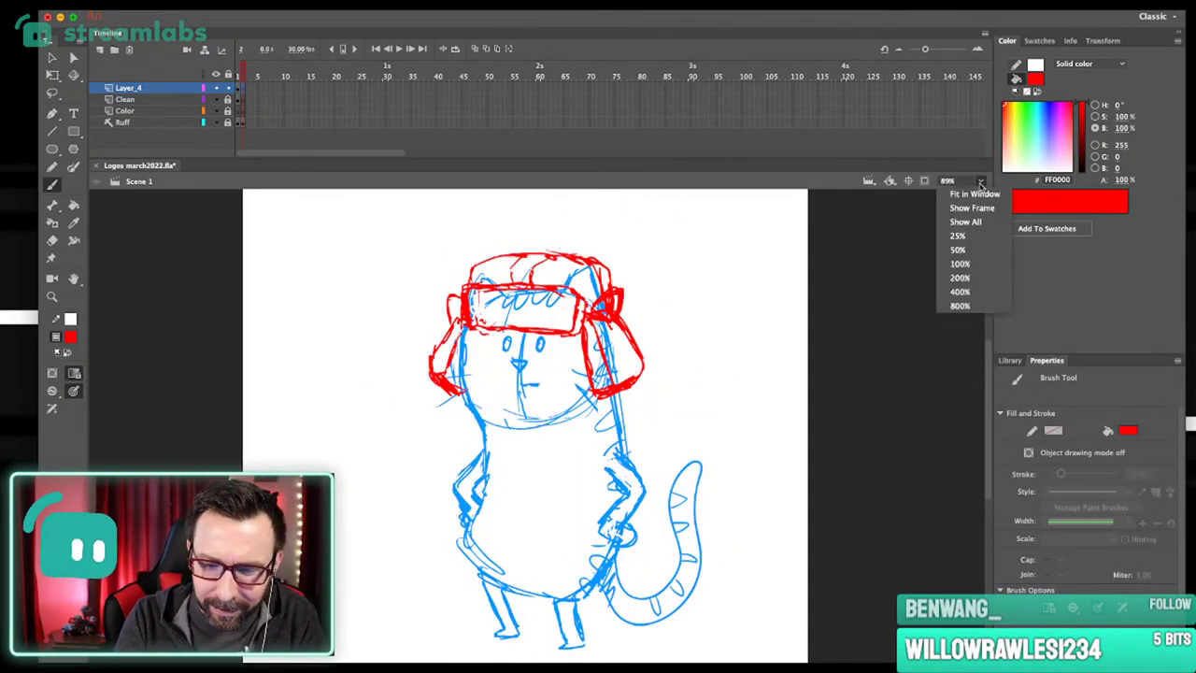
left_click(958, 250)
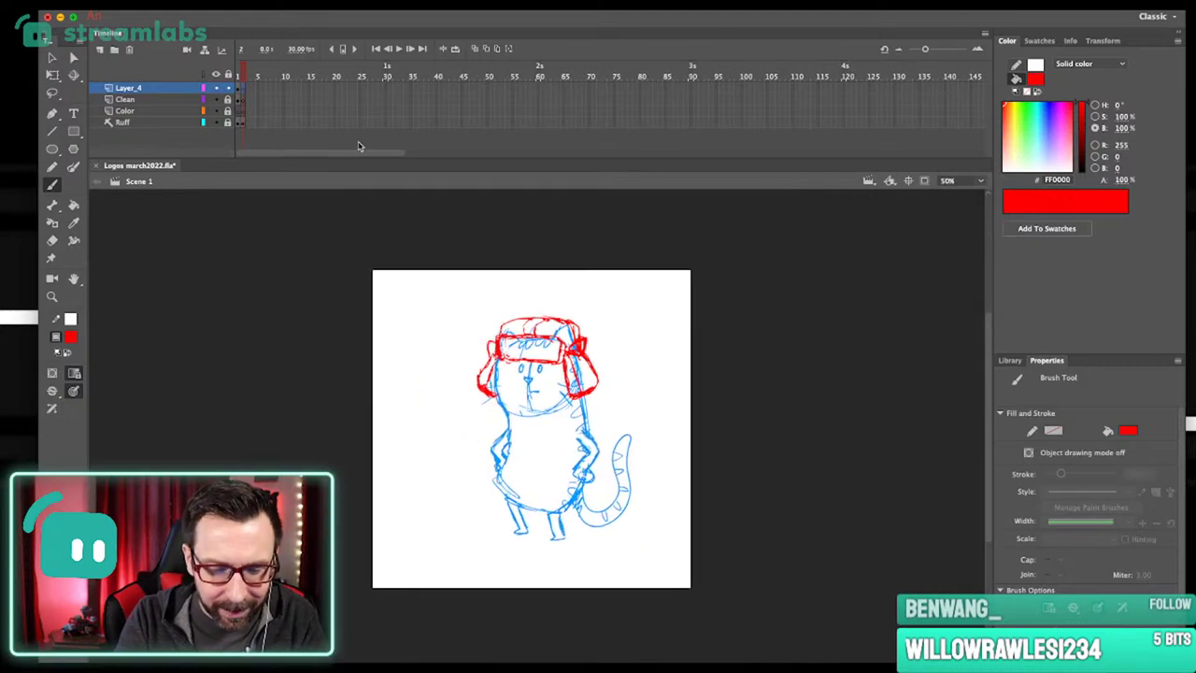
left_click(228, 123)
key("super+a")
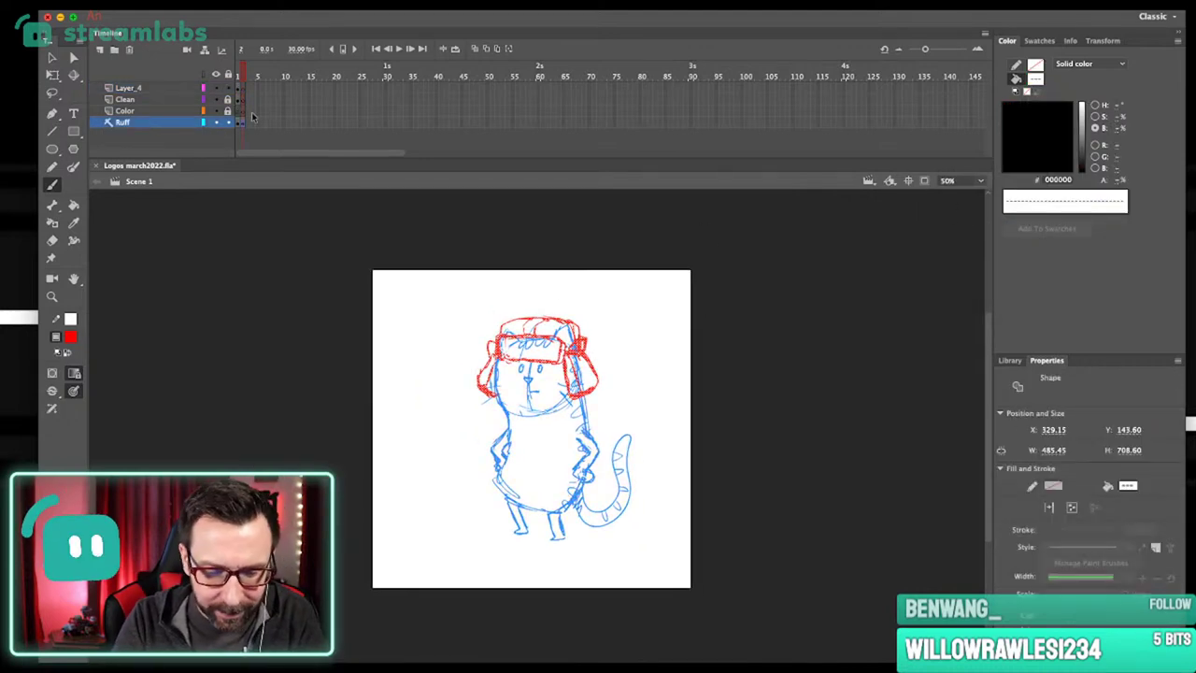
key("shift+Left")
key("shift+Left")
key("shift+Left")
key("shift+Left")
key("shift+Left")
key("shift+Right")
key("shift+Up")
key("shift+Up")
key("shift+Up")
key("shift+Down")
key("shift+Down")
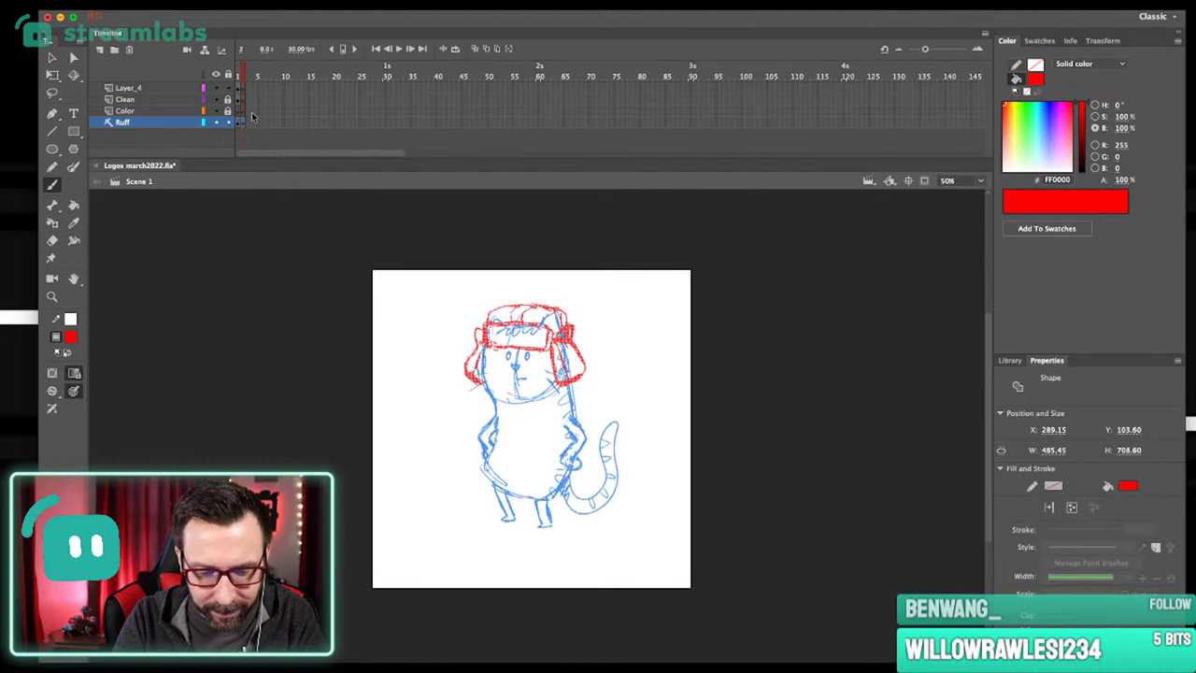
key("Up")
key("Up")
key("Right")
key("Right")
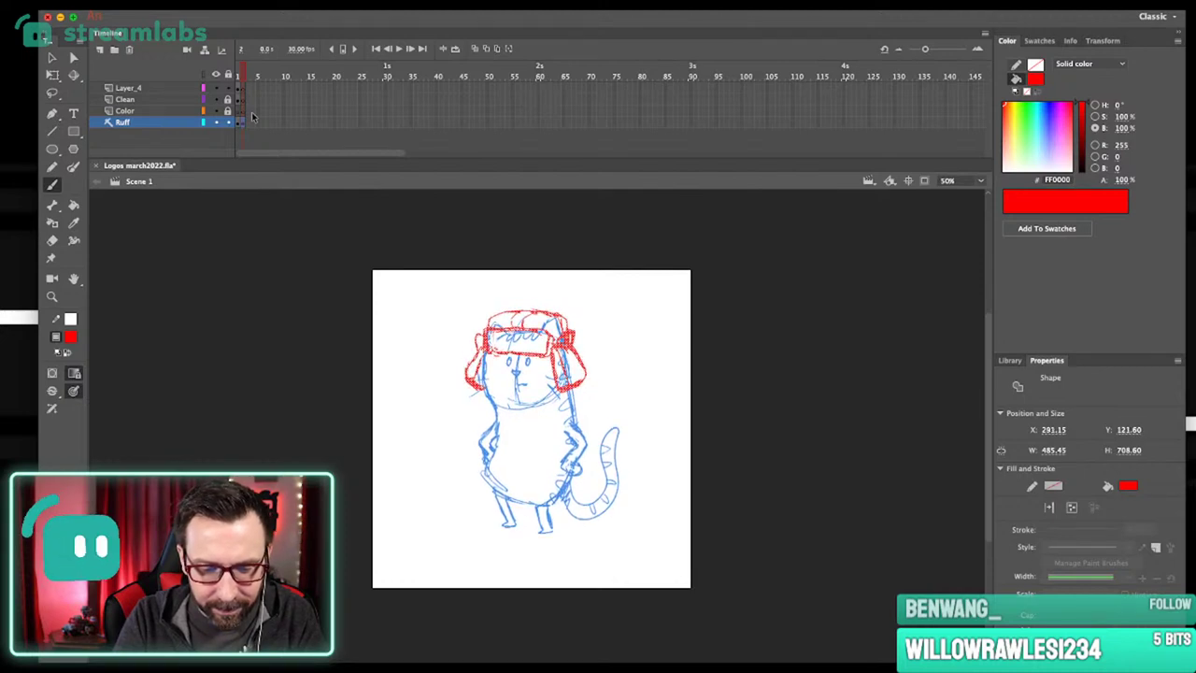
key("shift+Up")
key("shift+Up")
key("shift+Up")
key("shift+Up")
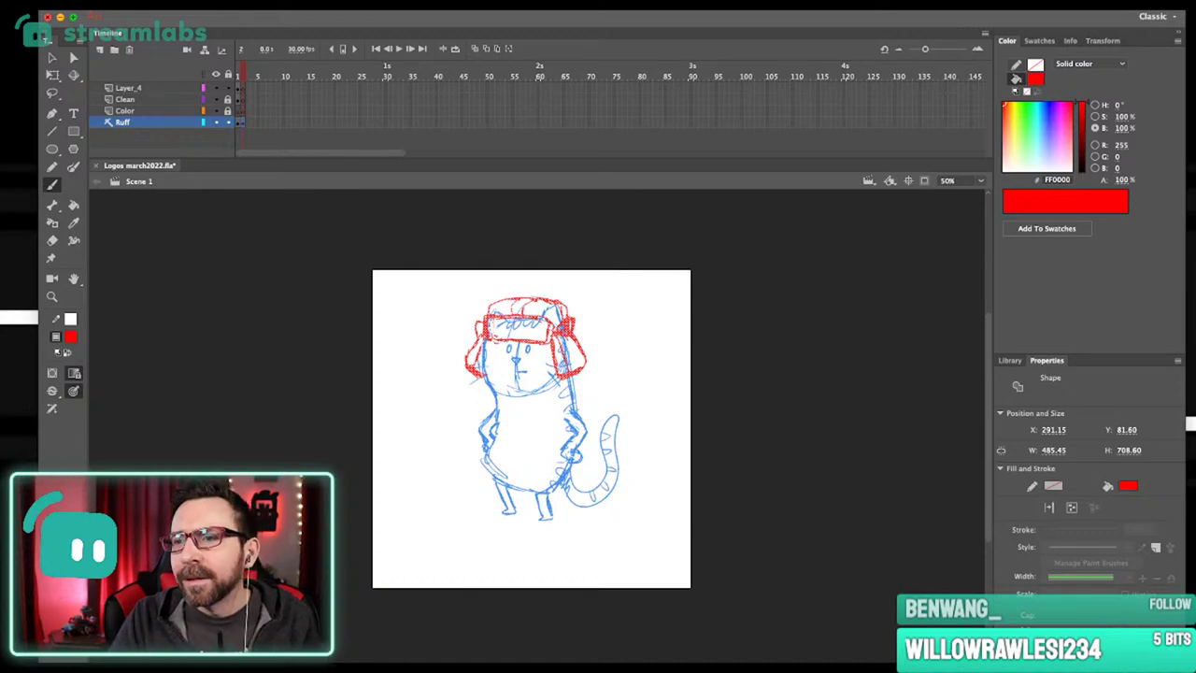
left_click_drag(636, 434, 654, 451)
key("Escape")
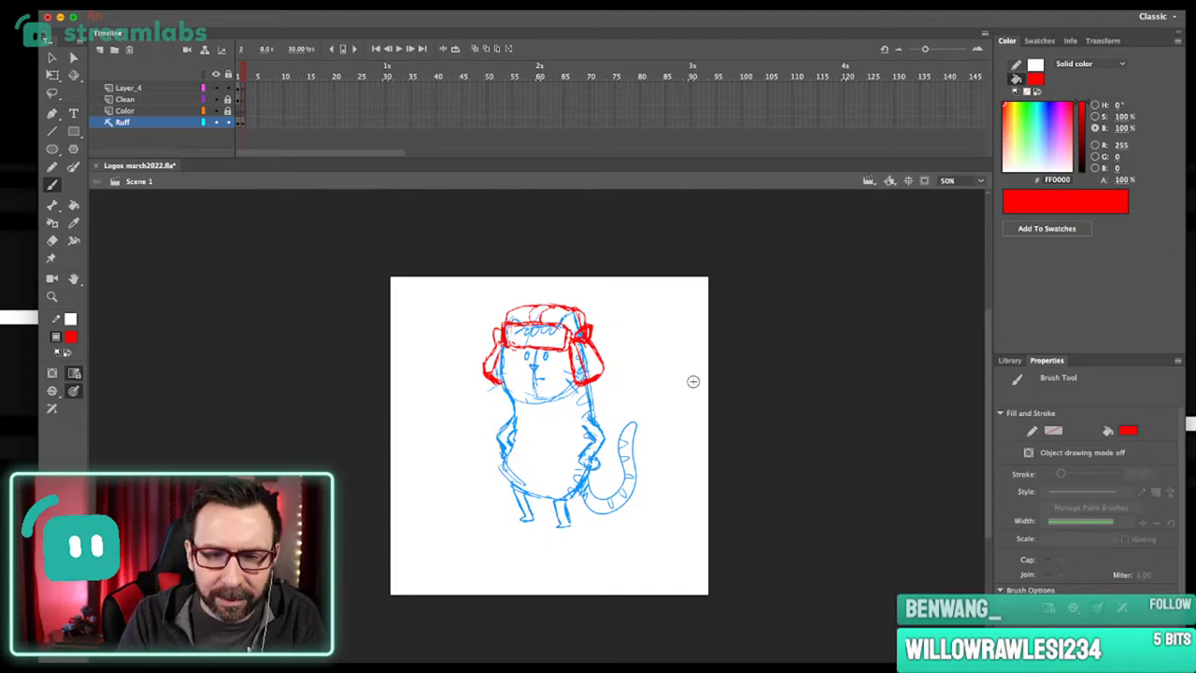
Add the static text "RANDOMLORD" on the stage just below the cat's feet.
left_click_drag(475, 470, 488, 461)
key("t")
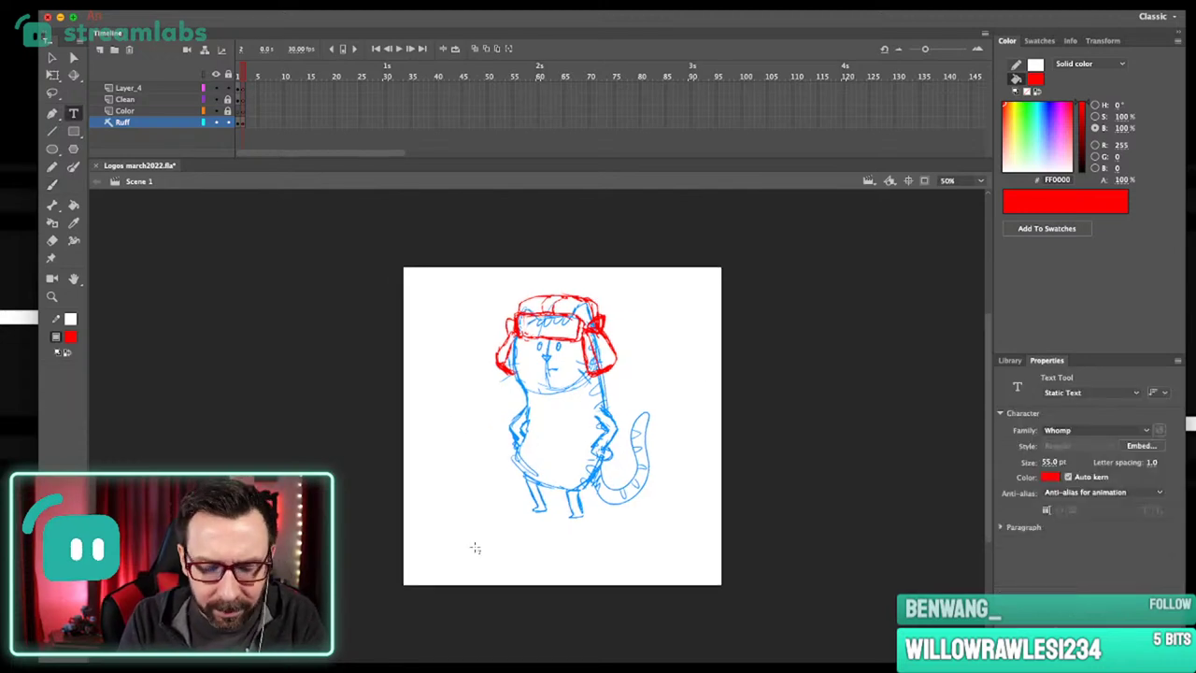
left_click(459, 514)
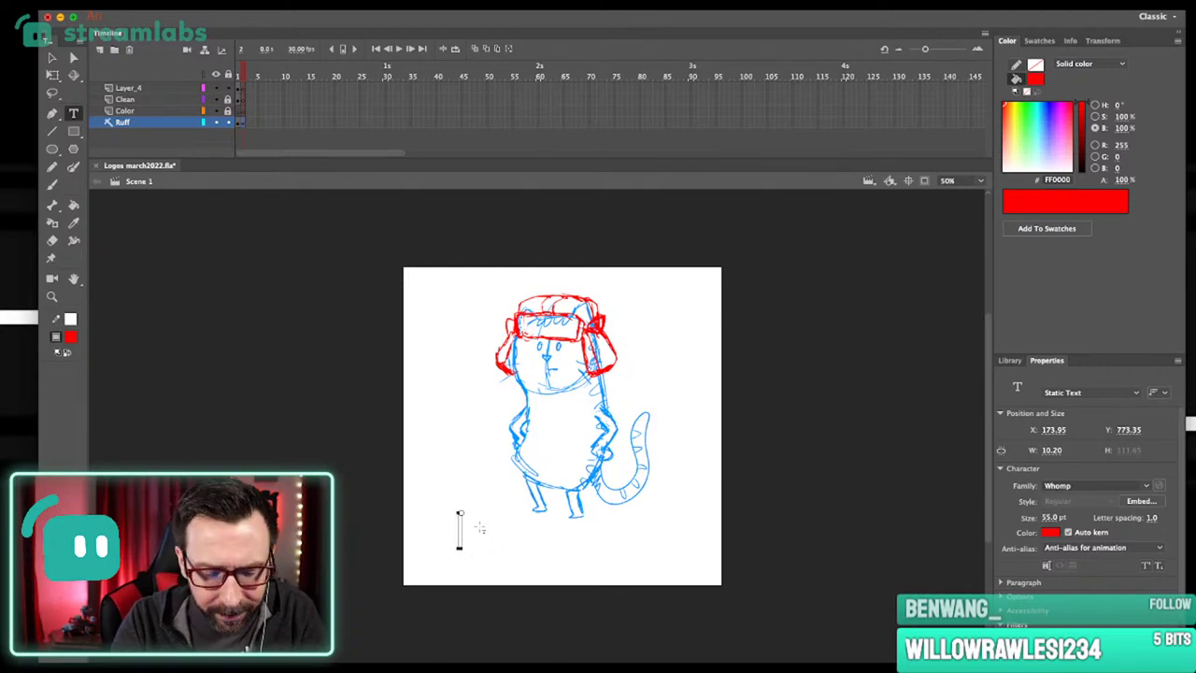
type("R")
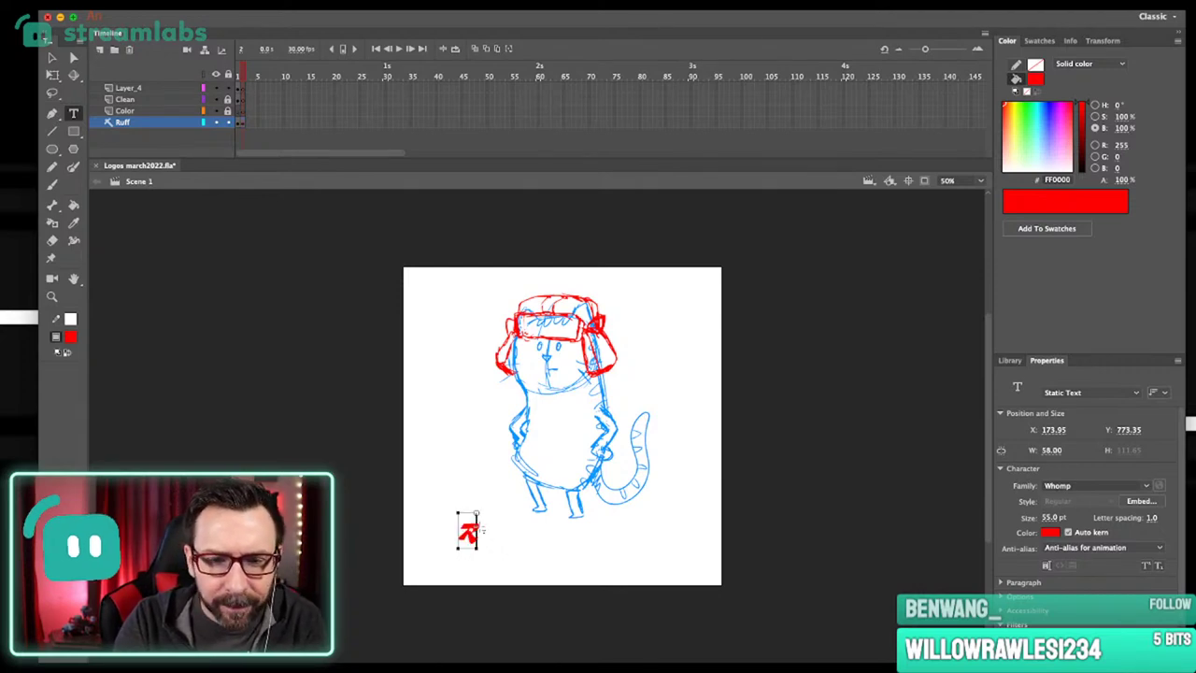
type("ANDOMWORD")
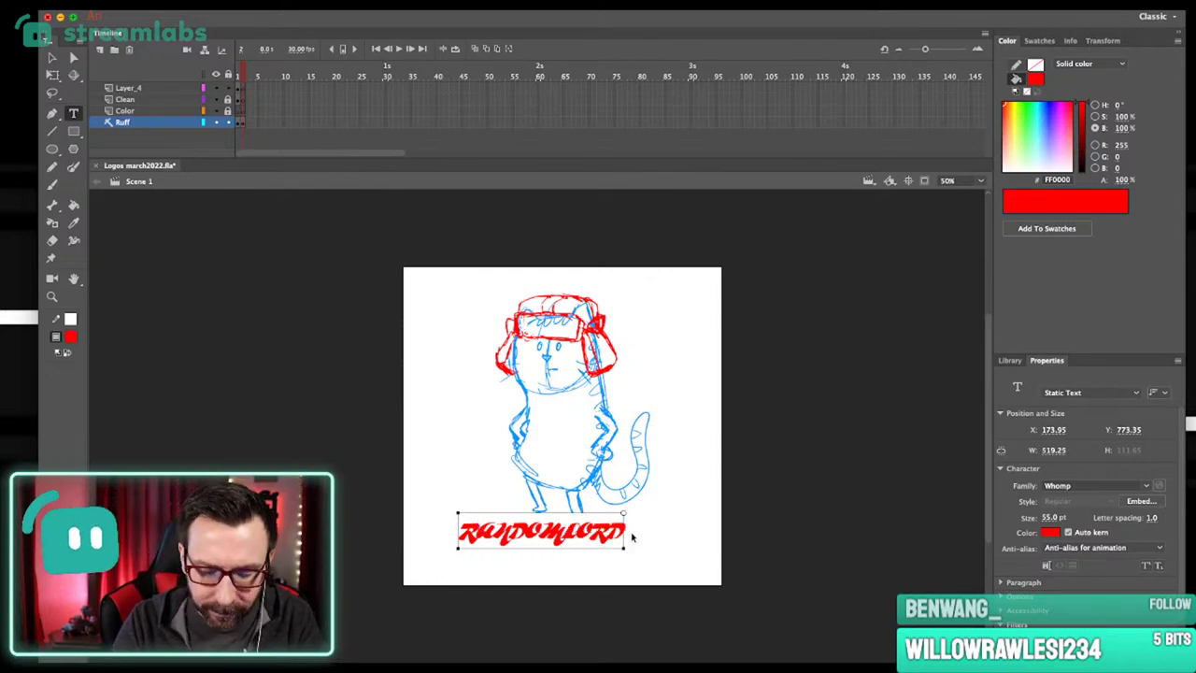
Change the font family of the whole RANDOMLORD text to Beirut.
key("super+a")
left_click(1094, 485)
key("Down")
key("Down")
key("Down")
key("Down")
key("Down")
key("Down")
key("Down")
key("Down")
key("Down")
key("Down")
key("Down")
key("Down")
key("Down")
key("Down")
key("Down")
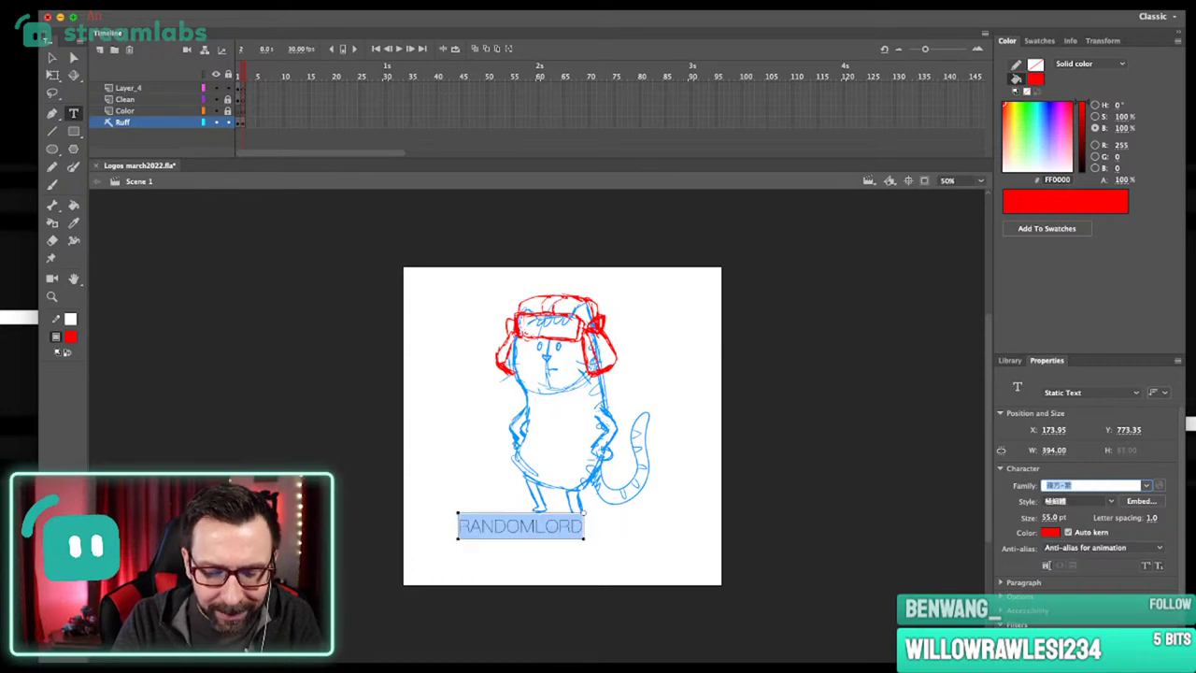
key("Down")
key("Down")
key("Down")
key("Down")
key("Down")
key("Down")
key("Down")
left_click(690, 551)
left_click(694, 475)
Select the RANDOMLORD text object below the cat's feet at a 75% view.
left_click_drag(391, 254, 729, 623)
left_click(729, 473)
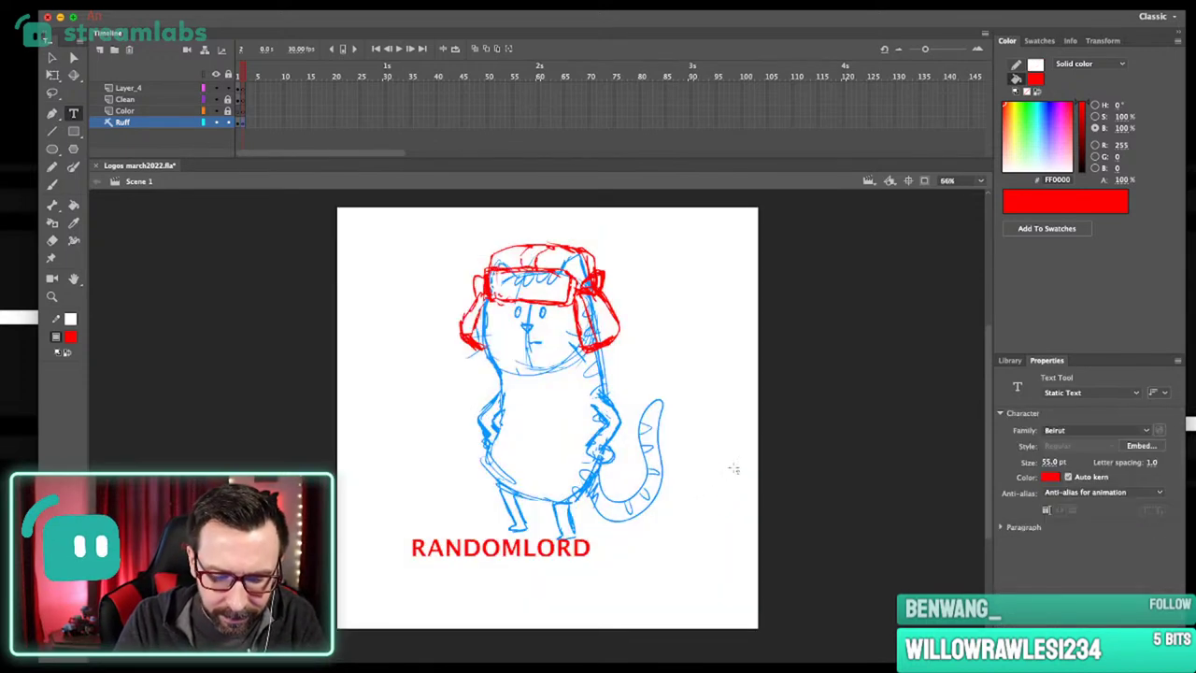
left_click_drag(338, 223, 751, 630)
key("ctrl+a")
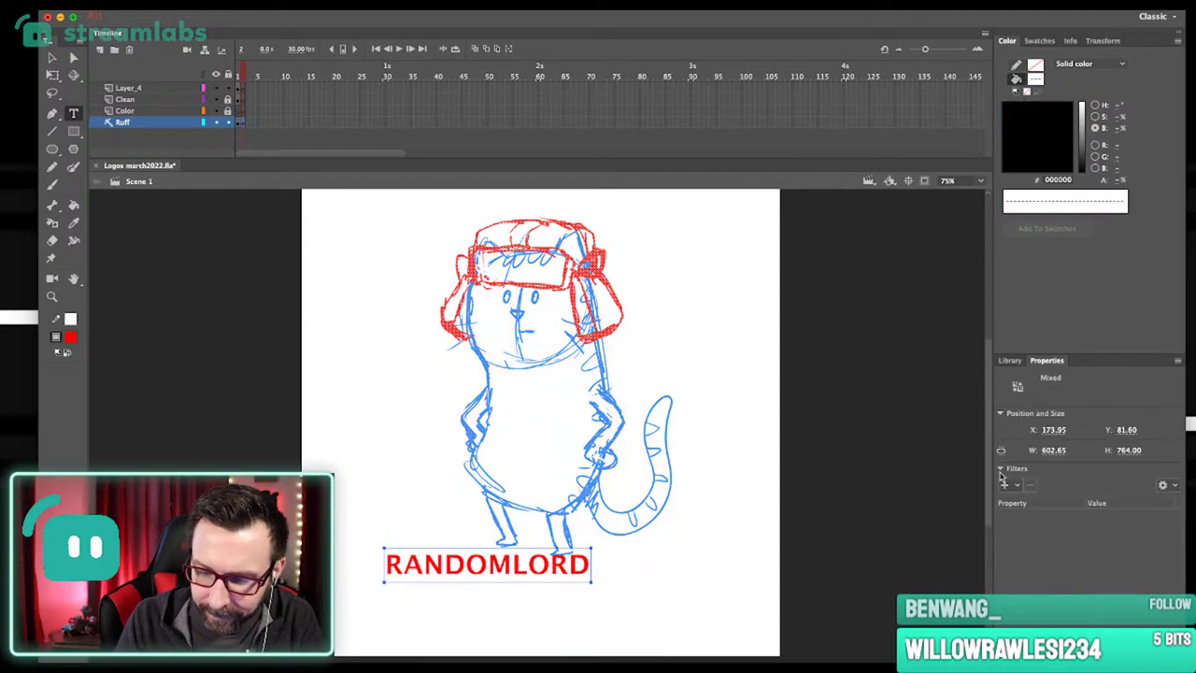
left_click(589, 567)
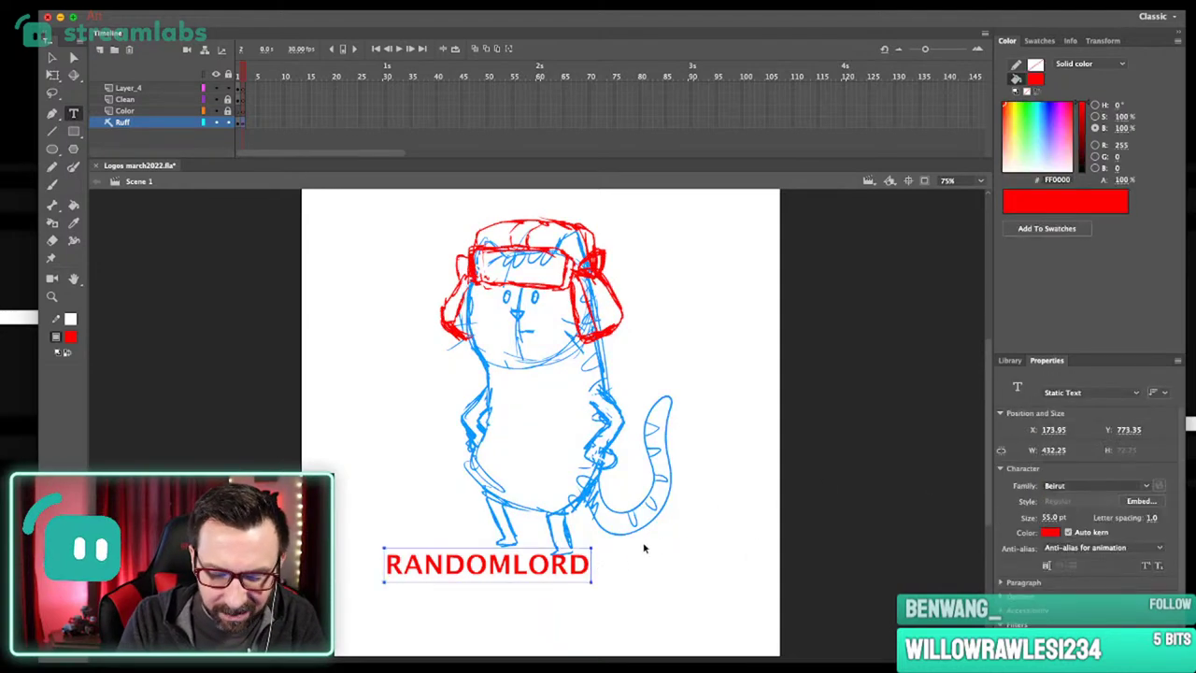
Try successive font families on the RANDOMLORD text, from DecoType Naskh through Kohinoor Gujarati to Lao Sangam MN.
left_click(1093, 486)
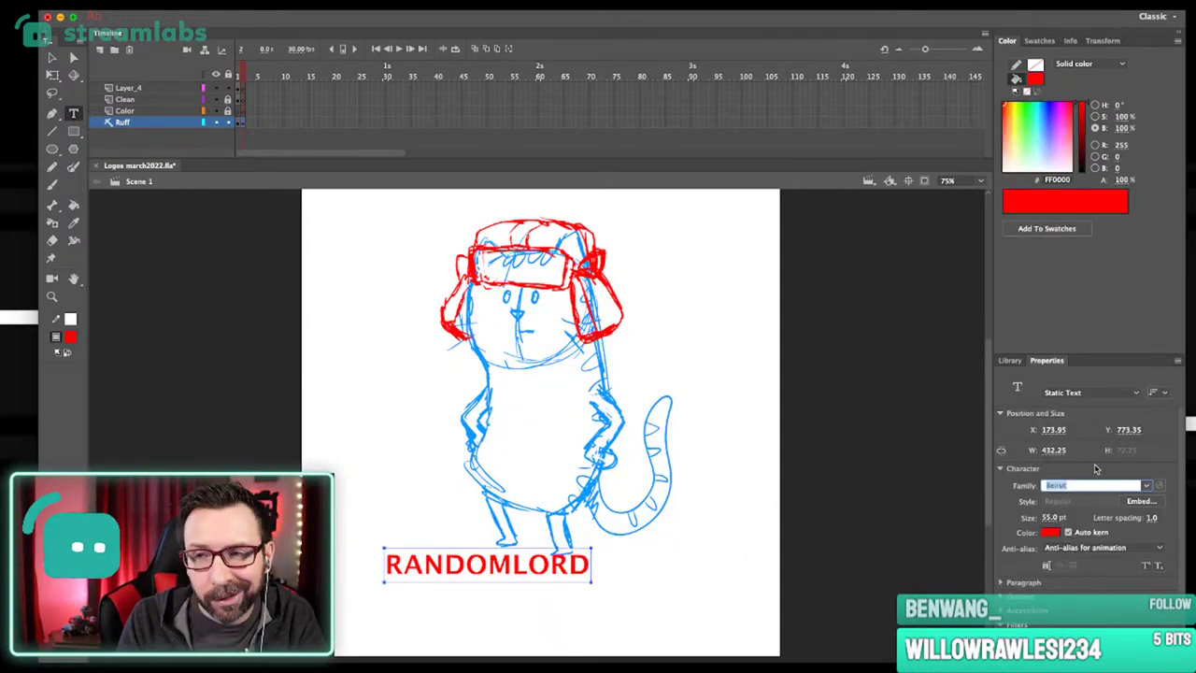
key("Down")
key("Down")
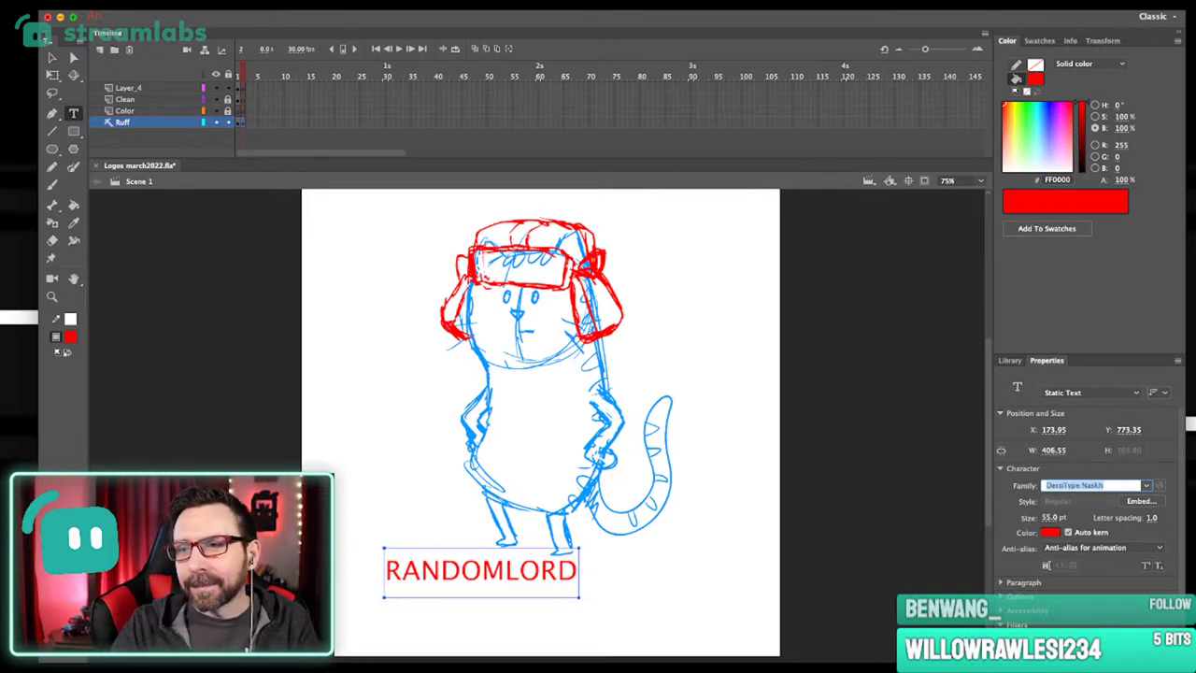
key("Down")
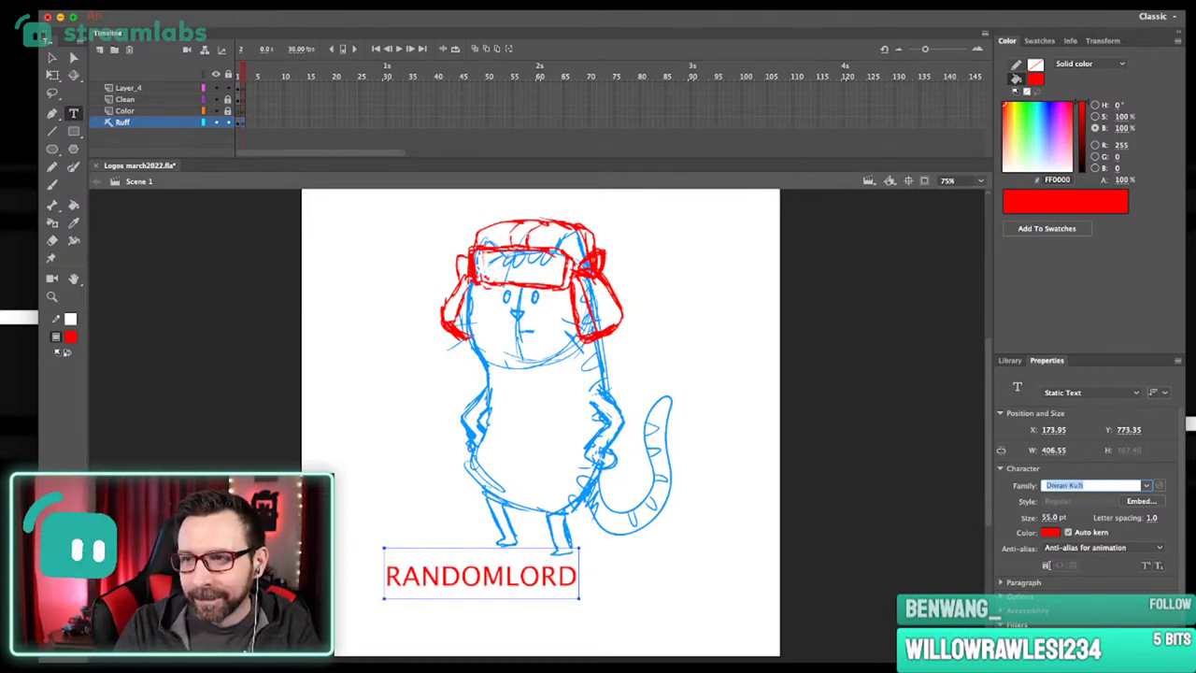
key("Down")
key("Down")
key("Down")
key("Down")
key("Down")
key("Down")
key("Down")
key("Down")
key("Down")
key("Down")
key("Down")
key("Down")
key("Down")
key("Down")
key("Down")
key("Down")
key("Down")
key("Down")
key("Down")
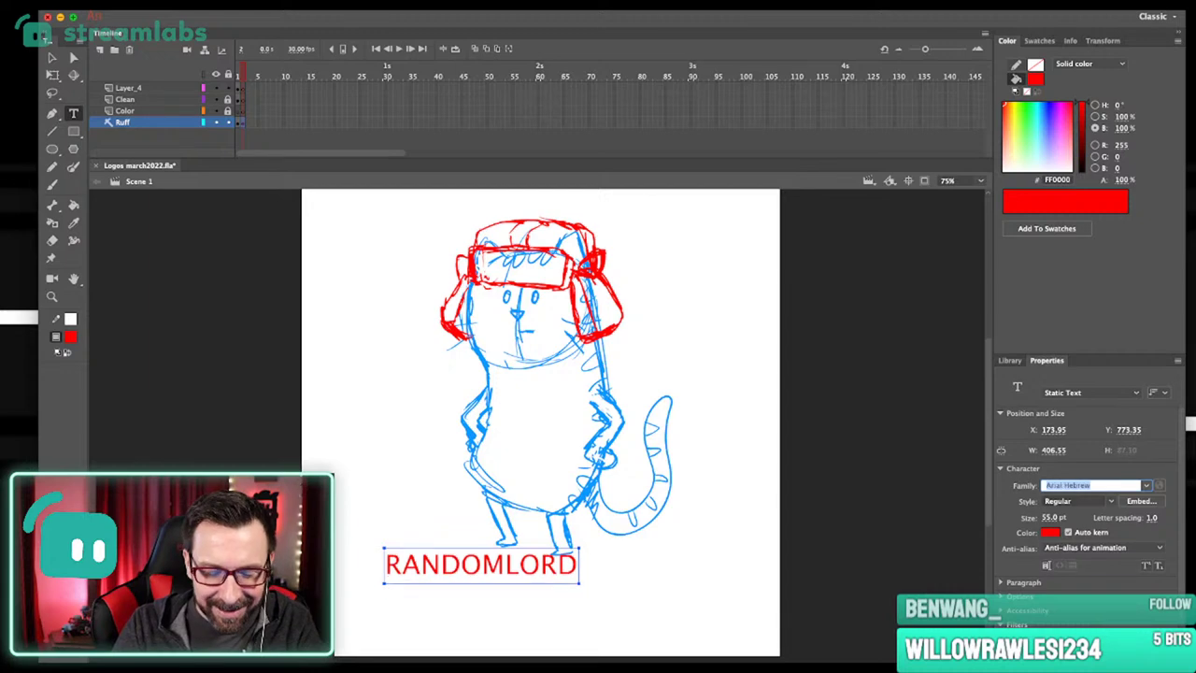
key("Down")
key("Down")
key("Down")
key("Down")
key("Down")
key("Down")
key("Down")
key("Down")
key("Down")
key("Down")
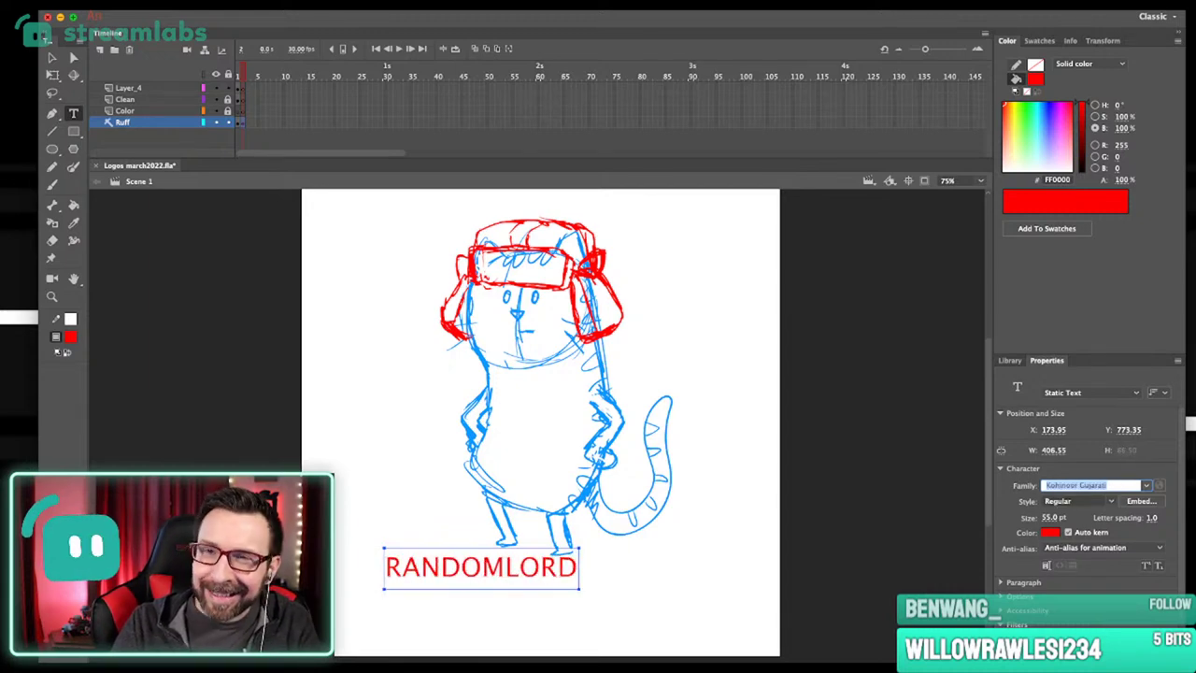
key("Down")
key("Down")
key("Down")
key("Down")
key("Down")
key("Down")
key("Down")
key("Down")
key("Down")
key("Down")
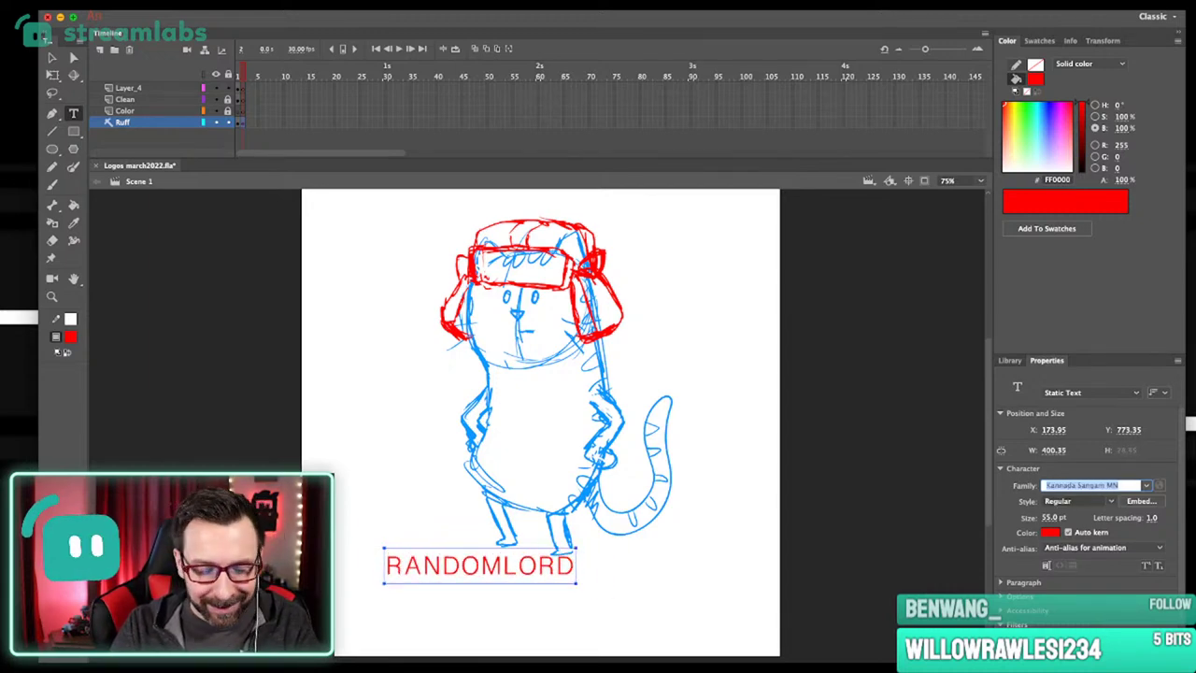
type("Lao")
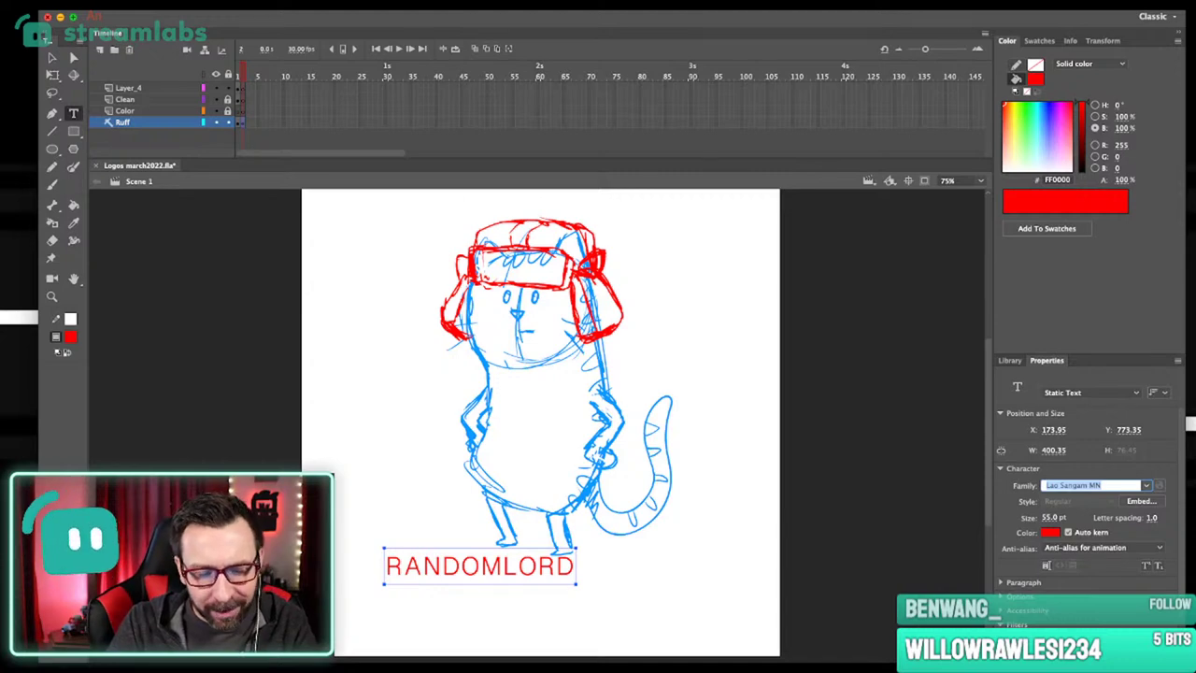
Restart the font trial on the RANDOMLORD text at _sans and go through _typewriter to 8-bit Operator+.
left_click(1147, 485)
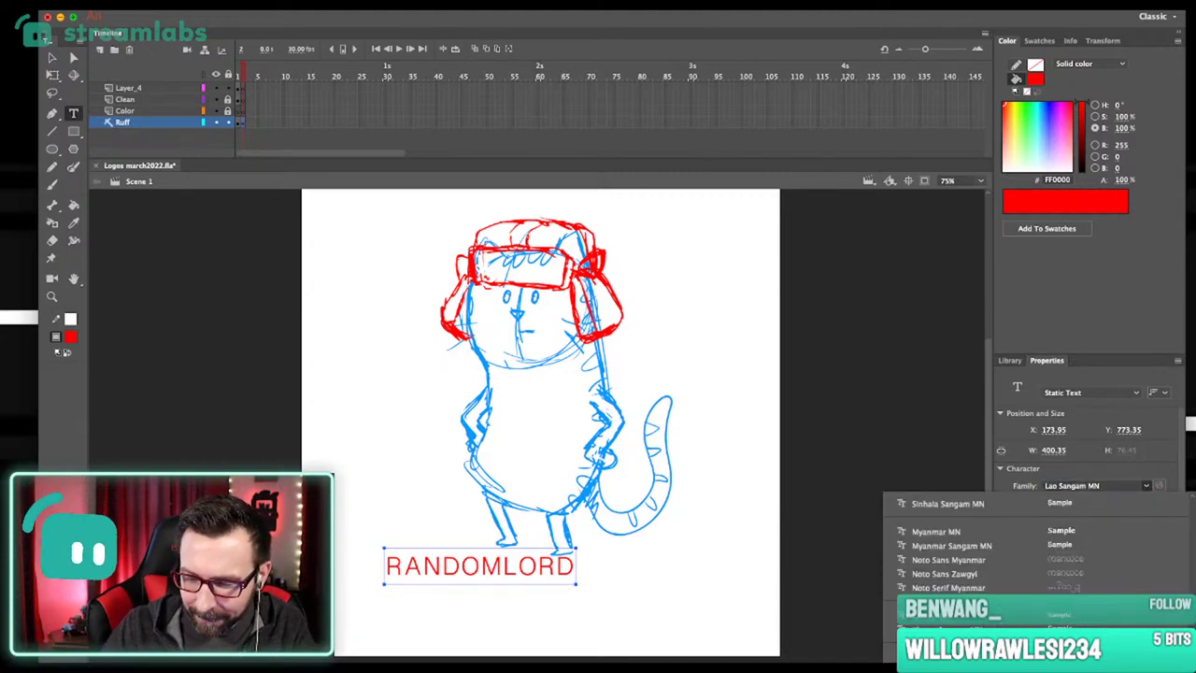
left_click_drag(1191, 598, 1190, 501)
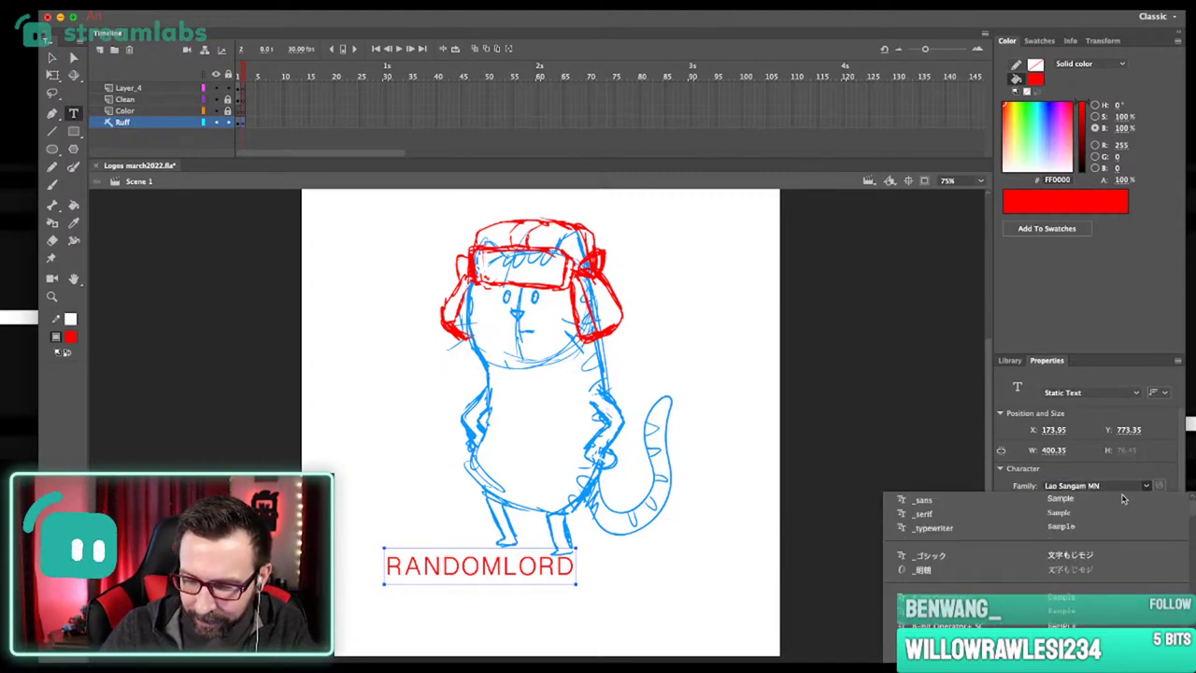
left_click(1006, 500)
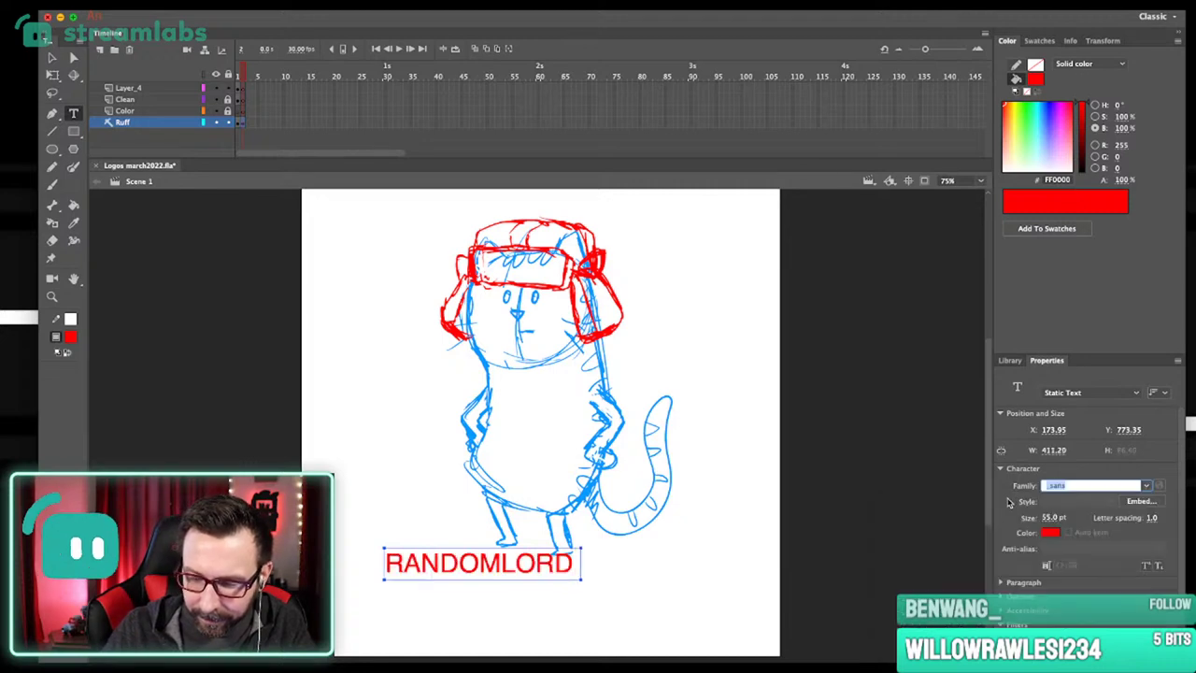
key("Down")
key("Down")
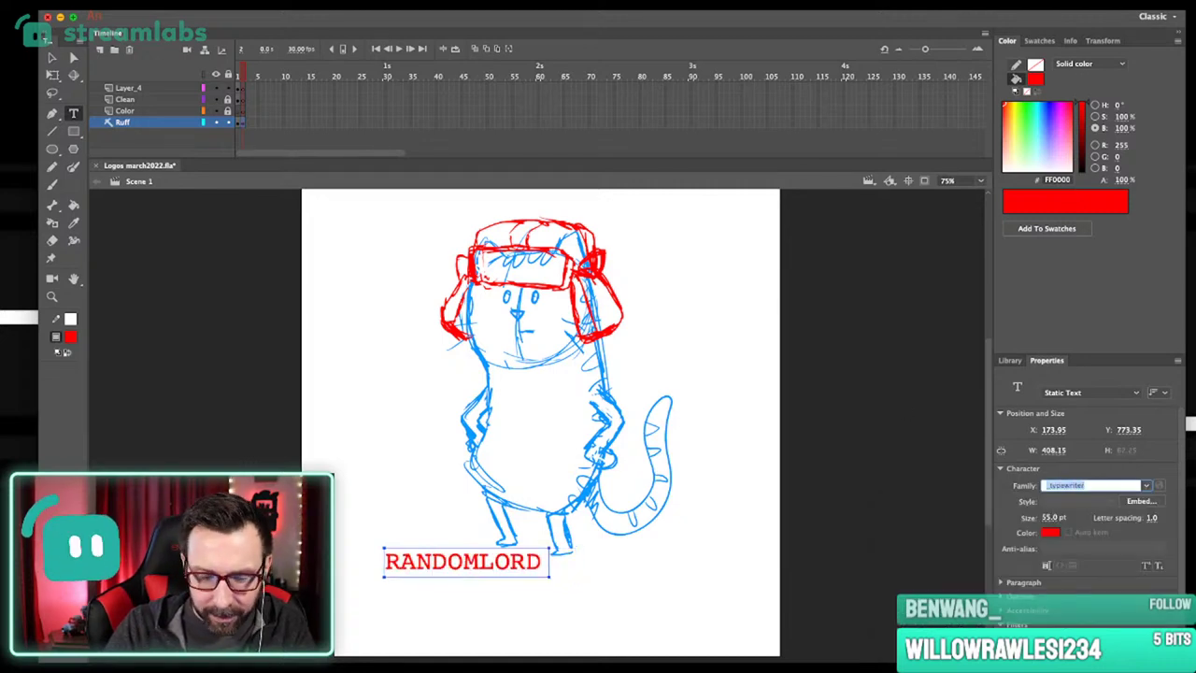
key("Down")
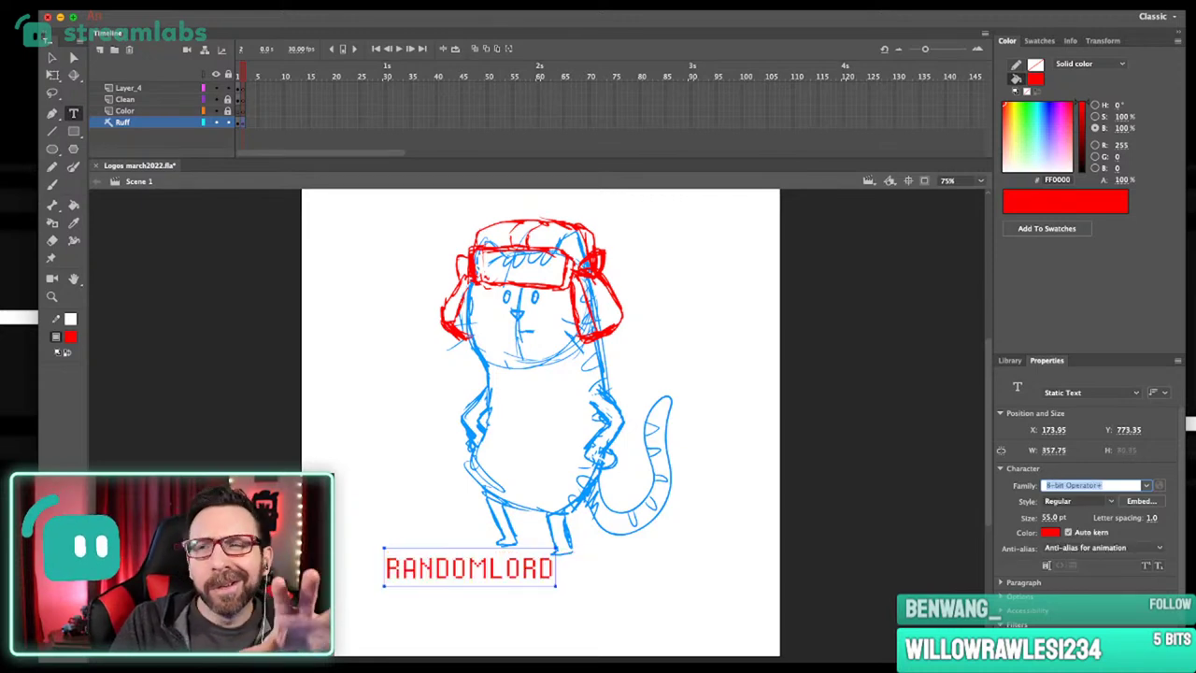
Try further font families on the RANDOMLORD text, including American Captain Eternal, Amsterdam and Arial Narrow, up to P22 Arts and Crafts.
key("Down")
key("Down")
key("Down")
key("Down")
key("Down")
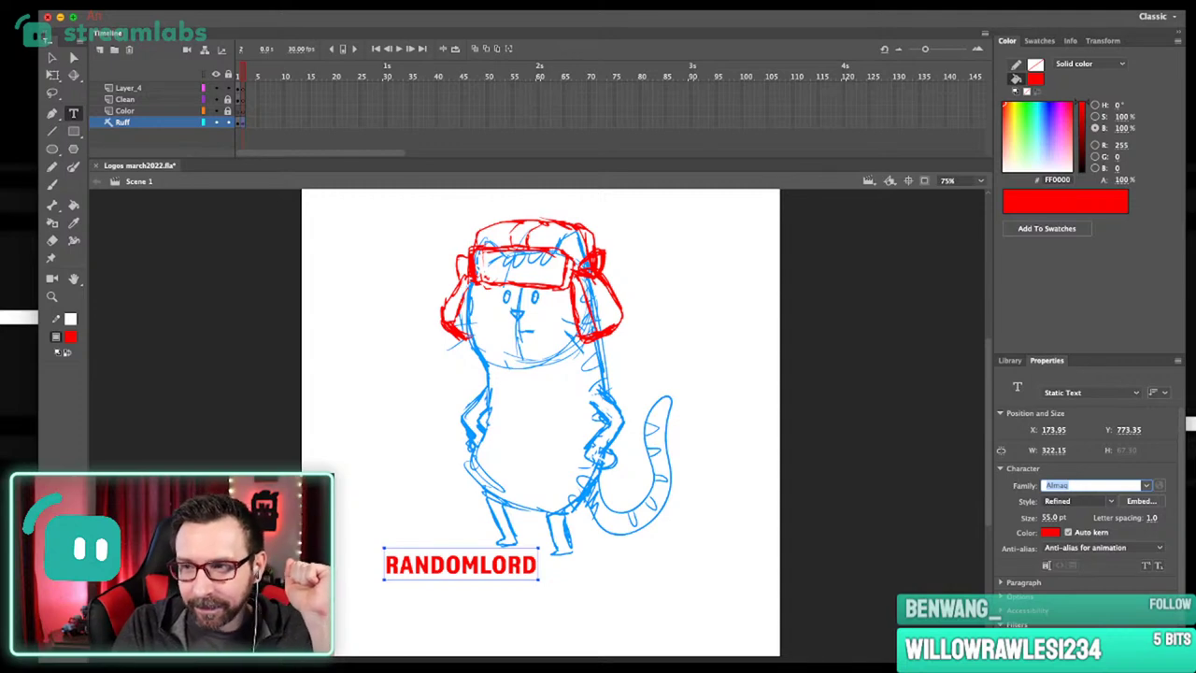
key("Down")
key("Down")
key("Down")
key("Down")
key("Down")
key("Down")
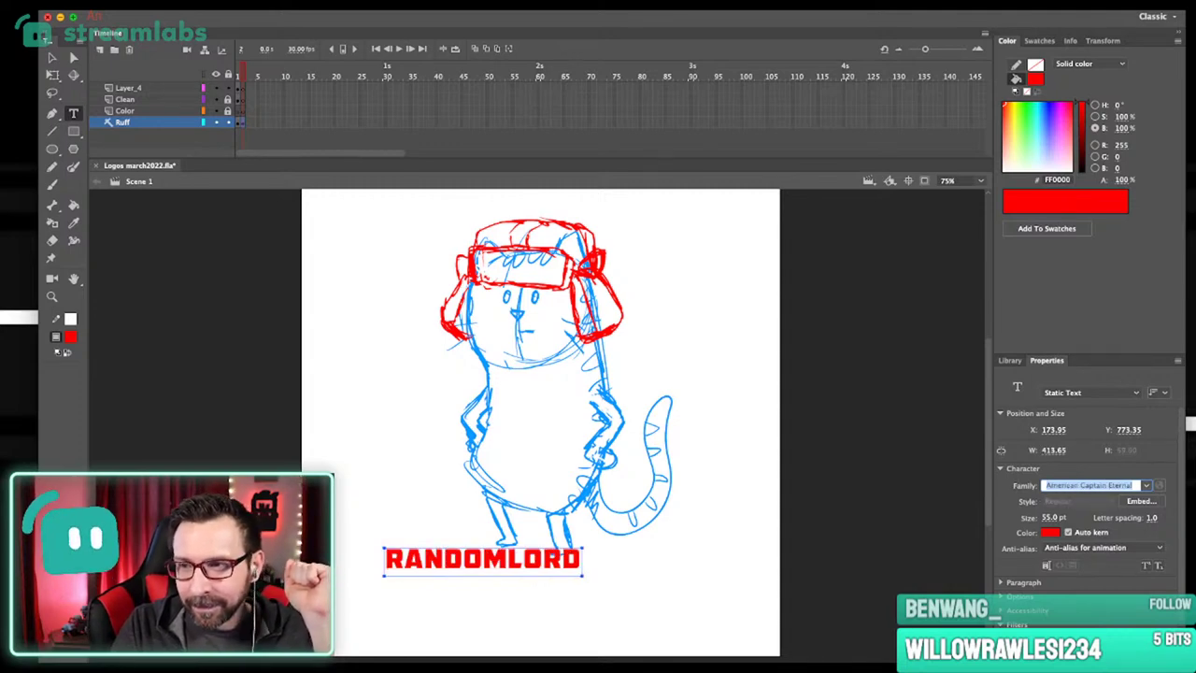
key("Down")
key("Down")
key("Down")
key("Down")
key("Down")
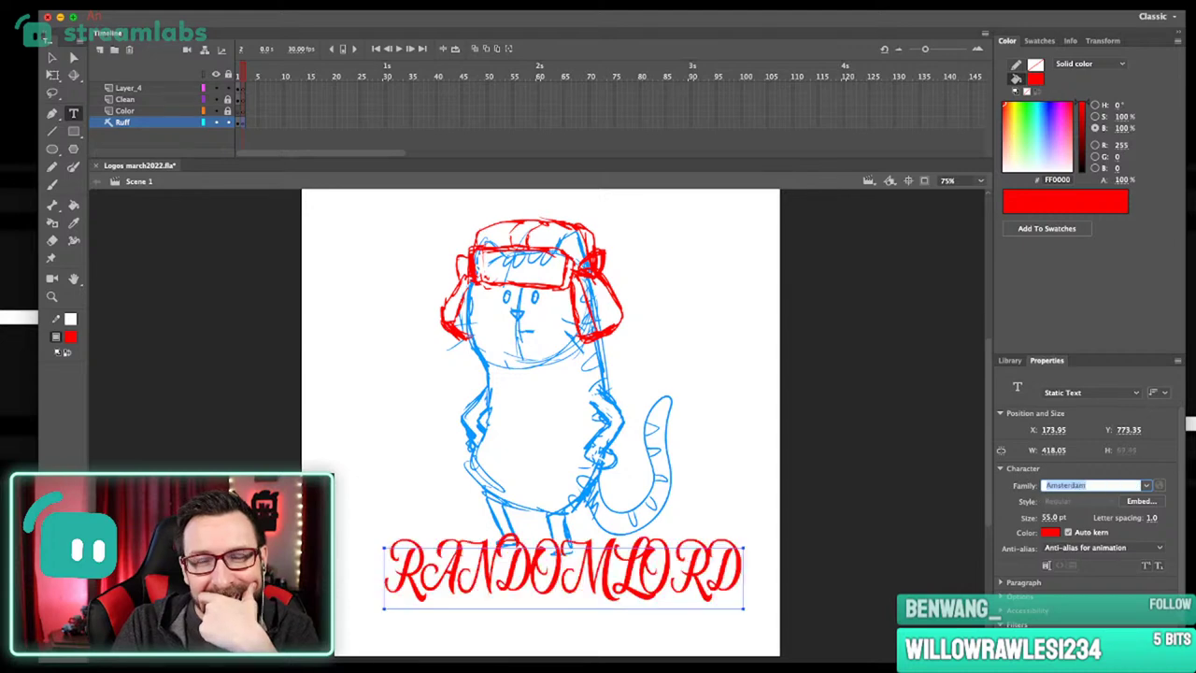
key("Down")
key("Down")
key("Down")
key("Down")
key("Down")
key("Down")
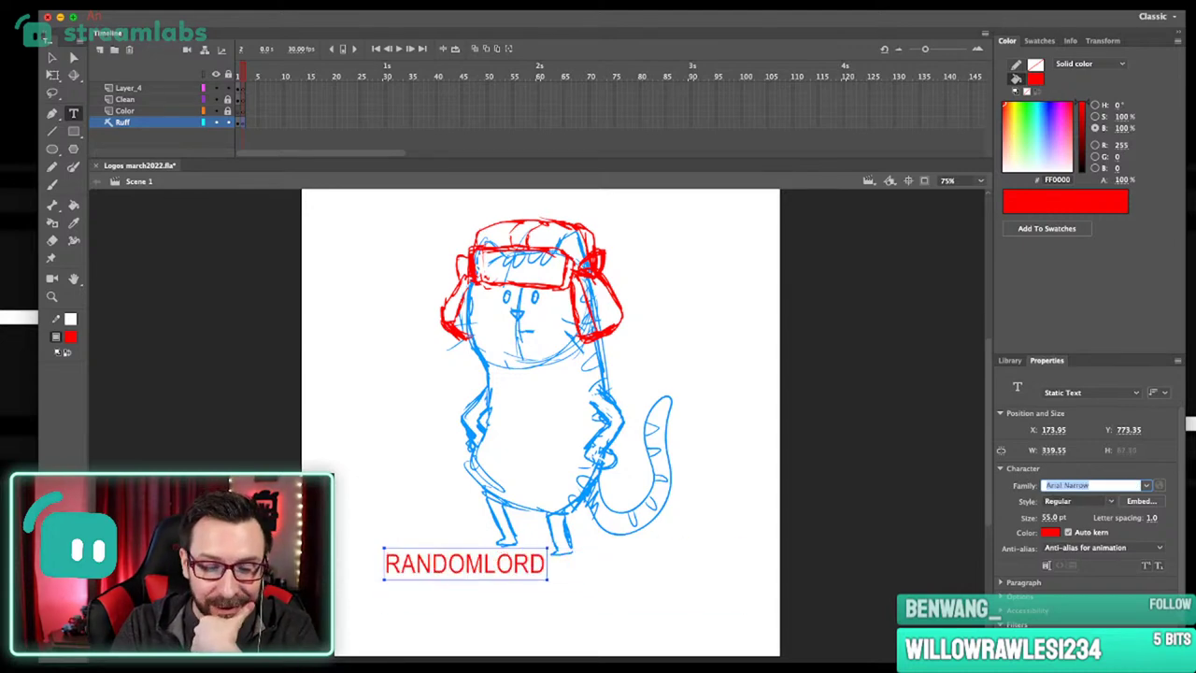
key("Down")
key("Down")
key("Down")
key("Down")
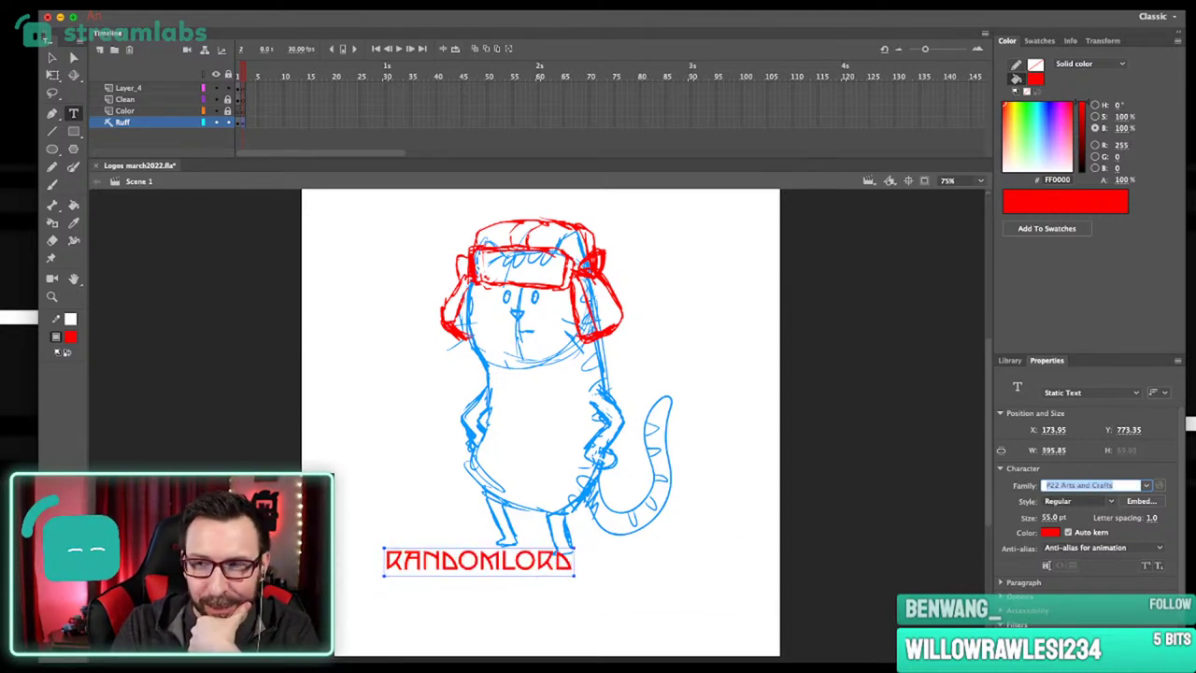
Continue trying font families on the RANDOMLORD text through BOVEN BONUS to CFB1 American Patriot.
key("Down")
key("Down")
key("Down")
key("Down")
key("Down")
key("Down")
key("Down")
key("Down")
key("Down")
key("Down")
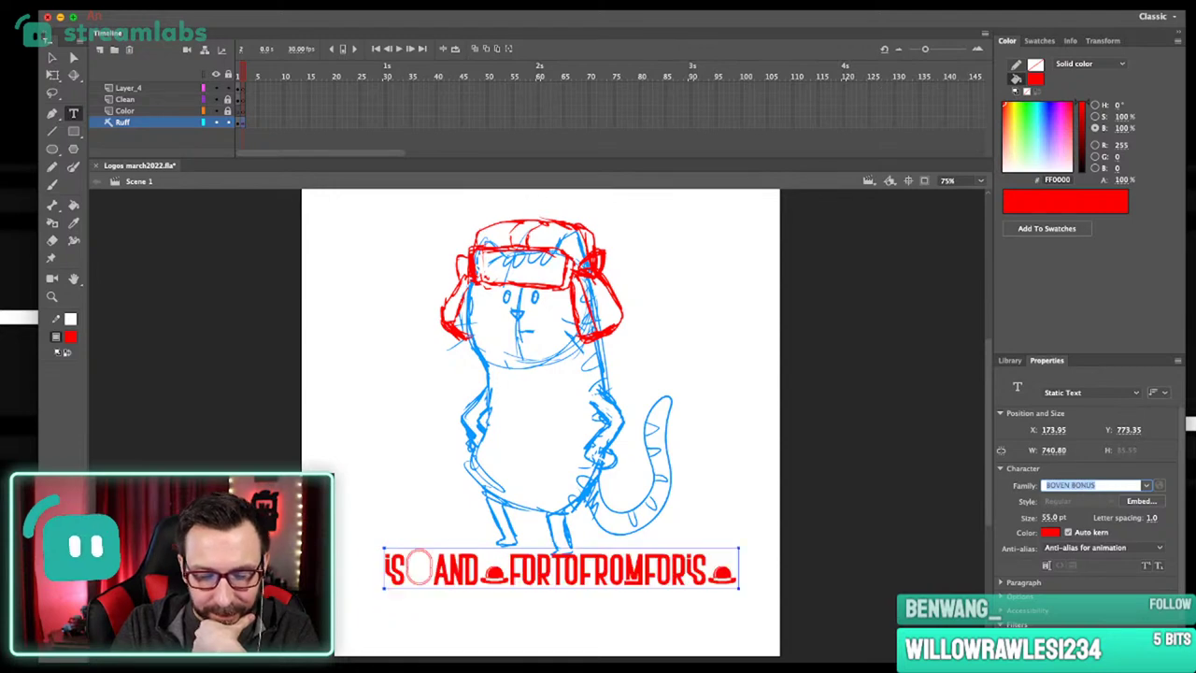
key("Down")
key("Down")
key("Down")
key("Down")
key("Down")
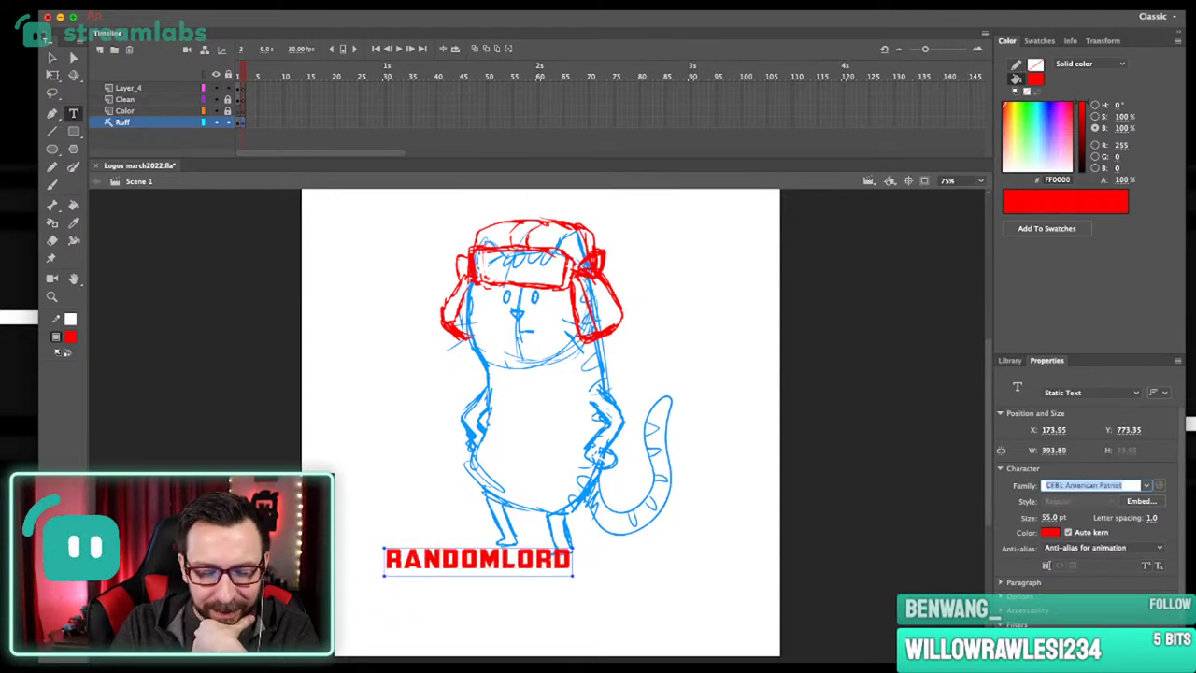
key("Down")
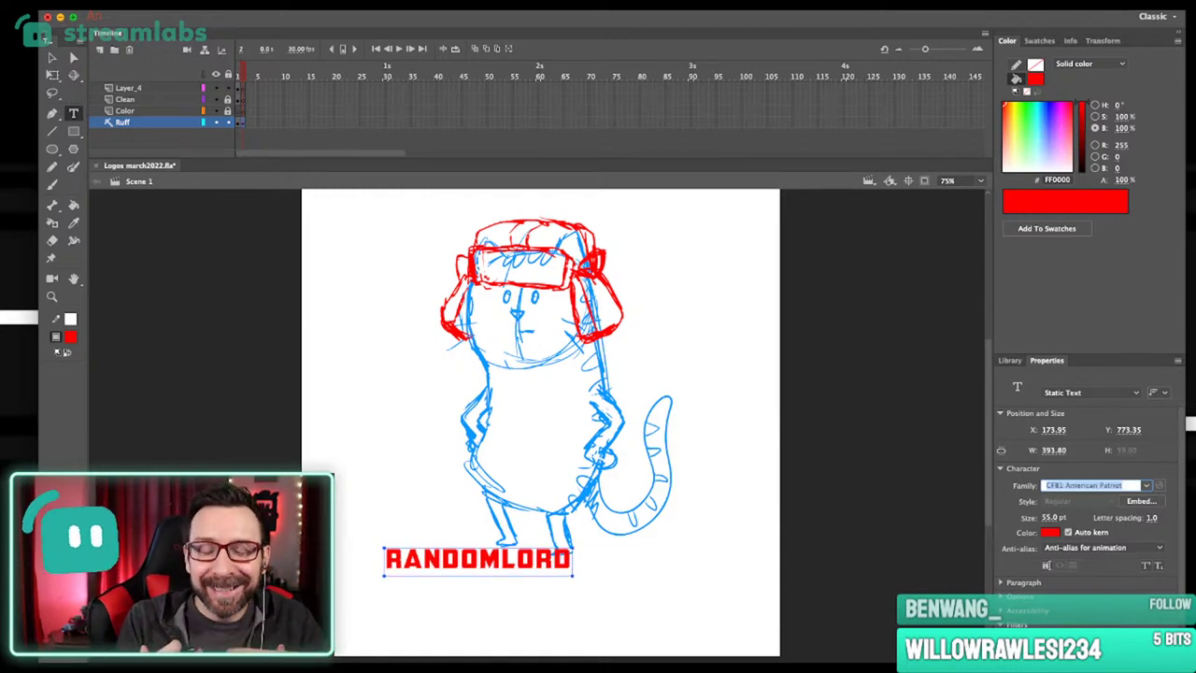
Try the next font families on the RANDOMLORD text, from CLOAK through Cocogoose, Filmotype Maxwell and Geneva to Givry.
key("Down")
key("Down")
key("Down")
key("Down")
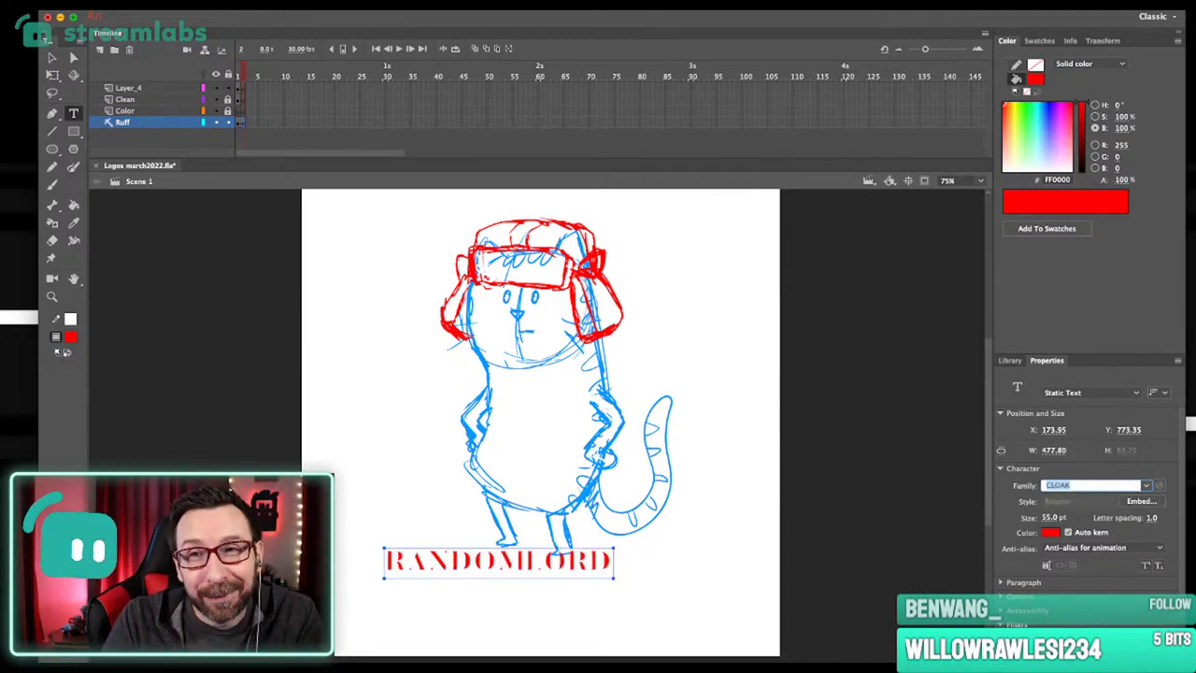
key("Down")
key("Down")
key("Down")
key("Down")
key("Down")
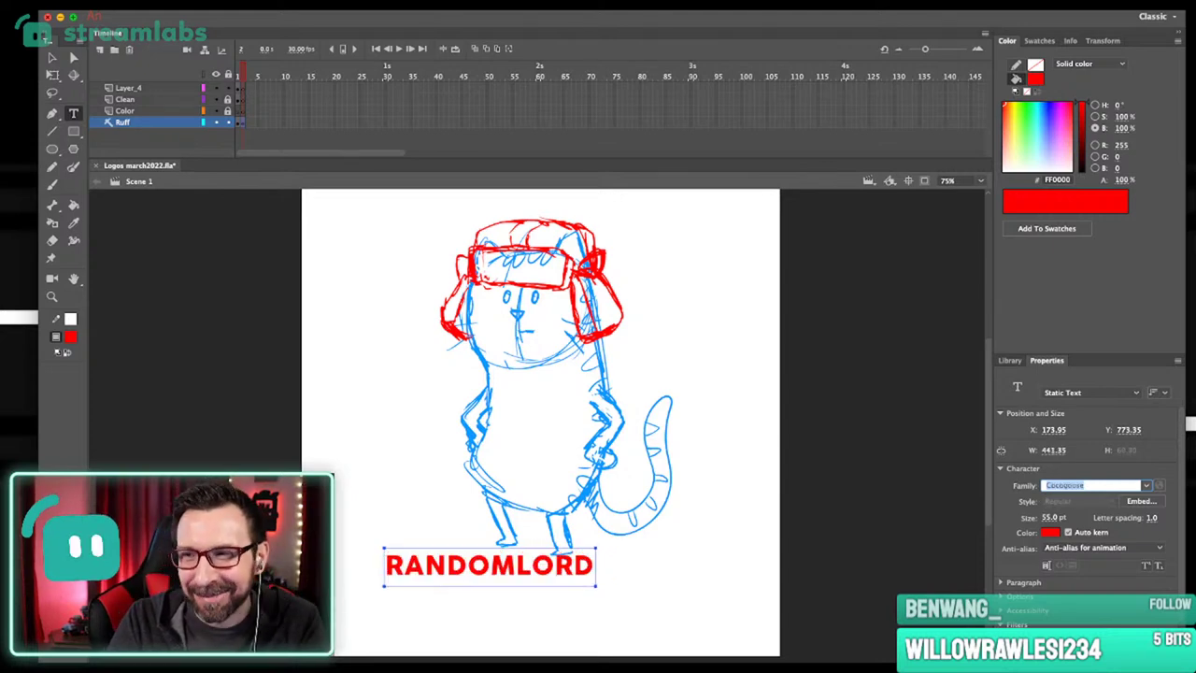
key("Down")
key("Down")
key("Down")
key("Down")
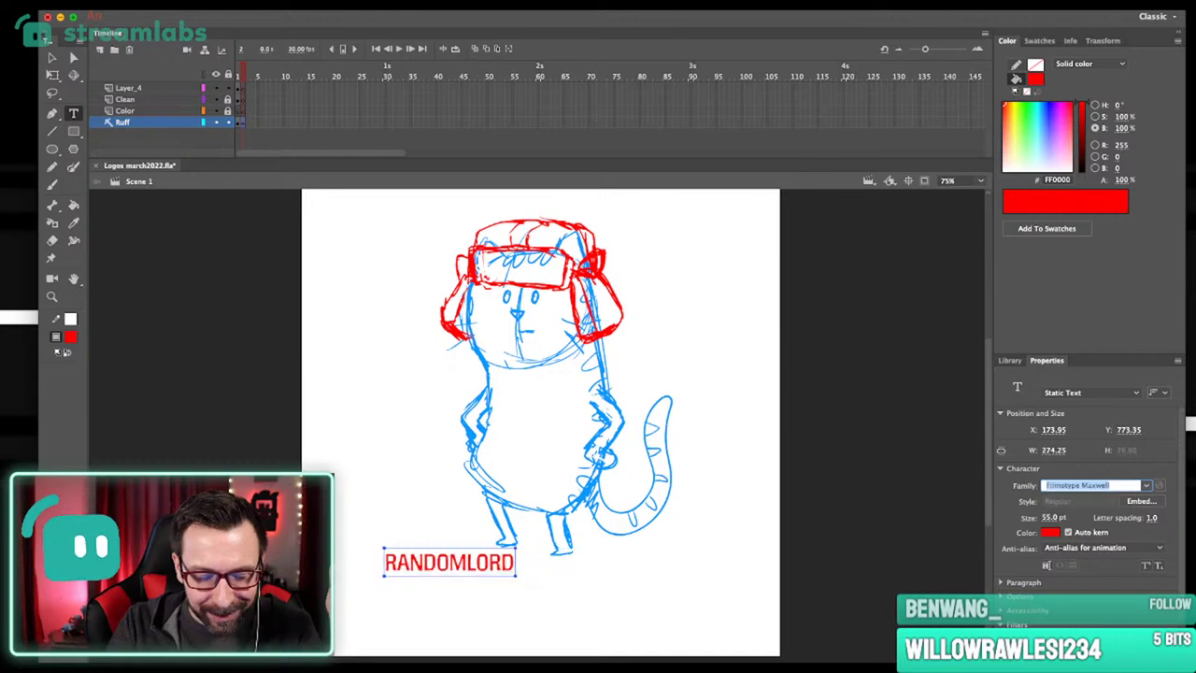
key("Down")
key("Down")
key("Down")
key("Down")
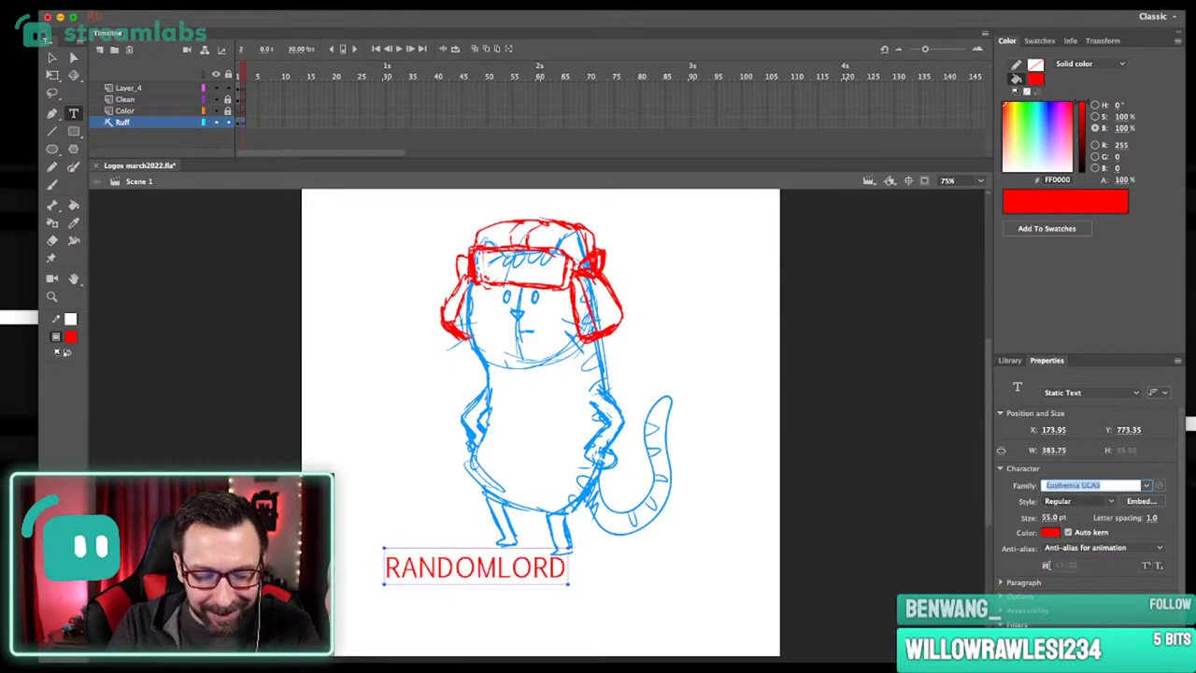
key("Down")
key("Down")
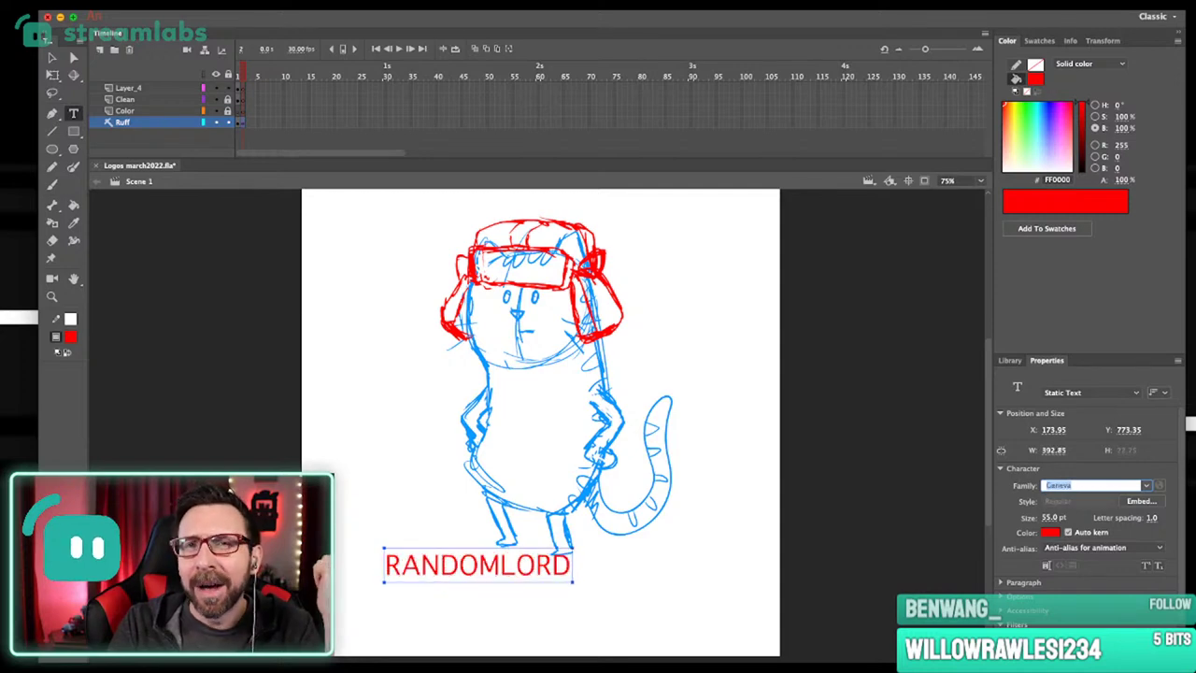
key("Down")
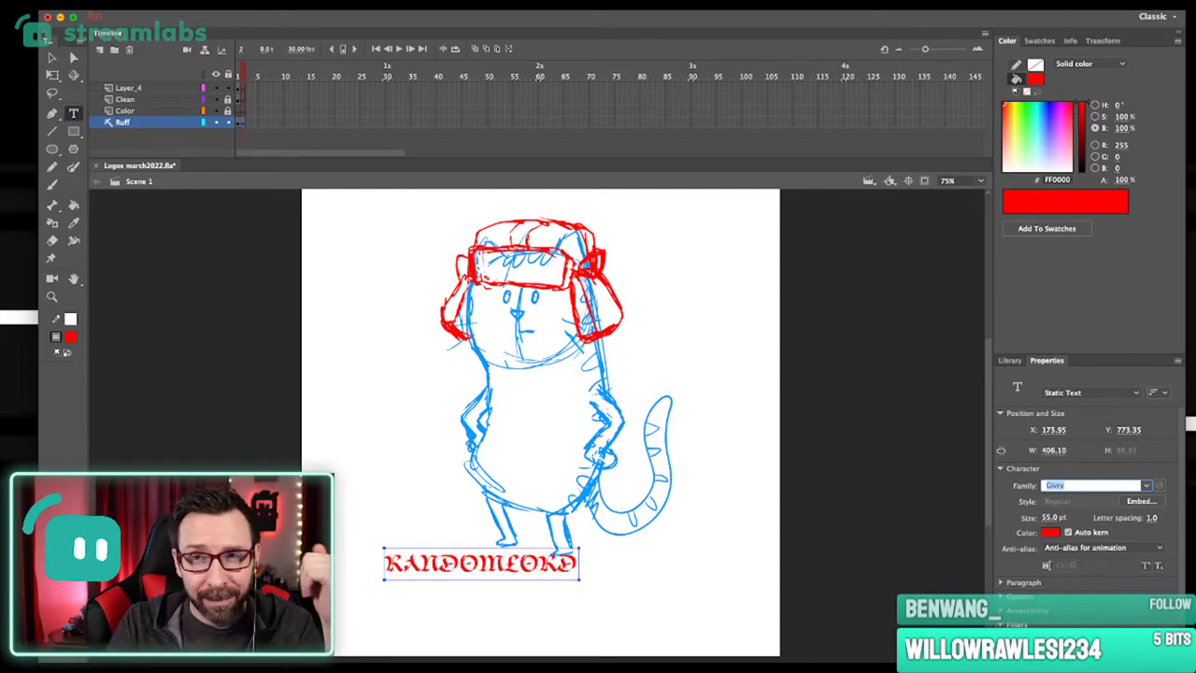
Go back through the preceding font families and set the RANDOMLORD text in Flood Std.
key("Up")
key("Up")
key("Up")
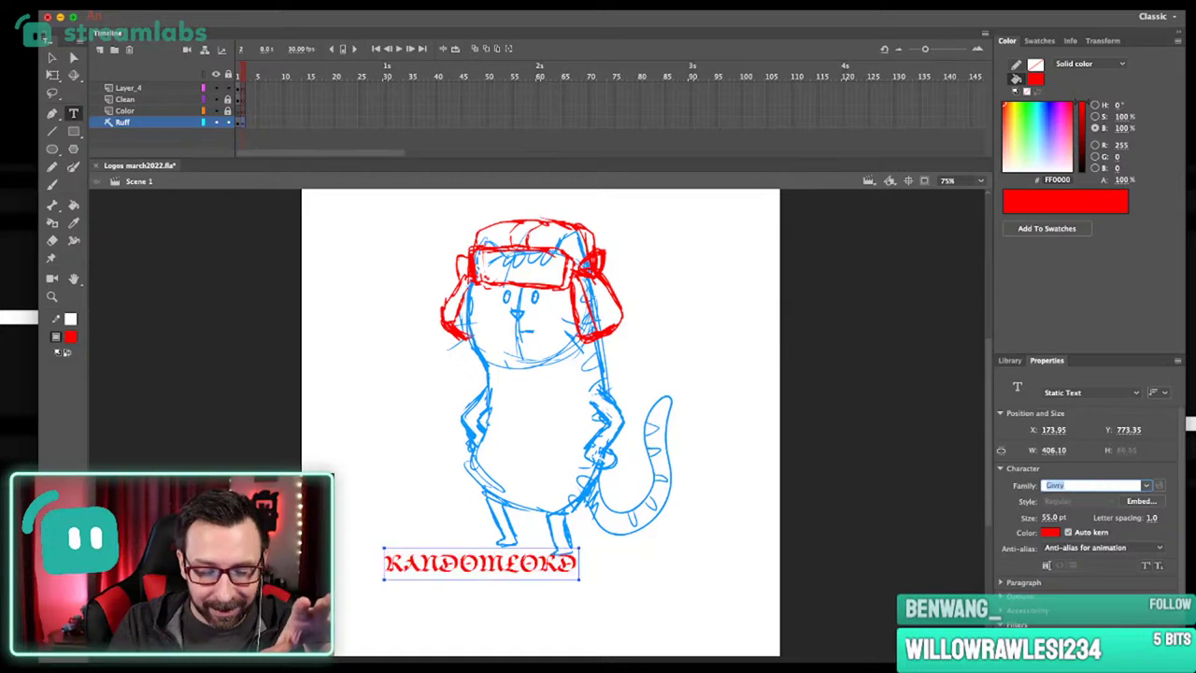
key("Up")
key("Up")
key("Up")
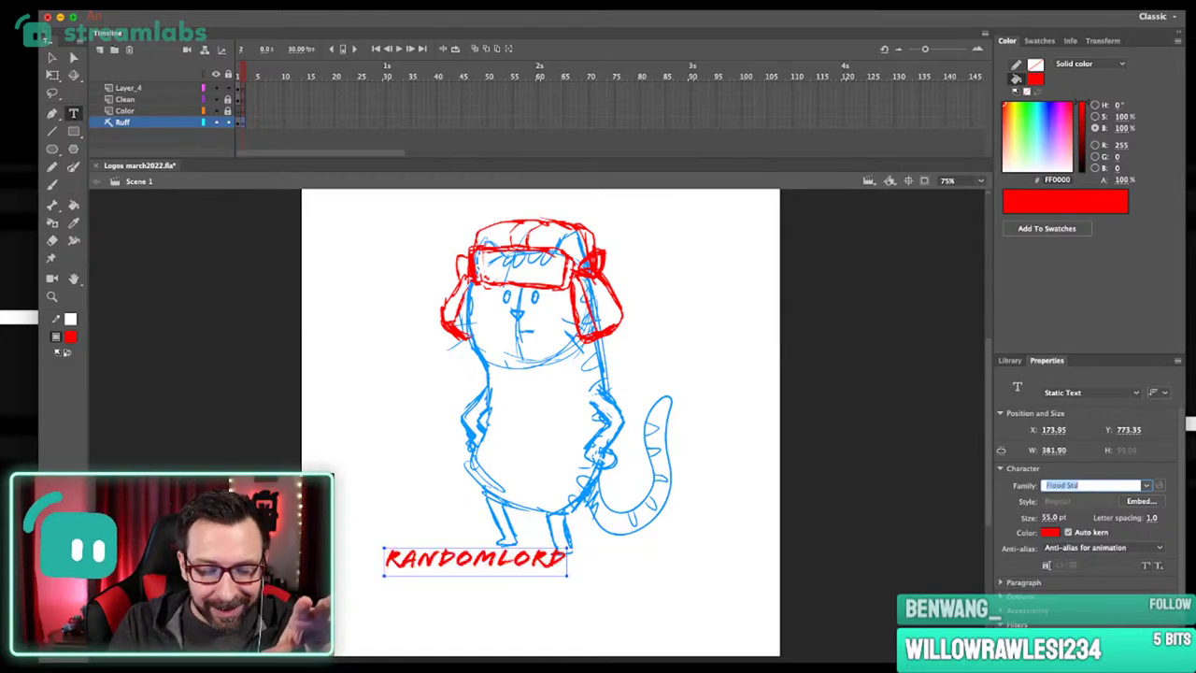
Try further font families on the RANDOMLORD text, including Gotham Narrow and Hurme Geometric Sans 2, up to ImaginaryFriend BB.
key("Down")
key("Down")
key("Down")
key("Down")
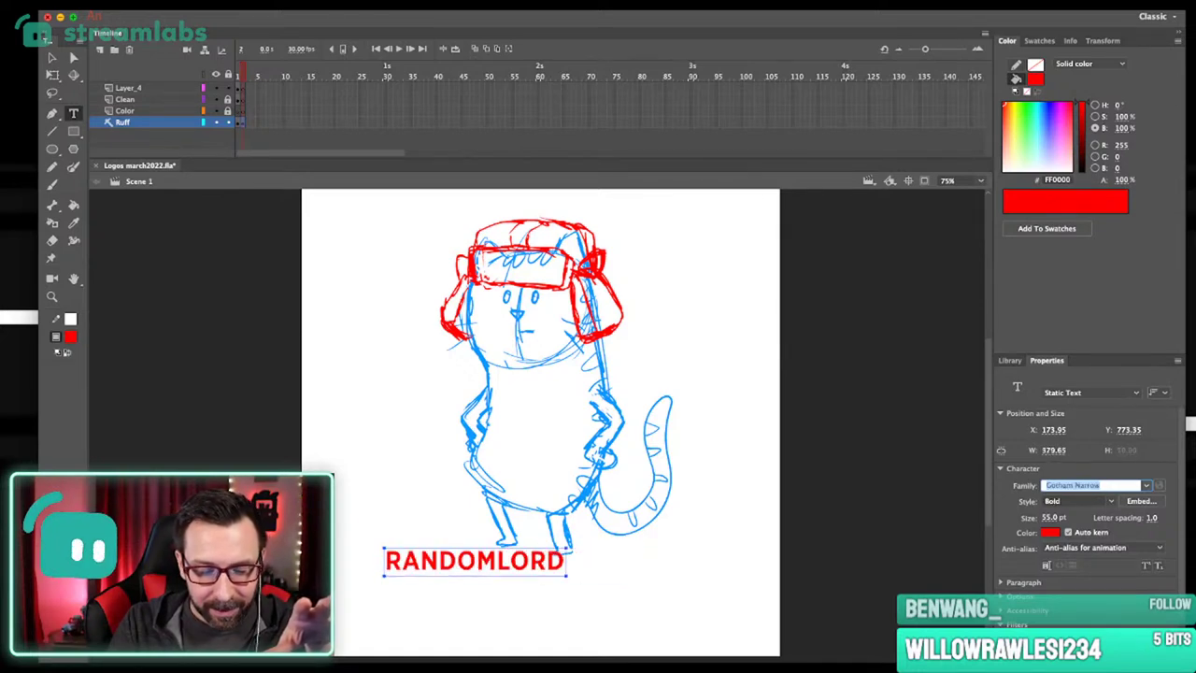
key("Down")
key("Down")
key("Down")
key("Down")
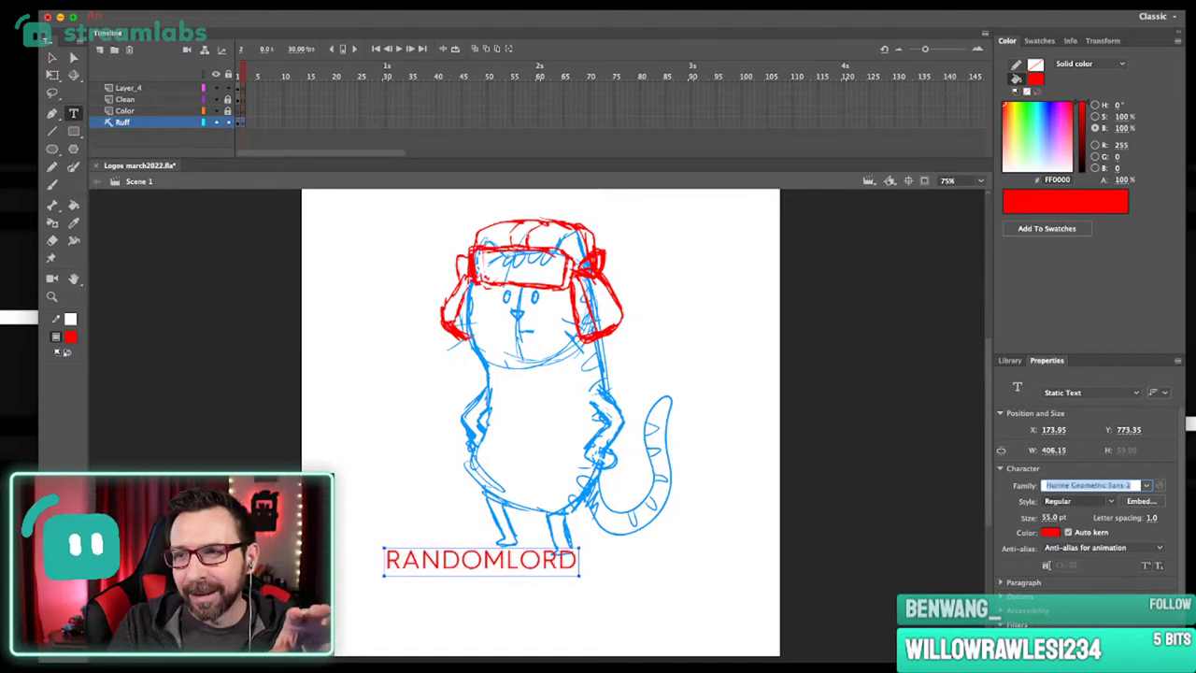
key("Down")
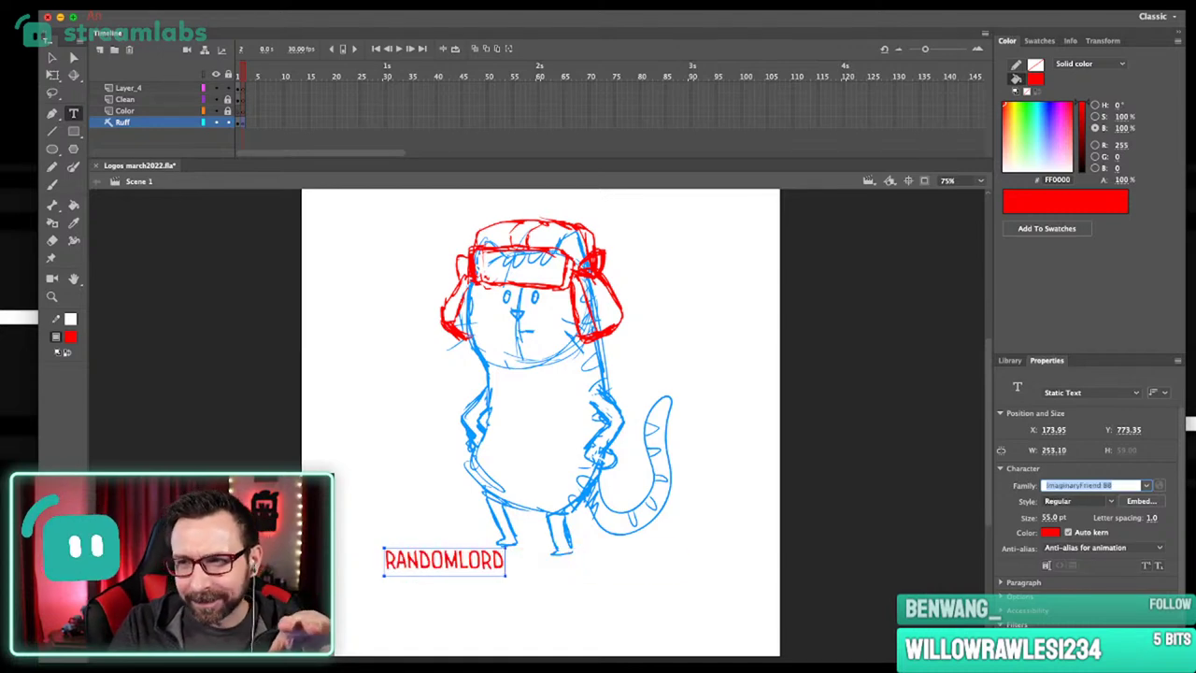
Compare the In your face, Joffrey! and Impact font families on the RANDOMLORD text.
key("Down")
key("Down")
key("Down")
key("Down")
key("Down")
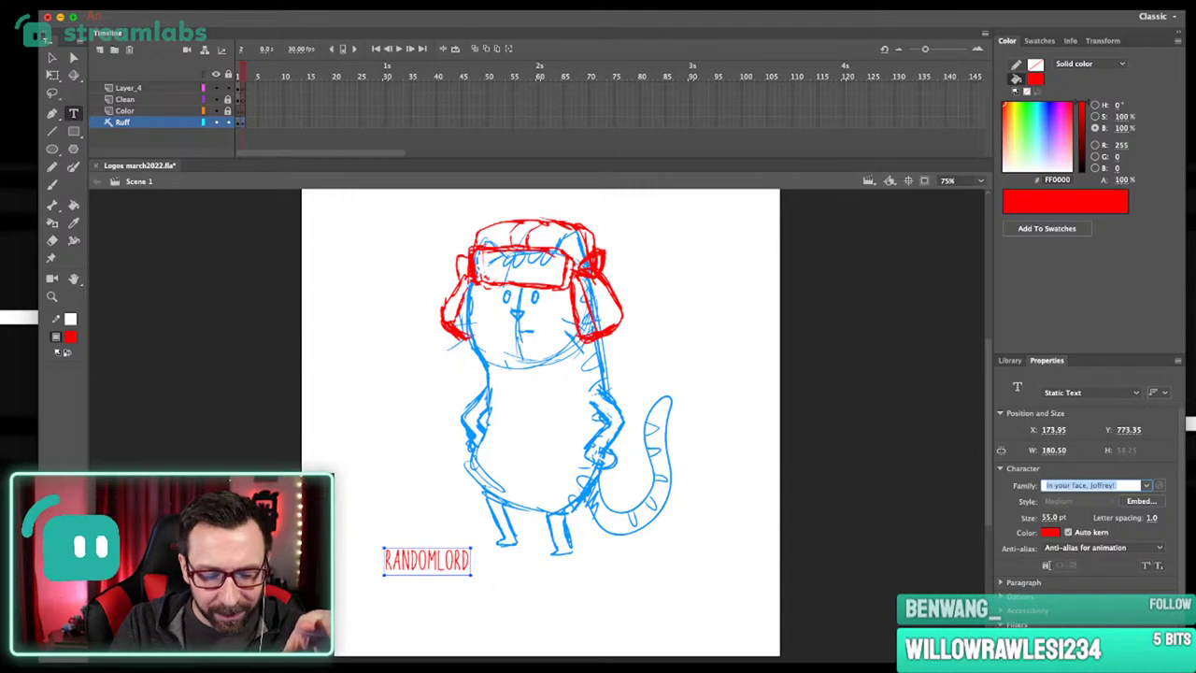
key("Up")
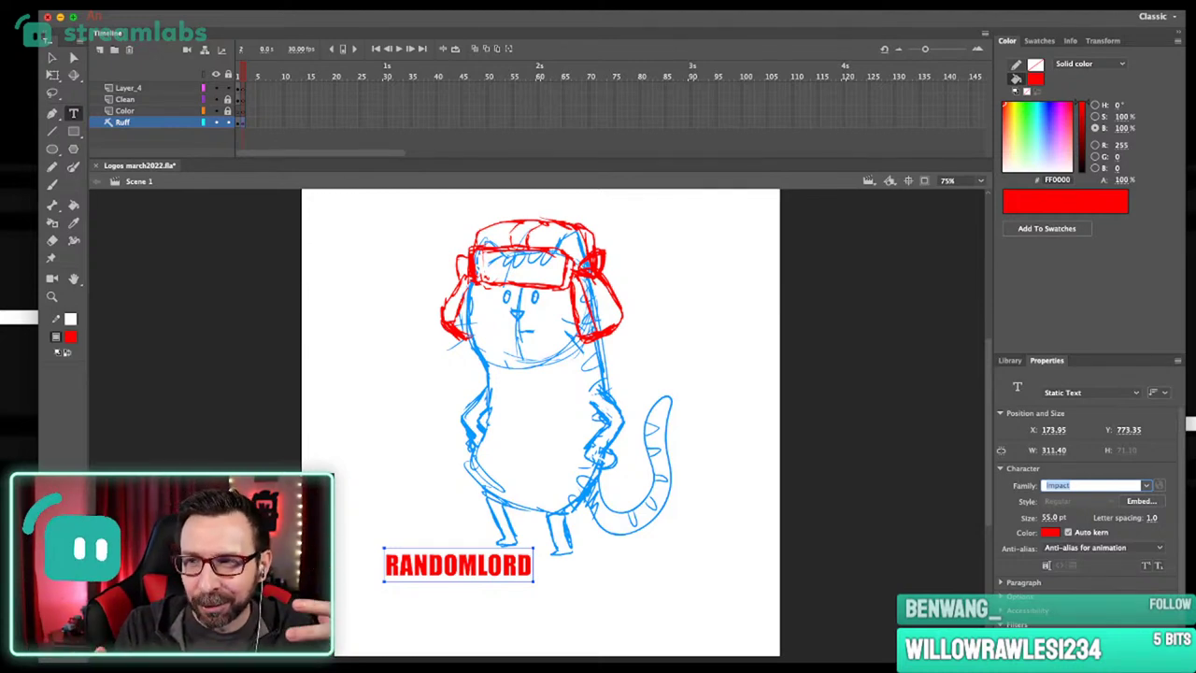
key("Down")
key("Down")
key("Up")
key("Up")
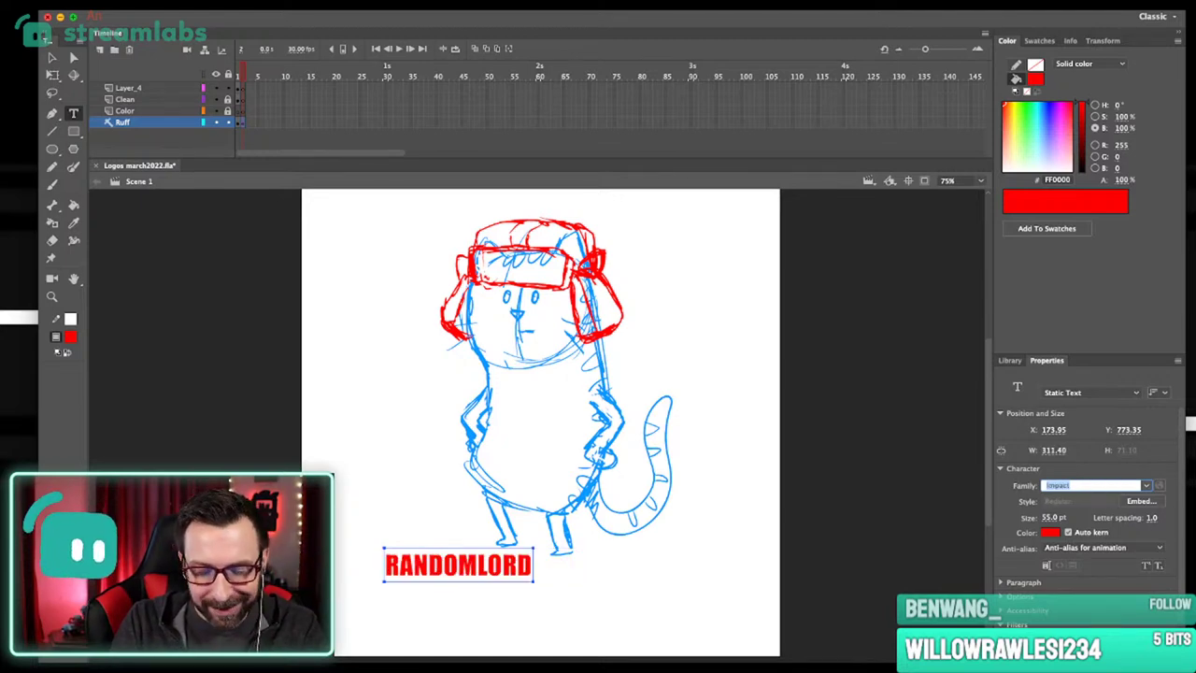
Go on through the font families after Impact and set the RANDOMLORD text in LoRes 9 Minus OT.
key("Down")
key("Up")
key("Down")
key("Down")
key("Down")
key("Down")
key("Down")
key("Down")
key("Down")
key("Down")
key("Down")
key("Down")
key("Down")
key("Down")
key("Down")
key("Down")
key("Down")
key("Down")
key("Down")
key("Down")
key("Up")
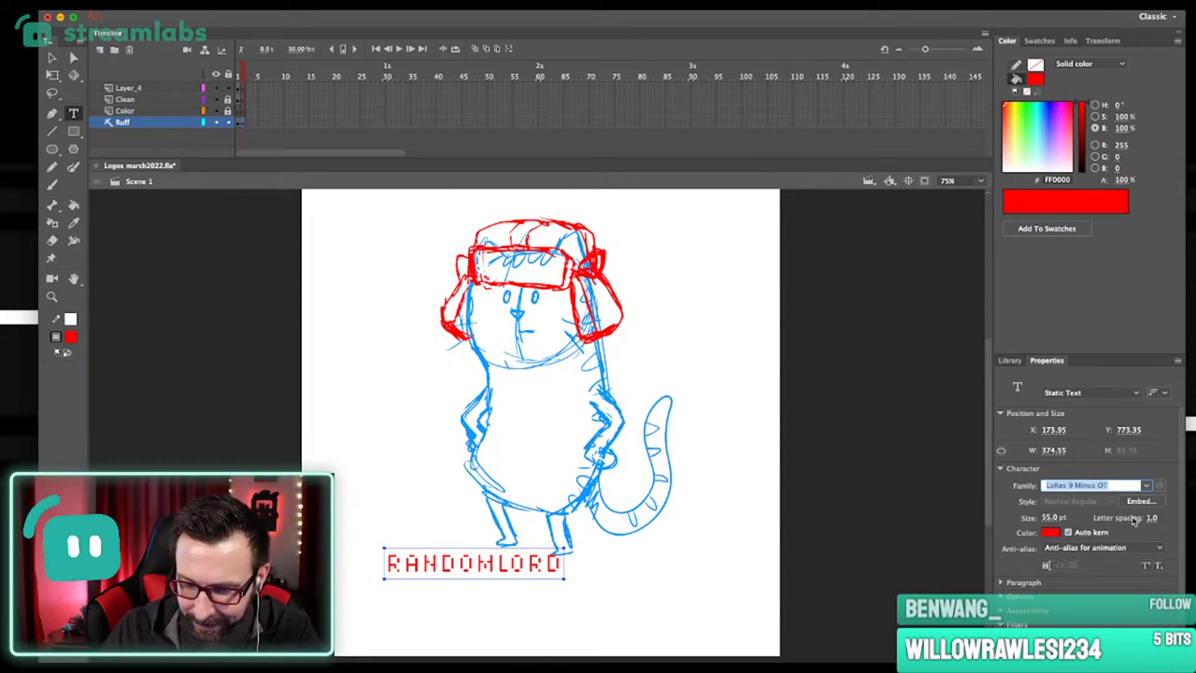
Enlarge the RANDOMLORD text to 96 pt and move it just below the cat's feet, at about X 183, Y 793.
left_click_drag(1045, 520, 1082, 515)
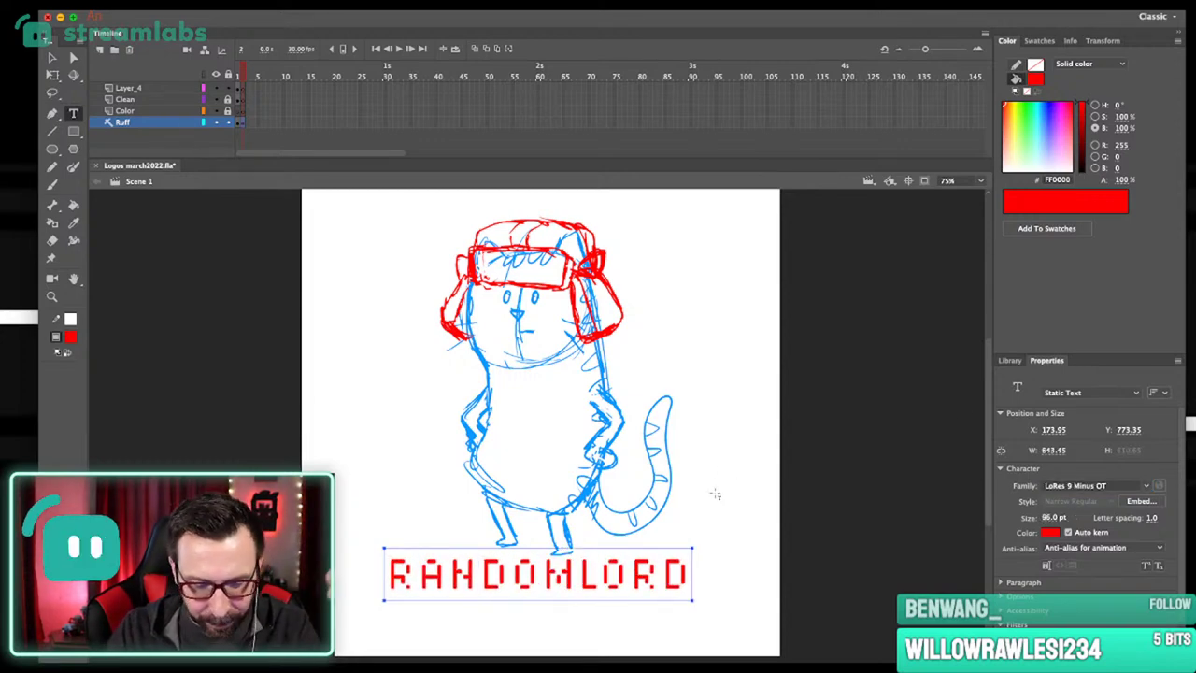
left_click(721, 525, "super")
left_click_drag(670, 579, 680, 587)
key("Down")
key("shift+Left")
key("Down")
key("Right")
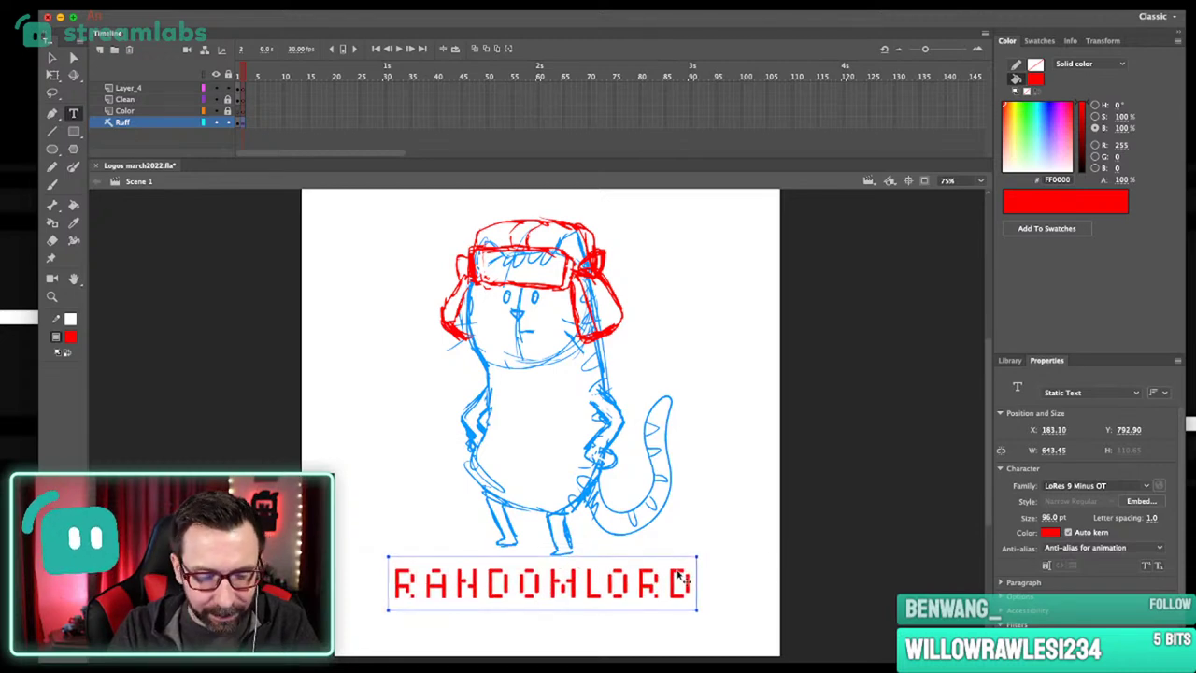
Cut the RANDOMLORD text from the Ruff layer, lock that layer, and paste the text in place on frame 2 of the Clean layer.
left_click(240, 123)
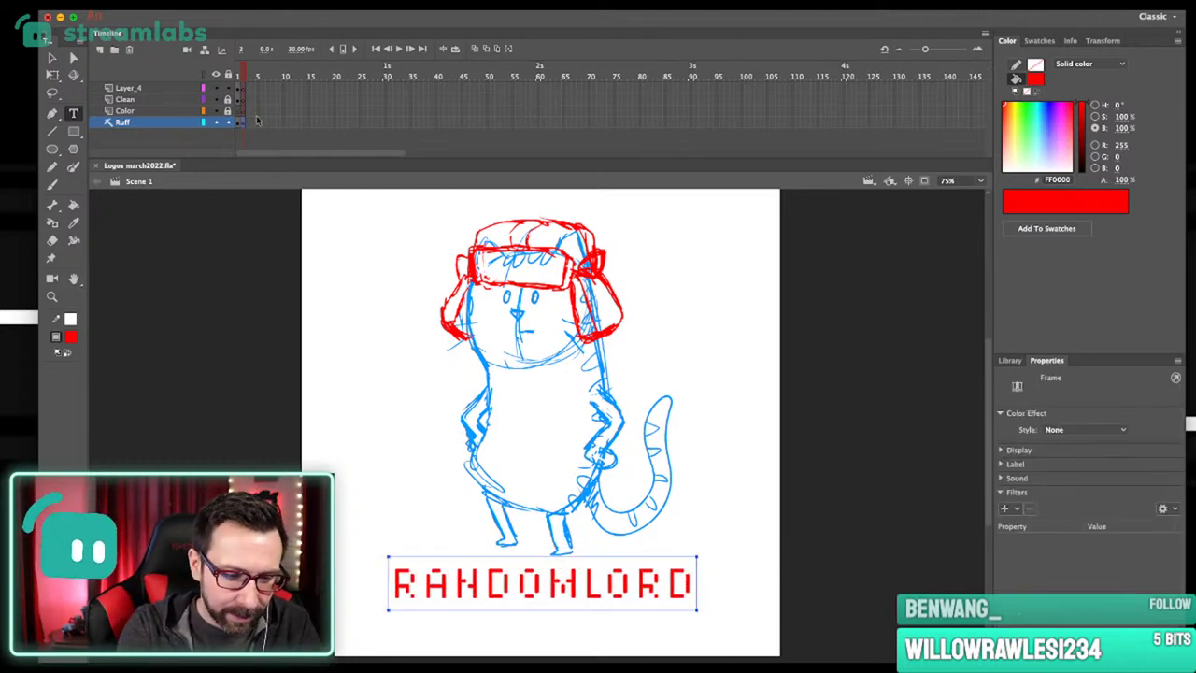
key("super+x")
left_click(227, 122)
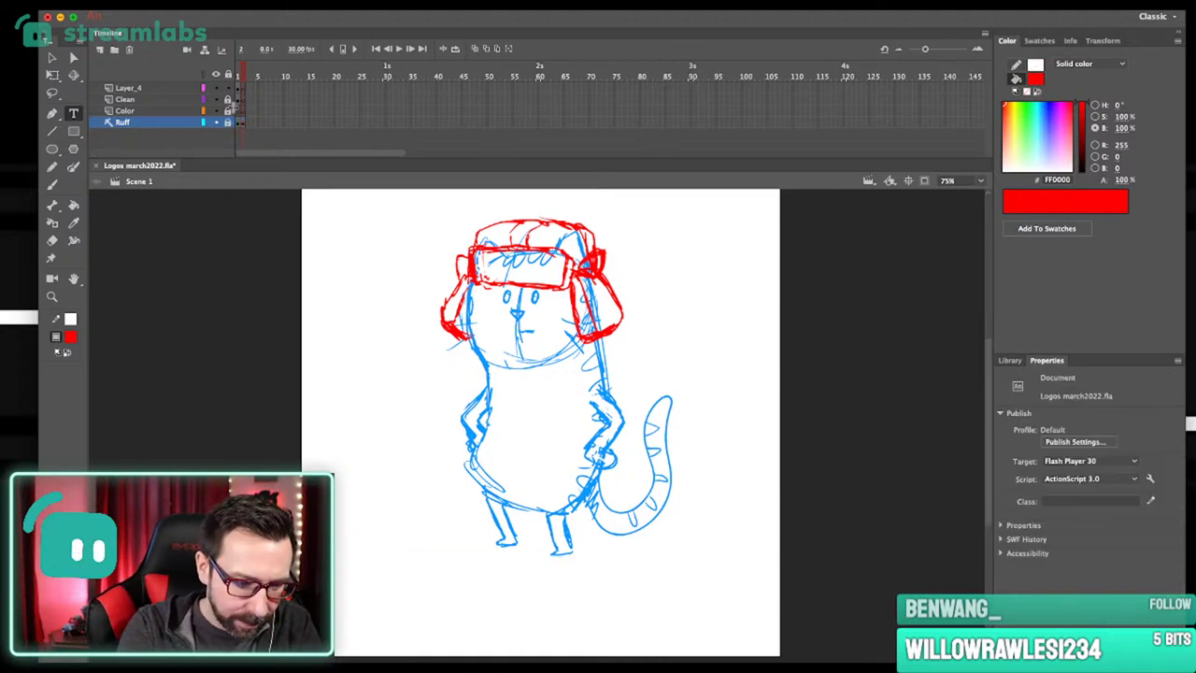
left_click(248, 99)
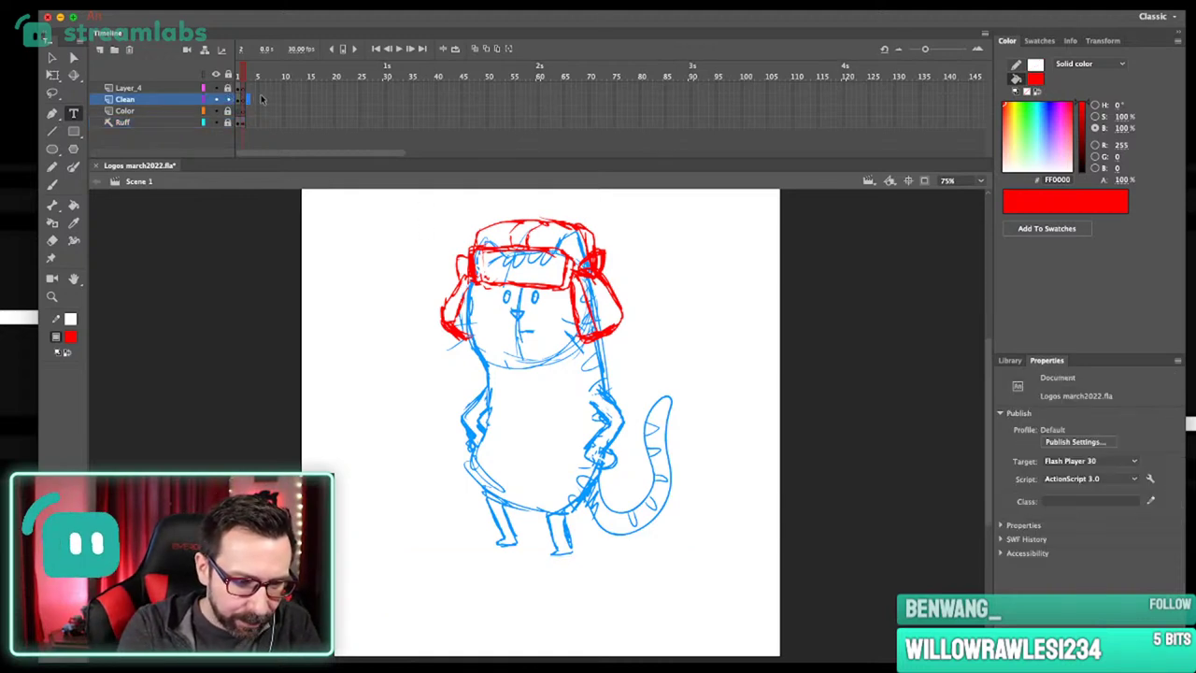
left_click(263, 93)
key("ctrl+shift+v")
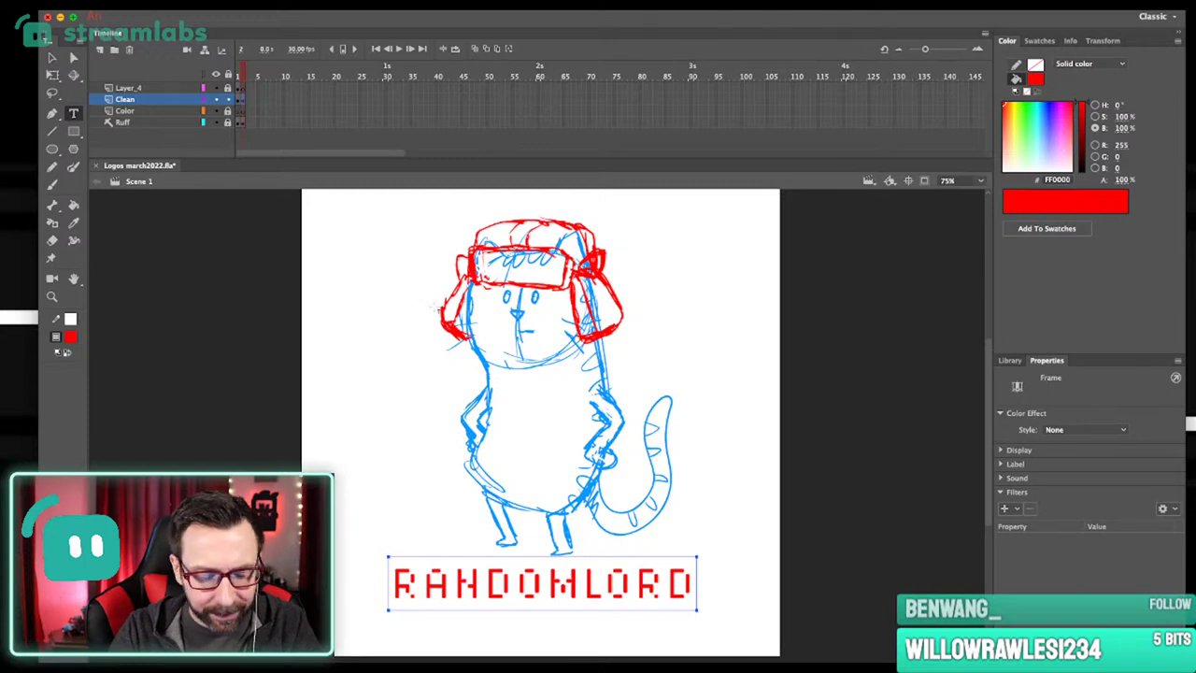
Change the RANDOMLORD text color to orange-red FF3300 and deselect the text.
left_click(71, 337)
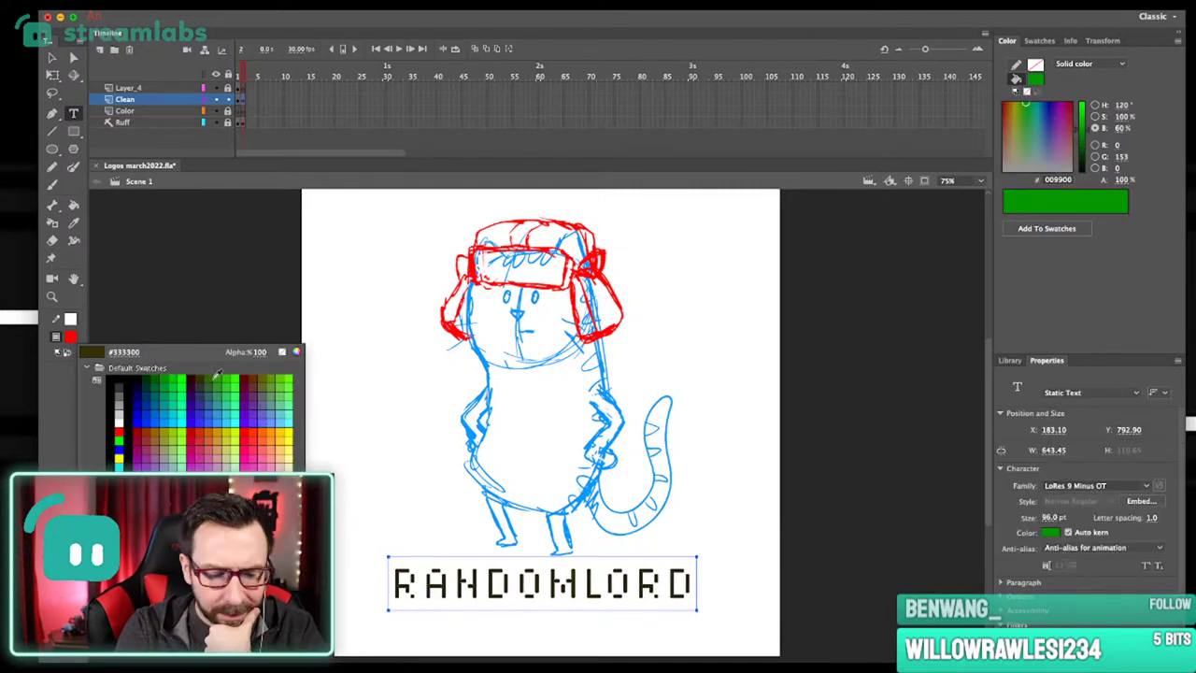
left_click(253, 434)
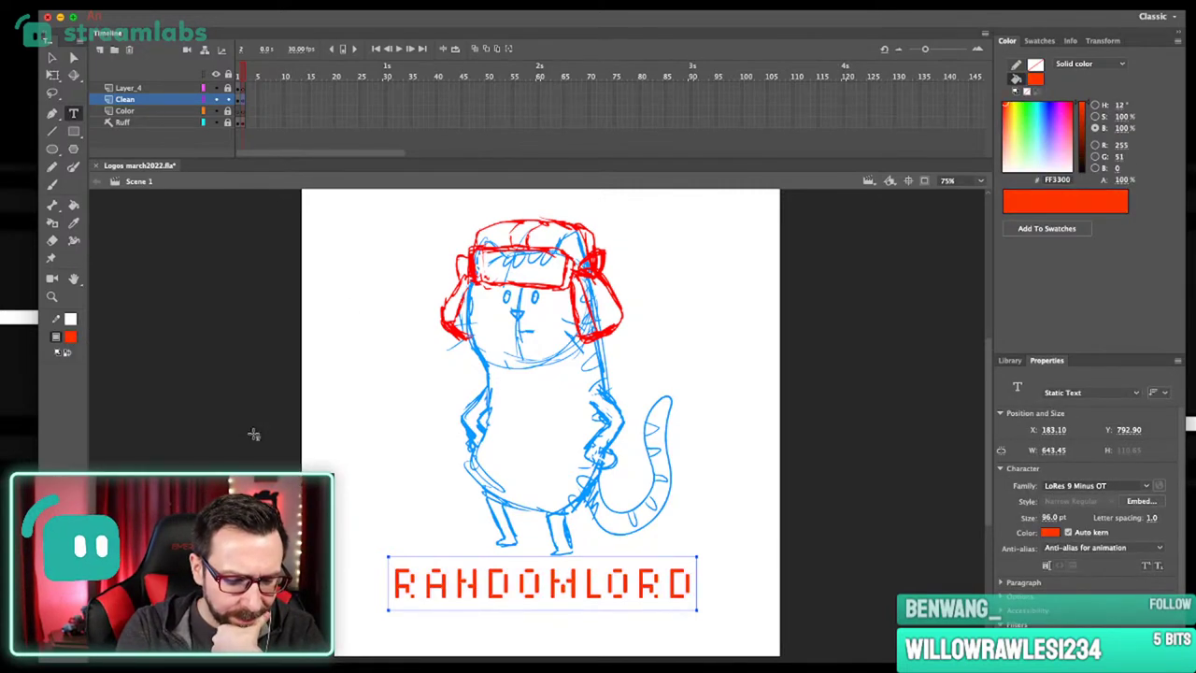
left_click(703, 386)
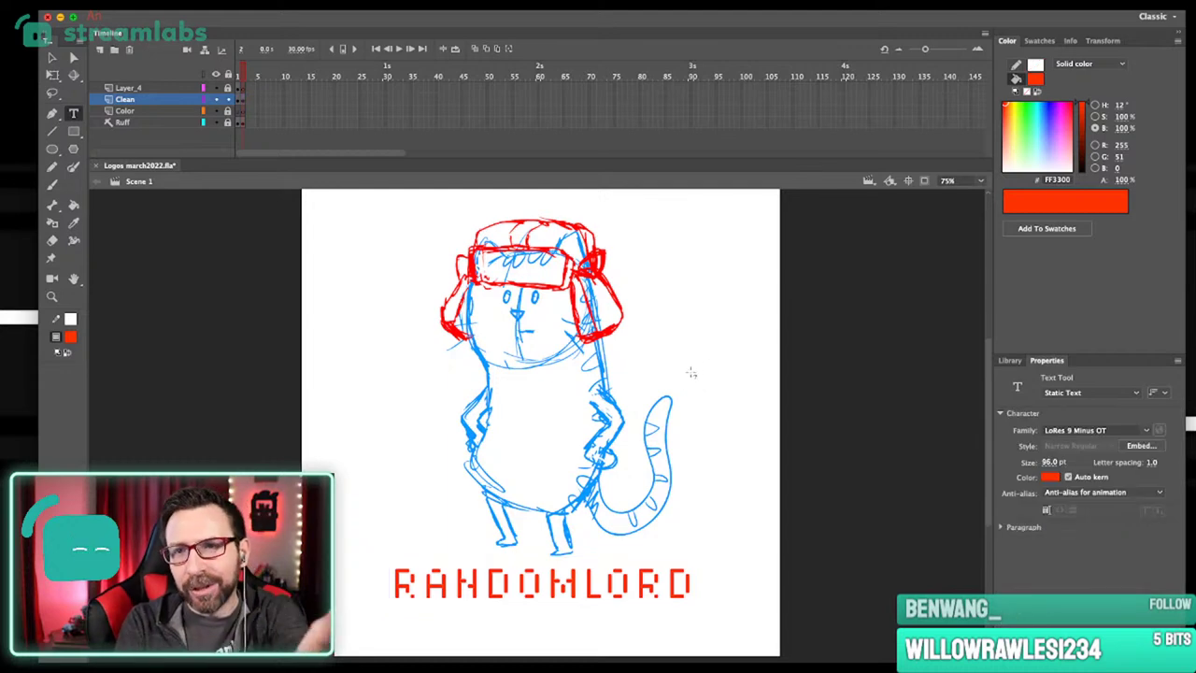
Nudge the RANDOMLORD text under the cat to about X 190, Y 790, and save the file.
scroll(632, 438, "down", 1)
scroll(626, 444, "left", 1)
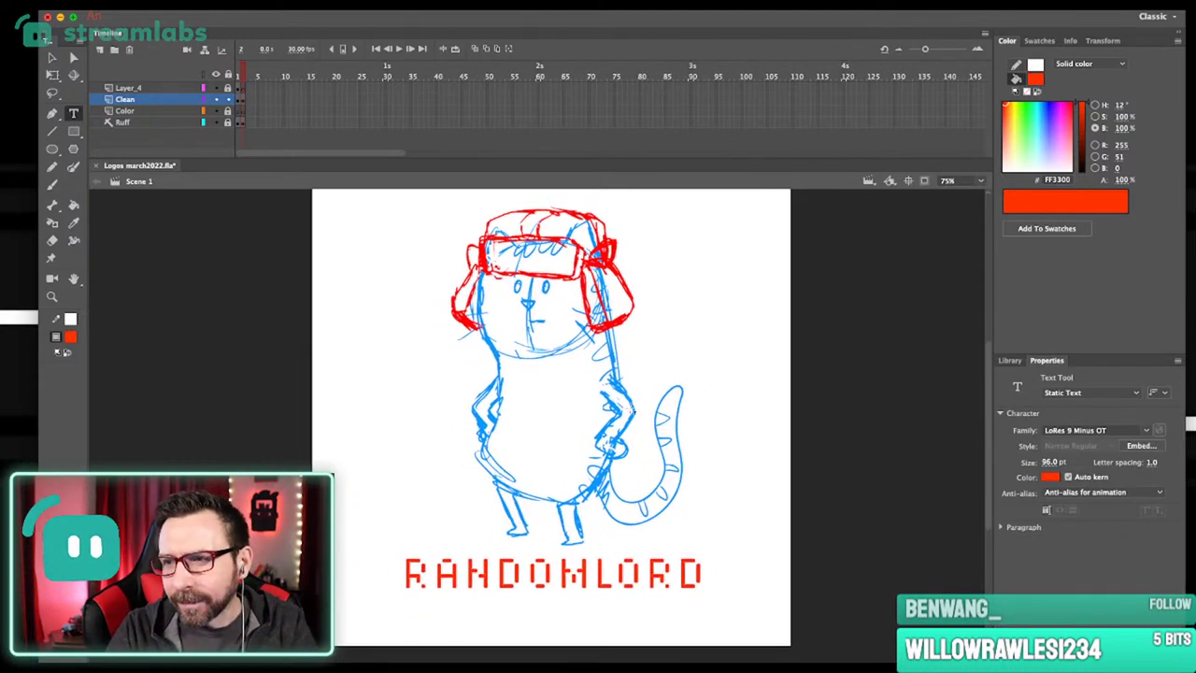
scroll(650, 401, "up", 1)
scroll(649, 401, "left", 1)
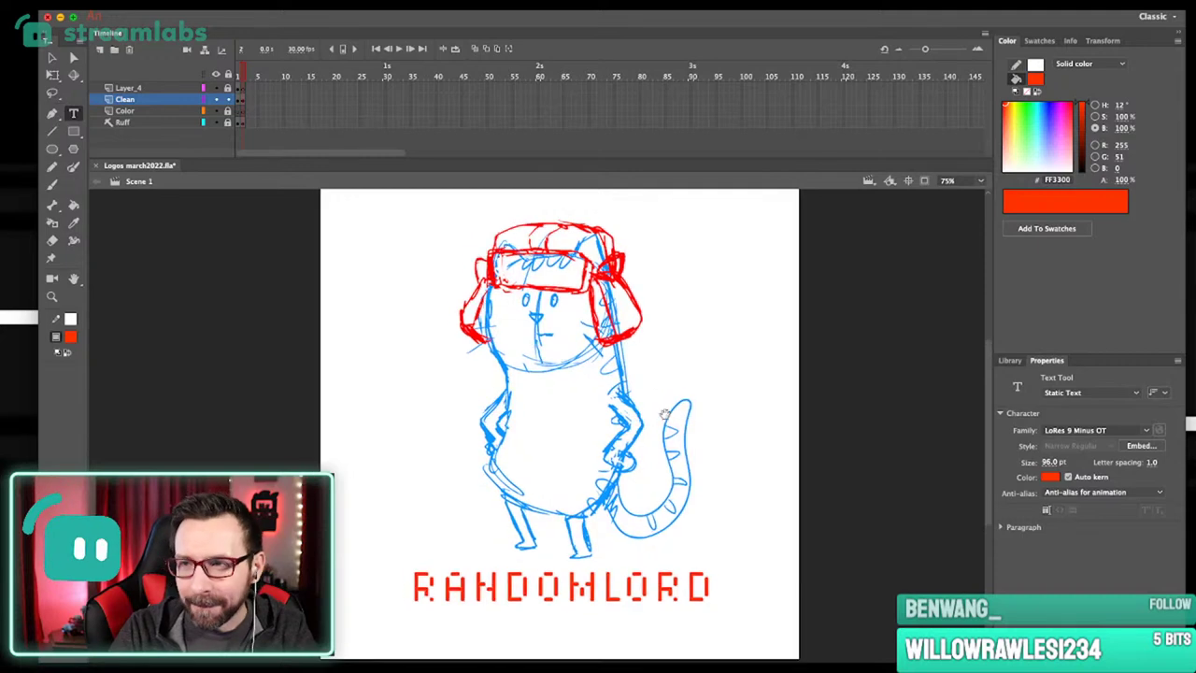
left_click(703, 587)
key("shift+Right")
key("shift+Left")
key("shift+Left")
key("shift+Right")
key("super+s")
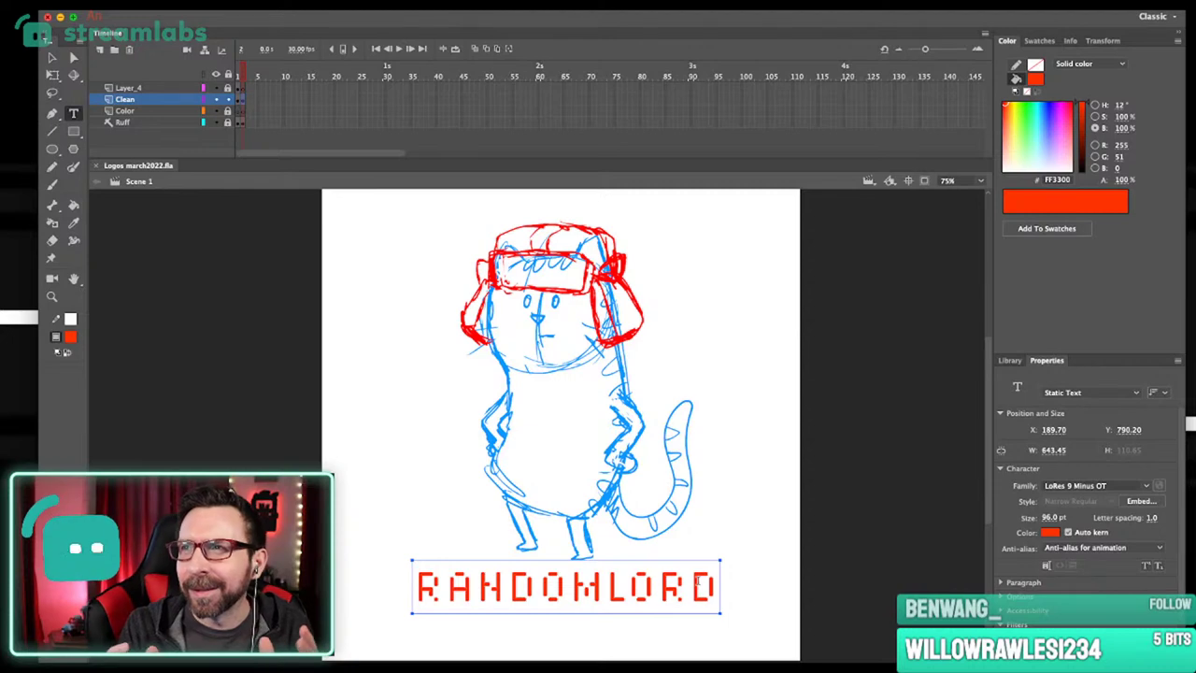
left_click(707, 410)
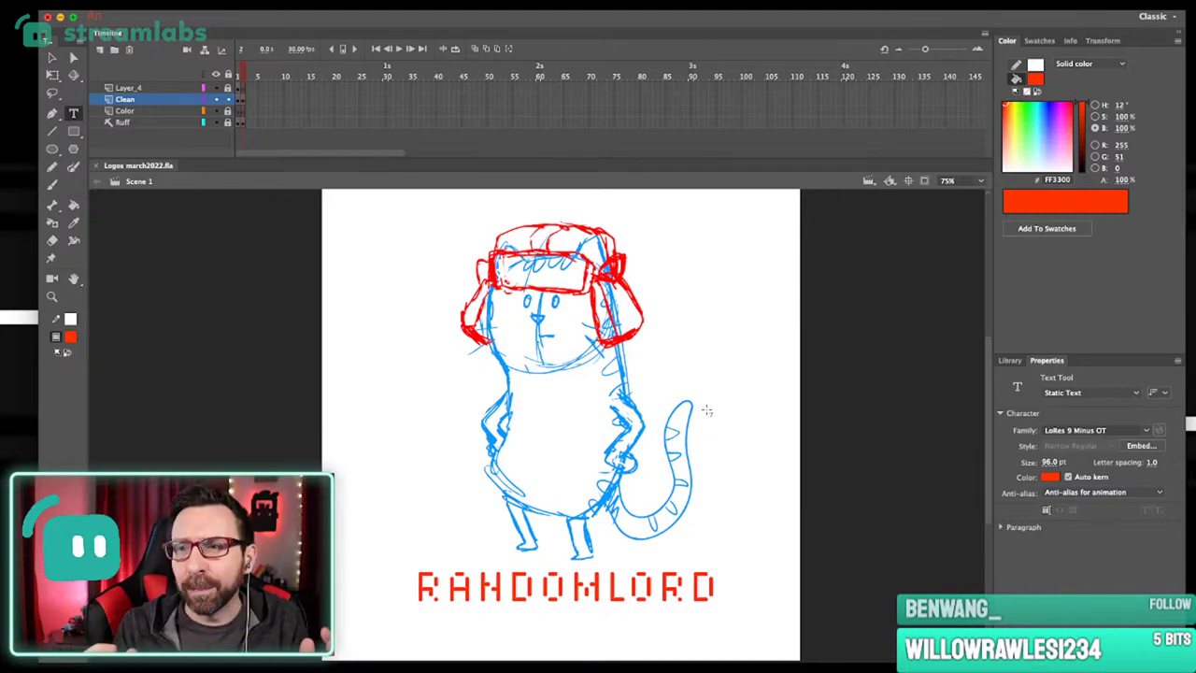
key("space")
left_click_drag(673, 468, 679, 473)
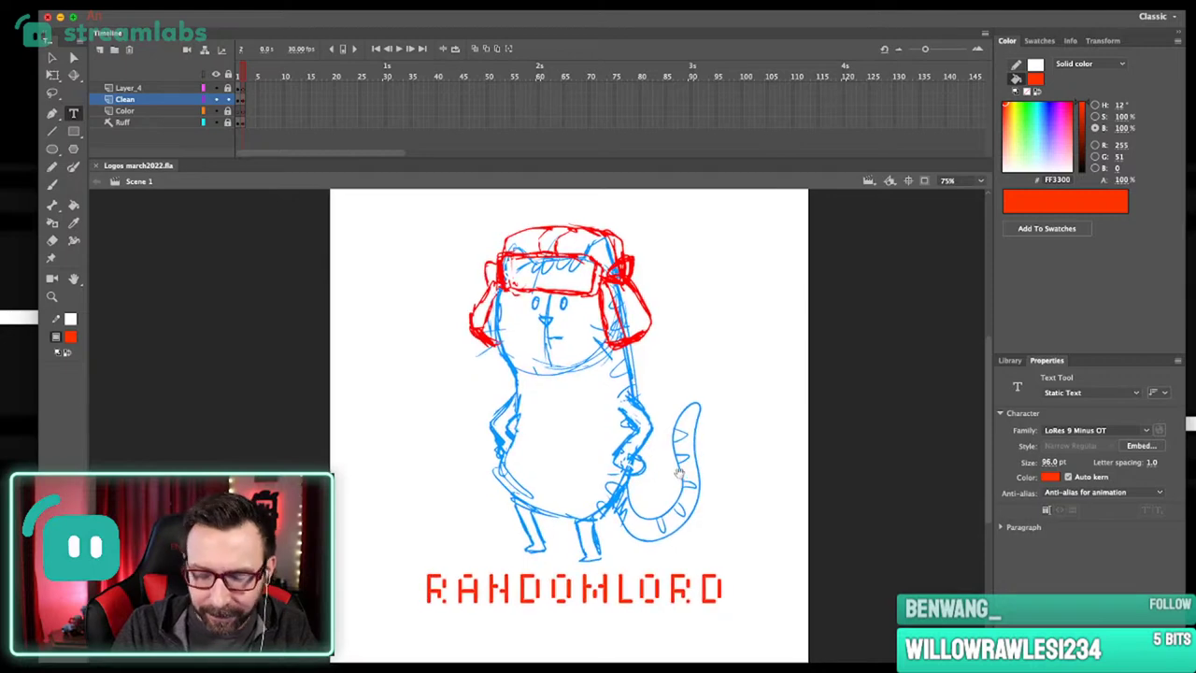
left_click(685, 562)
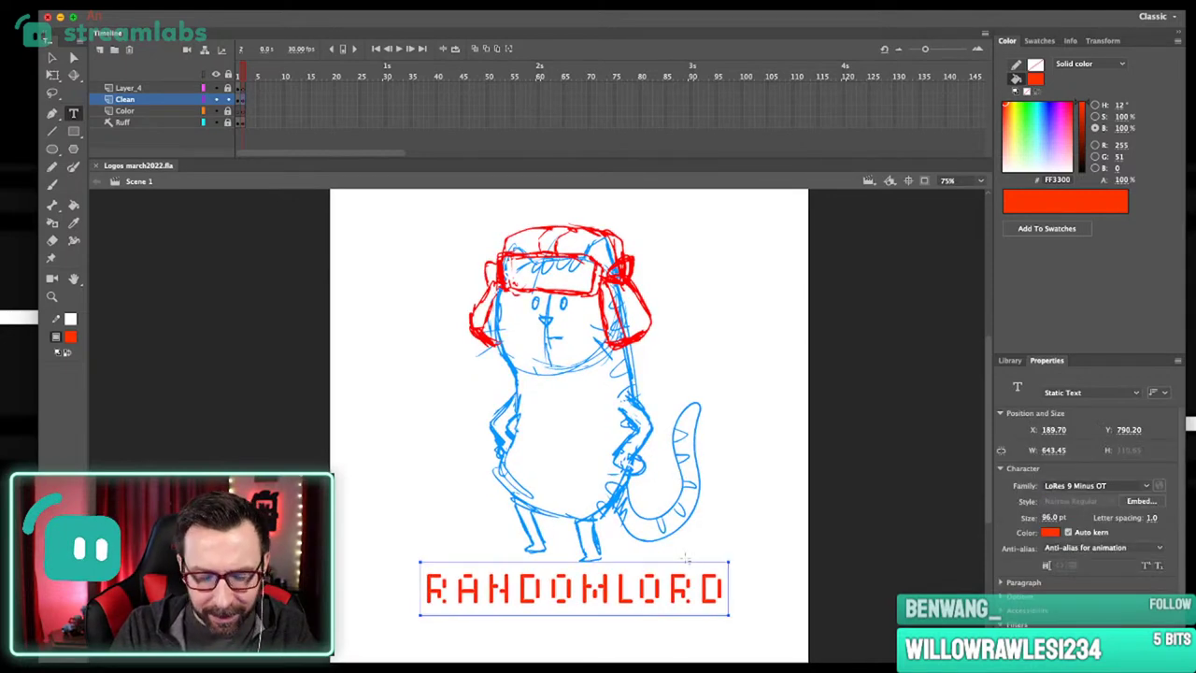
left_click(726, 369, "super")
key("space")
left_click_drag(739, 334, 742, 325)
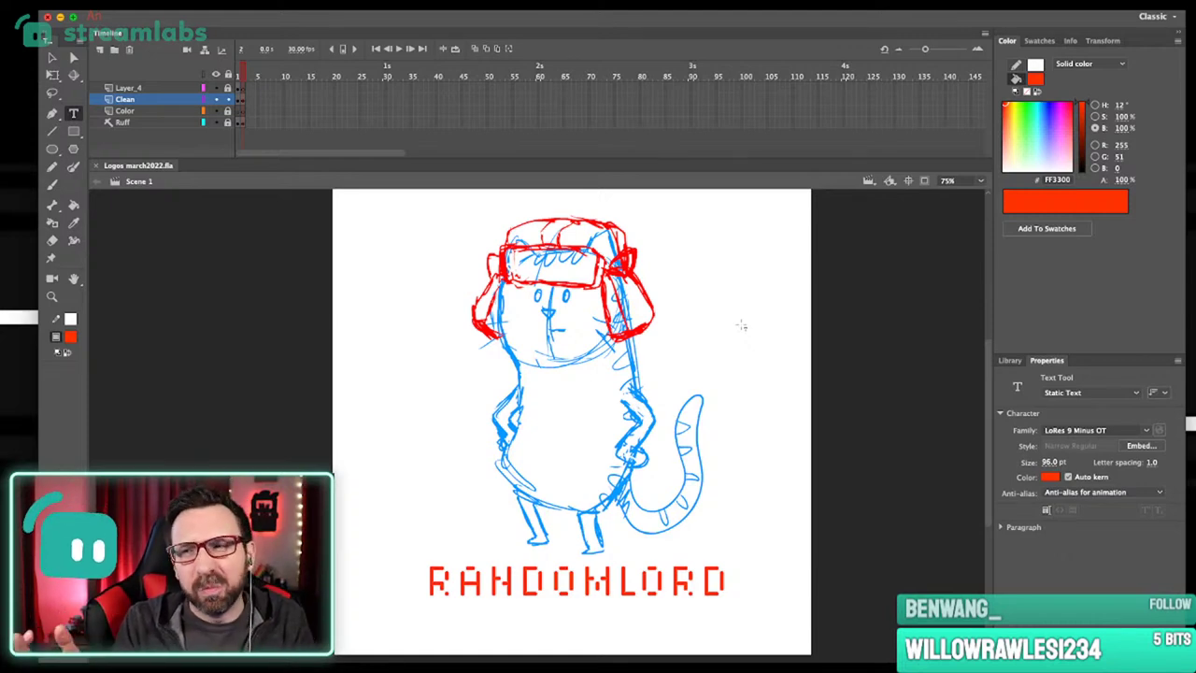
Lock the Clean layer and make frame 2 of Layer_4 active, leaving Layer_4 unlocked.
left_click(239, 98)
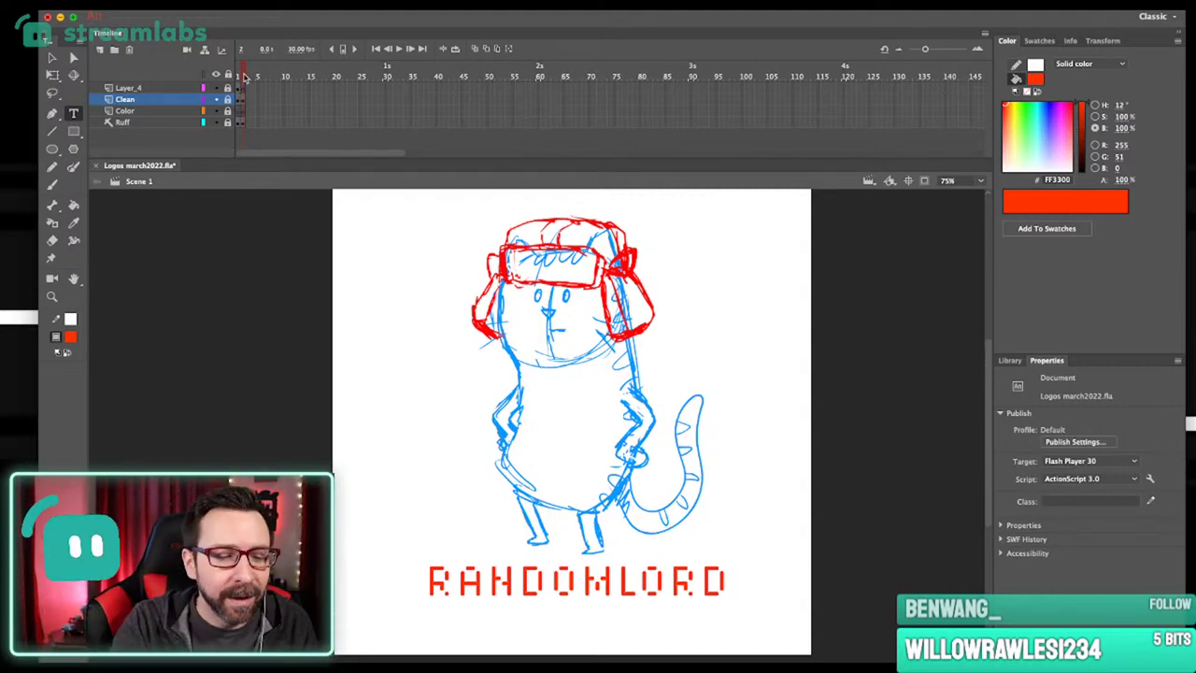
left_click(244, 86)
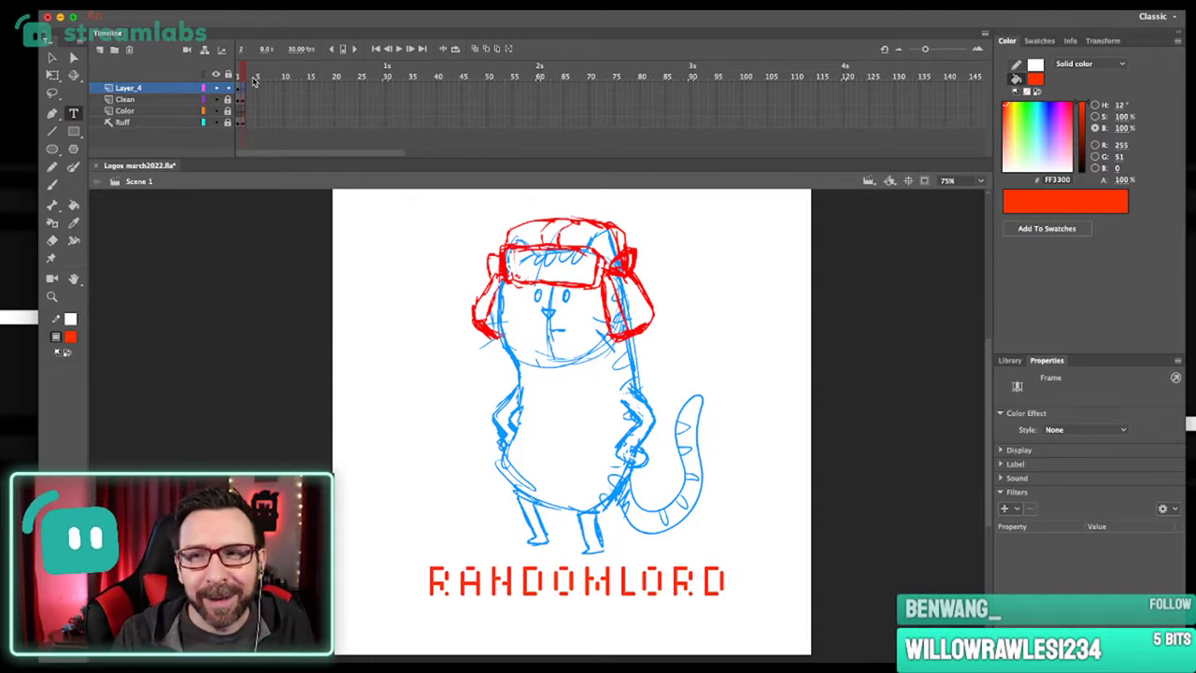
left_click_drag(726, 430, 727, 440)
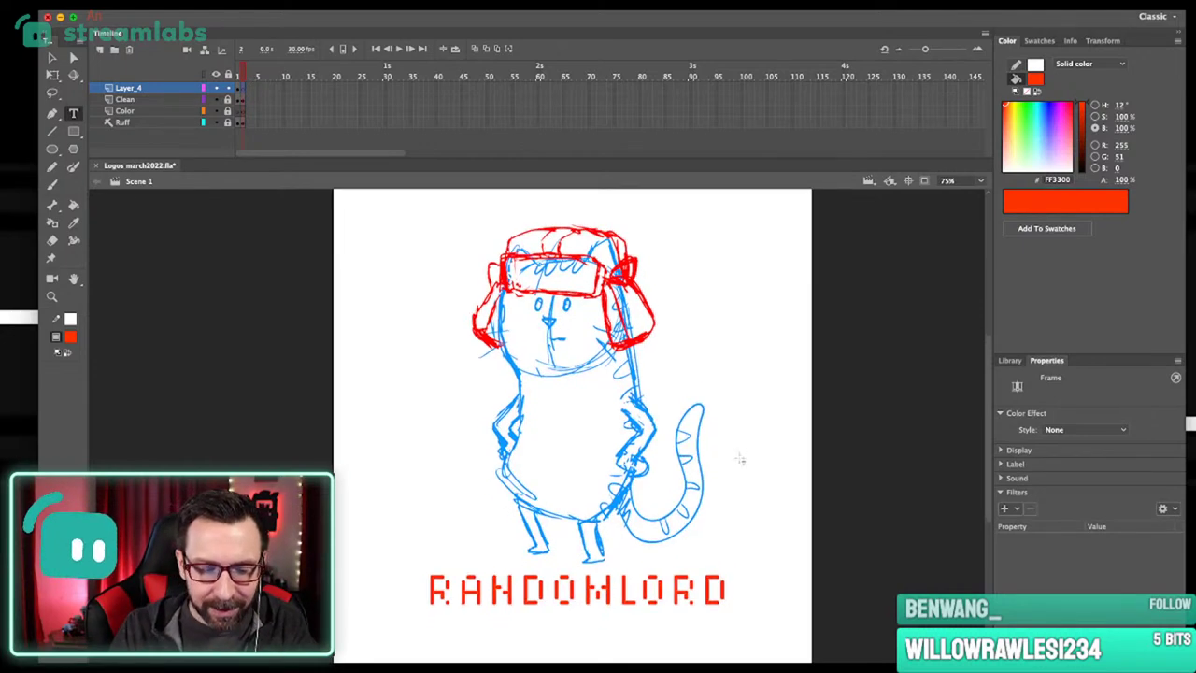
left_click(231, 87)
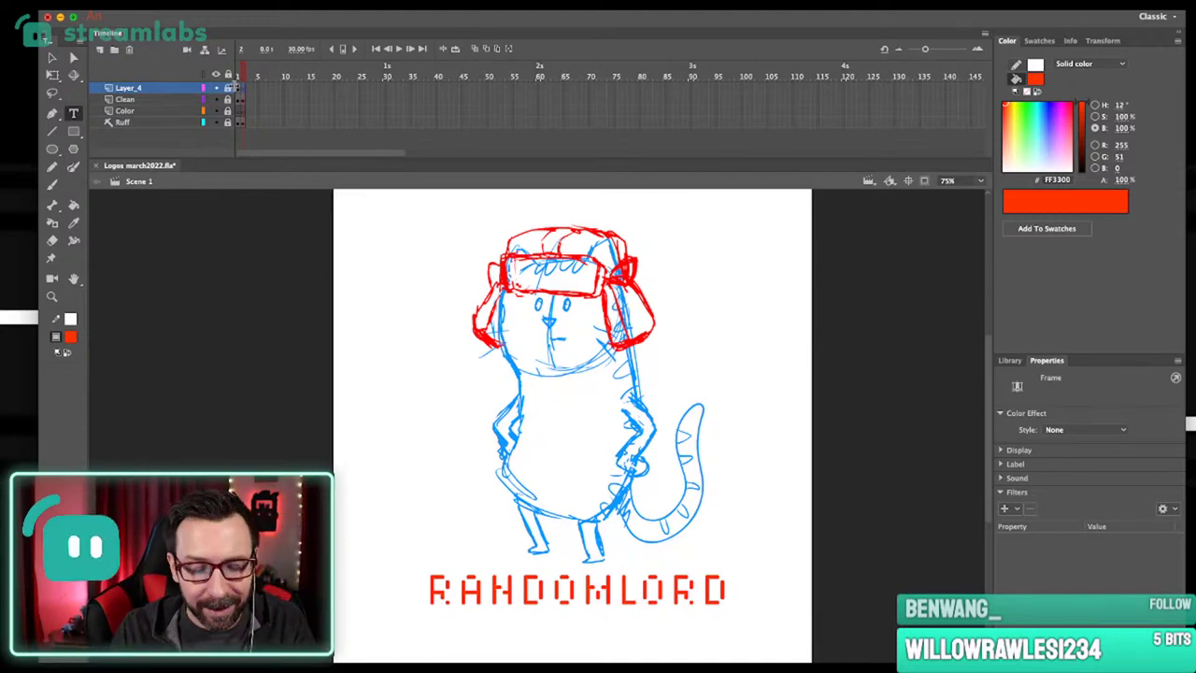
left_click(705, 402)
scroll(711, 402, "up", 1)
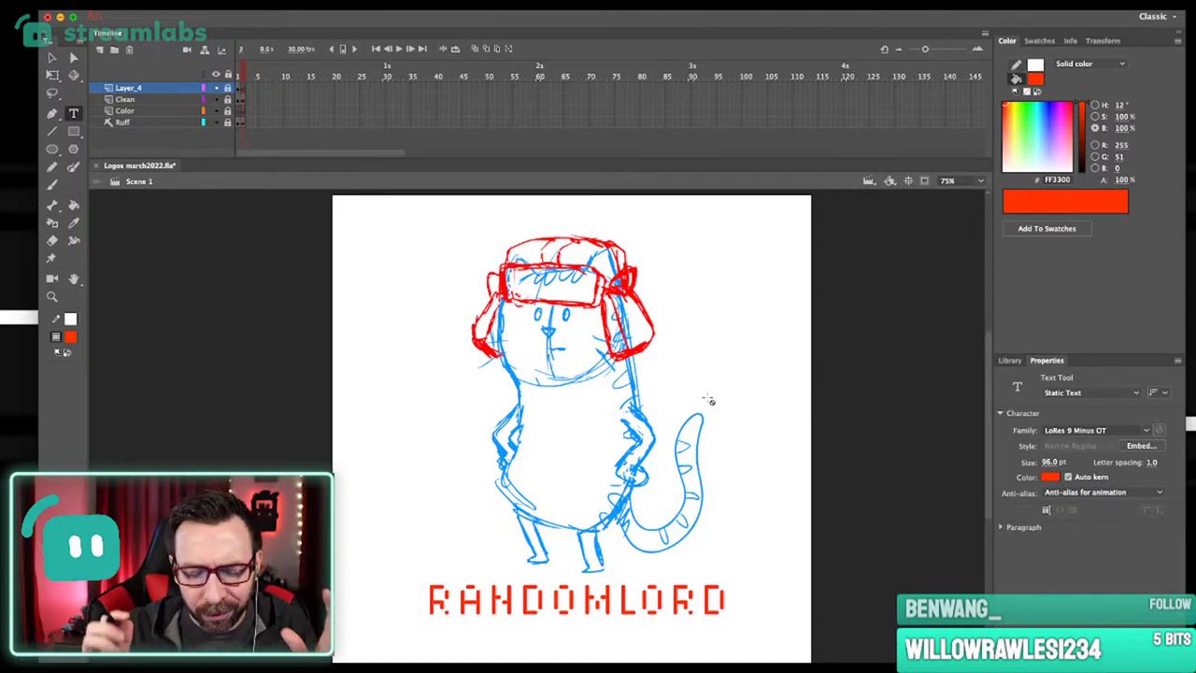
left_click_drag(713, 387, 718, 391)
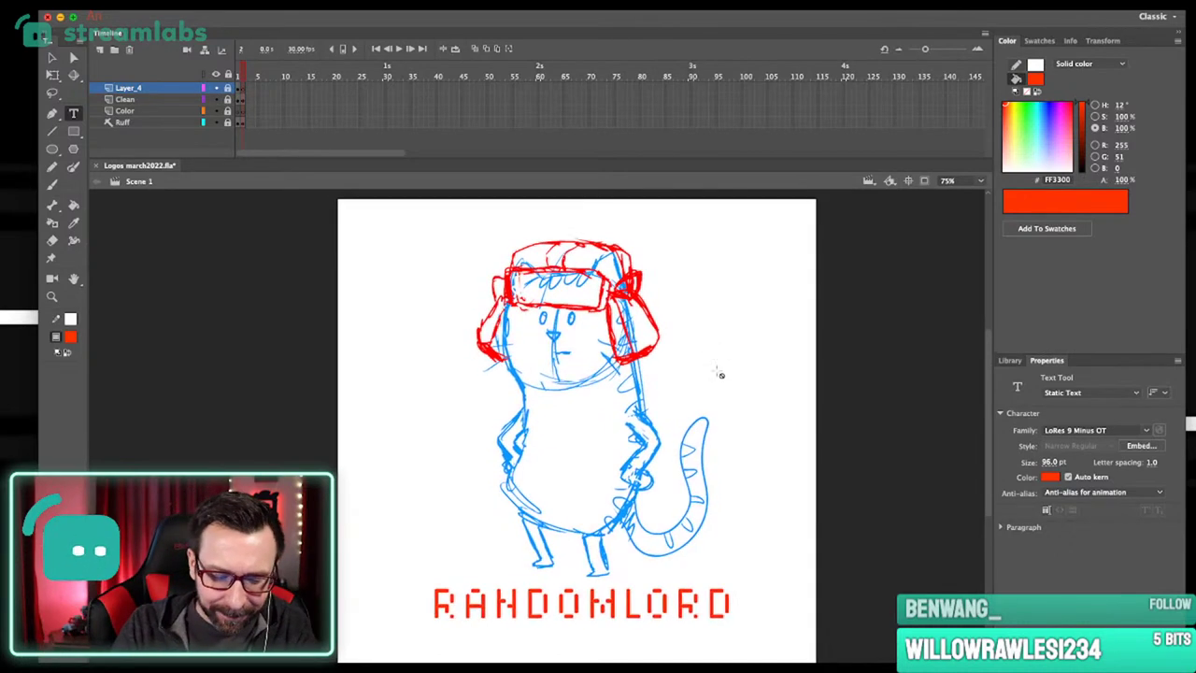
left_click(241, 88)
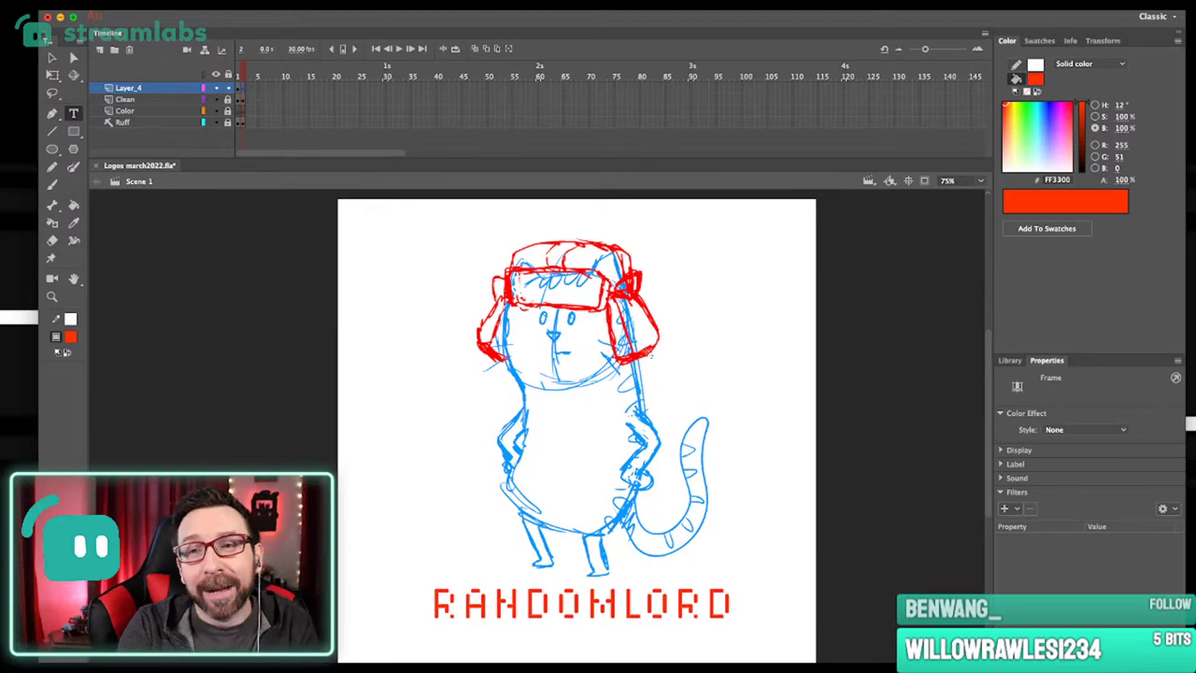
left_click_drag(745, 462, 736, 468)
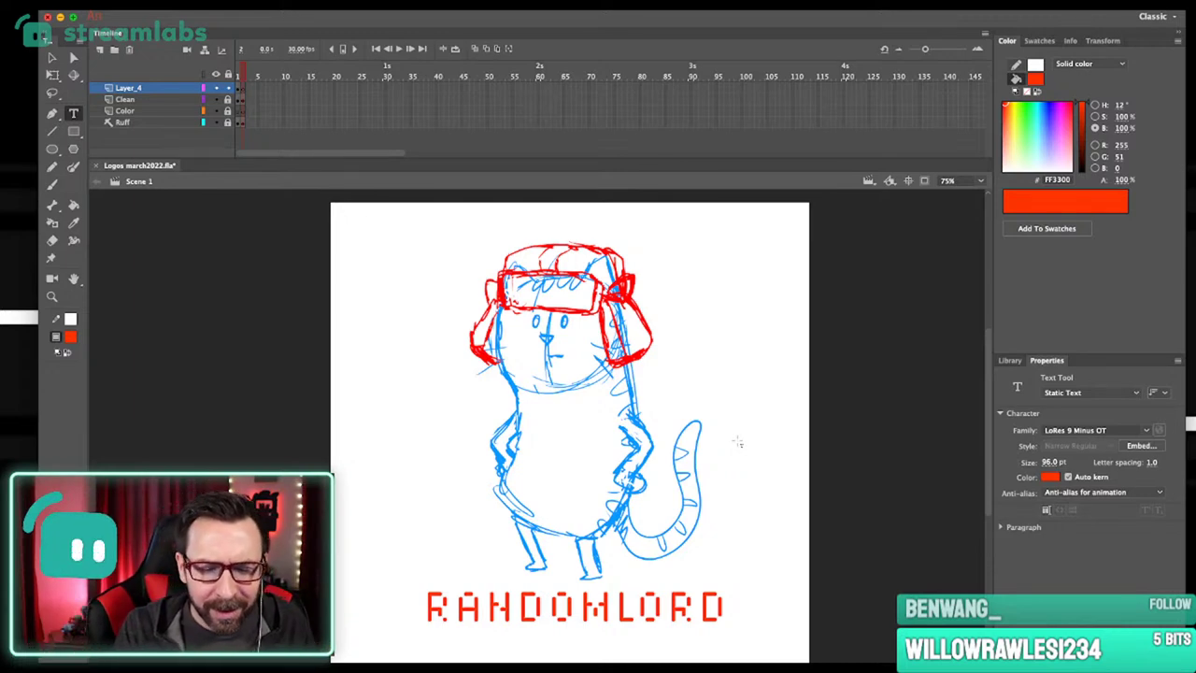
scroll(743, 386, "left", 2)
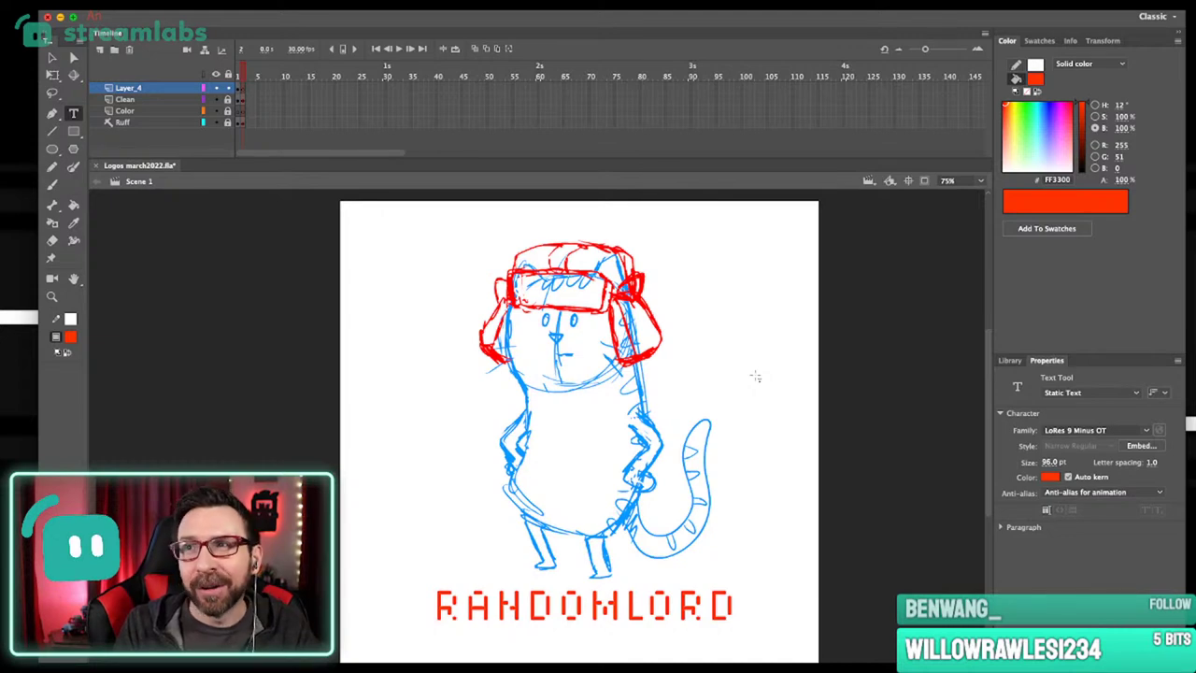
scroll(702, 386, "up", 1)
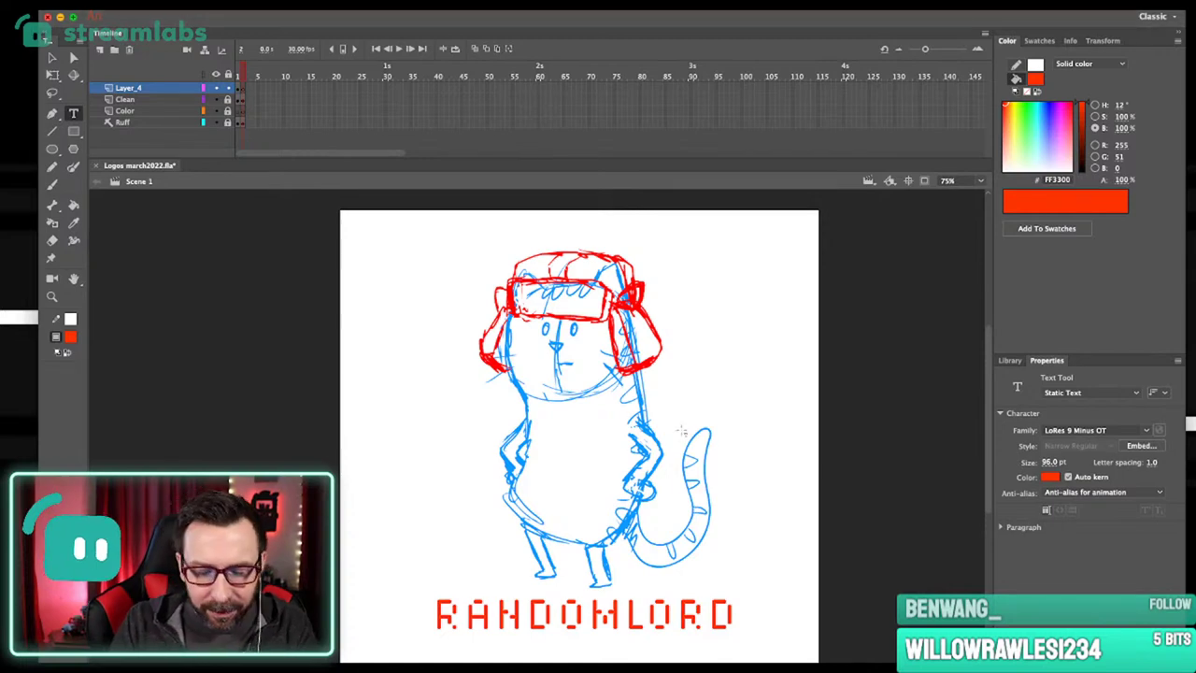
scroll(689, 421, "up", 1)
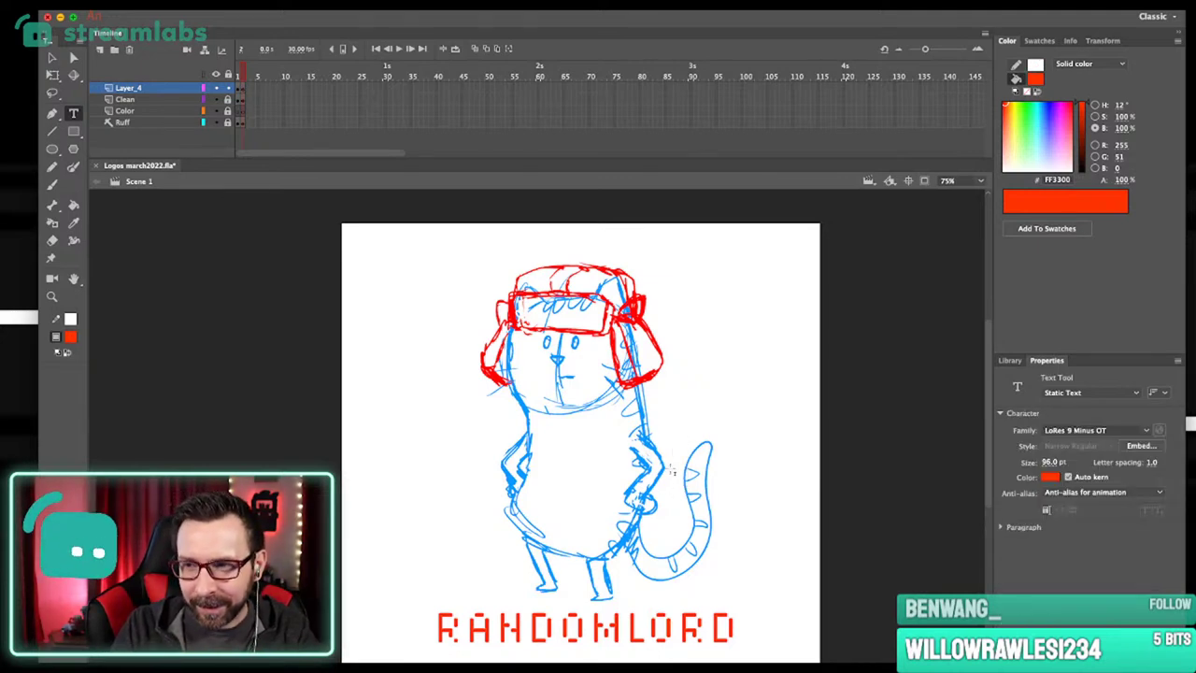
left_click_drag(675, 477, 682, 454)
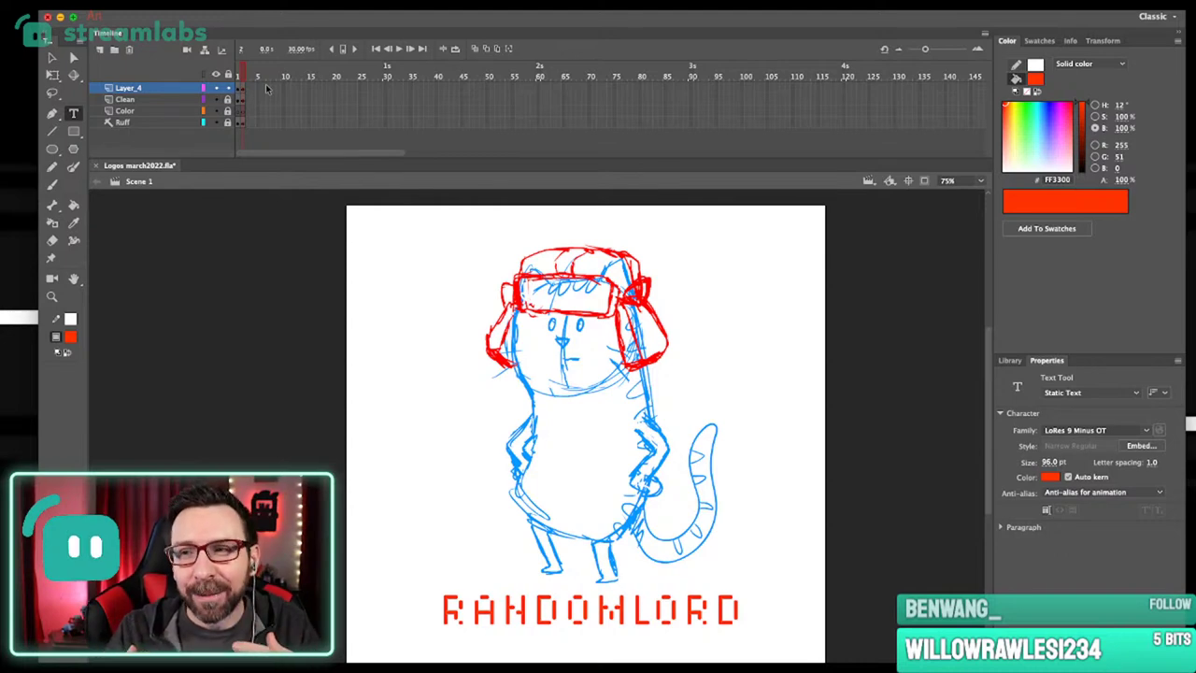
Set up the Brush tool with a black 000000 fill on frame 2 of Layer_4.
left_click_drag(690, 330, 687, 328)
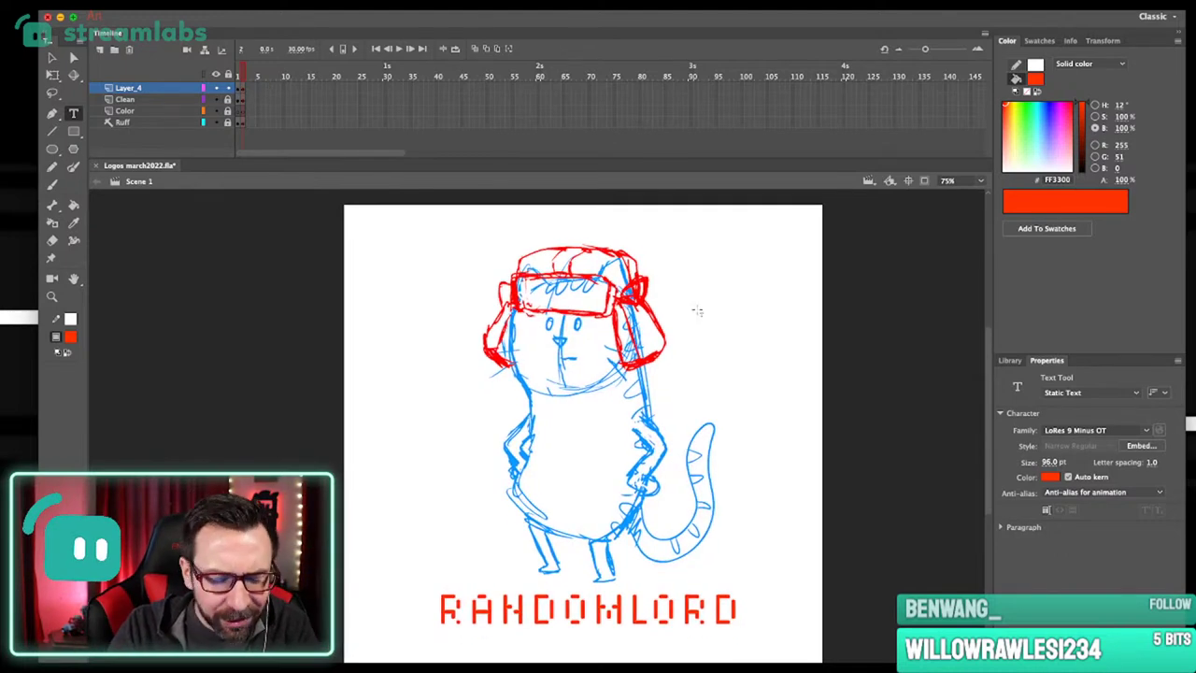
left_click(242, 87)
left_click(242, 87)
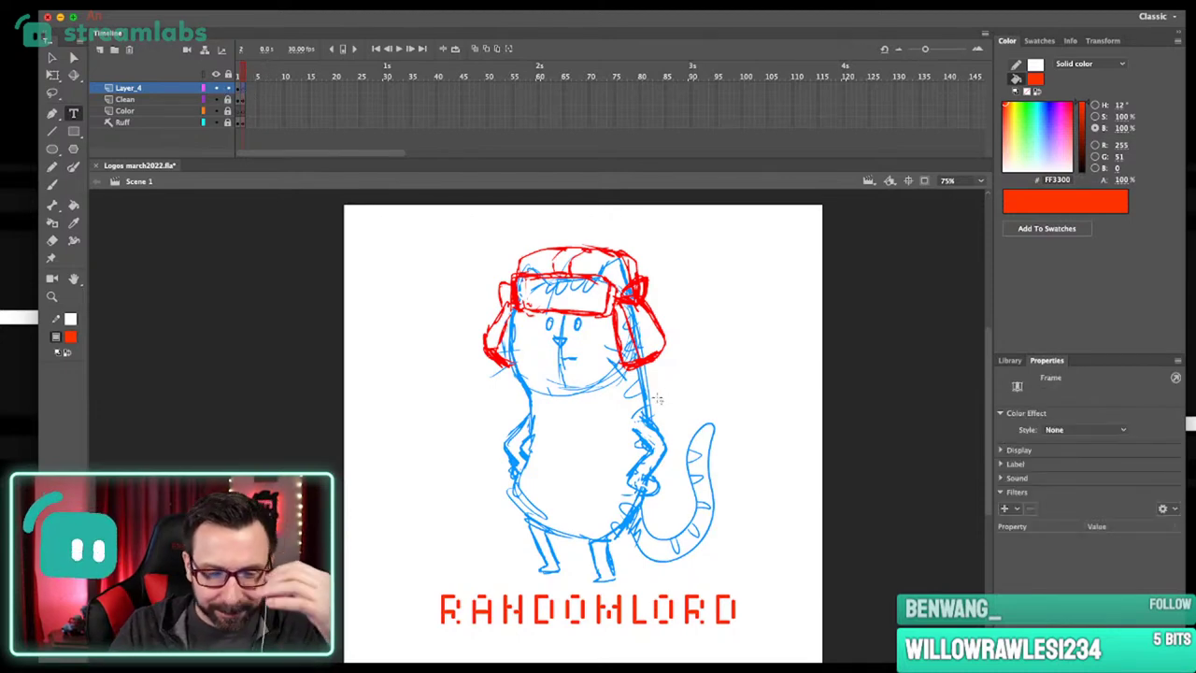
key("b")
left_click(69, 338)
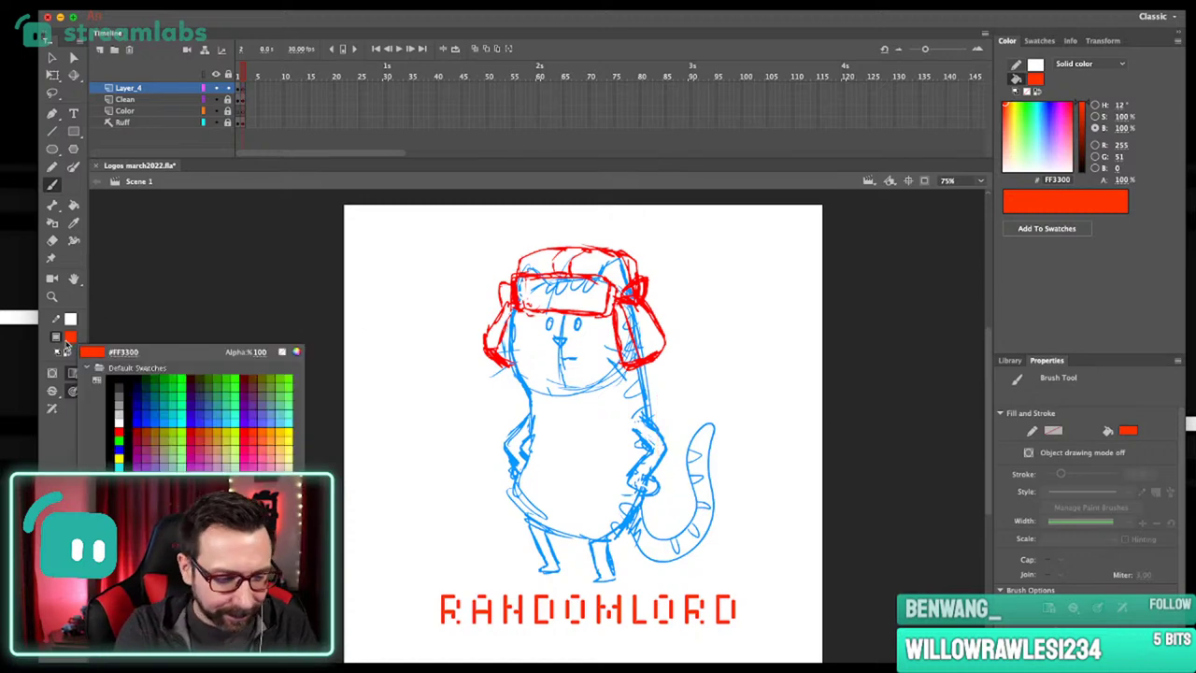
left_click(119, 384)
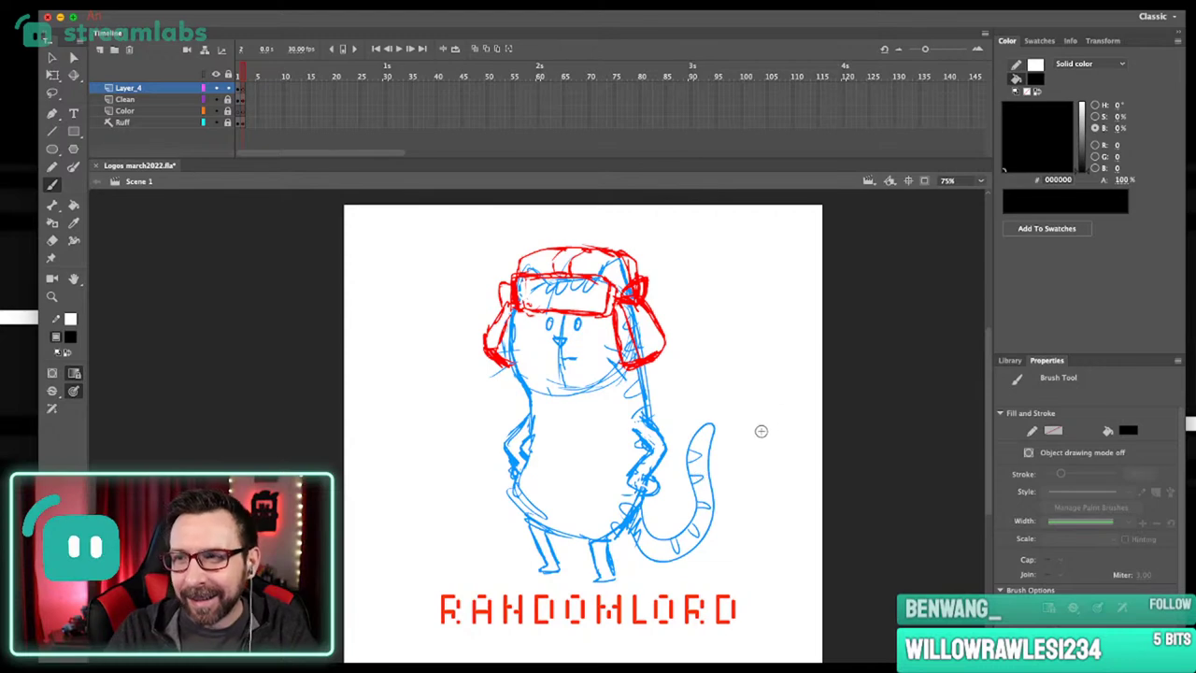
left_click_drag(763, 433, 774, 423)
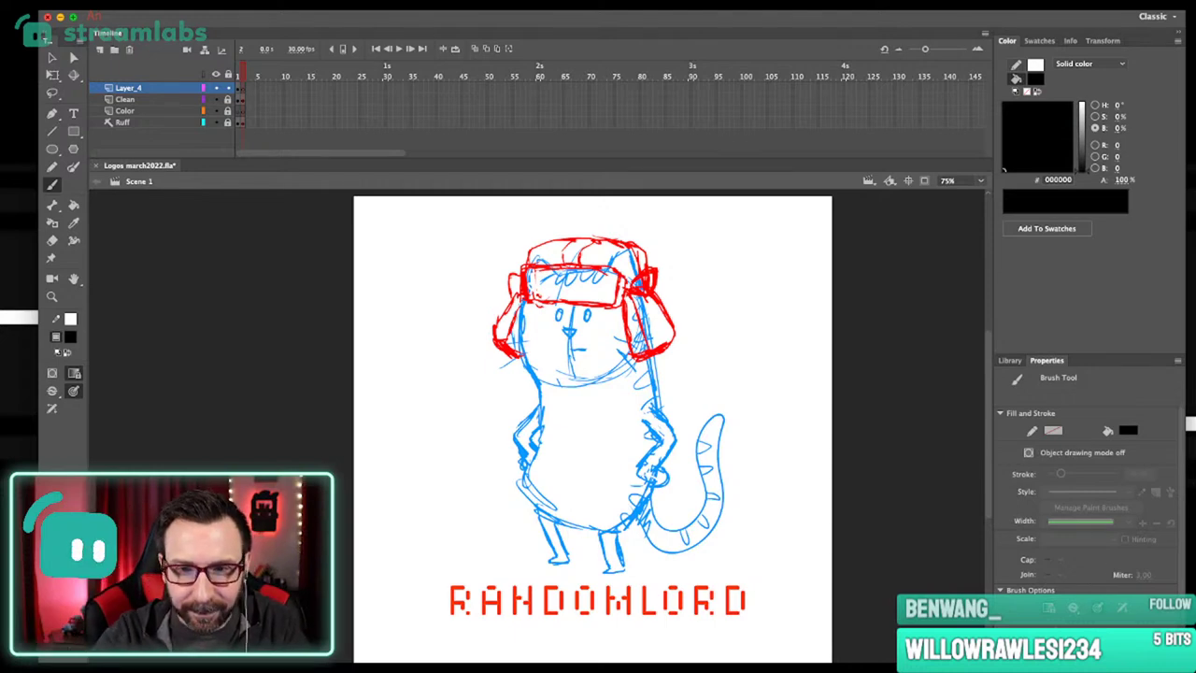
Undo a test stroke and ink the closed outline of the hat's front flap in black over the red sketch.
left_click_drag(702, 334, 708, 486)
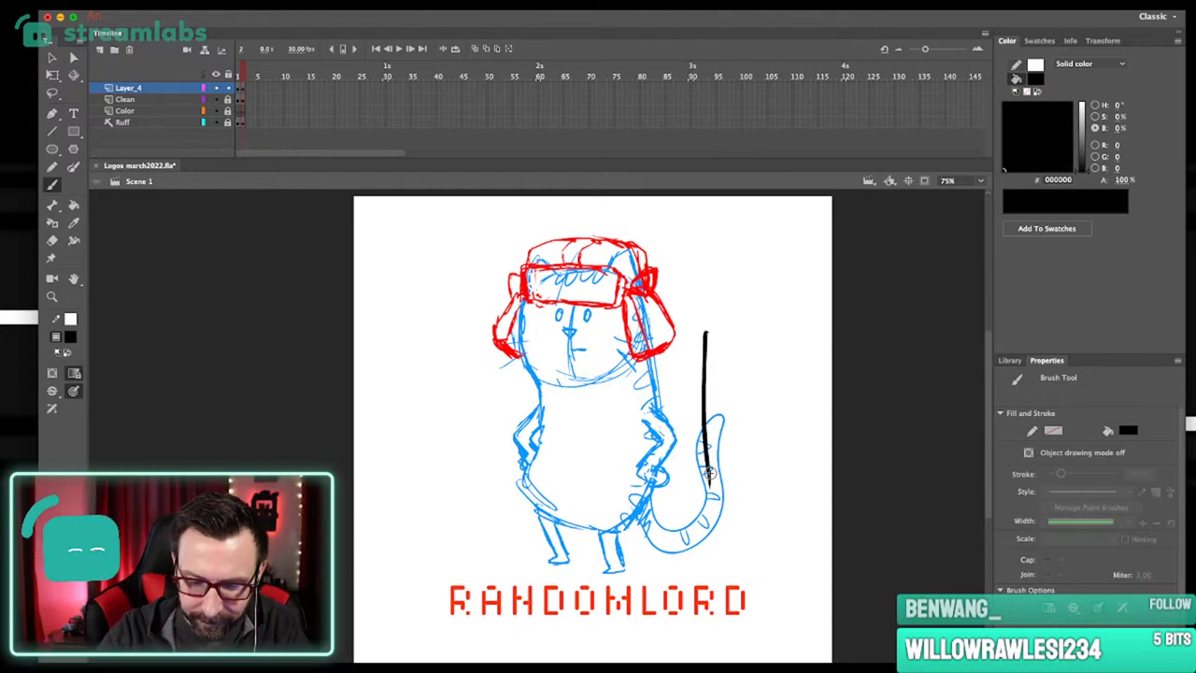
key("super+z")
scroll(558, 308, "up", 4)
mouse_move(487, 215)
left_mouse_down()
mouse_move(564, 204)
mouse_move(569, 294)
left_mouse_up()
mouse_move(605, 378)
left_mouse_down()
mouse_move(583, 374)
mouse_move(572, 316)
mouse_move(623, 297)
mouse_move(737, 299)
mouse_move(782, 329)
mouse_move(759, 387)
mouse_move(588, 374)
left_mouse_up()
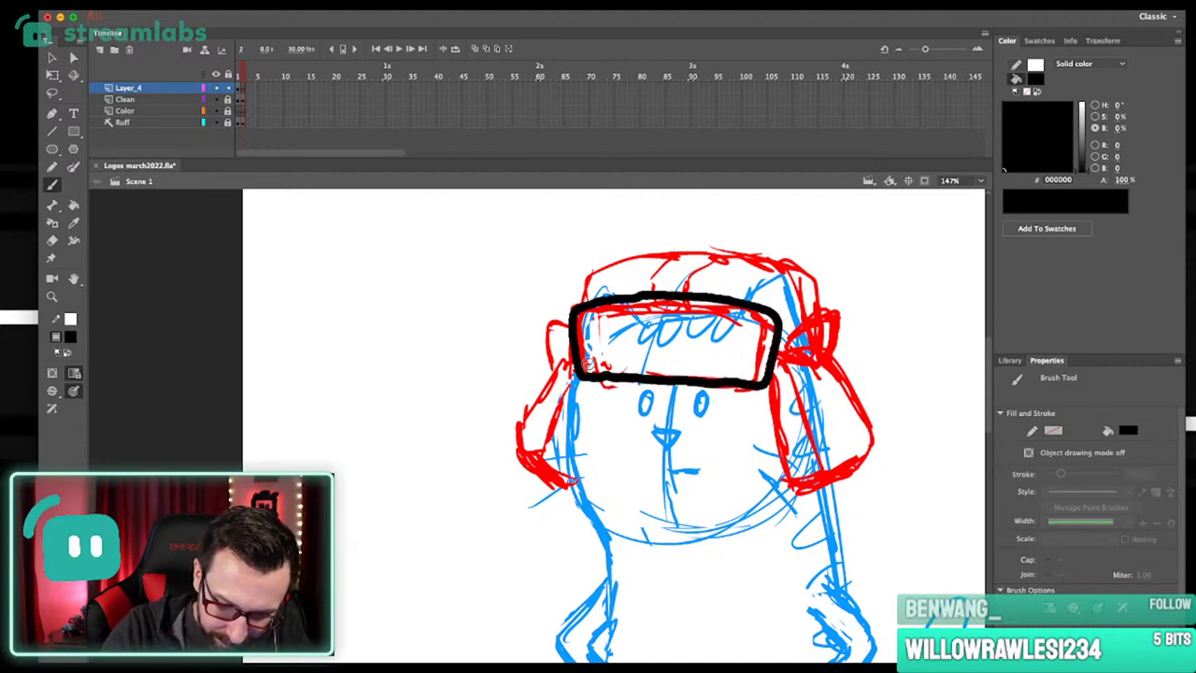
Smooth the lower edge of the front flap outline and deselect it.
key("v")
mouse_move(756, 419)
left_mouse_down()
mouse_move(583, 357)
mouse_move(759, 415)
left_mouse_up()
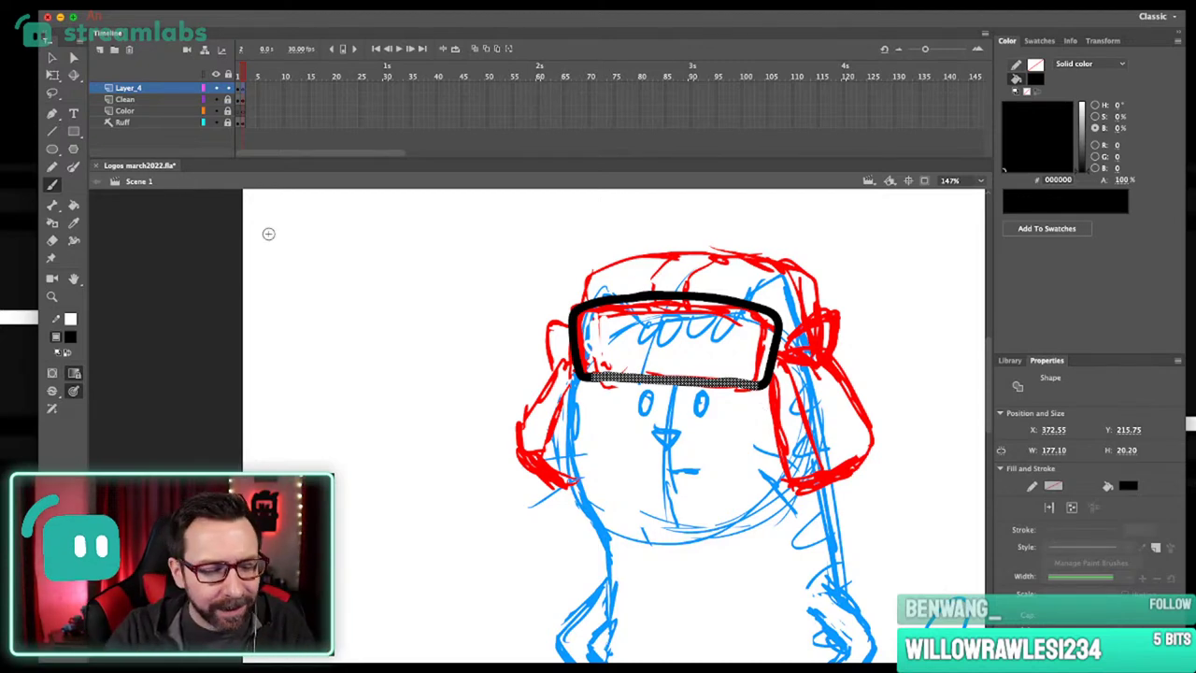
left_click(60, 74)
left_click(52, 57)
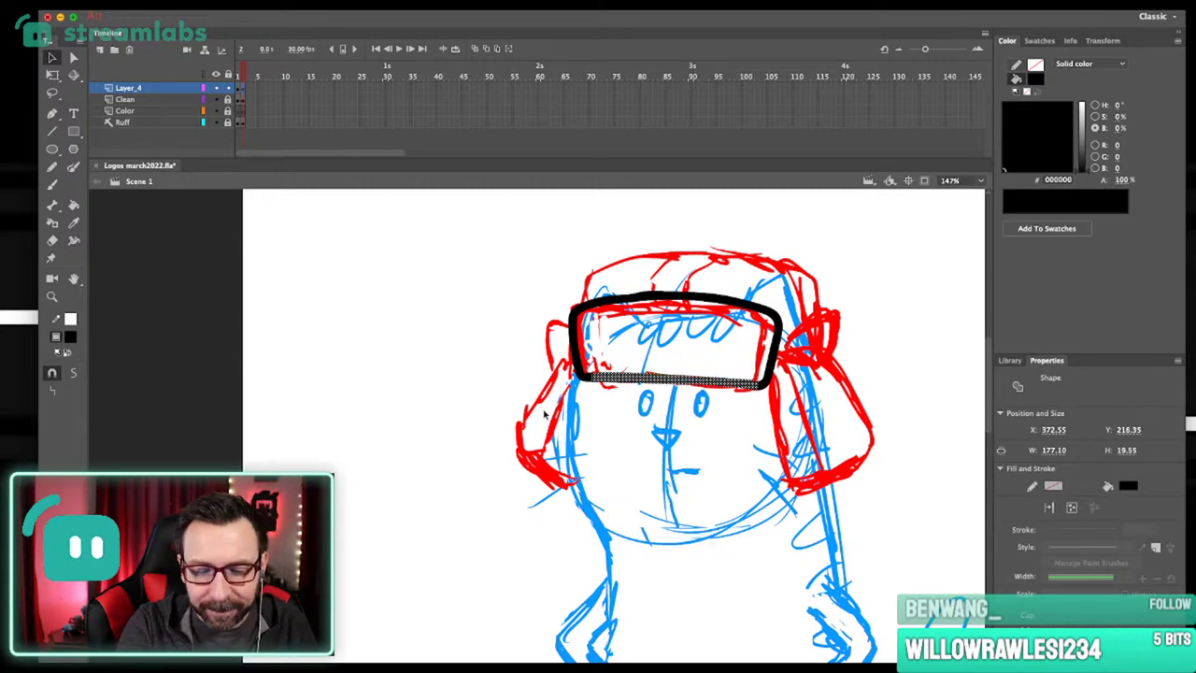
left_click(713, 480)
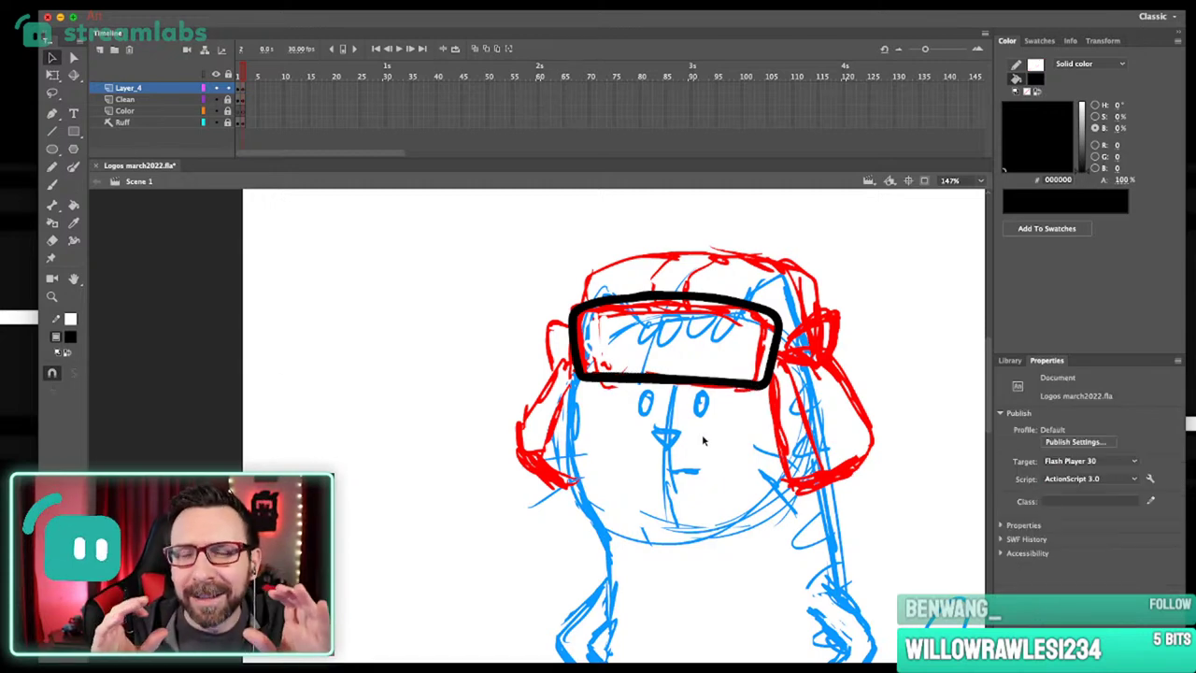
Ink the inner side line at the front flap's right end and the contour of the cat's left cheek.
key("b")
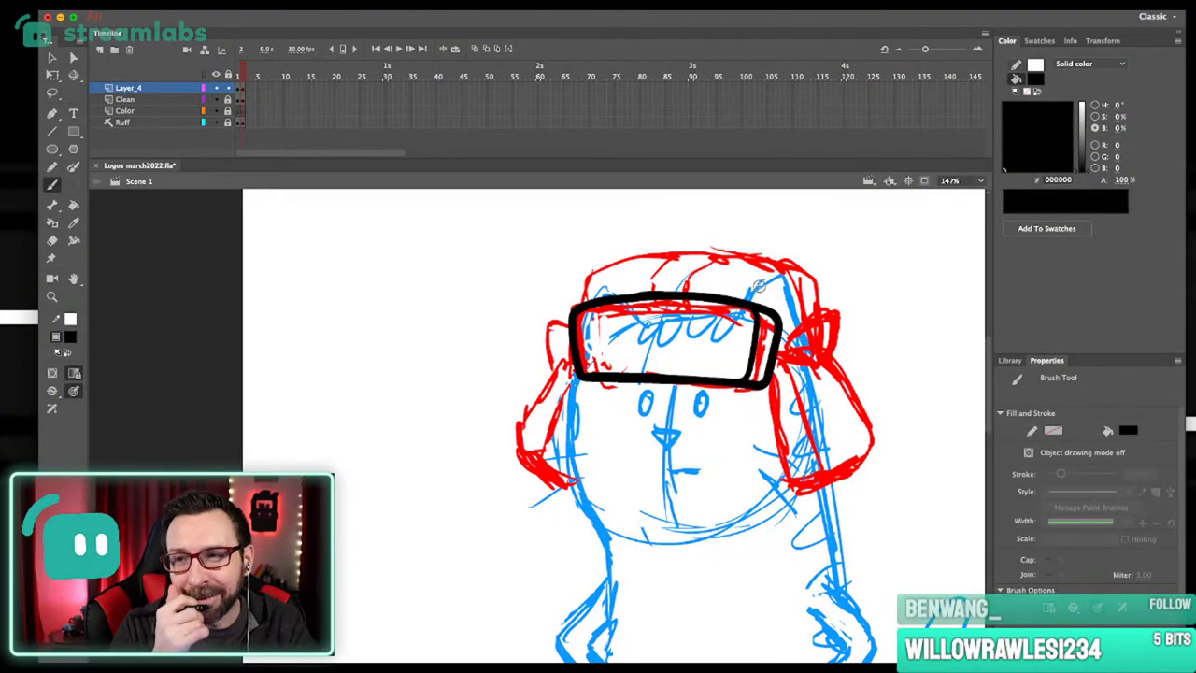
mouse_move(727, 461)
left_mouse_down()
mouse_move(726, 483)
mouse_move(734, 457)
left_mouse_up()
mouse_move(652, 390)
left_mouse_down()
mouse_move(669, 357)
mouse_move(597, 408)
mouse_move(639, 509)
left_mouse_up()
Ink the outer outline and inner fold line of the hat's right ear flap.
scroll(796, 447, "down", 2)
scroll(796, 446, "right", 2)
mouse_move(765, 313)
left_mouse_down()
mouse_move(777, 411)
mouse_move(825, 420)
mouse_move(860, 396)
mouse_move(865, 373)
mouse_move(813, 270)
left_mouse_up()
scroll(814, 308, "up", 1)
scroll(813, 308, "right", 1)
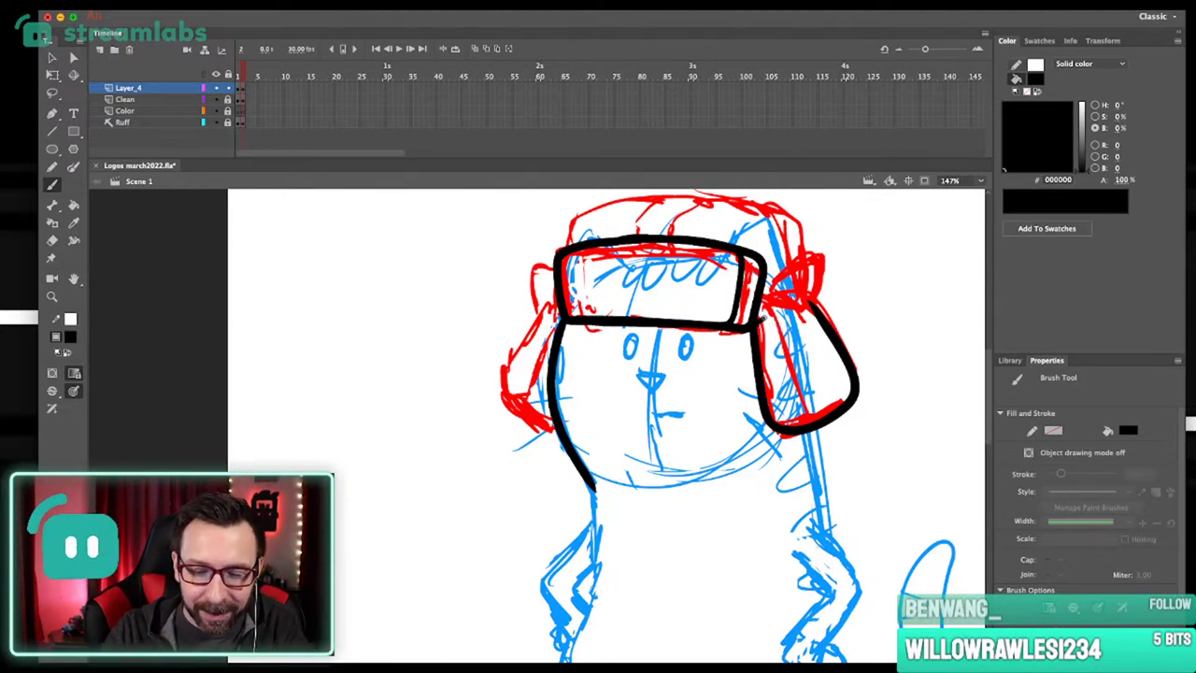
left_click_drag(785, 346, 805, 418)
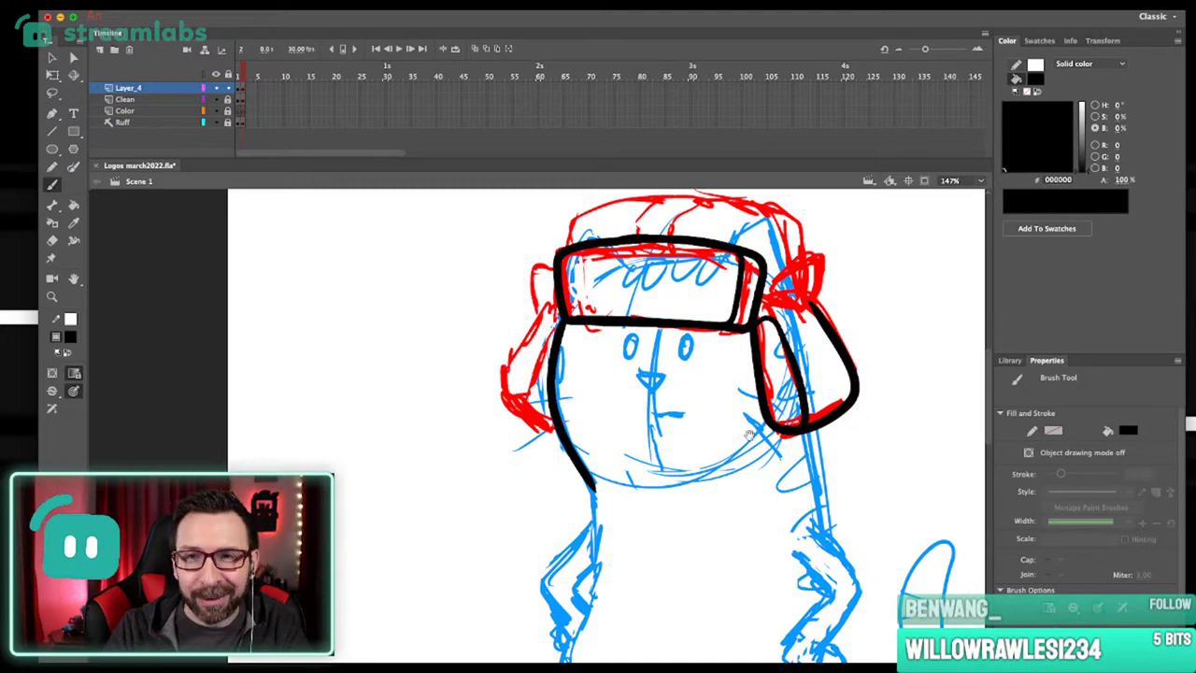
scroll(757, 449, "up", 2)
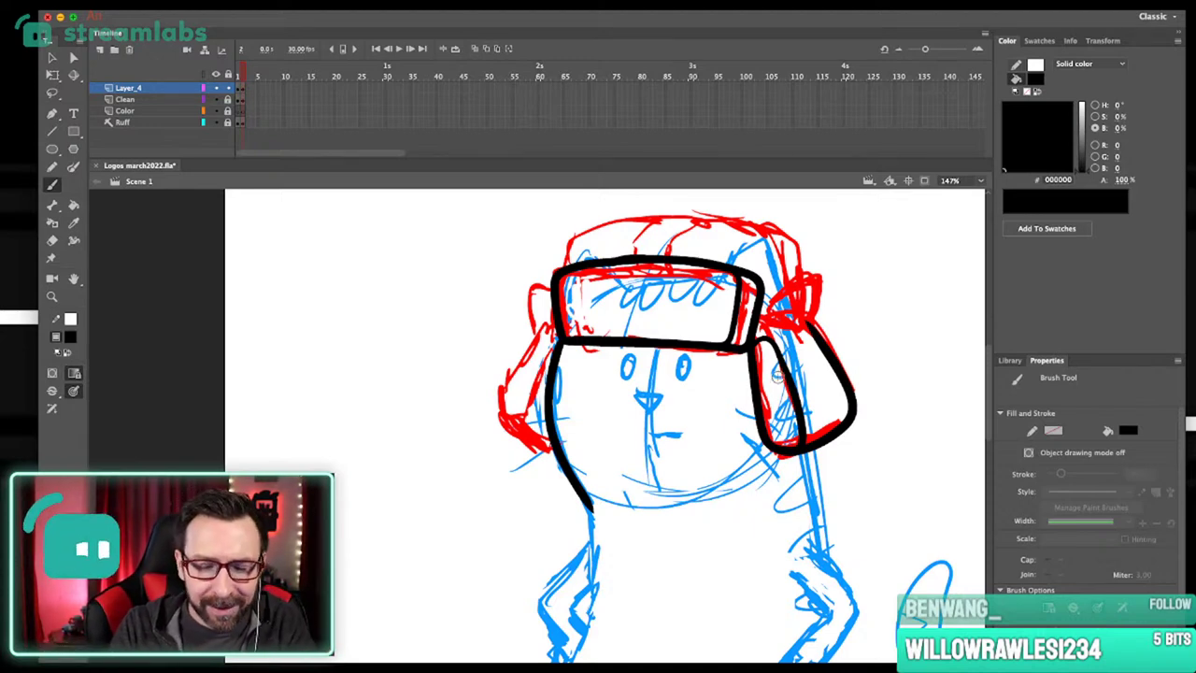
Ink the hat's left ear flap, undoing the first attempt and redrawing it with an inner fold line.
mouse_move(548, 326)
left_mouse_down()
mouse_move(566, 332)
mouse_move(561, 348)
mouse_move(522, 412)
mouse_move(552, 439)
left_mouse_up()
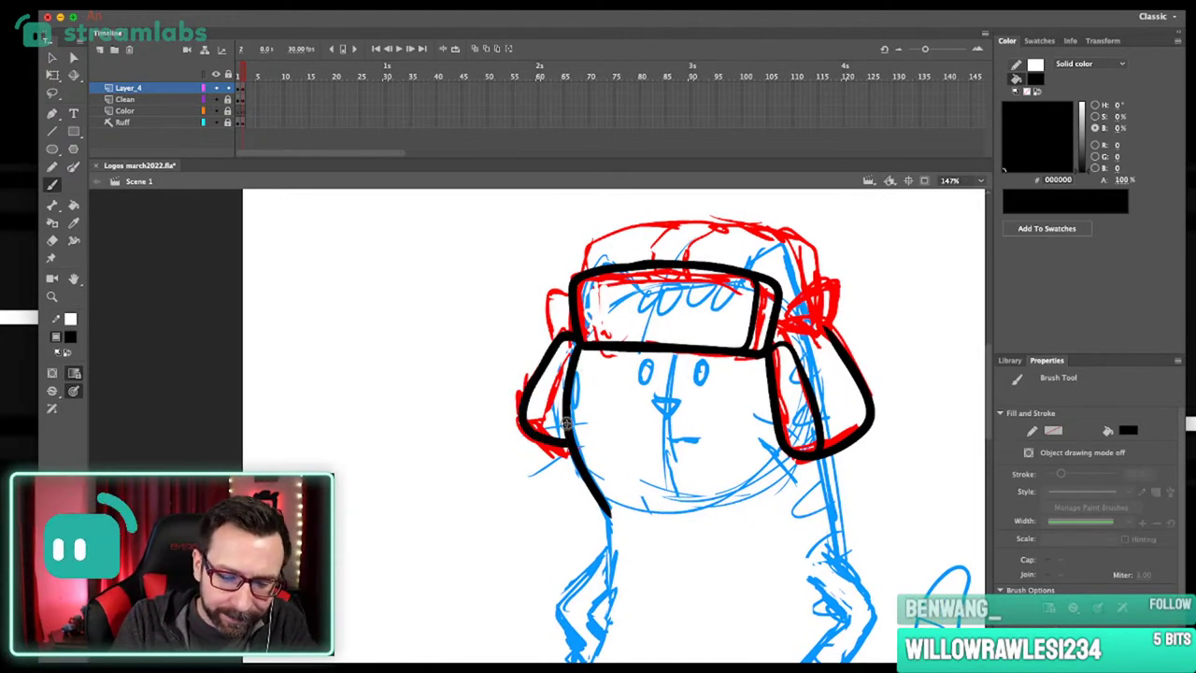
key("super+z")
scroll(734, 449, "down", 2)
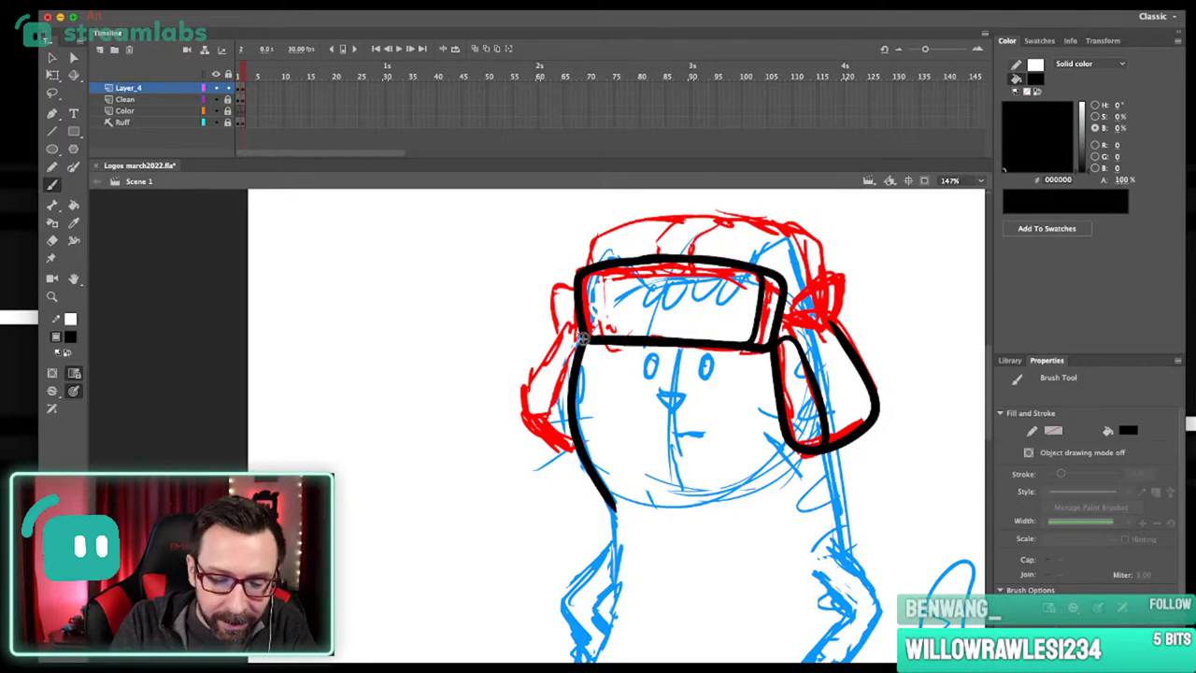
mouse_move(567, 333)
left_mouse_down()
mouse_move(529, 404)
mouse_move(559, 437)
mouse_move(575, 428)
mouse_move(559, 410)
left_mouse_up()
scroll(682, 388, "up", 5)
scroll(682, 387, "right", 2)
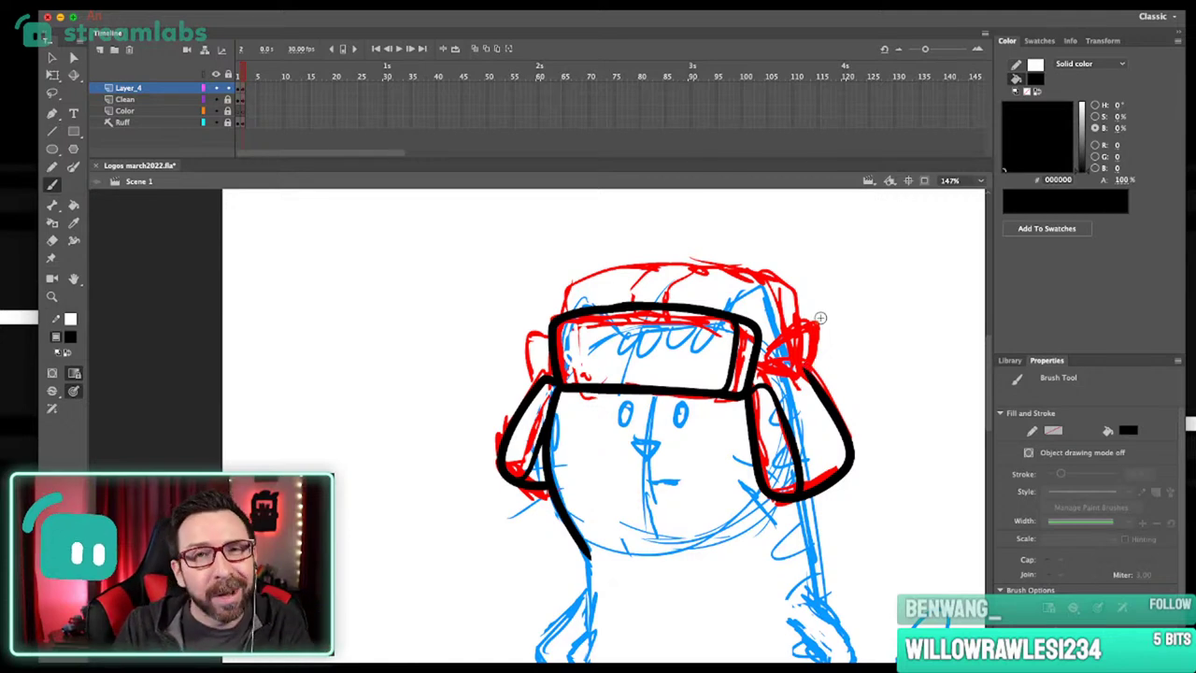
Ink the knot above the right ear flap and delete the stray bit of stroke beside it.
left_click_drag(767, 357, 813, 324)
left_click_drag(814, 368, 810, 377)
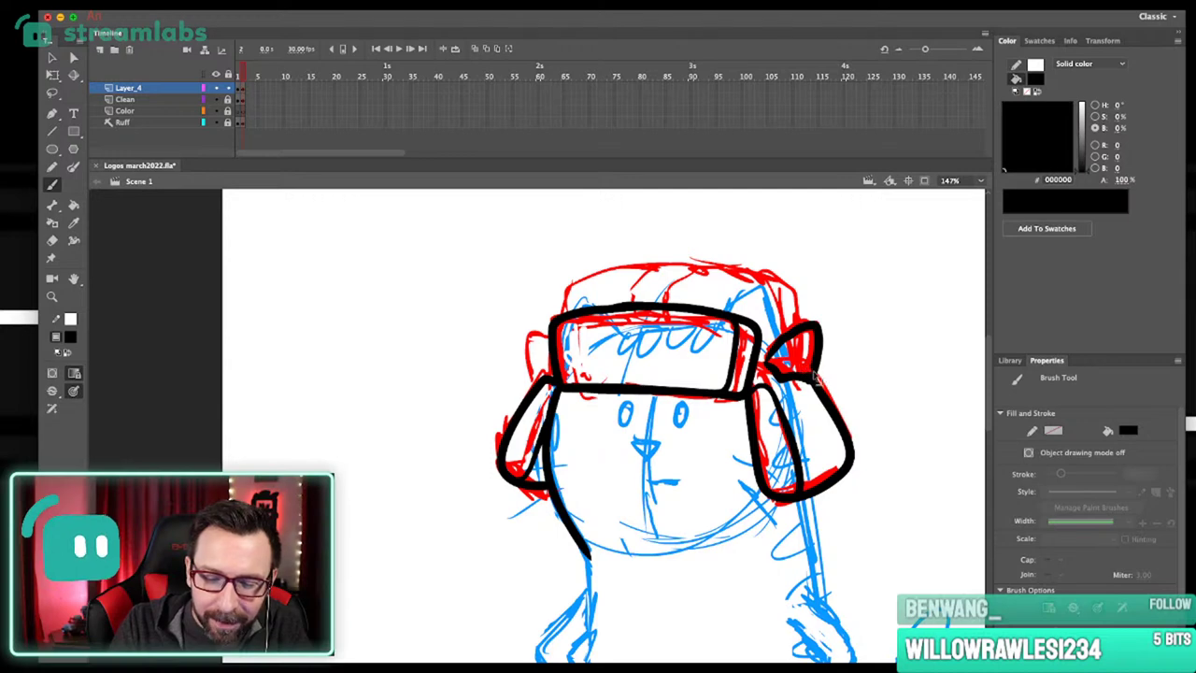
key("z")
left_click_drag(748, 341, 822, 428)
key("v")
left_click_drag(667, 333, 654, 344)
left_click(634, 275)
key("Delete")
key("super+1")
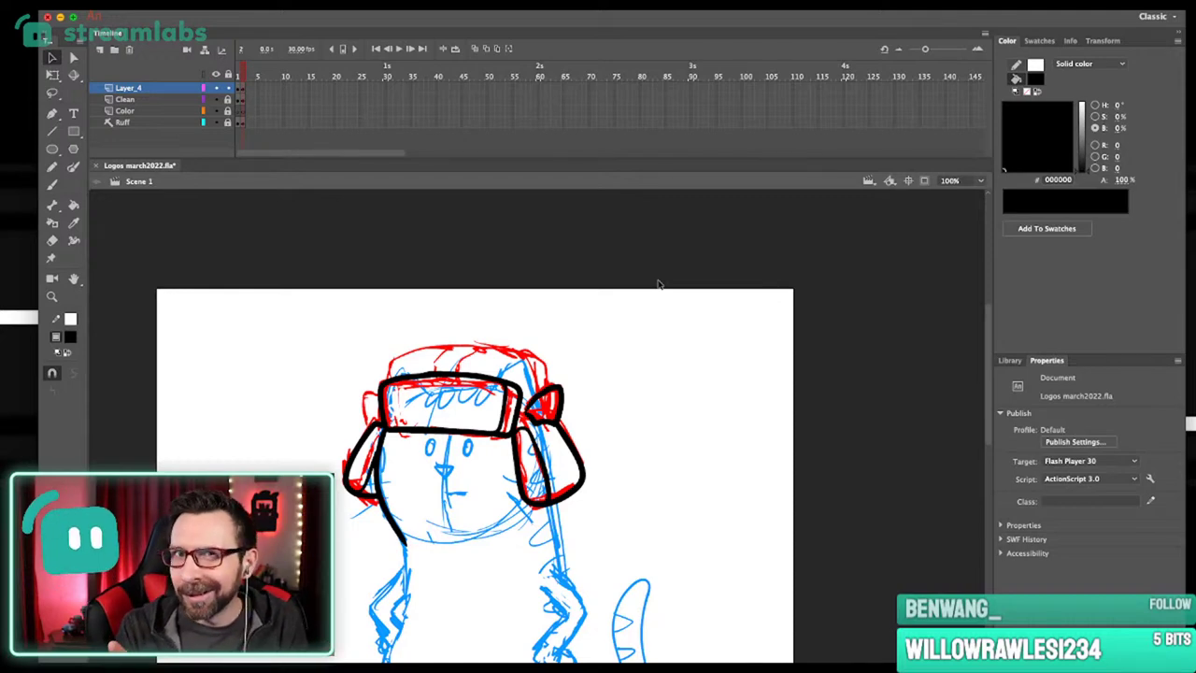
Ink the knot above the left ear flap, joining it to the front flap outline.
scroll(397, 383, "up", 4)
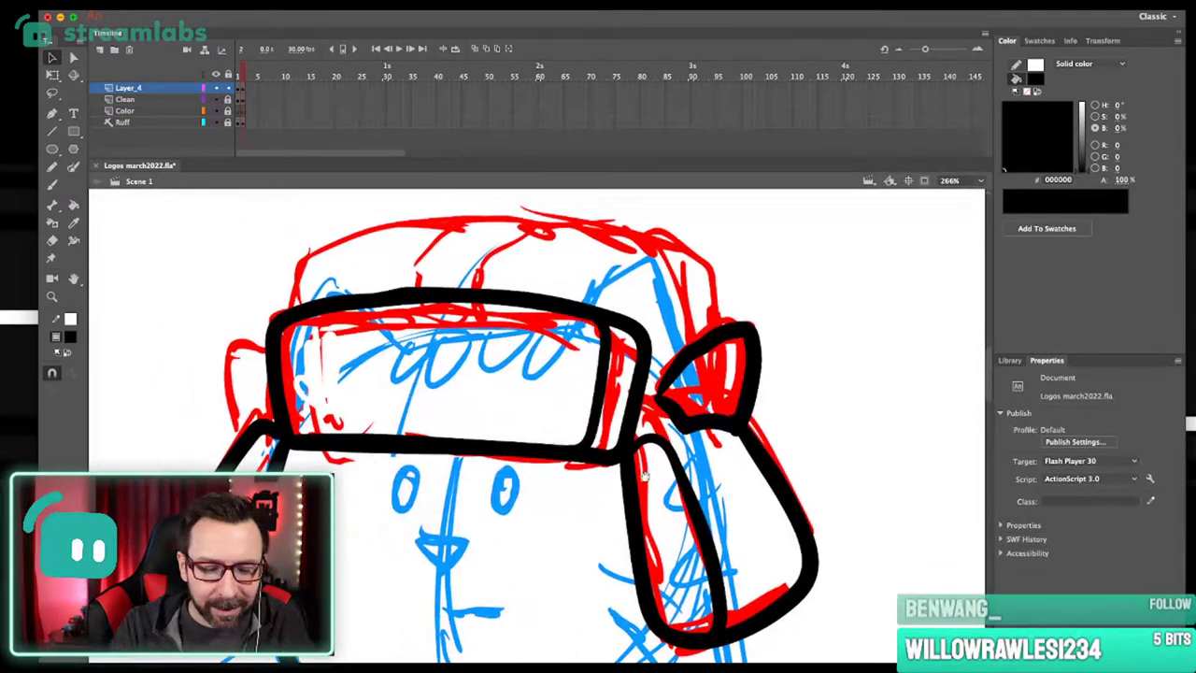
key("b")
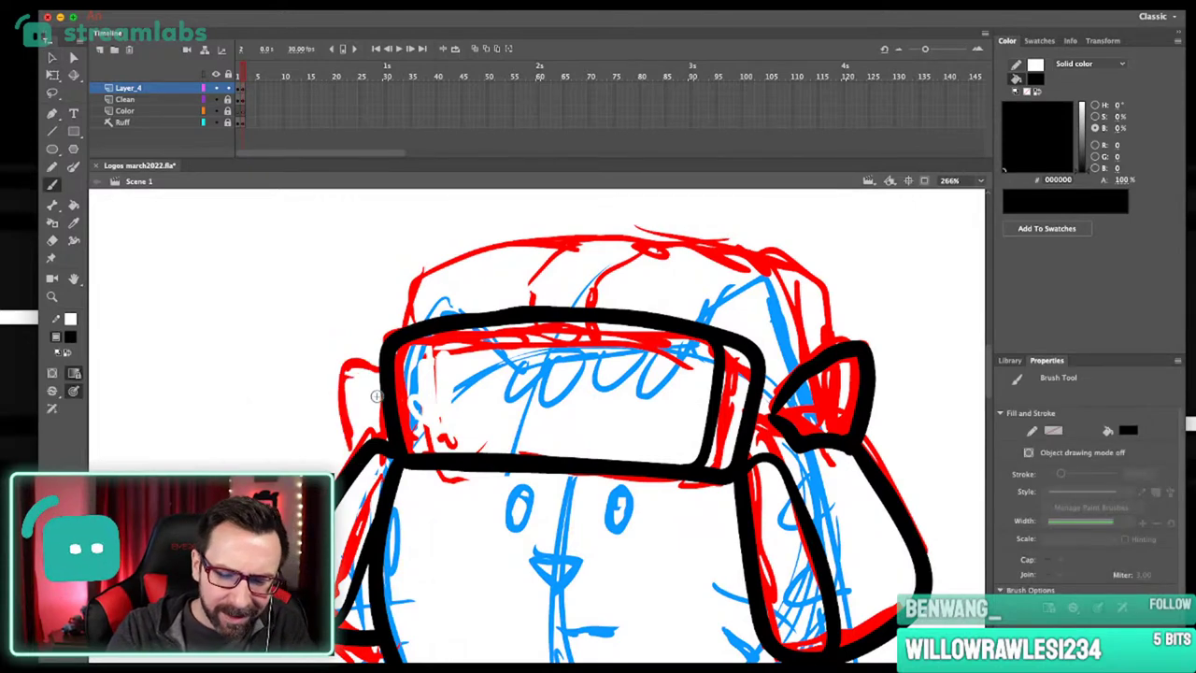
mouse_move(372, 443)
left_mouse_down()
mouse_move(347, 453)
mouse_move(322, 378)
mouse_move(378, 360)
mouse_move(382, 345)
left_mouse_up()
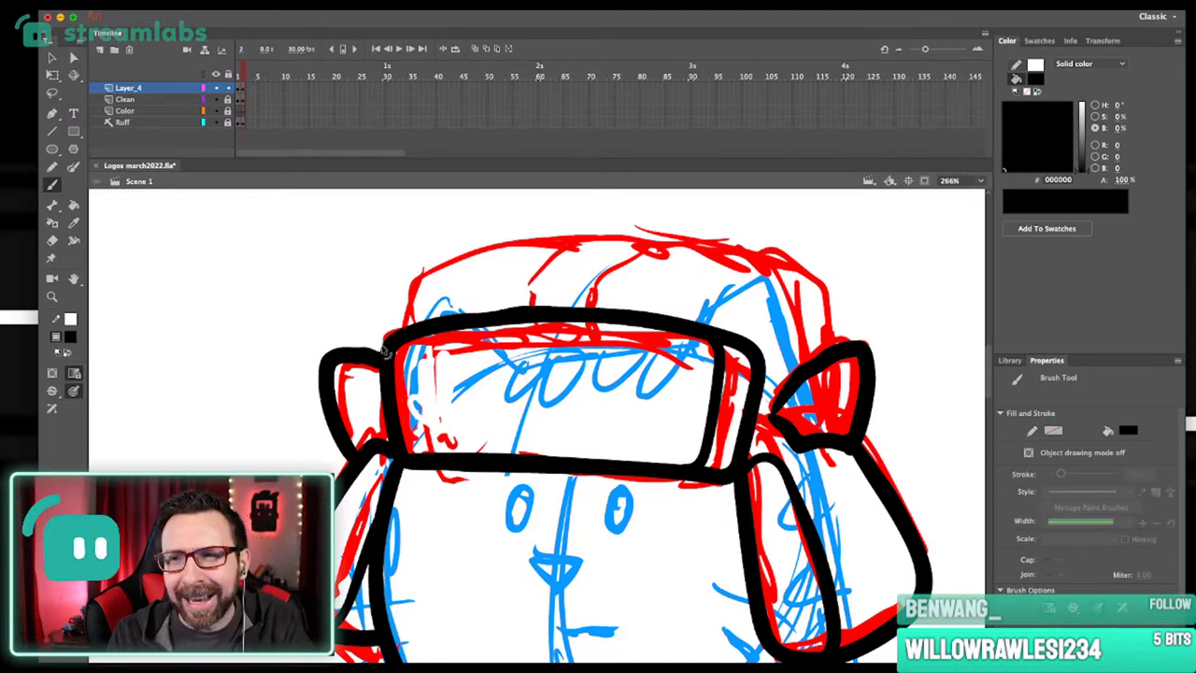
key("super+2")
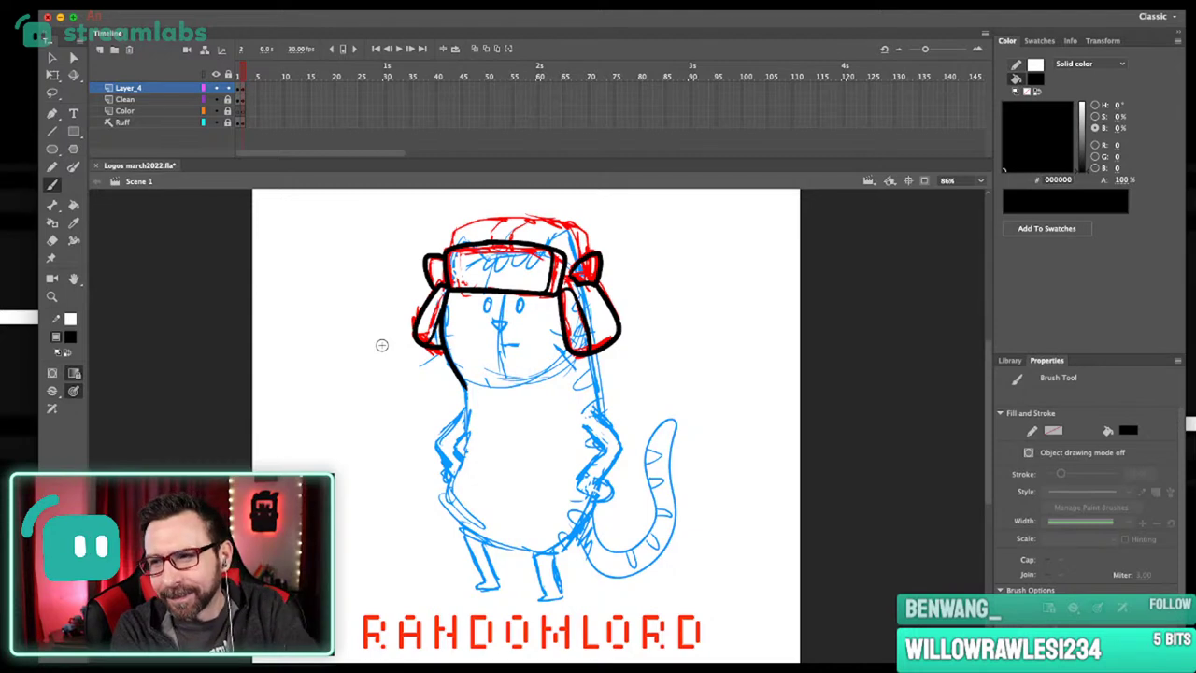
Ink the hat's crown from the front flap's left corner to the right knot, undoing the first attempt.
left_click_drag(612, 458, 667, 471)
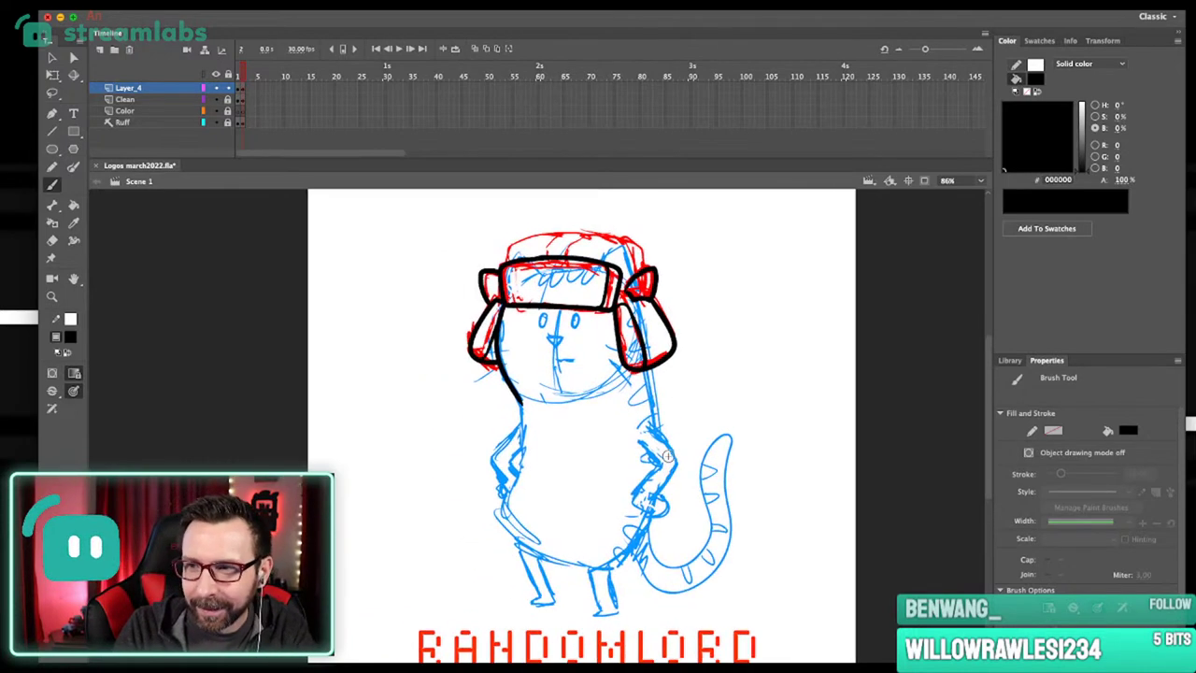
scroll(627, 448, "up", 5)
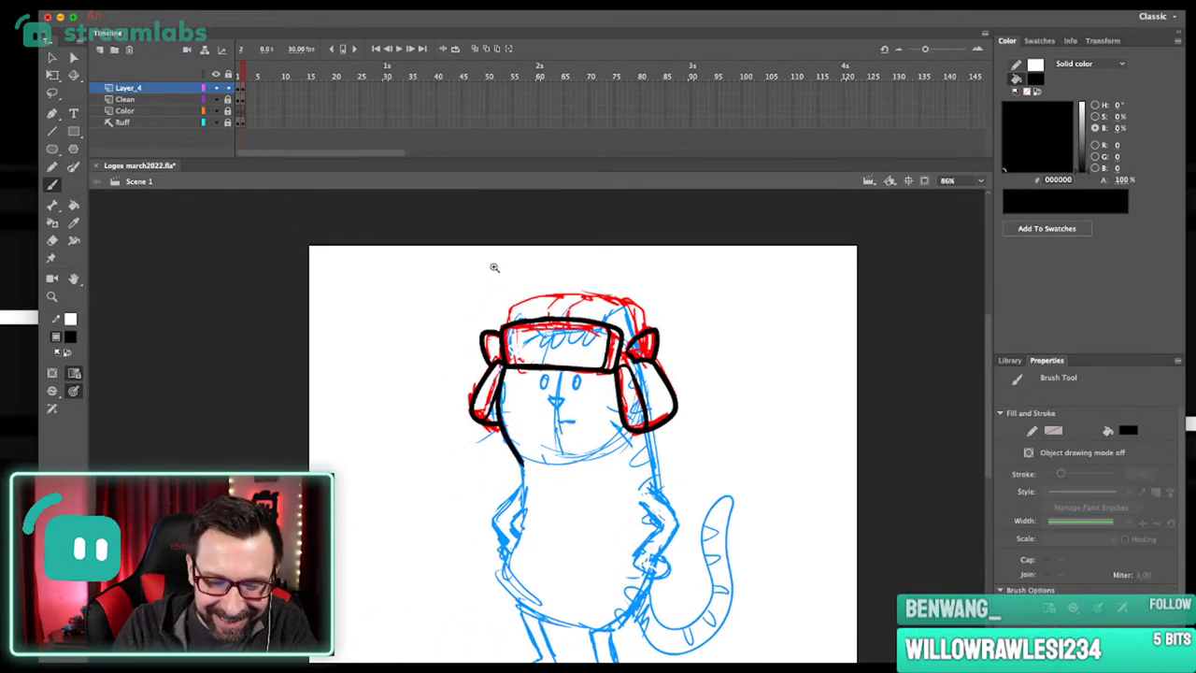
mouse_move(455, 349)
left_mouse_down()
mouse_move(454, 315)
mouse_move(485, 298)
mouse_move(575, 284)
left_mouse_up()
key("super+z")
mouse_move(460, 344)
left_mouse_down()
mouse_move(455, 316)
mouse_move(533, 286)
mouse_move(612, 277)
mouse_move(694, 291)
mouse_move(748, 366)
left_mouse_up()
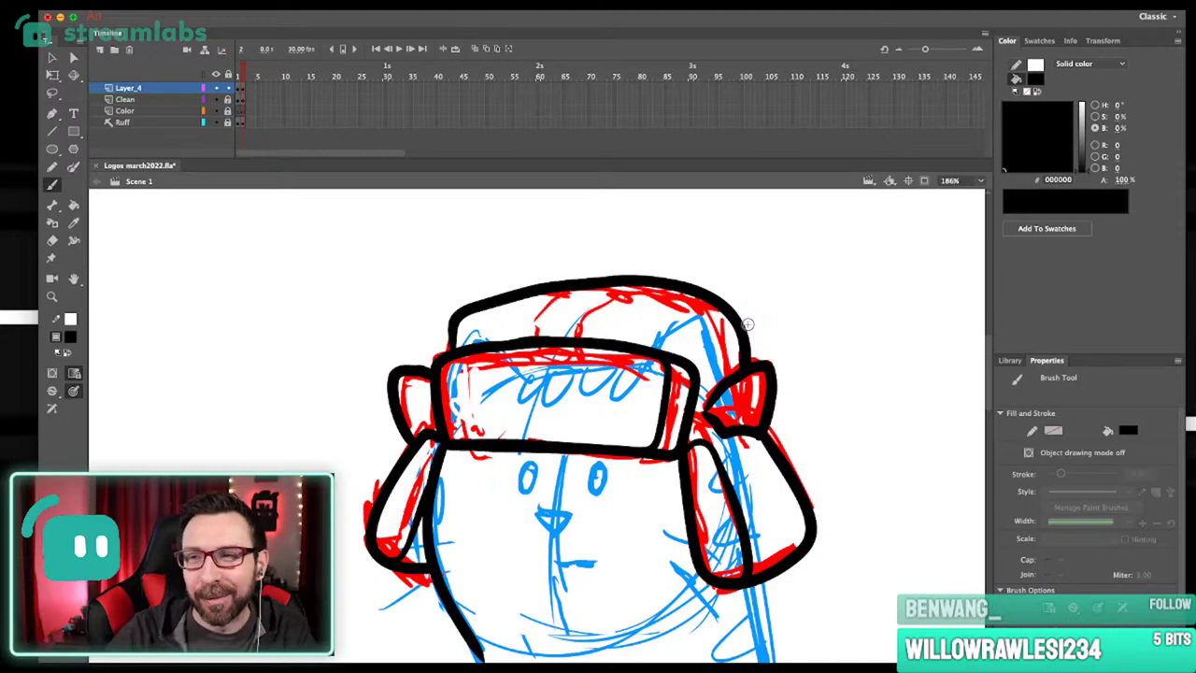
Smooth the top outline of the hat's crown and bend its right-hand curve into a cleaner arc.
left_click_drag(618, 453, 621, 432)
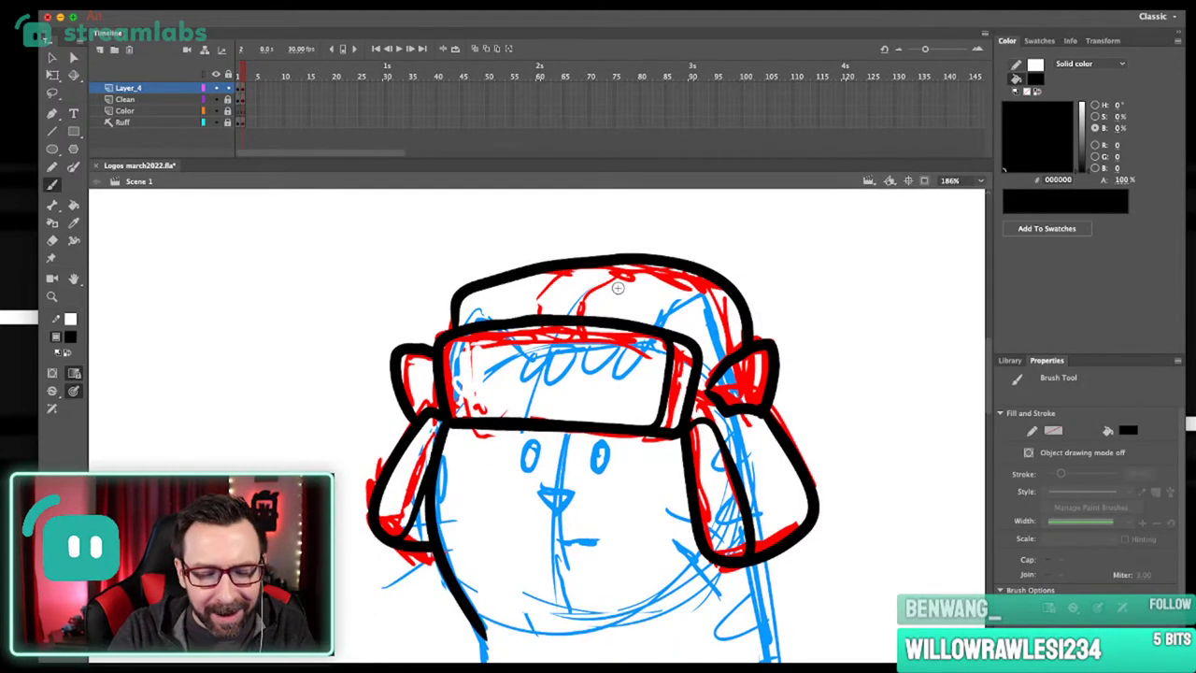
left_click_drag(596, 370, 475, 304)
left_click(53, 58)
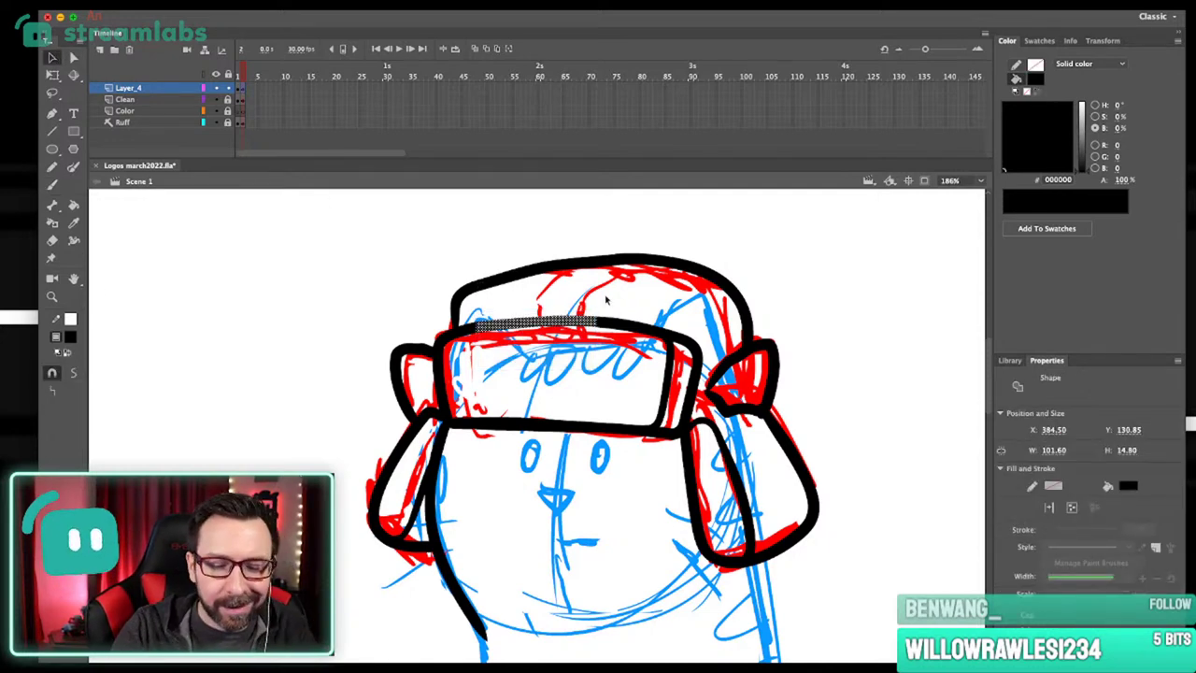
left_click(651, 283)
scroll(720, 287, "up", 2)
mouse_move(499, 248)
left_mouse_down()
mouse_move(657, 286)
mouse_move(660, 316)
left_mouse_up()
left_click_drag(646, 235, 759, 329)
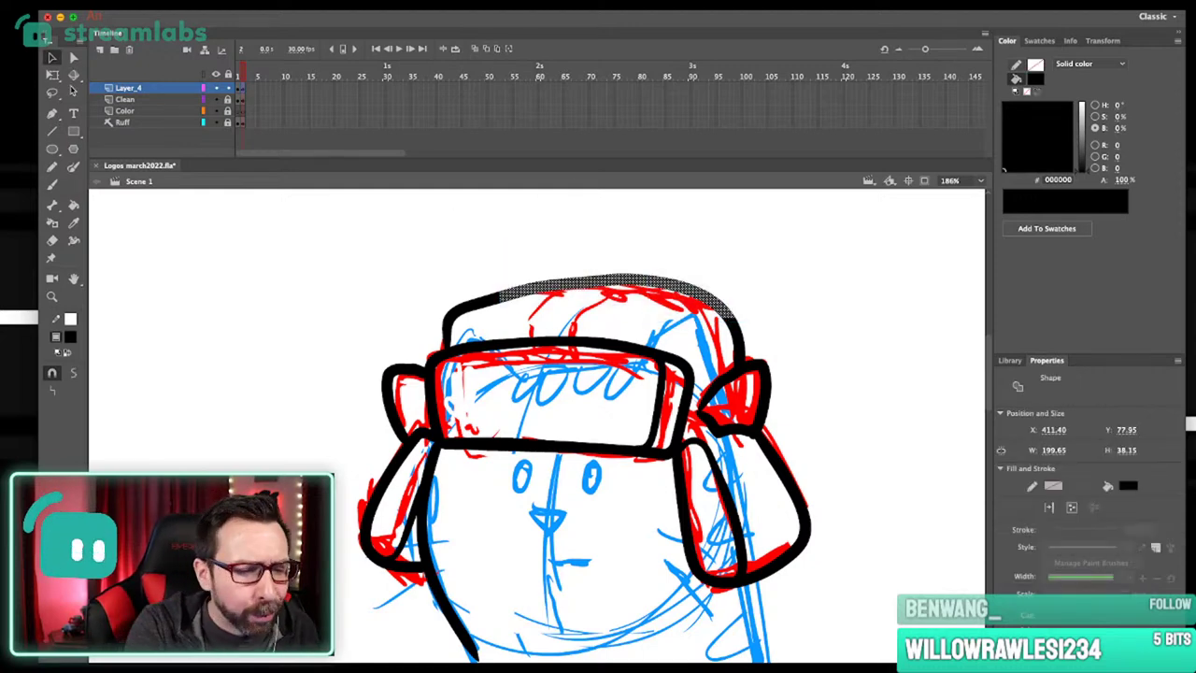
left_click(71, 373)
left_click(692, 253)
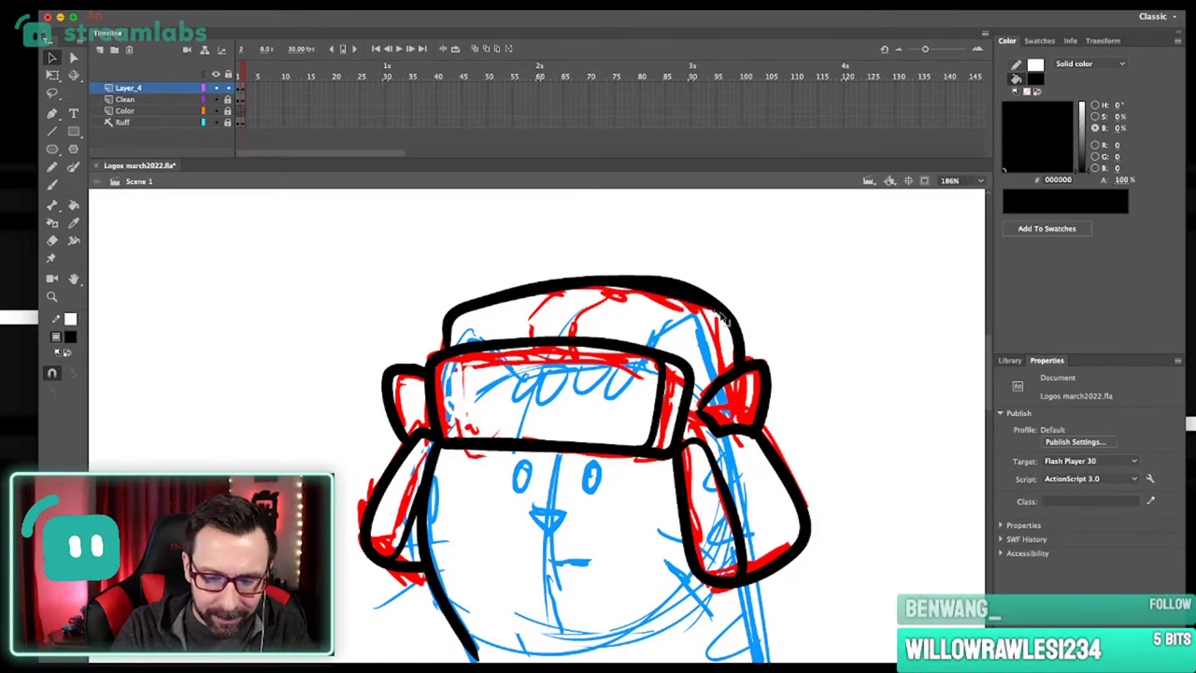
mouse_move(679, 284)
left_mouse_down()
mouse_move(715, 300)
mouse_move(707, 284)
mouse_move(740, 322)
left_mouse_up()
scroll(735, 267, "up", 1)
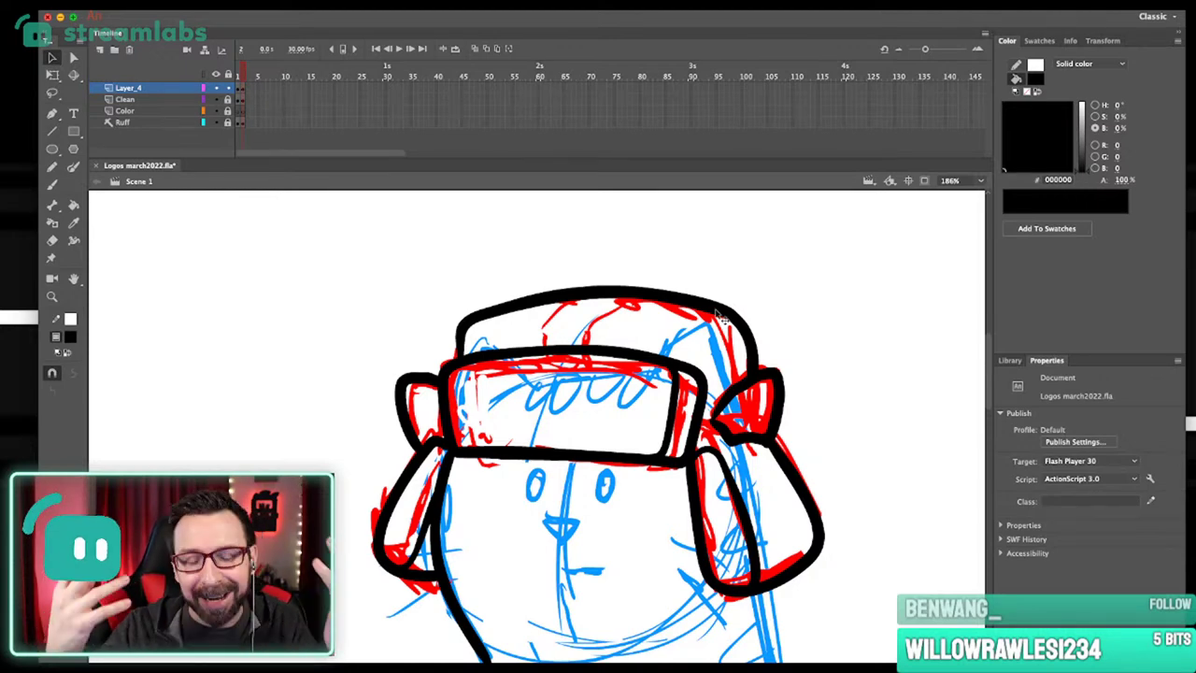
Ink a curved crease on the crown's right side, from the front flap up to the top outline.
key("b")
mouse_move(689, 365)
left_mouse_down()
mouse_move(696, 340)
mouse_move(740, 318)
left_mouse_up()
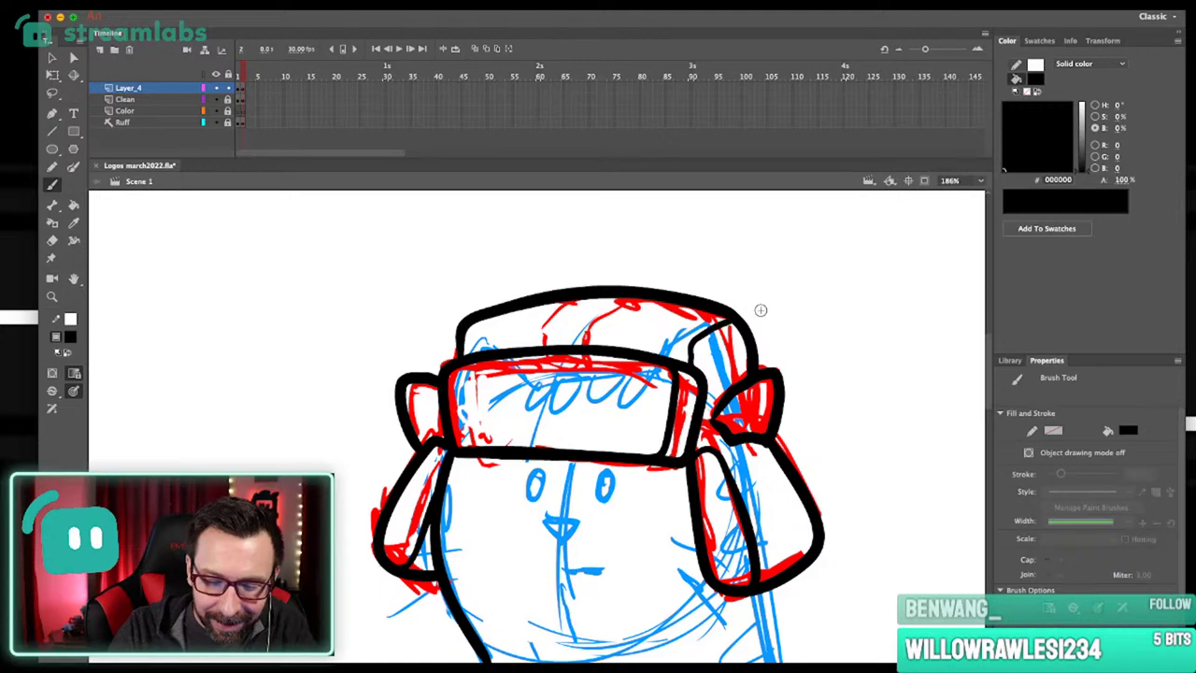
left_click_drag(705, 382, 745, 384)
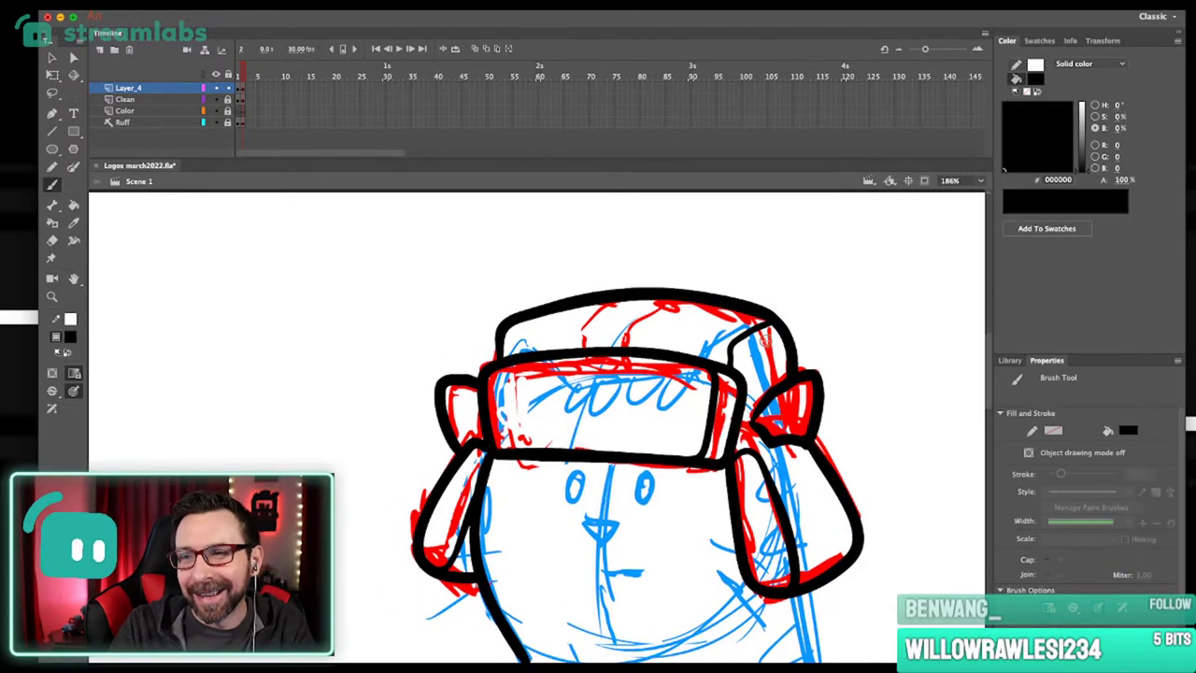
scroll(766, 341, "left", 1)
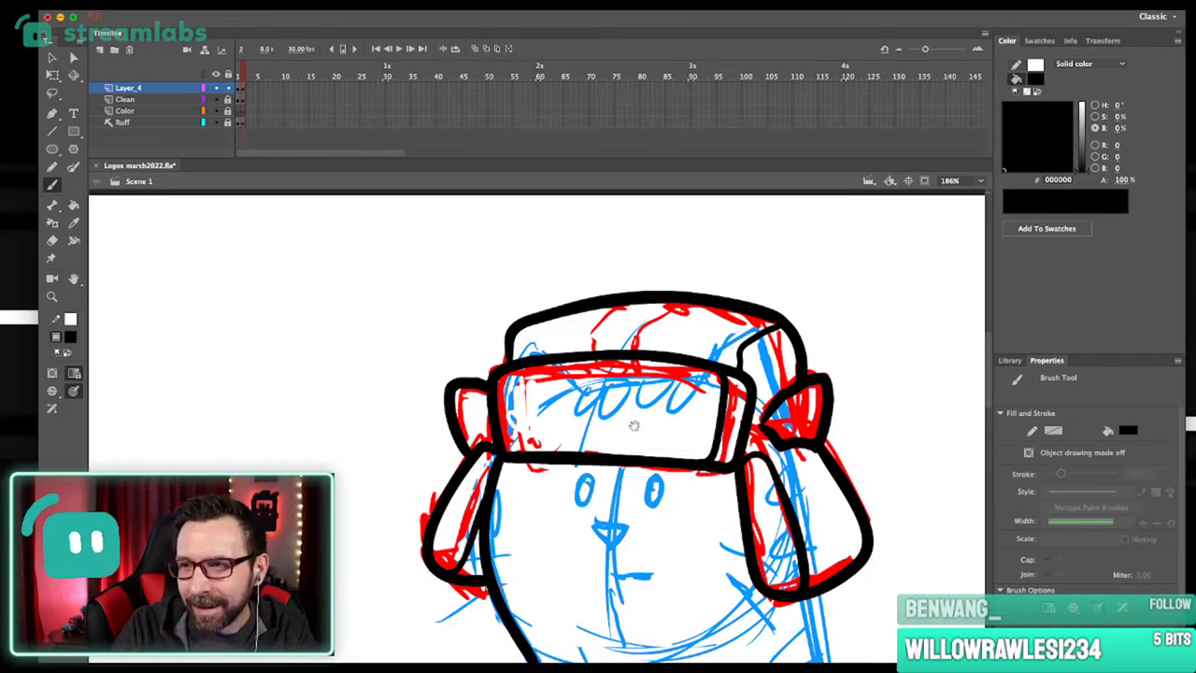
Examine the inked hat outlines up close and against the full cat sketch.
scroll(539, 331, "up", 5)
key("v")
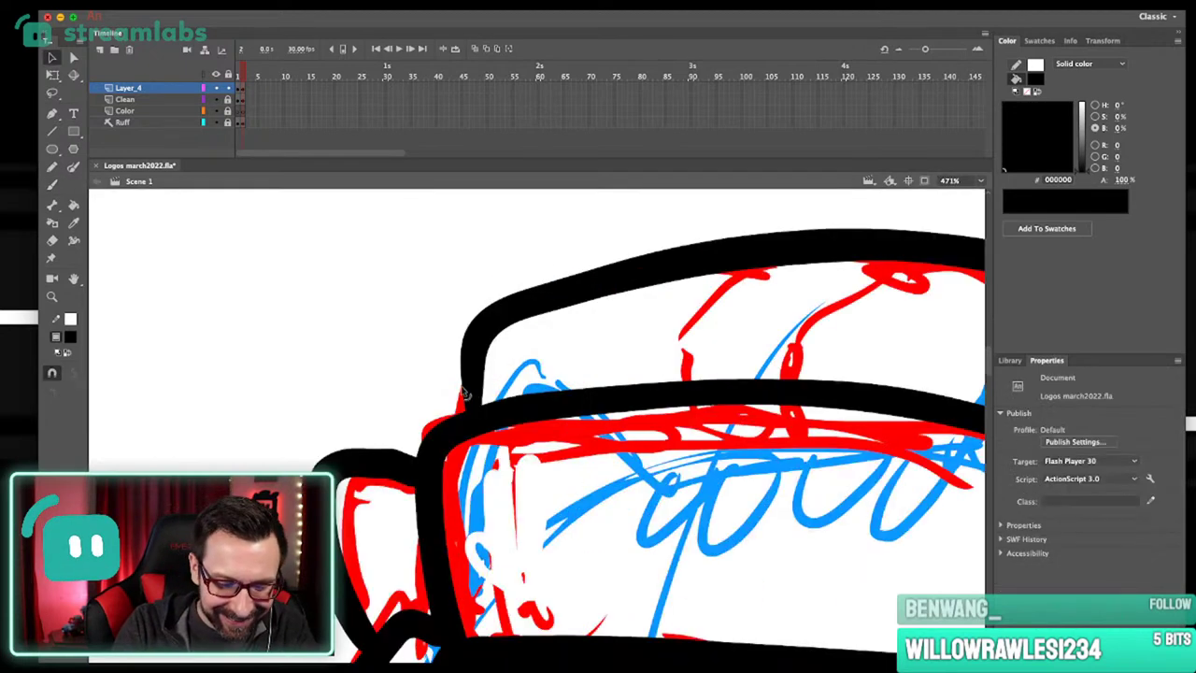
scroll(495, 346, "down", 5)
scroll(510, 326, "left", 2)
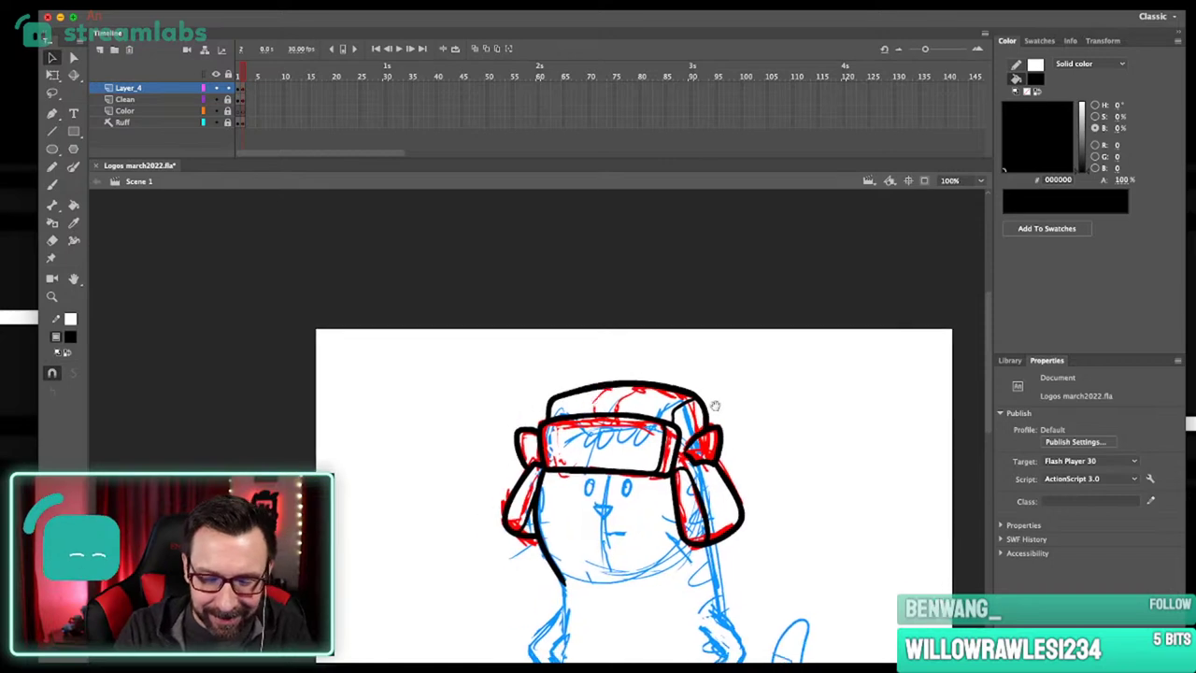
scroll(609, 432, "up", 4)
scroll(611, 434, "left", 2)
key("b")
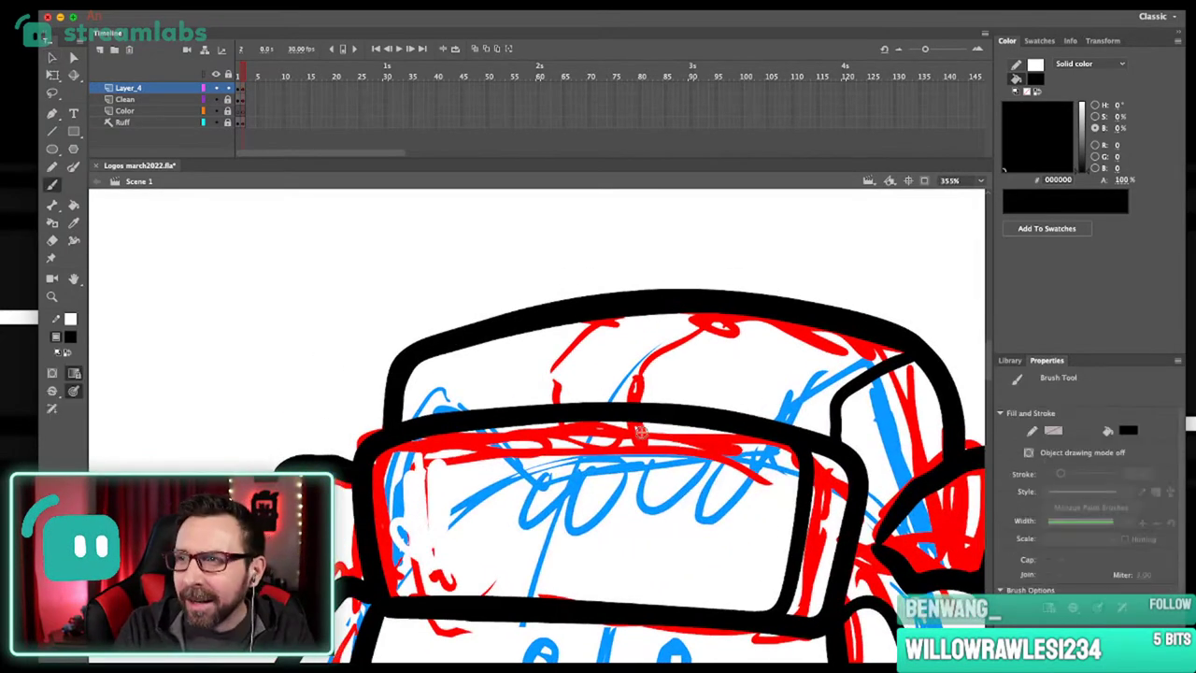
scroll(655, 420, "left", 2)
scroll(669, 416, "down", 5)
scroll(669, 416, "up", 1)
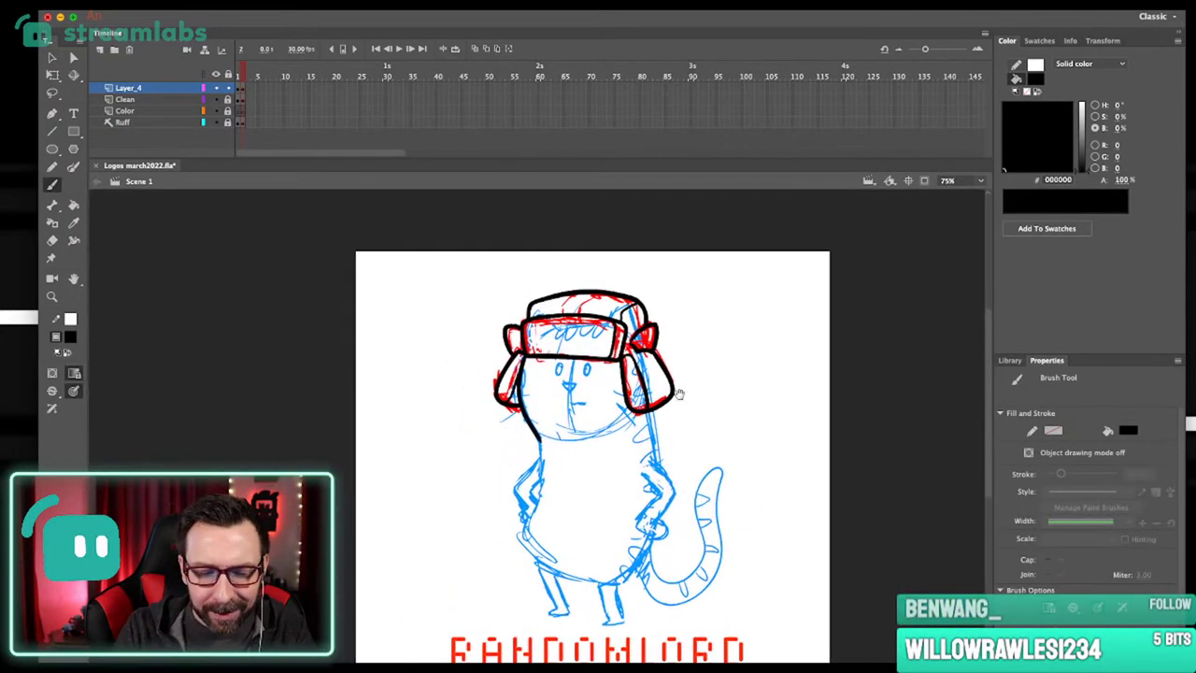
scroll(679, 436, "up", 3)
Lasso the lower outline of the knot above the right ear flap and smooth it.
left_click_drag(680, 436, 689, 445)
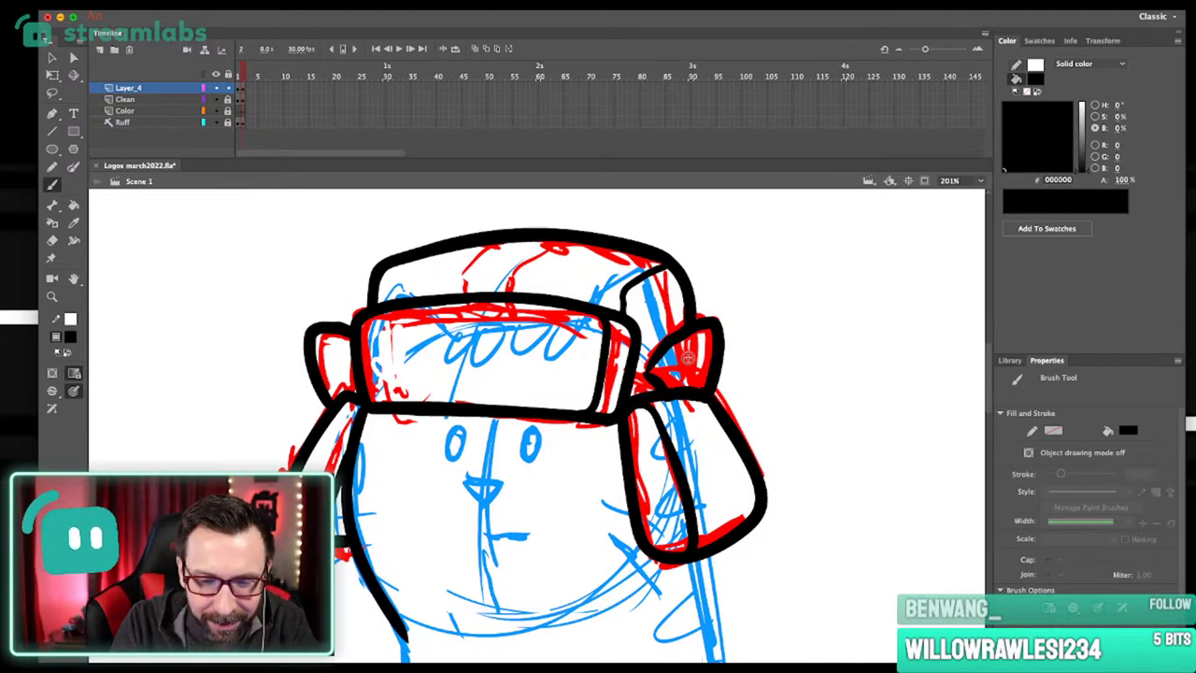
key("l")
mouse_move(689, 422)
left_mouse_down()
mouse_move(701, 378)
mouse_move(650, 364)
mouse_move(683, 407)
left_mouse_up()
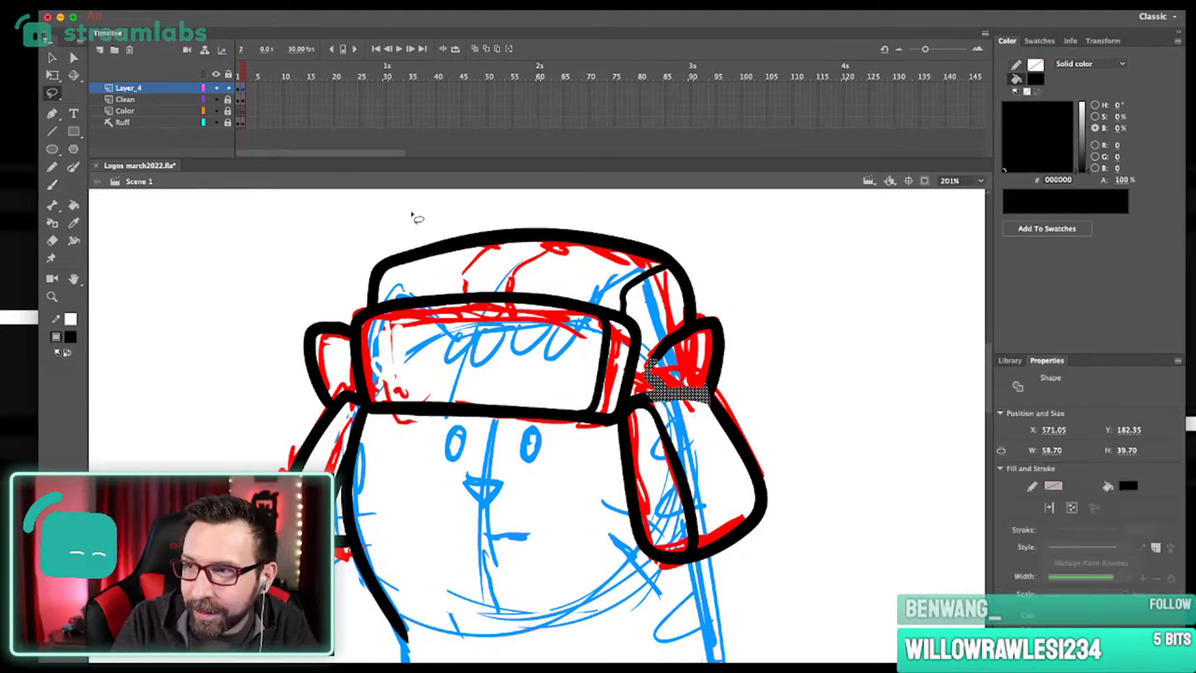
left_click(54, 58)
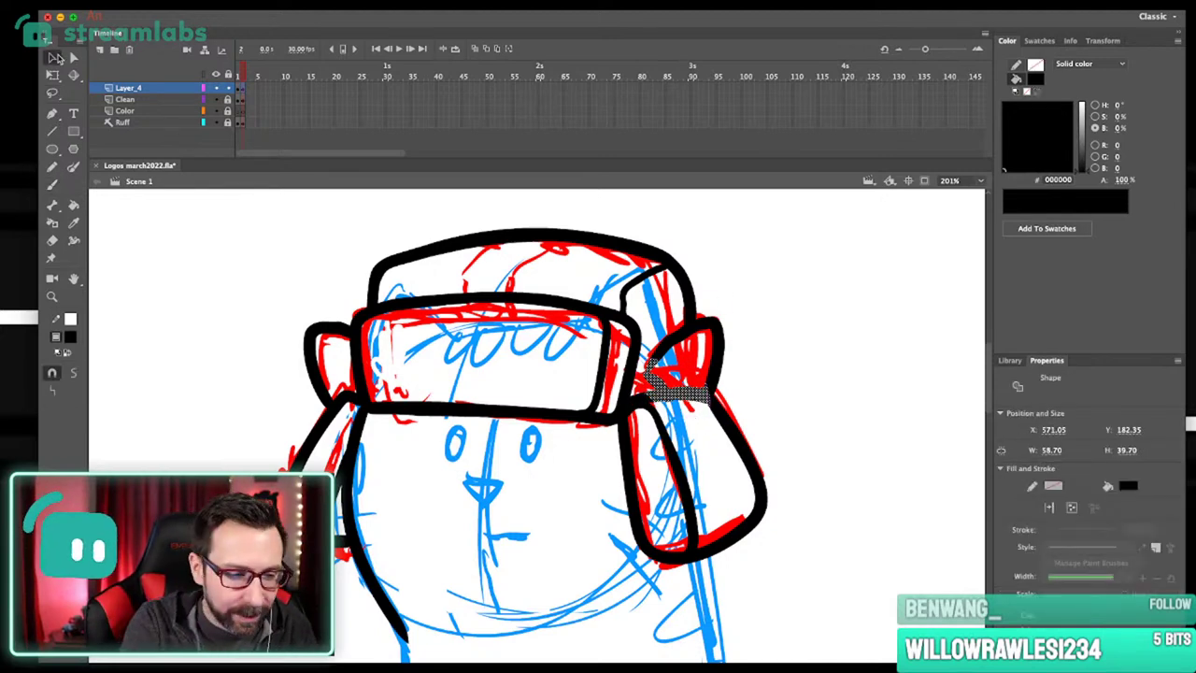
left_click(768, 361)
left_click_drag(670, 364, 759, 329)
key("super+1")
Ink the right side of the cat's body from the ear flap down to the shoulder.
scroll(729, 293, "down", 3)
scroll(729, 293, "left", 2)
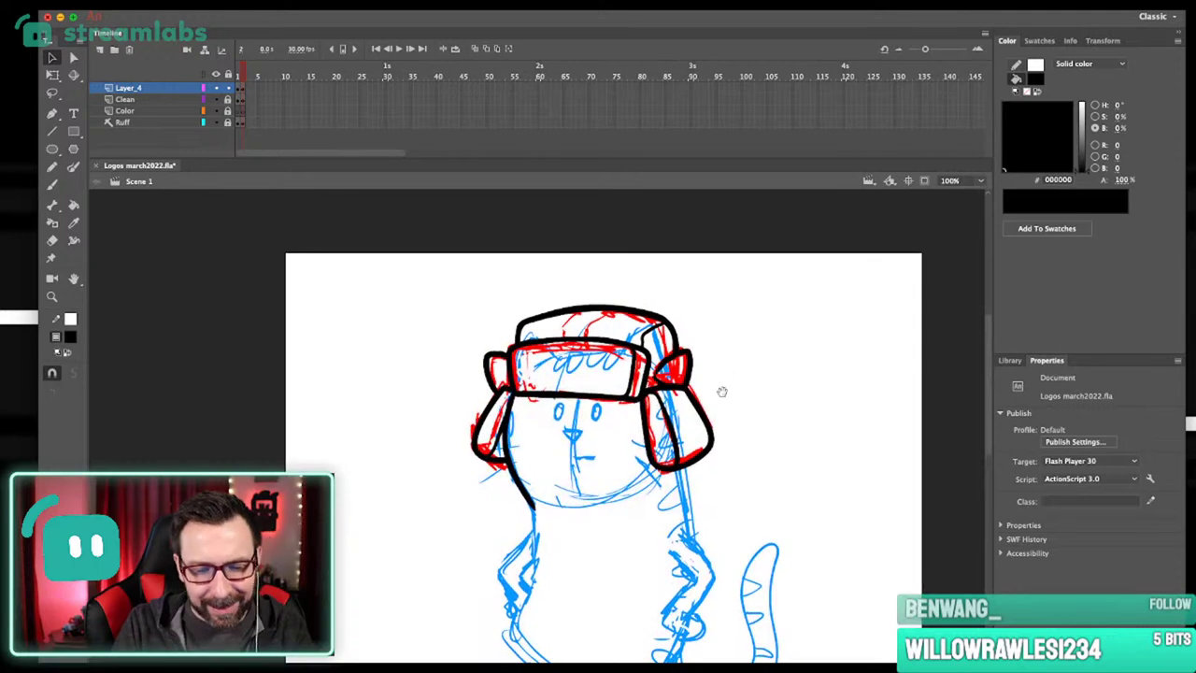
key("k")
key("b")
scroll(738, 393, "down", 2)
scroll(709, 355, "up", 3)
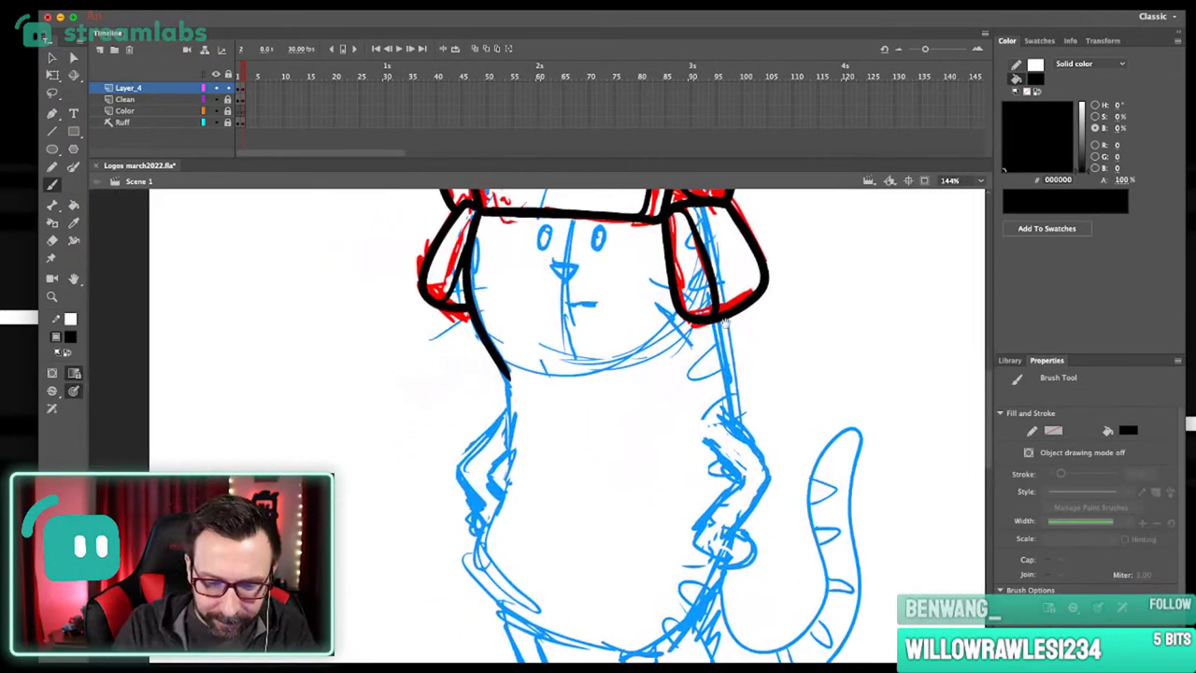
left_click_drag(726, 326, 740, 432)
scroll(748, 374, "down", 3)
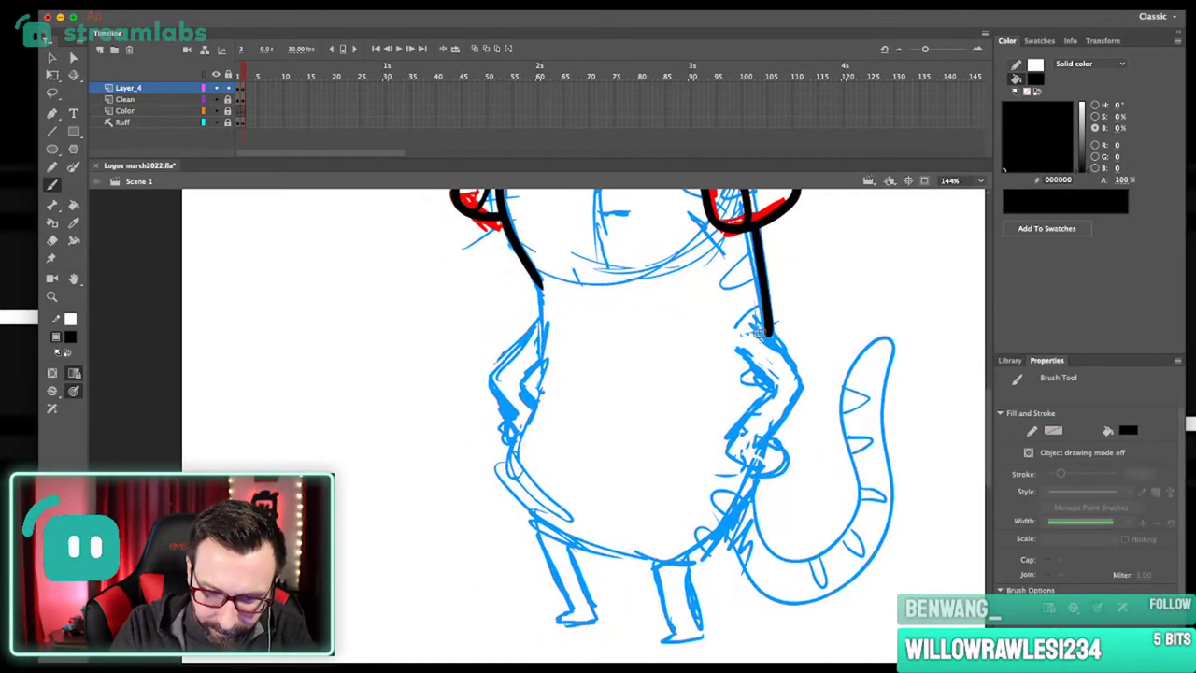
Ink the right arm's outer edge from the shoulder, redoing the first stroke, and its inner edge with the hand resting on the hip.
left_click_drag(769, 339, 800, 385)
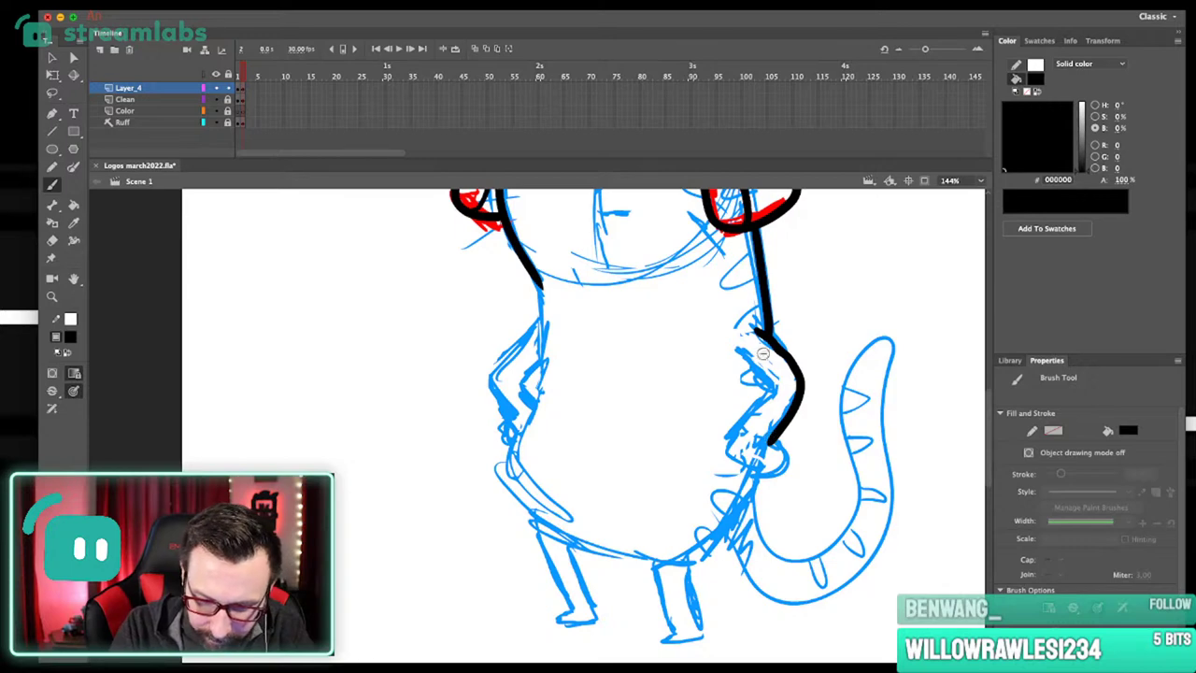
key("ctrl+z")
mouse_move(755, 327)
left_mouse_down()
mouse_move(796, 378)
mouse_move(763, 447)
left_mouse_up()
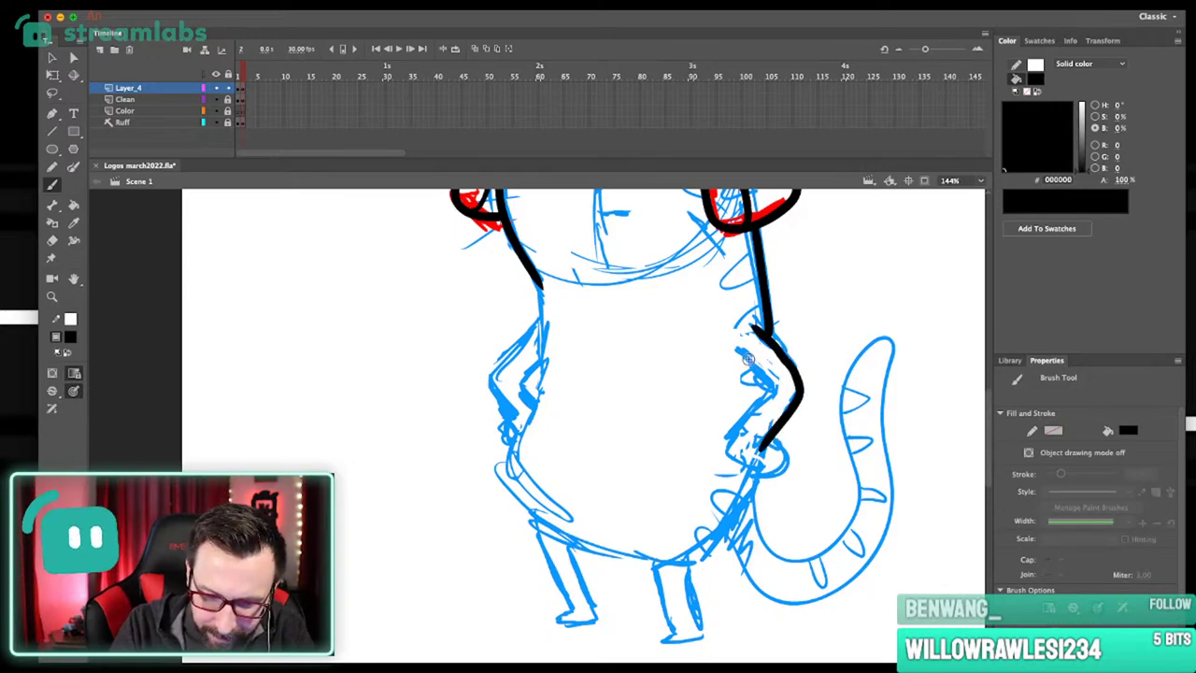
scroll(749, 368, "up", 2)
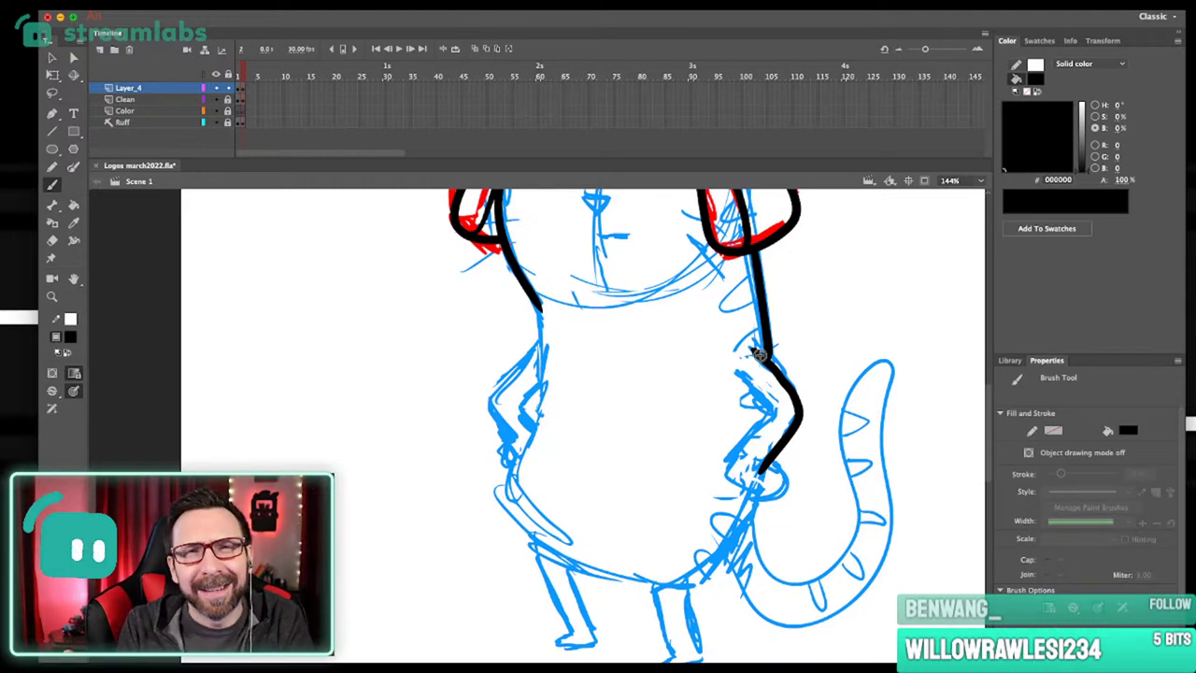
scroll(759, 353, "left", 2)
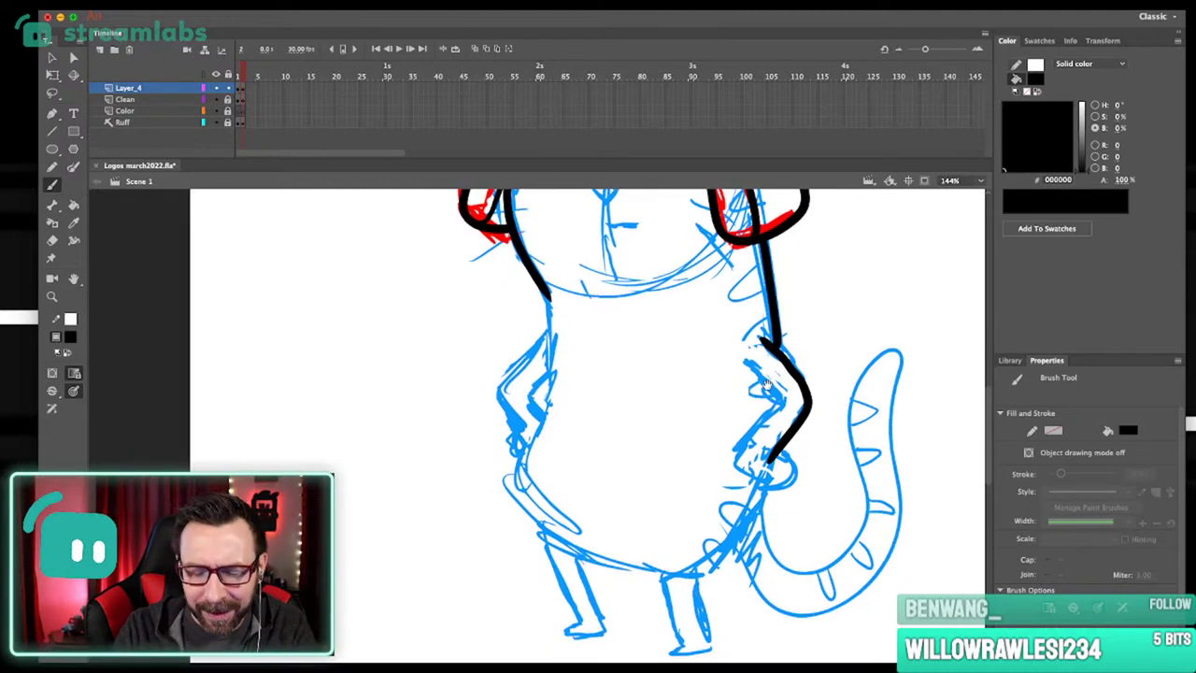
mouse_move(747, 364)
left_mouse_down()
mouse_move(772, 410)
mouse_move(740, 462)
mouse_move(775, 492)
mouse_move(788, 479)
mouse_move(783, 437)
left_mouse_up()
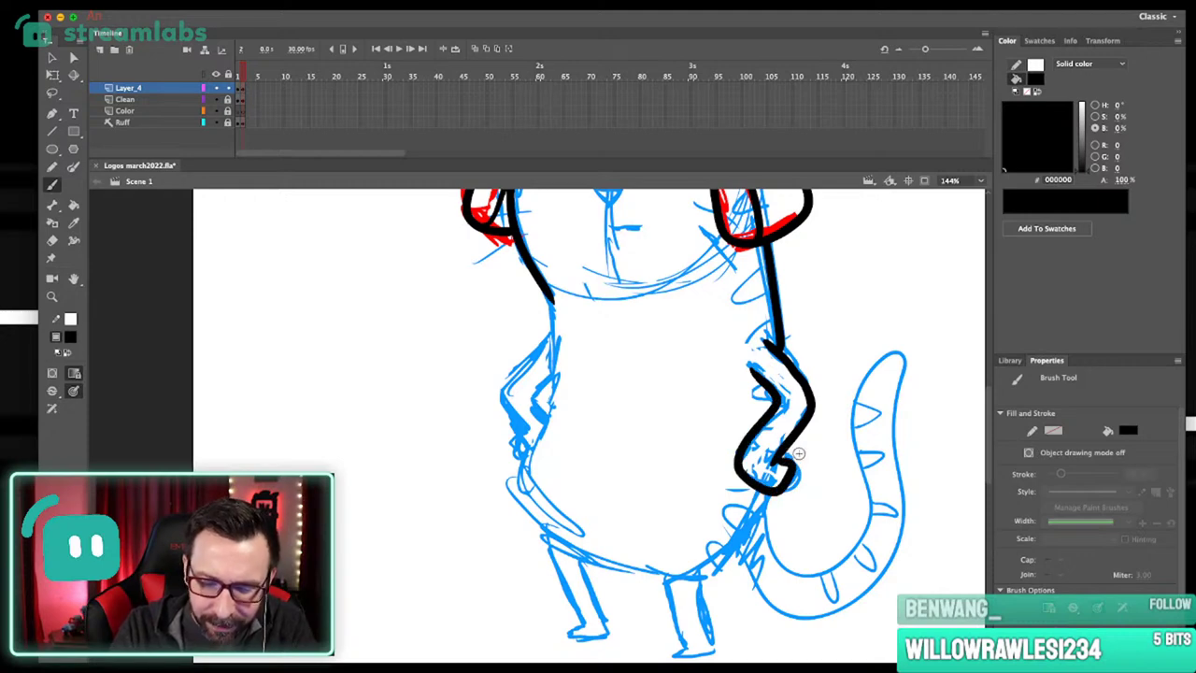
Lasso the outer line of the right upper arm and smooth it.
scroll(781, 430, "up", 2)
scroll(781, 430, "right", 1)
key("super+z")
left_click_drag(770, 369, 808, 385)
mouse_move(820, 344)
left_mouse_down()
mouse_move(783, 407)
mouse_move(772, 383)
left_mouse_up()
left_click_drag(815, 349, 771, 400)
left_click(51, 57)
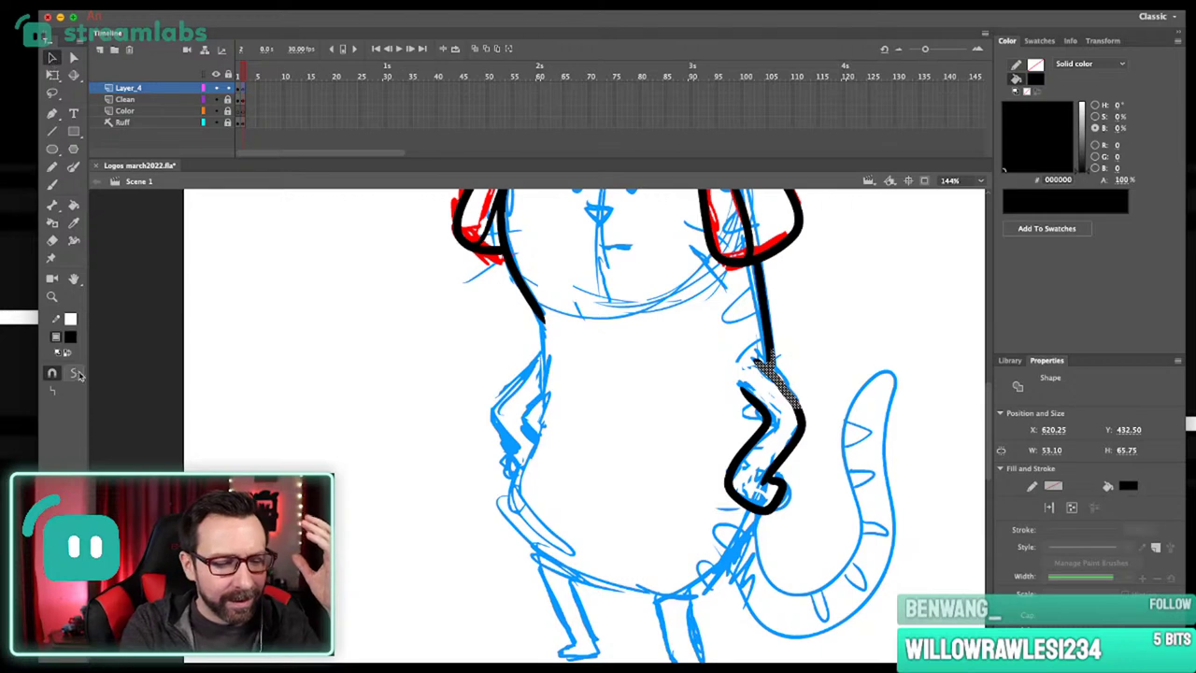
left_click(815, 355)
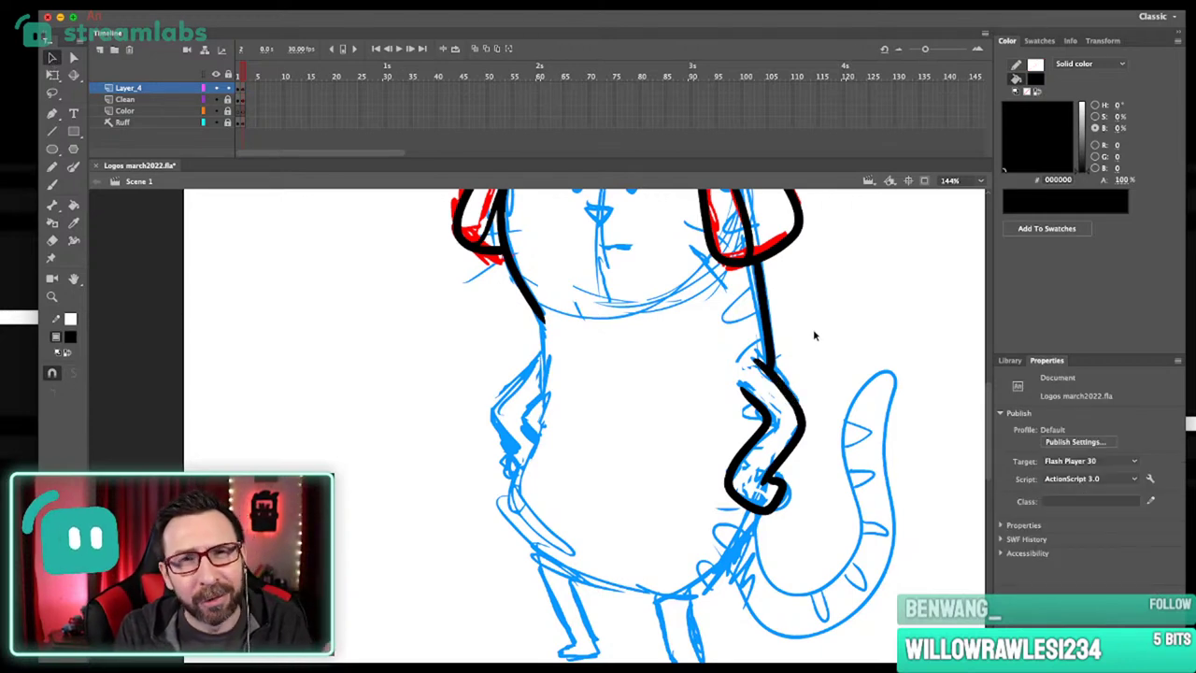
Ink the body's left side from the neck around the belly to the right leg, redoing the first stroke.
mouse_move(777, 400)
left_mouse_down()
mouse_move(784, 357)
mouse_move(785, 412)
left_mouse_up()
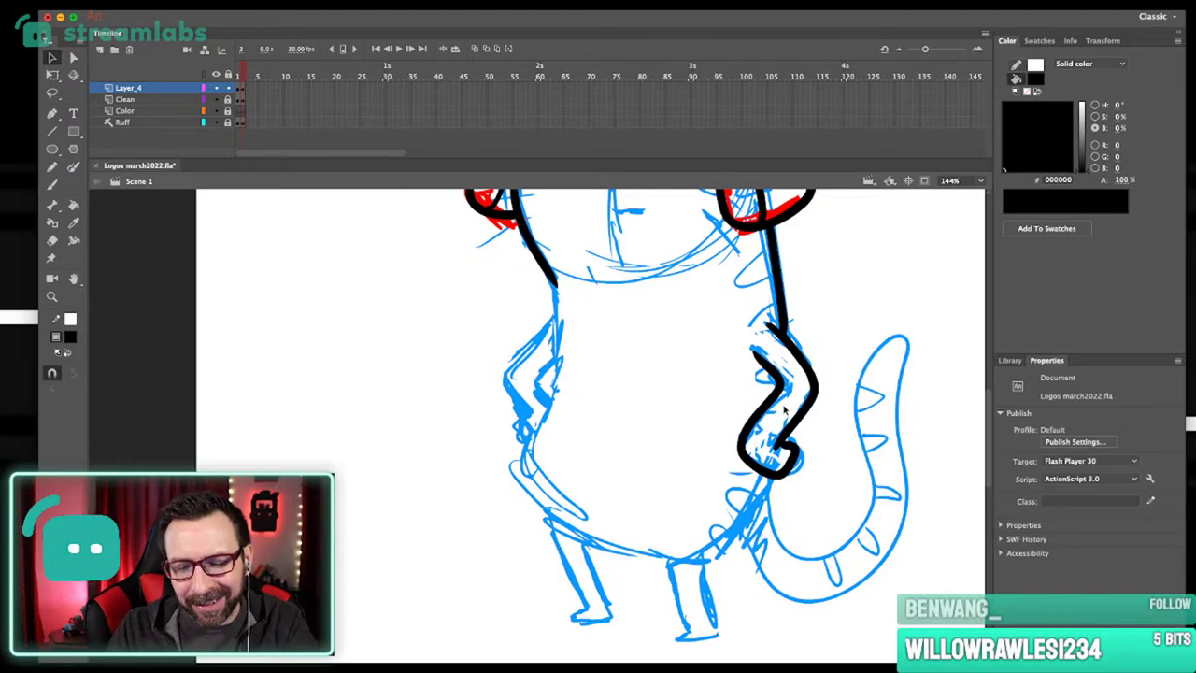
left_click_drag(788, 475, 803, 476)
mouse_move(714, 360)
left_mouse_down()
mouse_move(724, 403)
mouse_move(751, 382)
left_mouse_up()
key("b")
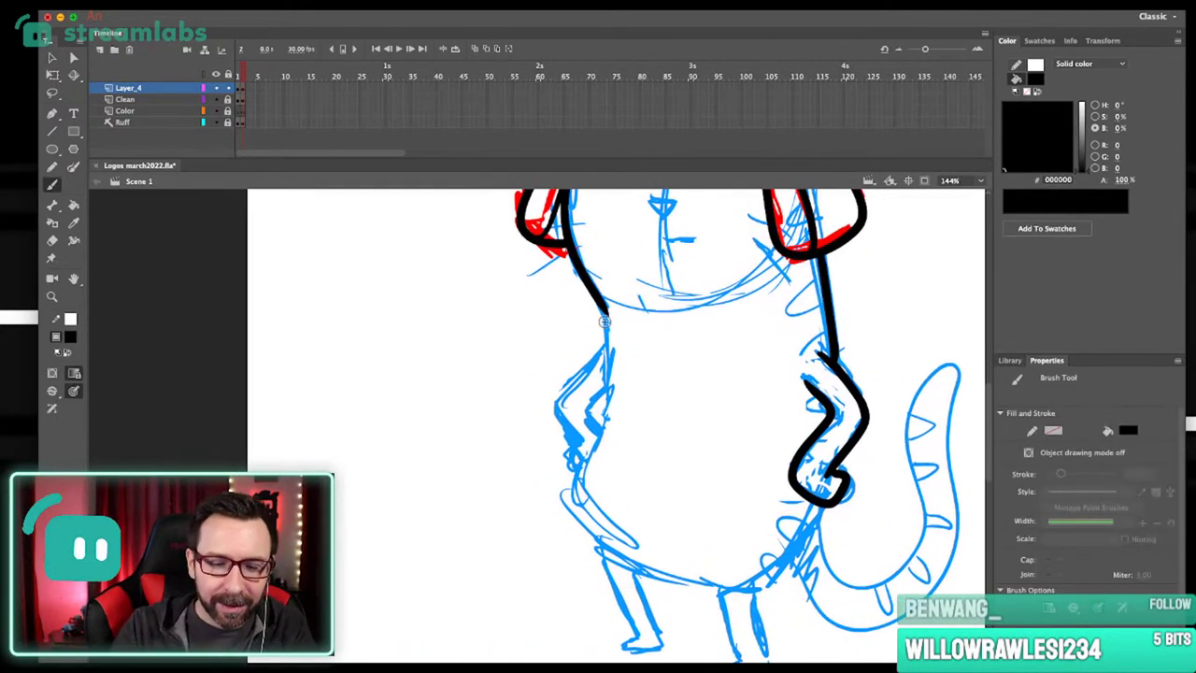
mouse_move(601, 304)
left_mouse_down()
mouse_move(605, 383)
mouse_move(575, 512)
mouse_move(588, 542)
mouse_move(725, 586)
left_mouse_up()
scroll(720, 449, "down", 2)
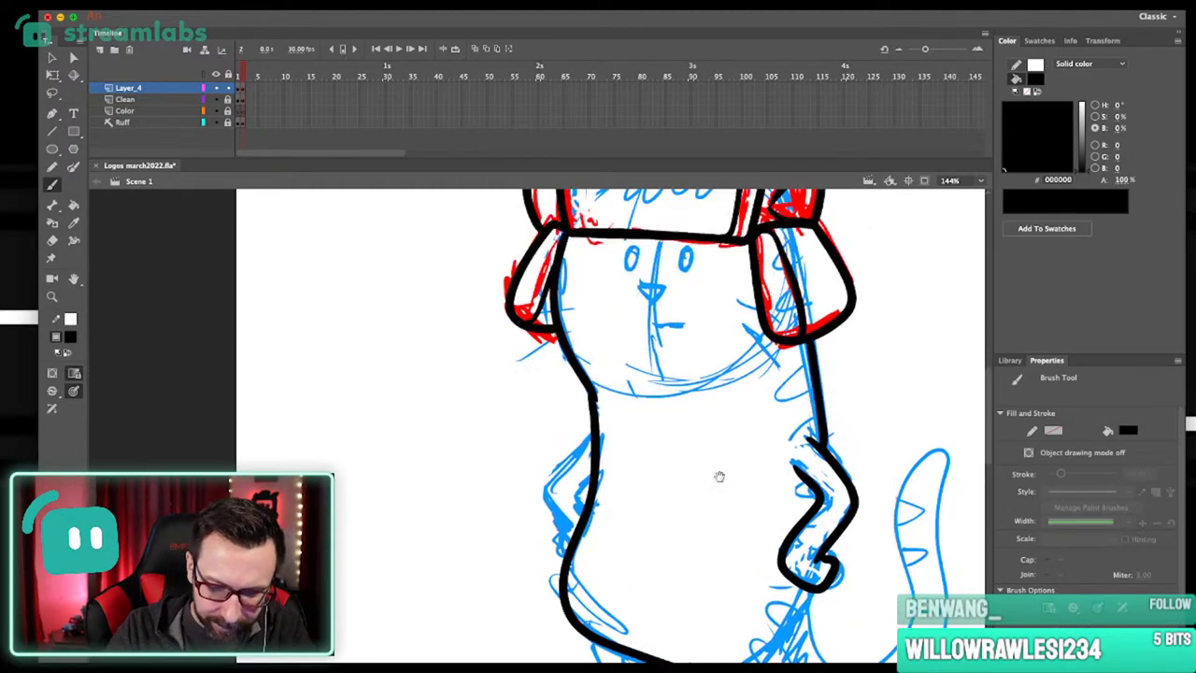
key("super+z")
mouse_move(606, 269)
left_mouse_down()
mouse_move(589, 500)
mouse_move(647, 542)
mouse_move(727, 555)
left_mouse_up()
mouse_move(717, 495)
left_mouse_down()
mouse_move(727, 454)
mouse_move(736, 485)
left_mouse_up()
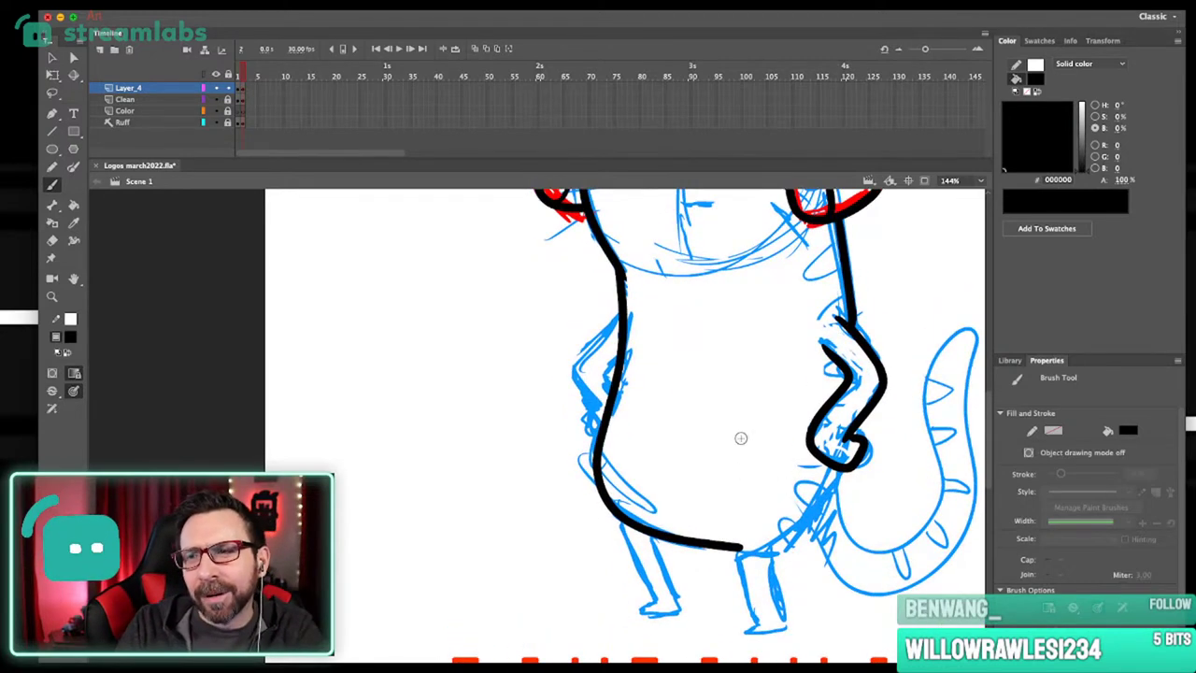
Ink the bent left arm from the shoulder to the small hand on the hip, undoing the first attempt.
scroll(759, 357, "up", 2)
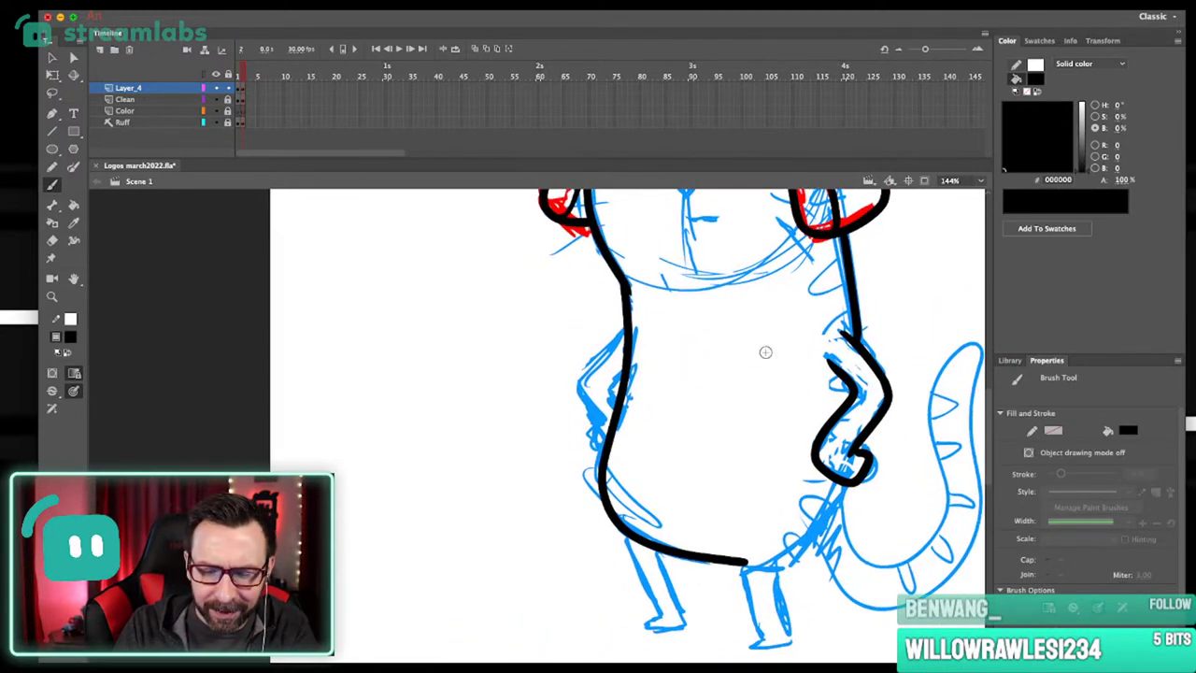
mouse_move(626, 322)
left_mouse_down()
mouse_move(582, 390)
mouse_move(598, 419)
left_mouse_up()
key("ctrl+z")
mouse_move(628, 328)
left_mouse_down()
mouse_move(581, 388)
mouse_move(598, 445)
left_mouse_up()
scroll(688, 472, "up", 5)
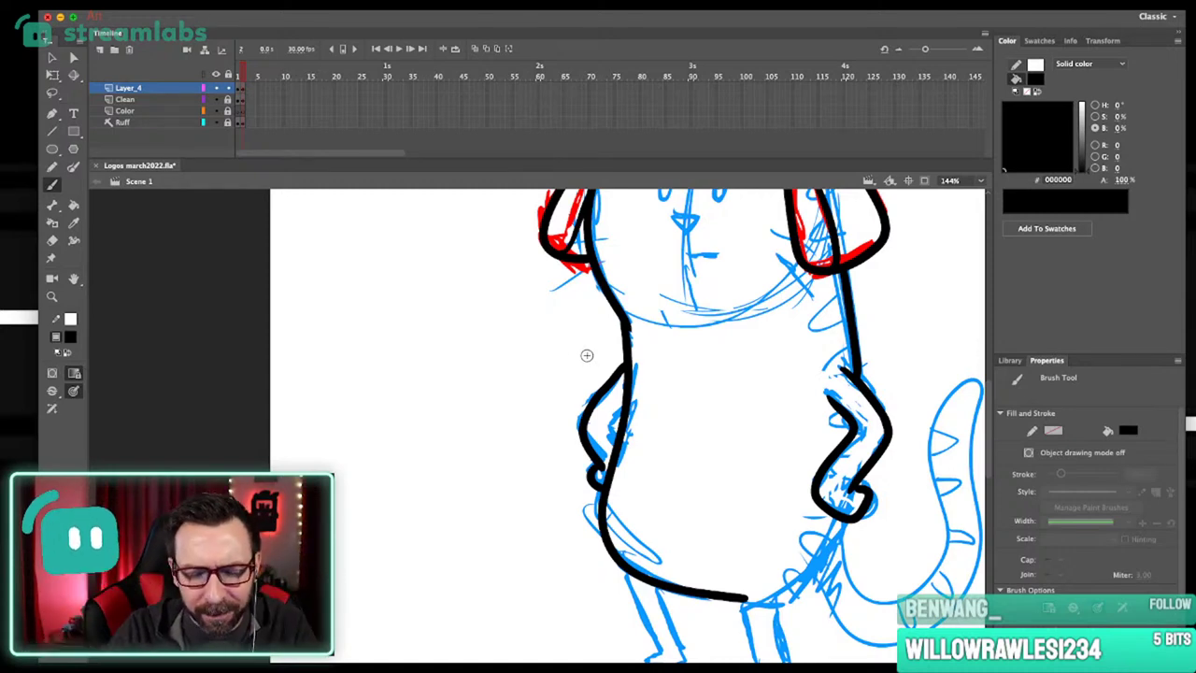
Lasso the outer line of the left upper arm and smooth it.
key("l")
mouse_move(625, 354)
left_mouse_down()
mouse_move(611, 409)
mouse_move(630, 384)
mouse_move(620, 351)
left_mouse_up()
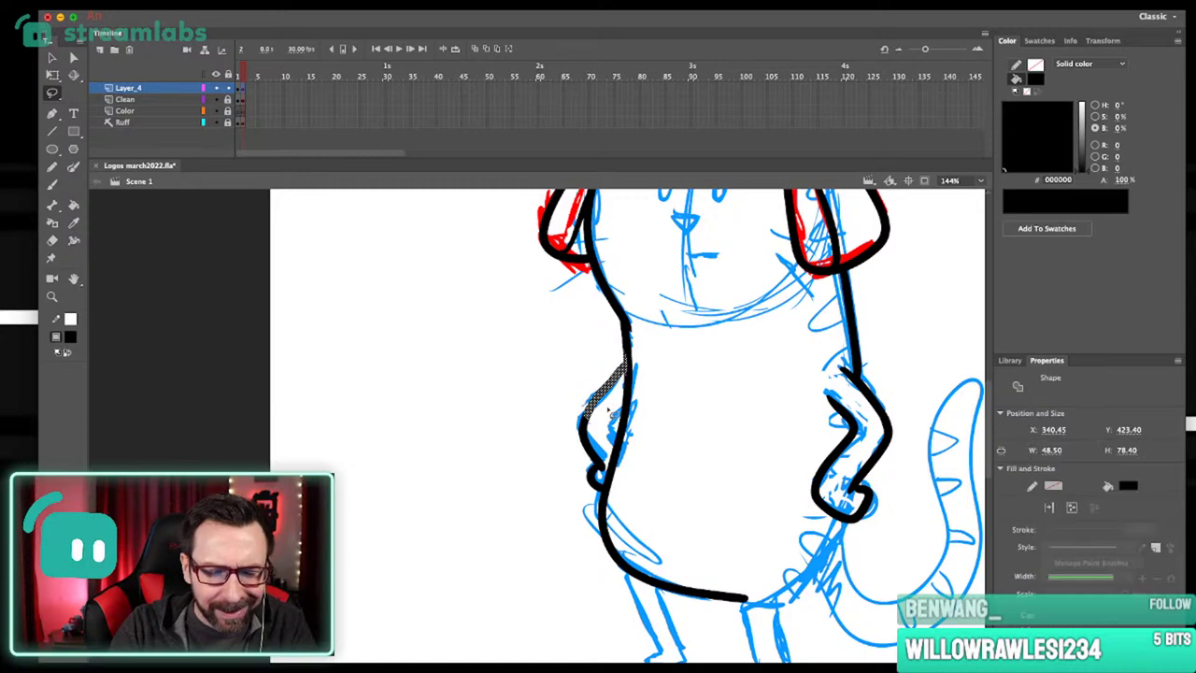
left_click(56, 60)
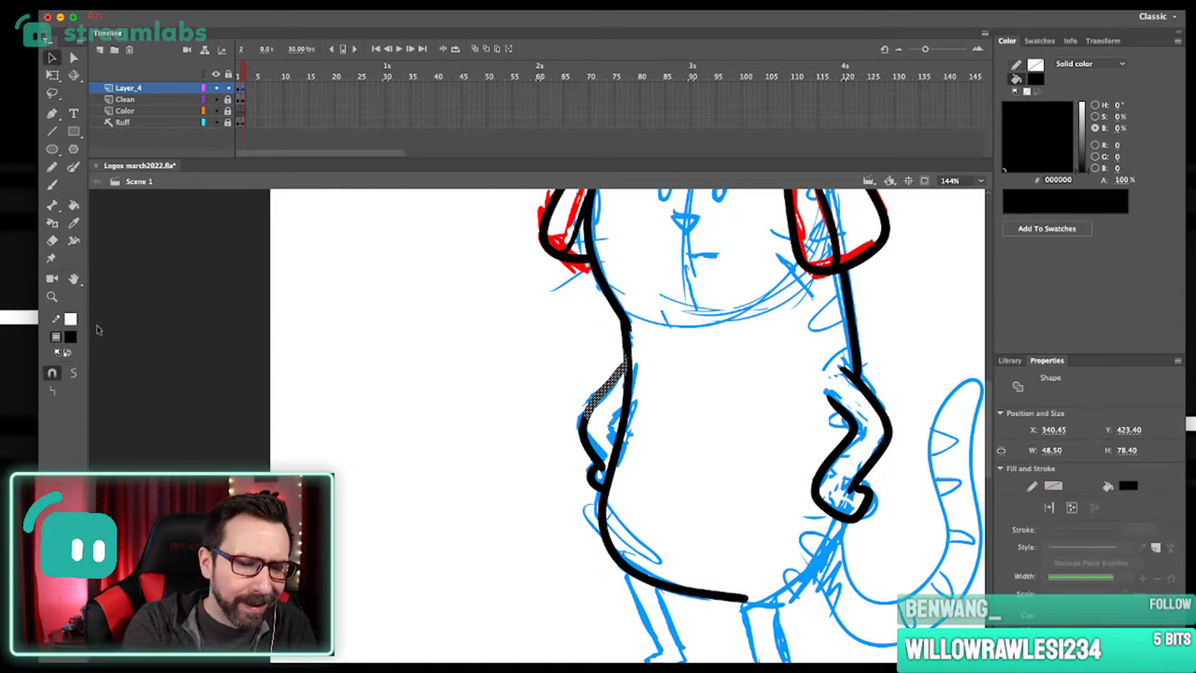
left_click(701, 400)
Ink the belly's lower right curve between the right leg and the right hand, undoing the first stroke.
left_click_drag(889, 363, 819, 342)
left_click_drag(826, 391, 834, 358)
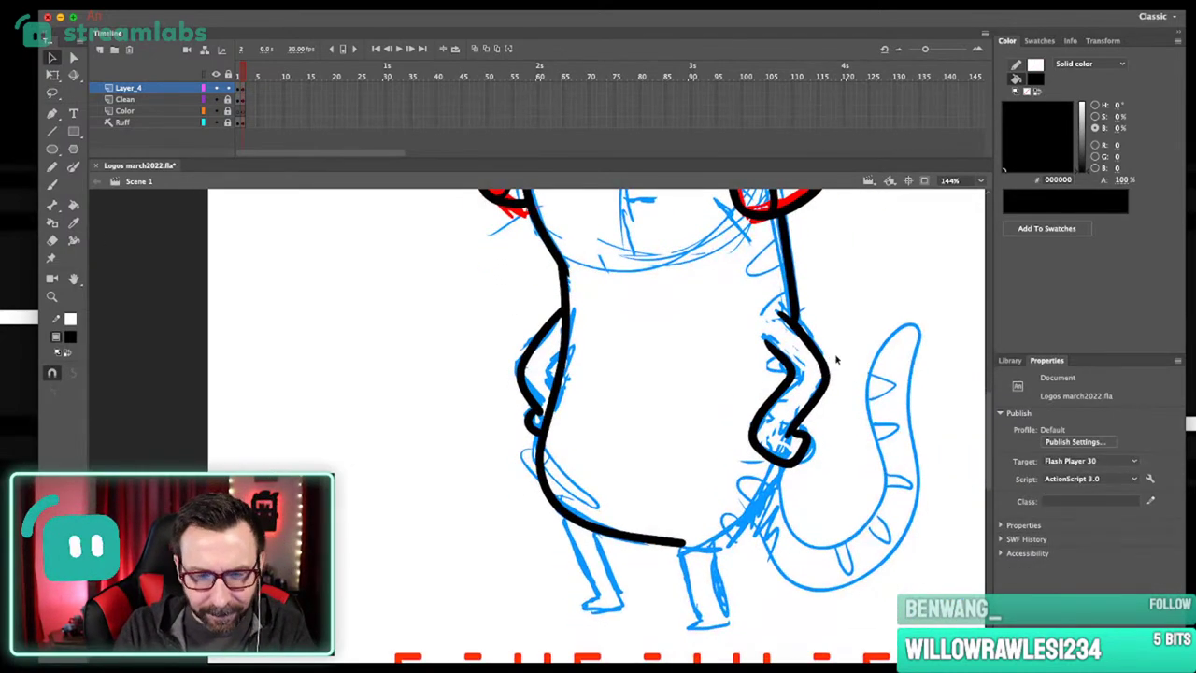
key("b")
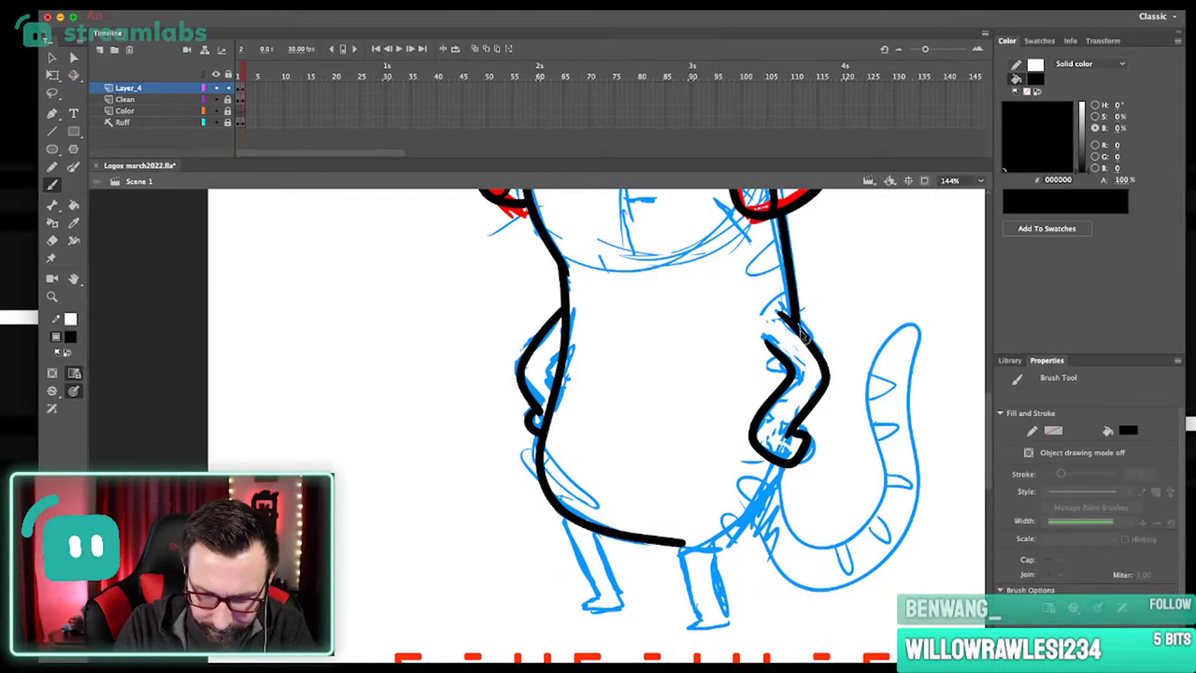
scroll(796, 402, "down", 1)
scroll(796, 402, "left", 1)
mouse_move(791, 475)
left_mouse_down()
mouse_move(738, 529)
mouse_move(687, 534)
left_mouse_up()
key("super+z")
scroll(720, 482, "right", 2)
scroll(720, 482, "down", 1)
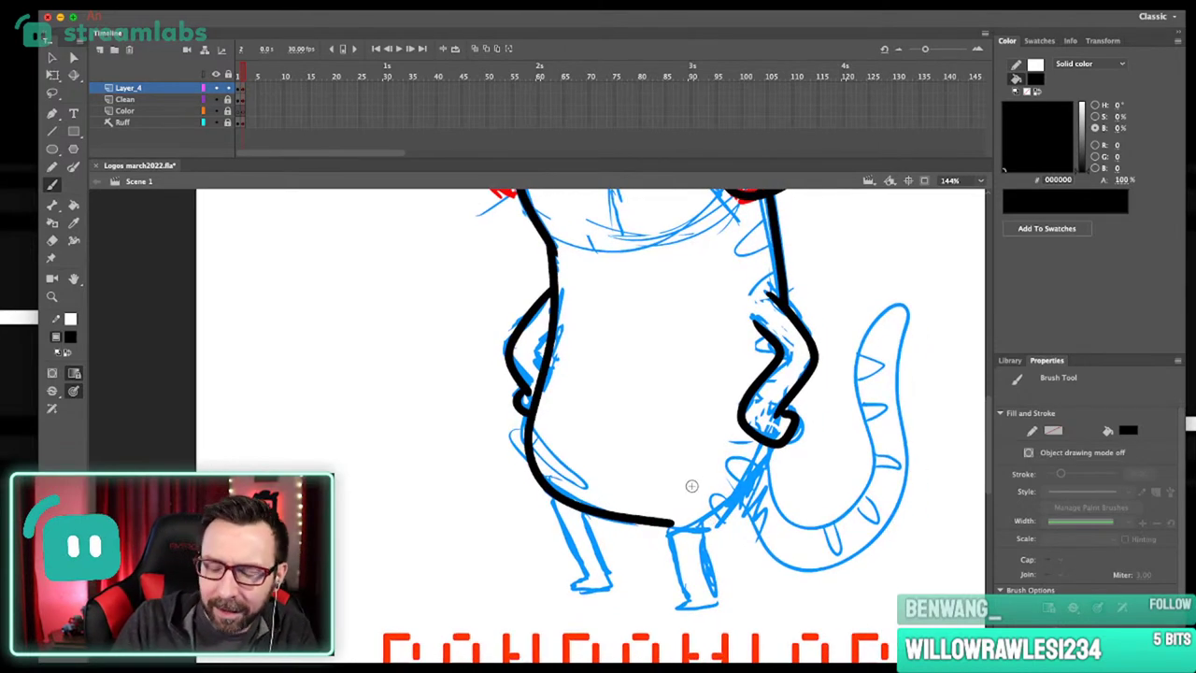
mouse_move(669, 522)
left_mouse_down()
mouse_move(746, 509)
mouse_move(768, 425)
left_mouse_up()
left_click_drag(716, 525, 741, 521)
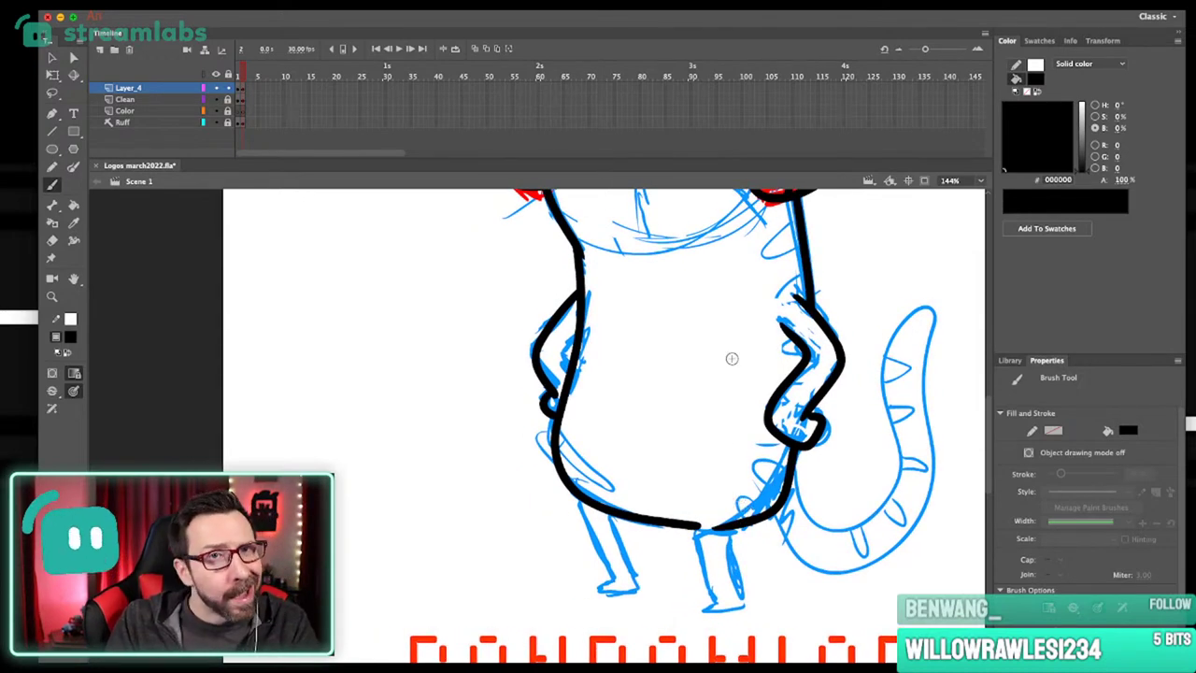
Select the belly's bottom outline on both sides of the right leg and smooth it.
mouse_move(642, 462)
left_mouse_down()
mouse_move(759, 587)
mouse_move(794, 482)
left_mouse_up()
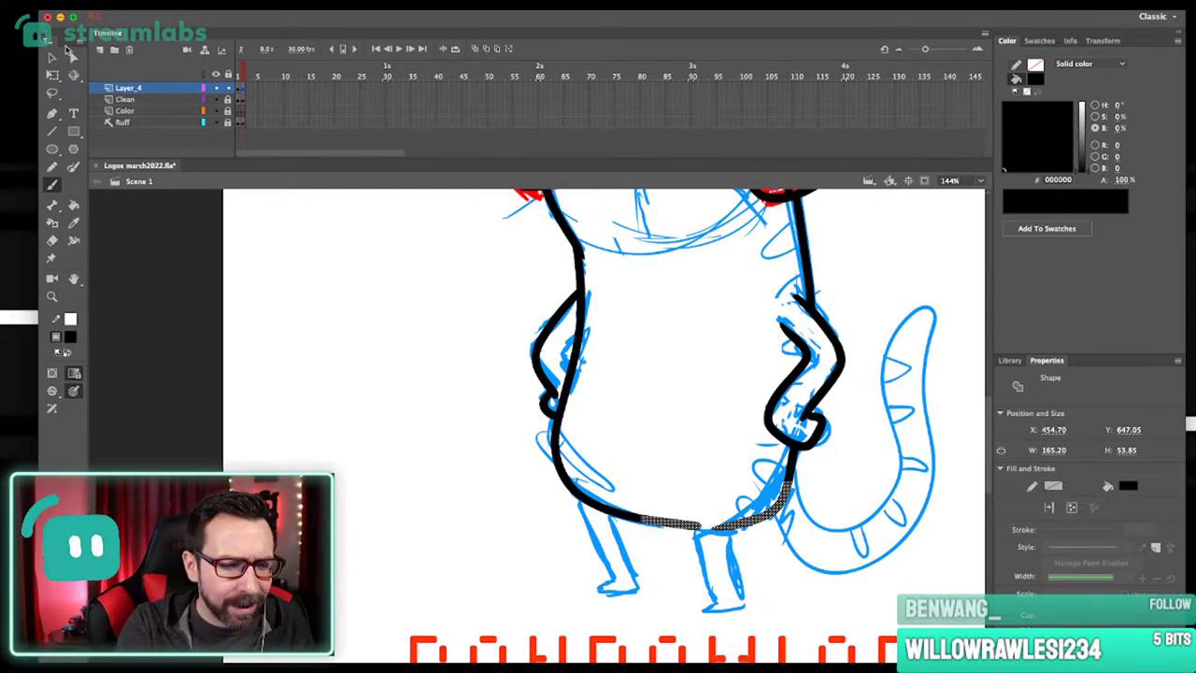
left_click(53, 57)
left_click(76, 371)
left_click(75, 371)
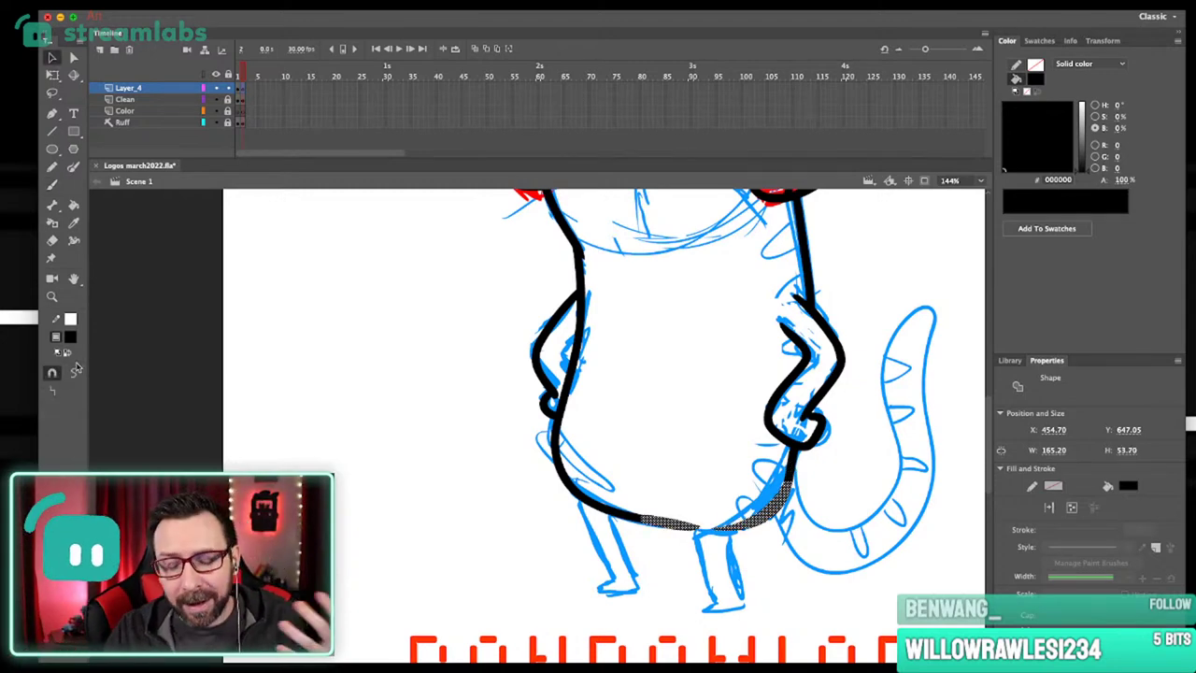
left_click(746, 562)
Reshape the belly's bottom outline into a thinner, cleaner curve below the right hand, undoing one bend.
left_click_drag(641, 440, 711, 605)
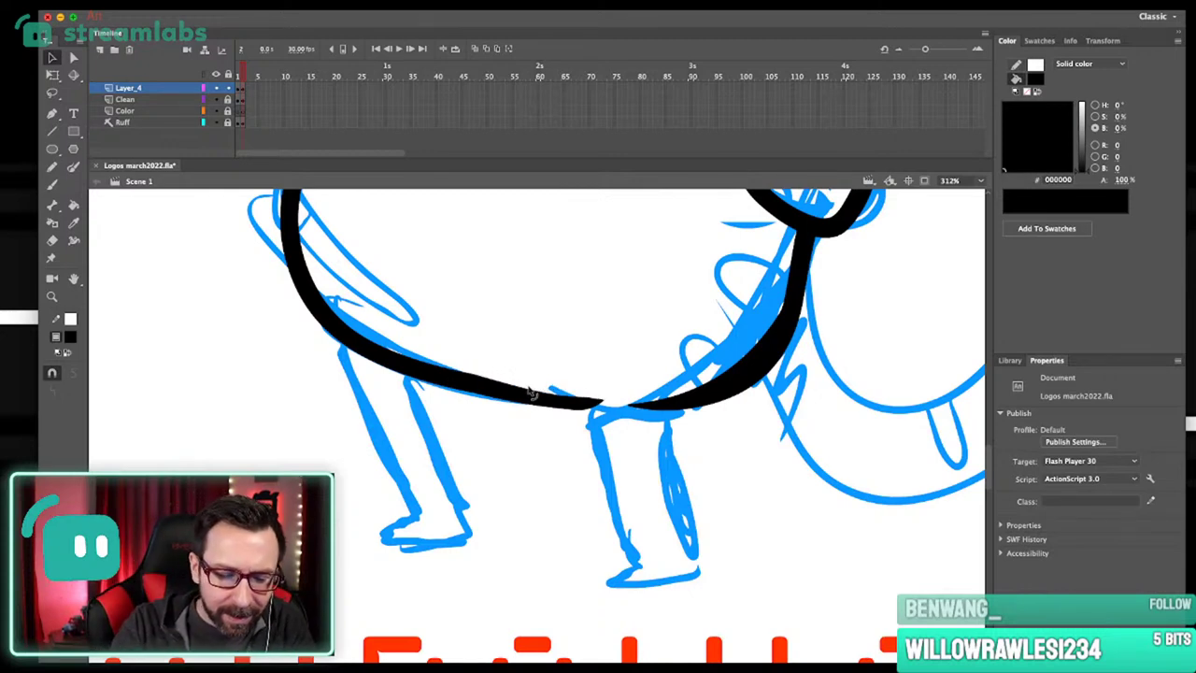
left_click_drag(661, 403, 633, 404)
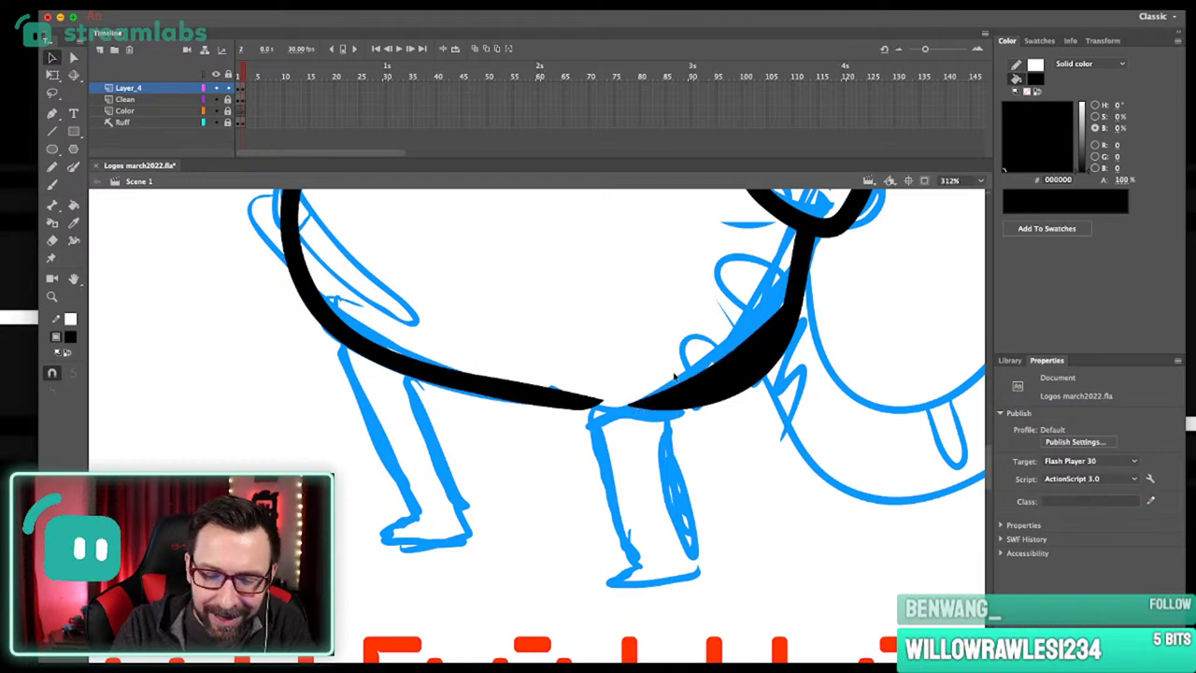
mouse_move(731, 357)
left_mouse_down()
mouse_move(745, 375)
mouse_move(770, 338)
mouse_move(765, 357)
mouse_move(780, 342)
left_mouse_up()
key("super+z")
key("super+1")
left_click_drag(687, 366, 738, 437)
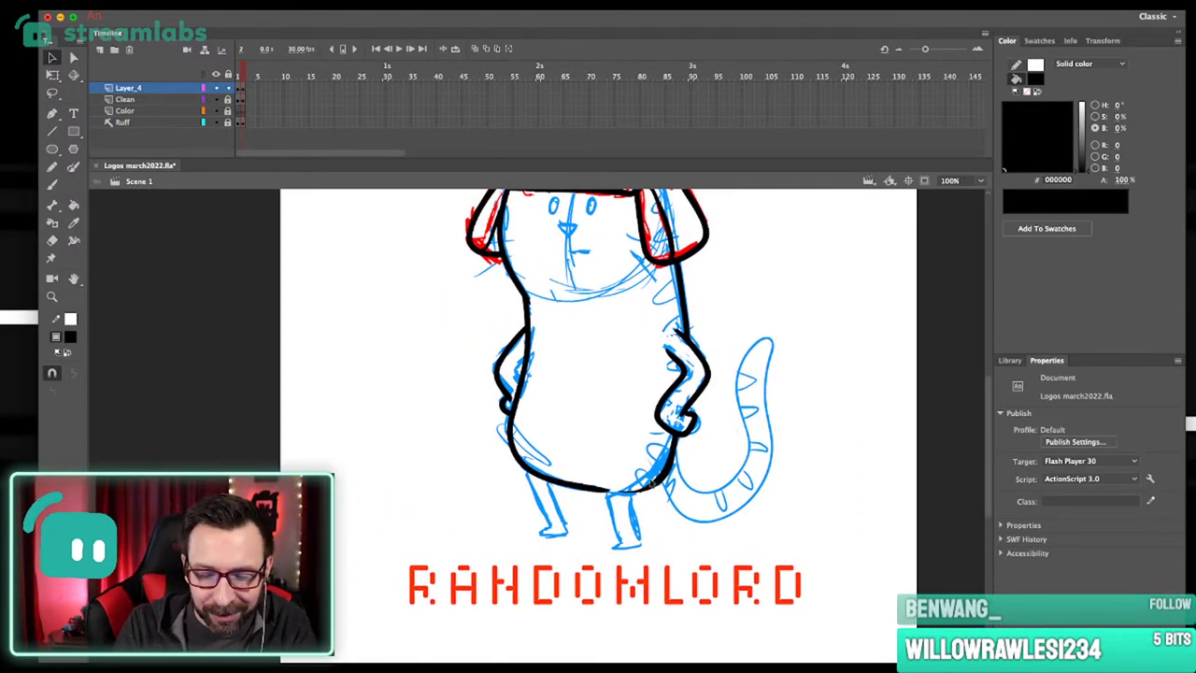
scroll(657, 479, "up", 5)
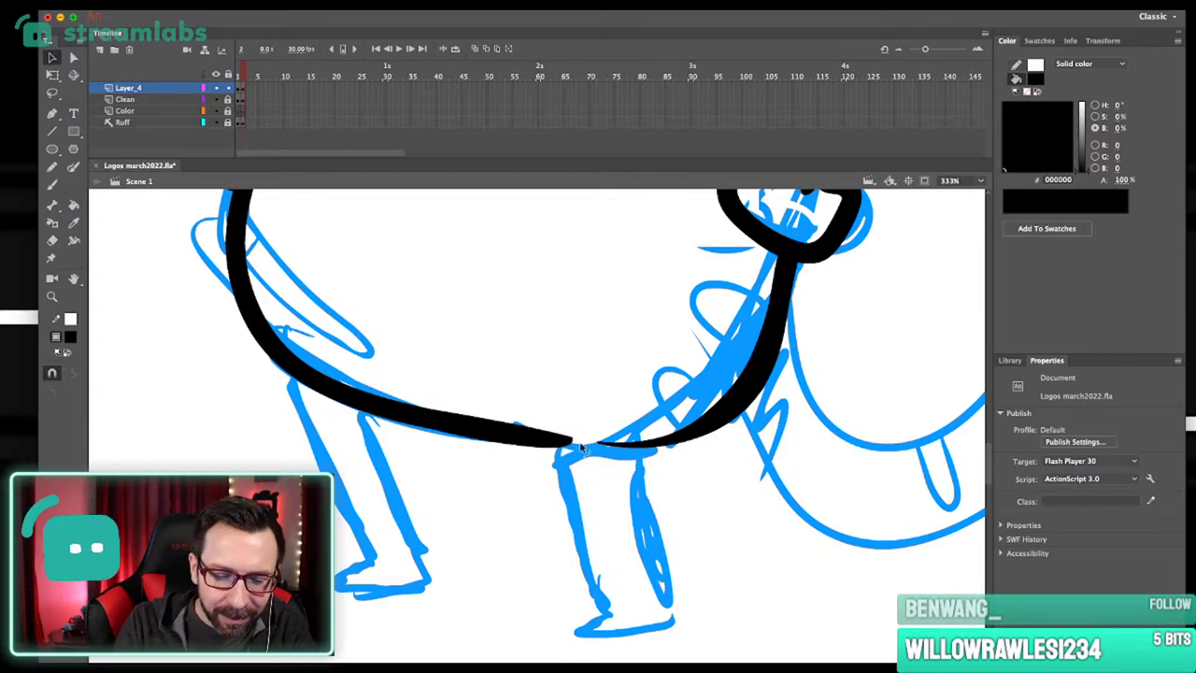
key("super+1")
left_click_drag(643, 428, 700, 512)
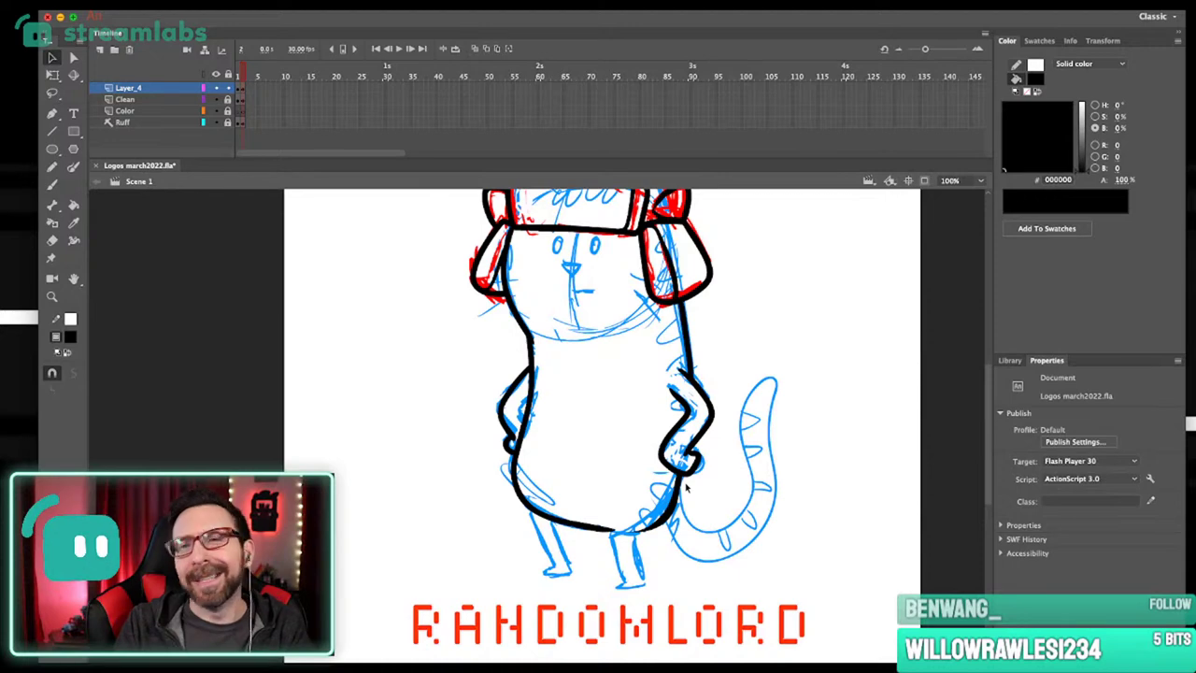
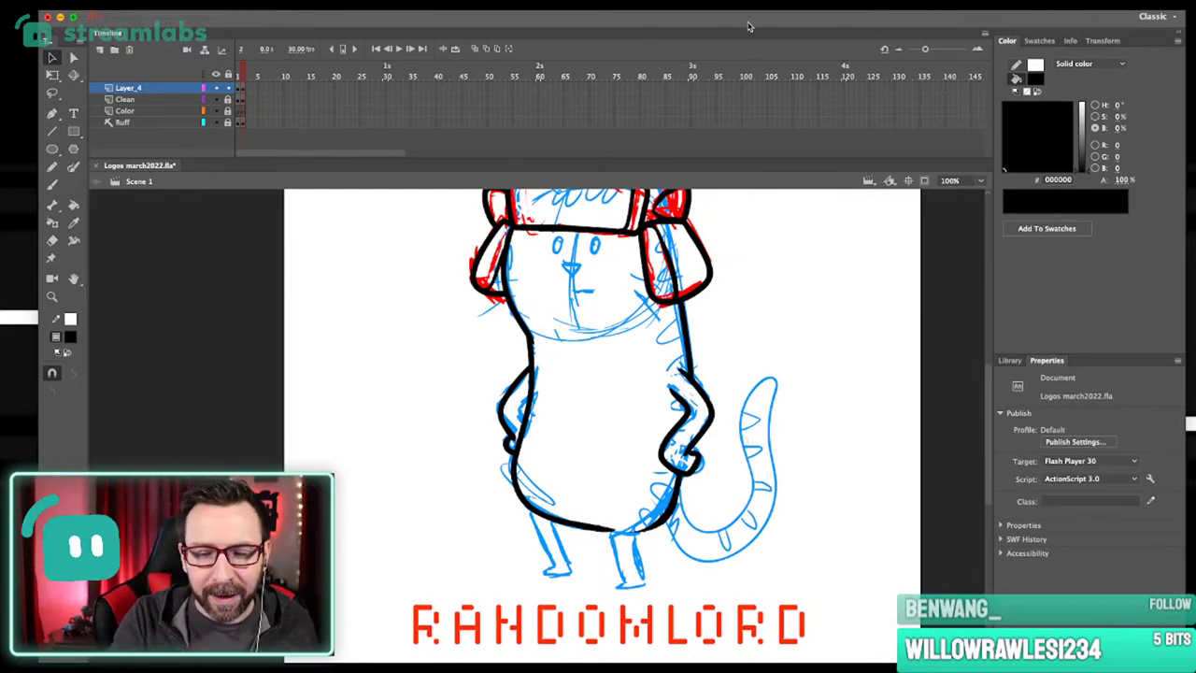
left_click_drag(705, 475, 713, 472)
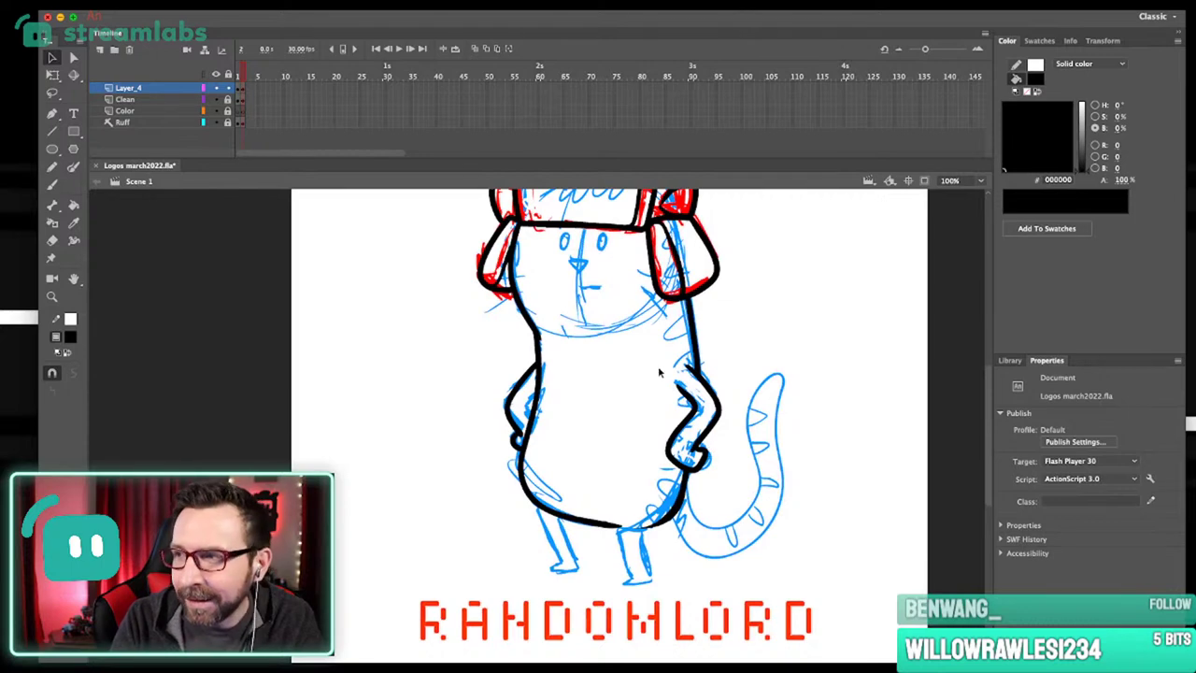
Ink the left leg and foot below the belly with the Brush tool, undoing the unsatisfactory strokes.
key("b")
left_click_drag(513, 362, 613, 636)
mouse_move(607, 537)
left_mouse_down()
mouse_move(633, 483)
mouse_move(669, 452)
left_mouse_up()
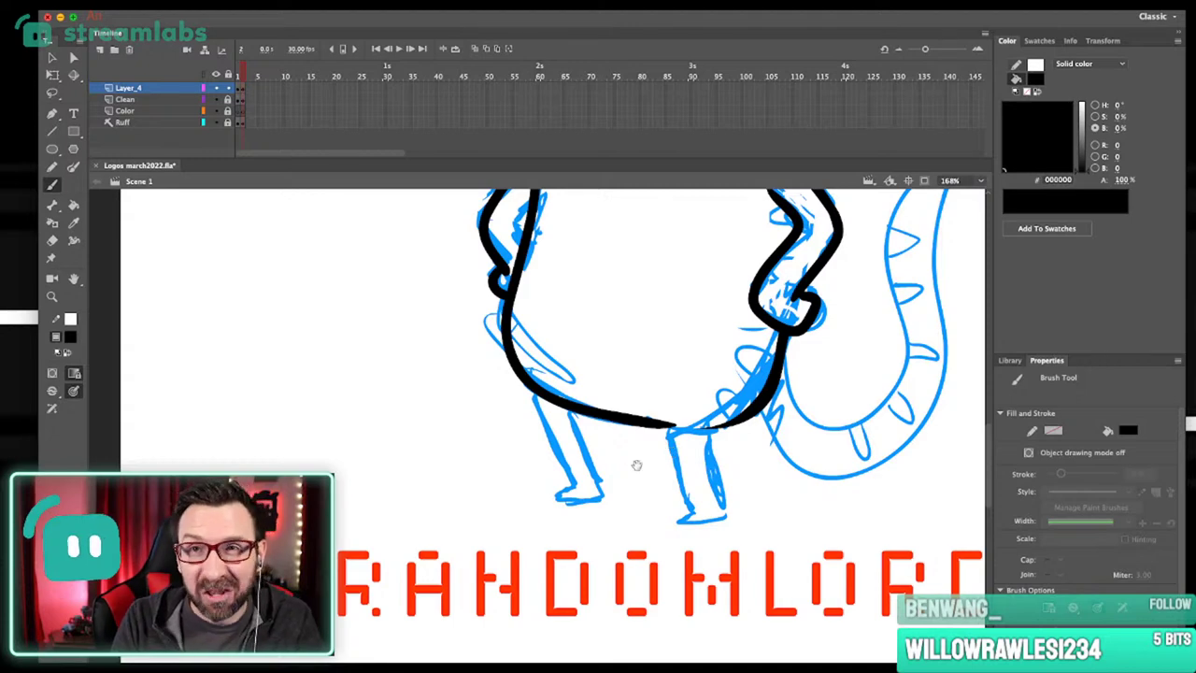
left_click_drag(674, 442, 666, 448)
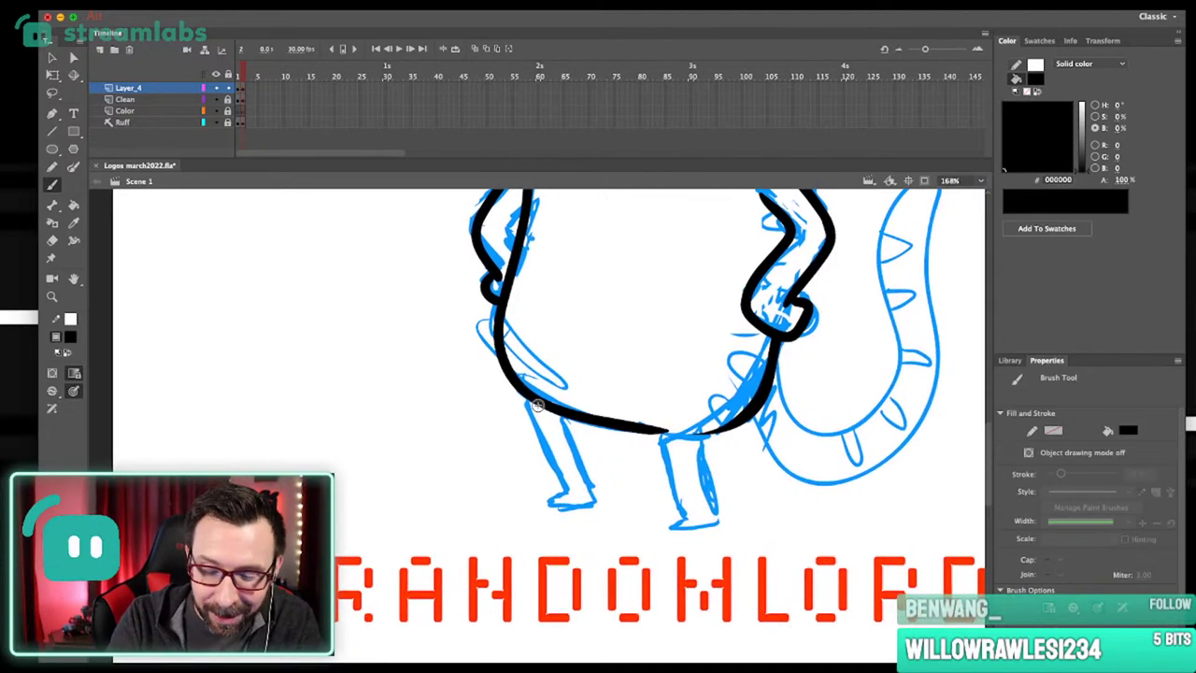
mouse_move(529, 400)
left_mouse_down()
mouse_move(560, 486)
mouse_move(552, 505)
mouse_move(598, 514)
left_mouse_up()
key("super+z")
mouse_move(529, 396)
left_mouse_down()
mouse_move(556, 502)
mouse_move(598, 505)
mouse_move(580, 424)
mouse_move(532, 414)
mouse_move(558, 498)
mouse_move(597, 500)
mouse_move(580, 427)
left_mouse_up()
key("super+z")
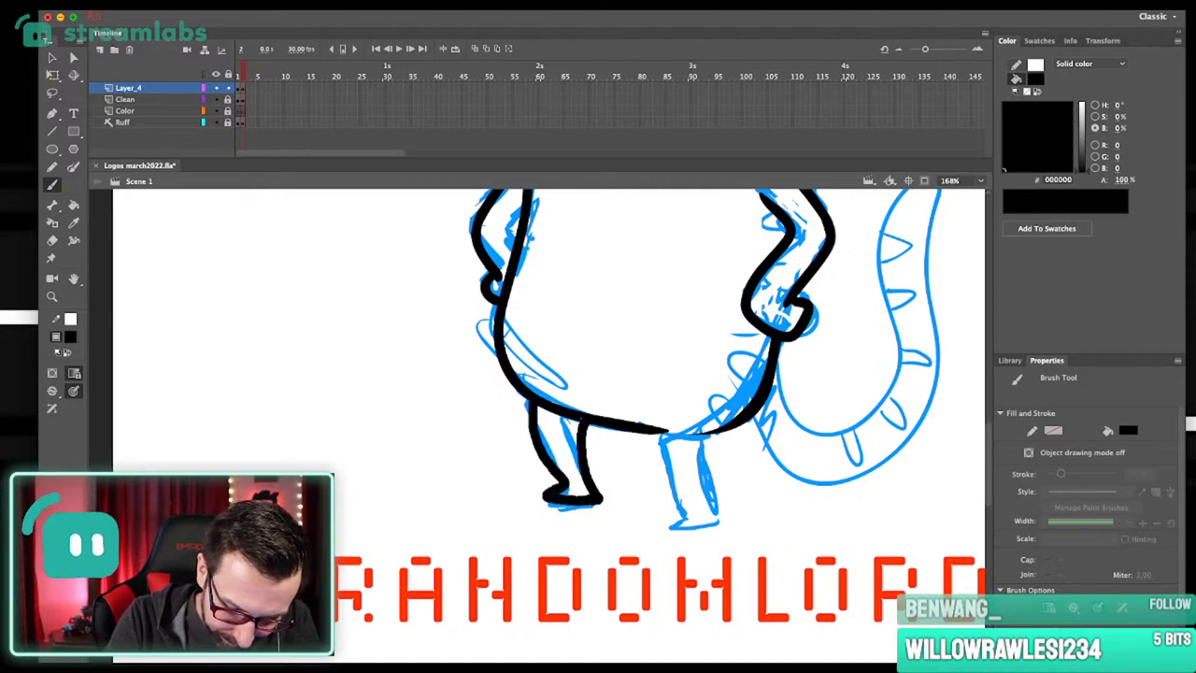
mouse_move(737, 336)
left_mouse_down()
mouse_move(709, 490)
mouse_move(745, 373)
left_mouse_up()
key("super+z")
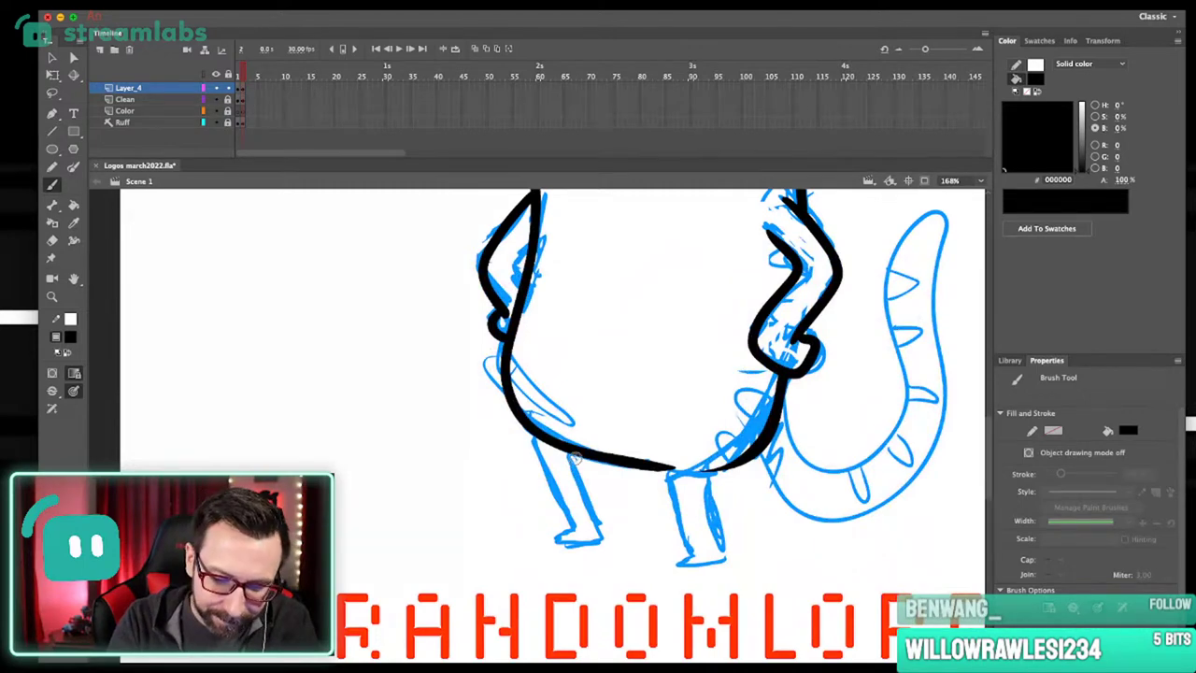
mouse_move(573, 458)
left_mouse_down()
mouse_move(604, 539)
mouse_move(555, 540)
mouse_move(568, 527)
mouse_move(531, 422)
left_mouse_up()
Ink the right leg and foot in one stroke, from the gap in the belly's bottom outline and back up.
key("super+1")
mouse_move(729, 436)
left_mouse_down()
mouse_move(736, 547)
mouse_move(735, 438)
left_mouse_up()
scroll(734, 439, "up", 3)
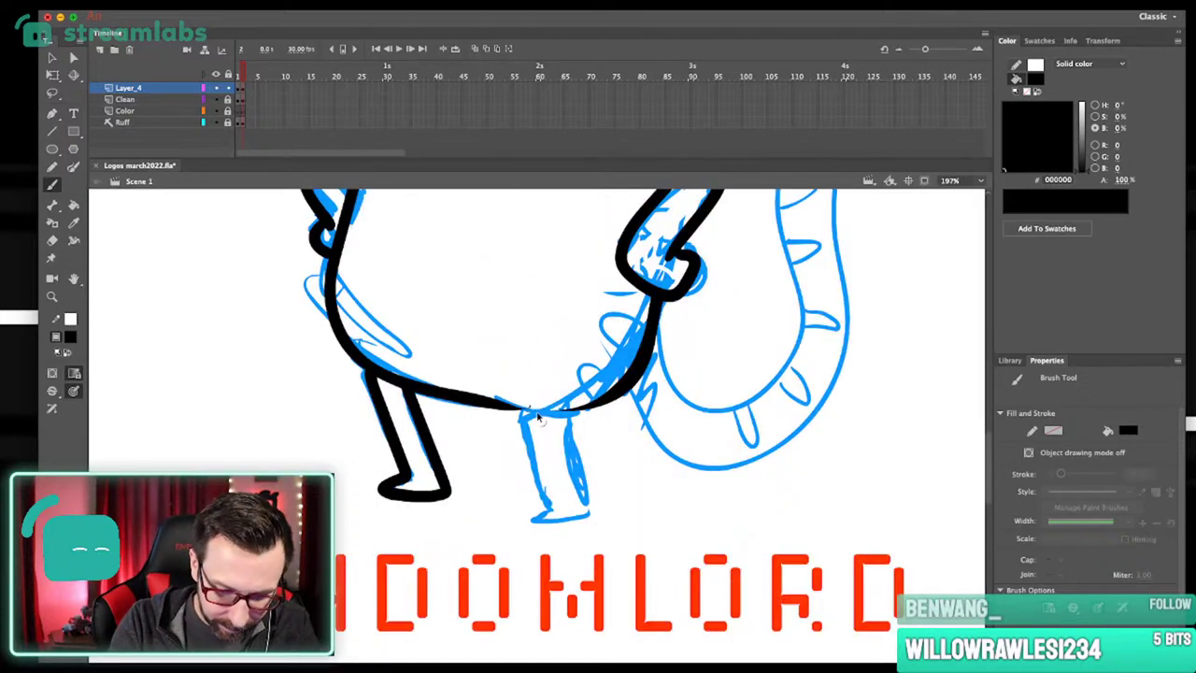
mouse_move(527, 408)
left_mouse_down()
mouse_move(556, 508)
mouse_move(546, 517)
mouse_move(595, 517)
mouse_move(589, 421)
left_mouse_up()
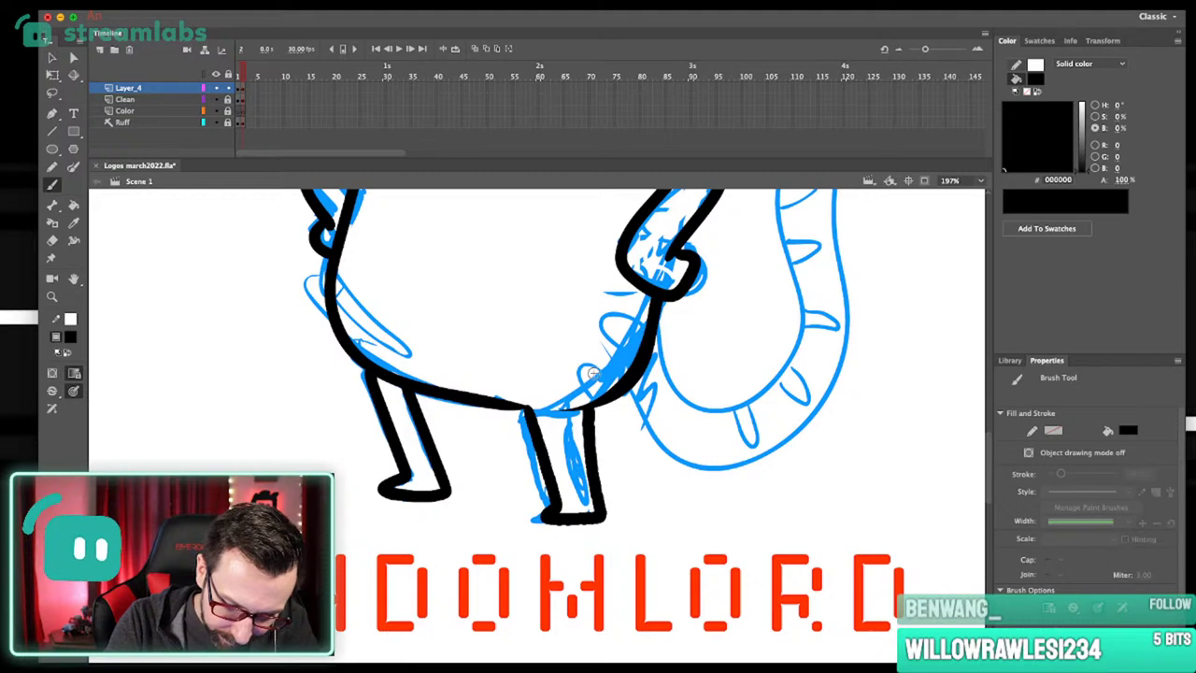
scroll(645, 424, "up", 2)
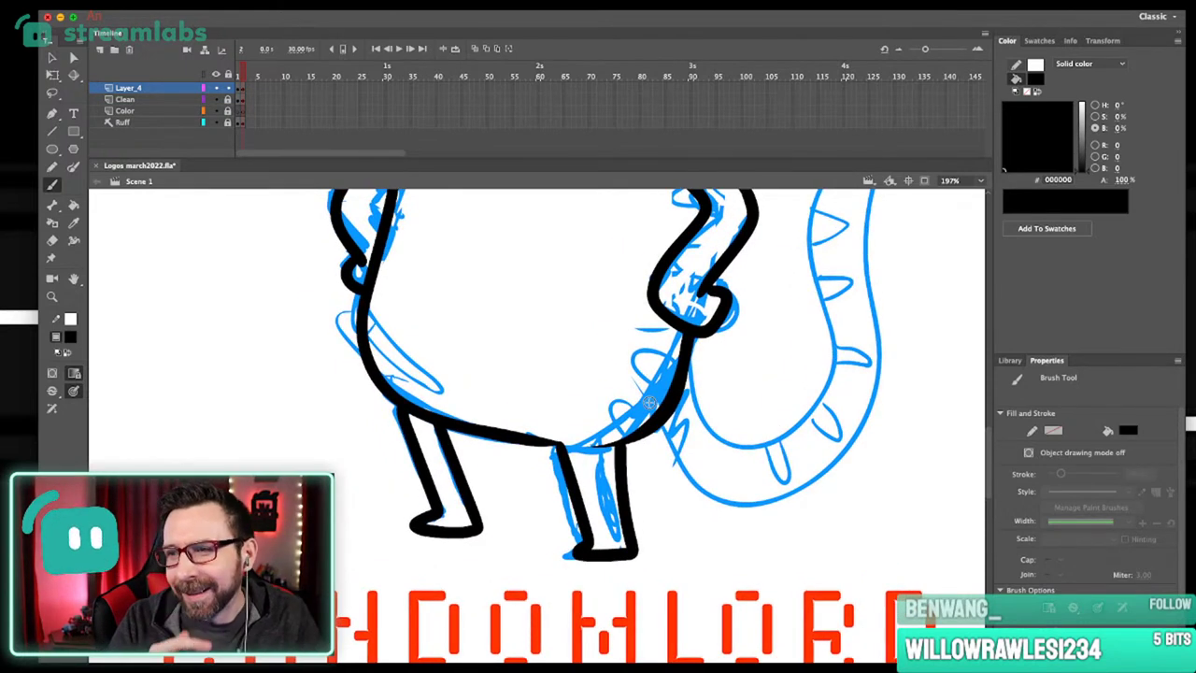
scroll(652, 500, "down", 2)
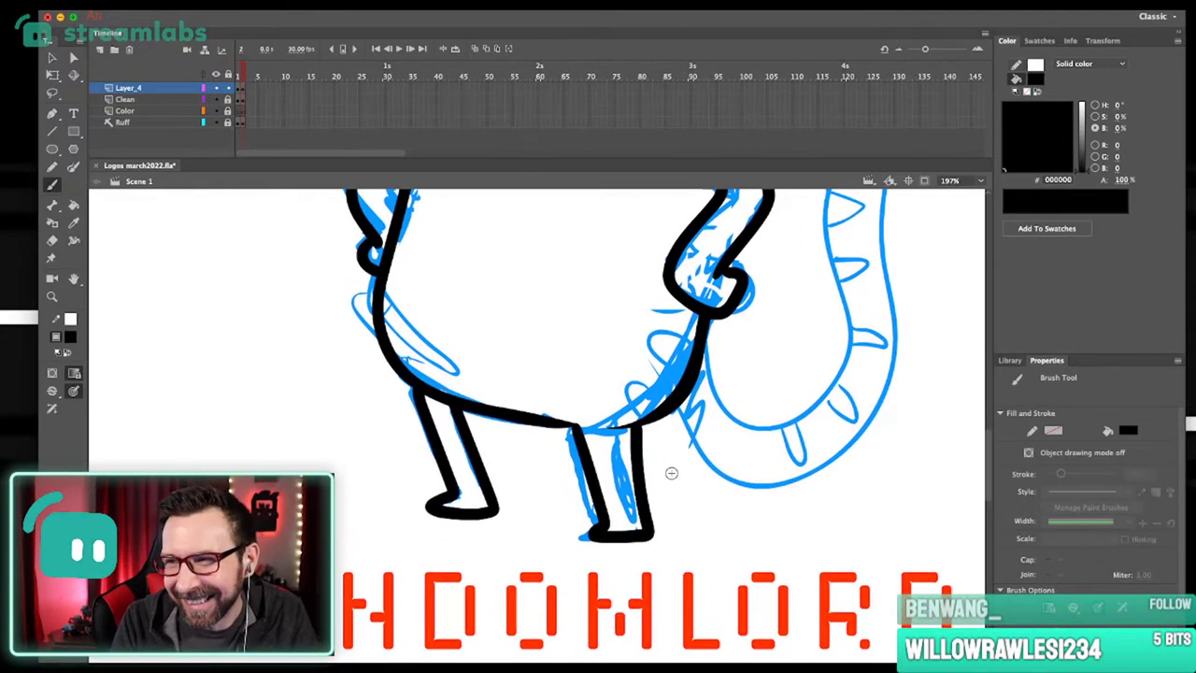
Thicken the belly's bottom outline up to the right leg, delete the thin sliver past it, and pull the line's end into a clean tip.
left_click_drag(505, 411, 589, 426)
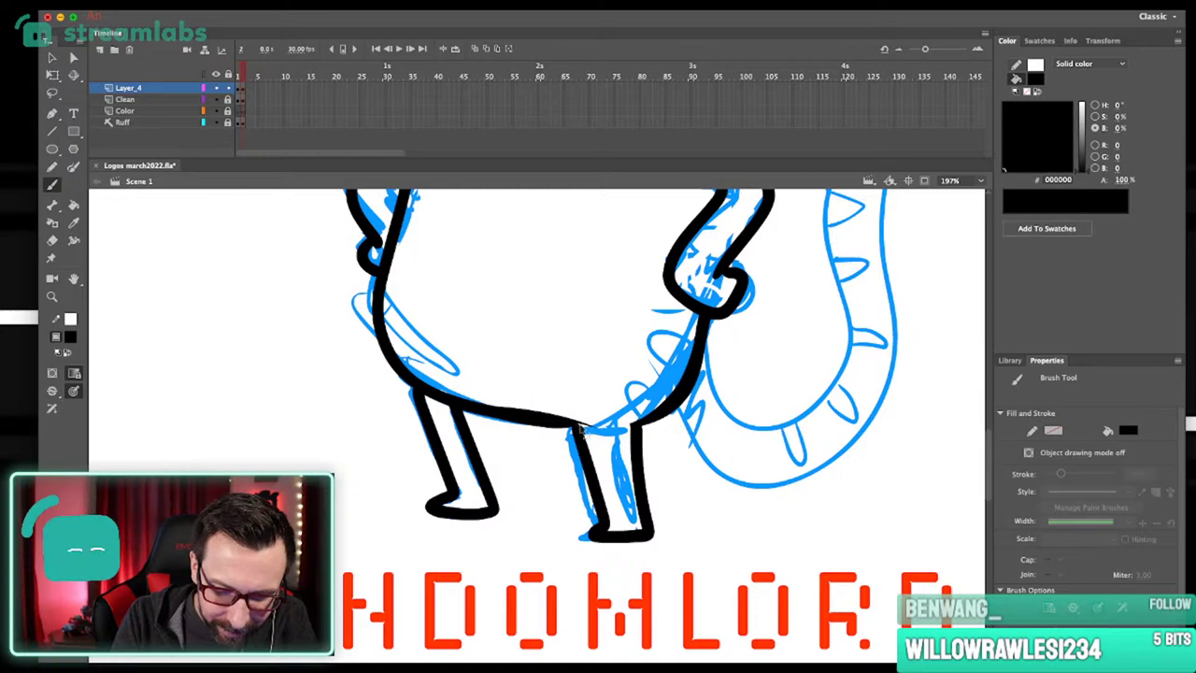
mouse_move(566, 417)
left_mouse_down()
mouse_move(548, 419)
mouse_move(561, 422)
left_mouse_up()
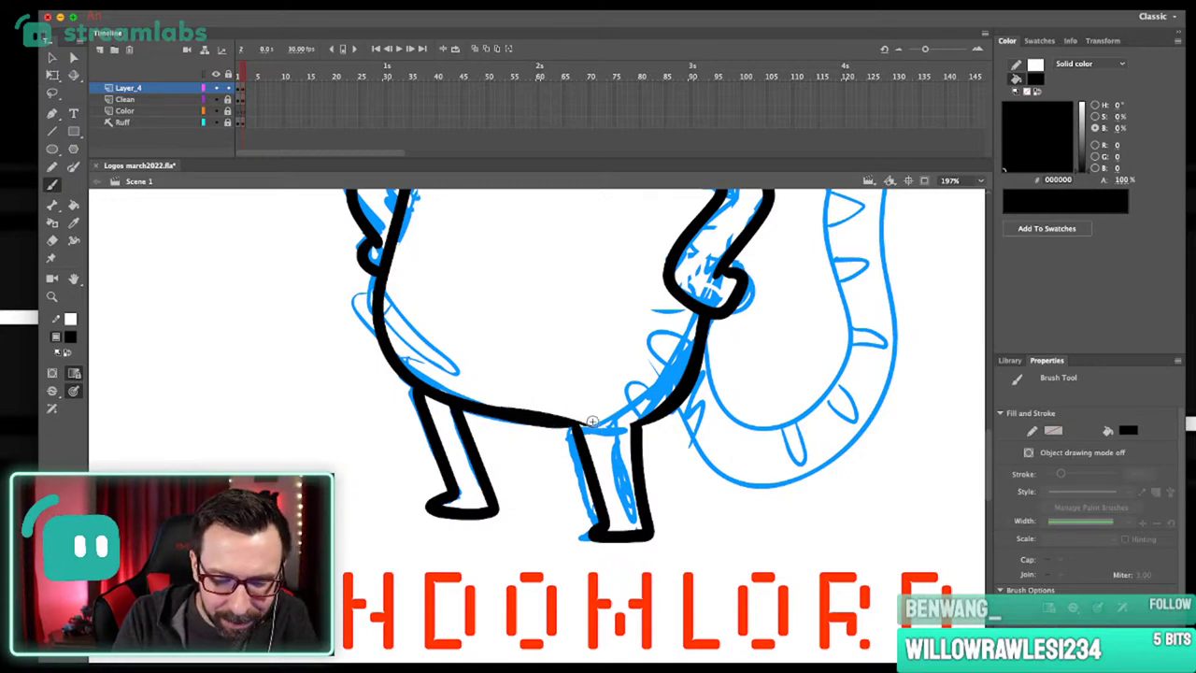
key("v")
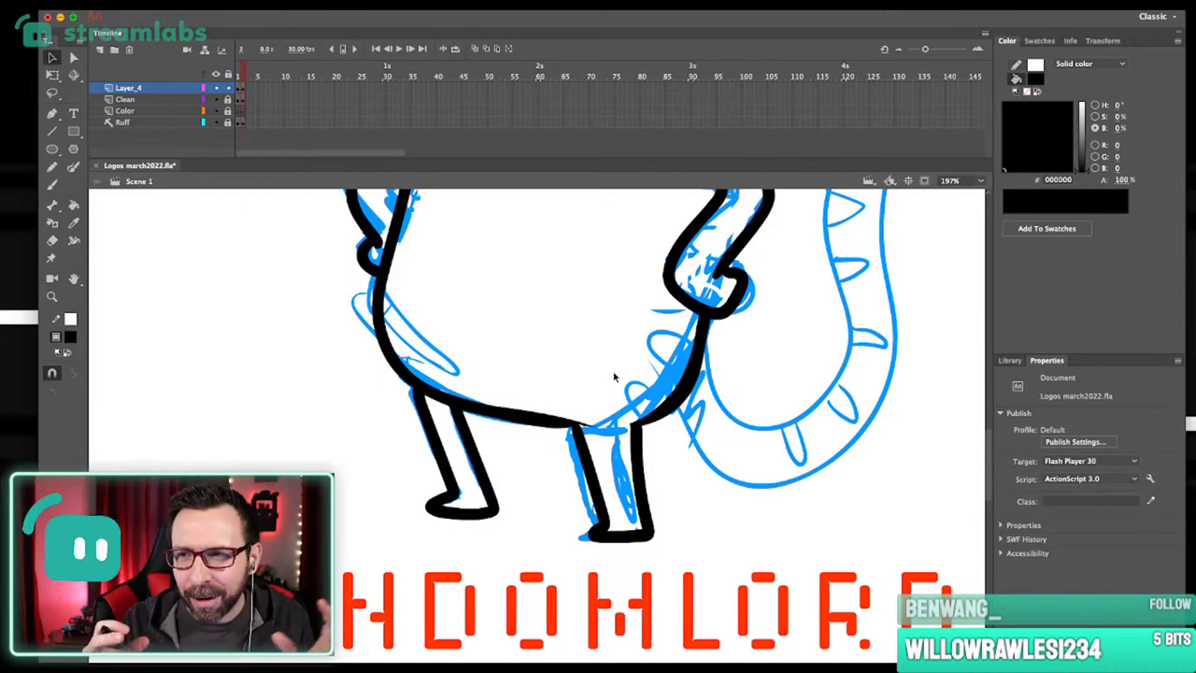
scroll(594, 387, "up", 5)
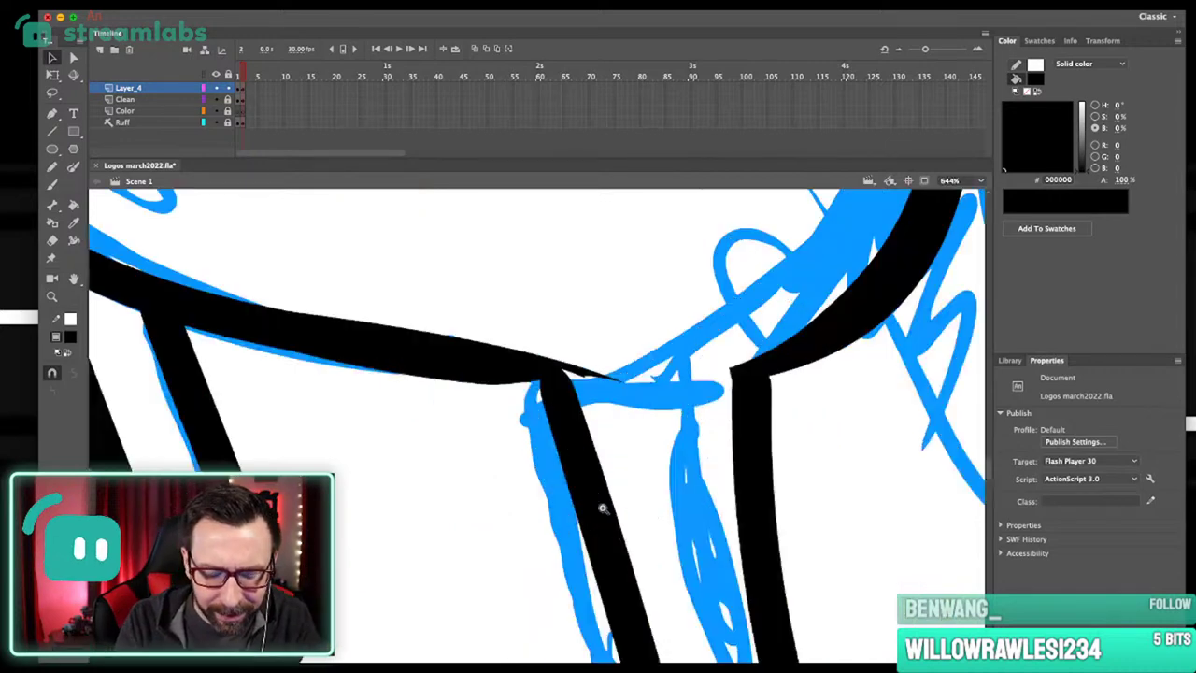
left_click(614, 382)
key("Delete")
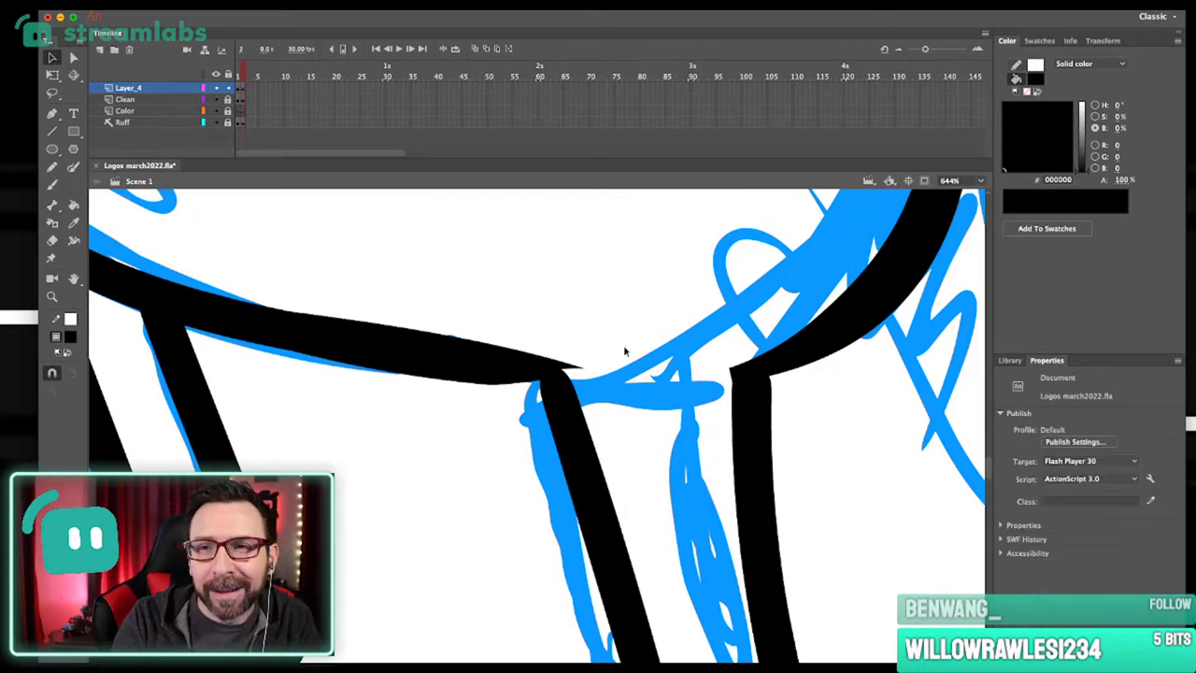
left_click_drag(570, 374, 604, 366)
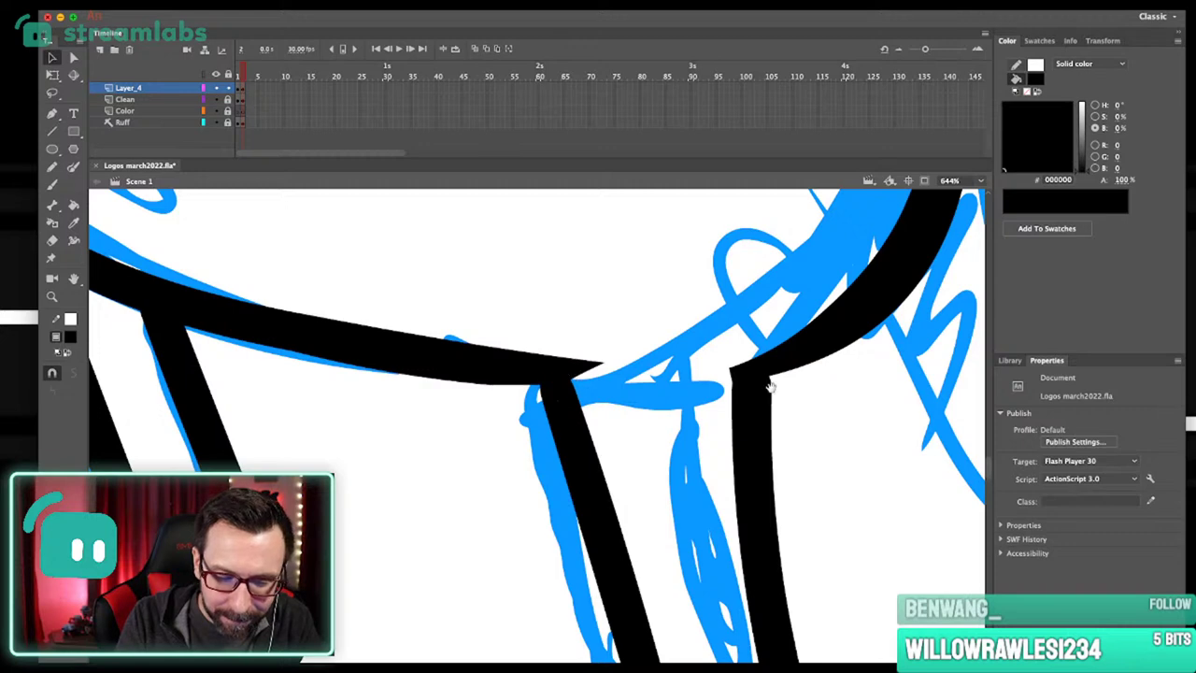
scroll(771, 388, "up", 2)
scroll(771, 388, "right", 1)
key("super+1")
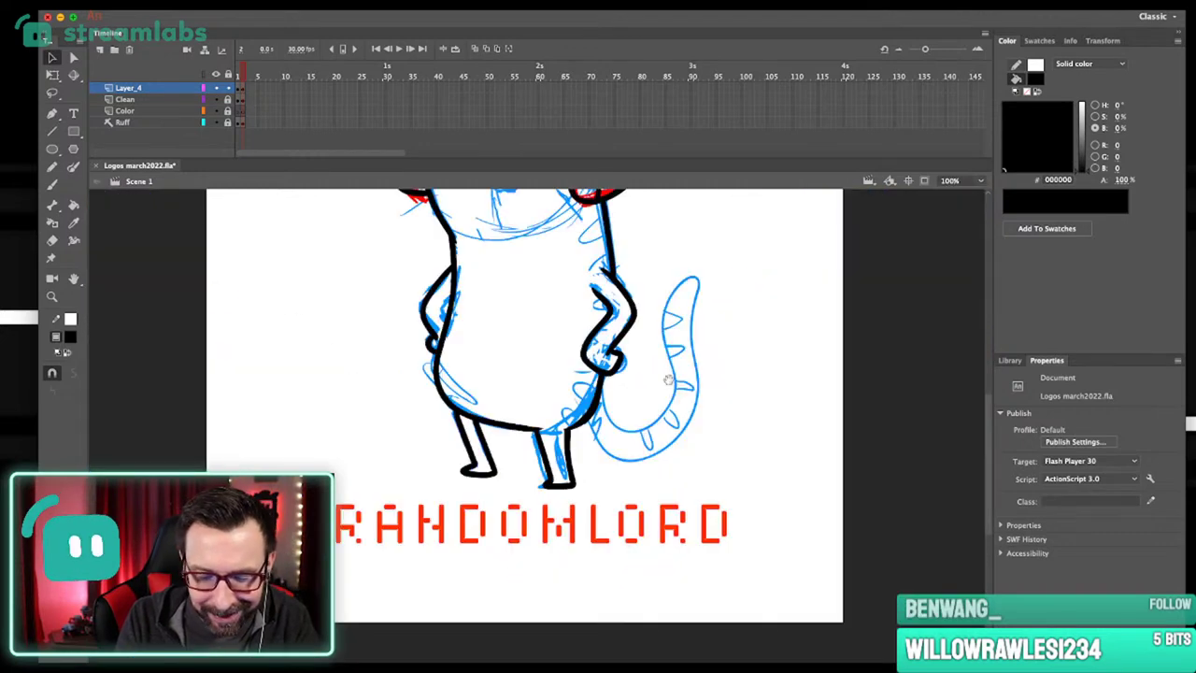
Reshape the right leg's outer line and its corner with the belly curve, undoing the first bend.
left_click_drag(529, 378, 594, 520)
left_click_drag(562, 450, 577, 449)
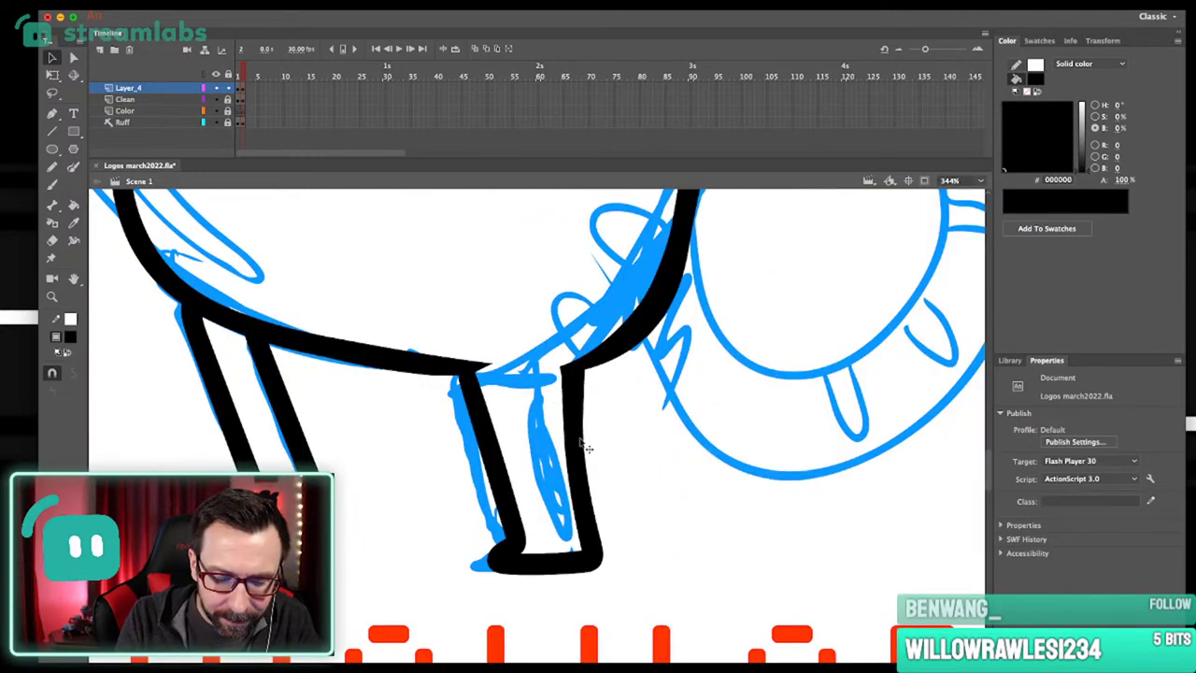
key("super+z")
left_click(588, 439)
left_click_drag(565, 380, 568, 346)
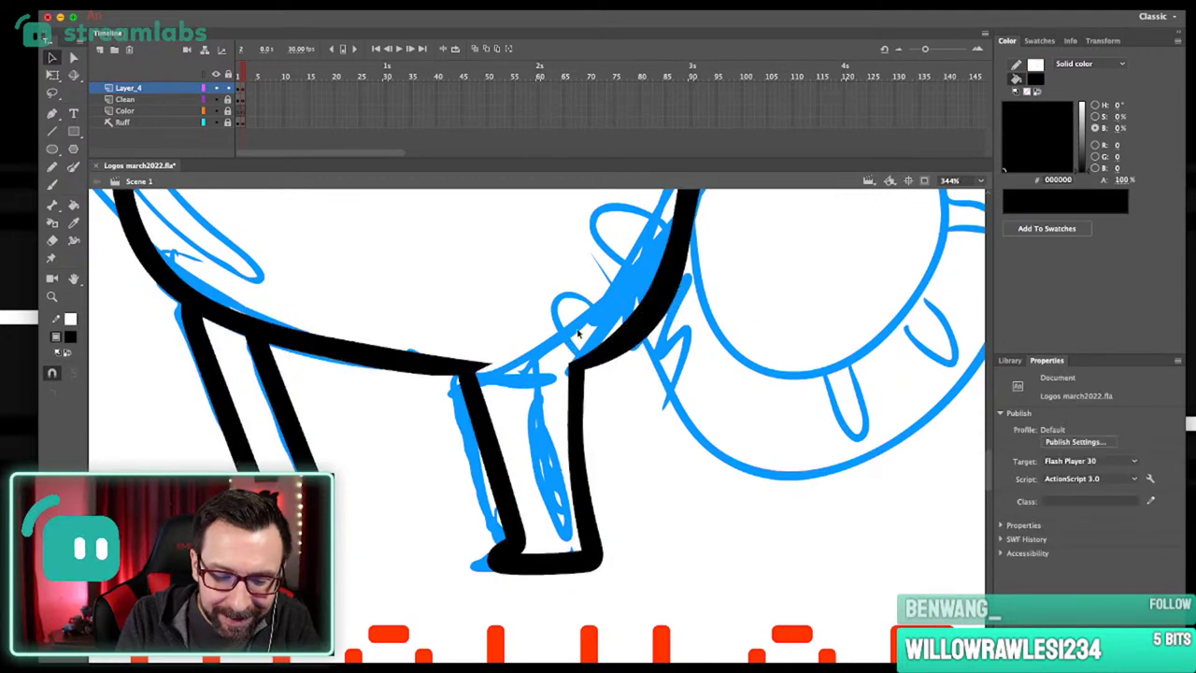
key("super+1")
scroll(645, 434, "up", 1)
scroll(645, 434, "left", 1)
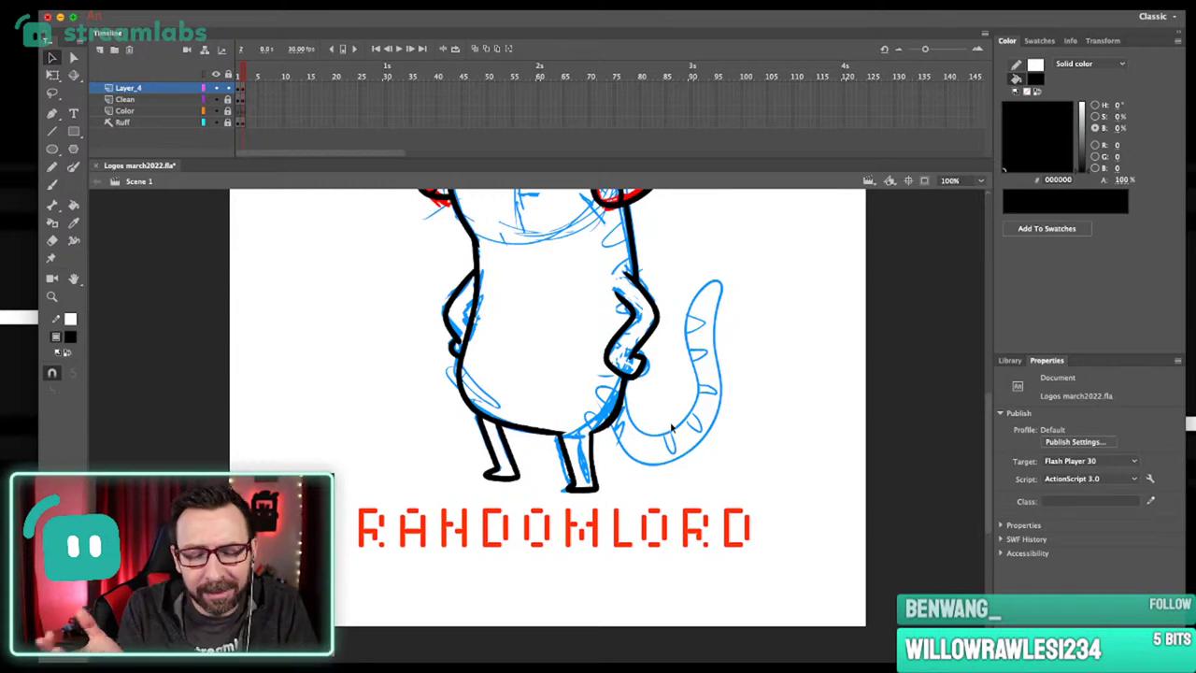
scroll(610, 429, "up", 5)
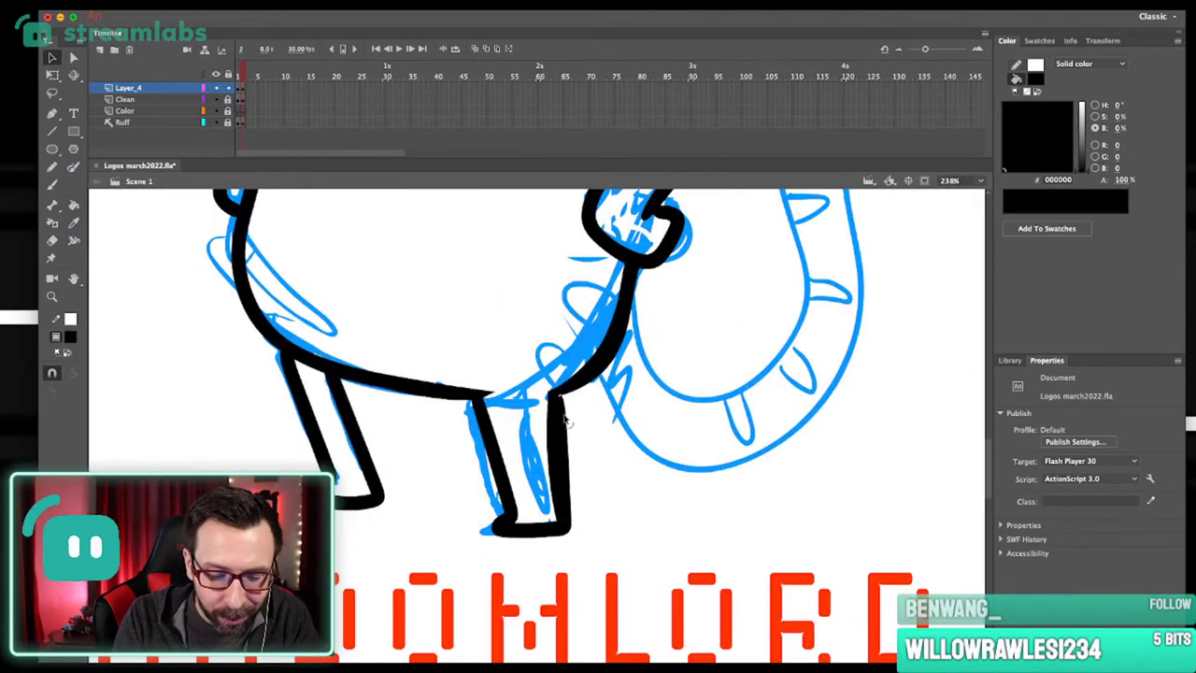
left_click_drag(564, 477, 659, 440)
Delete the inked outline of the right leg and foot piece by piece, keeping the belly outline.
key("super+1")
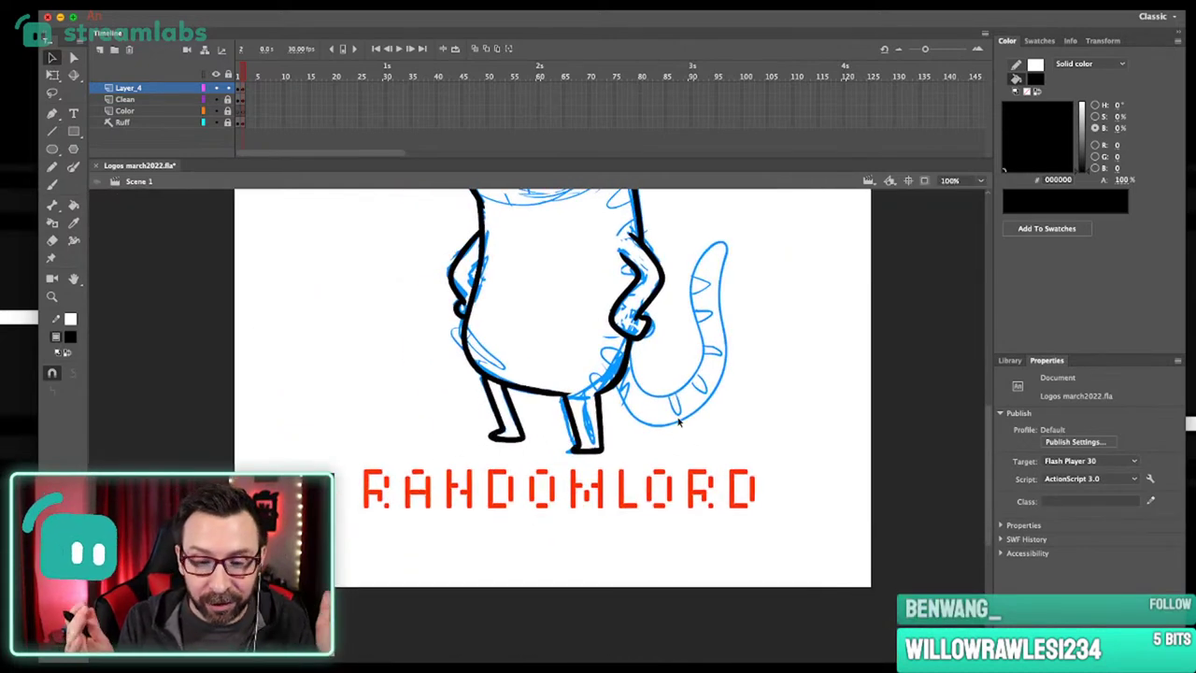
scroll(665, 358, "down", 1)
scroll(632, 447, "up", 2)
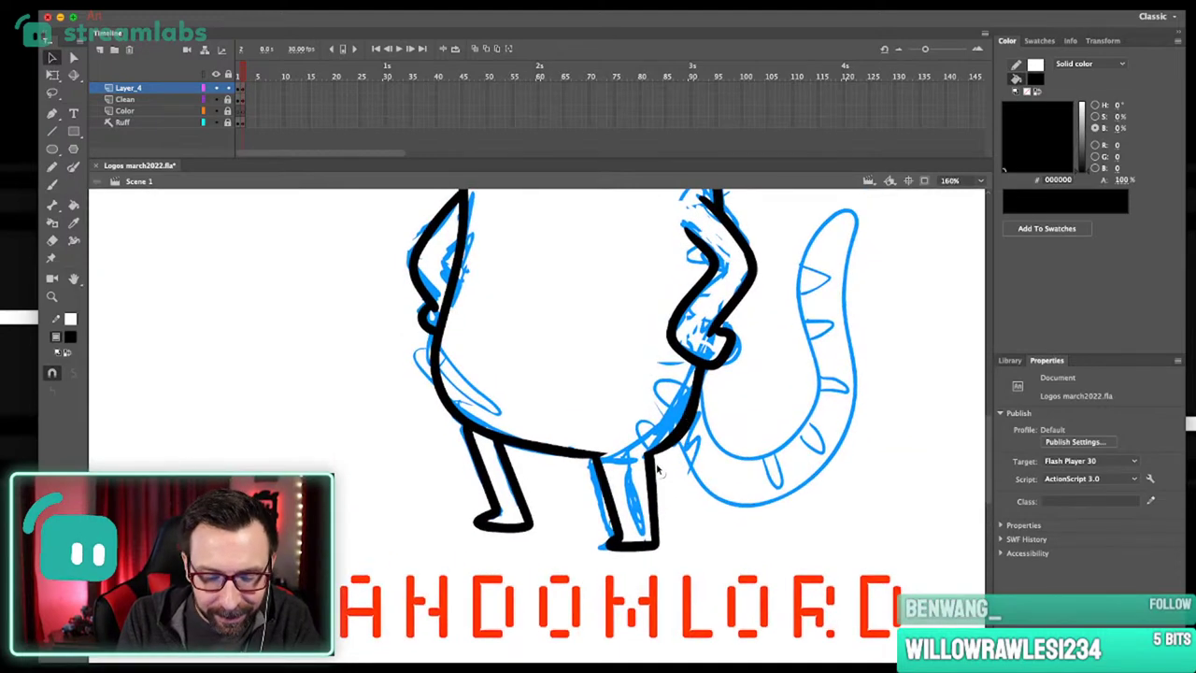
left_click_drag(658, 459, 626, 474)
key("Delete")
left_click(602, 467)
key("Delete")
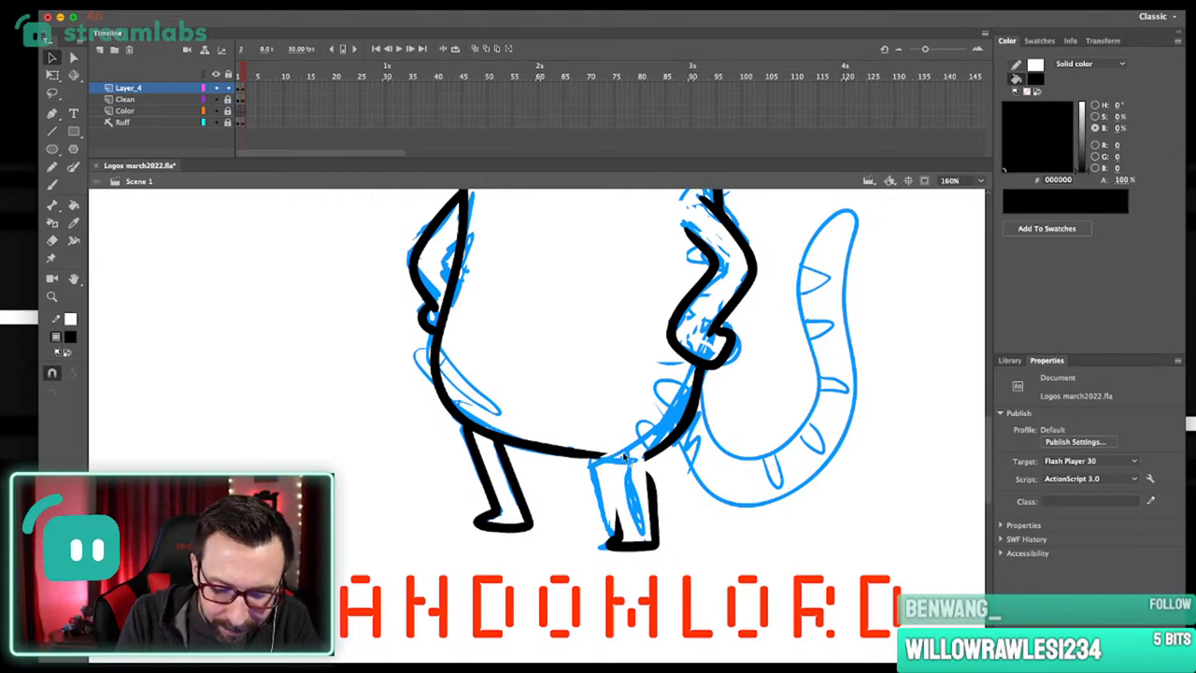
left_click(634, 480)
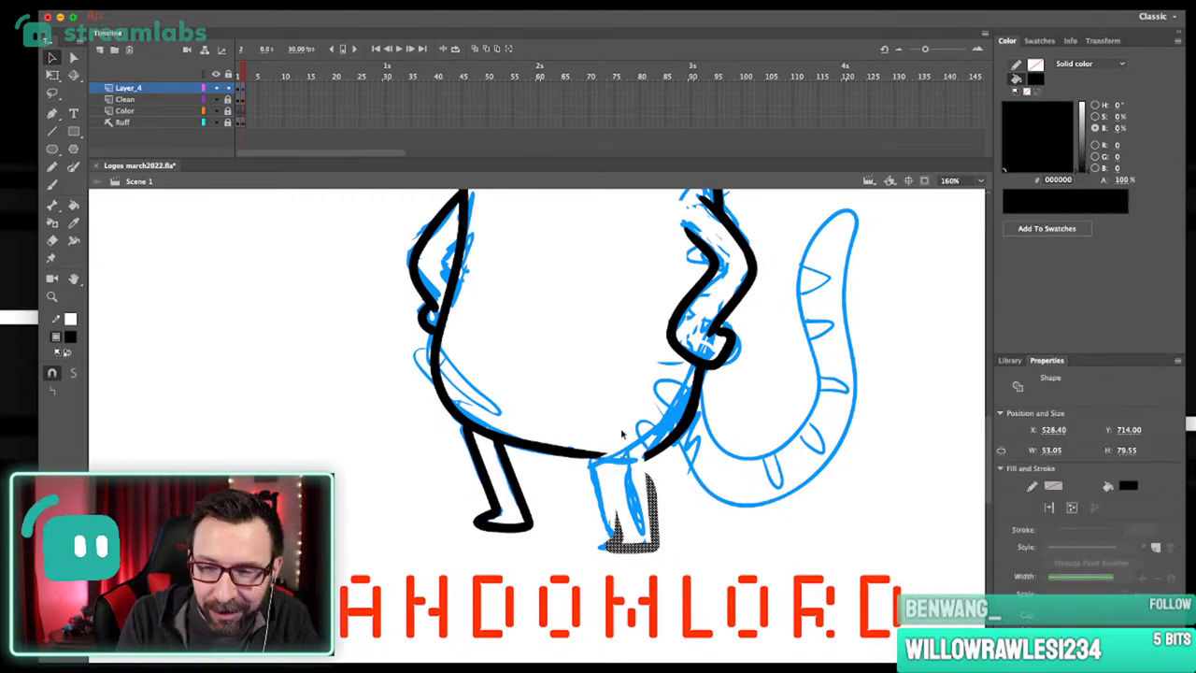
key("Delete")
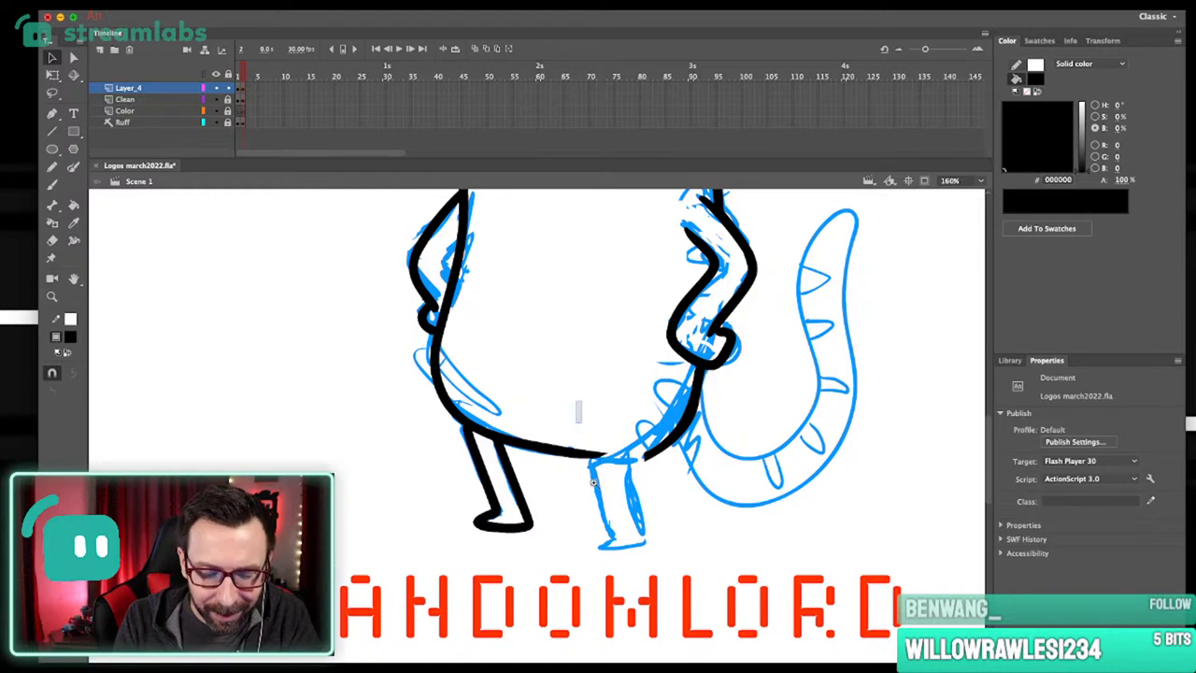
Lasso the inked left leg and place a copy of it as the right leg under the gap in the belly outline.
scroll(593, 483, "up", 5)
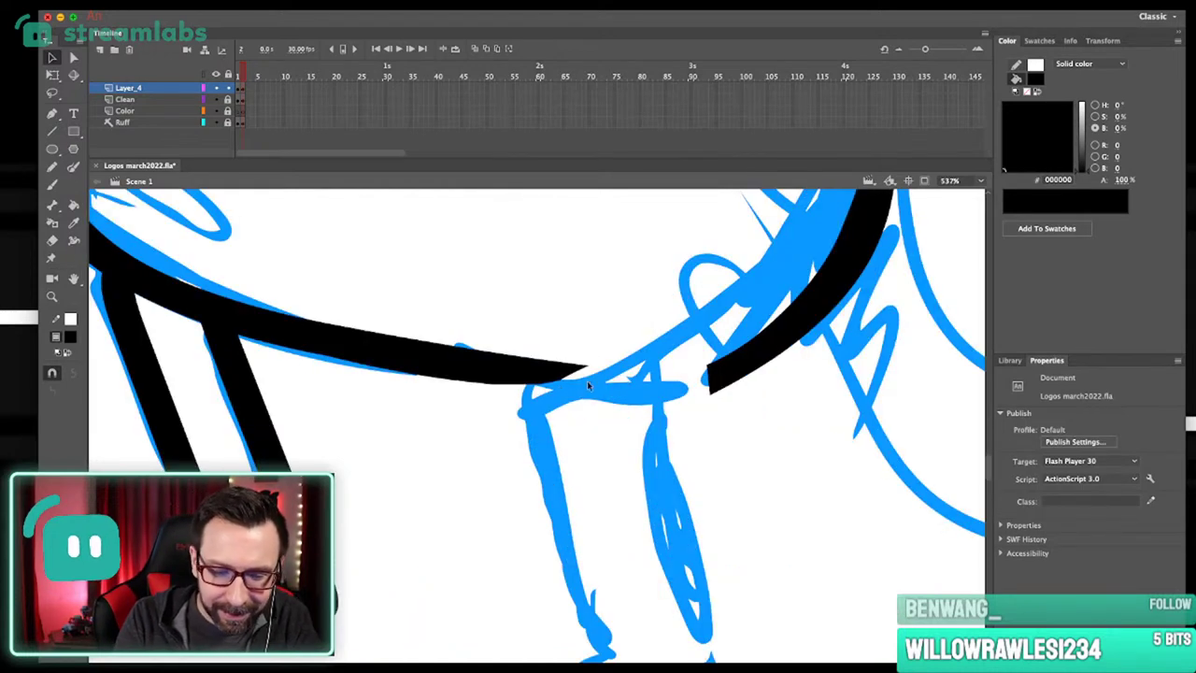
key("super+1")
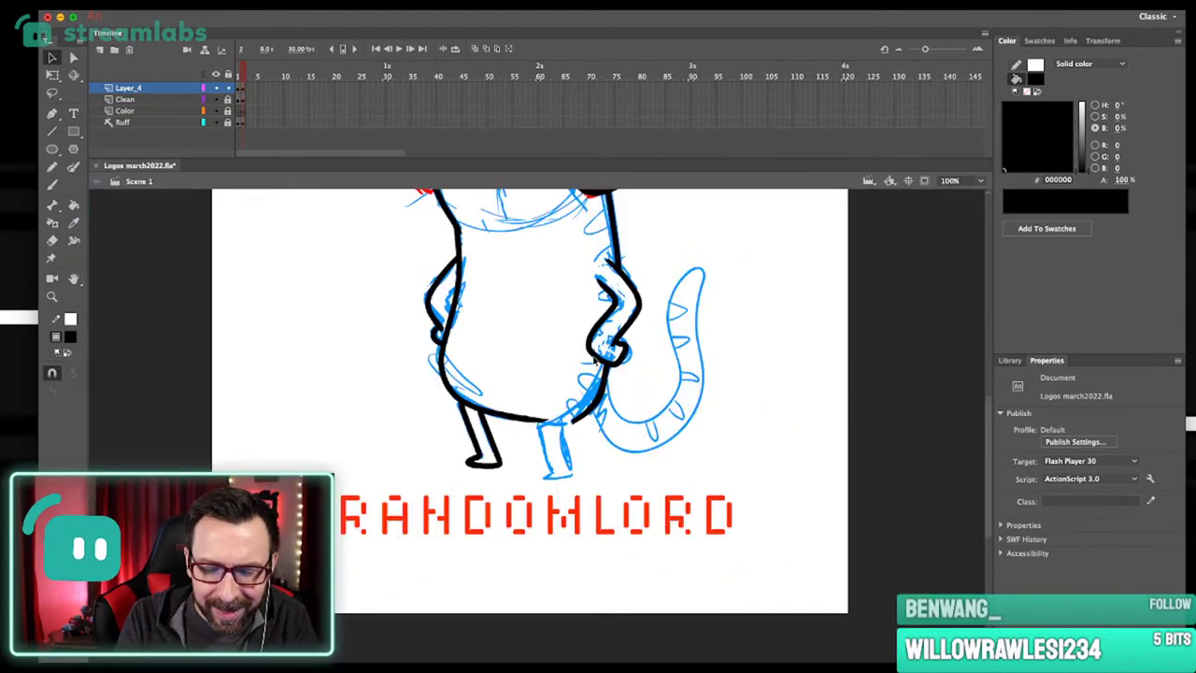
left_click_drag(647, 447, 650, 453)
key("l")
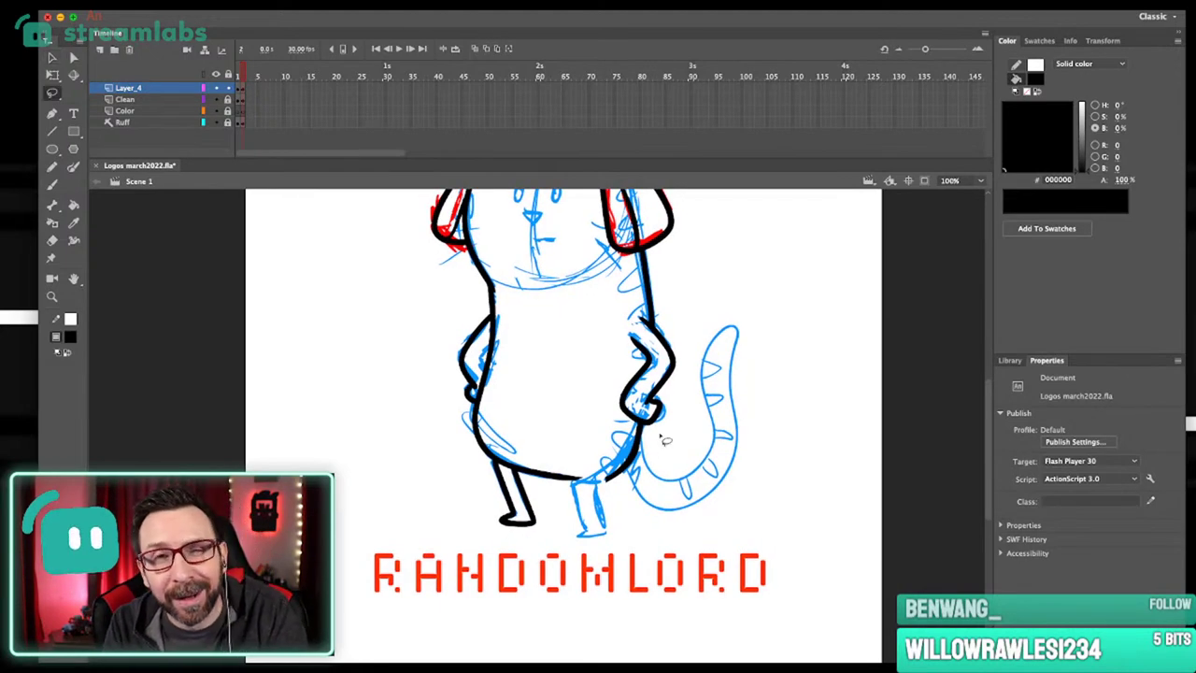
mouse_move(480, 363)
left_mouse_down()
mouse_move(574, 583)
mouse_move(579, 494)
mouse_move(529, 436)
mouse_move(449, 425)
left_mouse_up()
key("super+2")
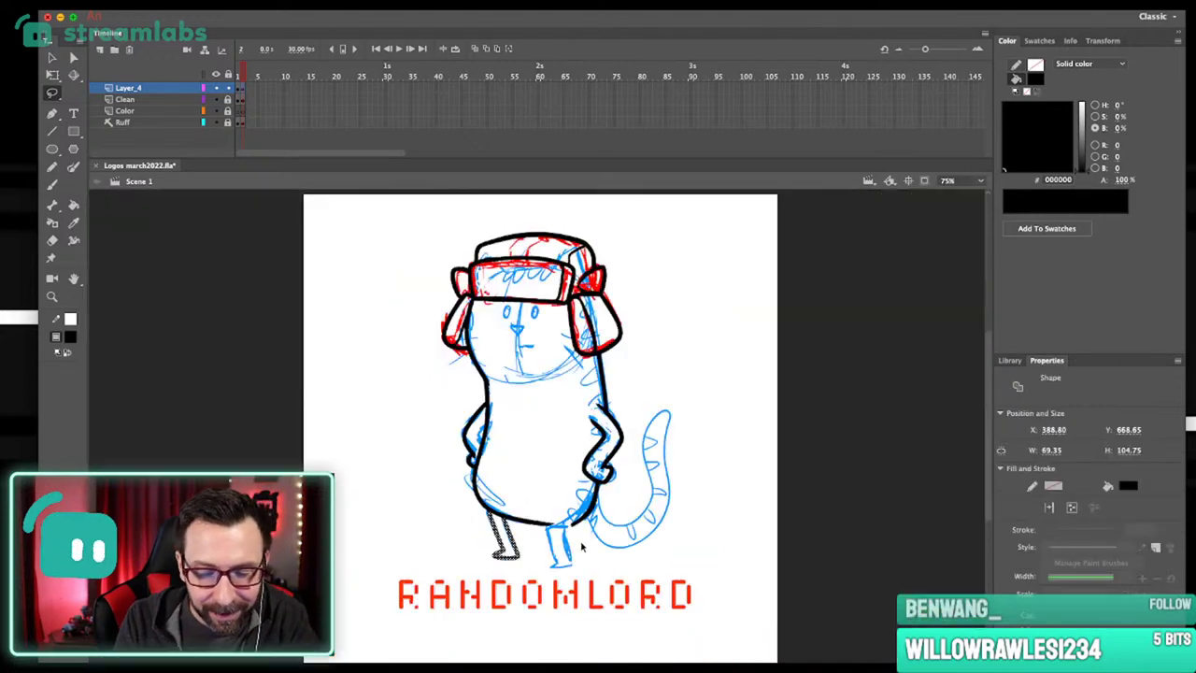
left_click_drag(670, 460, 705, 452)
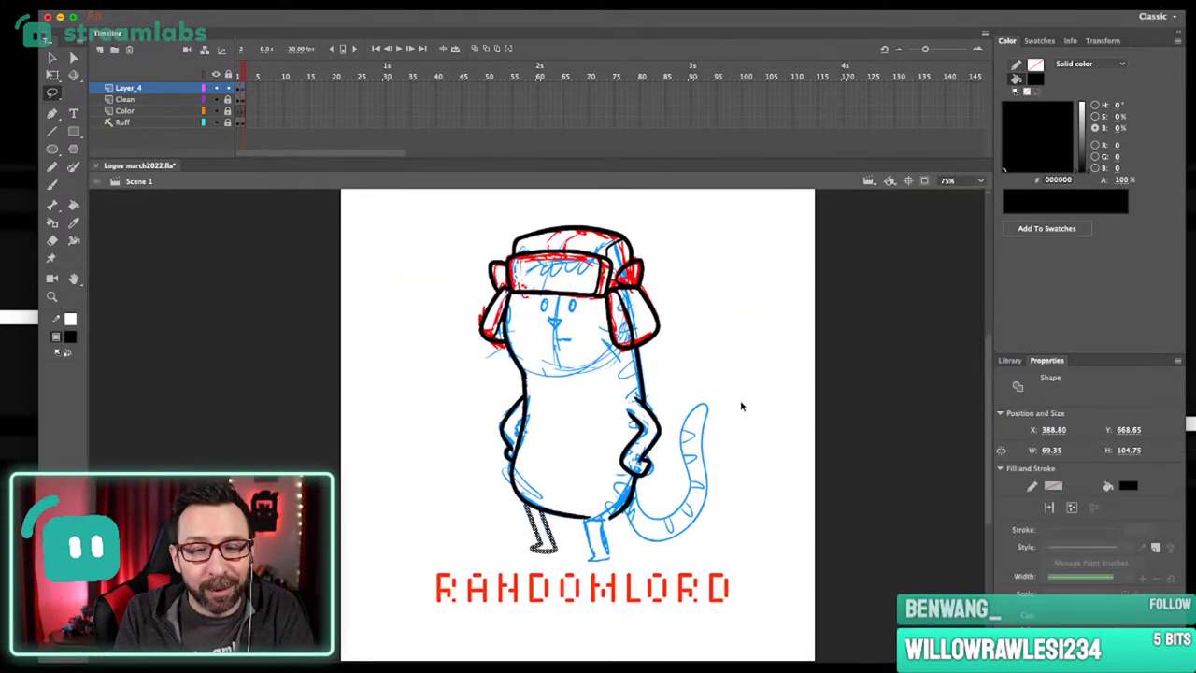
key("super+v")
left_click_drag(488, 333, 619, 598)
left_click_drag(542, 406, 655, 595)
Join the copied right leg's outer line to the belly curve and delete the end of its inner line protruding above the belly outline.
scroll(615, 465, "up", 4)
left_click(608, 441)
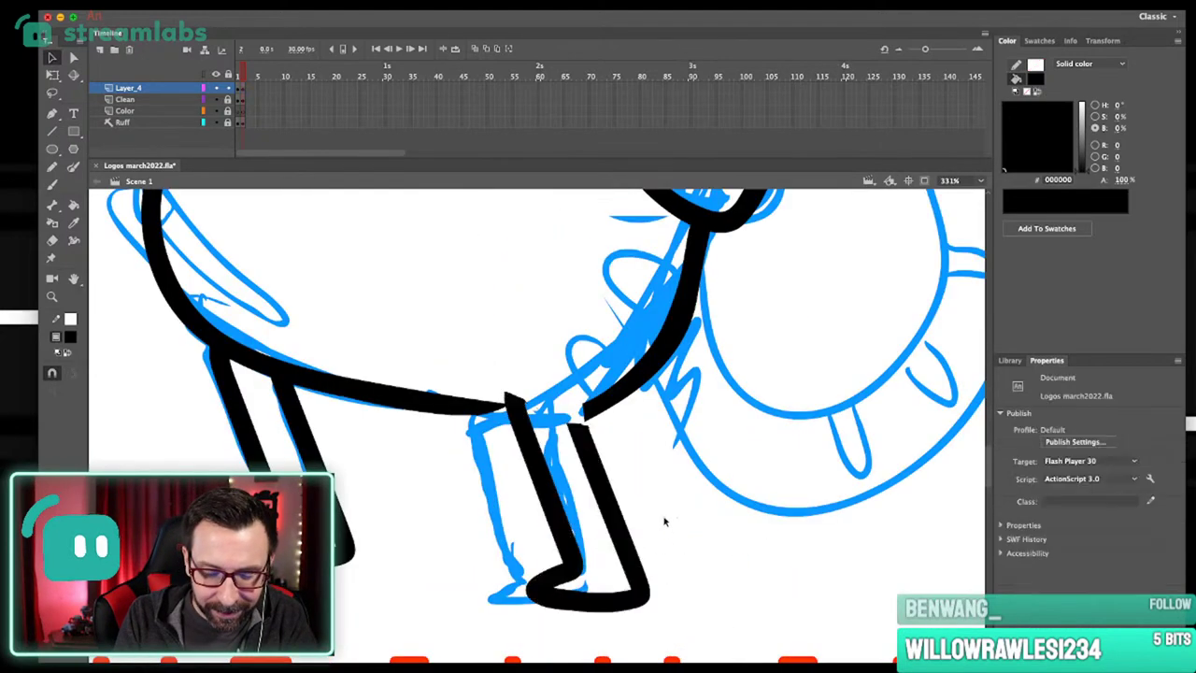
mouse_move(569, 425)
left_mouse_down()
mouse_move(595, 462)
mouse_move(585, 417)
left_mouse_up()
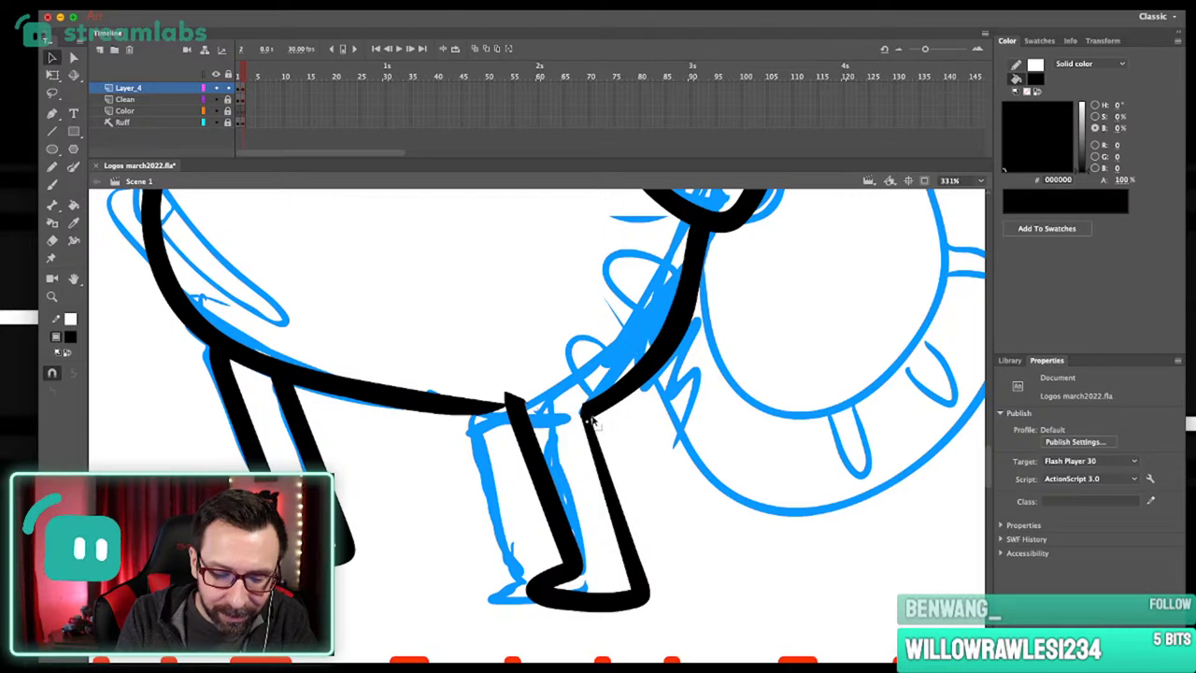
mouse_move(591, 419)
left_mouse_down()
mouse_move(588, 396)
mouse_move(594, 421)
mouse_move(603, 411)
left_mouse_up()
key("super+z")
mouse_move(512, 404)
left_mouse_down()
mouse_move(542, 409)
mouse_move(567, 395)
left_mouse_up()
key("Delete")
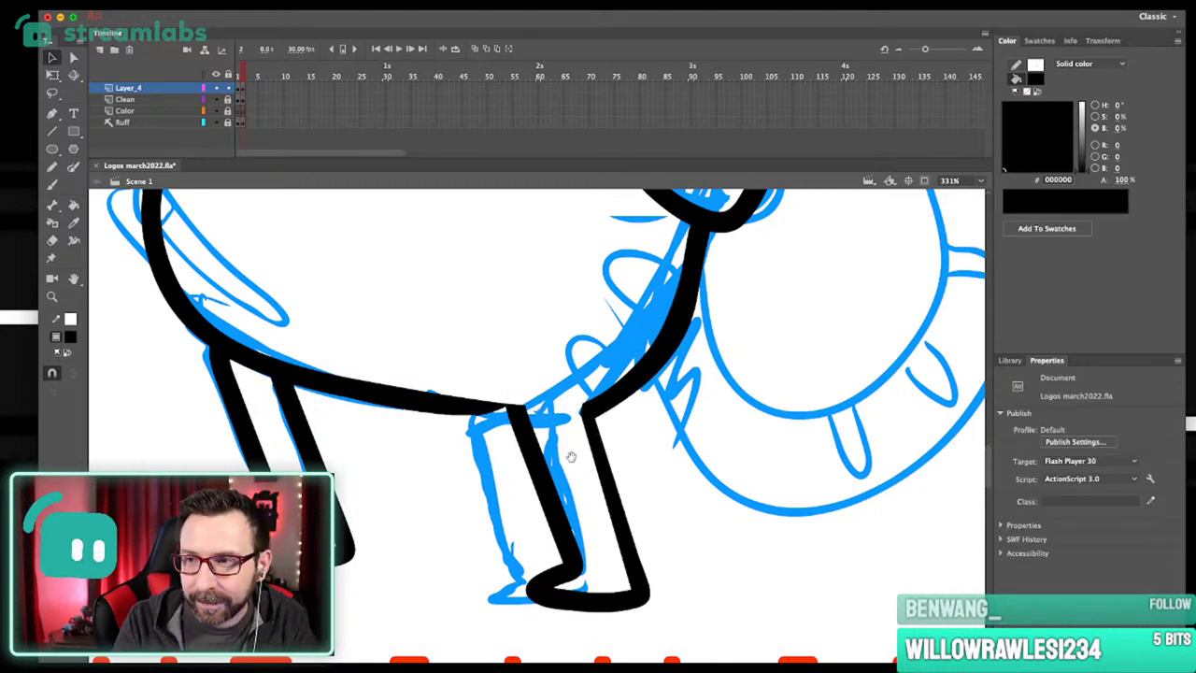
Touch up the corner where the belly outline meets the right leg's inner line with the Brush tool.
left_click_drag(571, 456, 593, 464)
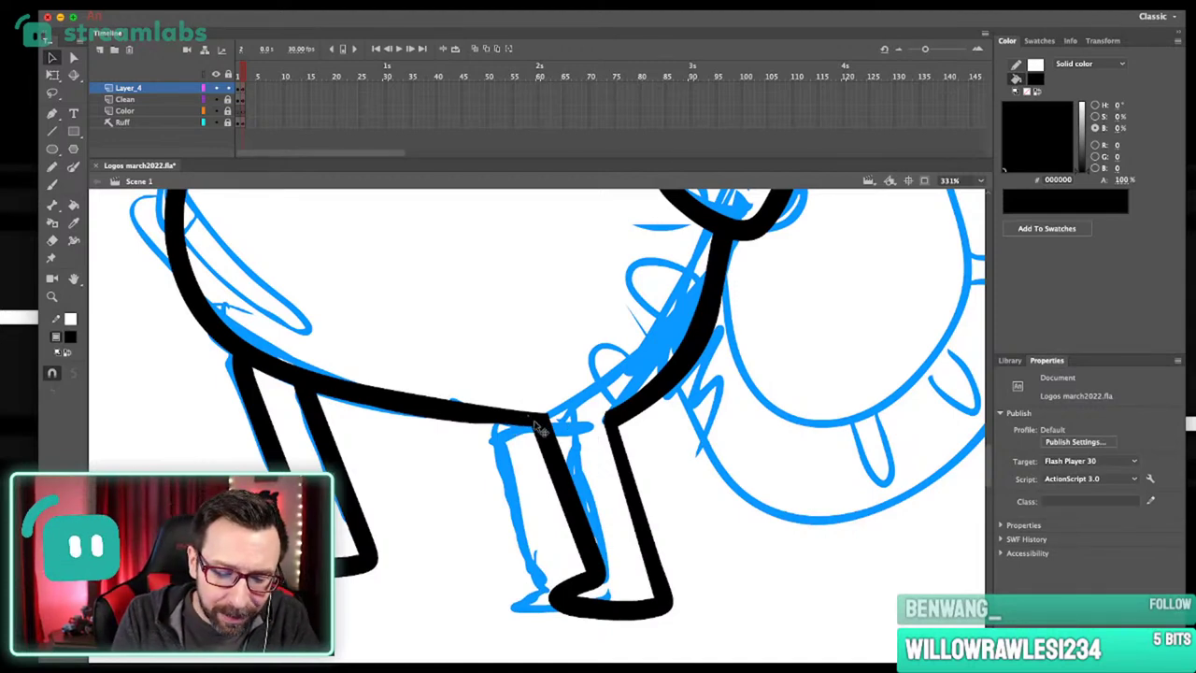
key("b")
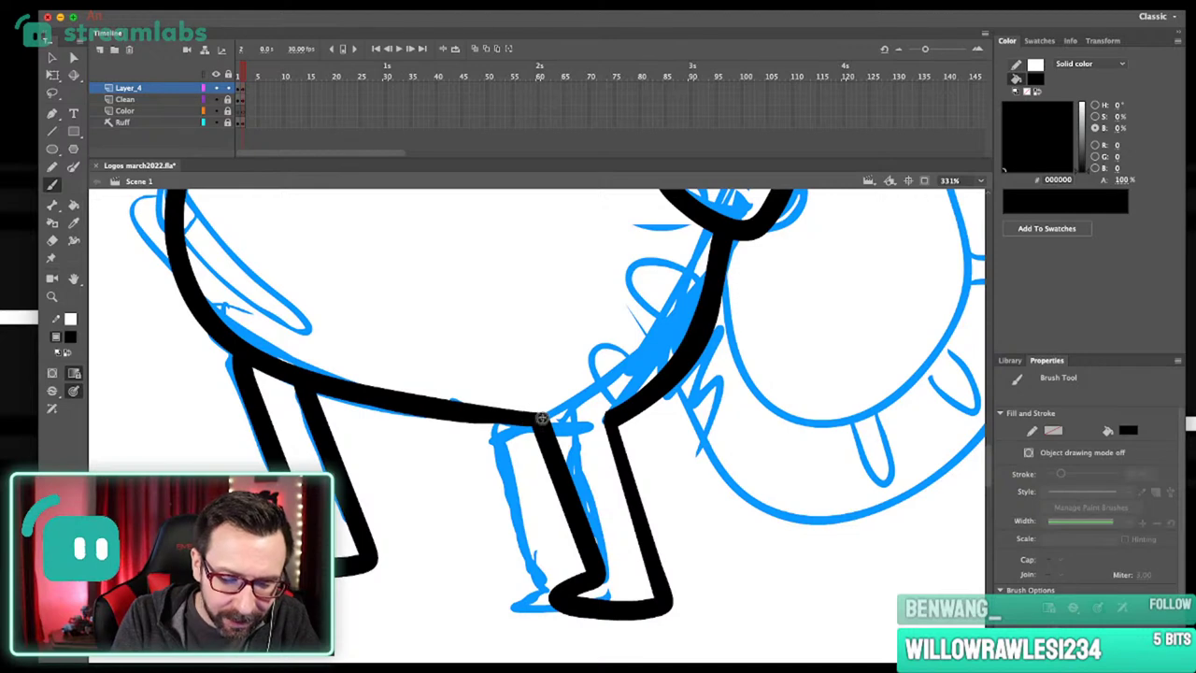
left_click_drag(445, 376, 562, 449)
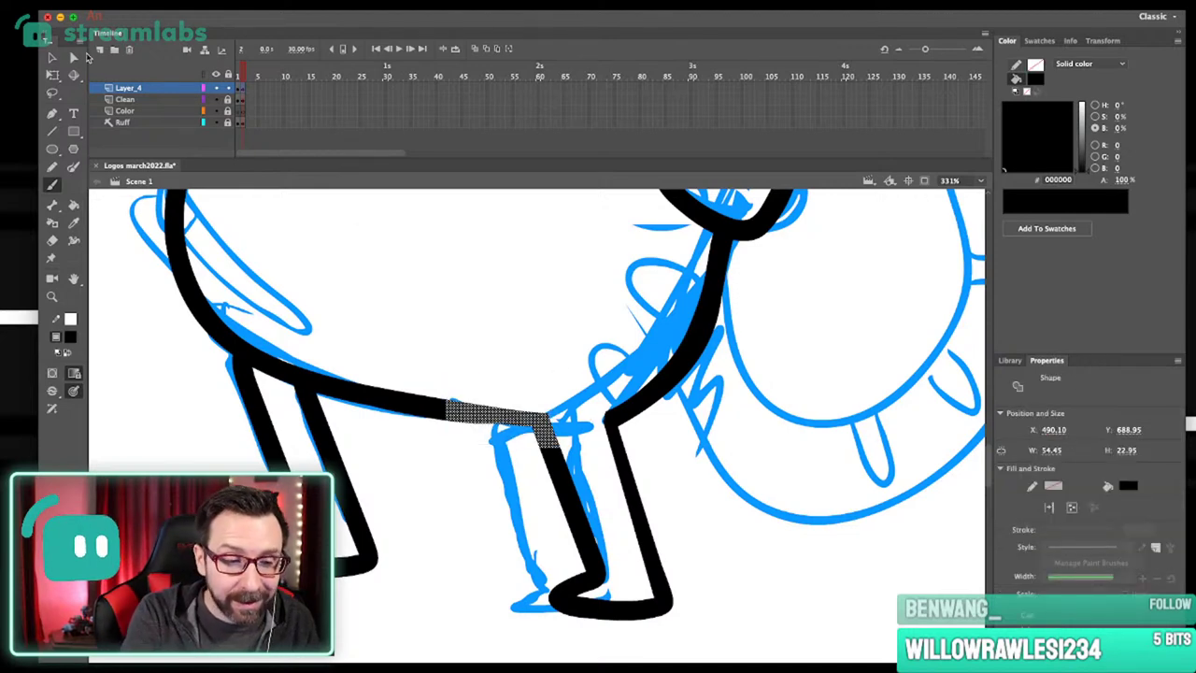
left_click(53, 58)
left_click(529, 360)
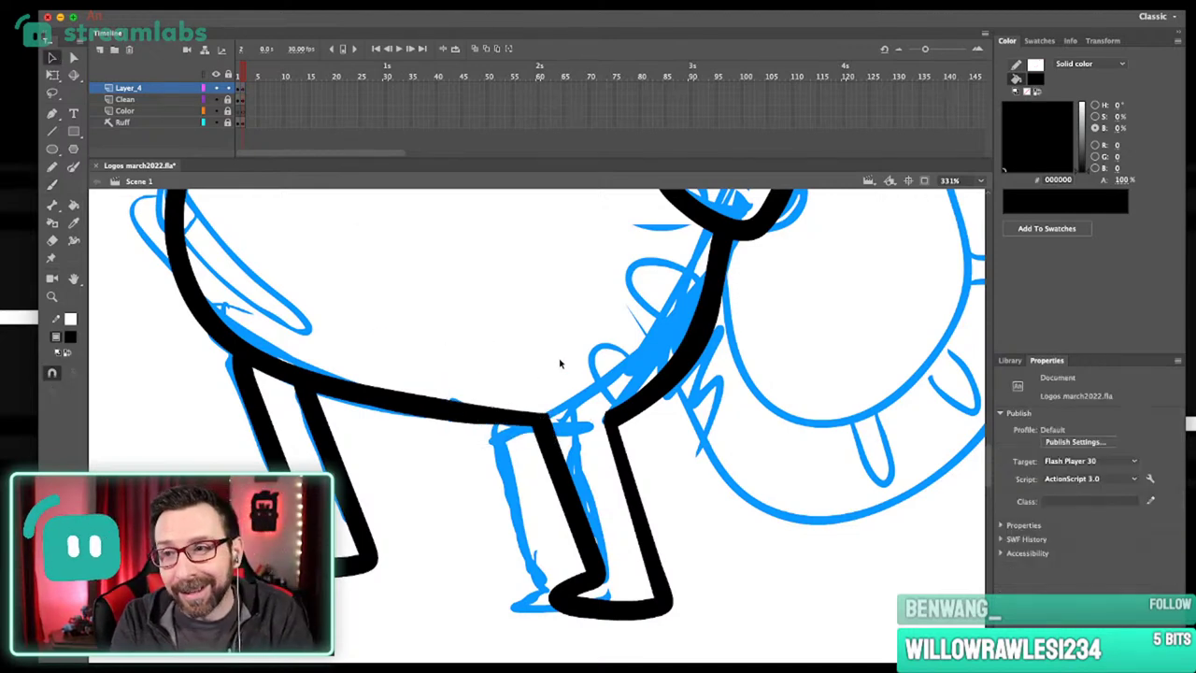
scroll(692, 475, "up", 2)
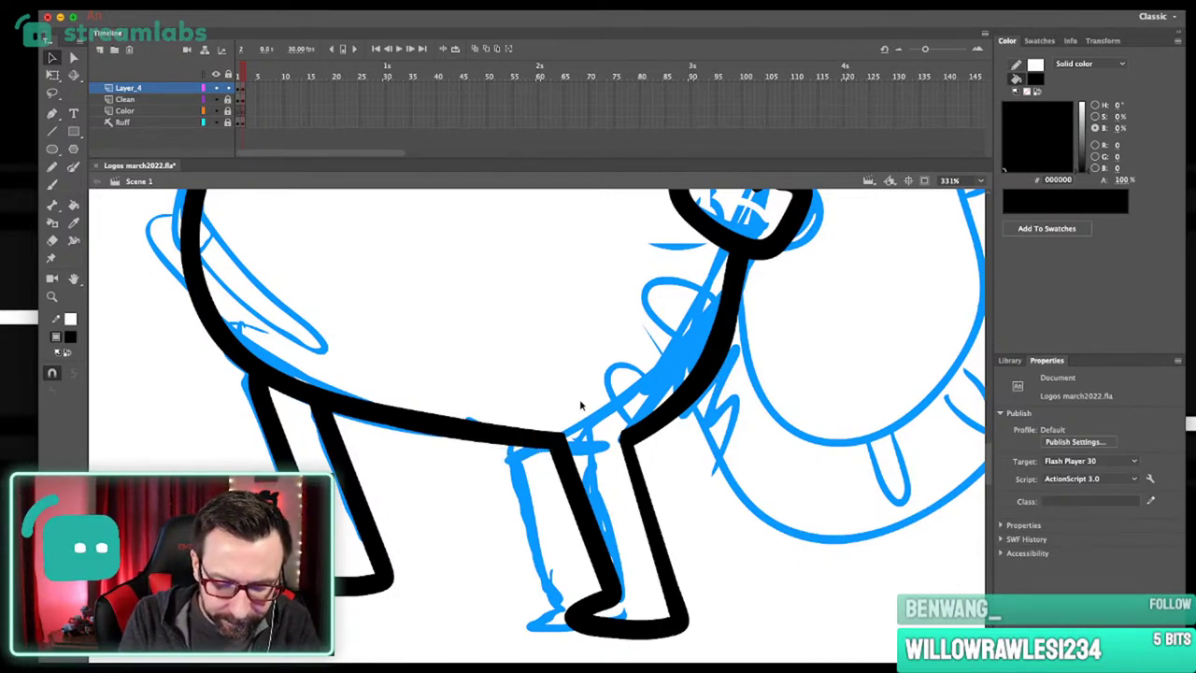
Thicken the right leg's outer line by pulling its outer edge outward and reshape its corner with the belly curve.
key("super+1")
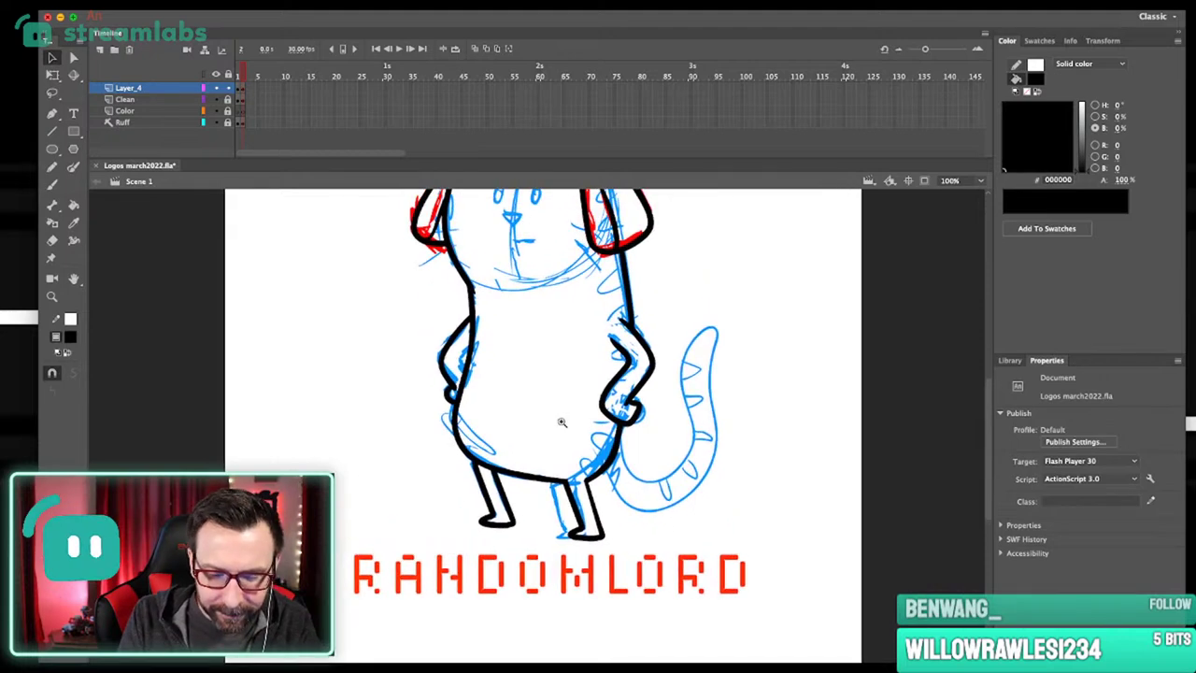
left_click_drag(562, 422, 611, 570)
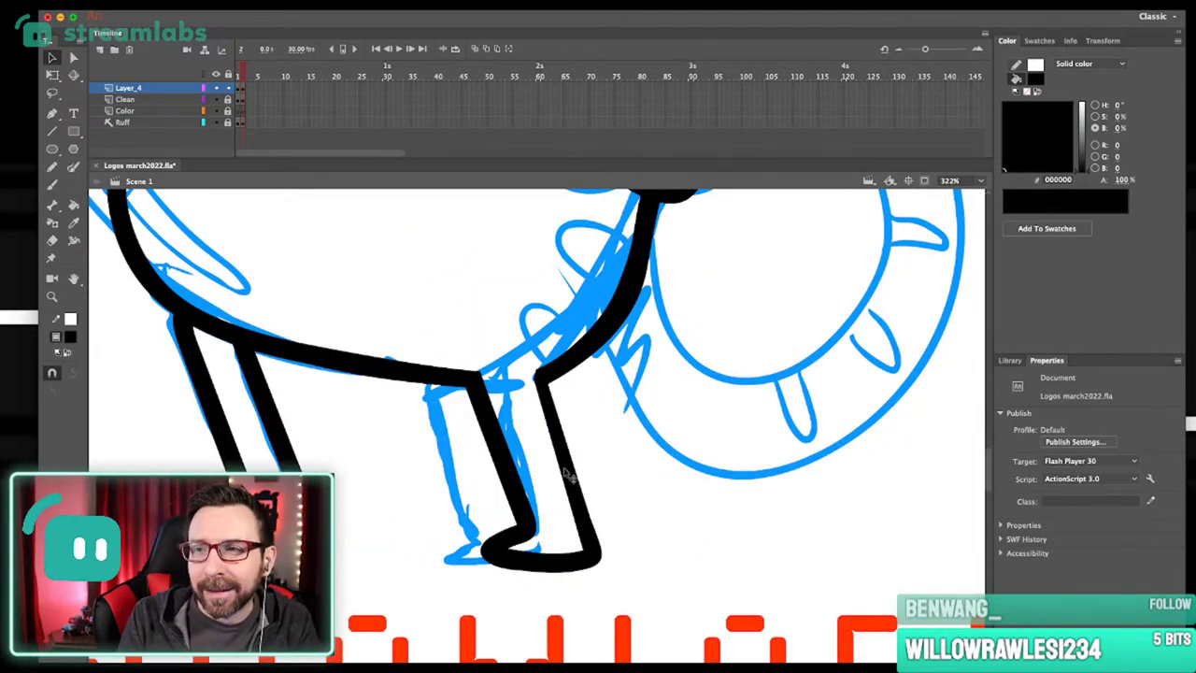
scroll(580, 472, "up", 2)
scroll(548, 428, "up", 3)
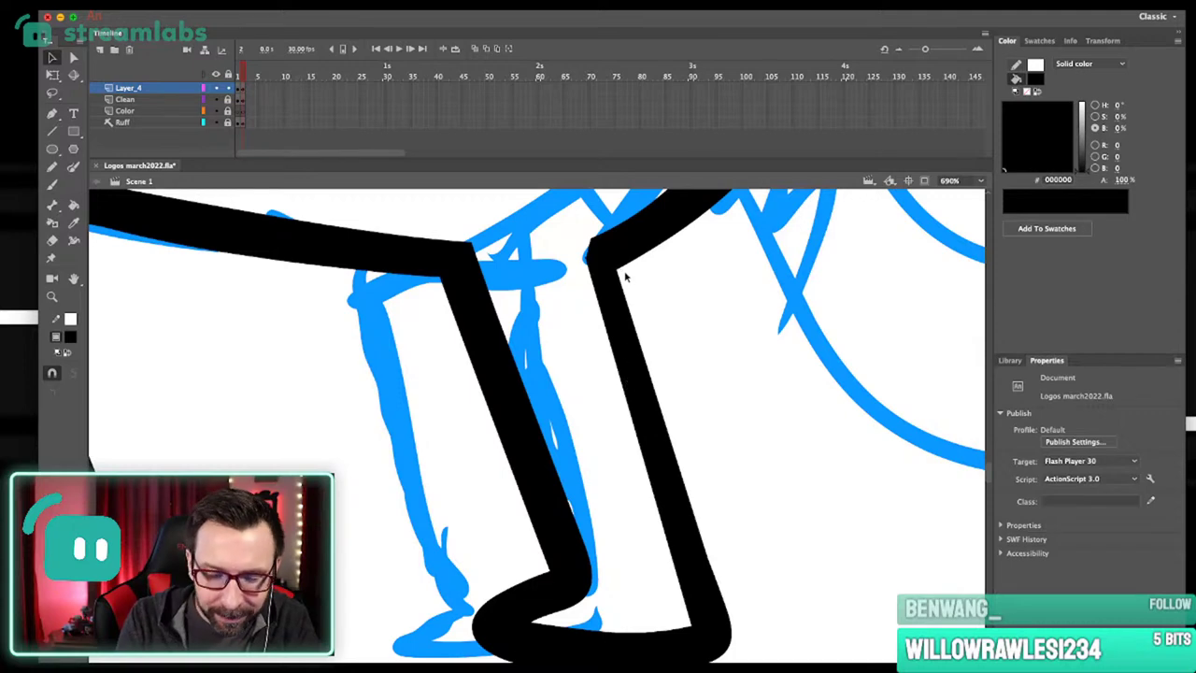
left_click_drag(617, 270, 627, 265)
left_click_drag(707, 559, 714, 555)
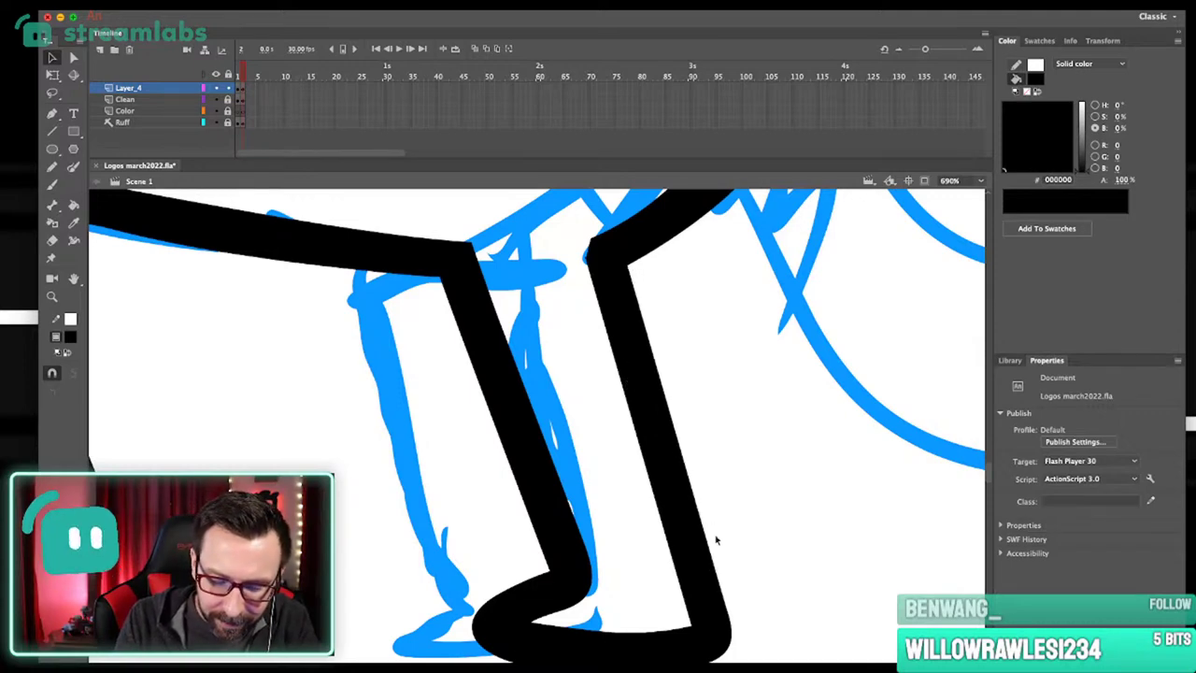
left_click_drag(583, 230, 595, 251)
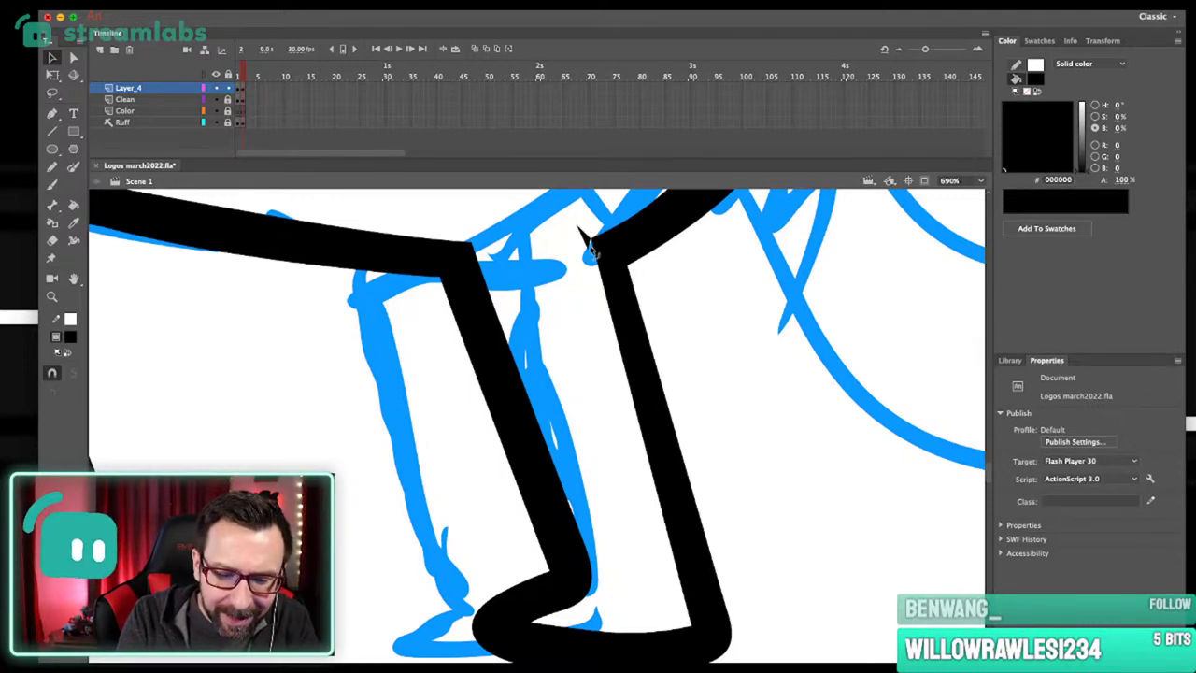
Brush the tail's black outline over the sketch, from the belly curve beside the right leg around the rounded tip and back.
key("ctrl+1")
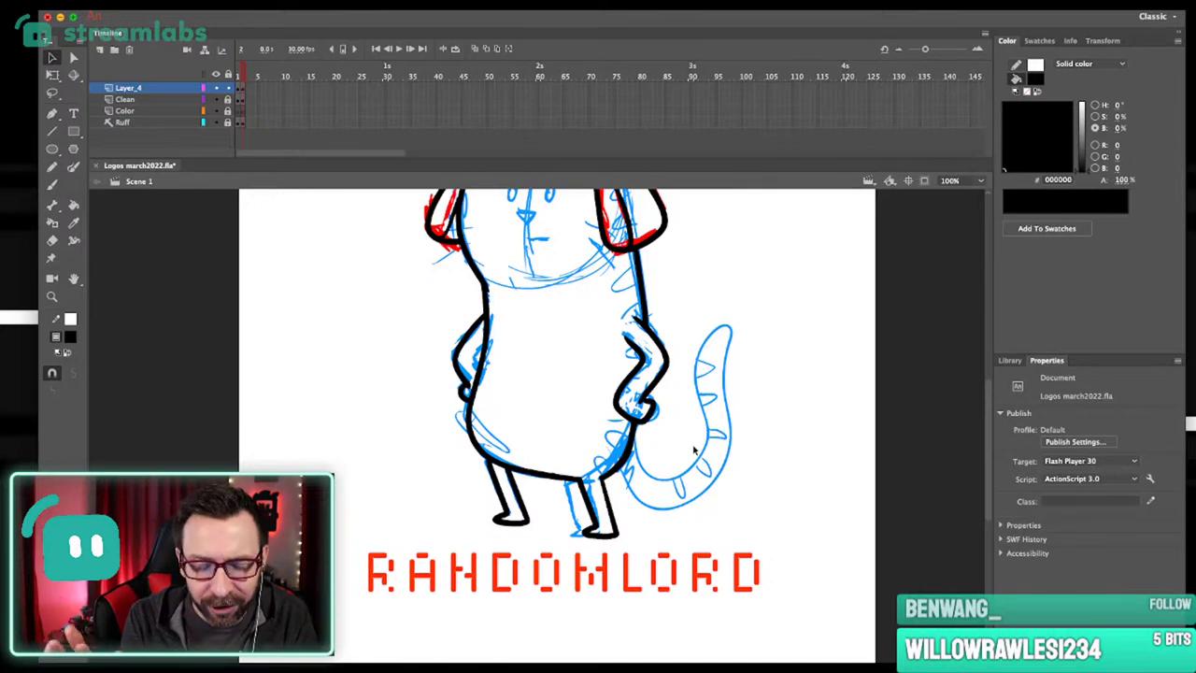
scroll(707, 482, "up", 3)
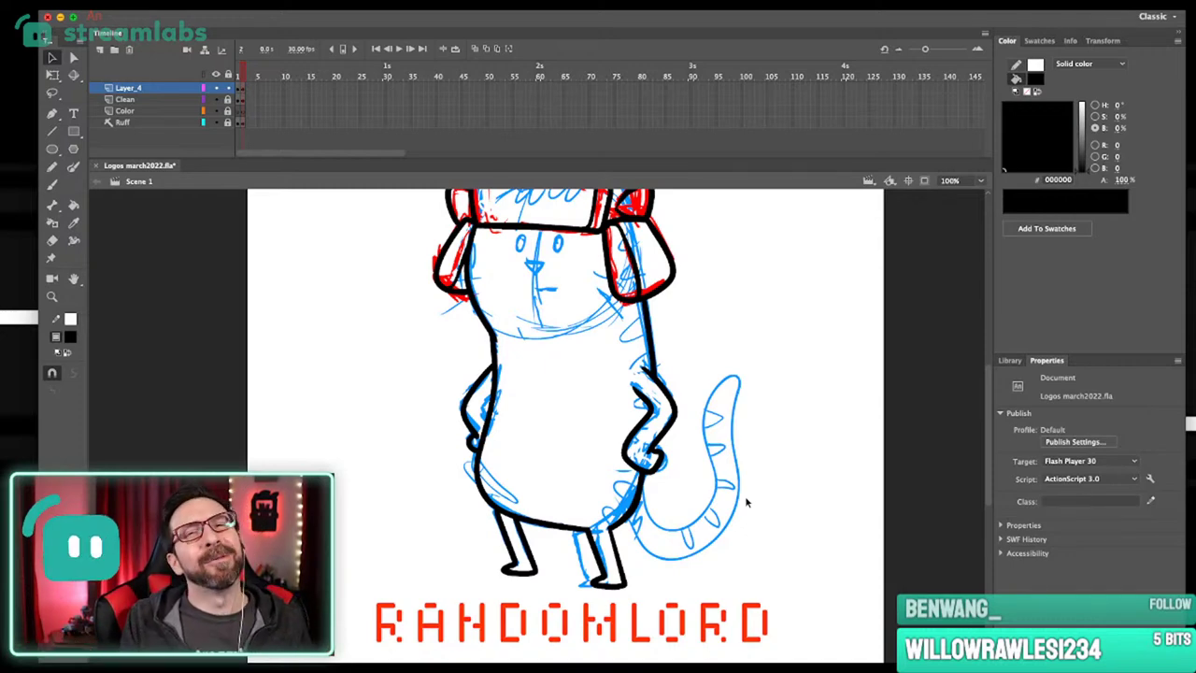
key("b")
scroll(645, 428, "up", 3)
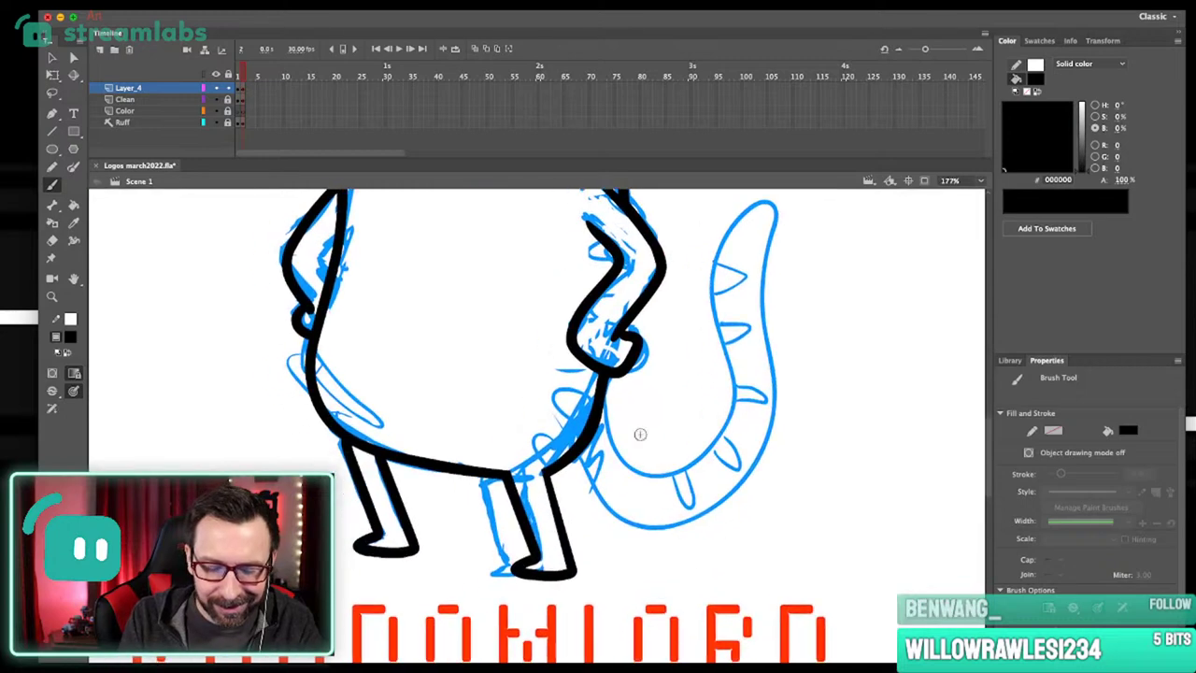
mouse_move(560, 465)
left_mouse_down()
mouse_move(570, 490)
mouse_move(638, 540)
mouse_move(720, 508)
mouse_move(766, 385)
mouse_move(771, 202)
mouse_move(709, 269)
mouse_move(724, 385)
mouse_move(682, 468)
mouse_move(595, 479)
mouse_move(576, 447)
mouse_move(564, 475)
mouse_move(581, 507)
left_mouse_up()
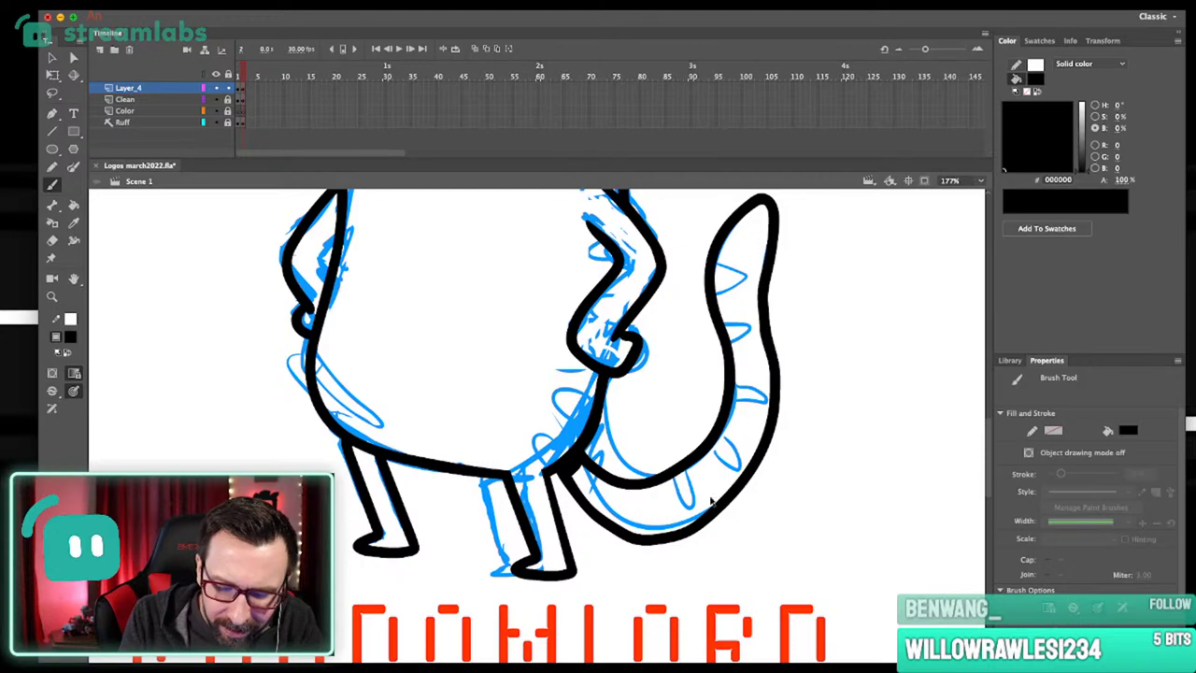
Lasso the outer line of the inked tail and smooth out its curve.
scroll(723, 496, "up", 2)
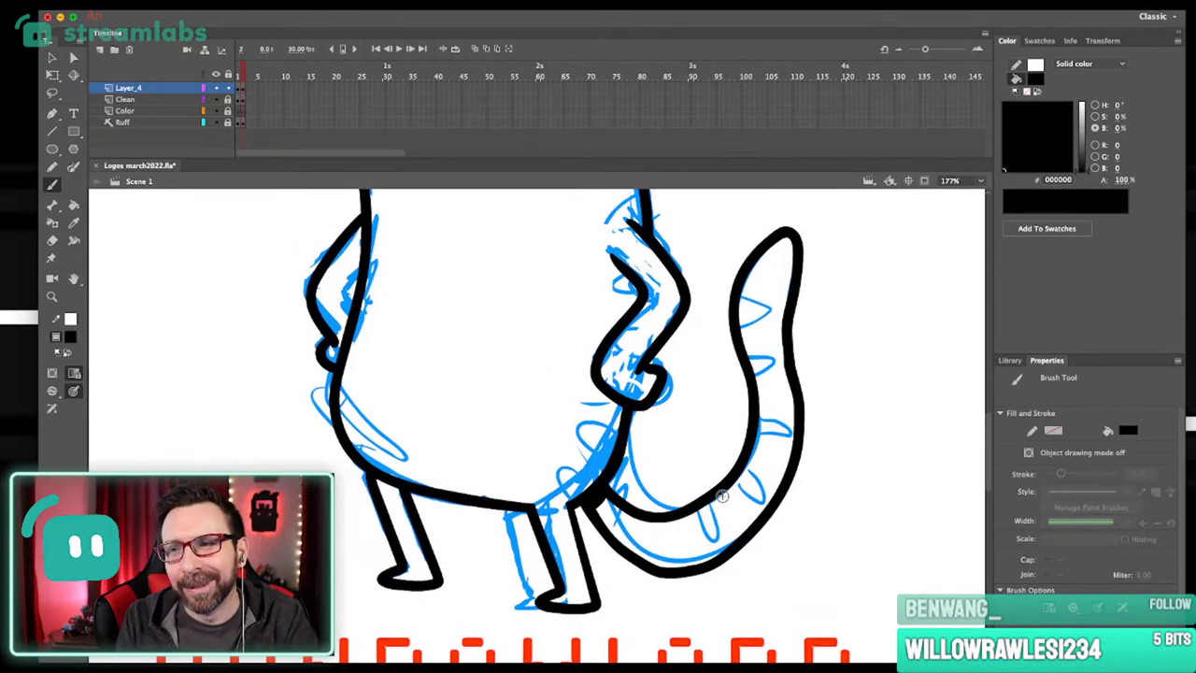
key("l")
mouse_move(780, 574)
left_mouse_down()
mouse_move(682, 610)
mouse_move(605, 559)
mouse_move(686, 550)
mouse_move(755, 496)
mouse_move(785, 572)
left_mouse_up()
left_click_drag(785, 404, 853, 394)
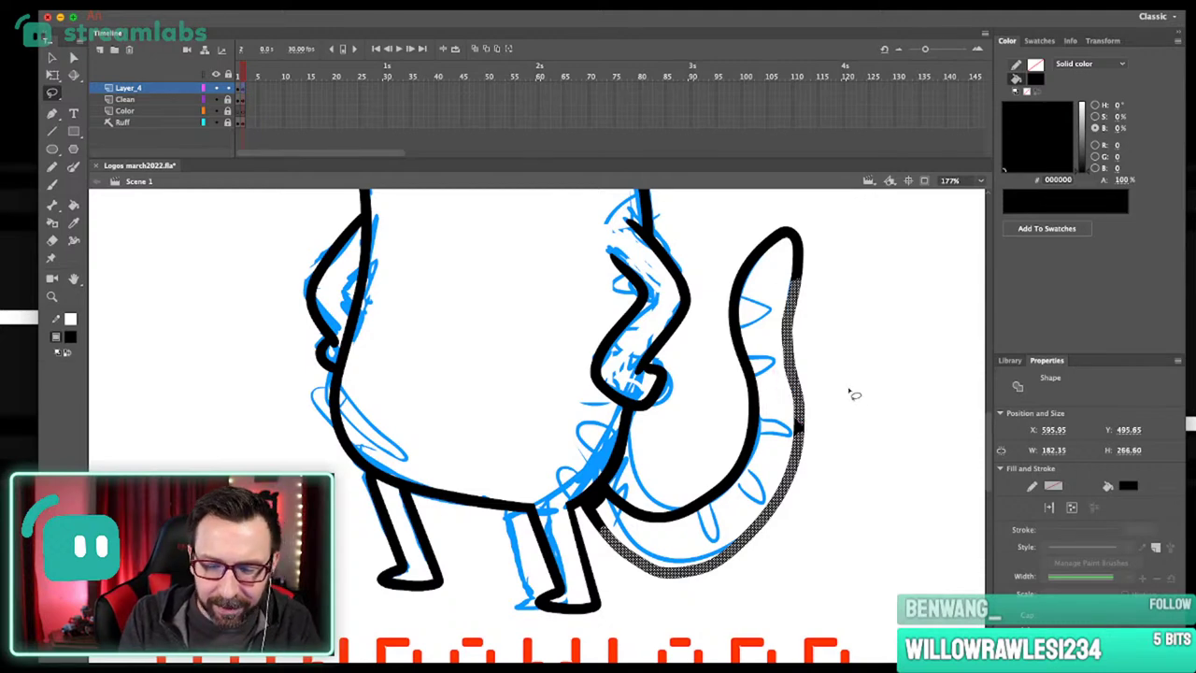
left_click(52, 57)
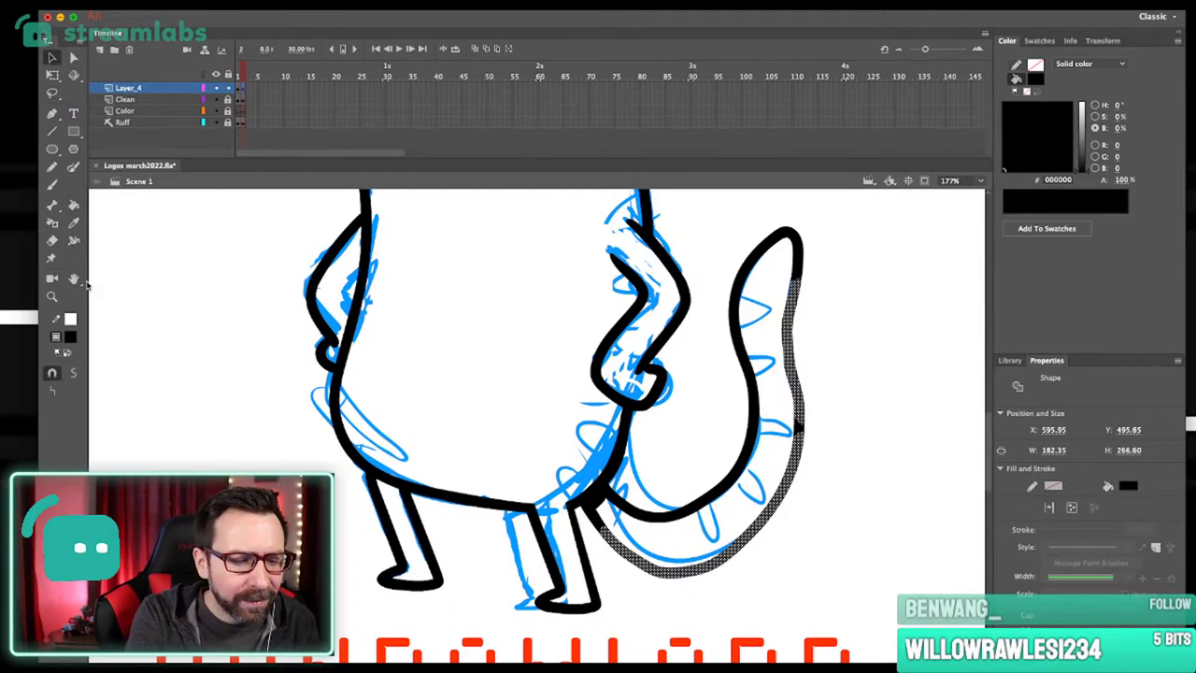
left_click(863, 412)
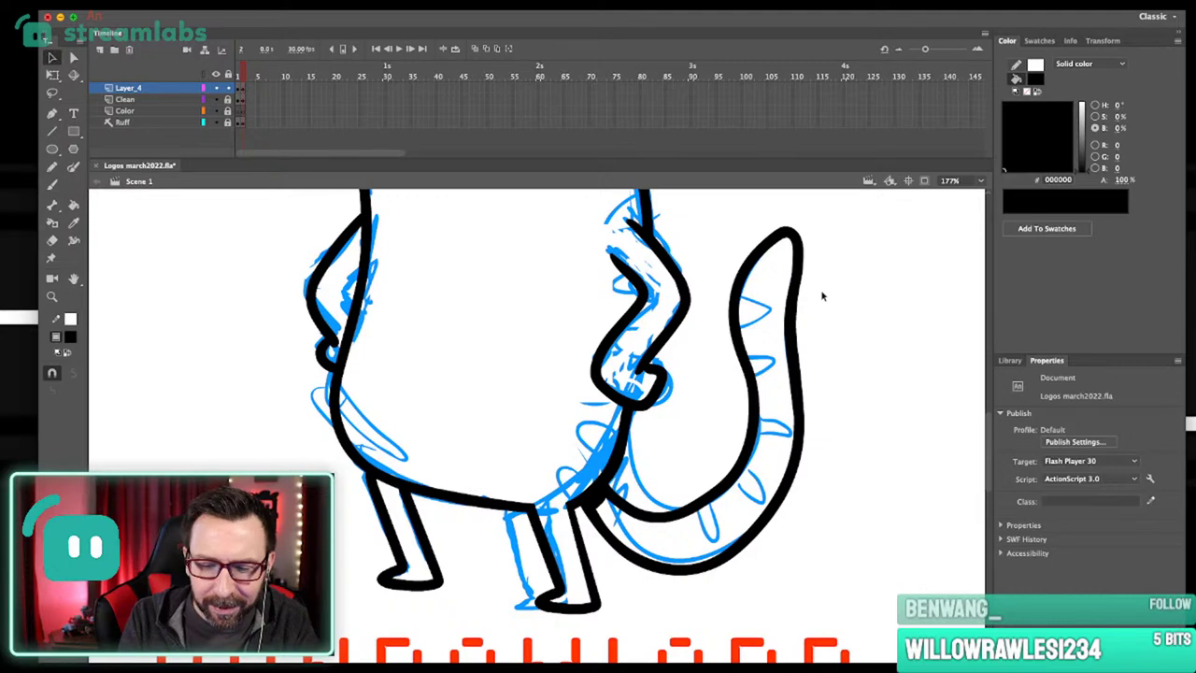
scroll(819, 307, "down", 5)
scroll(810, 355, "left", 1)
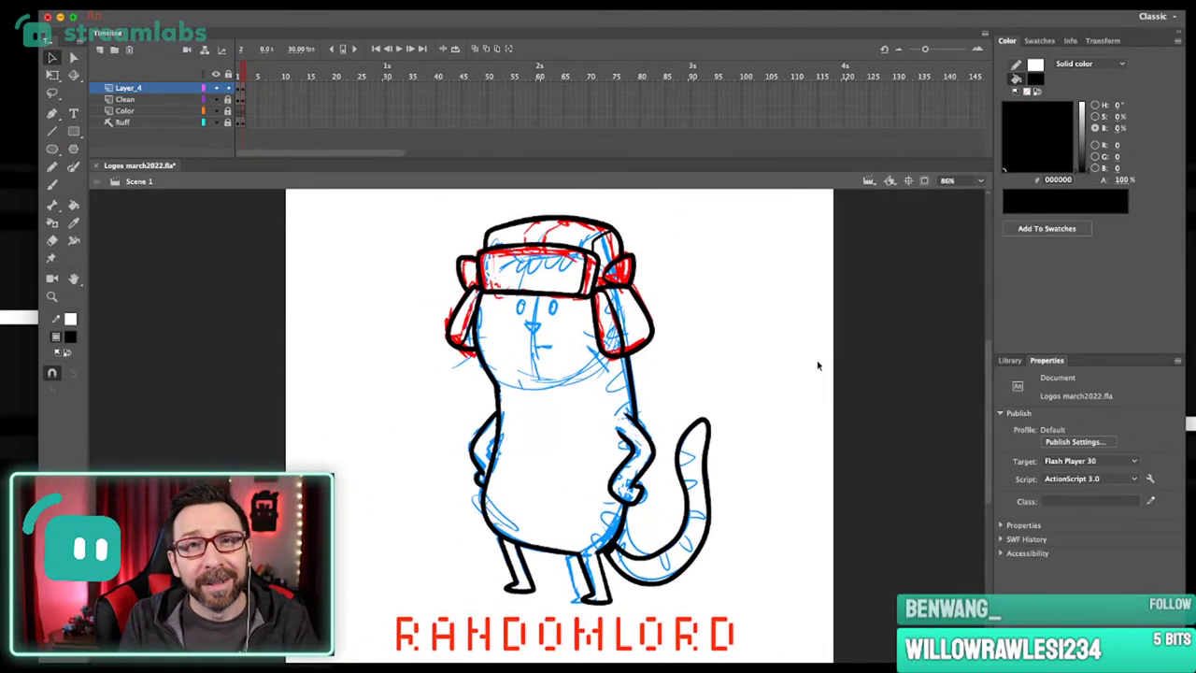
left_click_drag(710, 464, 742, 452)
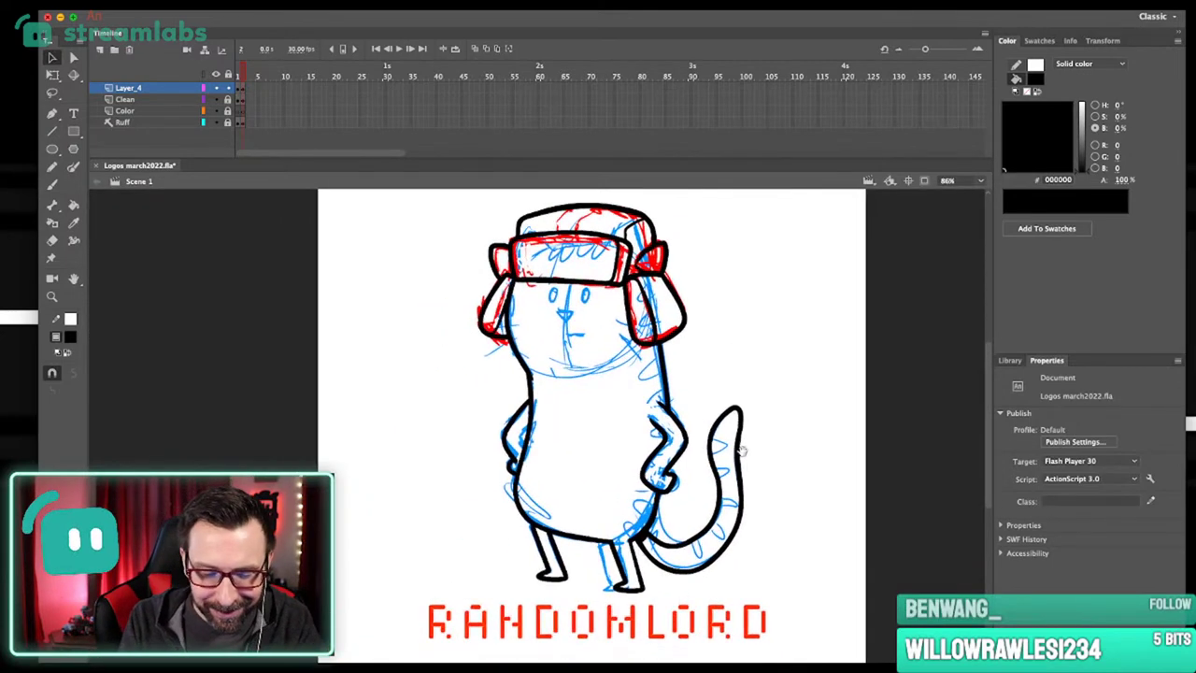
Reshape the inner outline of the cat's left leg just below the belly line.
left_click_drag(600, 419, 525, 604)
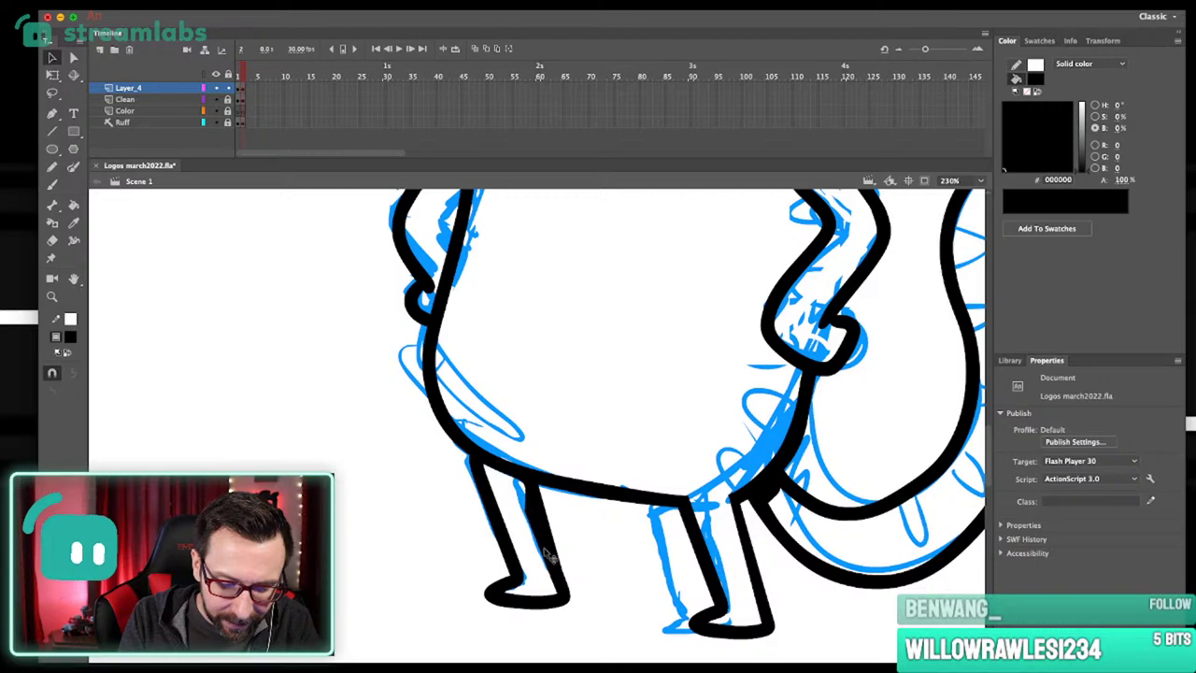
left_click_drag(520, 504, 527, 493)
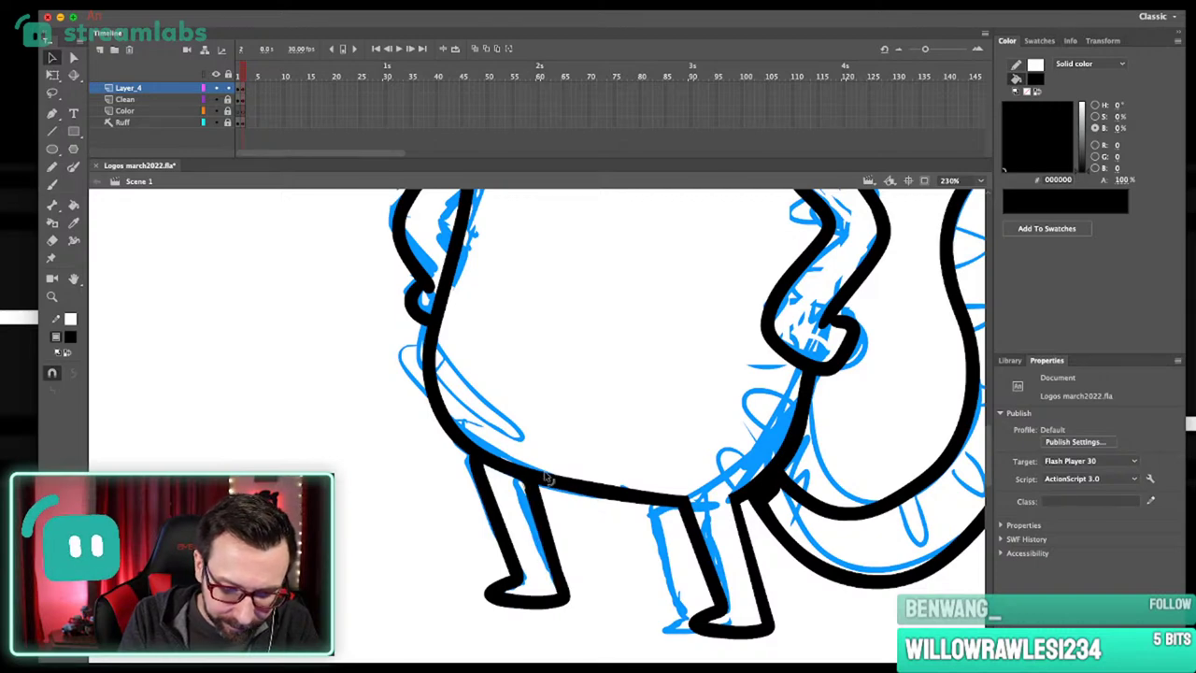
scroll(555, 452, "down", 5)
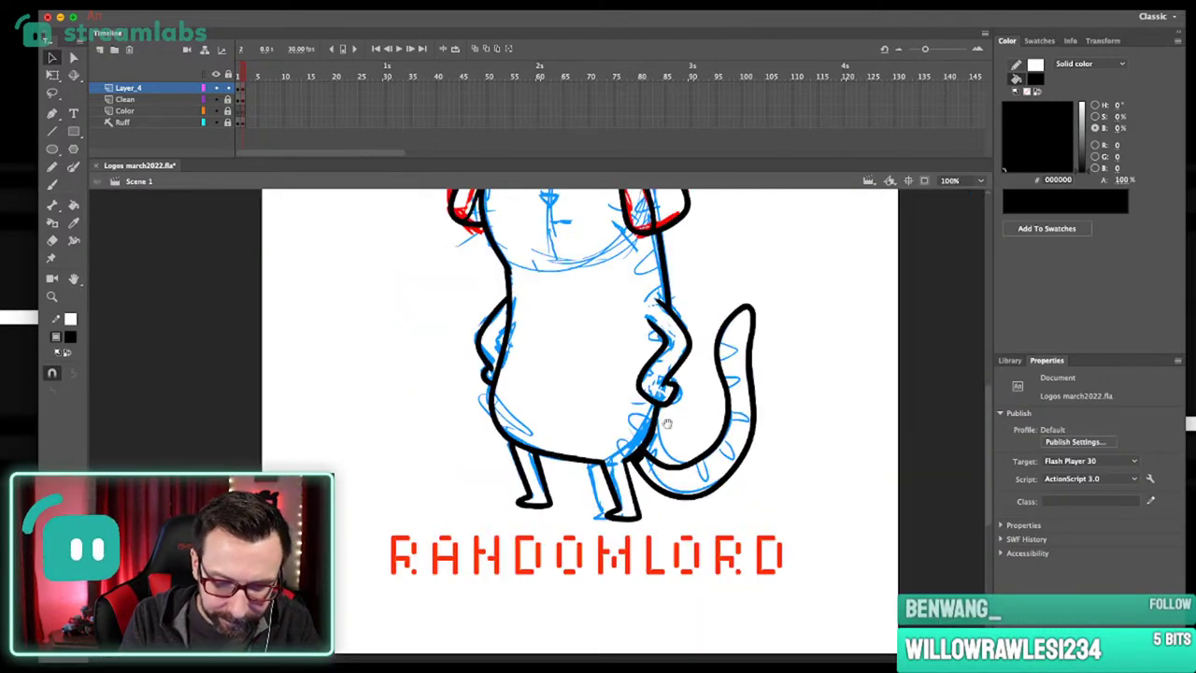
scroll(697, 458, "up", 3)
scroll(696, 456, "down", 2)
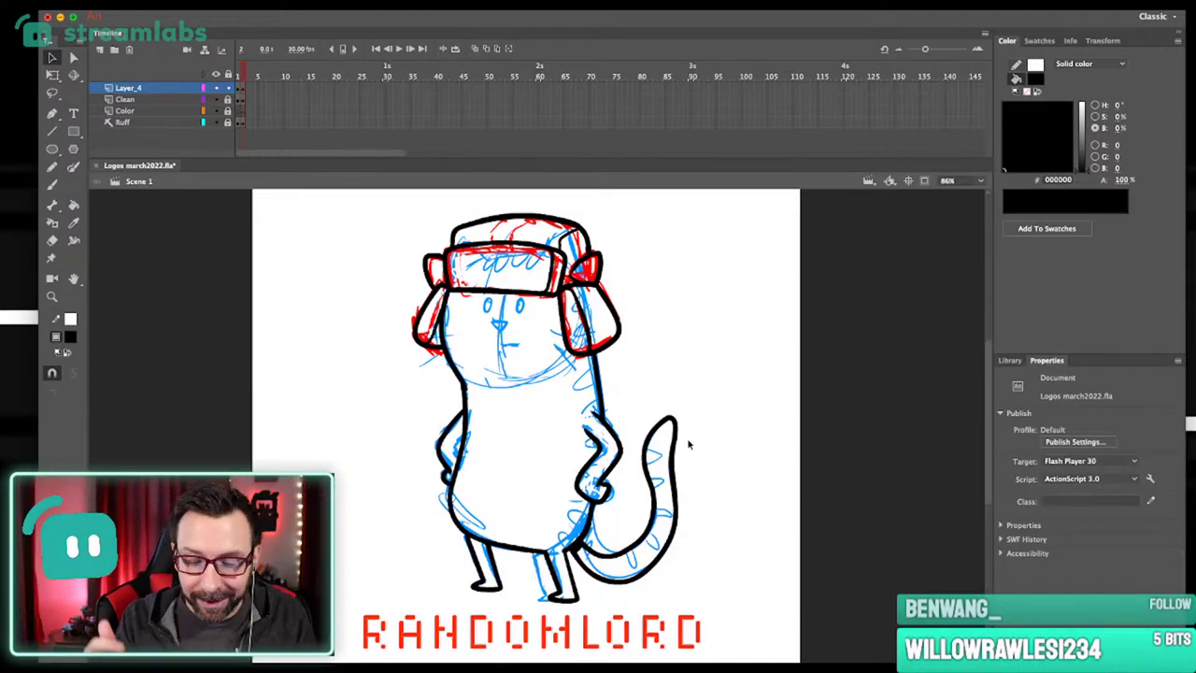
Thicken the upper outline of the cat's right leg beside the base of the tail.
key("z")
left_click_drag(545, 483, 589, 637)
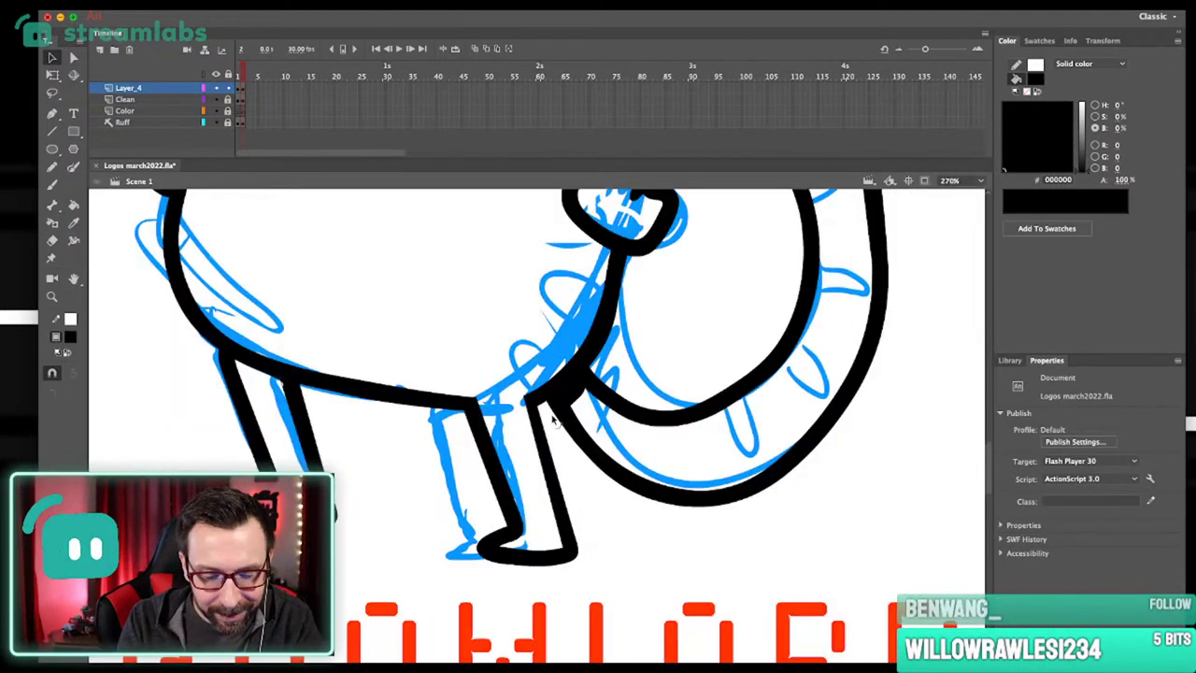
left_click(553, 455)
left_click(560, 455)
left_click_drag(557, 458, 546, 428)
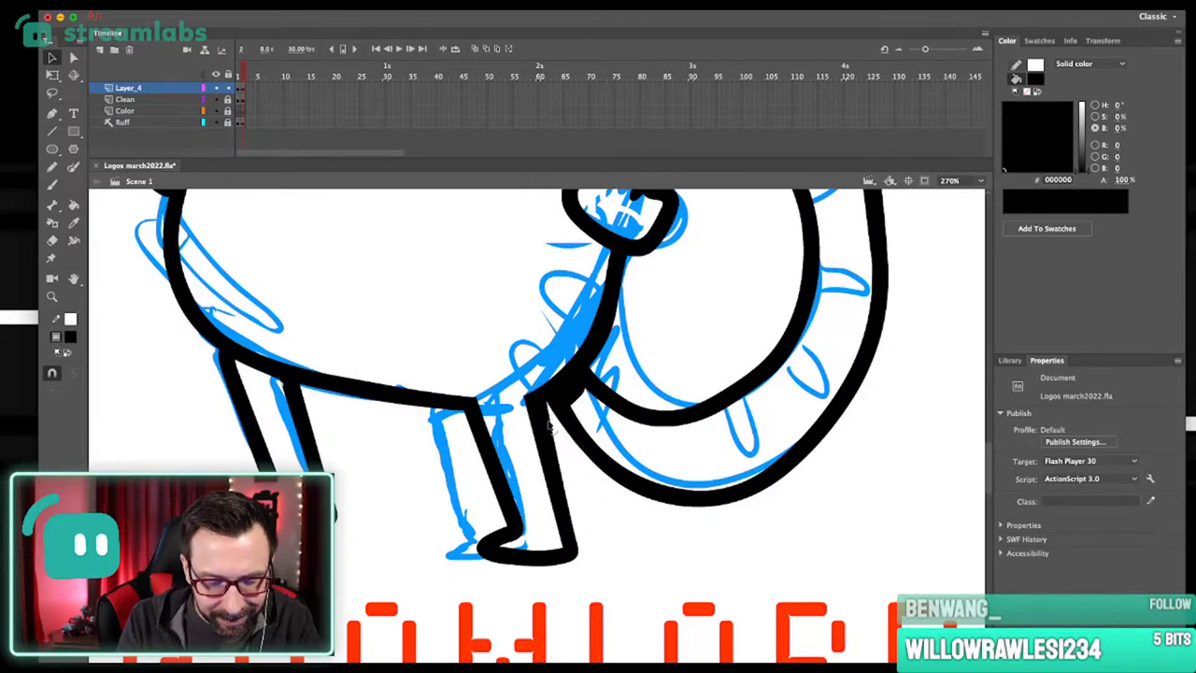
key("super+1")
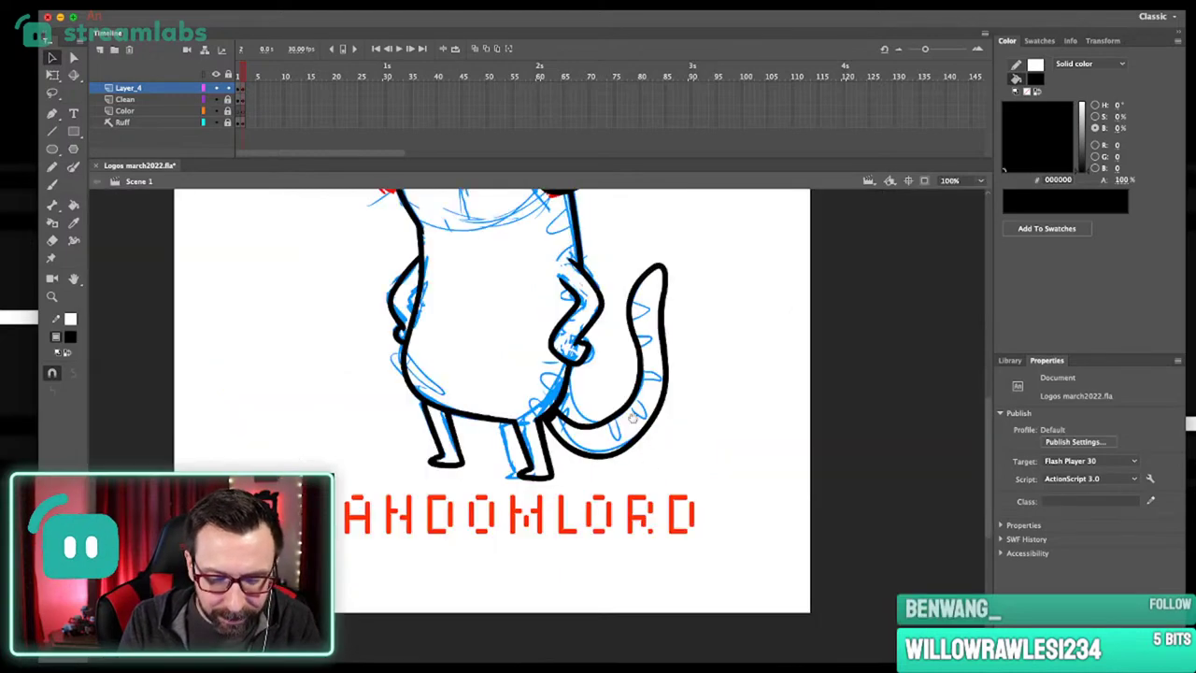
Paint two solid black oval eyes below the hat brim with the Brush tool, placing the right one inside the sketched eye.
left_click_drag(637, 406, 675, 529)
left_click_drag(701, 486, 731, 555)
left_click_drag(439, 247, 660, 514)
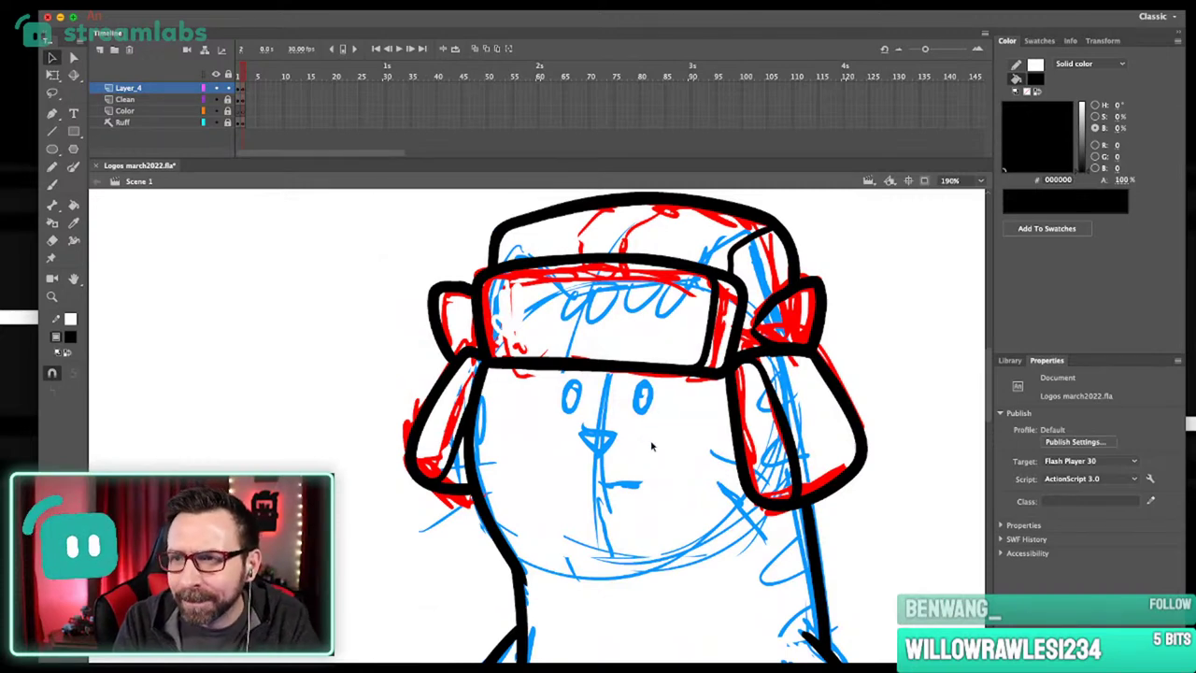
left_click_drag(651, 446, 651, 456)
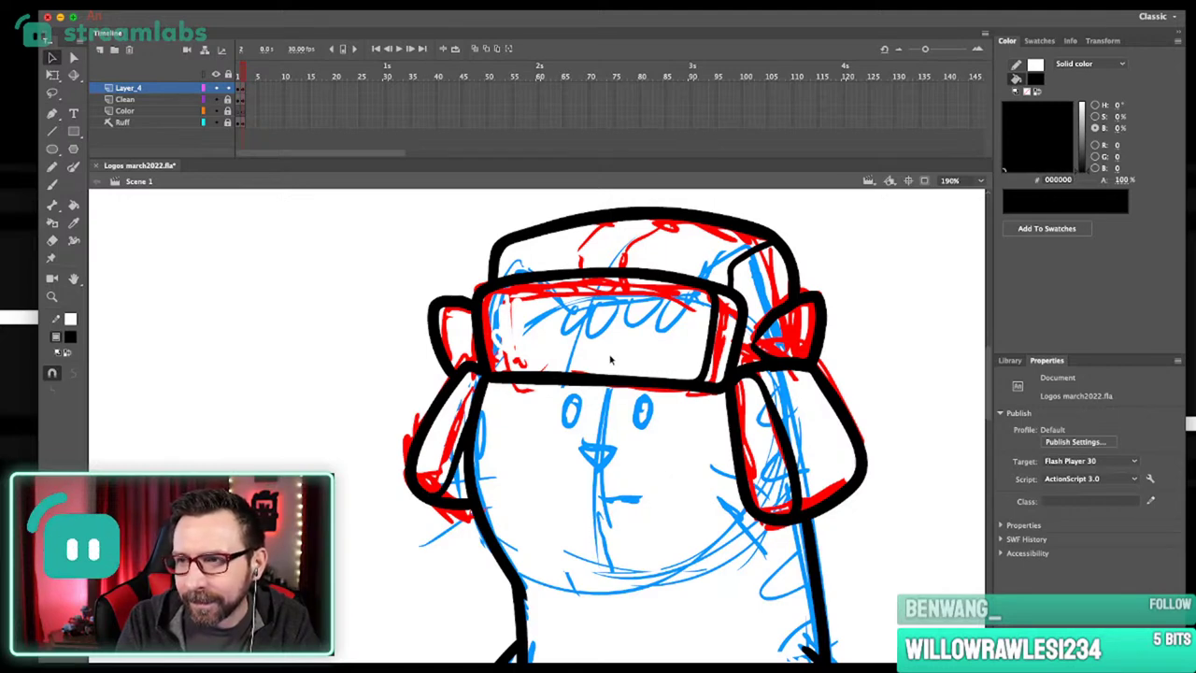
left_click_drag(632, 419, 665, 424)
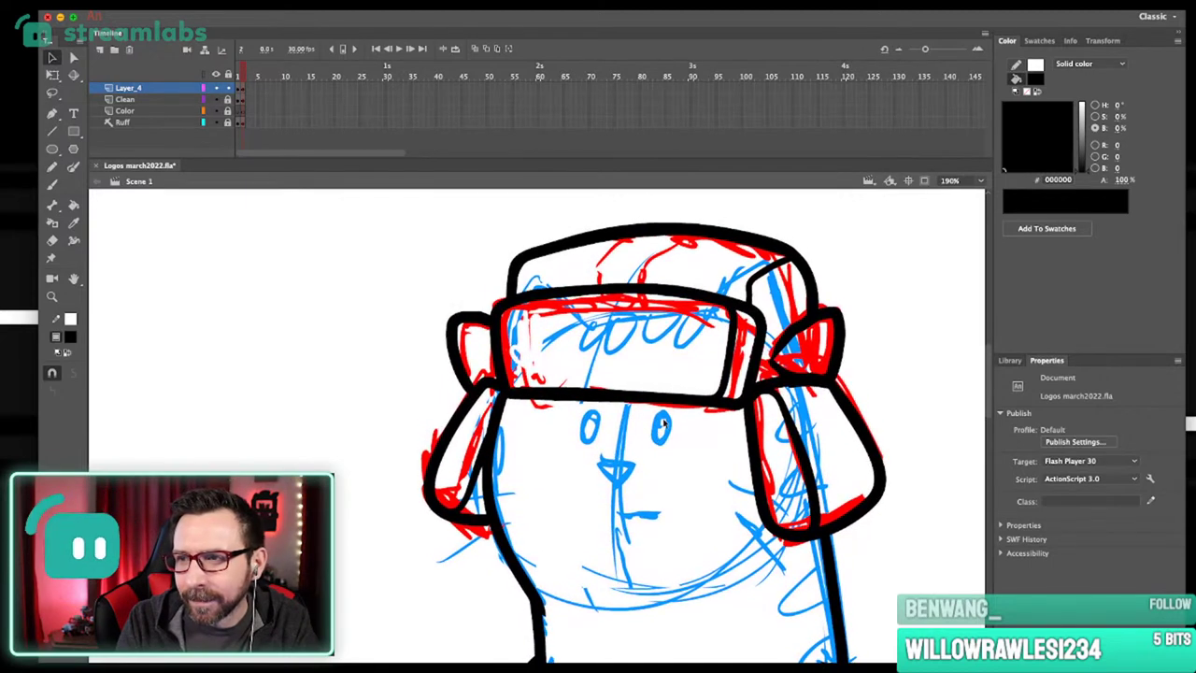
left_click_drag(639, 464, 645, 437)
key("b")
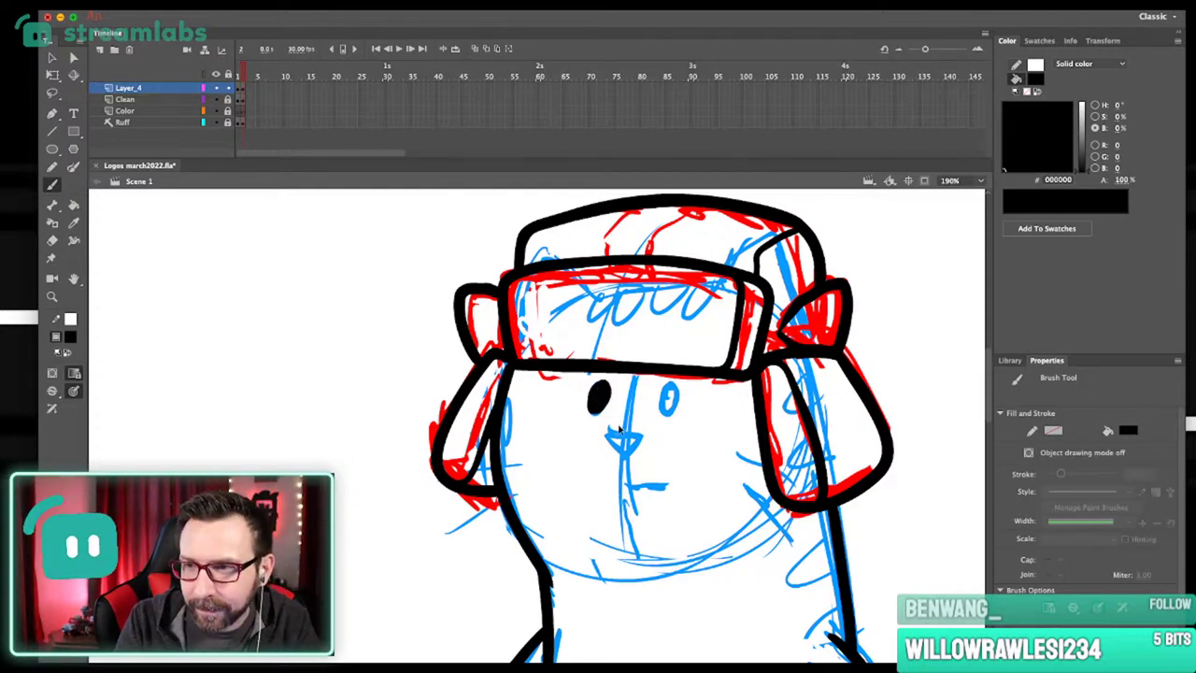
mouse_move(601, 386)
left_mouse_down()
mouse_move(596, 409)
mouse_move(606, 378)
mouse_move(643, 400)
left_mouse_up()
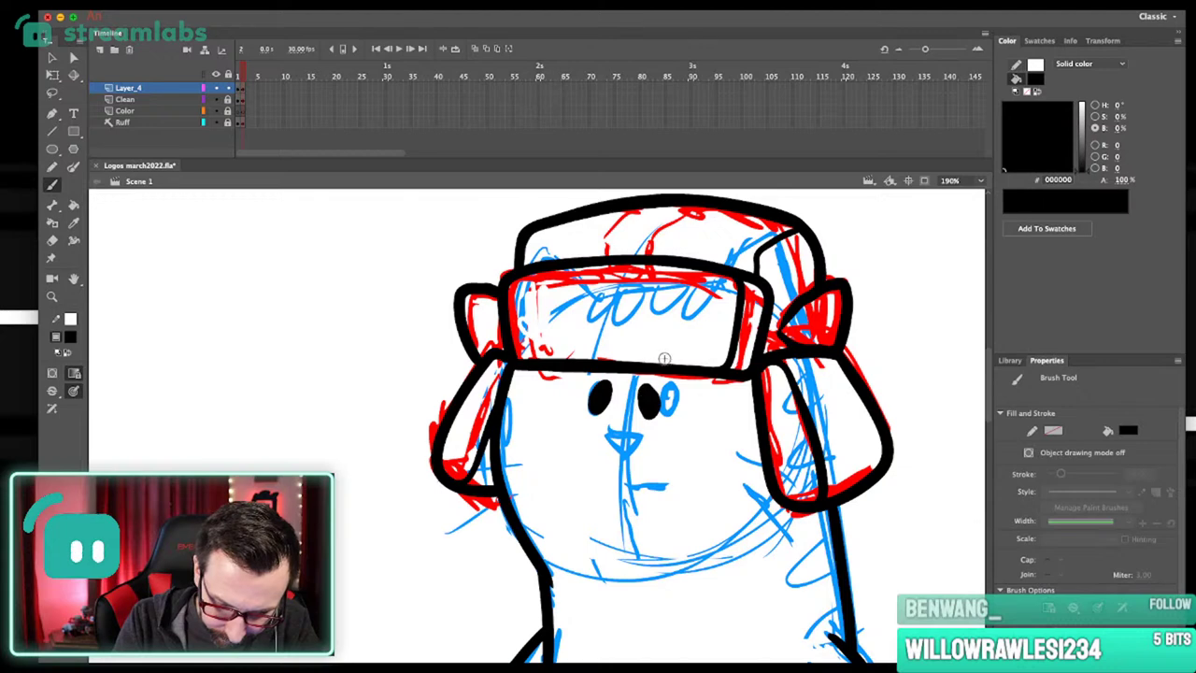
key("ctrl+z")
mouse_move(642, 400)
left_mouse_down()
mouse_move(658, 375)
mouse_move(686, 405)
left_mouse_up()
scroll(710, 416, "down", 2)
scroll(711, 416, "left", 2)
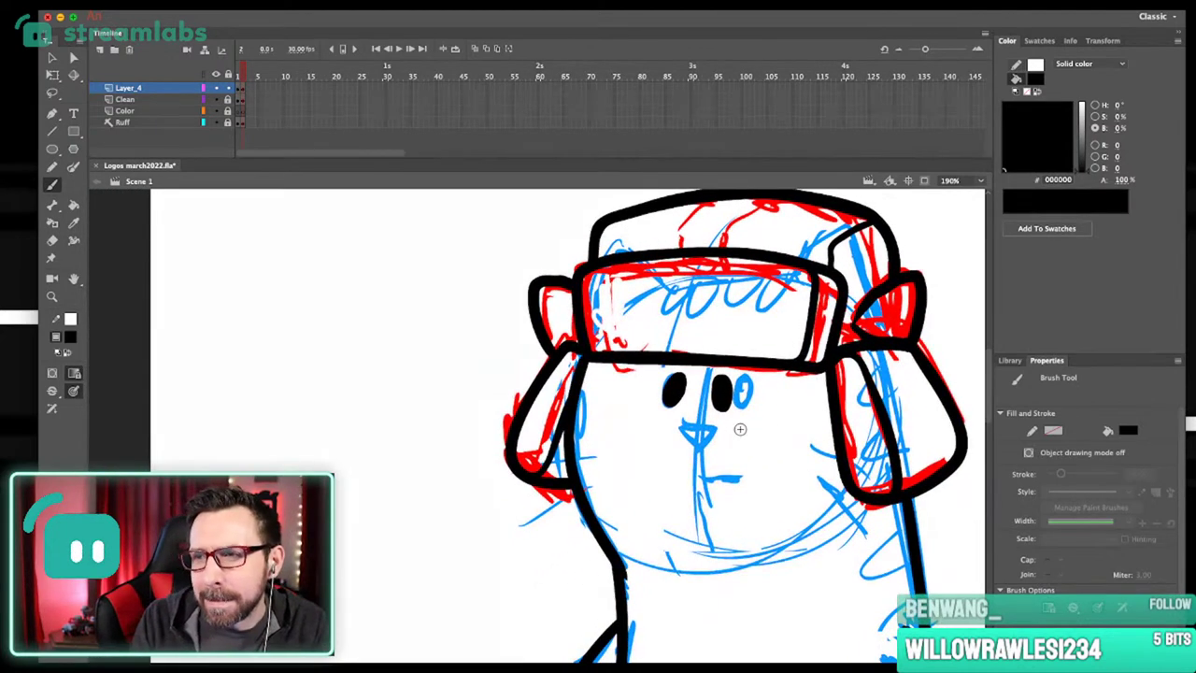
Brush the nose as a thick black rounded triangle with an open centre below the eyes.
left_click_drag(660, 312, 702, 527)
left_click_drag(580, 372, 652, 409)
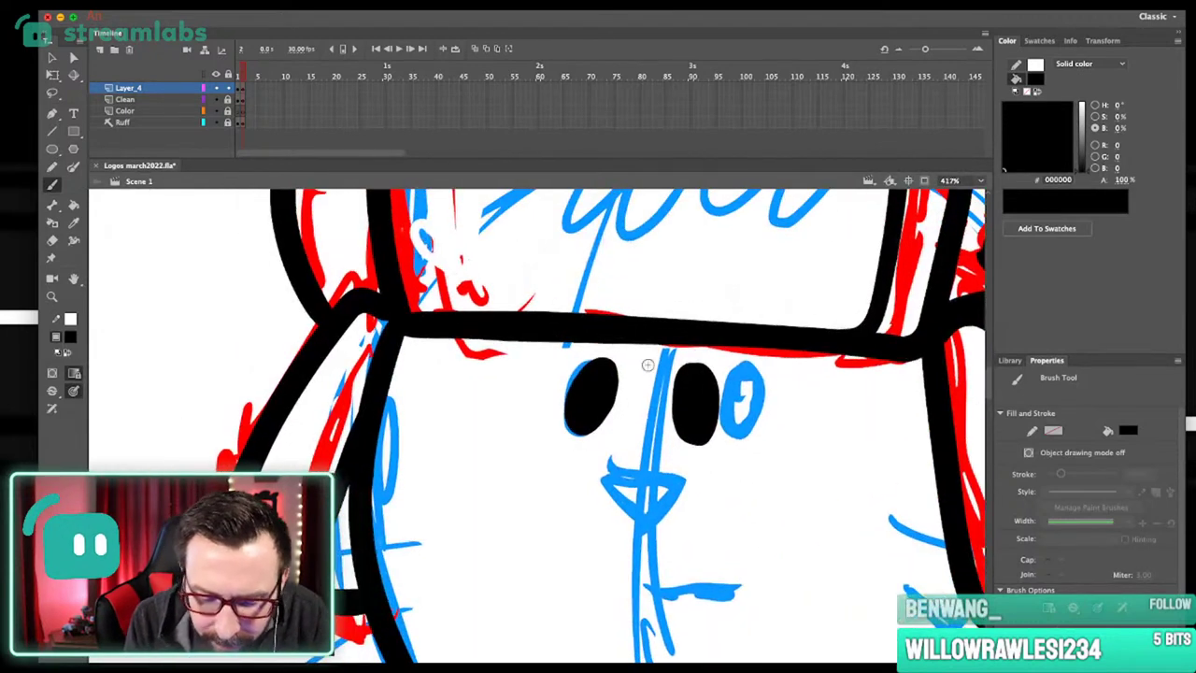
mouse_move(655, 455)
left_mouse_down()
mouse_move(598, 454)
mouse_move(598, 493)
mouse_move(657, 484)
mouse_move(615, 454)
mouse_move(589, 455)
left_mouse_up()
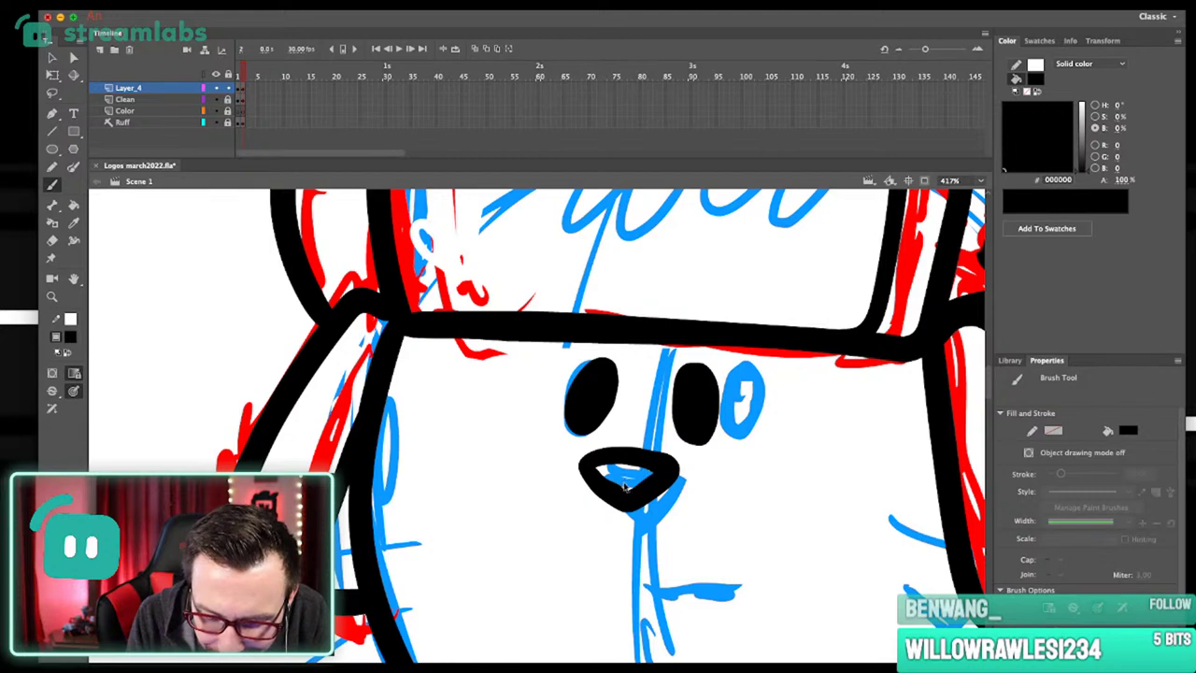
key("ctrl+1")
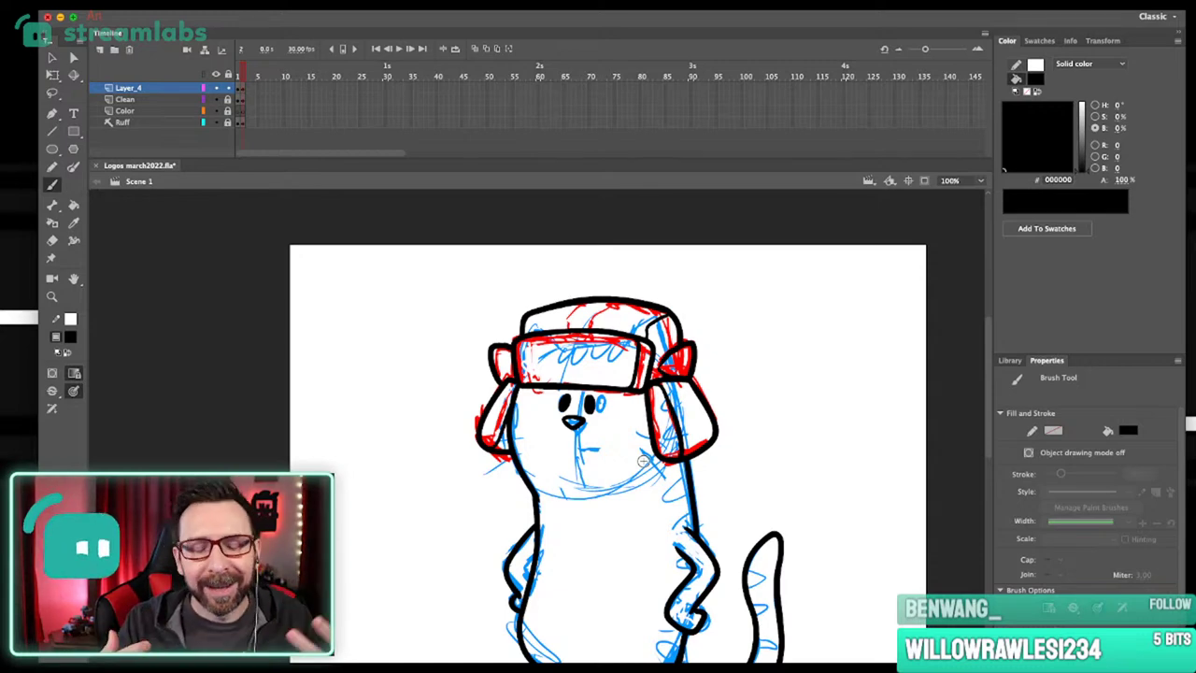
Move the nose slightly up and to the left, closer to the eyes.
scroll(598, 439, "up", 5)
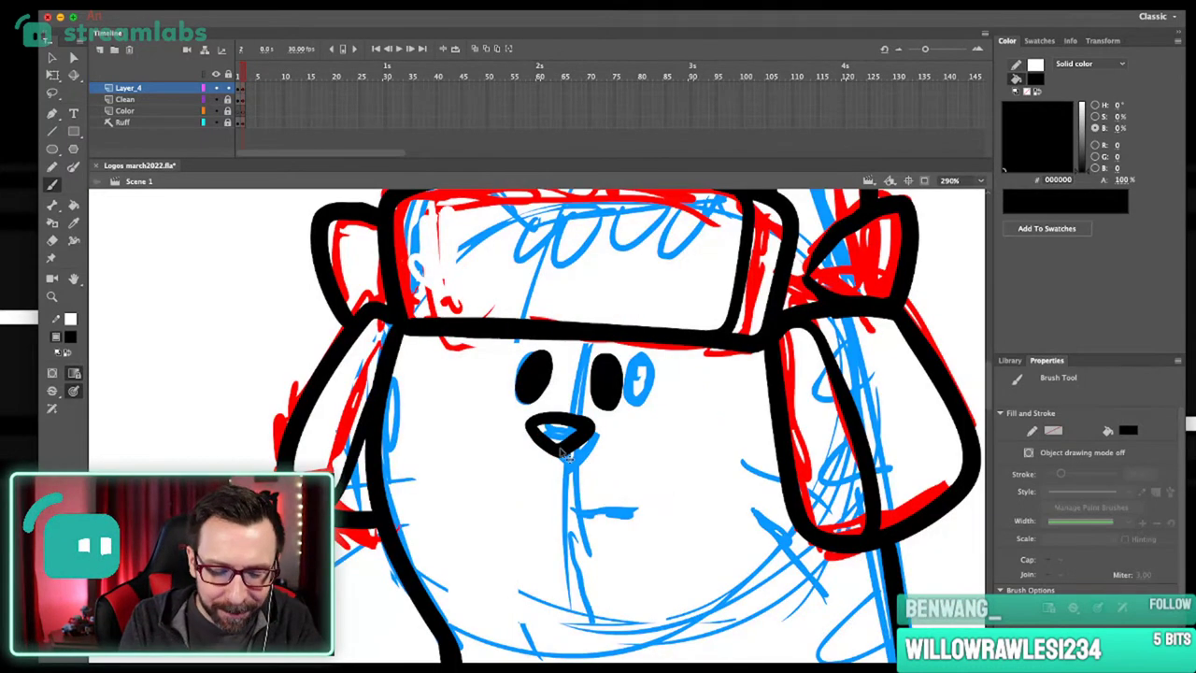
left_click(586, 427, "super")
left_click_drag(586, 427, 579, 420)
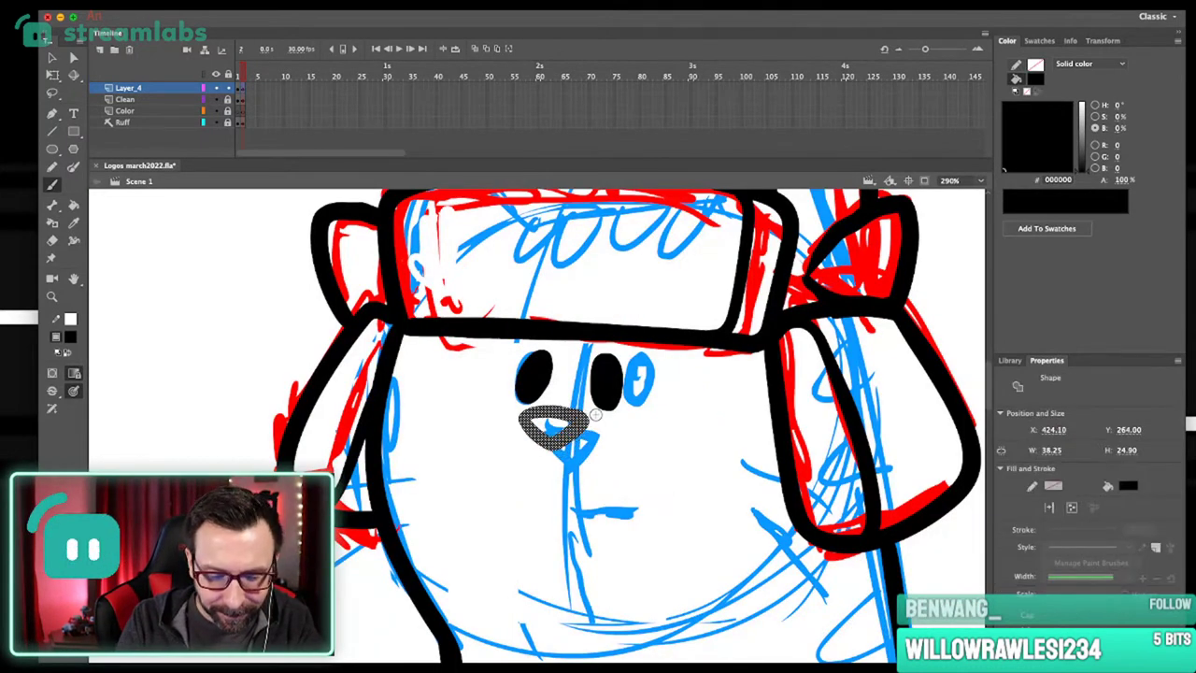
Add both eyes to the nose selection and nudge all three shapes left together.
left_click(551, 383, "shift")
left_click(615, 369, "shift")
key("Left")
key("Left")
key("Left")
key("Left")
key("Left")
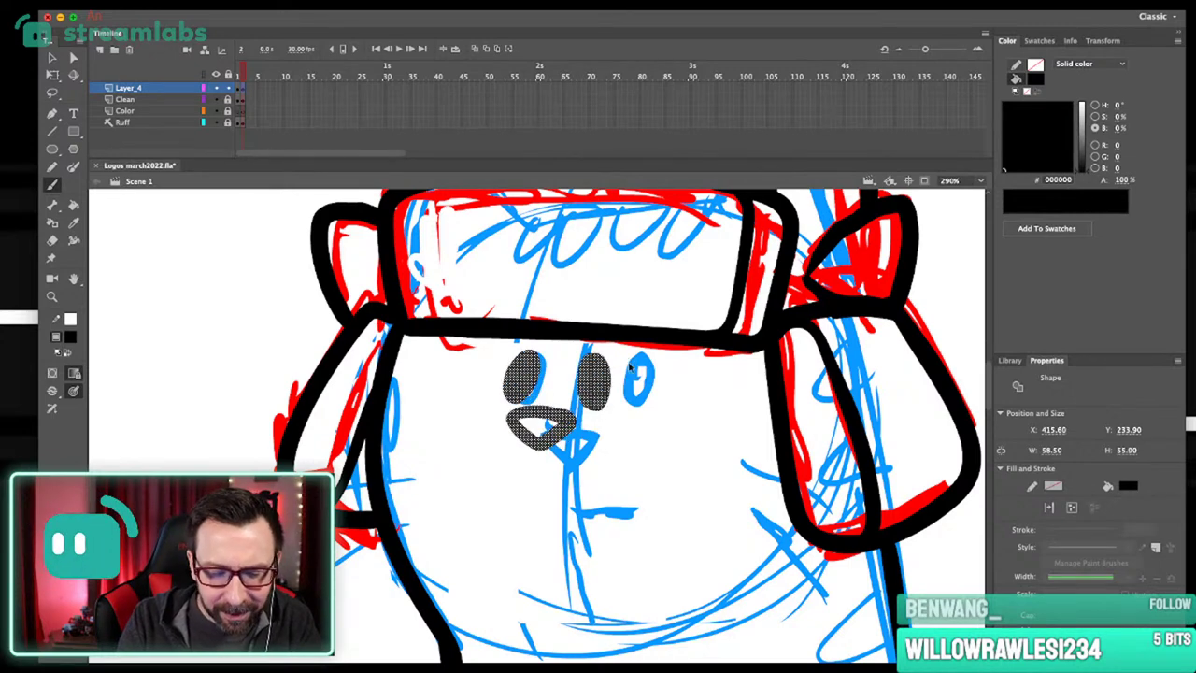
left_click(651, 435)
scroll(598, 346, "up", 5)
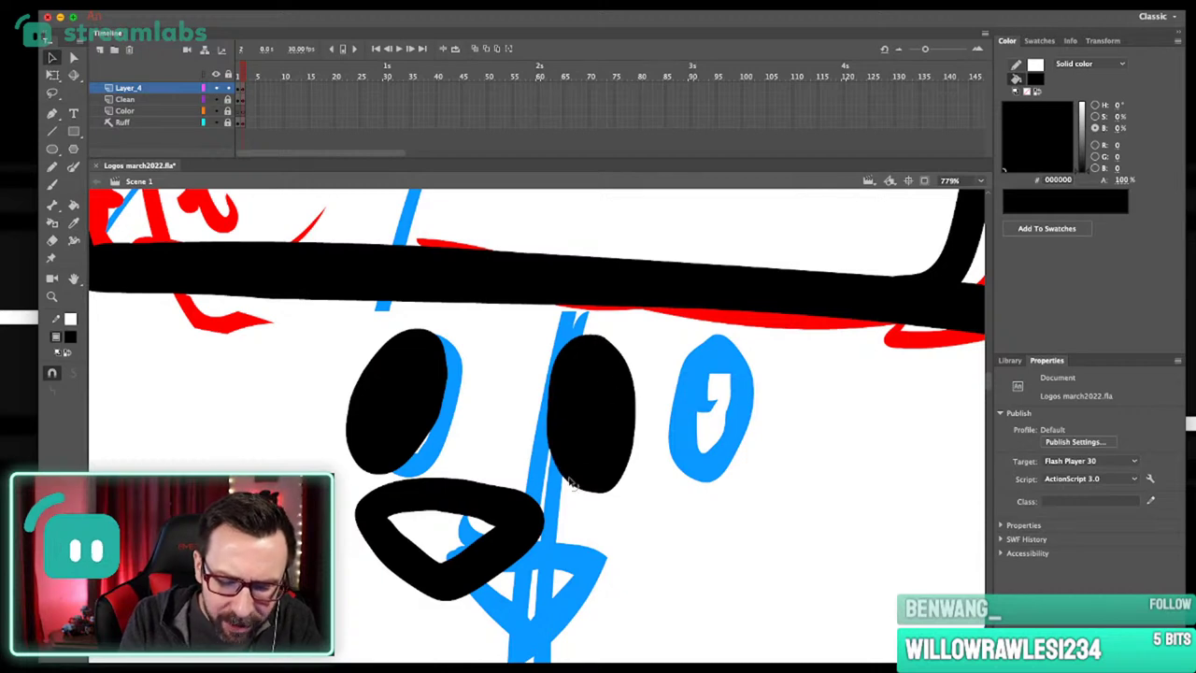
key("ctrl+1")
left_click_drag(586, 495, 619, 486)
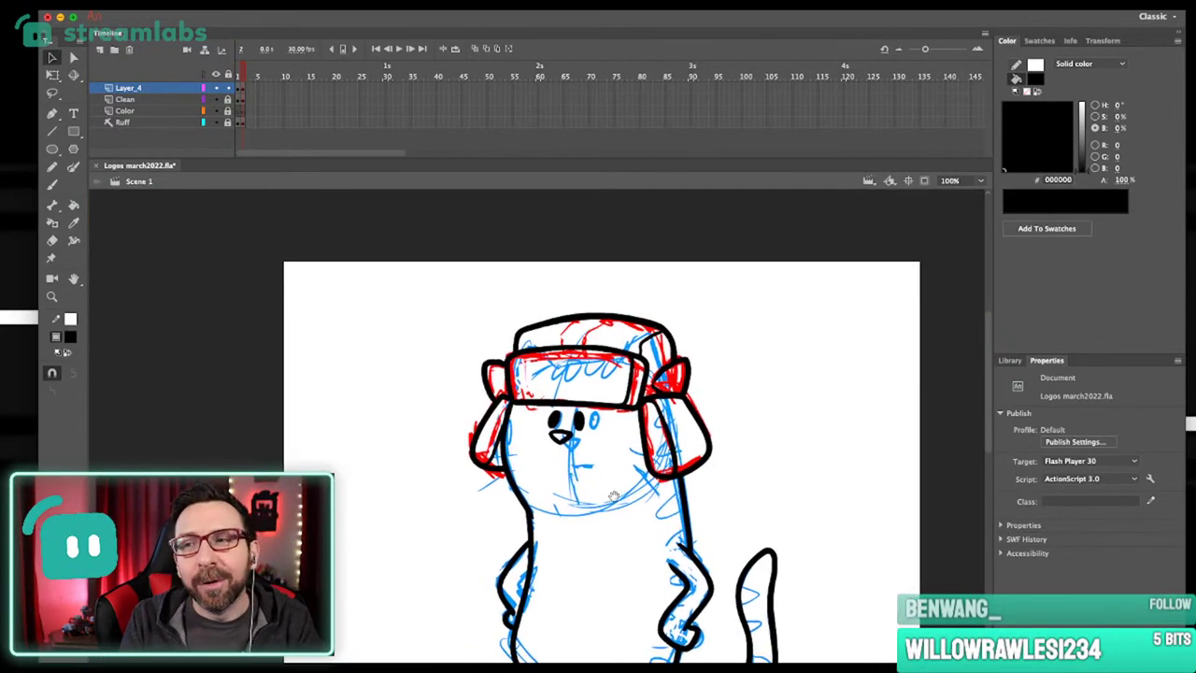
Erase the bottom of the right eye in a slanted curve and brush a short lash at its outer corner.
left_click_drag(534, 347, 568, 516)
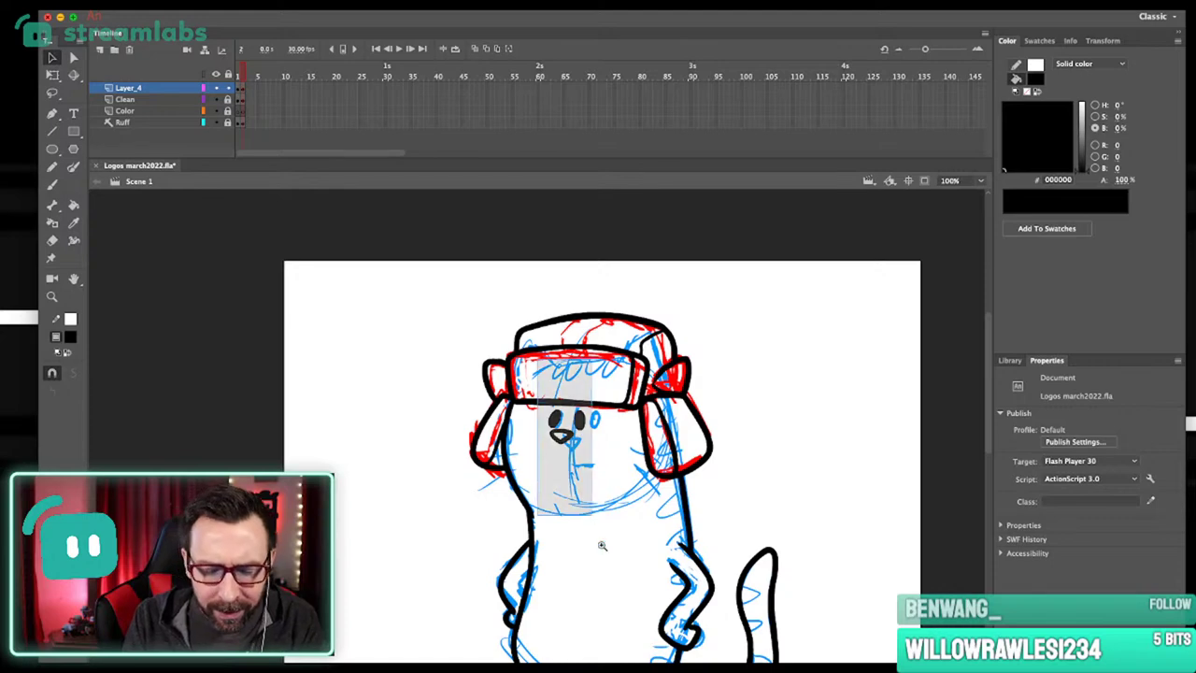
key("e")
mouse_move(621, 451)
left_mouse_down()
mouse_move(666, 450)
mouse_move(634, 454)
left_mouse_up()
left_click_drag(584, 352, 619, 519)
key("b")
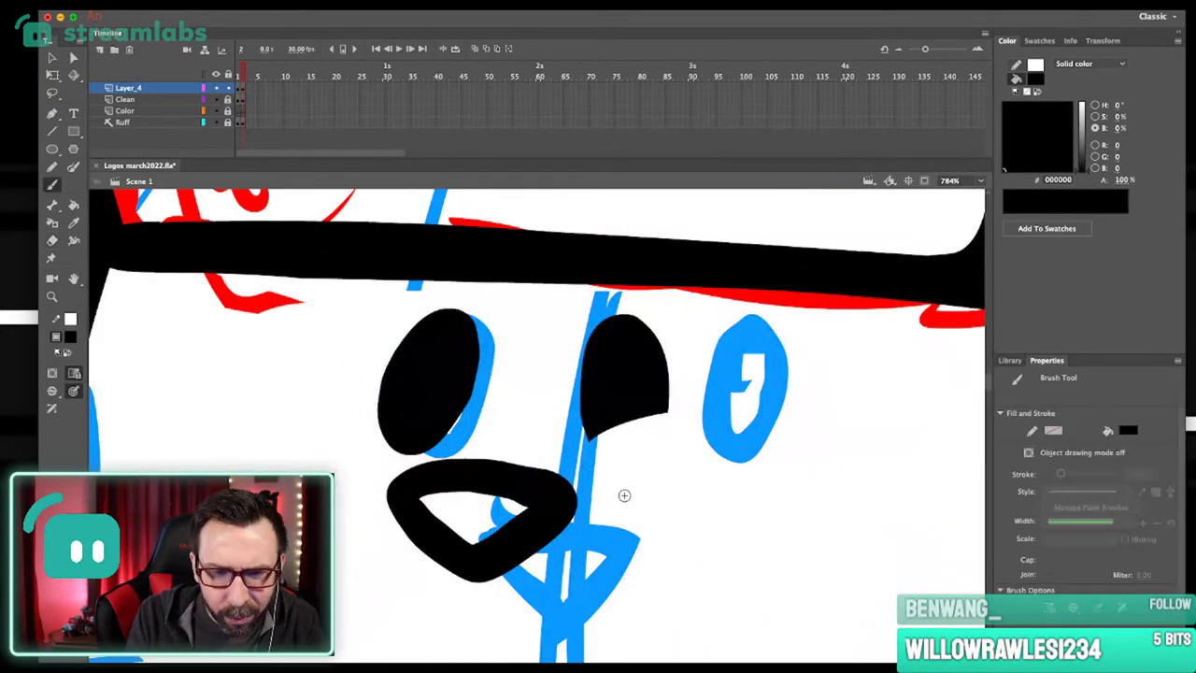
mouse_move(647, 453)
left_mouse_down()
mouse_move(677, 457)
mouse_move(648, 425)
mouse_move(728, 420)
left_mouse_up()
key("super+1")
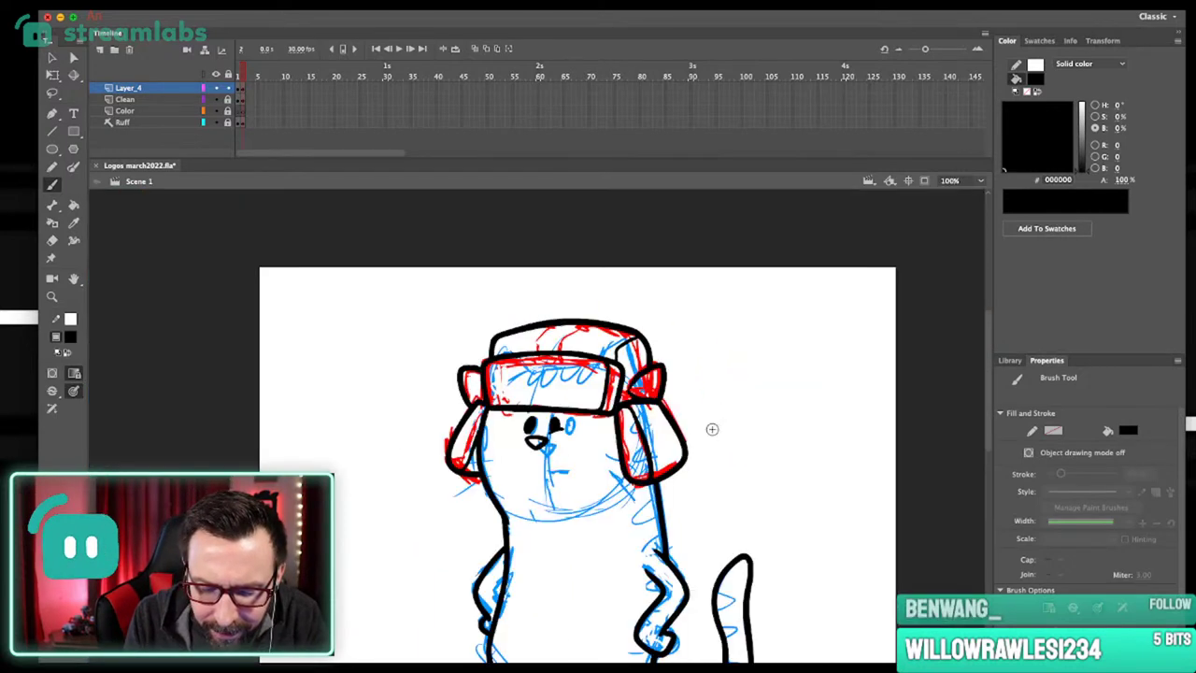
Erase the bottom of the left eye in a slanted curve and brush a short outer lash matching the right eye.
left_click_drag(516, 363, 583, 500)
mouse_move(420, 329)
left_mouse_down()
mouse_move(535, 501)
mouse_move(443, 408)
mouse_move(482, 448)
mouse_move(524, 454)
left_mouse_up()
key("e")
key("super+z")
key("super+z")
left_click_drag(449, 430, 500, 458)
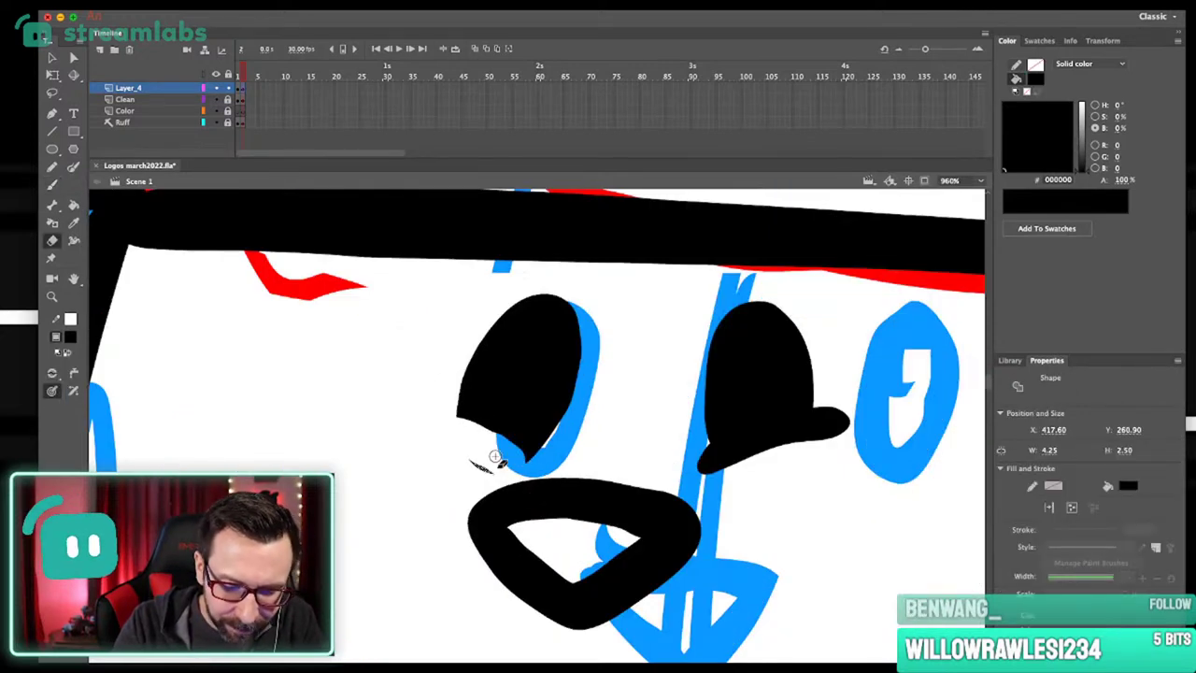
scroll(494, 456, "left", 2)
key("b")
mouse_move(564, 459)
left_mouse_down()
mouse_move(566, 482)
mouse_move(473, 421)
mouse_move(537, 459)
mouse_move(549, 452)
left_mouse_up()
key("super+z")
key("super+1")
scroll(654, 449, "left", 1)
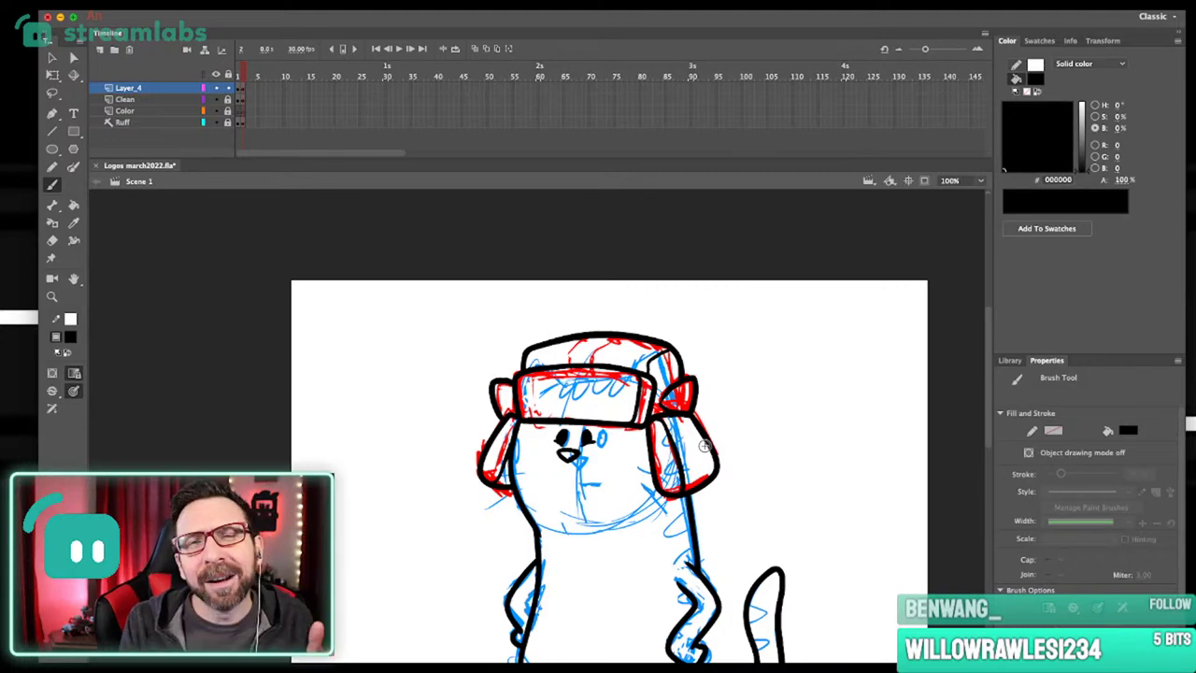
left_click_drag(607, 513, 533, 394)
left_click(527, 384, "super")
left_click(564, 402, "super")
scroll(565, 402, "up", 2)
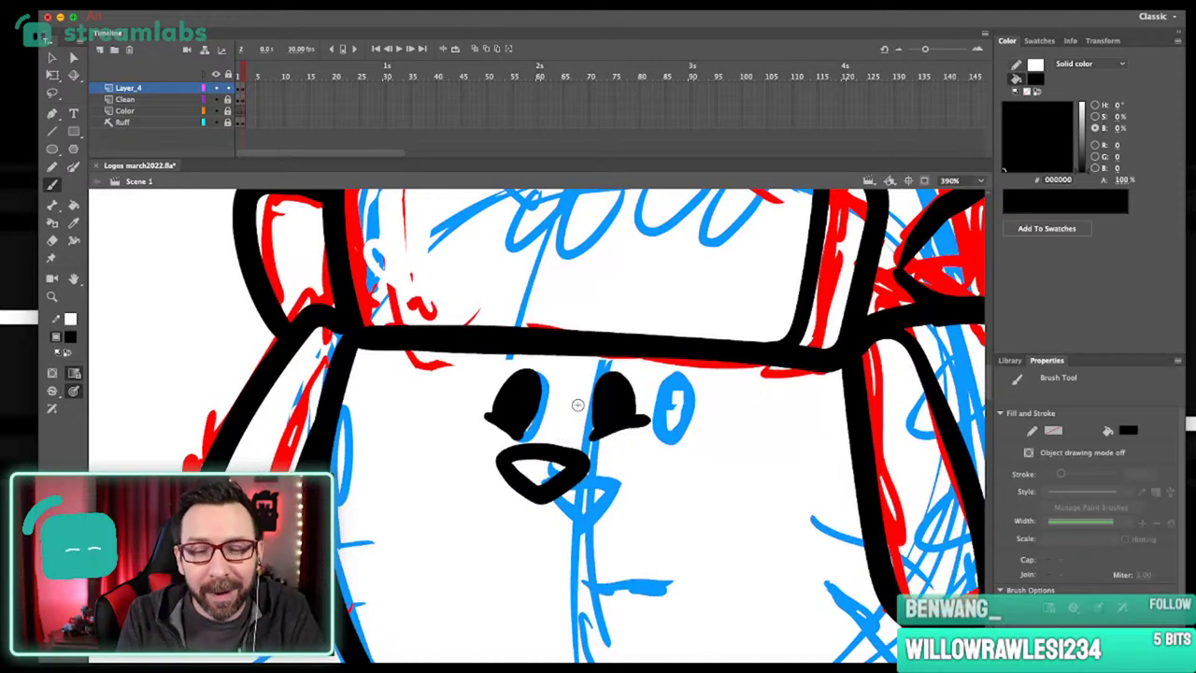
key("l")
mouse_move(542, 438)
left_mouse_down()
mouse_move(494, 393)
mouse_move(547, 432)
mouse_move(551, 399)
left_mouse_up()
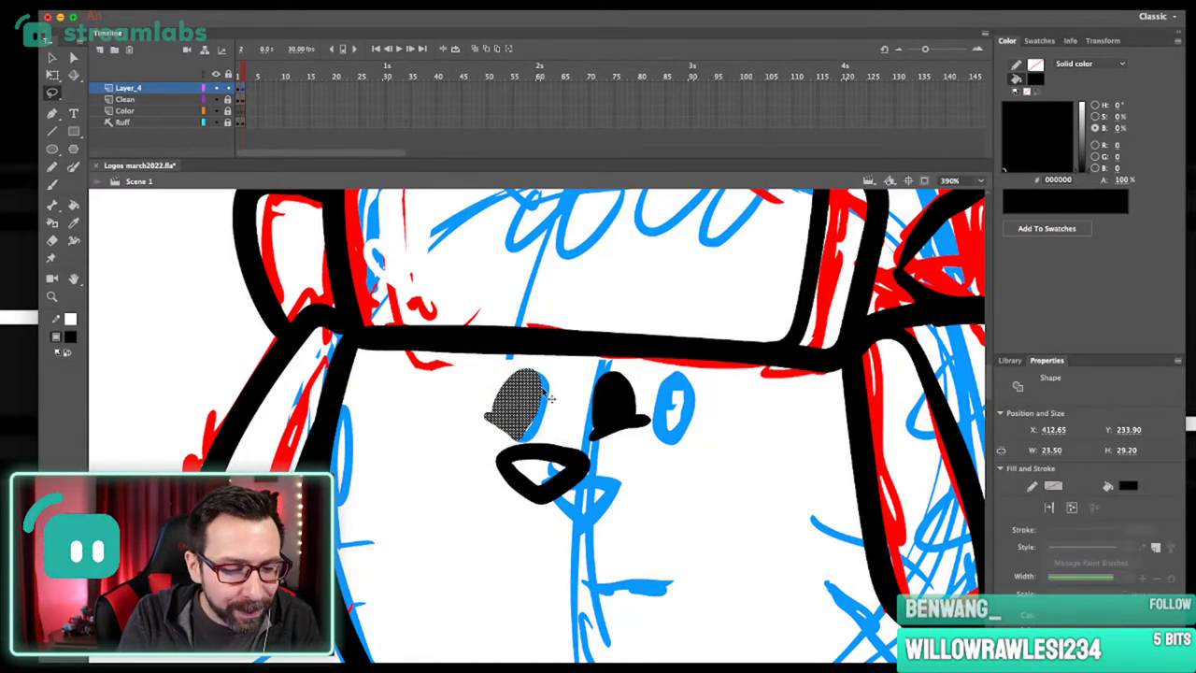
key("v")
left_click(566, 417)
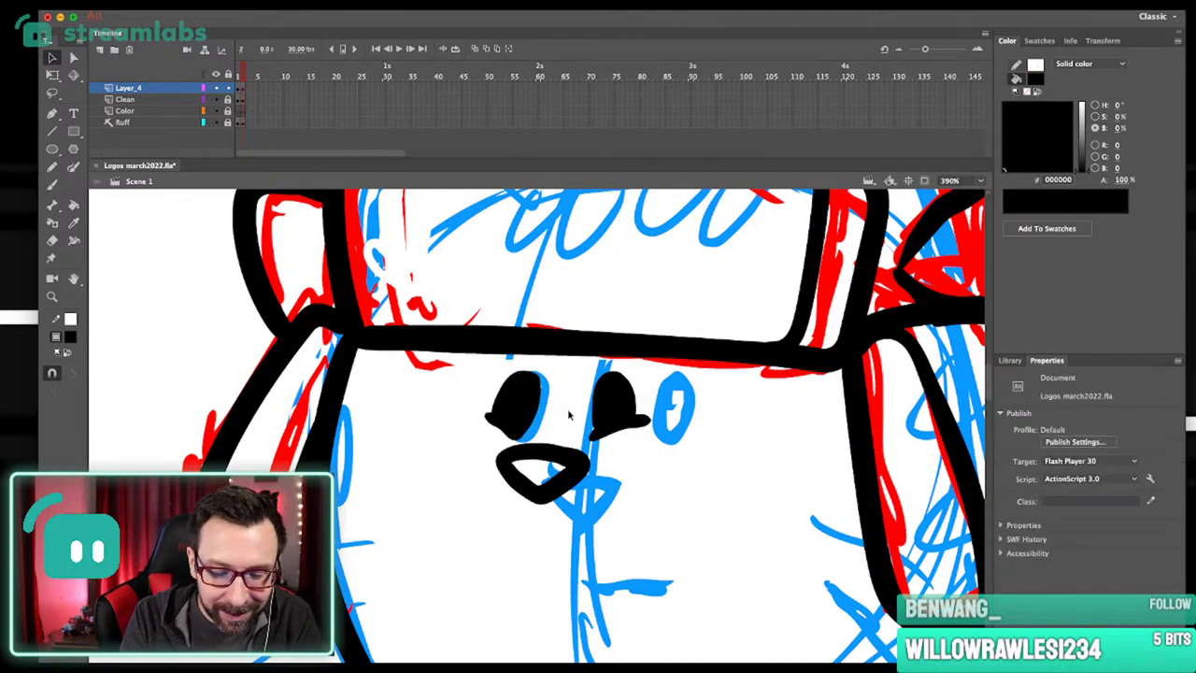
Reshape the left eye's lower edge and lash into a tapered curve and sharpen the tip of the right lash.
scroll(493, 425, "up", 5)
left_click_drag(632, 315, 635, 302)
mouse_move(465, 394)
left_mouse_down()
mouse_move(449, 385)
mouse_move(462, 400)
left_mouse_up()
key("super+z")
key("super+z")
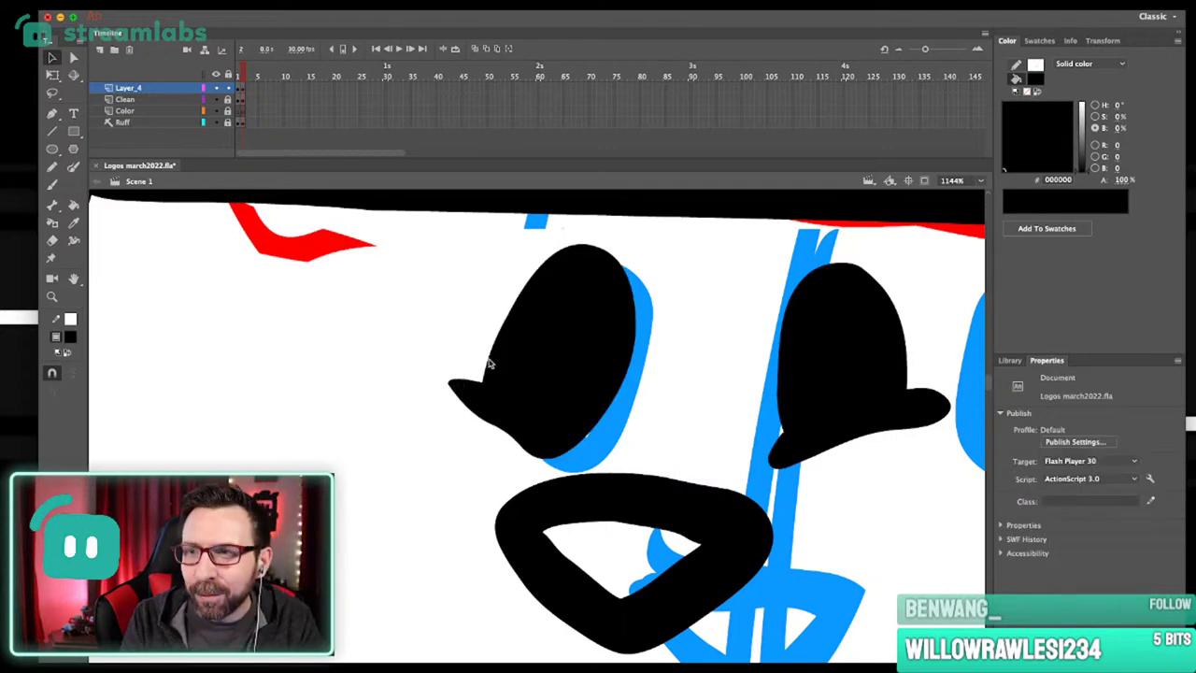
left_click_drag(540, 418, 551, 456)
left_click_drag(504, 422, 476, 409)
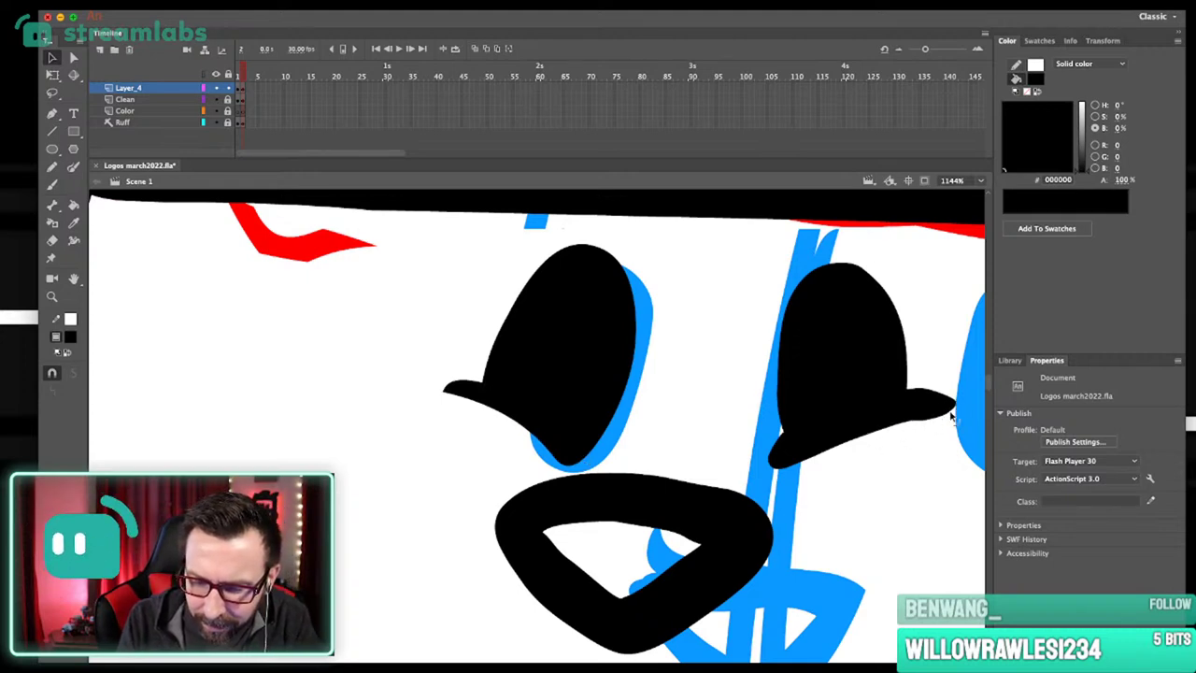
key("super+1")
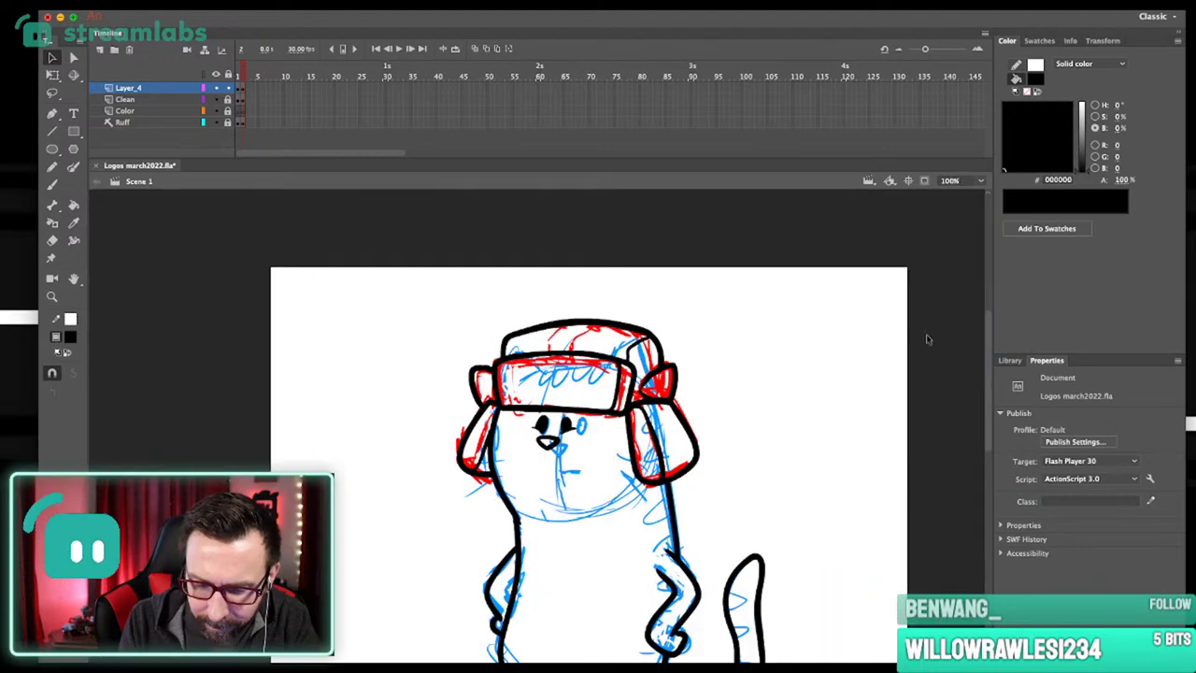
Brush a nearly straight, slightly curved black mouth line below the nose, undoing unwanted strokes.
left_click_drag(535, 394, 591, 519)
key("b")
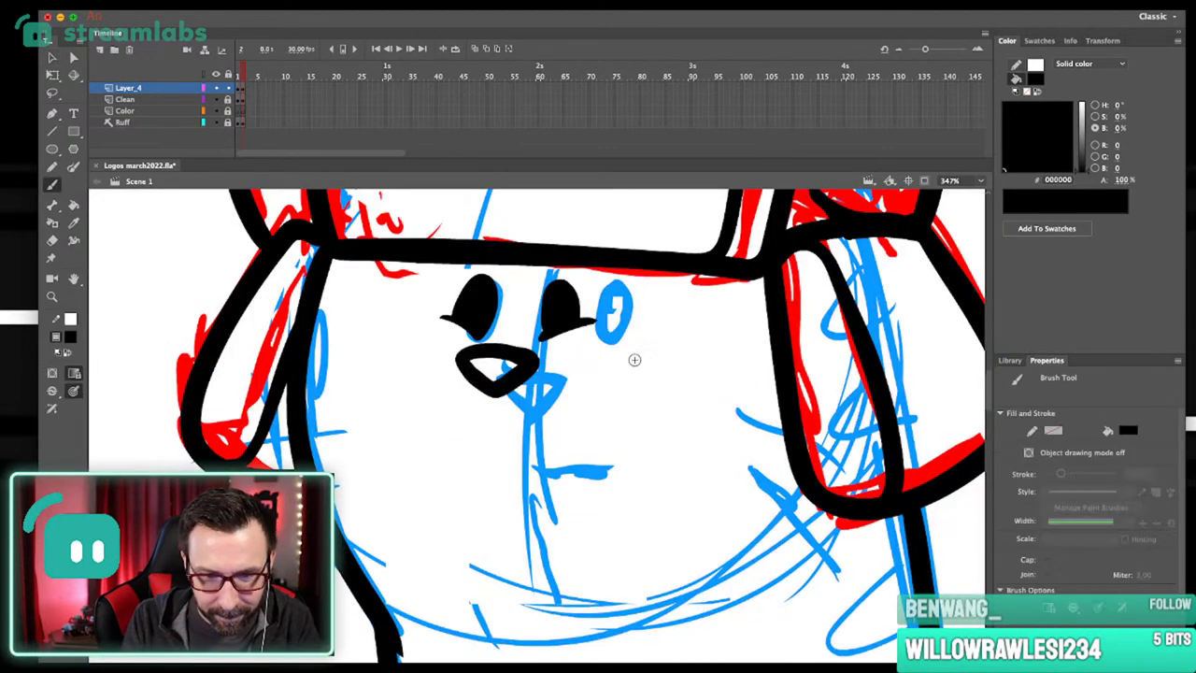
key("super+z")
mouse_move(486, 447)
left_mouse_down()
mouse_move(559, 443)
mouse_move(575, 423)
left_mouse_up()
key("super+z")
left_click_drag(496, 425, 654, 426)
key("super+1")
Save the document and switch from the Brush to the Pencil tool.
left_click_drag(726, 350, 780, 378)
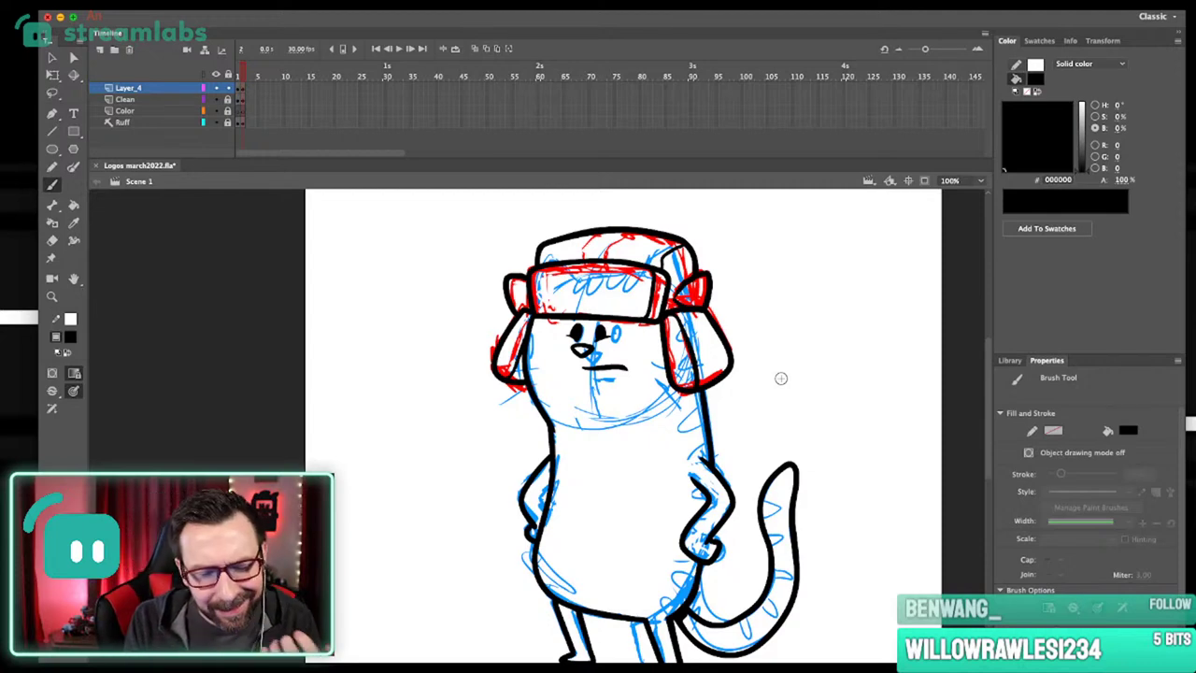
mouse_move(775, 481)
left_mouse_down()
mouse_move(788, 452)
mouse_move(790, 466)
left_mouse_up()
key("shift+y")
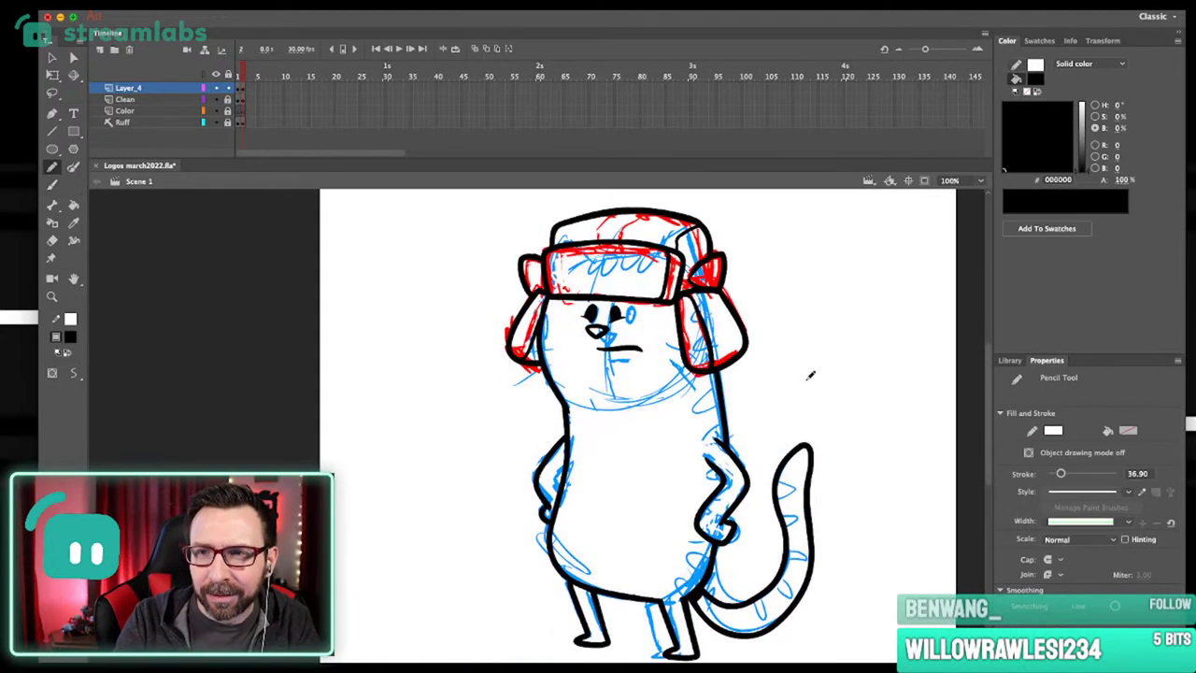
left_click_drag(732, 441, 745, 418)
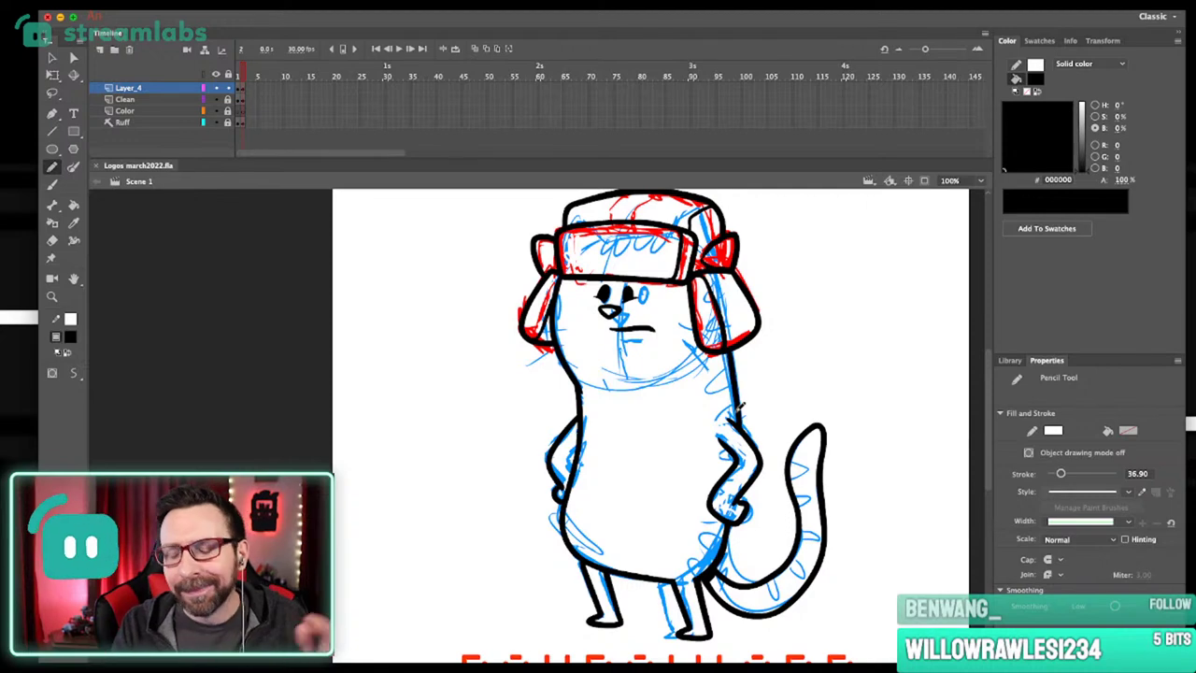
scroll(713, 409, "up", 2)
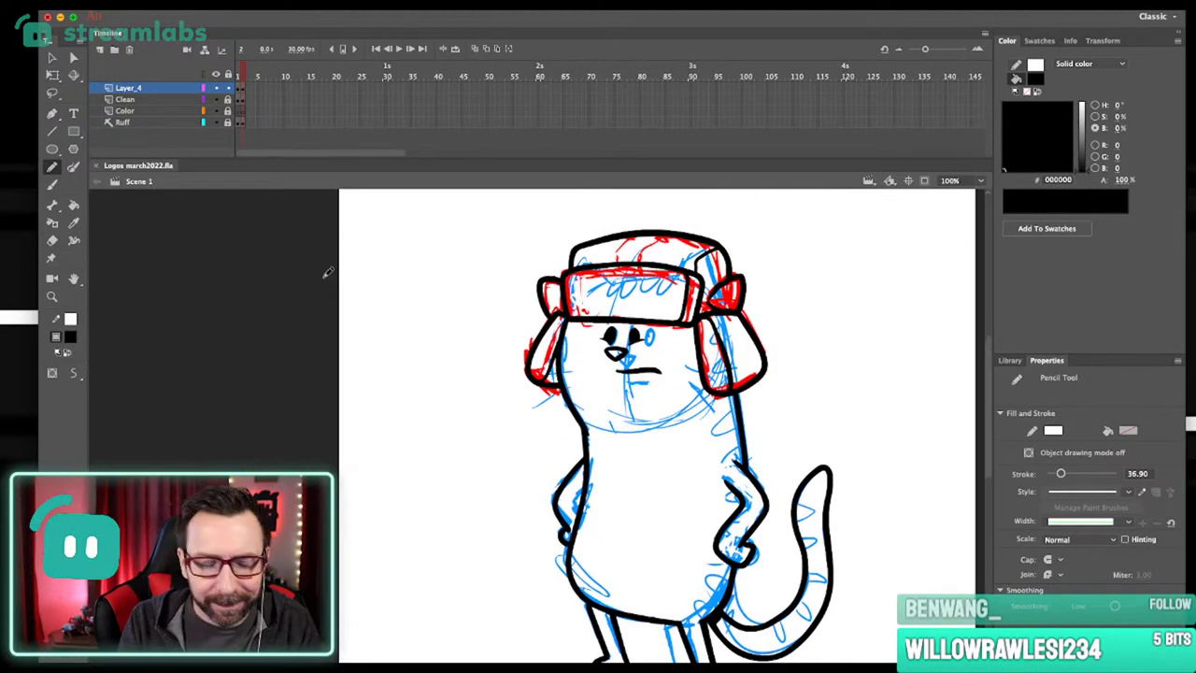
left_click(71, 320)
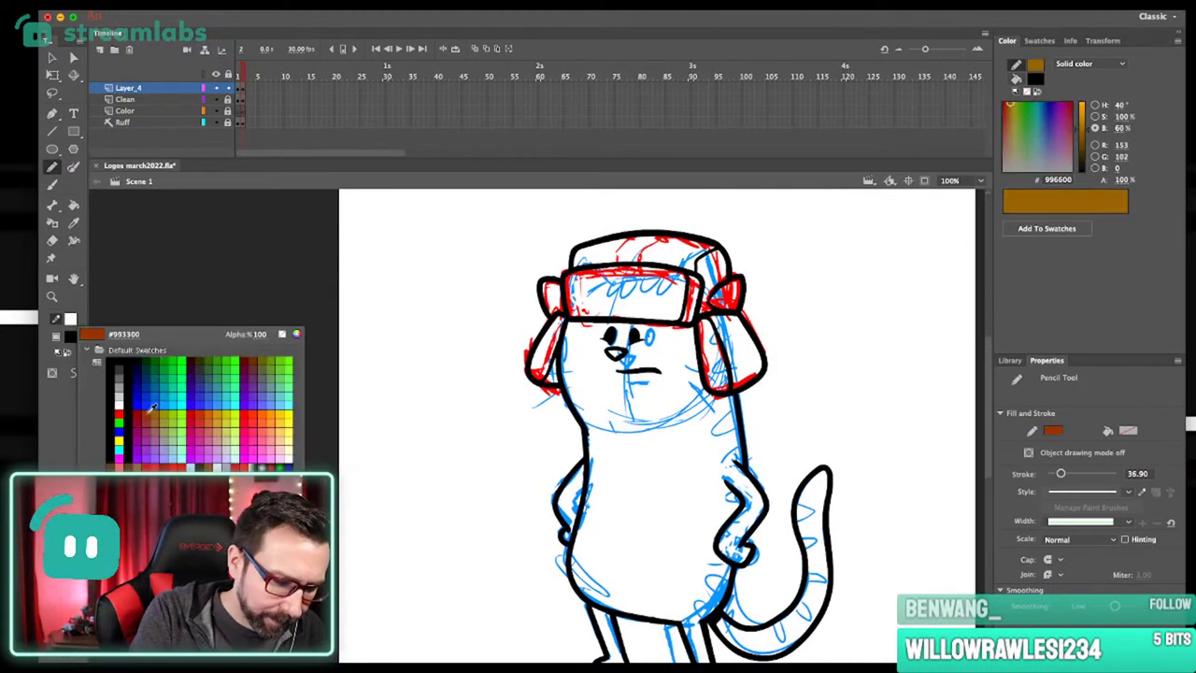
left_click(158, 385)
left_click_drag(750, 400, 736, 456)
key("ctrl+z")
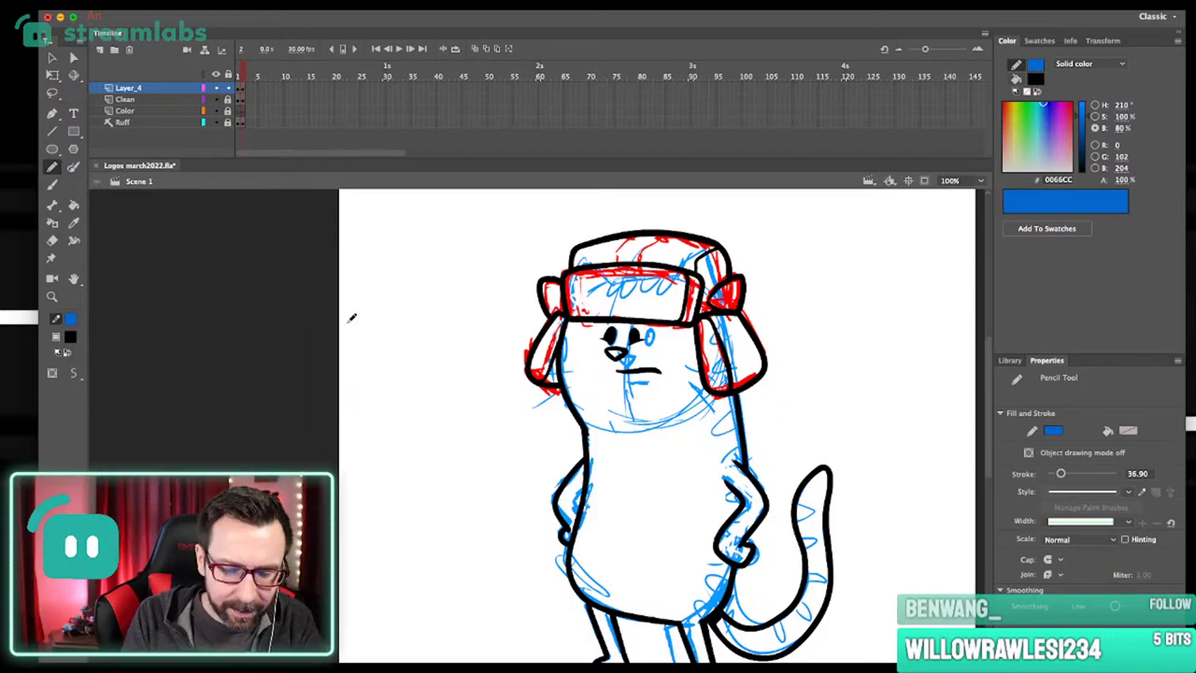
Set the Pencil stroke to green 669900 with a stroke size of 0.10.
left_click(70, 320)
left_click(273, 360)
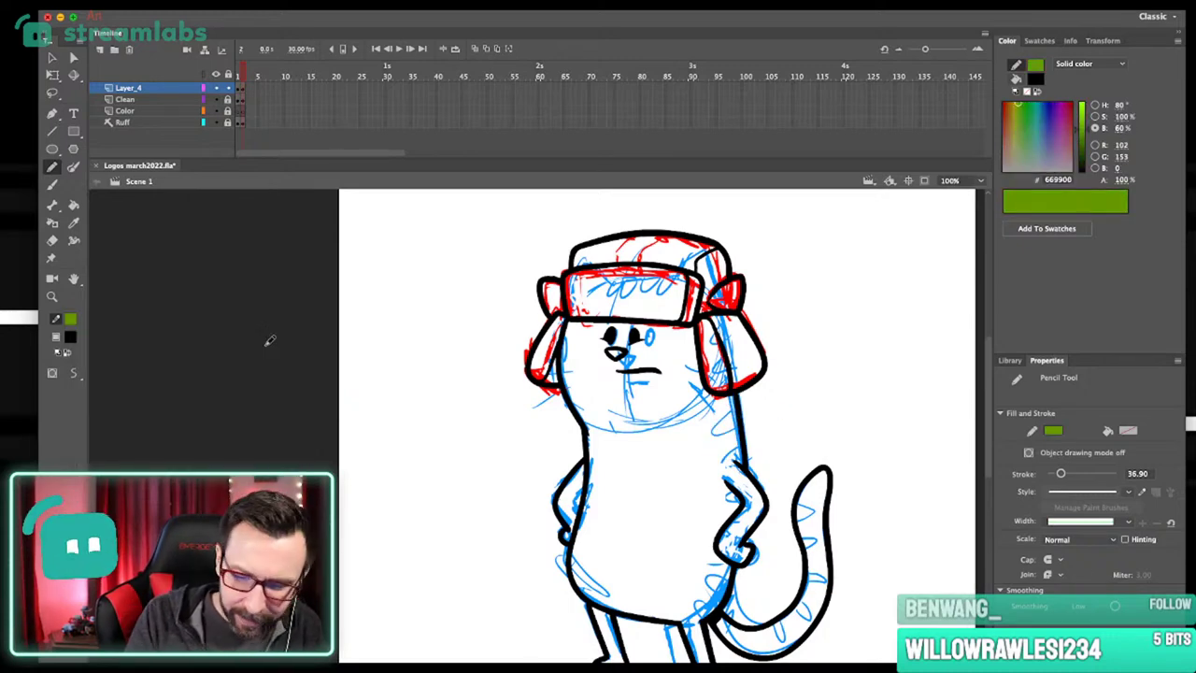
left_click_drag(1061, 474, 1032, 474)
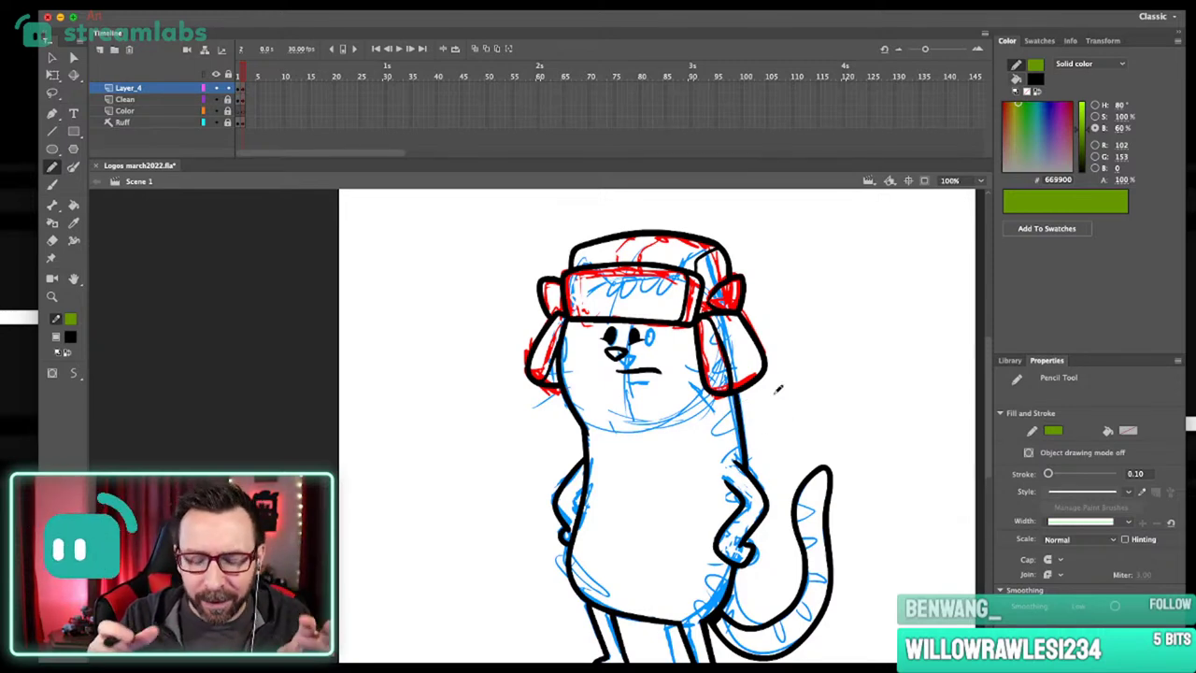
Pencil thin green curved stripe outlines across the cat's right body edge, between the ear flap and the arm.
left_click_drag(681, 372, 705, 542)
left_click_drag(640, 409, 707, 477)
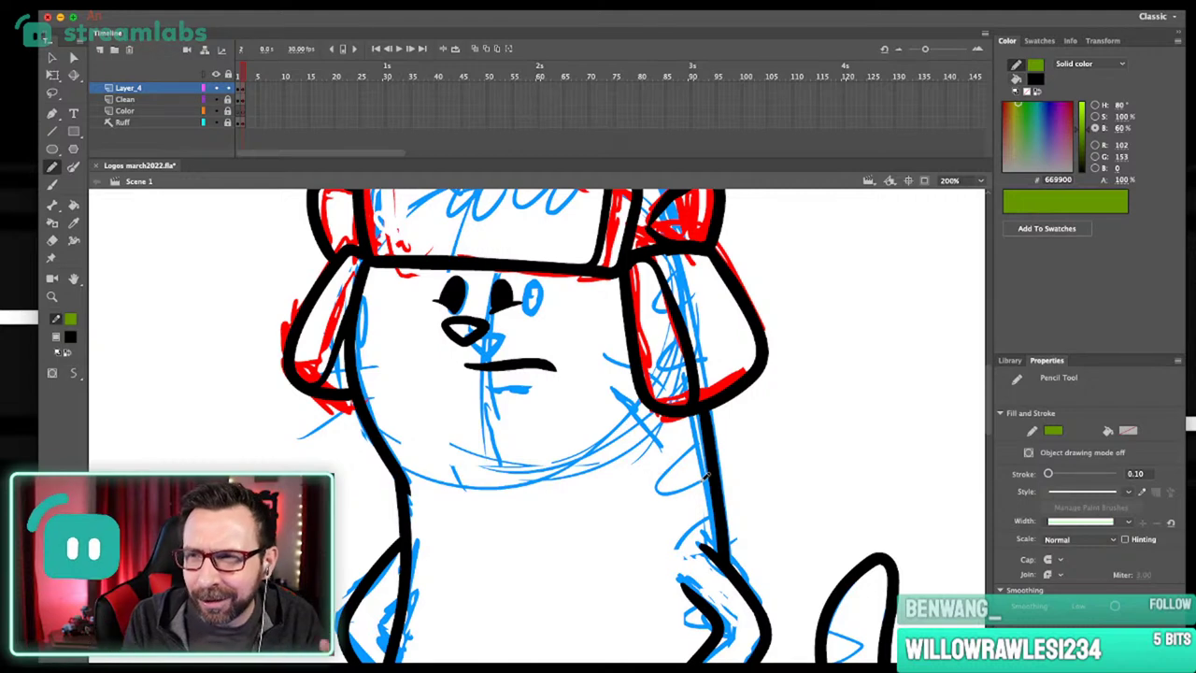
scroll(706, 476, "left", 3)
left_click_drag(724, 452, 747, 468)
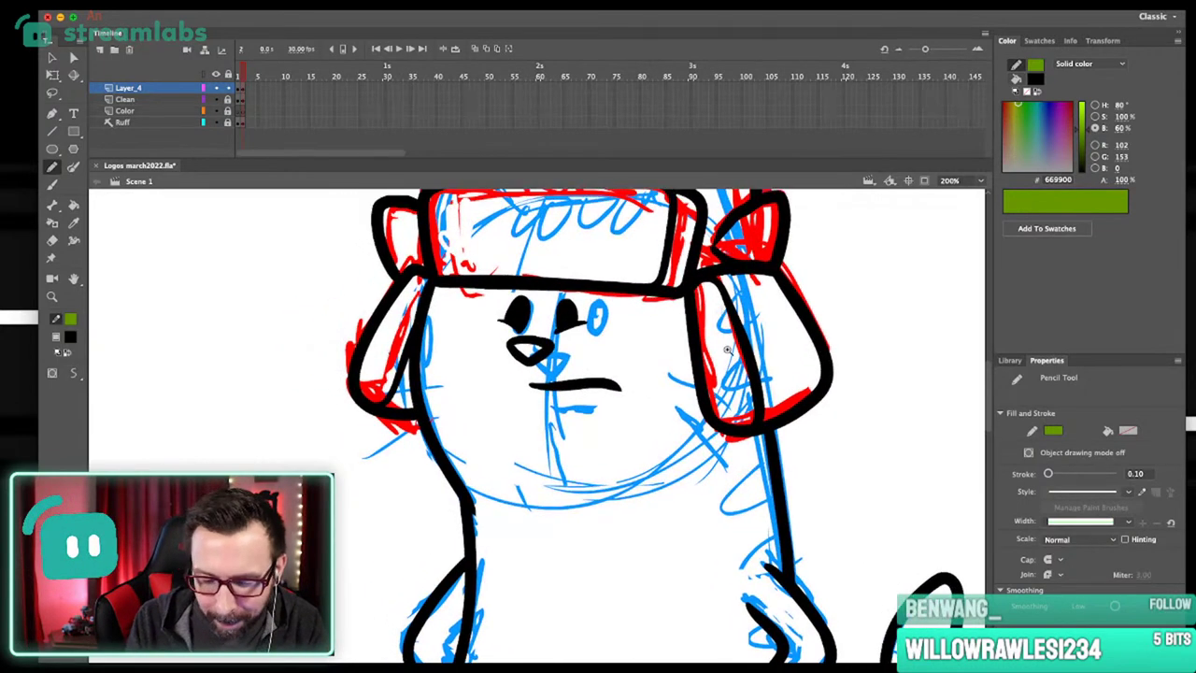
left_click_drag(729, 351, 698, 393)
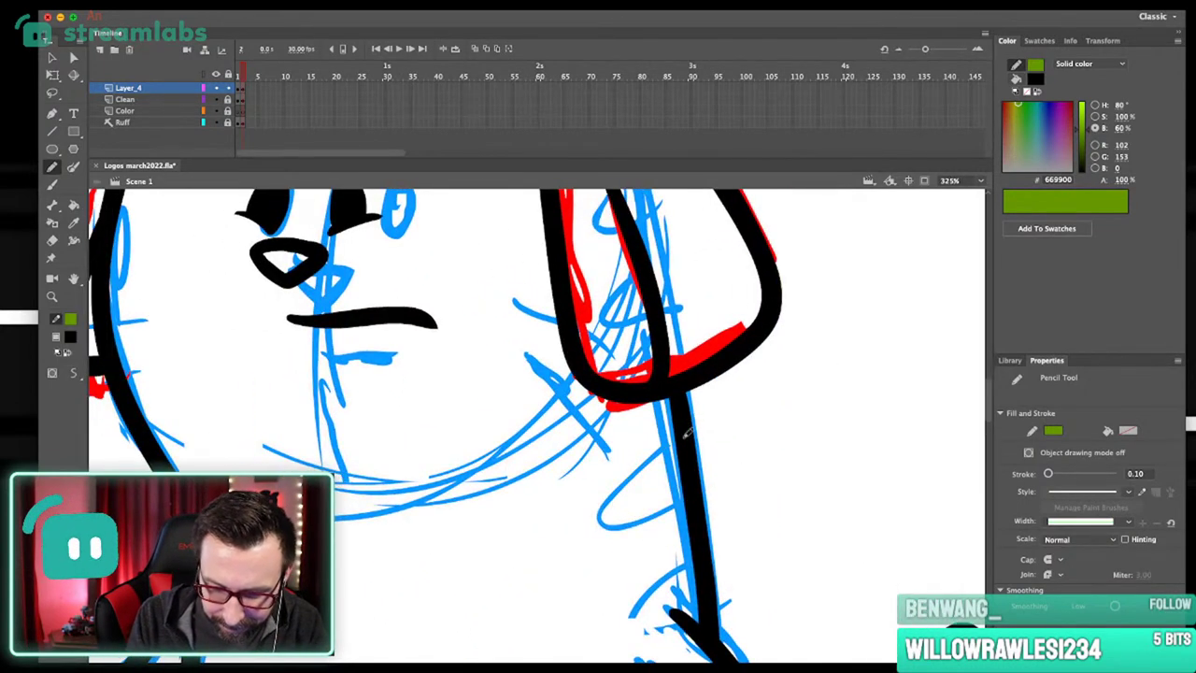
scroll(639, 472, "down", 5)
scroll(641, 475, "up", 4)
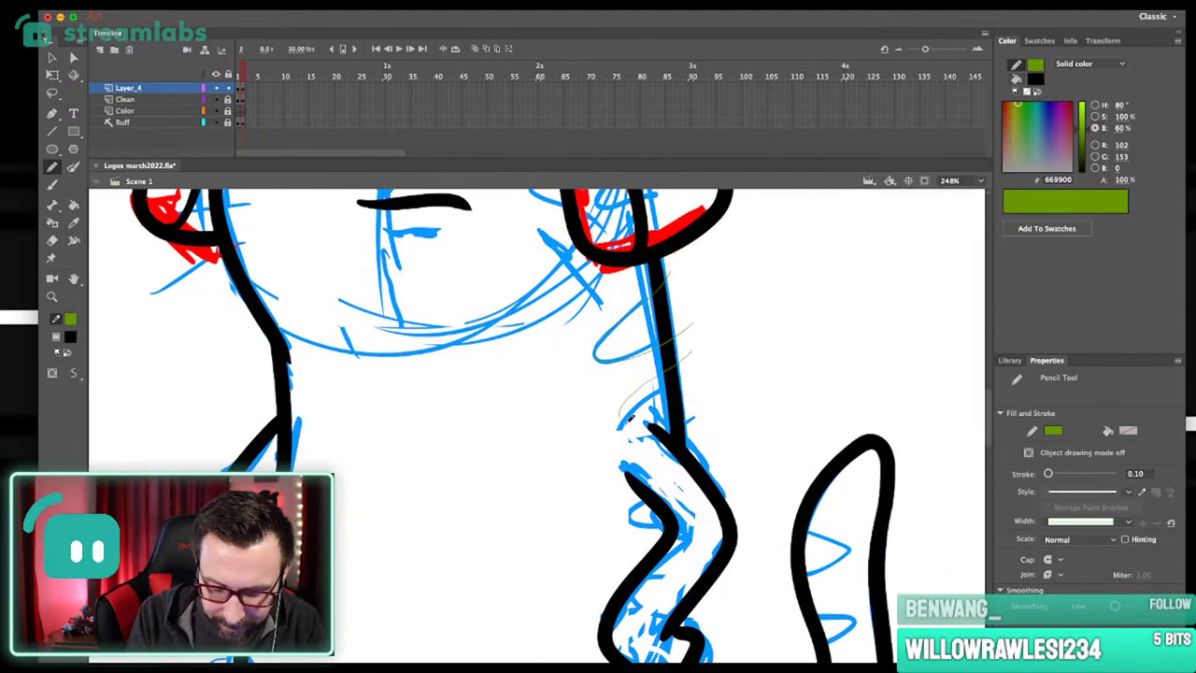
scroll(735, 418, "down", 4)
left_click_drag(655, 436, 709, 433)
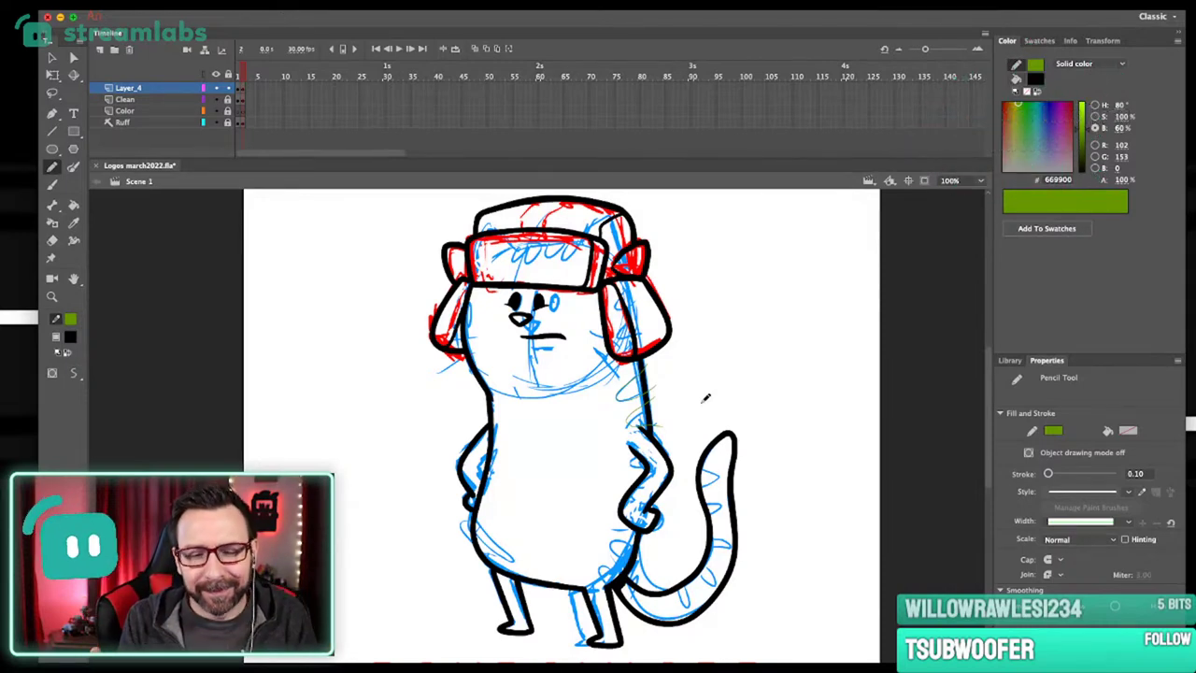
Adjust the lowest green stripe outline on the right body edge, just above the shoulder.
key("z")
left_click_drag(687, 360, 570, 488)
left_click(635, 439, "super")
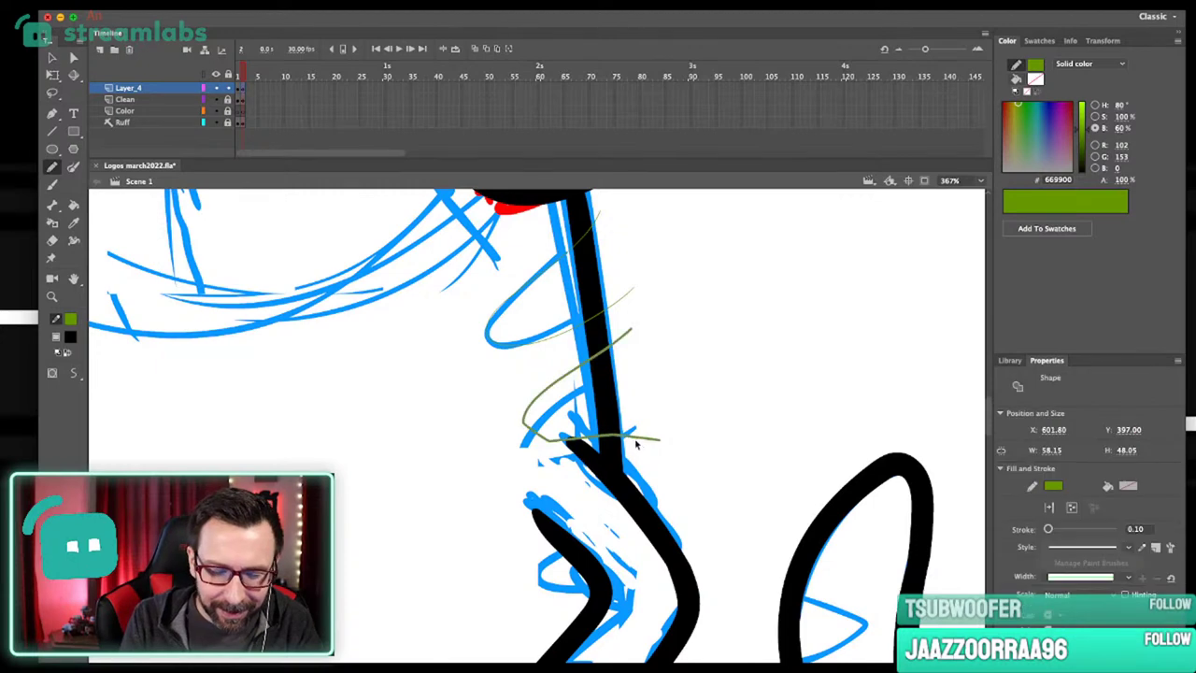
key("BackSpace")
mouse_move(627, 325)
left_mouse_down()
mouse_move(536, 374)
mouse_move(535, 425)
mouse_move(668, 373)
left_mouse_up()
key("super+1")
left_click_drag(624, 463, 699, 437)
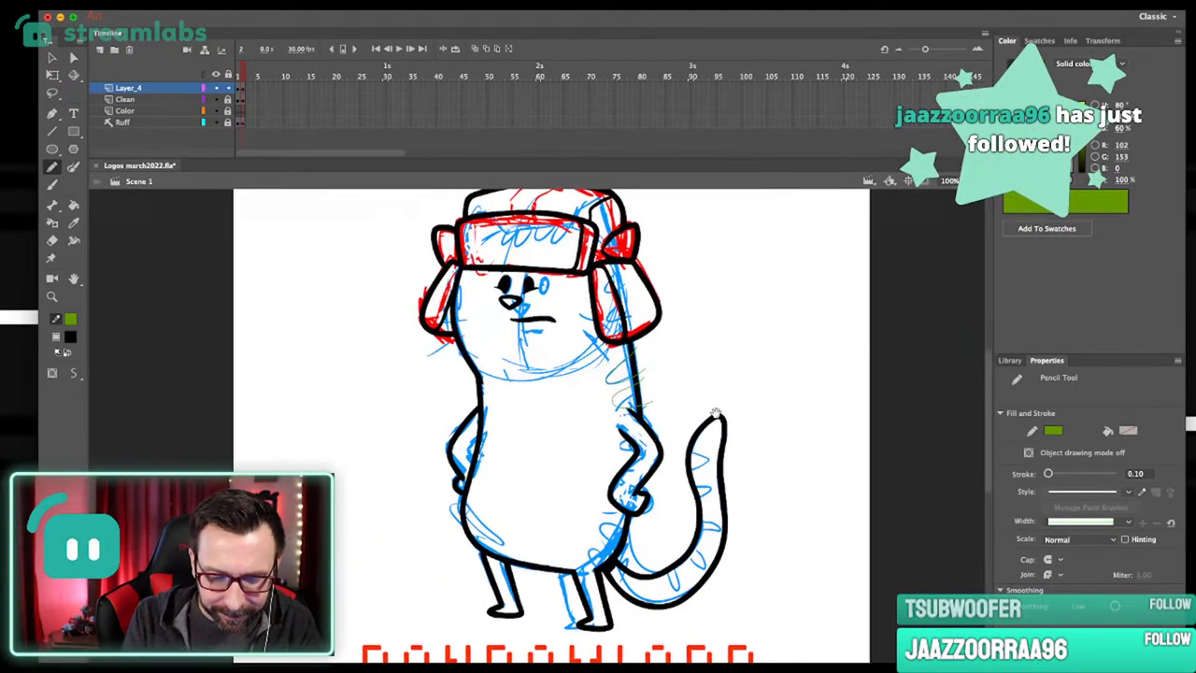
Pencil thin green curved stripe outlines along the whole tail from tip to base, redrawing the first stroke once.
scroll(699, 437, "up", 3)
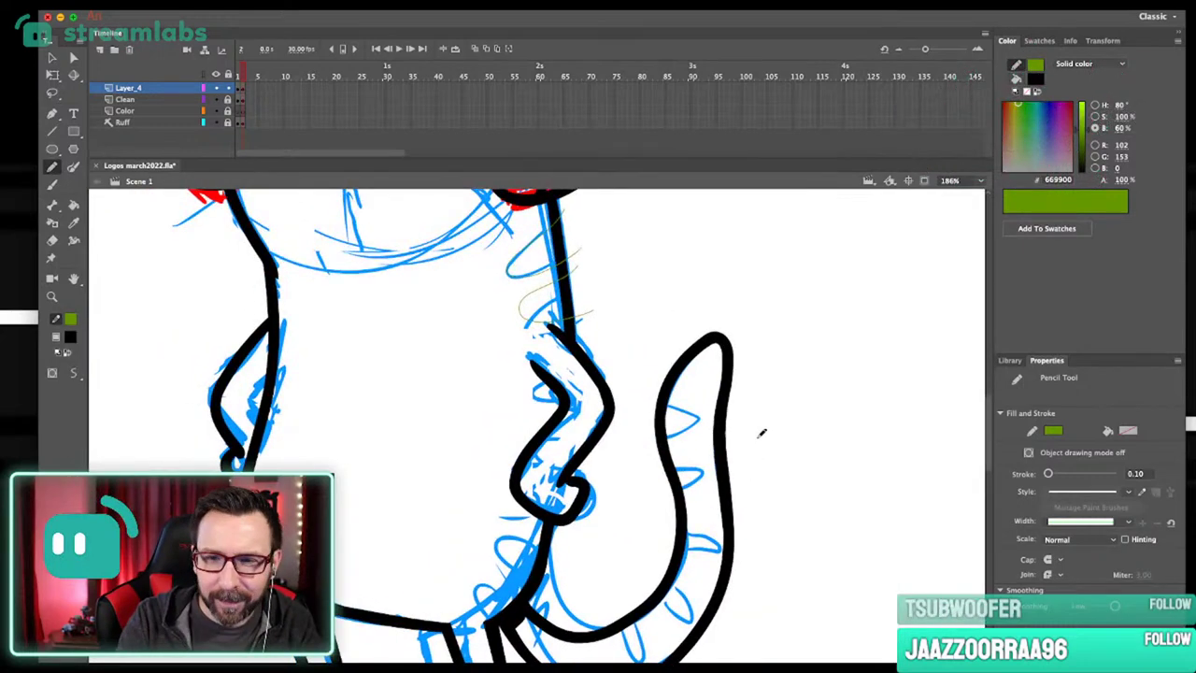
left_click_drag(709, 443, 703, 447)
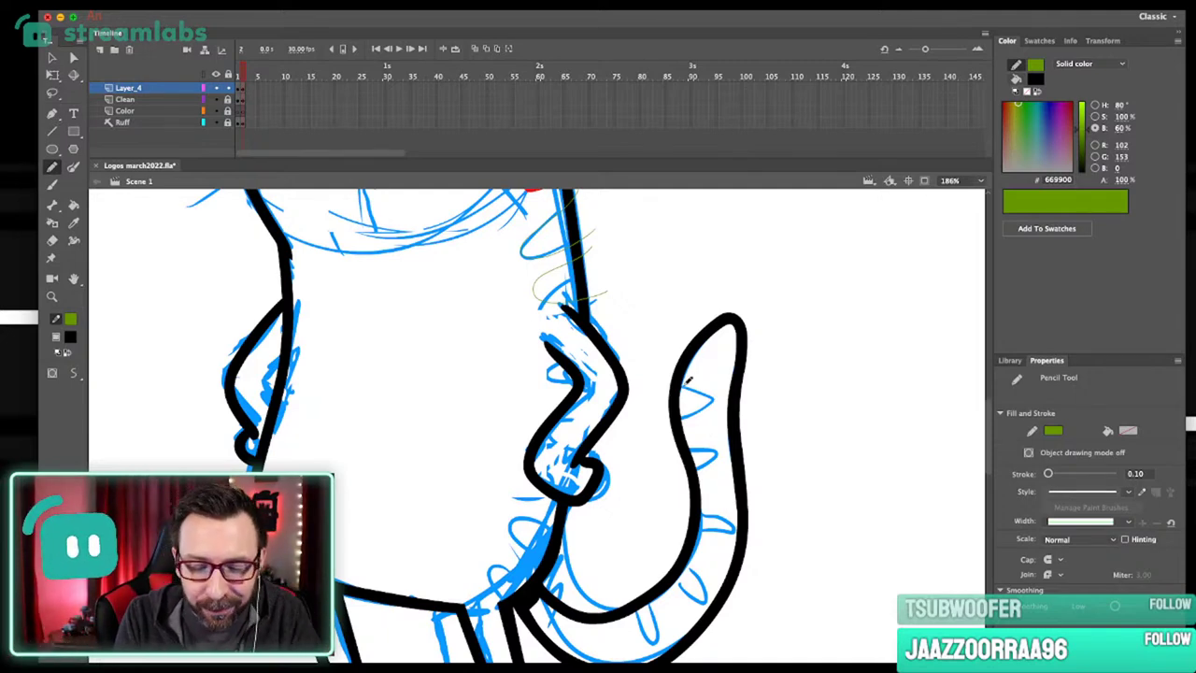
left_click_drag(719, 399, 653, 428)
key("super+z")
mouse_move(665, 383)
left_mouse_down()
mouse_move(702, 415)
mouse_move(652, 429)
left_mouse_up()
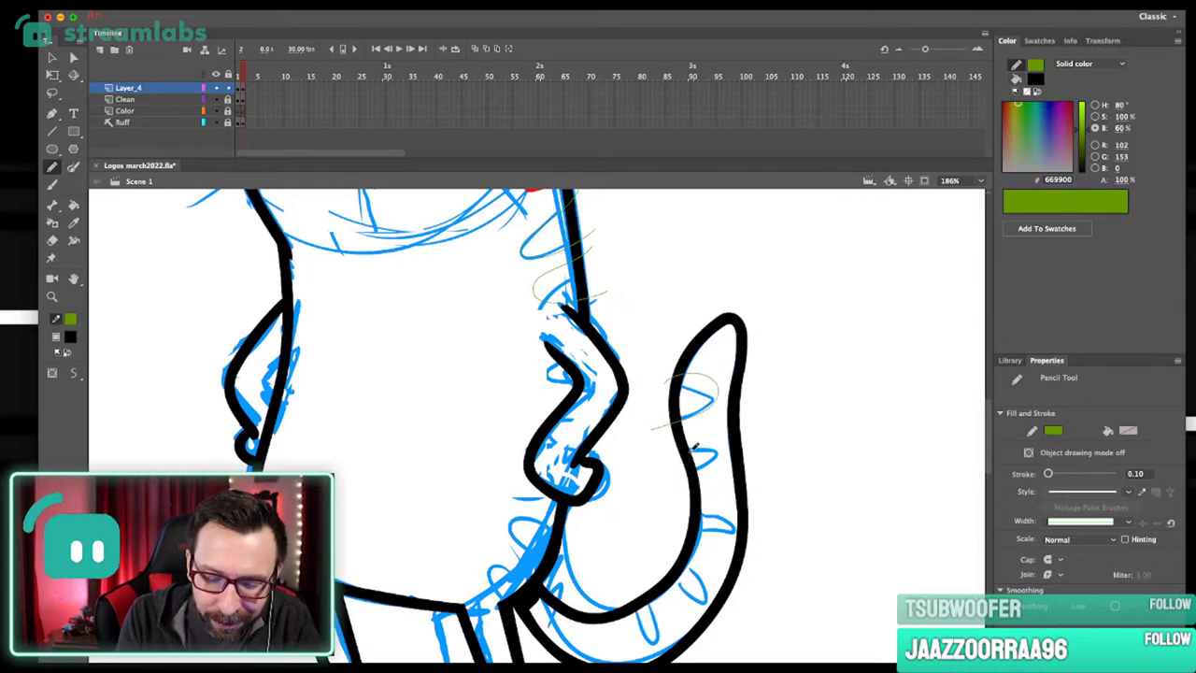
scroll(719, 455, "down", 3)
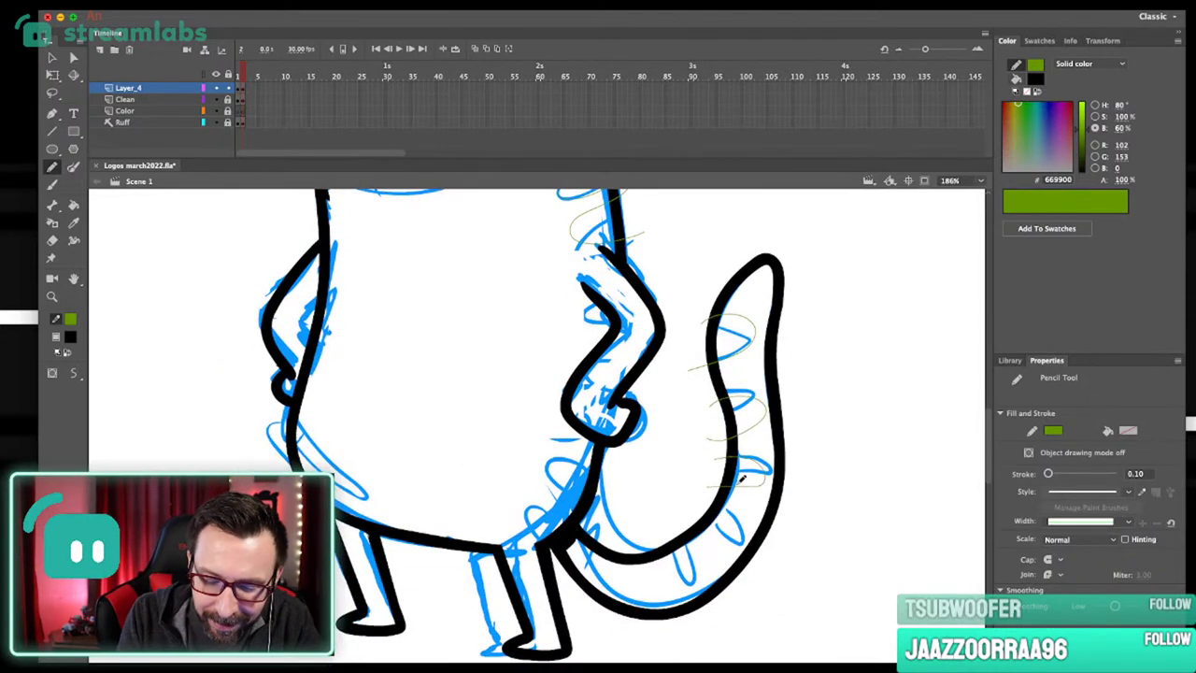
scroll(730, 479, "down", 1)
scroll(712, 486, "down", 1)
mouse_move(679, 506)
left_mouse_down()
mouse_move(678, 470)
mouse_move(696, 493)
mouse_move(698, 530)
mouse_move(730, 430)
mouse_move(639, 487)
mouse_move(639, 528)
left_mouse_up()
key("super+1")
left_click_drag(639, 411, 681, 453)
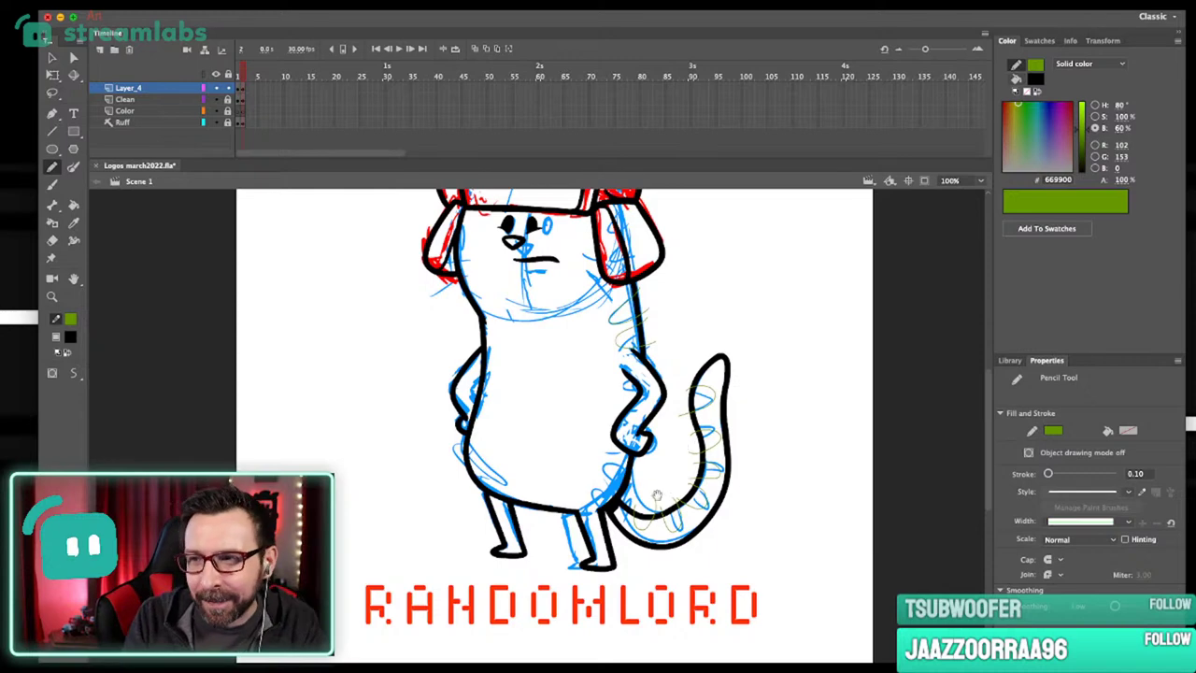
Pencil thin green stripe outlines on the cat's lower right hip and across both arms.
scroll(637, 422, "up", 3)
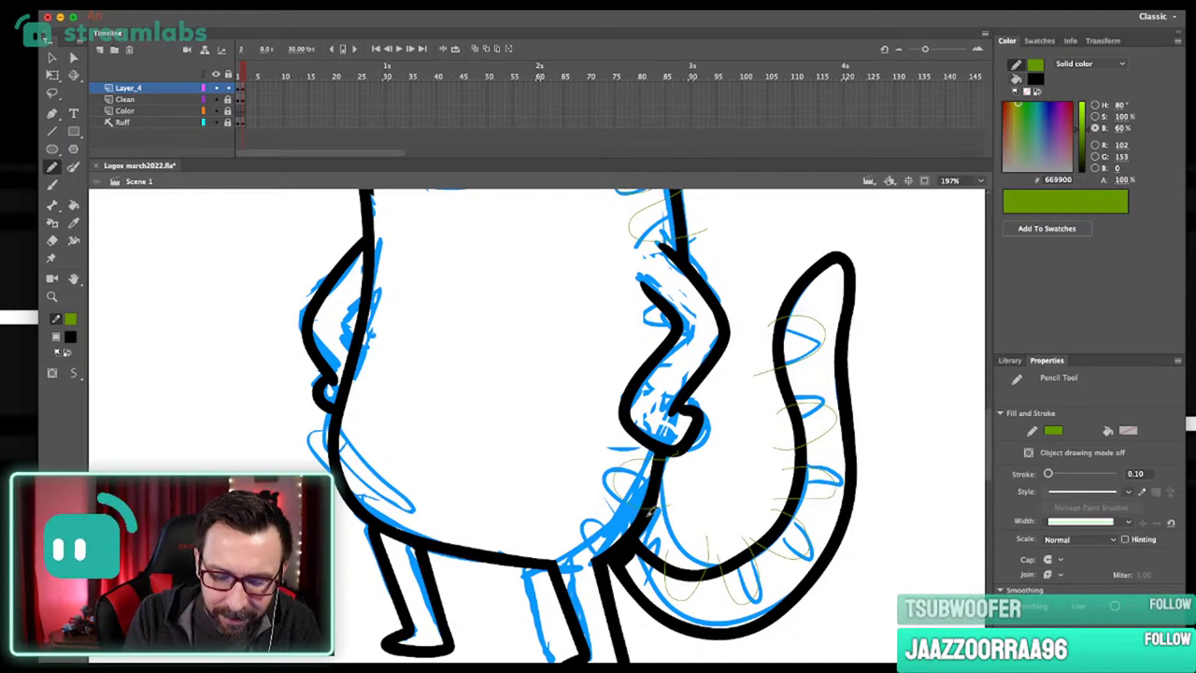
scroll(701, 398, "up", 5)
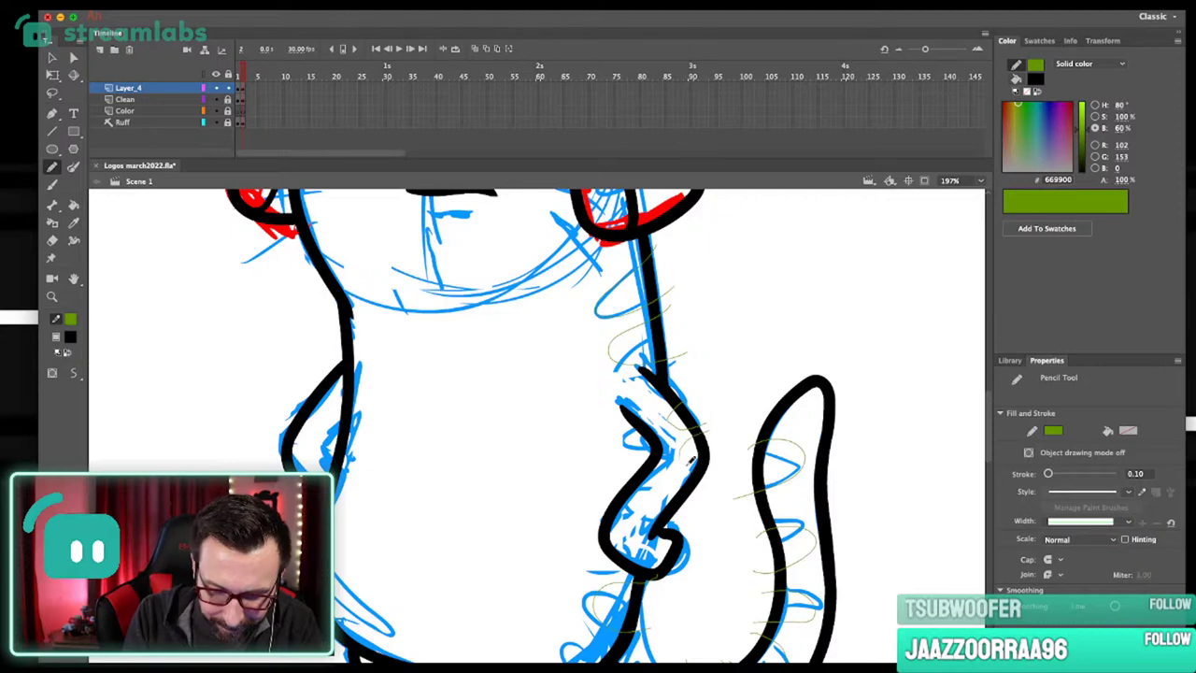
scroll(619, 485, "left", 5)
scroll(619, 484, "up", 1)
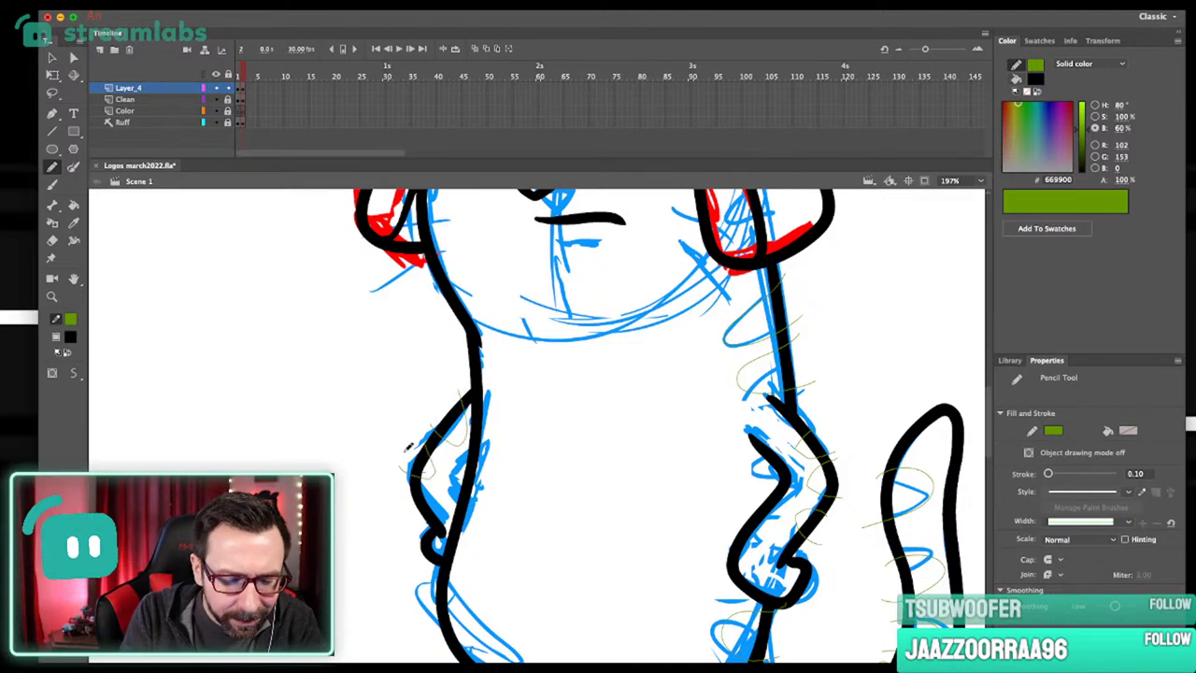
key("super+1")
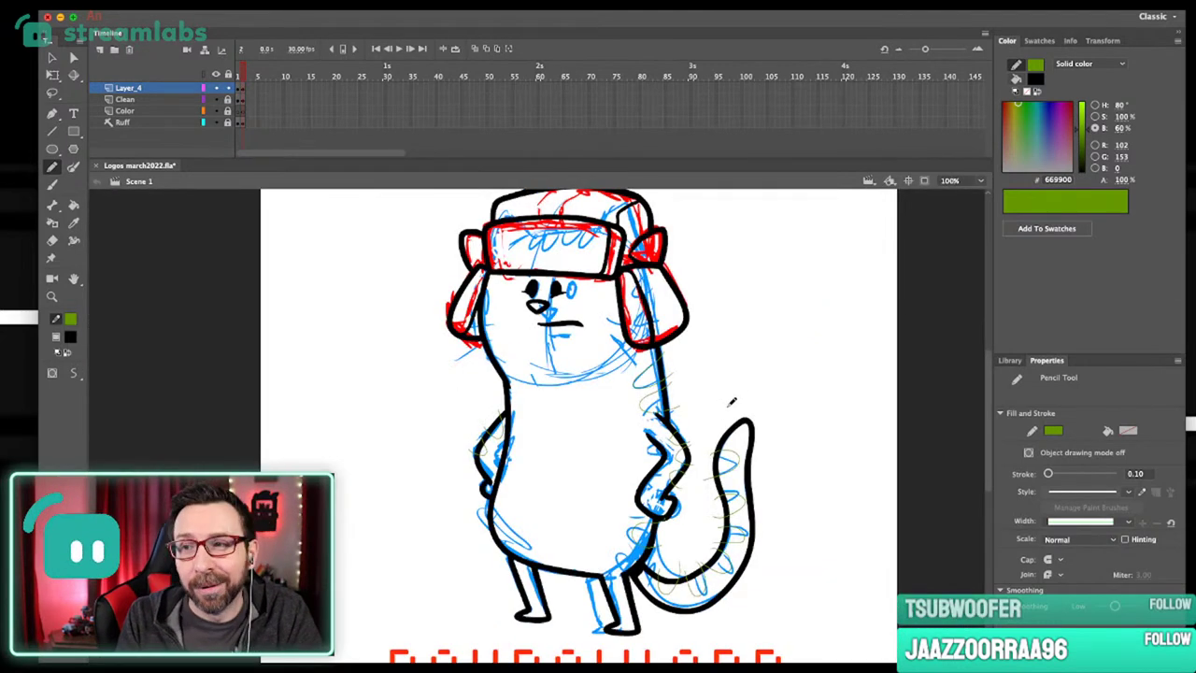
Pencil a small thin green arc below the mouth, following the blue sketch mark.
scroll(749, 439, "left", 3)
scroll(749, 438, "up", 2)
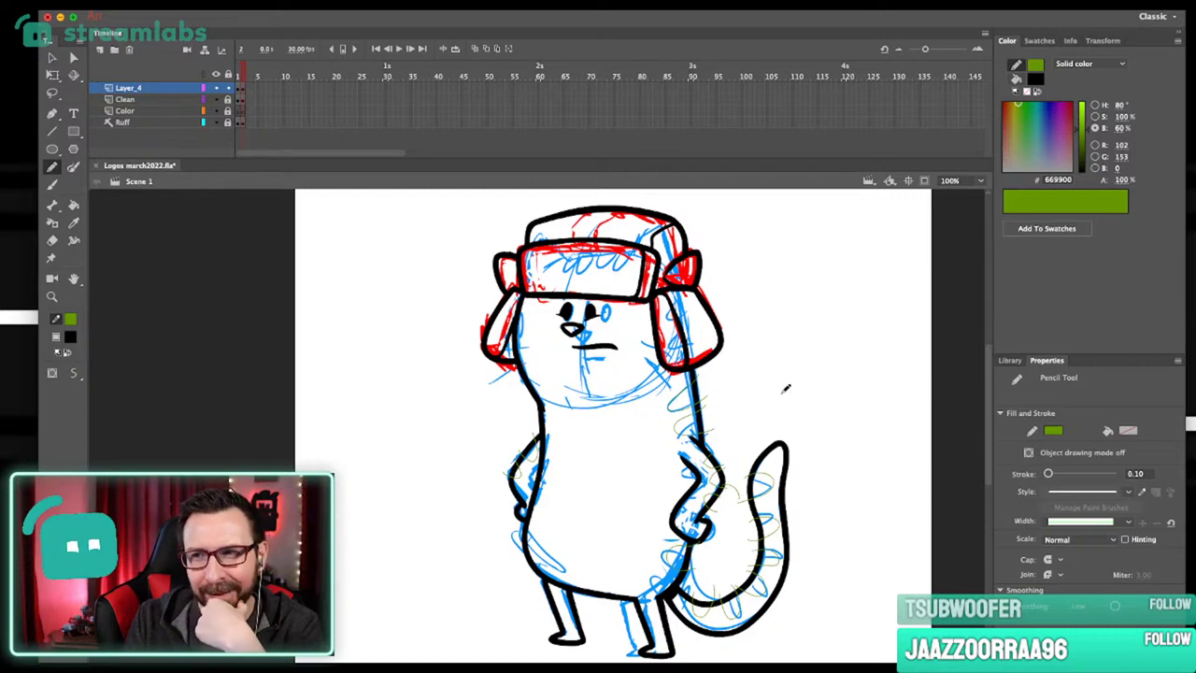
left_click_drag(731, 462, 735, 467)
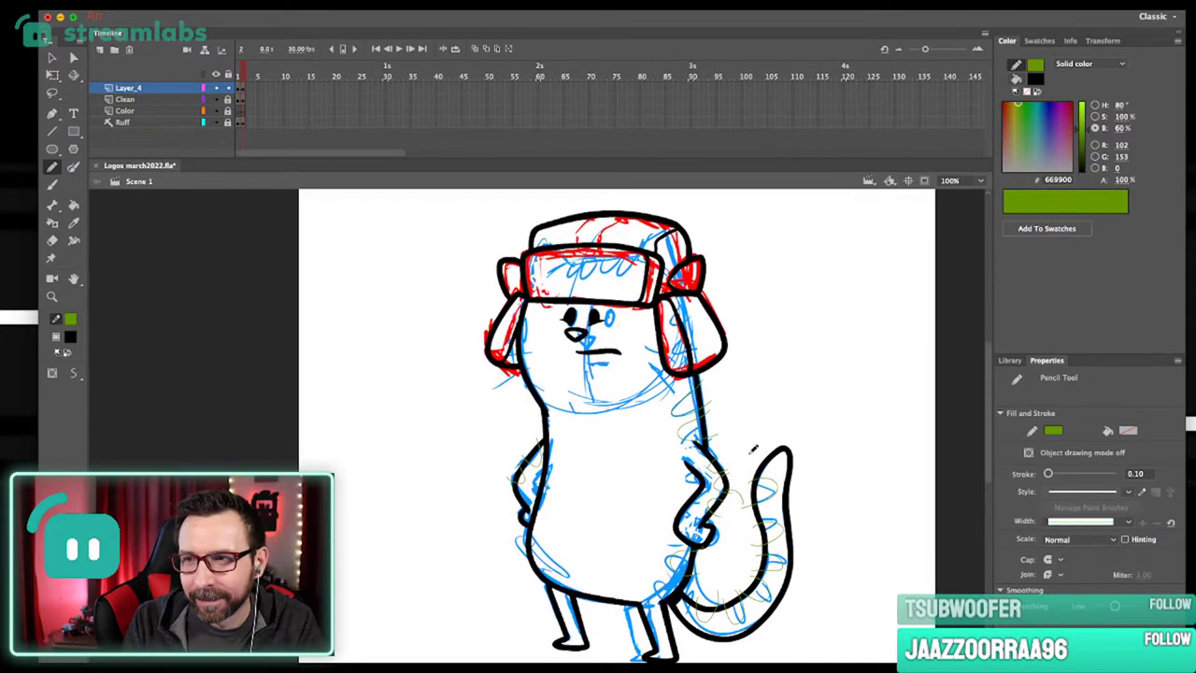
scroll(758, 438, "up", 5)
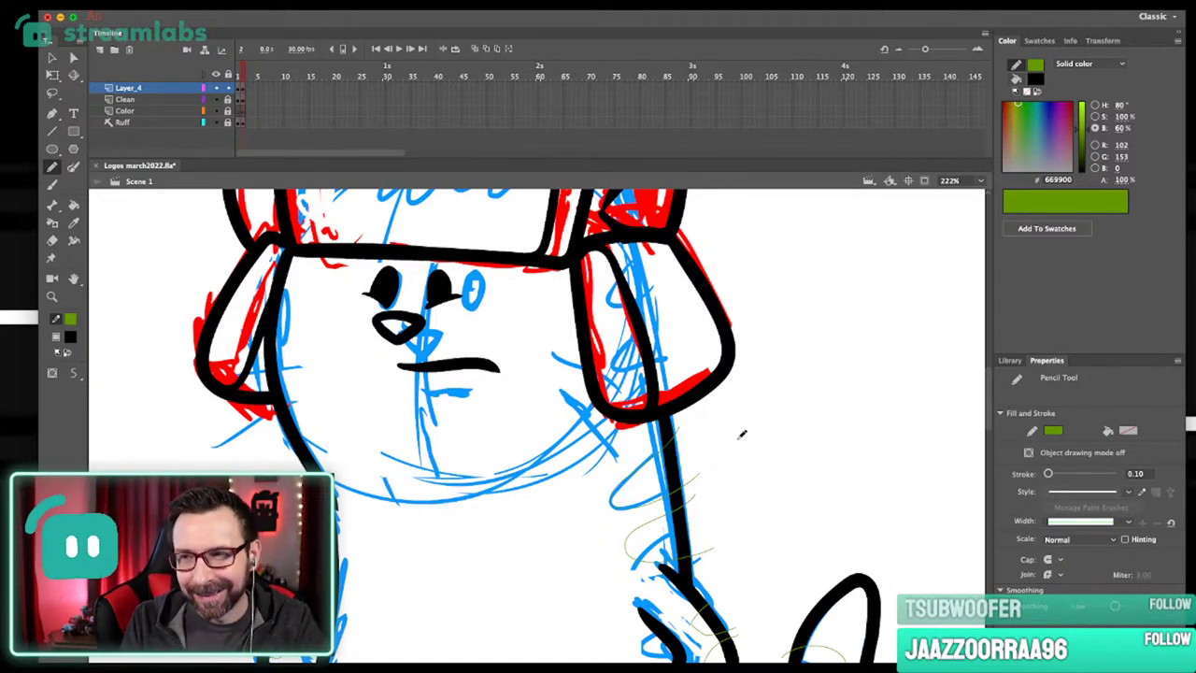
scroll(745, 423, "down", 5)
scroll(645, 374, "up", 5)
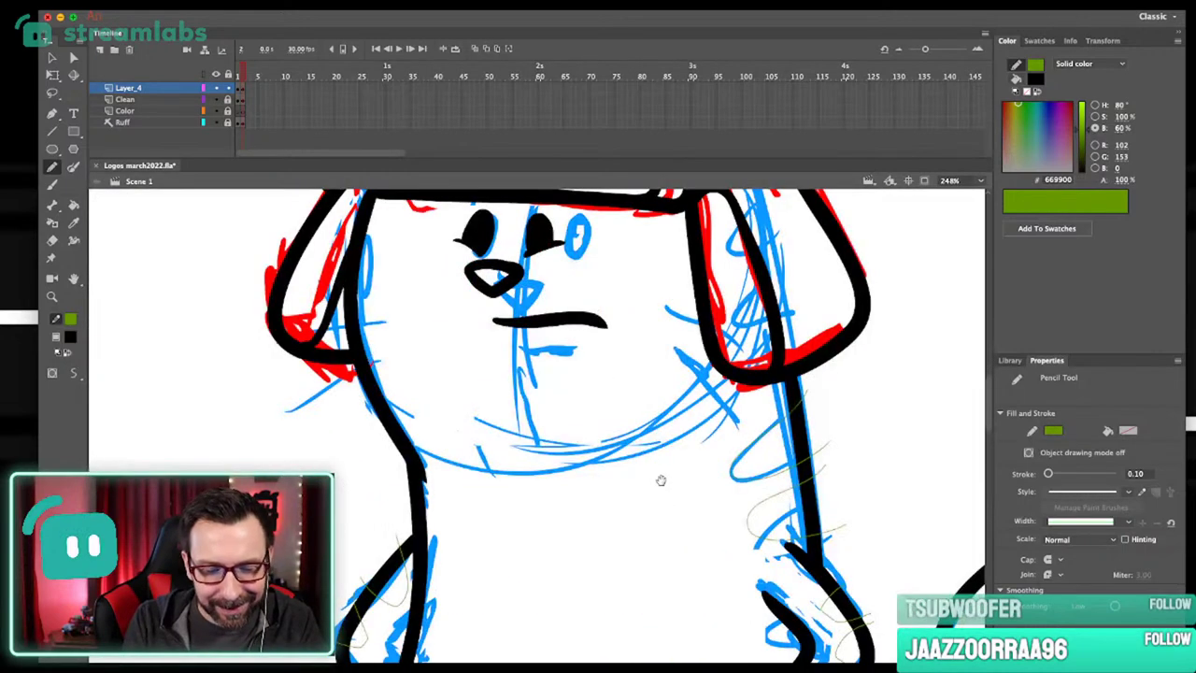
left_click_drag(594, 430, 644, 489)
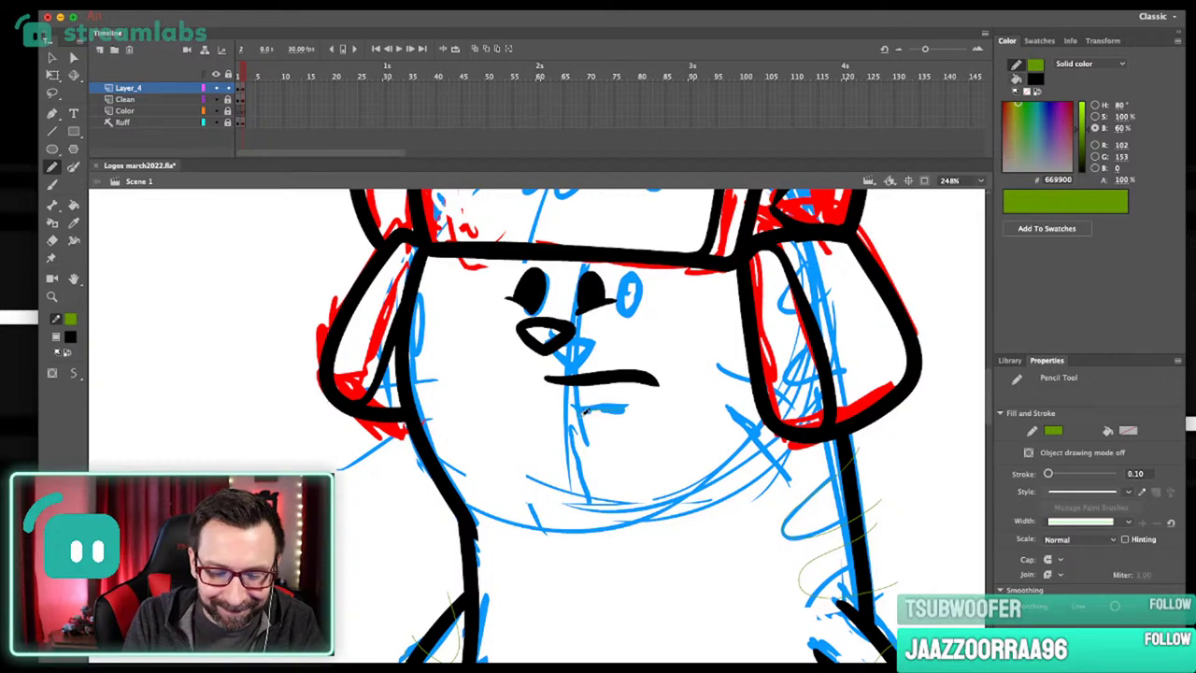
scroll(656, 402, "down", 5)
scroll(647, 408, "up", 1)
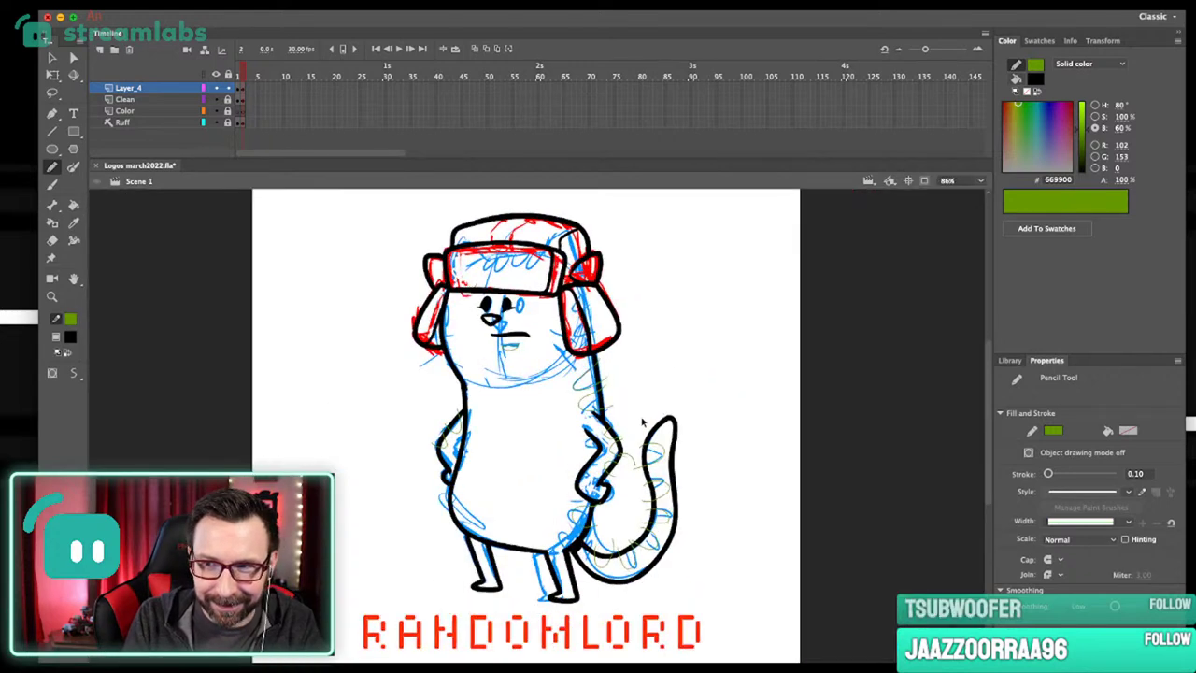
Pencil a thin green line slanting across the lower part of the right ear flap.
scroll(640, 425, "up", 1)
left_click_drag(635, 440, 632, 439)
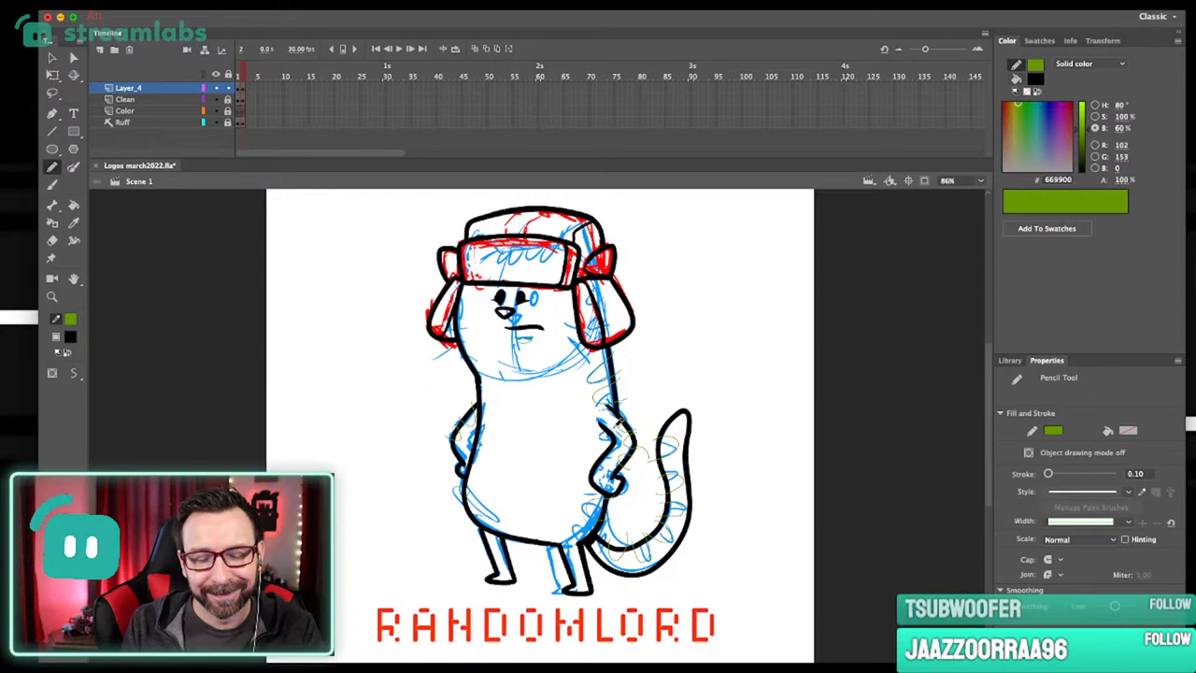
scroll(647, 402, "up", 2)
scroll(648, 402, "left", 1)
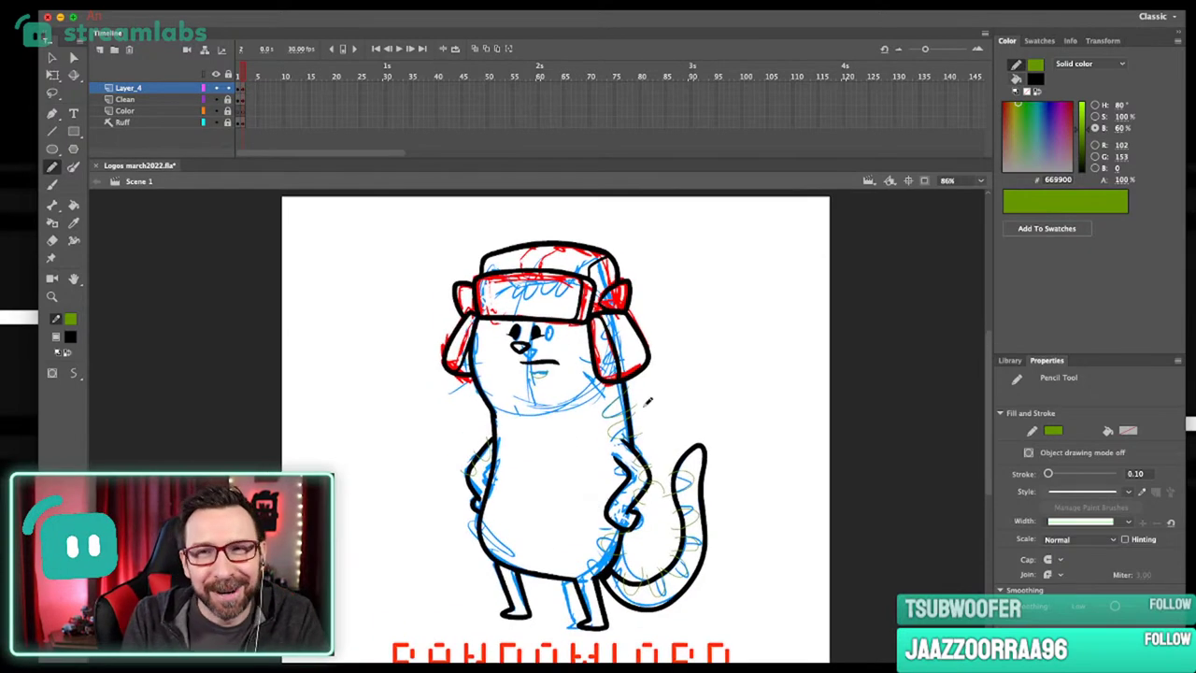
key("super+equal")
scroll(673, 383, "up", 2)
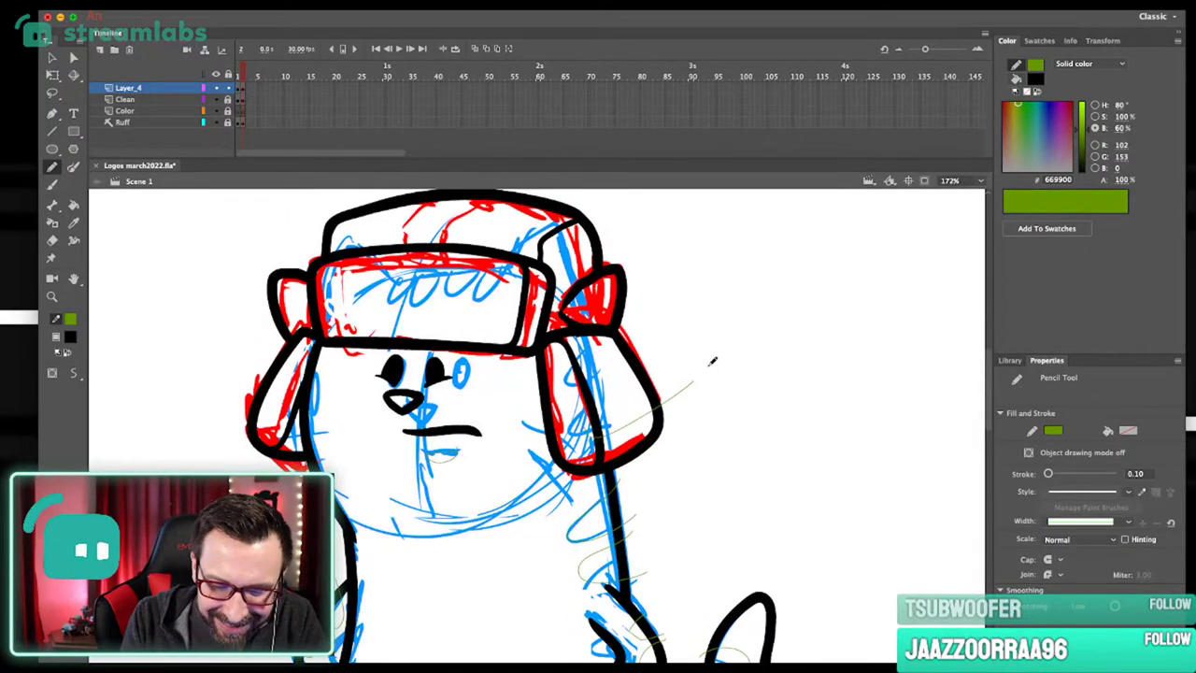
Pencil a thin green line slanting across the upper right corner of the hat's crown.
key("super+1")
left_click_drag(614, 444, 653, 460)
left_click_drag(525, 268, 555, 484)
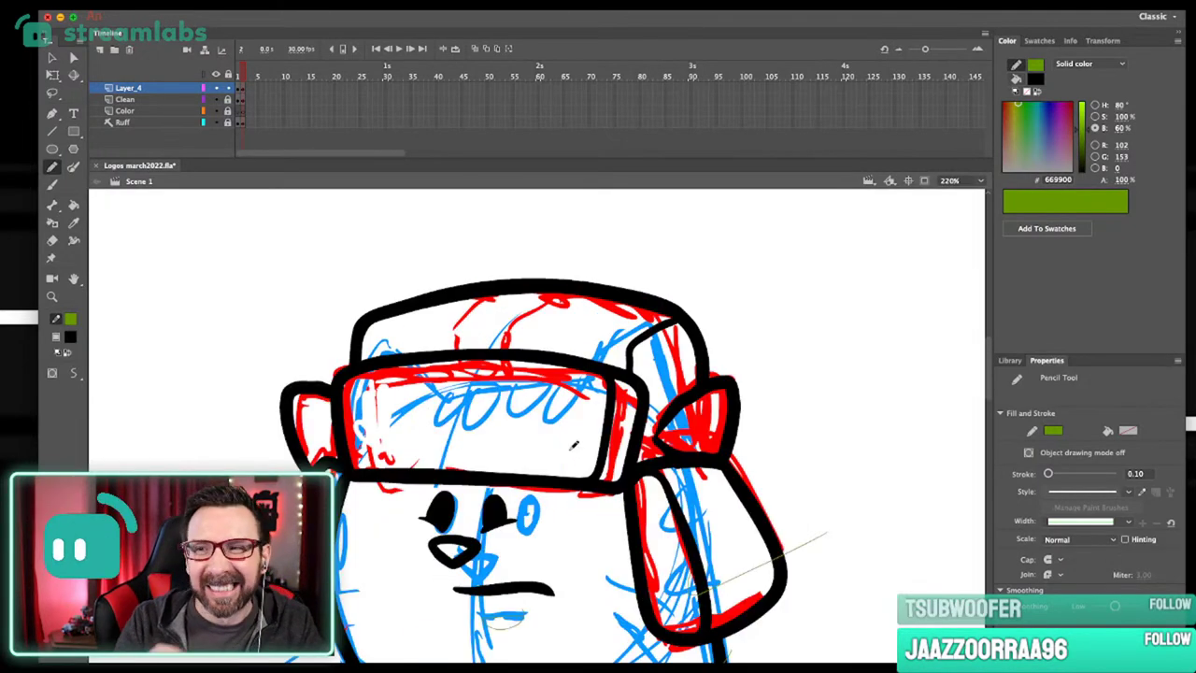
scroll(569, 446, "up", 1)
mouse_move(619, 383)
left_mouse_down()
mouse_move(639, 340)
mouse_move(703, 303)
left_mouse_up()
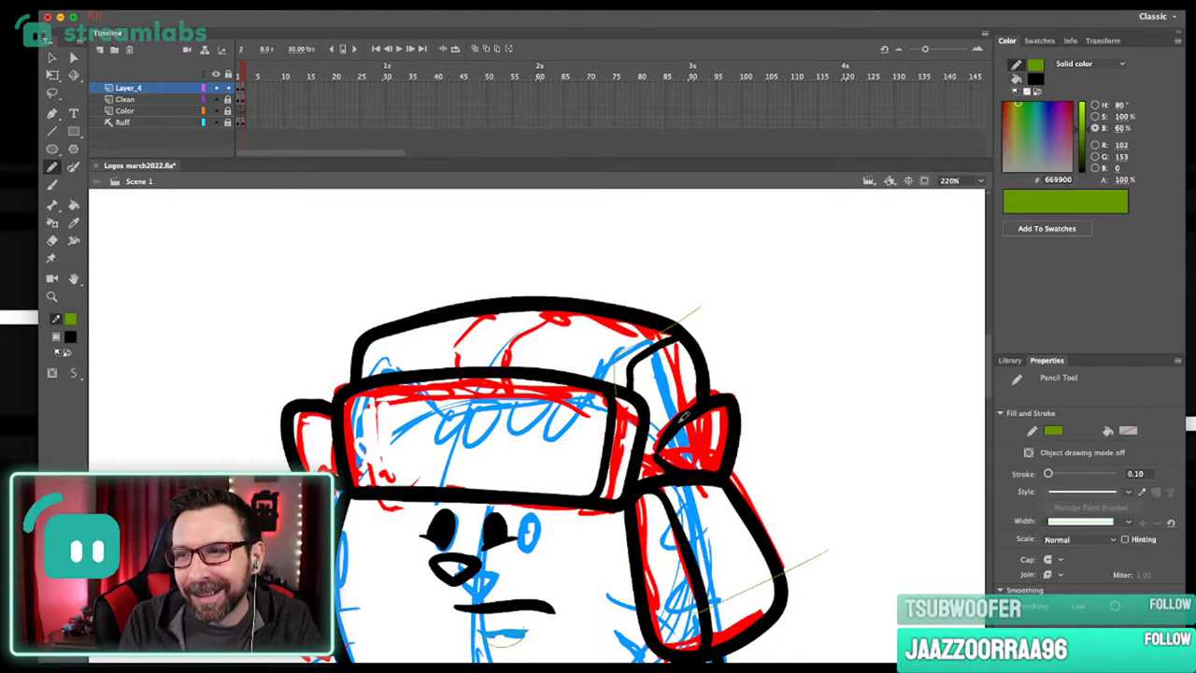
Delete the two thin green slanting lines, one across the right ear flap and one across the hat crown's corner.
key("super+2")
left_click_drag(646, 395, 670, 432)
left_click_drag(443, 286, 518, 460)
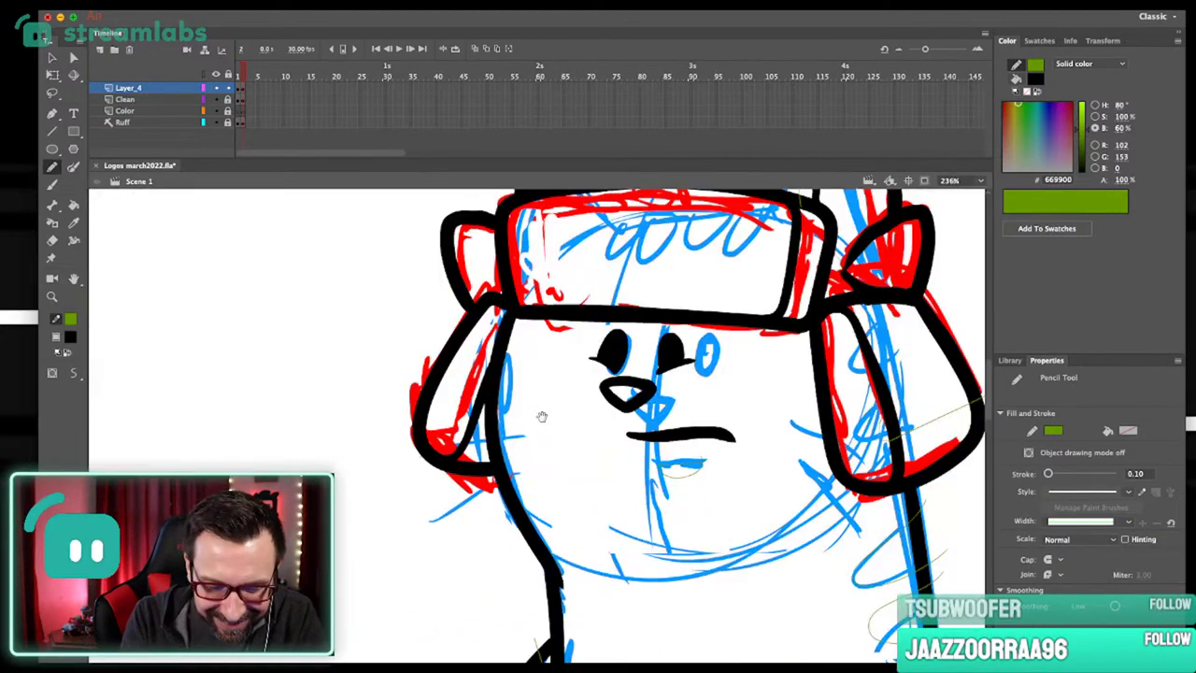
key("super+1")
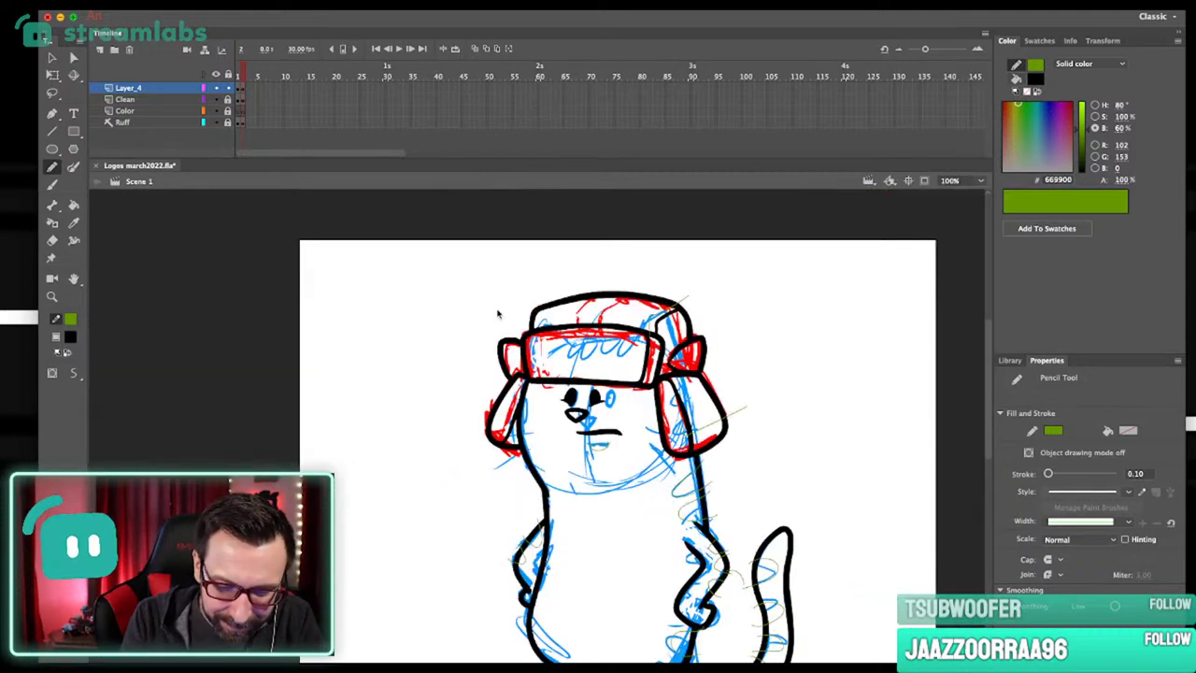
left_click(710, 427, "super")
left_click(659, 316, "shift+super")
key("Delete")
Hide the Ruff layer so only the clean line art and green outlines show.
left_click_drag(665, 372, 712, 303)
left_click_drag(828, 393, 816, 384)
key("super+2")
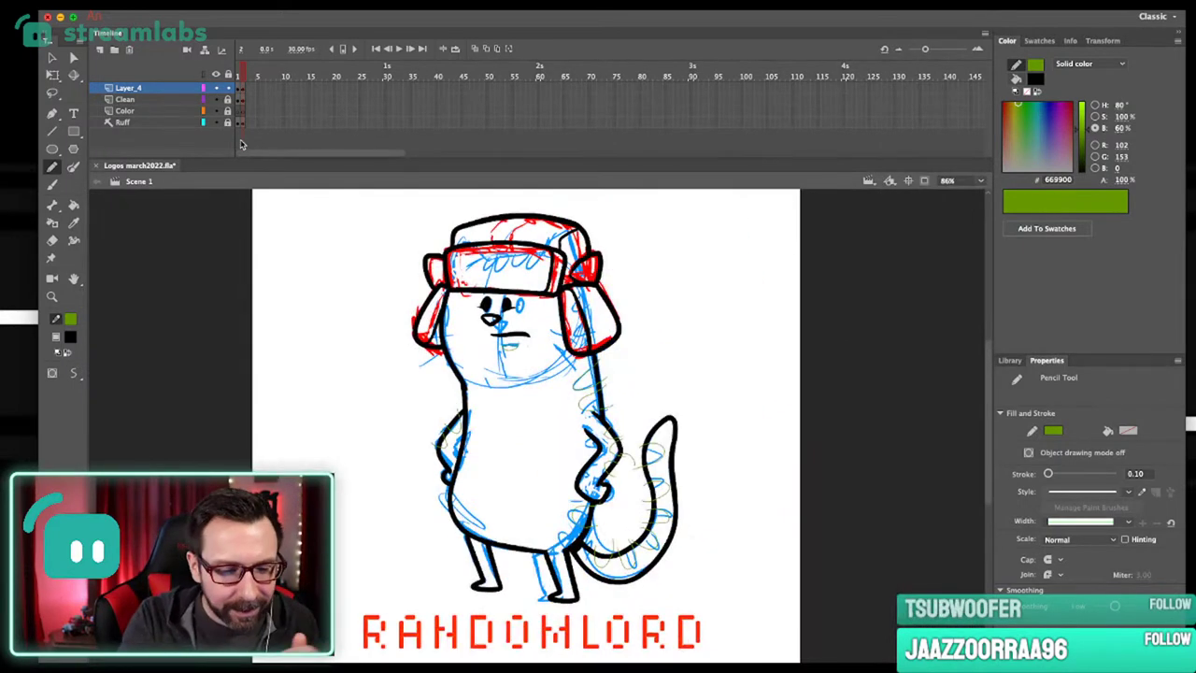
left_click(216, 122)
left_click_drag(696, 396, 737, 368)
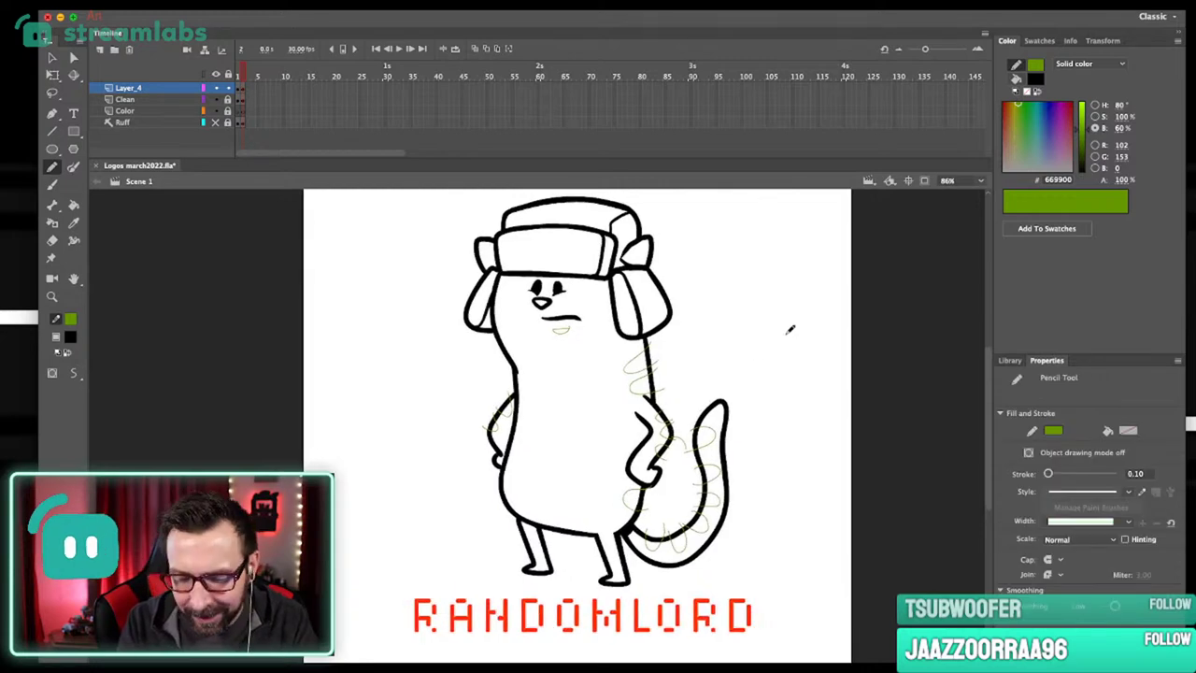
Pencil a thin green jagged outline across the tip of the cat's tail.
scroll(664, 368, "up", 5)
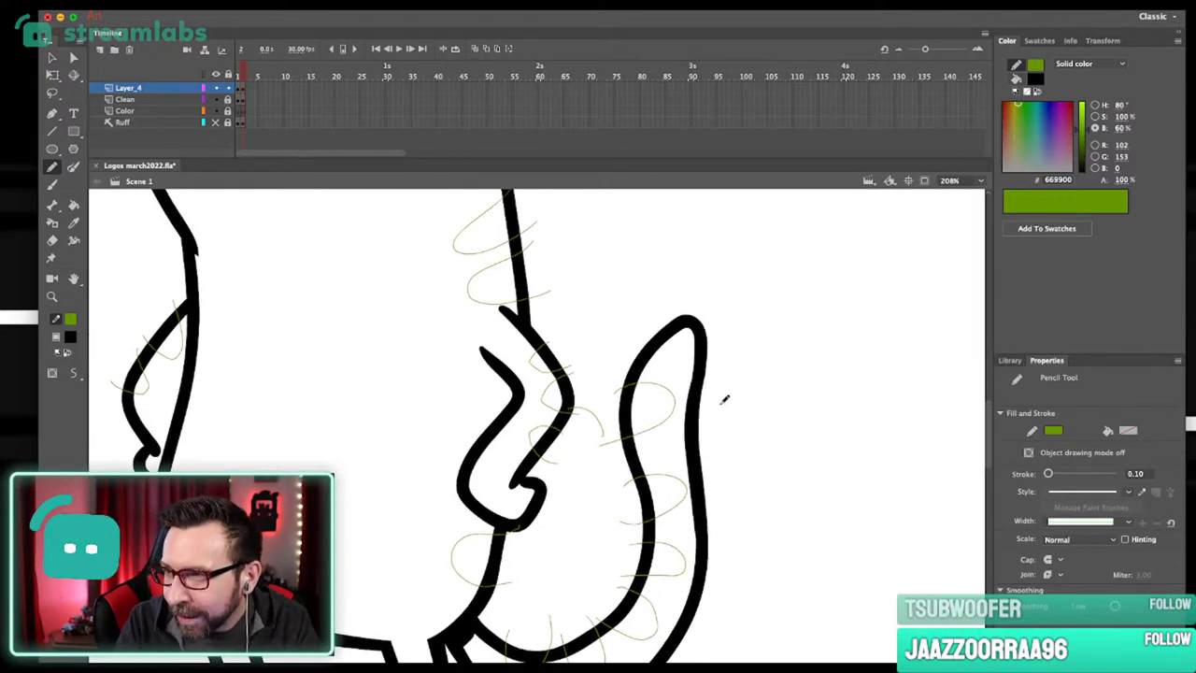
left_click_drag(641, 372, 716, 351)
key("super+1")
left_click_drag(559, 352, 672, 373)
scroll(671, 374, "up", 2)
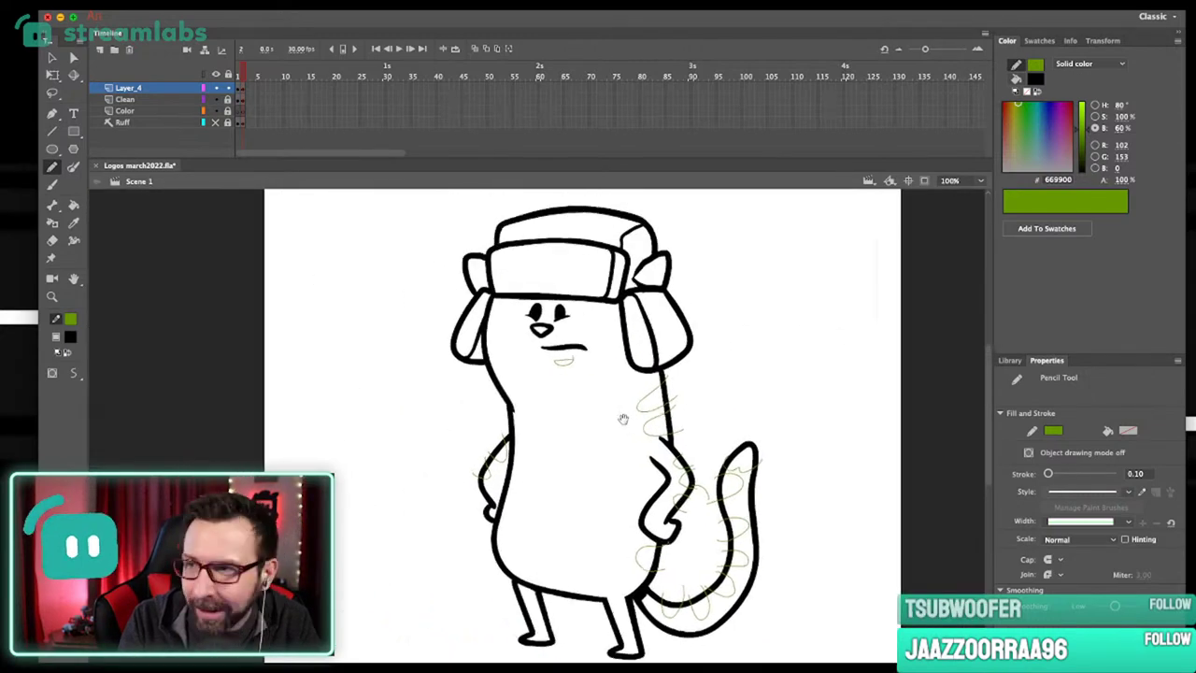
scroll(585, 400, "up", 3)
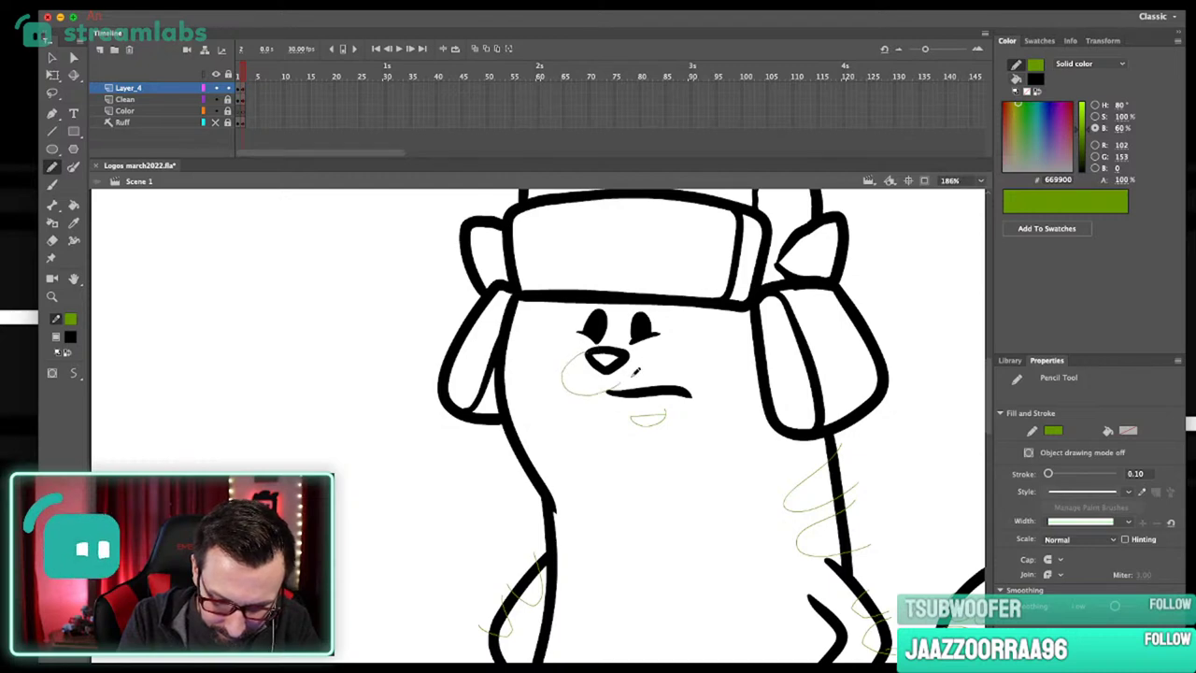
left_click_drag(686, 416, 675, 415)
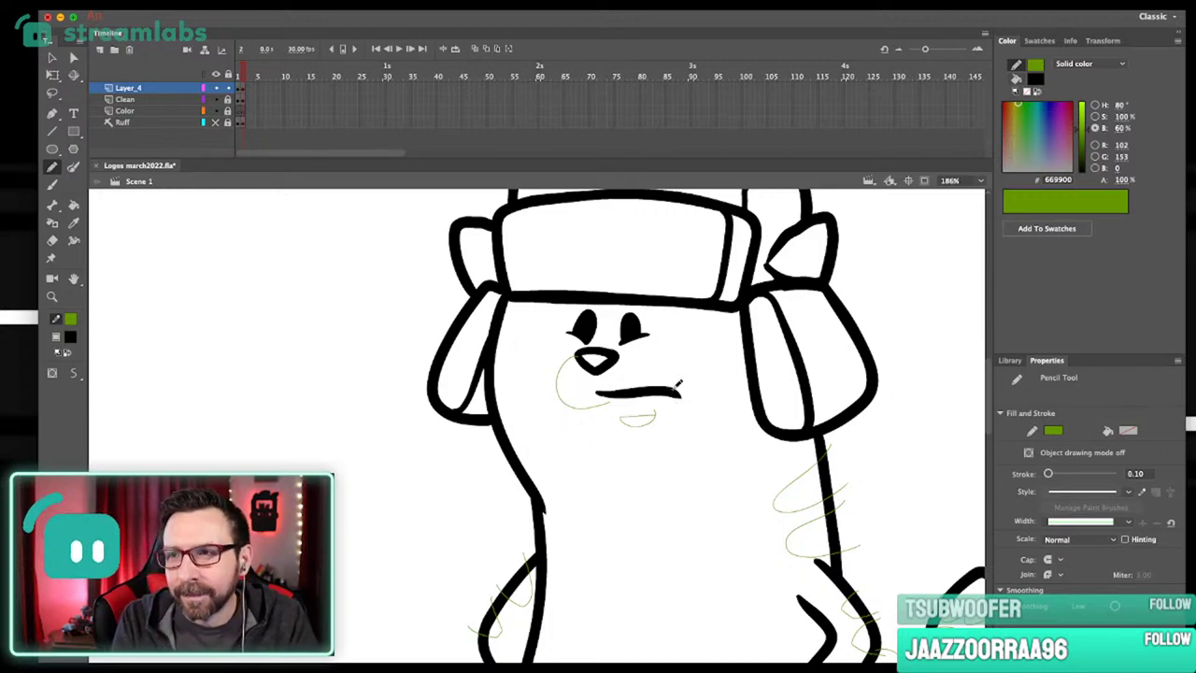
left_click_drag(679, 437, 673, 442)
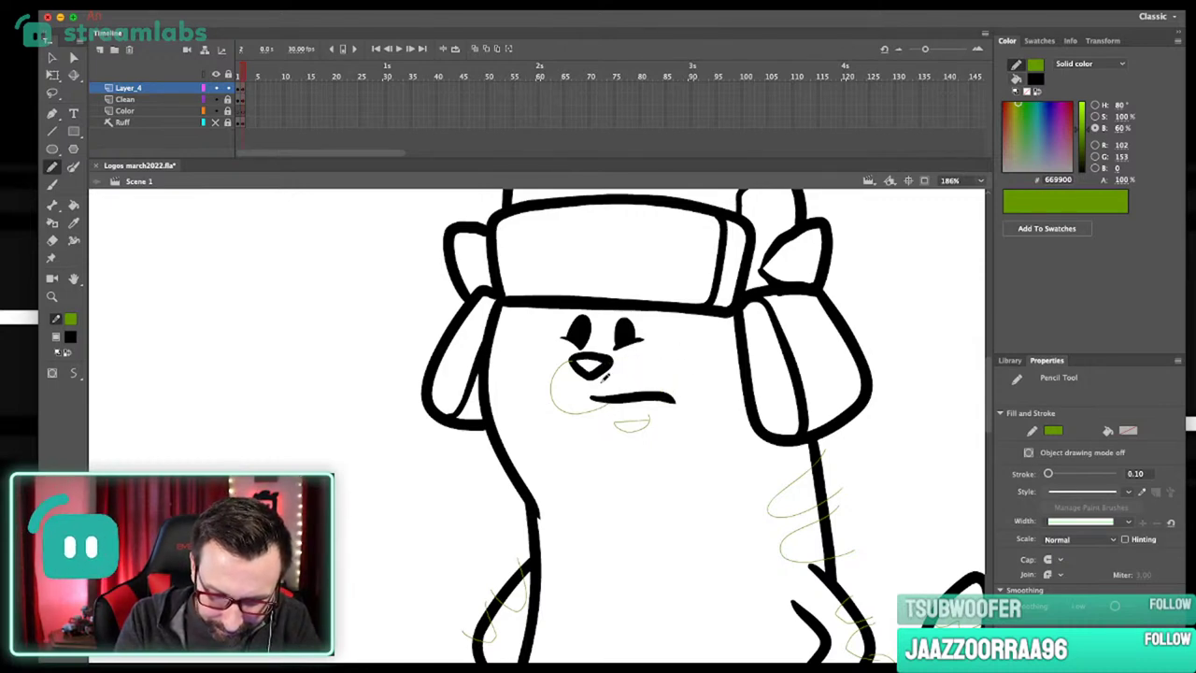
mouse_move(638, 354)
left_mouse_down()
mouse_move(630, 404)
mouse_move(673, 383)
left_mouse_up()
key("super+z")
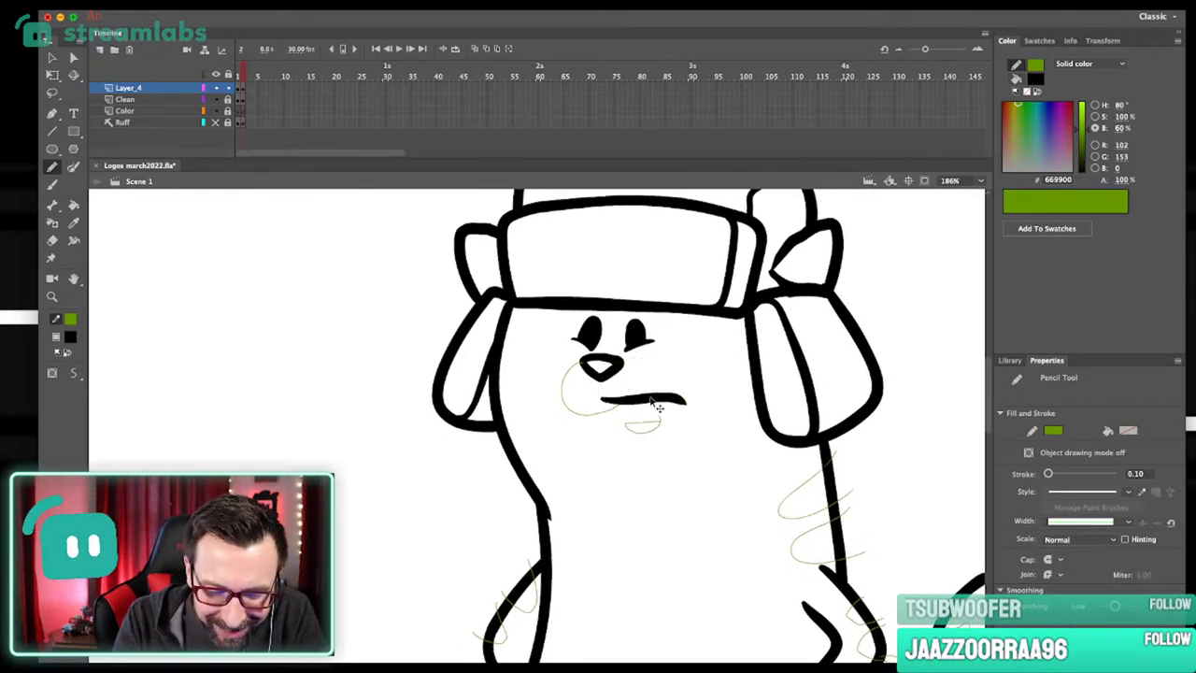
left_click_drag(638, 414, 634, 427)
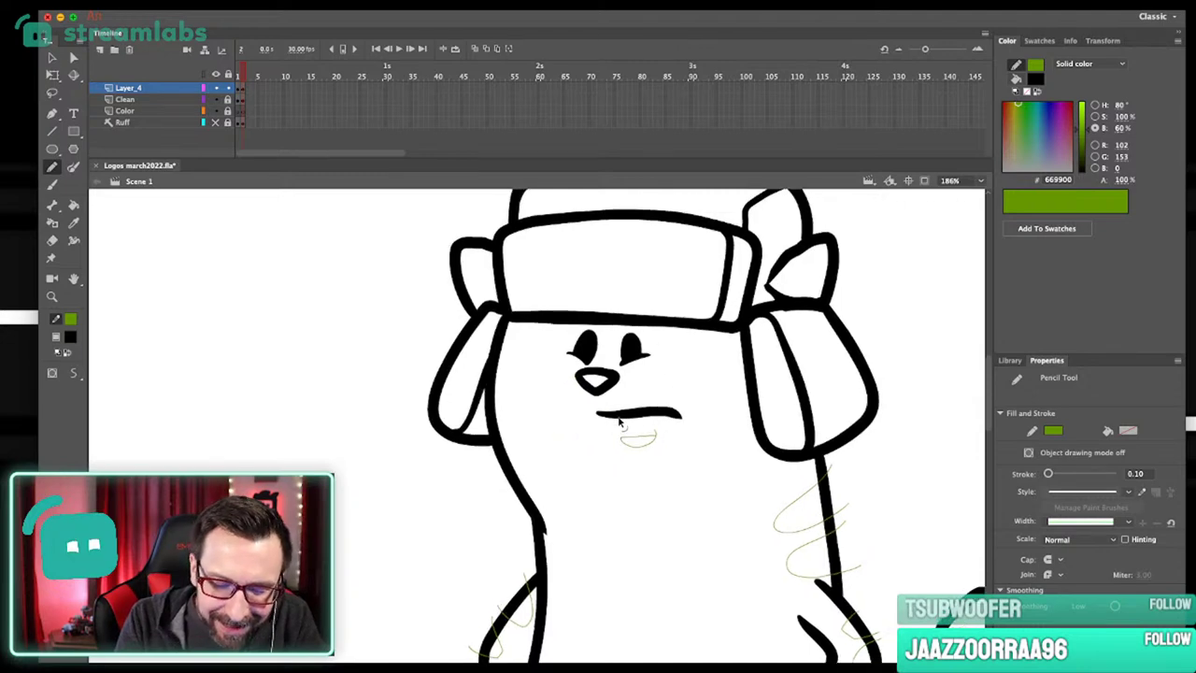
Shift the black mouth line slightly to the left so it sits more centrally beneath the nose.
left_click(619, 418, "super")
key("shift+Left")
key("shift+Left")
left_click(651, 374, "super")
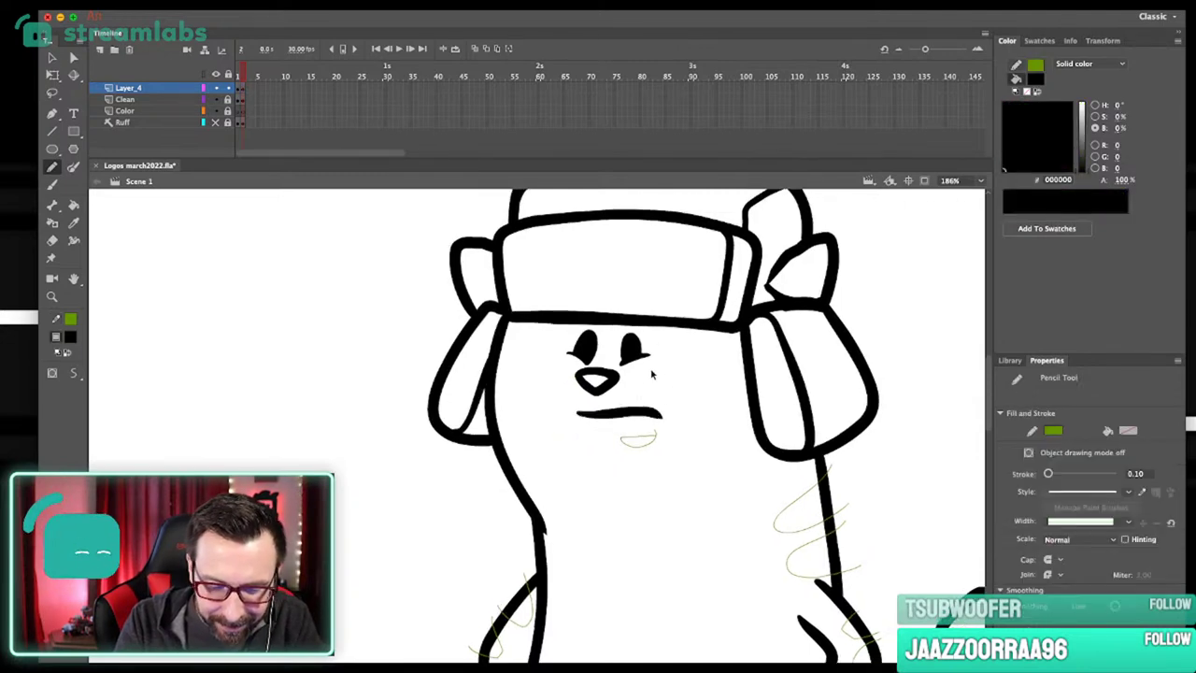
Pencil thin green muzzle outlines curving from both sides of the nose to the mouth, with a short line joining nose and mouth.
scroll(622, 392, "up", 5)
mouse_move(506, 340)
left_mouse_down()
mouse_move(459, 359)
mouse_move(529, 443)
left_mouse_up()
key("super+z")
mouse_move(507, 339)
left_mouse_down()
mouse_move(464, 349)
mouse_move(529, 441)
left_mouse_up()
key("super+z")
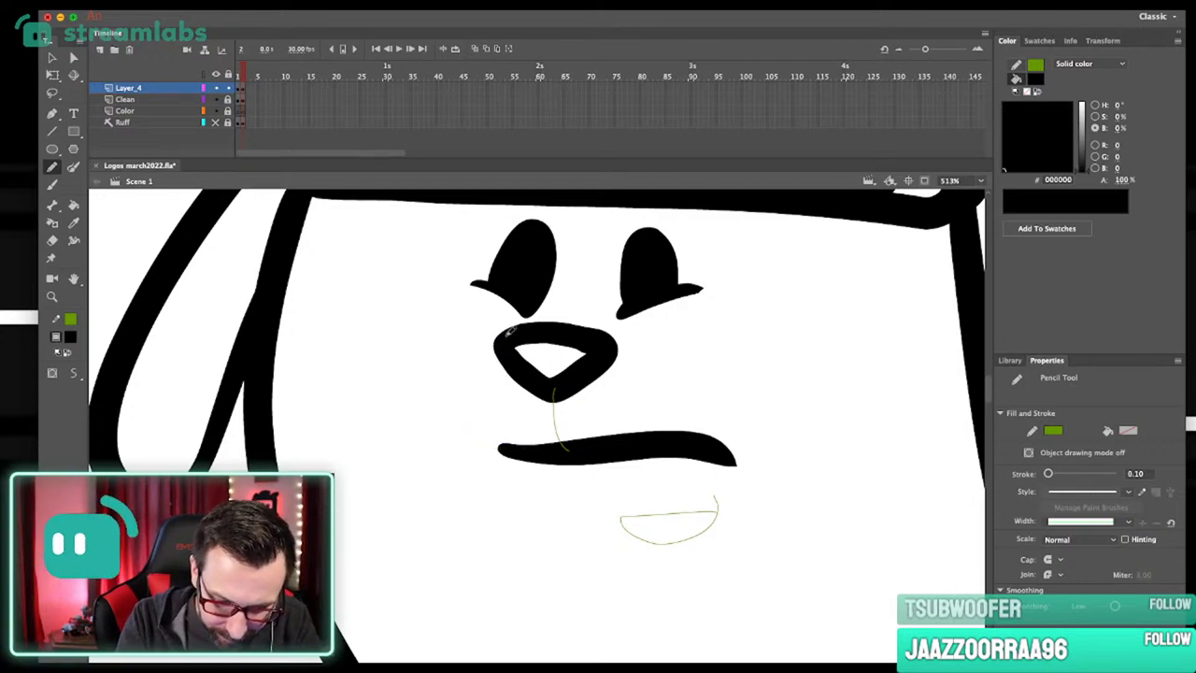
mouse_move(425, 378)
left_mouse_down()
mouse_move(433, 436)
mouse_move(514, 450)
left_mouse_up()
left_click_drag(689, 355, 694, 436)
key("super+z")
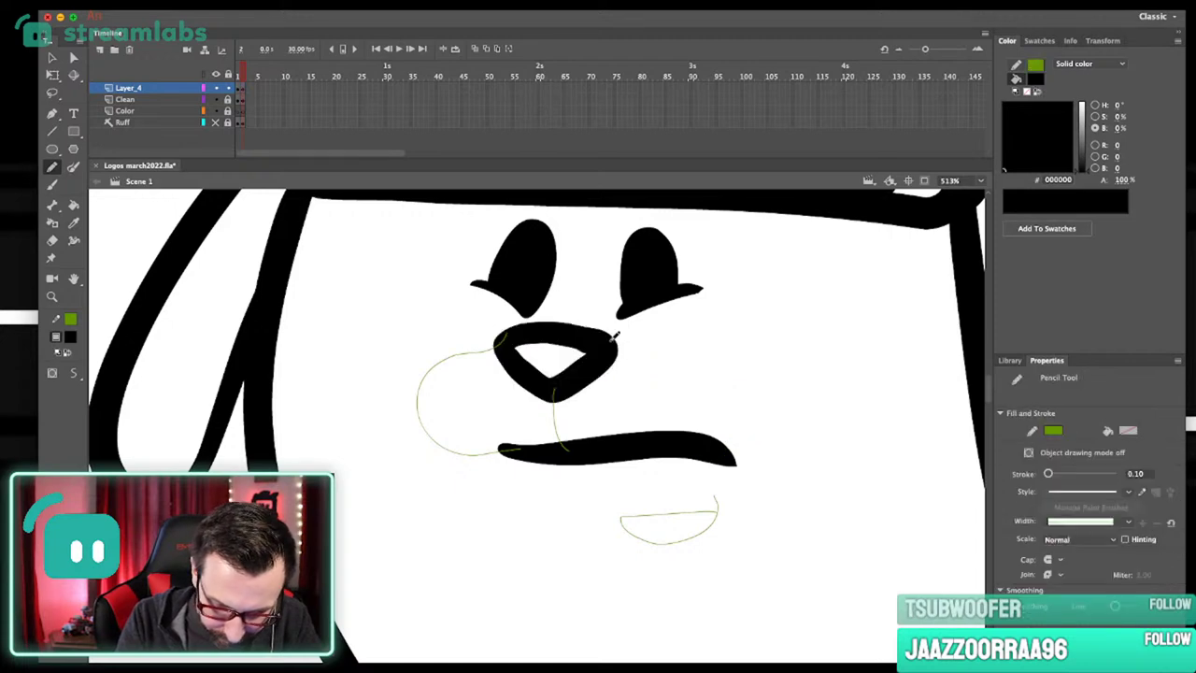
key("super+z")
mouse_move(612, 346)
left_mouse_down()
mouse_move(691, 463)
mouse_move(753, 411)
left_mouse_up()
Shift the small green chin outline to the left to line up with the moved mouth.
key("super+2")
key("z")
left_click_drag(540, 366, 584, 495)
double_click(587, 455)
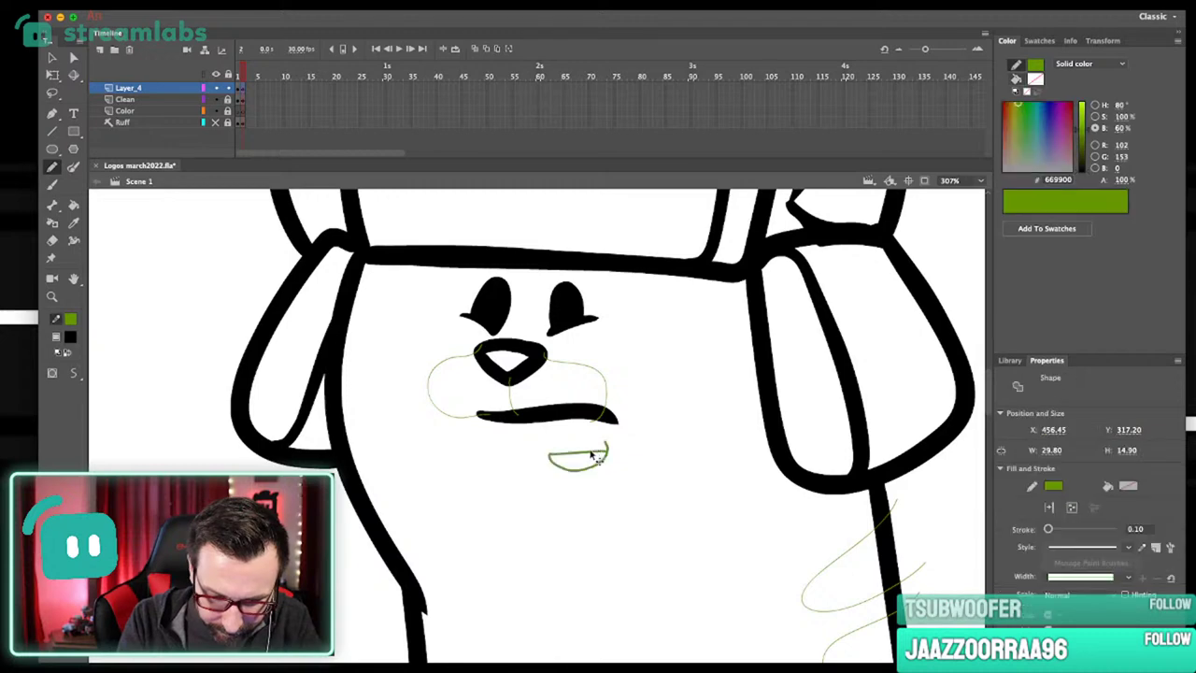
key("shift+Left")
key("shift+Left")
key("shift+Left")
Pencil two thin green stripe outlines on the right side of the face, running in from the ear flap.
key("super+1")
left_click_drag(679, 469, 731, 431)
key("z")
left_click_drag(603, 275, 629, 495)
left_click_drag(682, 440, 730, 425)
mouse_move(670, 390)
left_mouse_down()
mouse_move(652, 443)
mouse_move(716, 393)
mouse_move(678, 505)
left_mouse_up()
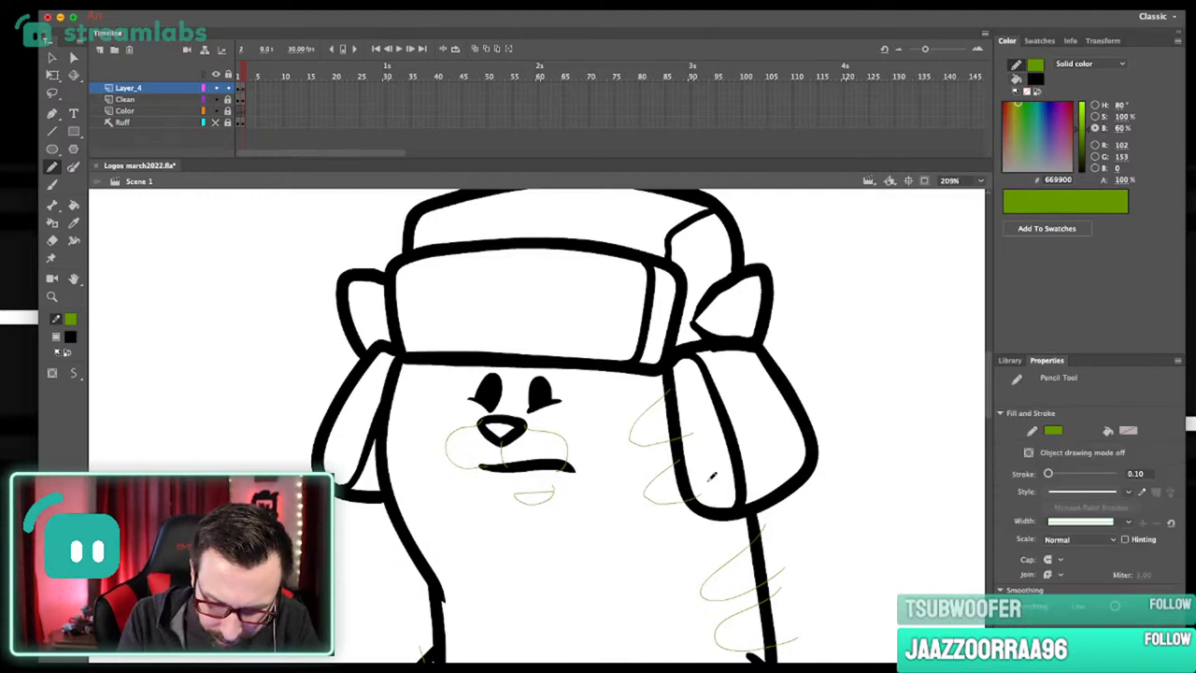
Pencil two thin green stripe outlines on the left side of the face, beside the left ear flap.
mouse_move(423, 425)
left_mouse_down()
mouse_move(373, 404)
mouse_move(374, 434)
left_mouse_up()
key("super+z")
key("super+z")
mouse_move(387, 381)
left_mouse_down()
mouse_move(374, 422)
mouse_move(408, 449)
mouse_move(376, 447)
mouse_move(368, 495)
left_mouse_up()
key("ctrl+1")
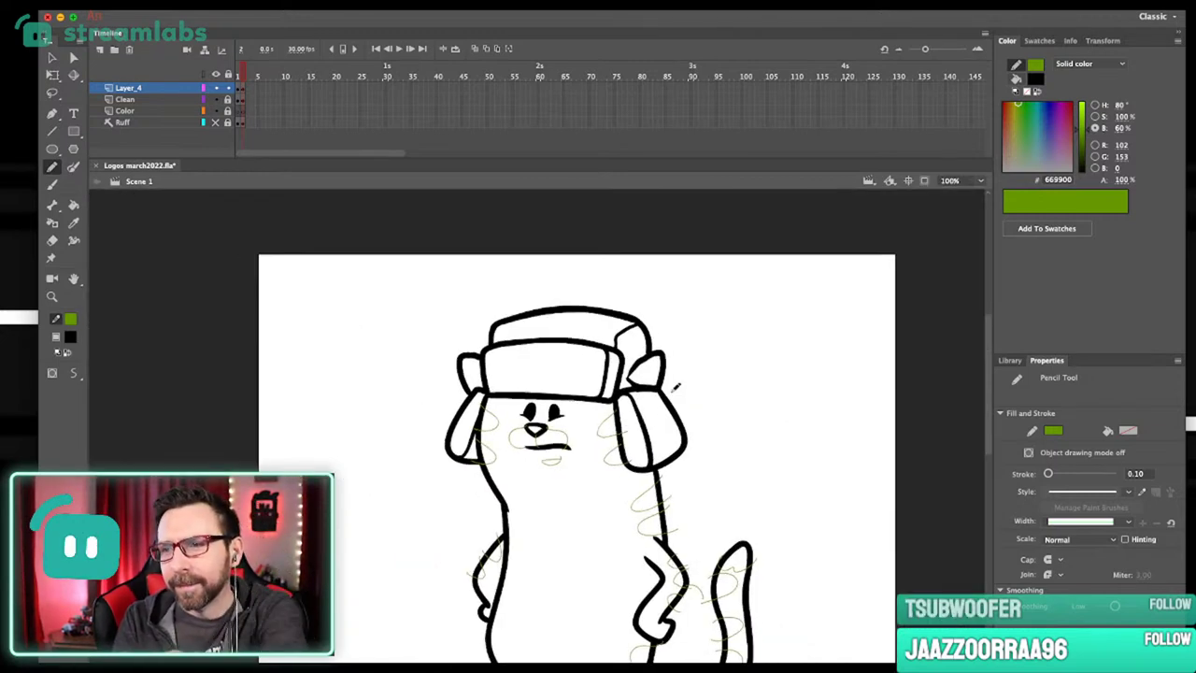
Pencil thin green stripe outlines across both of the cat's legs, starting from their left edges.
mouse_move(608, 501)
left_mouse_down()
mouse_move(619, 515)
mouse_move(616, 504)
left_mouse_up()
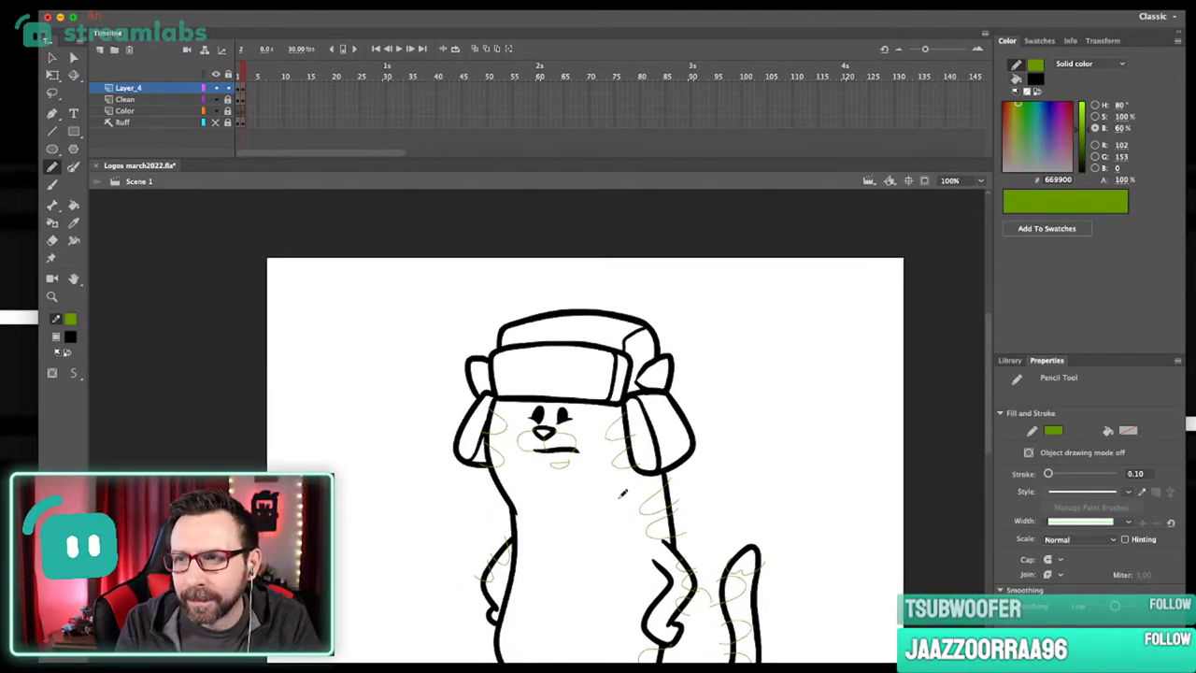
scroll(622, 494, "down", 5)
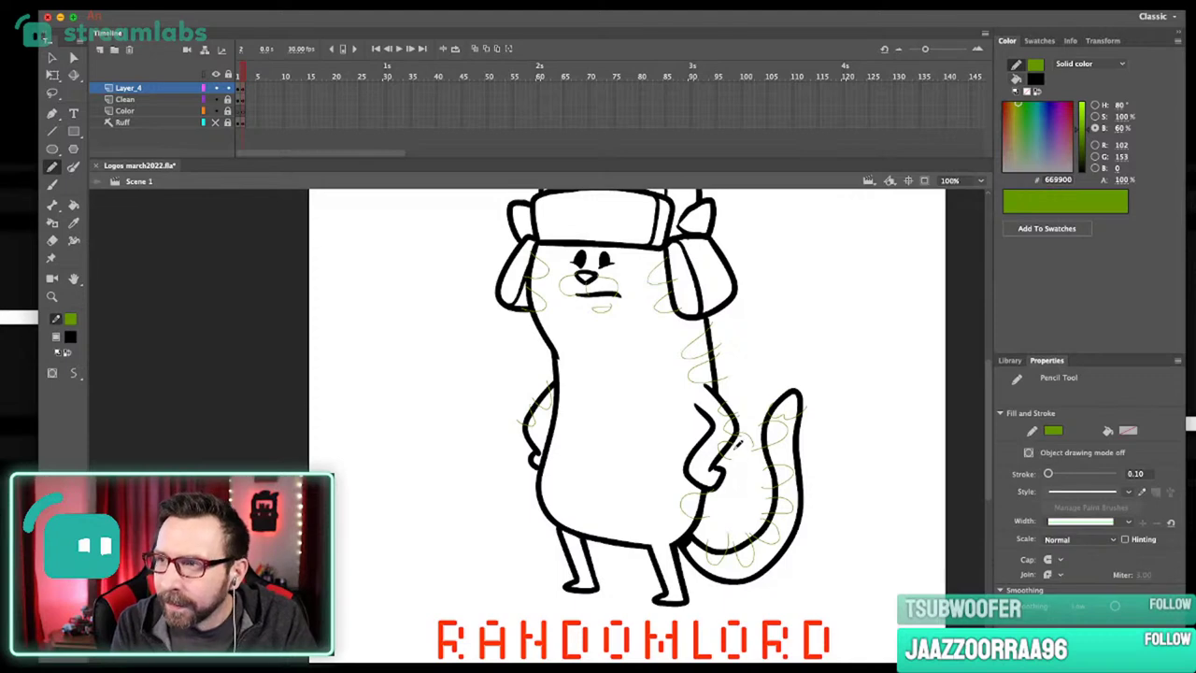
scroll(729, 596, "up", 5)
left_click_drag(558, 516, 575, 530)
left_click_drag(517, 497, 565, 507)
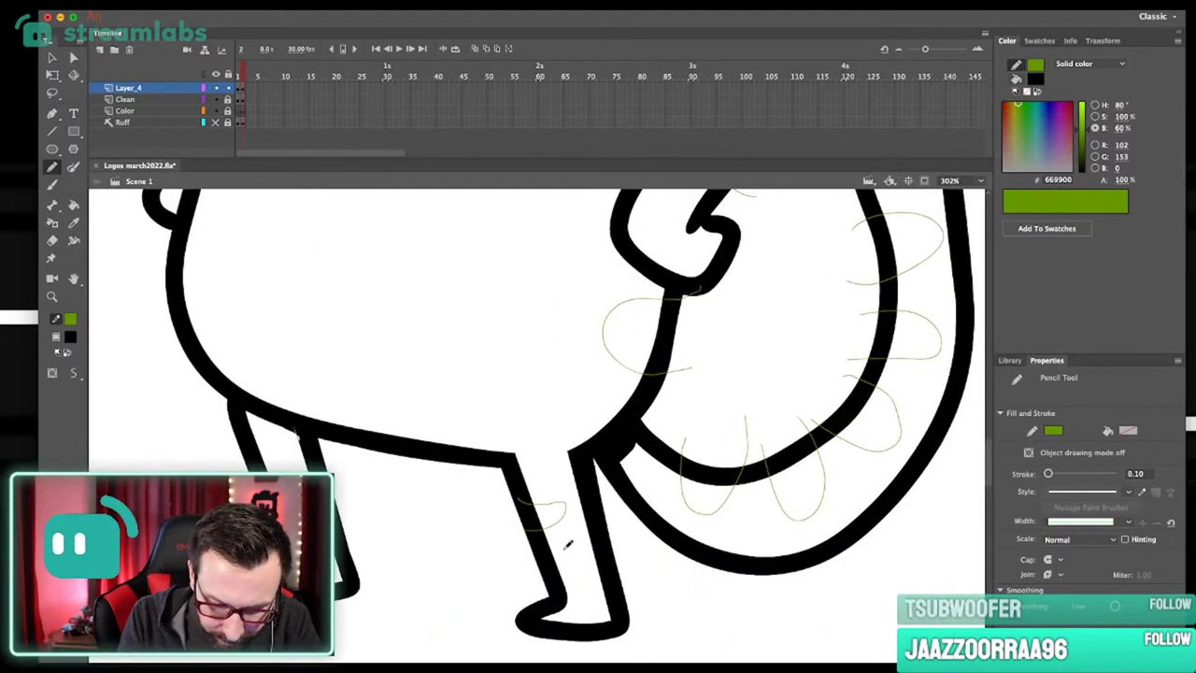
left_click_drag(532, 547, 574, 556)
scroll(462, 443, "left", 2)
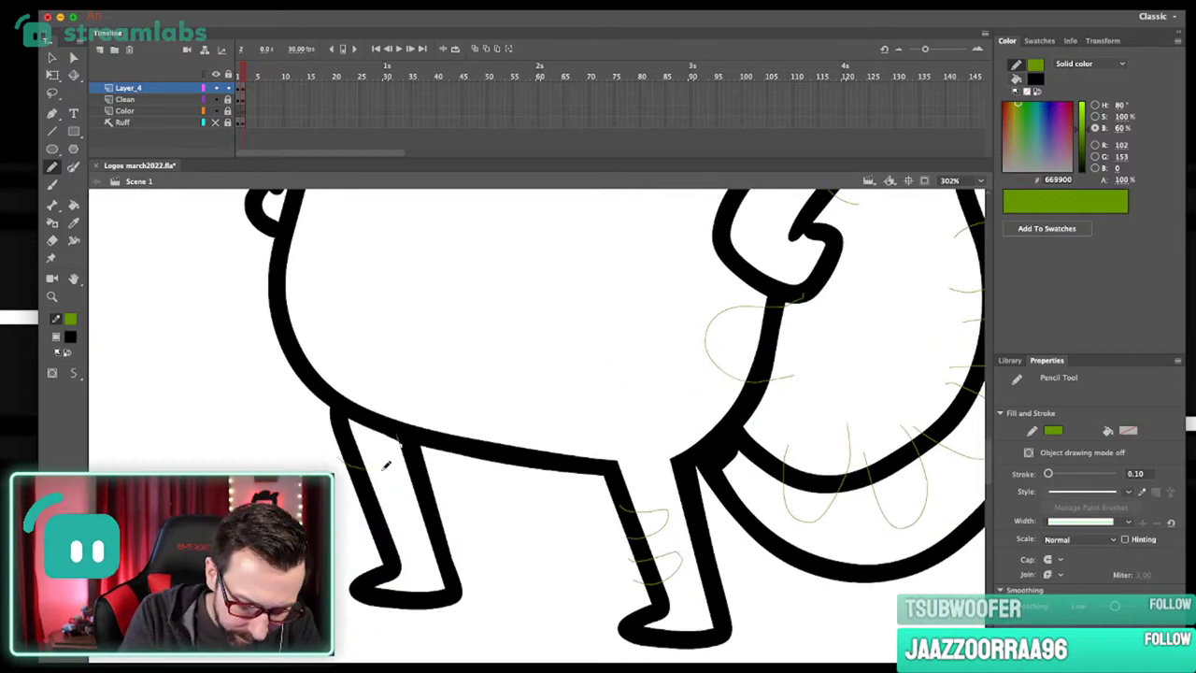
scroll(470, 498, "up", 4)
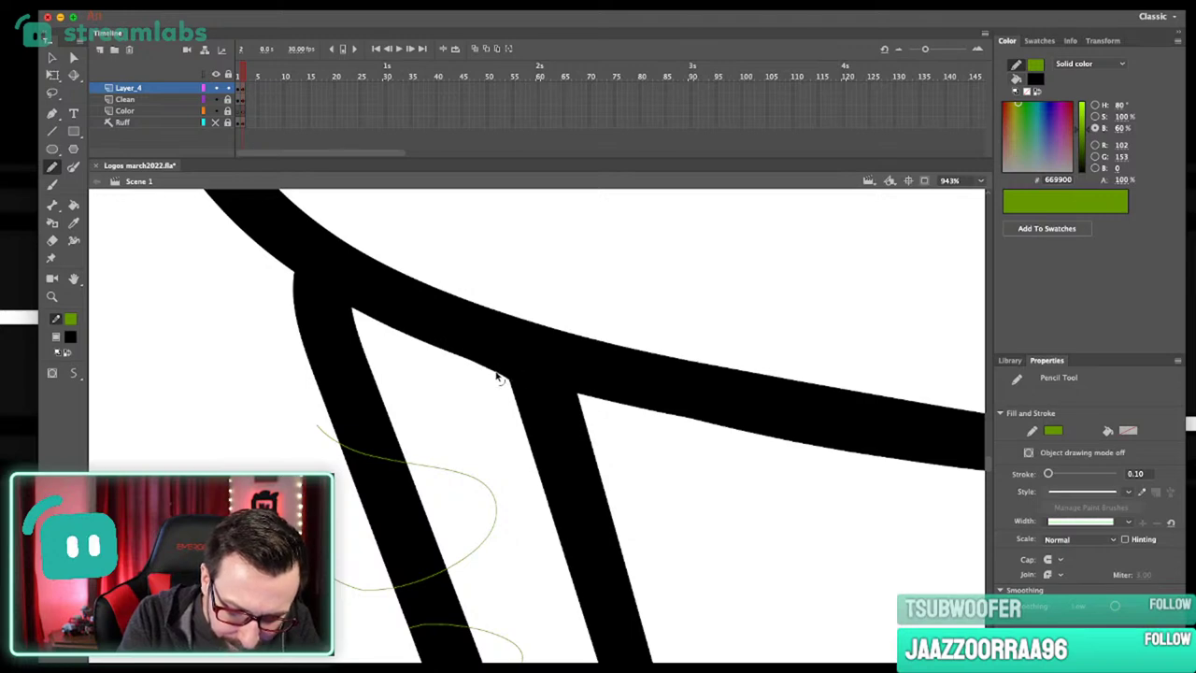
scroll(498, 376, "down", 8)
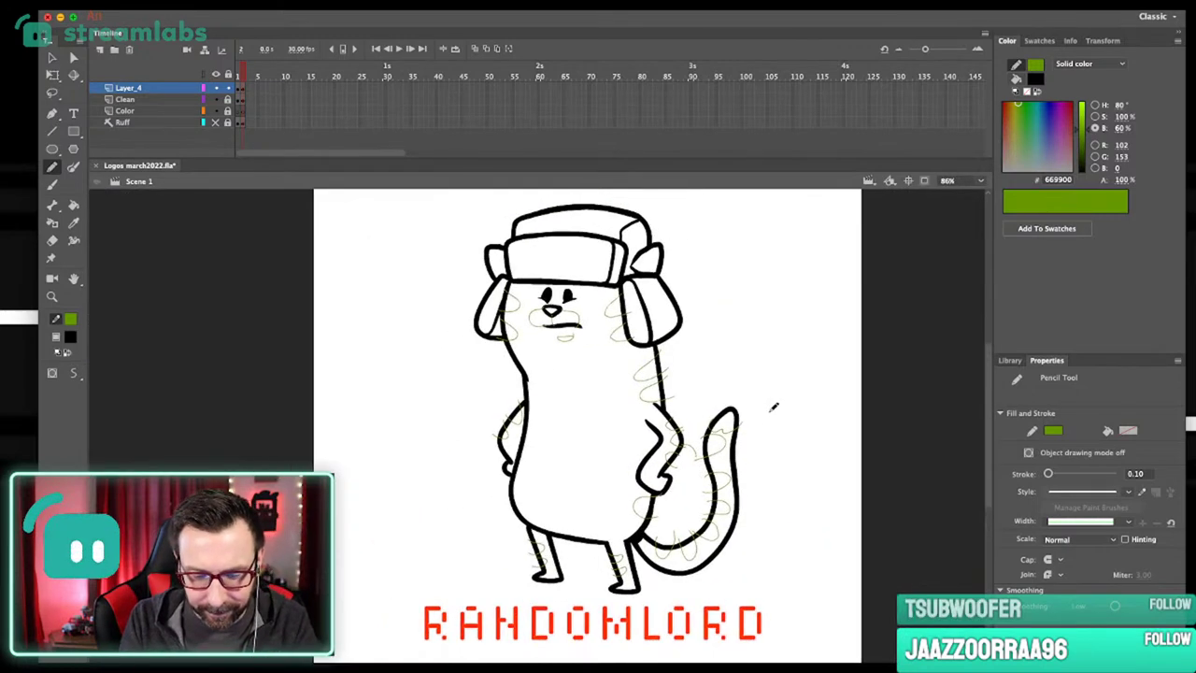
mouse_move(756, 420)
left_mouse_down()
mouse_move(761, 448)
mouse_move(780, 395)
left_mouse_up()
Fill the cat's body with the red FF3303 sampled from the lettering below it.
key("k")
left_click(579, 613, "alt")
left_click(684, 447)
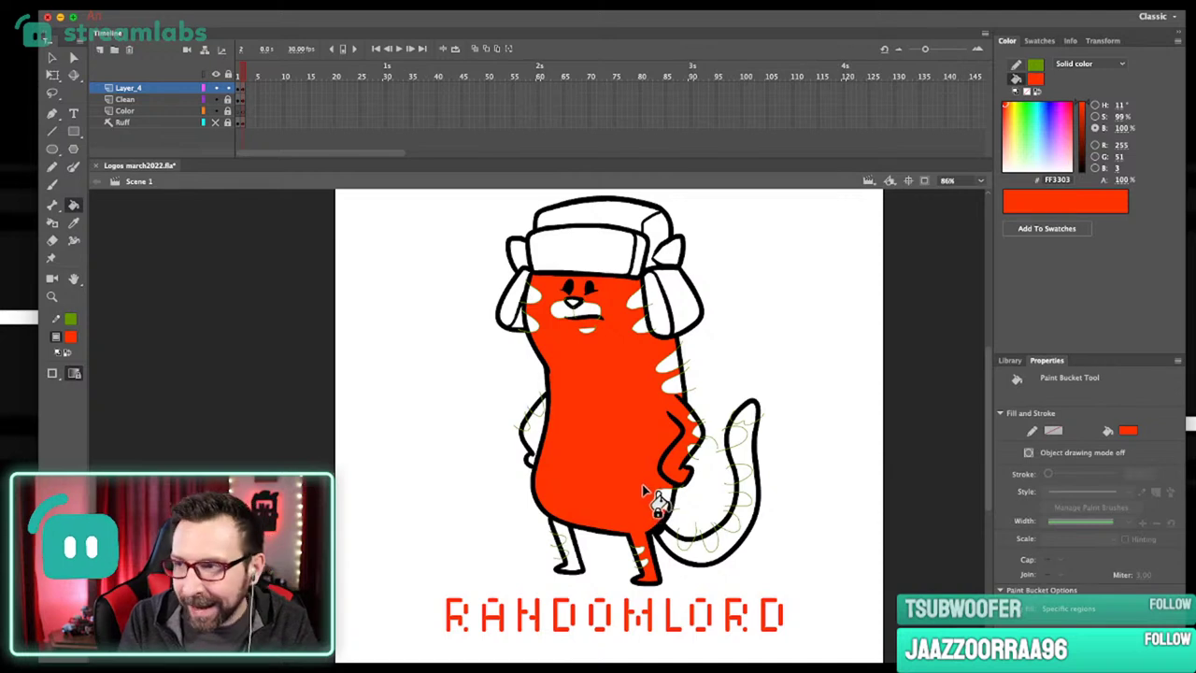
Fill the cat's body, tail and left arm with orange FF9200, leaving the outlined stripes unfilled.
key("i")
left_click_drag(1008, 106, 1010, 103)
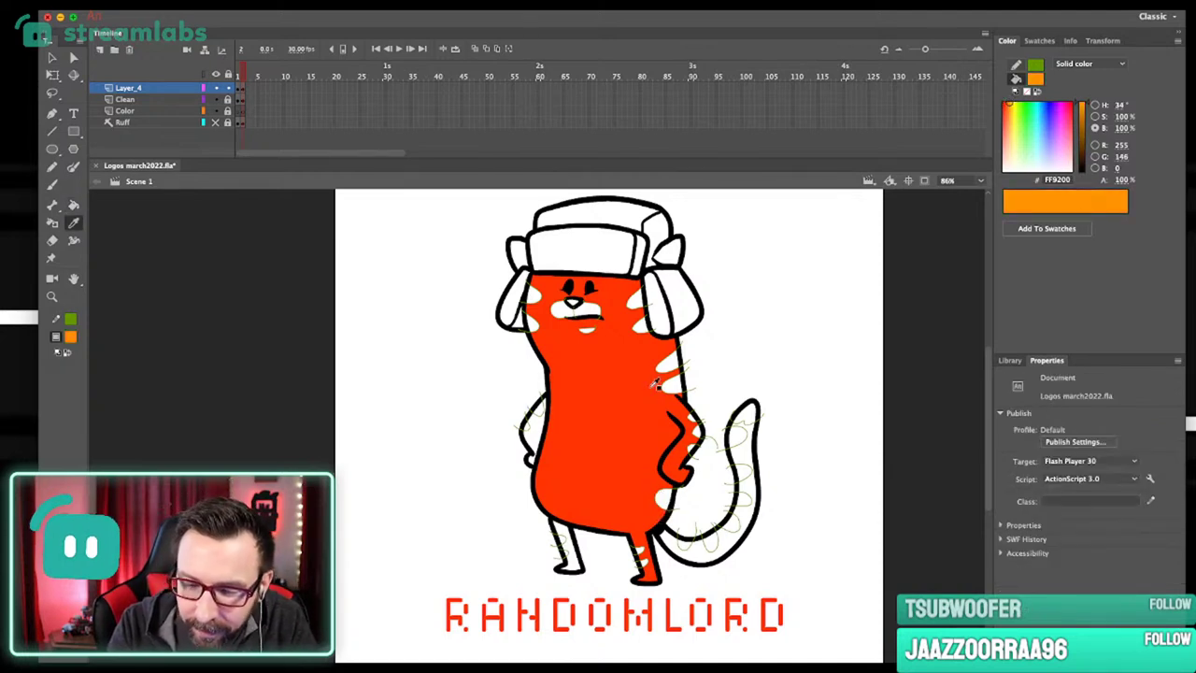
key("k")
left_click(665, 463)
key("k")
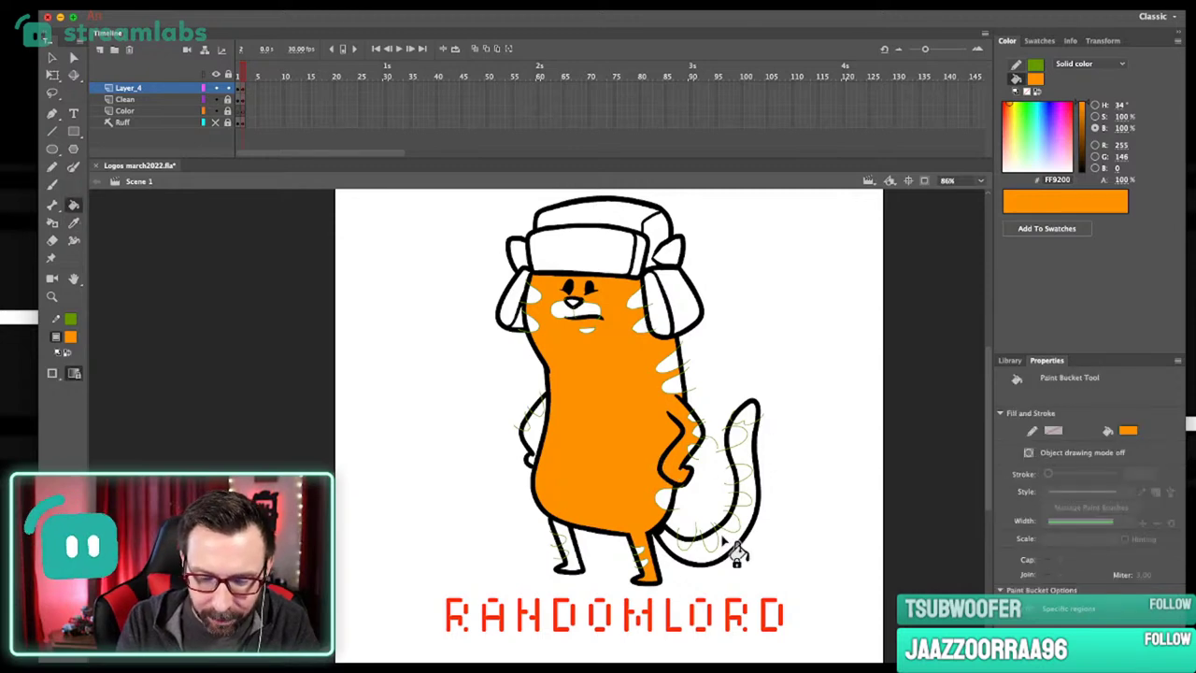
left_click(734, 548)
left_click(552, 449)
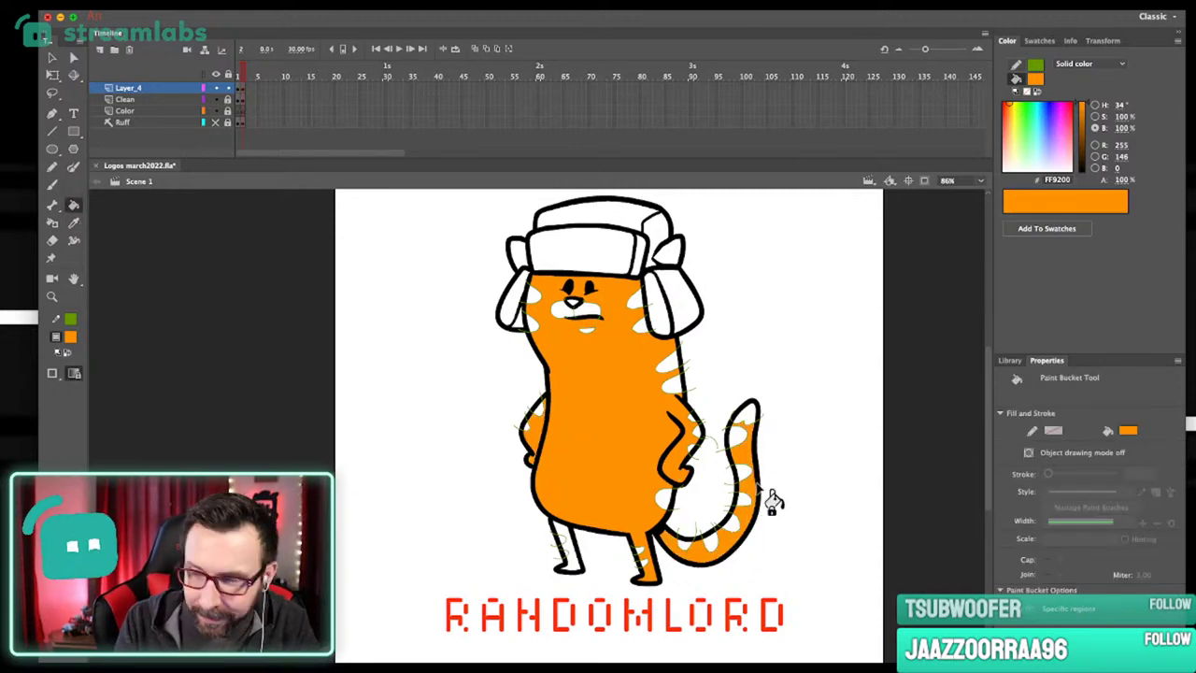
key("i")
left_click(1081, 111)
left_click(1081, 108)
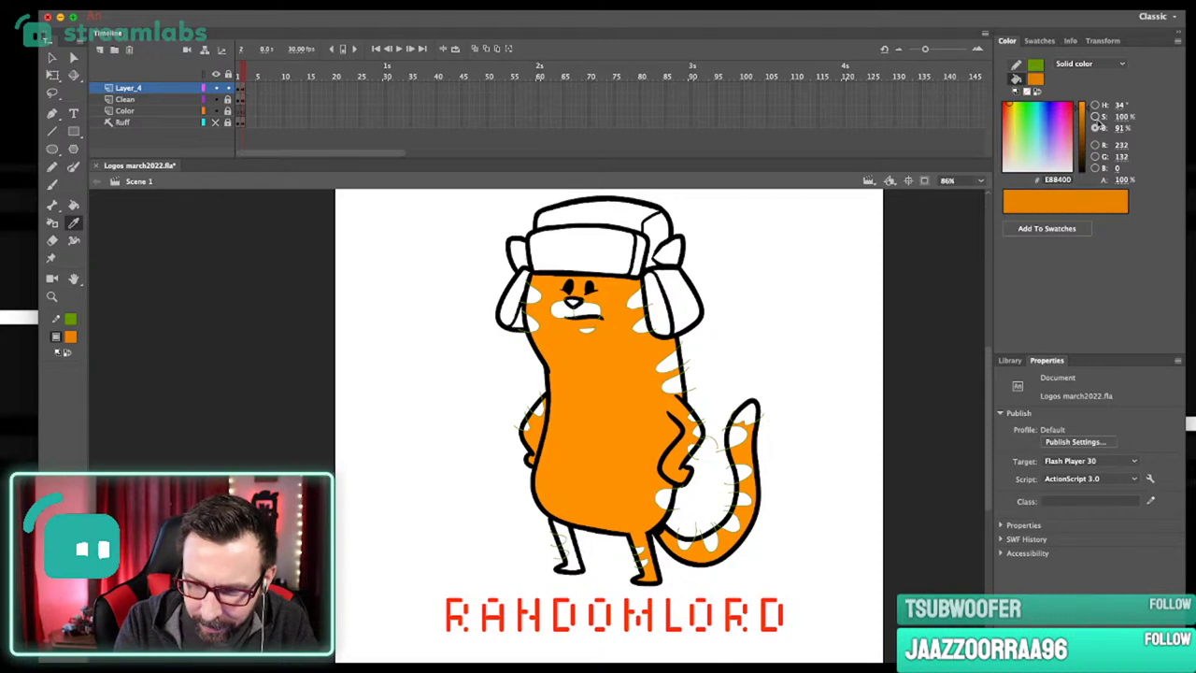
left_click(1096, 116)
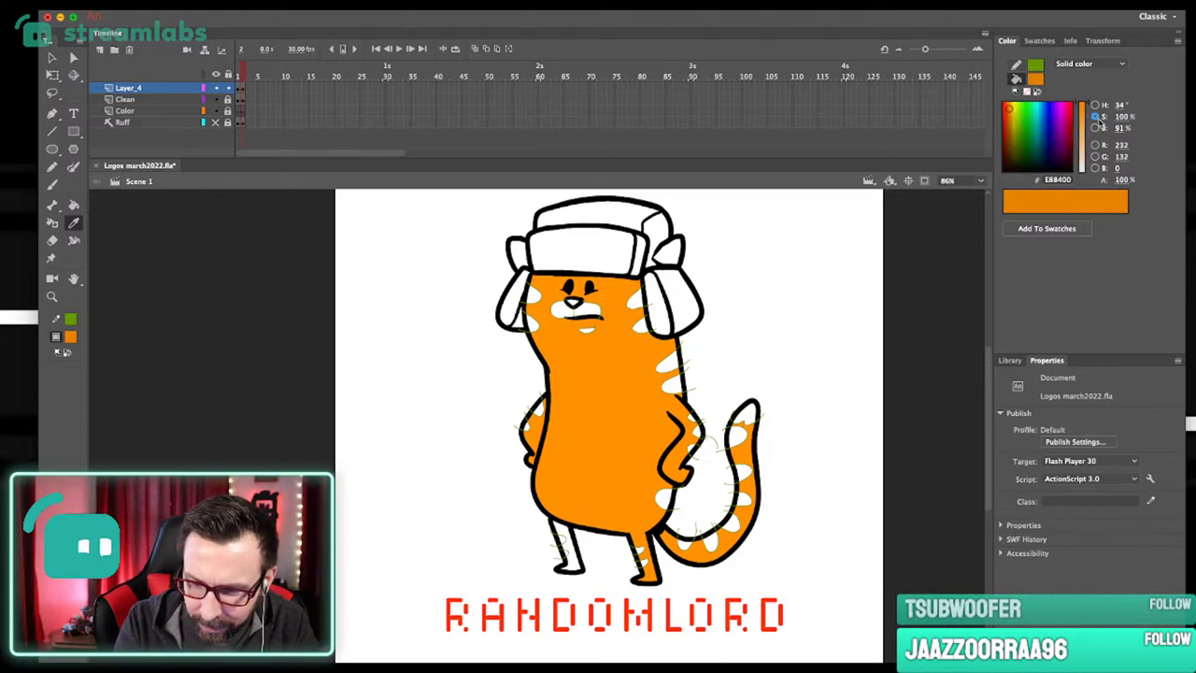
left_click_drag(1013, 104, 1006, 119)
left_click(683, 383)
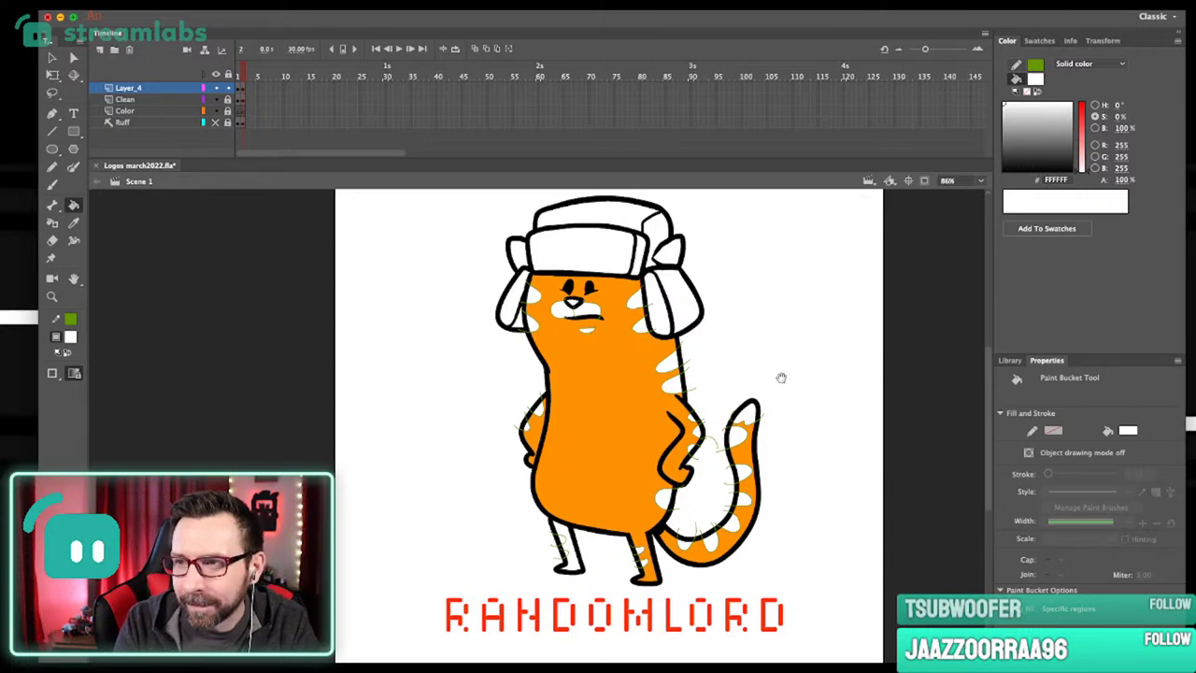
left_click_drag(784, 357, 807, 344)
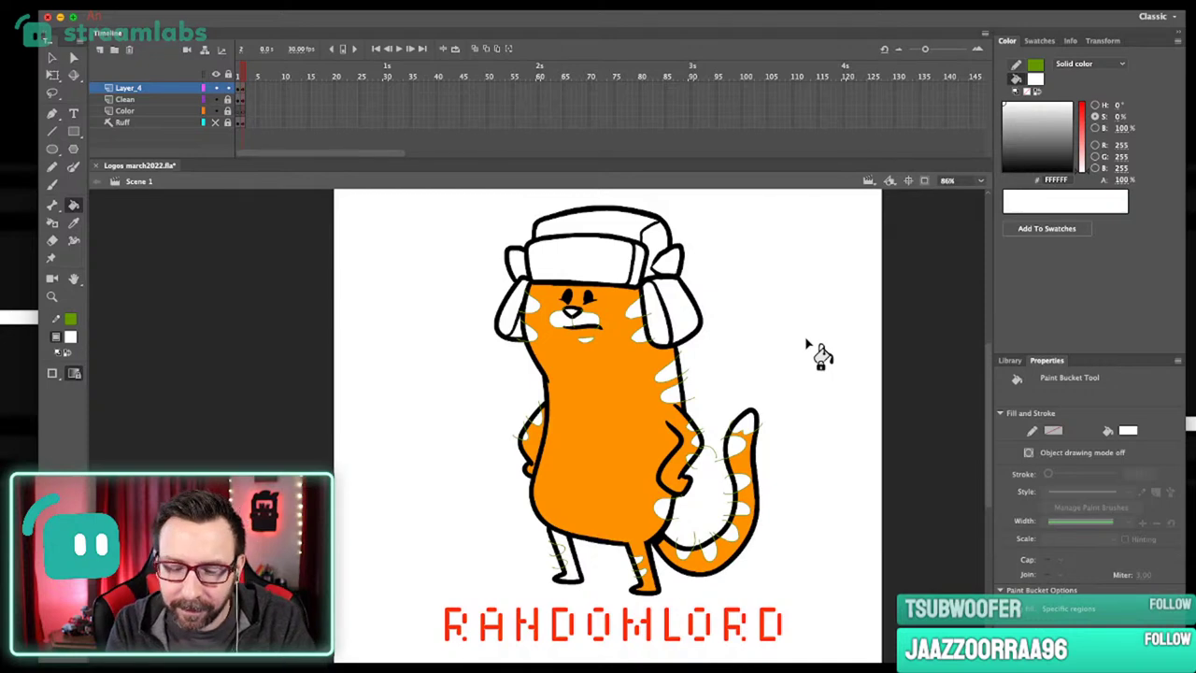
Sample the body's orange, darken it to 76% brightness (C36F00), and fill the two stripes on the torso's right side.
key("i")
left_click(662, 427)
left_click(1095, 128)
left_click_drag(1083, 103, 1085, 119)
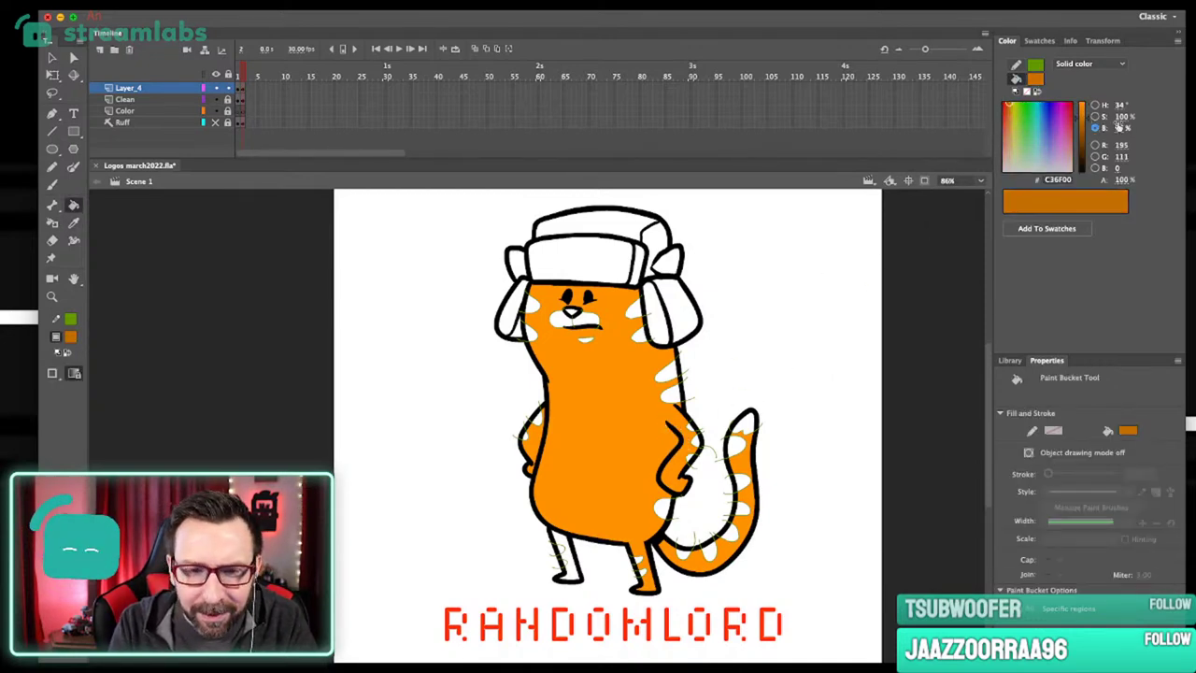
left_click(669, 378)
left_click(678, 394)
Fill the four stripes on both sides of the face with dark orange C36F00.
left_click_drag(592, 248, 669, 508)
left_click(554, 347)
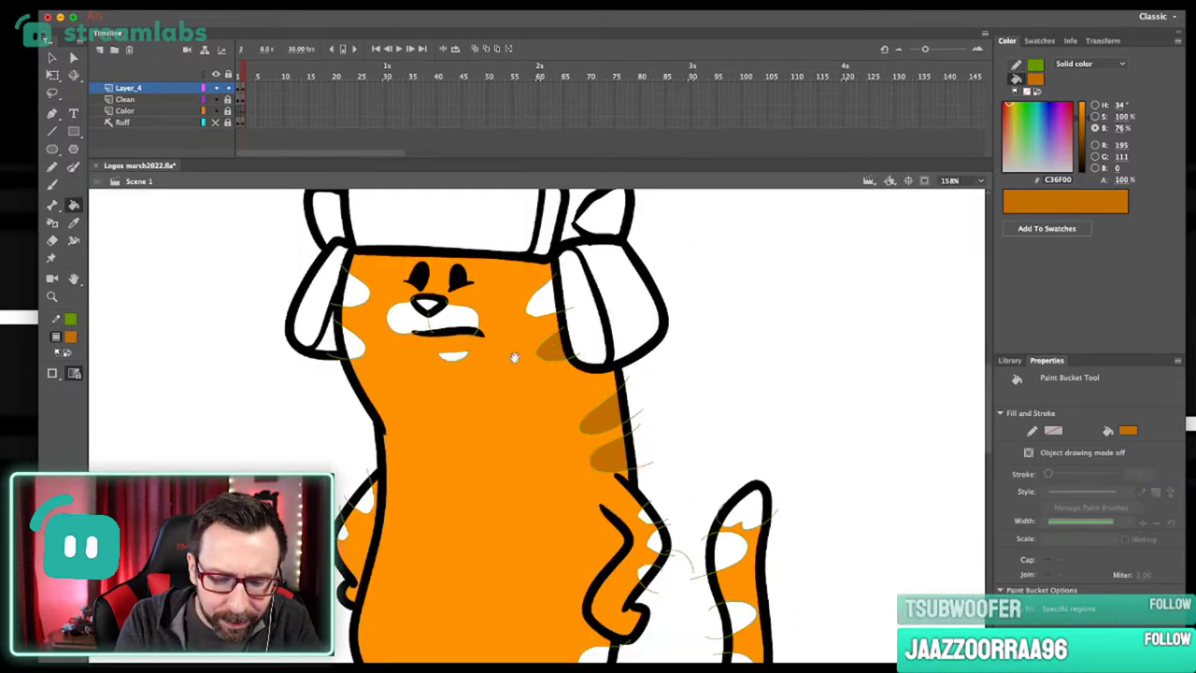
scroll(514, 357, "left", 5)
scroll(514, 357, "up", 1)
left_click(509, 336)
left_click(515, 386)
left_click(716, 344)
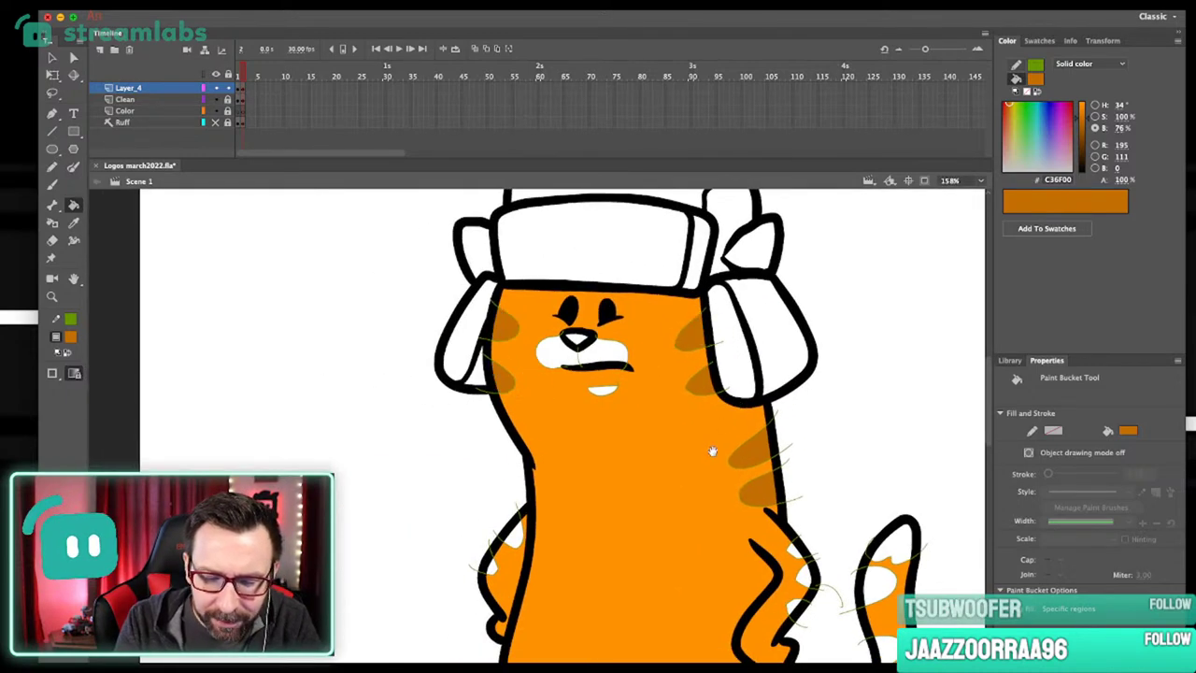
Fill the three stripes on the right arm and the hip stripe below it with dark orange C36F00.
scroll(712, 451, "down", 3)
key("v")
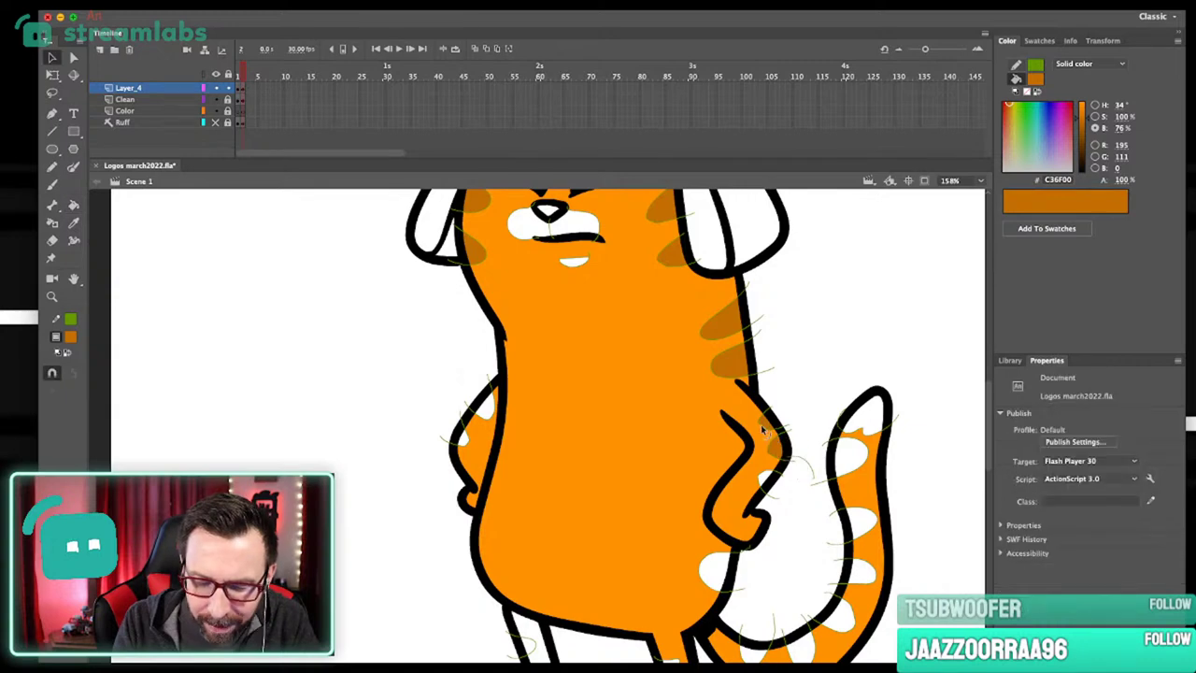
left_click(764, 483)
key("i")
left_click(776, 447)
left_click(766, 479)
left_click(718, 565)
scroll(718, 565, "down", 2)
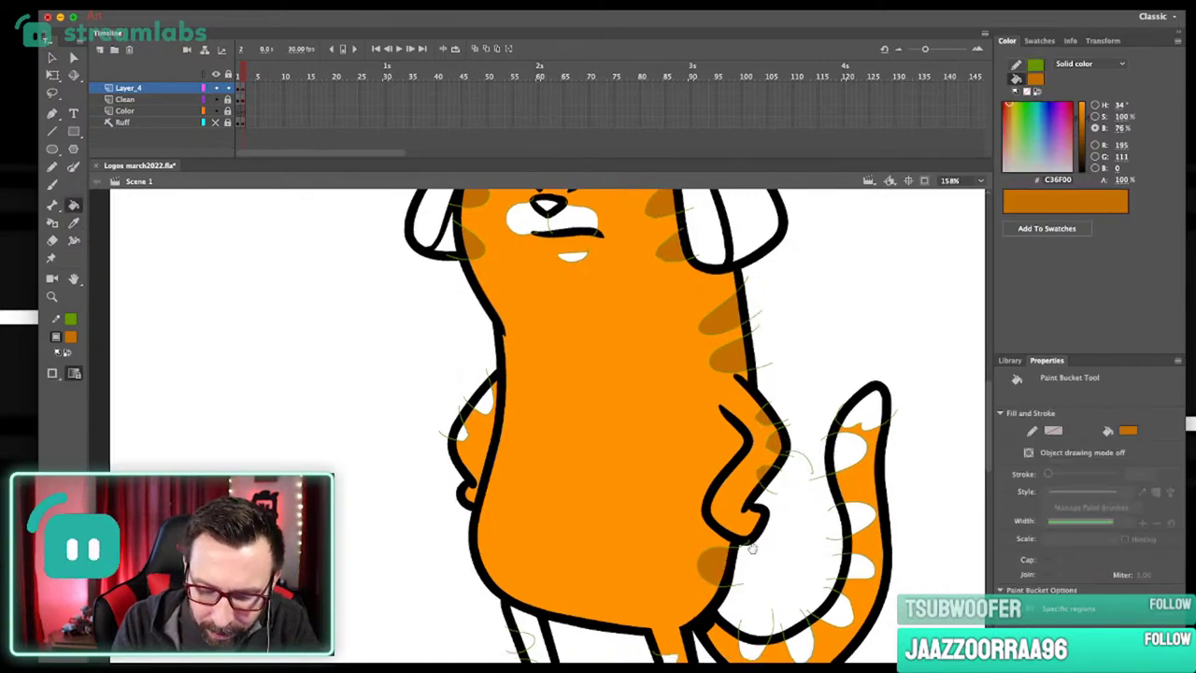
Fill the six outlined stripes along the tail with dark orange C36F00.
left_click(854, 357)
left_click(864, 428)
left_click(860, 482)
left_click(844, 533)
left_click(799, 563)
left_click(748, 561)
Fill the stripes on both legs with dark orange C36F00 and the rest of the left leg with orange FF9200.
left_click(671, 572)
left_click(680, 596)
left_click(537, 578)
left_click(543, 540)
key("super+z")
left_click(561, 504)
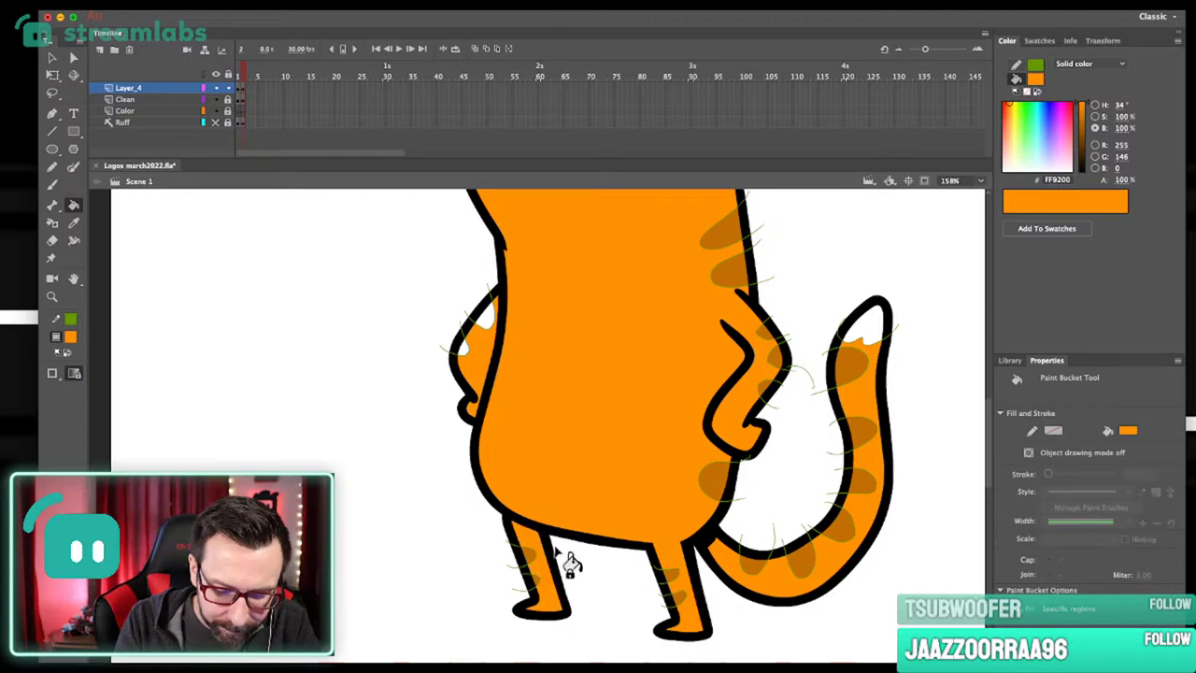
Sample dark orange C36F00 from a leg stripe and fill the two stripes on the left arm.
key("i")
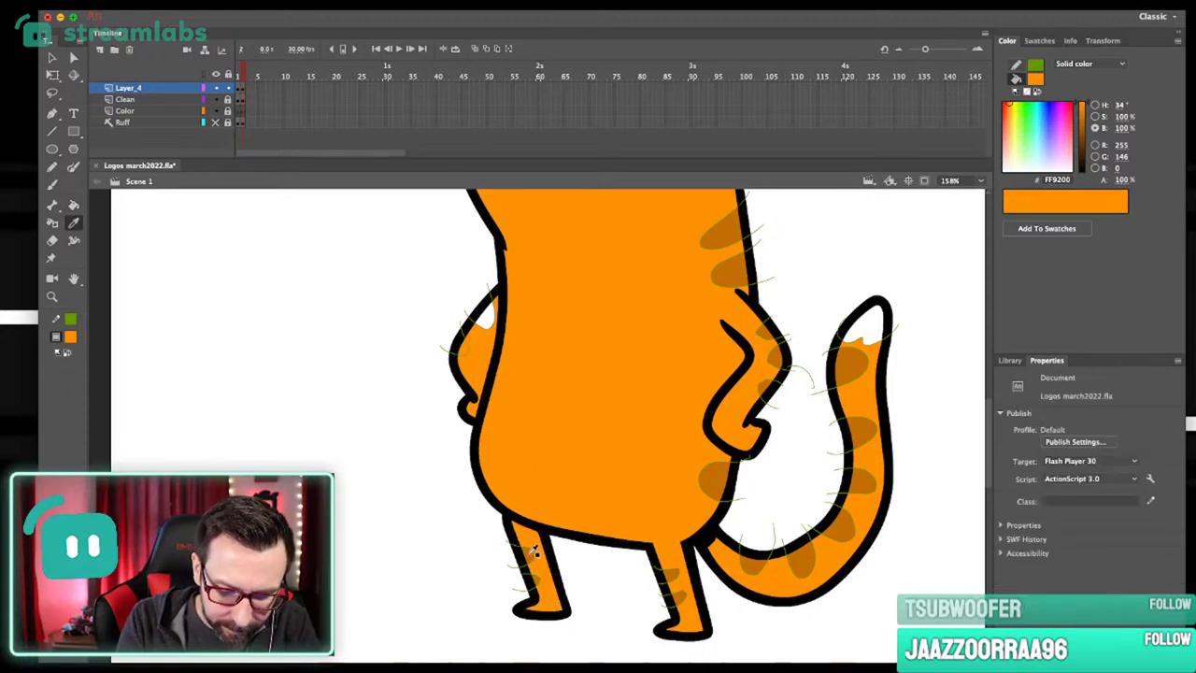
left_click(533, 552)
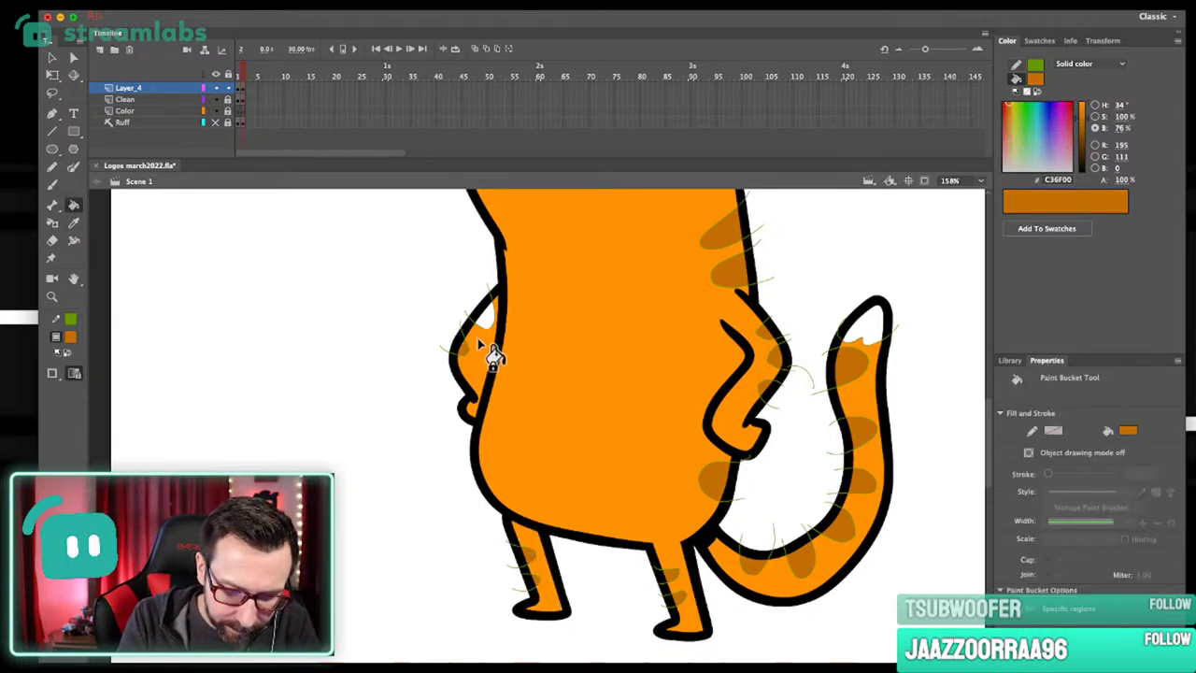
key("super+1")
left_click_drag(737, 334, 688, 427)
scroll(536, 320, "up", 3)
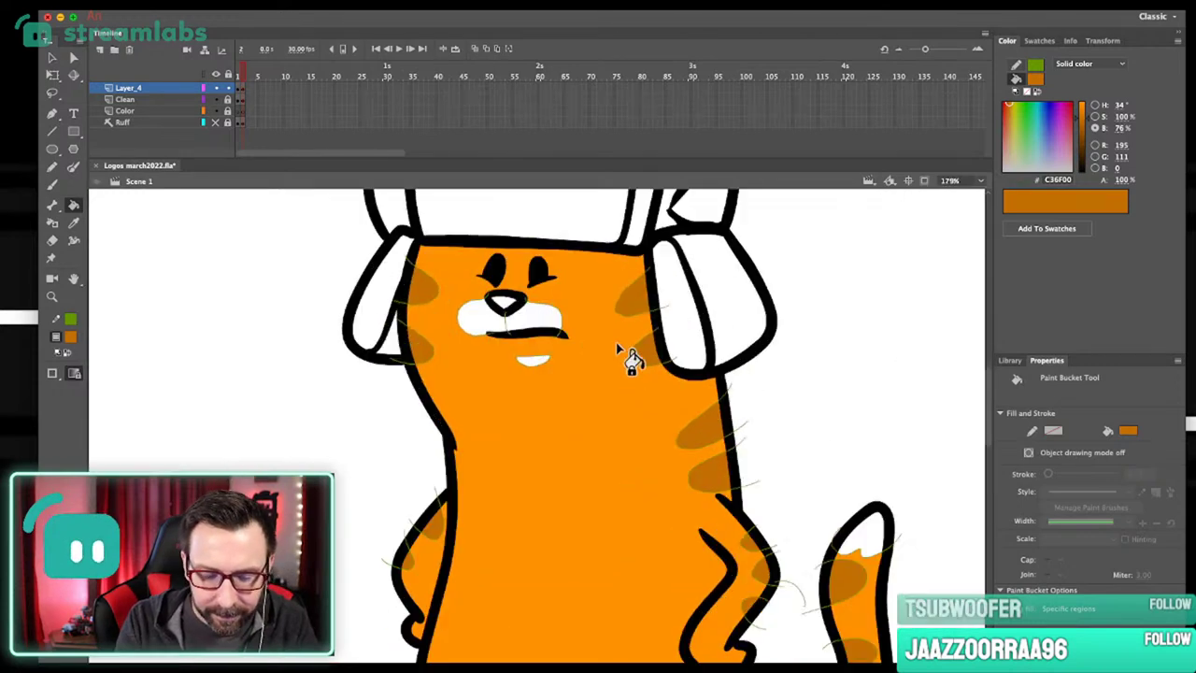
Sample the body's orange, darken it to 84% brightness (D57A00), and fill the small patch under the mouth.
key("i")
left_click_drag(594, 406, 606, 439)
left_click(605, 442)
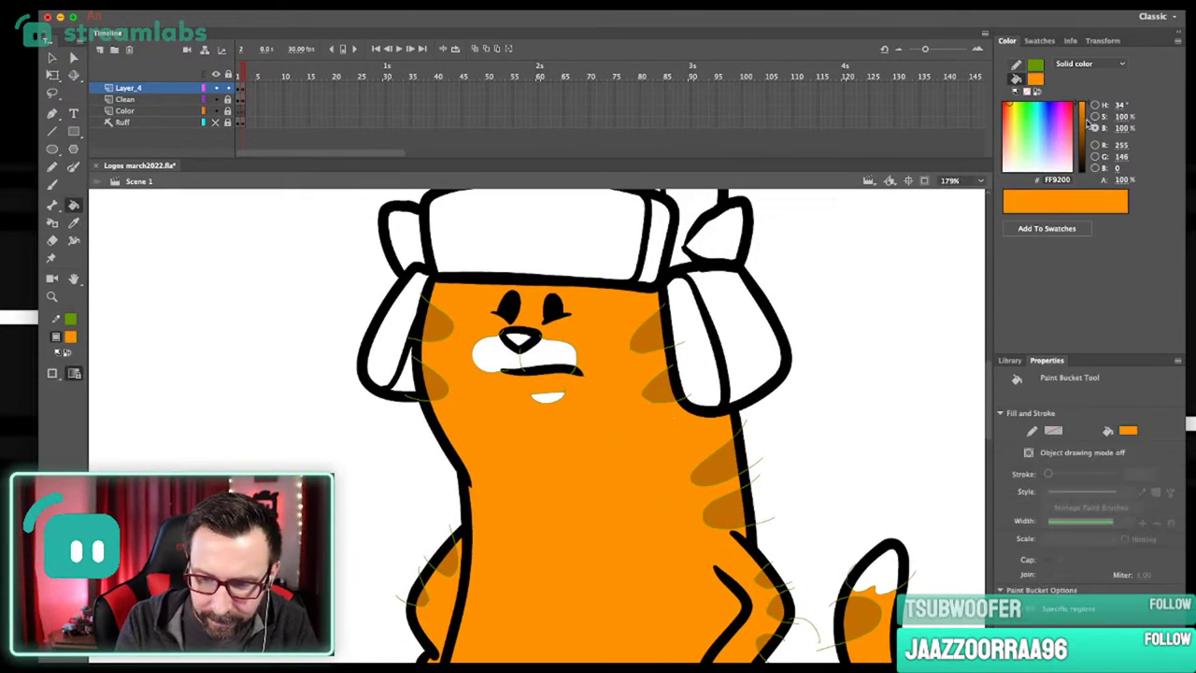
left_click_drag(1088, 127, 1086, 112)
left_click(550, 396)
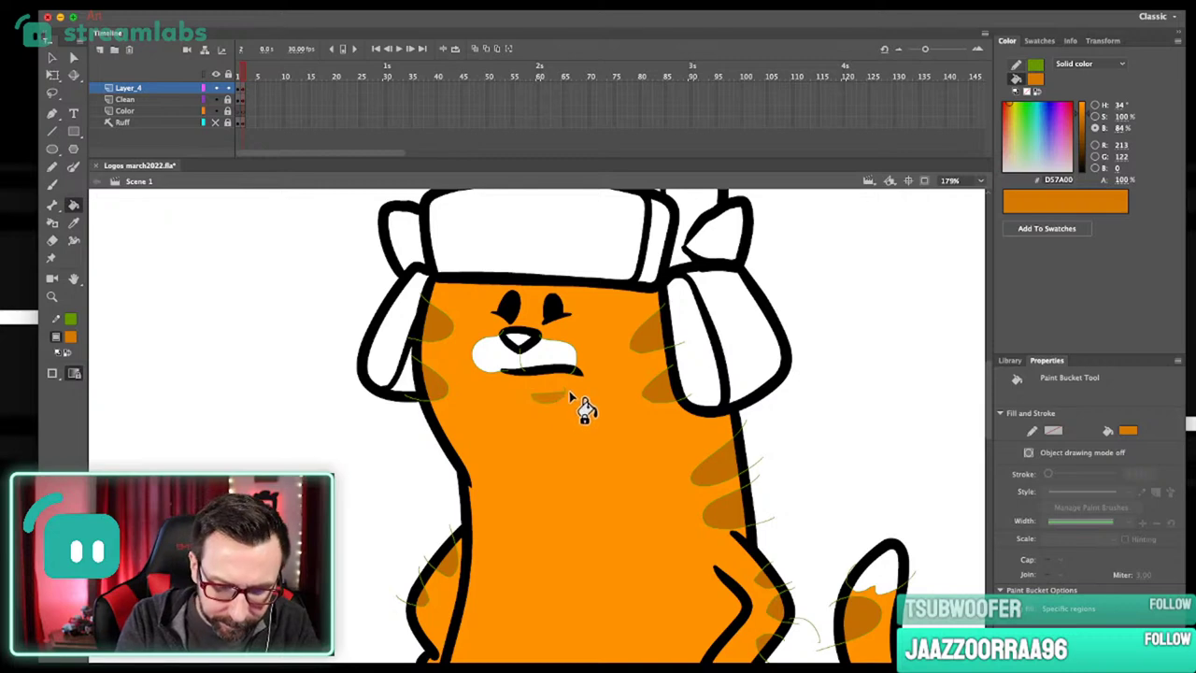
Sample white FFFFFF for the muzzle and draw curved shading lines inside its left and right halves.
key("i")
left_click(551, 353)
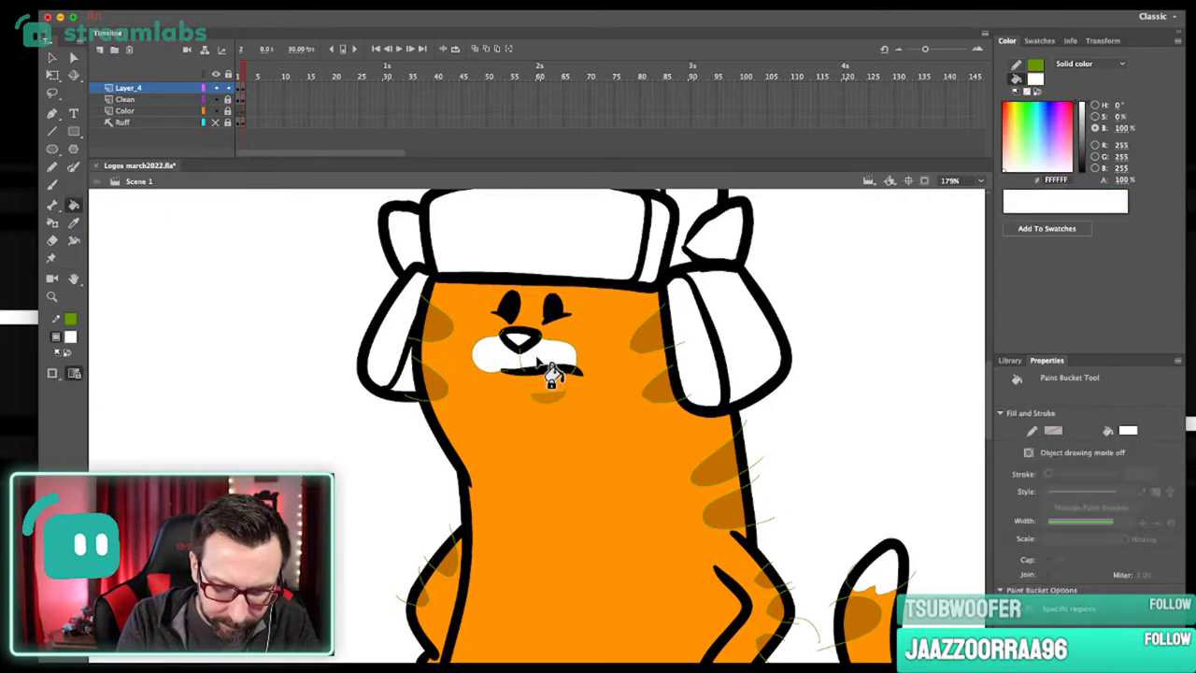
key("z")
left_click_drag(500, 298, 548, 428)
key("shift+y")
mouse_move(390, 315)
left_mouse_down()
mouse_move(383, 414)
mouse_move(480, 423)
mouse_move(524, 353)
left_mouse_up()
mouse_move(381, 323)
left_mouse_down()
mouse_move(430, 426)
mouse_move(512, 341)
mouse_move(620, 396)
mouse_move(690, 340)
left_mouse_up()
key("k")
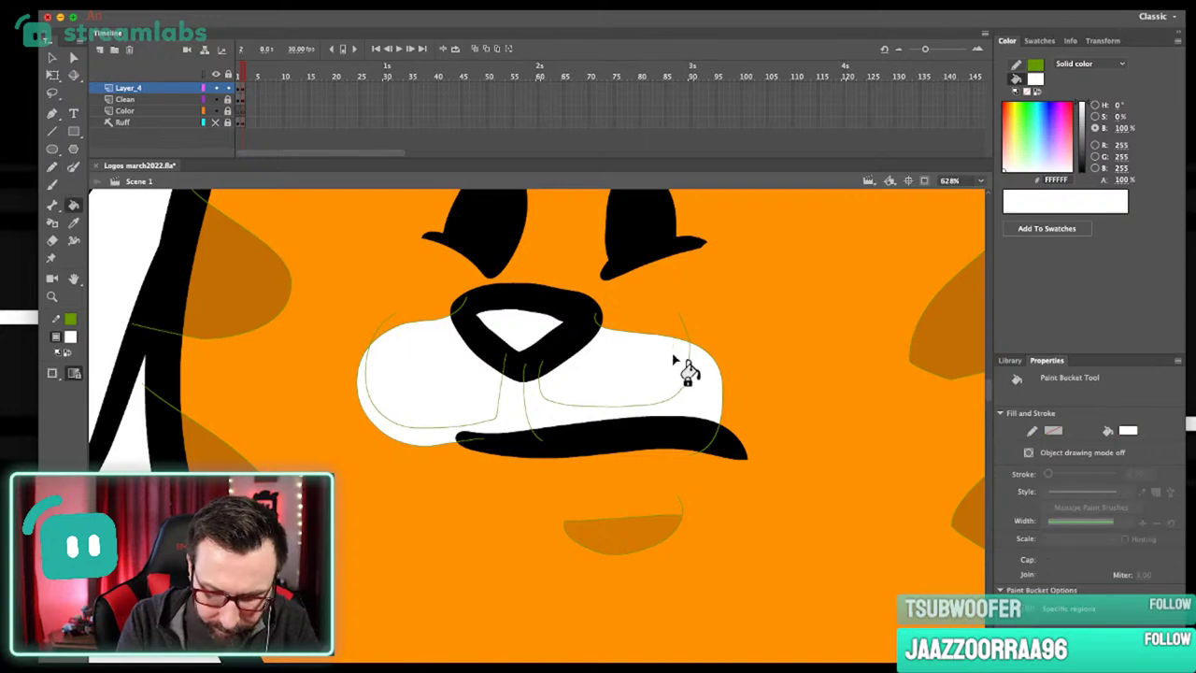
Mix light pink F2C9C9 and fill the shaded lower and outer edges of both muzzle halves.
left_click(1084, 105)
left_click_drag(1059, 145, 1054, 161)
left_click(649, 397)
key("super+z")
left_click(690, 405)
left_click(512, 423)
key("super+1")
left_click_drag(522, 359, 583, 493)
left_click(1006, 159)
left_click(657, 416)
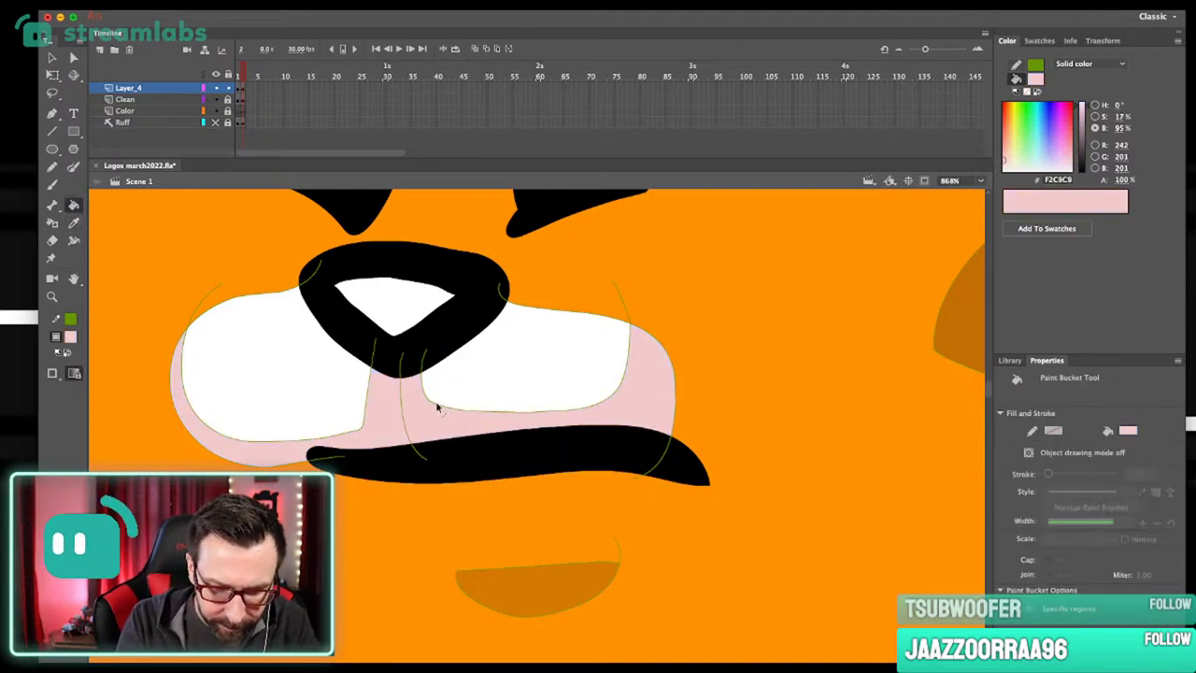
Draw a second curved line beside the muzzle's centre line, running from the nose down into the mouth.
key("o")
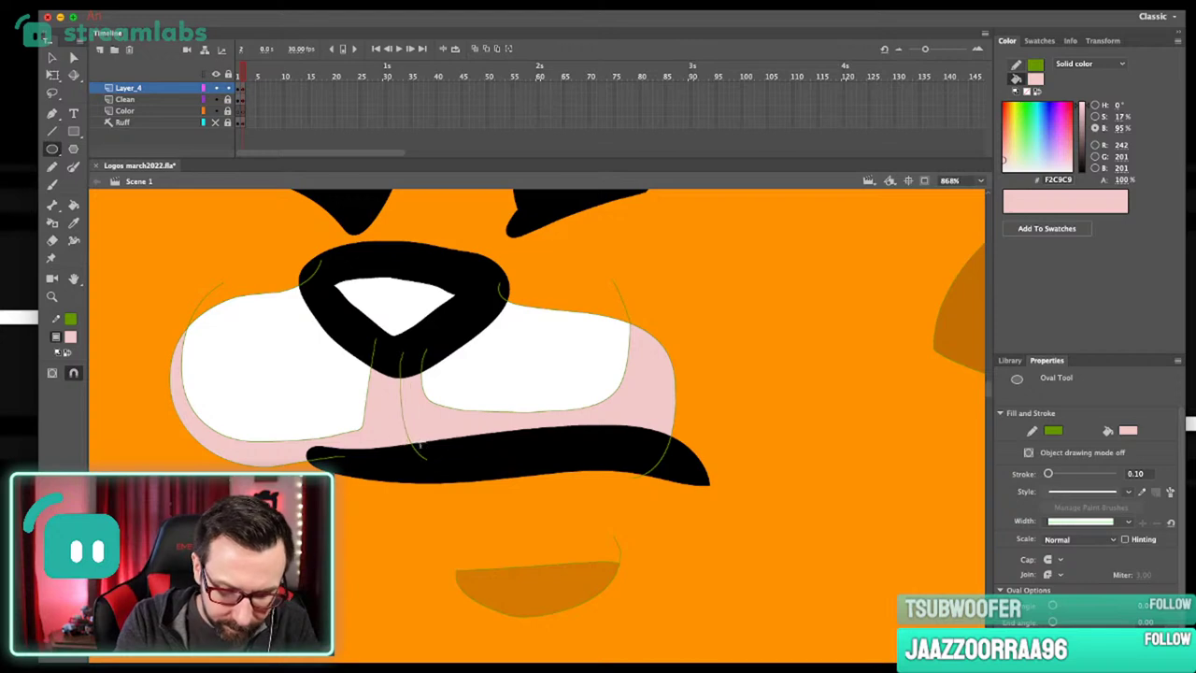
key("shift+y")
left_click_drag(391, 352, 426, 472)
key("k")
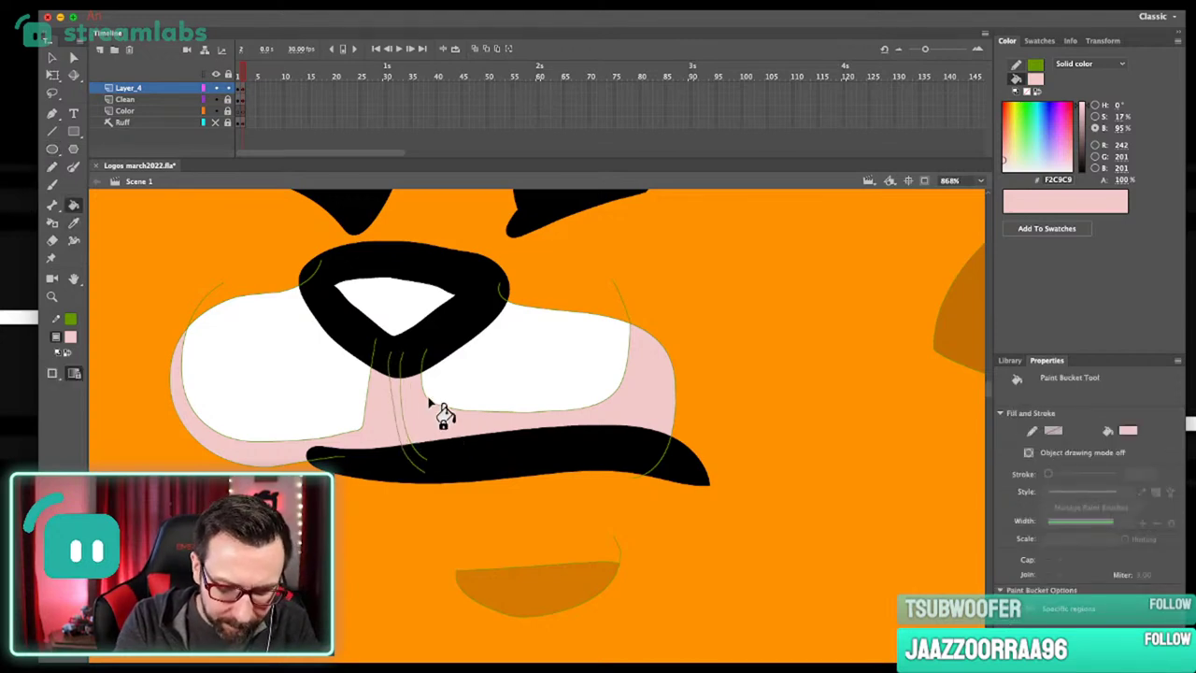
key("y")
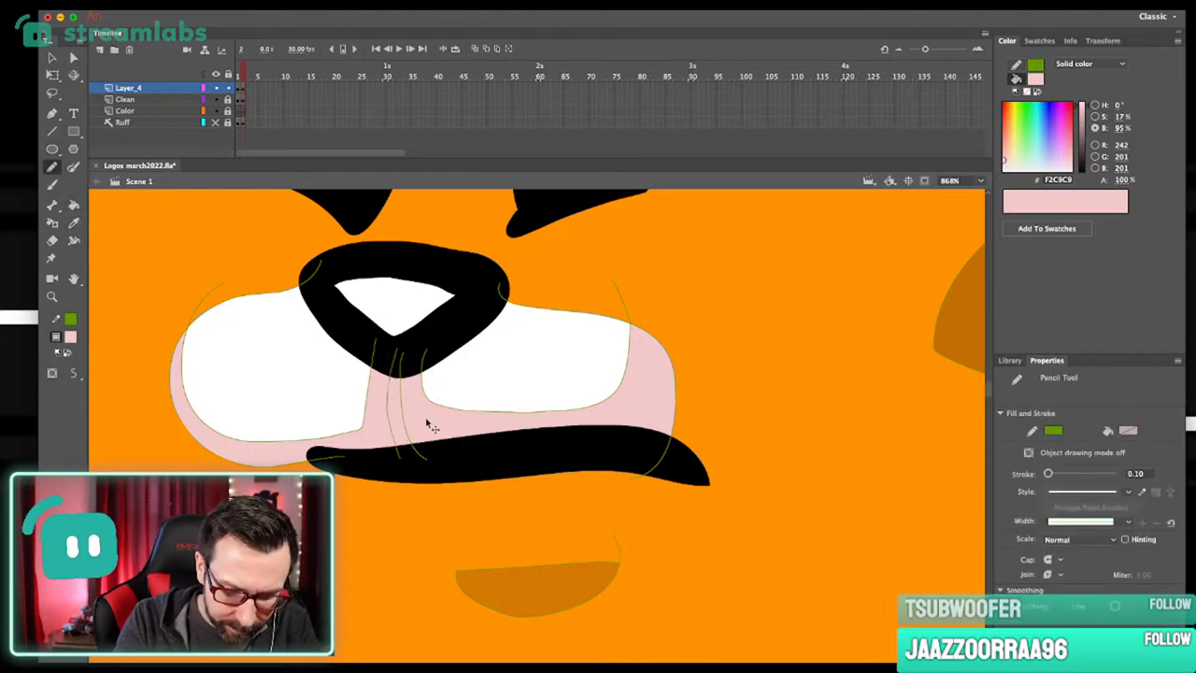
key("super+z")
left_click_drag(395, 352, 390, 464)
Darken the pink to 81% brightness (CFACAC) and fill the narrow strip between nose and mouth.
key("k")
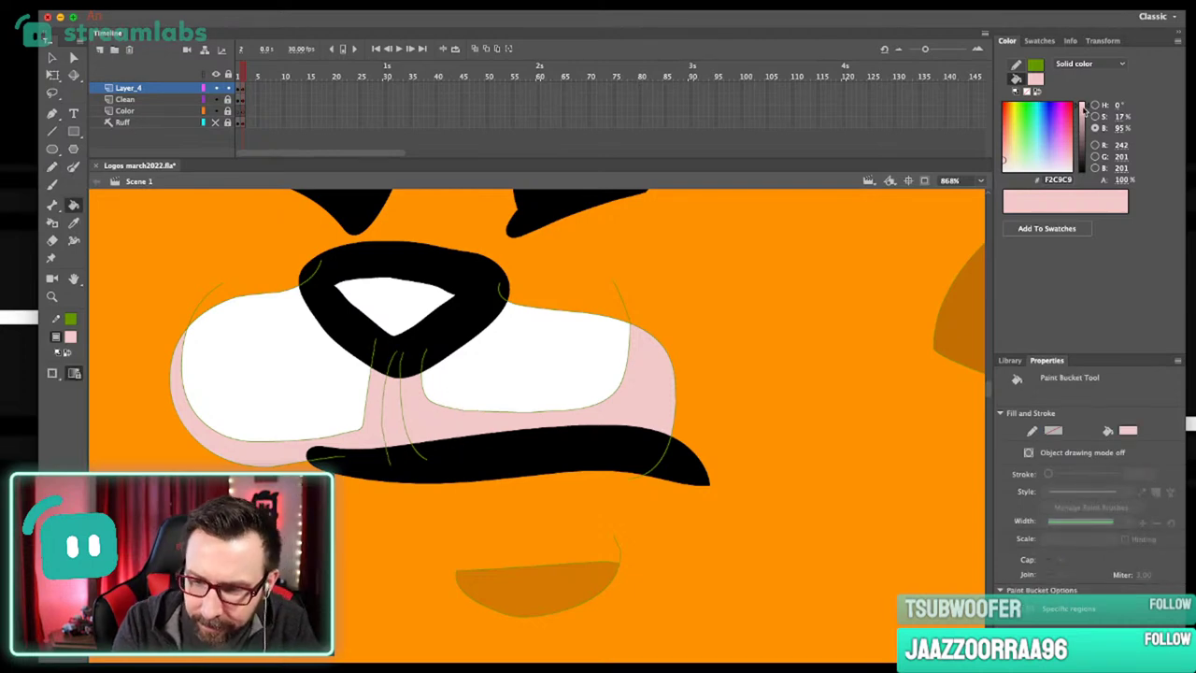
left_click_drag(1082, 107, 1082, 114)
left_click(411, 425)
key("super+1")
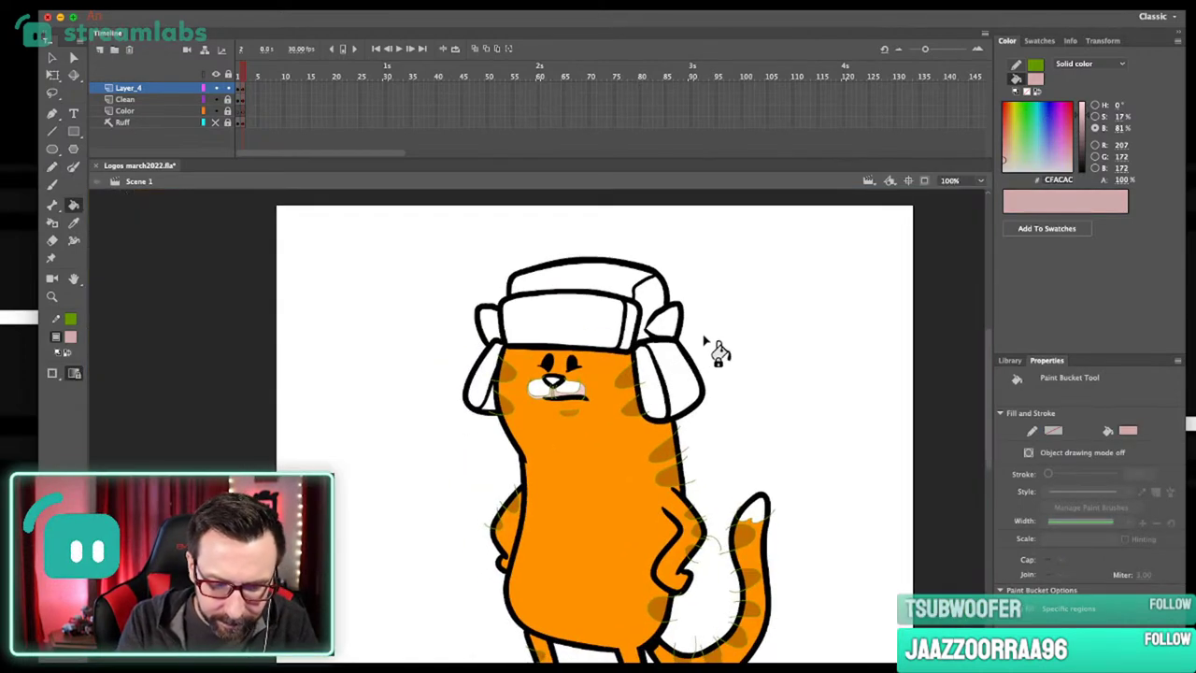
Sample the body's orange FF9200 and fill both ears beside the hat.
key("y")
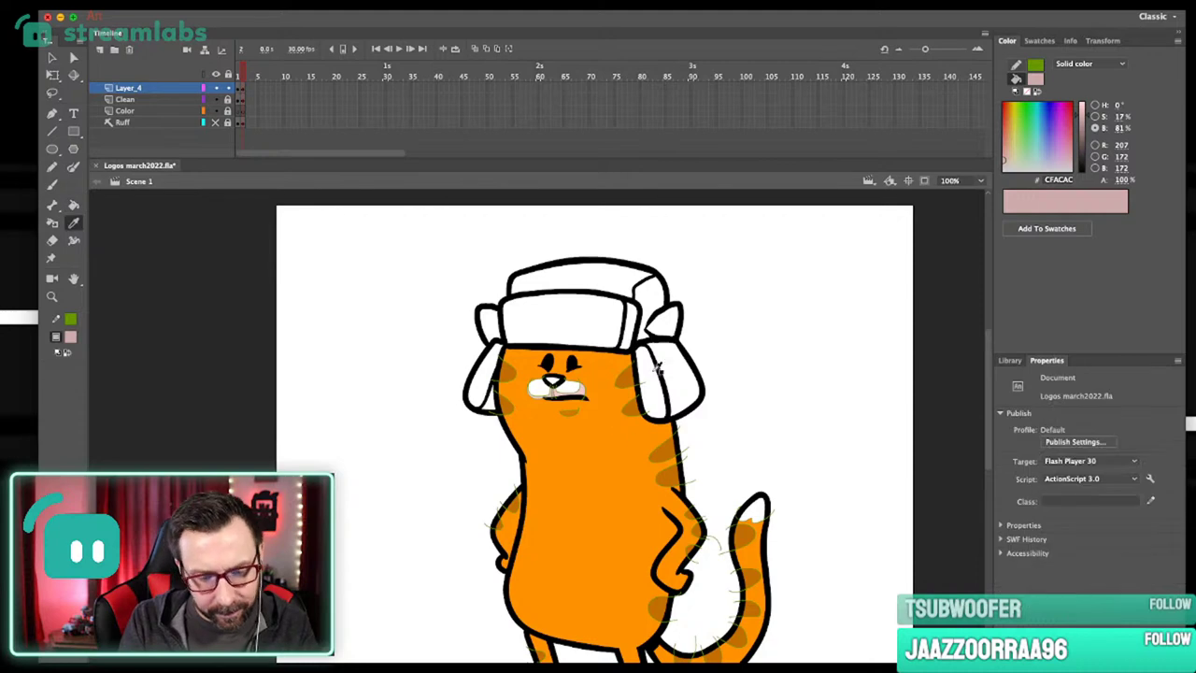
left_click(667, 331)
key("i")
left_click(627, 414)
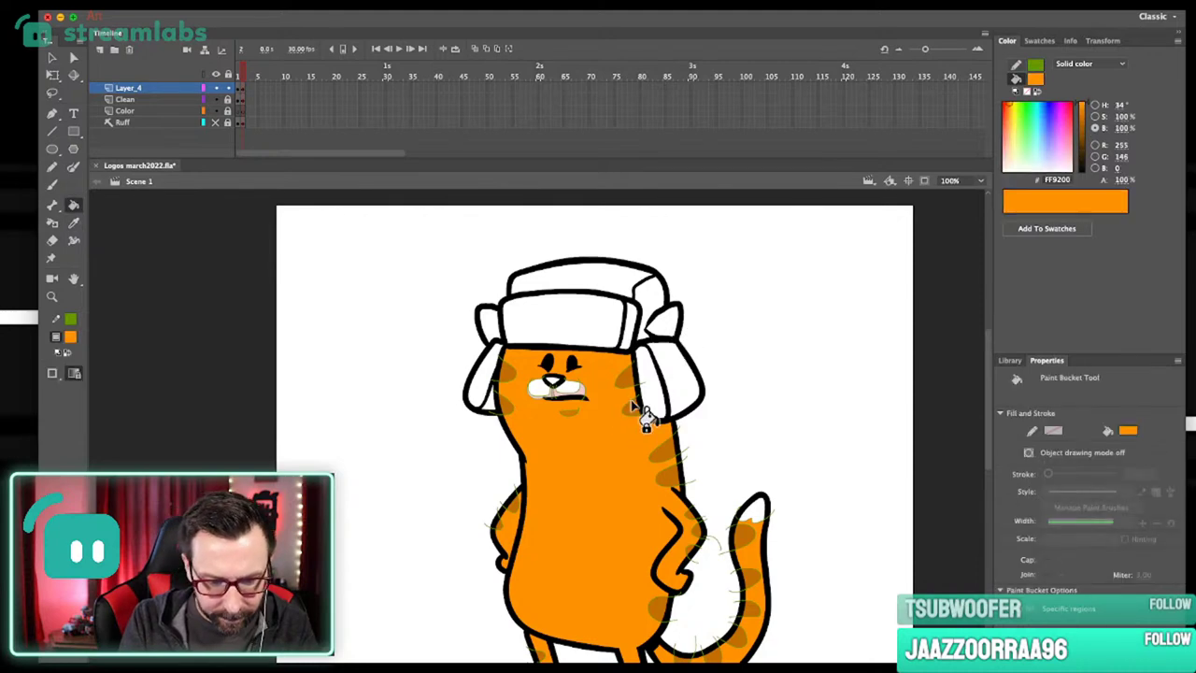
scroll(639, 409, "up", 3)
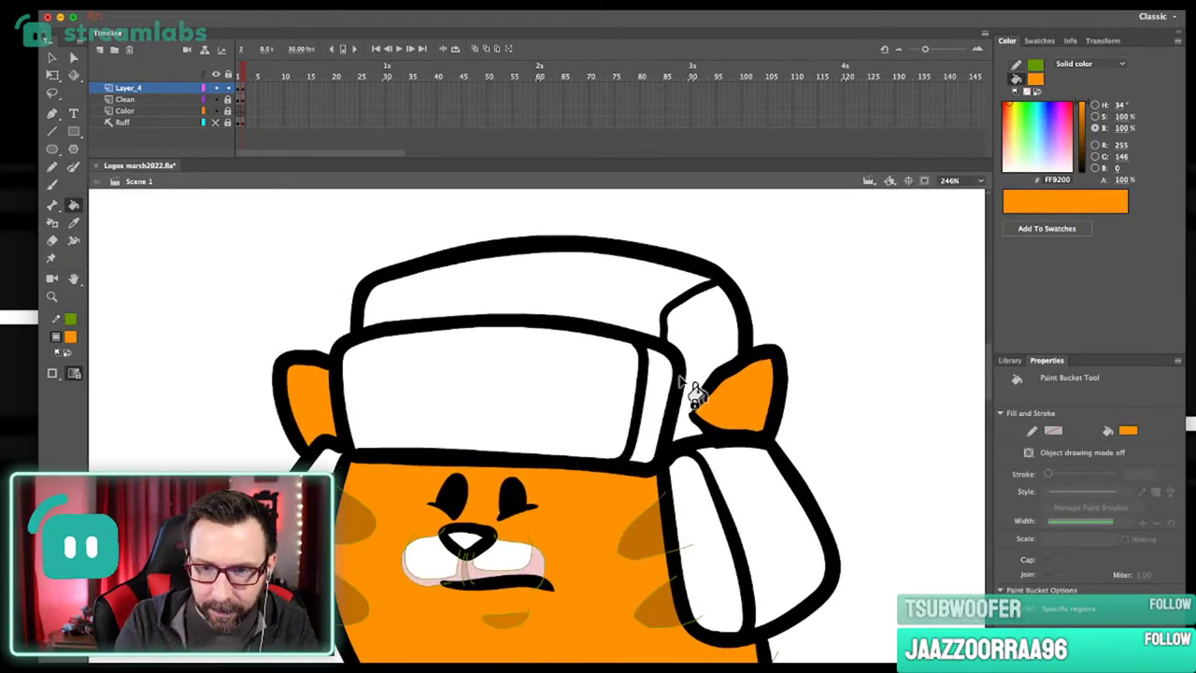
Try to outline an inner shape in the right ear and select part of that ear.
key("y")
scroll(626, 467, "down", 2)
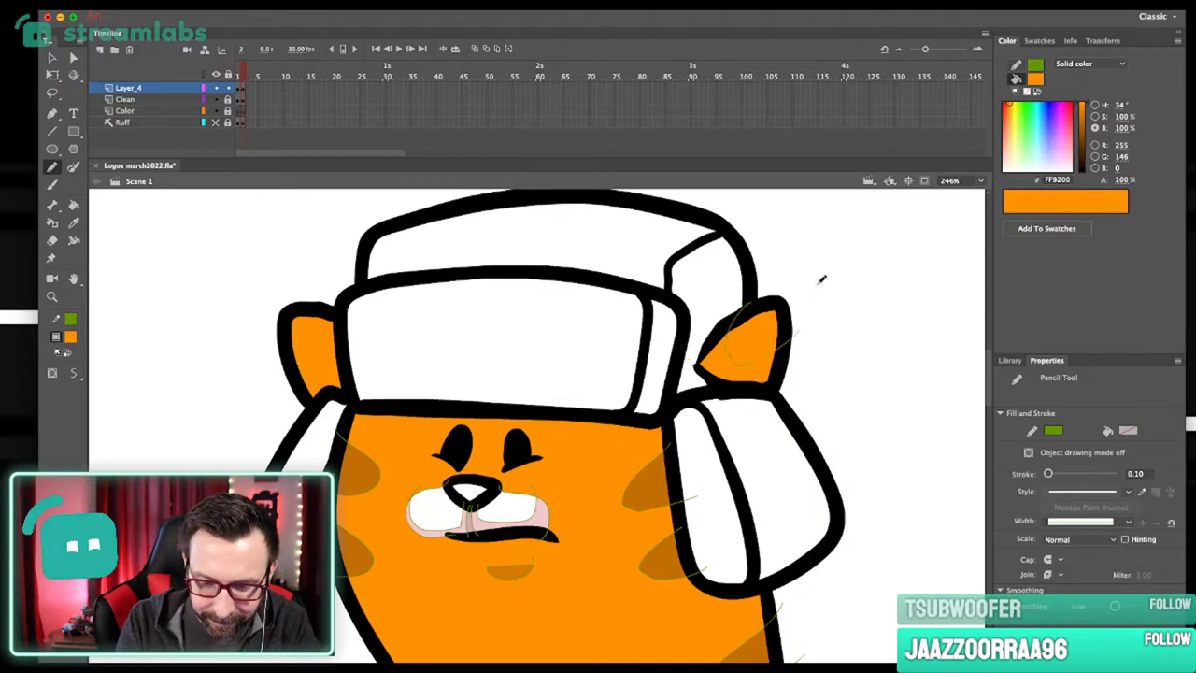
left_click_drag(782, 285, 696, 370)
left_click(53, 58)
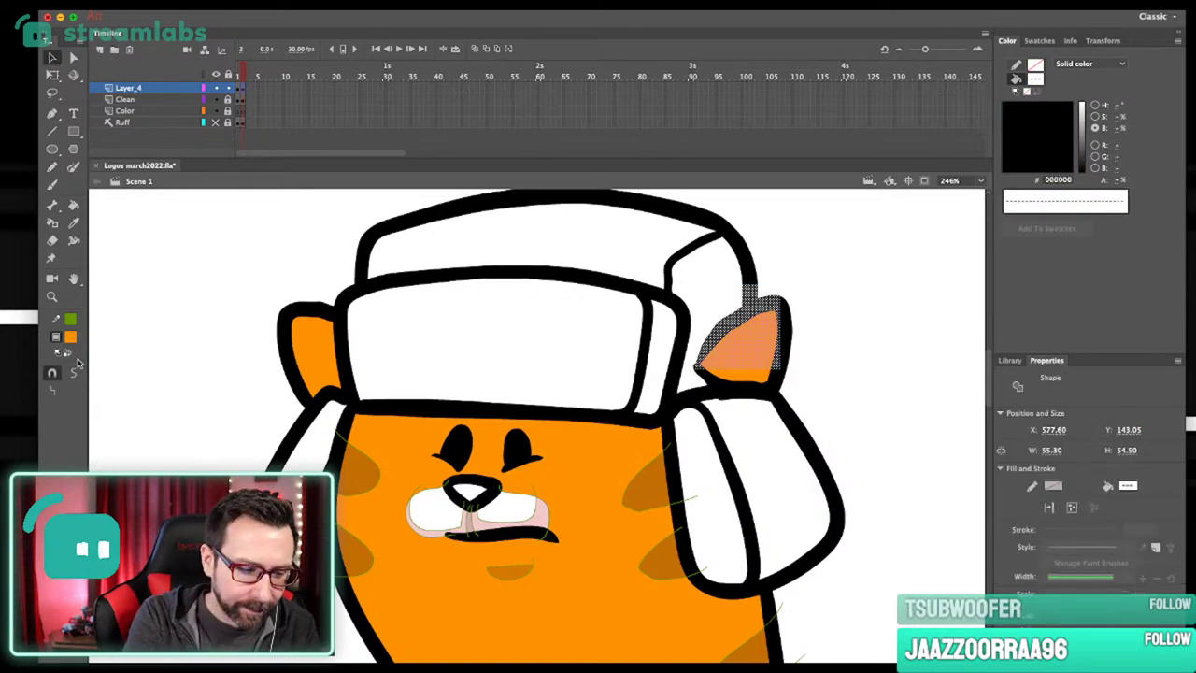
left_click_drag(830, 335, 853, 338)
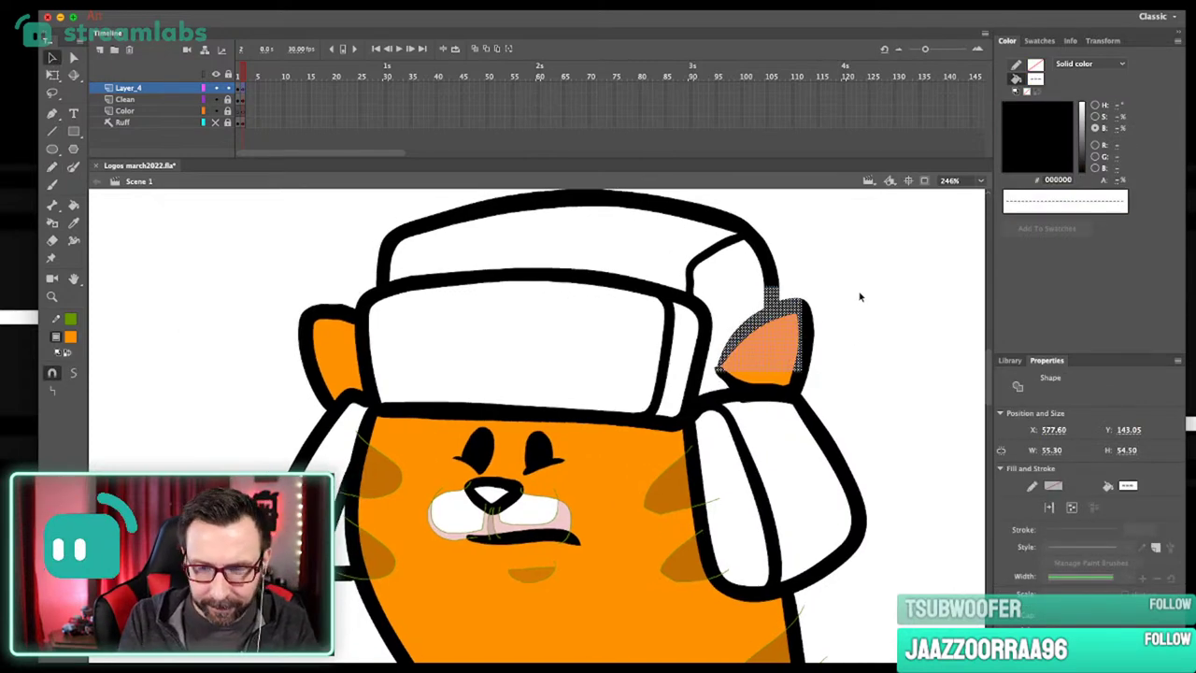
key("y")
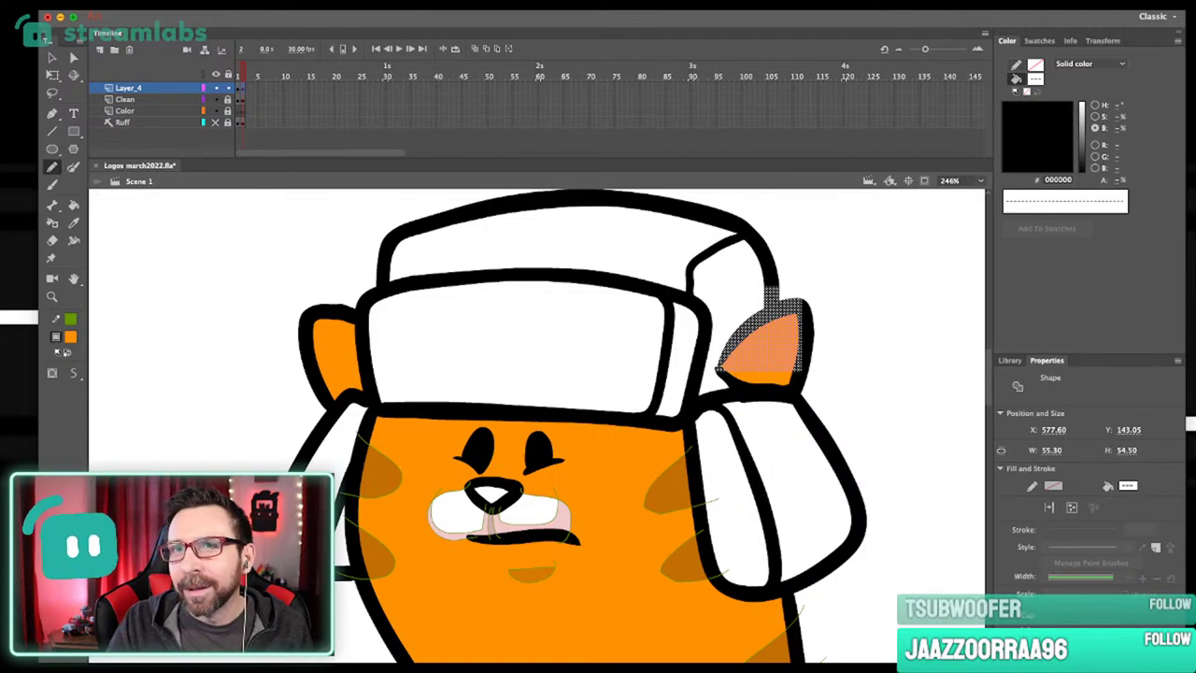
View the finished logo image Catboy-Logo.png, and close it to return to the cat drawing.
left_click_drag(1195, 122, 662, 37)
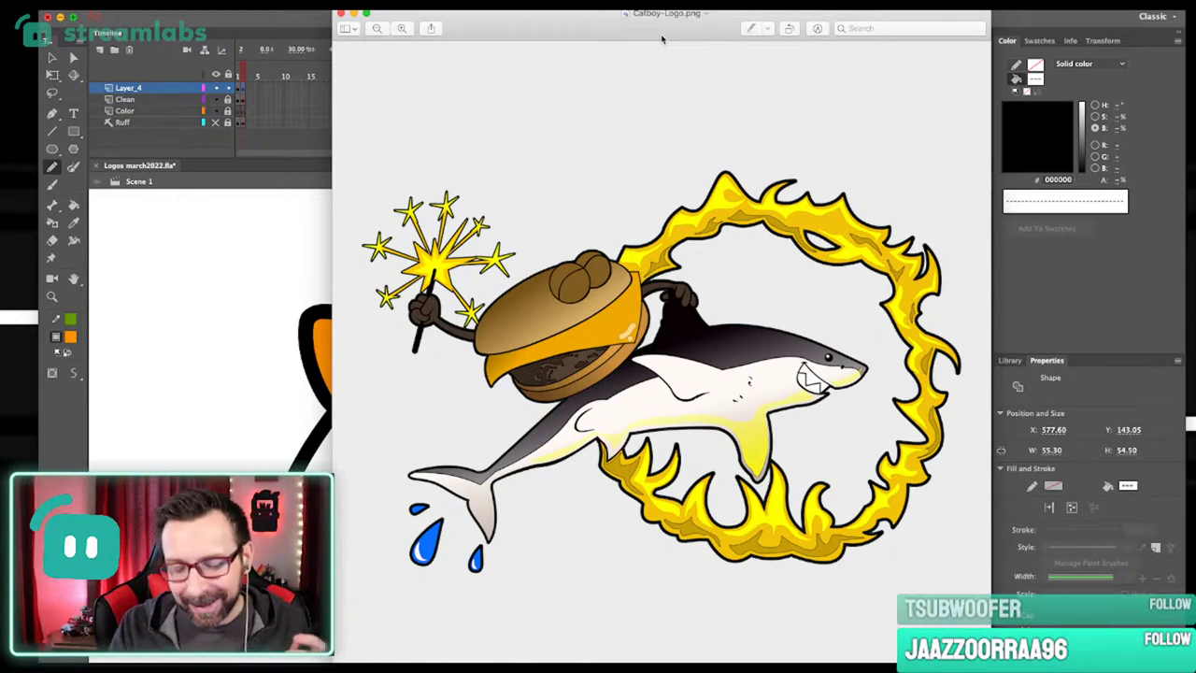
left_click_drag(648, 30, 646, 31)
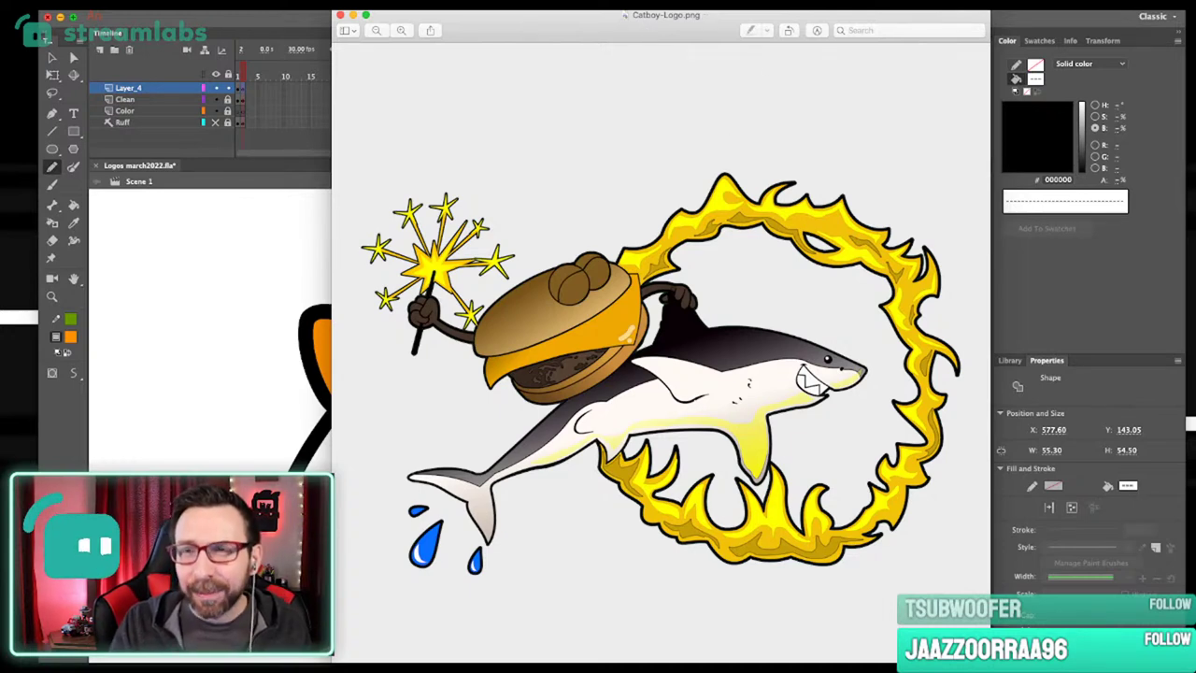
mouse_move(307, 659)
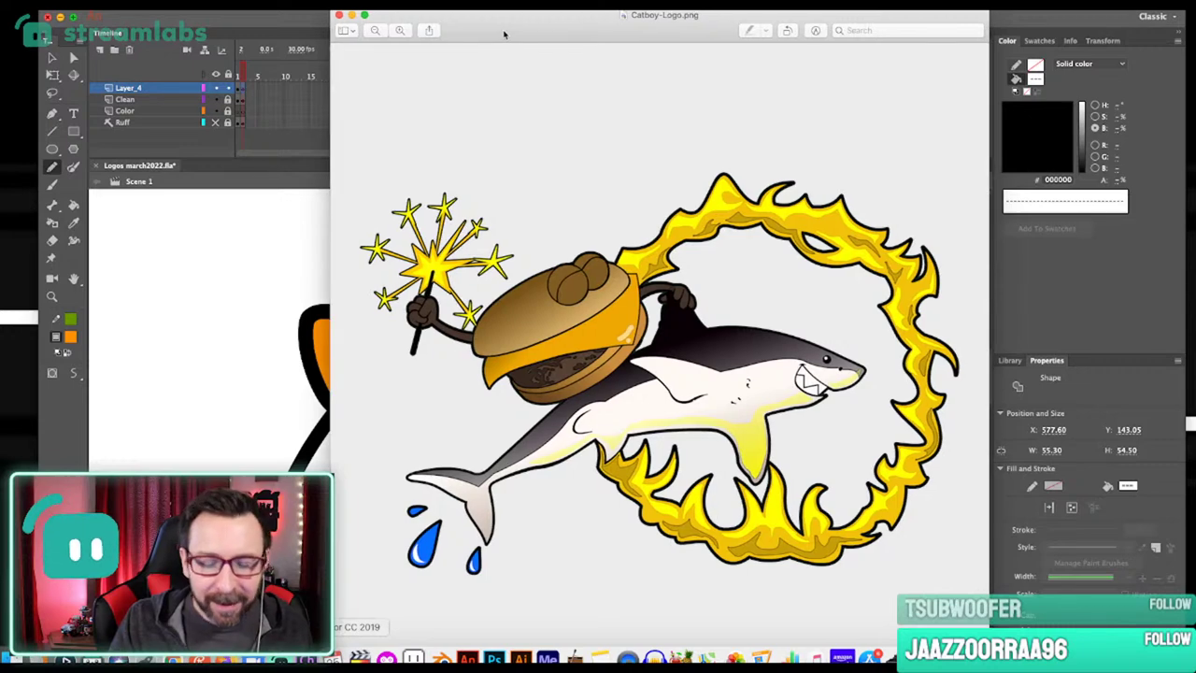
left_click(338, 15)
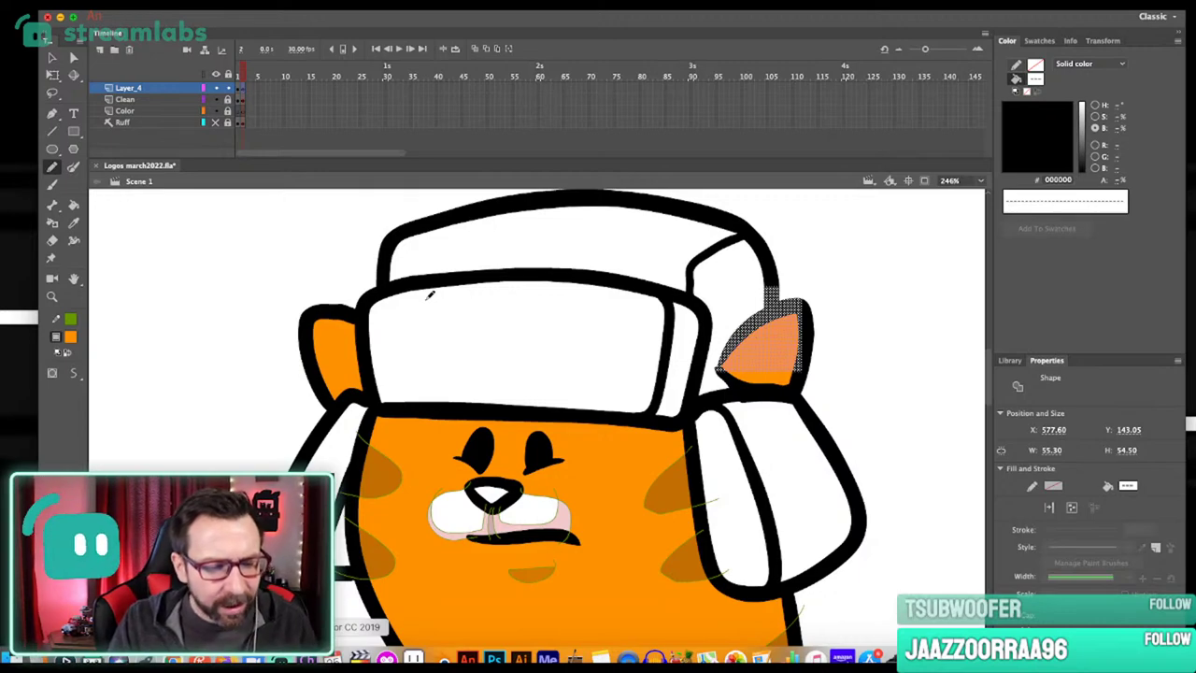
Clear the selection on the right ear.
scroll(355, 523, "up", 5)
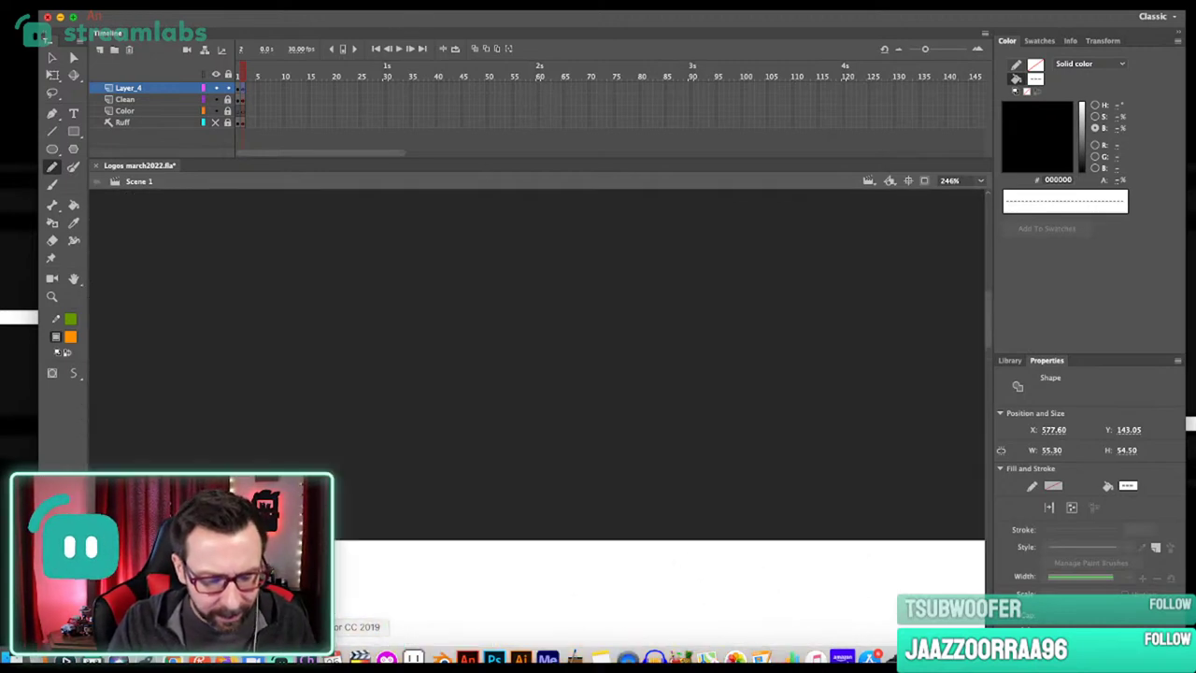
scroll(355, 523, "down", 10)
scroll(374, 509, "up", 4)
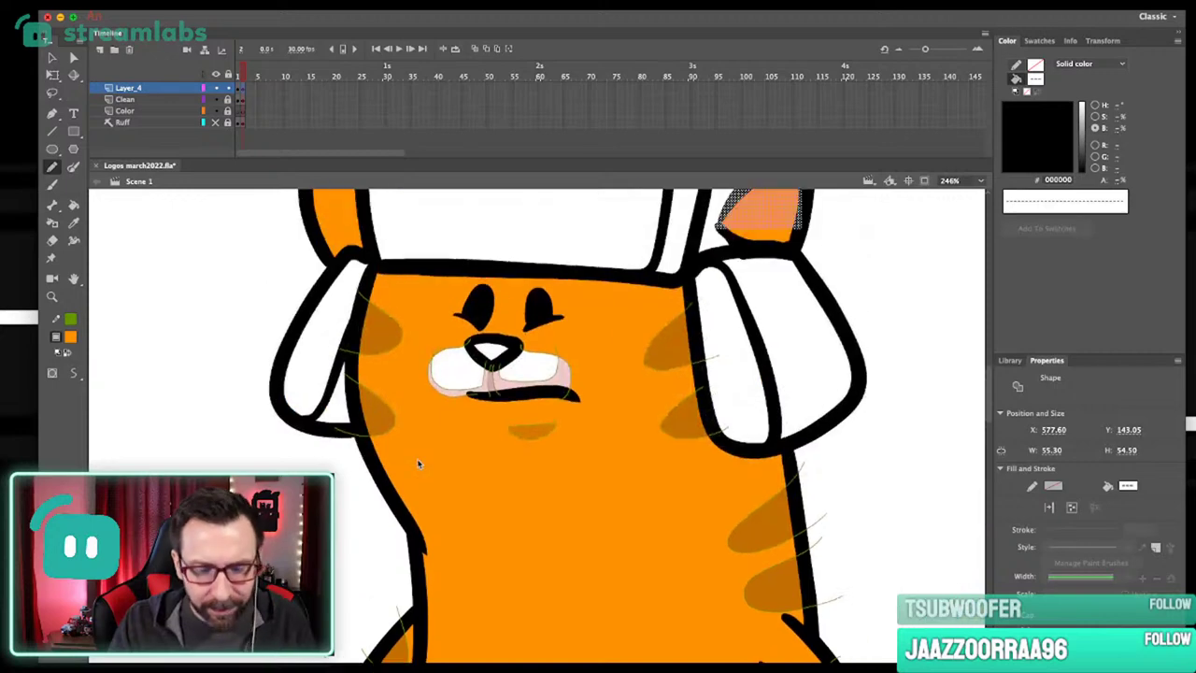
key("Escape")
key("super+3")
left_click_drag(425, 464, 420, 470)
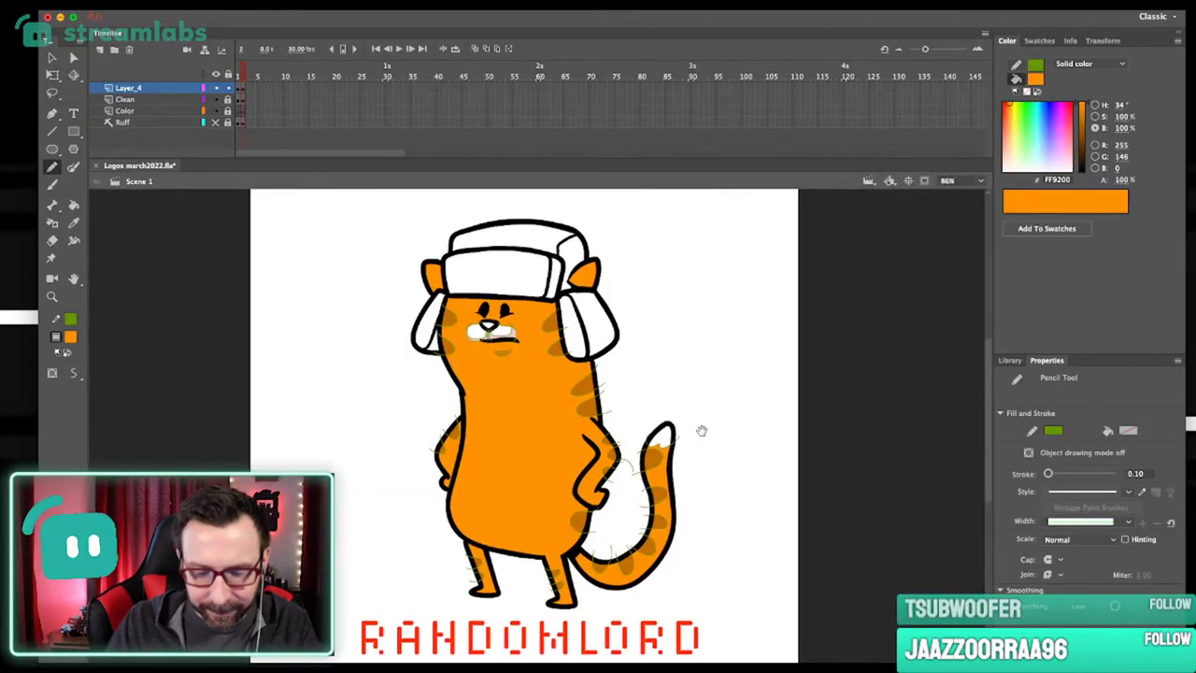
Sample white FFFFFF from the drawing as the fill colour for the tail tip.
left_click_drag(702, 431, 707, 427)
left_click_drag(526, 347, 714, 535)
key("i")
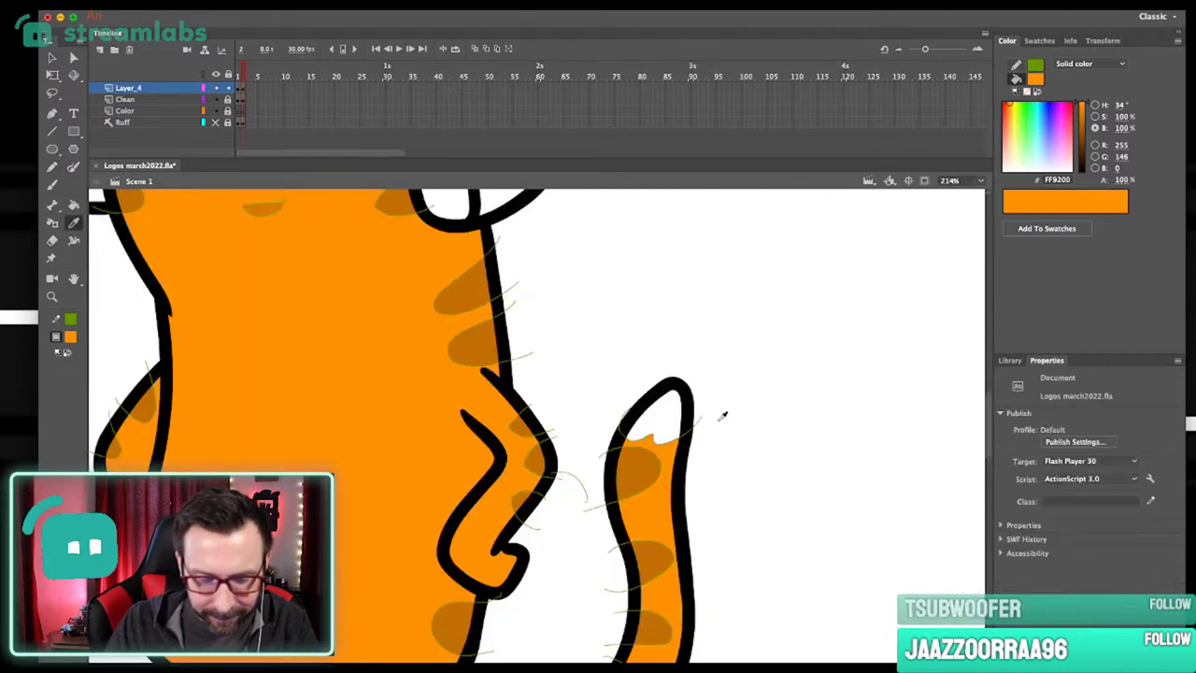
left_click_drag(553, 392, 875, 621)
left_click(598, 382)
left_click_drag(861, 542, 433, 330)
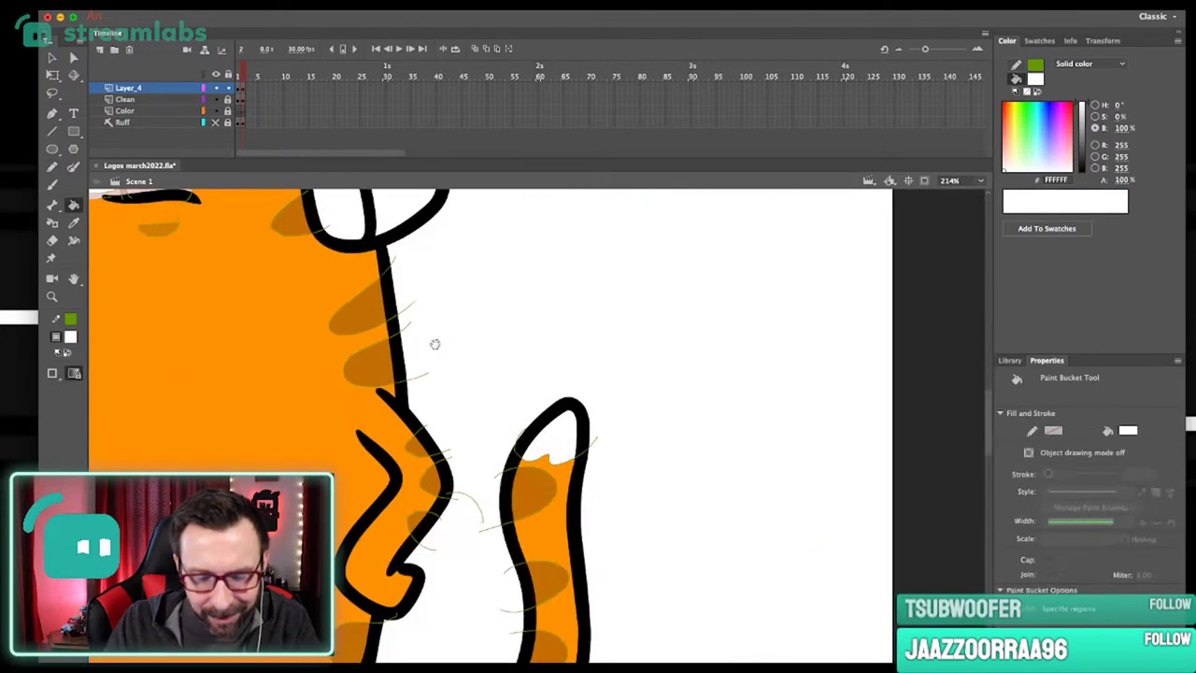
key("super+1")
left_click(616, 489, "super")
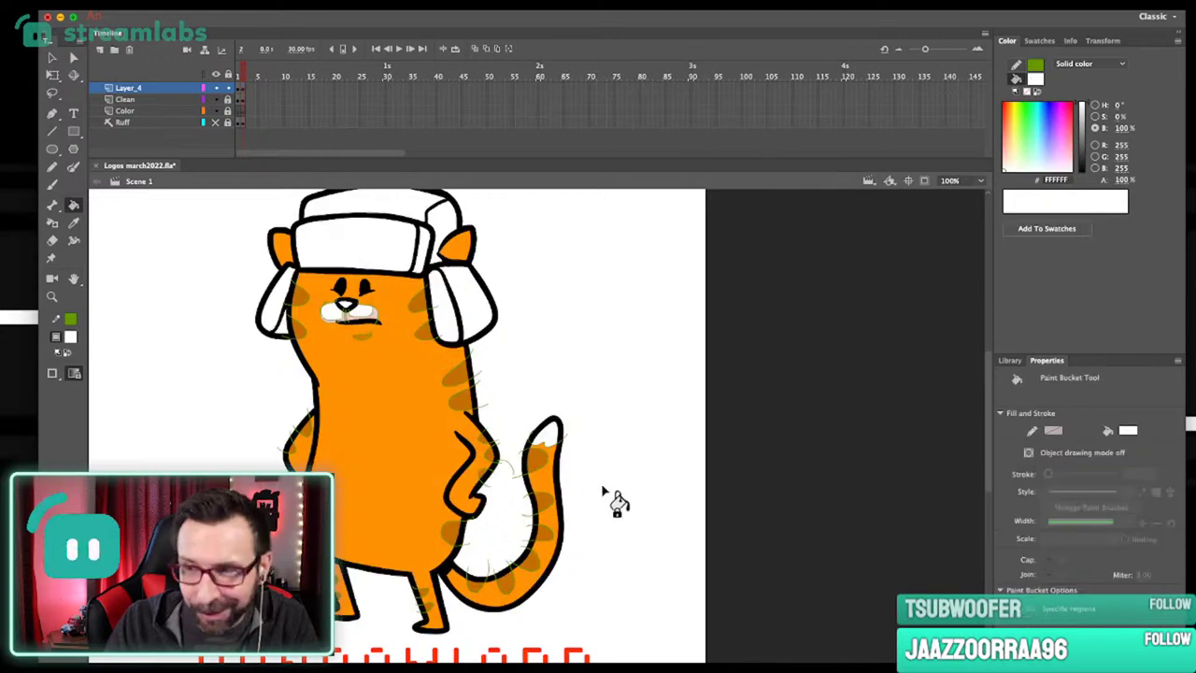
left_click_drag(575, 504, 691, 471)
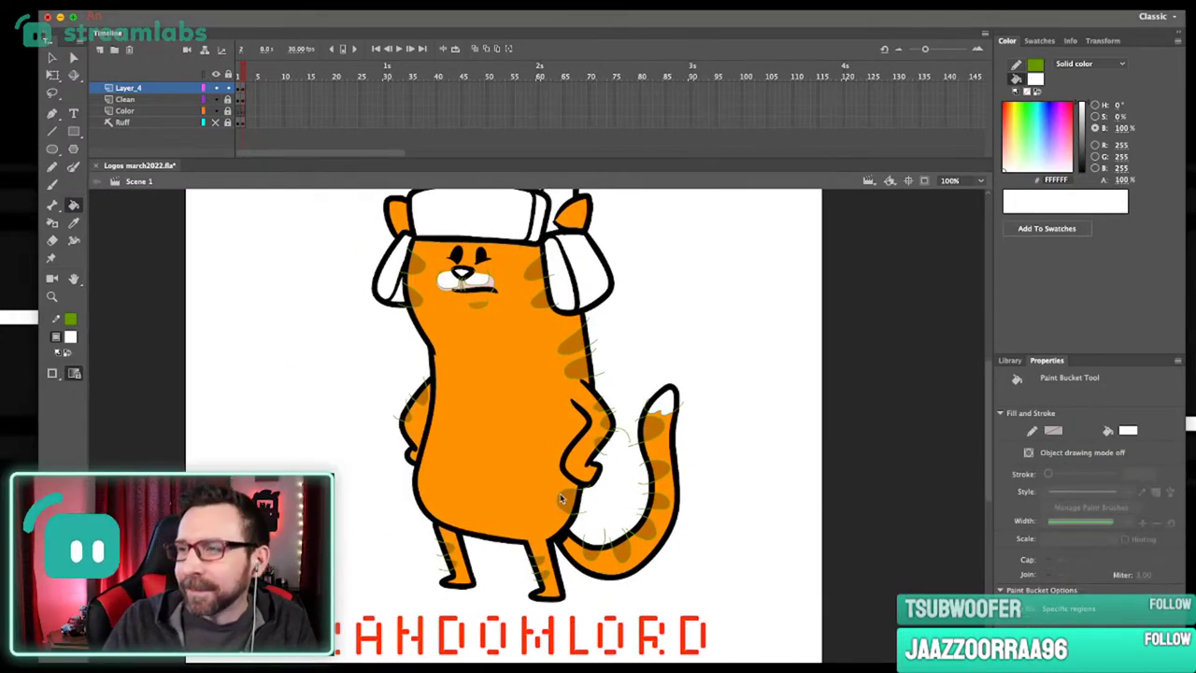
Try to stretch the filled upper tail stripe across to the tail's right outline.
left_click_drag(622, 362, 706, 517)
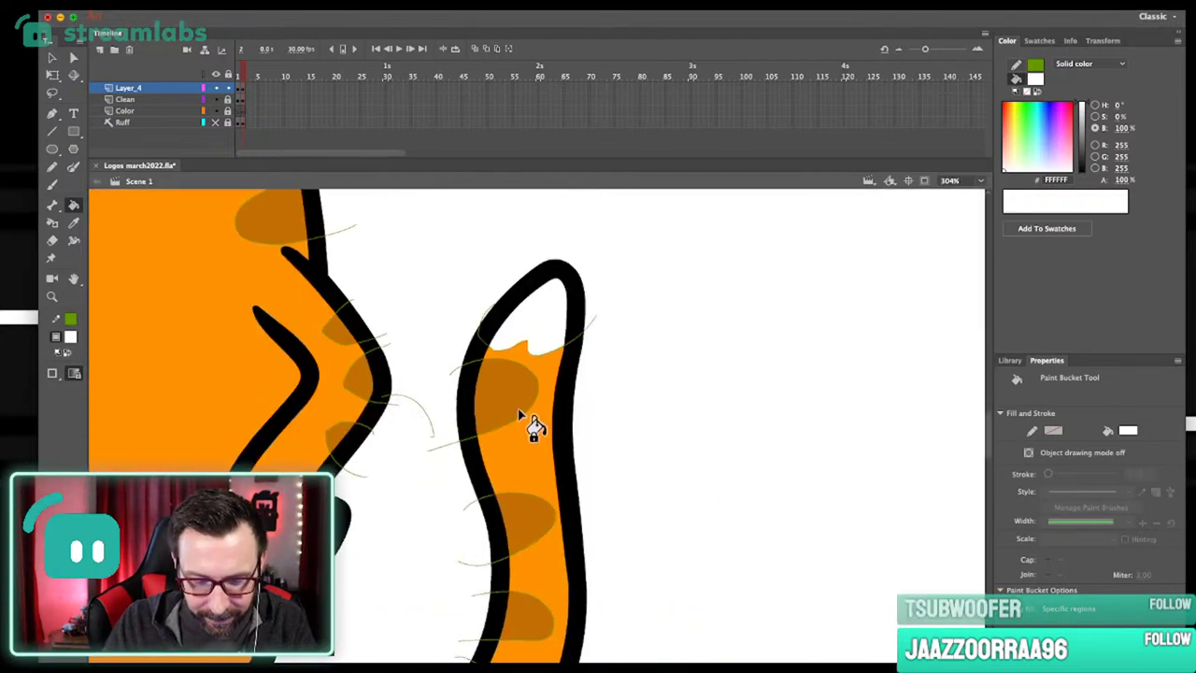
key("v")
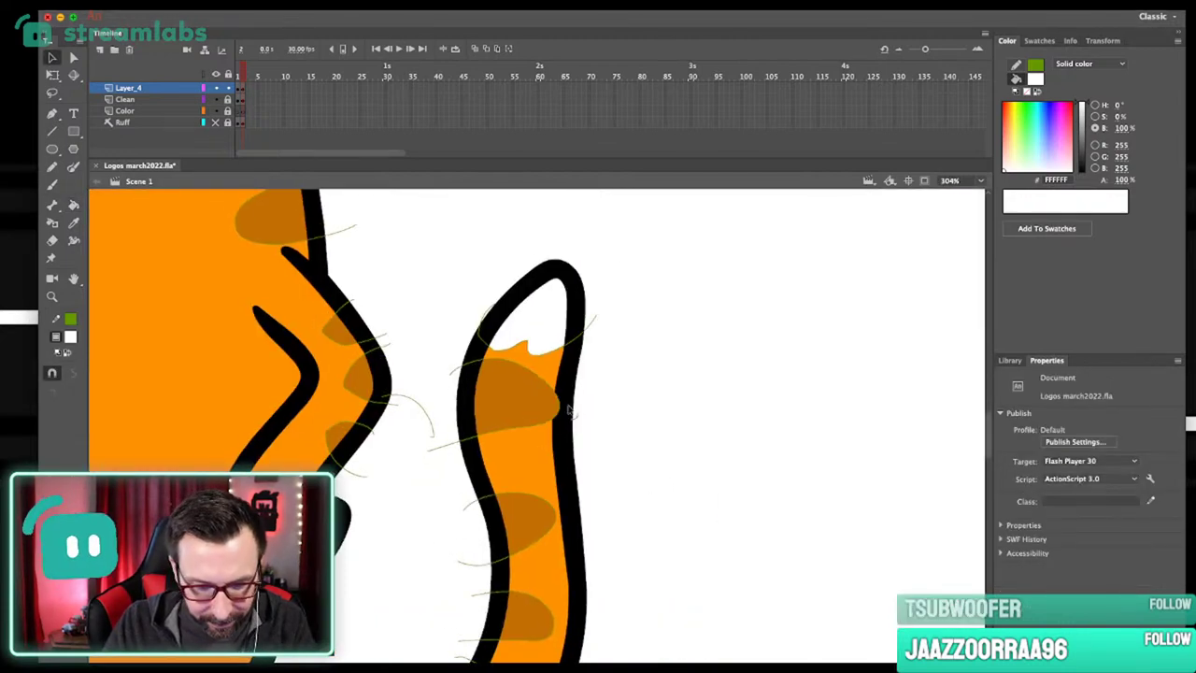
key("k")
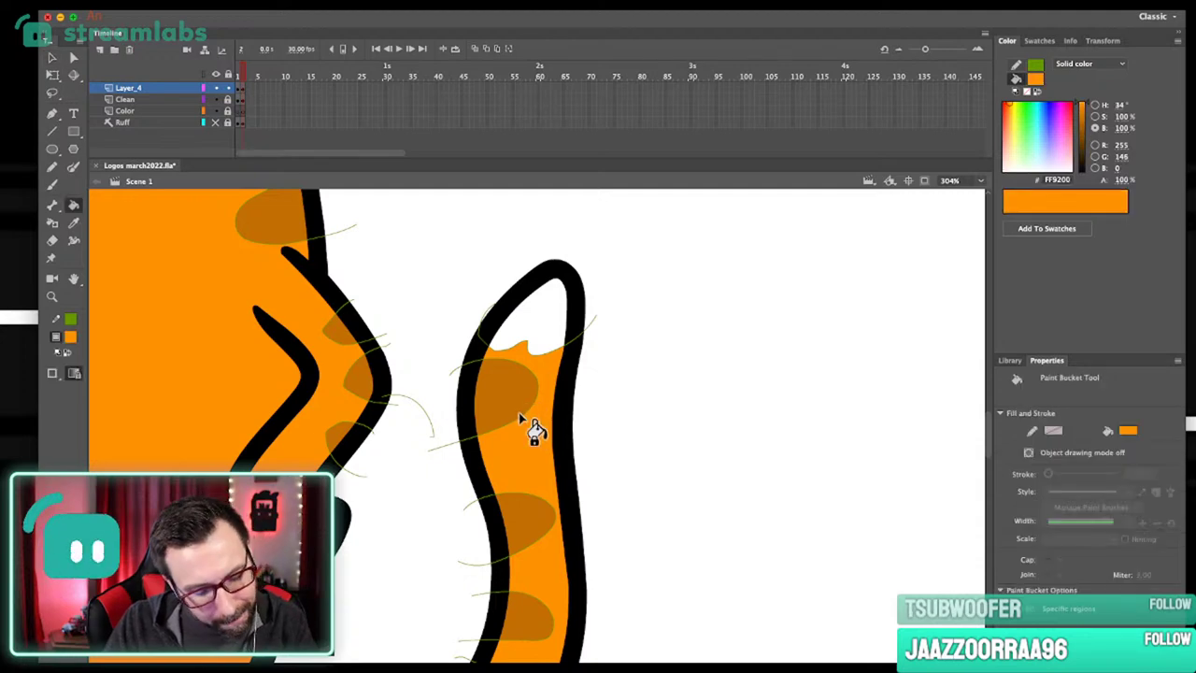
key("v")
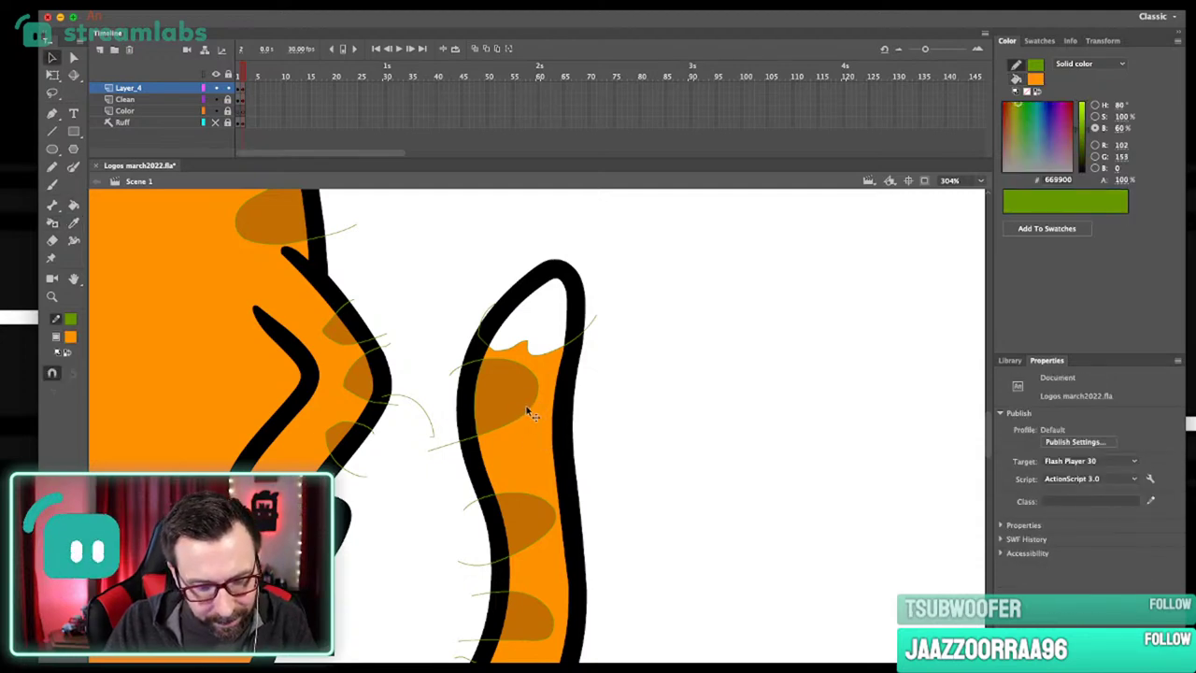
left_click_drag(524, 414, 541, 425)
left_click_drag(560, 381, 561, 389)
key("super+z")
key("super+z")
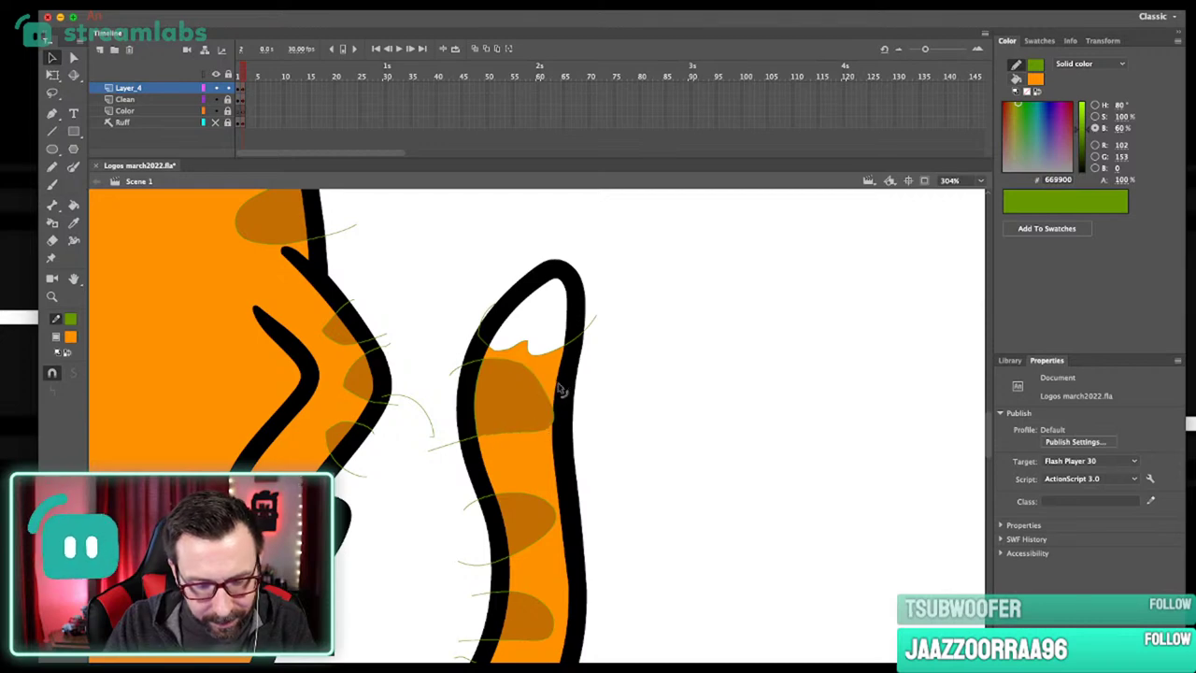
Undo the tail's orange fill and the upper stripe's darker fill, leaving only the stripe's guide outline.
key("ctrl+z")
key("ctrl+z")
key("ctrl+z")
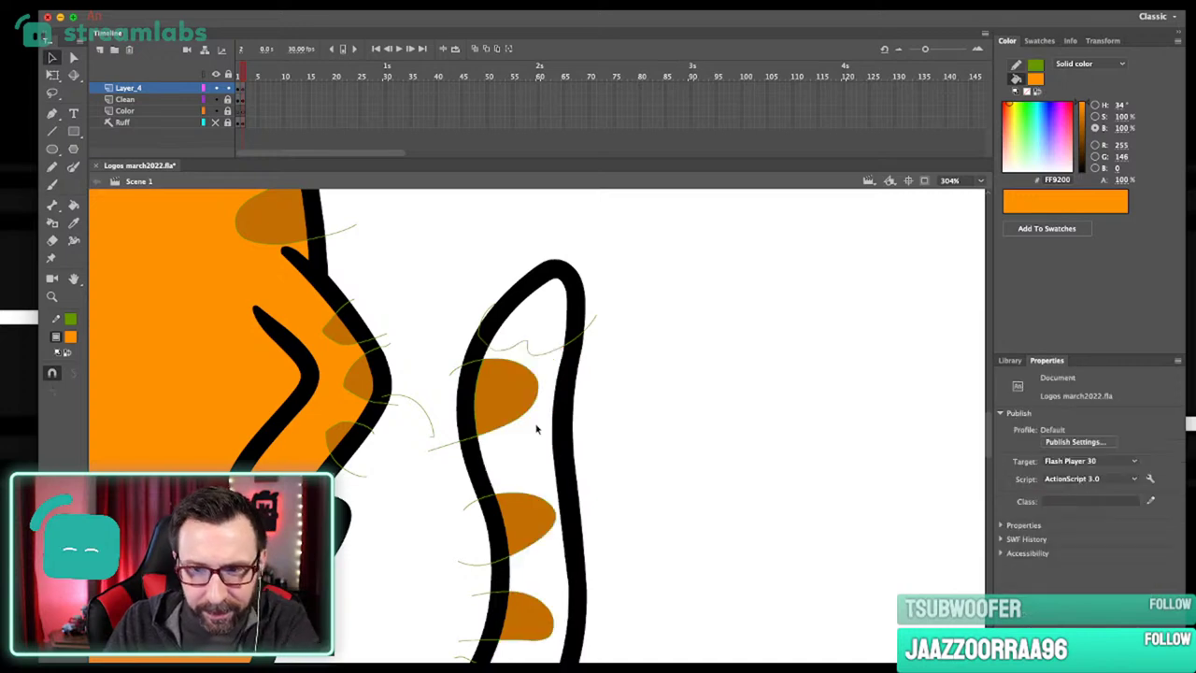
left_click_drag(538, 406, 566, 423)
key("ctrl+z")
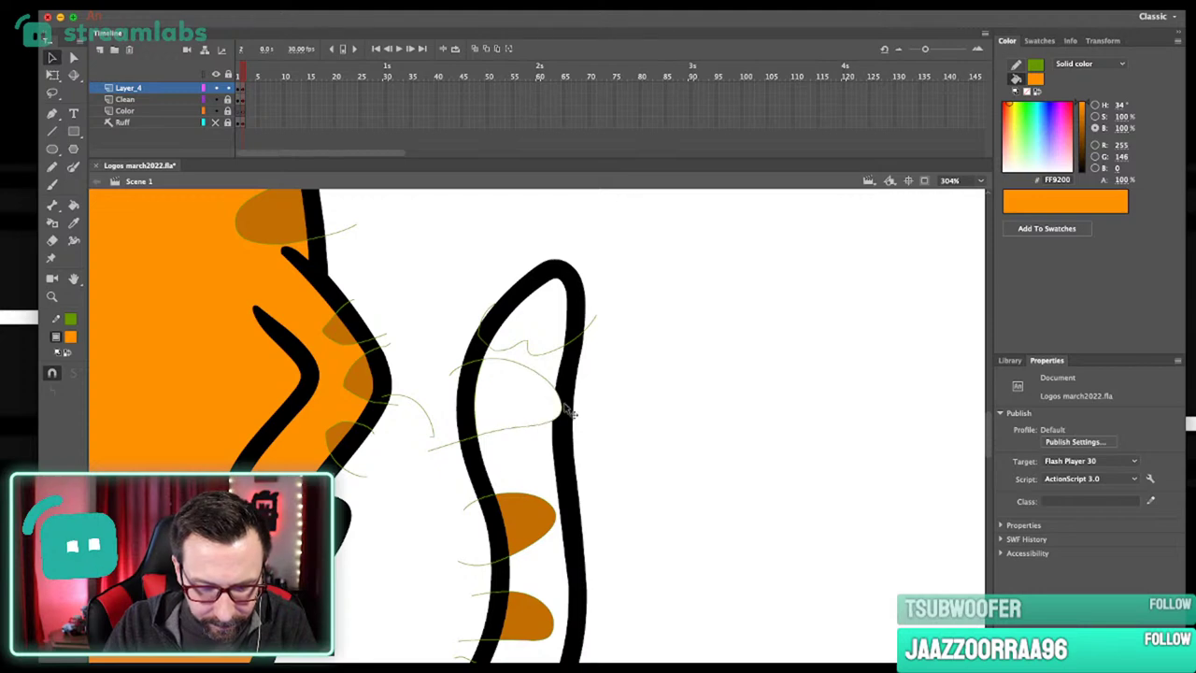
Reshape the upper tail stripe's outline so its rounded end reaches the tail's right edge.
left_click(538, 402)
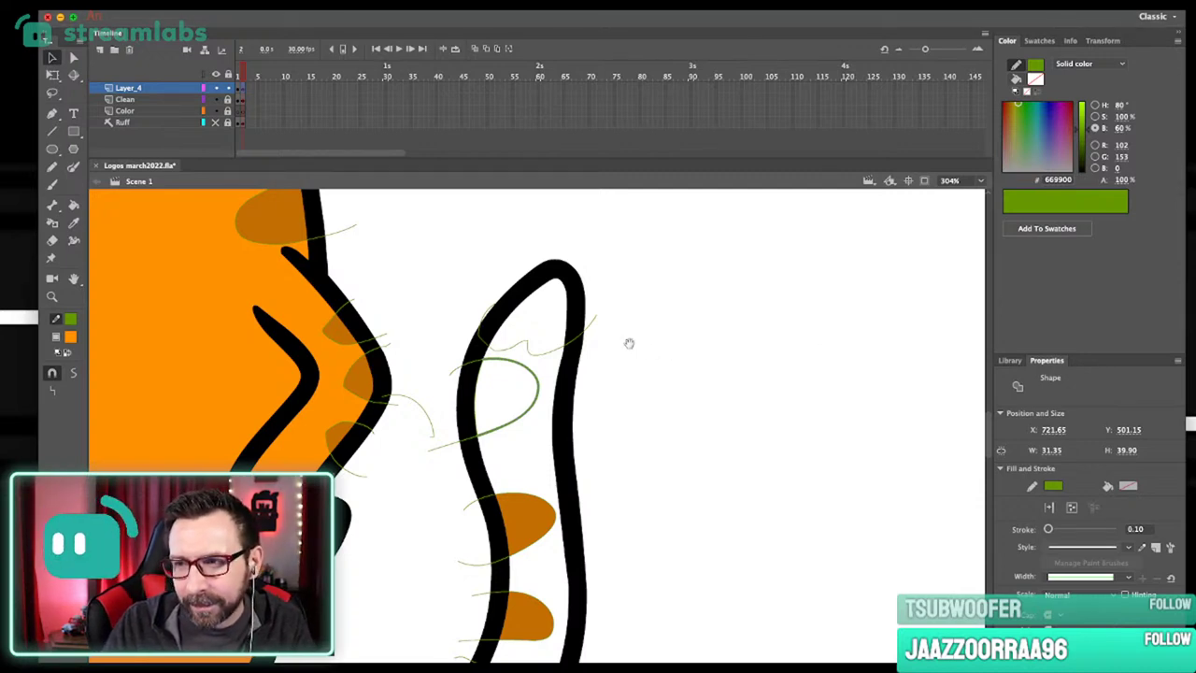
scroll(635, 348, "down", 2)
scroll(635, 349, "left", 1)
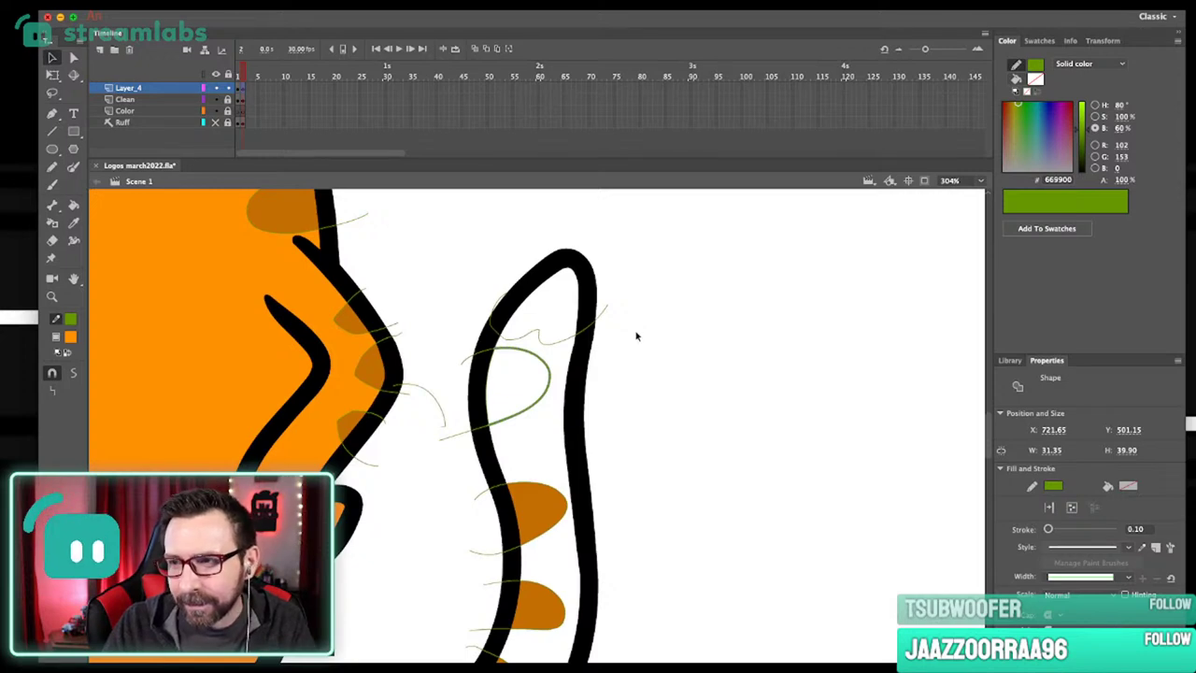
left_click_drag(646, 326, 648, 334)
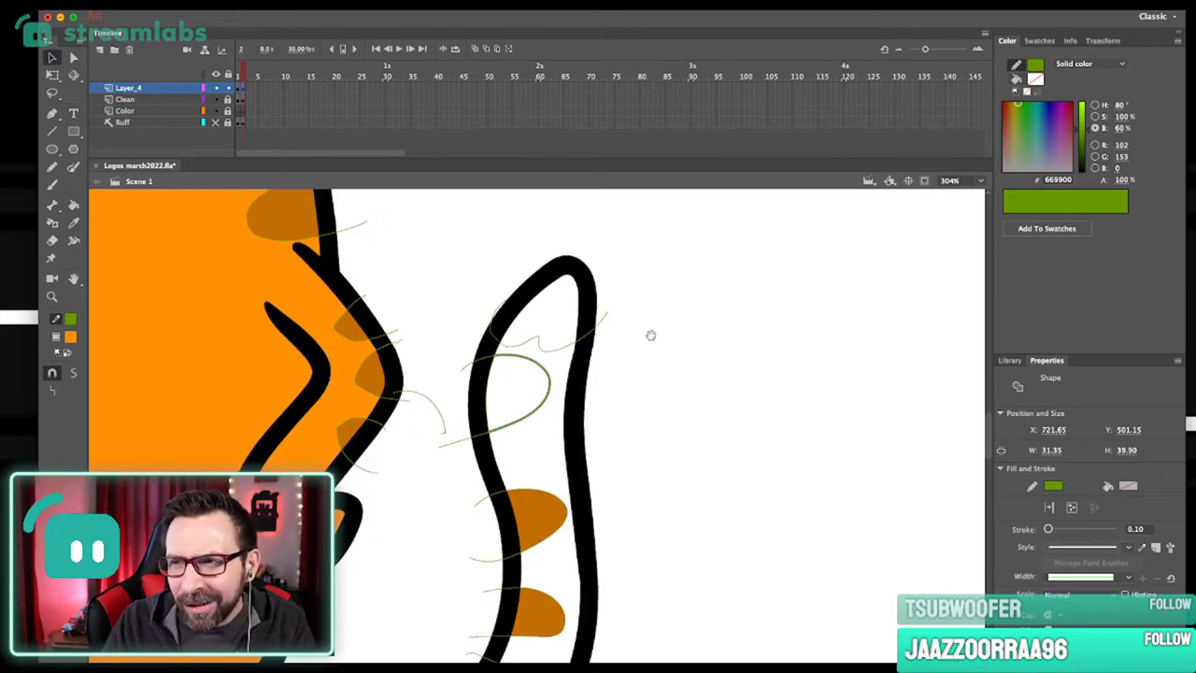
left_click(552, 386)
mouse_move(514, 358)
left_mouse_down()
mouse_move(513, 372)
mouse_move(568, 406)
mouse_move(523, 437)
left_mouse_up()
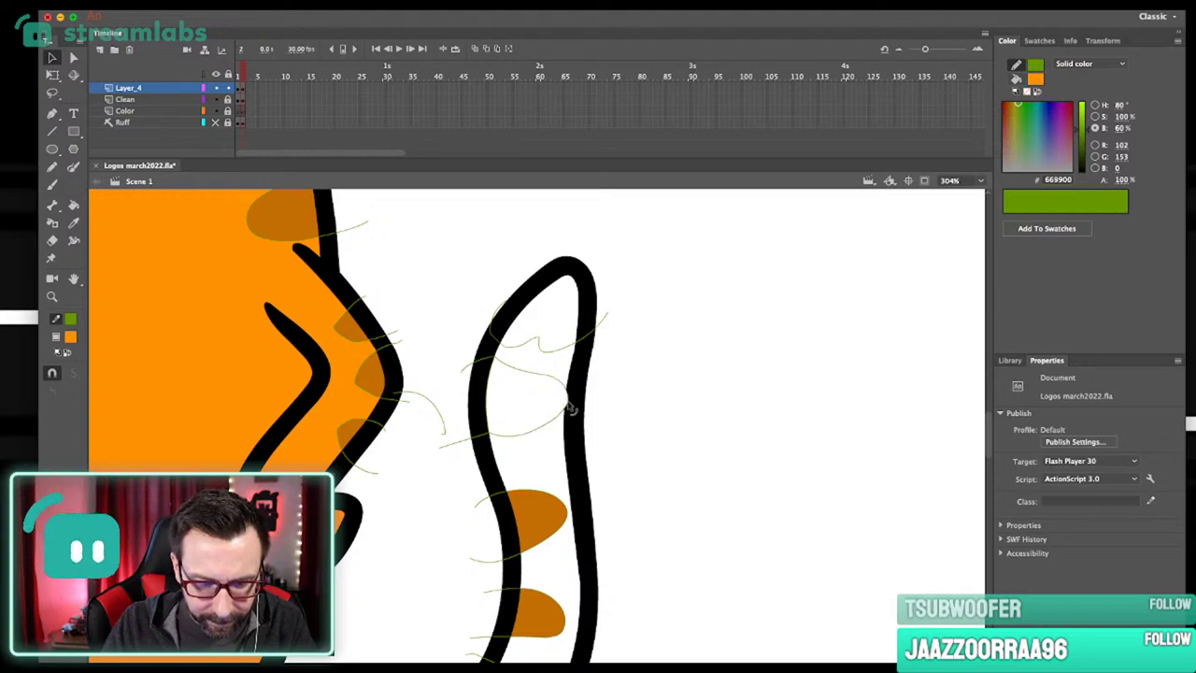
Draw a thin curved pencil line across the tail below the upper stripe and bend the second stripe's upper edge.
key("i")
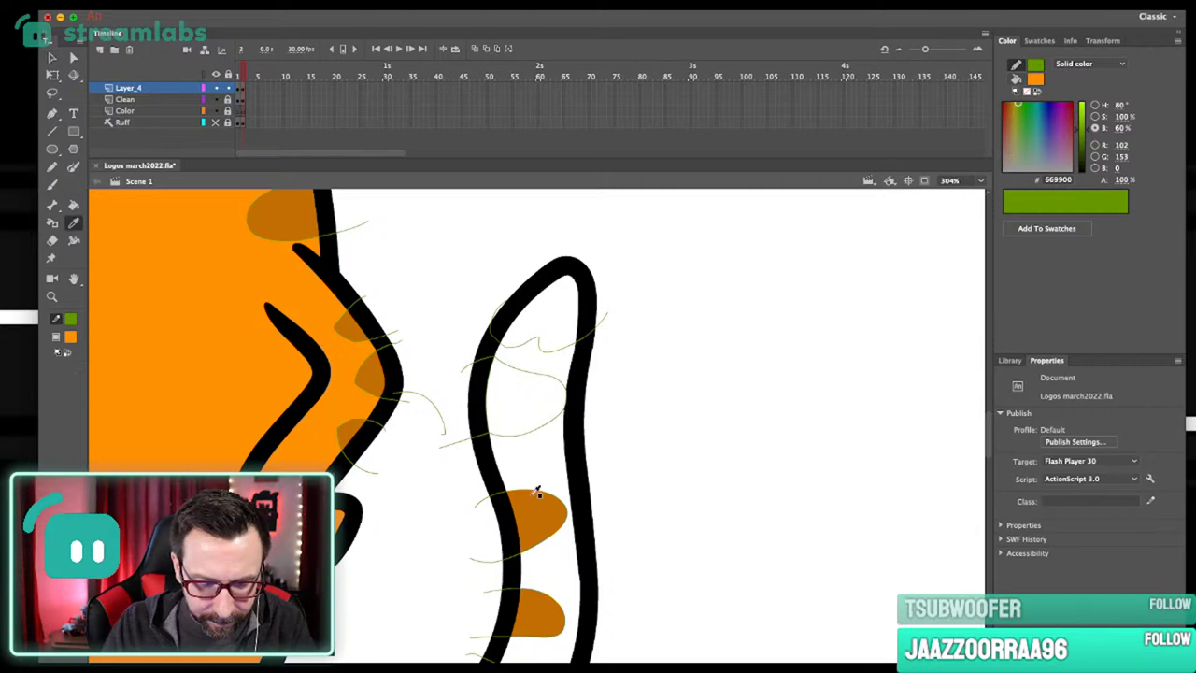
key("n")
left_click_drag(495, 459, 564, 440)
key("n")
key("v")
left_click_drag(525, 491, 529, 498)
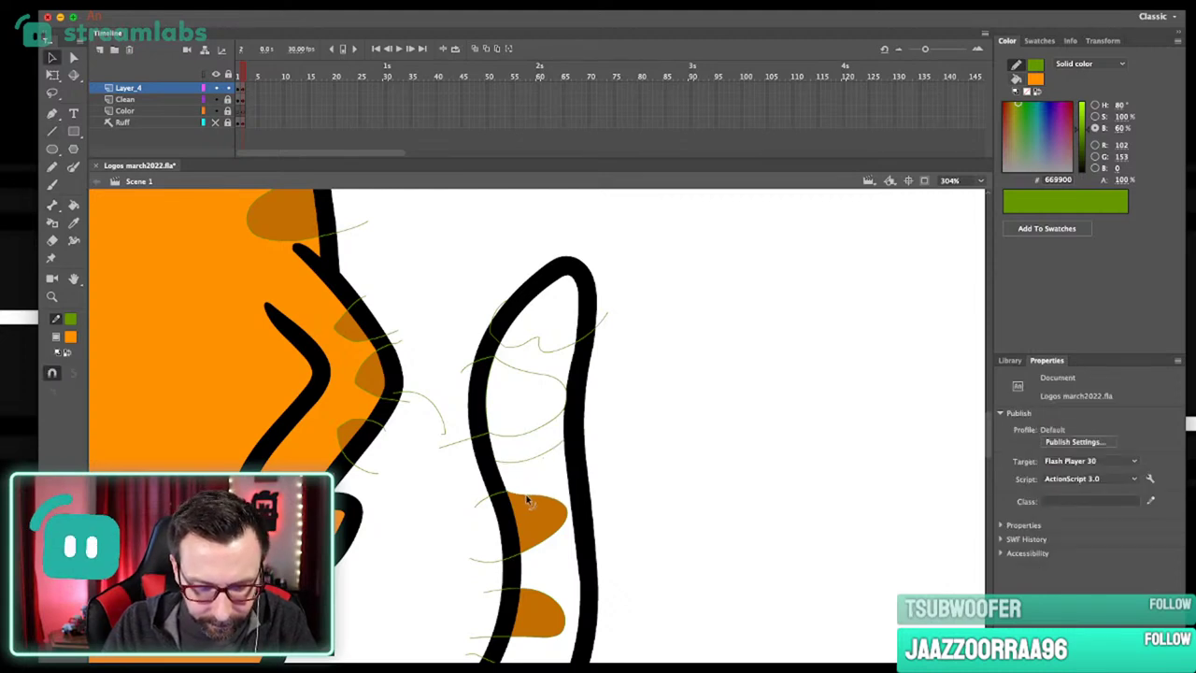
Sample the body's orange FF9200 and fill the tail below the new curved line.
key("super+1")
key("z")
left_click_drag(509, 418, 570, 508)
scroll(560, 458, "down", 3)
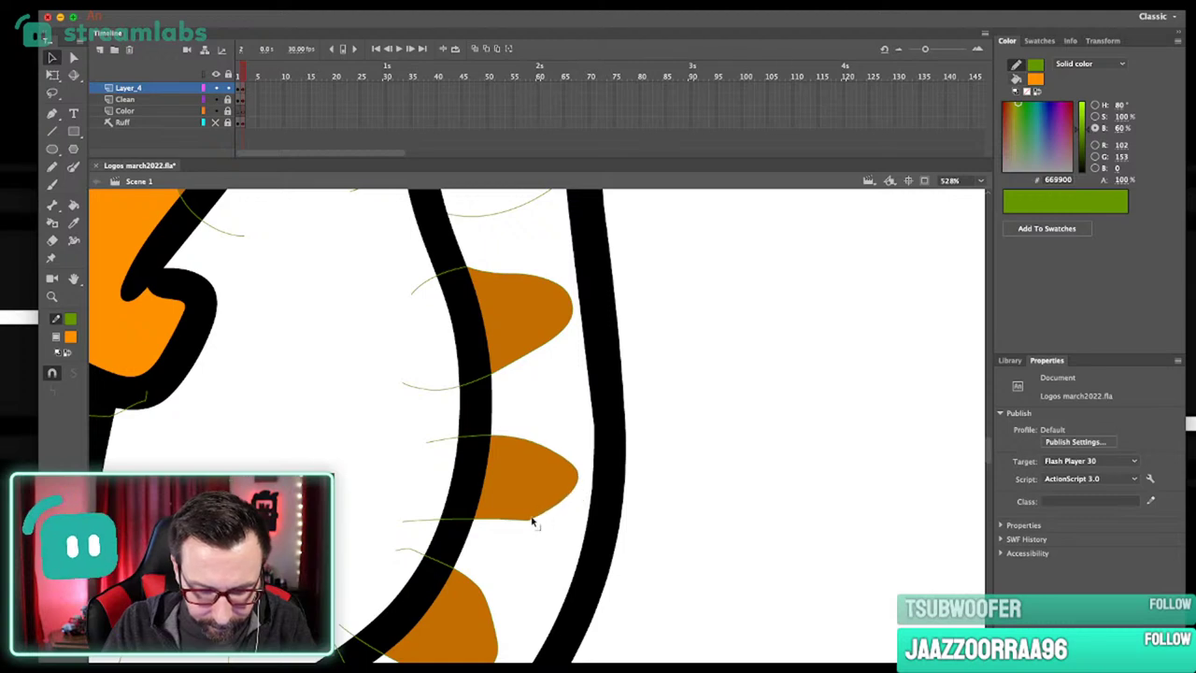
scroll(521, 450, "down", 8)
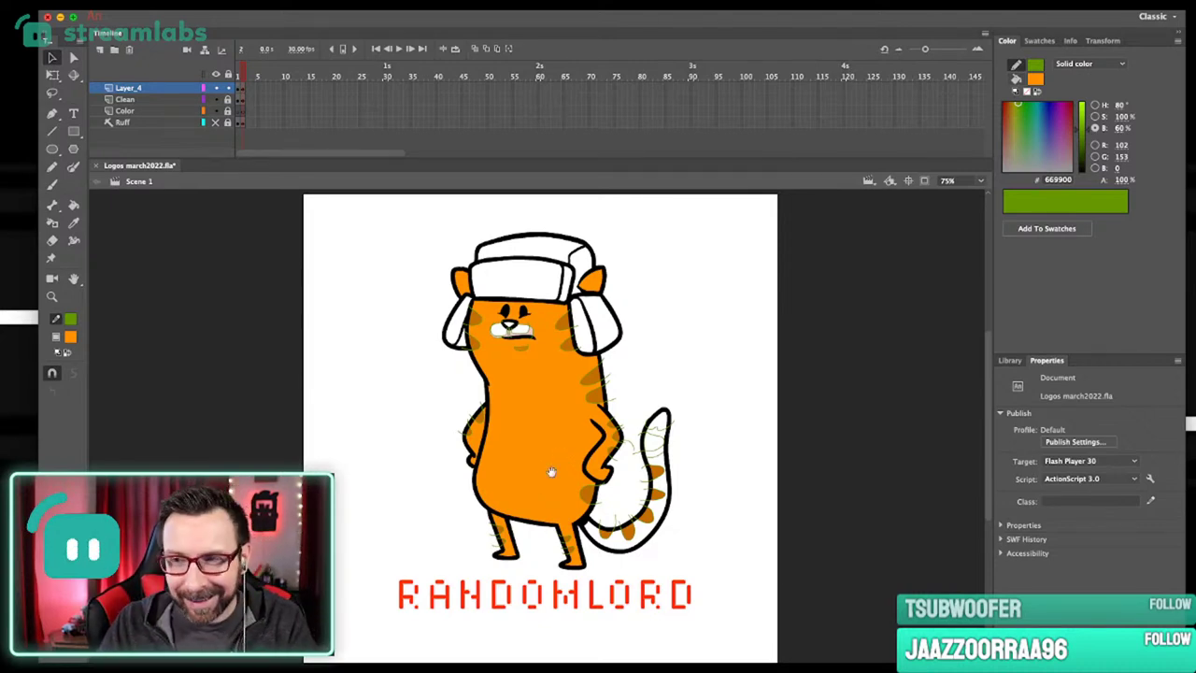
left_click_drag(683, 403, 675, 409)
left_click_drag(568, 362, 652, 534)
left_click_drag(623, 486, 585, 371)
key("i")
left_click(401, 400)
left_click(633, 489)
scroll(655, 504, "up", 1)
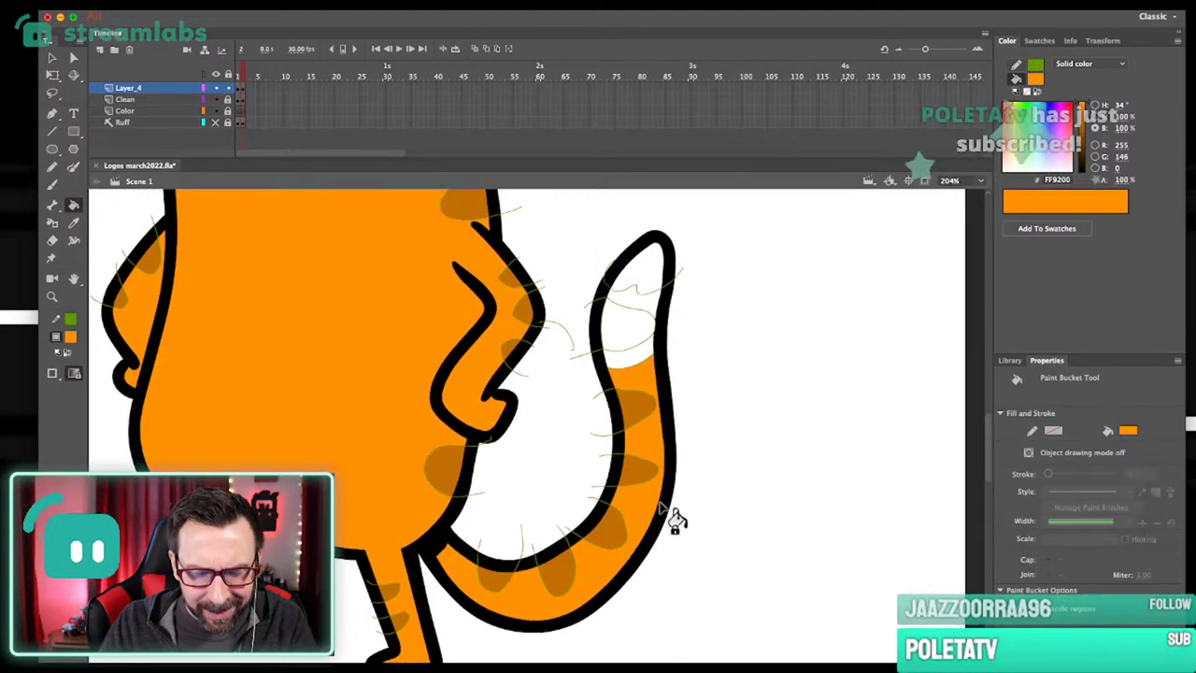
scroll(646, 505, "up", 1)
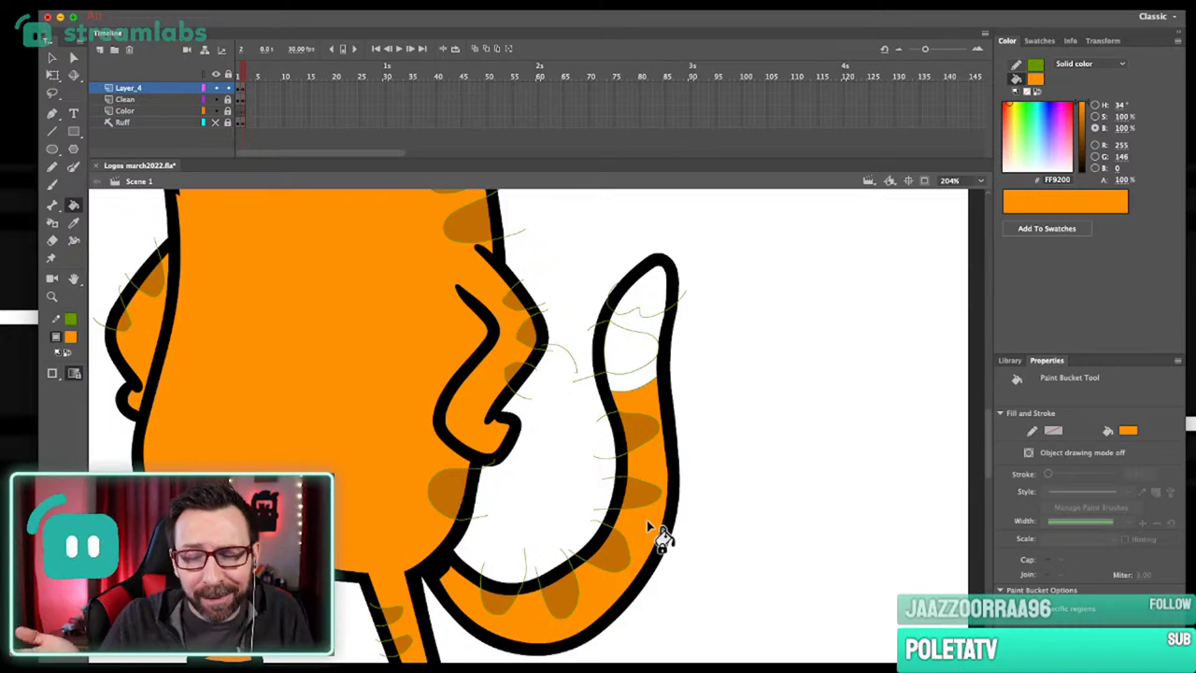
Sample the stripe colour C36F00 and fill the reshaped upper tail stripe.
key("i")
left_click(655, 405)
key("i")
left_click(637, 423)
left_click(631, 352)
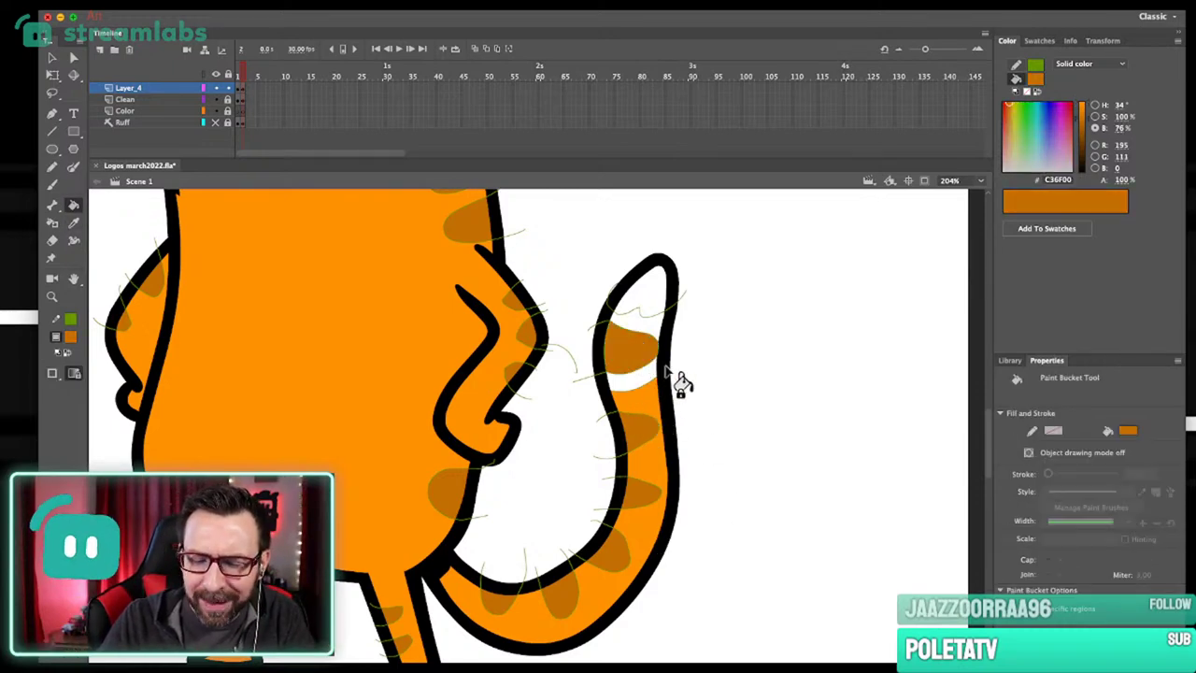
Sample orange FF9200 again and fill the area between the upper stripe and the jagged white tail tip.
key("i")
left_click(647, 306)
key("super+a")
key("super+shift+a")
key("i")
left_click(648, 383)
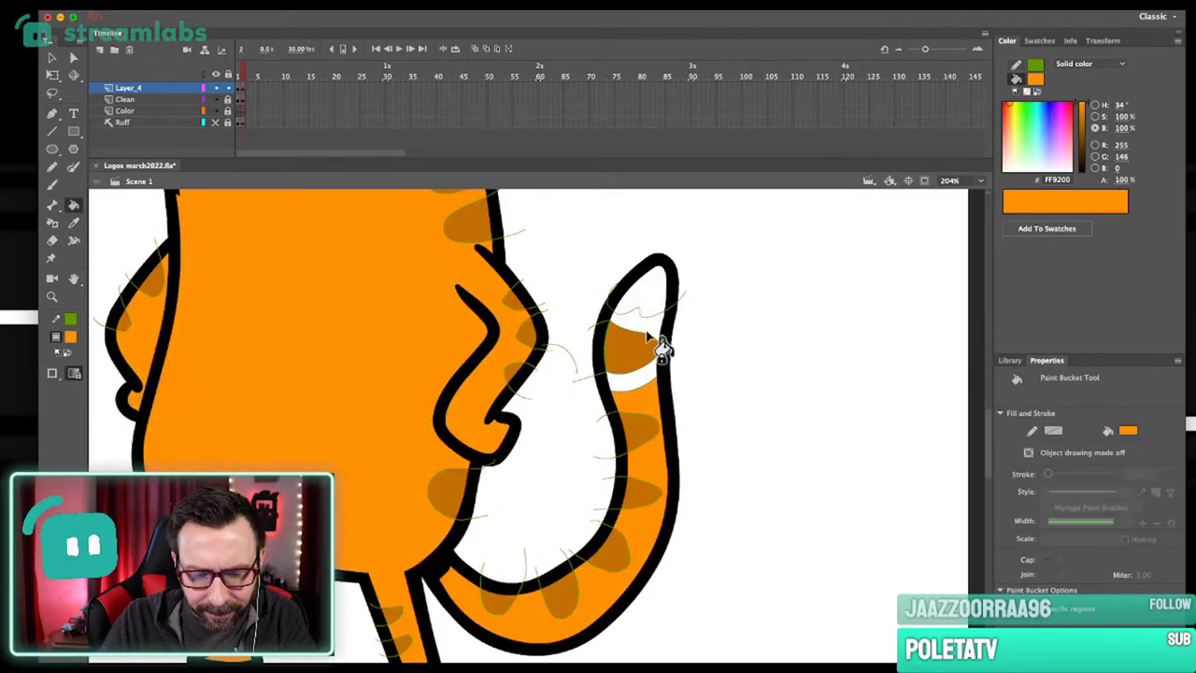
Reshape the white band's lower edge below the upper stripe so it tapers up to the stripe's right end.
key("y")
scroll(654, 374, "up", 3)
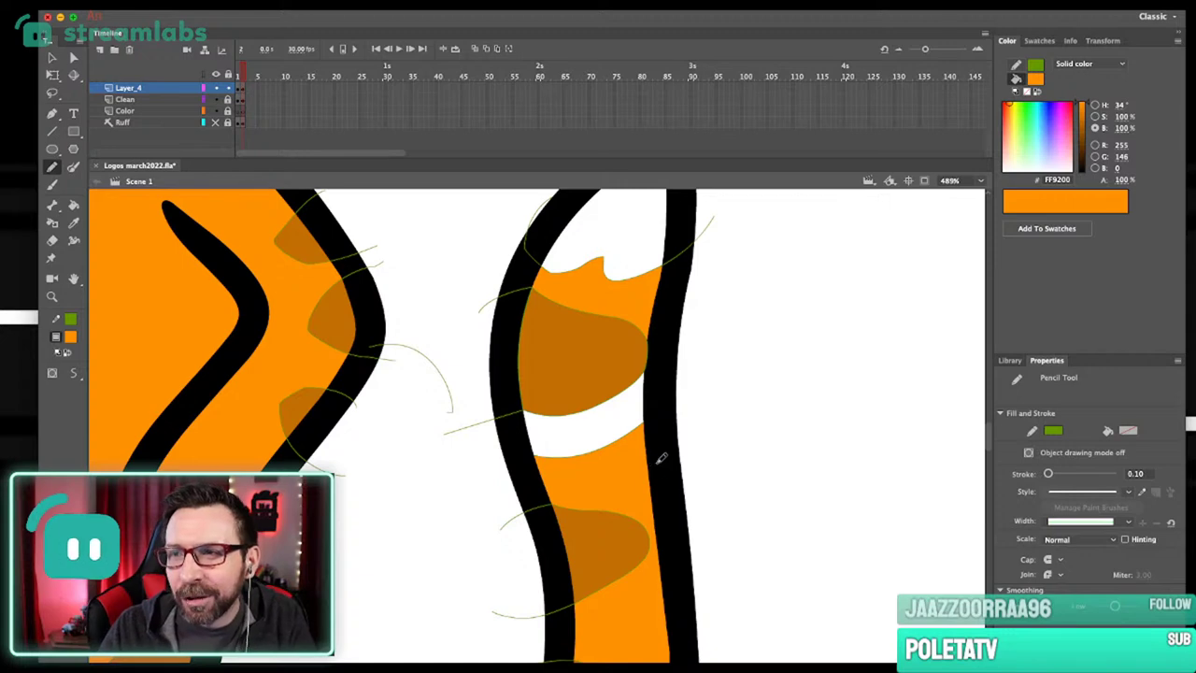
left_click_drag(653, 458, 646, 389)
key("v")
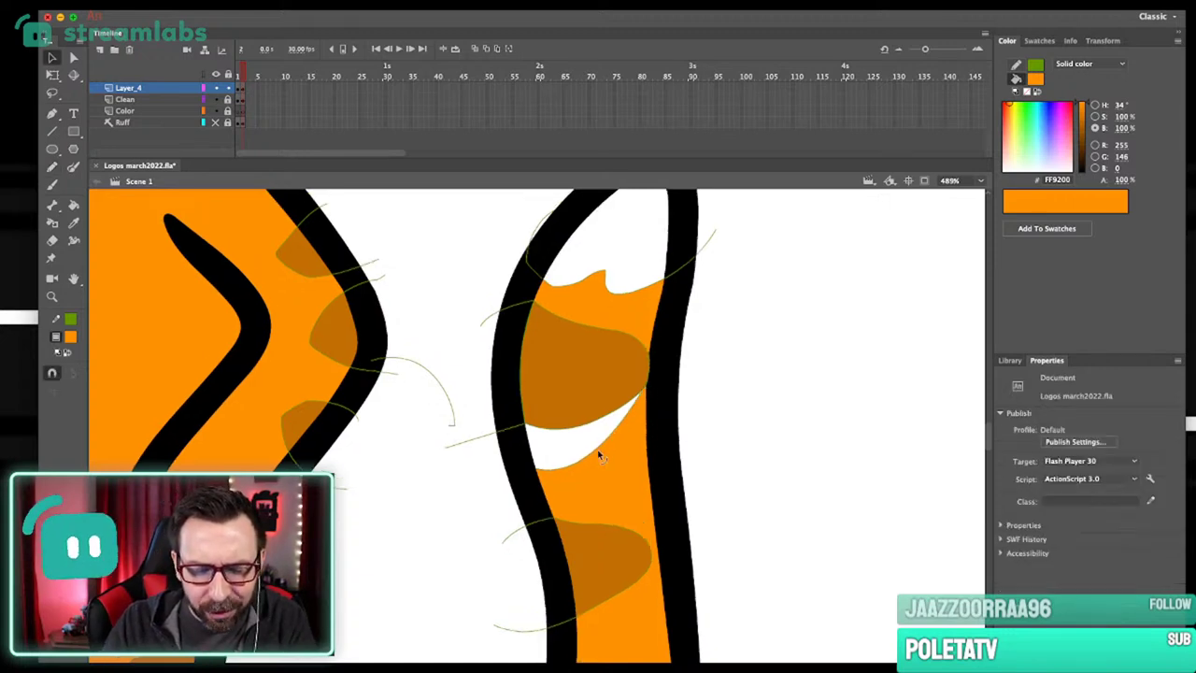
Draw a thin pencil line across the tail just above the upper stripe to mark out a narrow sliver.
scroll(614, 438, "down", 3)
scroll(621, 462, "down", 1)
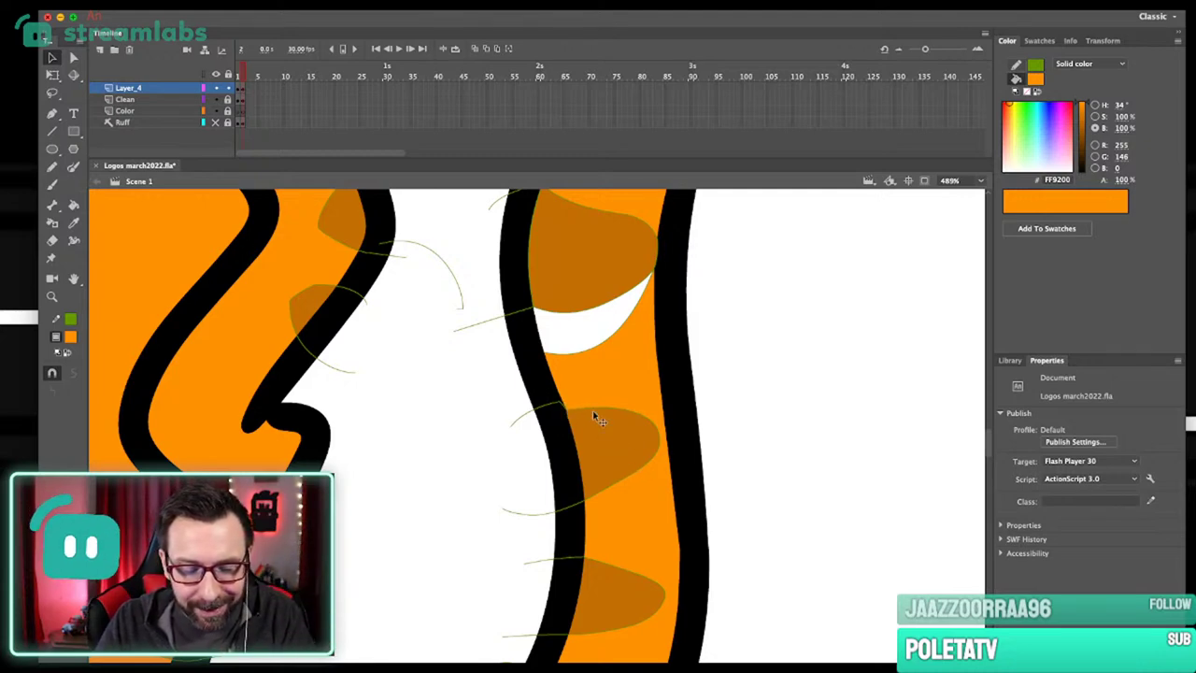
left_click_drag(652, 417, 625, 462)
key("super+1")
mouse_move(524, 365)
left_mouse_down()
mouse_move(593, 468)
mouse_move(607, 451)
left_mouse_up()
key("shift+y")
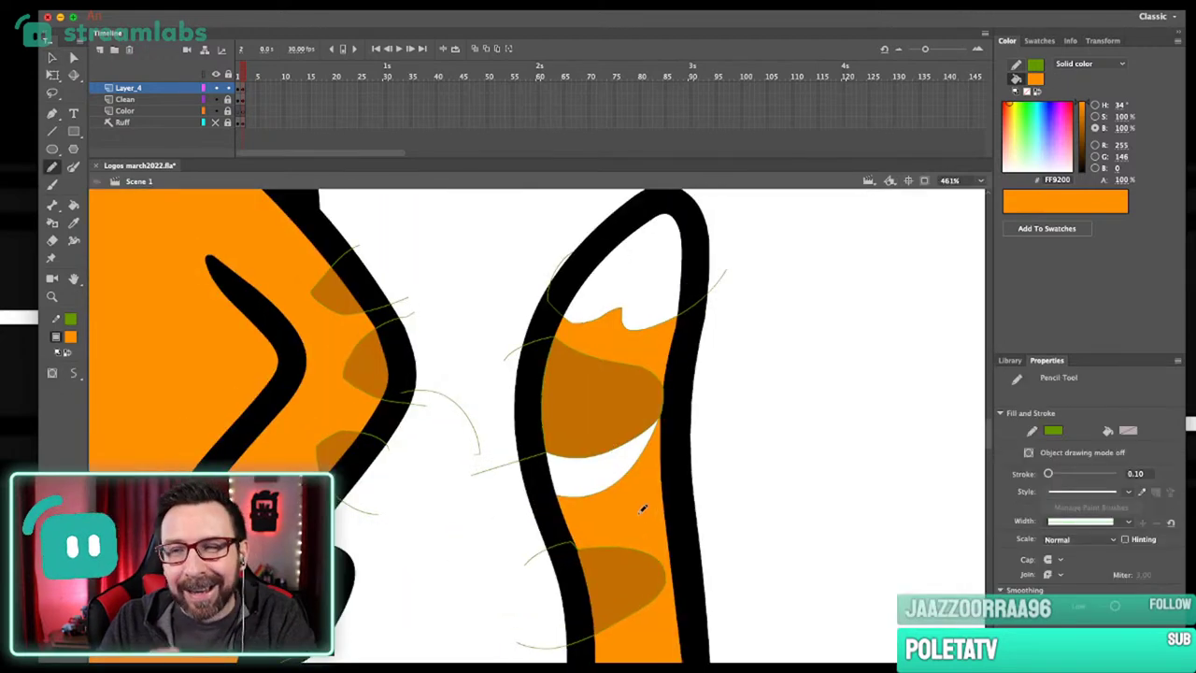
left_click_drag(628, 522, 648, 495)
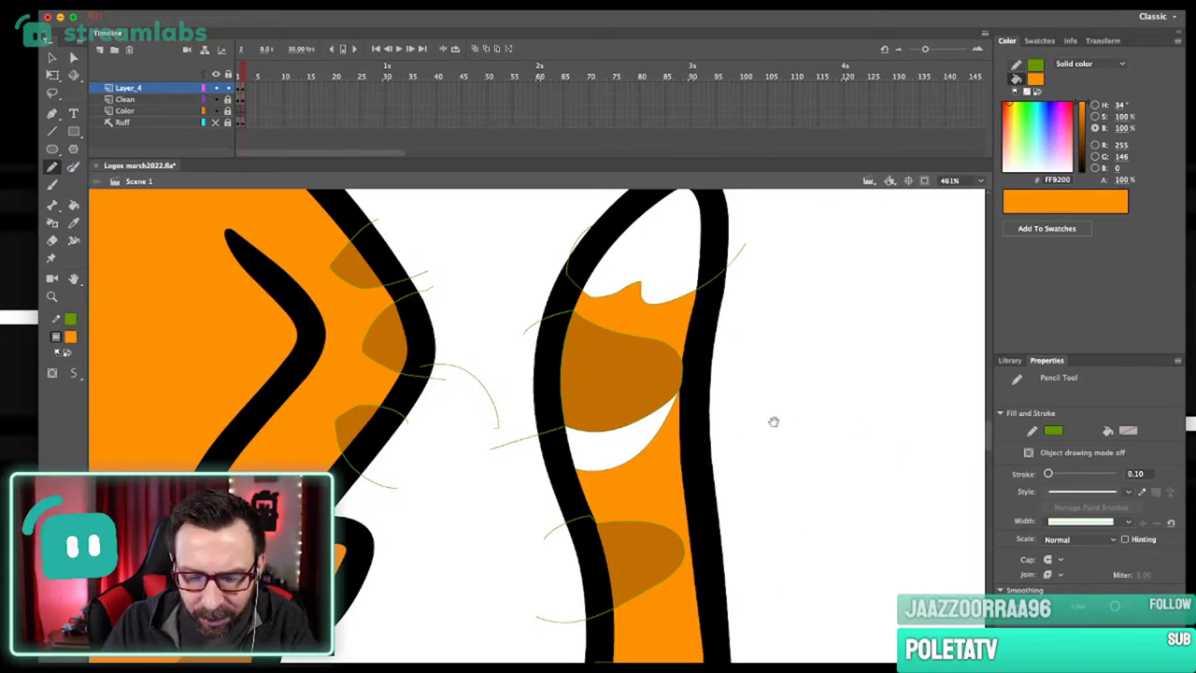
scroll(775, 420, "down", 10)
scroll(654, 458, "up", 7)
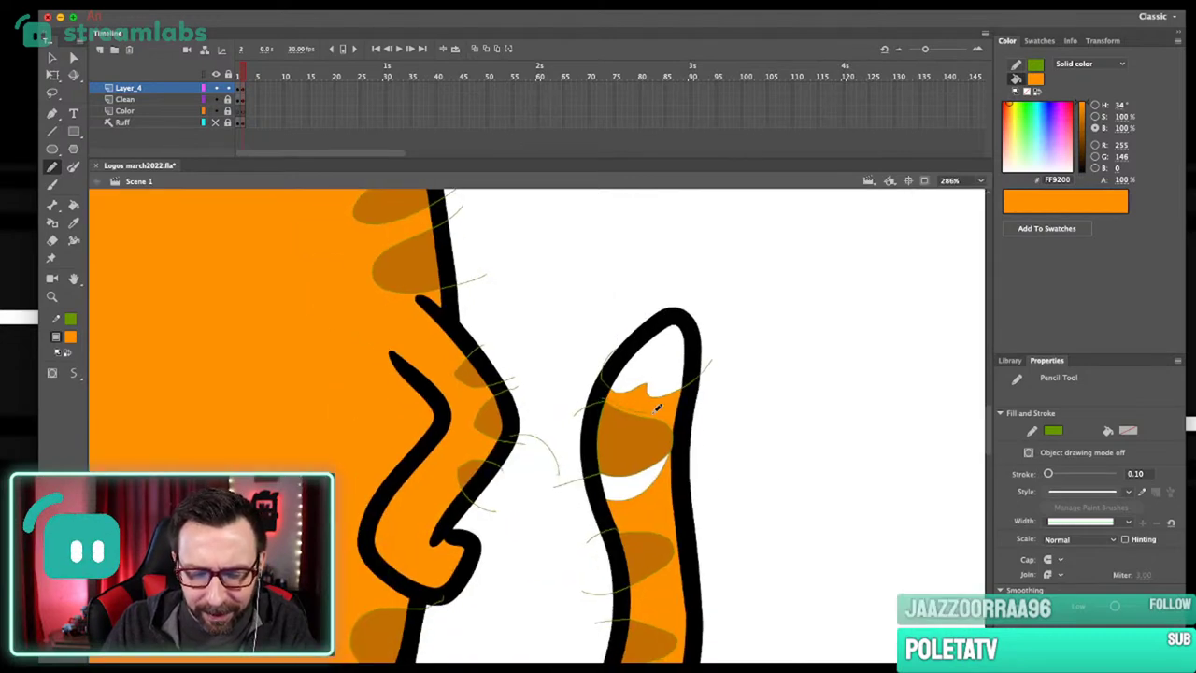
Try filling the narrow sliver above the upper tail stripe with sampled white FFFFFF and check it at full view.
key("i")
left_click(646, 481)
left_click(662, 419)
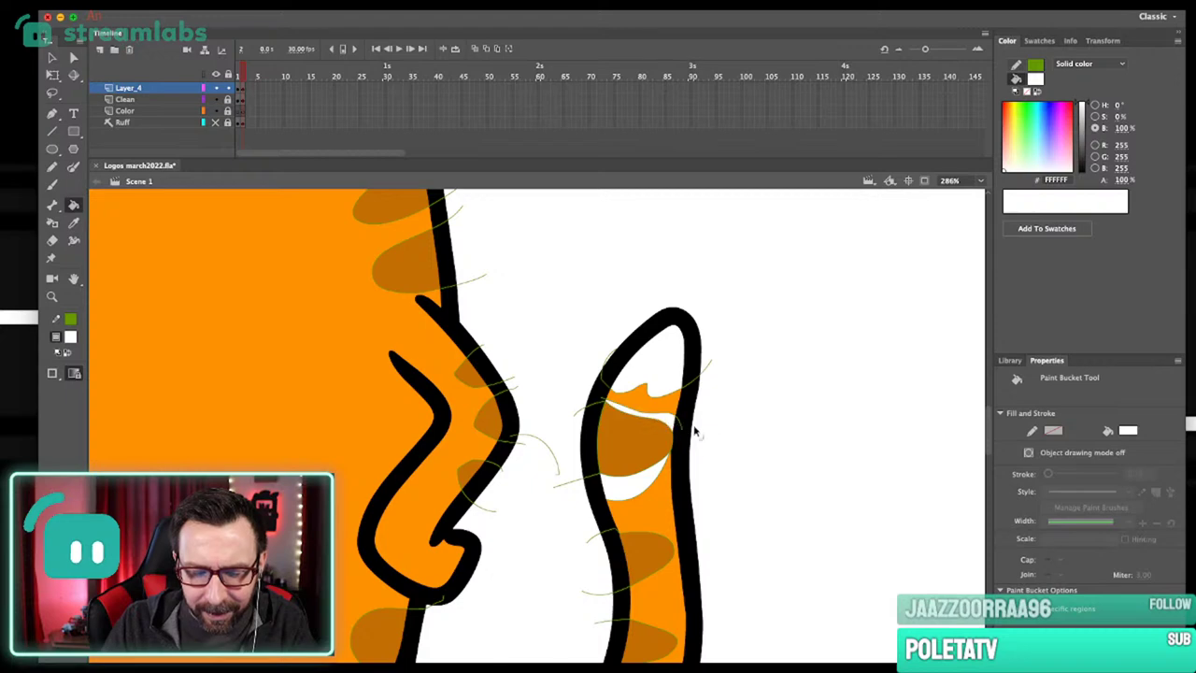
key("super+1")
left_click_drag(653, 453, 686, 437)
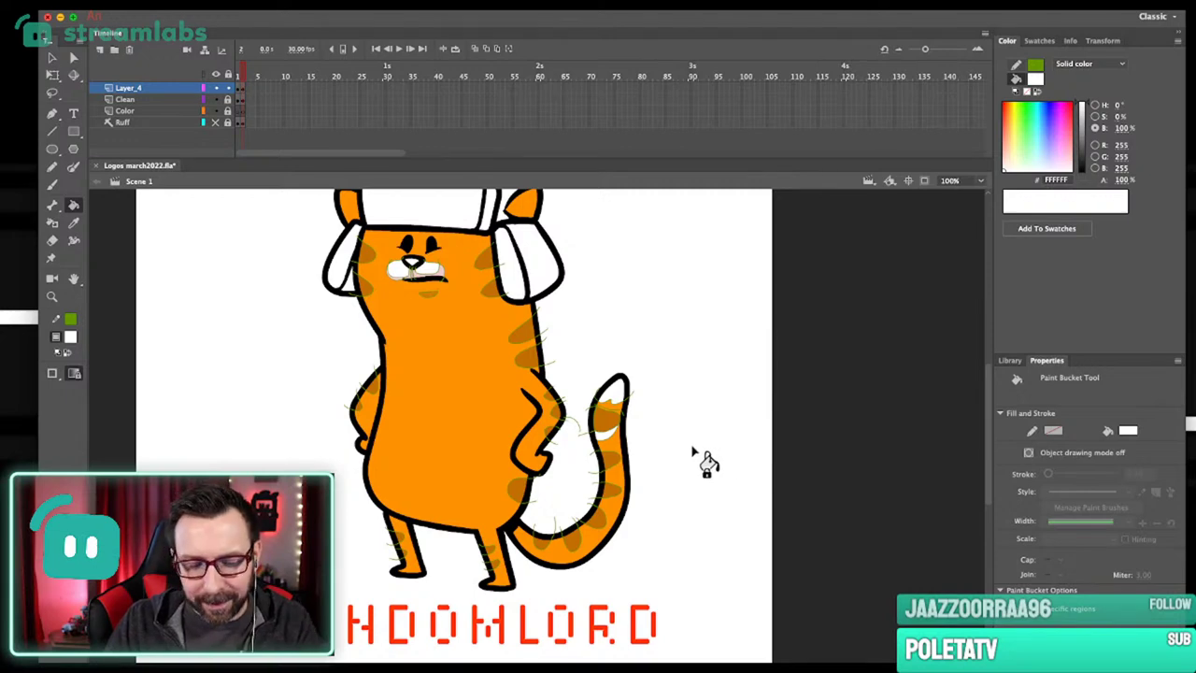
left_click_drag(677, 445, 691, 447)
Sample white FFFFFF from the tail tip and fill the sliver between the upper stripe and the line above it.
left_click_drag(592, 391, 648, 480)
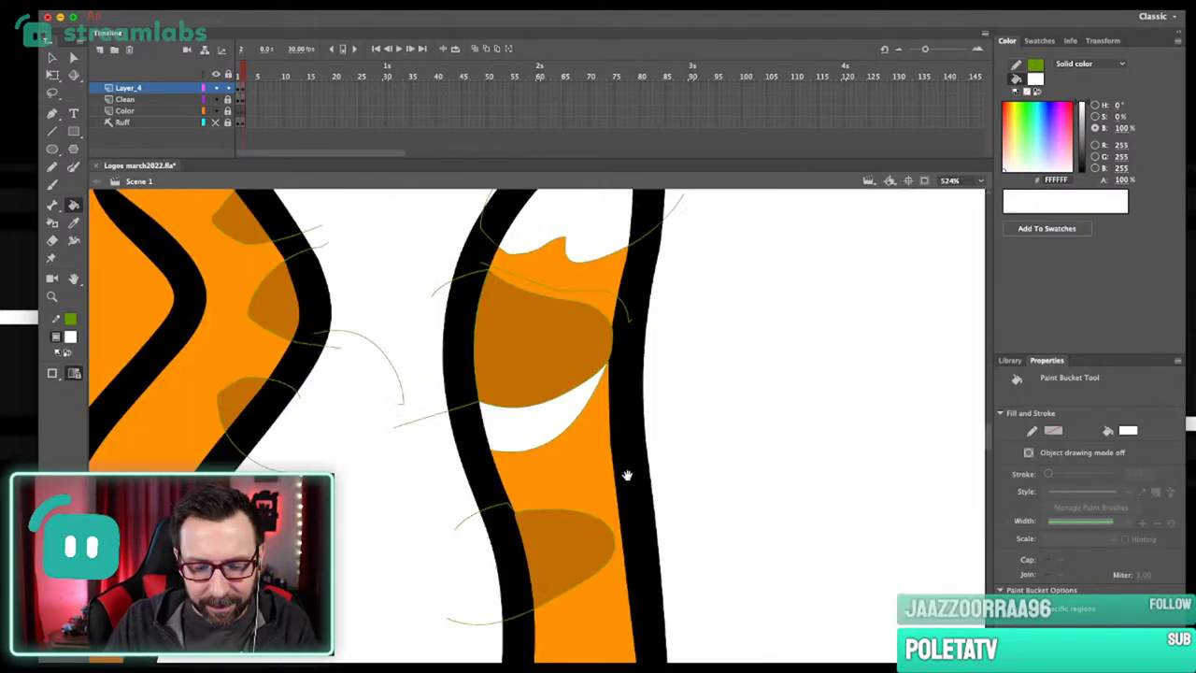
scroll(627, 474, "left", 2)
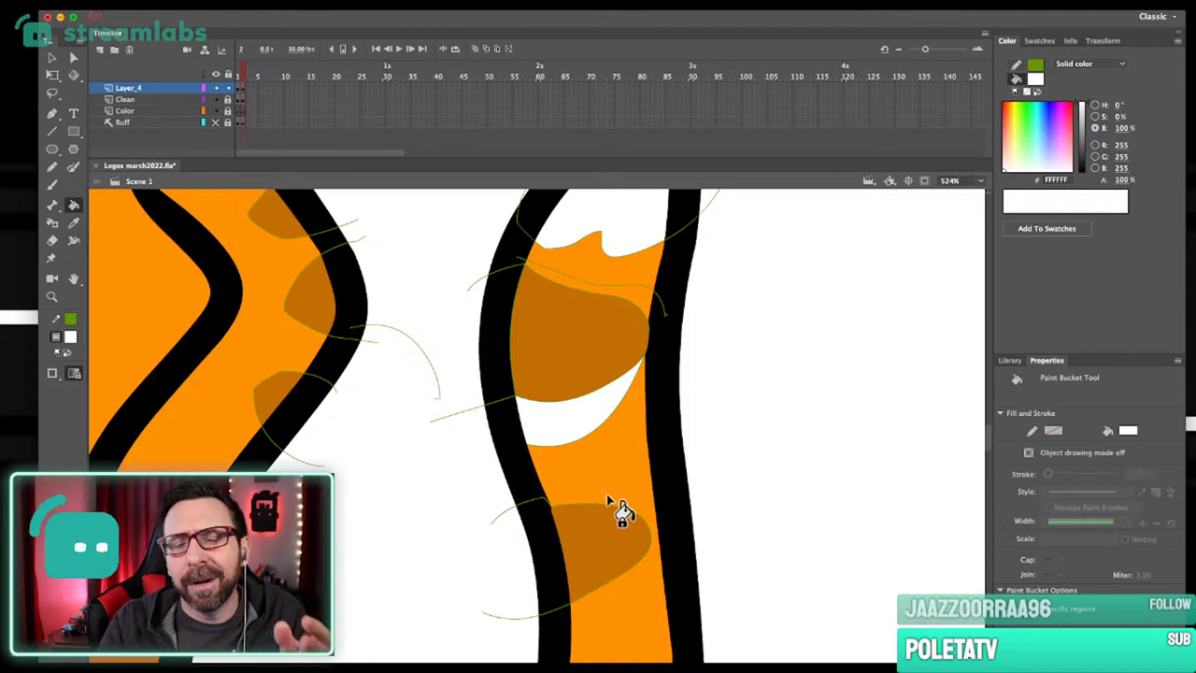
key("i")
left_click(624, 231)
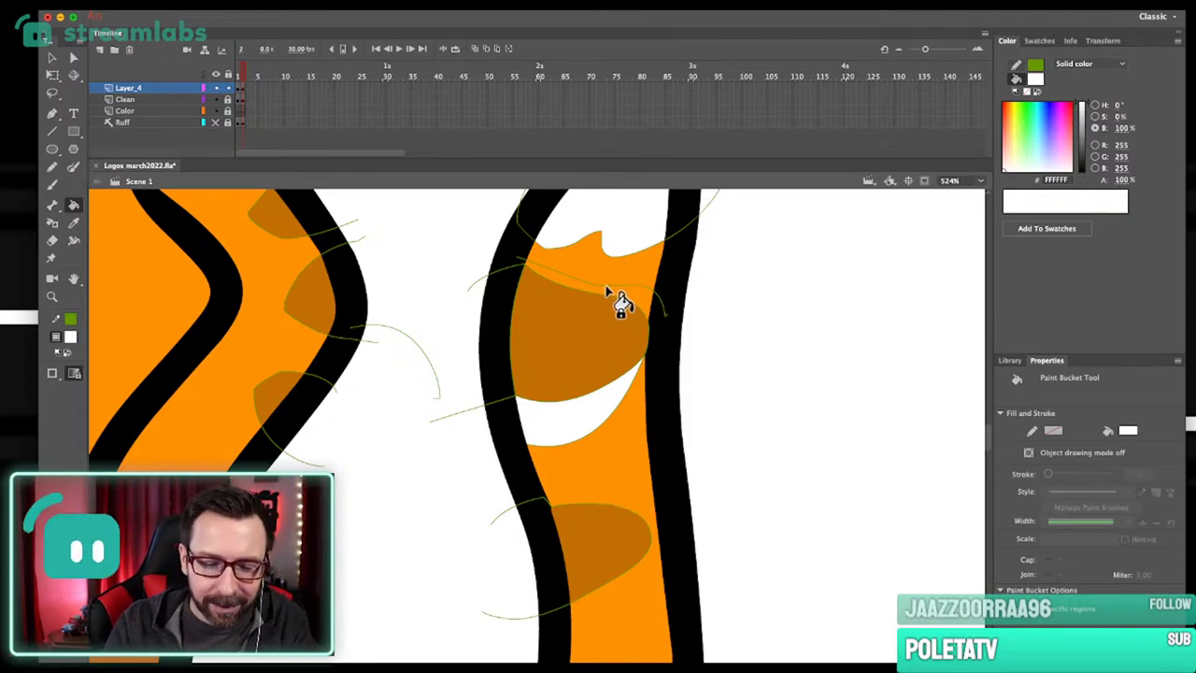
left_click(617, 298)
scroll(758, 349, "left", 3)
key("super+2")
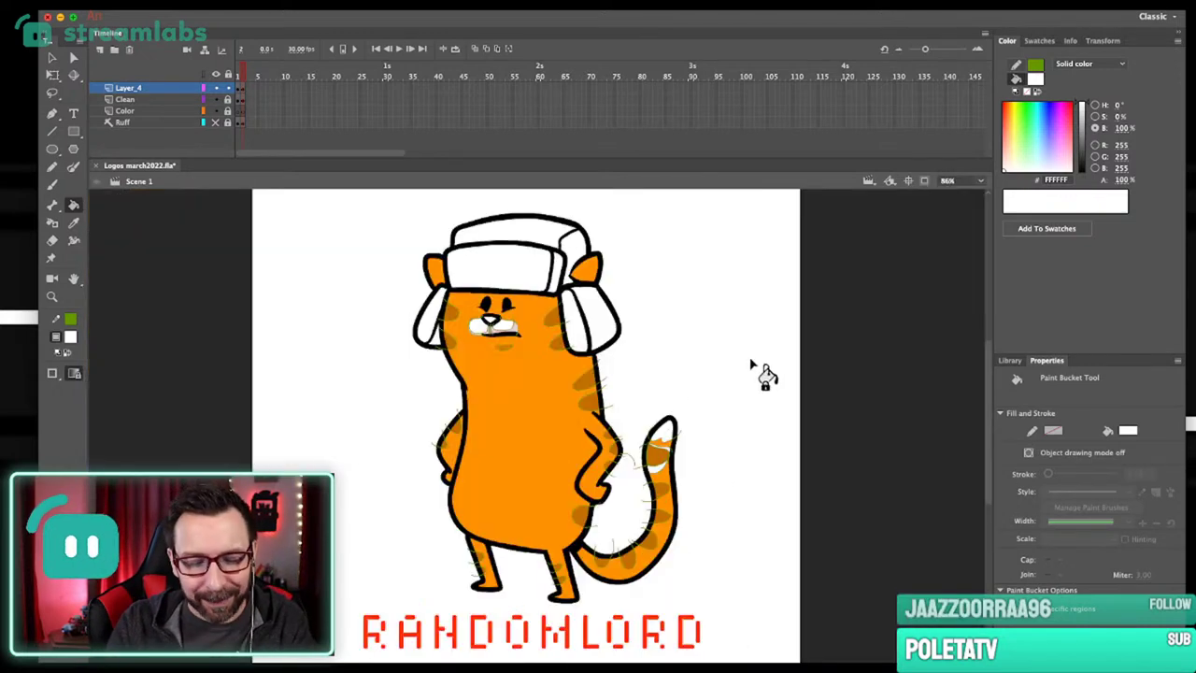
Draw a thin pencil outline for a rounded chin patch directly beneath the cat's mouth.
left_click_drag(445, 269, 600, 423)
left_click_drag(599, 418, 591, 440)
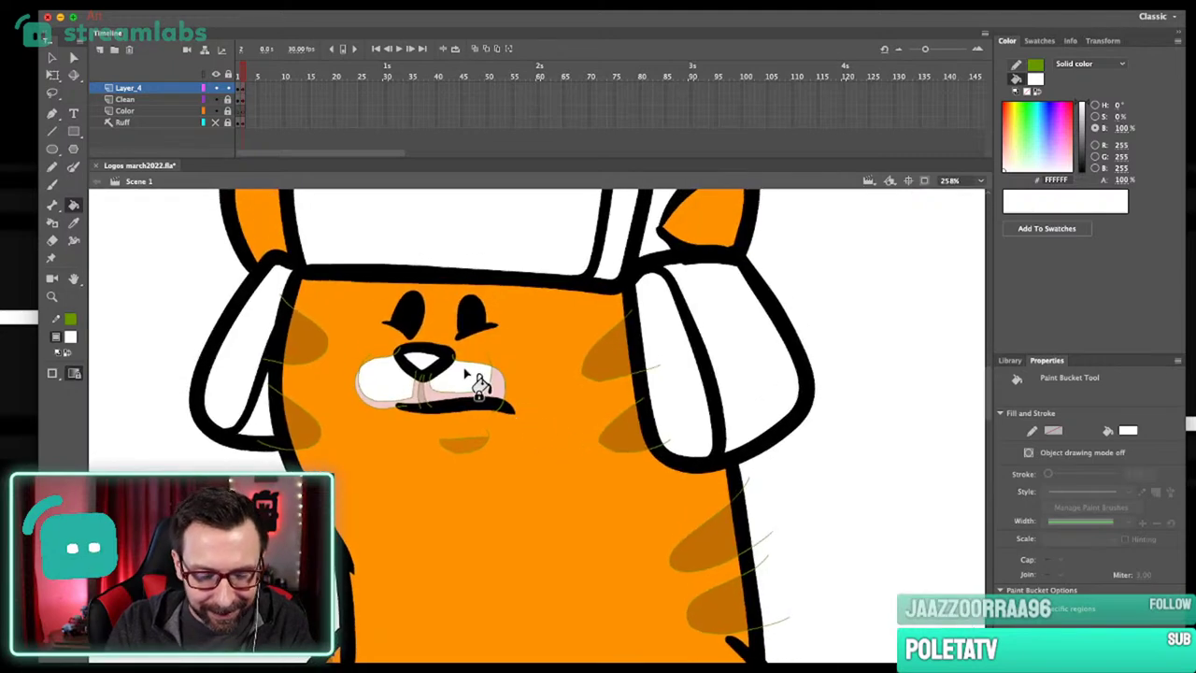
scroll(477, 374, "up", 5)
key("v")
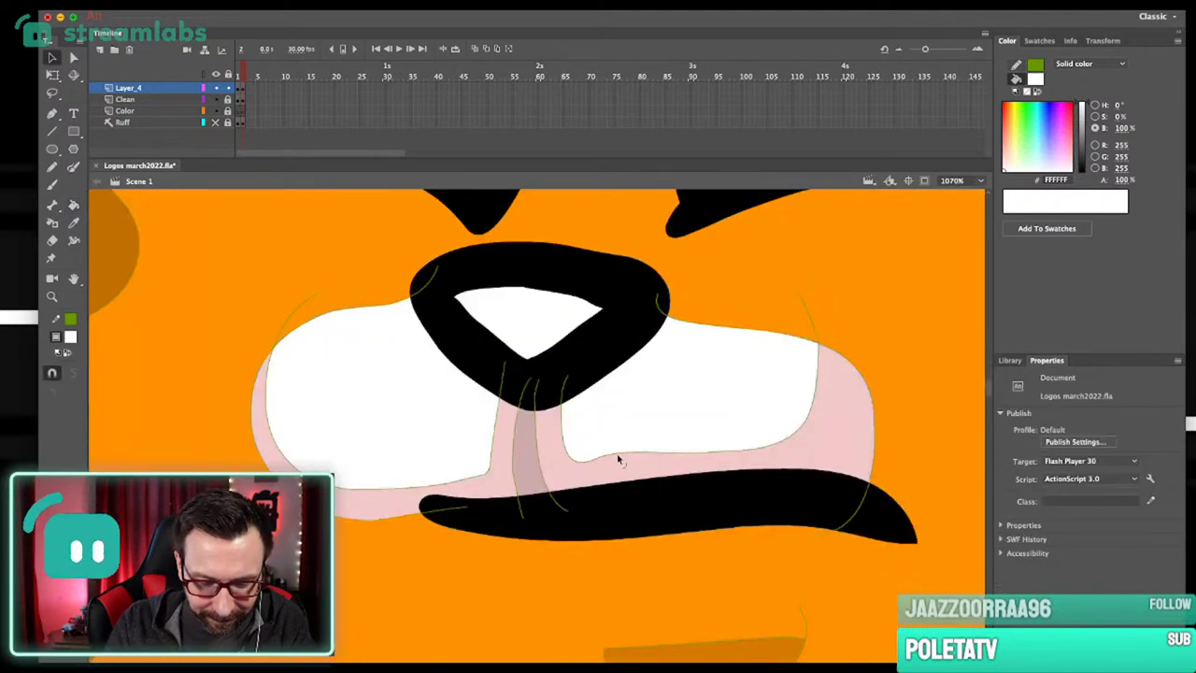
key("super+1")
scroll(634, 448, "down", 1)
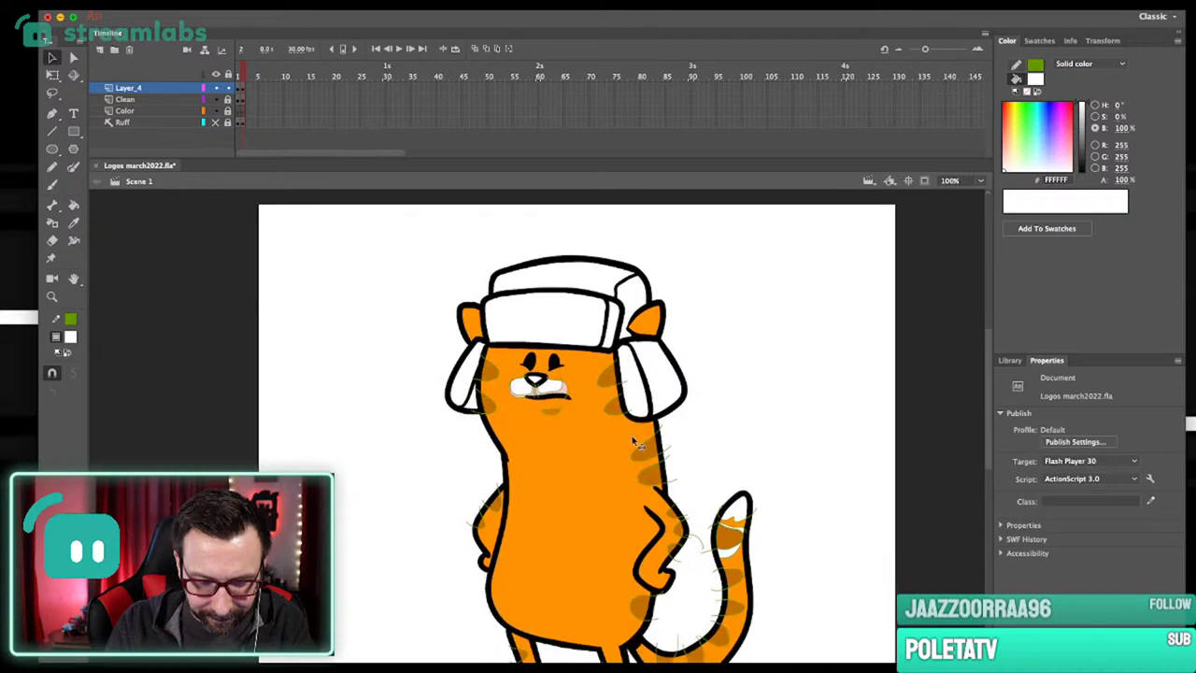
scroll(632, 428, "down", 3)
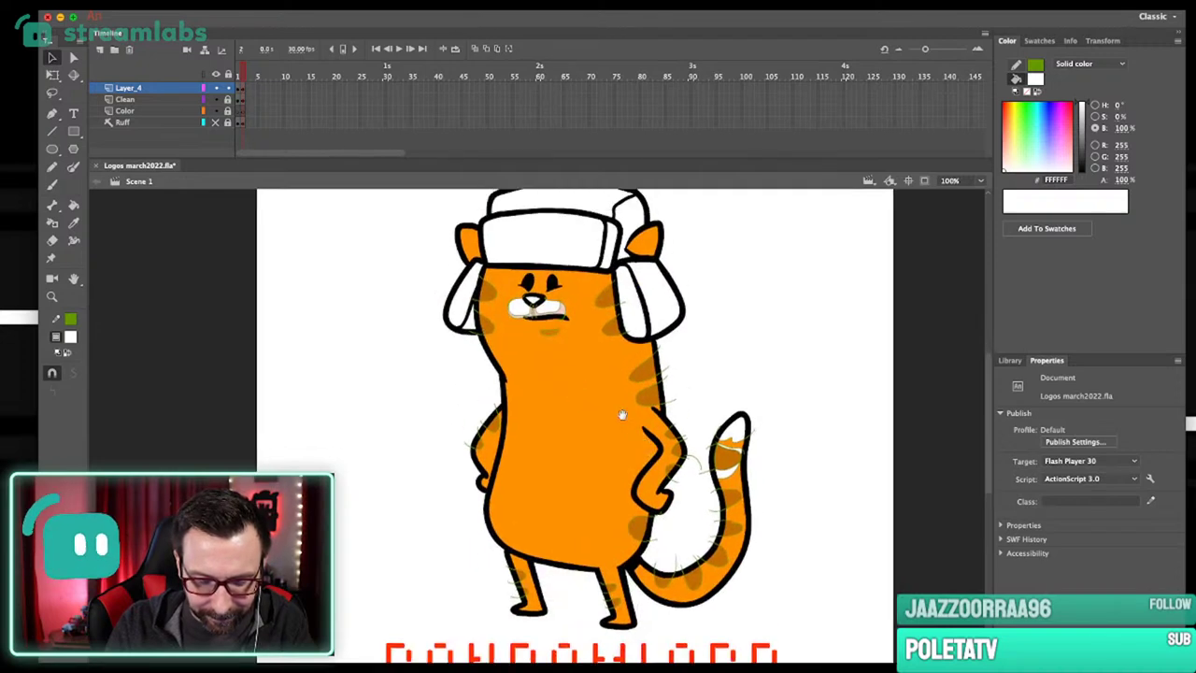
scroll(555, 377, "up", 5)
key("y")
mouse_move(438, 312)
left_mouse_down()
mouse_move(453, 344)
mouse_move(503, 360)
mouse_move(628, 360)
left_mouse_up()
Fill the outlined chin patch with white FFFFFF and save the file.
key("k")
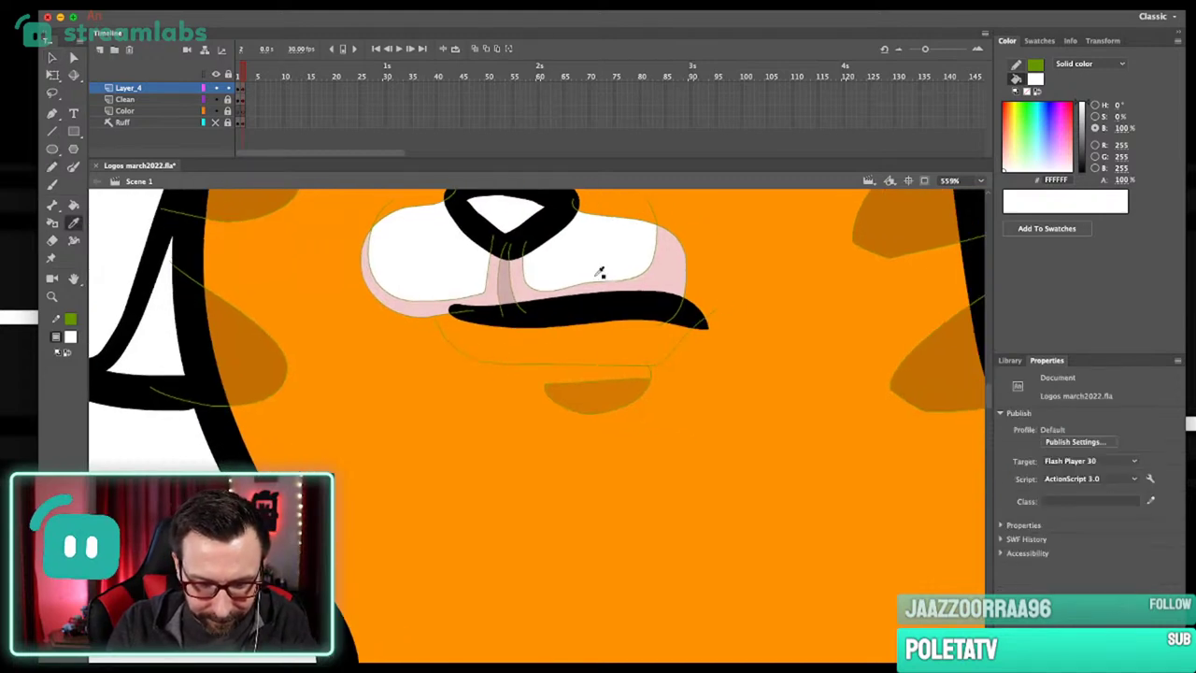
left_click(596, 351)
key("super+z")
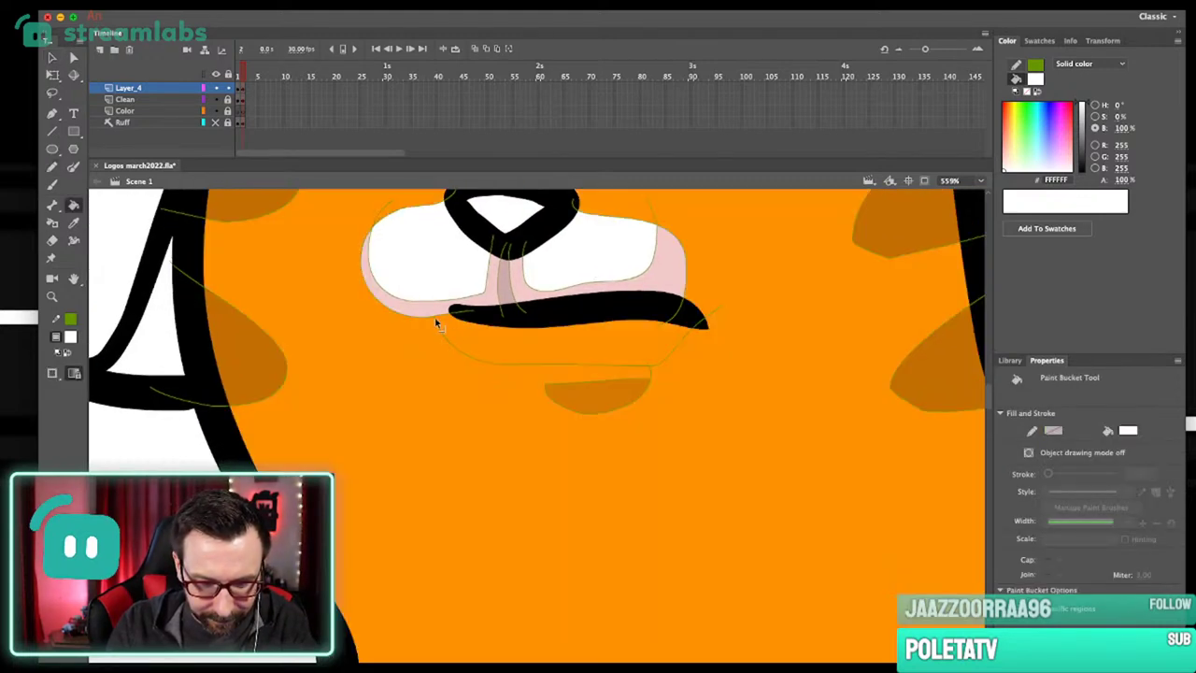
left_click(493, 347)
key("super+1")
mouse_move(475, 276)
left_mouse_down()
mouse_move(481, 242)
mouse_move(462, 236)
left_mouse_up()
key("super+s")
left_click_drag(443, 292, 453, 289)
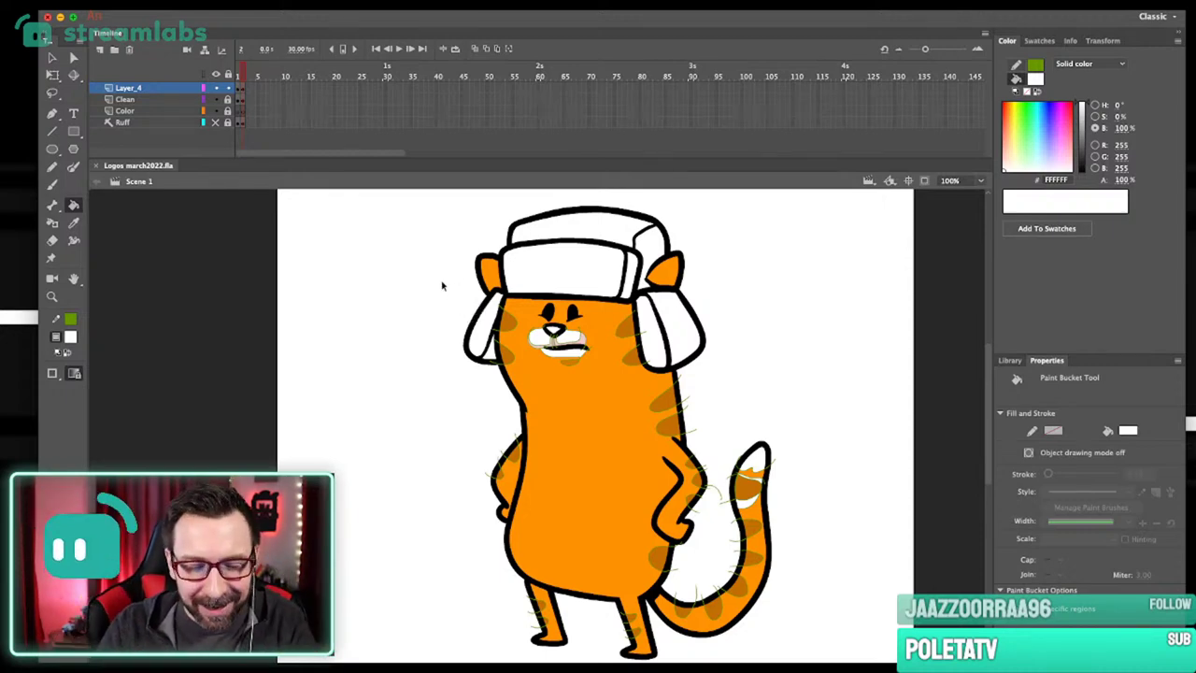
left_click_drag(436, 296, 436, 302)
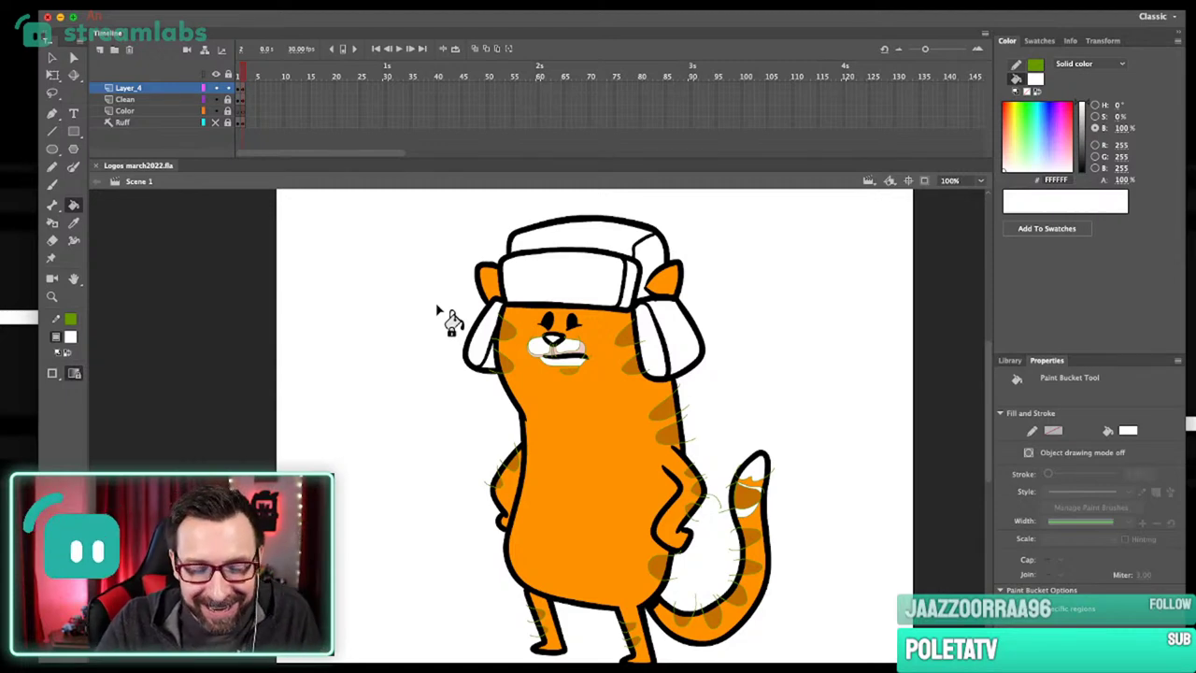
Delete the thin green guide lines around the white muzzle and chin.
key("z")
left_click_drag(460, 250, 517, 309)
key("v")
key("super+1")
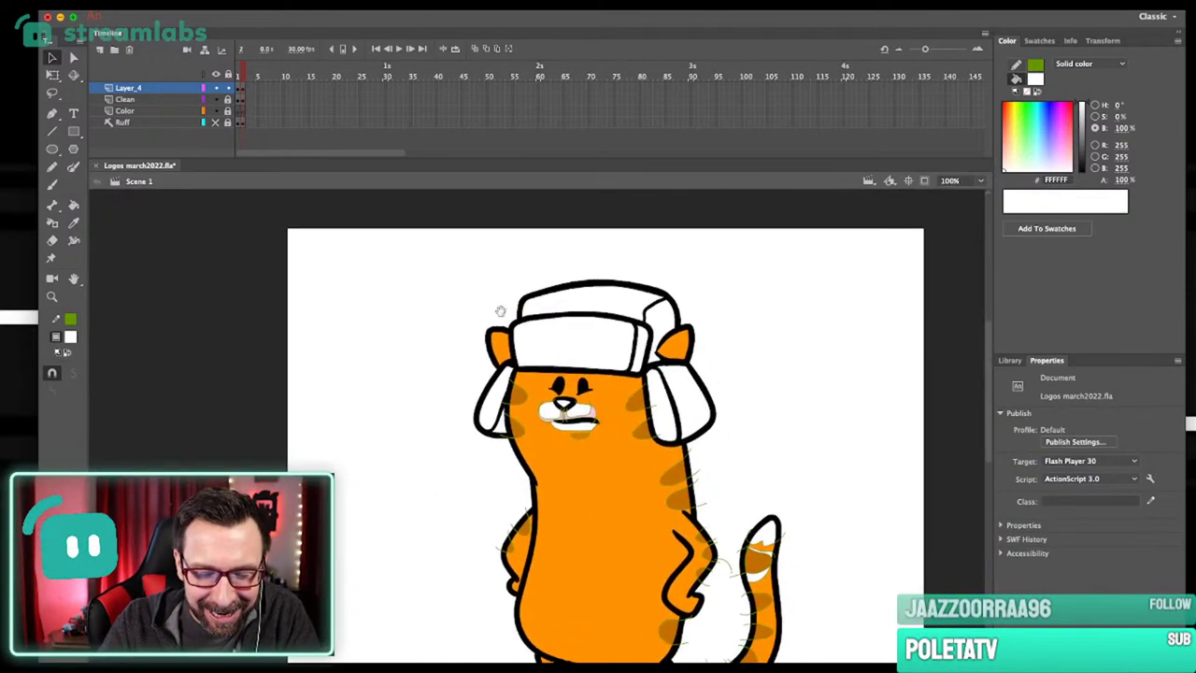
scroll(516, 309, "down", 3)
left_click_drag(607, 404, 609, 390)
left_click_drag(588, 470, 589, 489)
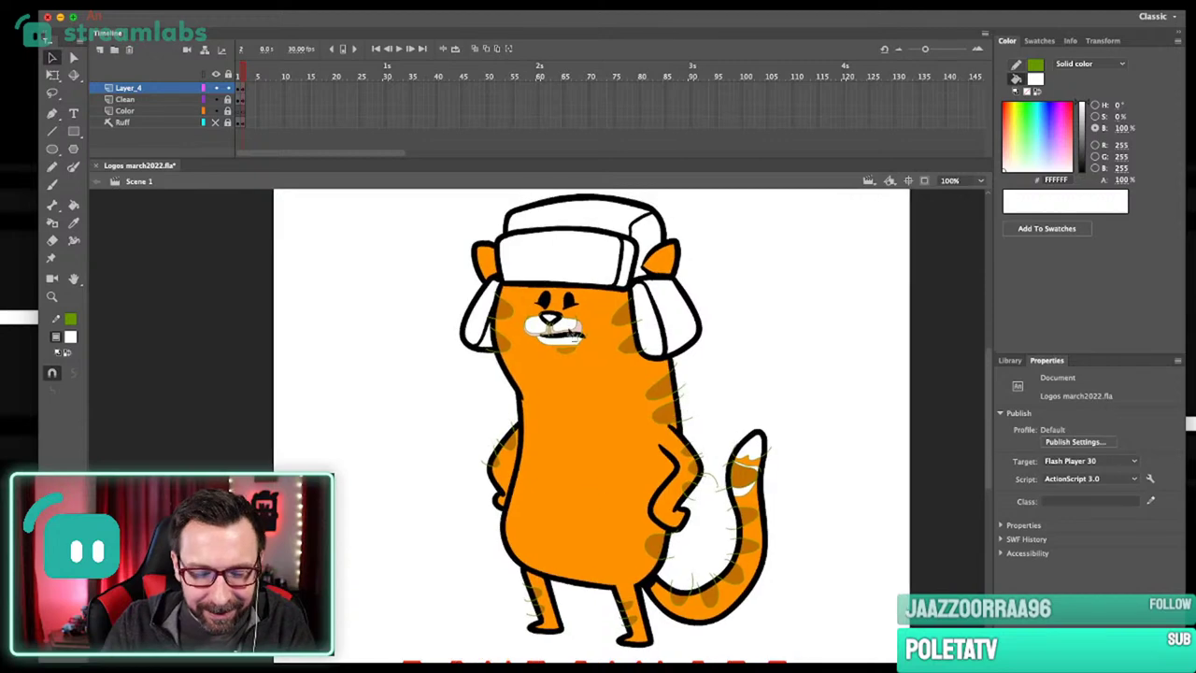
left_click(576, 334)
double_click(580, 345)
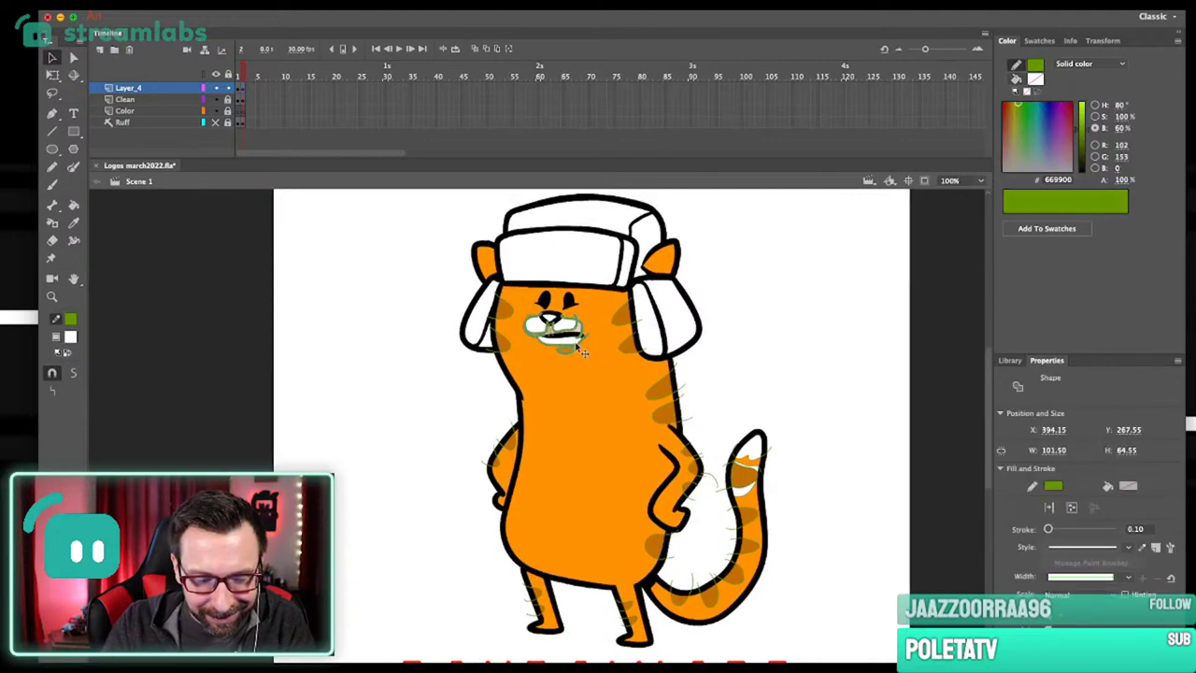
key("Delete")
Delete the remaining green guide lines between the nose and the mouth.
key("z")
mouse_move(509, 272)
left_mouse_down()
mouse_move(577, 313)
mouse_move(599, 373)
left_mouse_up()
left_click(533, 470)
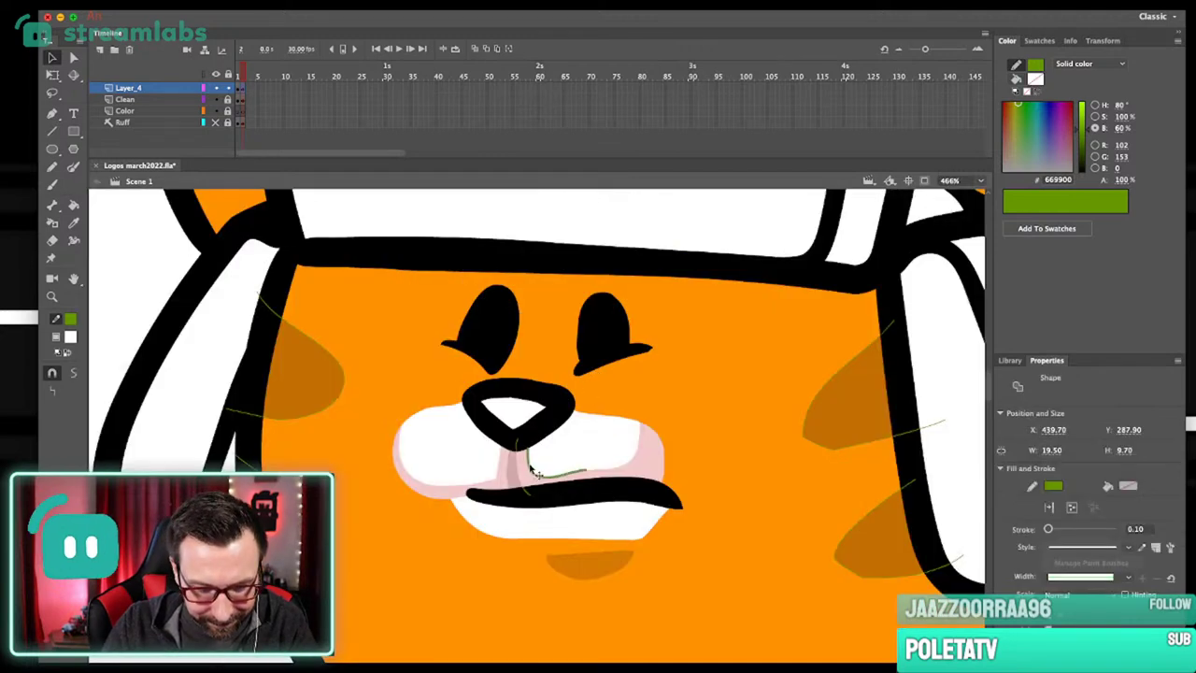
left_click(519, 469, "shift")
left_click(519, 469, "shift")
left_click(519, 472, "shift")
left_click(527, 478)
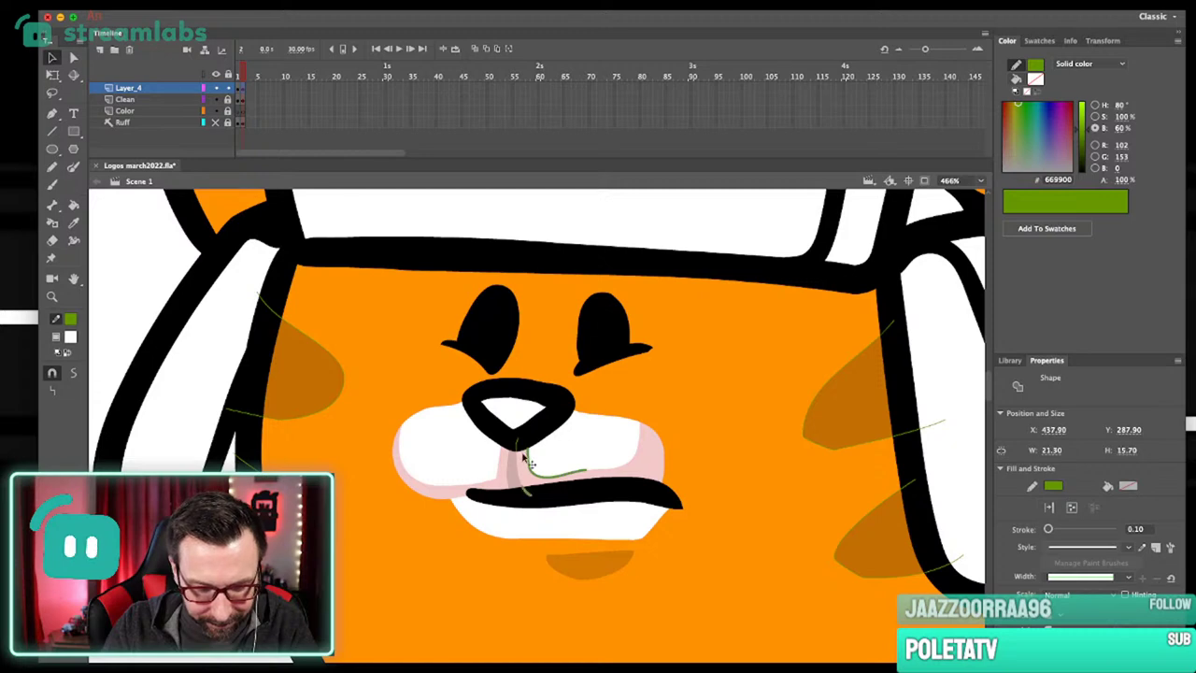
key("Delete")
key("super+2")
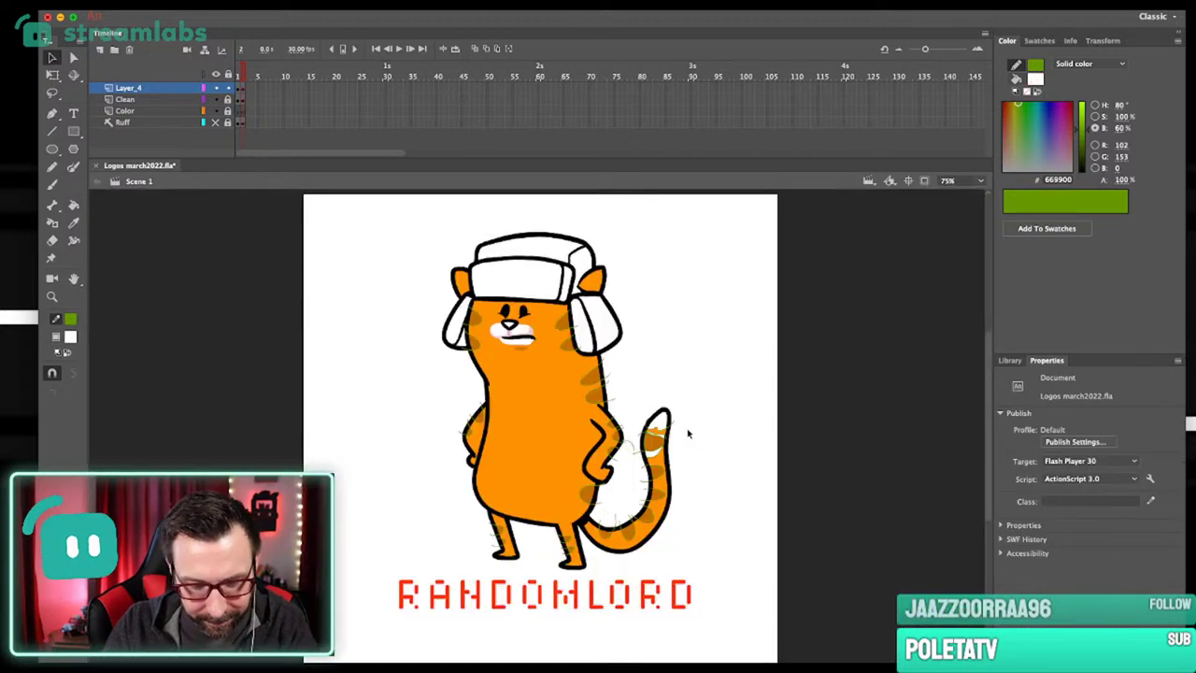
Sample the muzzle's white FFFFFF and fill the pink shading on both sides of the centre crease with it.
scroll(537, 309, "up", 5)
key("k")
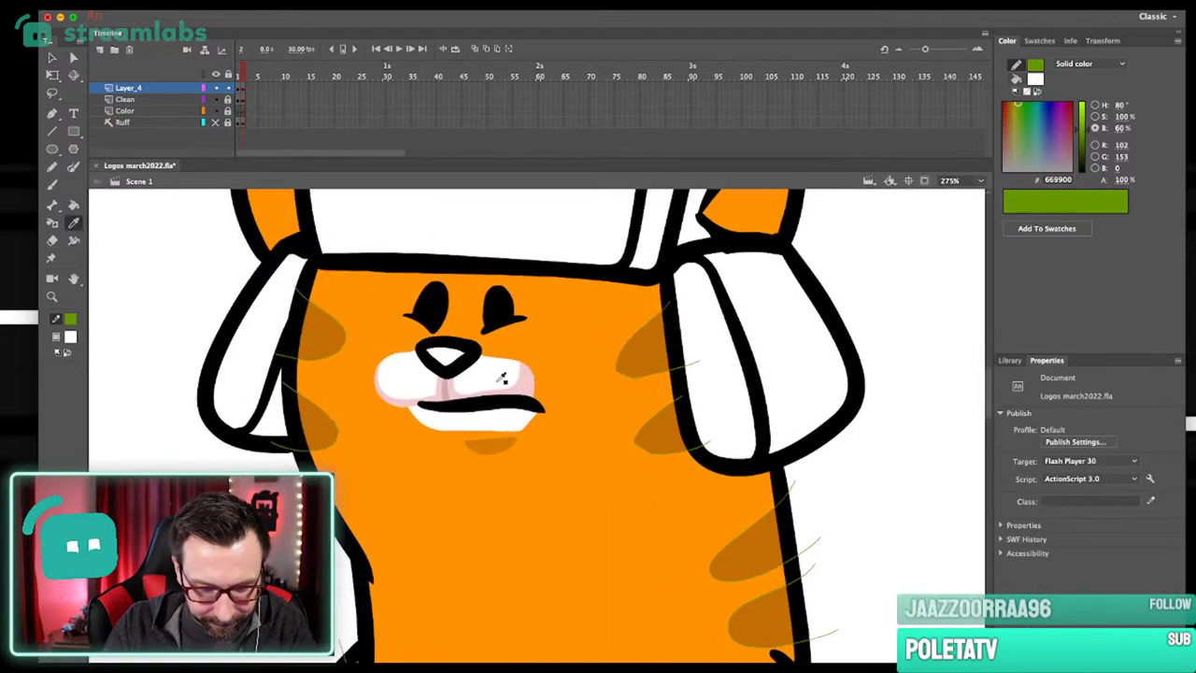
left_click(456, 400)
key("super+1")
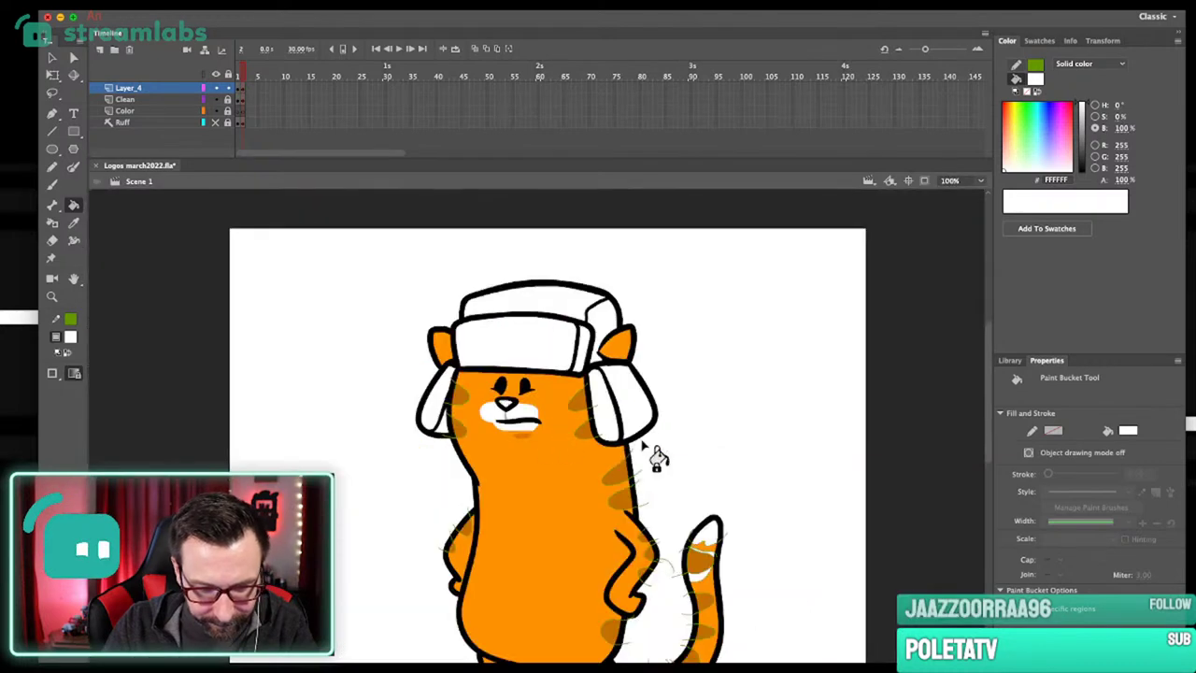
Reshape the white muzzle and chin edges so they curve smoothly into the mouth's right corner.
scroll(476, 404, "up", 5)
key("v")
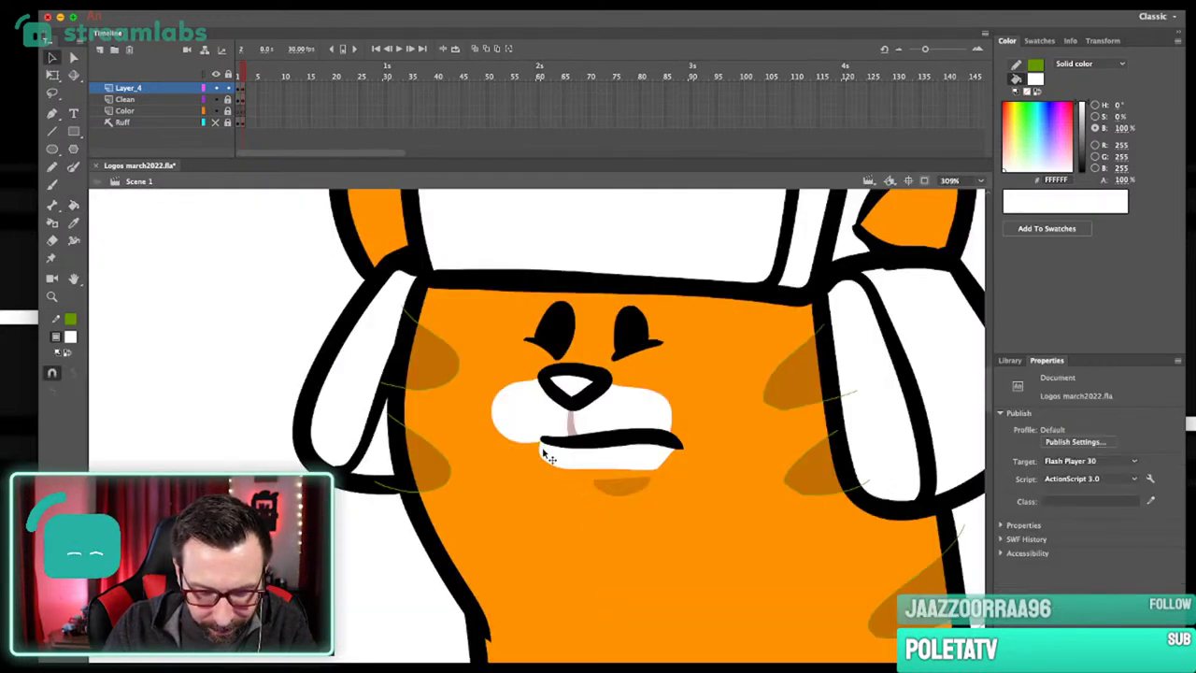
left_click(641, 471)
key("Delete")
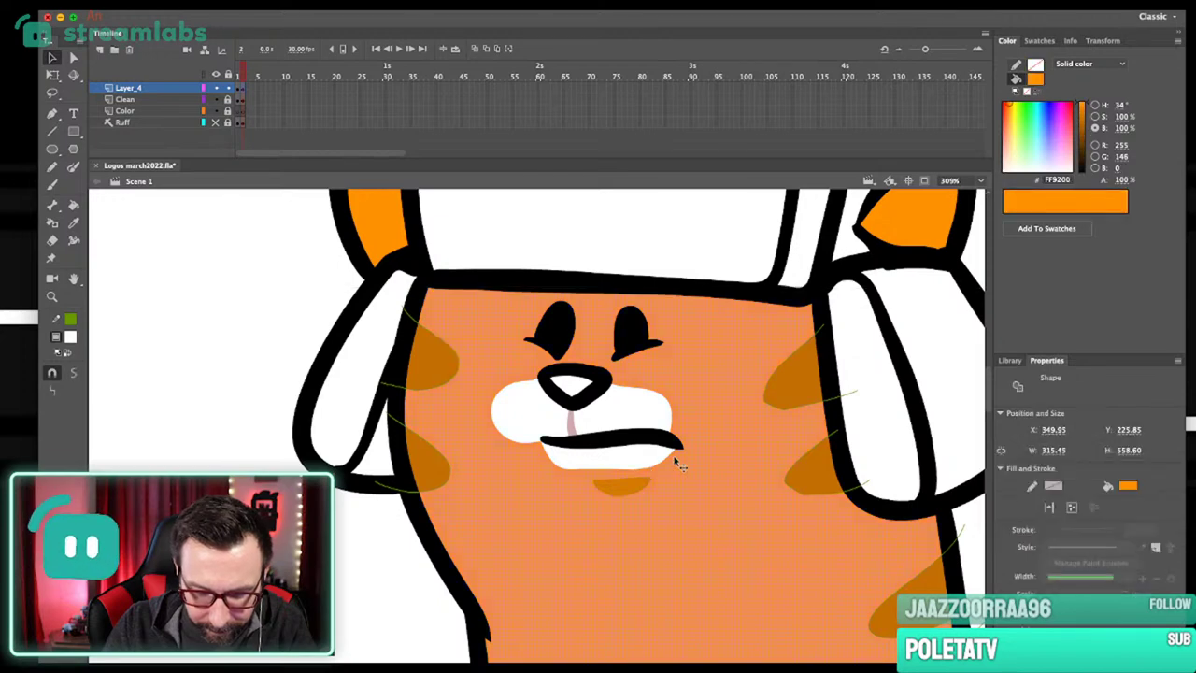
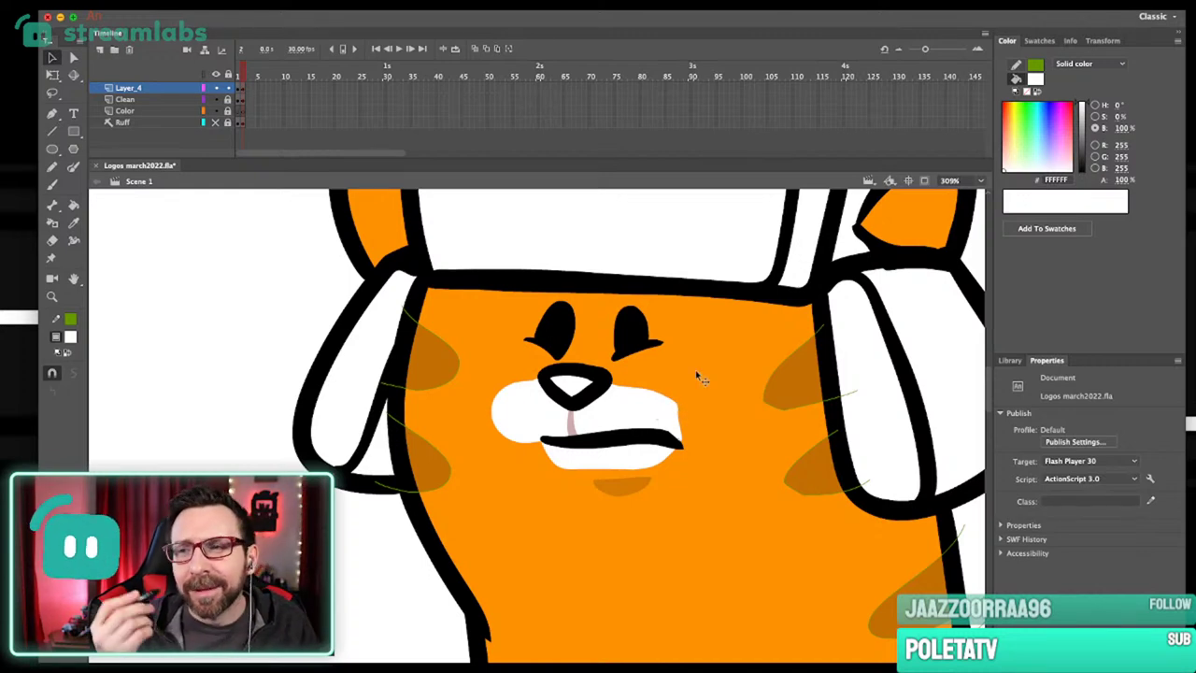
left_click(633, 499)
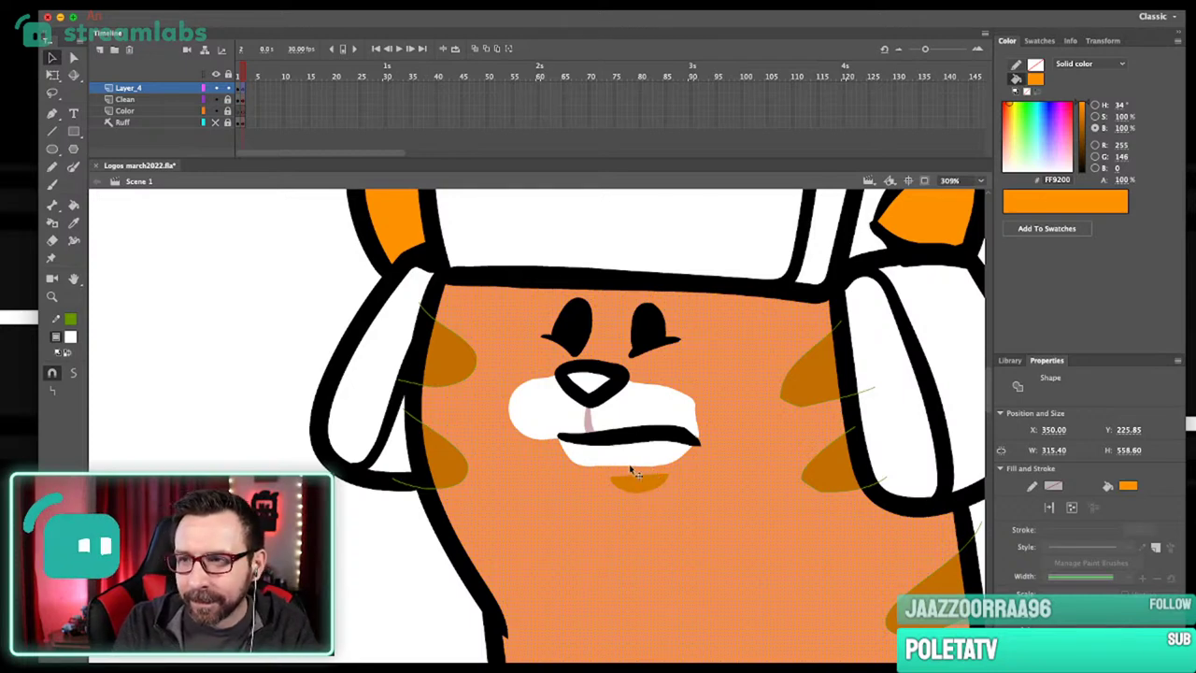
scroll(675, 480, "down", 2)
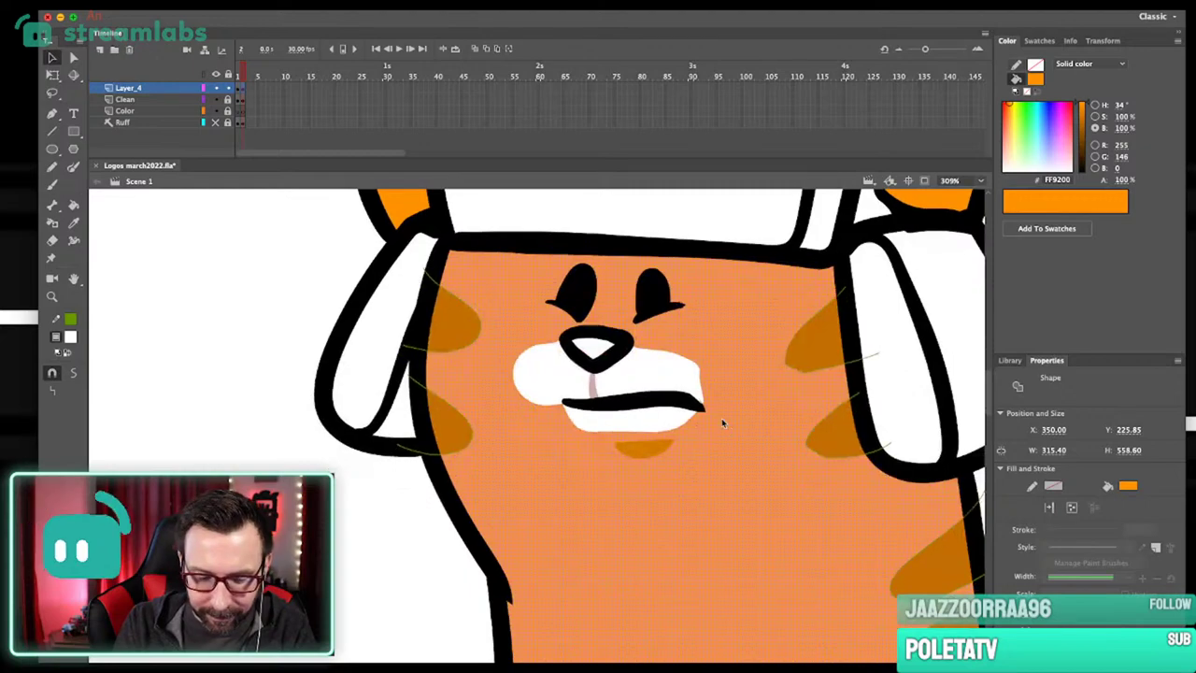
left_click(457, 591)
key("super+2")
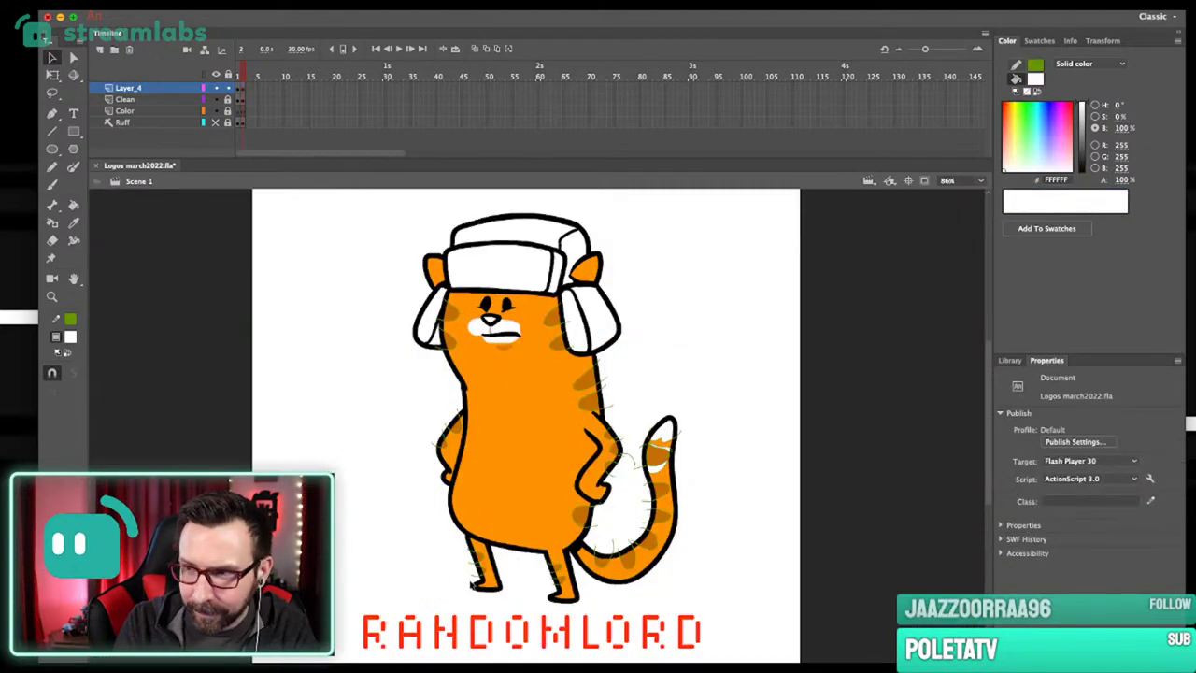
Sample the dark stripe colour, shift it to reddish brown C35B22 and fill the inside of the nose.
key("space")
scroll(584, 395, "up", 5)
left_click_drag(606, 440, 643, 482)
key("i")
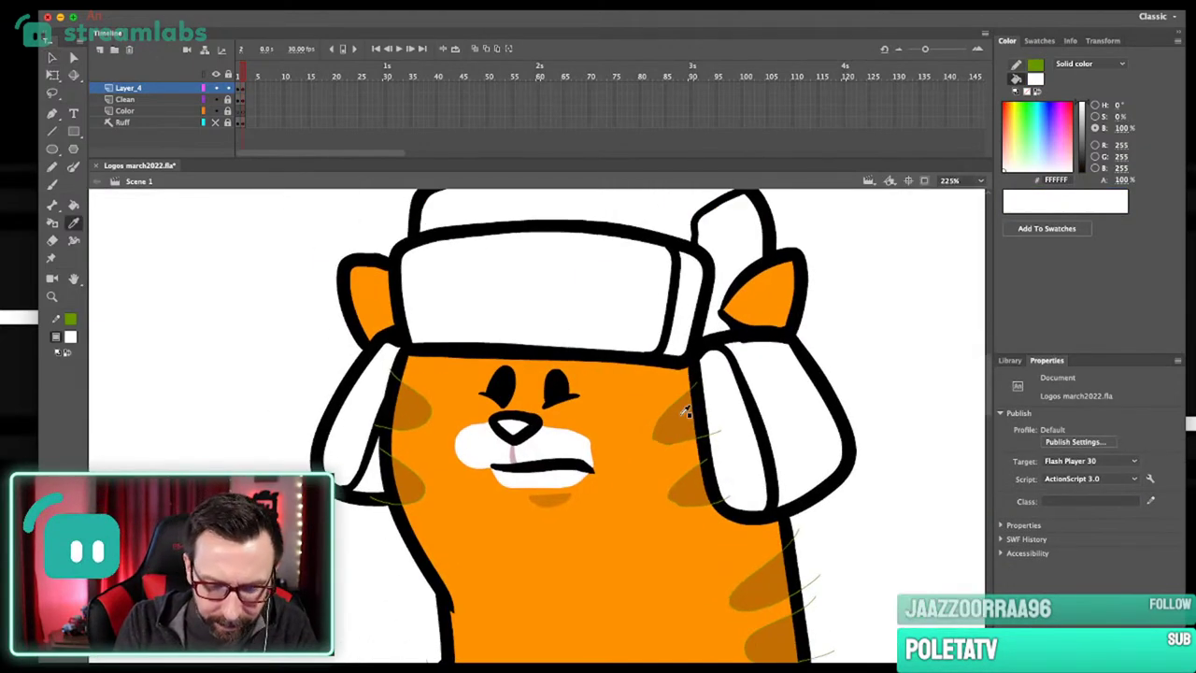
left_click(690, 417)
left_click_drag(1013, 106, 1006, 114)
left_click(512, 423)
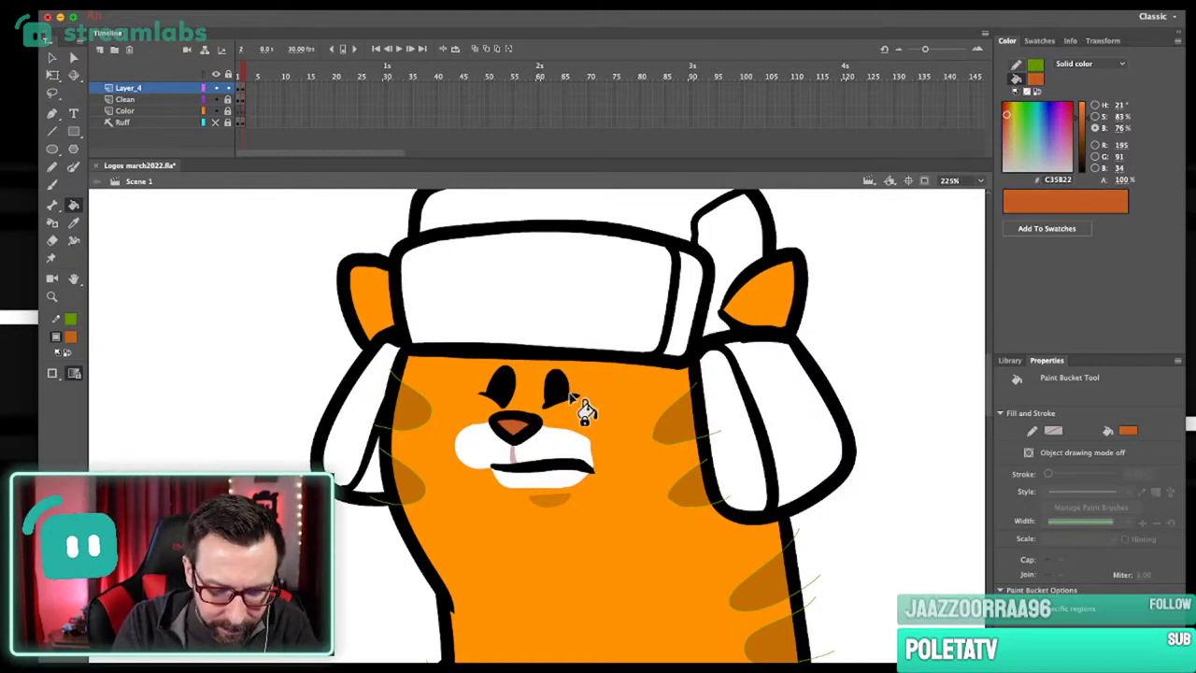
Mark off the top of the nose with a pencil line, fill it with brighter orange and delete the line.
scroll(617, 384, "left", 2)
scroll(598, 440, "up", 3)
key("y")
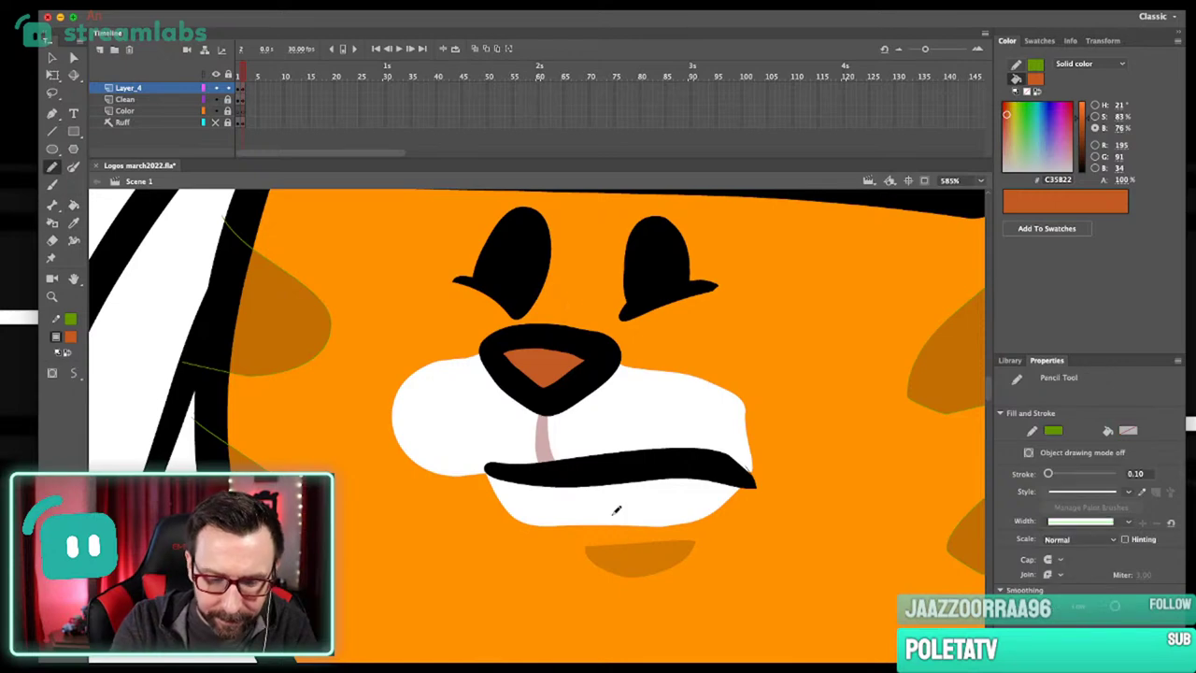
mouse_move(549, 311)
left_mouse_down()
mouse_move(611, 327)
mouse_move(547, 312)
left_mouse_up()
key("k")
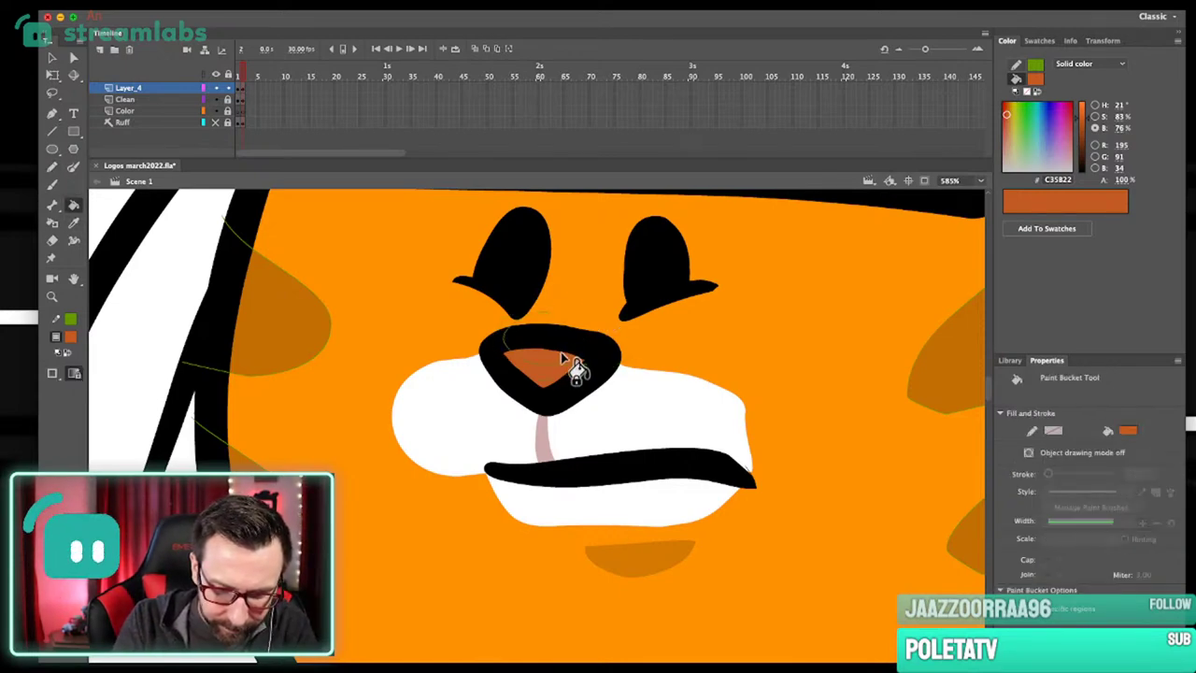
left_click_drag(1083, 120, 1084, 105)
left_click(557, 366)
left_click(571, 358, "super")
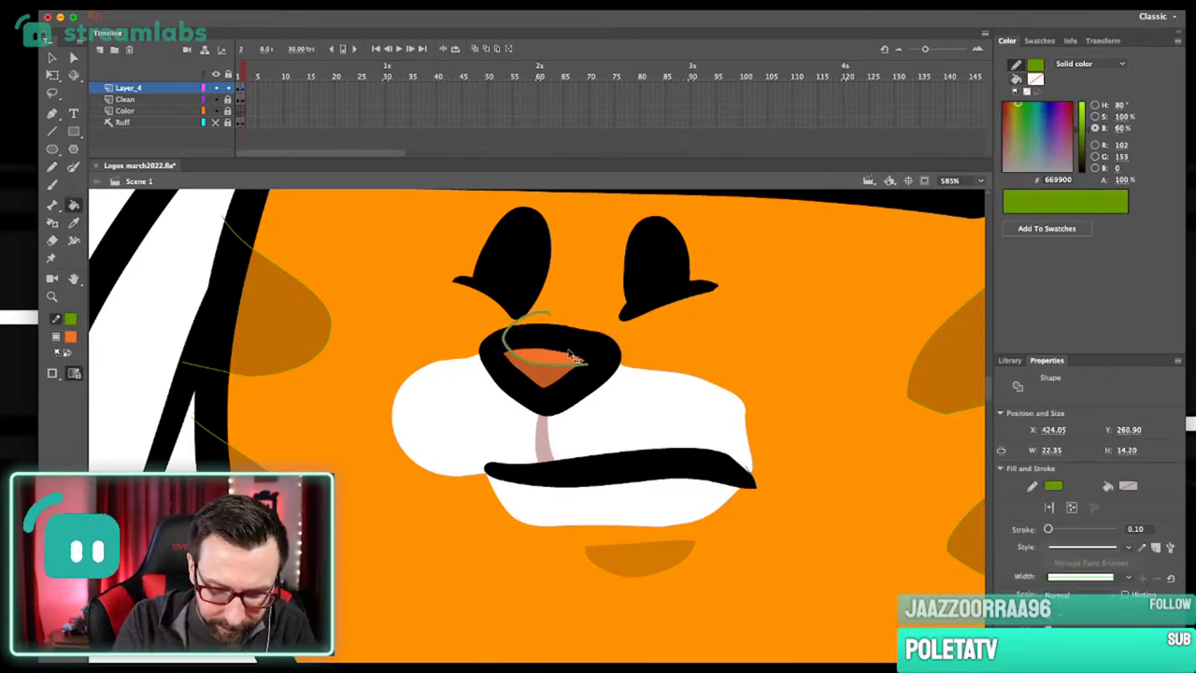
key("BackSpace")
Sample white FFFFFF from the hat and brush a small highlight dot into each eye.
key("super+1")
left_click_drag(635, 381, 655, 337)
left_click_drag(532, 301, 608, 485)
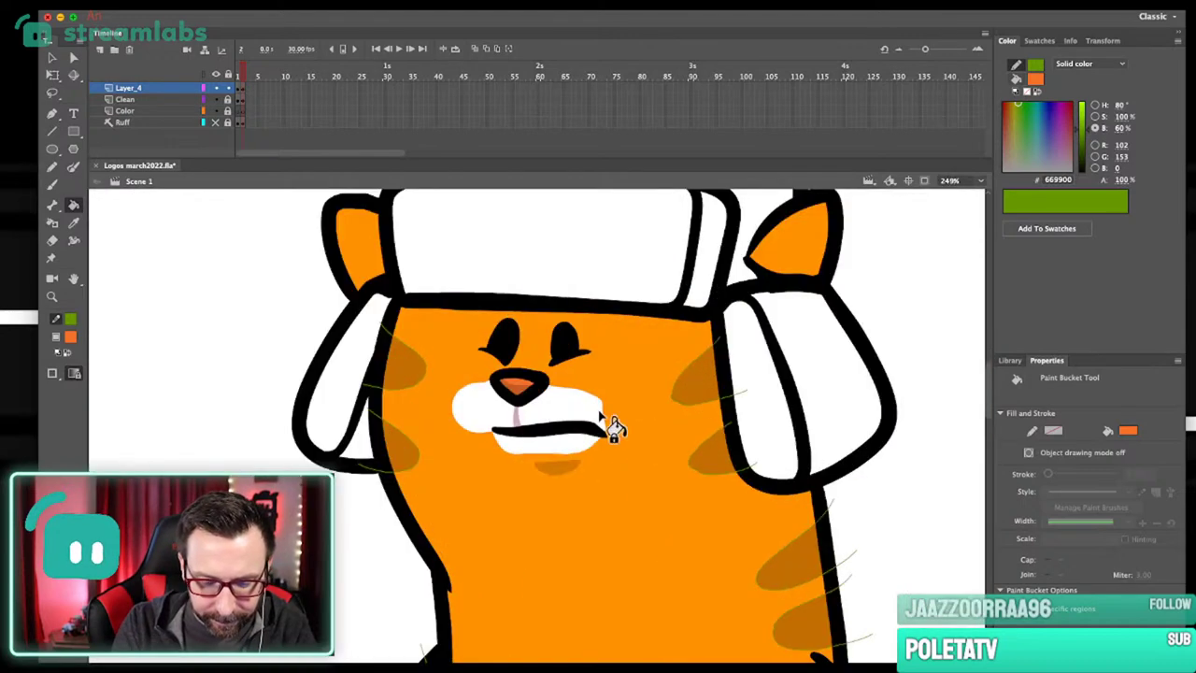
key("i")
left_click(549, 289)
left_click_drag(519, 257, 596, 451)
key("b")
left_click(560, 378)
key("super+z")
left_click(558, 382)
left_click(432, 380)
key("super+1")
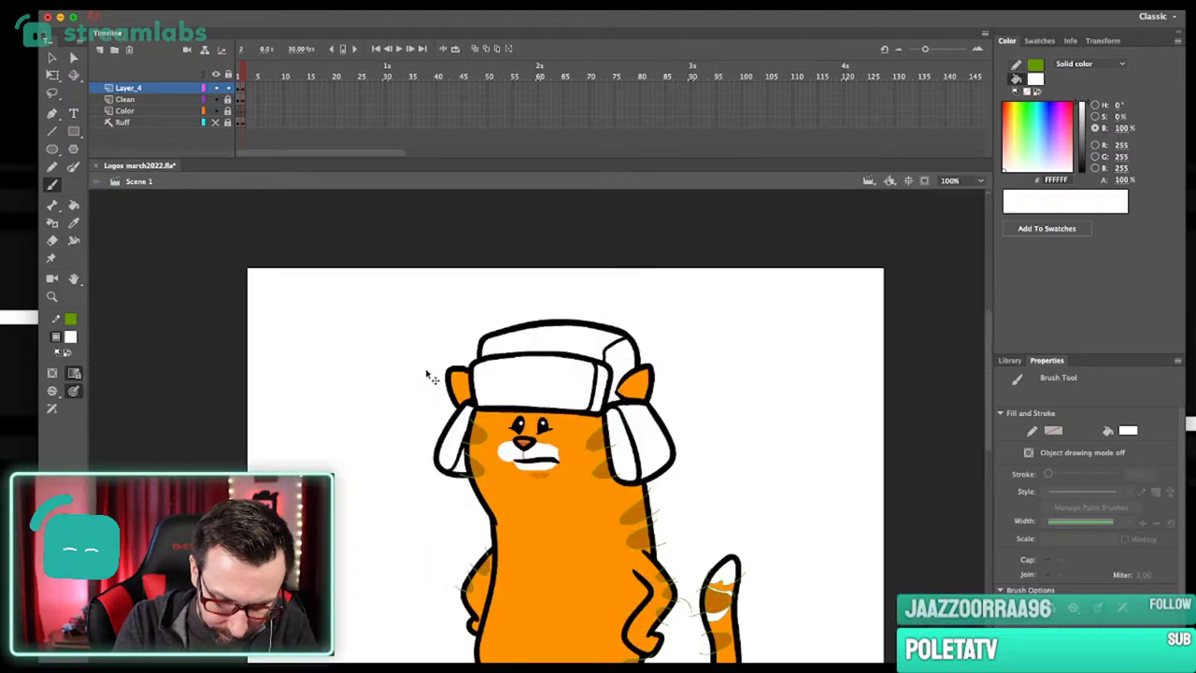
Draw thin pencil shading outlines inside the face, below the hat brim and around the right ear flap.
scroll(683, 348, "down", 2)
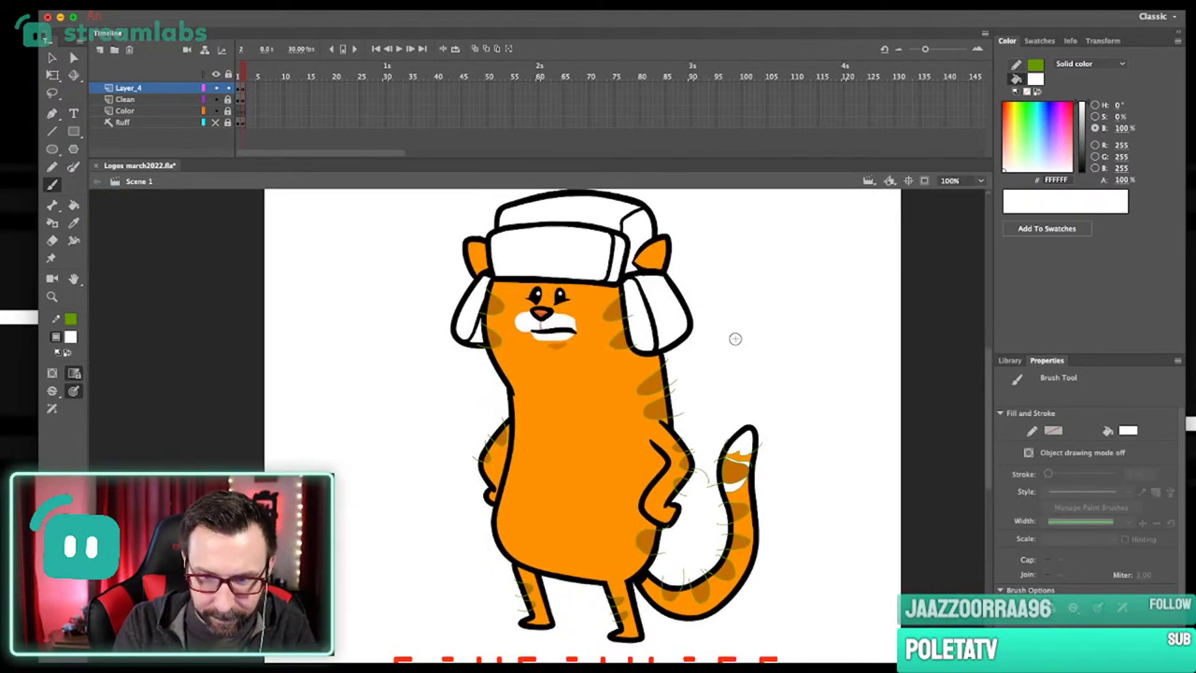
key("y")
scroll(553, 333, "up", 3)
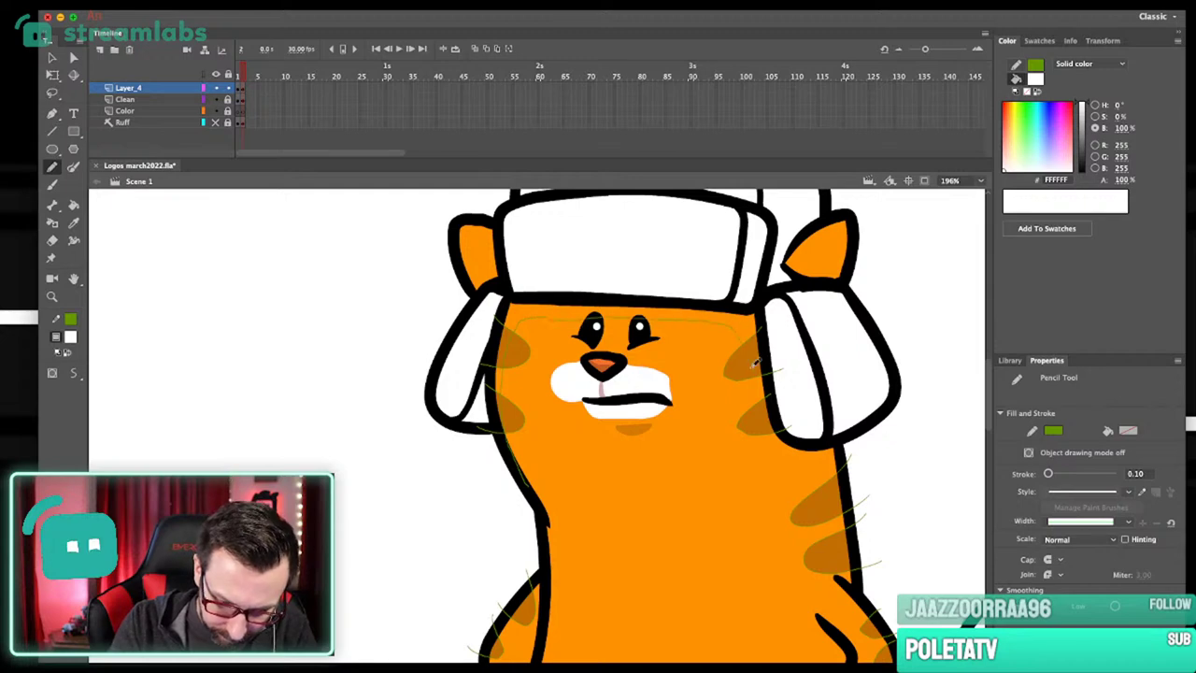
left_click_drag(772, 457, 837, 459)
key("super+1")
Draw a curved pencil shading line across the lower belly, from the left body edge to the right hip.
scroll(815, 438, "down", 2)
scroll(676, 290, "up", 2)
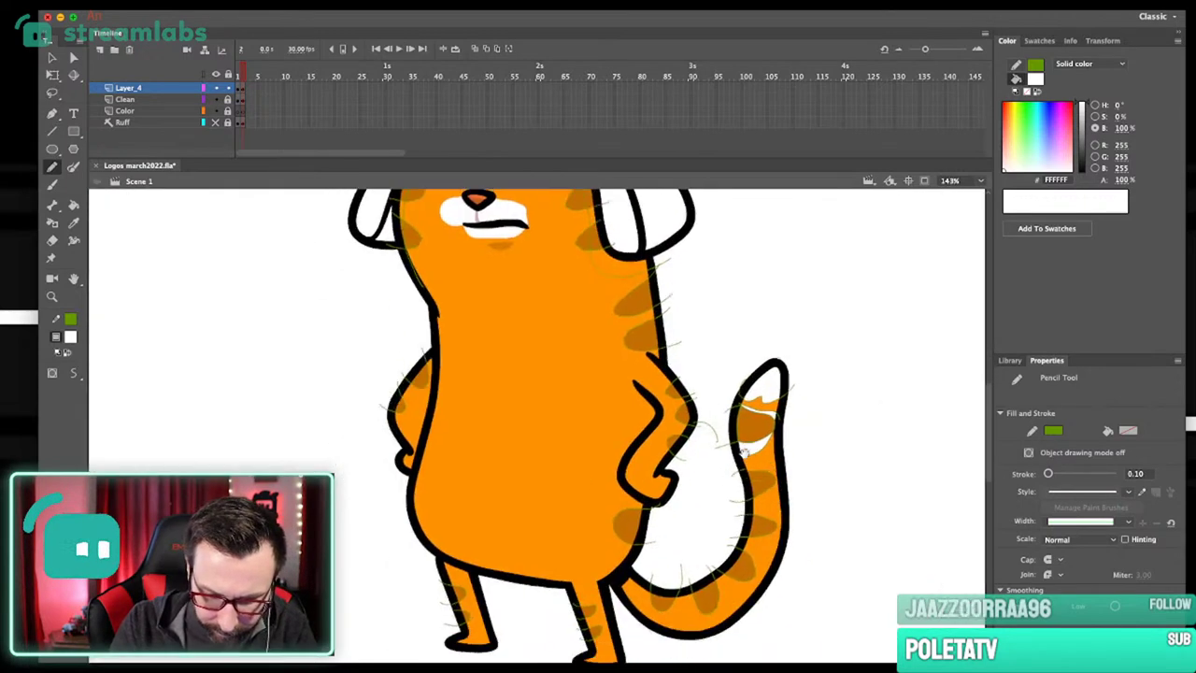
left_click_drag(667, 406, 691, 336)
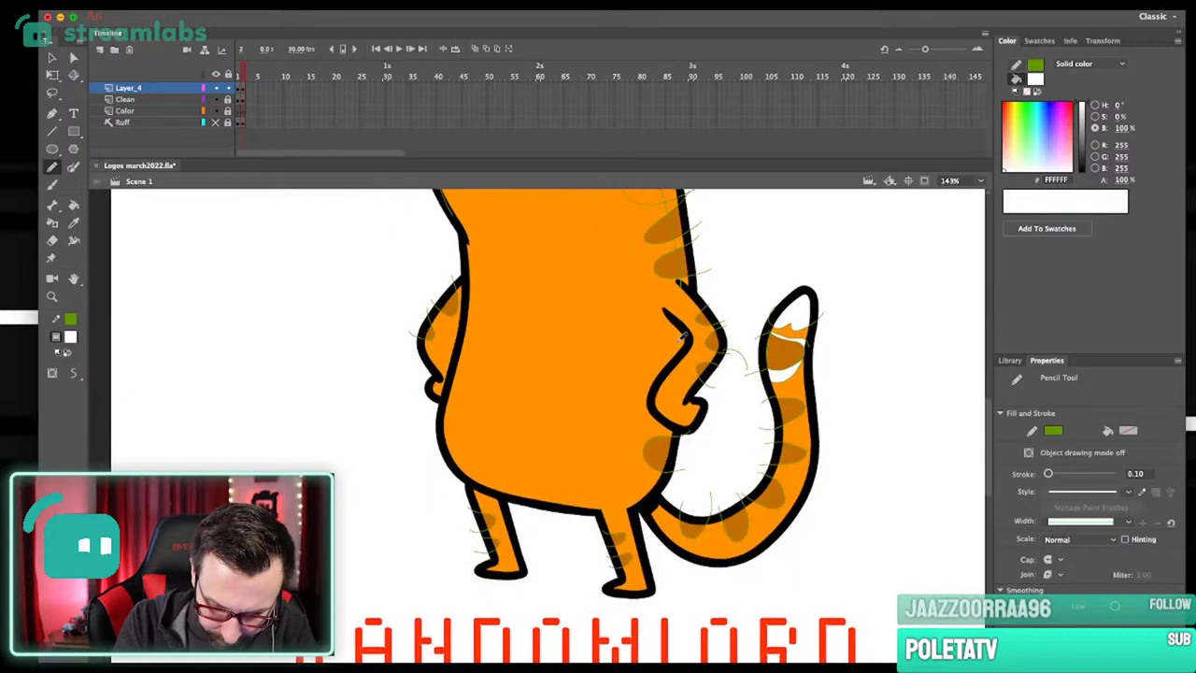
scroll(673, 345, "down", 1)
left_click_drag(632, 453, 472, 445)
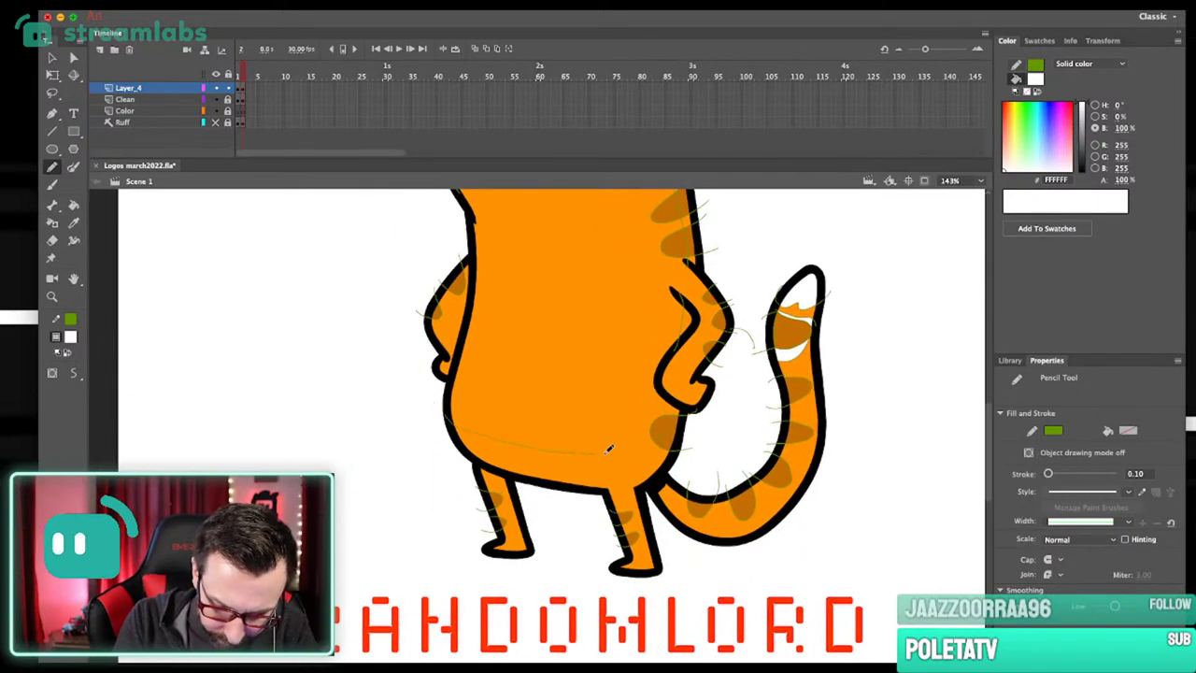
mouse_move(609, 449)
left_mouse_down()
mouse_move(673, 504)
mouse_move(625, 486)
mouse_move(646, 510)
left_mouse_up()
Sample the body orange, lower its brightness to 90% for E58300, and fill the outlined shading area on the lower belly.
key("i")
left_click(671, 450)
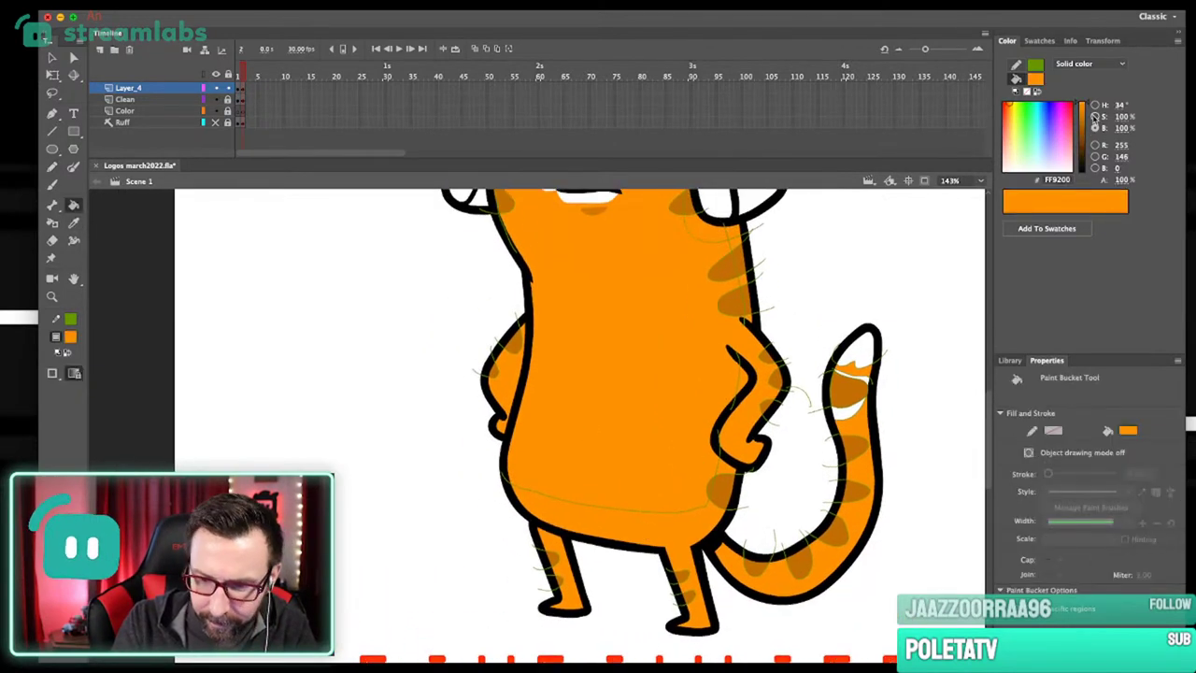
left_click(1083, 108)
left_click(693, 527)
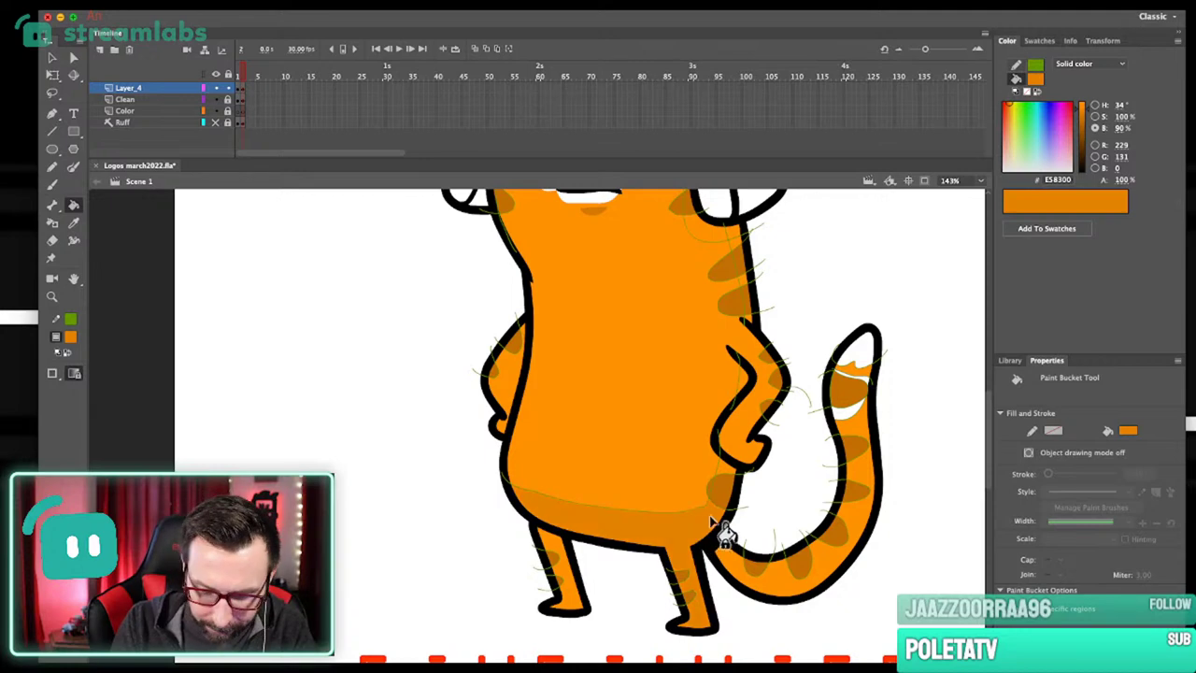
Draw a pencil shading line along the length of the tail and fill its outer side with darker orange E58300.
left_click(781, 581)
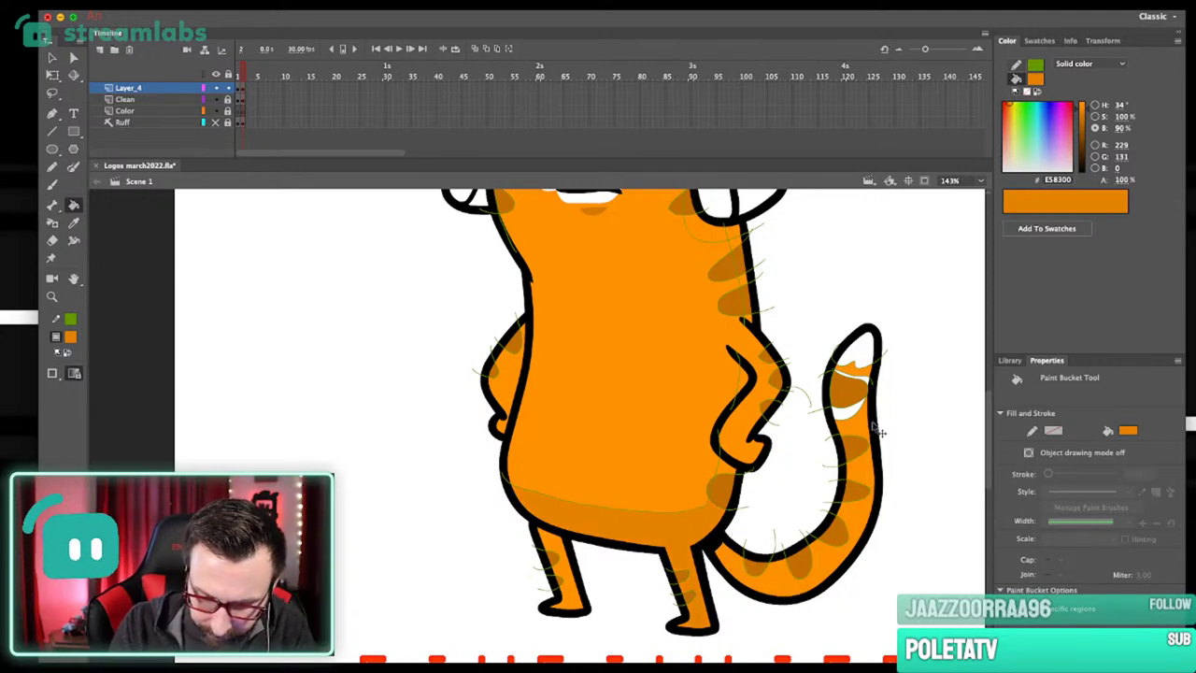
key("y")
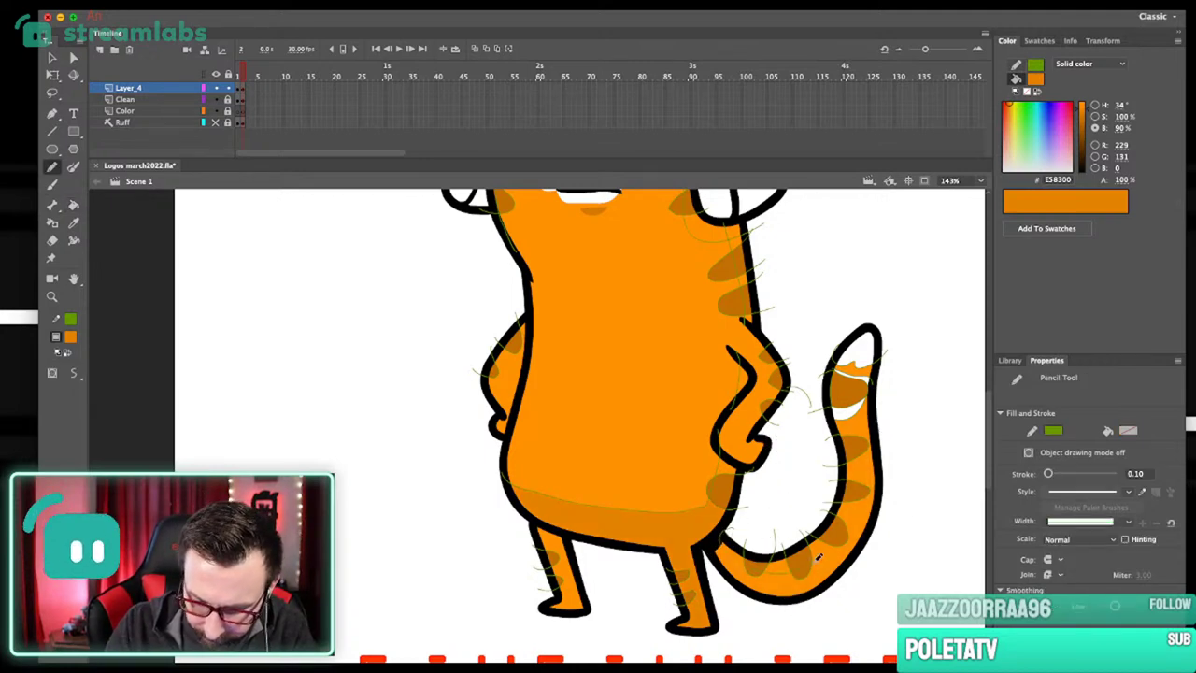
key("k")
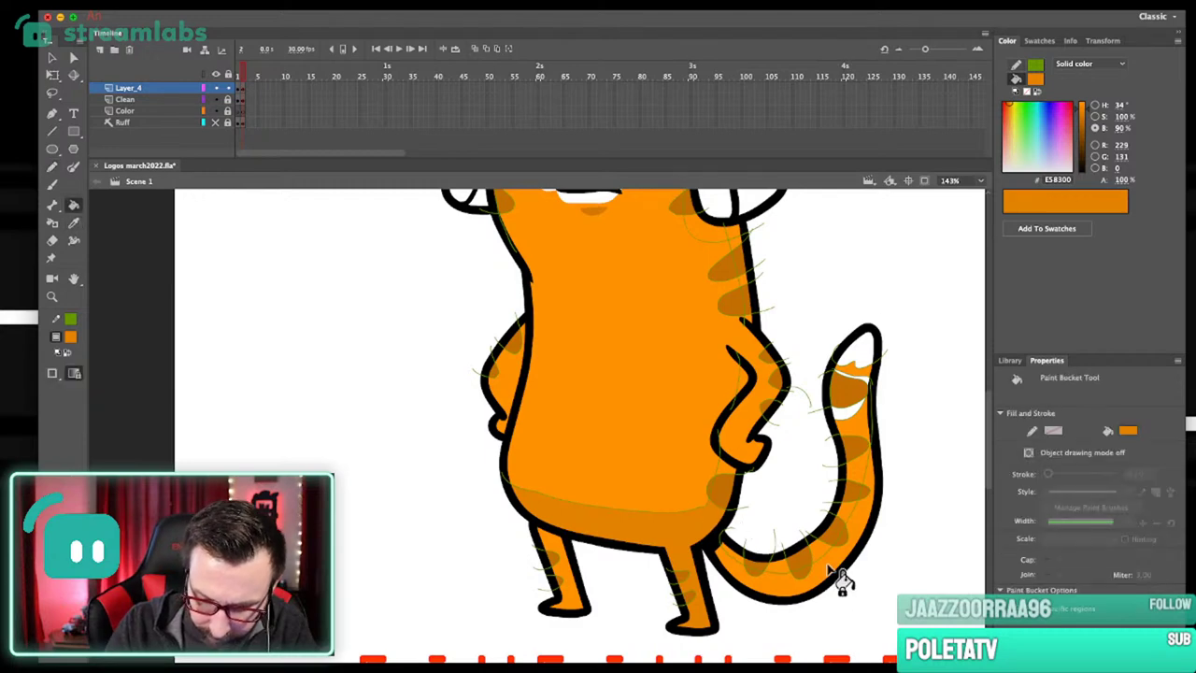
Sample the base orange FF9200 and fill the white gap above the dark stripe near the tail tip.
key("ctrl+=")
key("i")
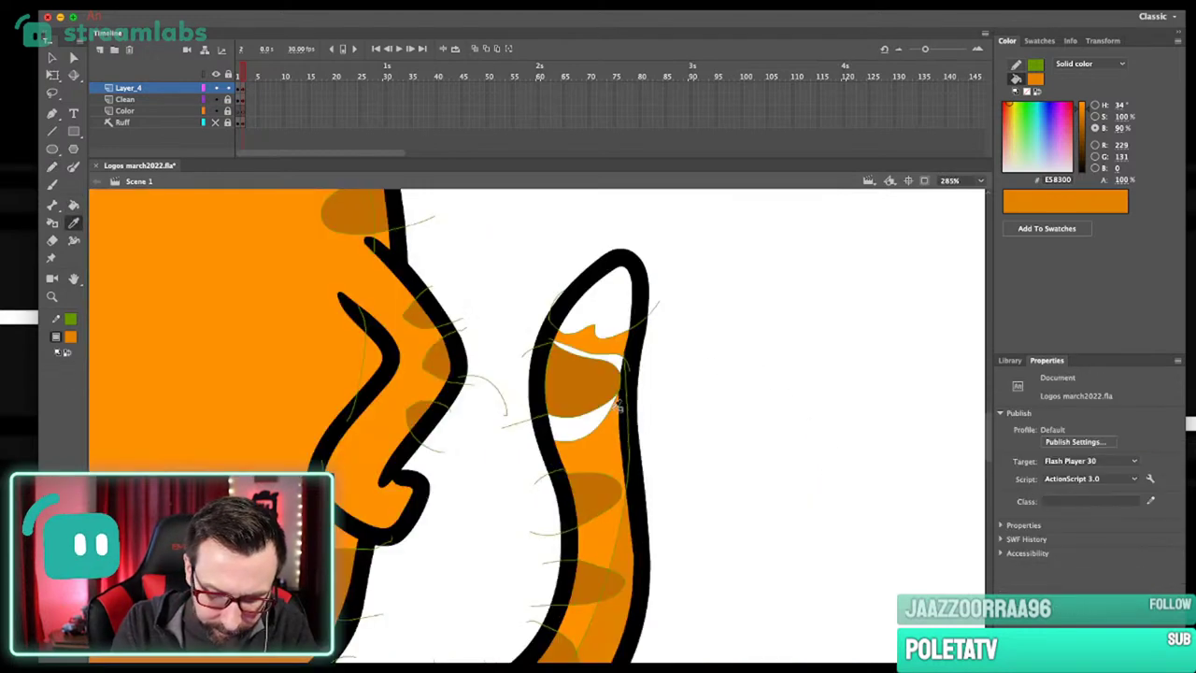
left_click(620, 345)
left_click(617, 355)
key("ctrl+1")
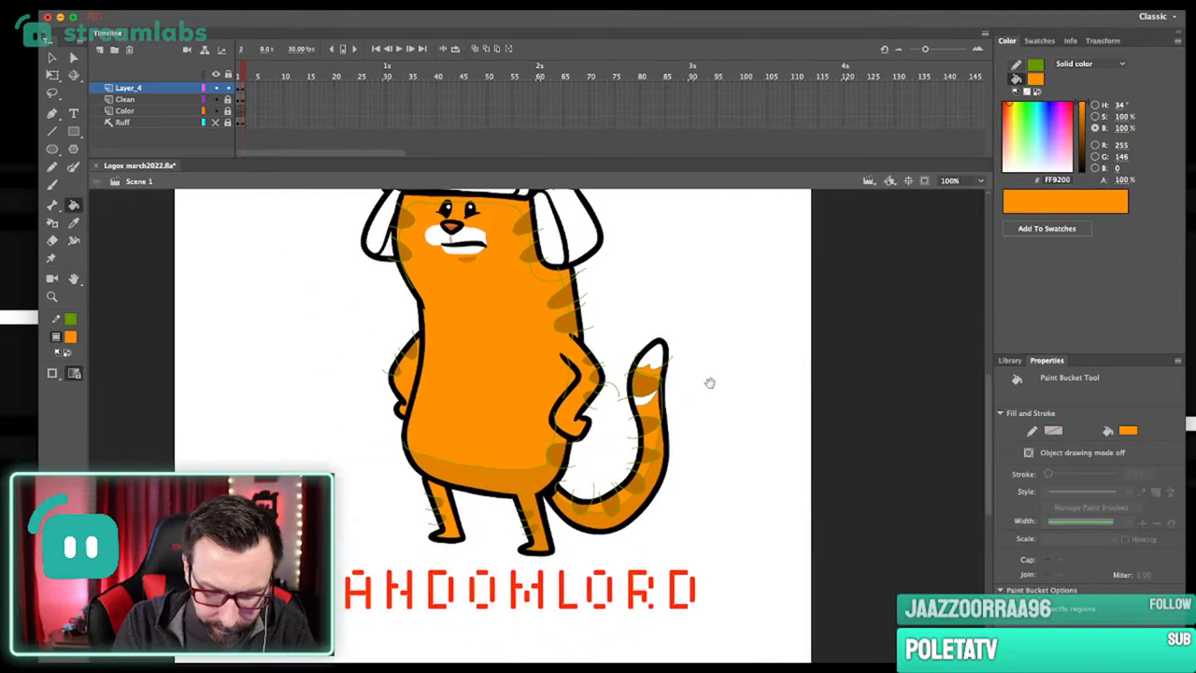
Add a short pencil stroke near the left end of the belly shading and bend the shading edge there downward.
key("z")
mouse_move(433, 350)
left_mouse_down()
mouse_move(544, 559)
mouse_move(561, 421)
left_mouse_up()
key("shift+y")
key("space")
scroll(592, 446, "right", 2)
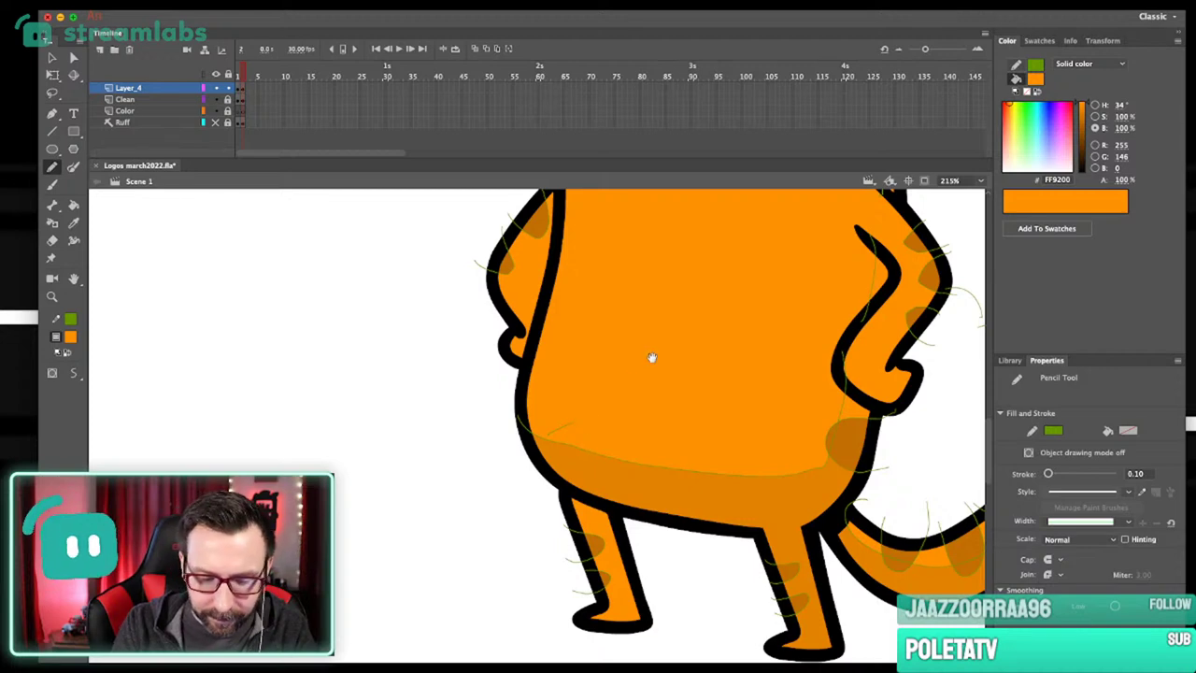
scroll(652, 355, "up", 2)
key("v")
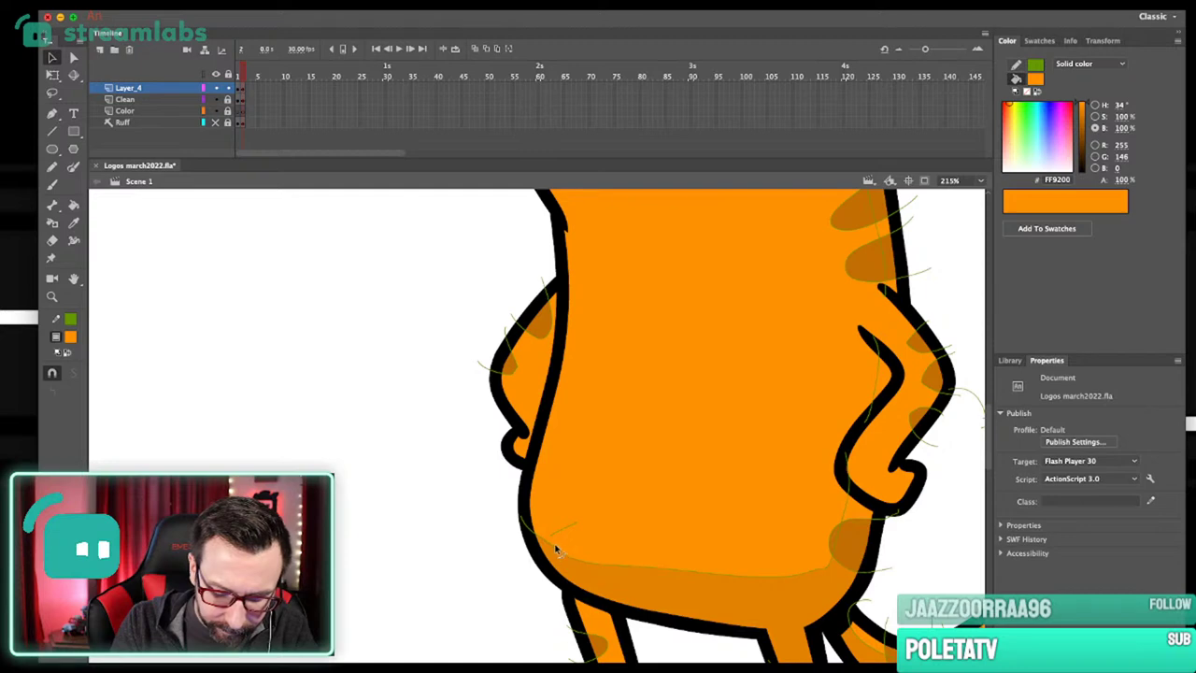
scroll(566, 486, "up", 1)
Outline shading on the left arm beside the body and fill it with the sampled darker orange E58300.
key("y")
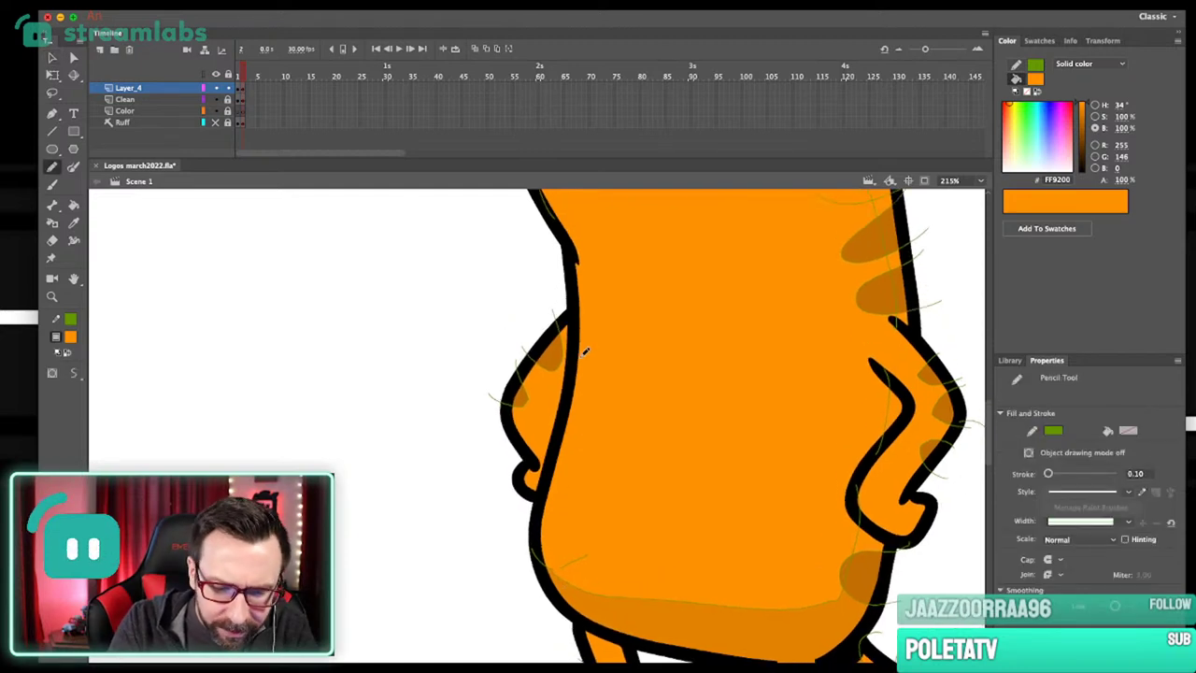
key("i")
left_click(641, 600)
left_click(552, 439)
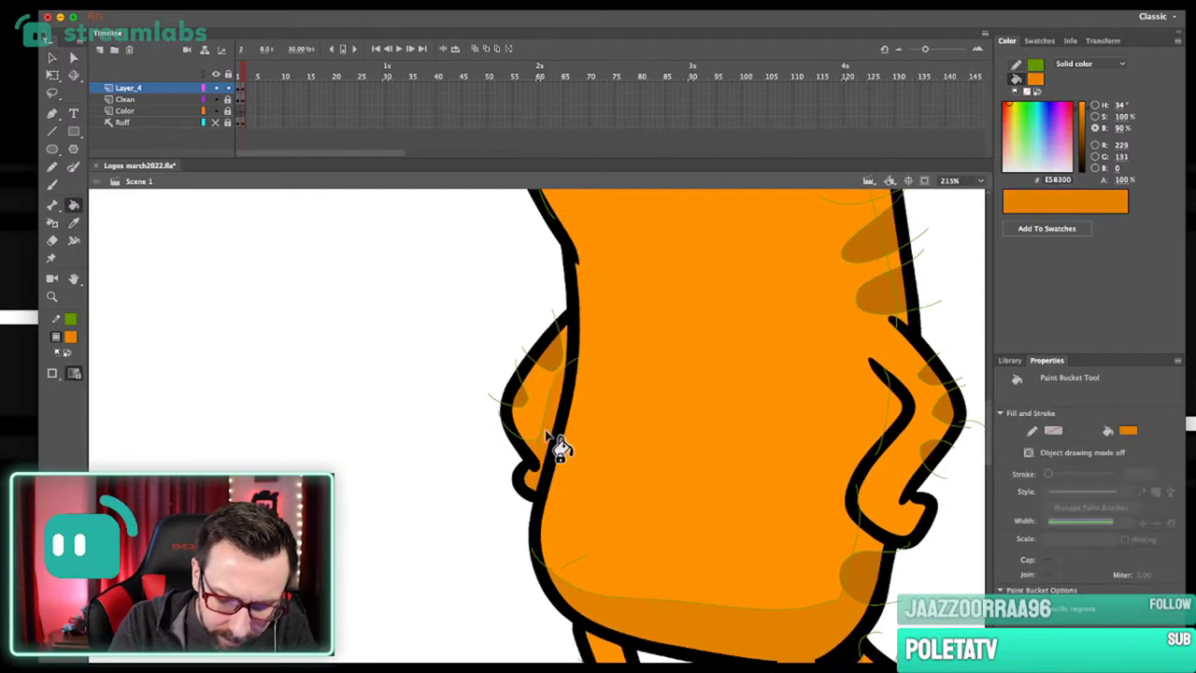
key("super+1")
Draw a pencil shading outline along the outer side of the right arm down to the hand and sample the darker orange E58300.
left_click_drag(734, 433, 673, 457)
left_click_drag(621, 359, 669, 589)
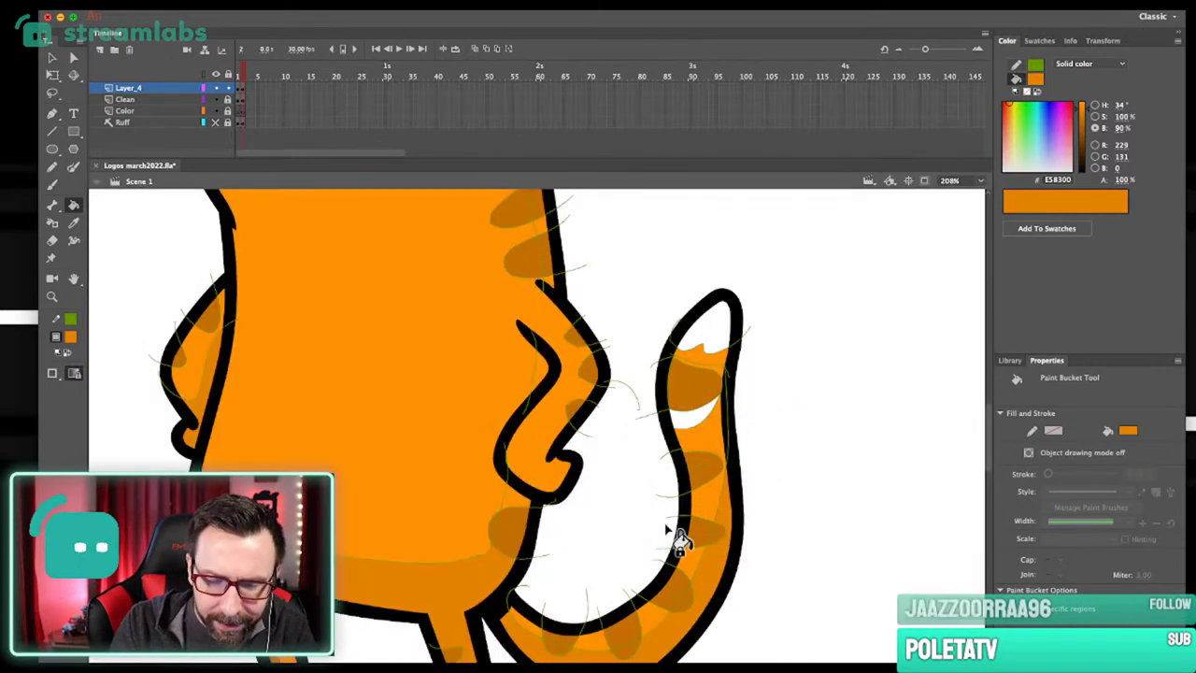
key("y")
left_click_drag(559, 456, 603, 421)
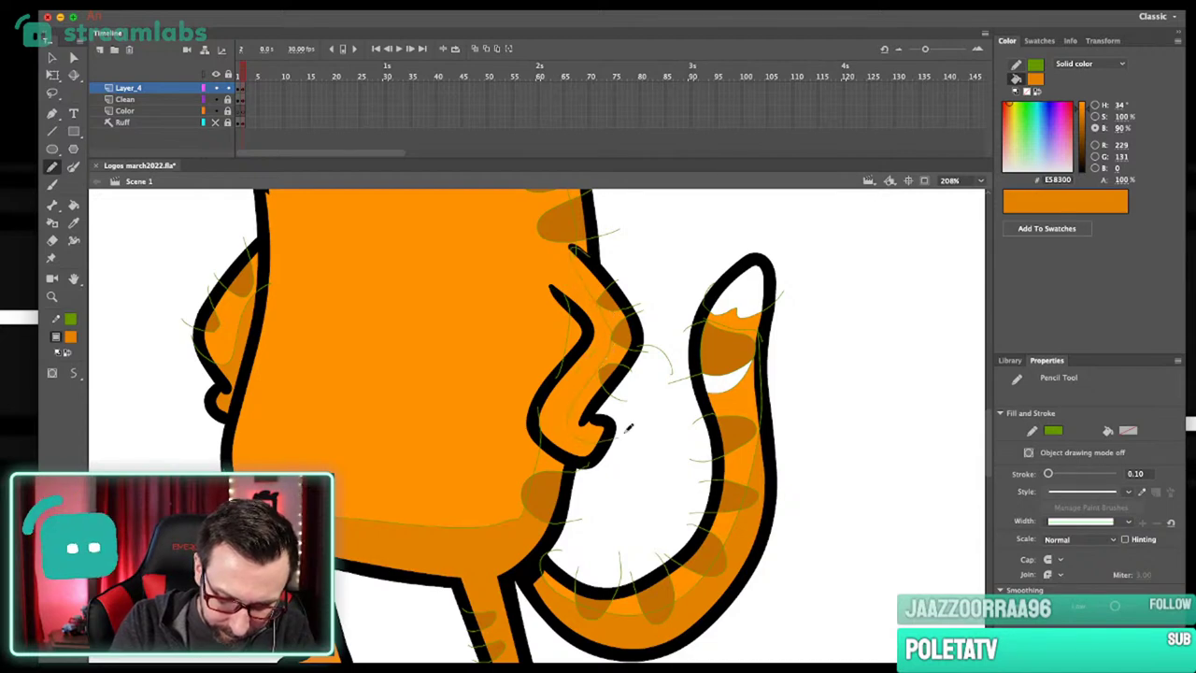
left_click_drag(617, 302, 624, 411)
key("i")
left_click_drag(542, 634, 564, 571)
left_click(565, 570)
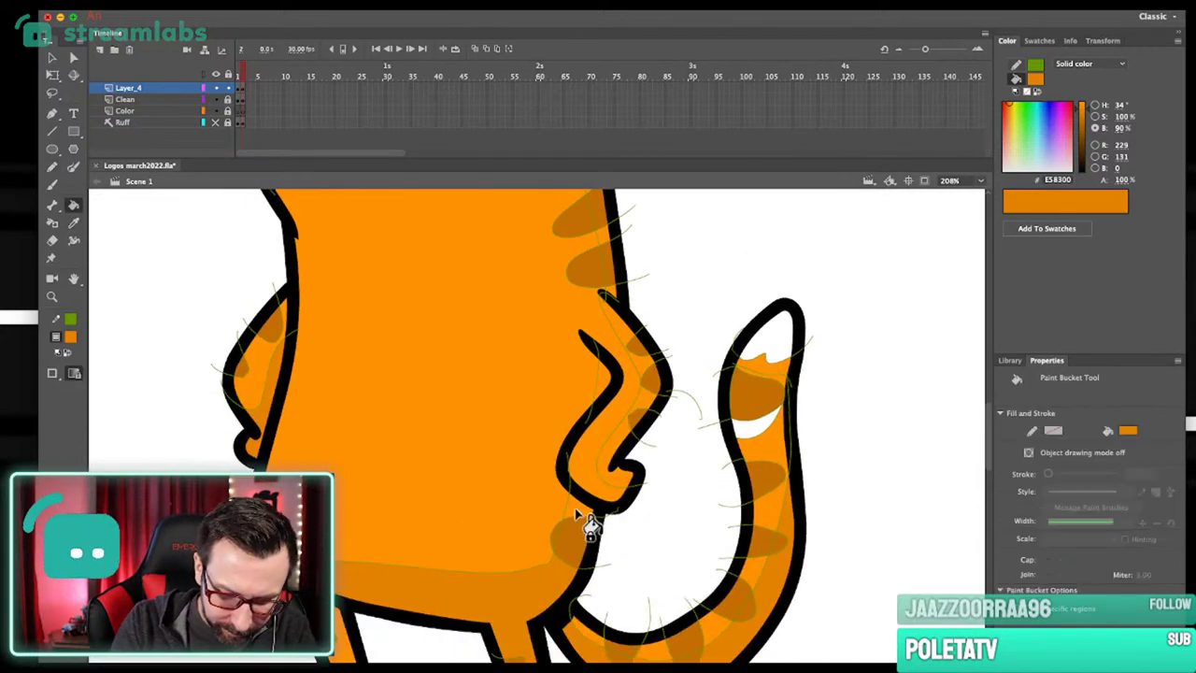
Fill the outlined shading on the right arm, beneath the right ear flap and below the hat brim with darker orange E58300.
scroll(579, 514, "up", 1)
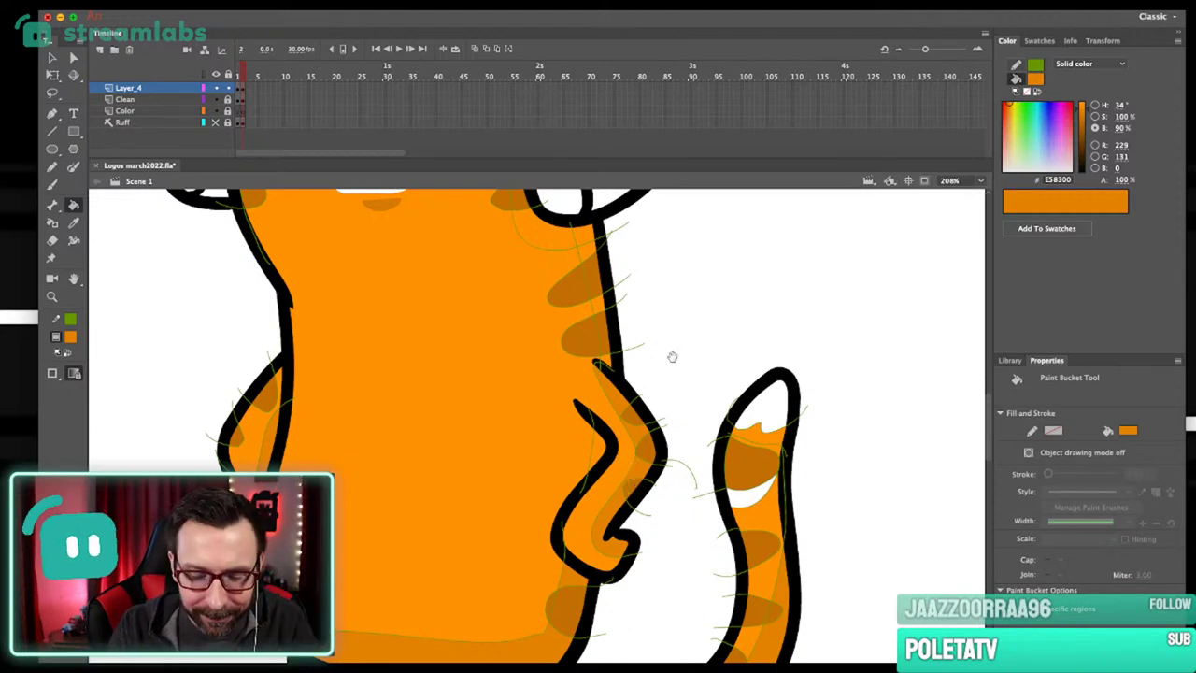
scroll(654, 370, "up", 3)
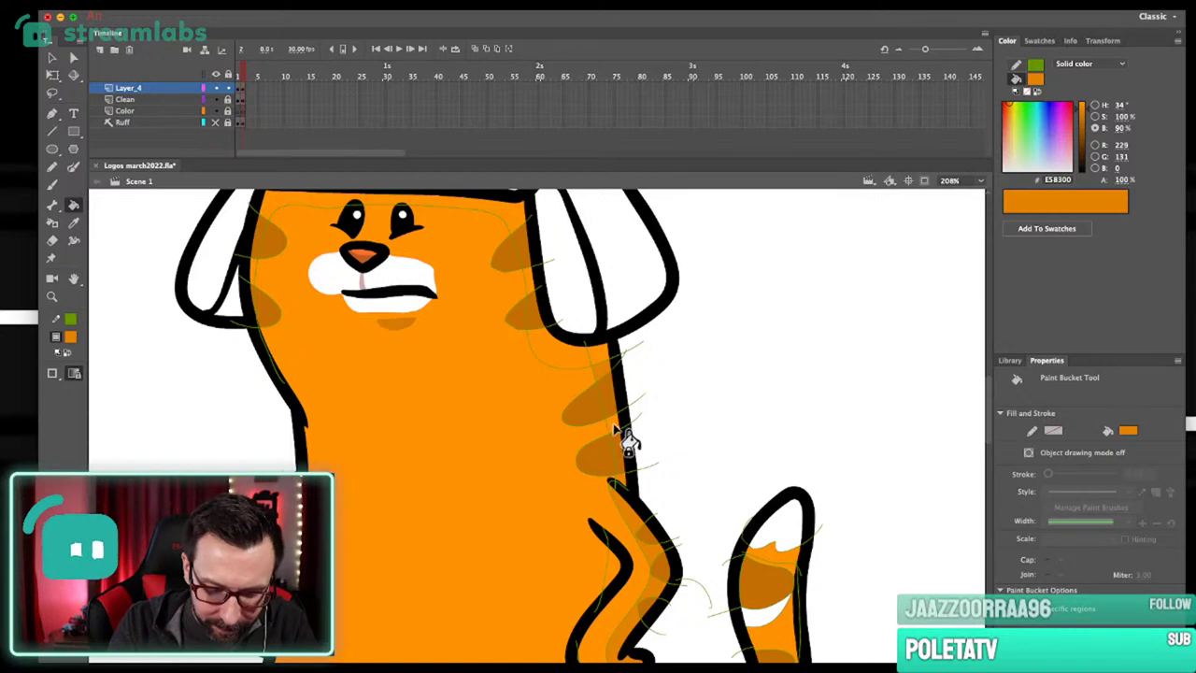
scroll(574, 383, "up", 3)
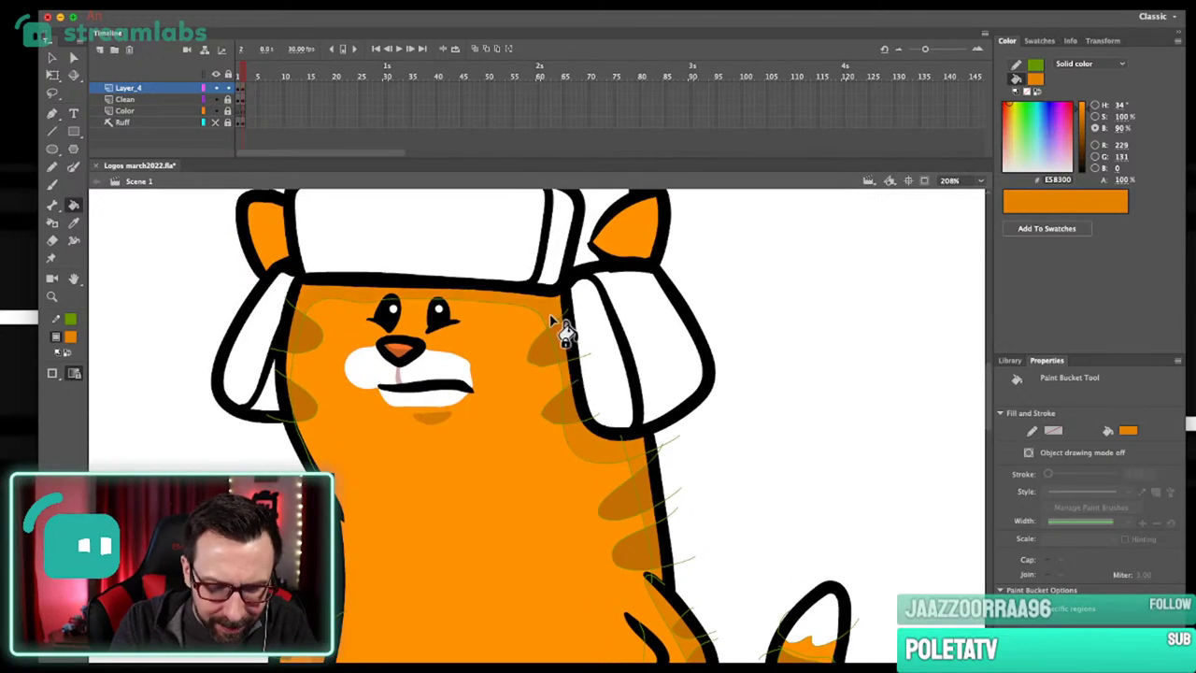
Draw pencil shading outlines across both ears and fill the outlined parts with darker orange E58300.
scroll(628, 273, "up", 3)
key("y")
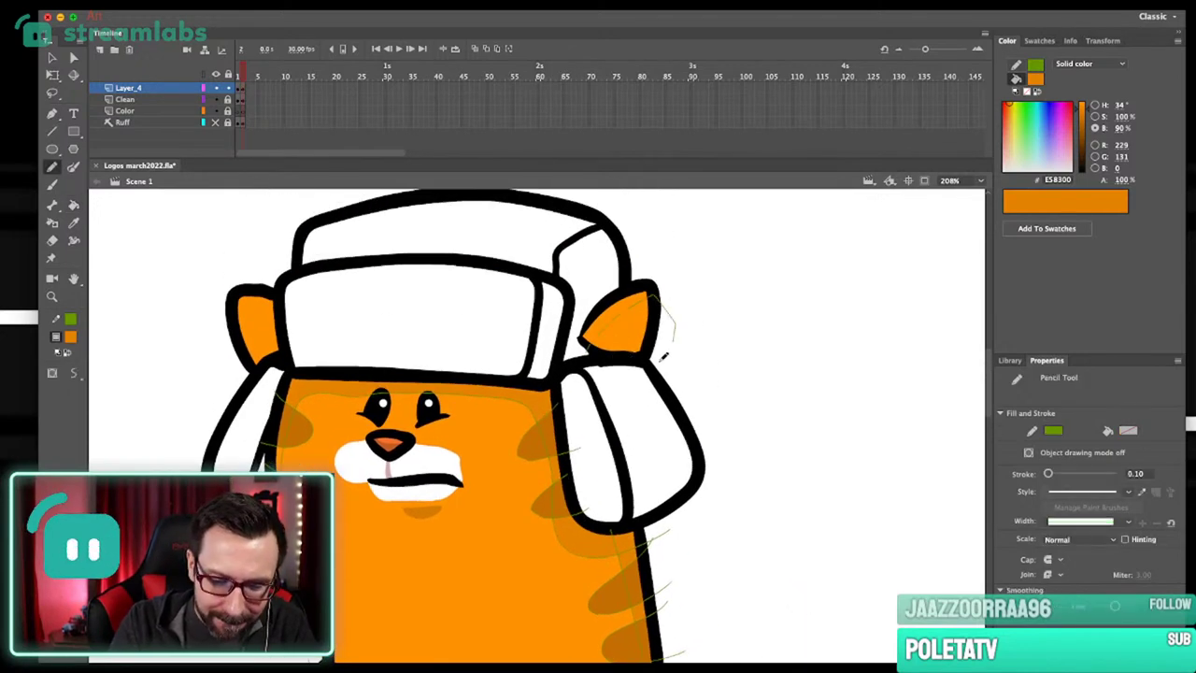
key("k")
key("super+1")
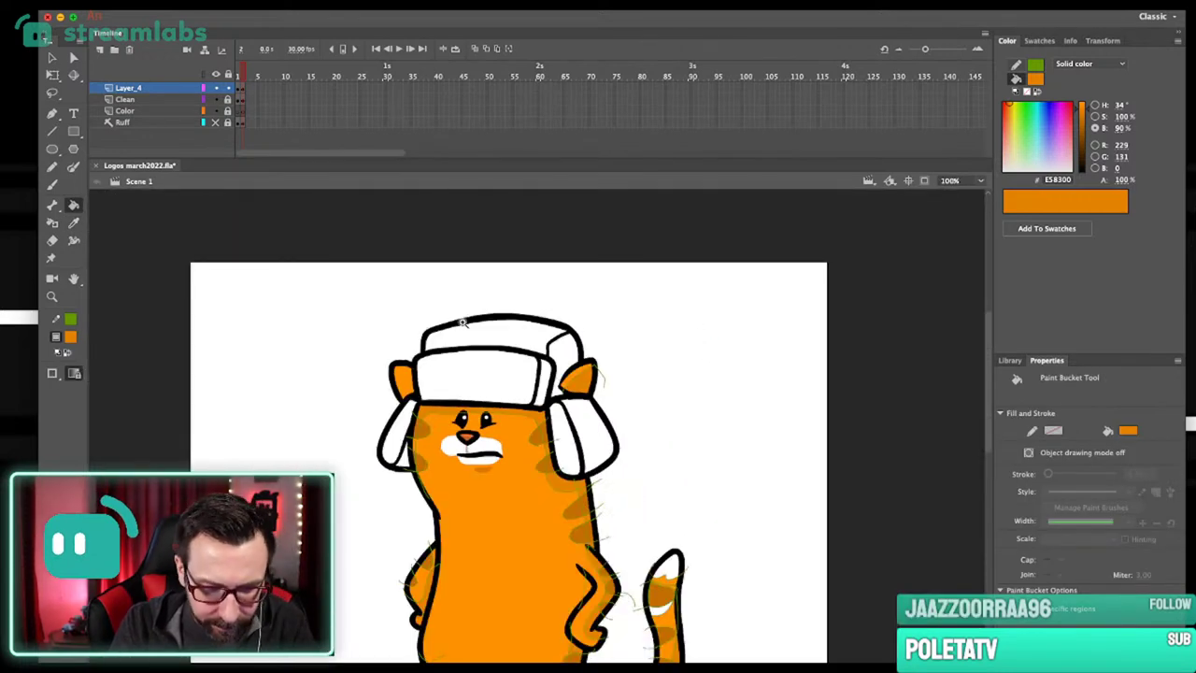
left_click_drag(367, 304, 502, 529)
key("y")
key("i")
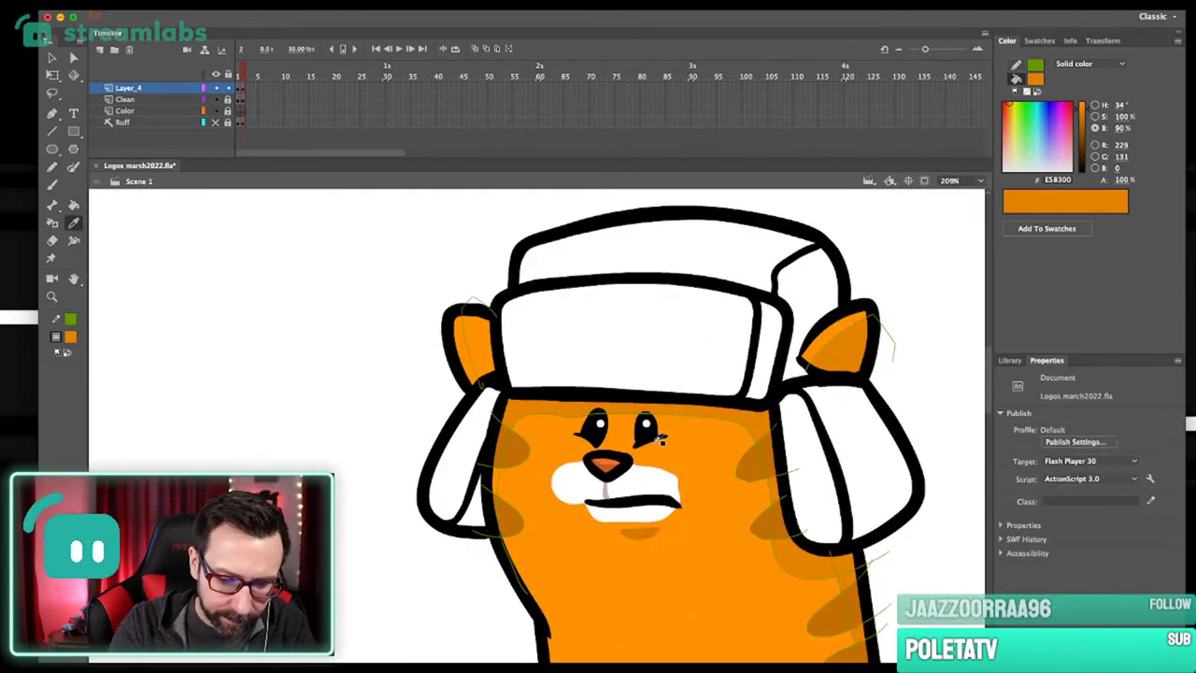
left_click(661, 439)
key("v")
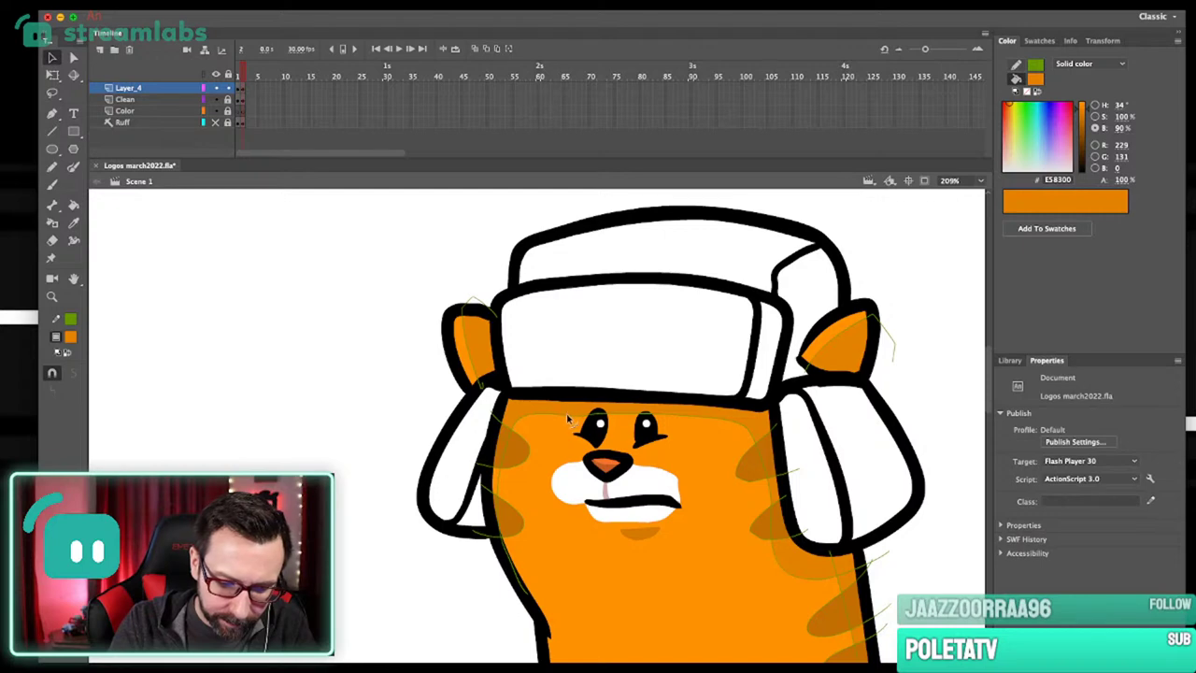
key("super+1")
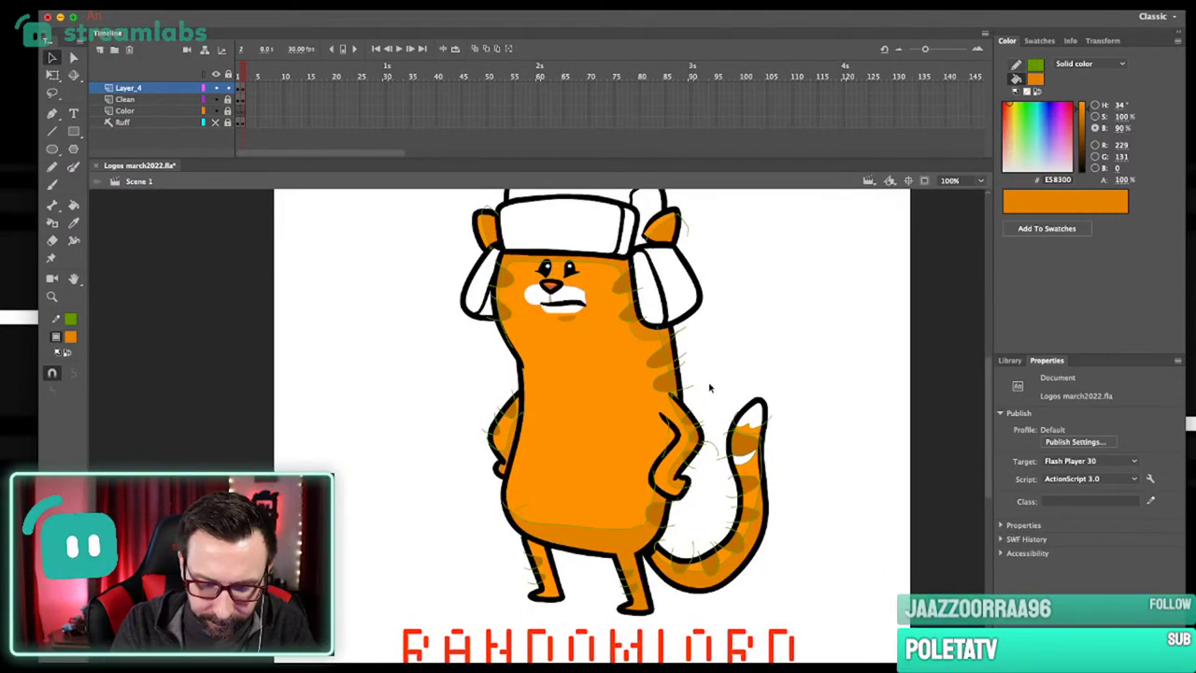
Fill the orange fringe just below the white tail tip with darker orange E58300.
scroll(709, 387, "up", 4)
key("y")
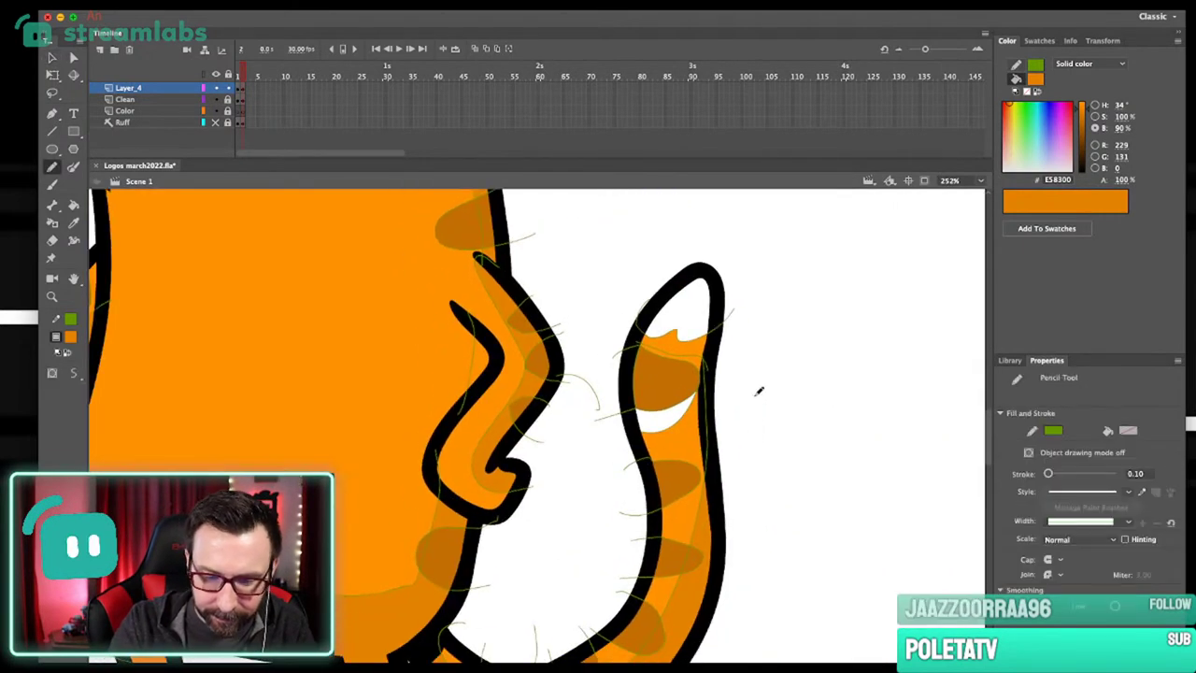
scroll(759, 391, "down", 2)
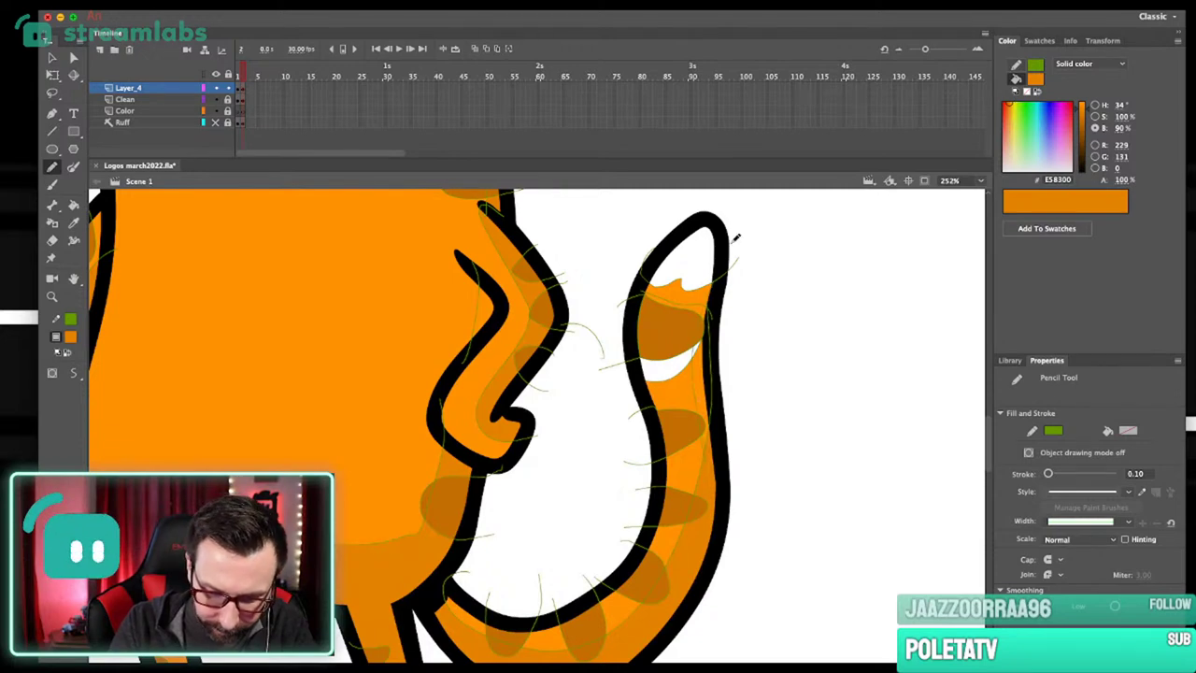
key("k")
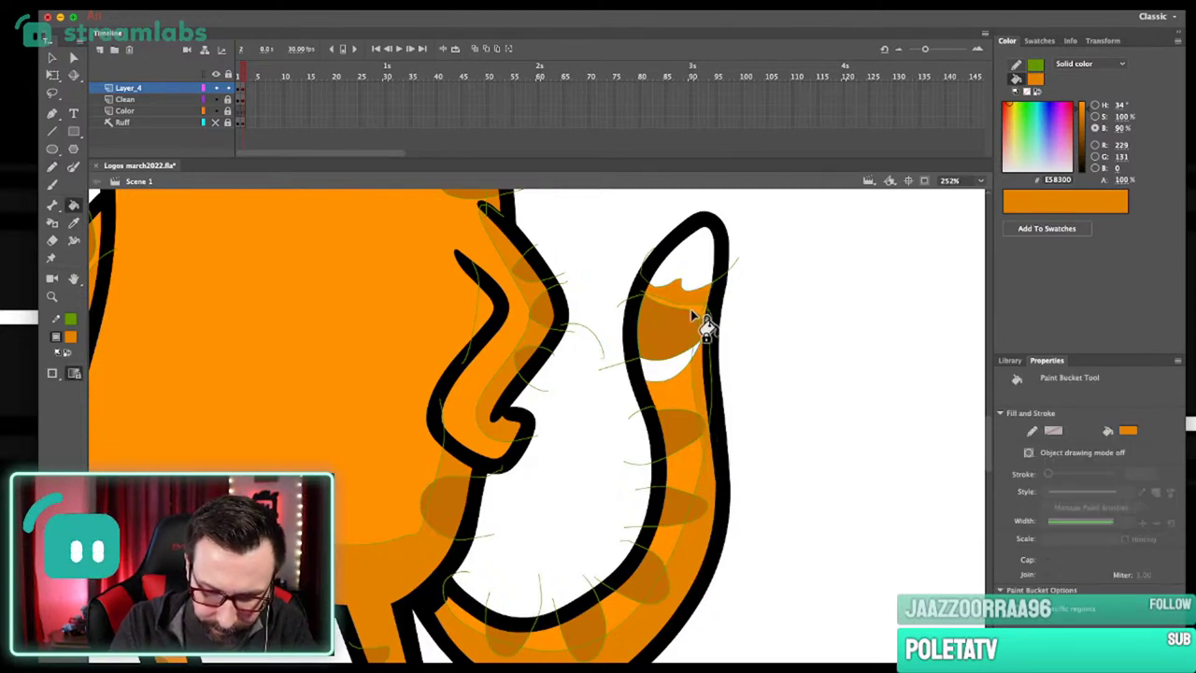
scroll(693, 315, "down", 5)
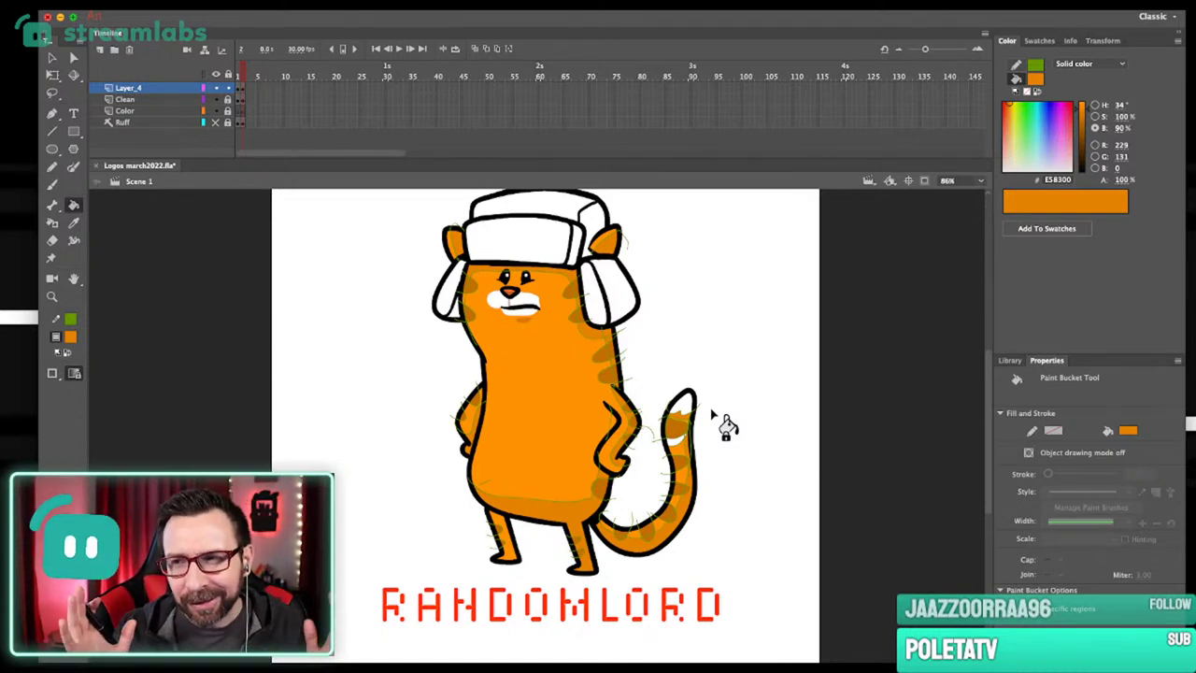
Bend the fringe edge below the white tail tip into a rounder bump.
left_click_drag(728, 417, 746, 411)
left_click_drag(656, 355, 694, 491)
key("v")
left_click_drag(608, 370, 599, 370)
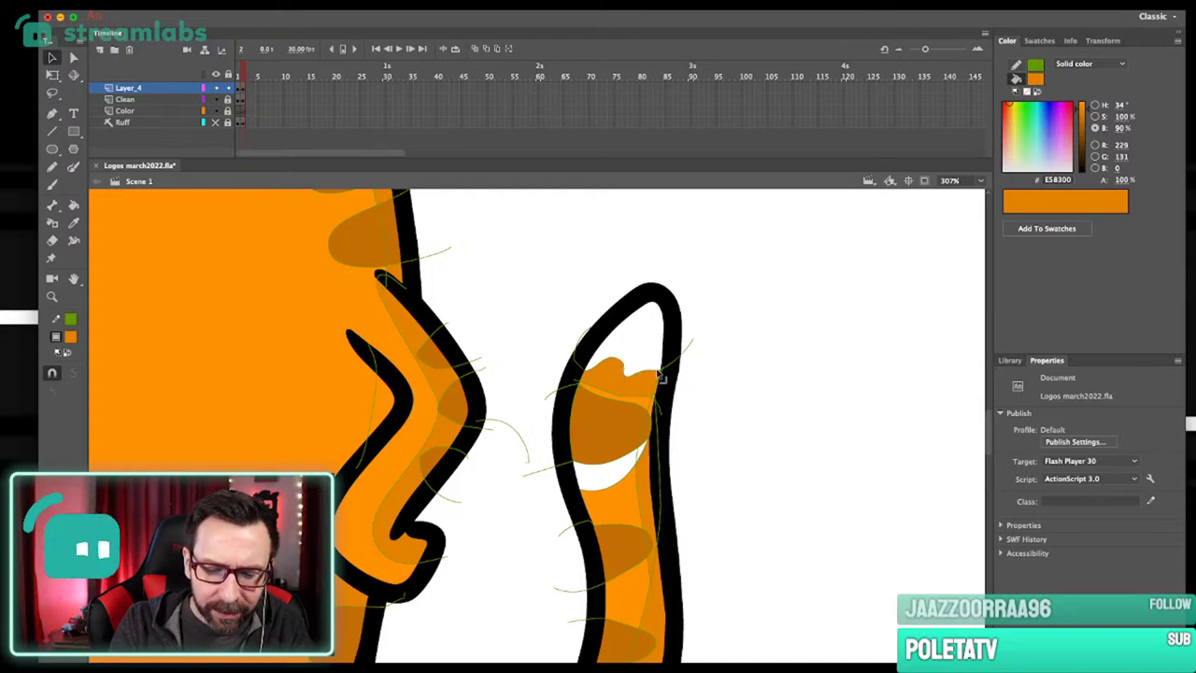
Bend the lower edge of the dark stripe near the tail tip upward.
key("ctrl+1")
left_click_drag(648, 430, 702, 389)
left_click_drag(580, 361, 605, 493)
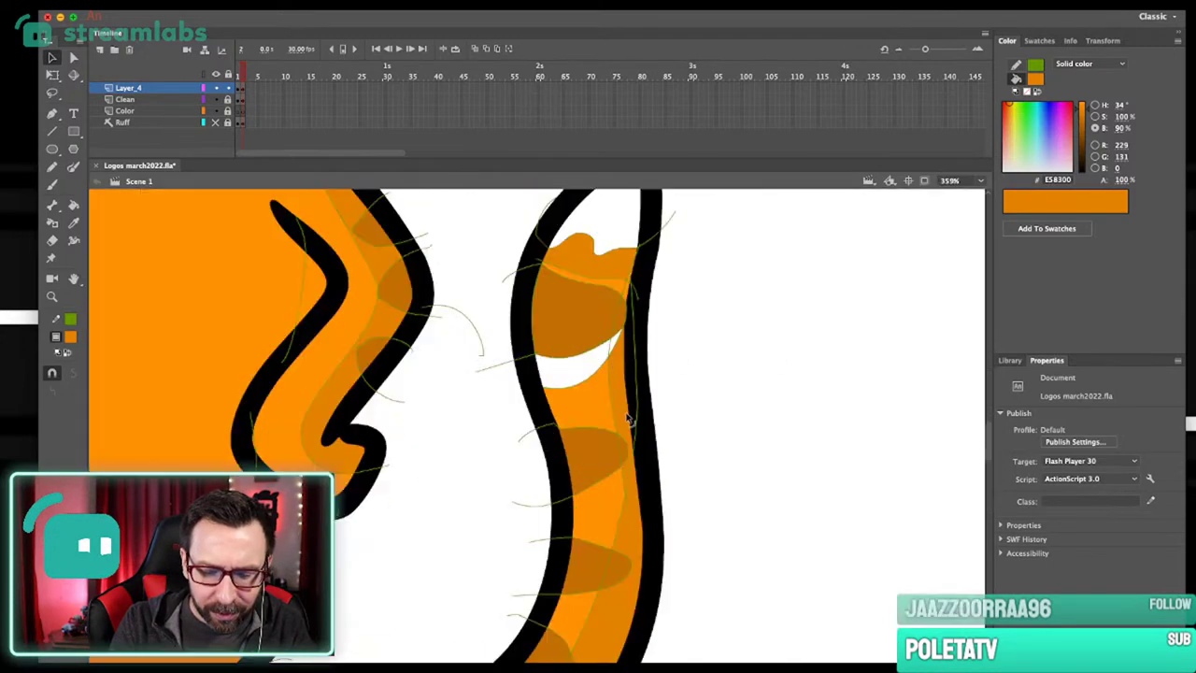
mouse_move(570, 359)
left_mouse_down()
mouse_move(577, 351)
mouse_move(552, 346)
left_mouse_up()
key("super+z")
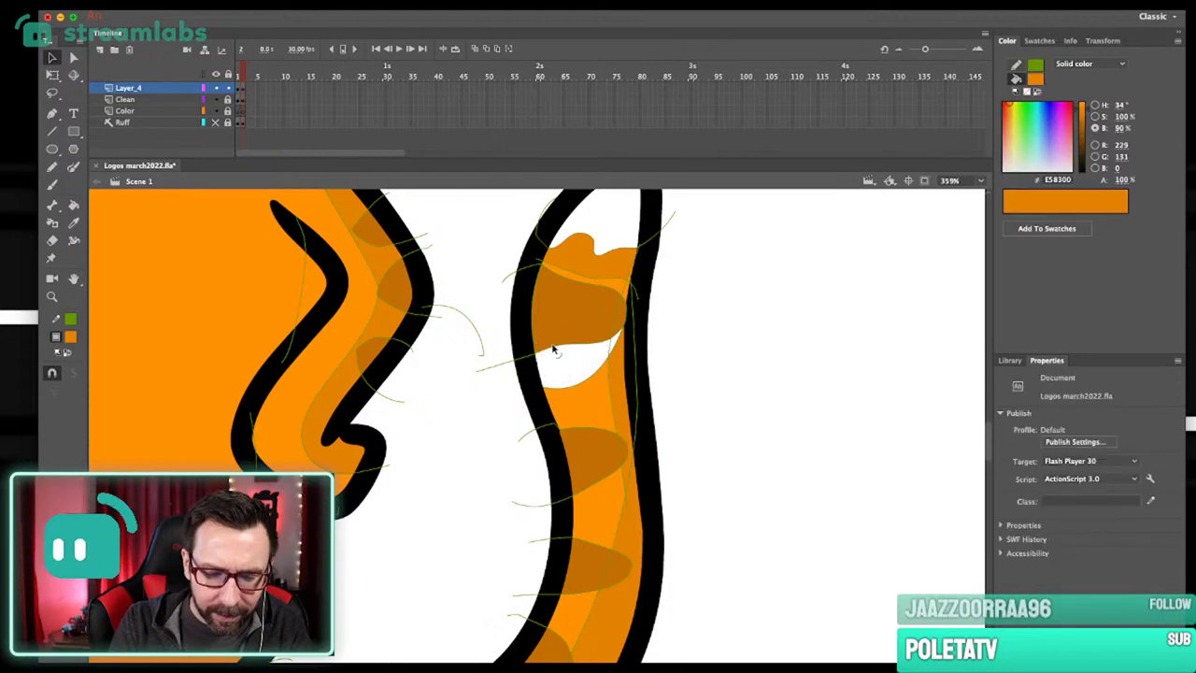
key("super+1")
left_click_drag(598, 408, 669, 409)
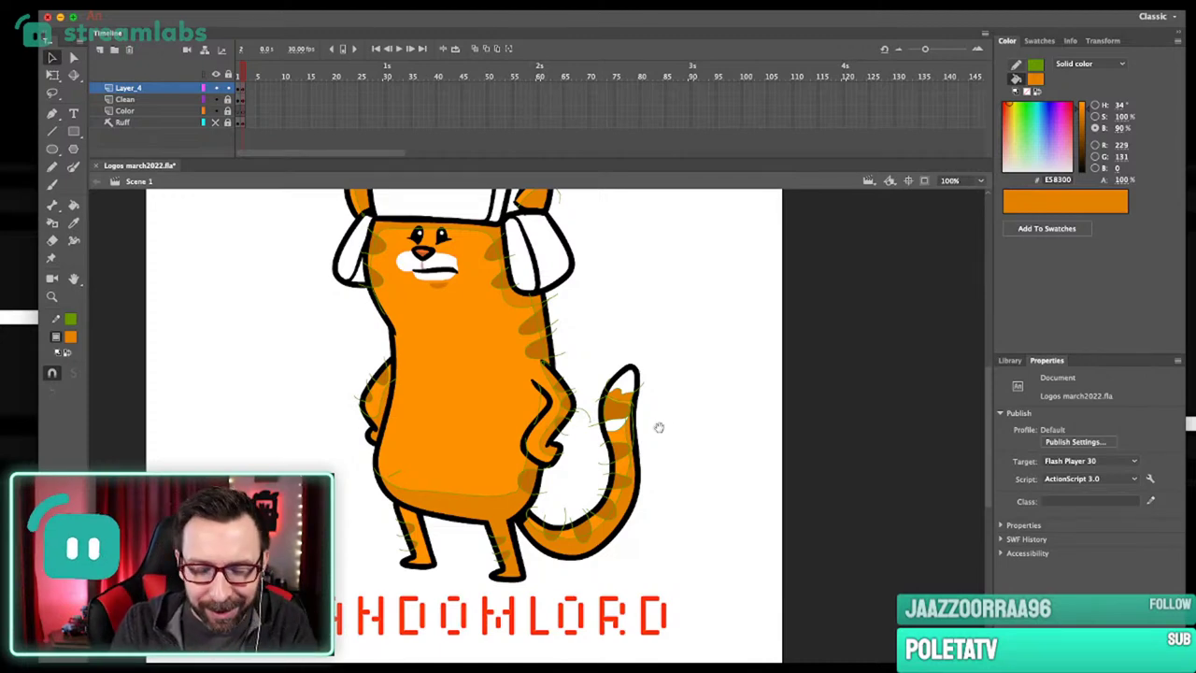
Select the whole connected belly shading line, smooth it and deselect it.
left_click_drag(659, 427, 720, 463)
left_click(570, 534)
left_click(580, 533)
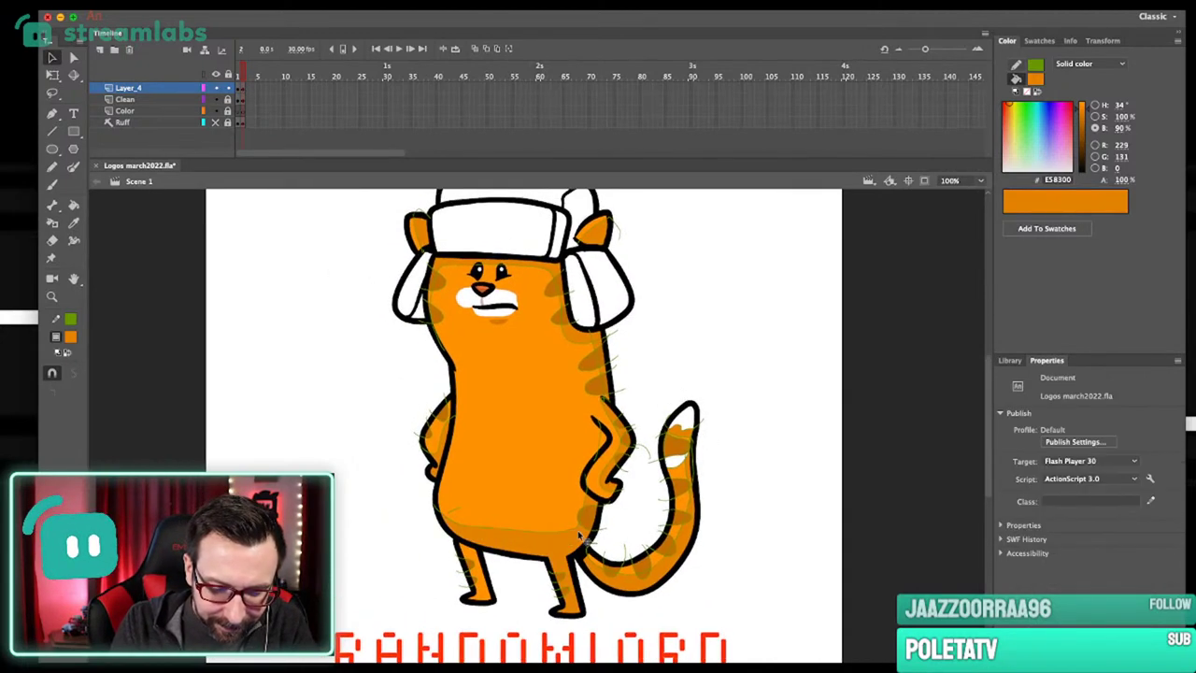
double_click(566, 534)
left_click_drag(516, 520, 569, 519)
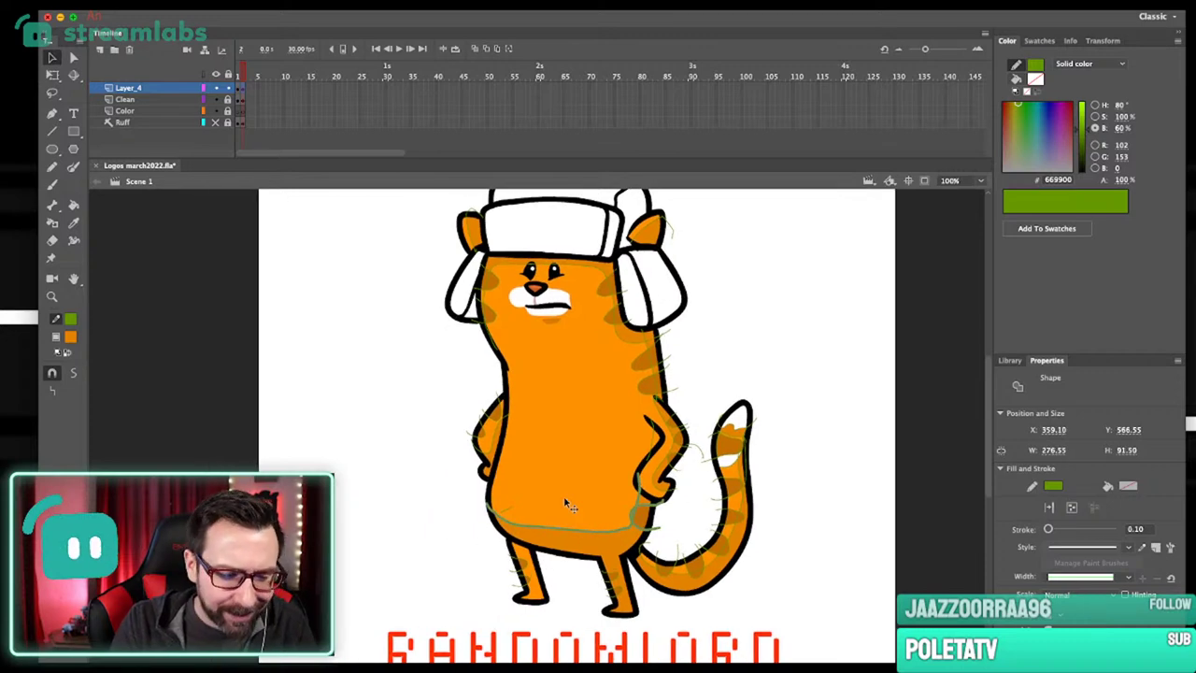
left_click(73, 373)
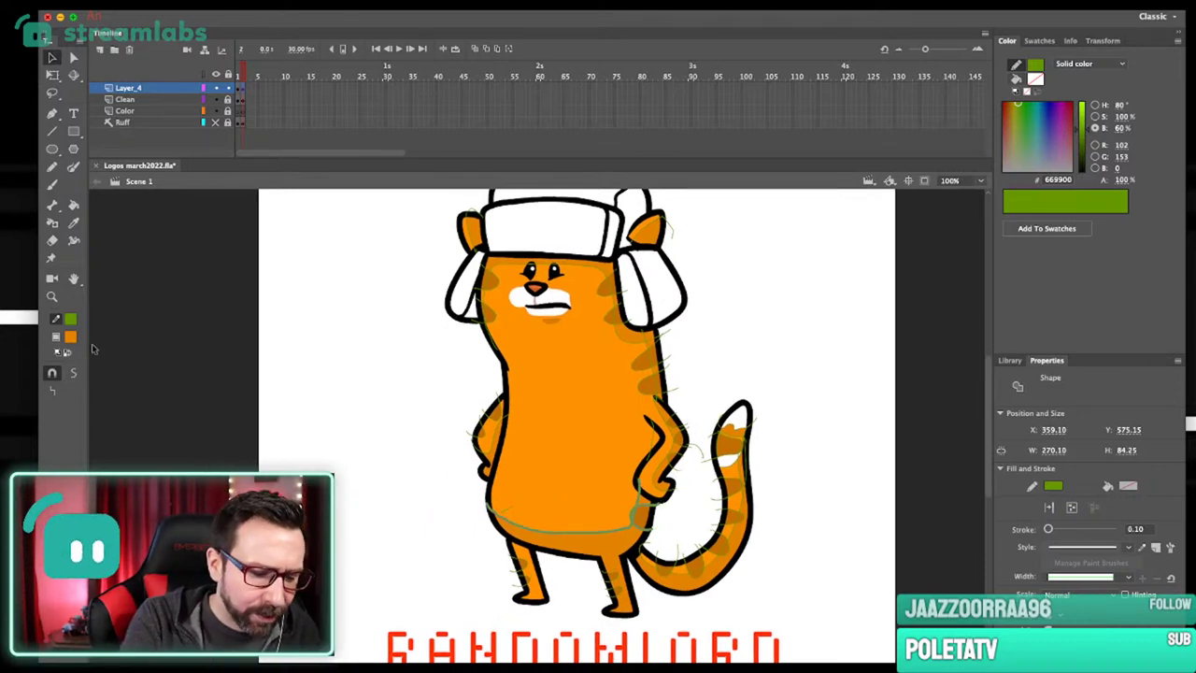
left_click(759, 391)
Bend the right part of the belly shading edge slightly downward into an even curve.
left_click_drag(523, 390, 608, 592)
left_click(599, 533)
left_click_drag(598, 527, 593, 539)
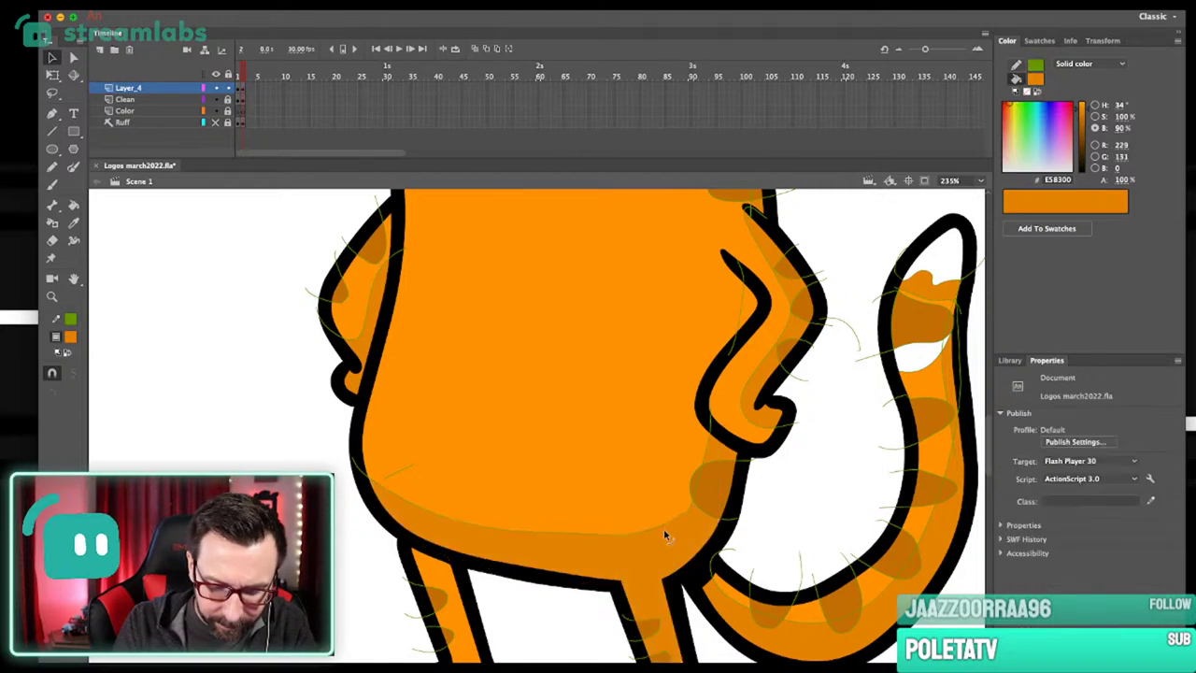
scroll(680, 520, "down", 3)
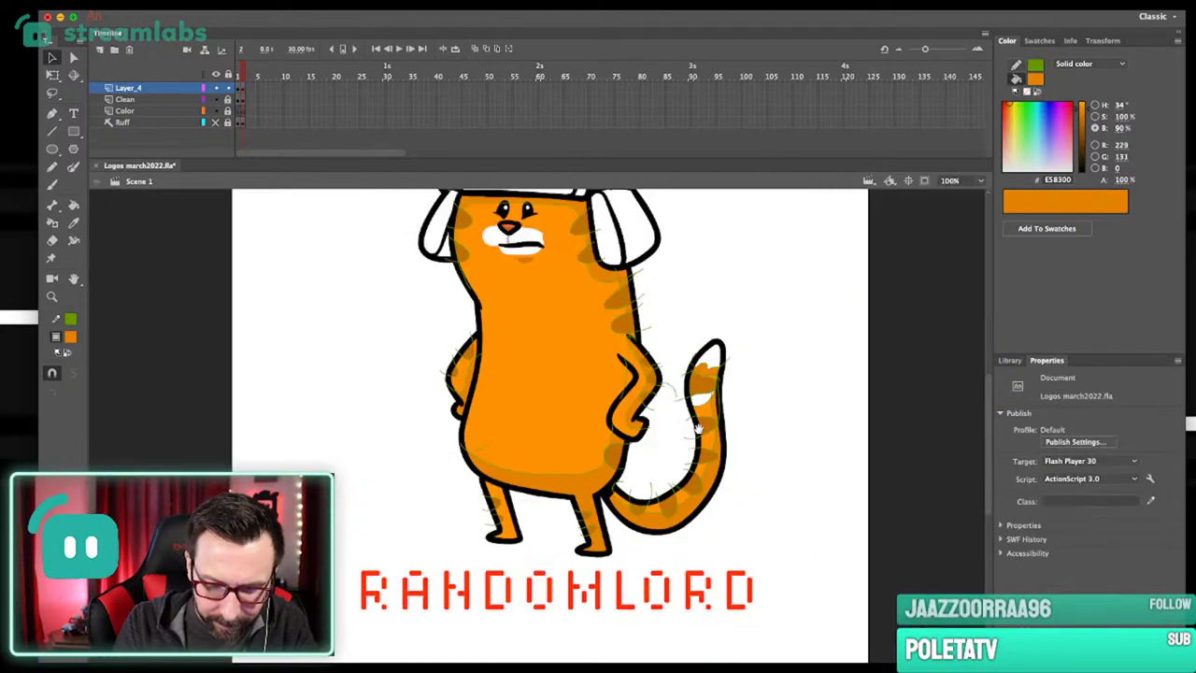
Remove the green guide strokes from all the artwork by setting its stroke to none, and deselect it.
scroll(609, 380, "up", 3)
key("k")
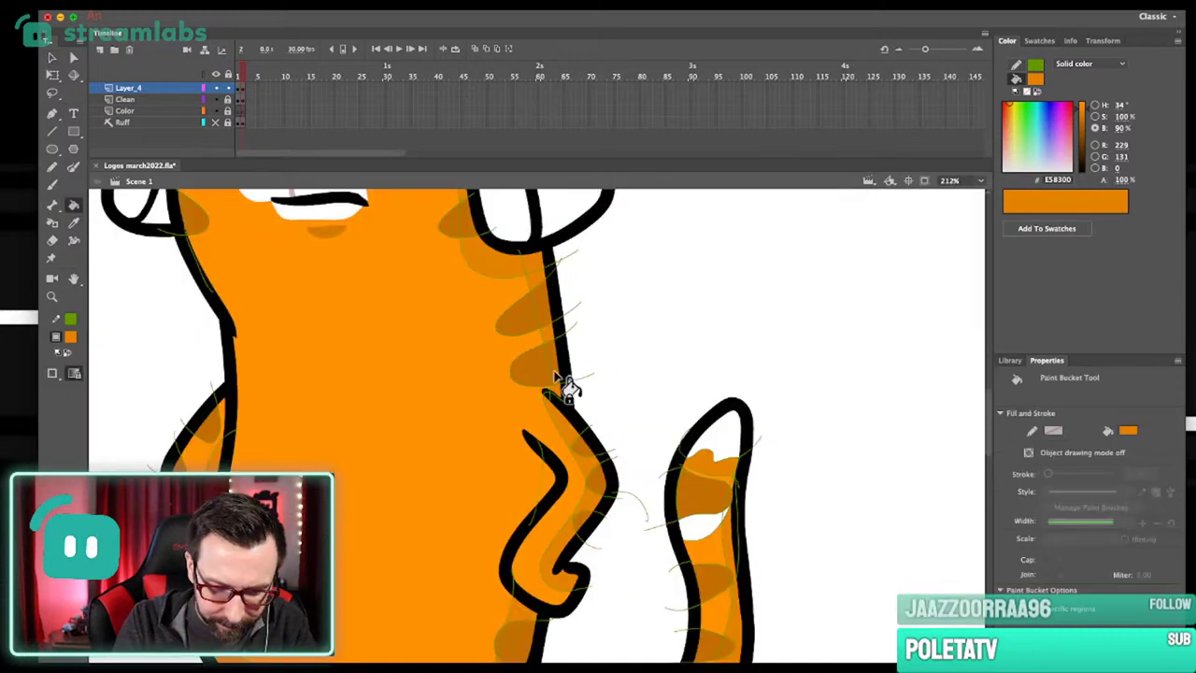
scroll(670, 421, "down", 3)
scroll(755, 392, "left", 5)
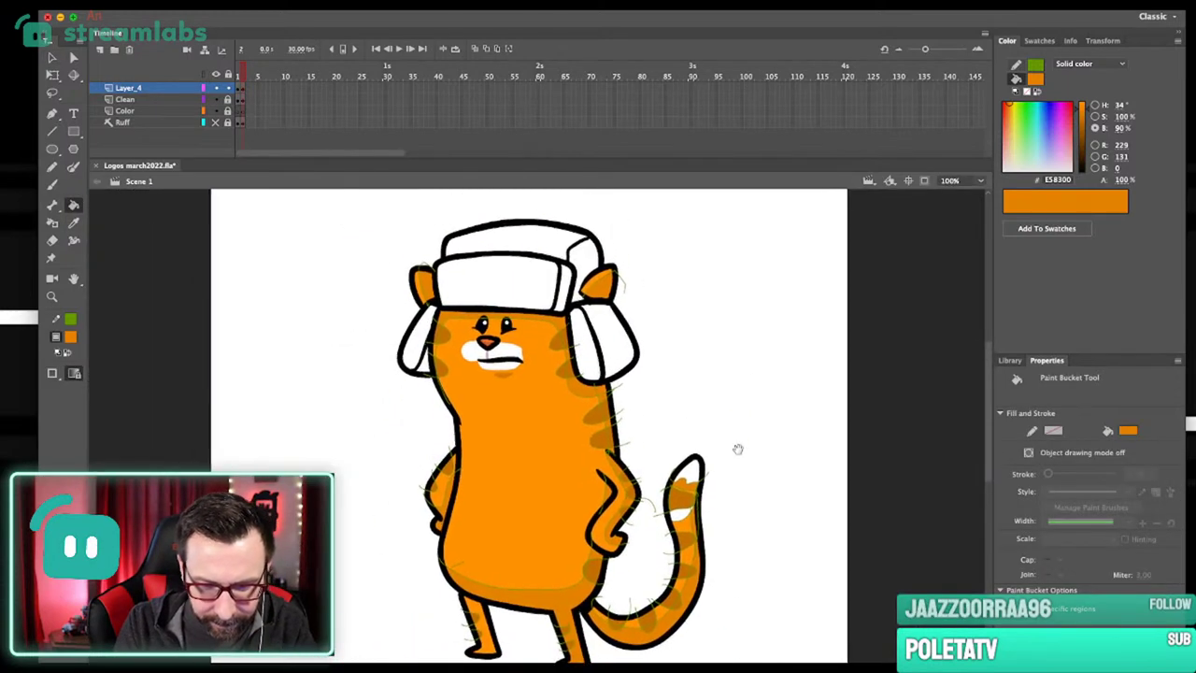
scroll(753, 405, "down", 2)
key("super+a")
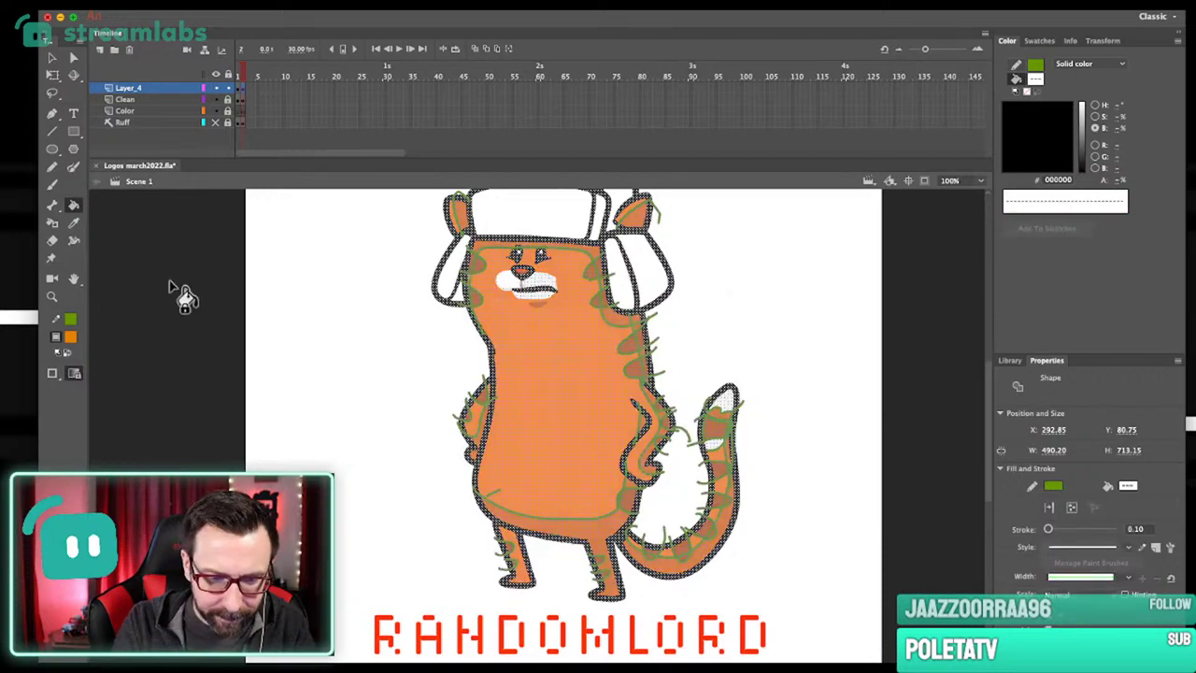
left_click(70, 320)
left_click(282, 333)
key("v")
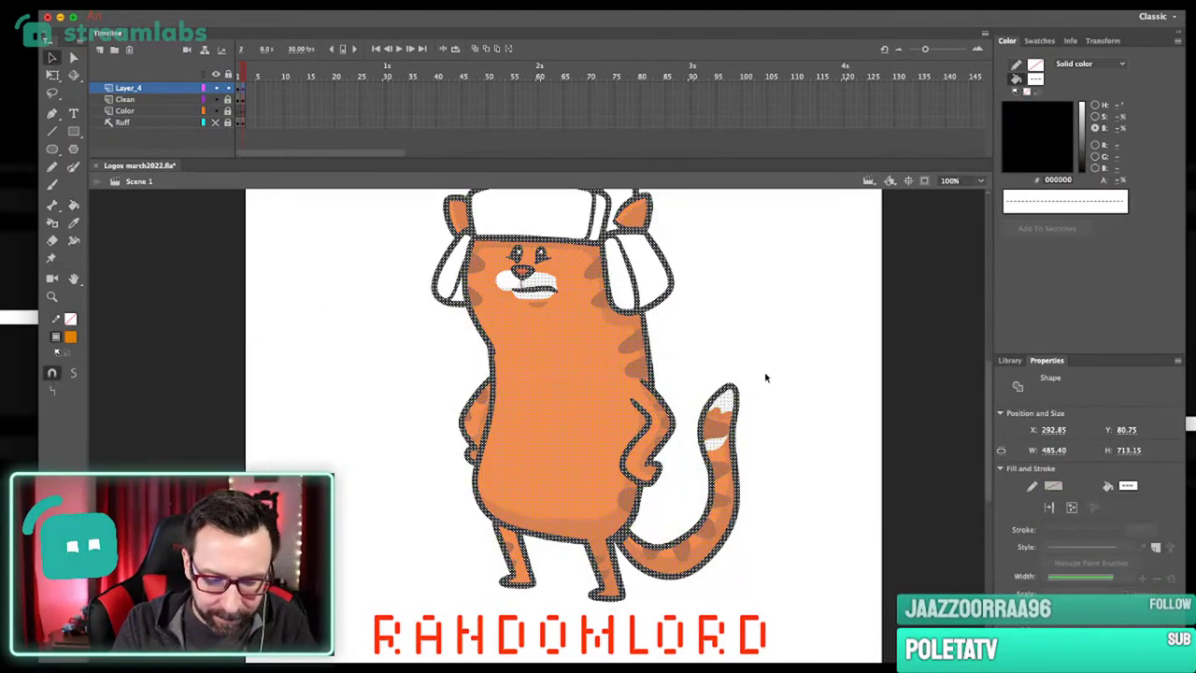
left_click(780, 381)
scroll(755, 390, "down", 2)
scroll(754, 390, "up", 2)
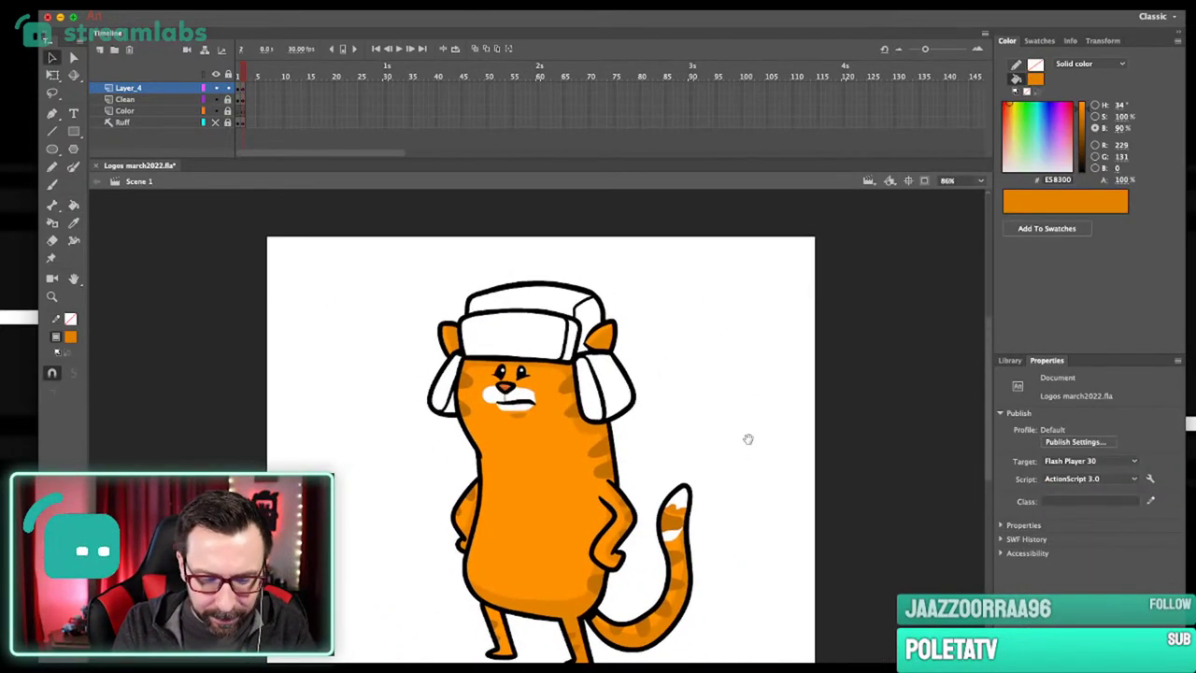
Draw three curved guide lines across the hat's crown and one on its side panel with the green Pencil tool.
left_click_drag(453, 336, 602, 471)
scroll(566, 408, "down", 5)
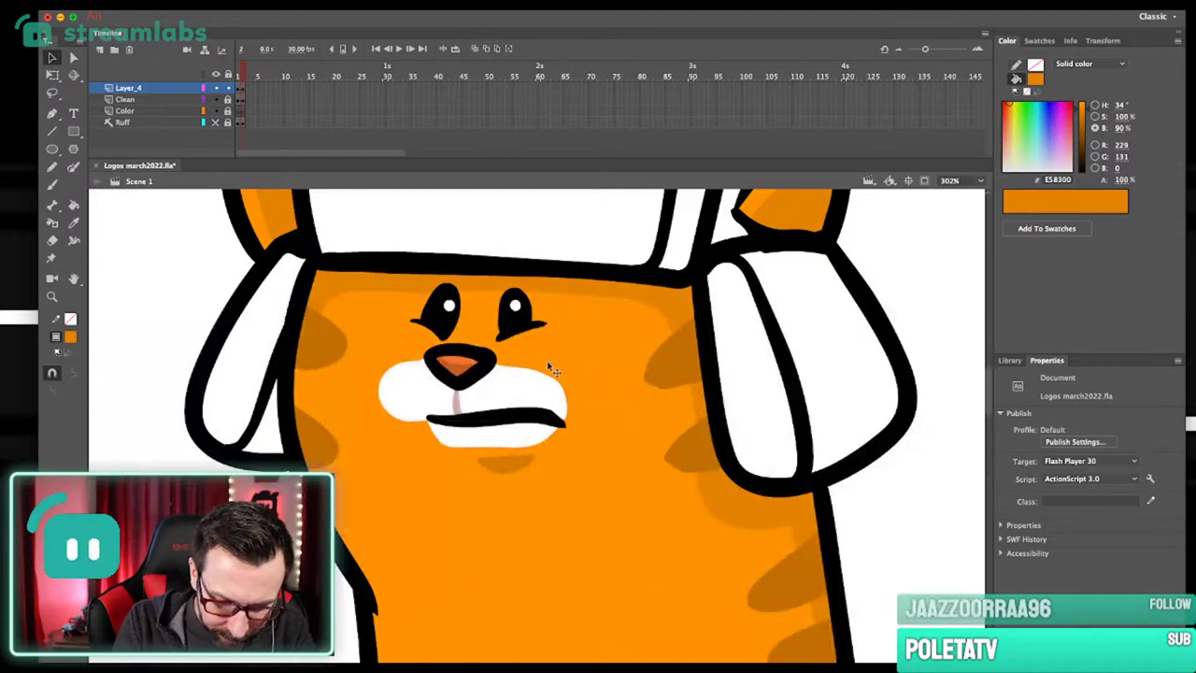
key("y")
left_click_drag(618, 385, 613, 394)
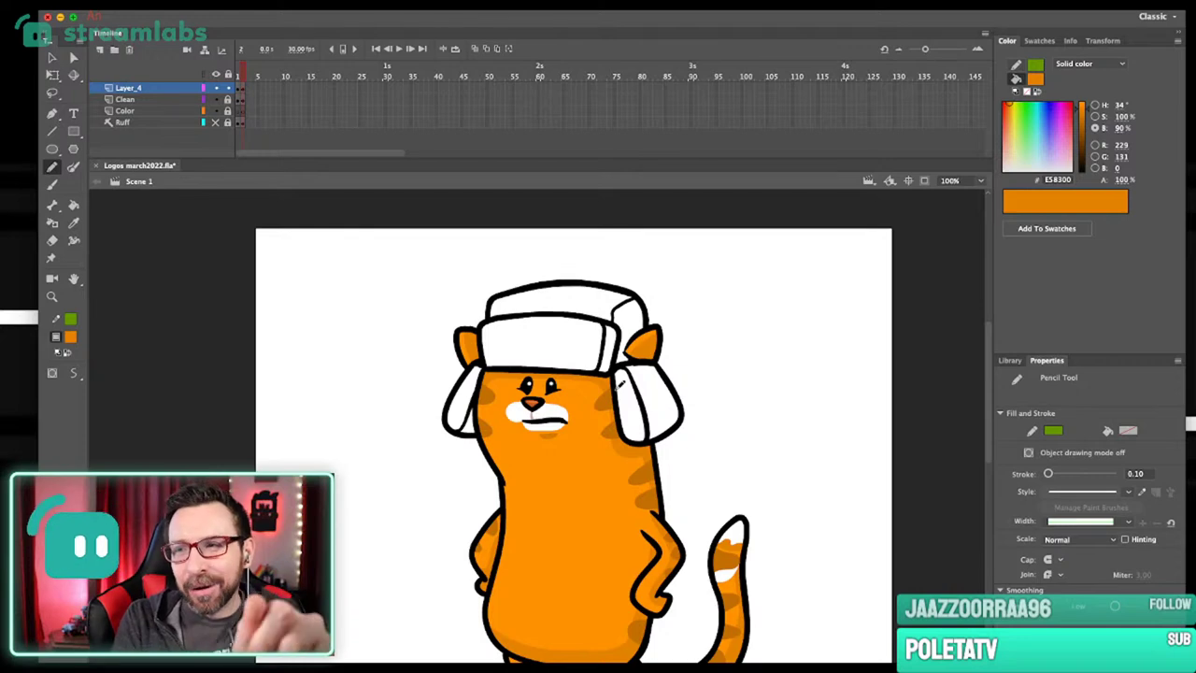
left_click_drag(667, 368, 679, 382)
left_click_drag(634, 277, 658, 296)
left_click_drag(547, 268, 639, 480)
left_click_drag(617, 414, 662, 442)
left_click_drag(541, 397, 613, 317)
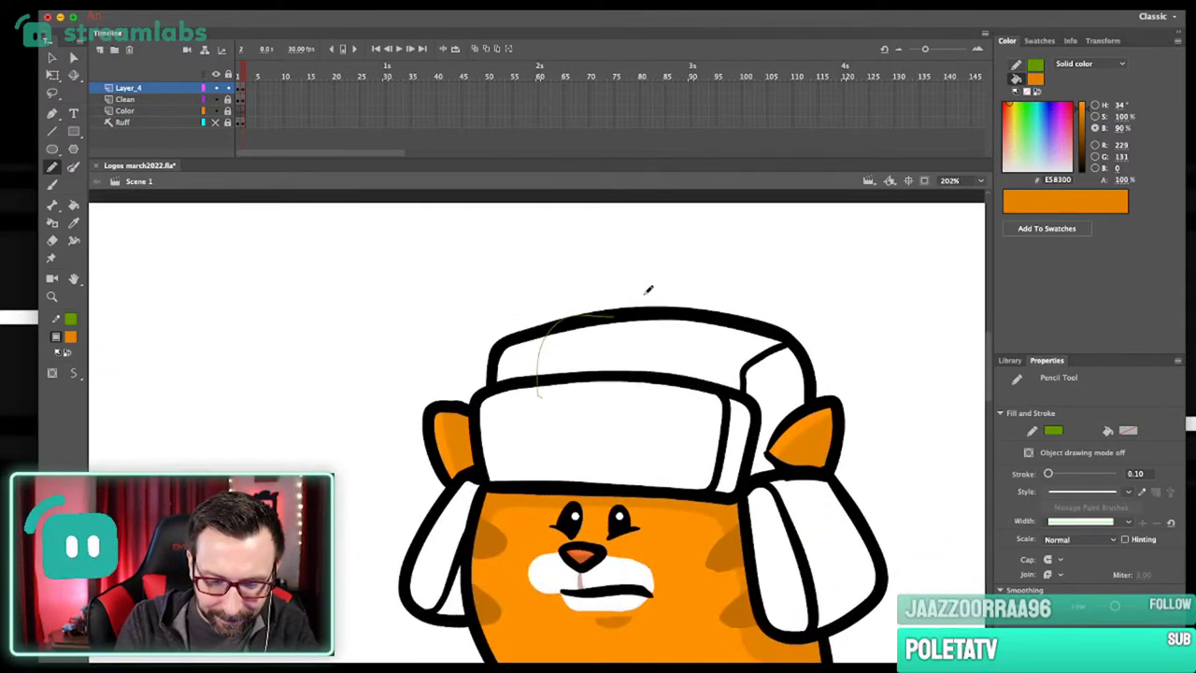
left_click_drag(620, 429, 620, 454)
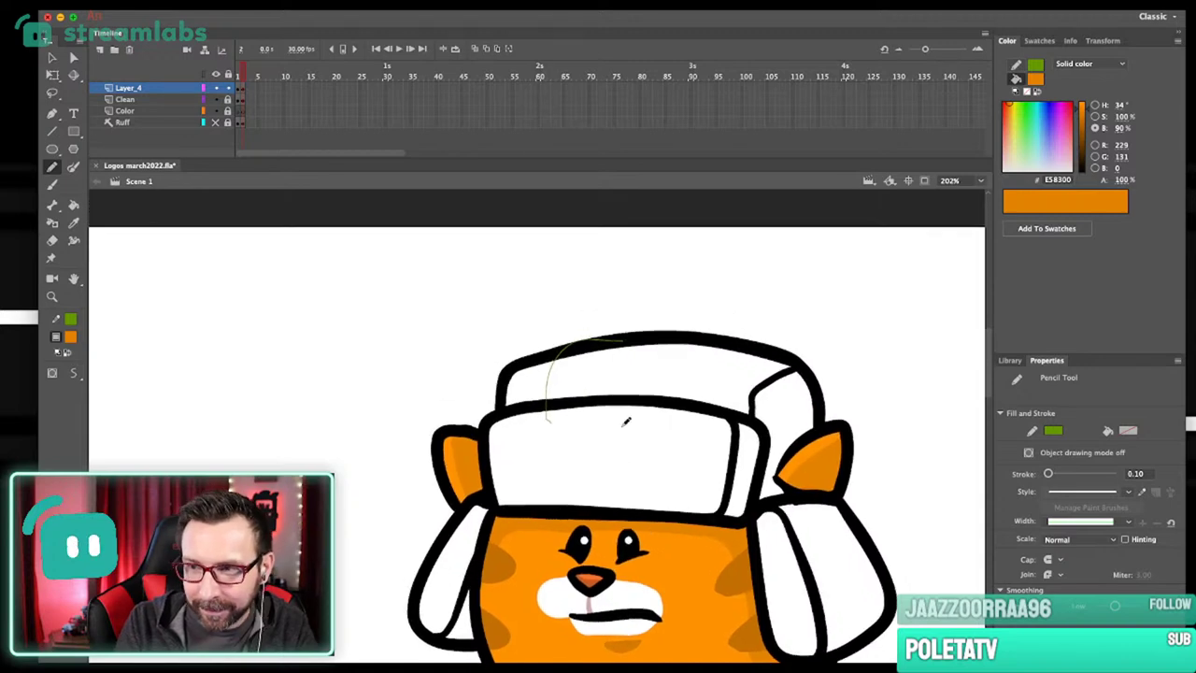
left_click_drag(553, 414, 590, 319)
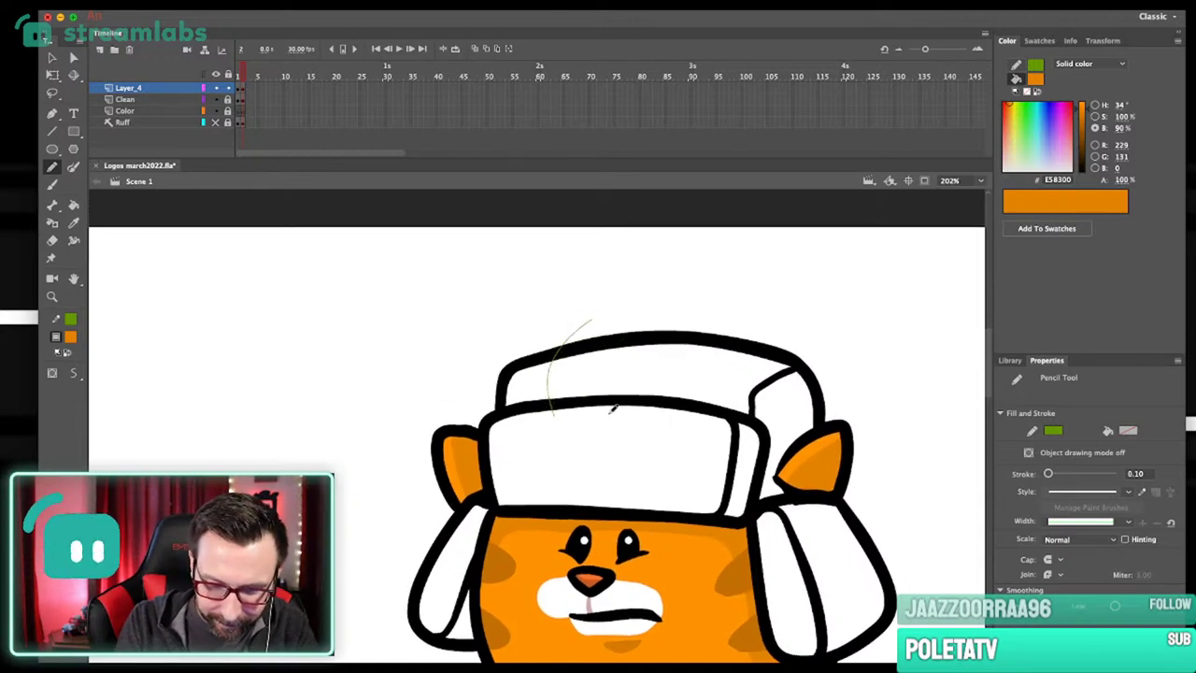
left_click_drag(617, 407, 669, 320)
left_click_drag(694, 367, 766, 326)
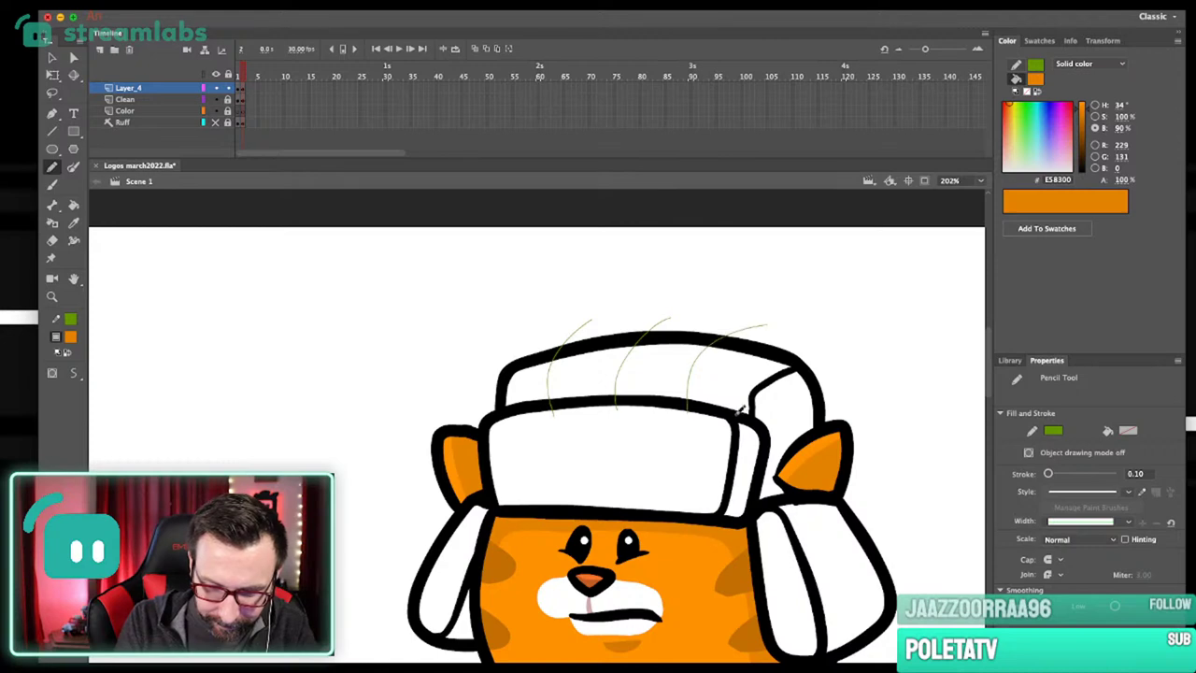
mouse_move(765, 374)
left_mouse_down()
mouse_move(756, 287)
mouse_move(820, 294)
left_mouse_up()
left_click_drag(681, 330, 731, 319)
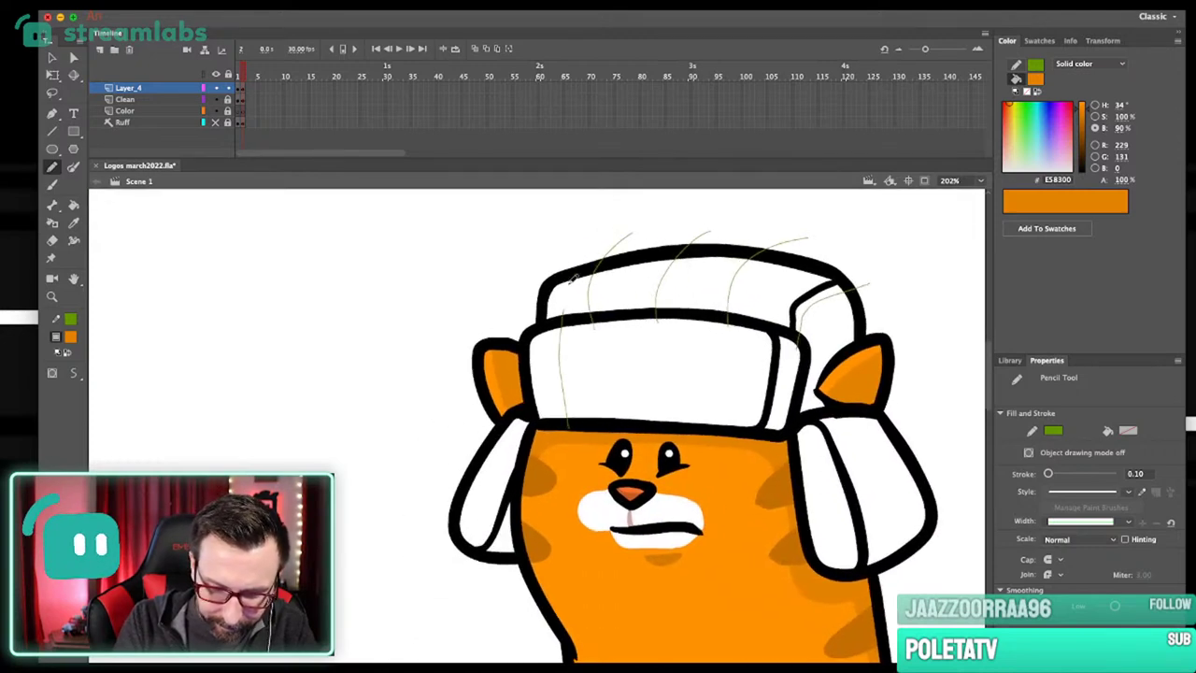
mouse_move(629, 425)
left_mouse_down()
mouse_move(629, 358)
mouse_move(645, 269)
left_mouse_up()
left_click_drag(699, 430, 694, 290)
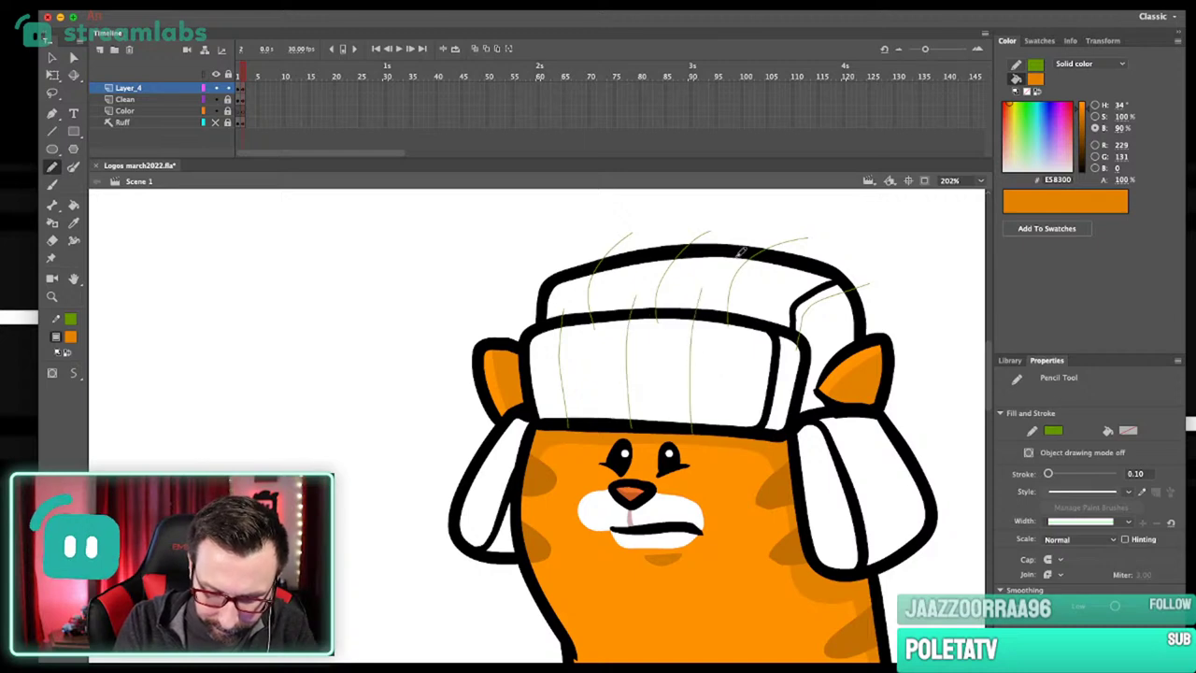
left_click_drag(751, 430, 776, 240)
left_click_drag(759, 361, 791, 370)
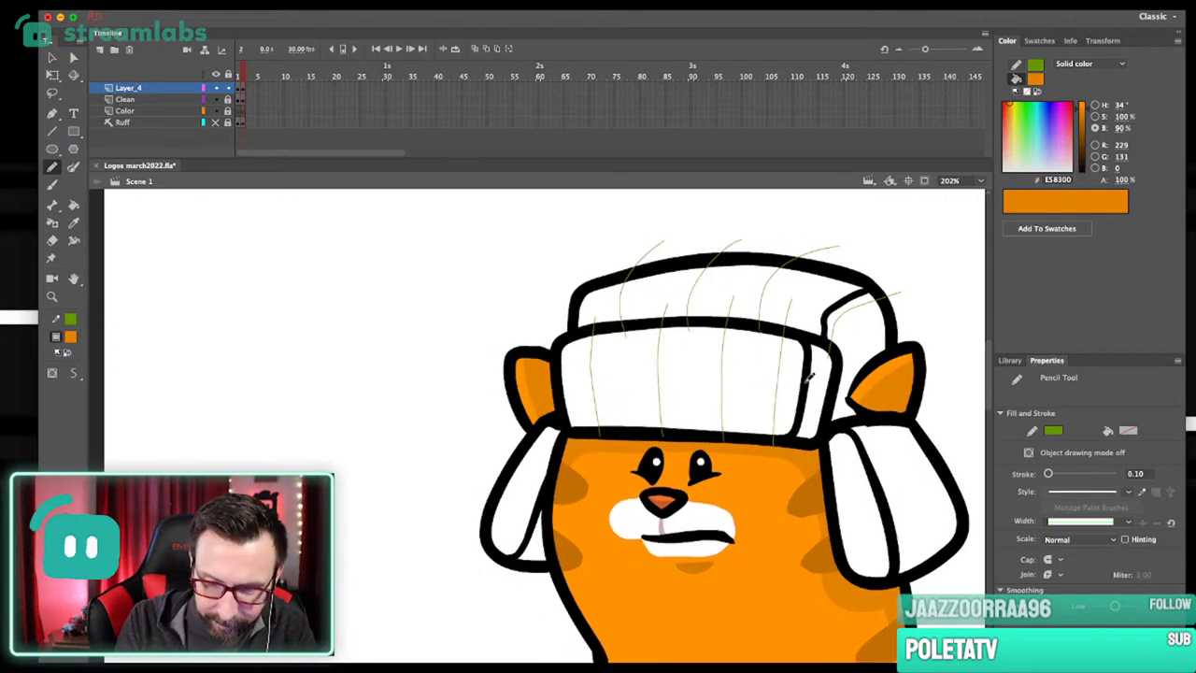
left_click_drag(820, 376, 538, 375)
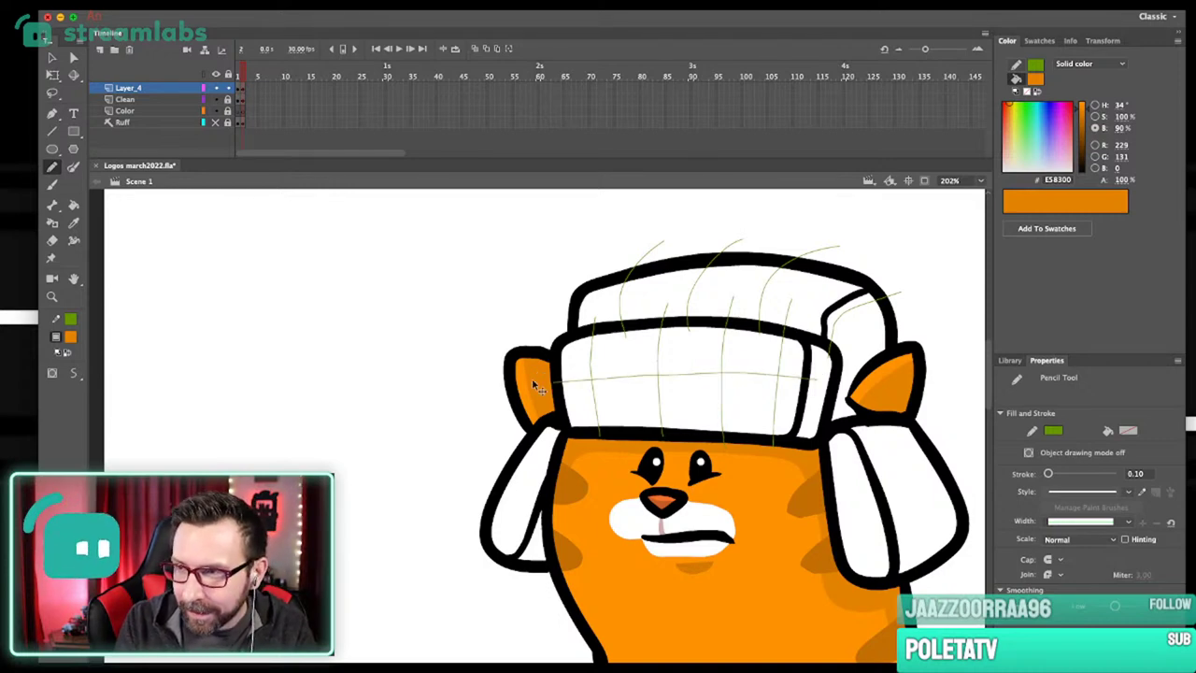
key("super+z")
key("super+z")
key("super+z")
key("super+z")
key("super+z")
Draw a short guide line across the hat's side panel and crossing plaid guide lines over the ear flaps.
scroll(537, 381, "down", 2)
scroll(536, 381, "right", 1)
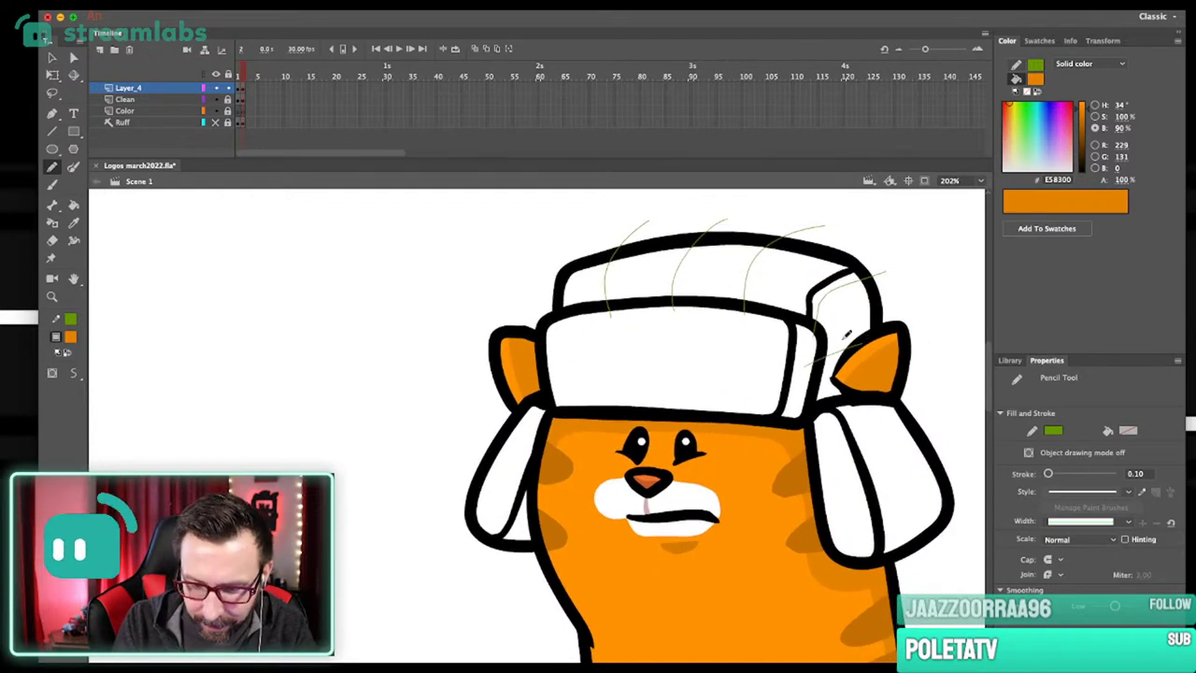
scroll(841, 348, "down", 2)
scroll(841, 347, "right", 2)
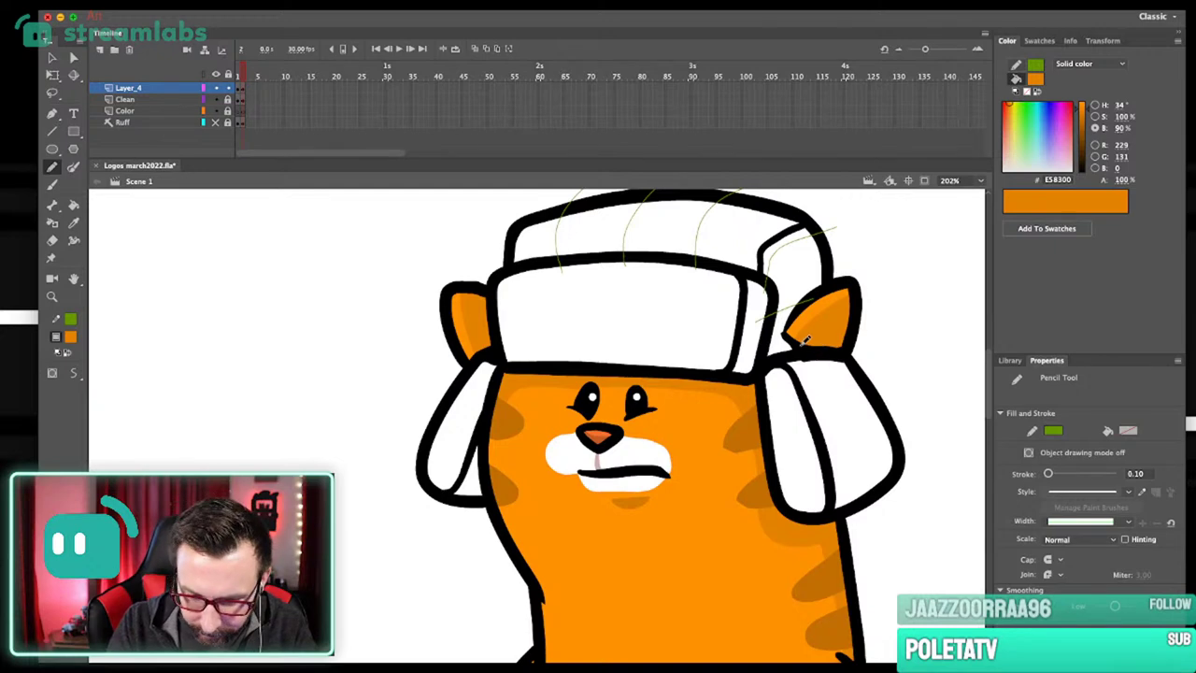
left_click_drag(855, 477, 847, 507)
key("super+z")
mouse_move(804, 346)
left_mouse_down()
mouse_move(855, 494)
mouse_move(840, 523)
mouse_move(824, 348)
left_mouse_up()
left_click_drag(904, 420, 807, 456)
left_click_drag(890, 377, 792, 388)
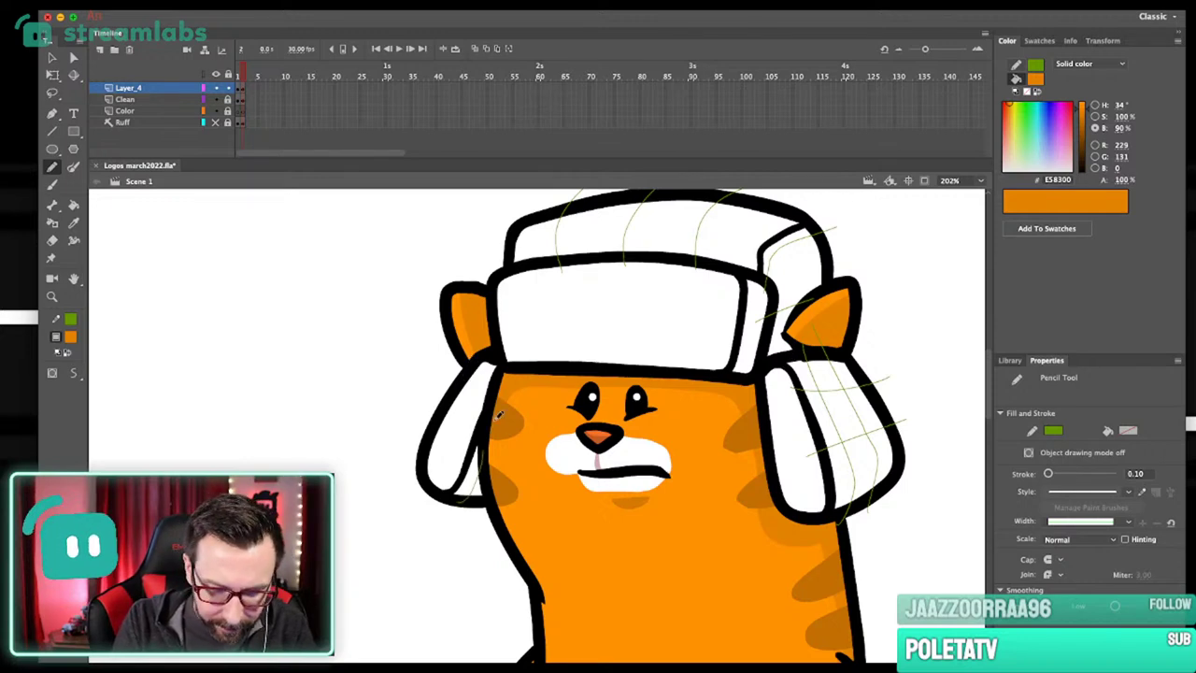
Draw two long curved guide lines lengthwise across the hat's crown, crossing the existing guides.
scroll(763, 320, "up", 3)
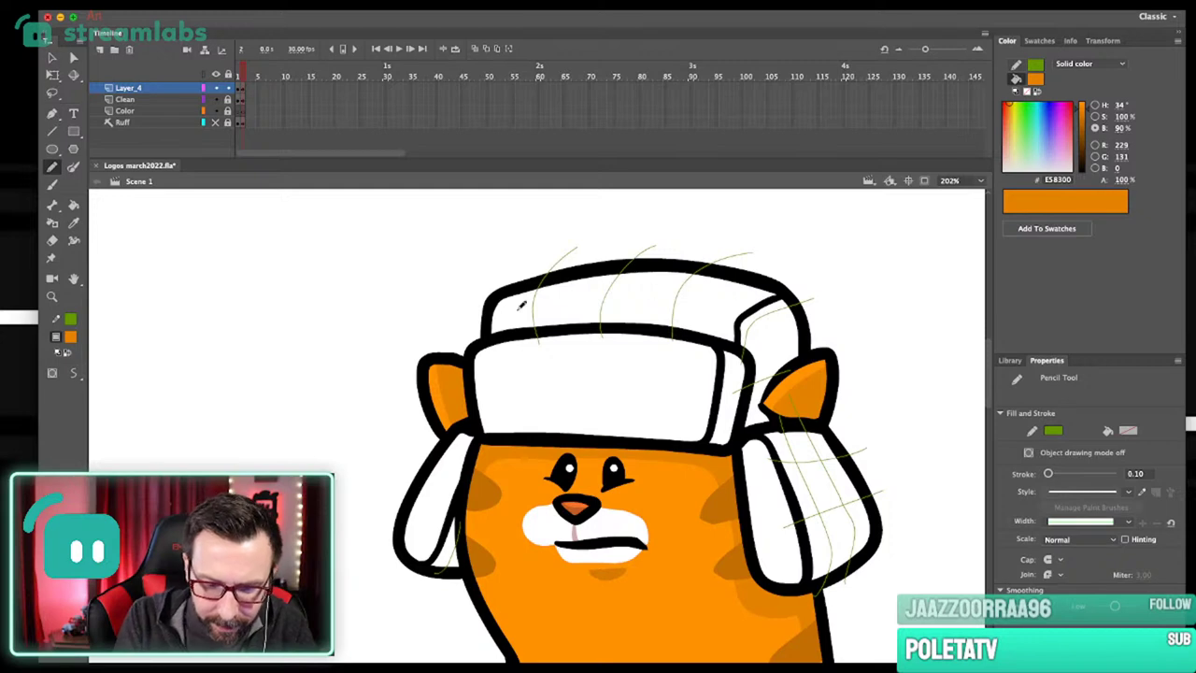
left_click_drag(658, 295, 784, 307)
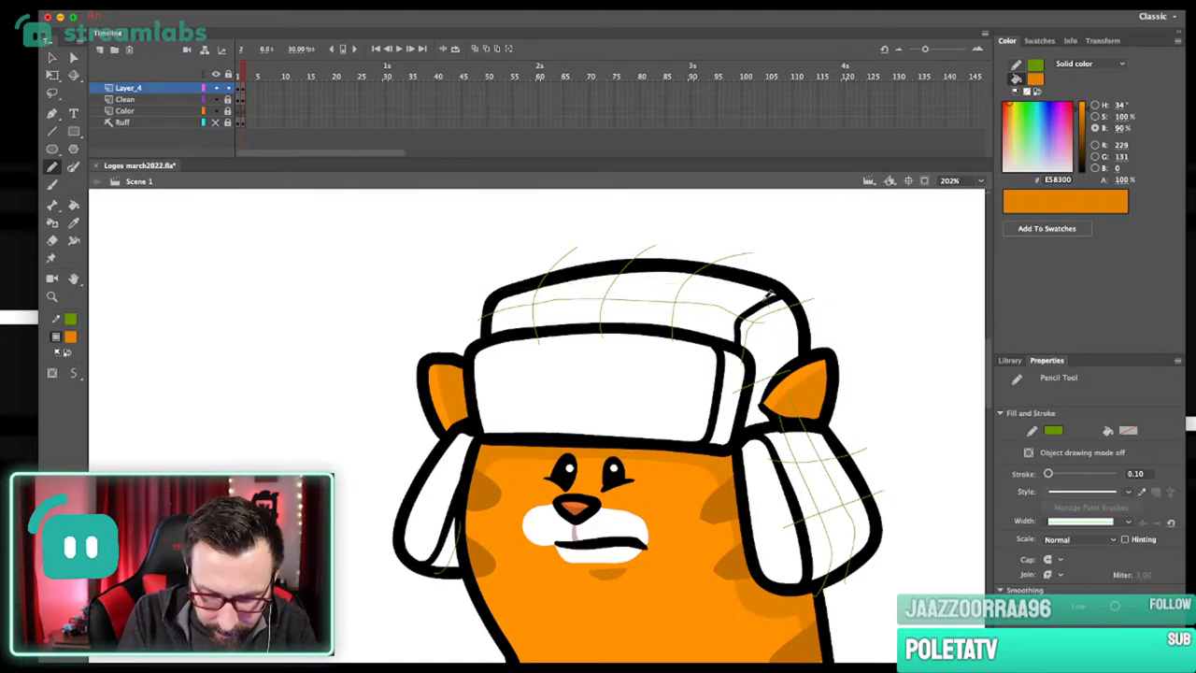
key("ctrl+1")
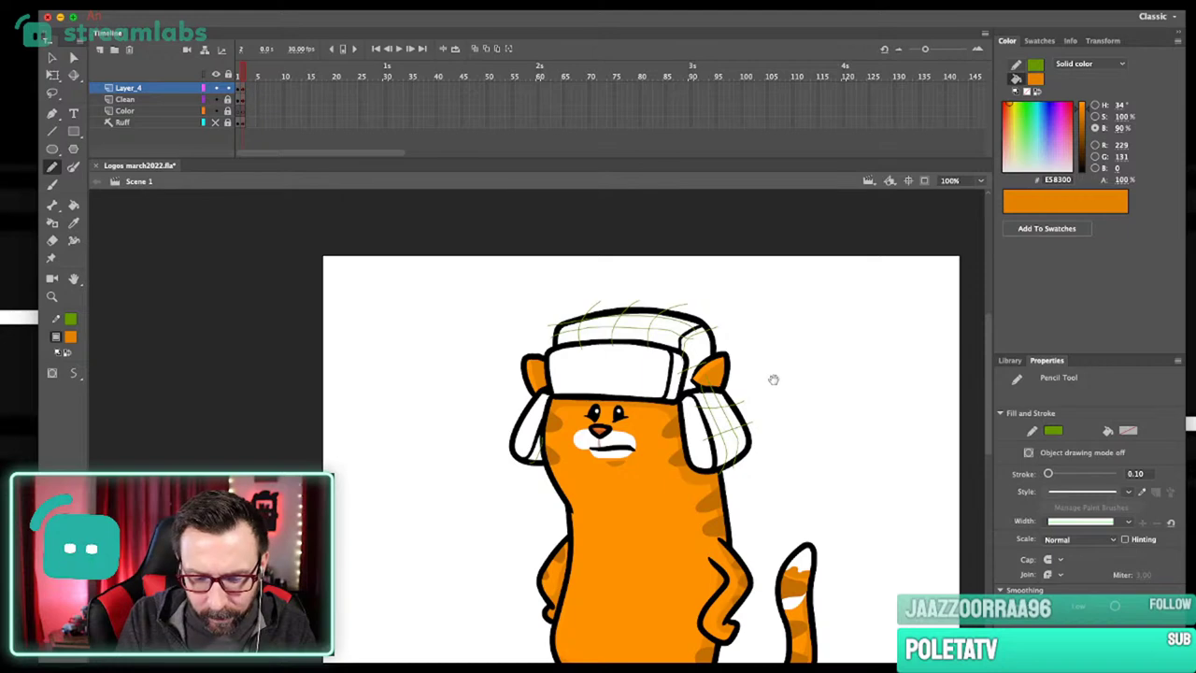
Trim the lengthwise guide where it overhangs the crown's edge and draw a guide line down the hat's side panel.
left_click(660, 297)
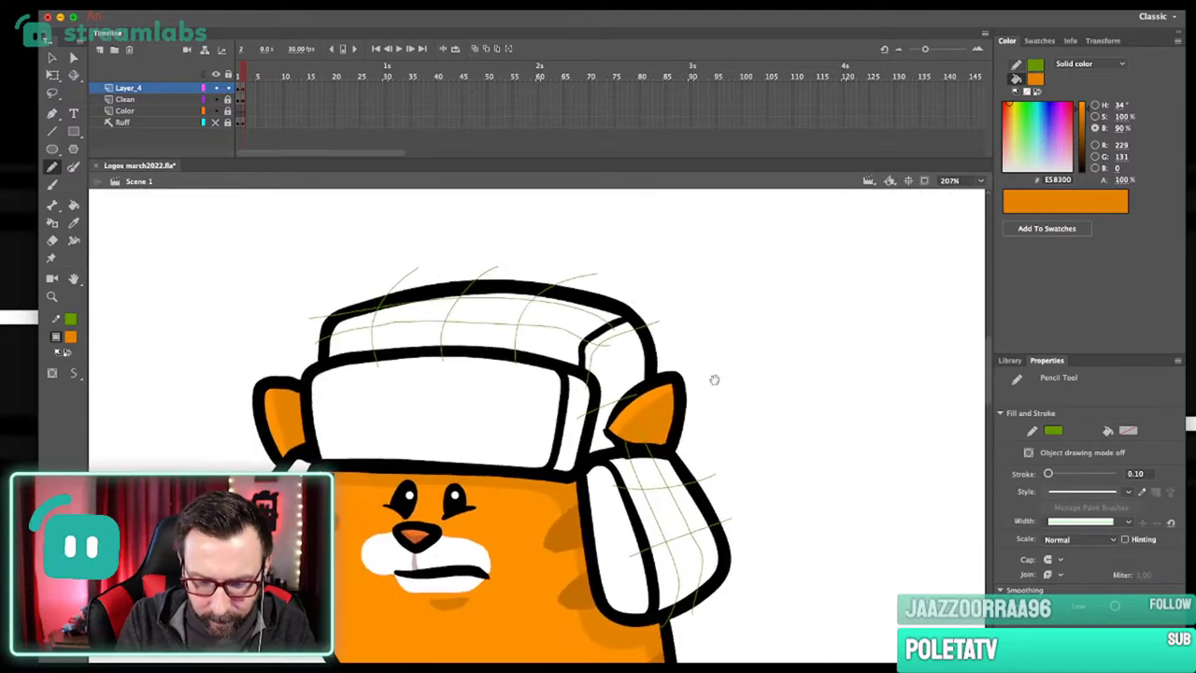
left_click(609, 343)
key("Delete")
mouse_move(681, 413)
left_mouse_down()
mouse_move(723, 399)
mouse_move(735, 379)
left_mouse_up()
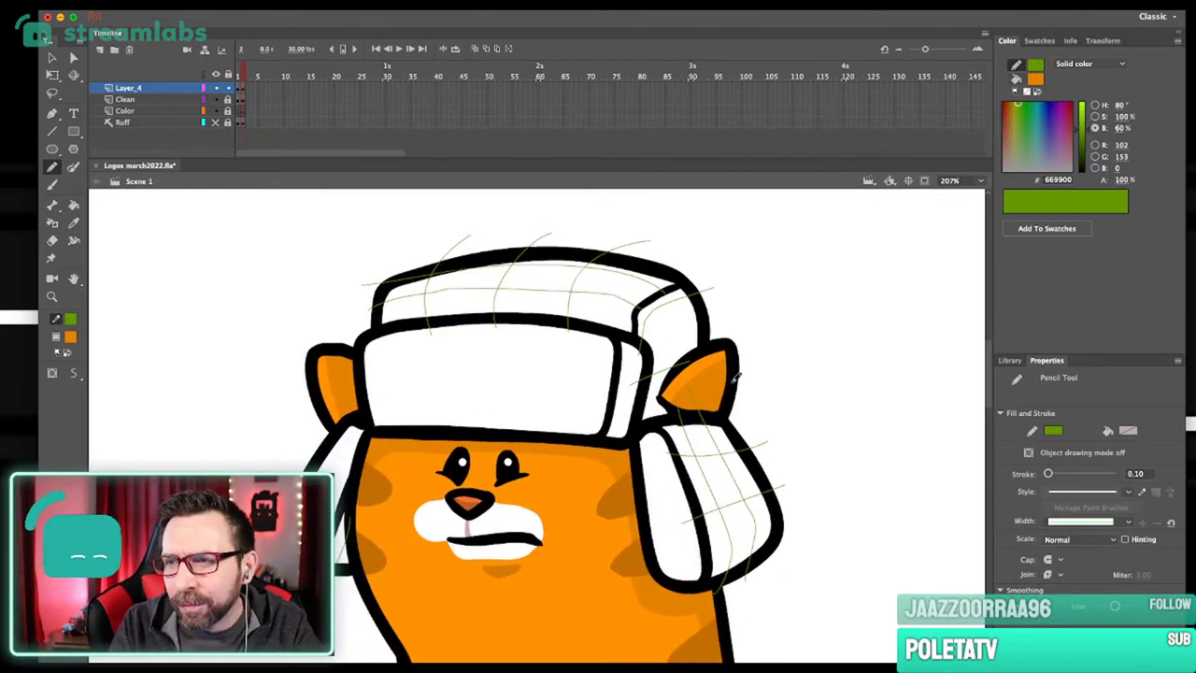
scroll(701, 372, "down", 1)
scroll(701, 372, "left", 2)
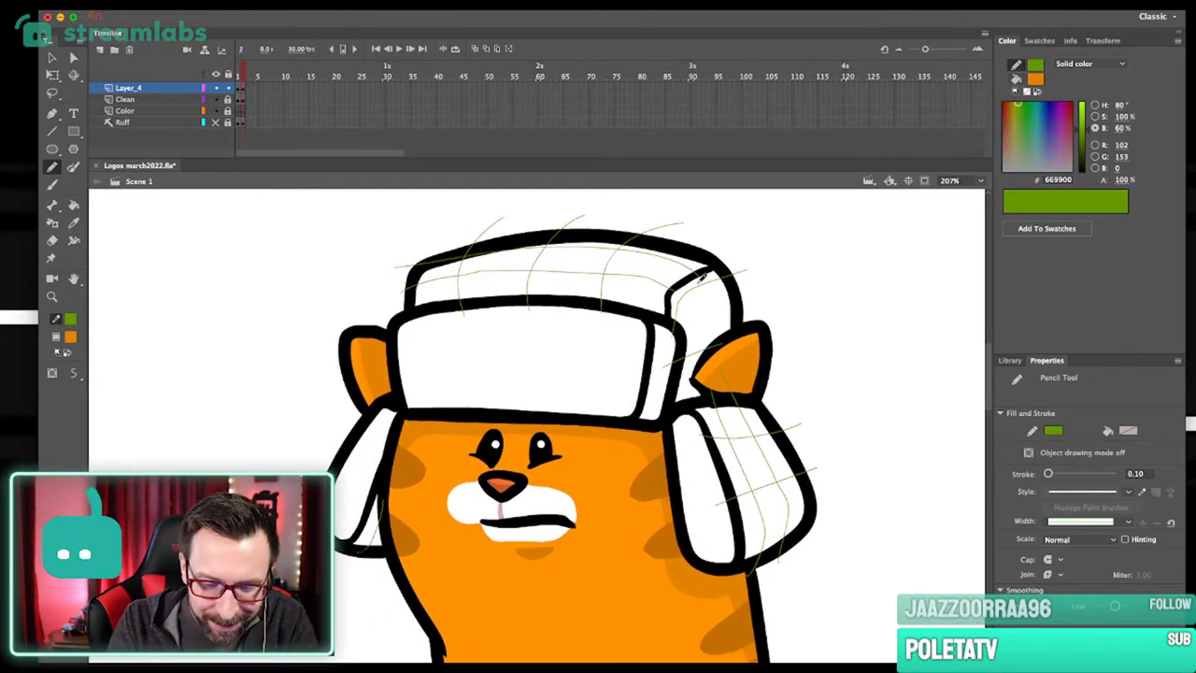
key("ctrl+z")
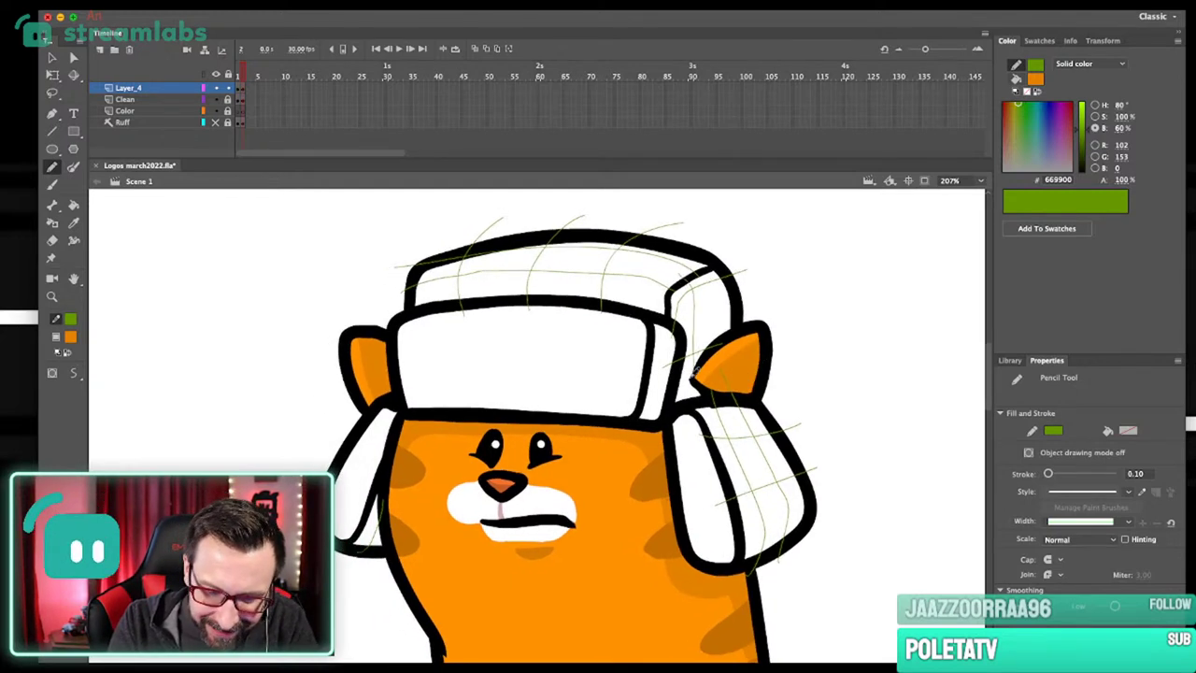
Save the document and view the whole character.
key("super+1")
key("super+2")
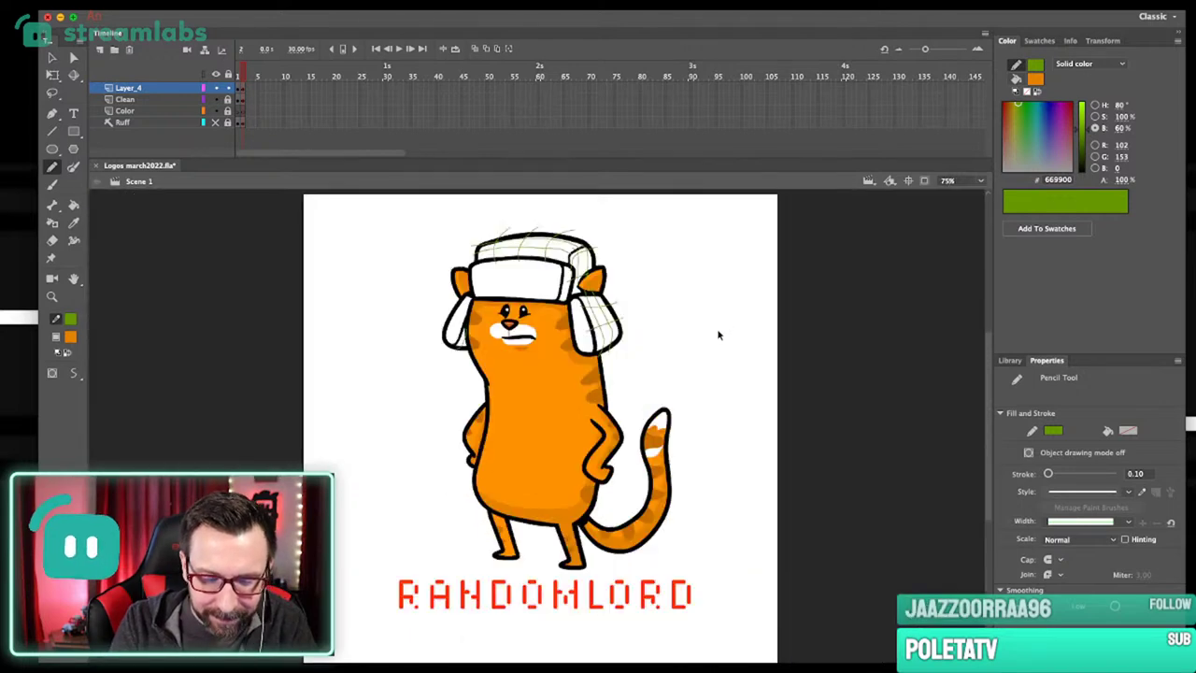
key("super+3")
scroll(691, 351, "left", 2)
scroll(737, 369, "up", 2)
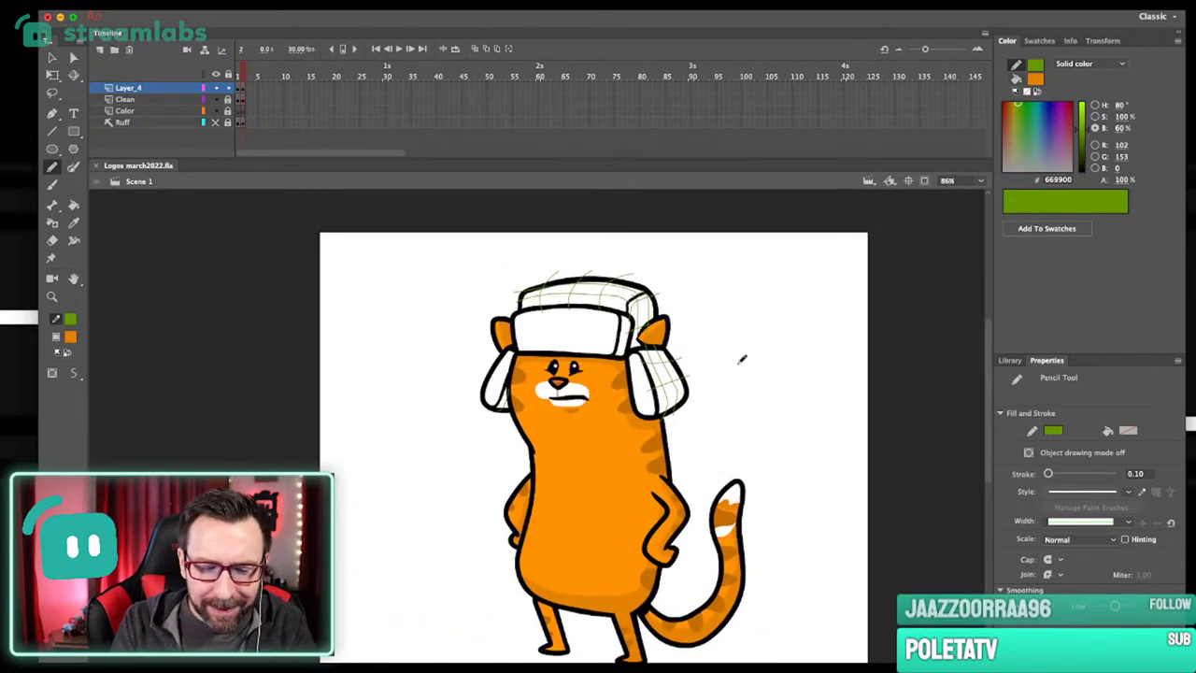
scroll(742, 359, "left", 1)
scroll(742, 356, "up", 1)
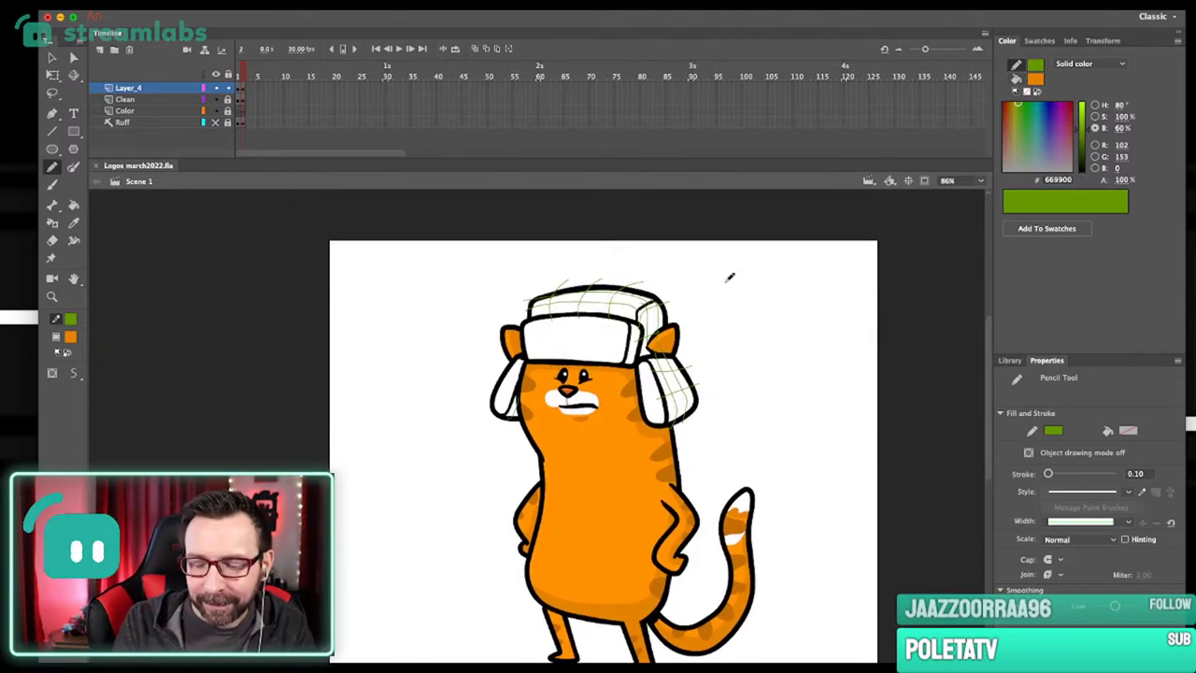
scroll(732, 353, "left", 1)
scroll(735, 359, "up", 1)
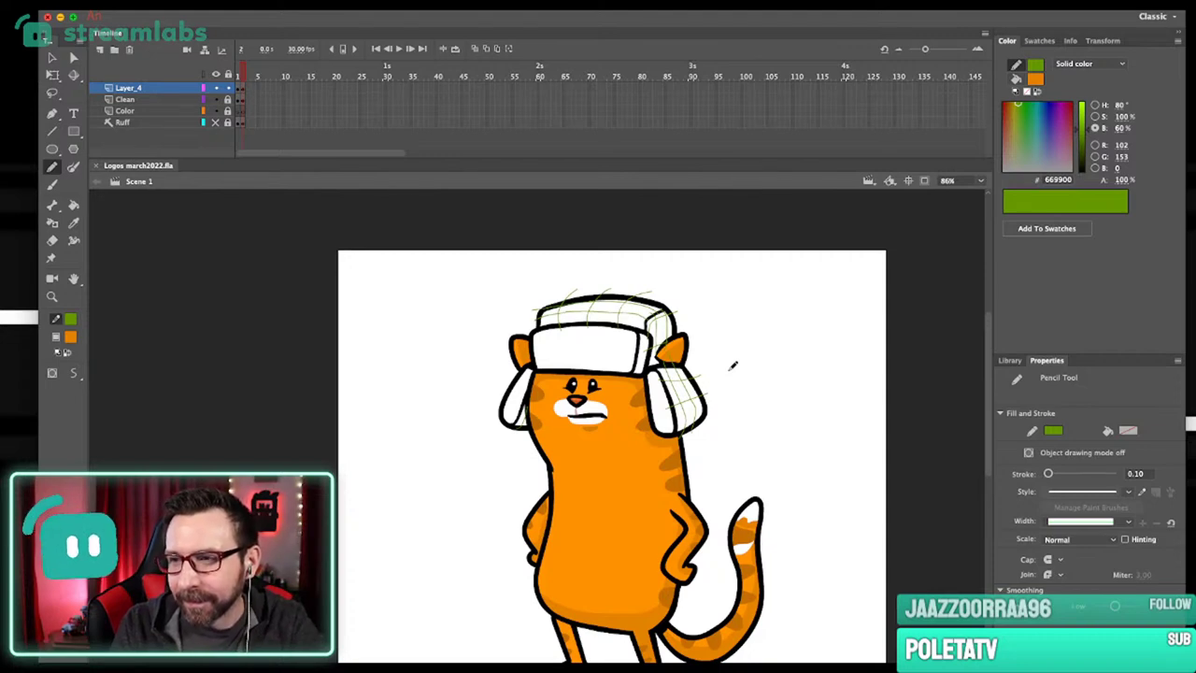
left_click_drag(751, 414, 727, 432)
left_click_drag(489, 287, 684, 562)
left_click_drag(698, 439, 726, 459)
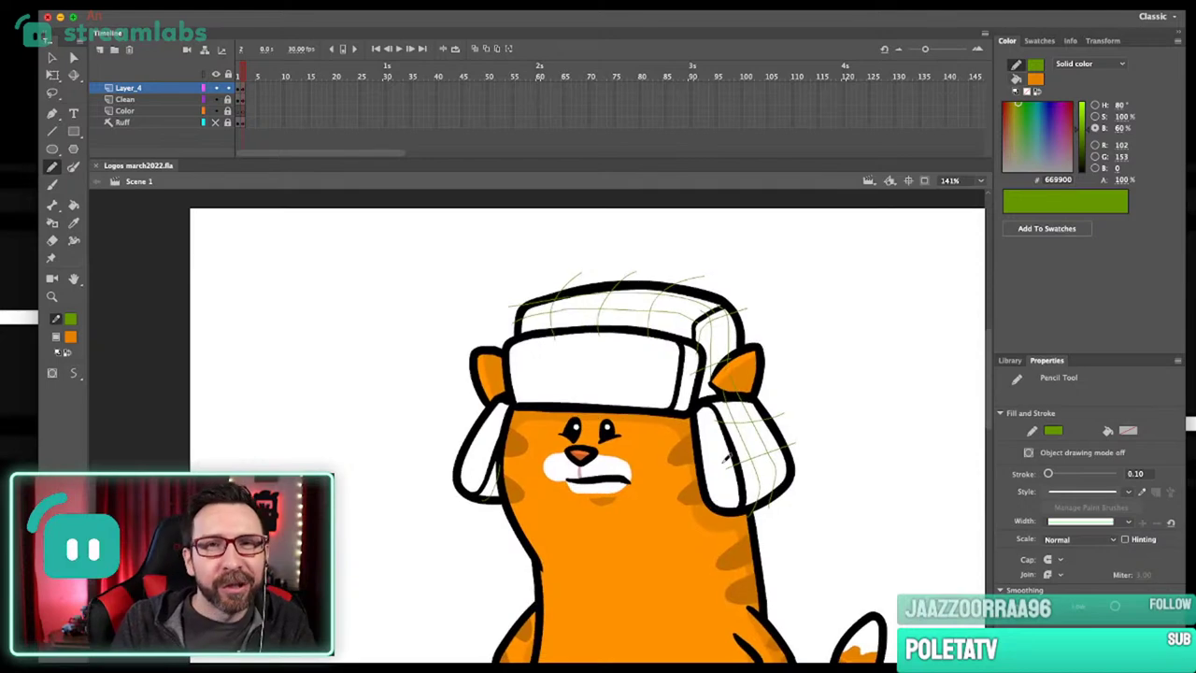
left_click_drag(796, 377, 799, 387)
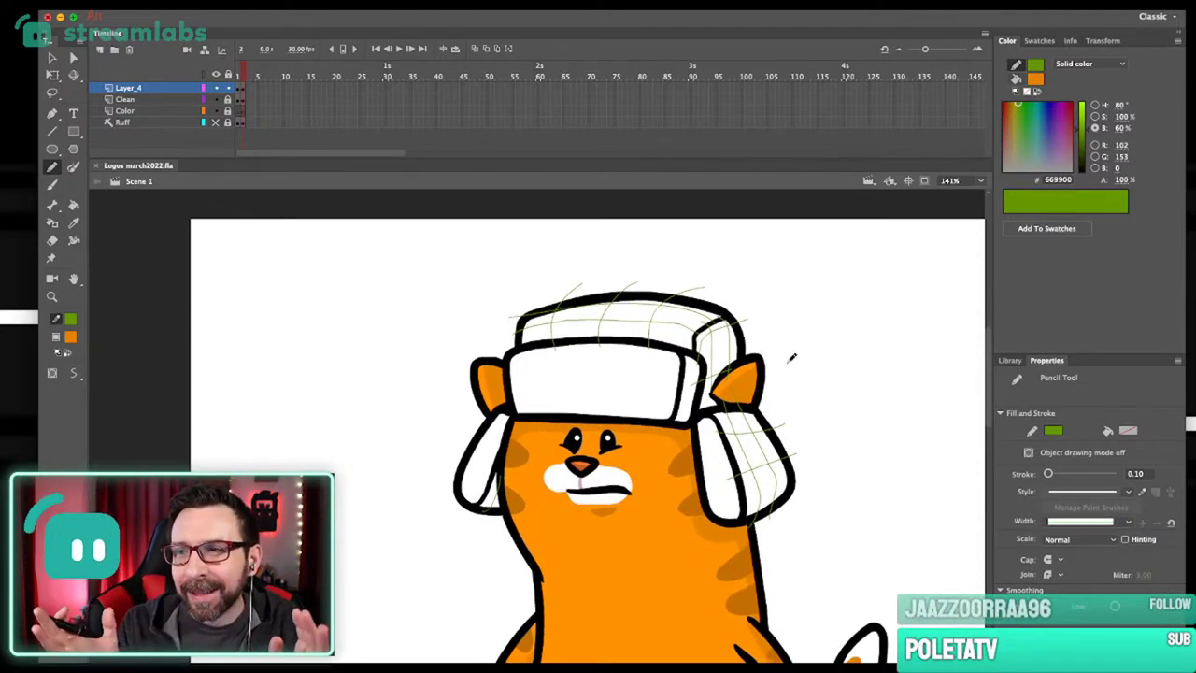
left_click_drag(795, 386, 797, 397)
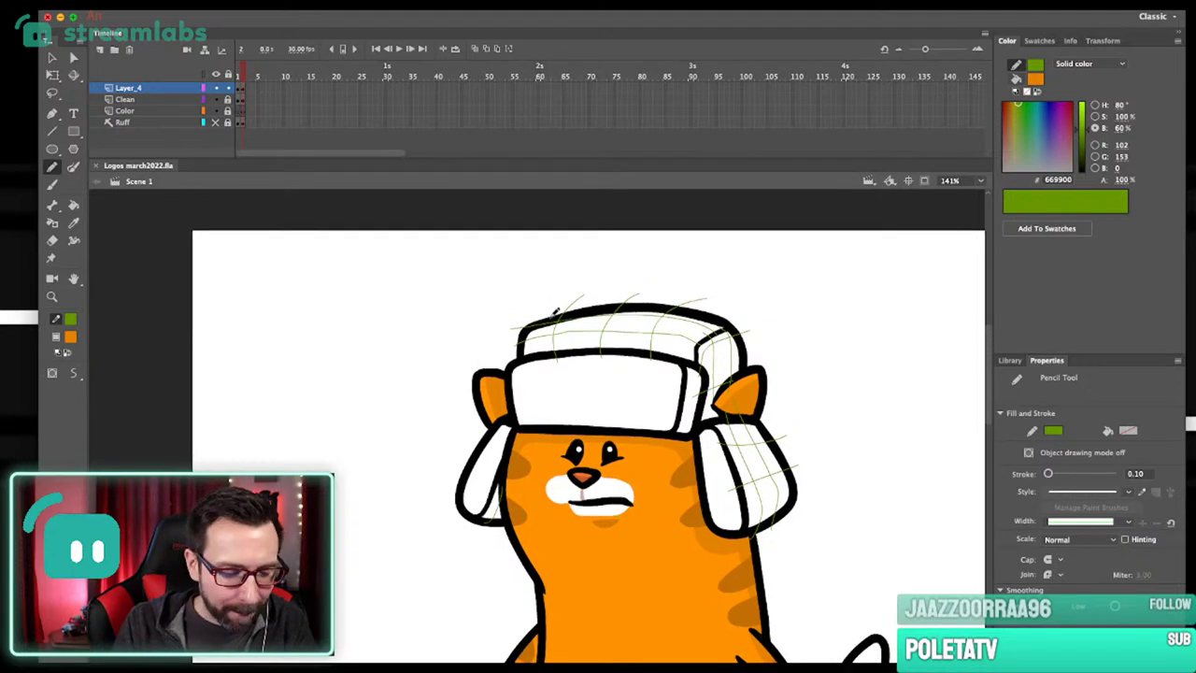
Set the fill colour to grey #999999 and fill two diagonally adjacent checks on the hat's crown with the Paint Bucket.
left_click(70, 337)
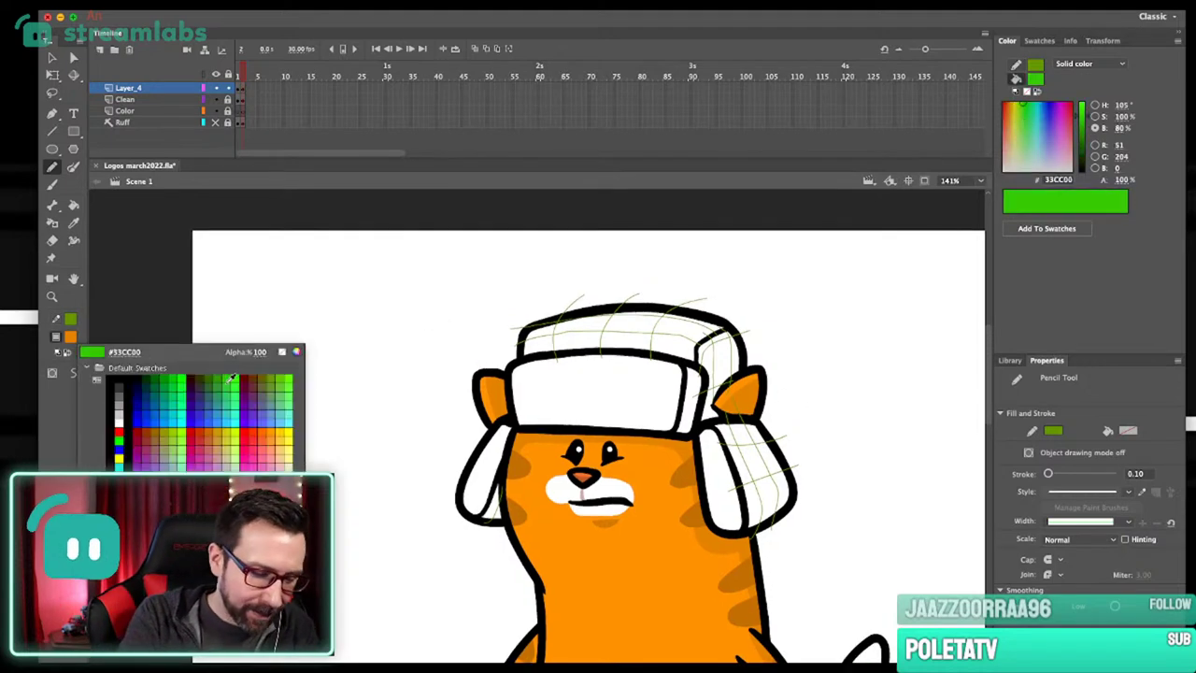
left_click(120, 399)
key("k")
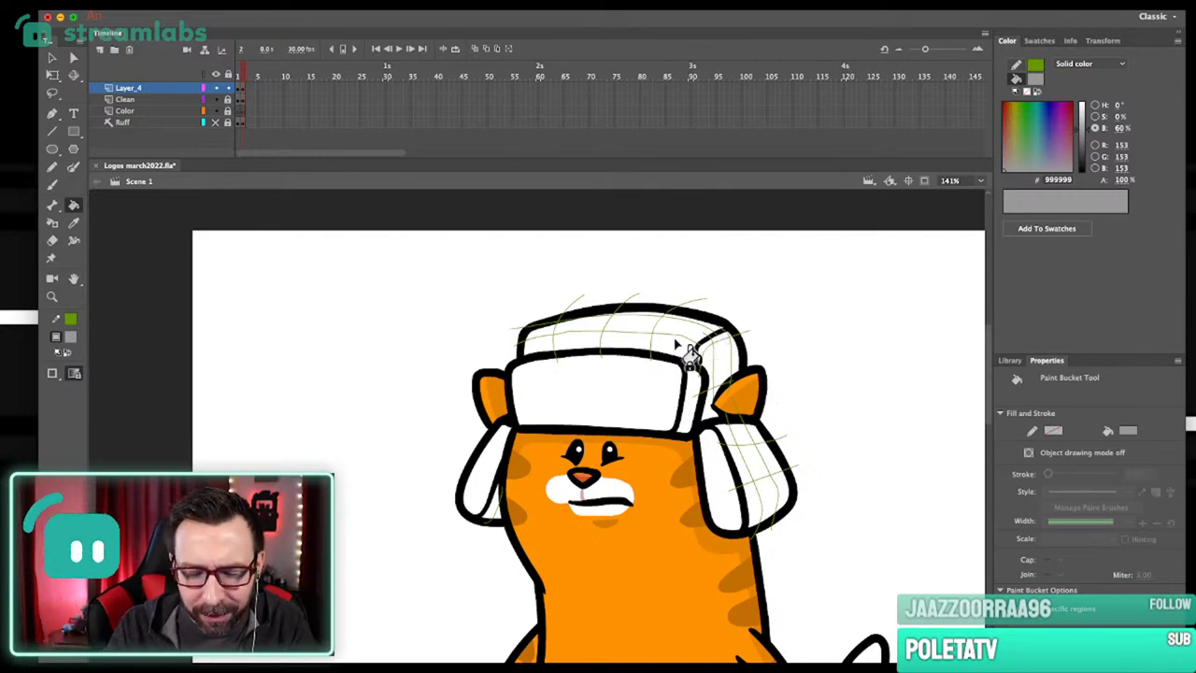
left_click(580, 340)
left_click(640, 322)
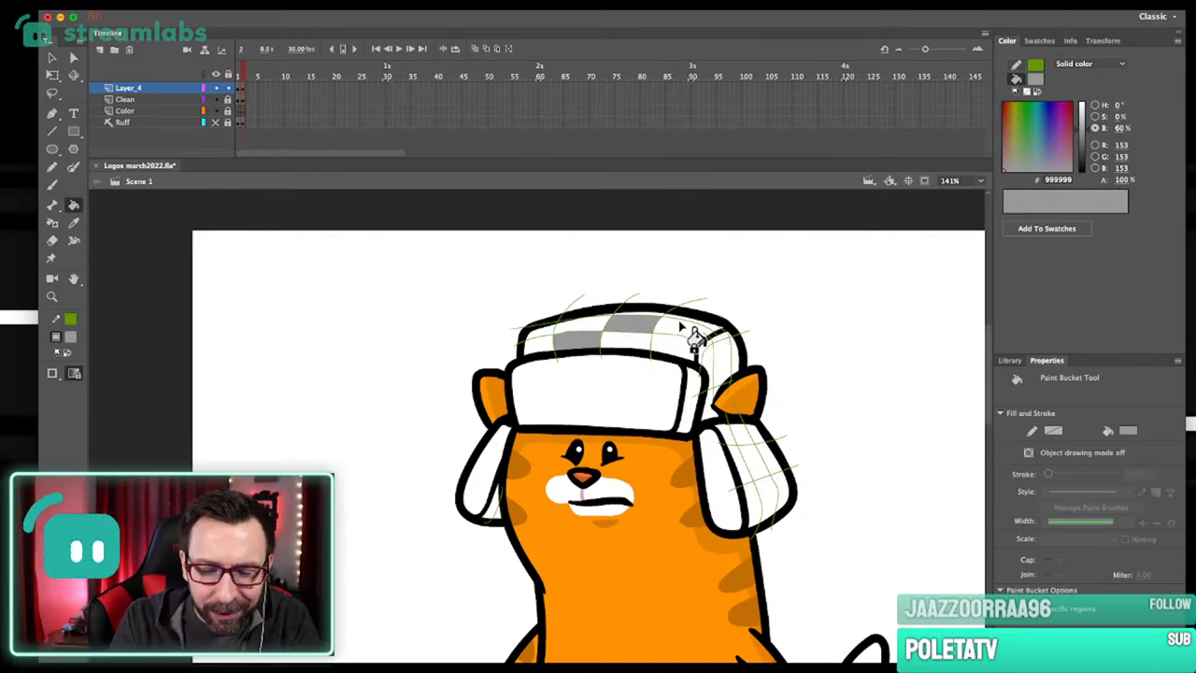
Fill the remaining alternate checks across the hat's crown with the same grey.
left_click(706, 330)
key("super+z")
left_click(708, 329)
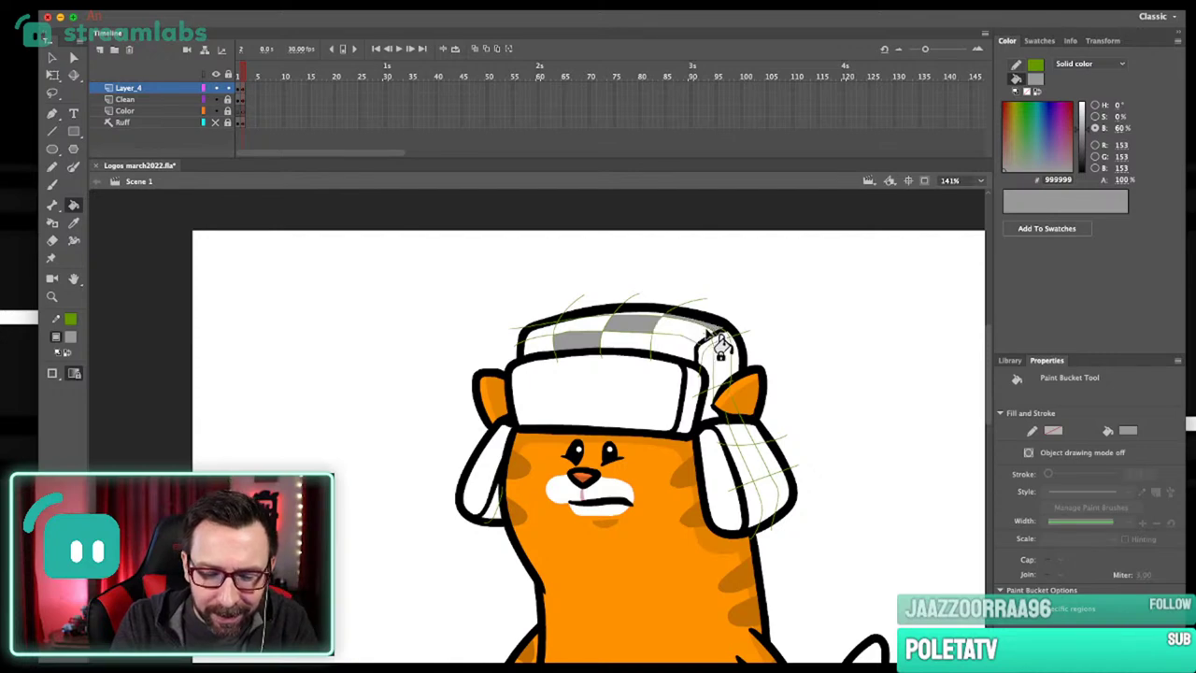
left_click(690, 341)
left_click(613, 313)
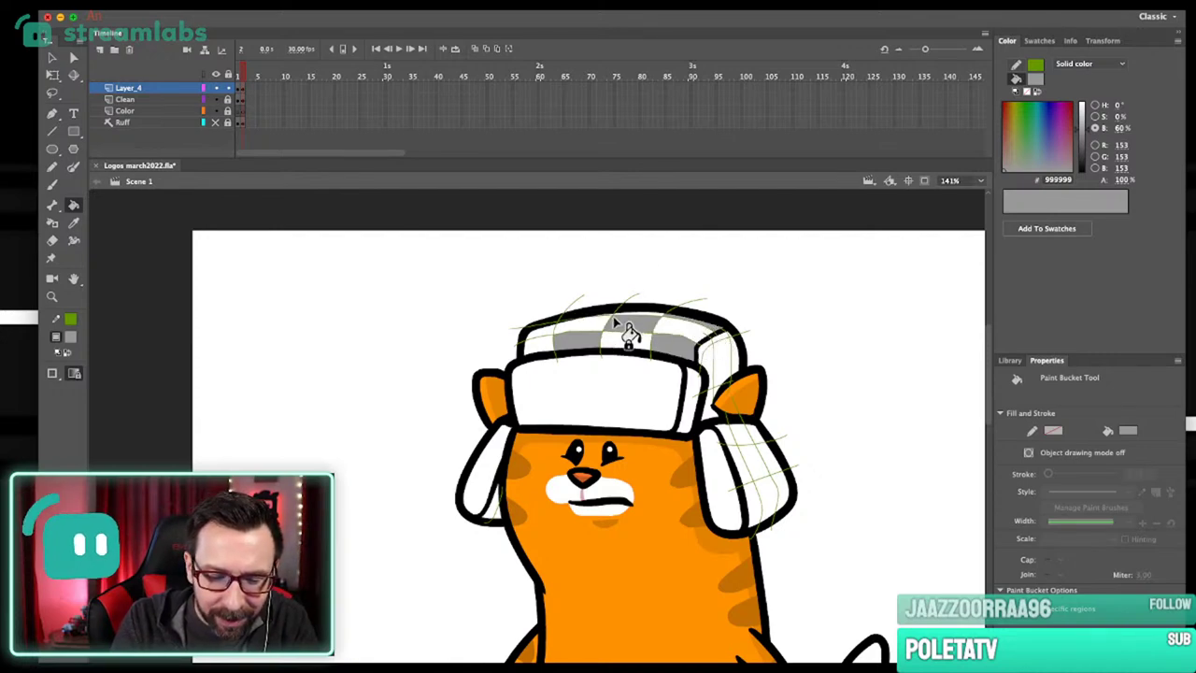
left_click(617, 314)
key("super+z")
left_click(565, 348)
Fill alternate checks on the hat's side panel with grey to continue the crown's pattern.
left_click(716, 367)
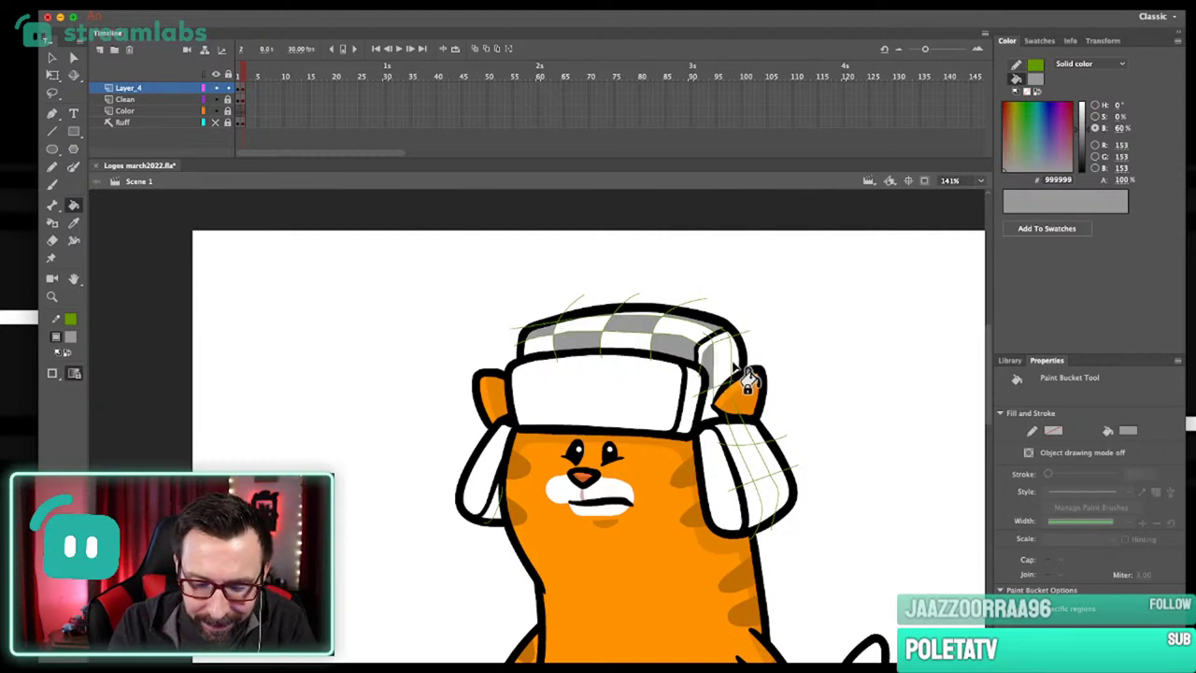
left_click(689, 384, "super")
left_click(620, 383)
left_click(584, 441)
key("super+1")
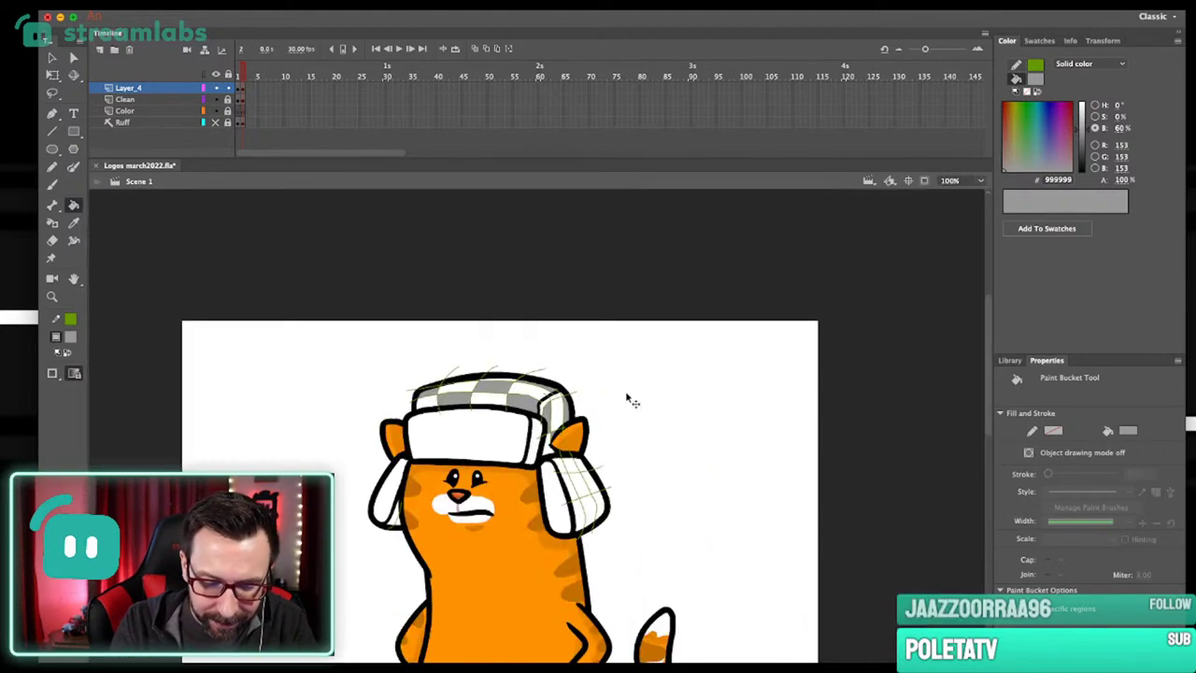
Fill alternate checks on the outer sides of both ear flaps with grey.
scroll(628, 400, "up", 4)
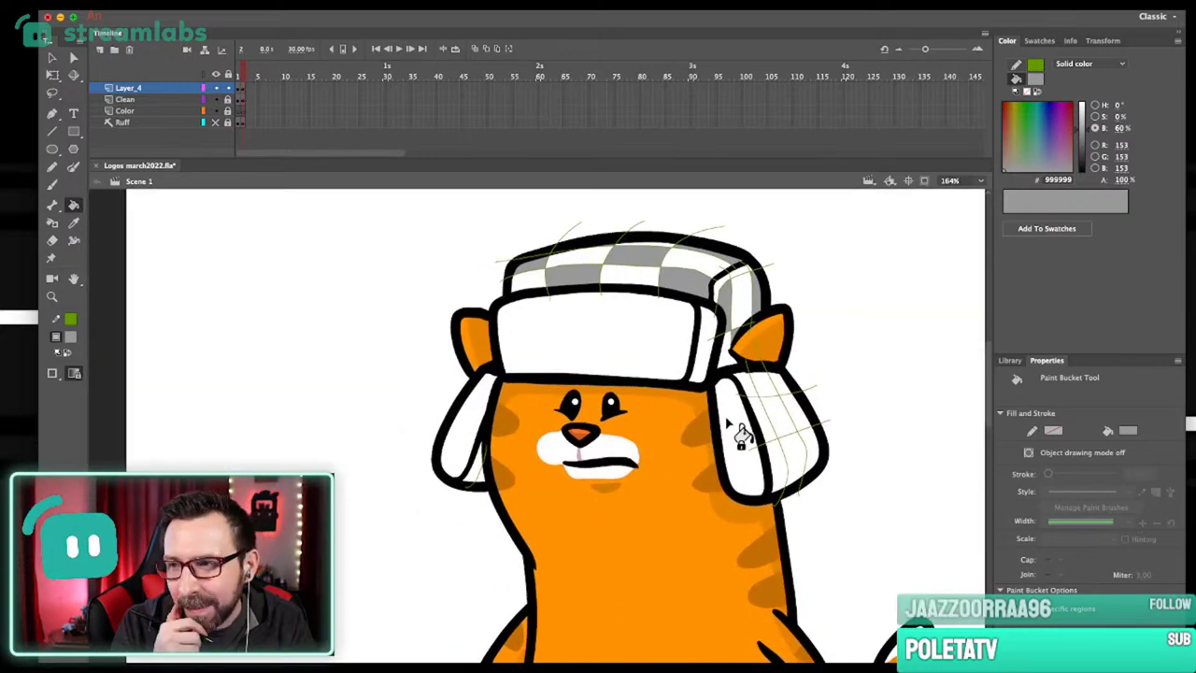
scroll(743, 430, "right", 1)
left_click(760, 399)
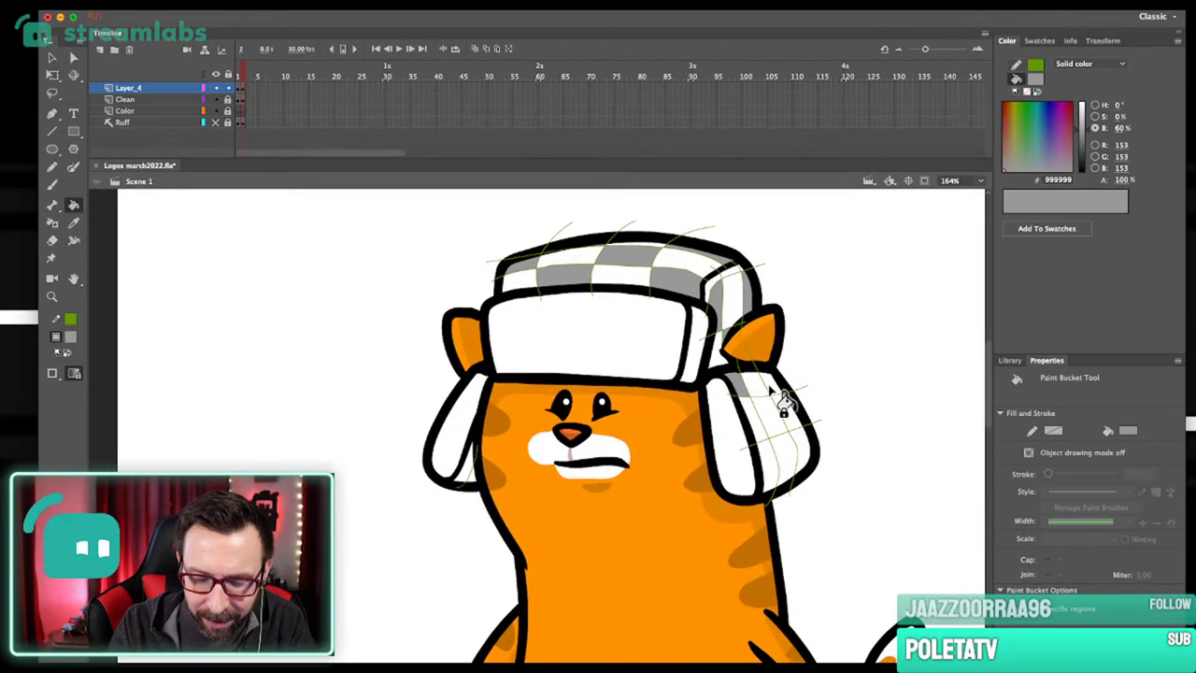
left_click(770, 420)
left_click(777, 464)
left_click(801, 450)
scroll(683, 463, "left", 1)
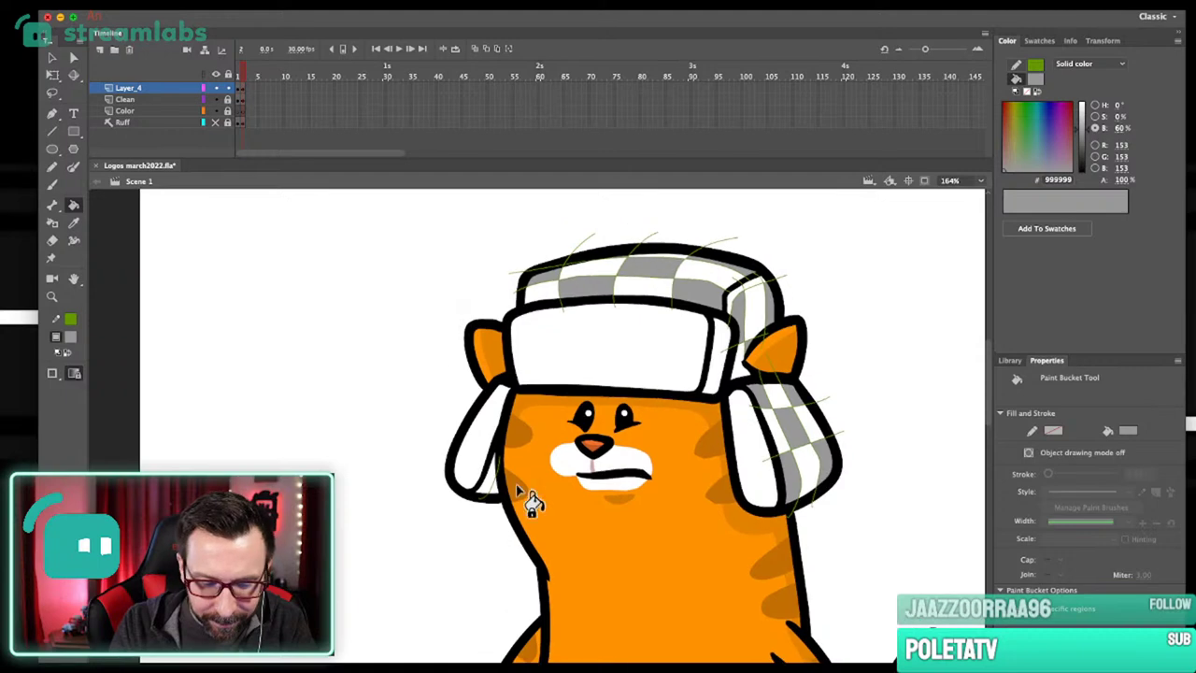
left_click(482, 478)
Check the hat's grey pattern on the whole character and save the document.
scroll(529, 472, "down", 3)
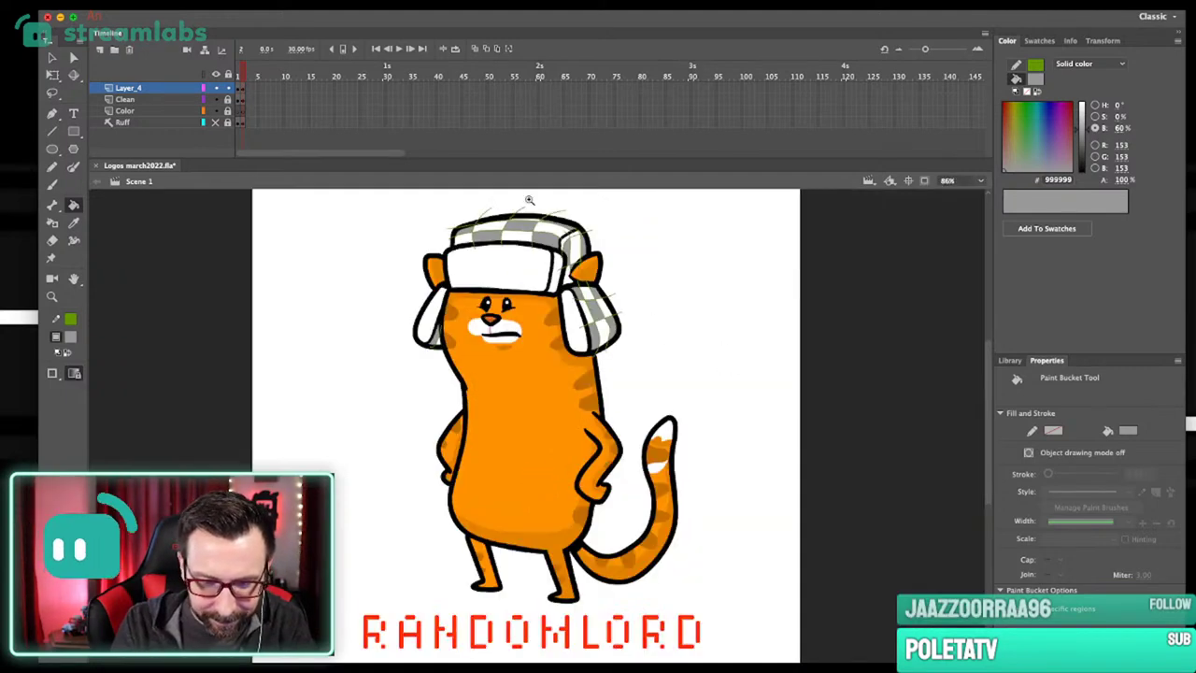
scroll(582, 355, "up", 4)
left_click_drag(582, 356, 632, 361)
key("super+2")
scroll(629, 361, "up", 1)
left_click_drag(662, 437, 707, 430)
key("super+s")
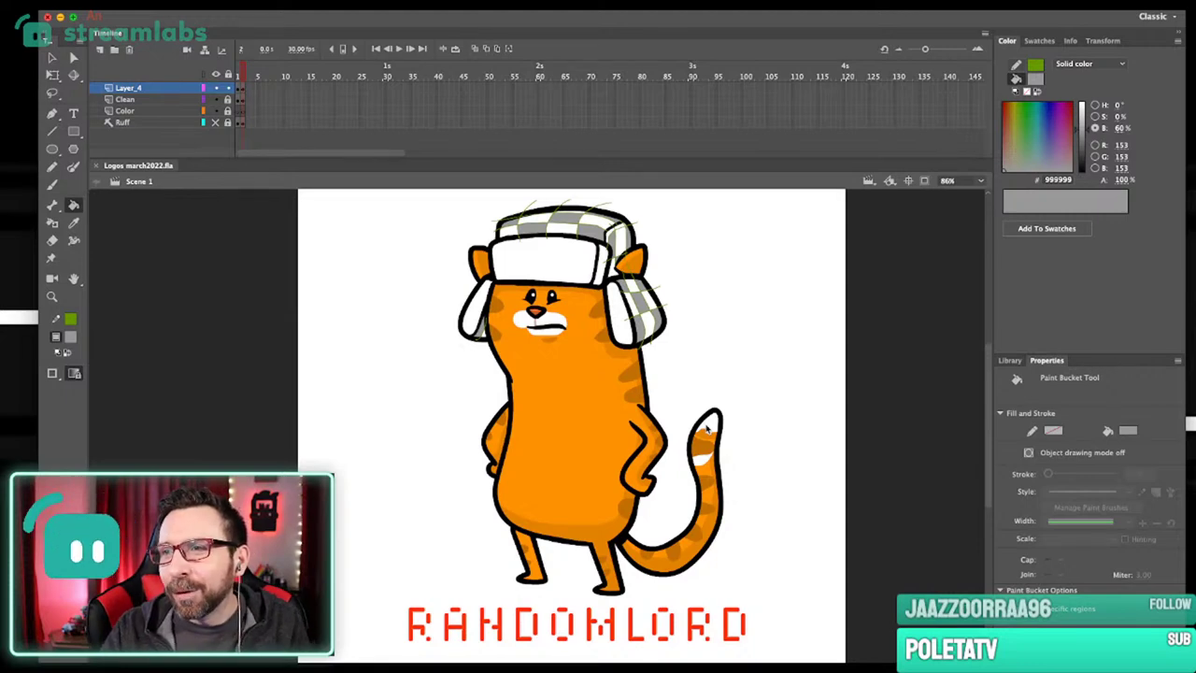
Examine the whole coloured character and inspect its hat, eyes, nose and mouth up close.
scroll(710, 393, "up", 1)
scroll(729, 398, "left", 1)
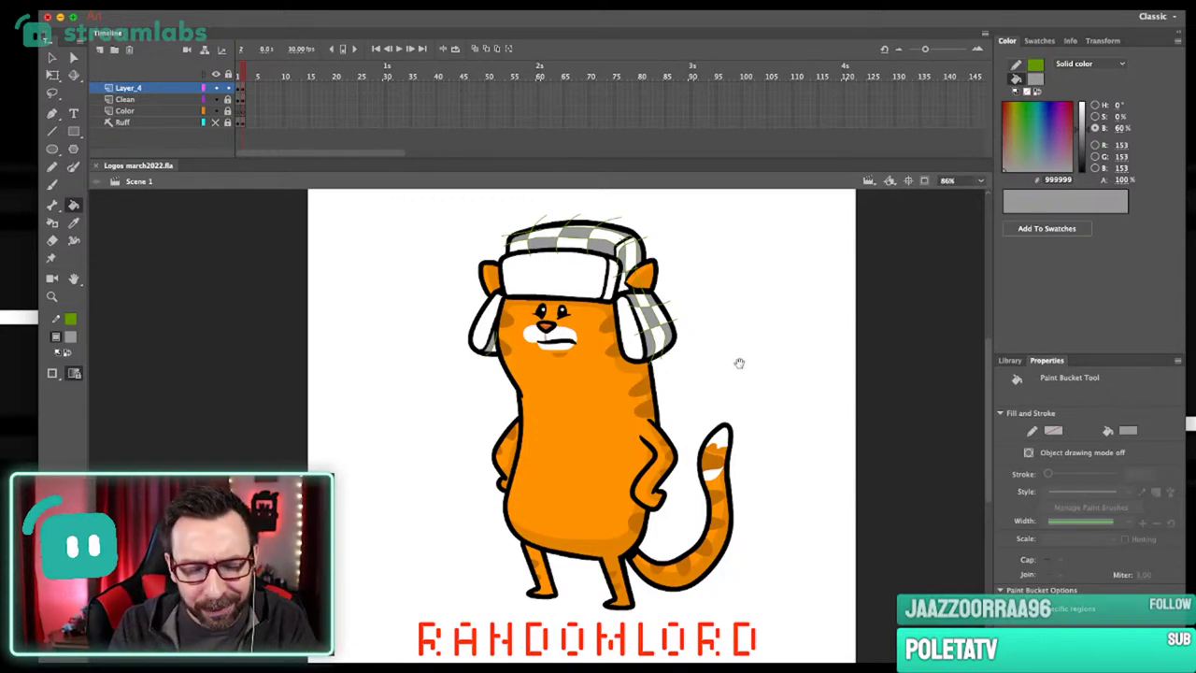
scroll(739, 361, "up", 1)
scroll(740, 361, "left", 1)
key("v")
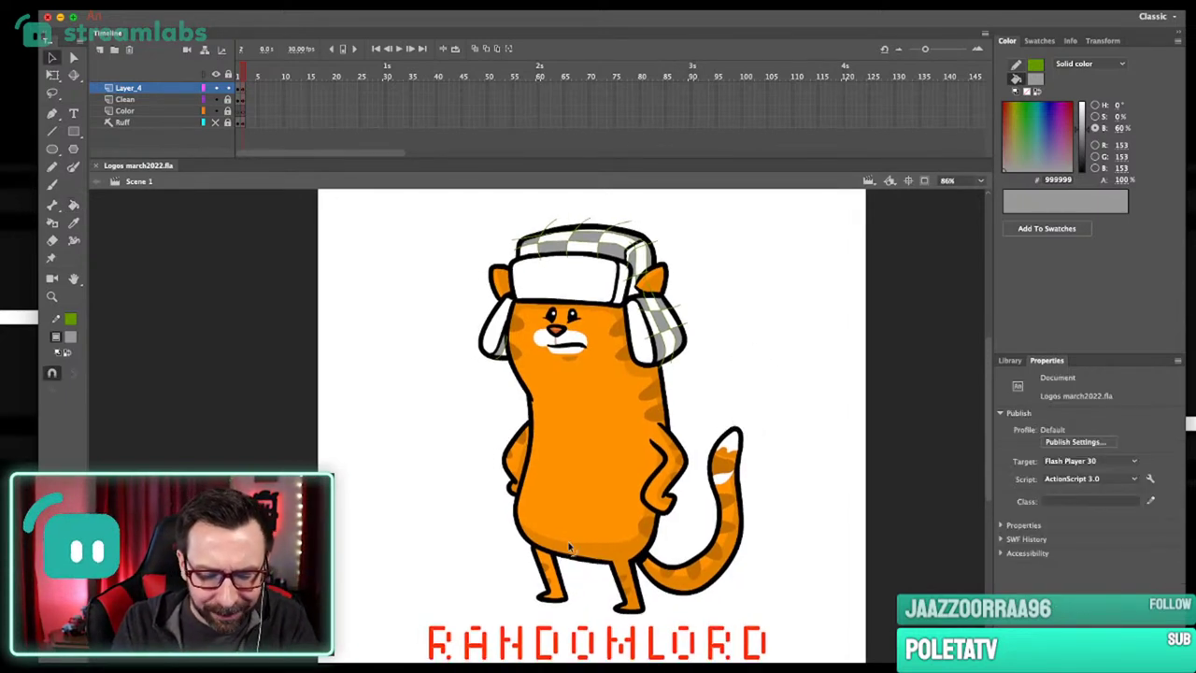
scroll(614, 520, "up", 2)
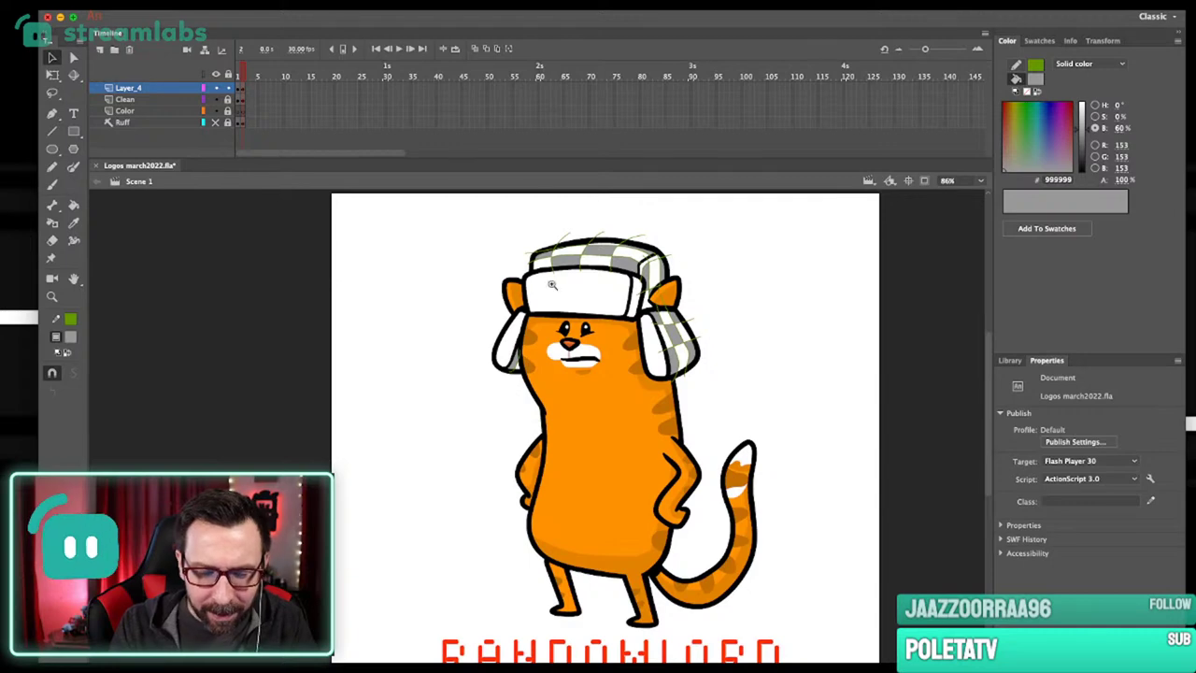
scroll(671, 440, "up", 5)
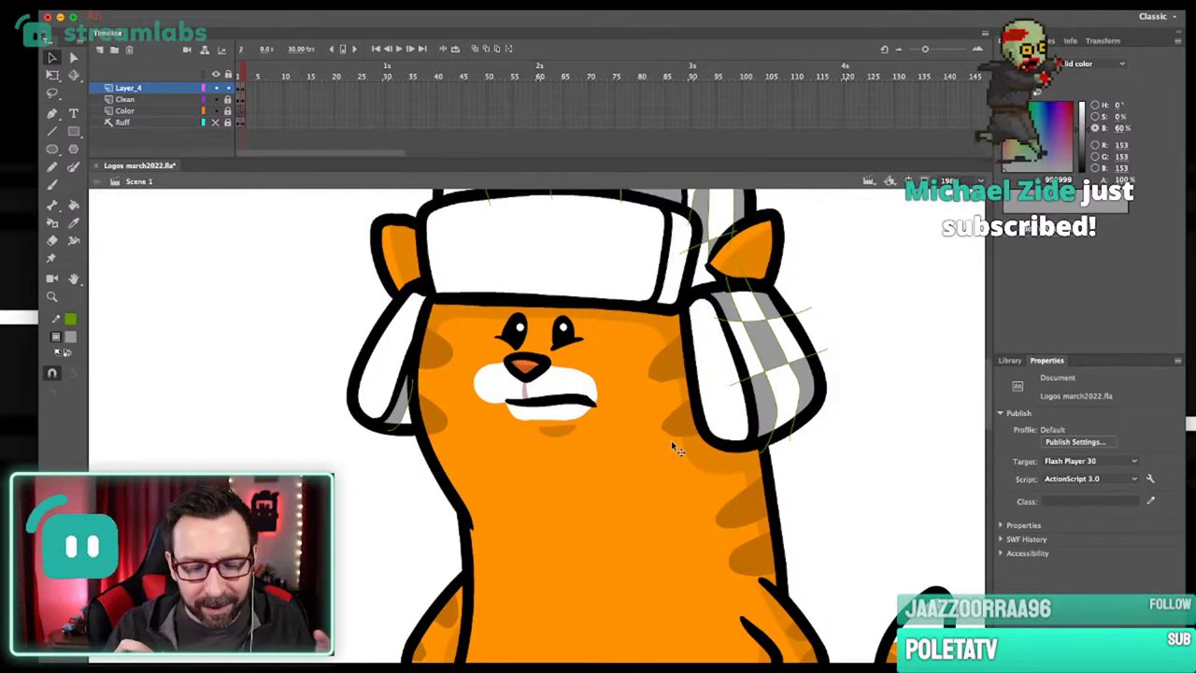
left_click_drag(599, 396, 622, 422)
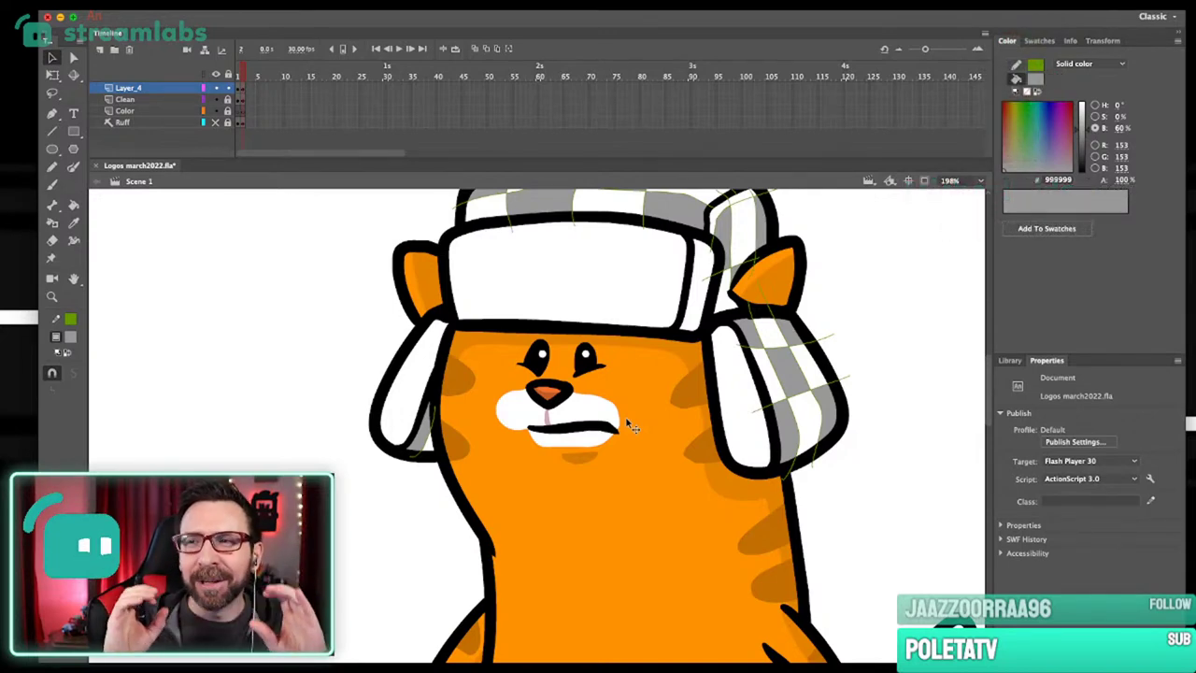
key("z")
left_click_drag(549, 300, 599, 454)
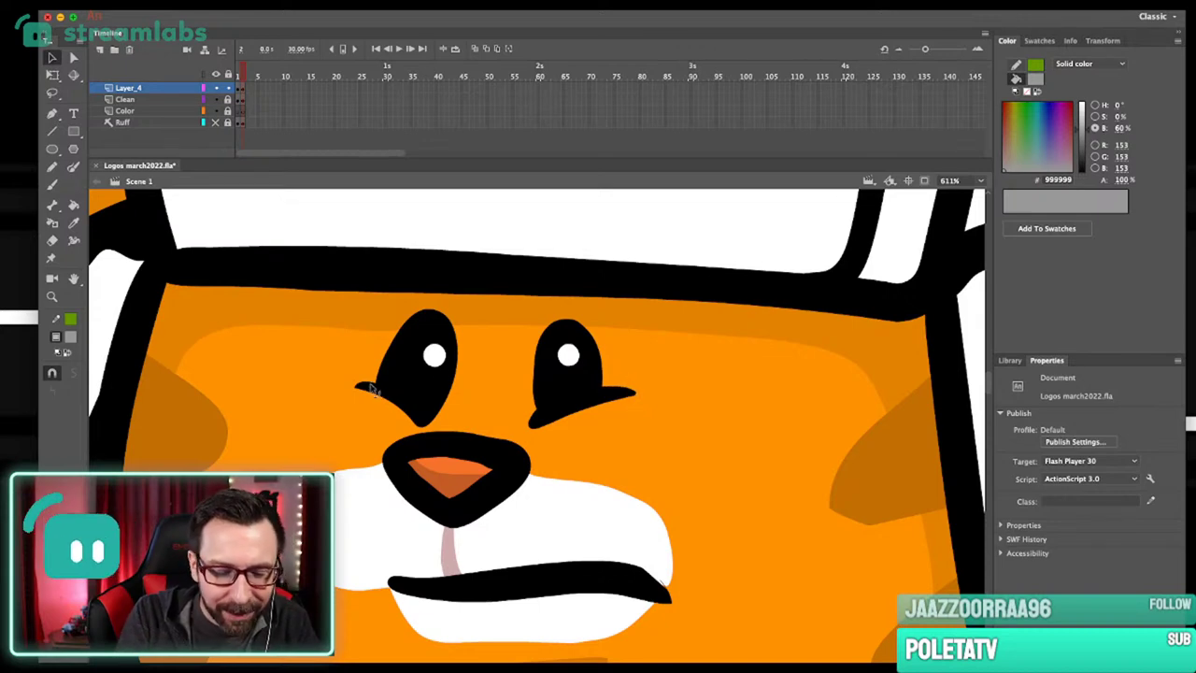
key("super+1")
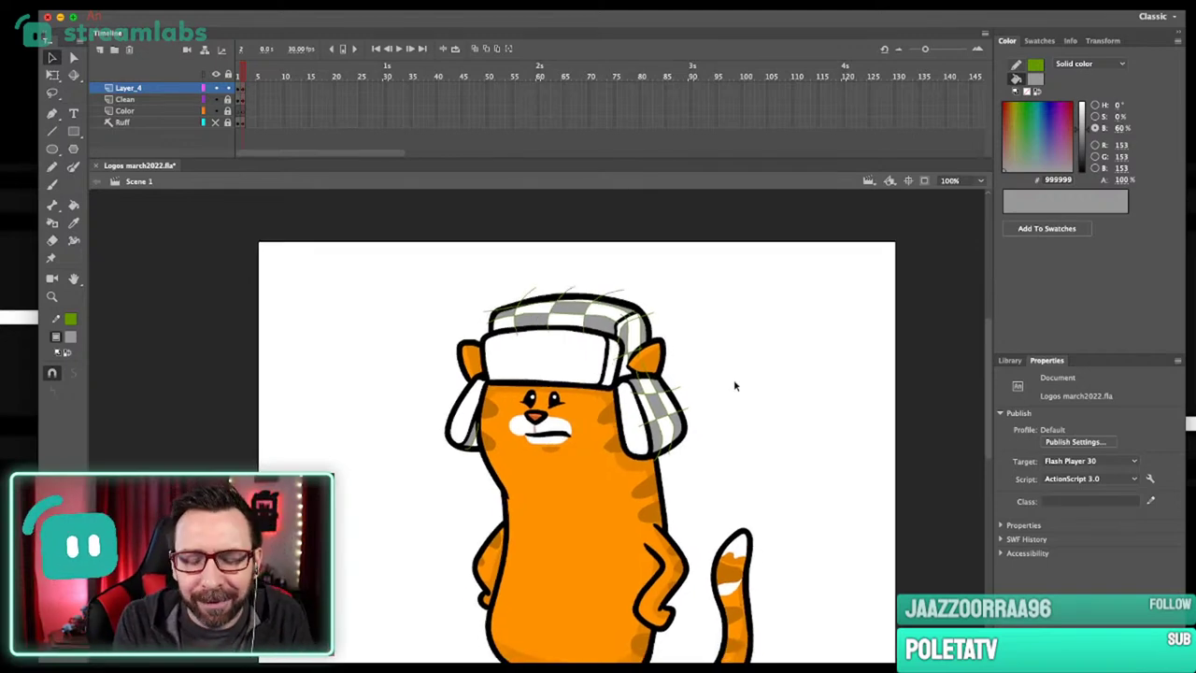
Activate the Pencil tool, save the document and bring the whole character back into view.
scroll(505, 422, "up", 3)
key("y")
key("super+s")
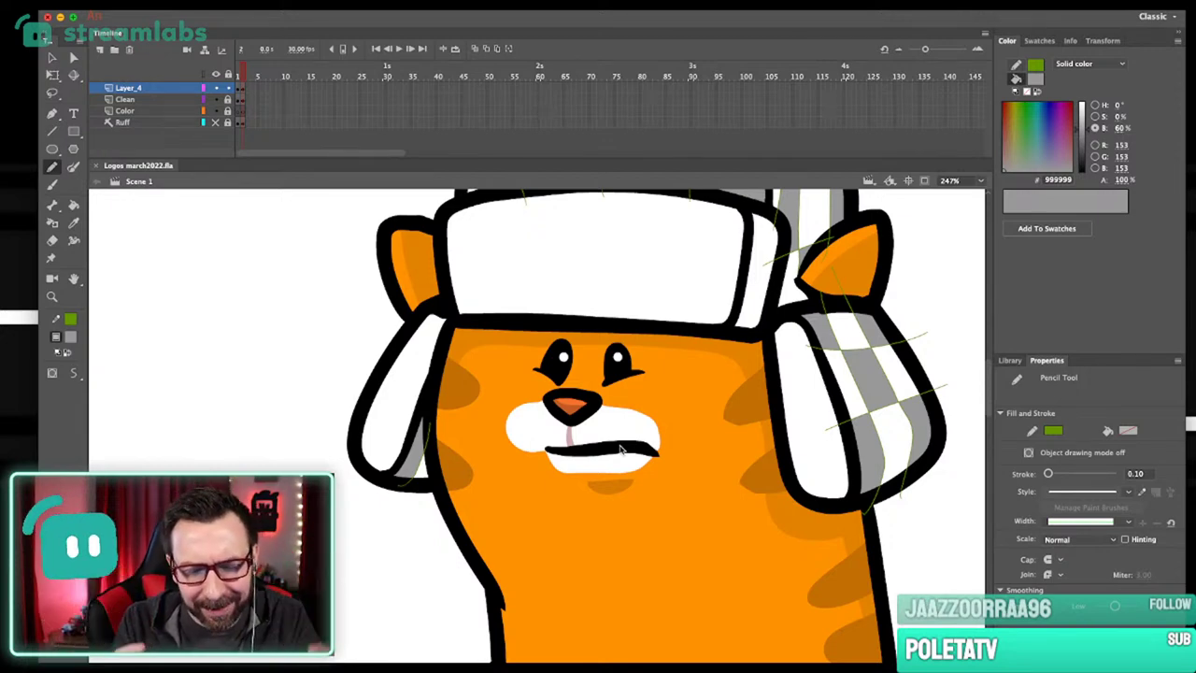
key("super+3")
key(".")
left_click_drag(675, 354, 709, 396)
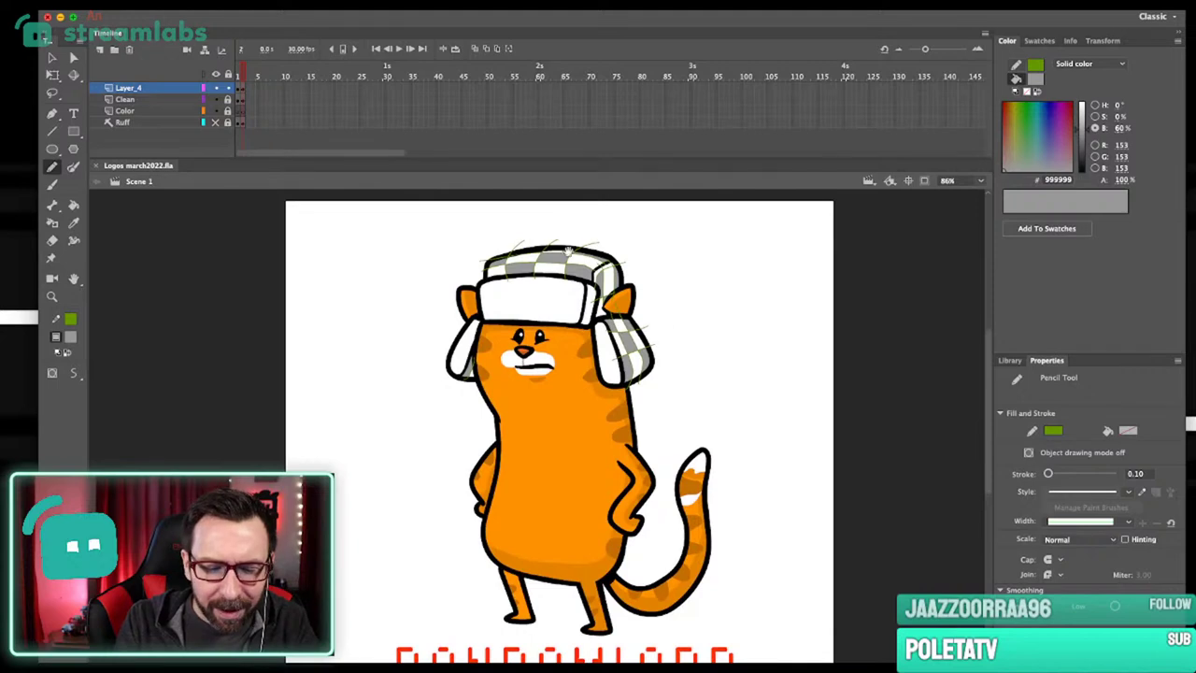
scroll(561, 248, "up", 3)
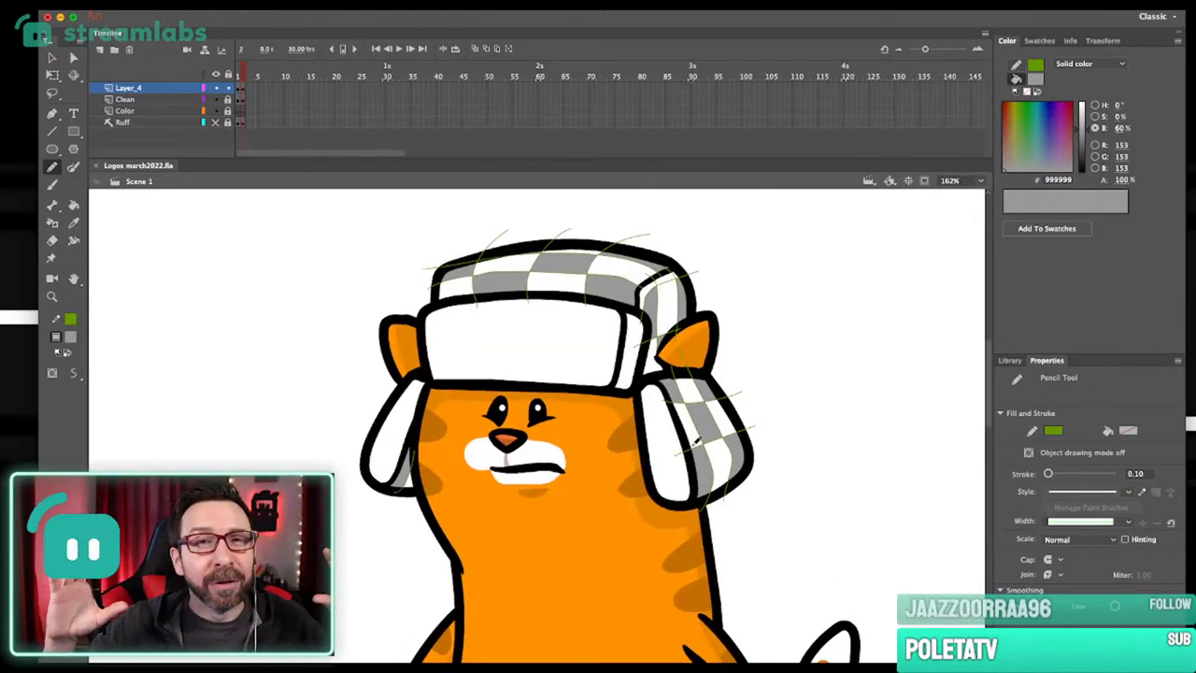
left_click_drag(732, 323, 739, 362)
scroll(738, 363, "down", 3)
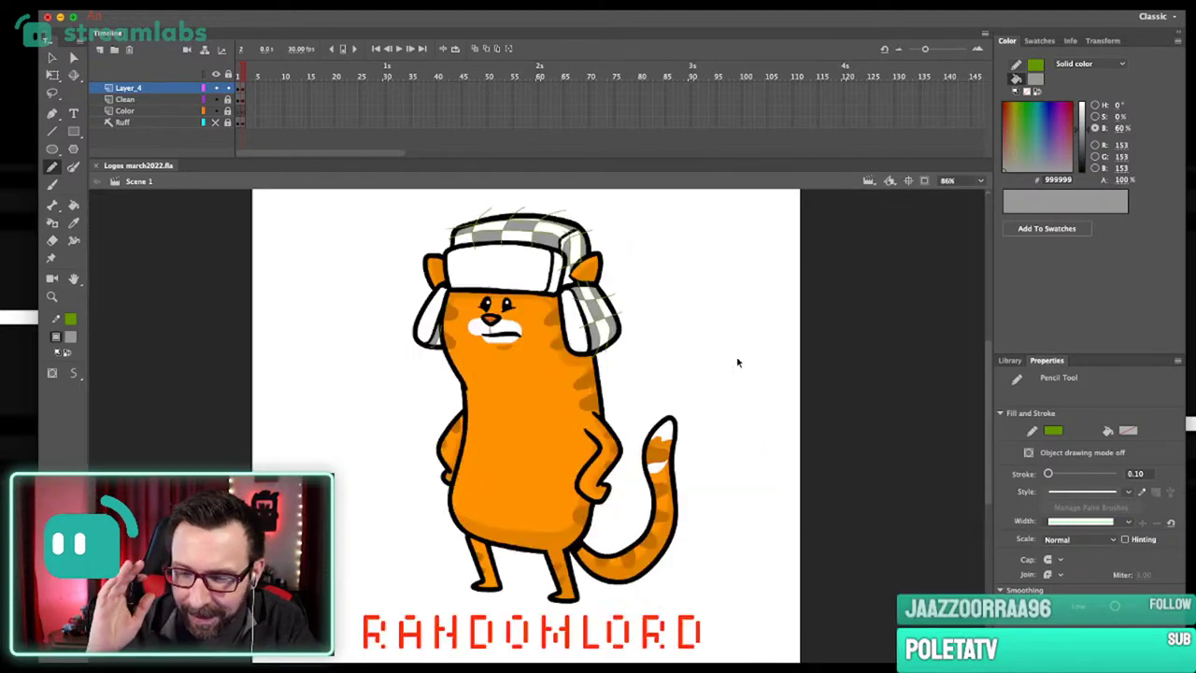
scroll(689, 427, "up", 1)
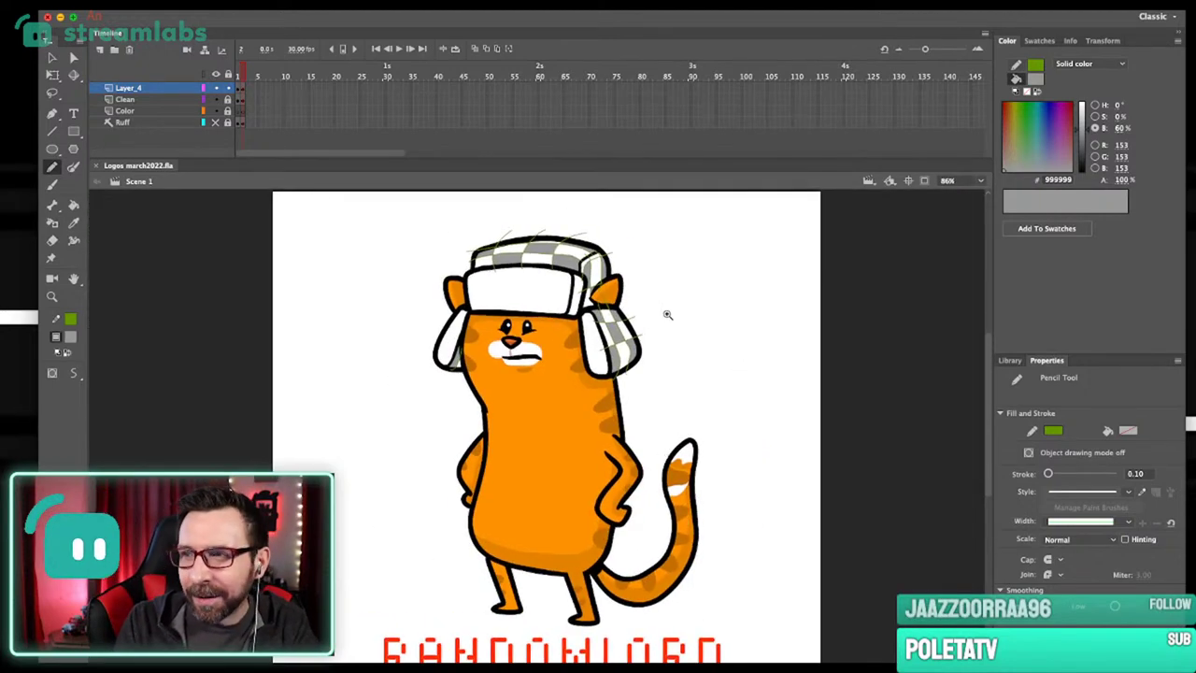
Fill the overlapping stripe cells on the hat's top, side panel and right ear flap with dark grey 636363 using the Paint Bucket.
scroll(621, 476, "up", 3)
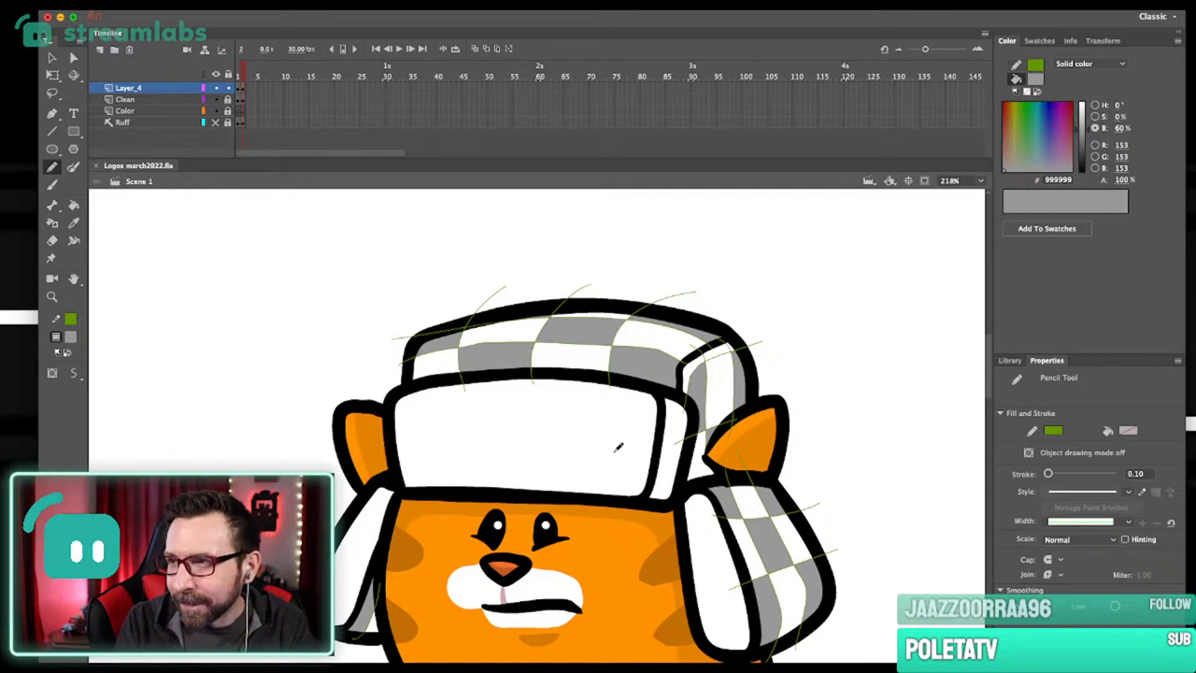
scroll(618, 448, "up", 1)
key("k")
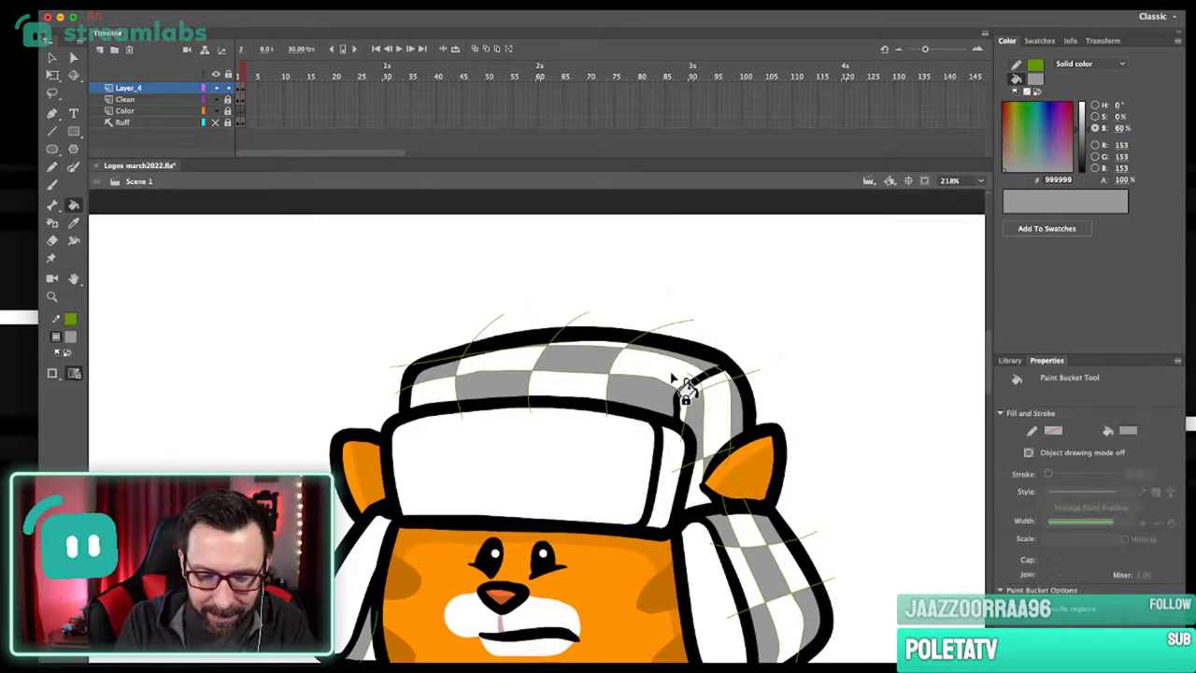
left_click_drag(1084, 136, 1084, 147)
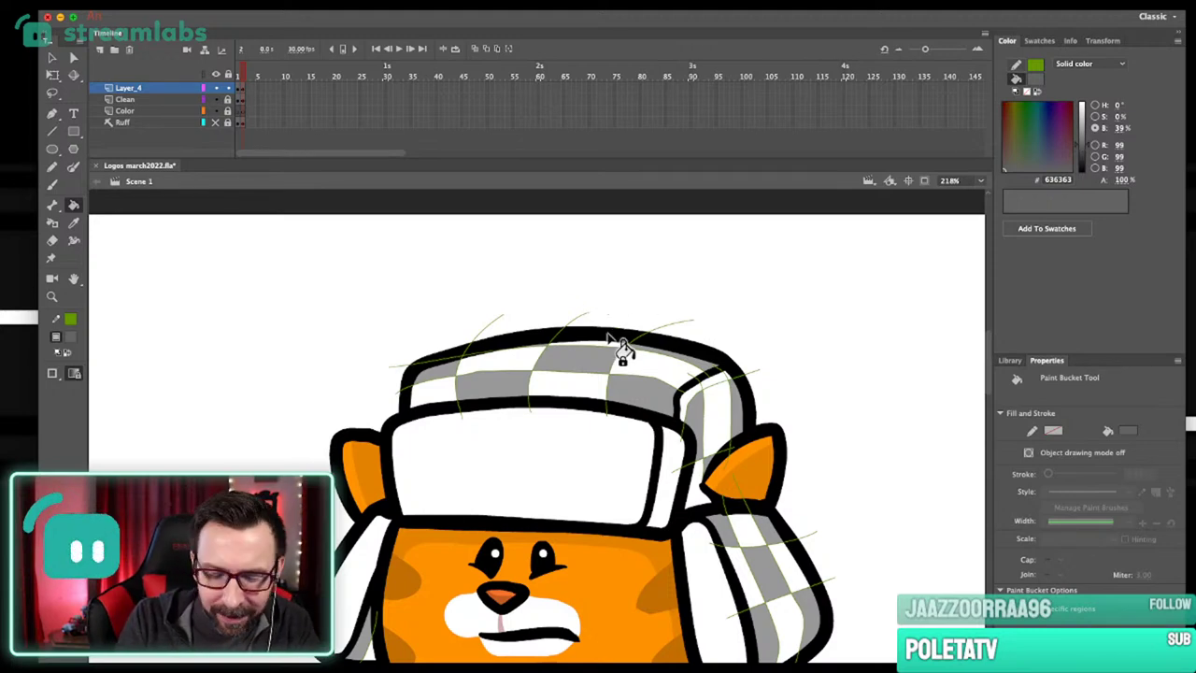
left_click_drag(602, 382, 619, 368)
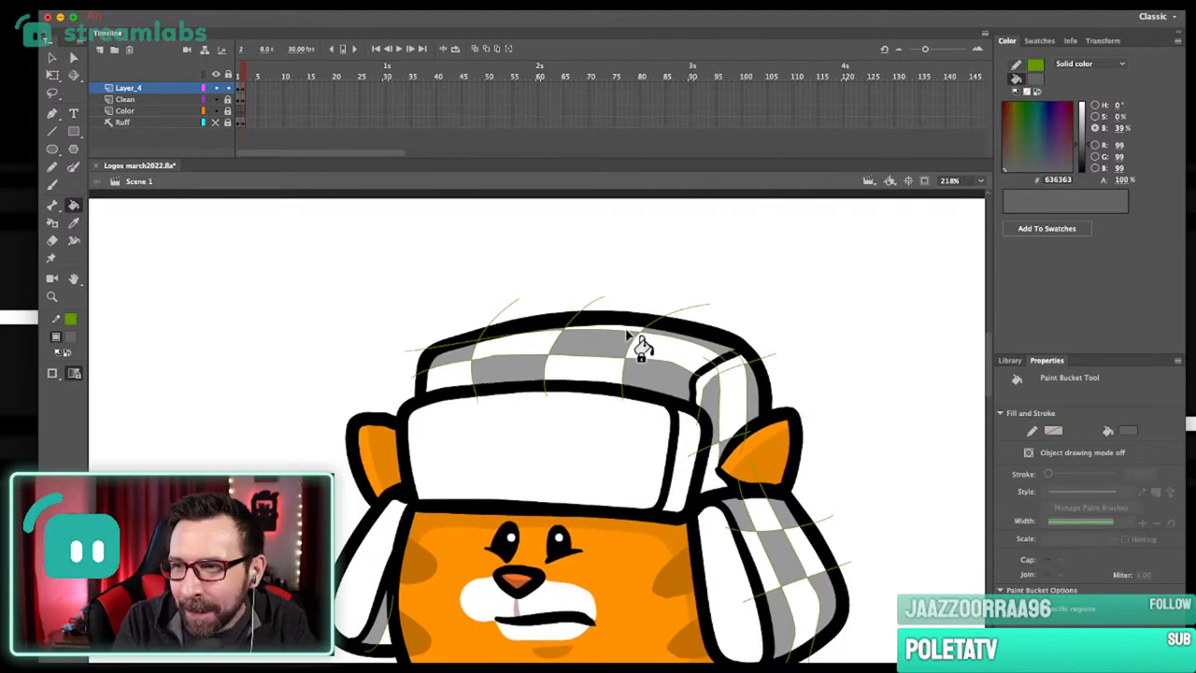
left_click(648, 342)
left_click(464, 392)
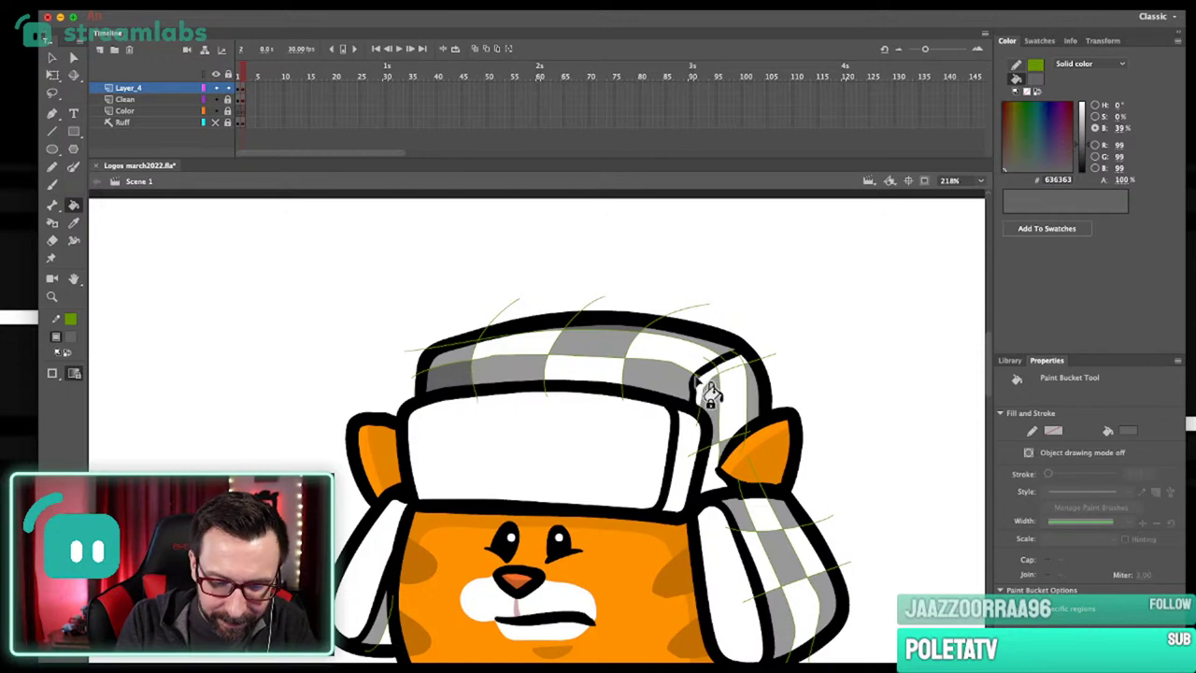
scroll(734, 397, "down", 3)
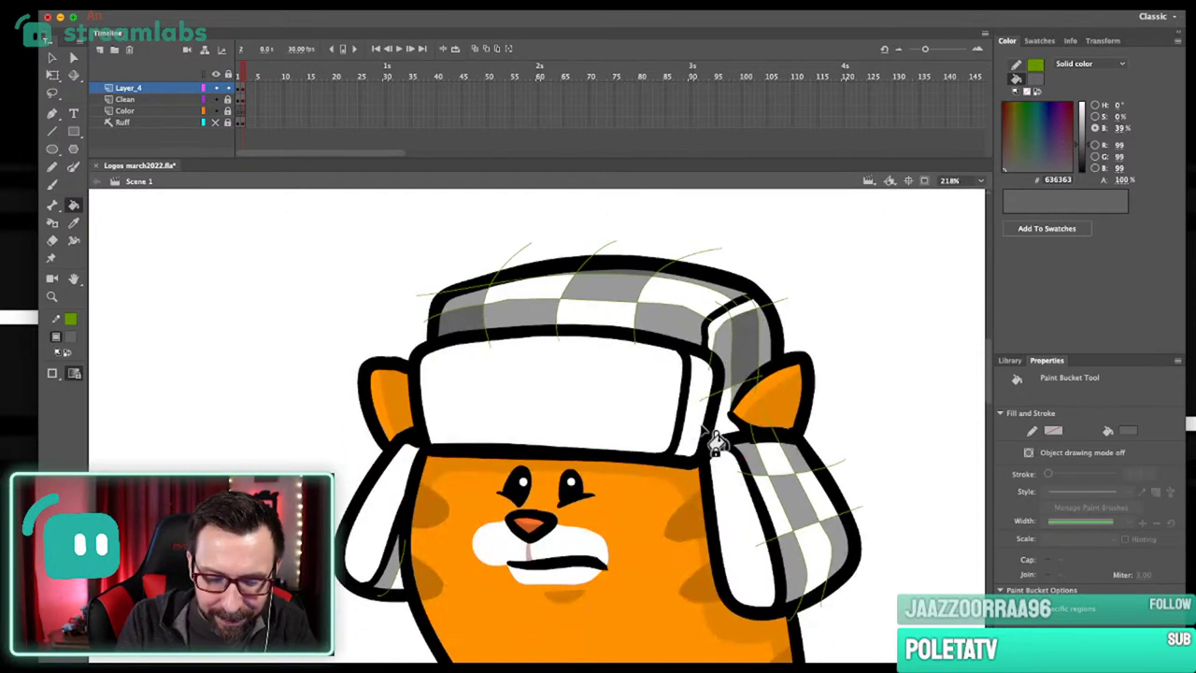
scroll(794, 477, "down", 2)
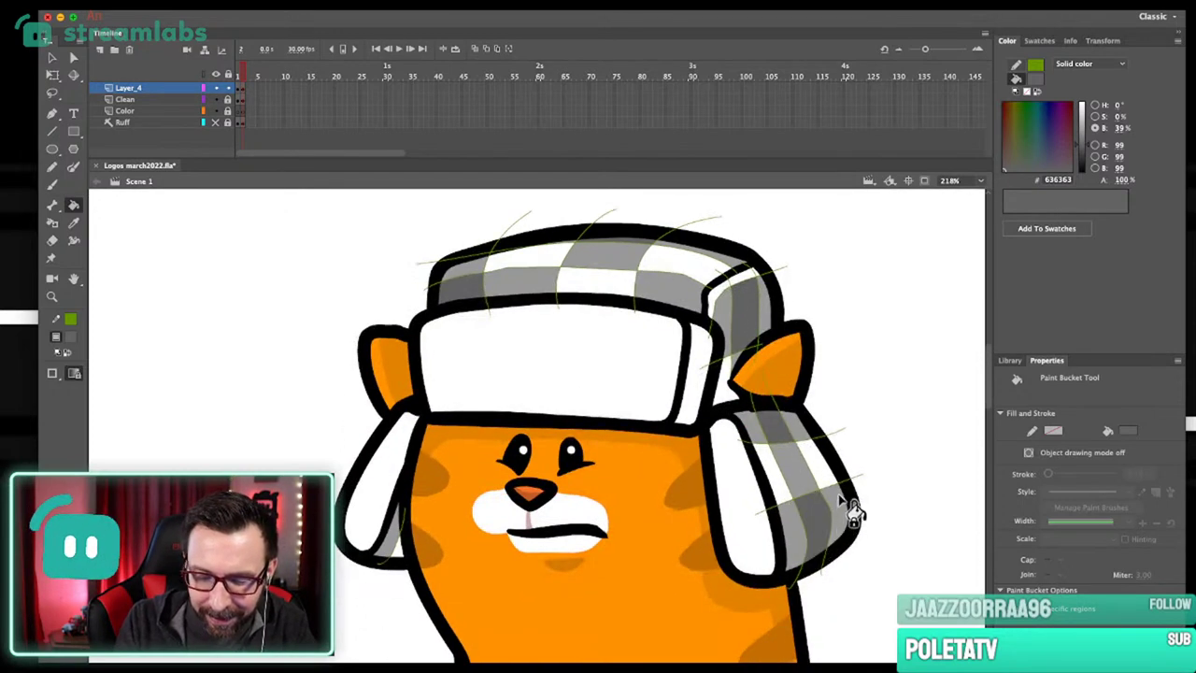
key("ctrl+1")
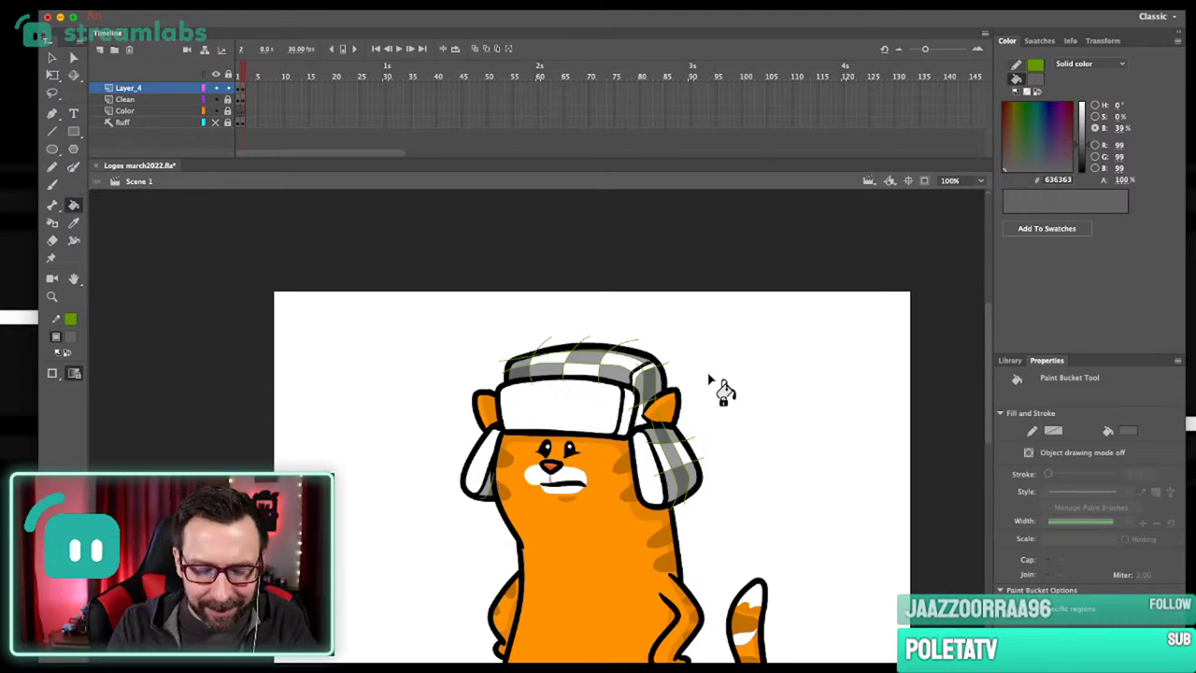
Sample the dark grey from the hat's side panel and fill the gap between the brim and the right ear with it.
scroll(654, 430, "up", 4)
scroll(613, 369, "up", 3)
key("i")
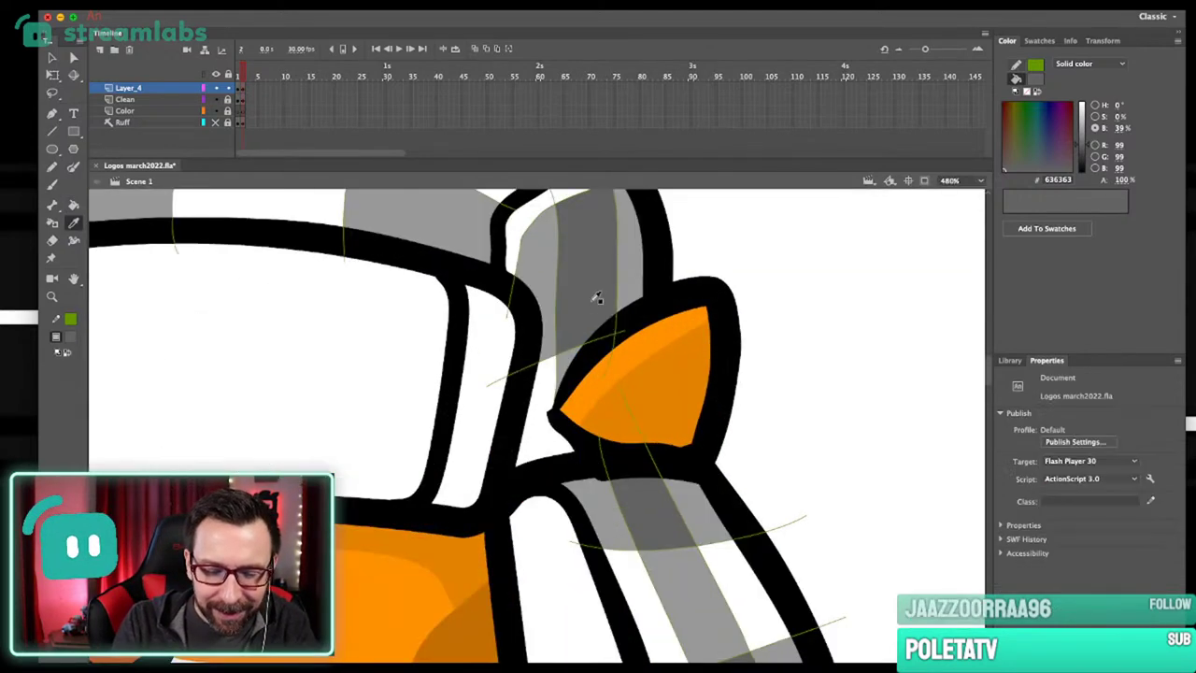
left_click(598, 297)
left_click(549, 440)
key("super+1")
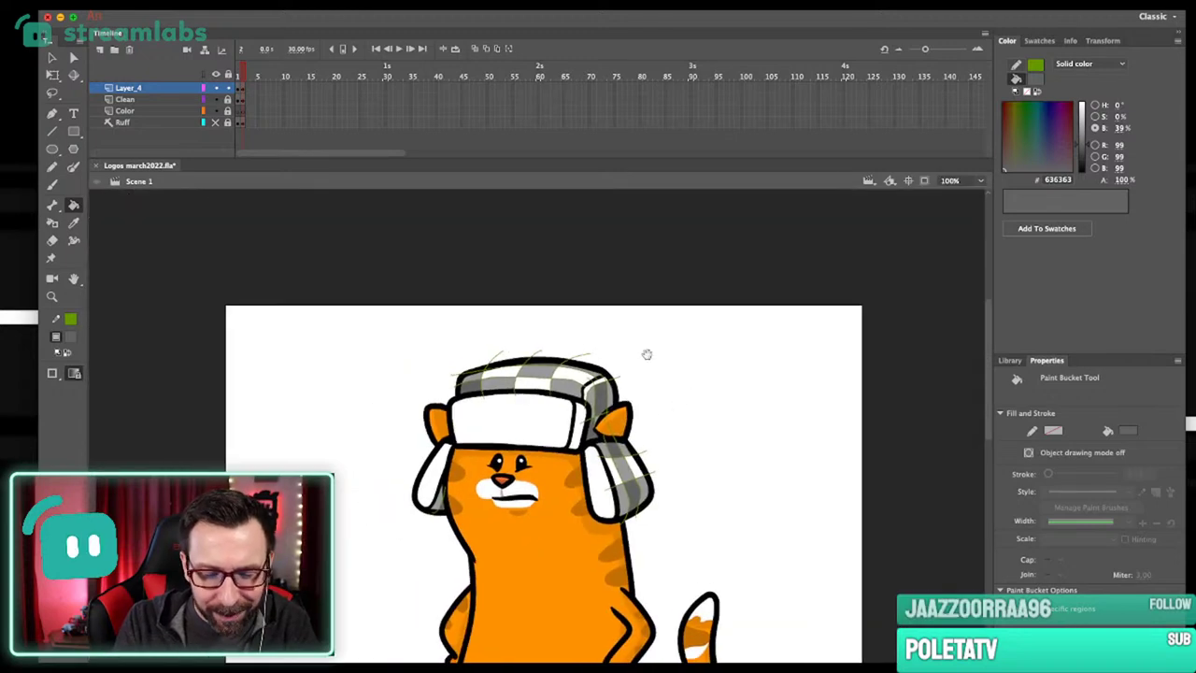
Sample greys from the plaid pattern and fill the leftover cells where the hat's top meets its side panel.
scroll(665, 372, "up", 4)
key("i")
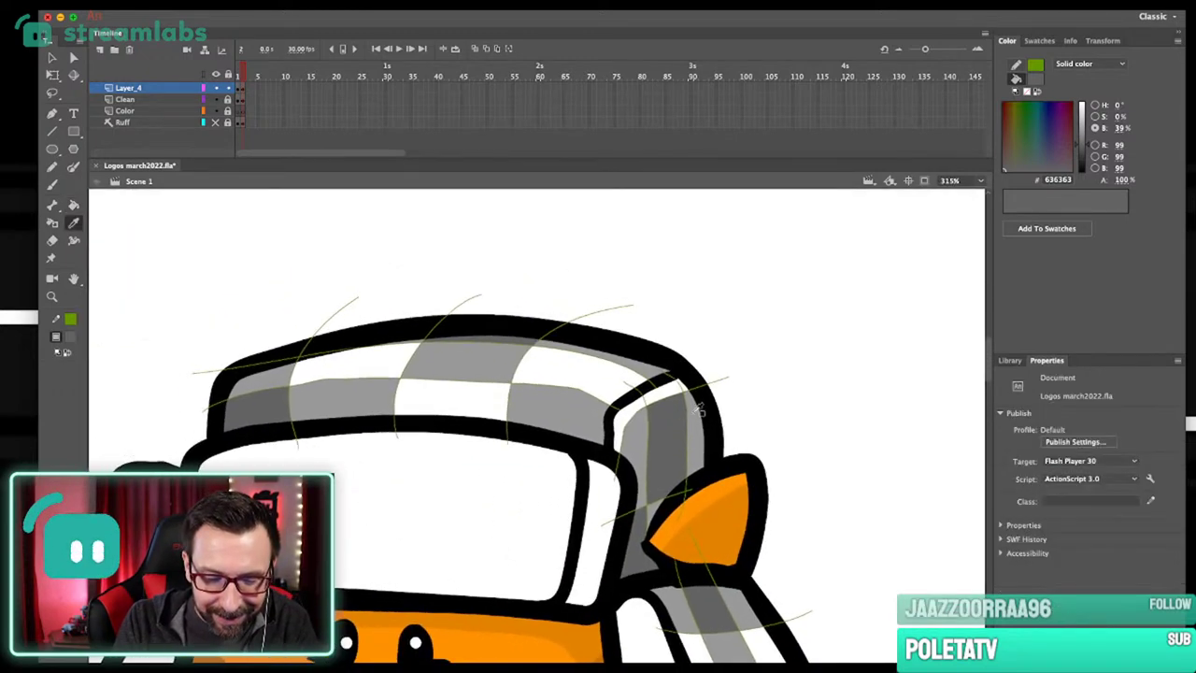
left_click(697, 420)
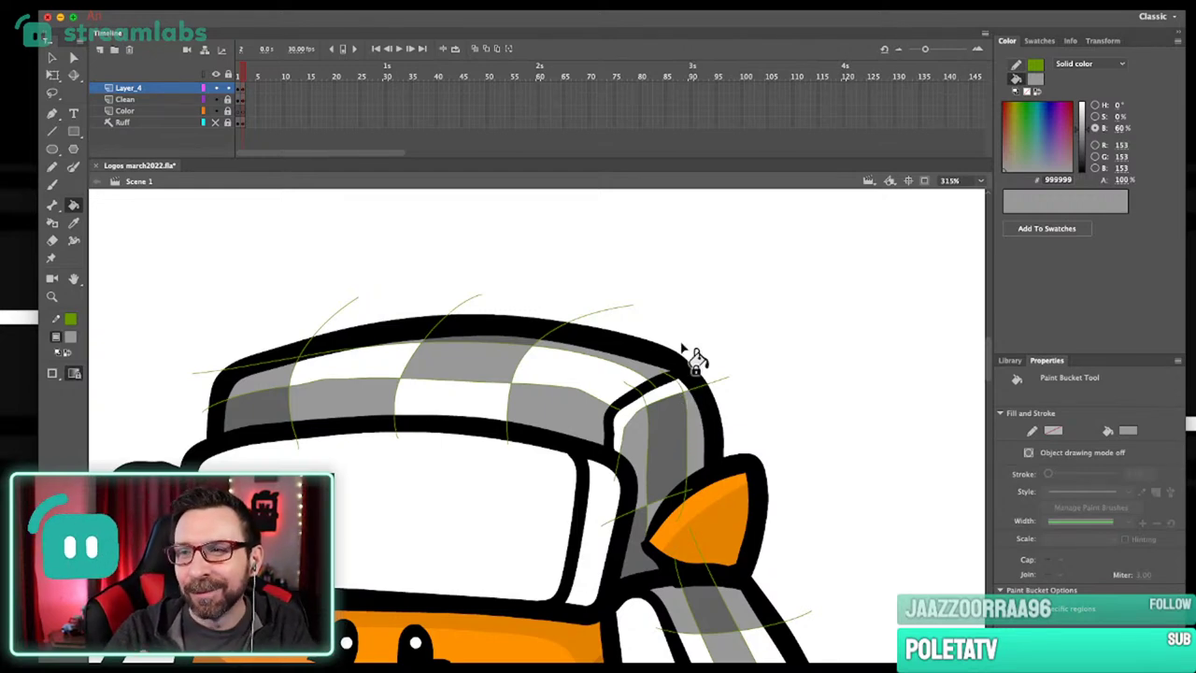
scroll(692, 392, "left", 2)
left_click(645, 378)
key("super+z")
key("i")
left_click(328, 399)
left_click(638, 400)
key("super+1")
left_click_drag(502, 335, 548, 526)
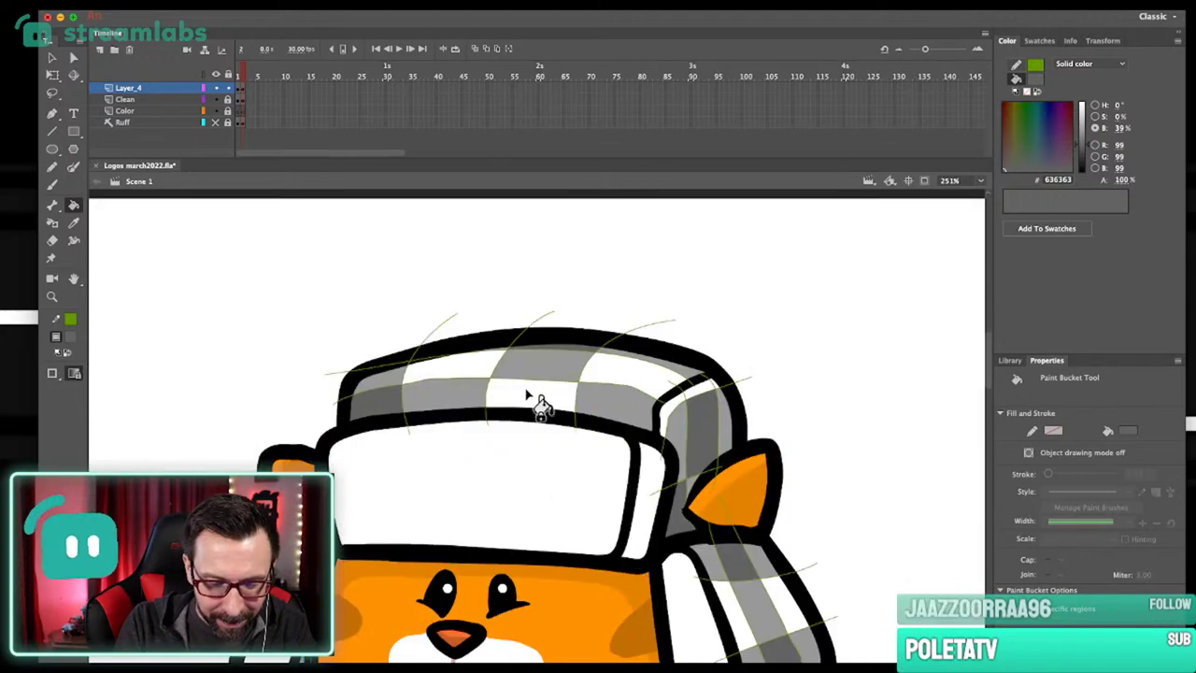
Fill the white middle square in the hat's lower row and the side face of the brim with dark grey 636363.
key("super+2")
left_click_drag(421, 197, 651, 402)
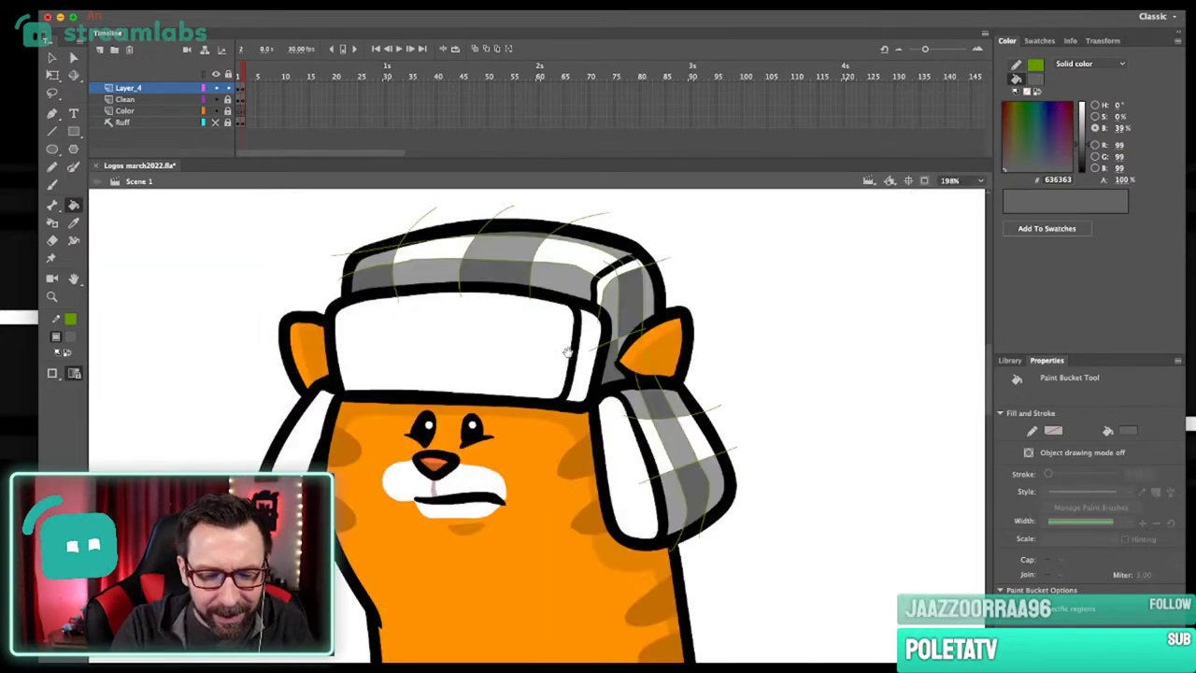
left_click_drag(581, 338, 592, 382)
left_click(599, 402)
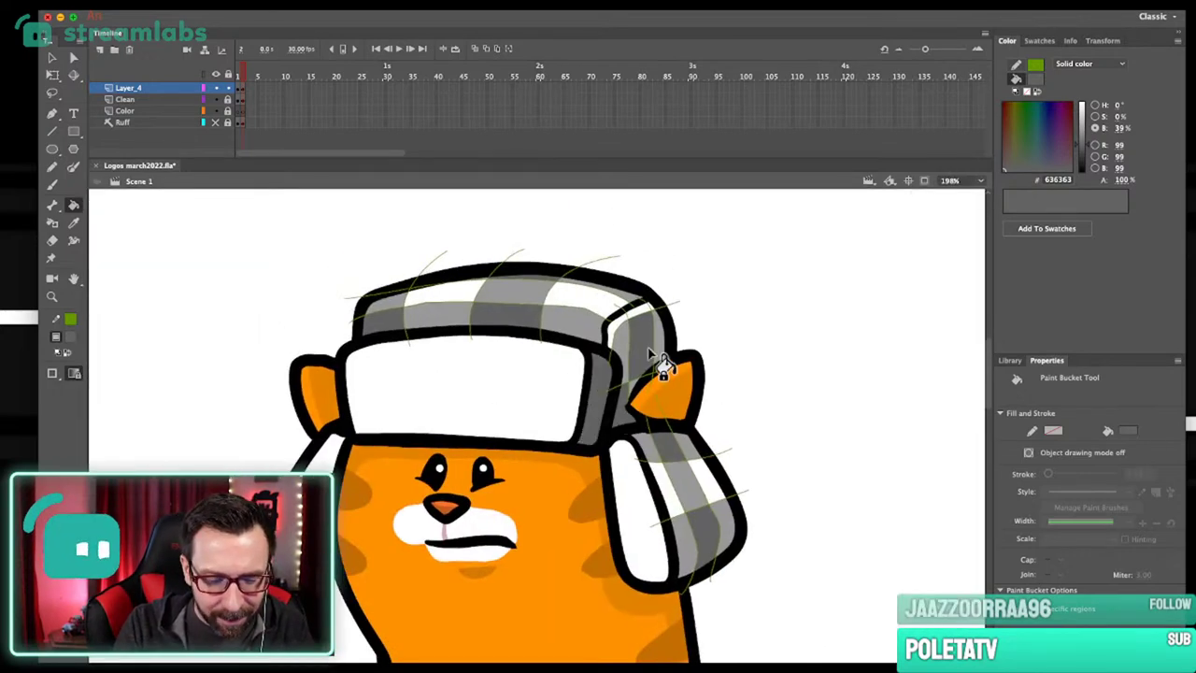
Set the fill to charcoal 3D3D3D and fill the brim's front and the inner faces of both ear flaps.
scroll(660, 361, "left", 2)
left_click(1086, 155)
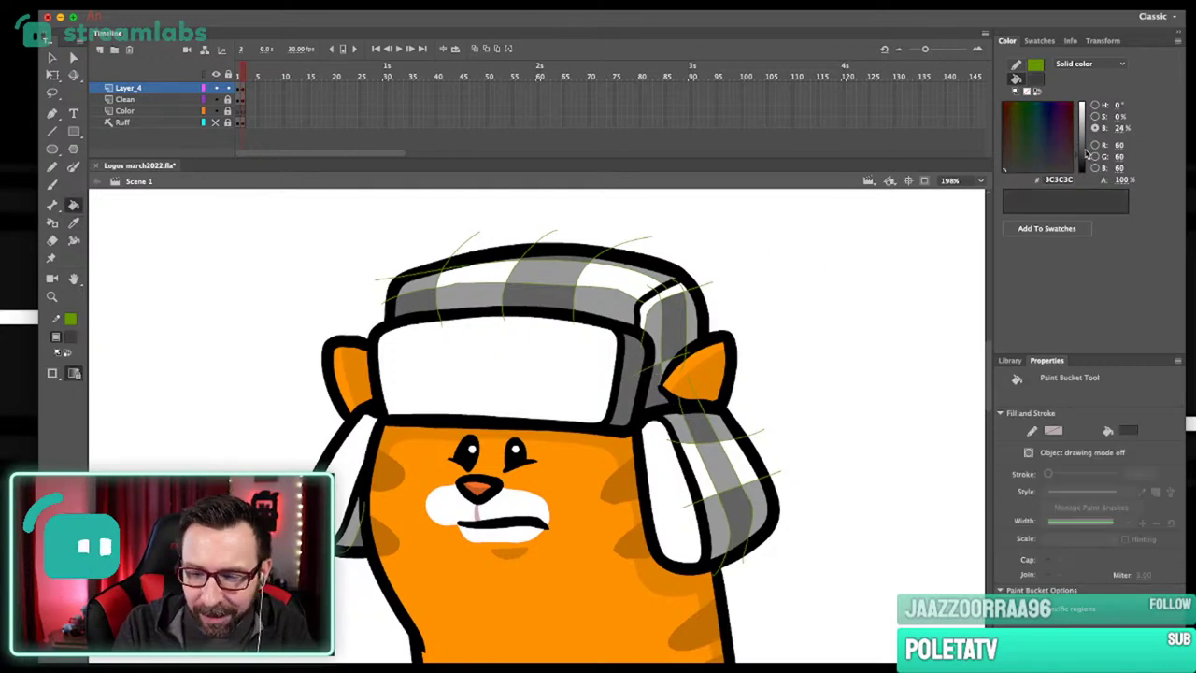
left_click(589, 374)
left_click(684, 467)
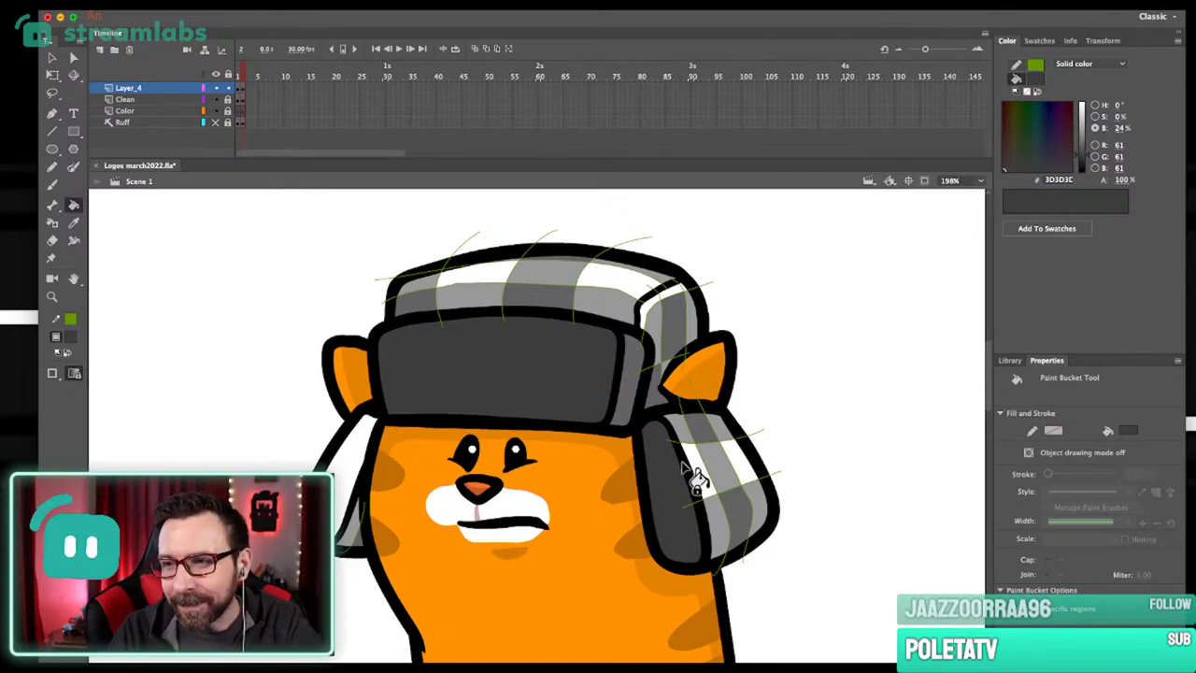
left_click_drag(696, 477, 731, 397)
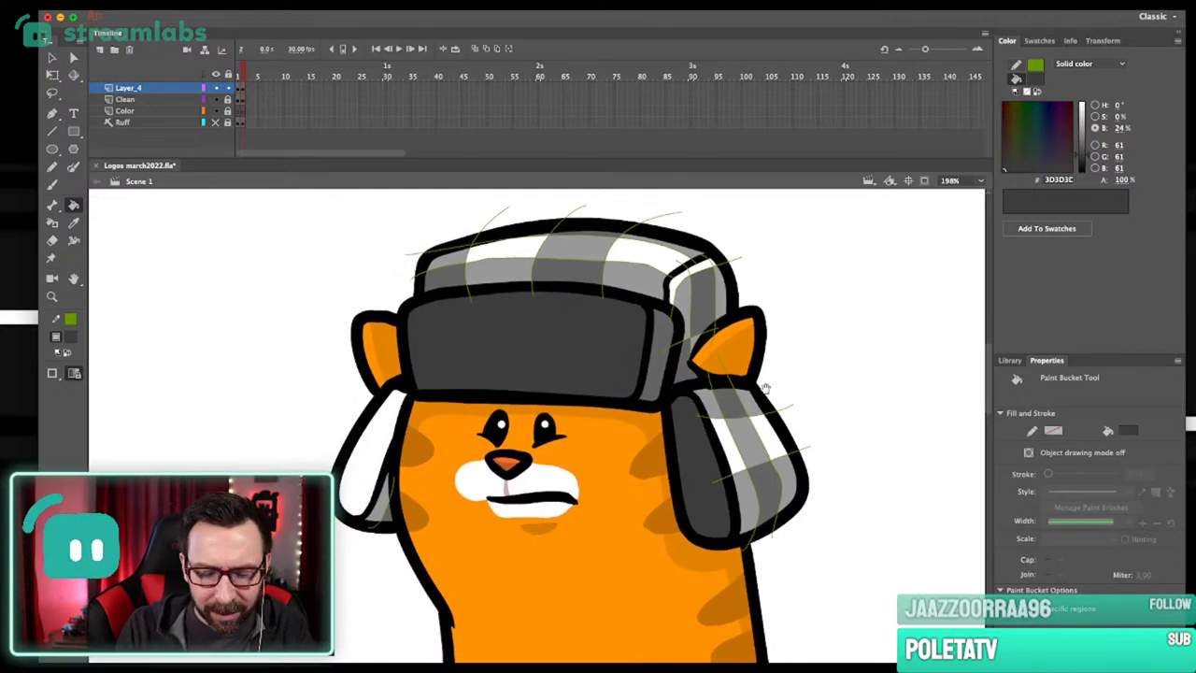
scroll(689, 422, "left", 1)
left_click(406, 480)
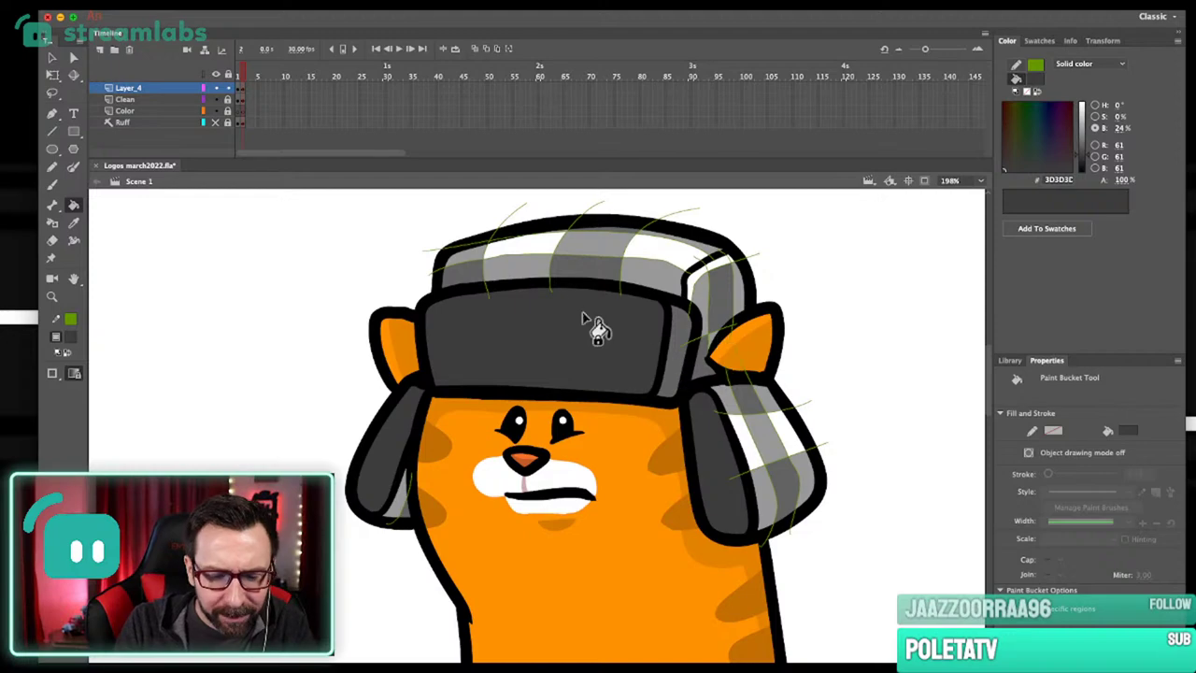
Set the fill to light grey D8D8D8 and recolour the white squares on the hat's top, side and right ear flap.
key("super+2")
key("super+a")
key("super+shift+a")
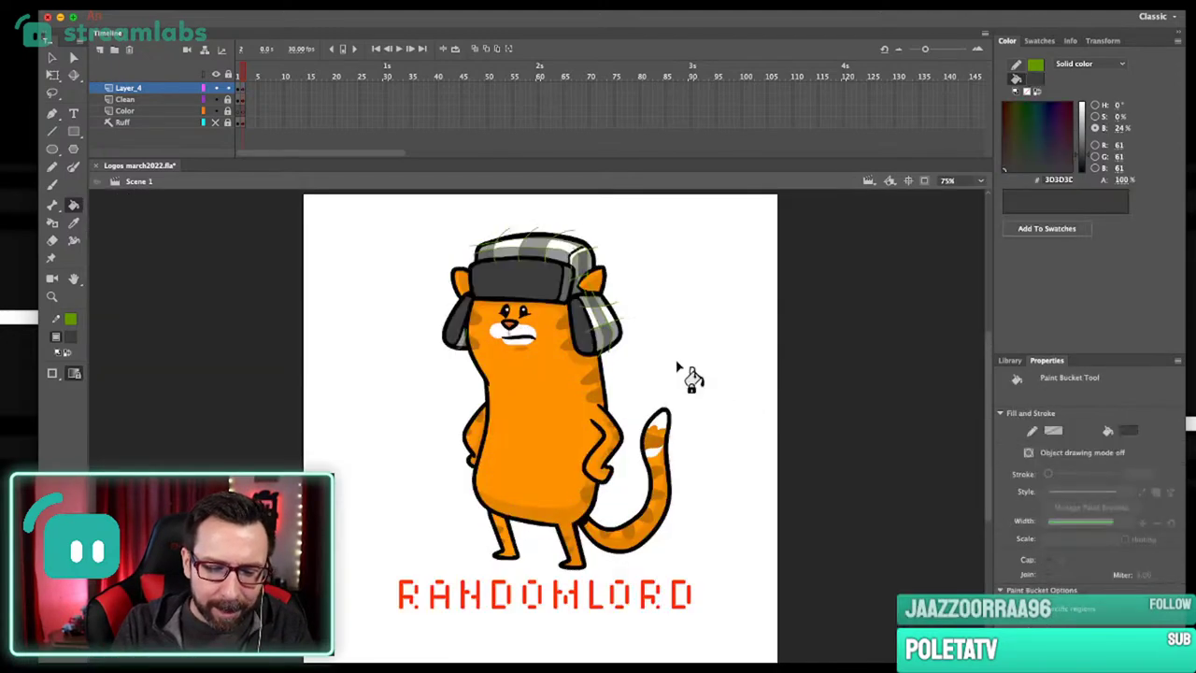
left_click_drag(547, 234, 639, 414)
key("super+a")
left_click_drag(606, 312, 655, 385)
key("super+shift+a")
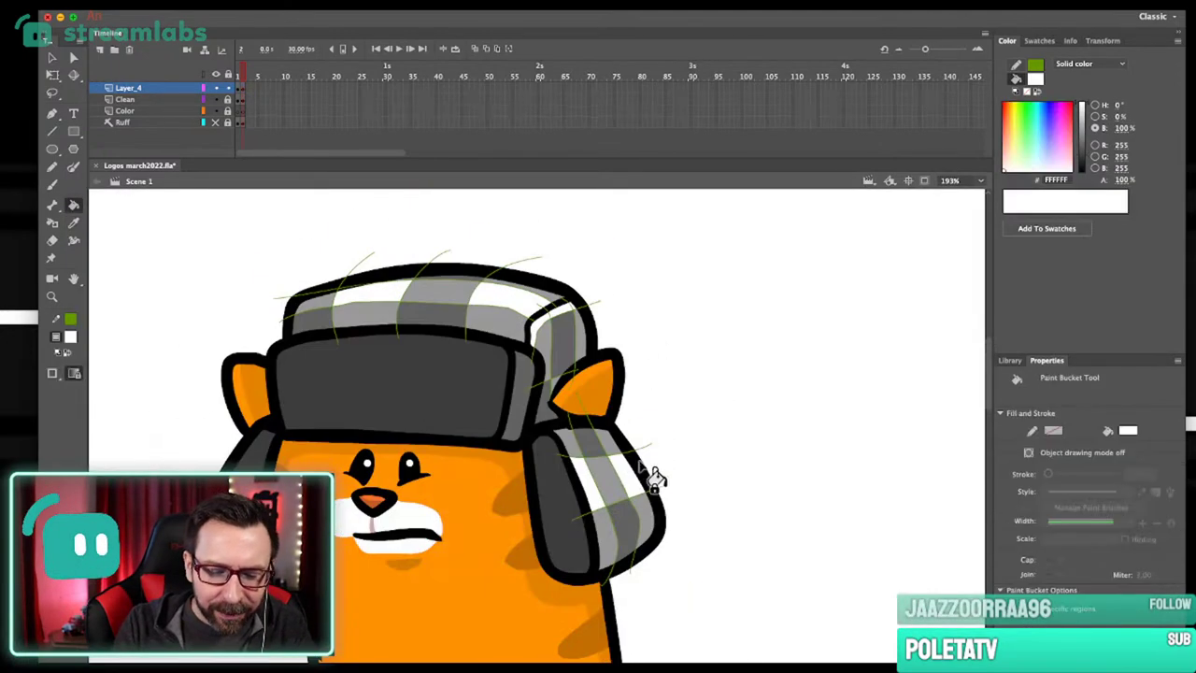
left_click_drag(1084, 106, 1084, 113)
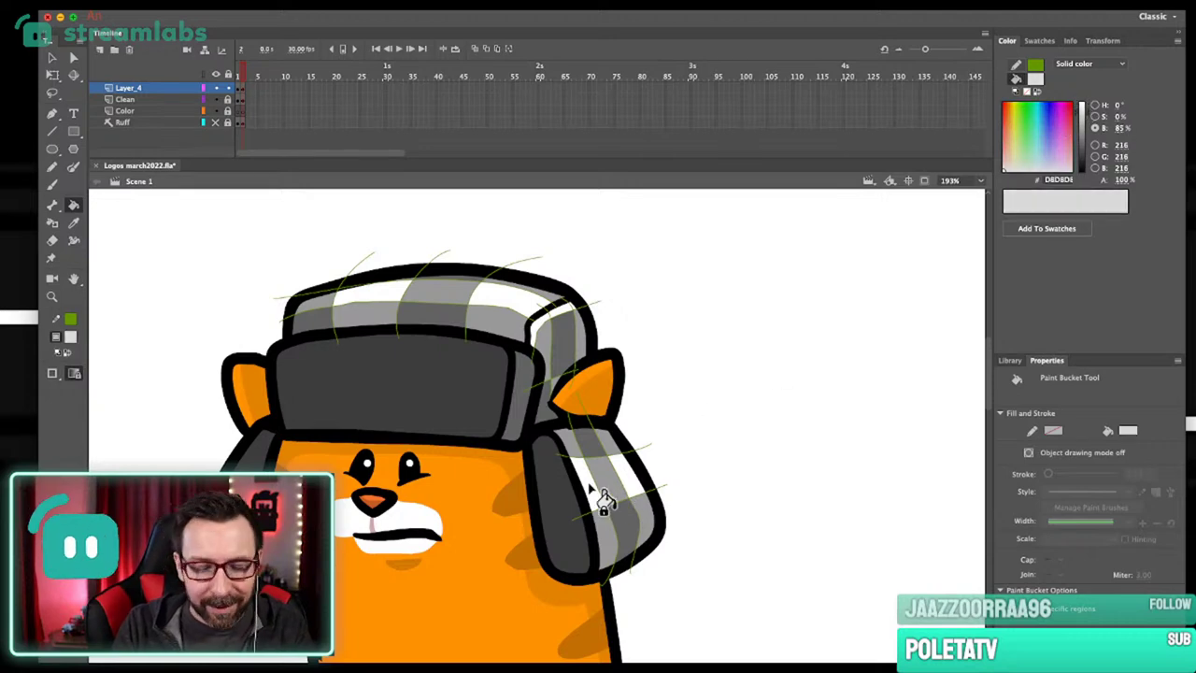
left_click(539, 311)
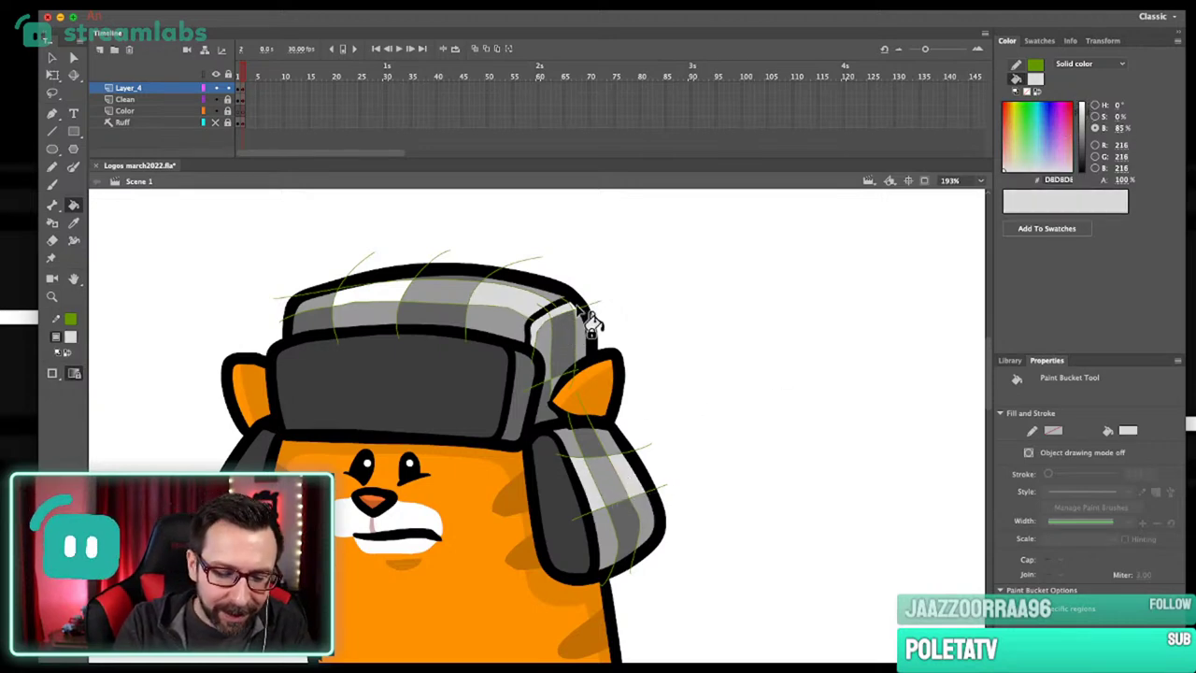
left_click(387, 294)
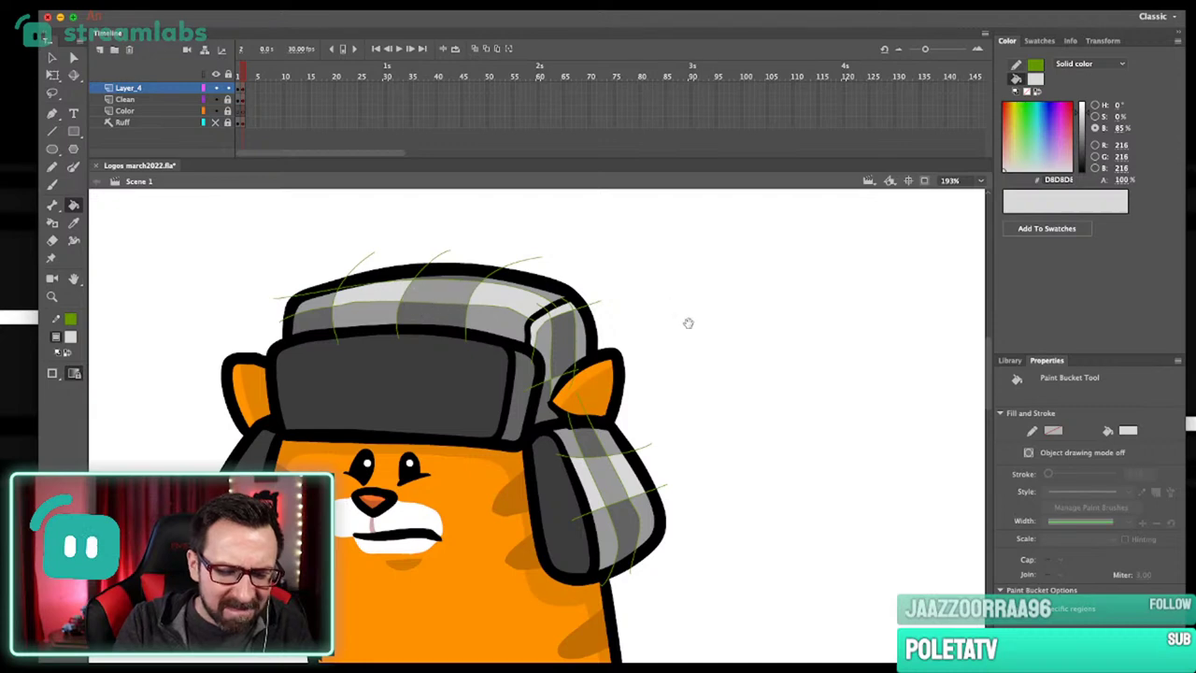
Save the document with the whole character in view.
left_click_drag(689, 323, 700, 345)
key("super+3")
left_click_drag(672, 389, 713, 382)
key("super+s")
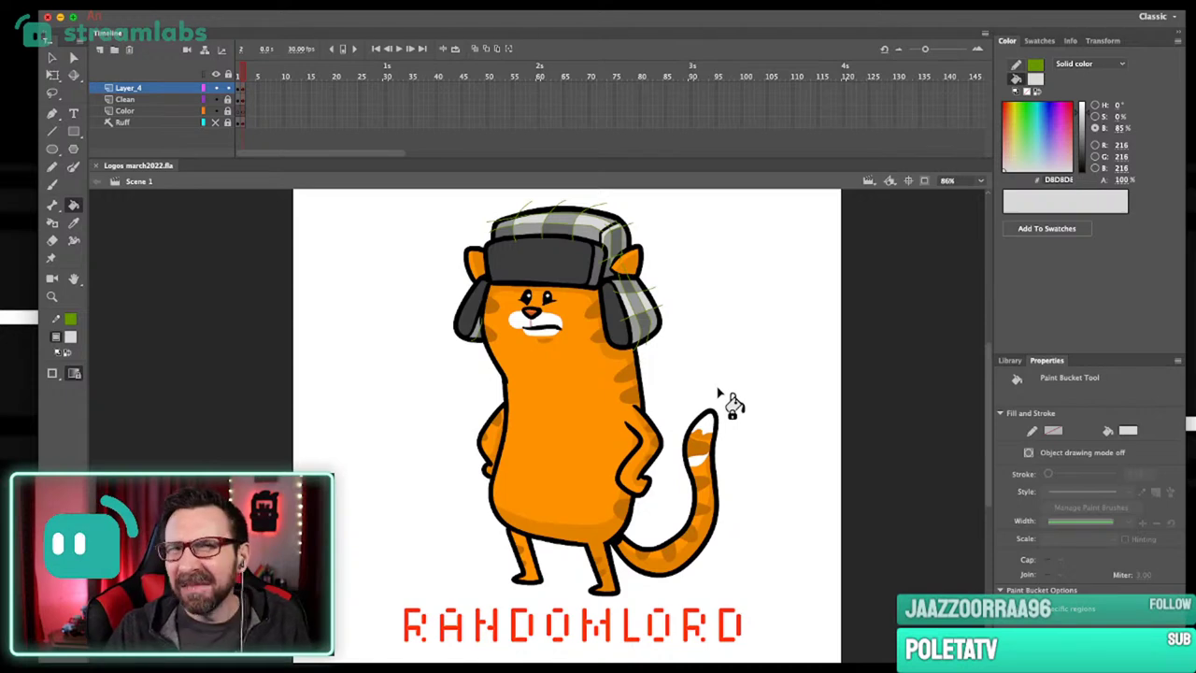
Draw a curved 0.10 green guide line across the lower part of the right ear flap with the Pencil tool.
left_click_drag(589, 258, 645, 432)
key("shift+y")
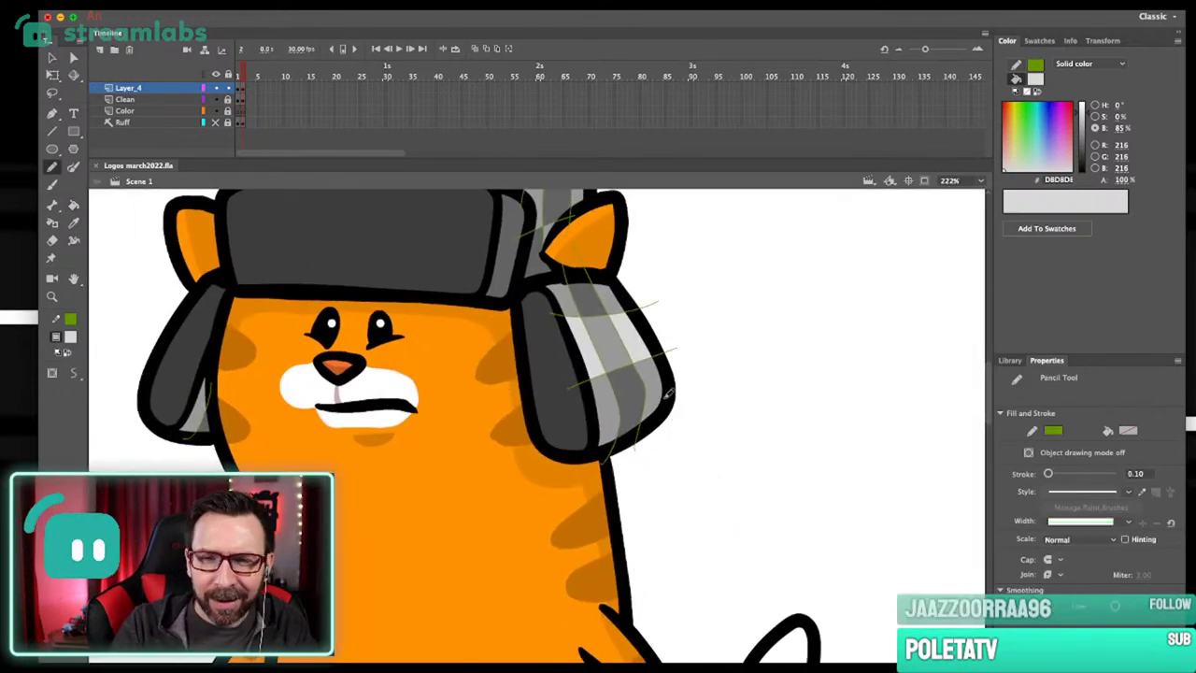
left_click_drag(634, 389, 677, 418)
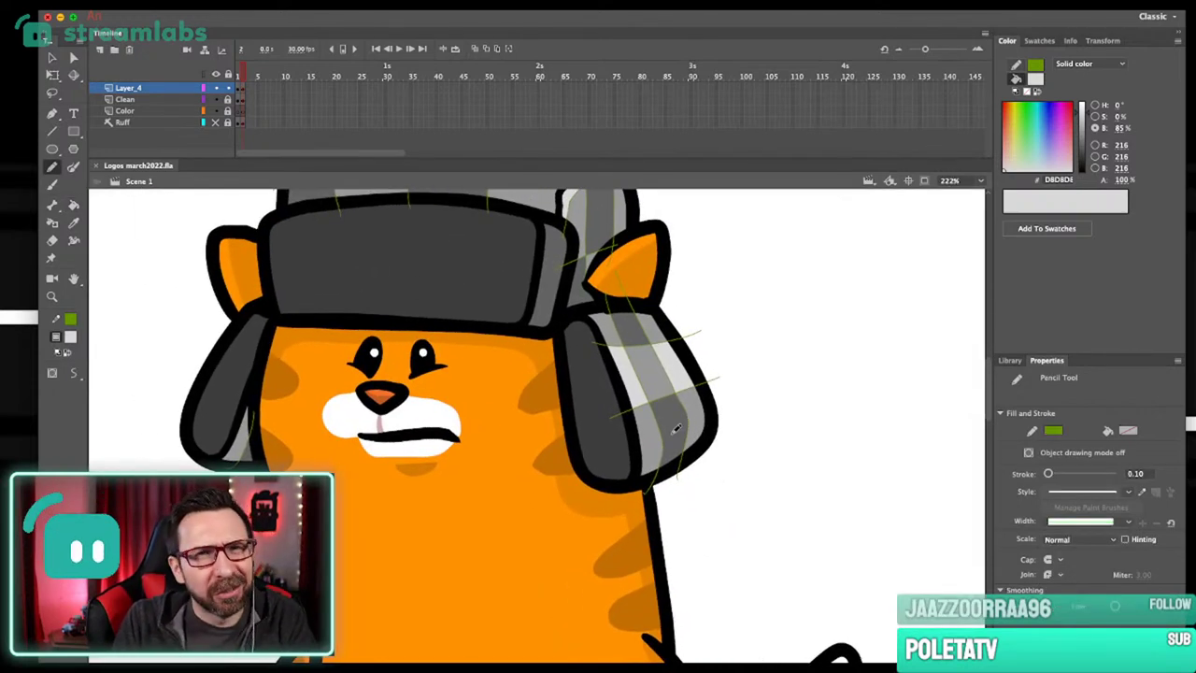
left_click_drag(616, 448, 749, 390)
Fill the two outer cells below the new guide line on the right ear flap with dark grey 636363.
key("i")
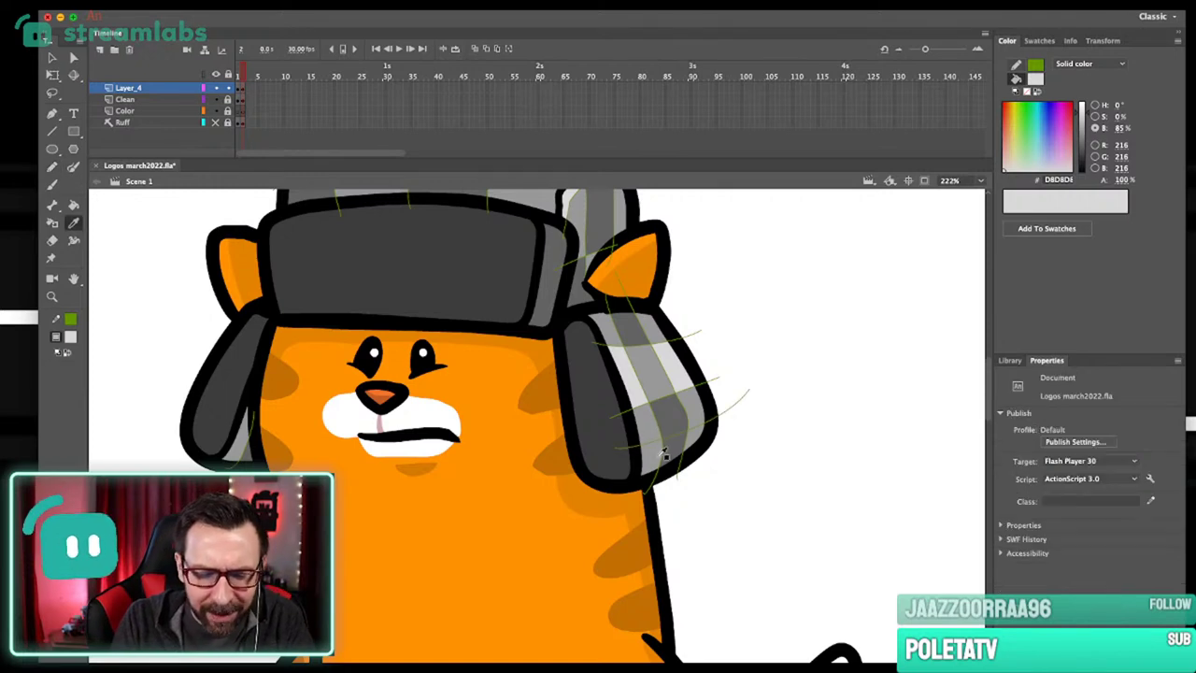
left_click(660, 457)
scroll(757, 413, "up", 4)
left_click_drag(1088, 131, 1087, 143)
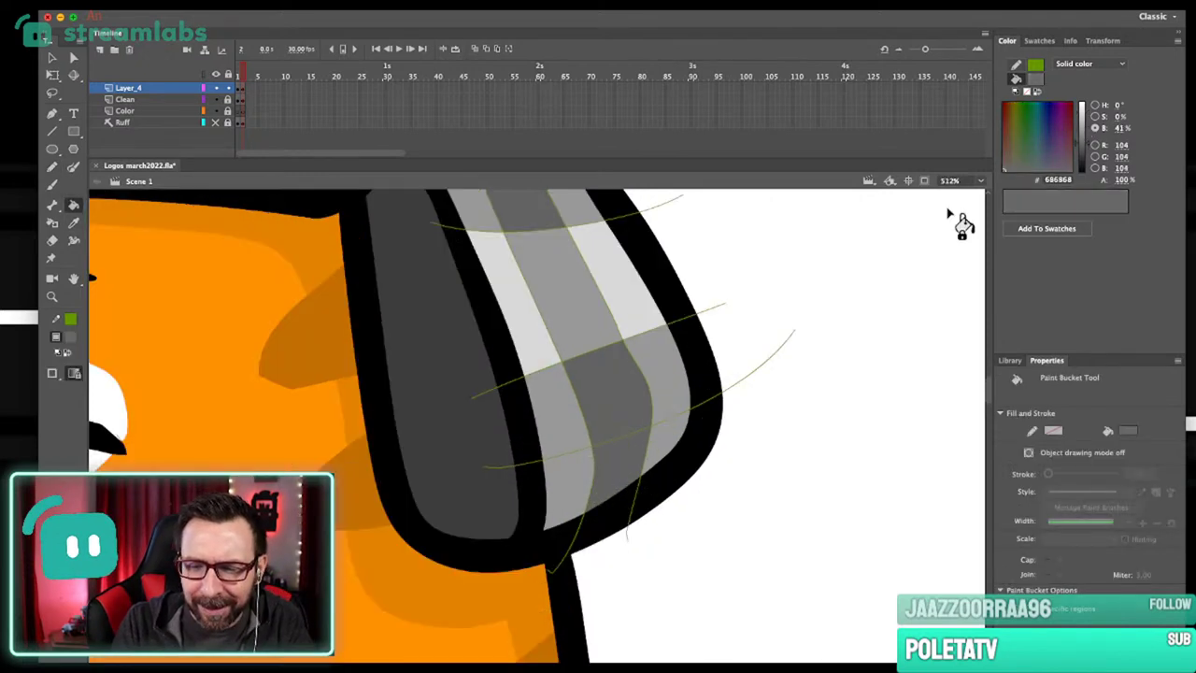
left_click(584, 475)
left_click(670, 440)
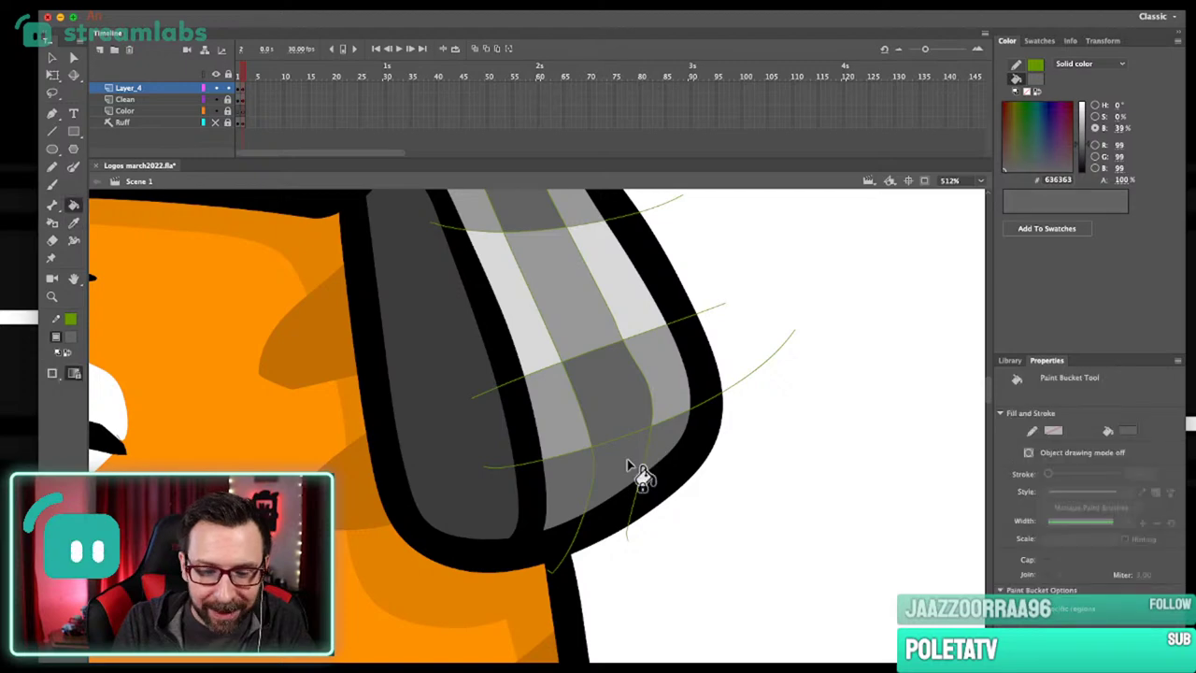
Darken the fill to 4C4C4C and fill the middle cell at the bottom of the right ear flap.
left_click(1094, 140)
left_click(1088, 150)
left_click(619, 472)
key("ctrl+1")
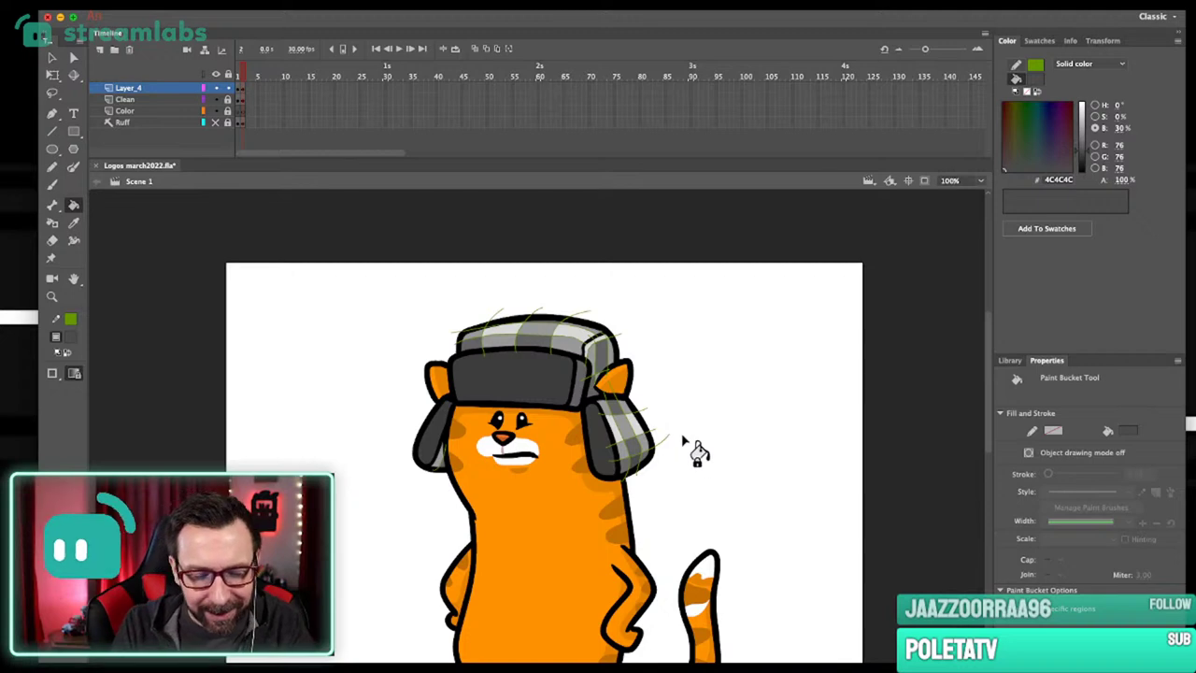
Remove the green guide lines from the hat's plaid pattern.
left_click_drag(683, 439, 706, 422)
key("ctrl+z")
key("y")
mouse_move(705, 353)
left_mouse_down()
mouse_move(643, 460)
mouse_move(455, 364)
mouse_move(463, 472)
mouse_move(561, 327)
mouse_move(713, 401)
mouse_move(701, 400)
left_mouse_up()
key("ctrl+z")
scroll(694, 342, "down", 1)
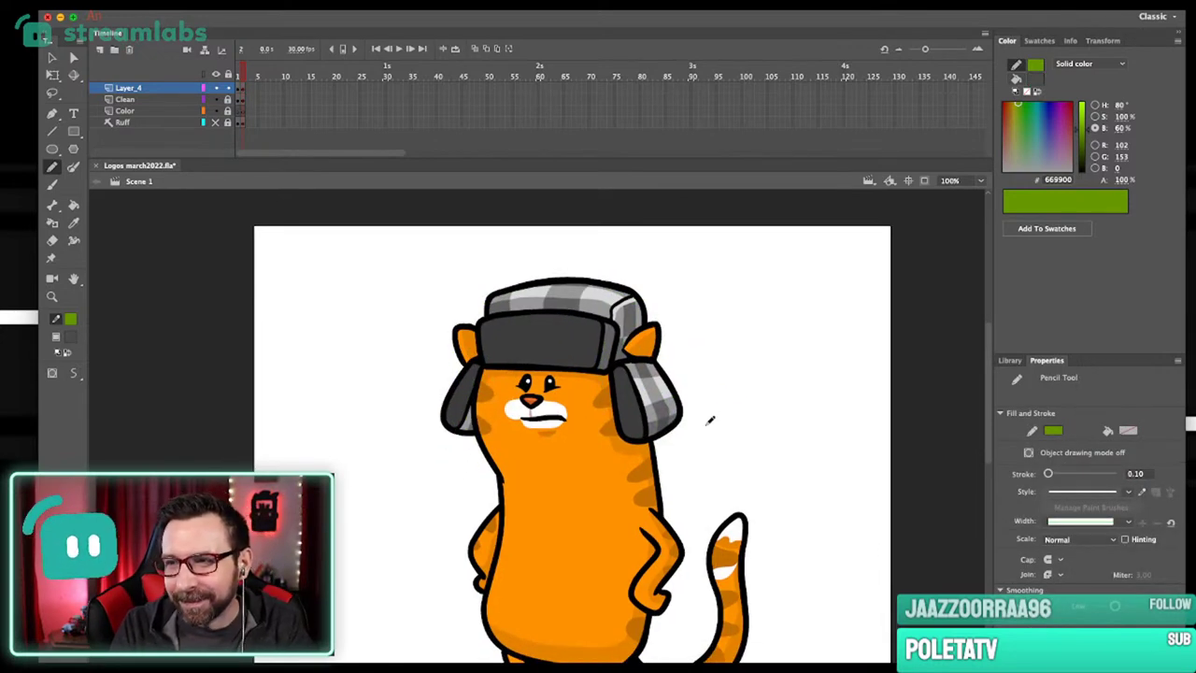
scroll(706, 424, "down", 1)
left_click_drag(683, 402, 740, 417)
scroll(729, 420, "down", 2)
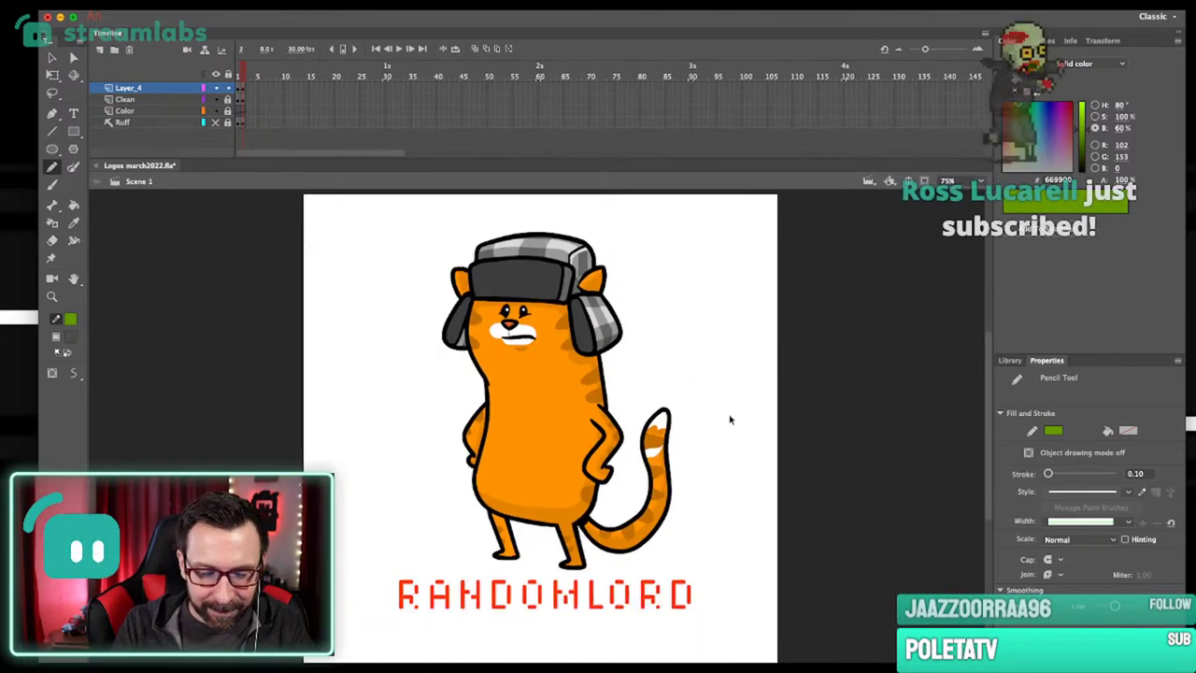
scroll(701, 388, "up", 1)
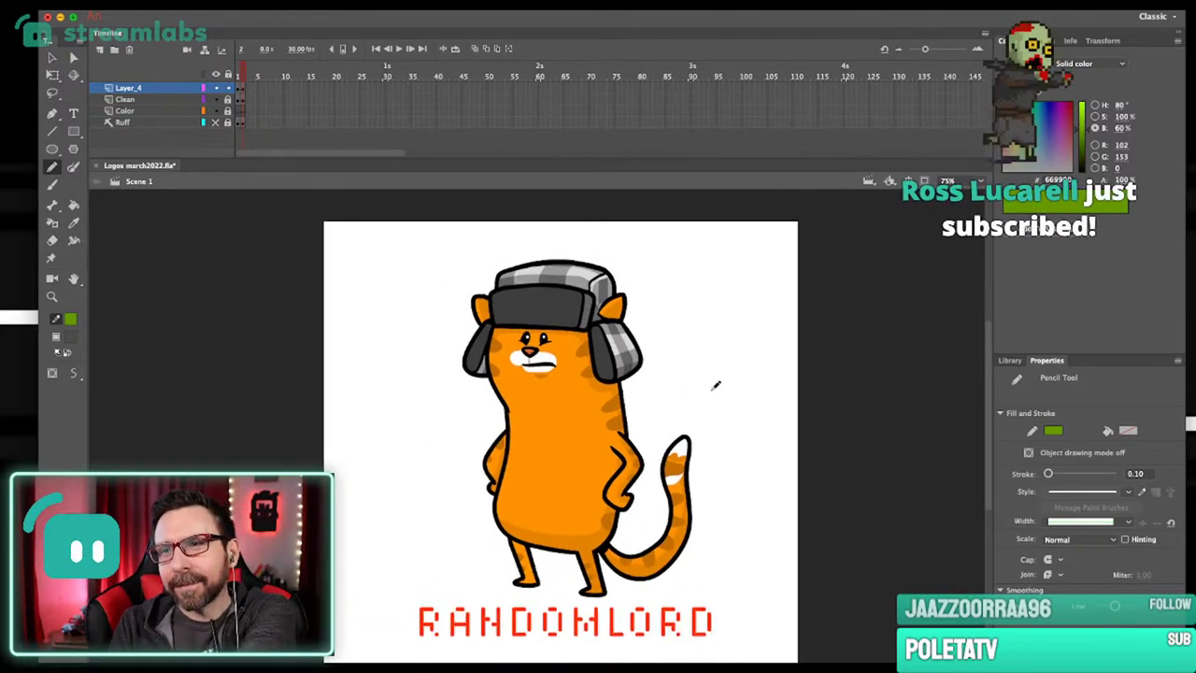
left_click_drag(716, 385, 725, 421)
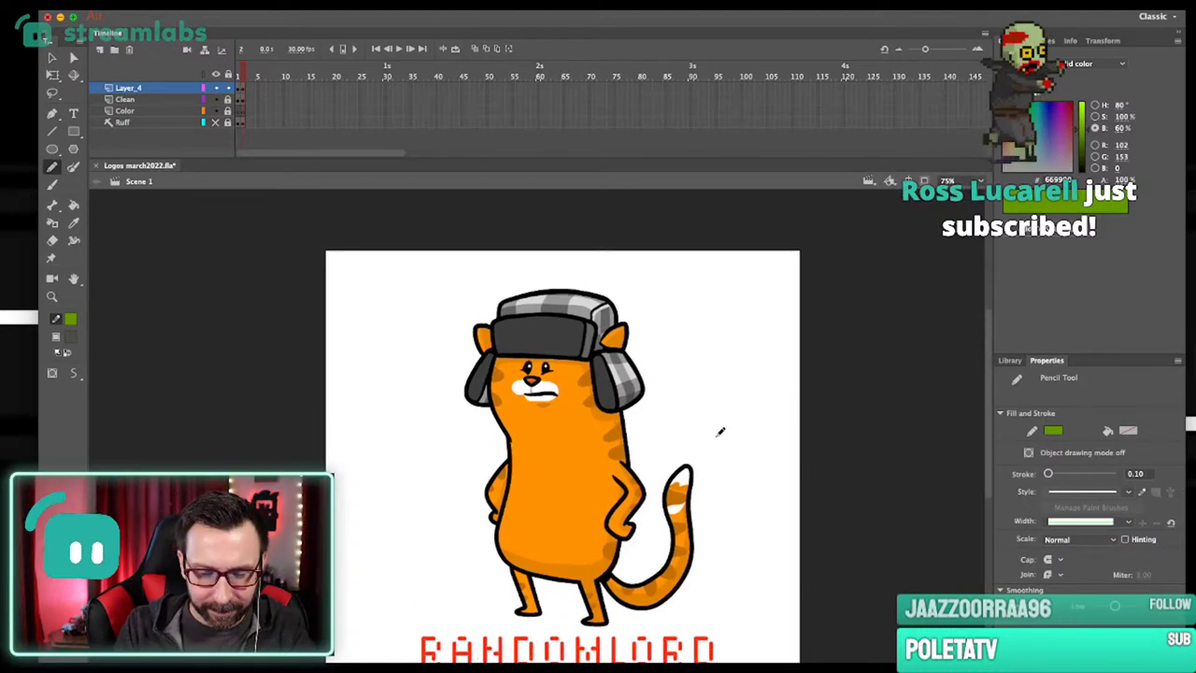
left_click_drag(702, 417, 719, 398)
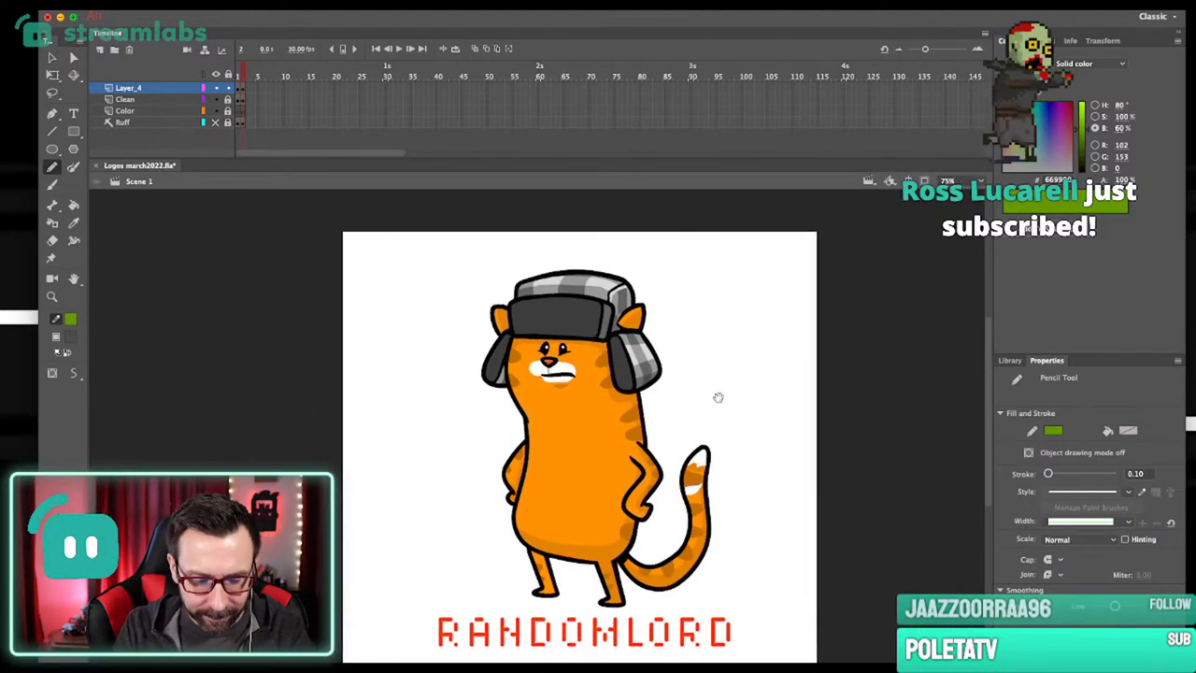
Darken the orange fill to B16500 and draw a 0.10 green guide line along the shadow edge across the face stripes beside the right ear flap.
left_click_drag(579, 329, 618, 504)
scroll(618, 503, "up", 5)
key("k")
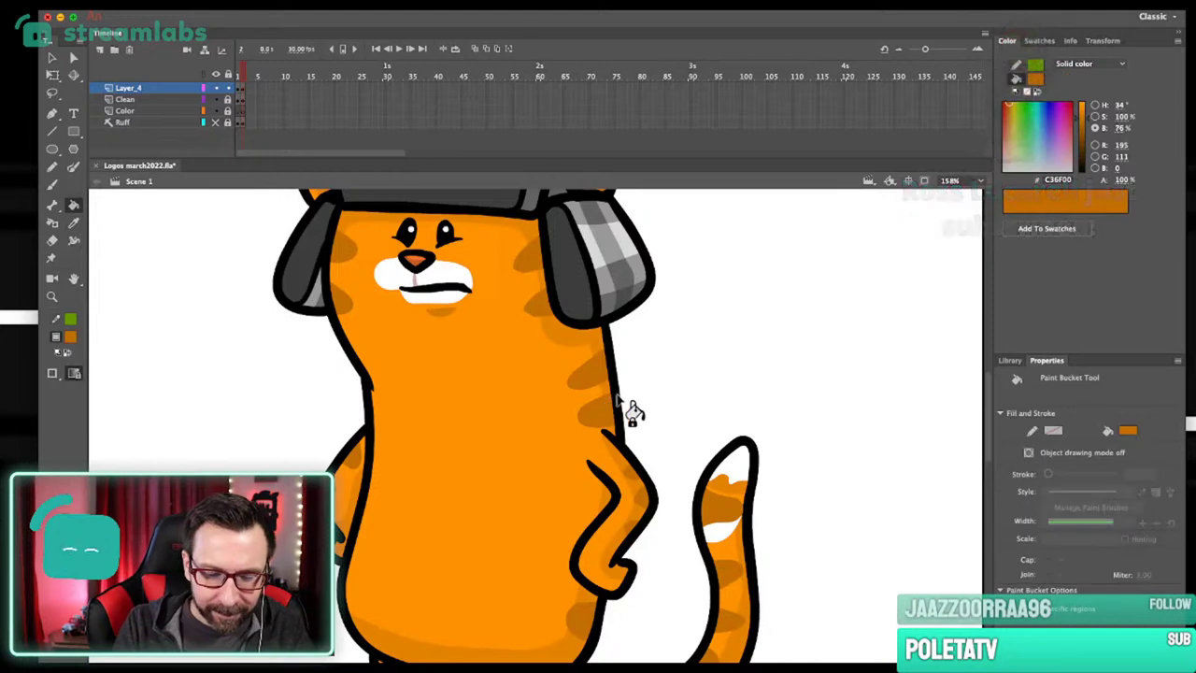
left_click_drag(1088, 126, 1084, 148)
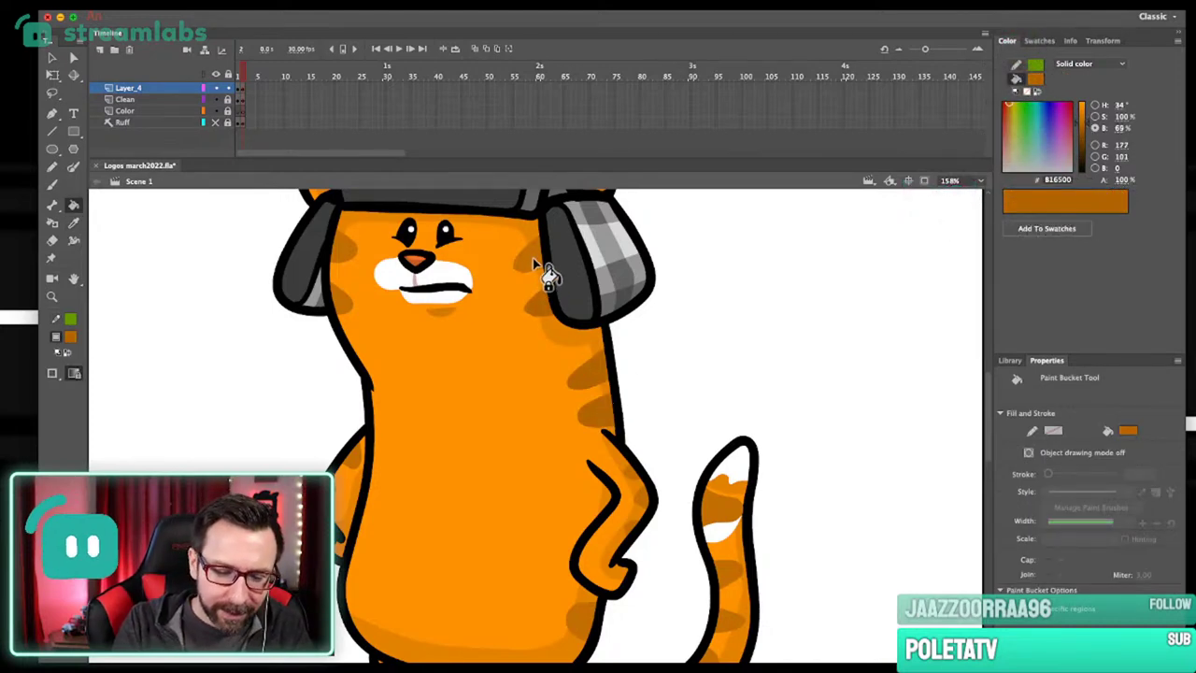
left_click_drag(342, 310, 401, 359)
left_click_drag(572, 243, 649, 464)
key("y")
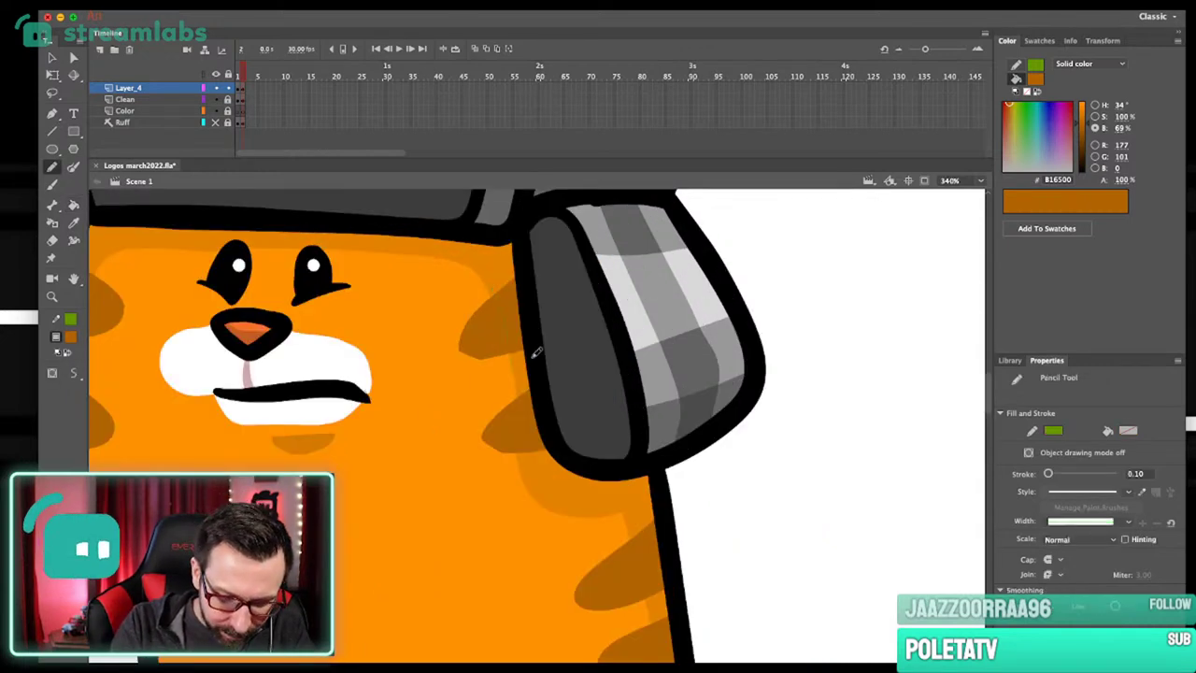
Darken the fill to 935400 and fill the shaded parts of the two face stripes beside the right ear flap.
key("k")
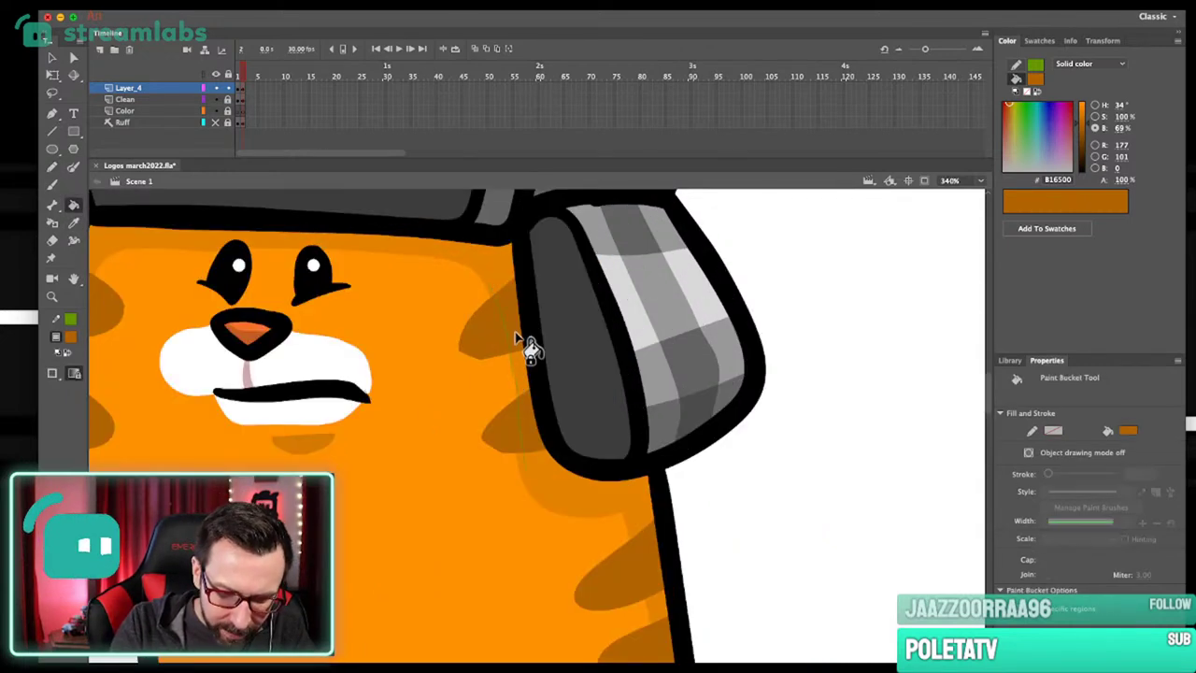
left_click(1084, 133)
left_click_drag(1087, 132, 1085, 134)
left_click(517, 314)
left_click(524, 426)
Draw a green guide line along the shadow edge across the two body stripes below the right ear flap and fill their shaded parts with 935400.
left_click_drag(659, 529, 668, 436)
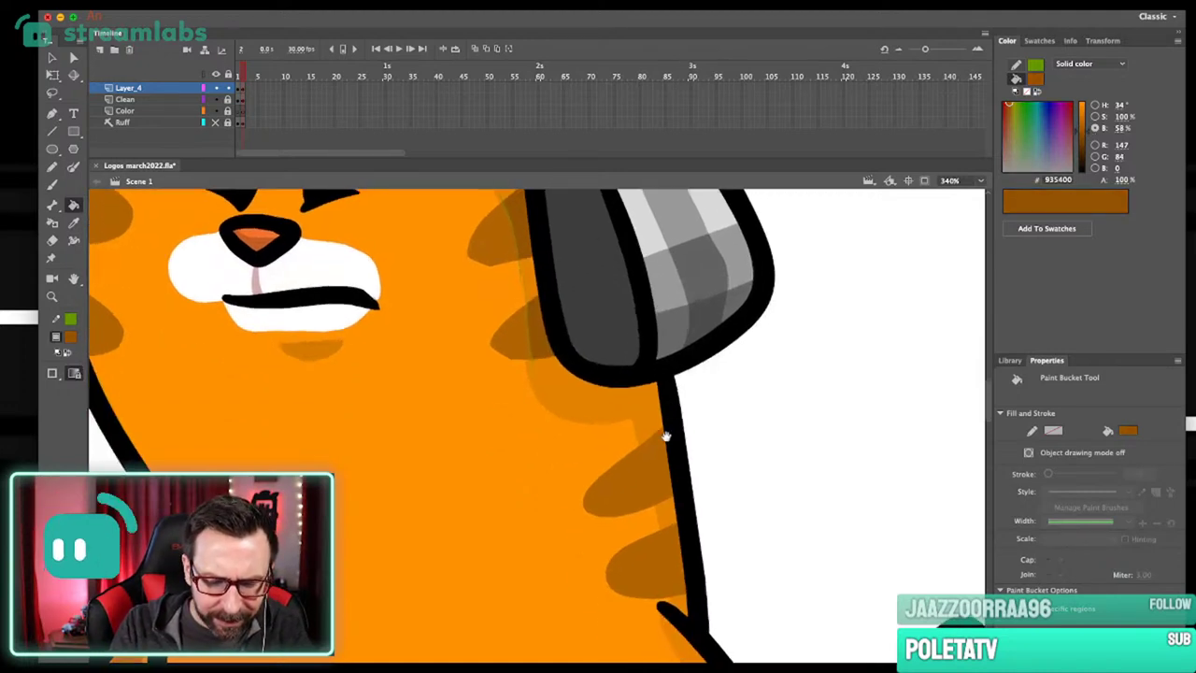
key("y")
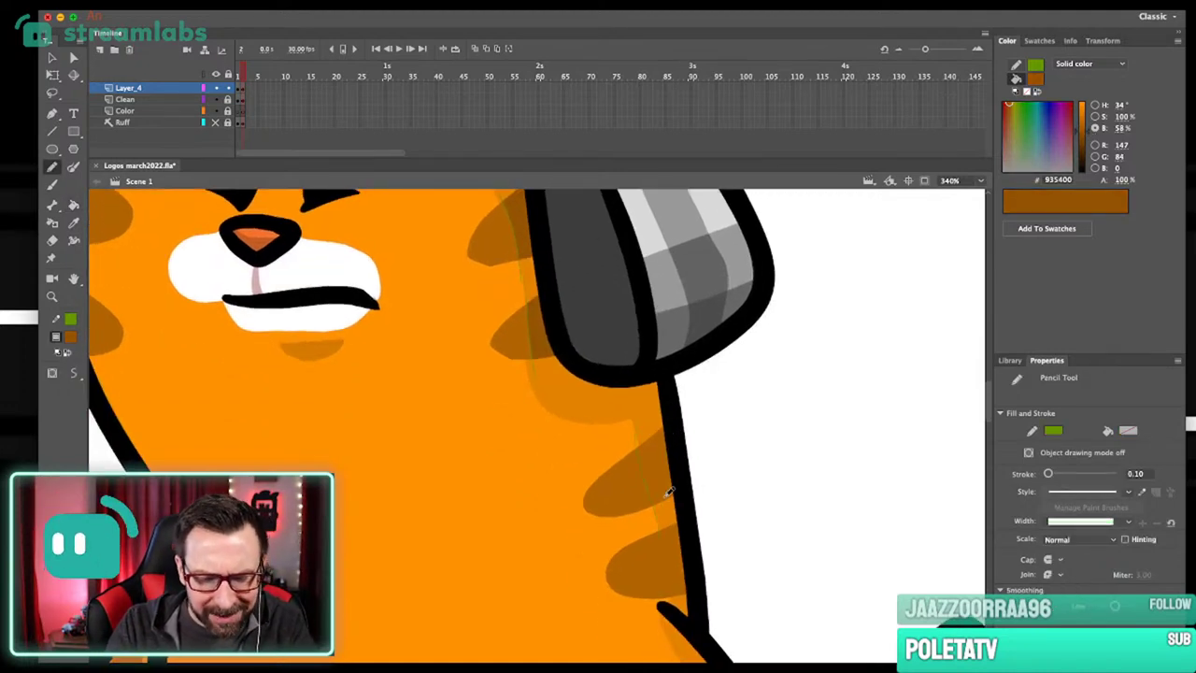
key("n")
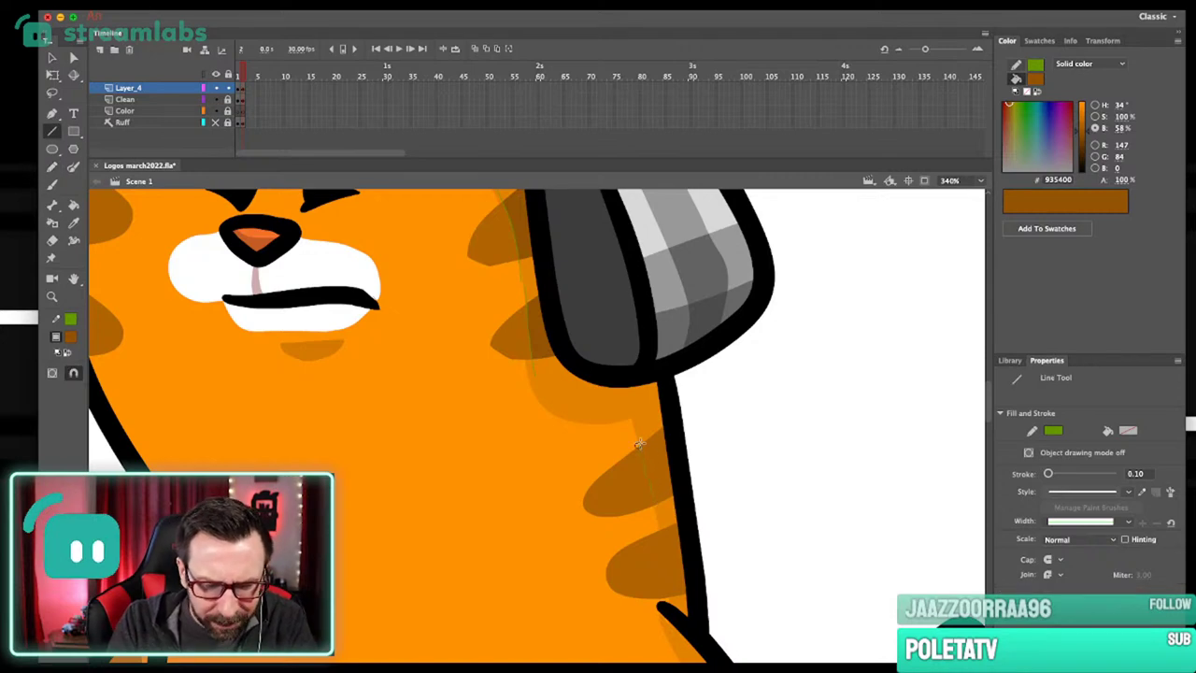
scroll(654, 436, "down", 3)
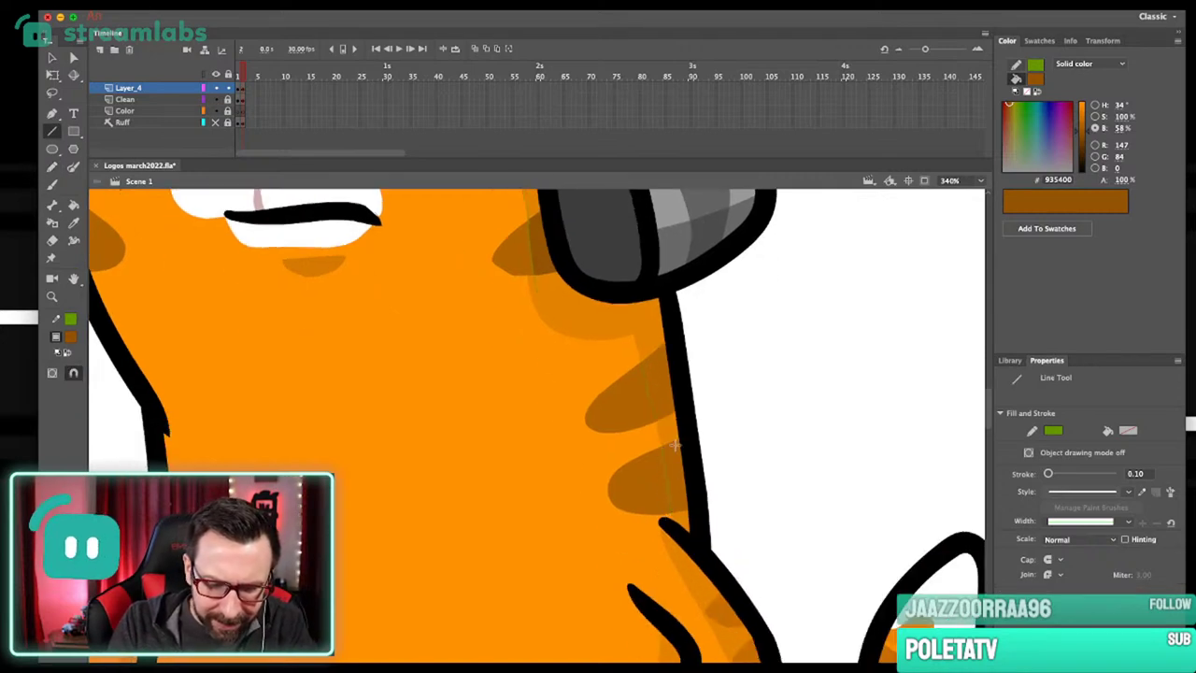
key("k")
key("super+1")
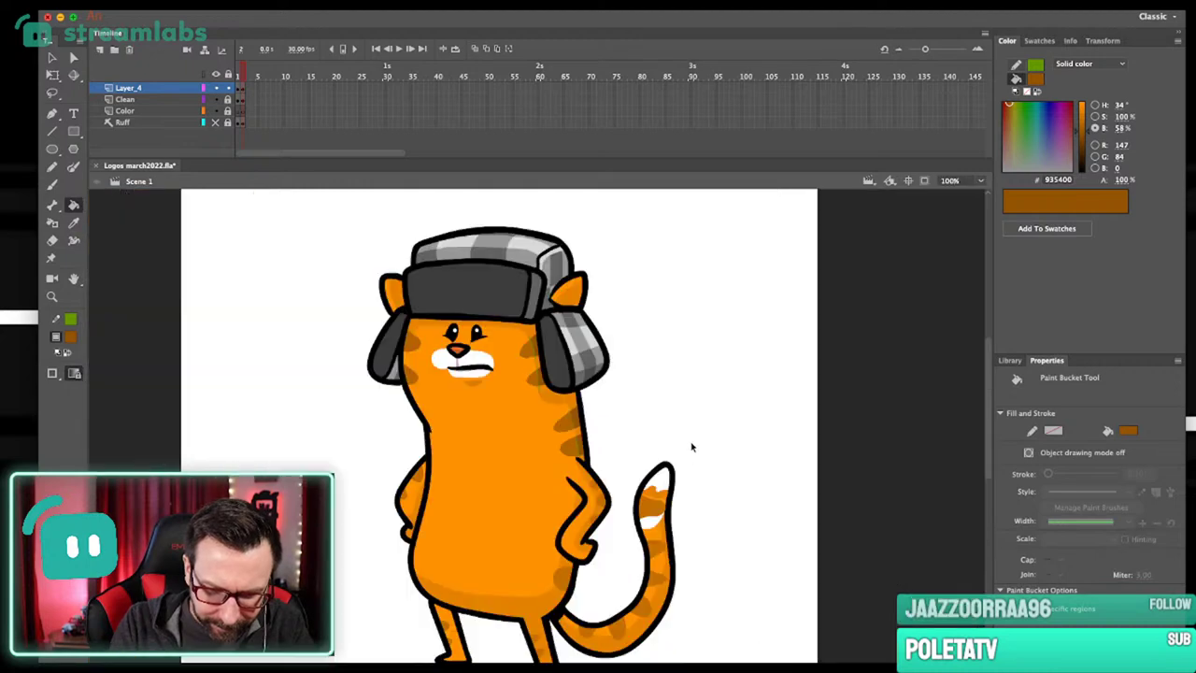
left_click_drag(561, 404, 626, 568)
scroll(603, 485, "down", 6)
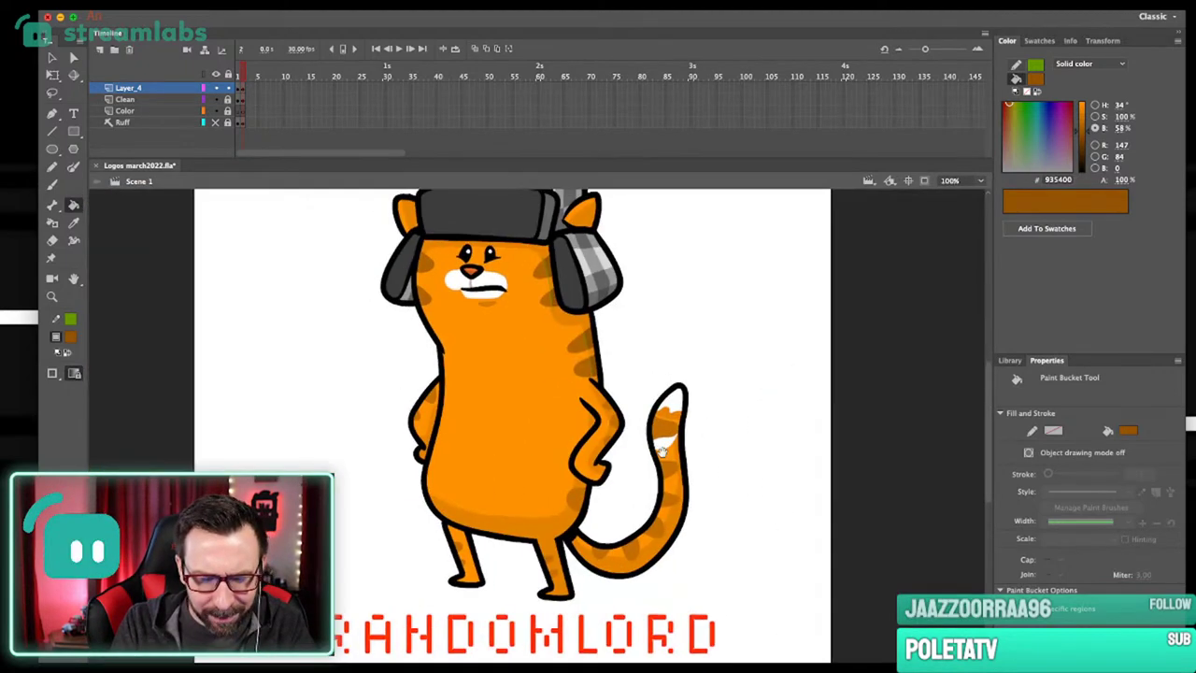
left_click_drag(662, 451, 696, 459)
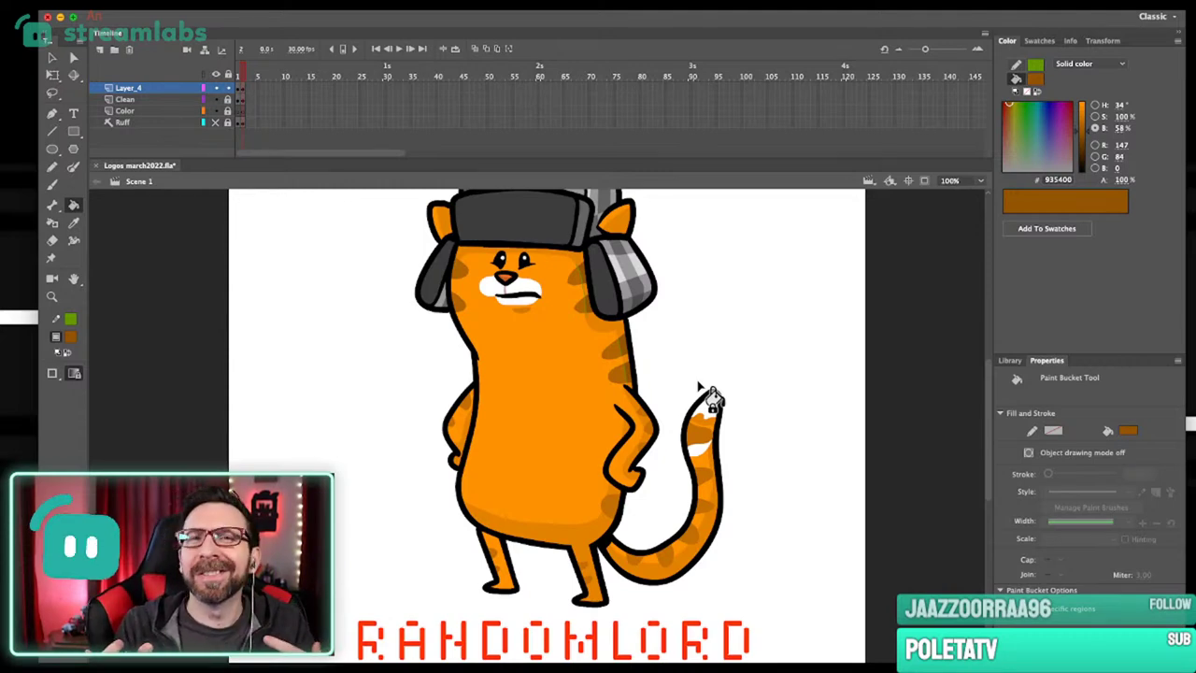
scroll(672, 520, "up", 5)
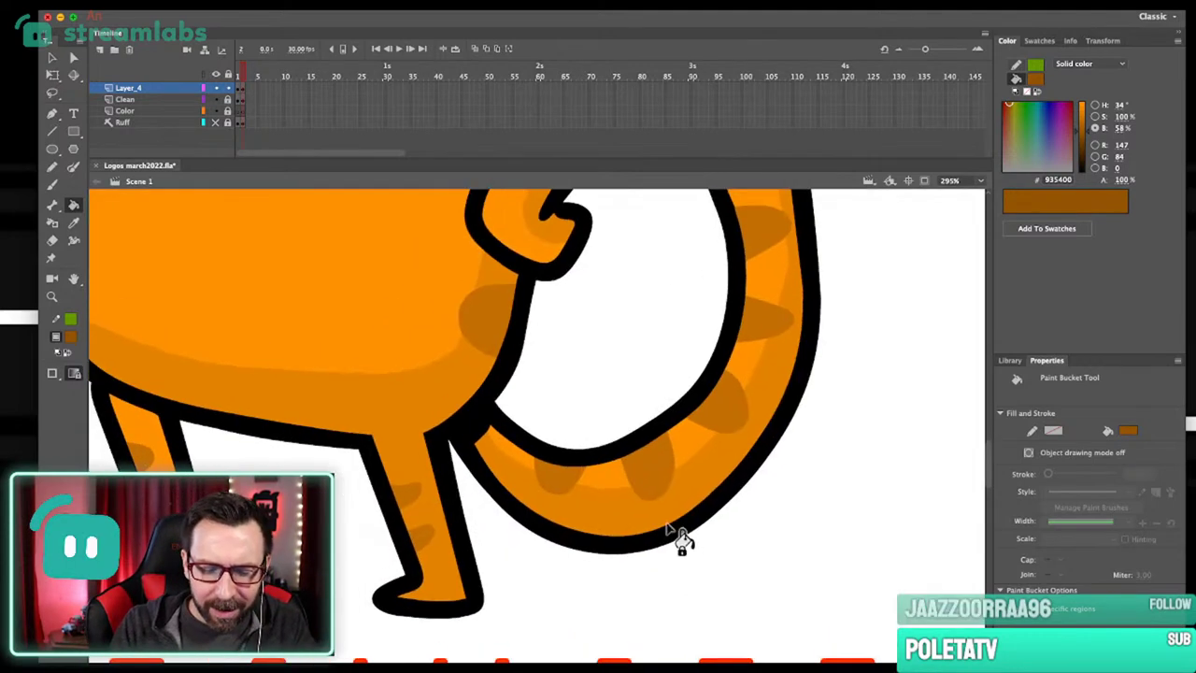
key("v")
scroll(748, 432, "down", 5)
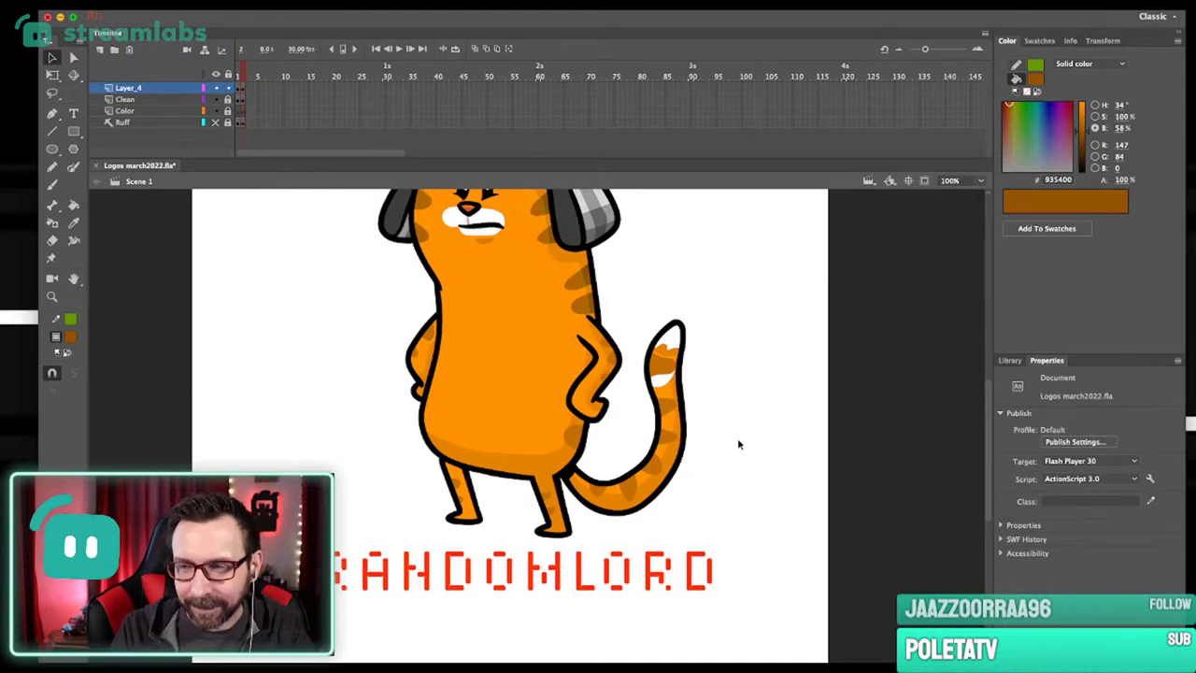
scroll(725, 433, "up", 3)
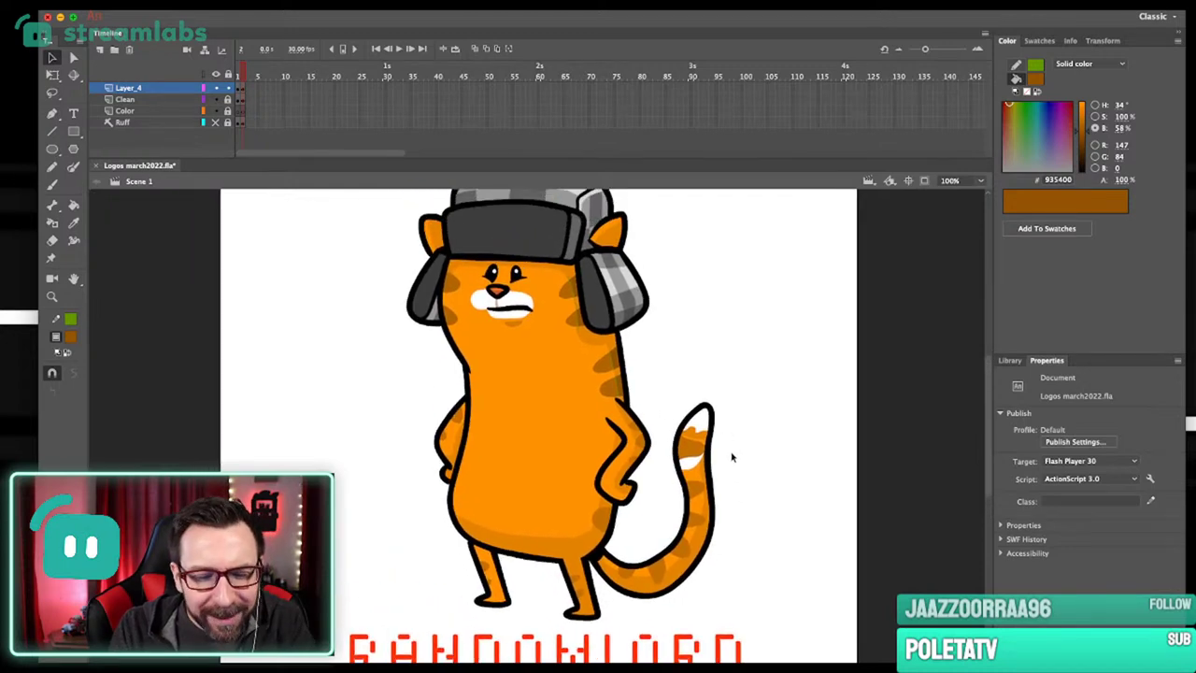
Sample the dark stripe brown 935400 and paint two small eyebrows above the cat's eyes with the Brush tool.
left_click_drag(483, 228, 555, 382)
left_click_drag(587, 365, 590, 405)
key("i")
left_click(592, 397)
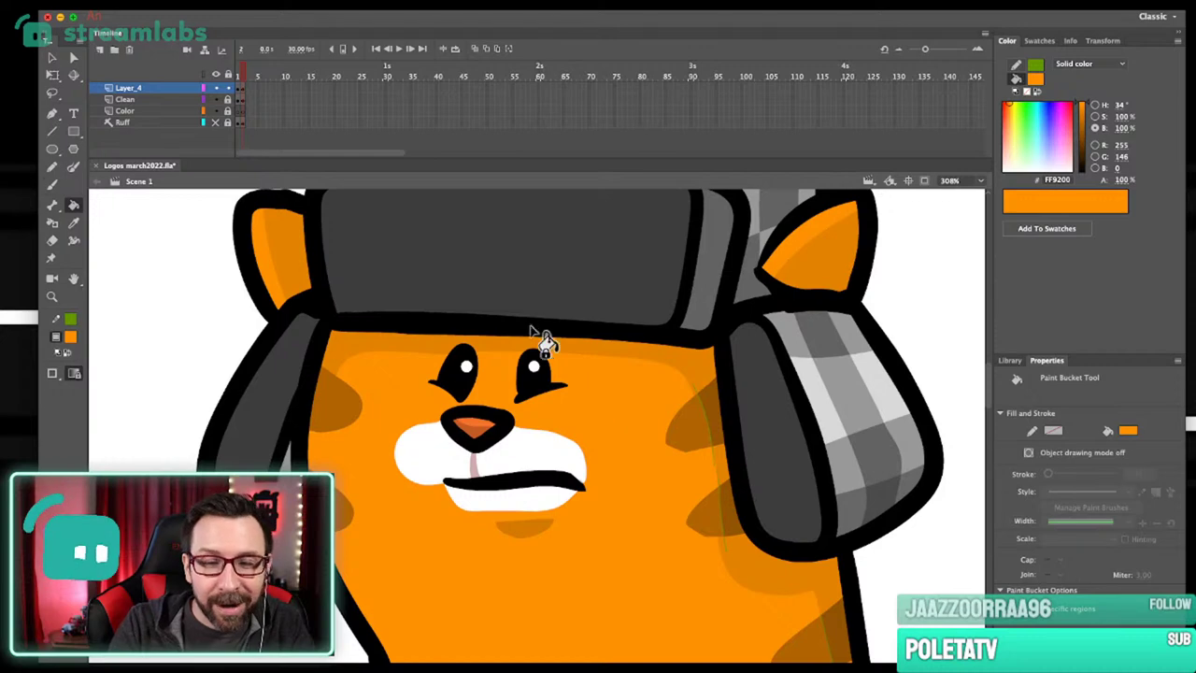
key("b")
scroll(567, 386, "up", 1)
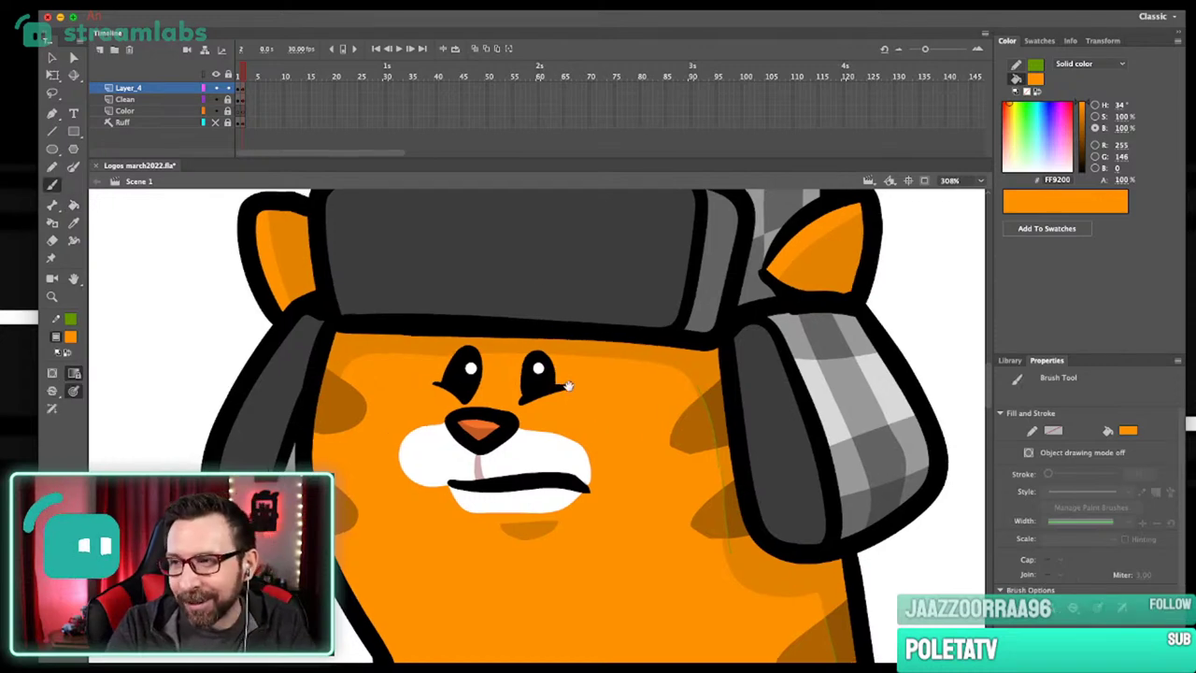
scroll(568, 386, "up", 1)
key("i")
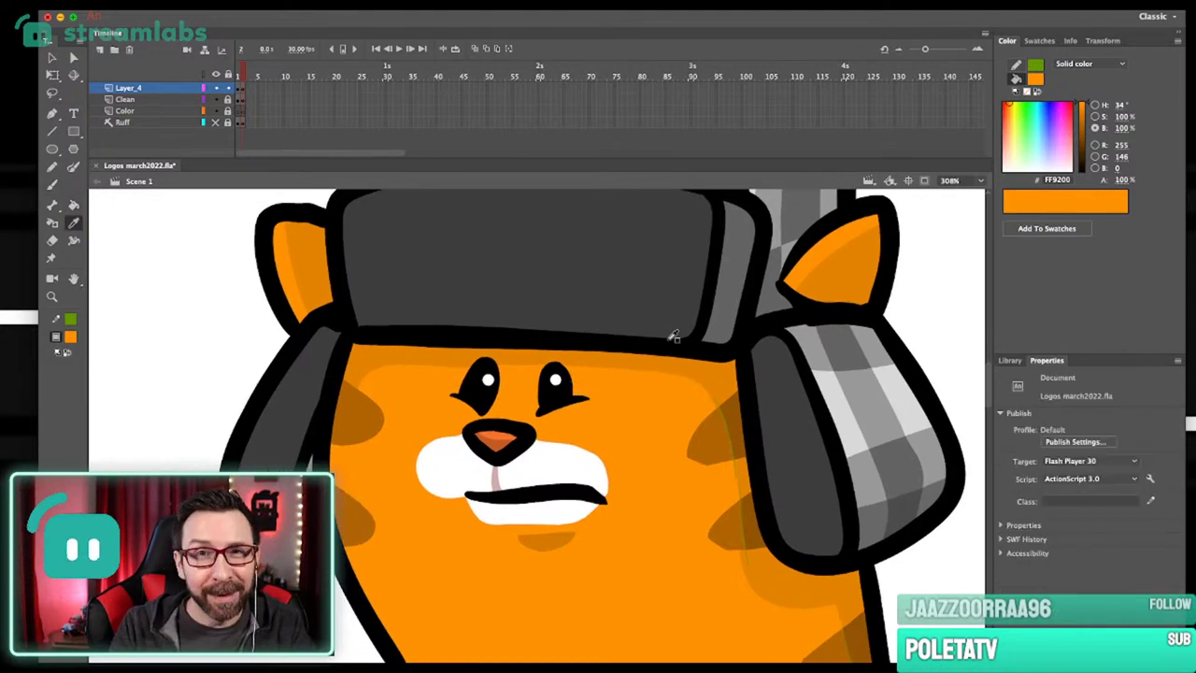
left_click(728, 421)
key("b")
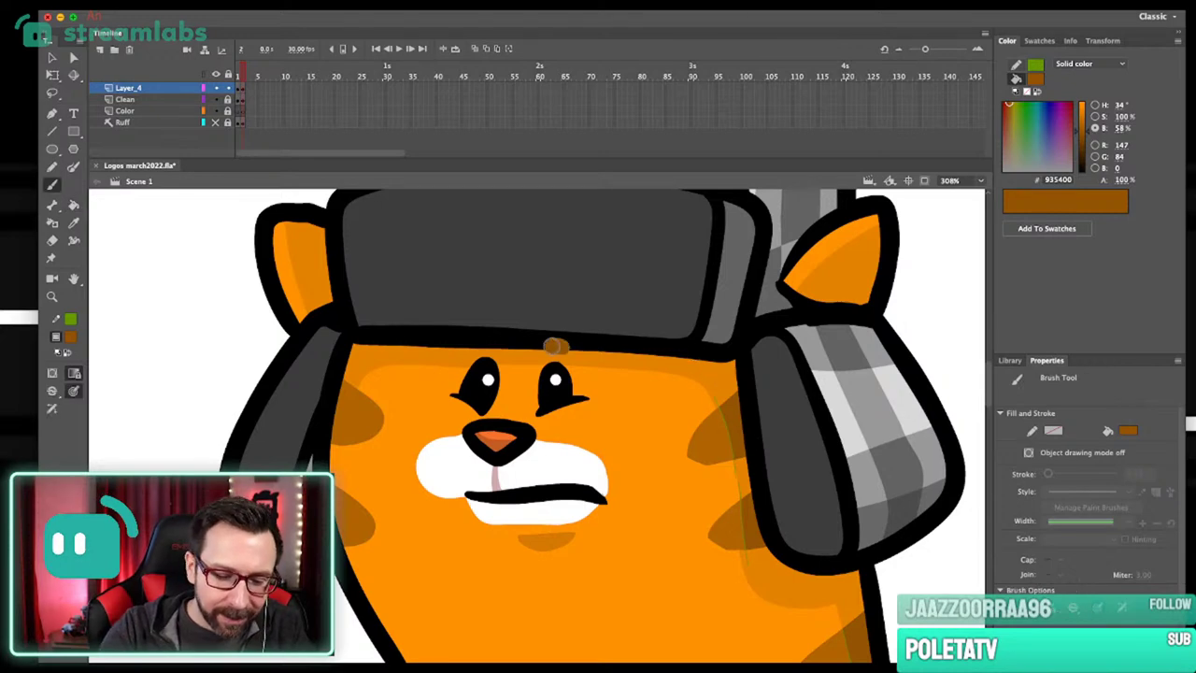
left_click(484, 346)
key("super+1")
left_click_drag(655, 385, 663, 342)
key("super+3")
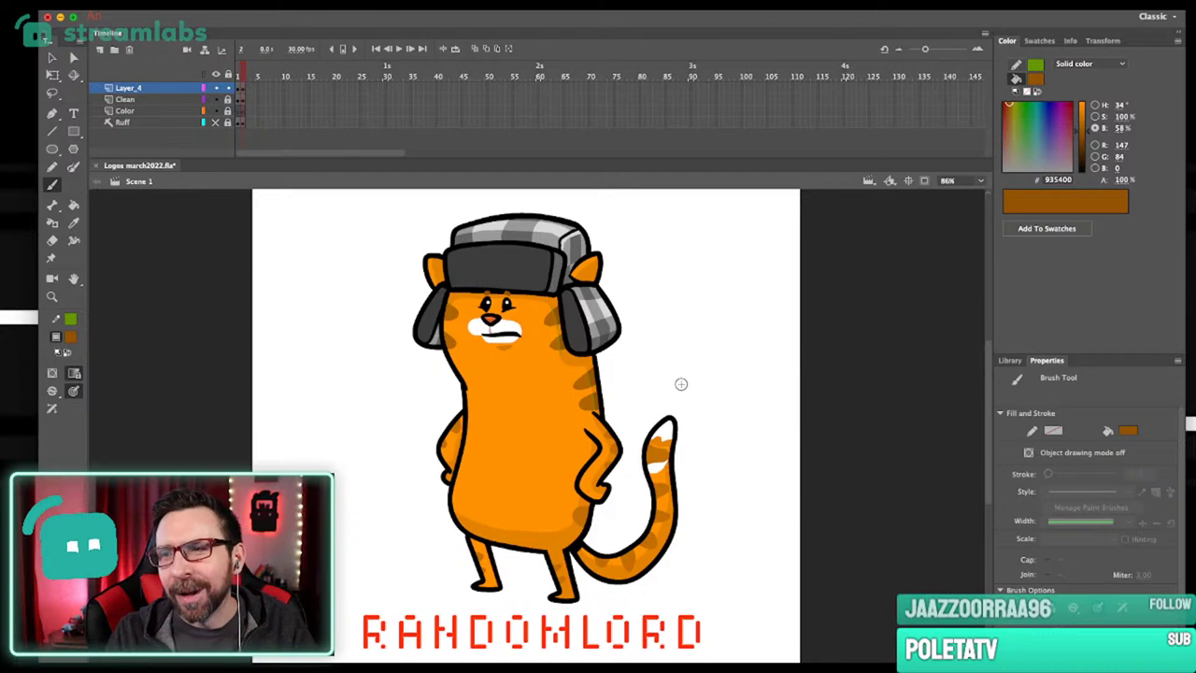
scroll(708, 393, "up", 1)
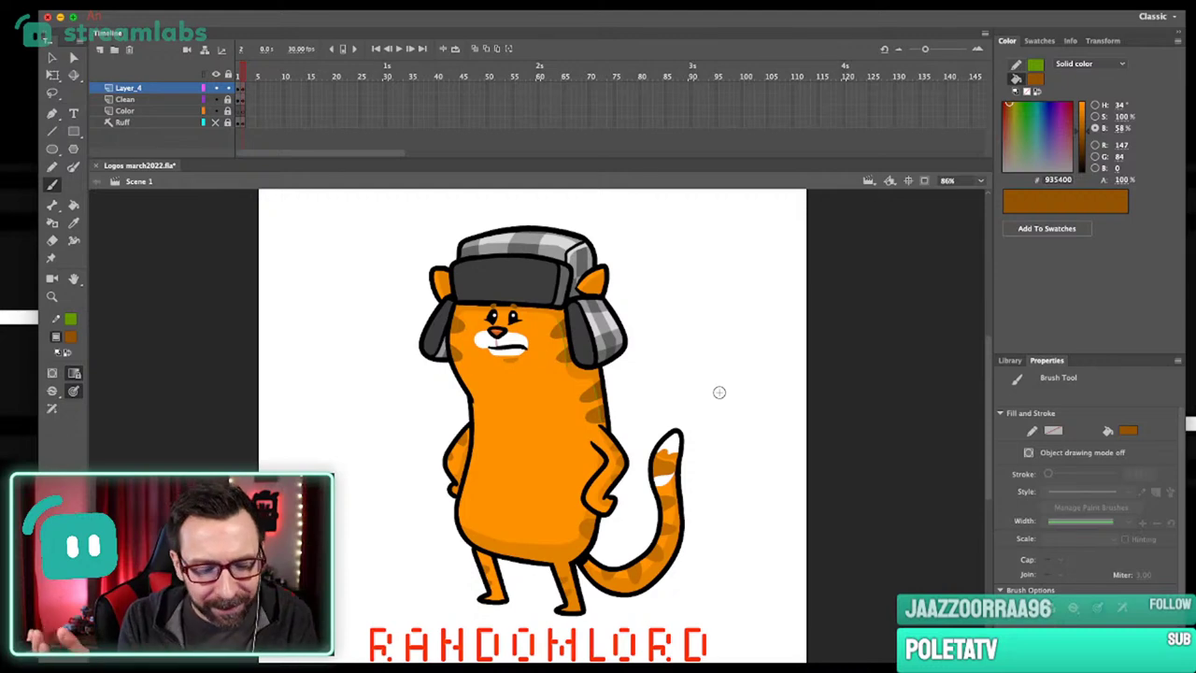
Draw a green guide line down the left edge of the face across its stripes and fill the outer stripe area with 935400.
scroll(477, 301, "up", 3)
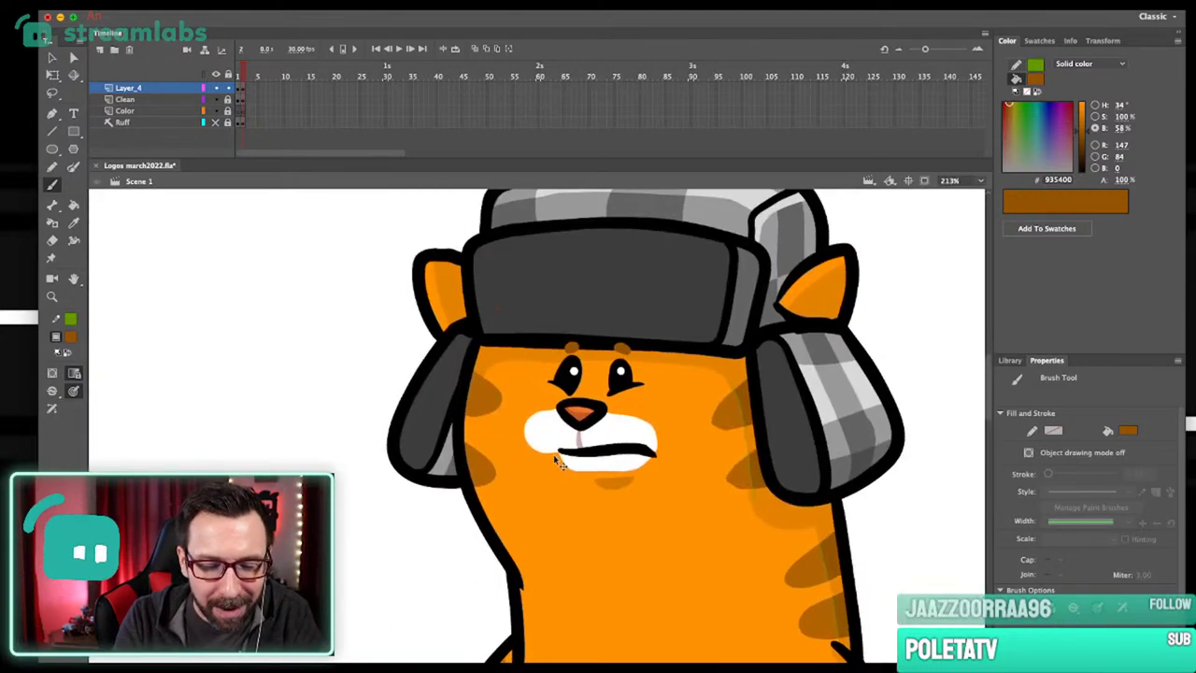
key("y")
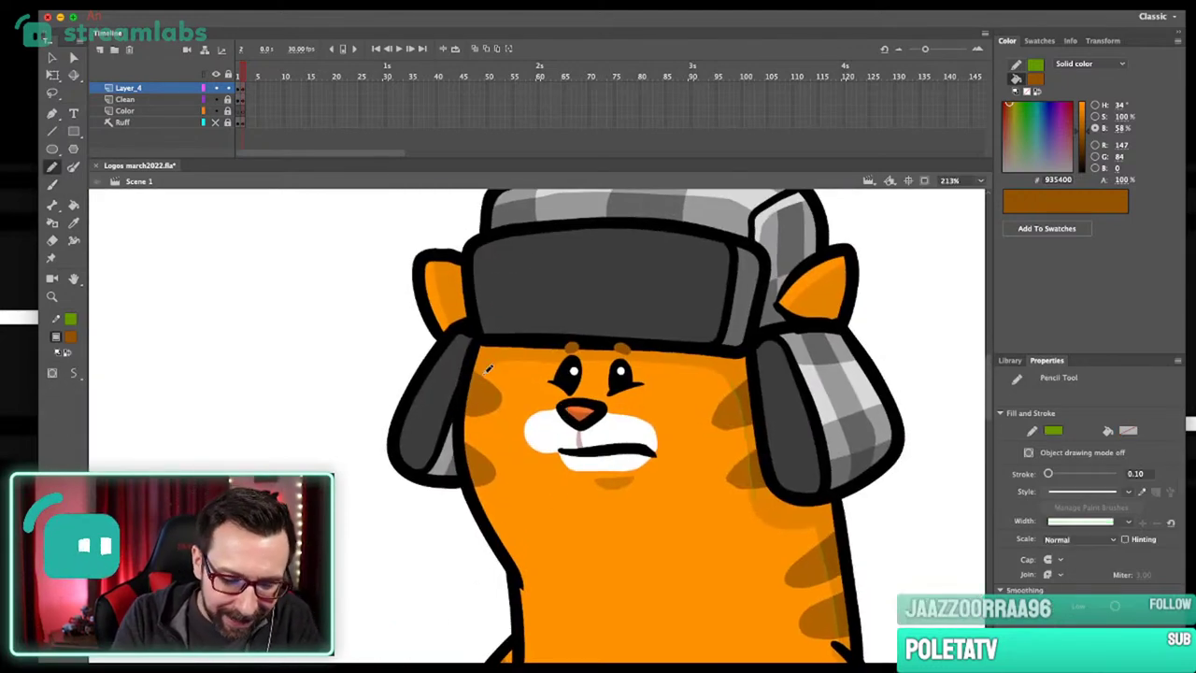
key("i")
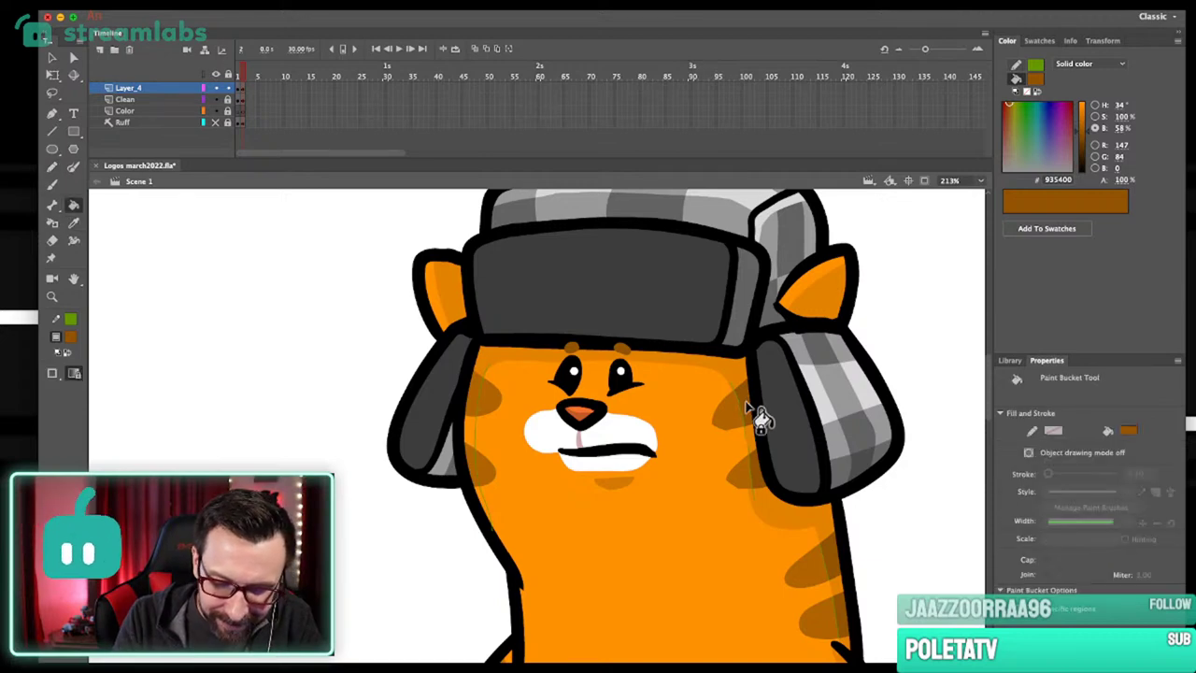
key("k")
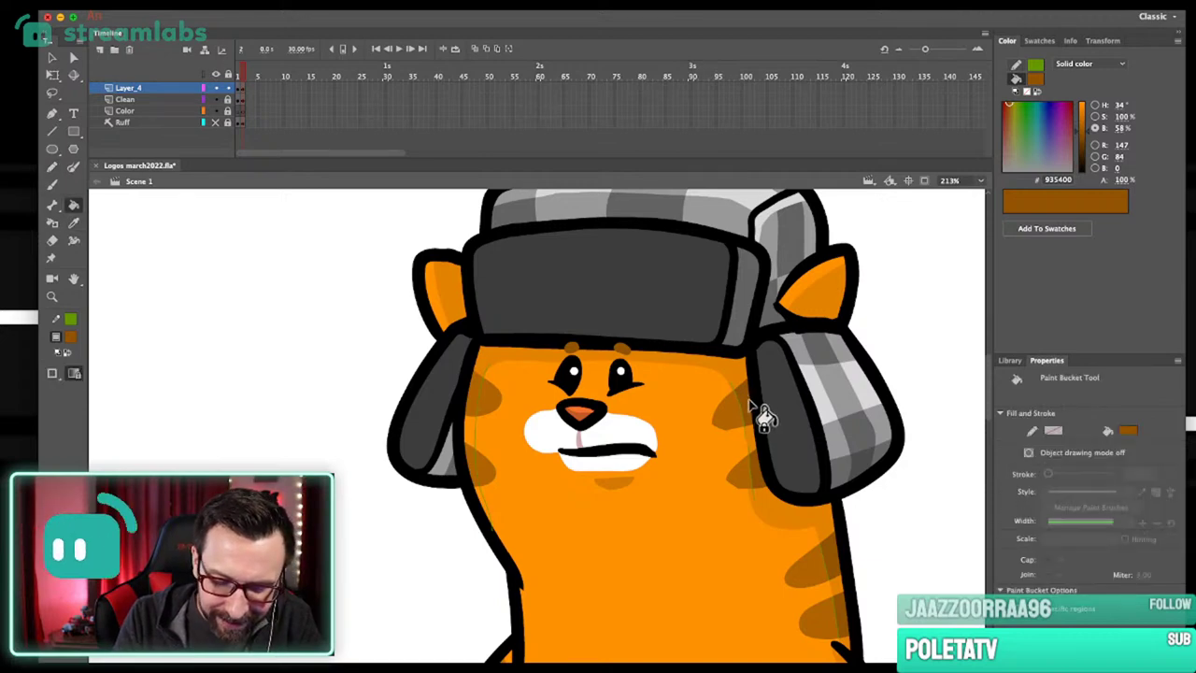
left_click(473, 396)
Draw a green guide line across the hip stripe below the right hand and fill the stripe's shaded part with 935400.
key("super+2")
left_click_drag(548, 363, 607, 581)
left_click(618, 455)
key("super+z")
key("shift+y")
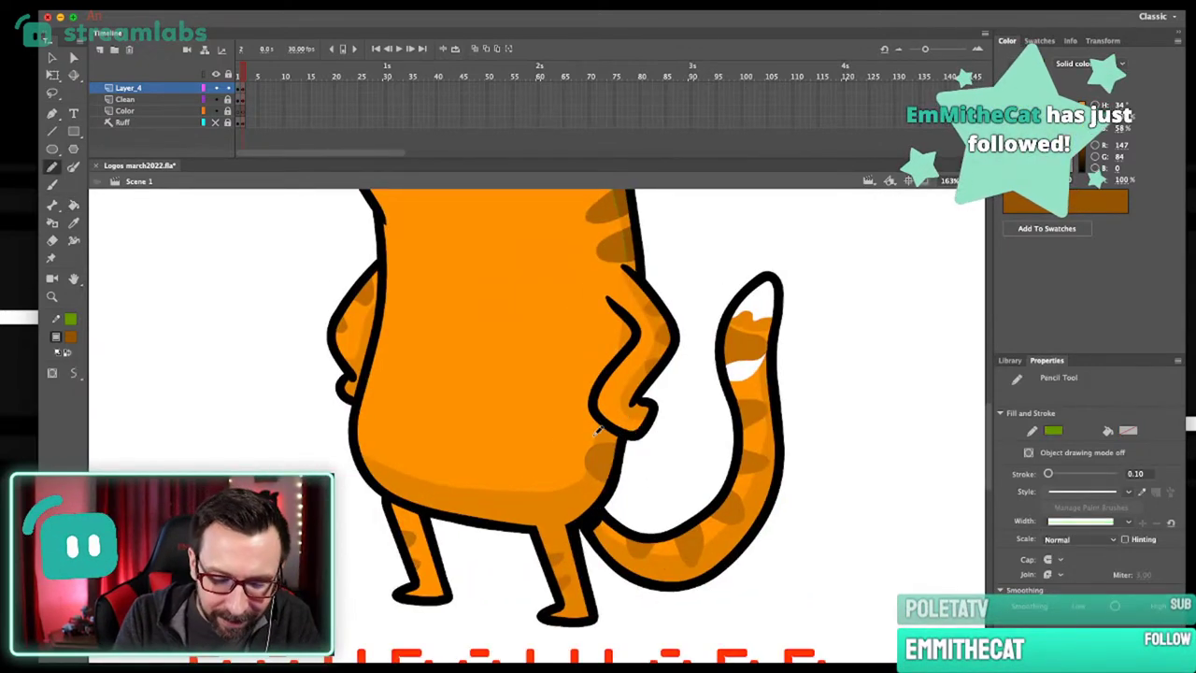
key("k")
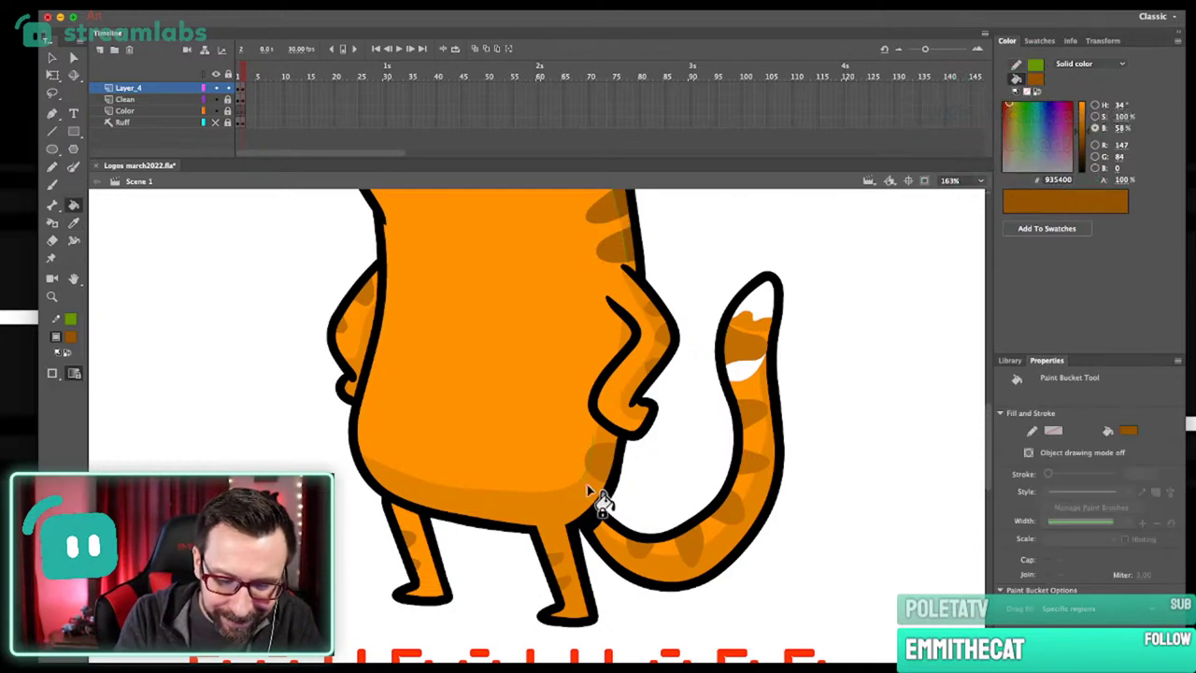
key("super+1")
left_click_drag(658, 446, 656, 475)
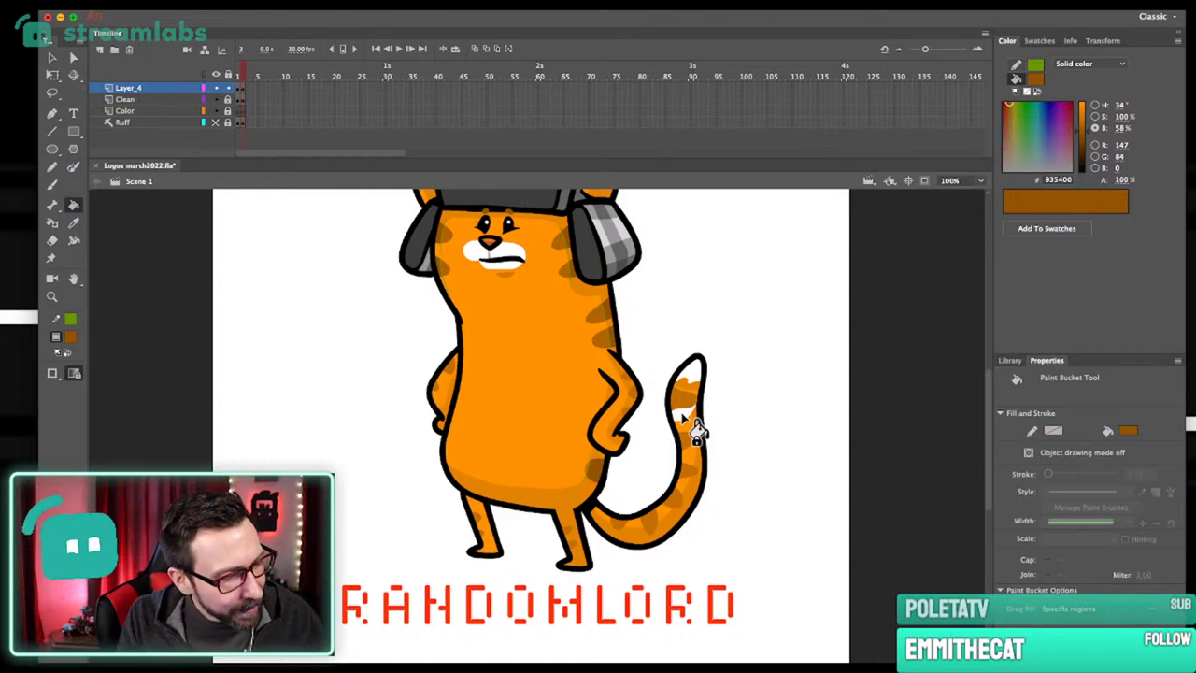
scroll(729, 505, "up", 3)
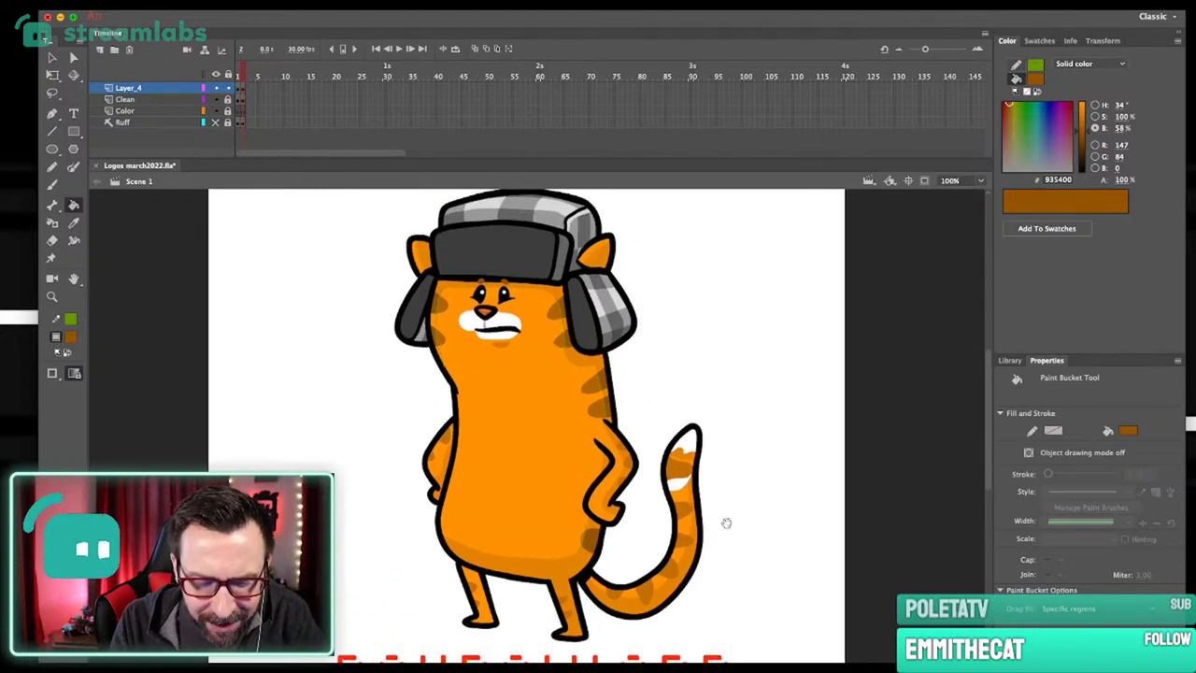
key("y")
scroll(738, 505, "up", 2)
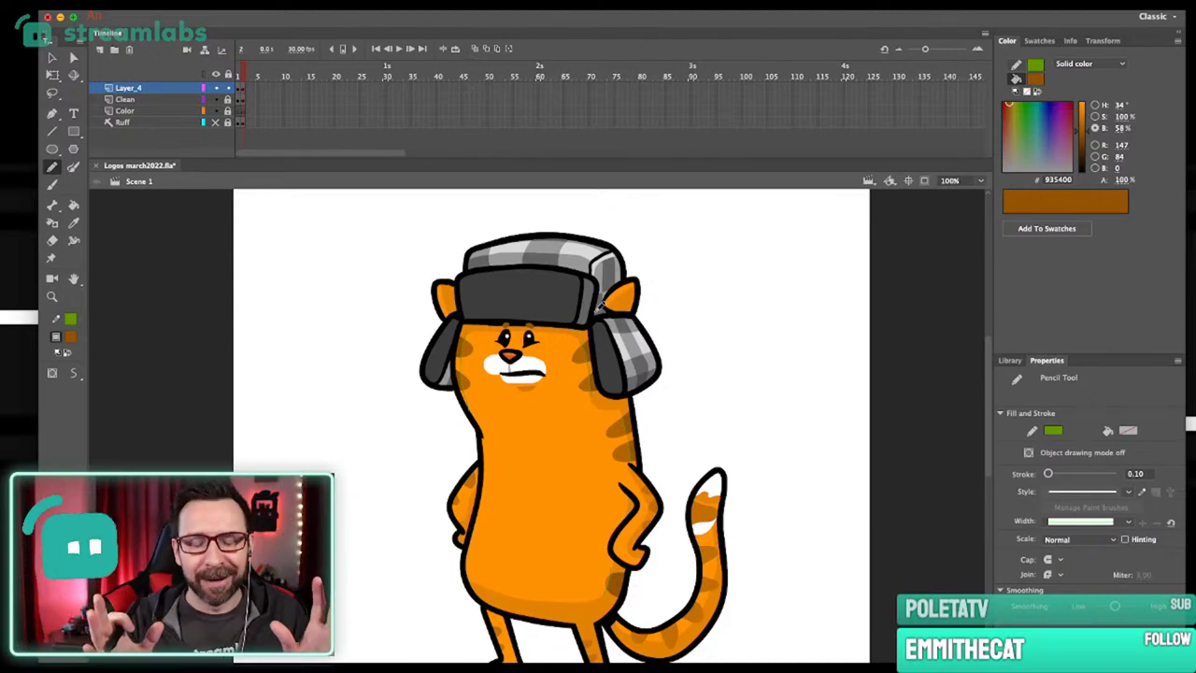
Set the Pencil stroke to bright green 00FF00 and draw two guide lines across the narrow side panel of the hat's front brim.
scroll(576, 265, "up", 5)
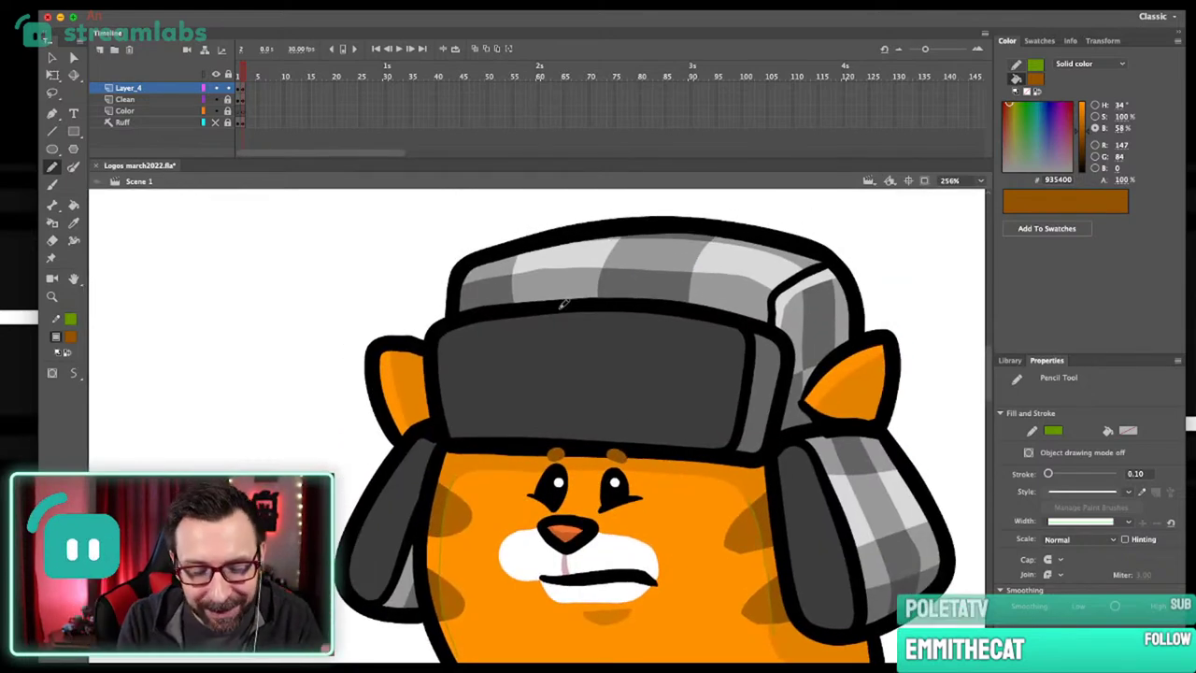
key("e")
left_click_drag(1055, 475, 1049, 479)
left_click(70, 319)
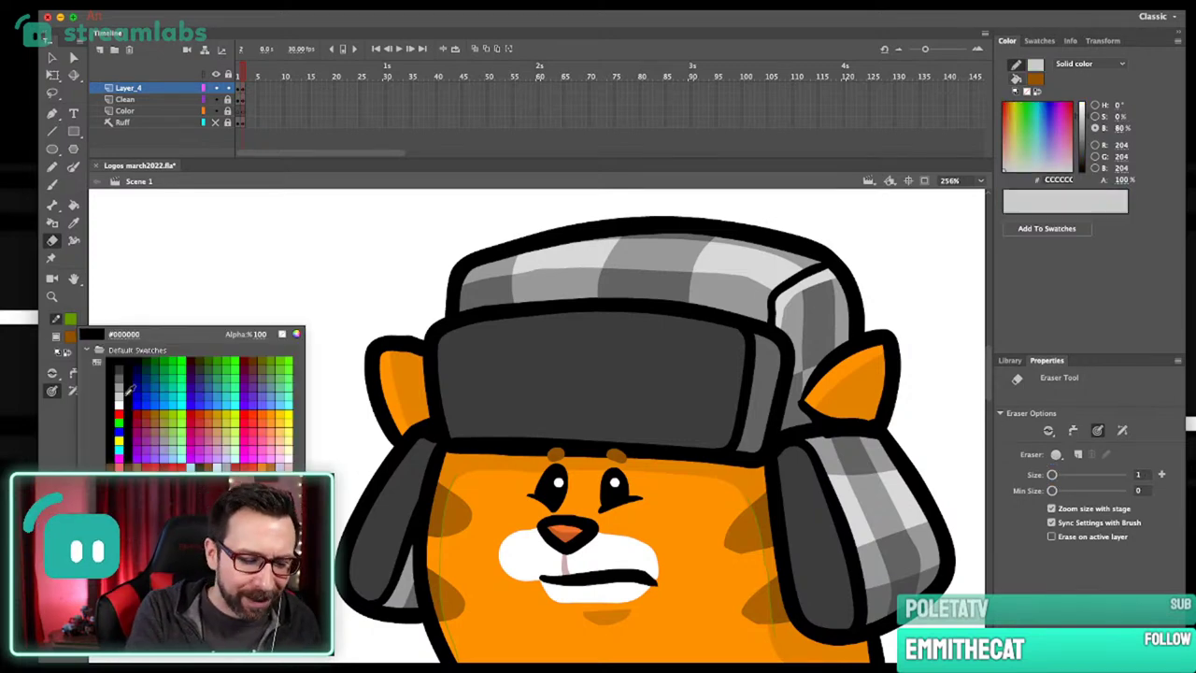
left_click(109, 422)
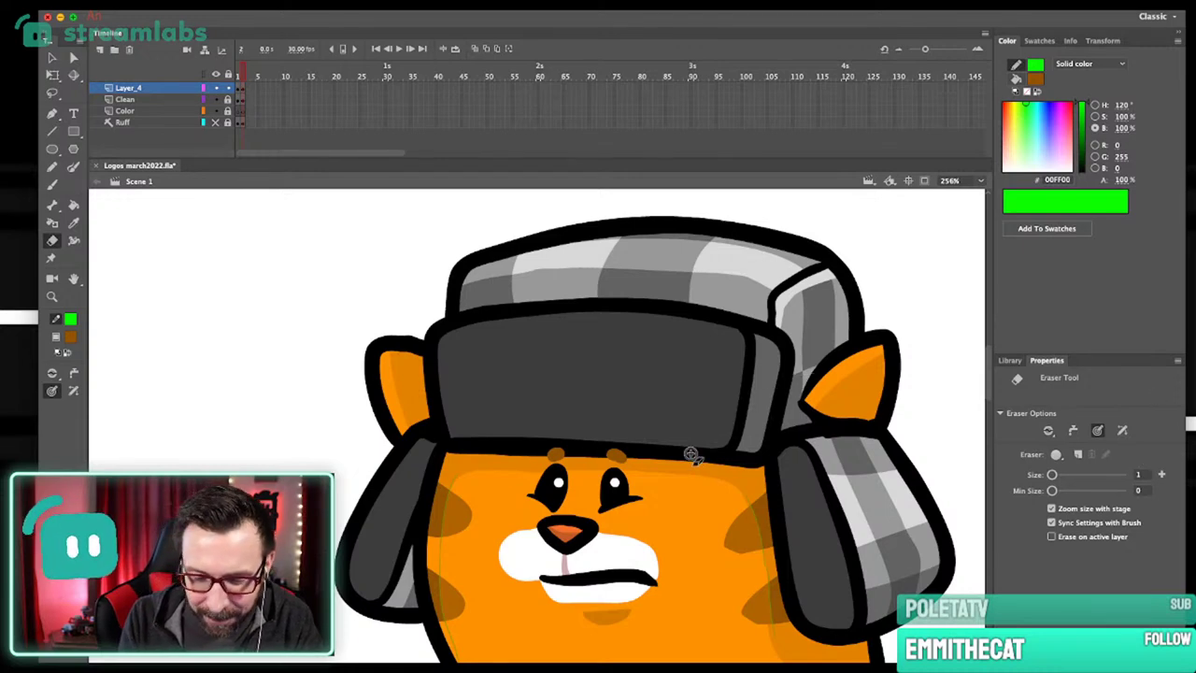
key("y")
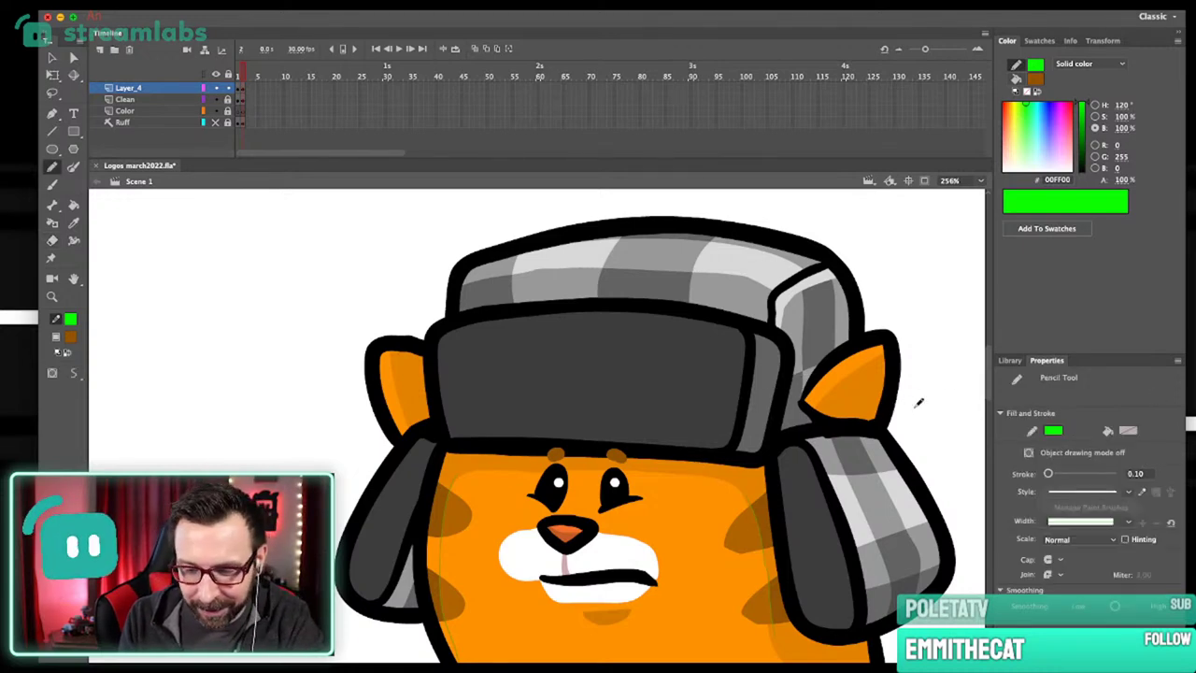
mouse_move(432, 344)
left_mouse_down()
mouse_move(729, 383)
mouse_move(727, 436)
left_mouse_up()
key("super+z")
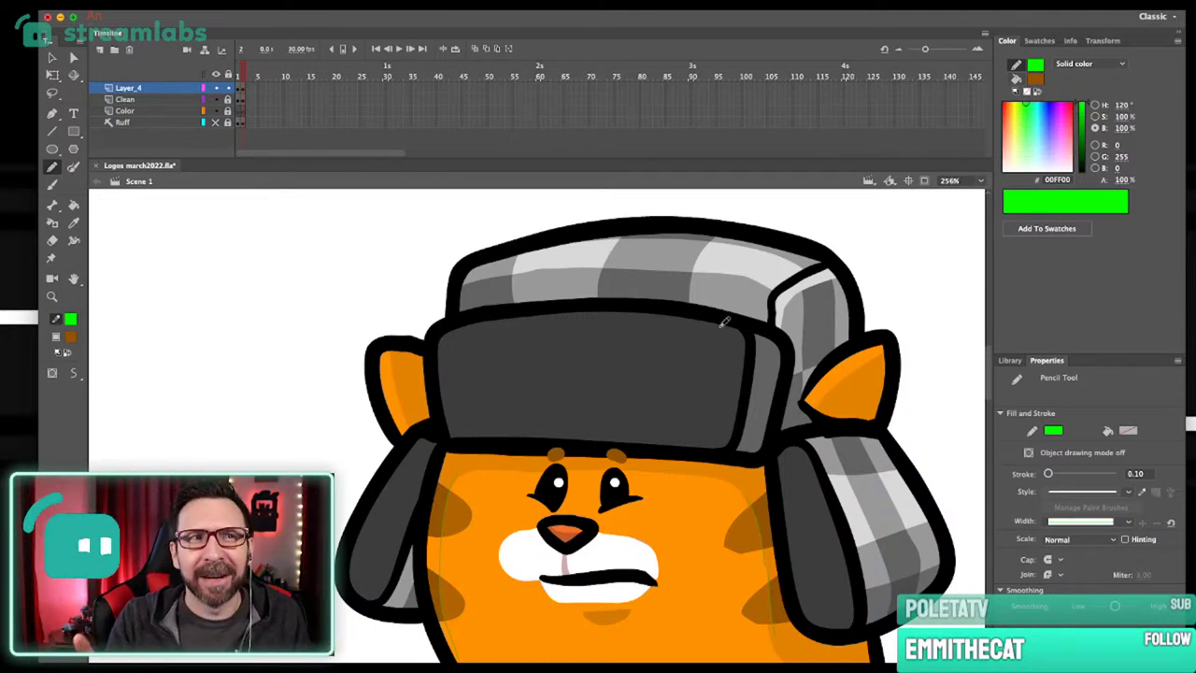
left_click_drag(726, 363, 789, 372)
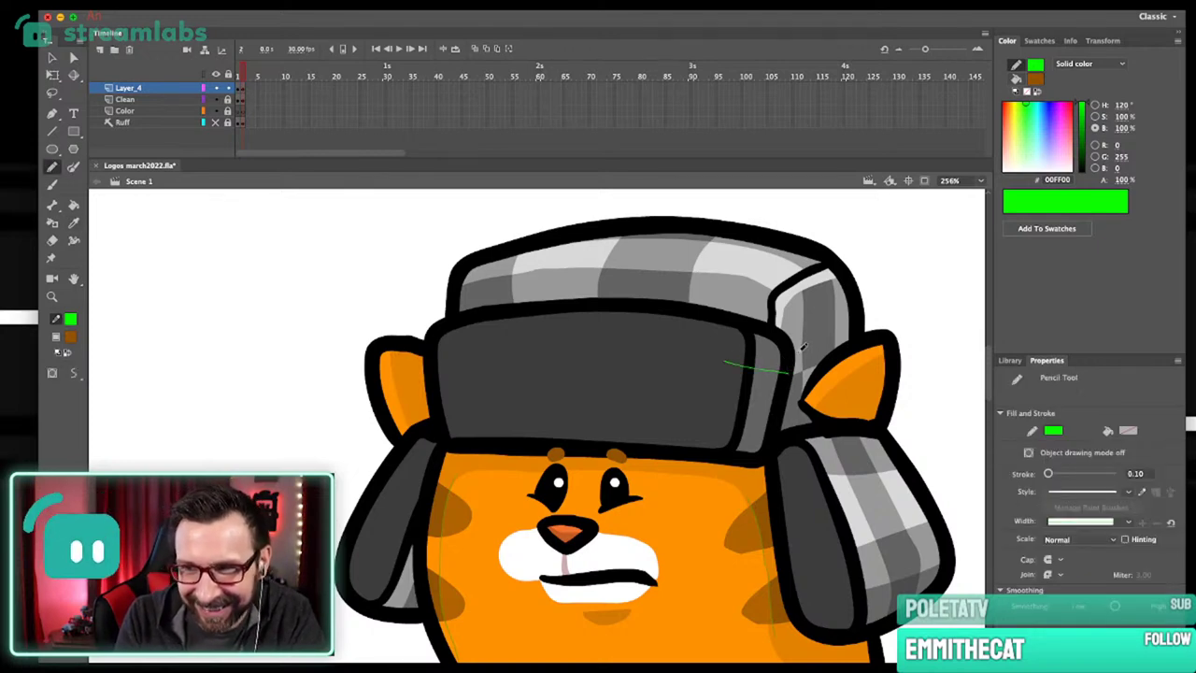
left_click_drag(793, 400, 708, 408)
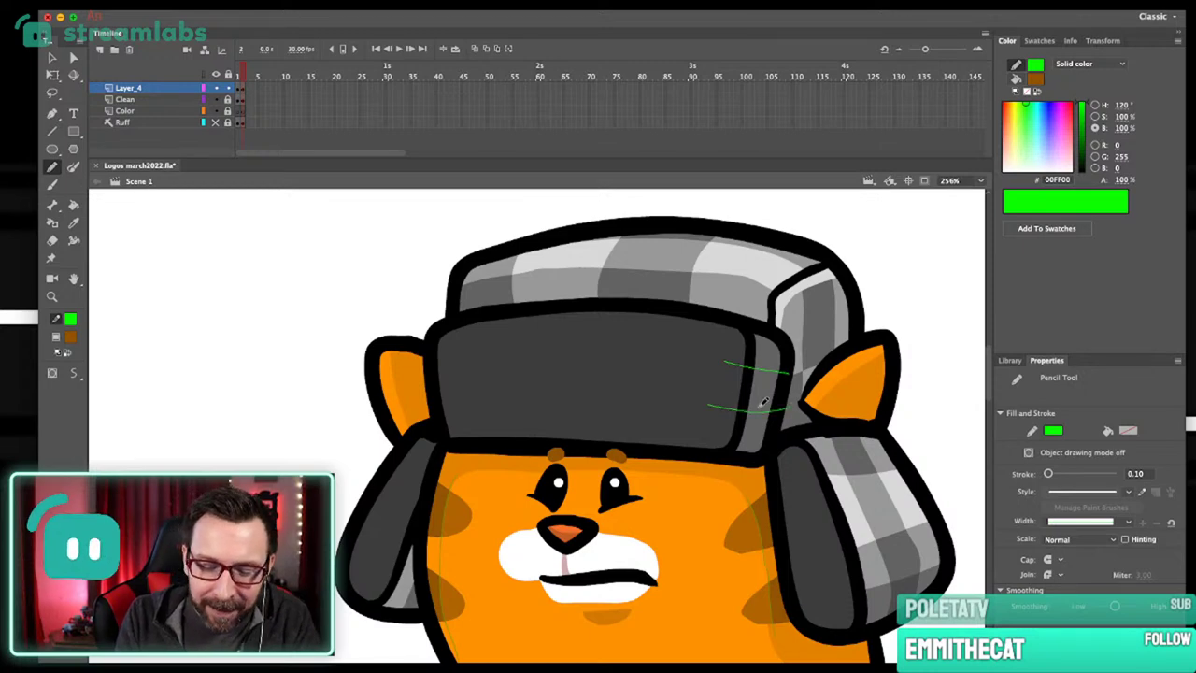
Colour the brim's side panel as plaid with greys 525252, 3C3C3C and 838383, dividing its bands with a vertical green guide line.
key("k")
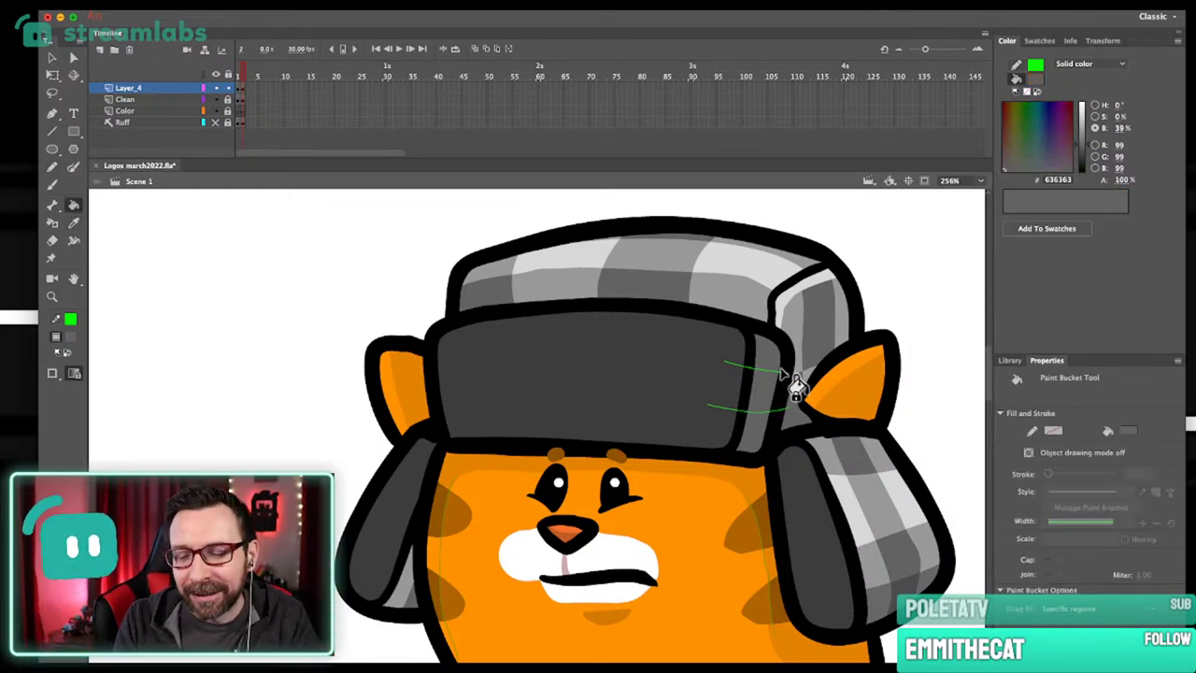
left_click(1082, 149)
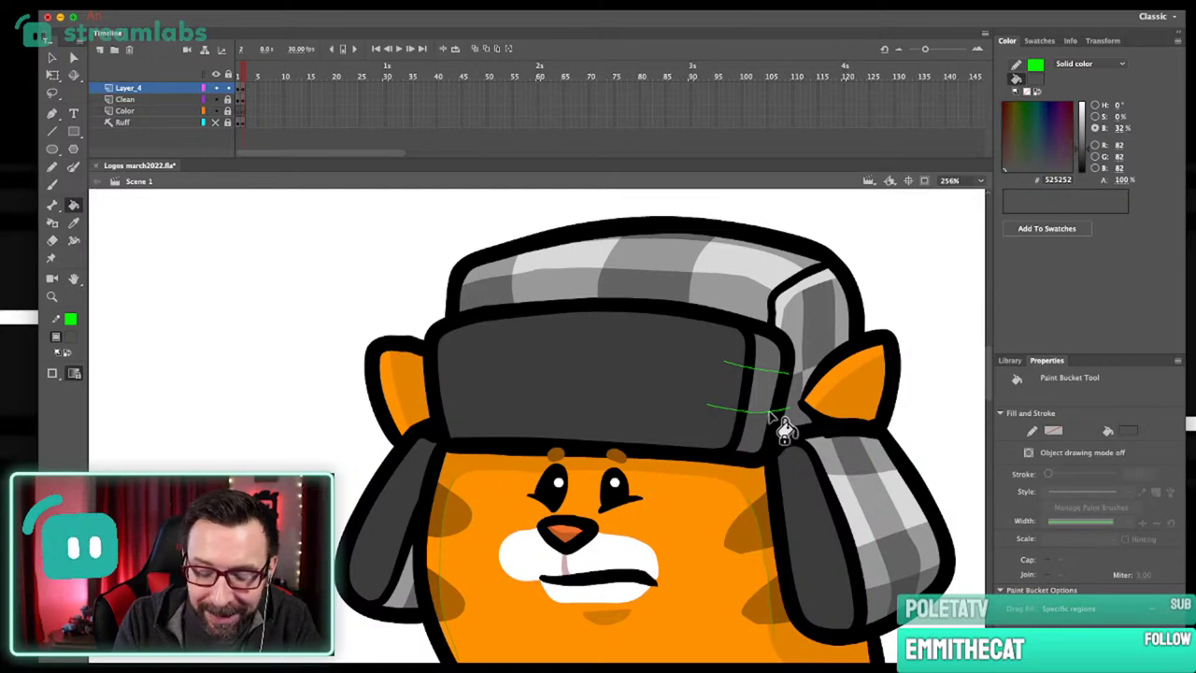
left_click(1086, 157)
left_click_drag(1084, 152, 1084, 159)
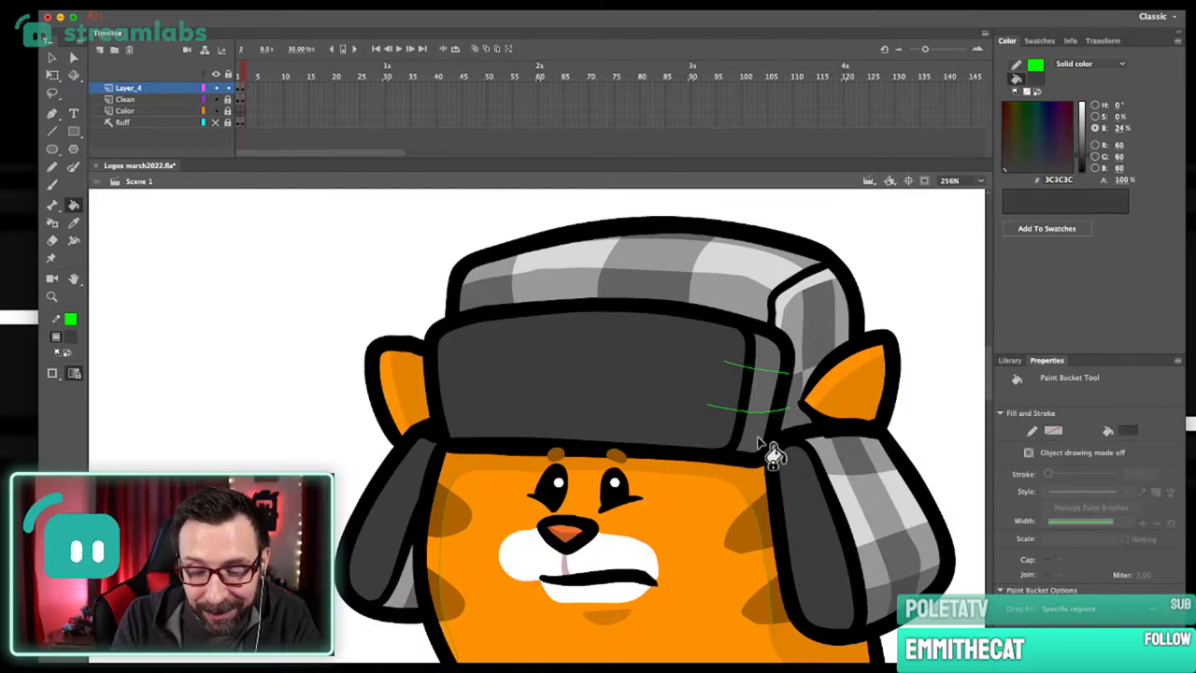
key("i")
left_click(762, 400)
left_click(1086, 122)
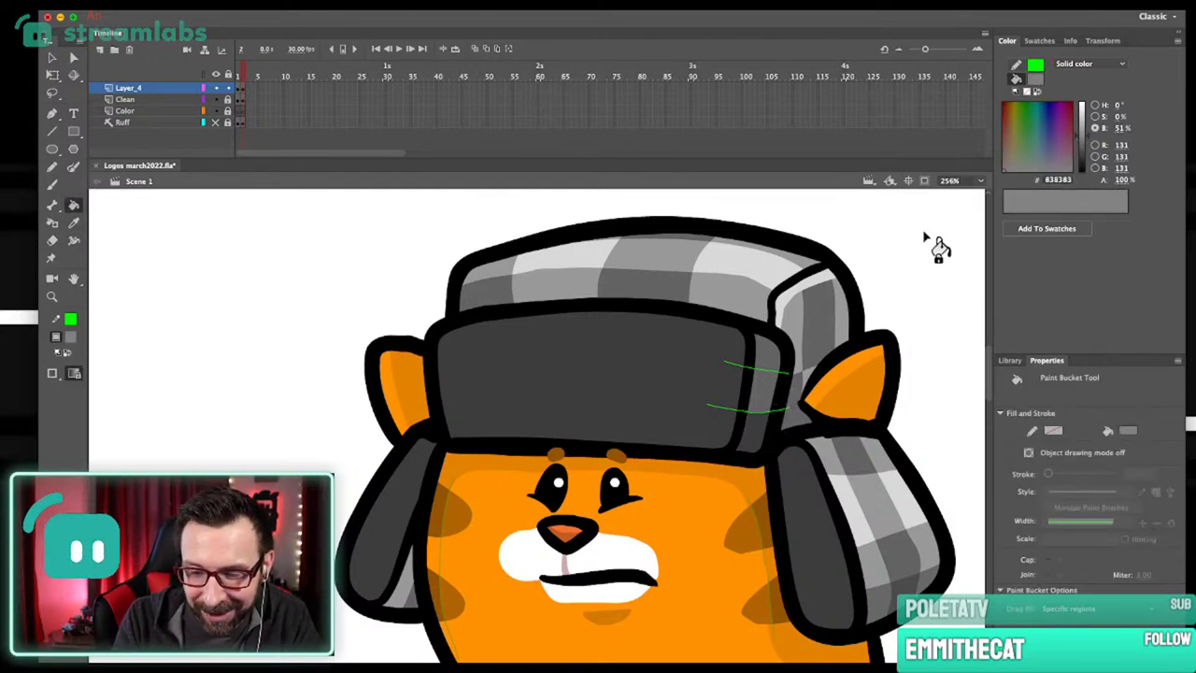
left_click(766, 392)
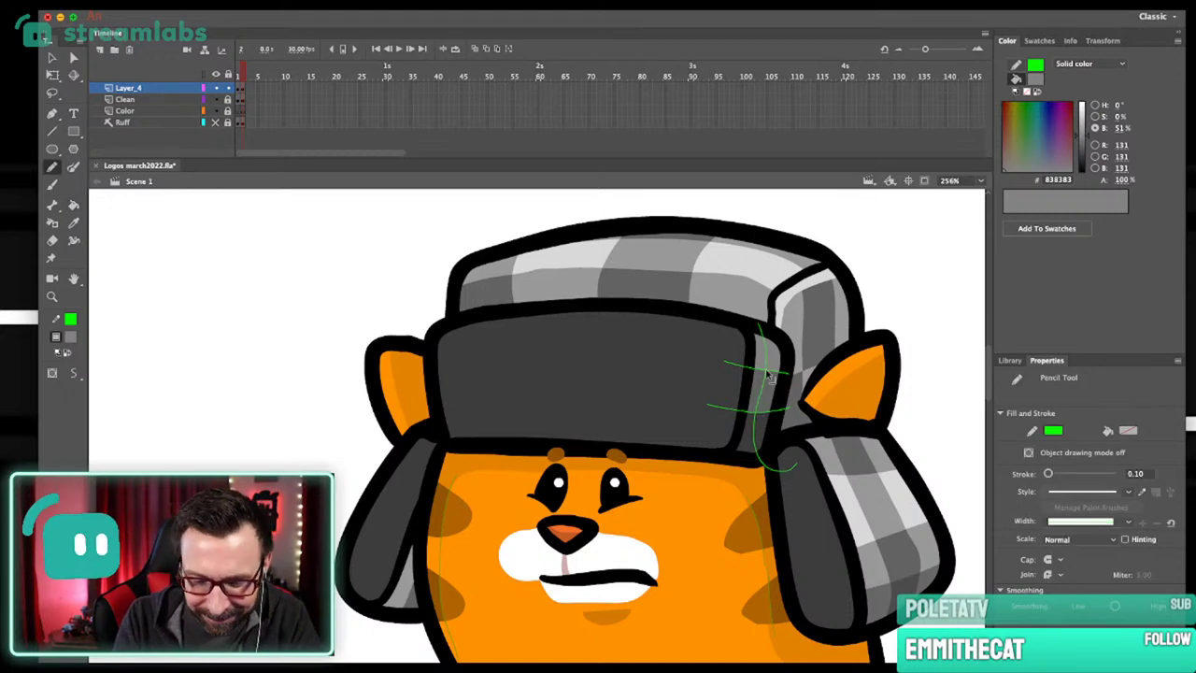
key("y")
mouse_move(708, 403)
left_mouse_down()
mouse_move(753, 382)
mouse_move(758, 358)
left_mouse_up()
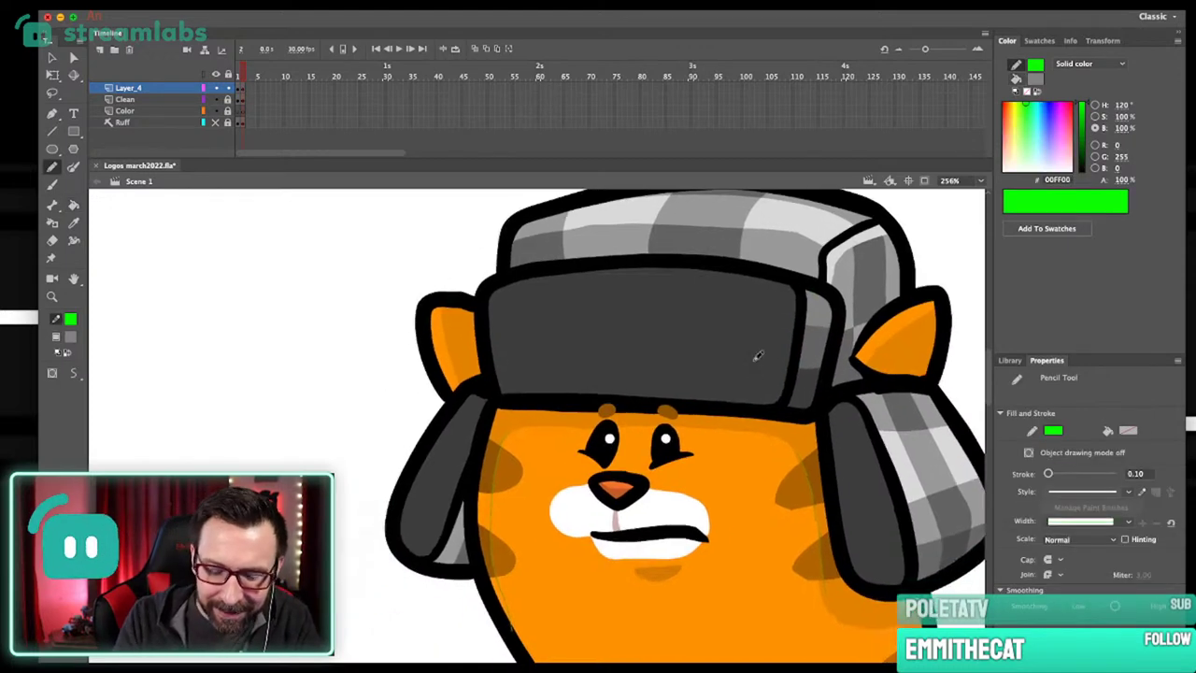
Draw jagged green fur shadow lines with the Pencil tool down the left ear flap and across the hat's front brim.
mouse_move(475, 379)
left_mouse_down()
mouse_move(470, 423)
mouse_move(430, 510)
left_mouse_up()
scroll(587, 381, "up", 2)
scroll(587, 381, "right", 1)
mouse_move(475, 337)
left_mouse_down()
mouse_move(521, 435)
mouse_move(602, 398)
left_mouse_up()
key("ctrl+z")
mouse_move(475, 338)
left_mouse_down()
mouse_move(470, 372)
mouse_move(490, 393)
mouse_move(599, 409)
left_mouse_up()
key("ctrl+z")
mouse_move(752, 322)
left_mouse_down()
mouse_move(716, 395)
mouse_move(693, 407)
mouse_move(651, 402)
mouse_move(582, 420)
mouse_move(545, 407)
mouse_move(479, 423)
left_mouse_up()
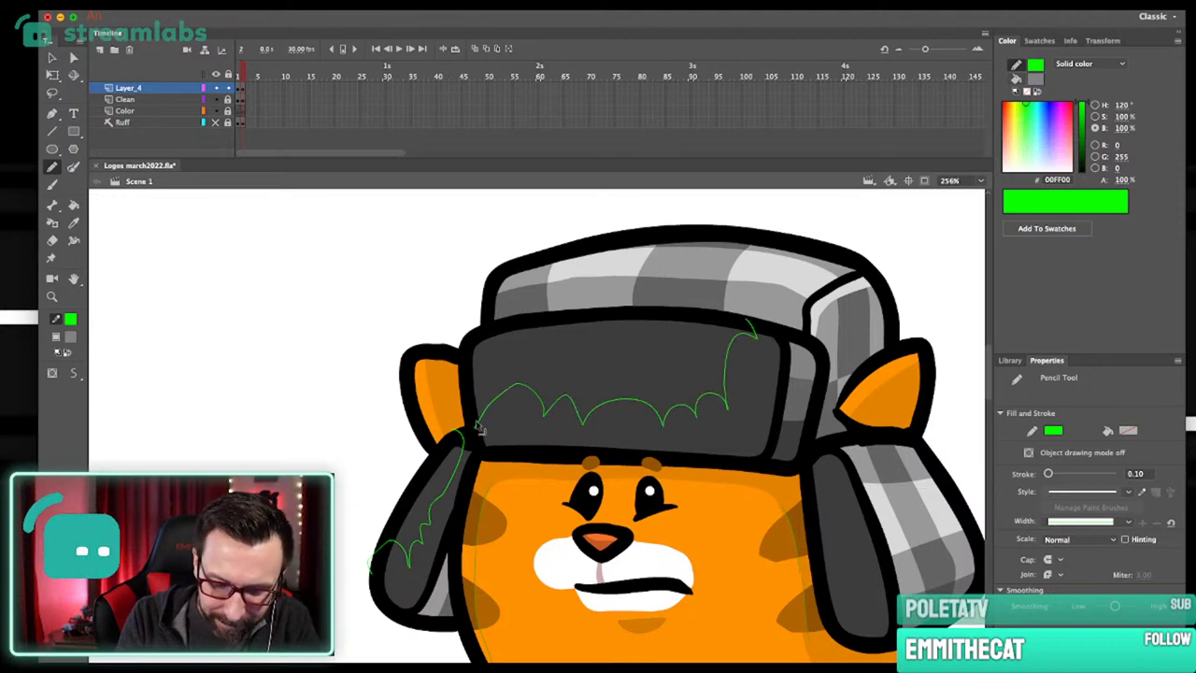
Sample the front brim's dark grey, darken it to 353535 and fill the brim area below the fur line.
key("ctrl+1")
key("z")
mouse_move(520, 319)
left_mouse_down()
mouse_move(641, 533)
mouse_move(662, 518)
left_mouse_up()
key("i")
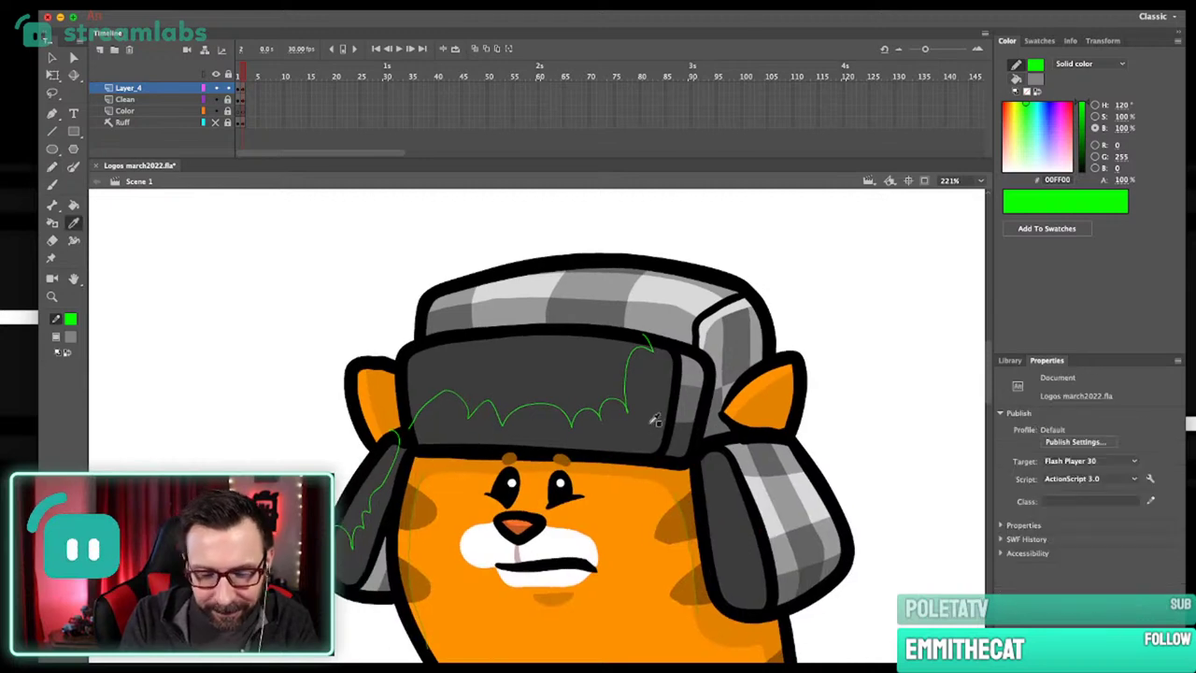
left_click(655, 421)
left_click_drag(1086, 157, 1084, 158)
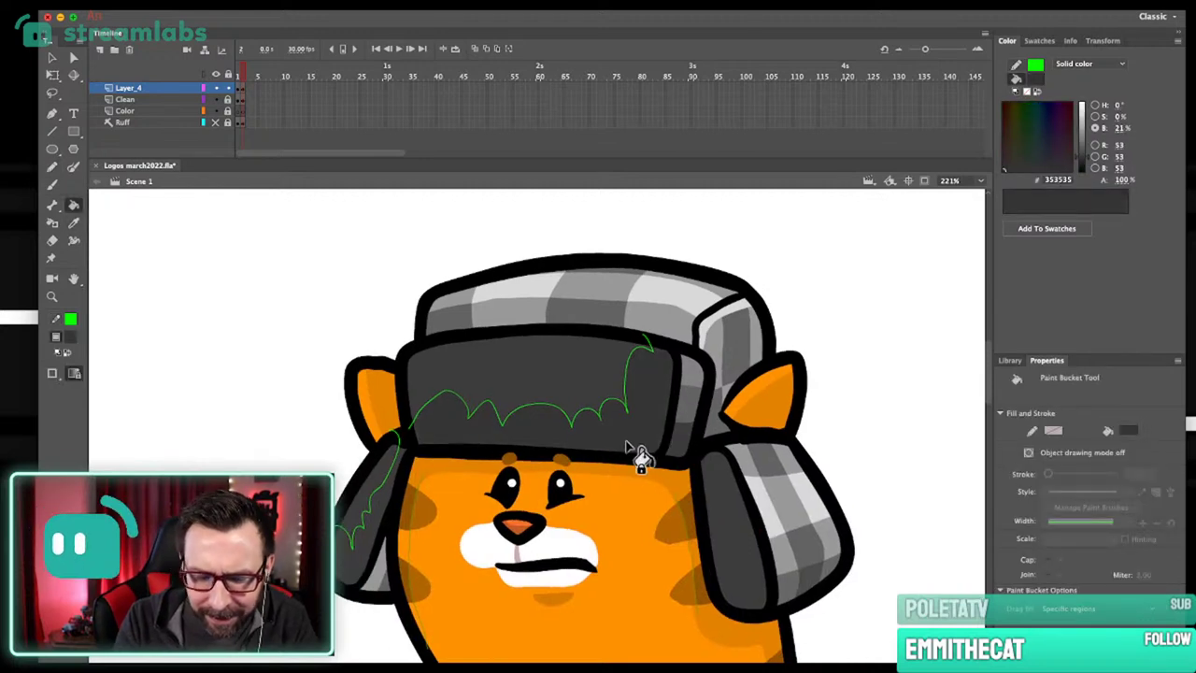
left_click_drag(587, 447, 654, 442)
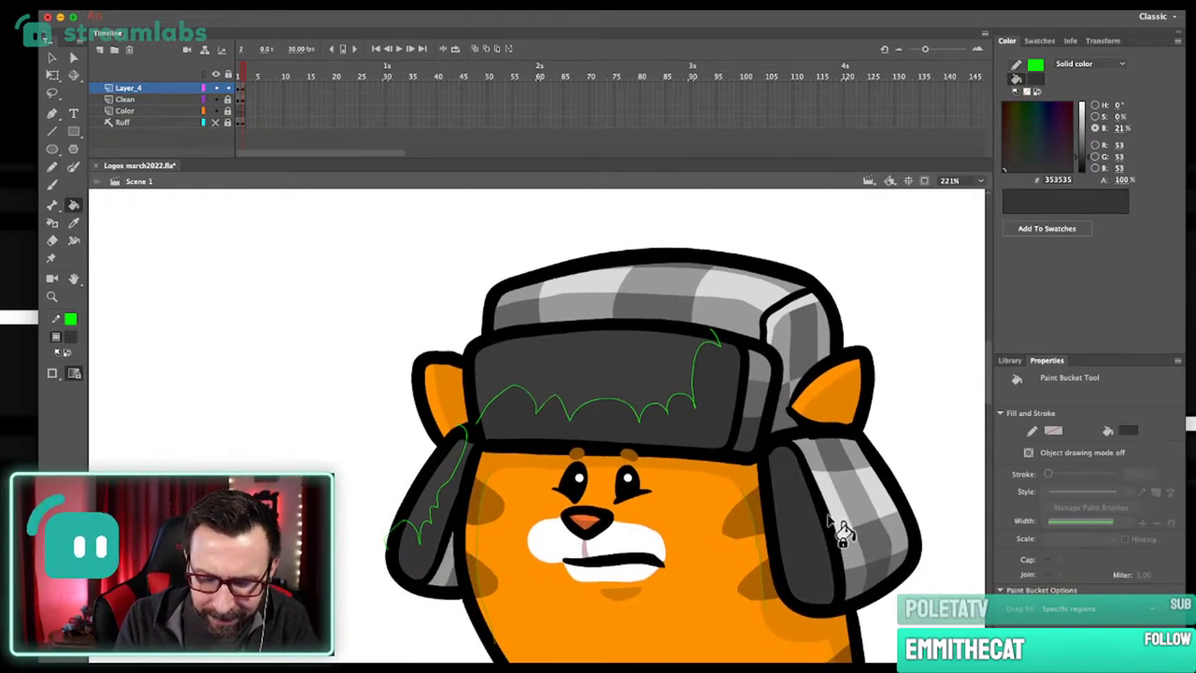
Draw a jagged fur shadow line down the right ear flap and fill the fur shadows with darker grey 2D2D2D.
scroll(784, 449, "down", 2)
key("shift+y")
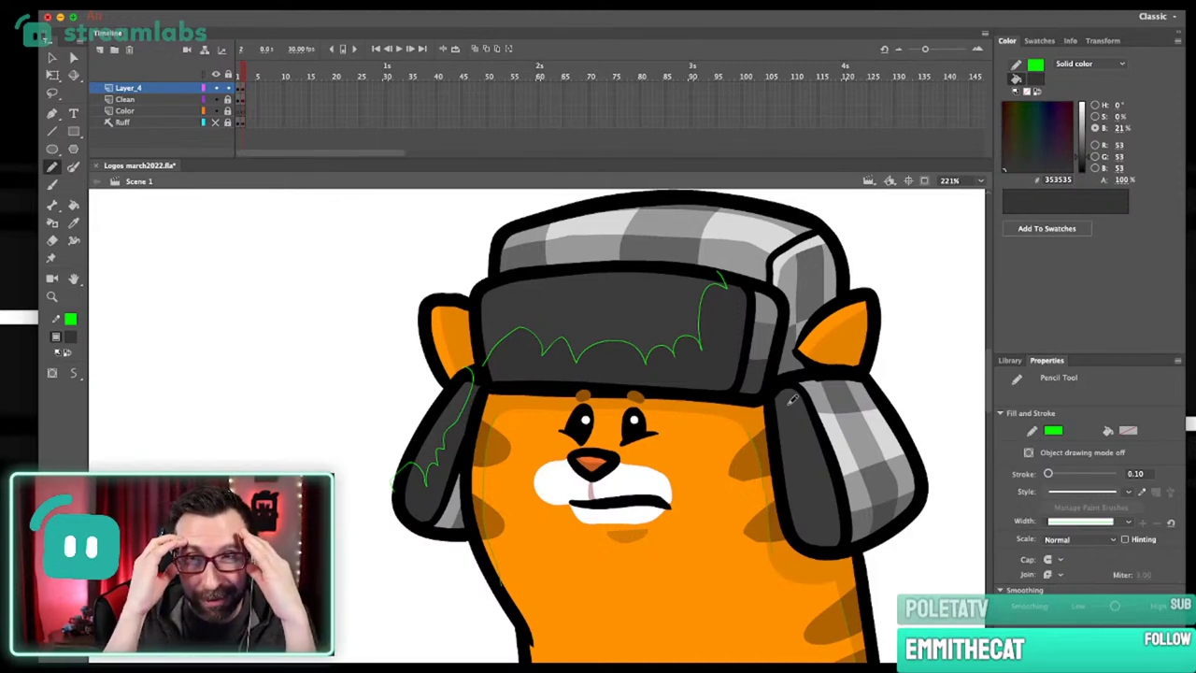
mouse_move(803, 398)
left_mouse_down()
mouse_move(767, 383)
mouse_move(763, 475)
mouse_move(811, 484)
left_mouse_up()
key("k")
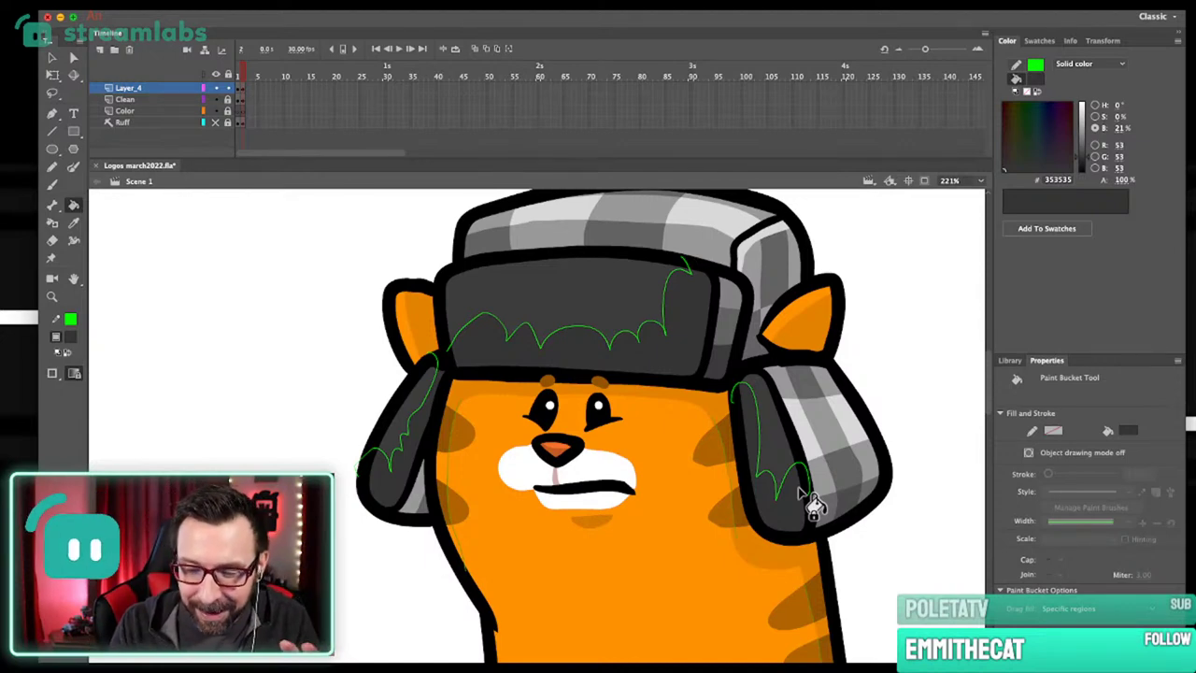
left_click(1082, 160)
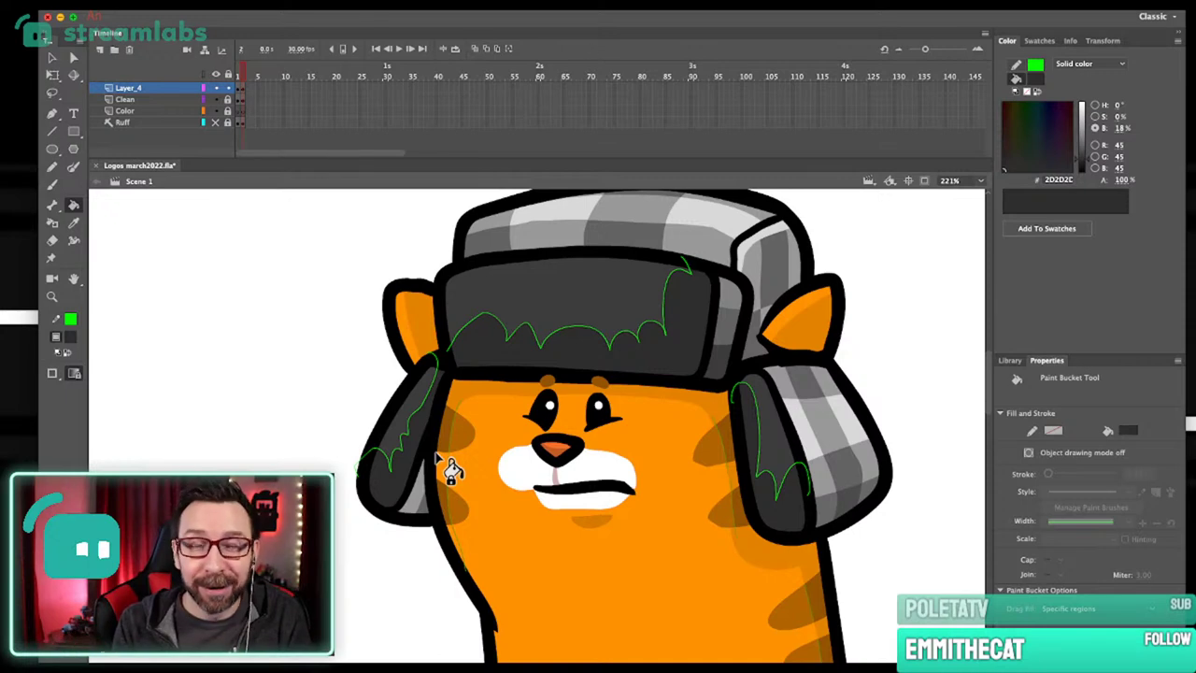
Draw a closed wavy highlight outline on the upper part of the front brim and fill it with lighter grey 575757.
key("i")
left_click_drag(866, 373, 872, 386)
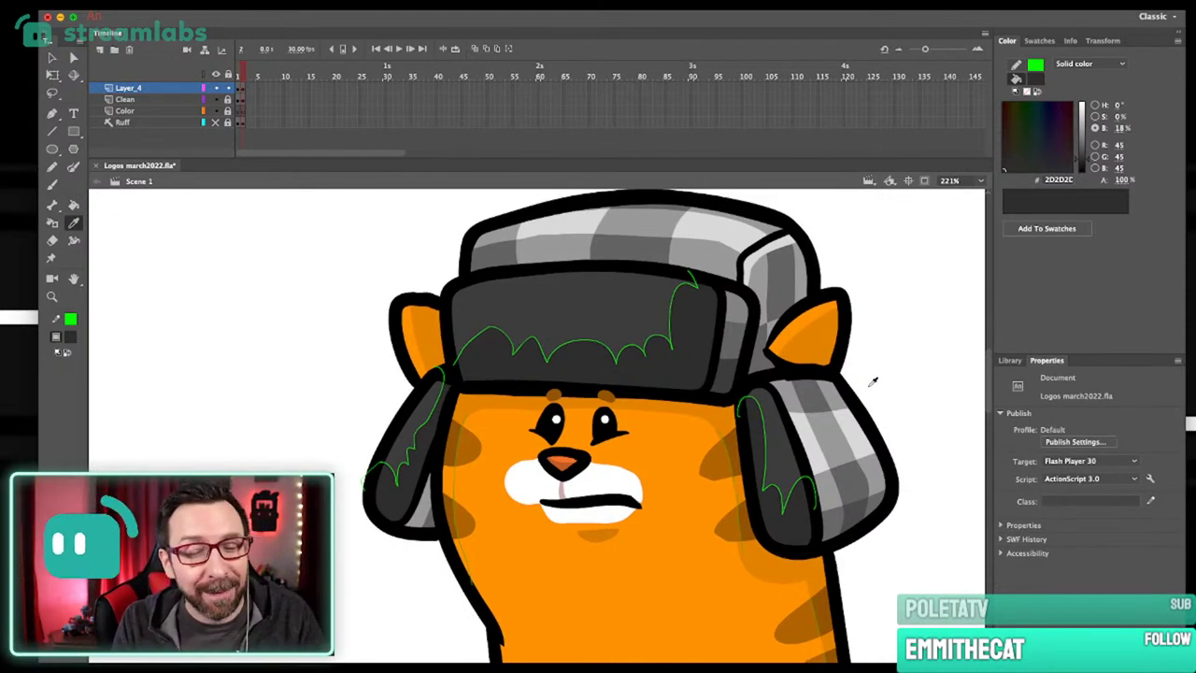
key("y")
key("ctrl+z")
left_click_drag(561, 319, 643, 302)
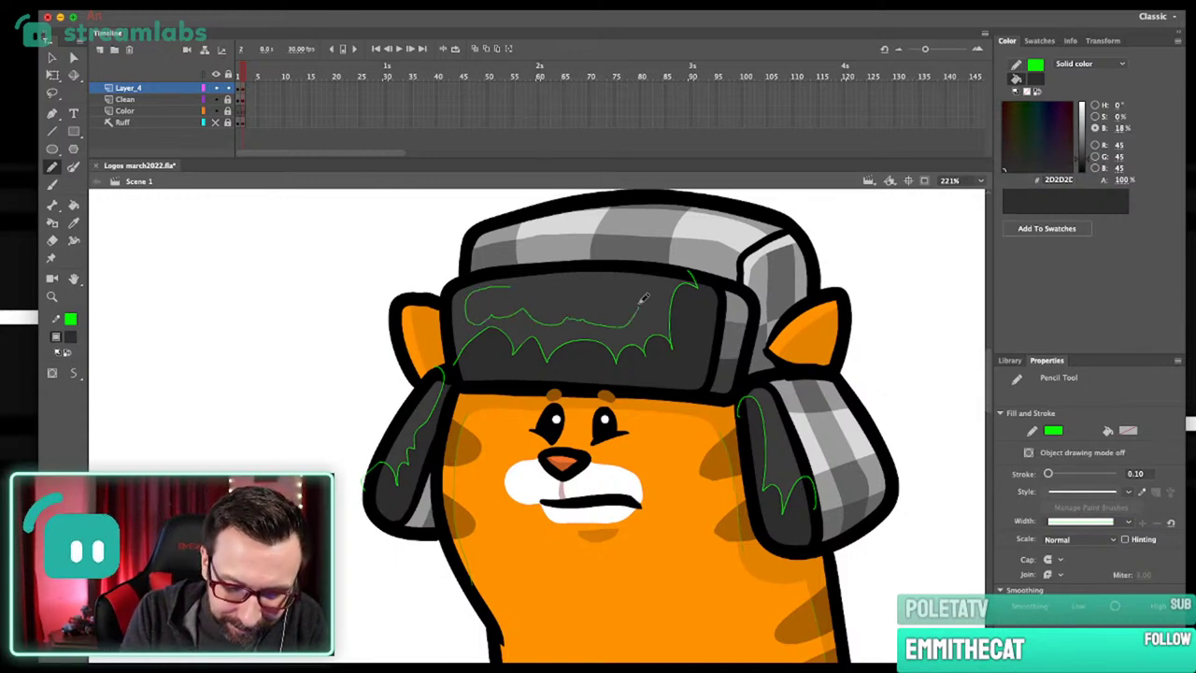
left_click_drag(566, 279, 497, 288)
key("i")
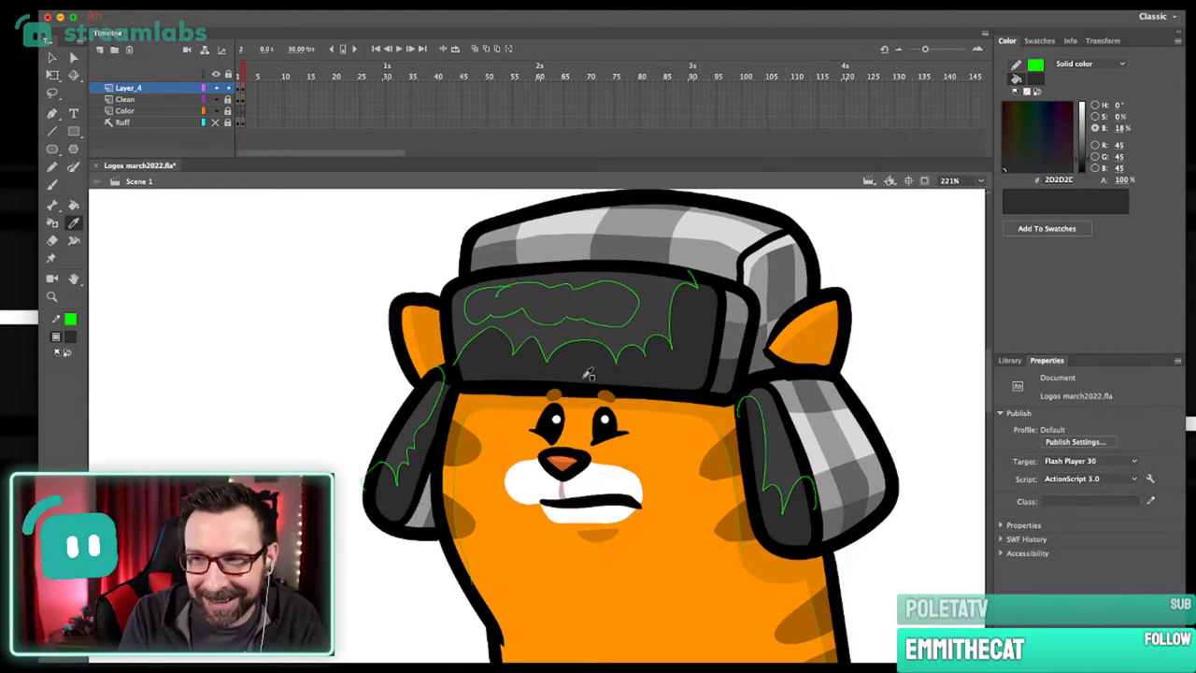
left_click(596, 316)
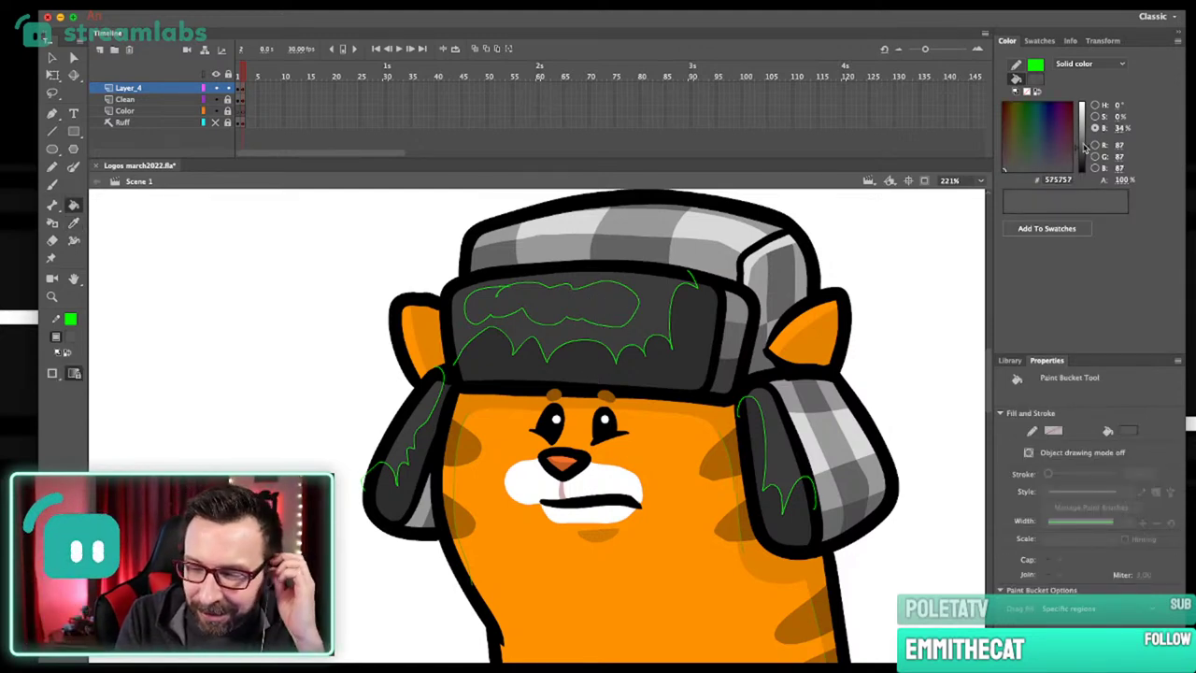
left_click(621, 313)
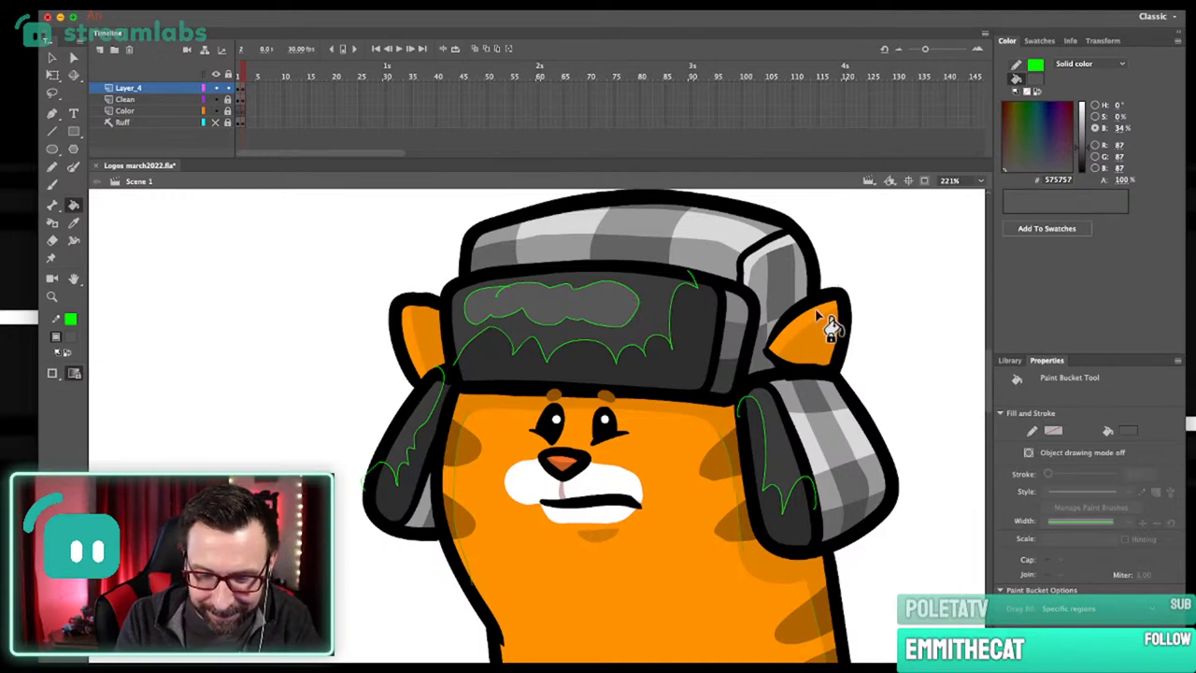
Draw wavy highlight shapes on the dark fur of the right and left ear flaps and fill them with 575757.
key("y")
mouse_move(776, 386)
left_mouse_down()
mouse_move(783, 472)
mouse_move(796, 458)
left_mouse_up()
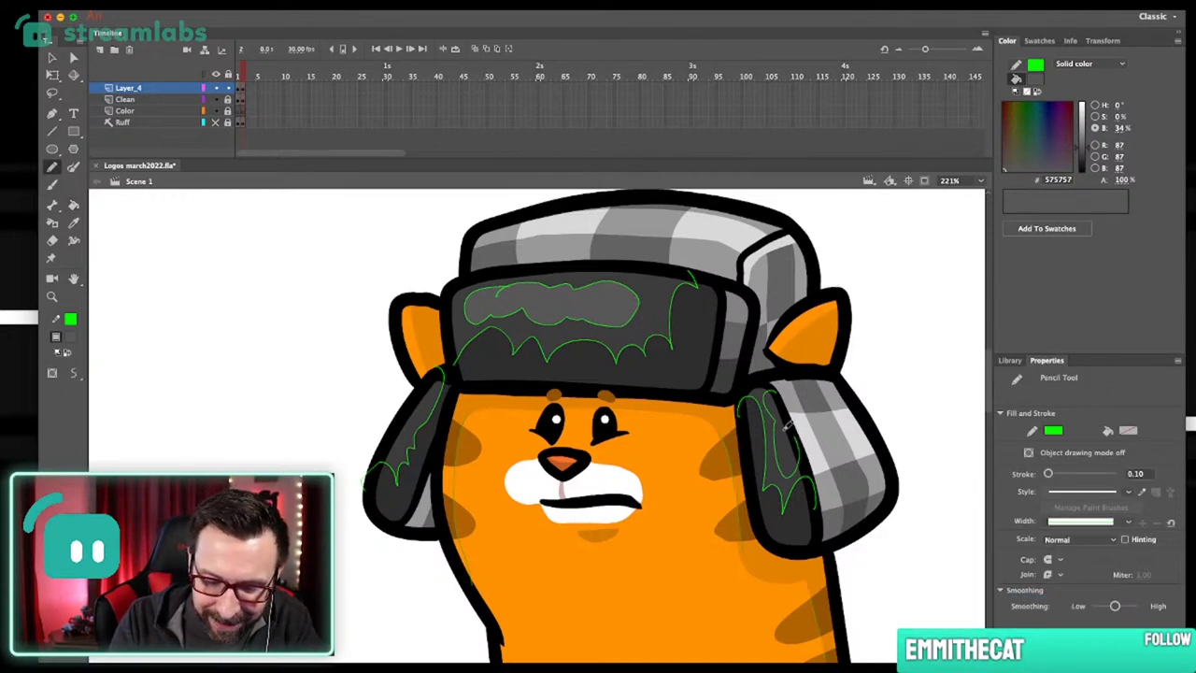
key("k")
left_click(796, 458)
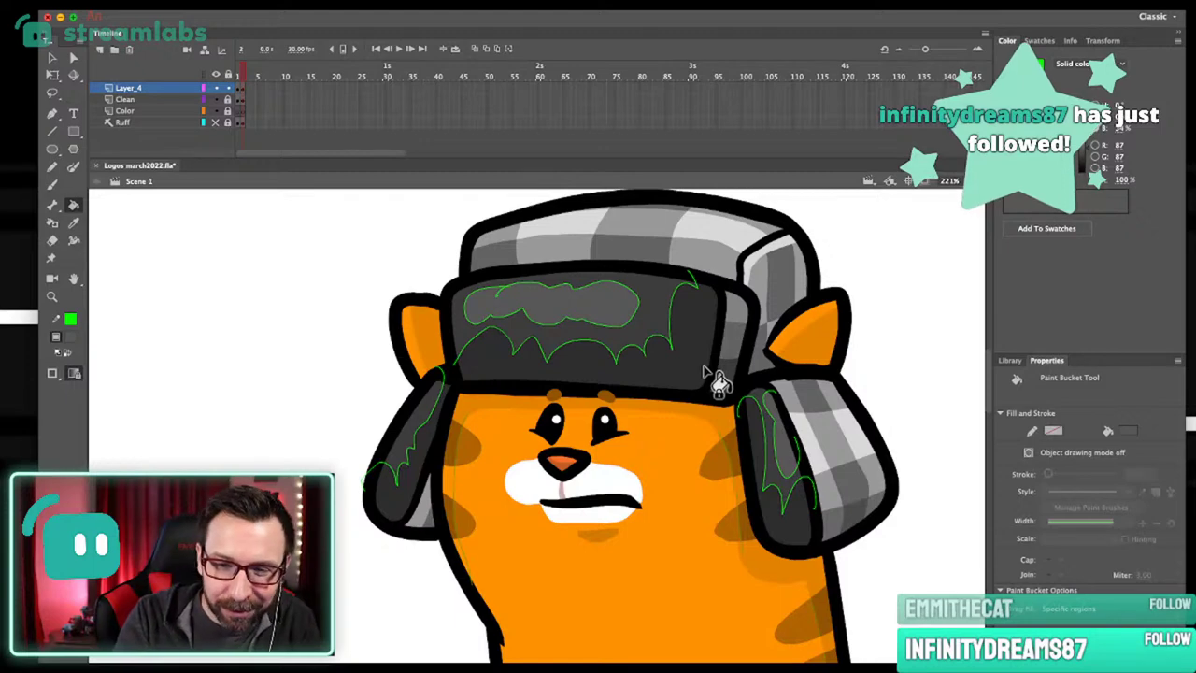
key("y")
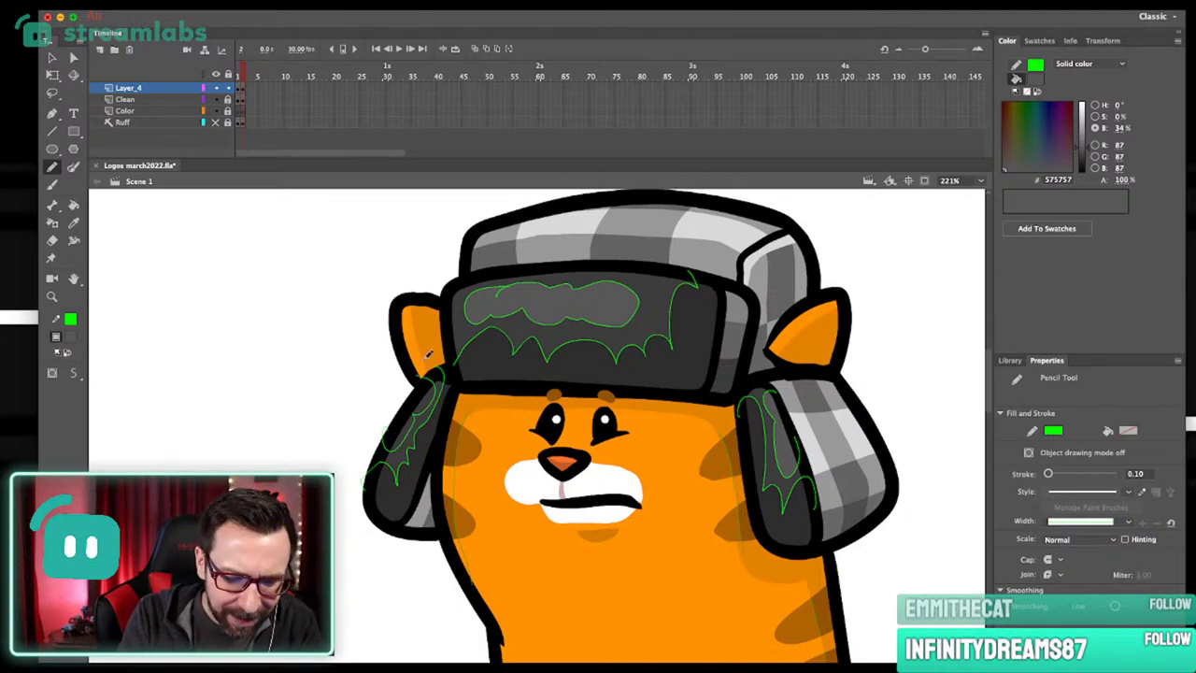
key("k")
Select all artwork on the layer and set its stroke to none to remove the green guide lines.
key("ctrl+minus")
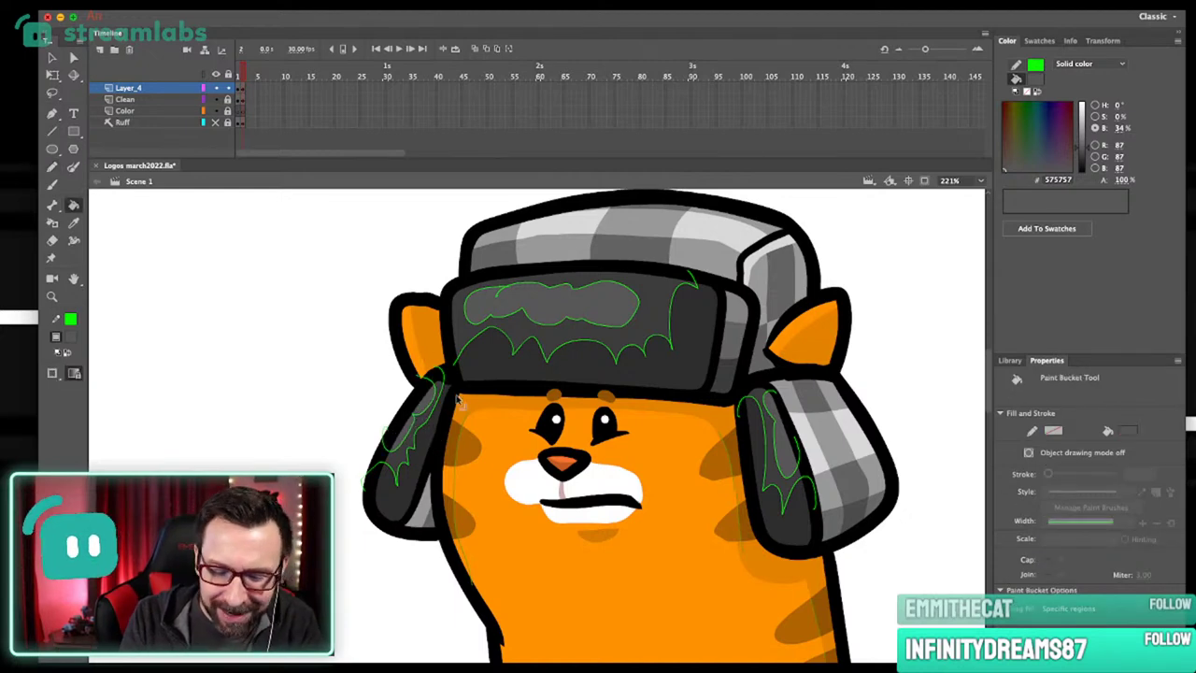
key("ctrl+minus")
key("ctrl+a")
left_click(70, 319)
left_click(286, 329)
key("v")
left_click(785, 341)
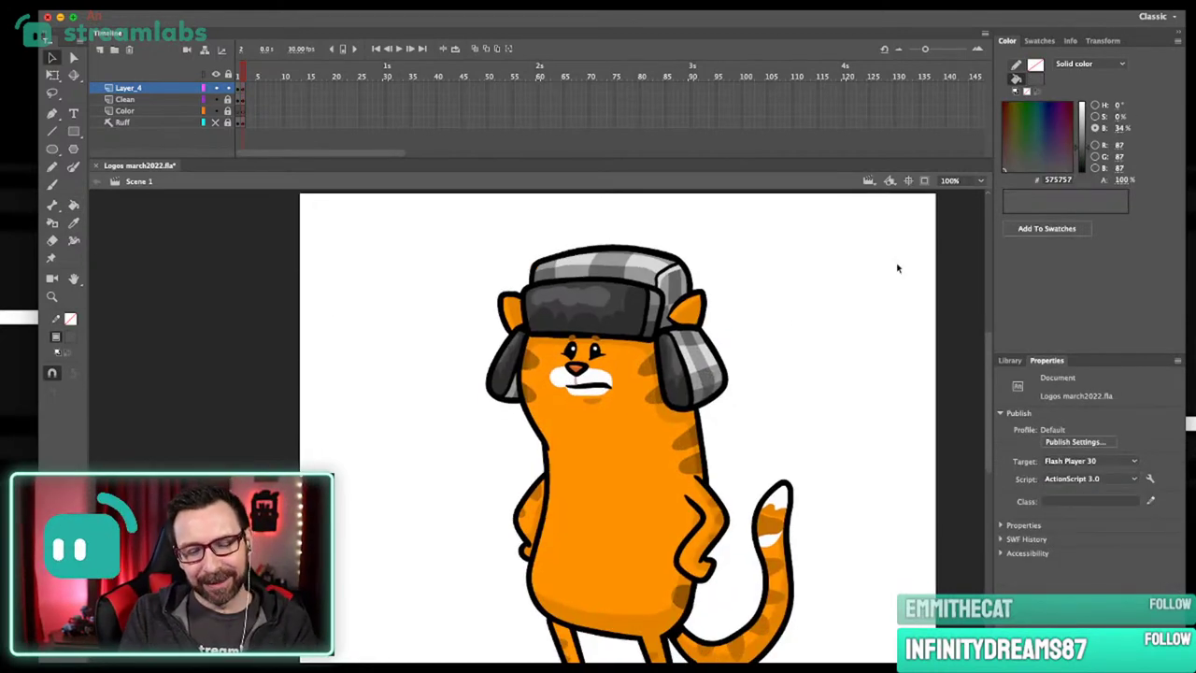
Sample the base fur grey 3D3D3D and fill over the dark fur shadows on the front brim and both ear flaps.
key("i")
left_click(620, 302)
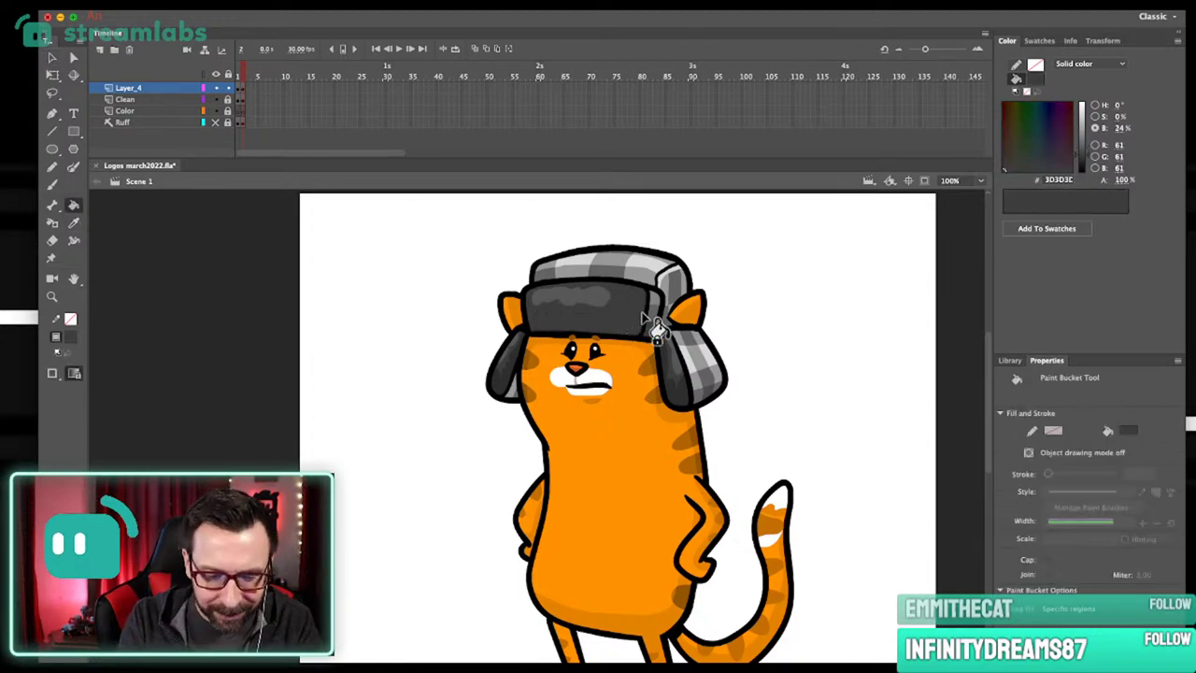
scroll(514, 280, "up", 3)
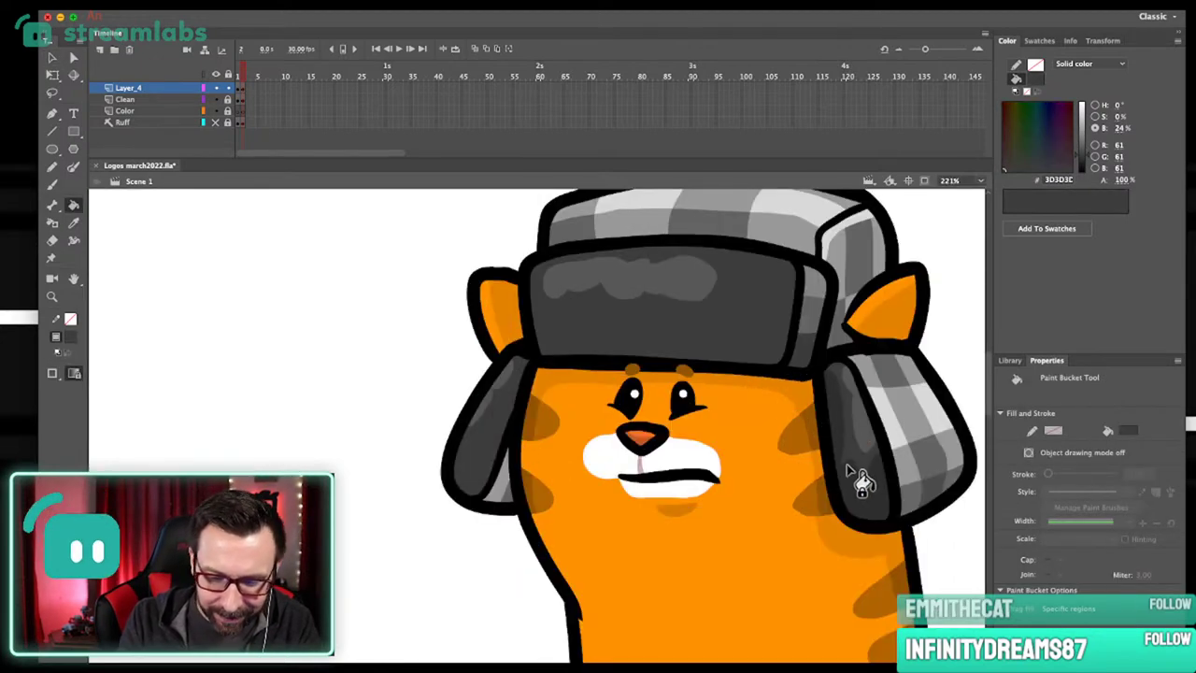
scroll(535, 402, "down", 3)
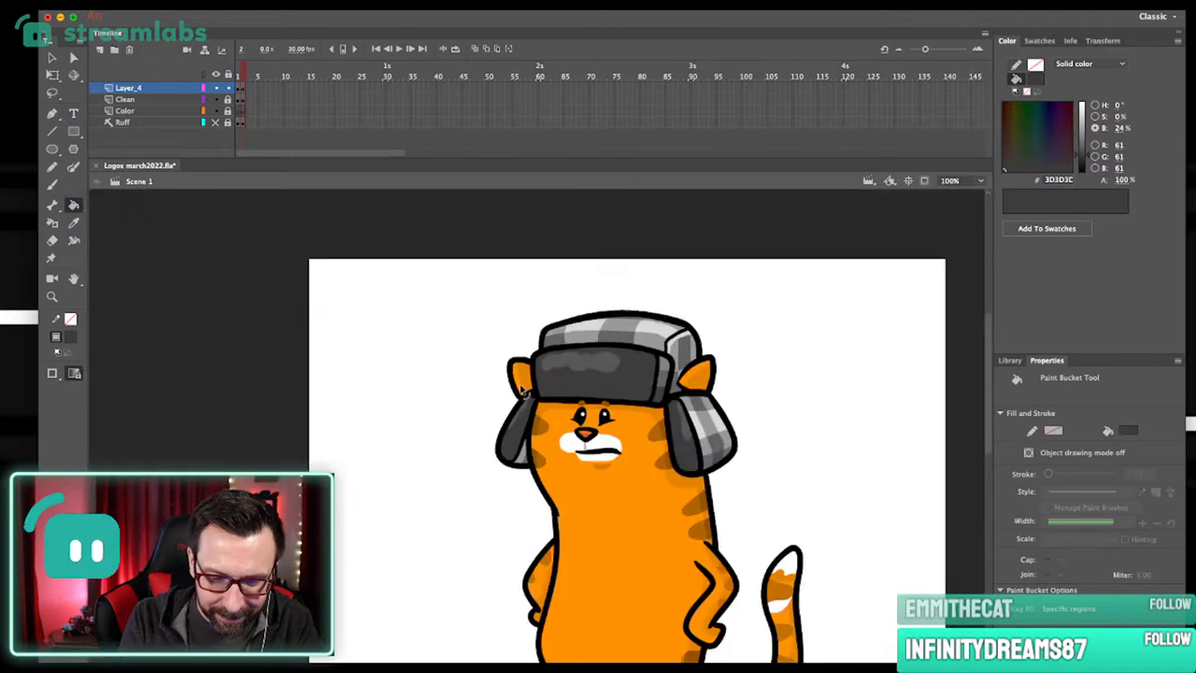
Sample the brim's highlight grey 575757 and paint a highlight on the left ear flap's fur with the Brush tool.
scroll(552, 420, "up", 4)
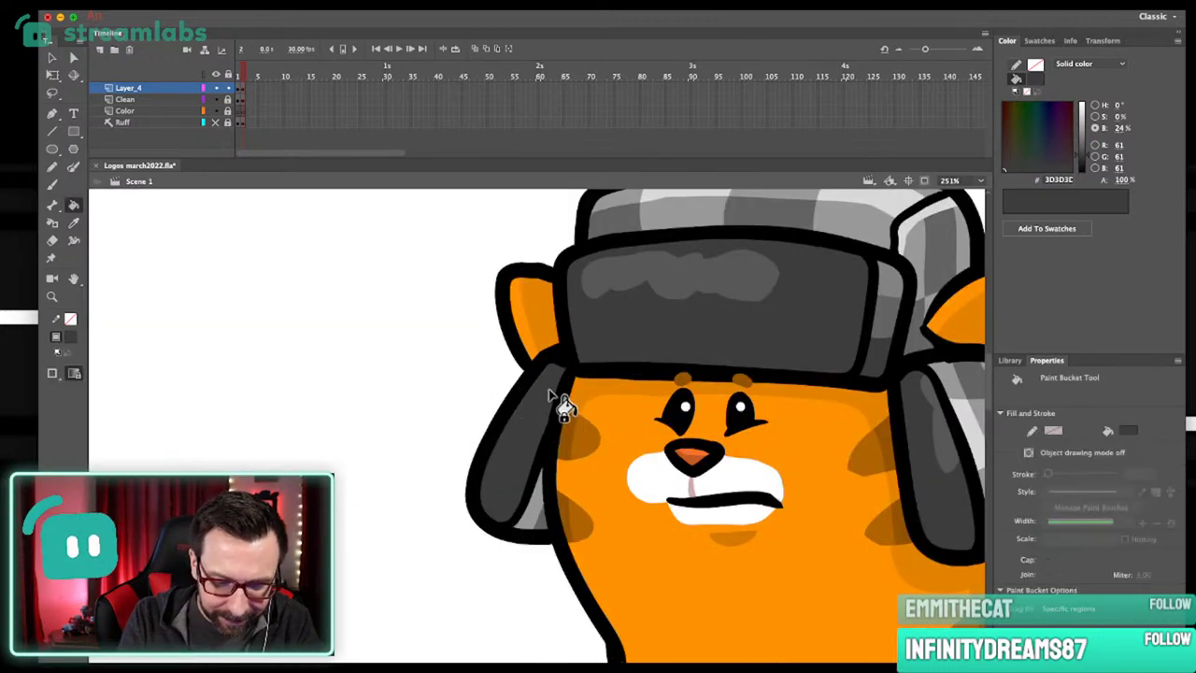
key("i")
left_click(643, 269)
key("b")
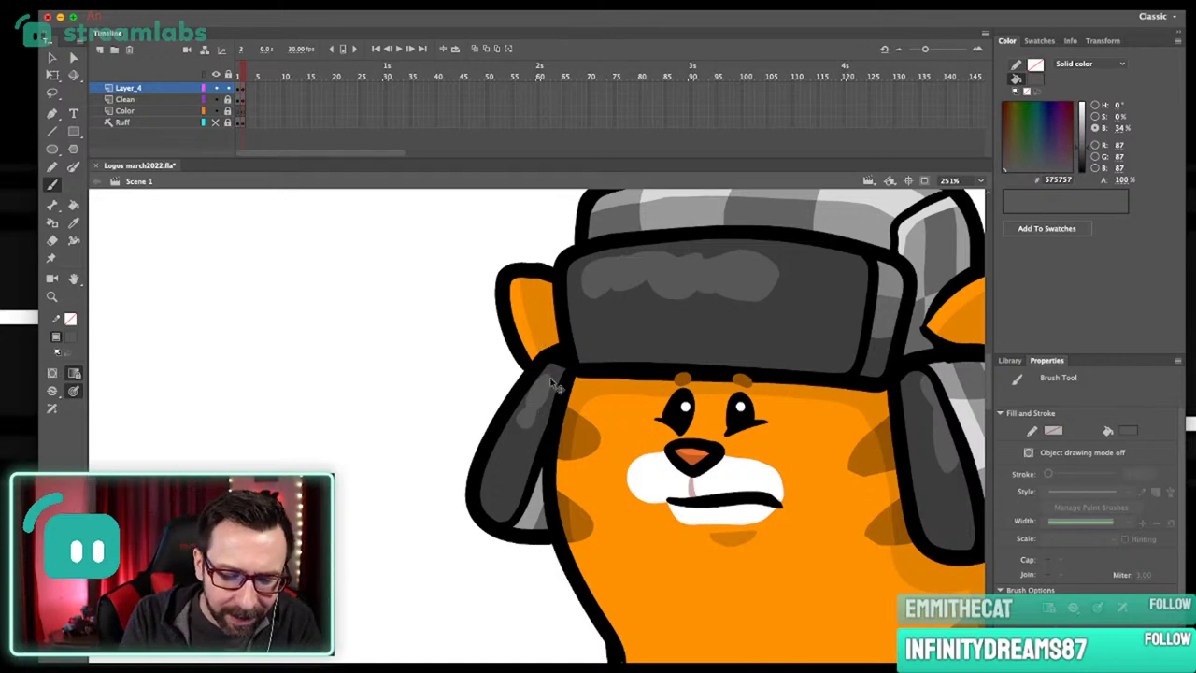
Paint more of the highlight on the left ear flap's fur, and cover the right ear flap's highlight with the base fur grey 3D3D3D.
left_click_drag(551, 383, 533, 407)
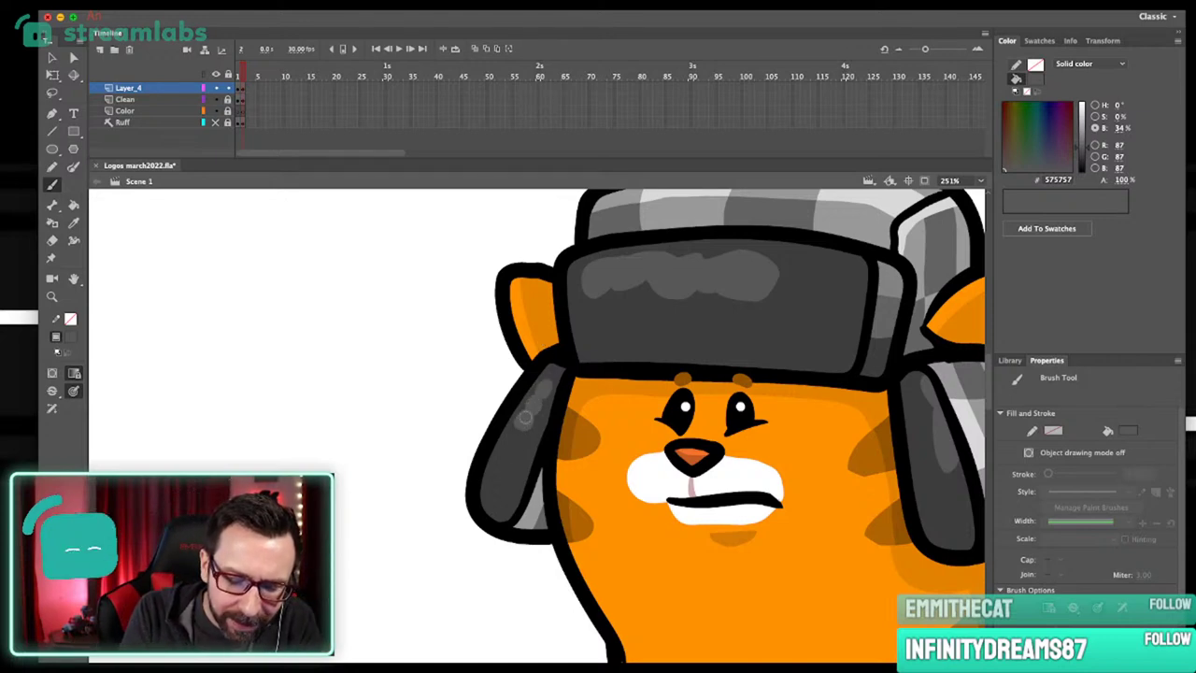
left_click_drag(838, 470, 726, 422)
key("super+z")
left_click_drag(860, 481, 676, 457)
key("i")
left_click(758, 448)
key("b")
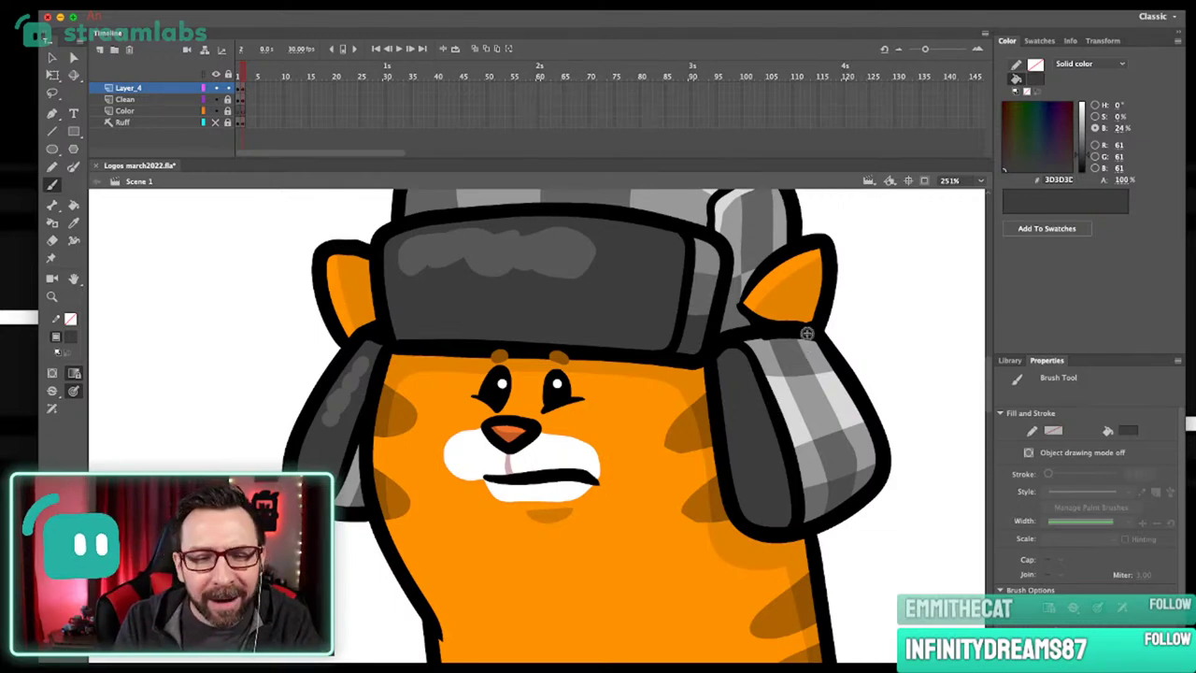
Sample the fur highlight grey 575757 and brush a new highlight down the right ear flap's dark fur.
key("i")
left_click(362, 368)
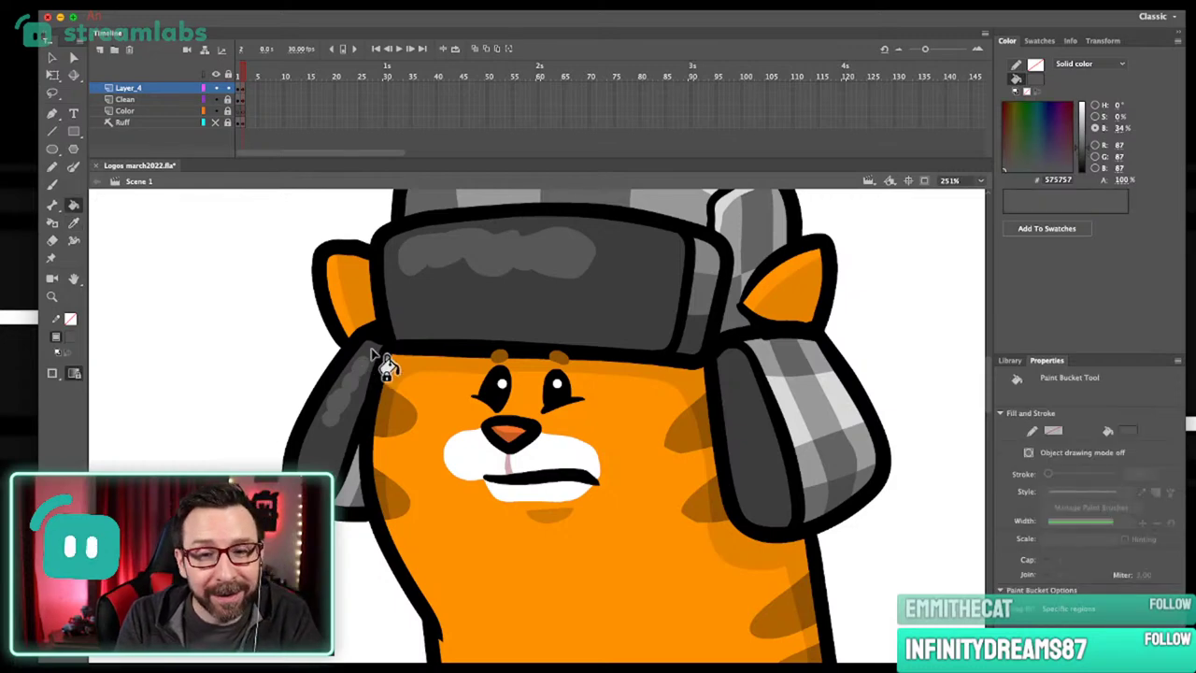
key("b")
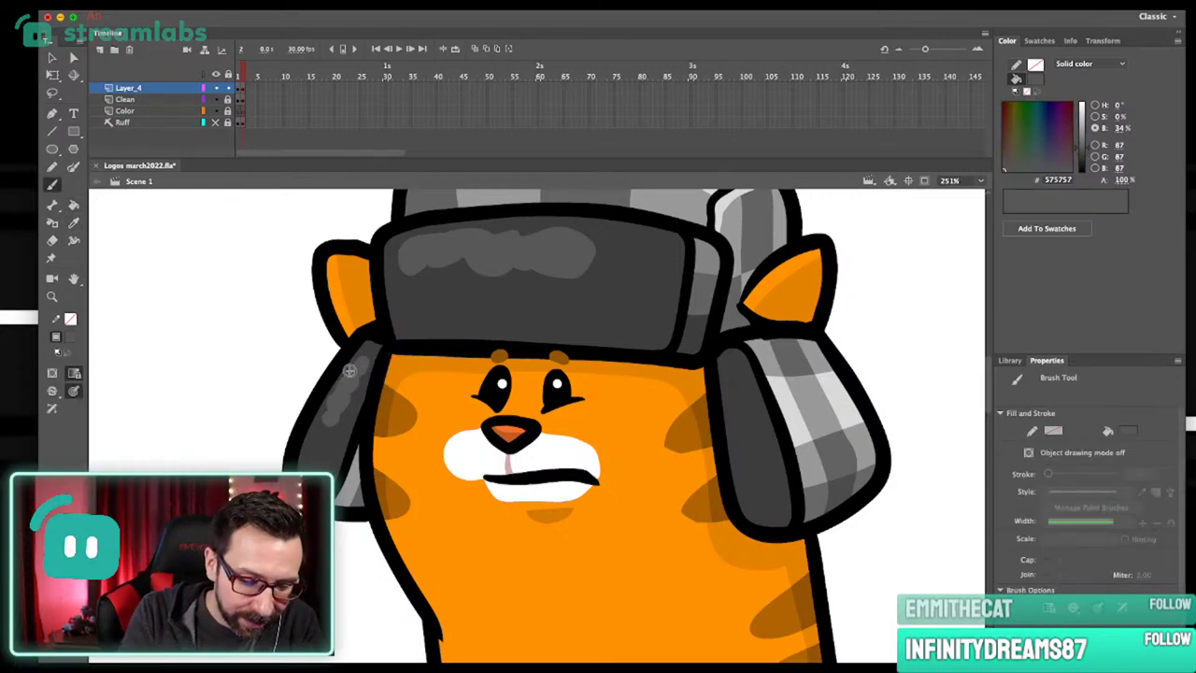
left_click_drag(736, 373, 746, 448)
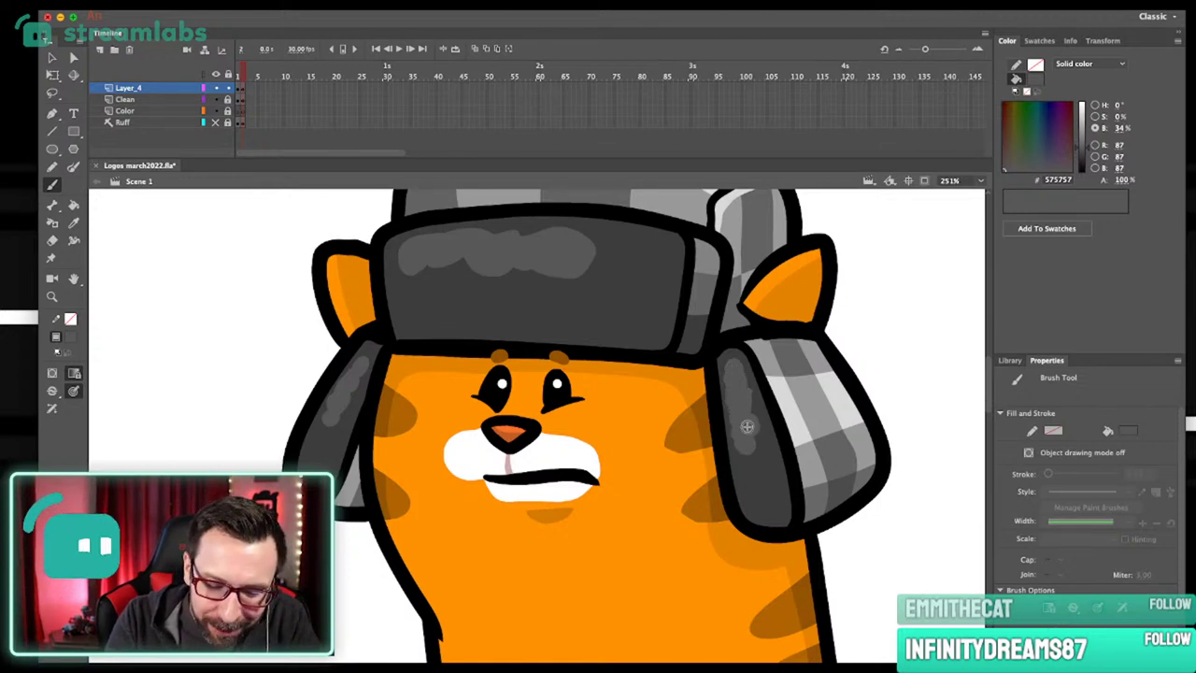
key("super+1")
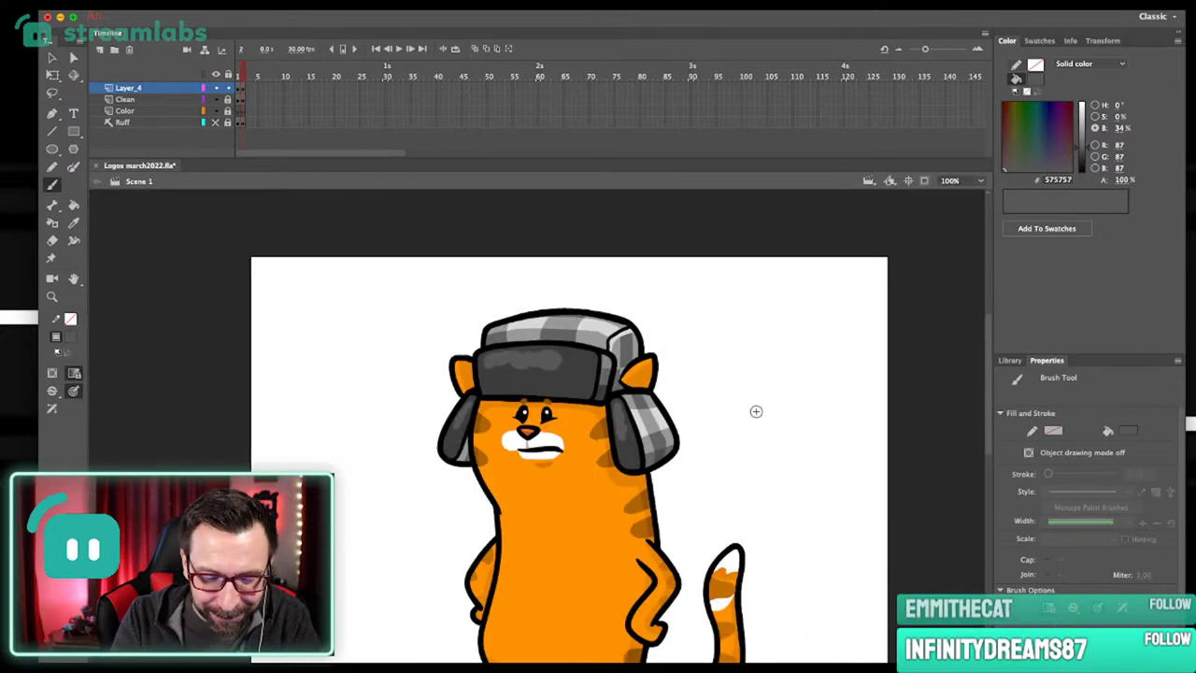
Extend the 575757 highlight on the hat's front brim with the Brush tool.
left_click_drag(486, 308, 549, 461)
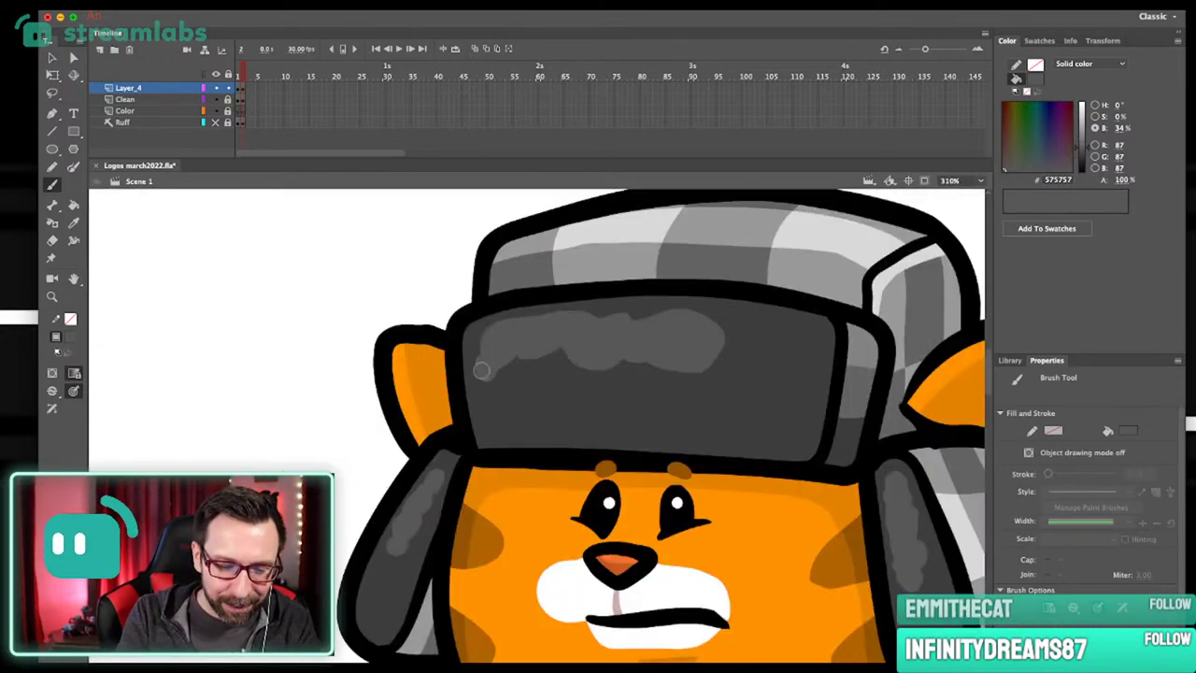
left_click_drag(720, 348, 765, 334)
key("super+1")
key("super+3")
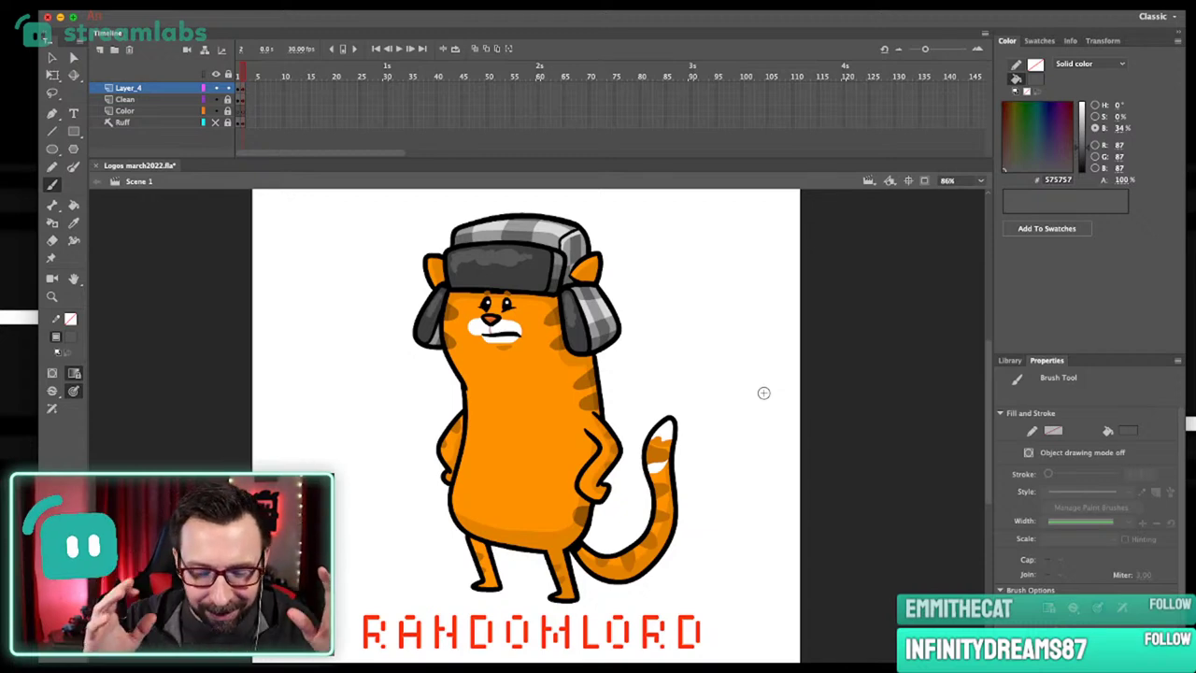
Lock Layer_4 and unlock the Clean layer, making it the active layer.
left_click_drag(741, 476, 743, 487)
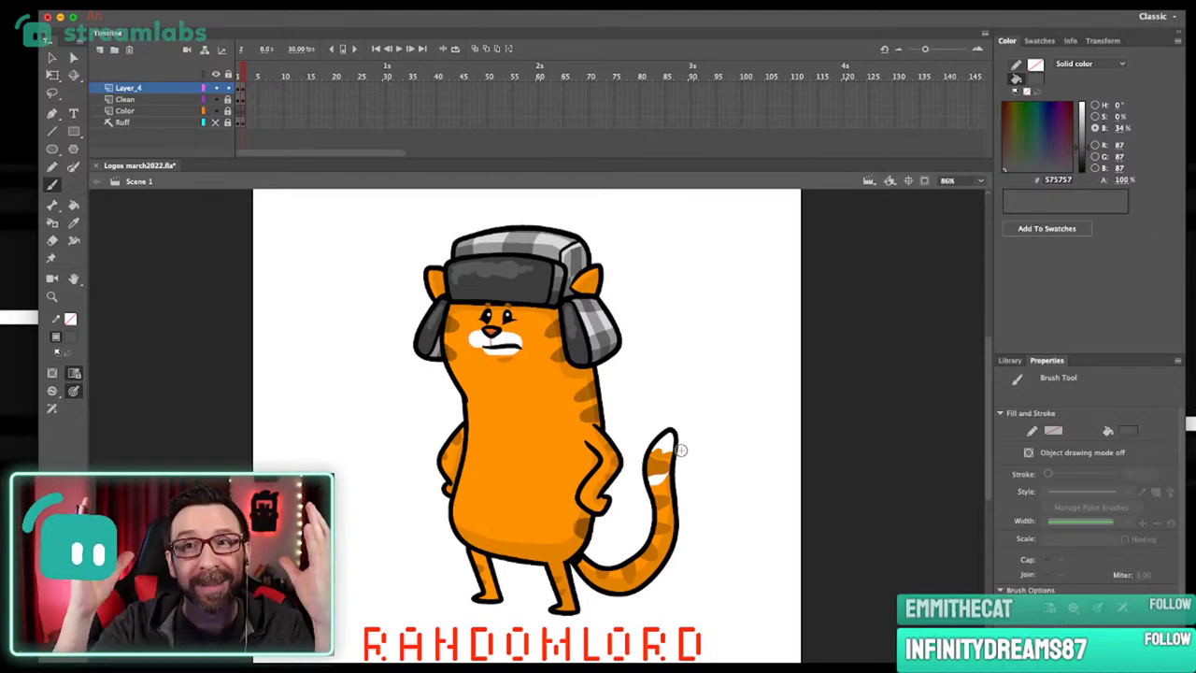
left_click_drag(653, 393, 679, 393)
scroll(696, 471, "down", 4)
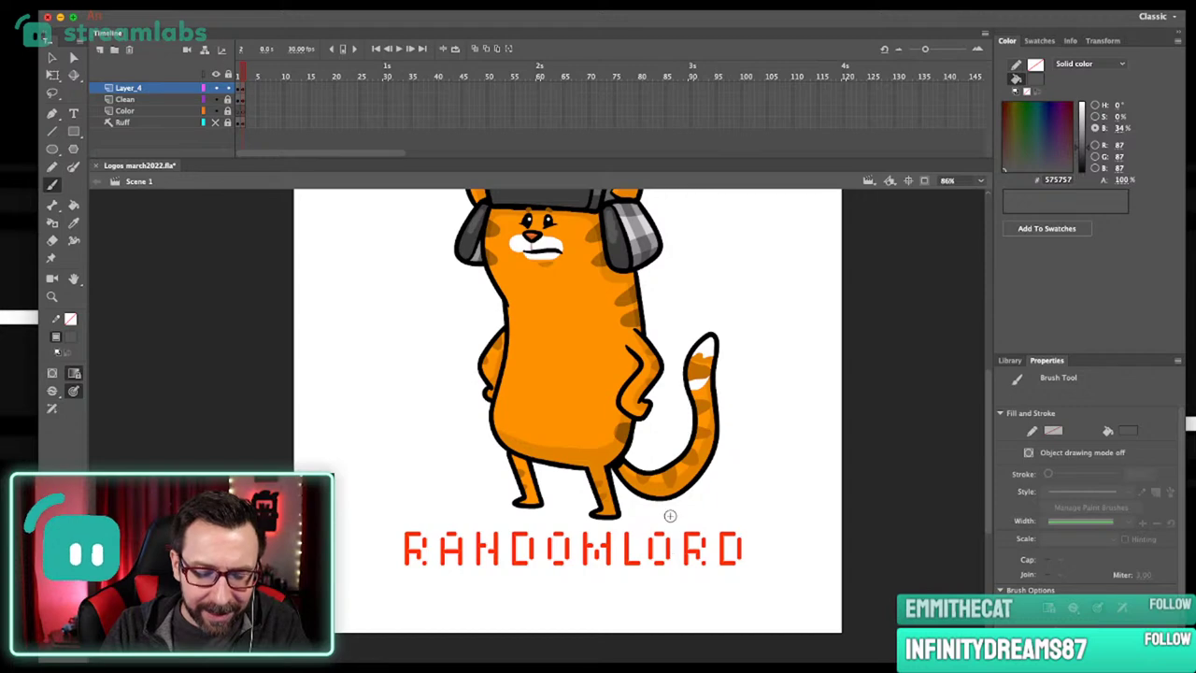
left_click(242, 88)
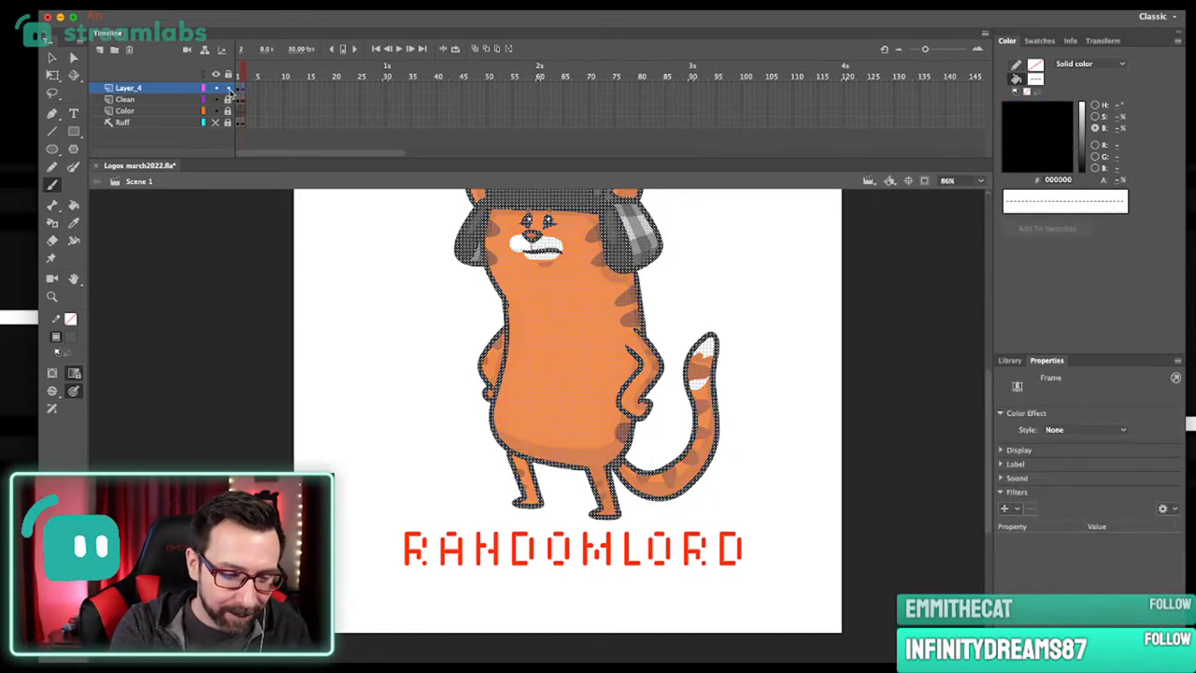
left_click(254, 98)
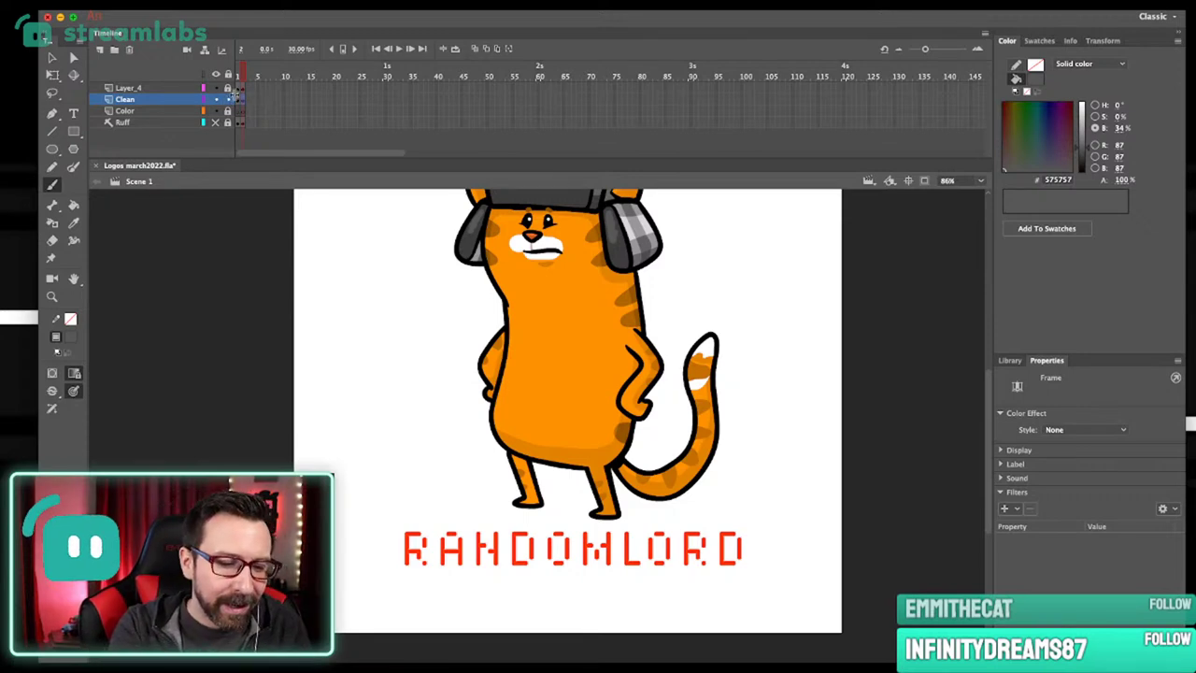
key("super+z")
key("super+z")
left_click_drag(756, 414, 751, 425)
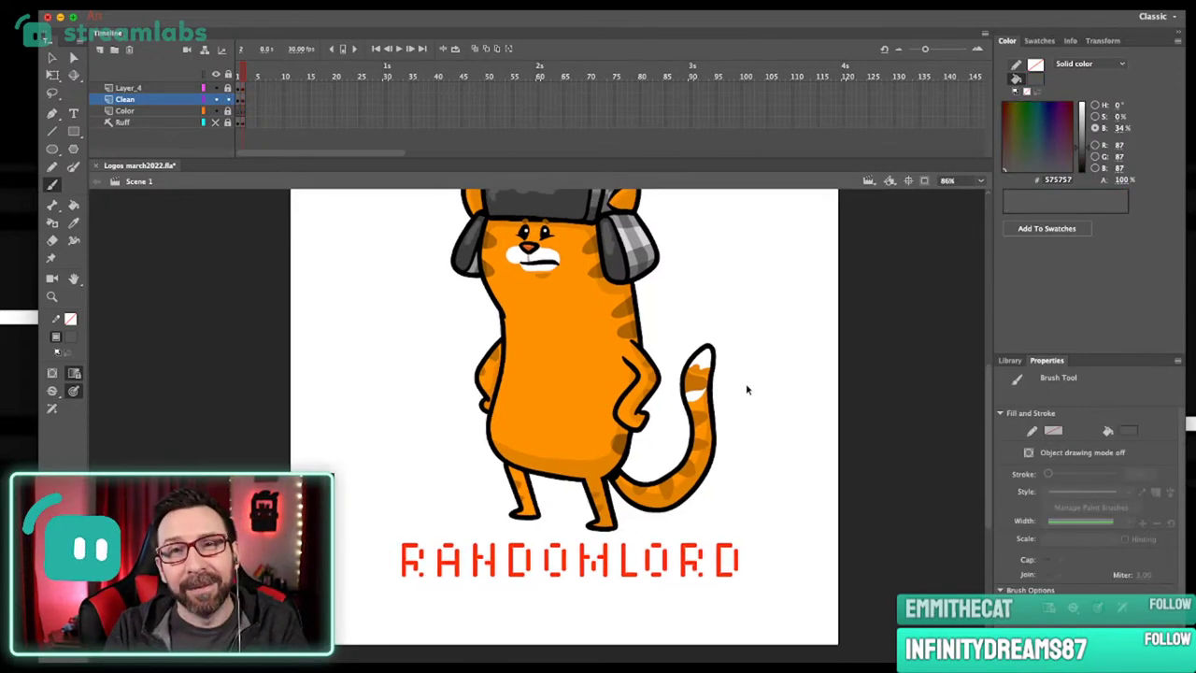
Select the RANDOMLORD text and set its colour to the cat's body orange FF9203.
left_click(725, 556)
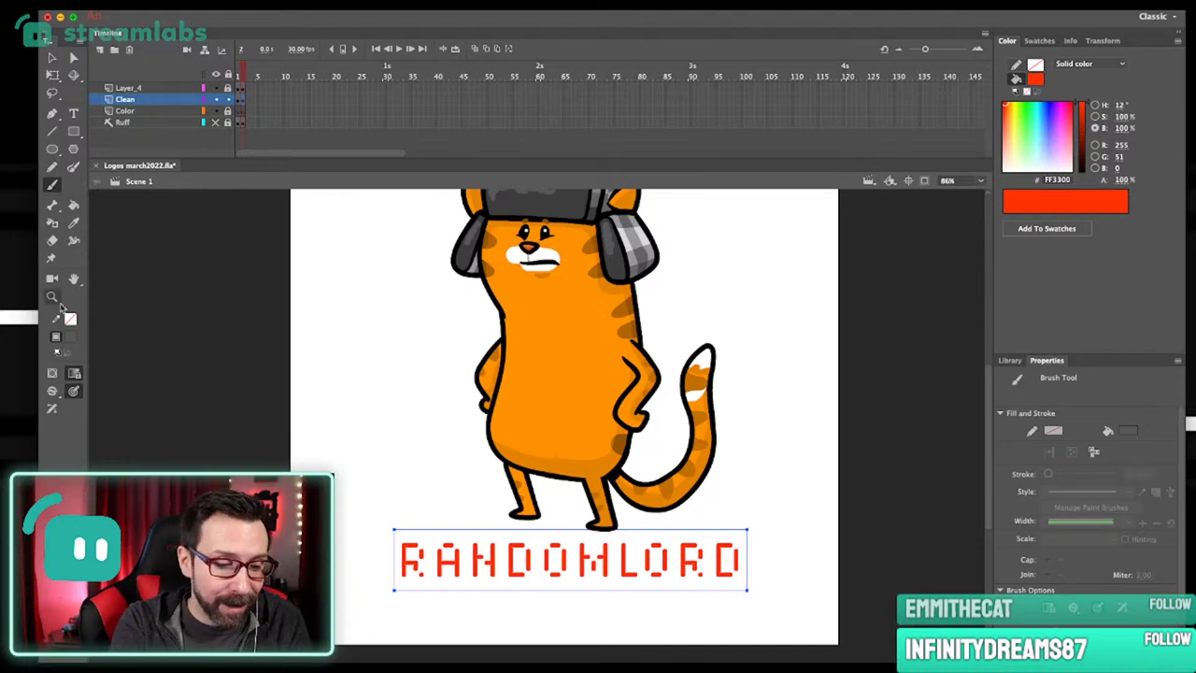
left_click(71, 342)
left_click(550, 385)
key("v")
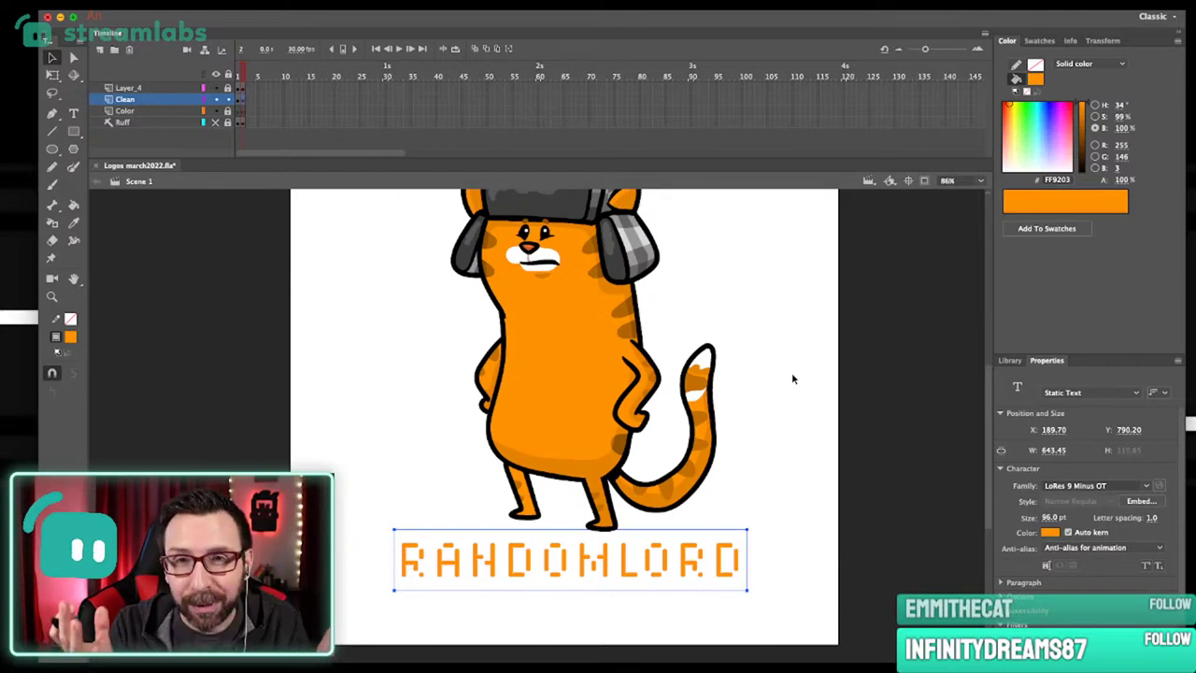
Recolour the selected RANDOMLORD text with the stripe brown B16502 sampled from the cat's body.
key("space")
left_click_drag(755, 382, 716, 454)
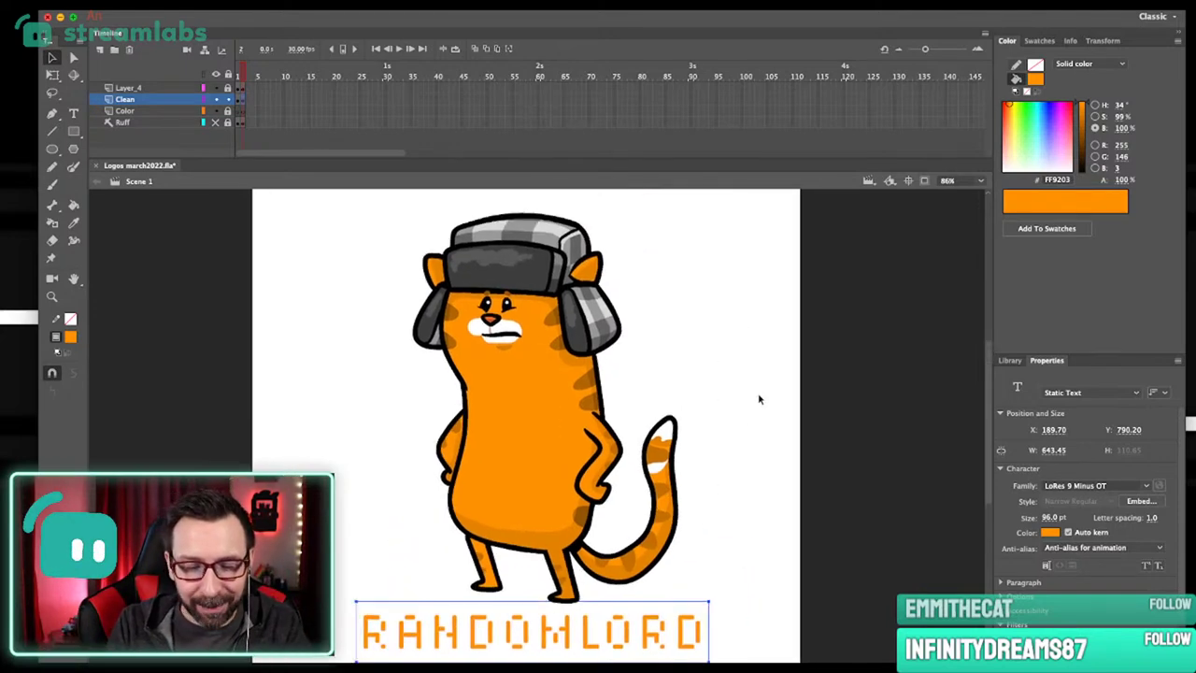
left_click_drag(722, 402, 773, 369)
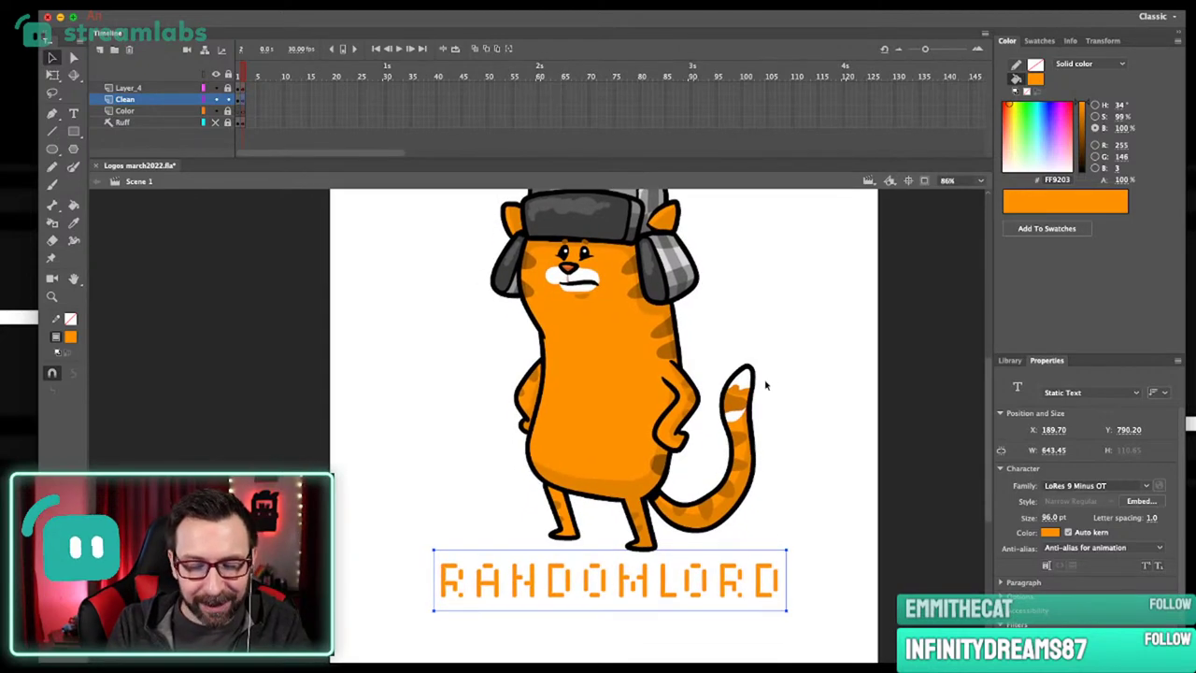
key("ctrl+=")
key("b")
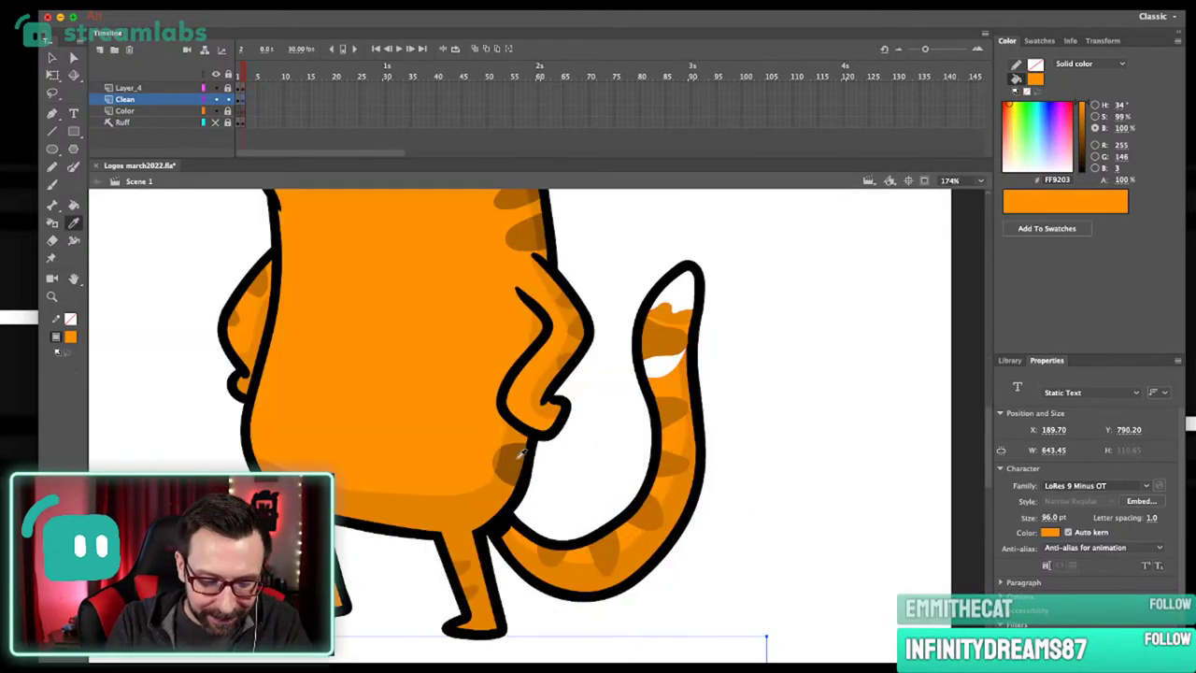
left_click(528, 239)
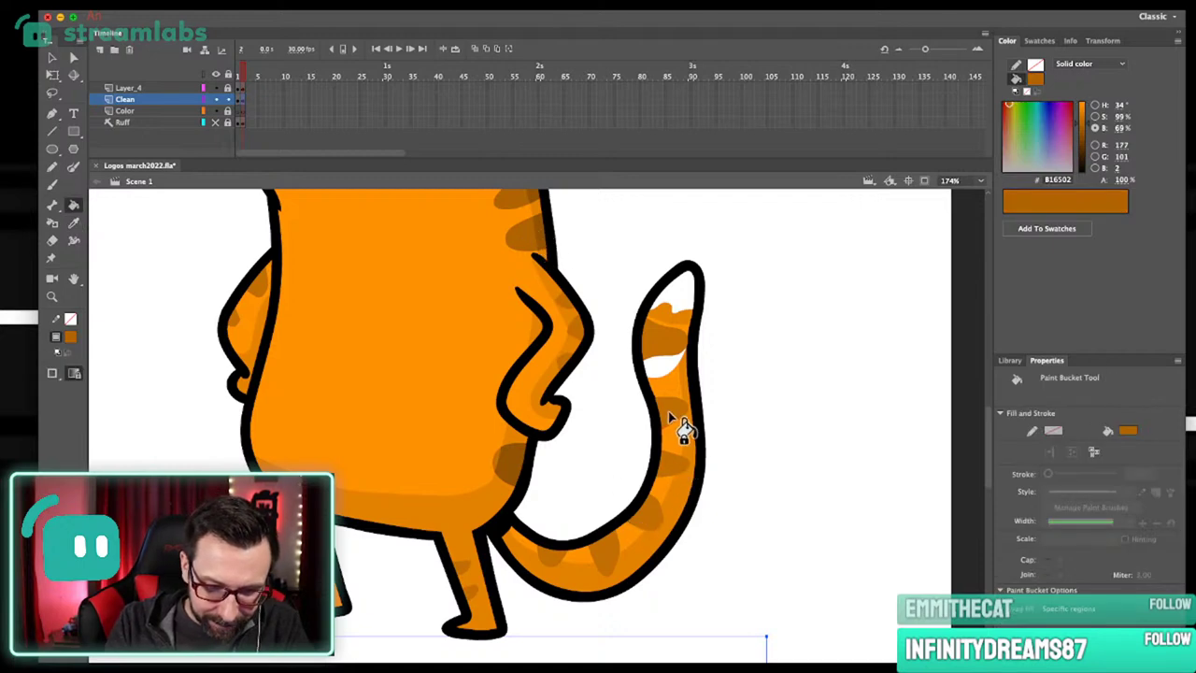
key("shift+y")
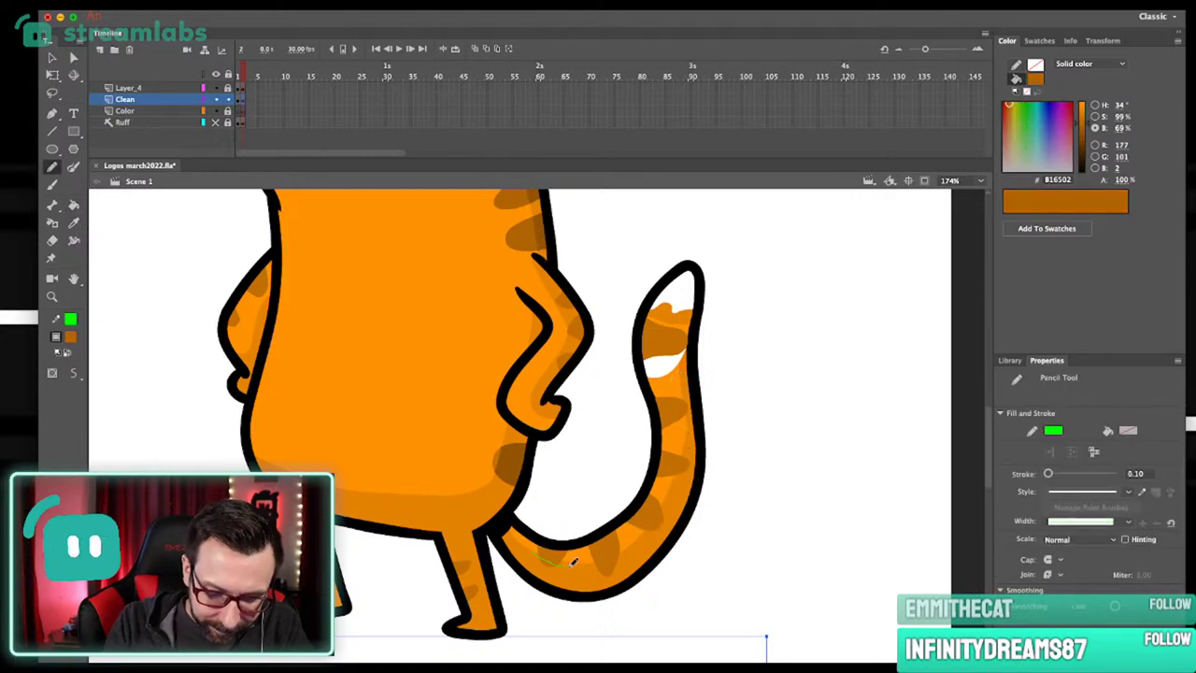
left_click_drag(542, 549, 580, 558)
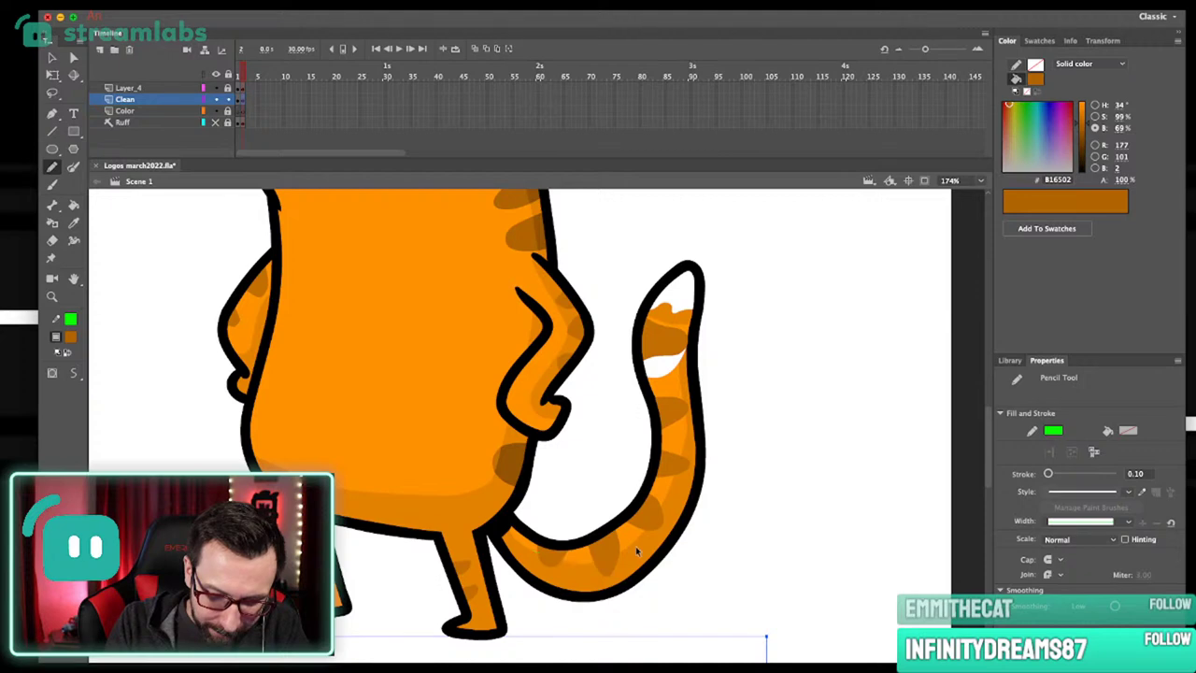
key("super+z")
key("super+z")
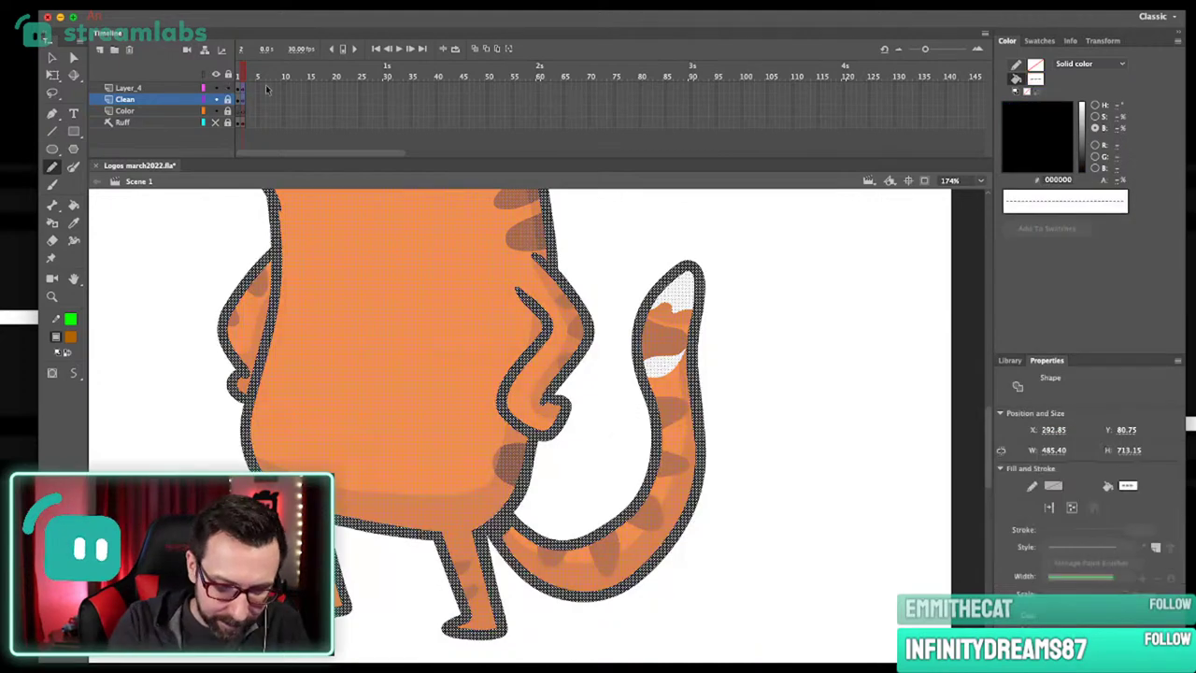
Sample the brown B16500 from a body stripe and fill the lower tail and leg stripes on Layer_4.
key("i")
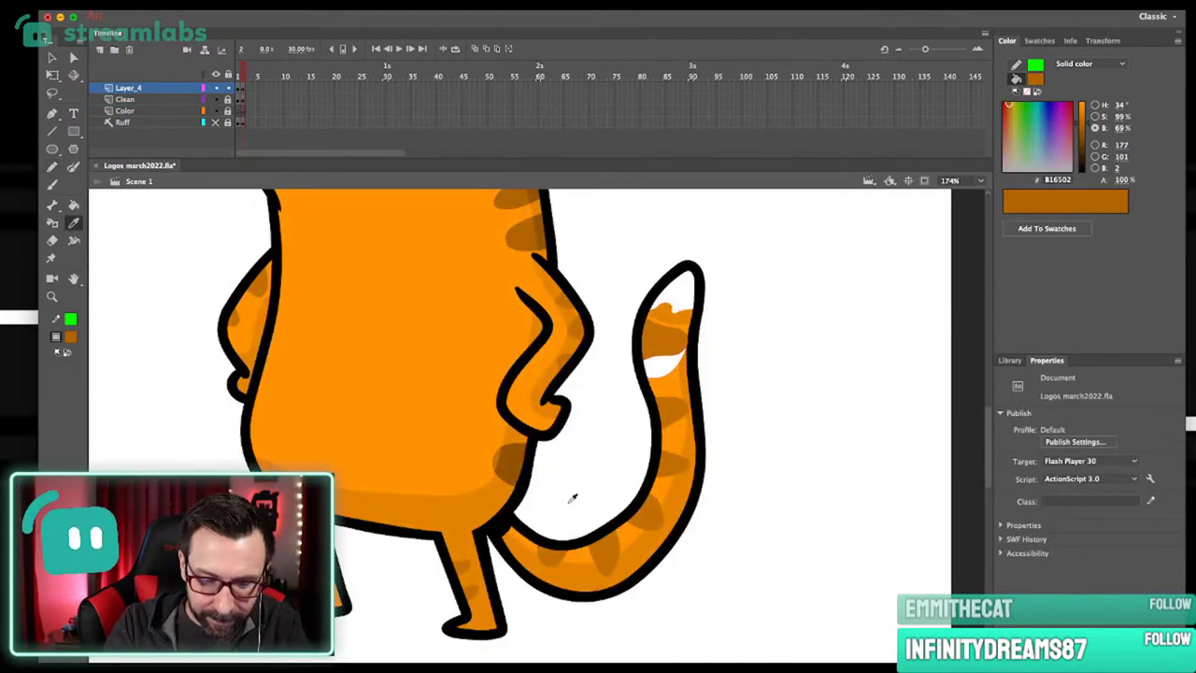
left_click(517, 249)
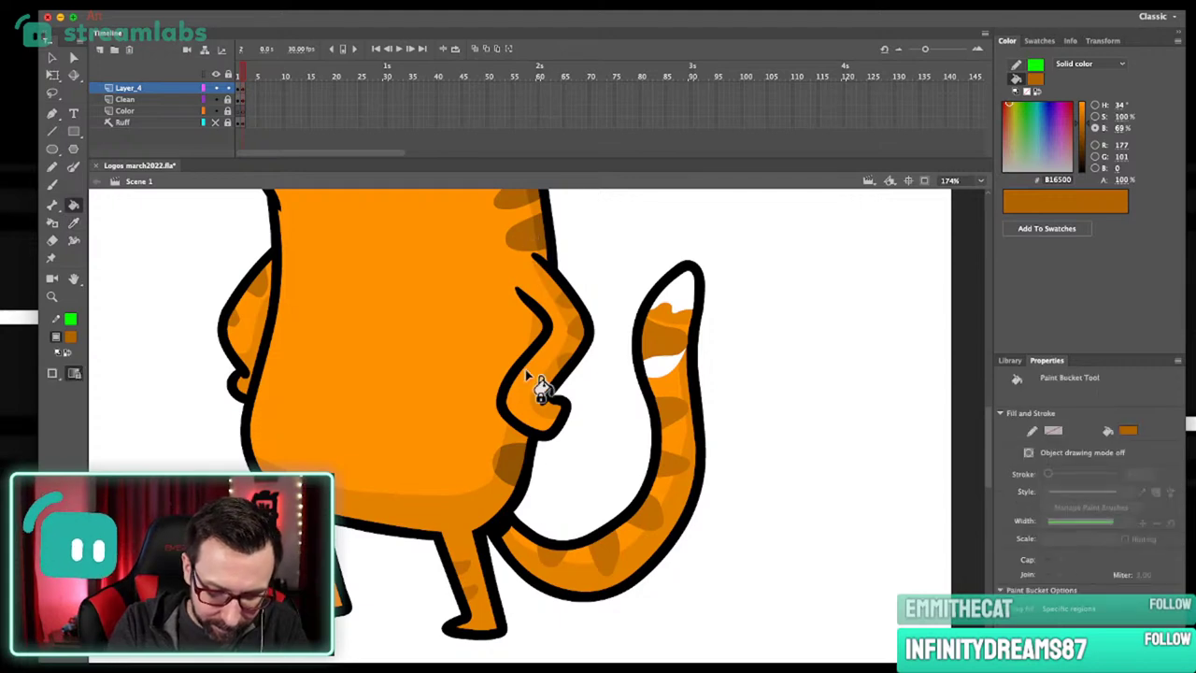
left_click(558, 558)
left_click(477, 587)
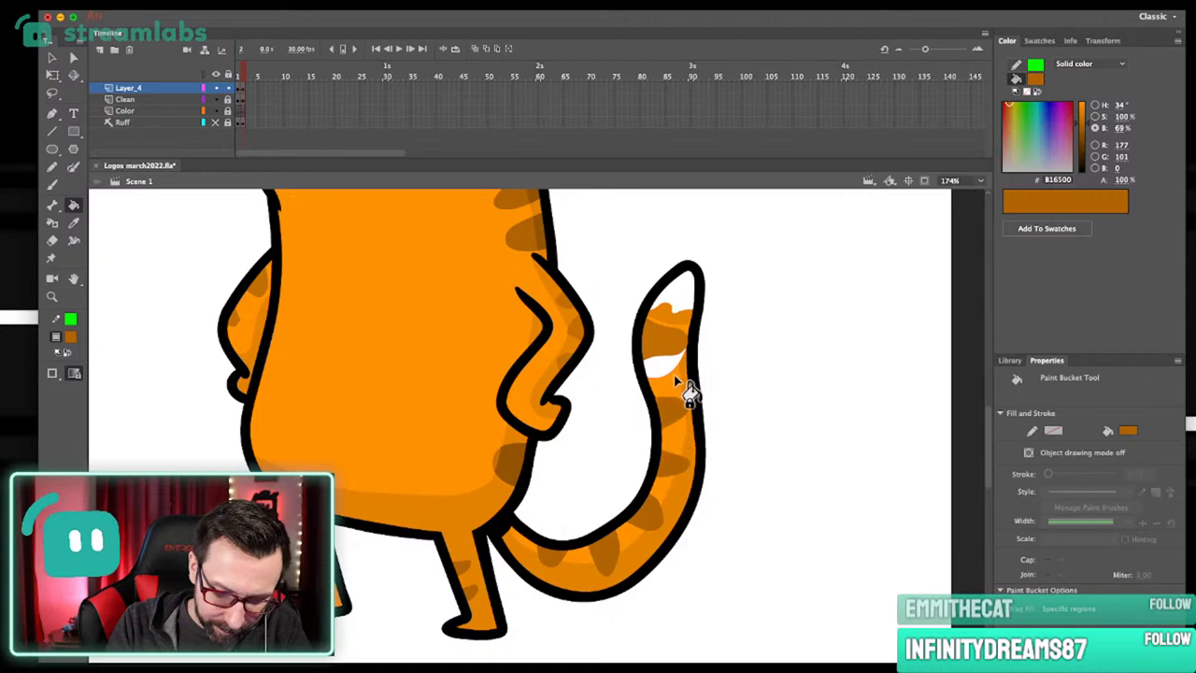
scroll(693, 324, "down", 5)
scroll(689, 351, "up", 2)
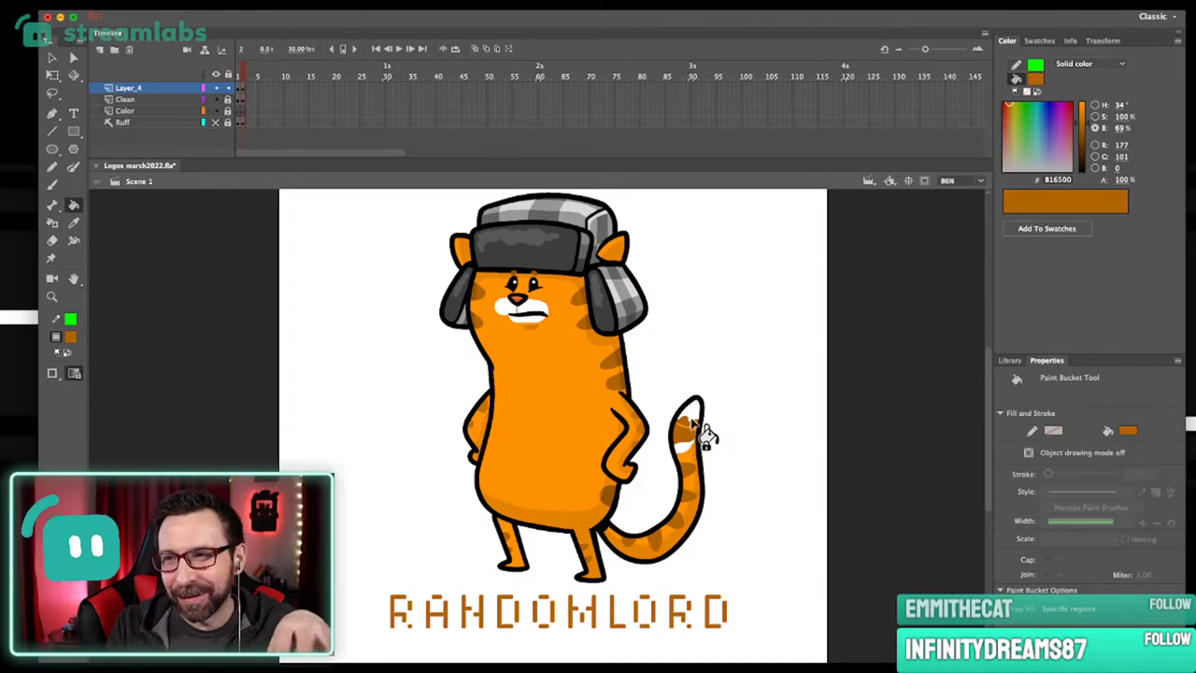
Sample the shadow orange E58300 from the lower edge of the cat's body as the fill colour.
left_click_drag(761, 417, 772, 420)
left_click_drag(725, 468, 735, 461)
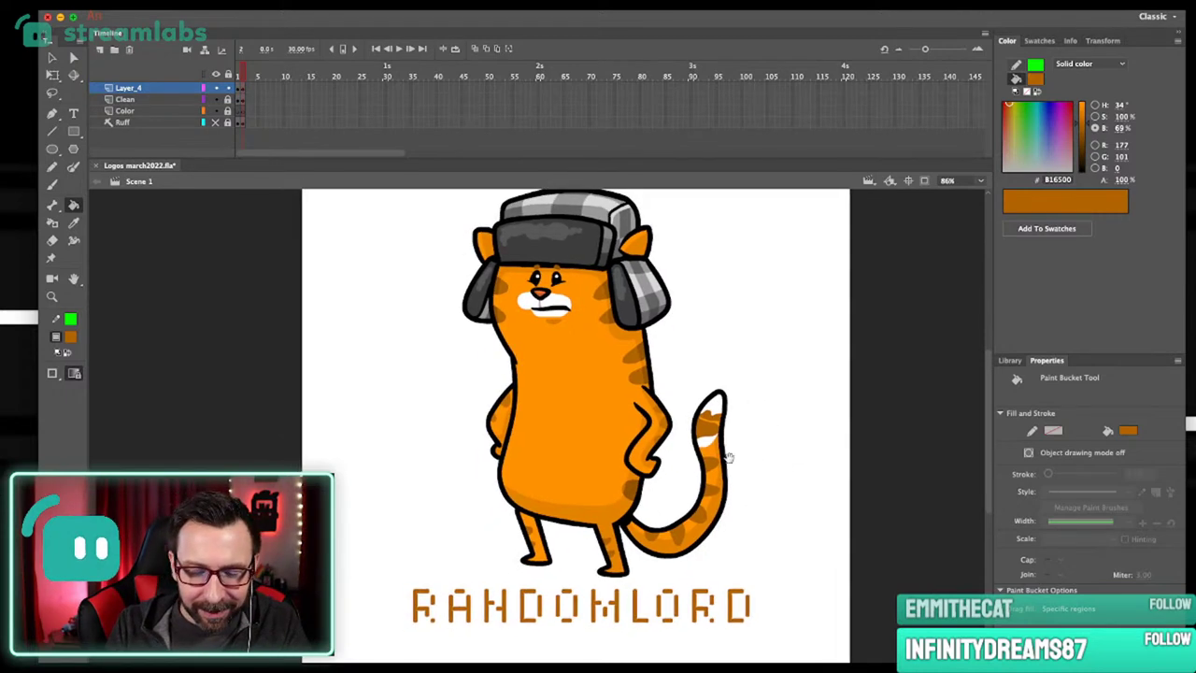
key("i")
left_click(627, 508)
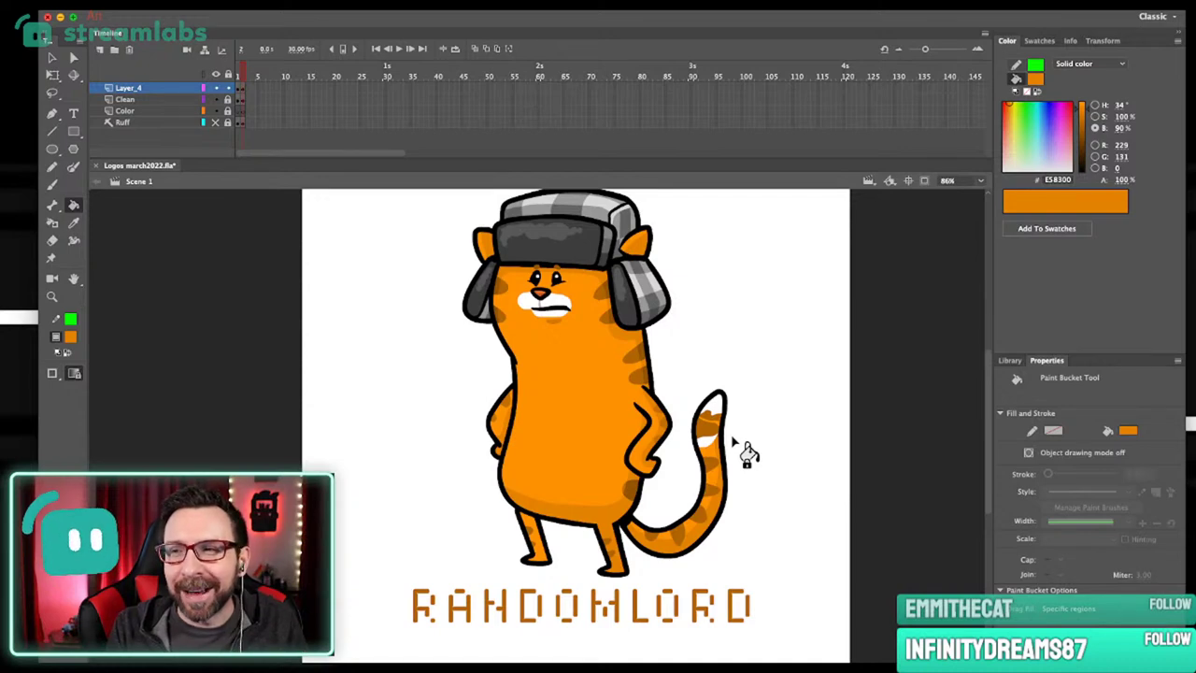
Examine the whole cat and the RANDOMLORD lettering on the artboard to judge the overall colouring.
scroll(748, 436, "left", 2)
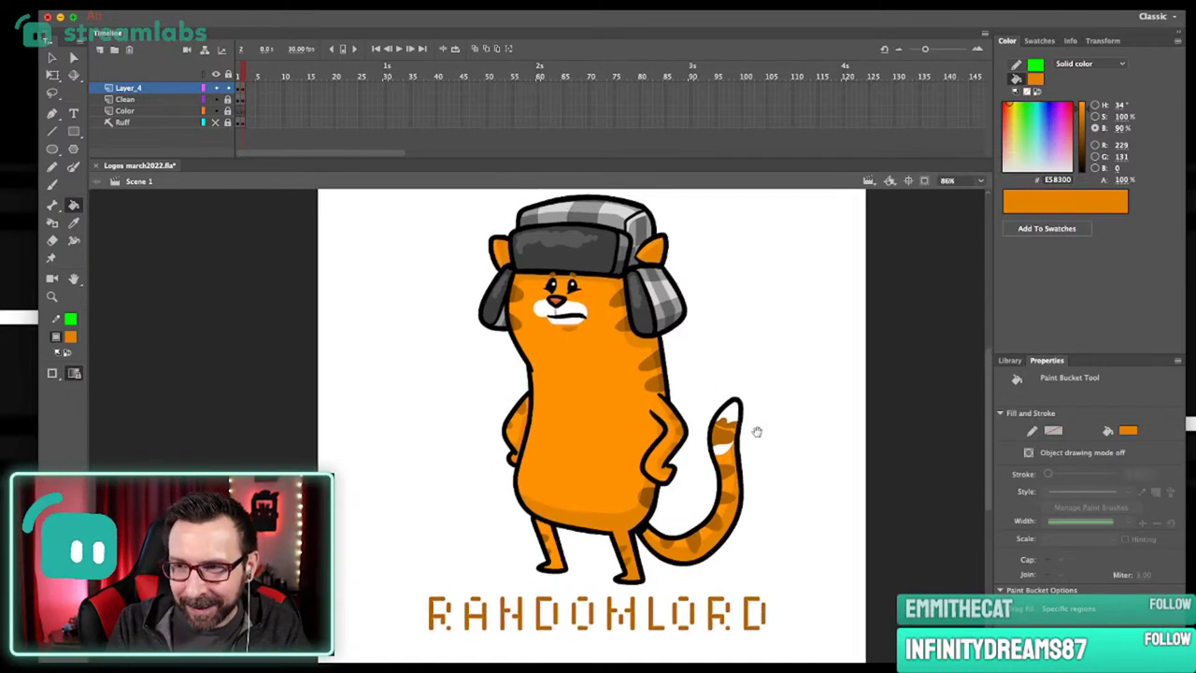
scroll(768, 434, "left", 1)
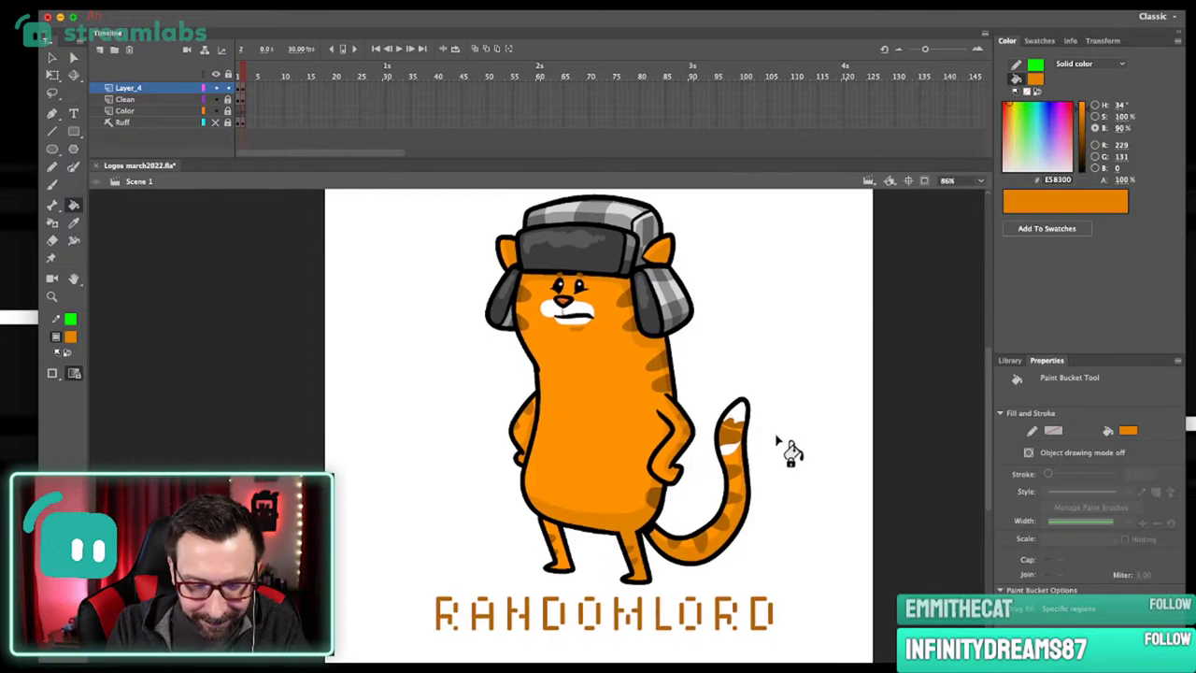
scroll(771, 433, "right", 4)
scroll(769, 431, "down", 1)
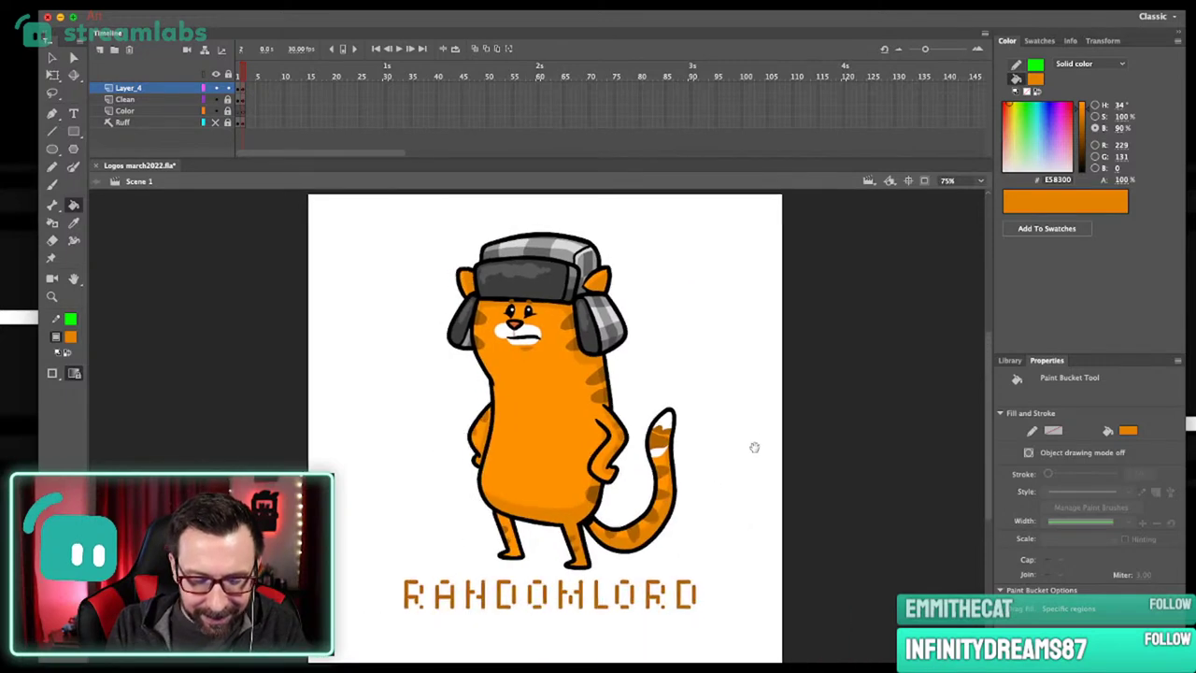
scroll(768, 433, "left", 3)
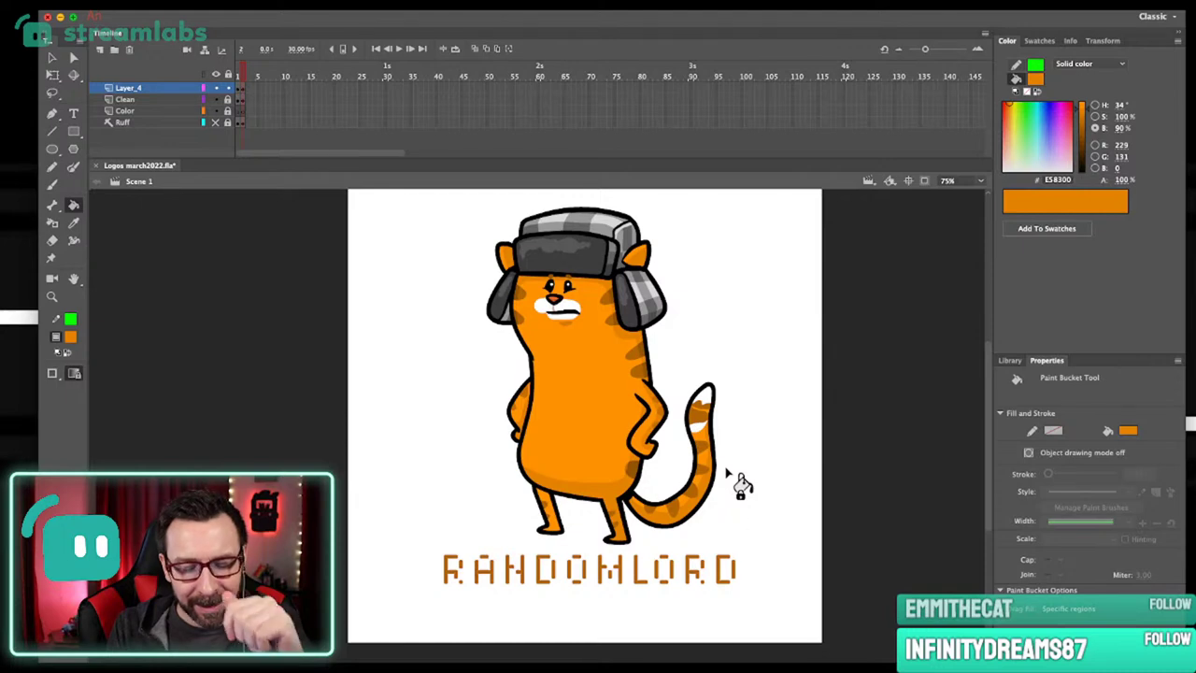
left_click_drag(737, 551, 742, 543)
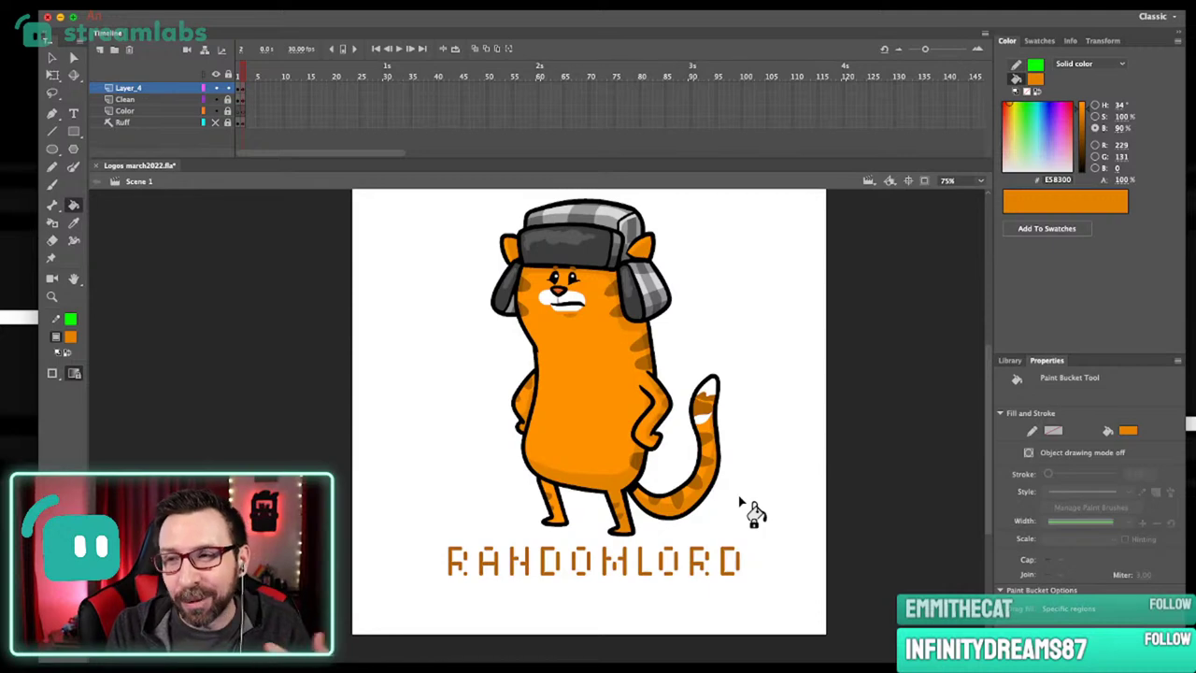
scroll(752, 411, "up", 2)
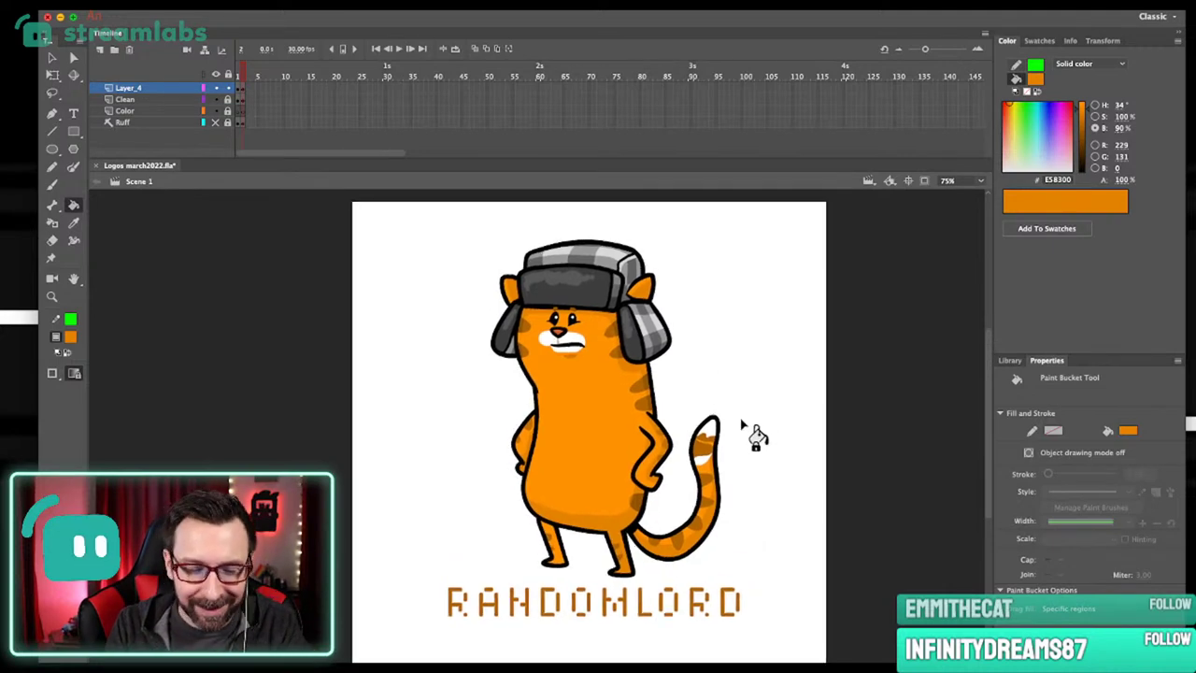
scroll(742, 402, "down", 1)
scroll(747, 395, "left", 1)
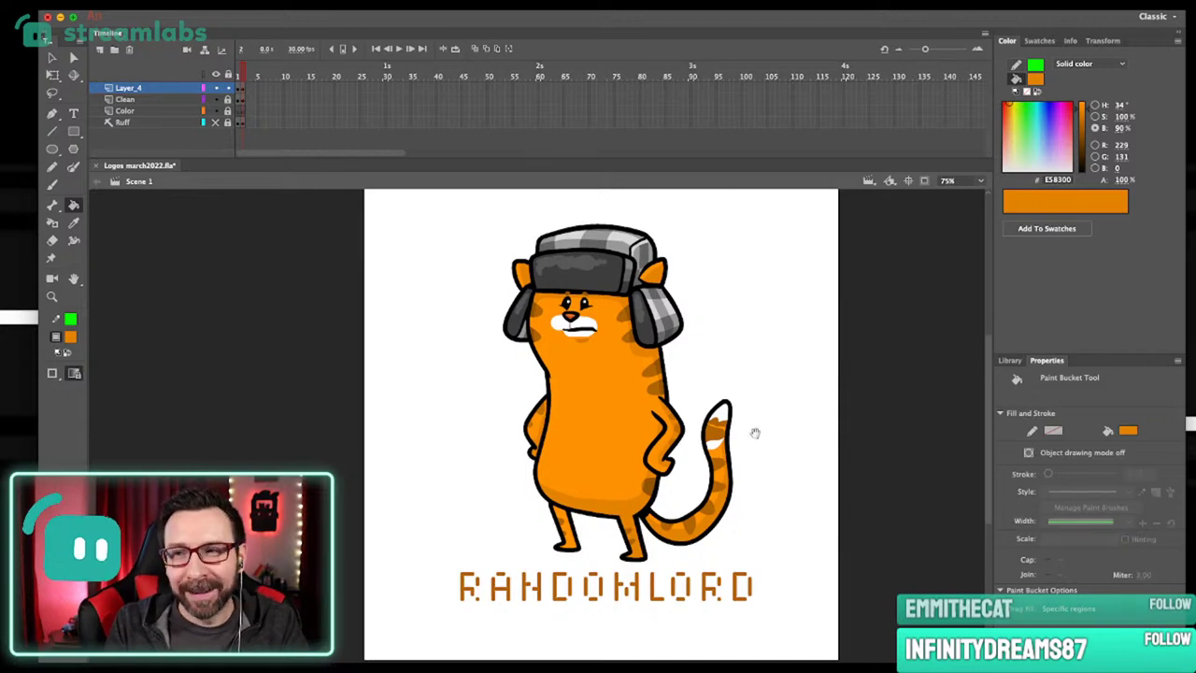
scroll(785, 411, "down", 2)
scroll(785, 411, "left", 1)
scroll(788, 416, "up", 2)
scroll(788, 416, "right", 1)
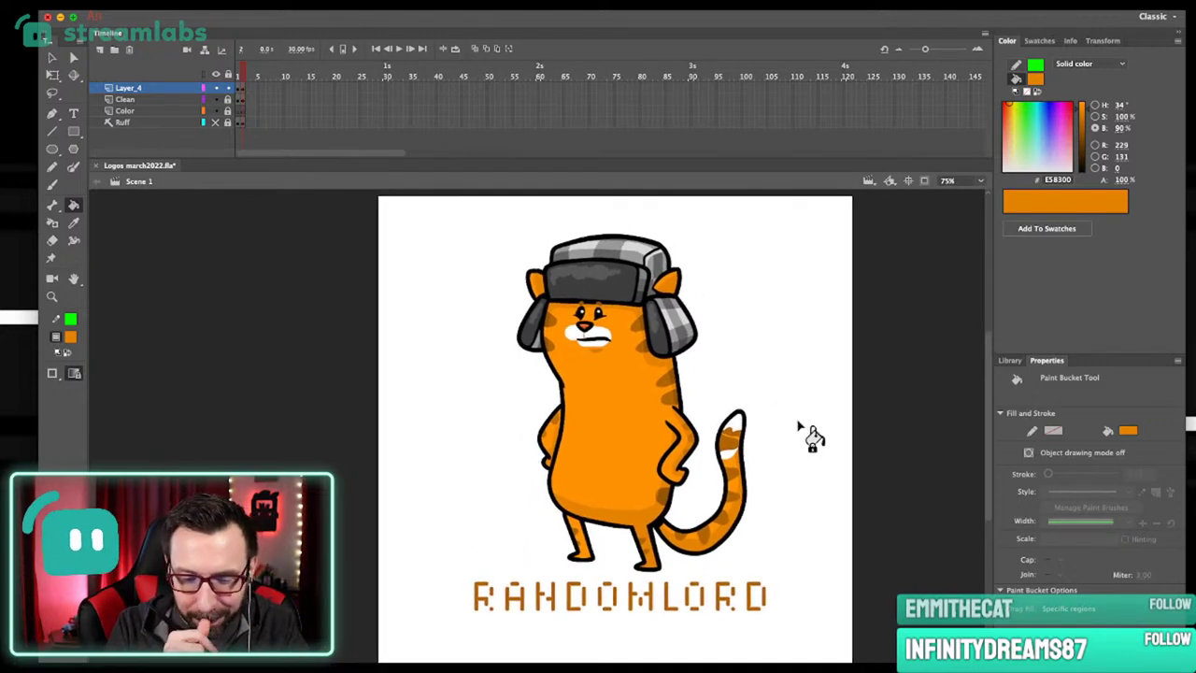
scroll(748, 402, "down", 1)
scroll(748, 402, "left", 1)
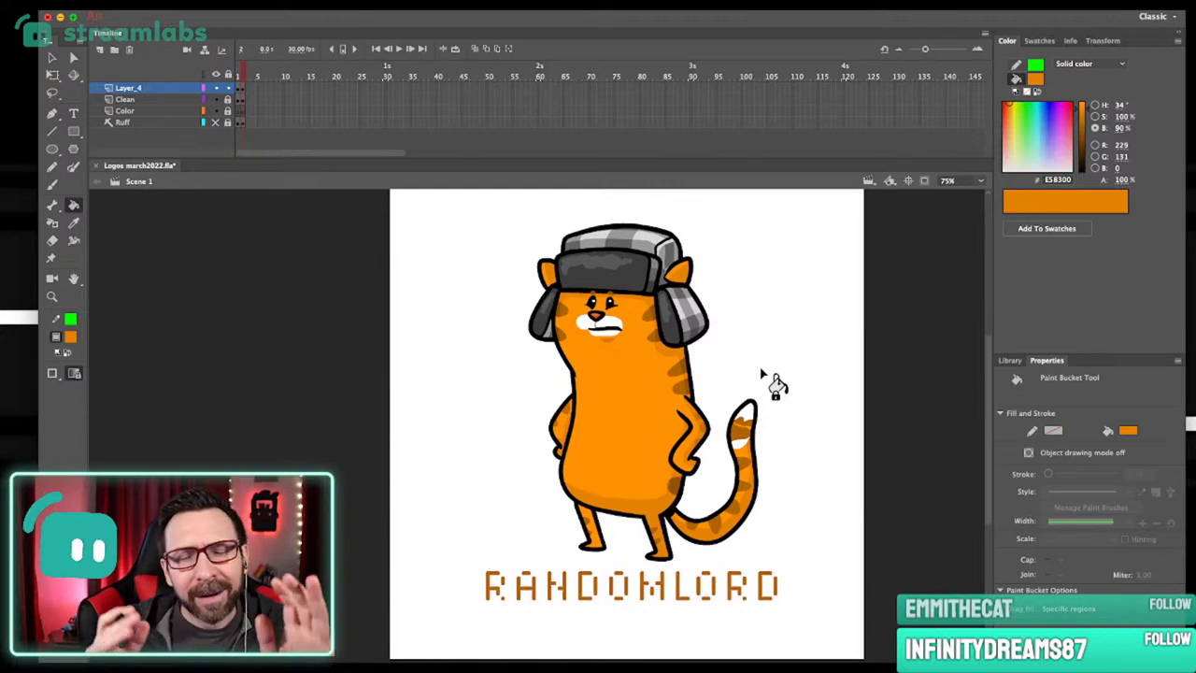
scroll(766, 411, "up", 2)
scroll(766, 411, "right", 1)
Try to adjust the brown stripe below the tail's white tip, and undo the change.
left_click_drag(765, 414, 634, 518)
key("v")
key("super+a")
left_click(719, 382)
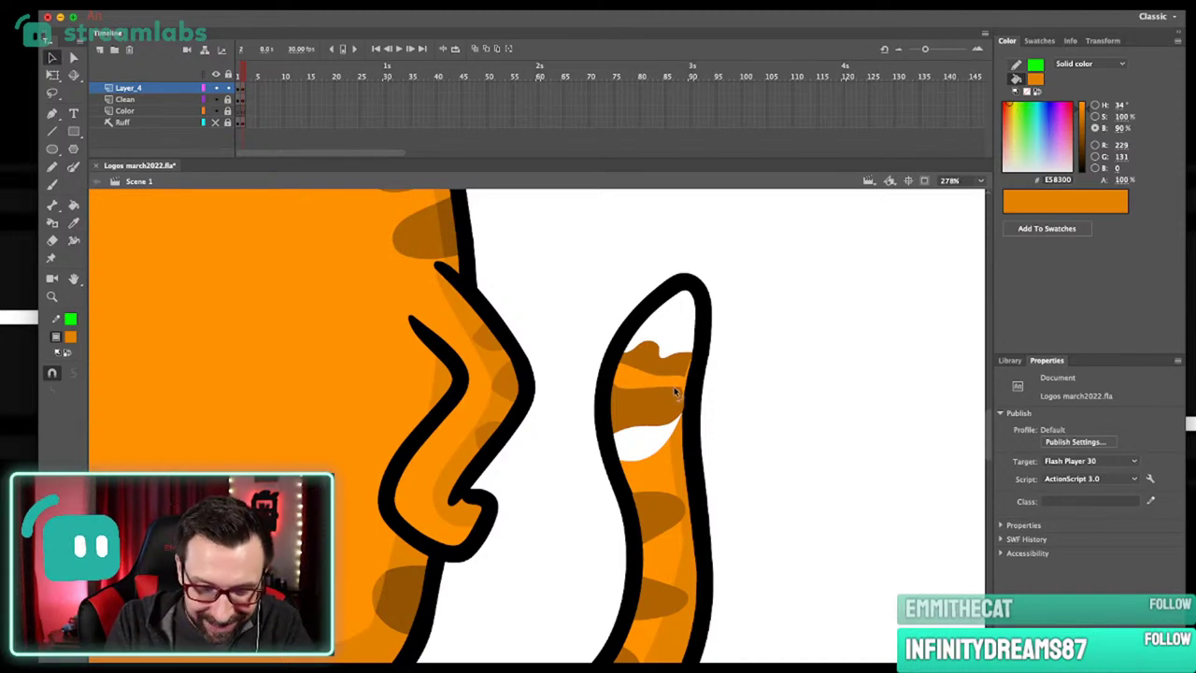
left_click_drag(659, 400, 656, 384)
key("super+z")
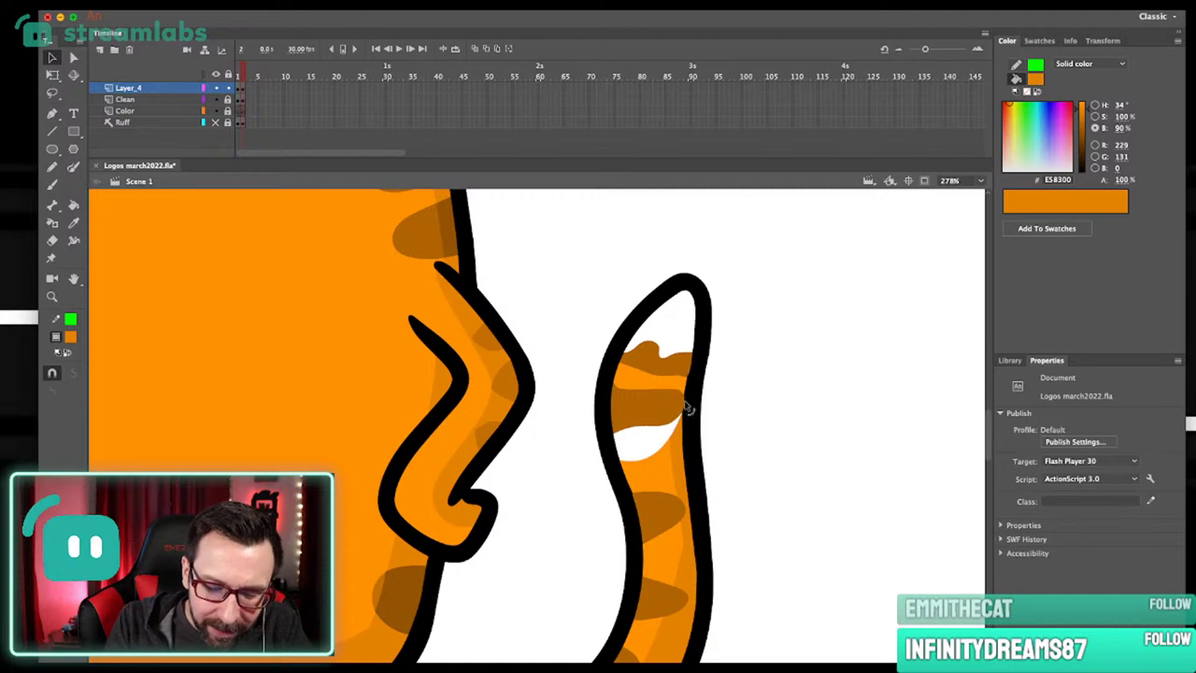
Draw green Pencil guide lines across both of the cat's wrists on Layer_4 to separate the hands from the arms.
key("super+1")
left_click_drag(642, 446, 824, 447)
key("super+3")
left_click_drag(724, 448, 778, 451)
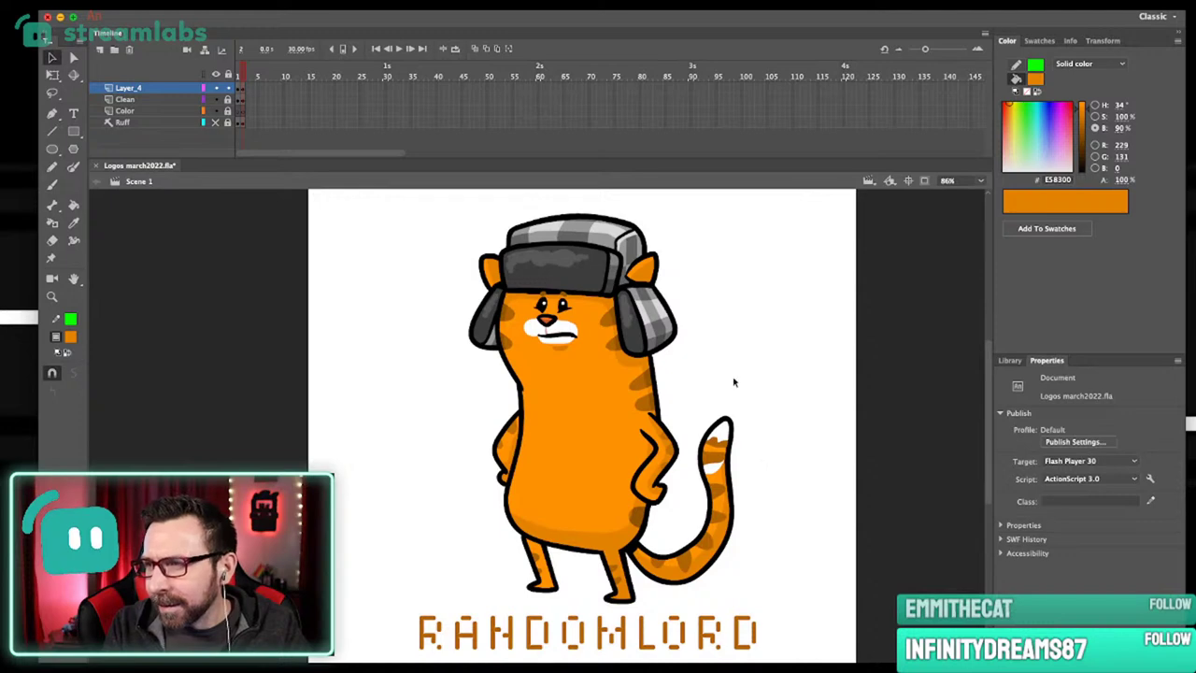
scroll(616, 411, "up", 8)
key("y")
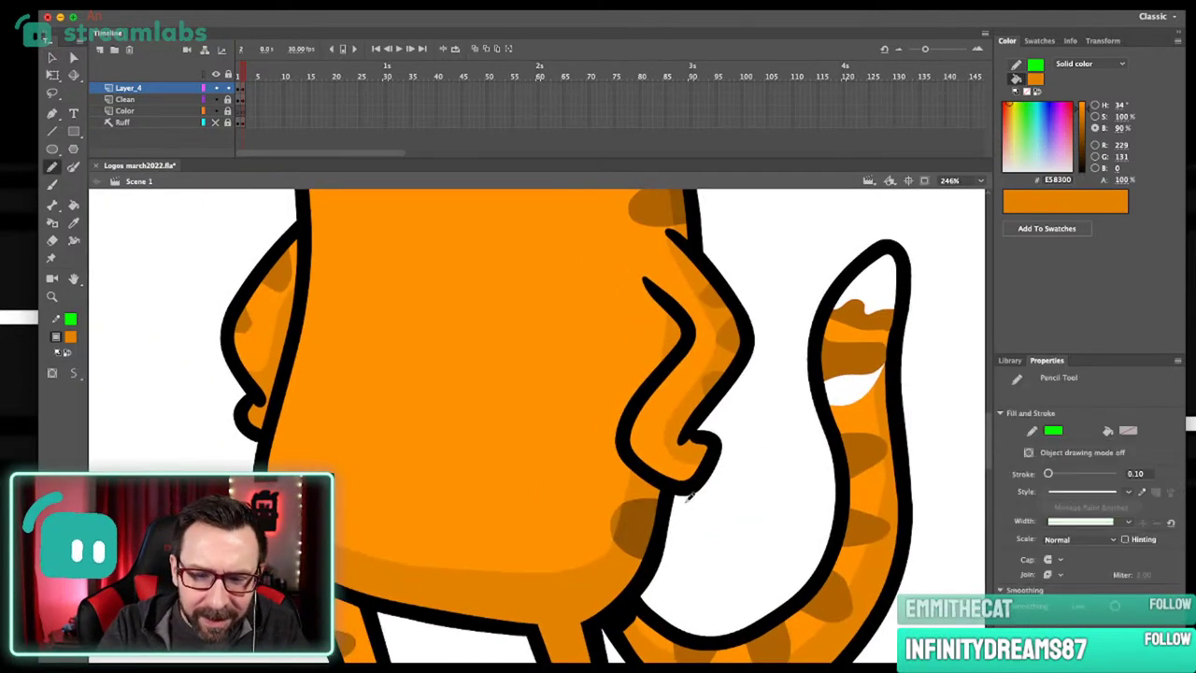
mouse_move(623, 426)
left_mouse_down()
mouse_move(662, 455)
mouse_move(714, 421)
left_mouse_up()
left_click_drag(591, 411, 740, 452)
left_click_drag(409, 432, 455, 438)
Fill both hands with the lighter orange FFB450 at 69% saturation and delete the green guide lines.
key("k")
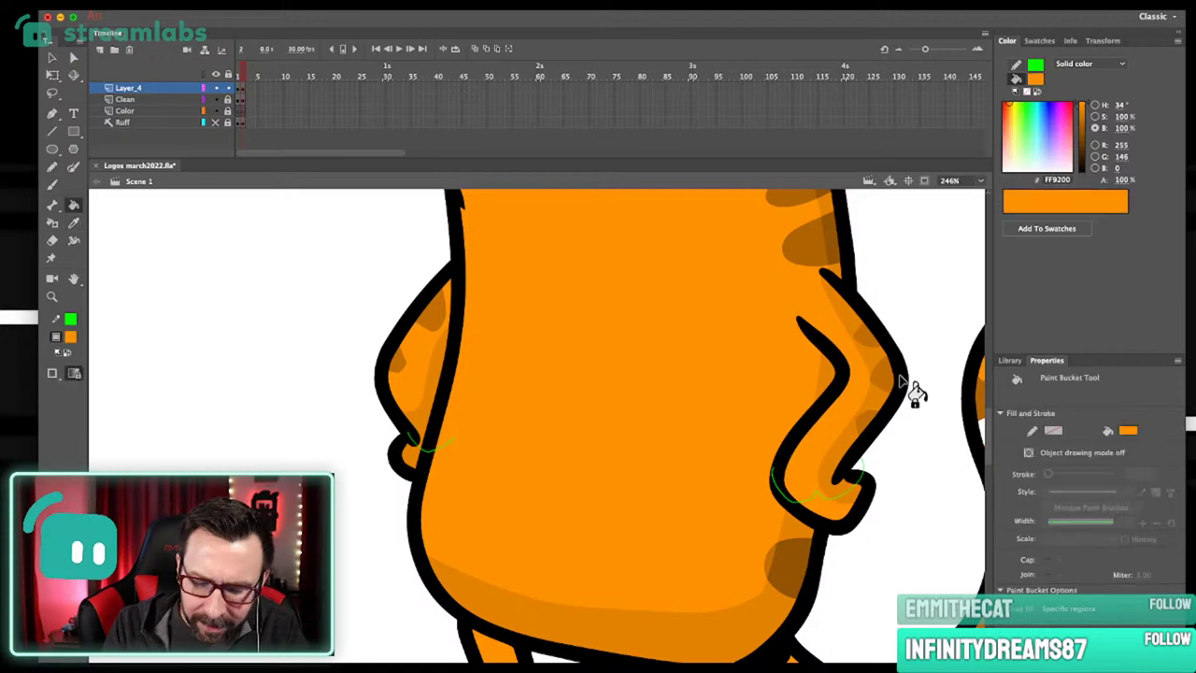
left_click(1095, 116)
left_click(1084, 125)
left_click(851, 502)
left_click(418, 458)
key("v")
left_click(460, 437)
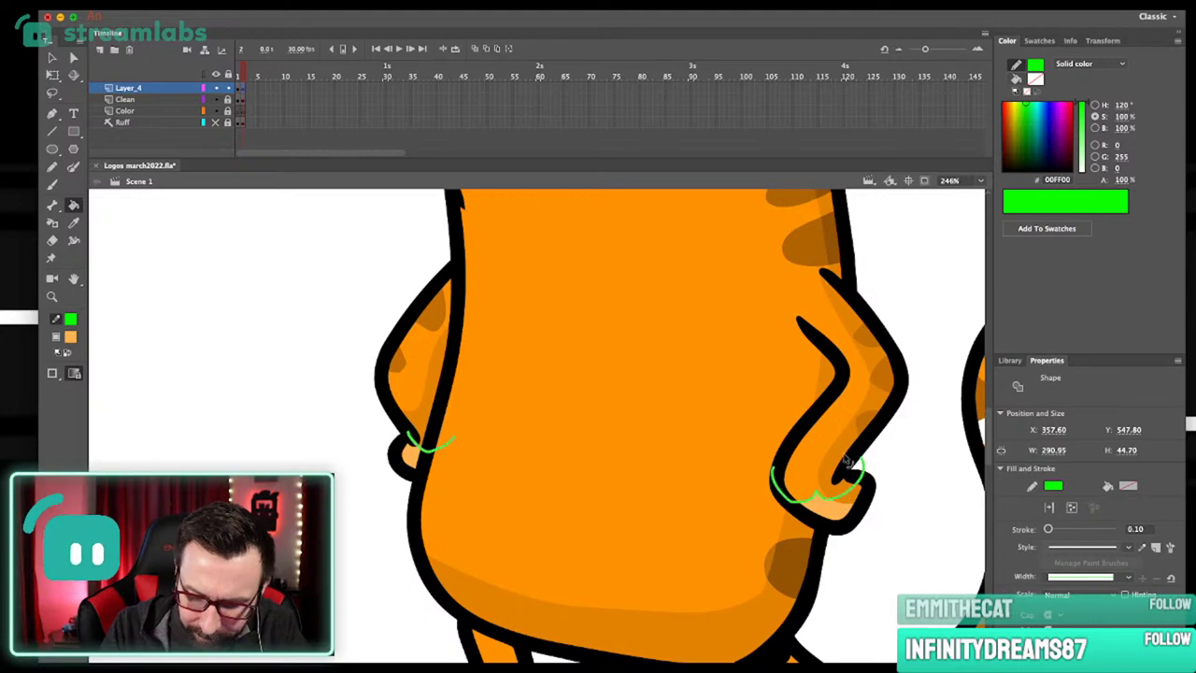
key("Delete")
Draw curved green Pencil guide lines across both of the cat's ankles to separate the feet.
scroll(860, 475, "down", 4)
key("super+1")
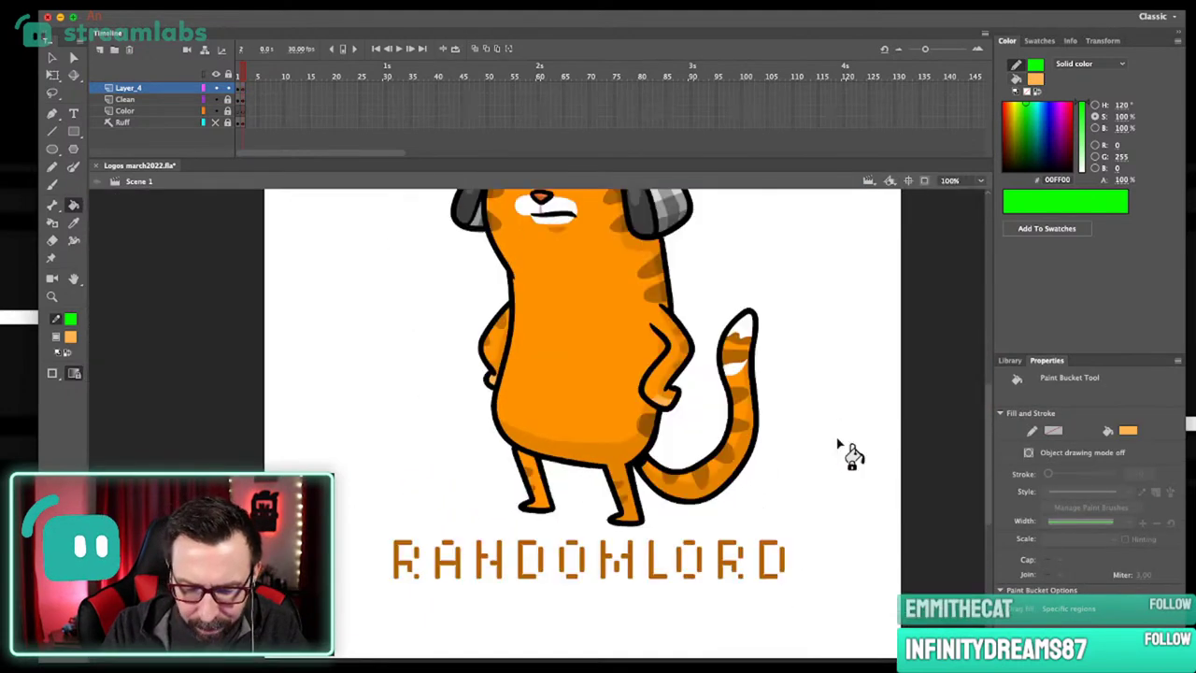
key("z")
left_click_drag(590, 452, 655, 596)
key("shift+y")
left_click_drag(545, 395, 624, 443)
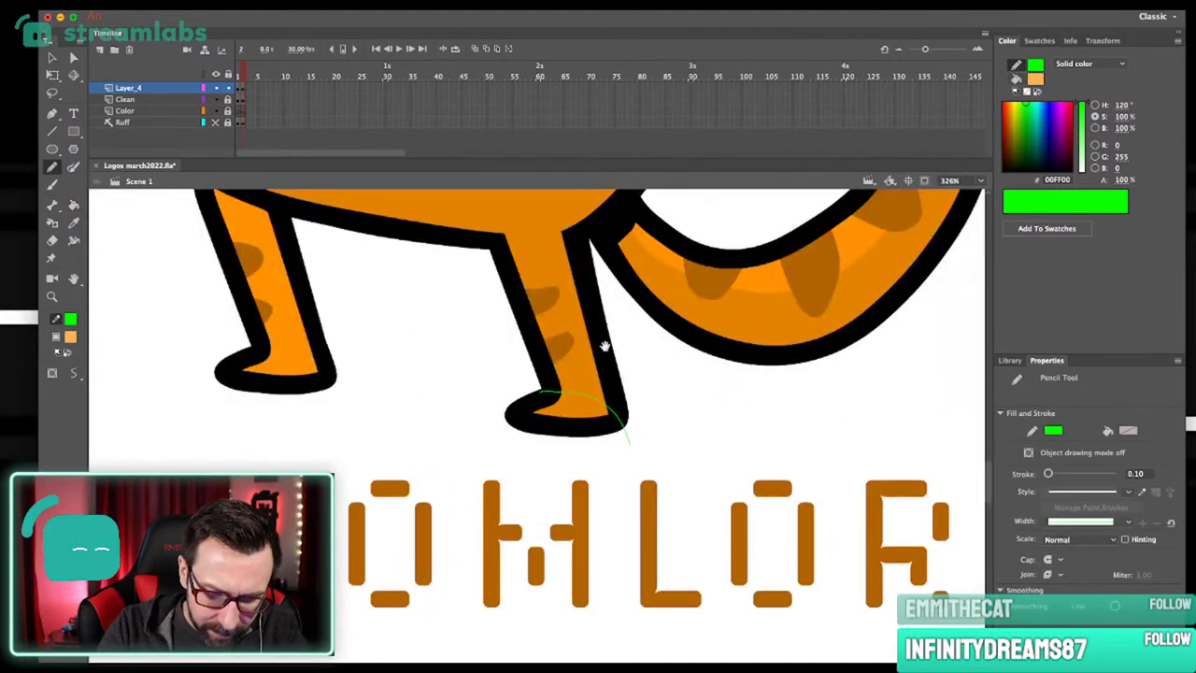
left_click_drag(502, 320, 594, 420)
left_click_drag(342, 444, 453, 514)
left_click_drag(598, 411, 598, 552)
Fill both feet with the light orange FFB450 sampled from the hand and remove the ankle guide lines.
key("i")
left_click(785, 257)
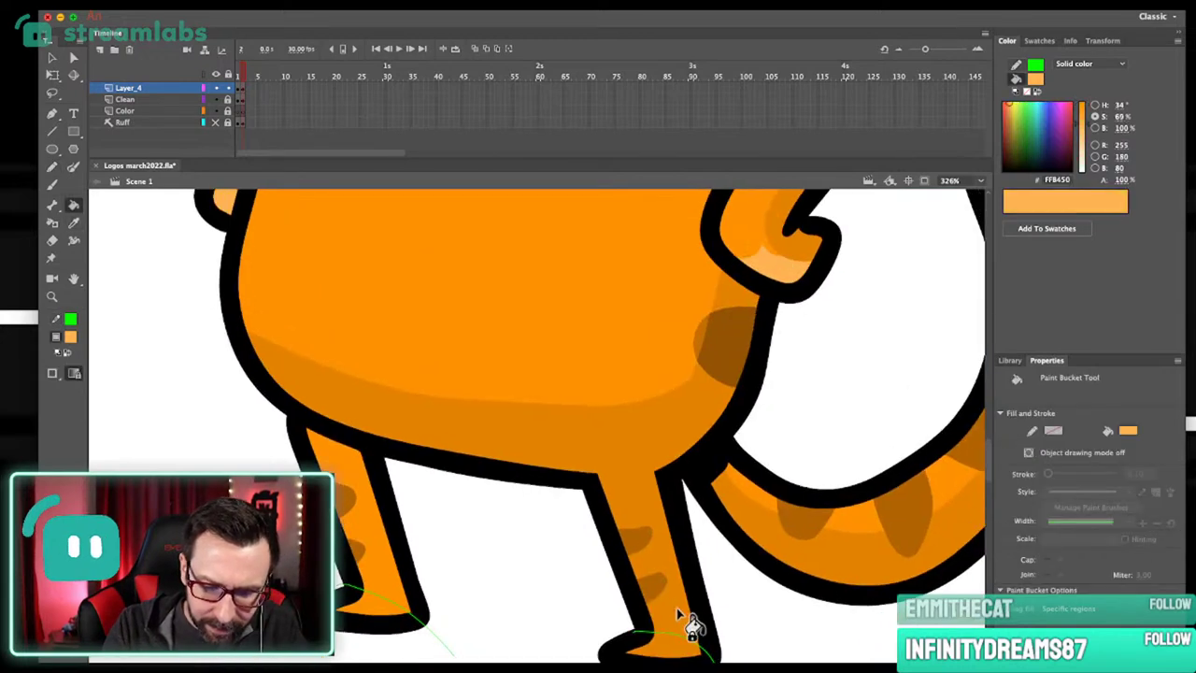
scroll(673, 617, "down", 3)
left_click(453, 520)
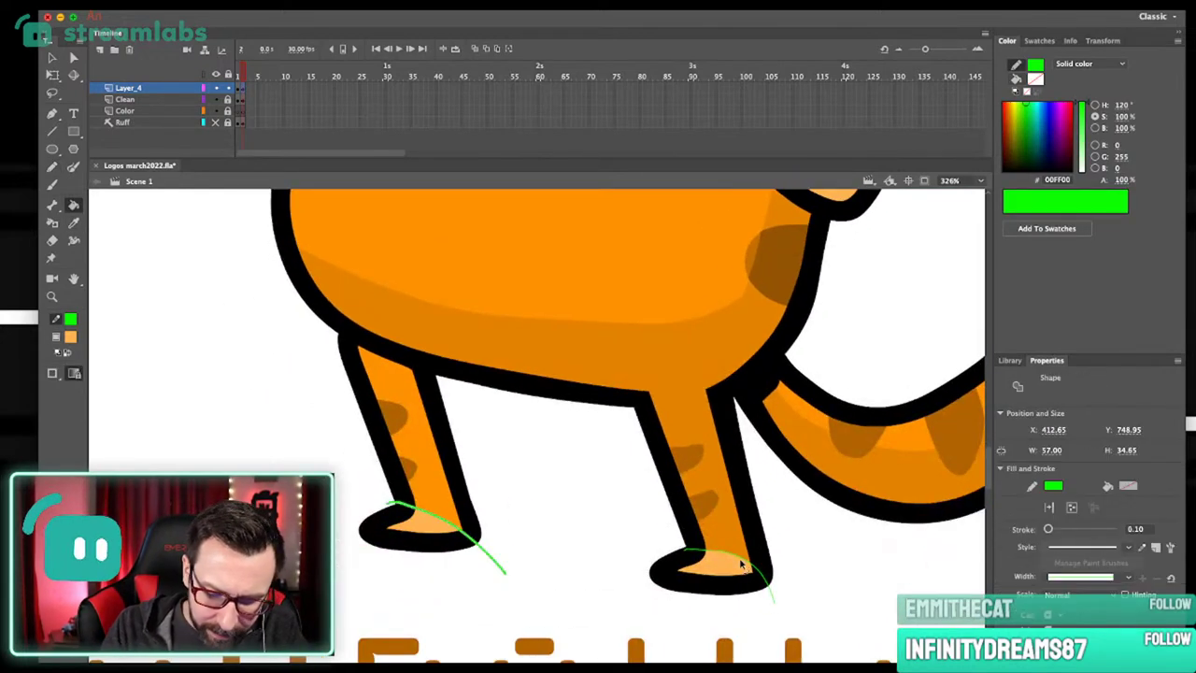
scroll(754, 545, "down", 5)
Try the brown B16502 sampled from the lettering on the cat's black outlines, and restore the black.
key("i")
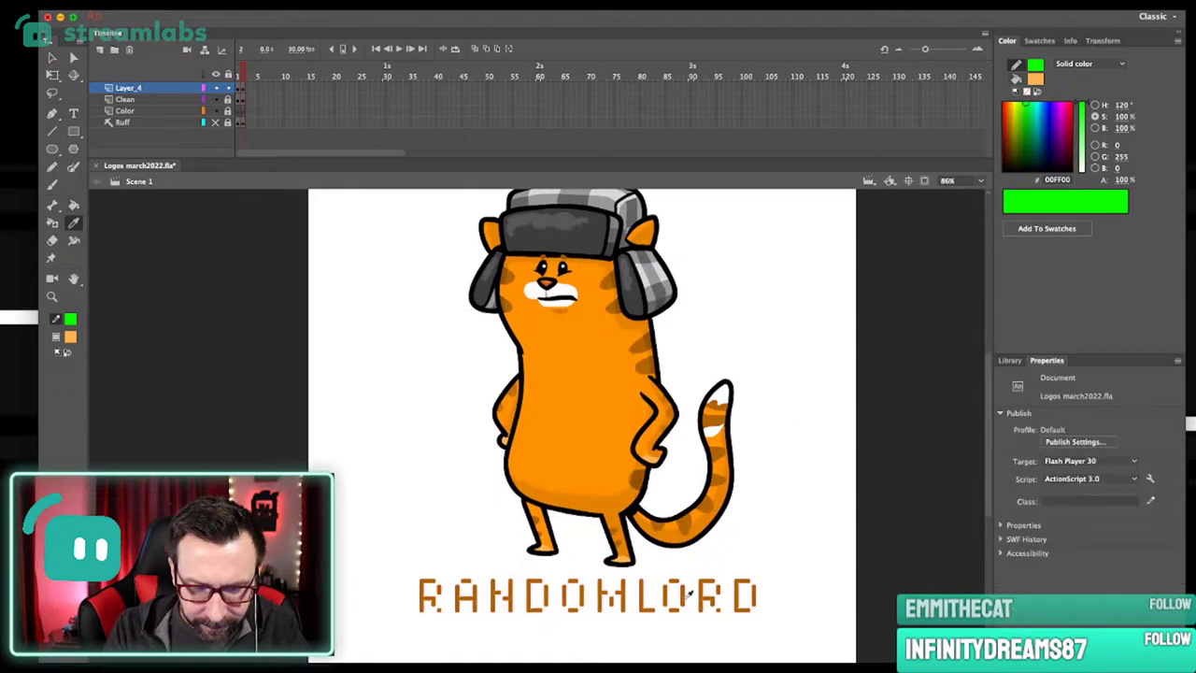
left_click(693, 591)
scroll(747, 537, "up", 3)
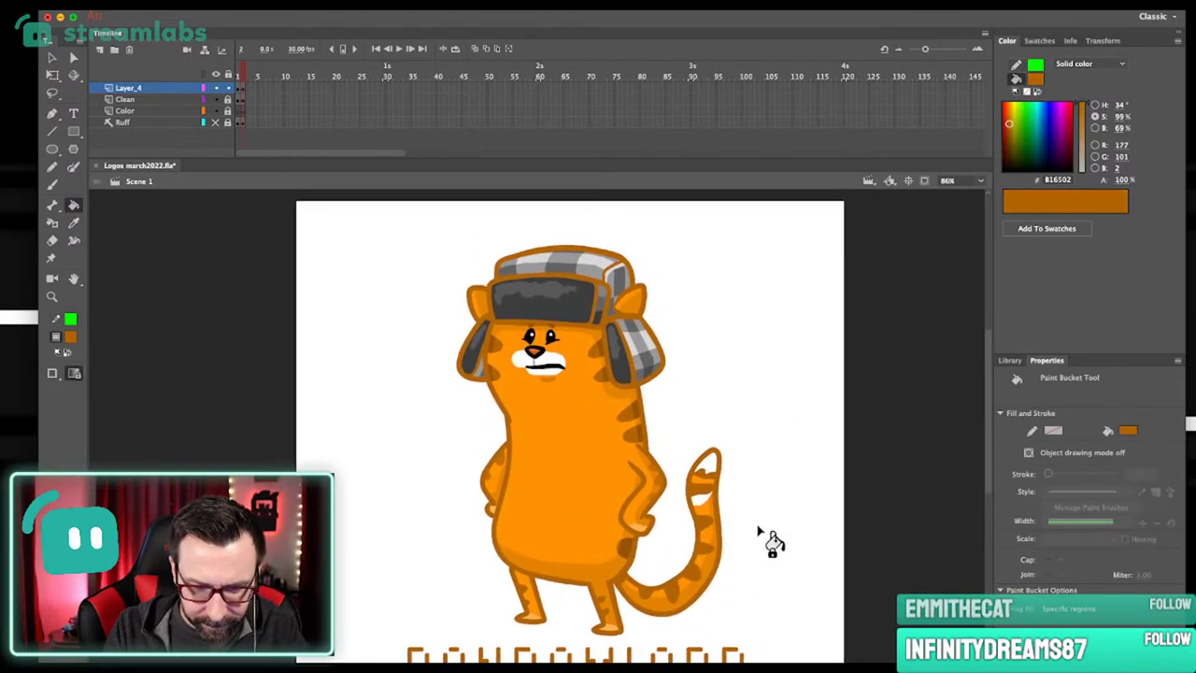
scroll(760, 526, "down", 2)
scroll(784, 452, "down", 1)
mouse_move(745, 482)
left_mouse_down()
mouse_move(754, 457)
mouse_move(760, 473)
left_mouse_up()
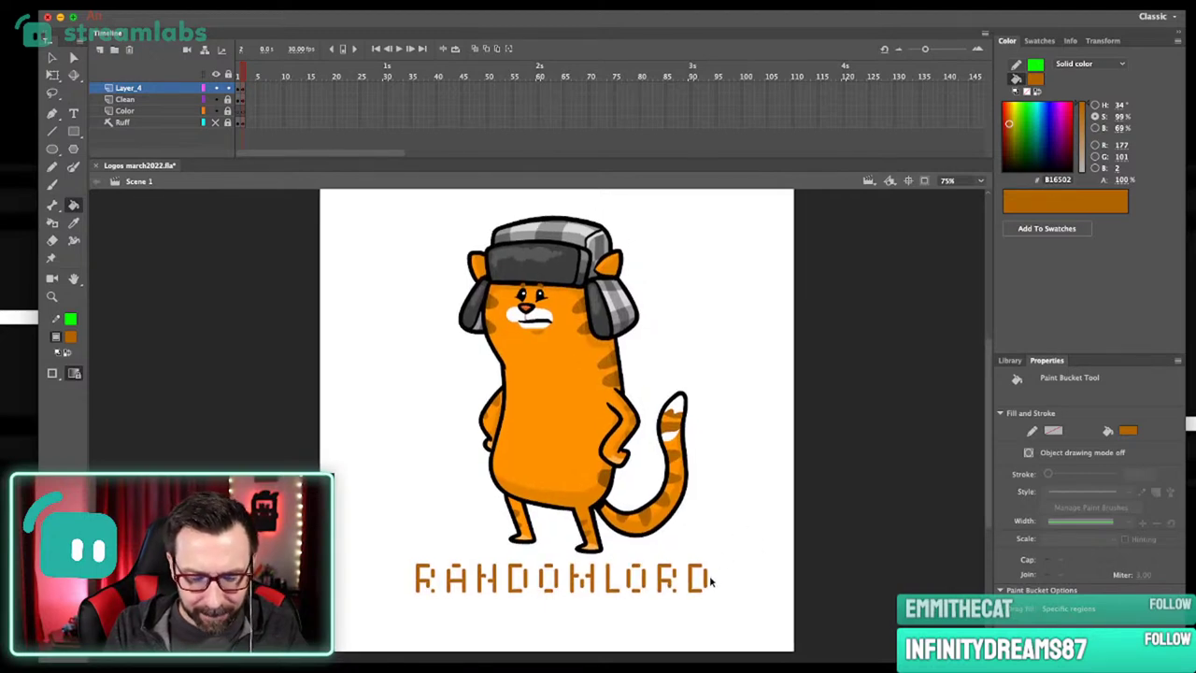
Unlock the Clean layer and nudge its RANDOMLORD text slightly to the right and down.
left_click(216, 100)
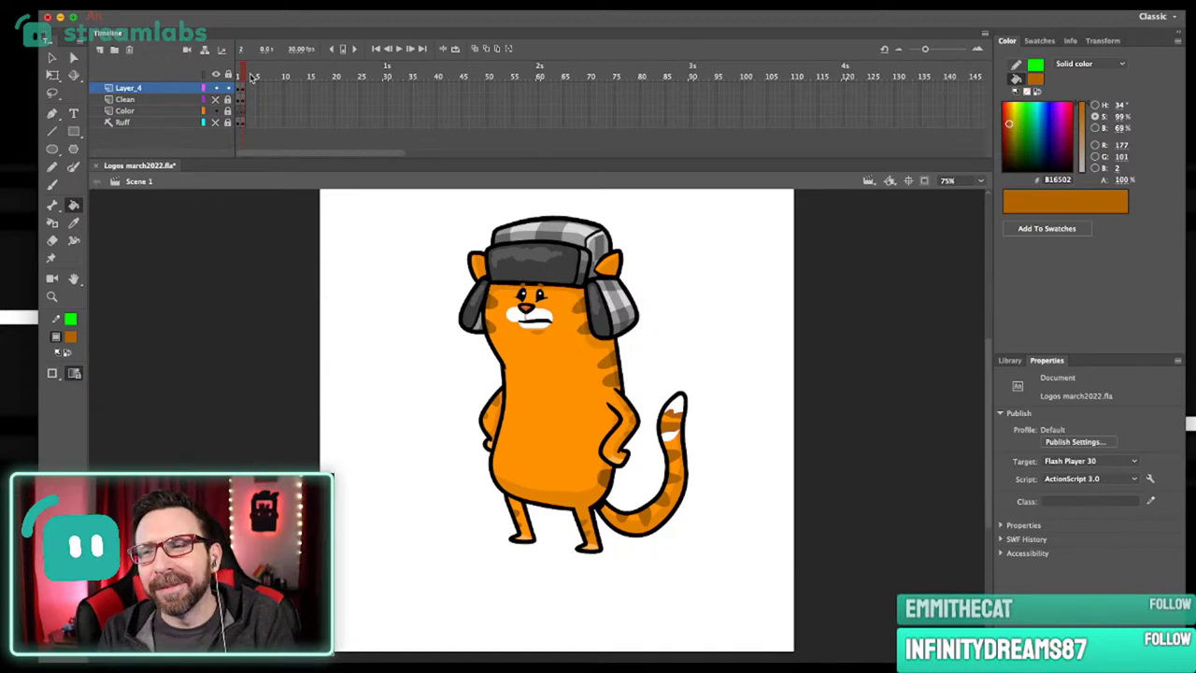
left_click(215, 99)
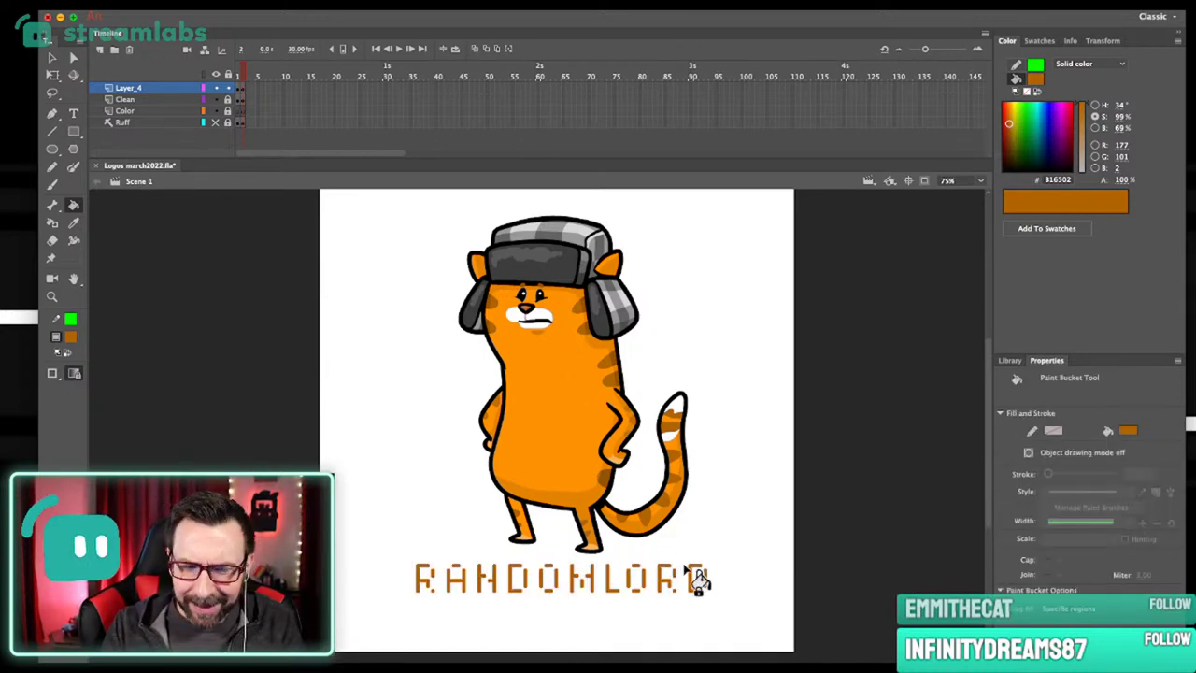
left_click(228, 100)
left_click(227, 99)
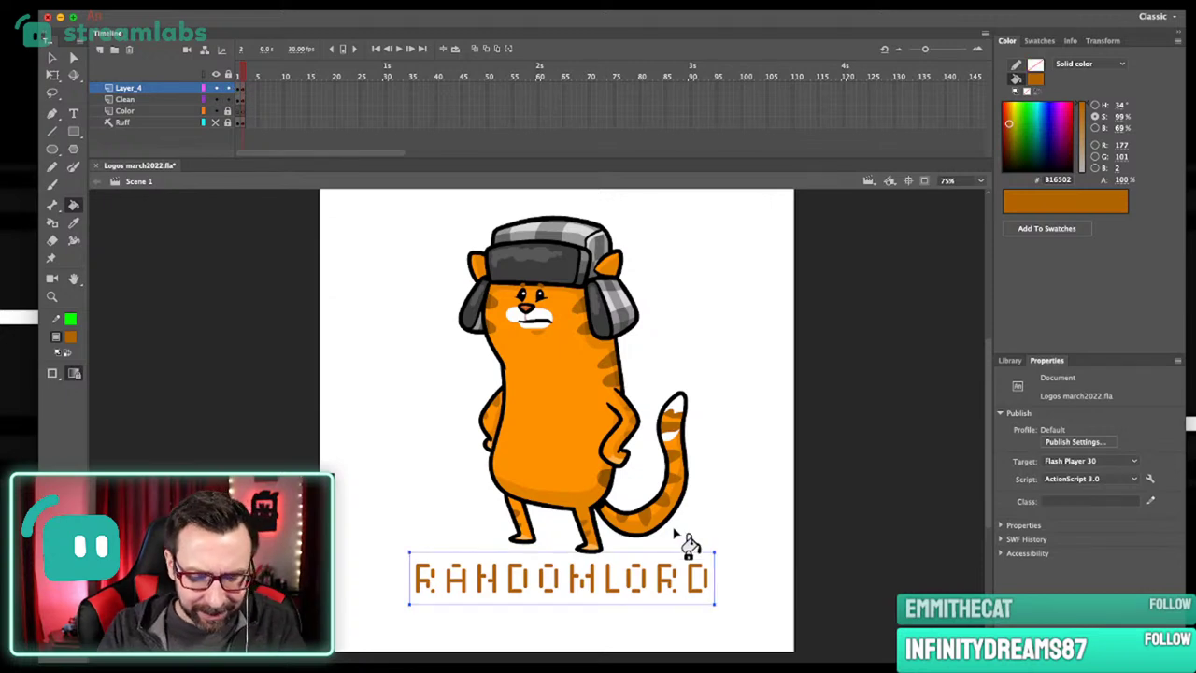
key("shift+Right")
key("Down")
key("Down")
scroll(675, 535, "up", 1)
scroll(674, 535, "down", 1)
left_click(741, 465)
mouse_move(751, 478)
left_mouse_down()
mouse_move(766, 468)
mouse_move(753, 455)
left_mouse_up()
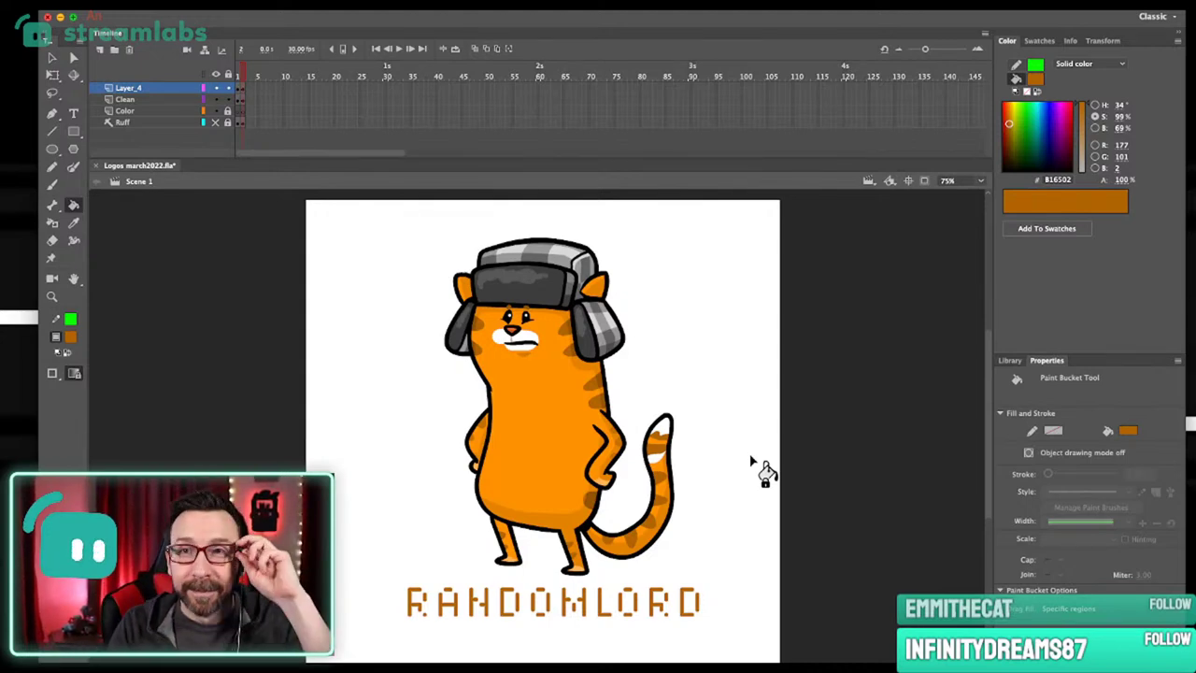
Select the RANDOMLORD text through the Clean layer's frame and recolour it black 000000.
scroll(734, 463, "down", 1)
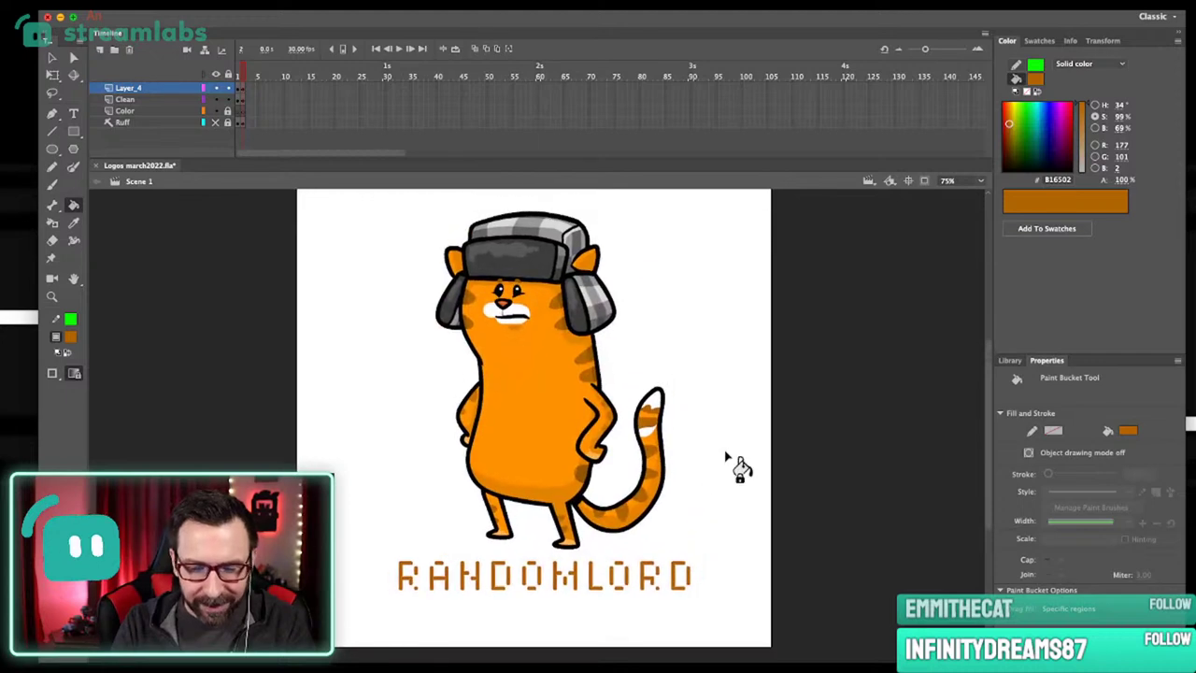
left_click(972, 180)
left_click(967, 247)
left_click_drag(706, 425, 713, 463)
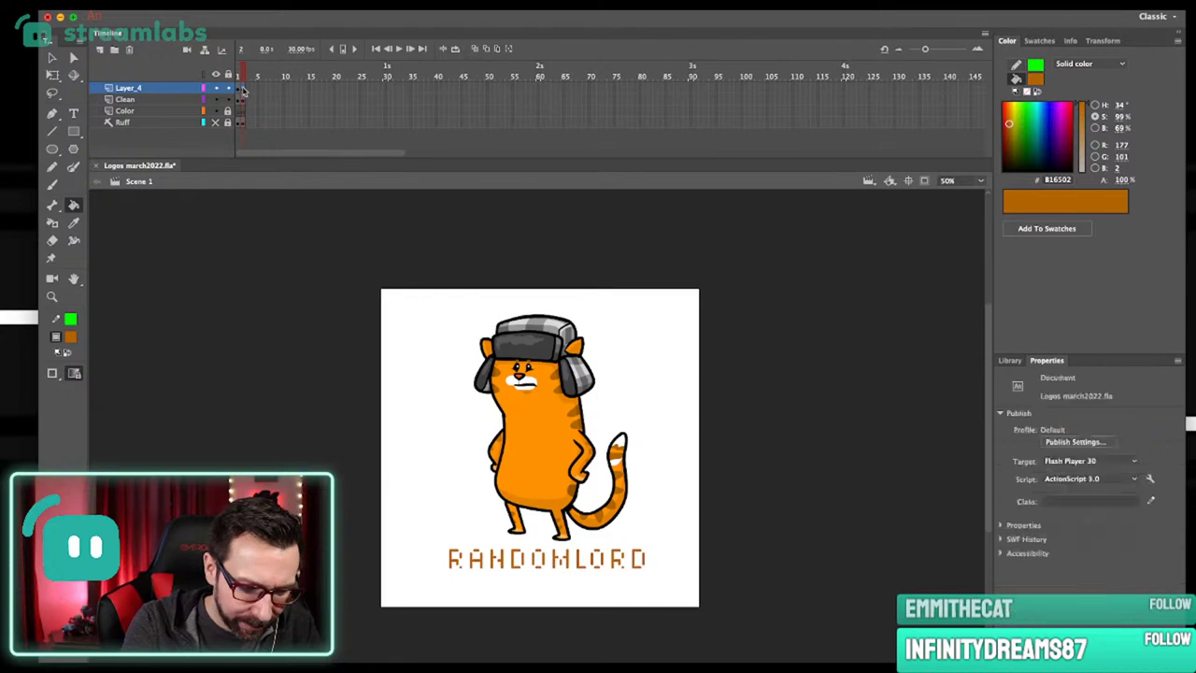
left_click(242, 100)
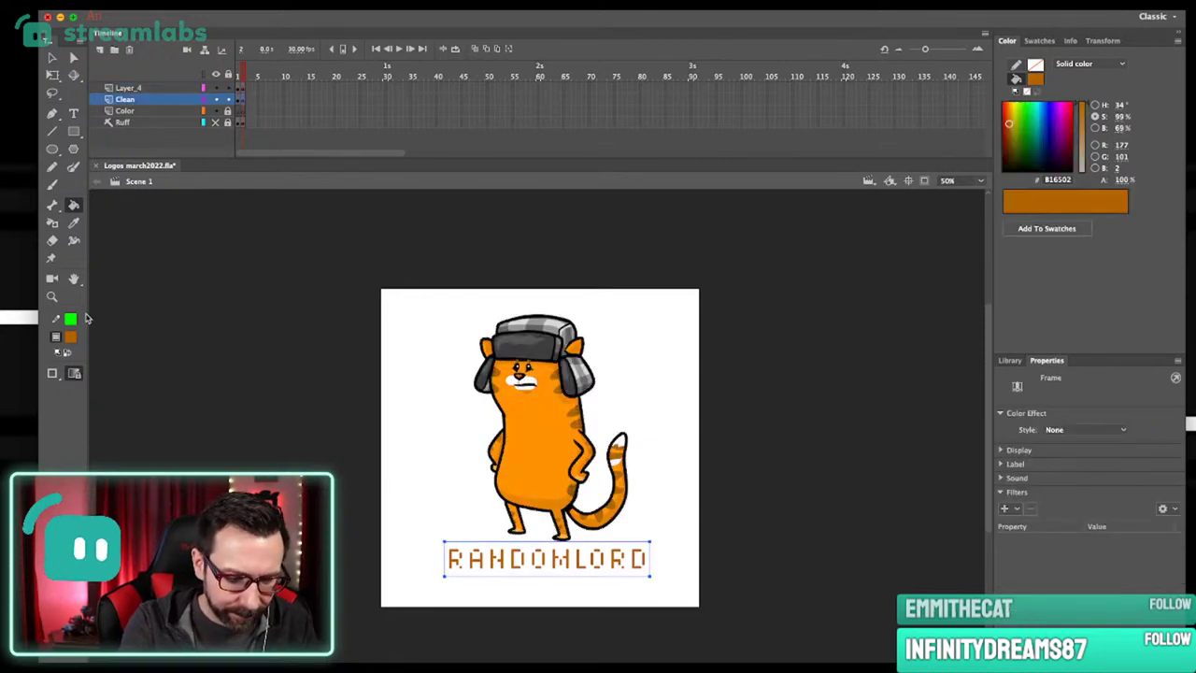
left_click(70, 337)
left_click(112, 374)
key("v")
left_click(716, 453)
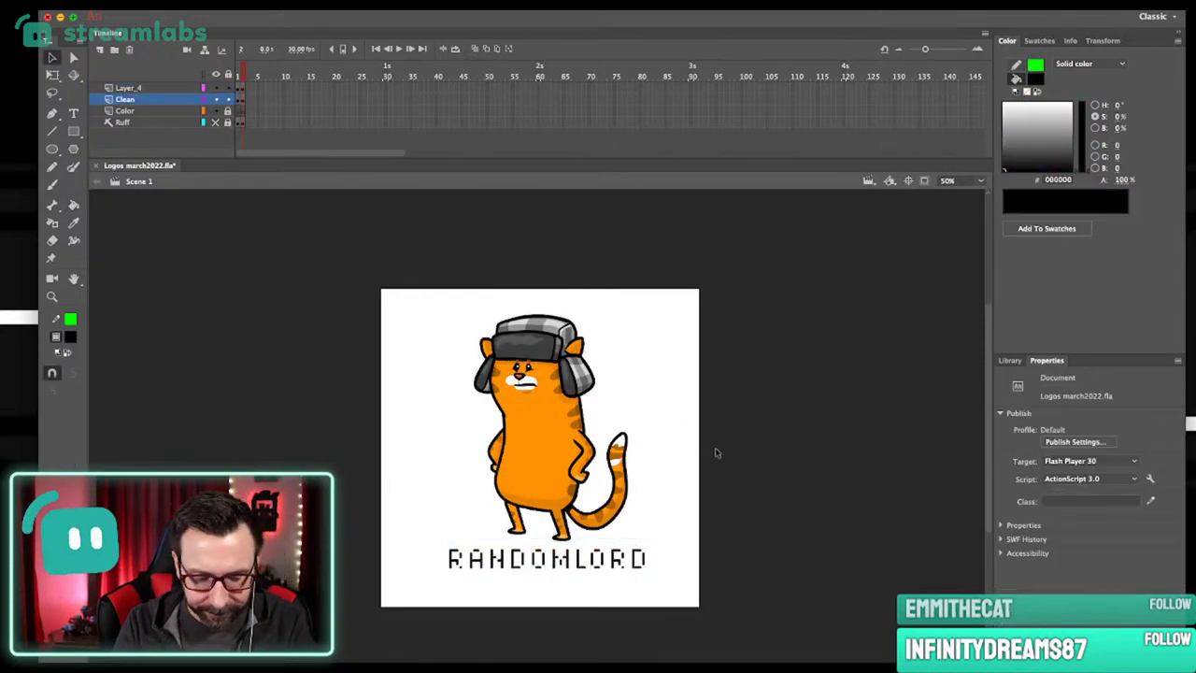
Sample the orange FF9200 from the cat's face beside the mouth as the fill colour.
scroll(746, 411, "up", 1)
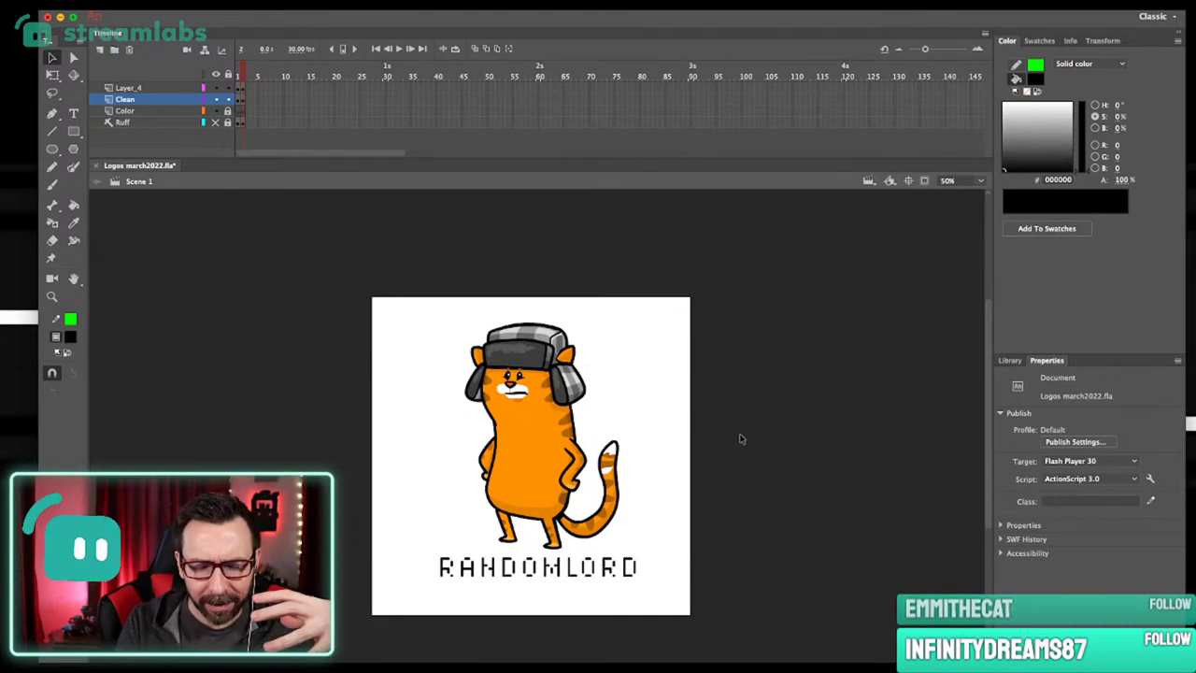
key("z")
left_click_drag(452, 313, 588, 495)
left_click_drag(565, 395, 618, 456)
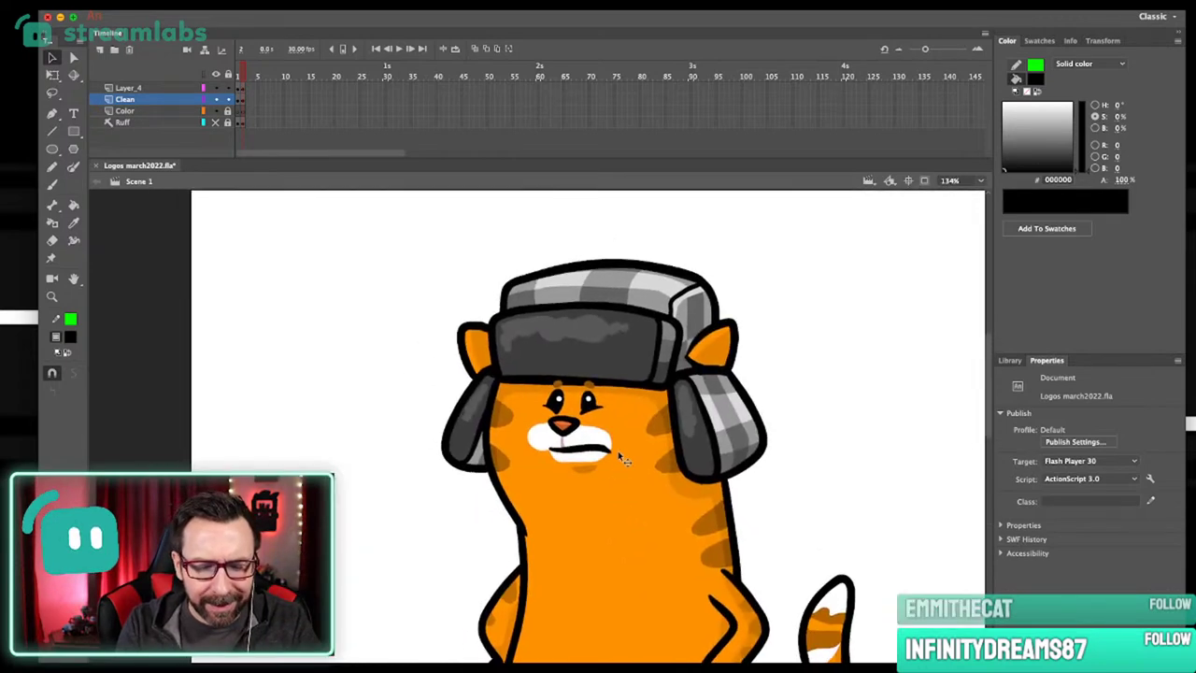
key("i")
left_click(618, 451)
scroll(654, 463, "up", 3)
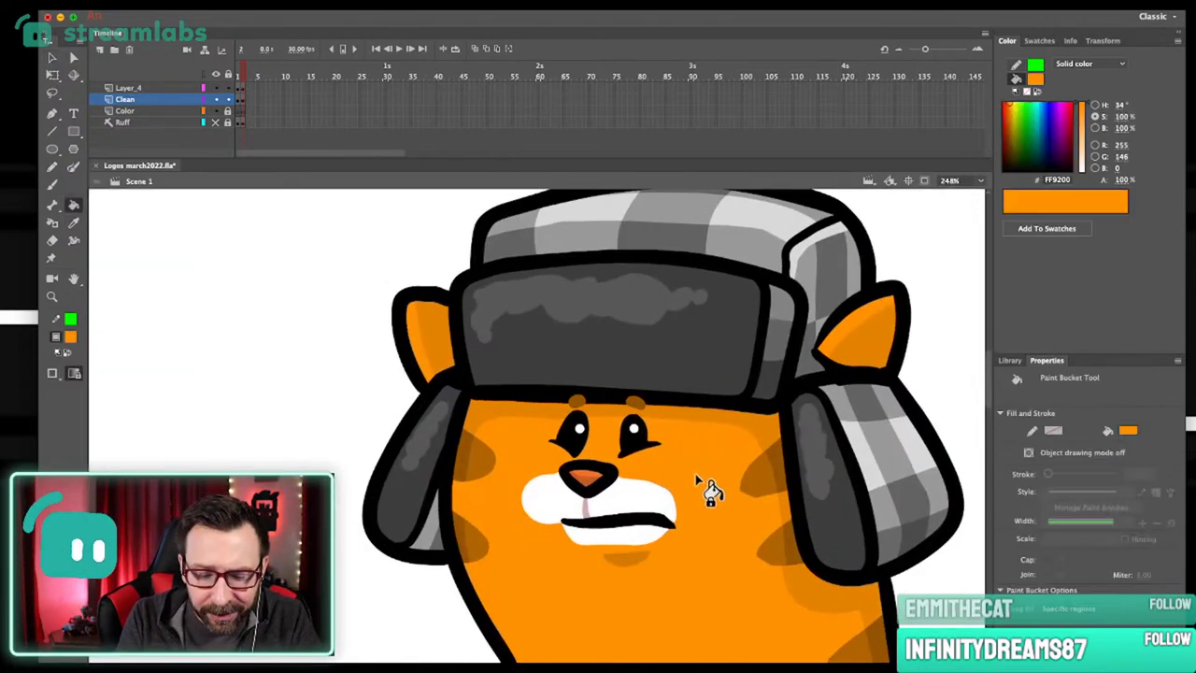
Lighten the fill orange to FF9D1B by lowering its saturation to 89%, and switch to the Brush tool.
key("b")
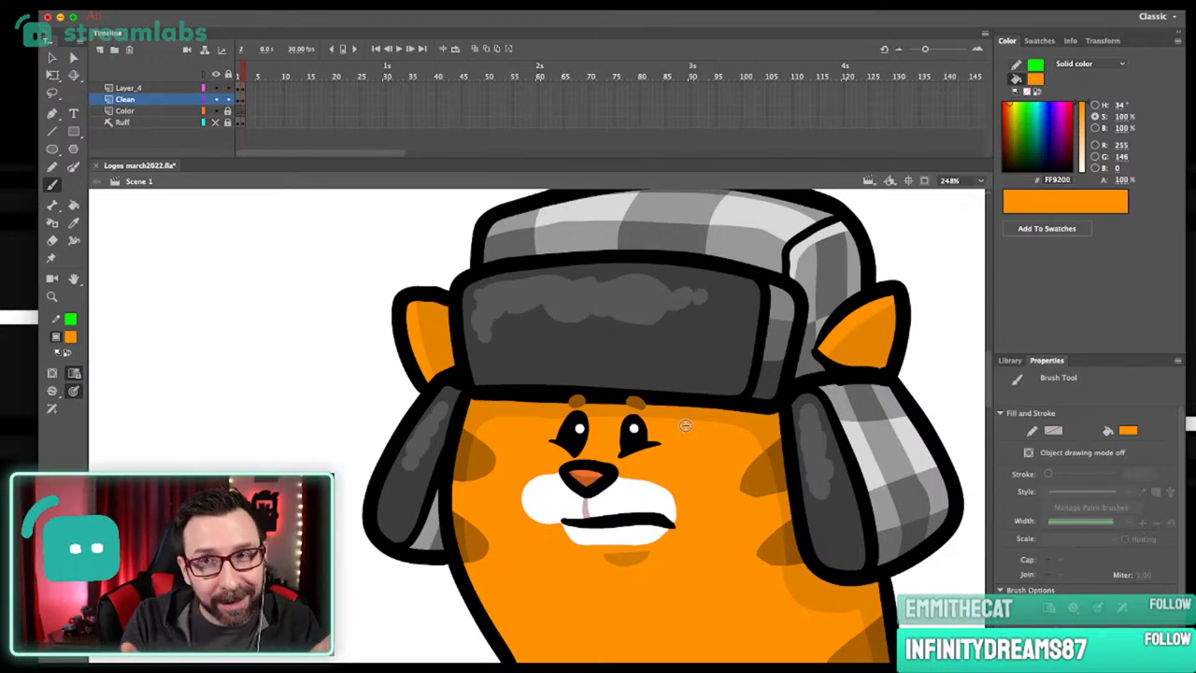
key("k")
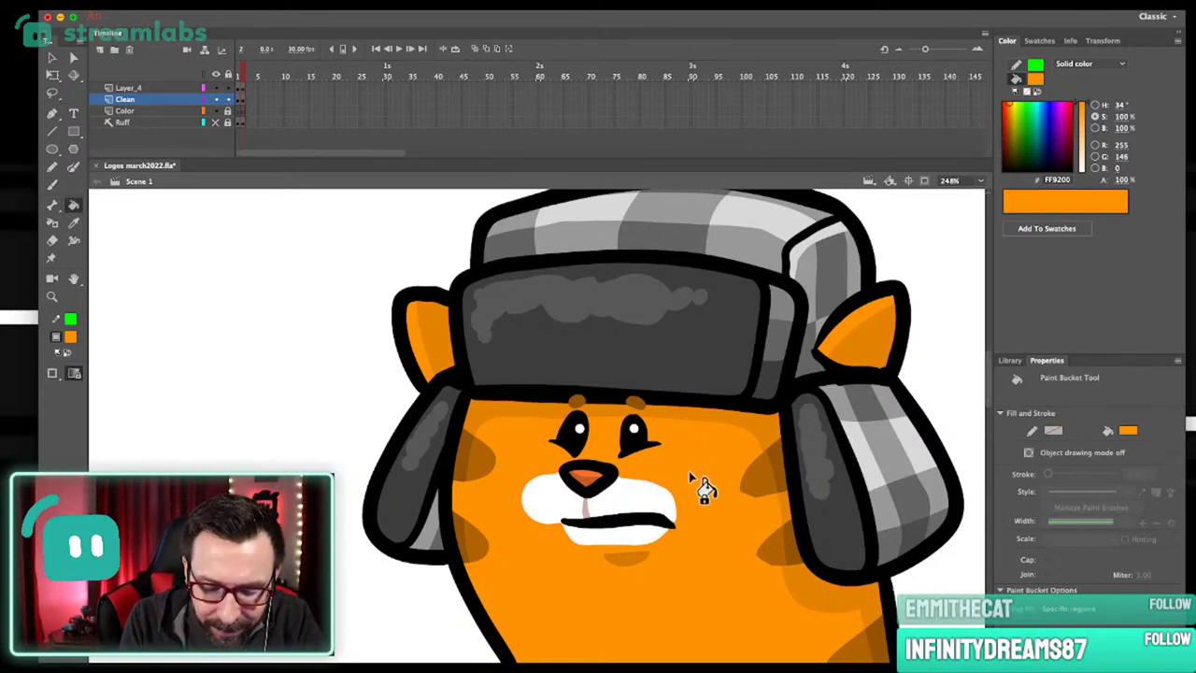
left_click(1095, 127)
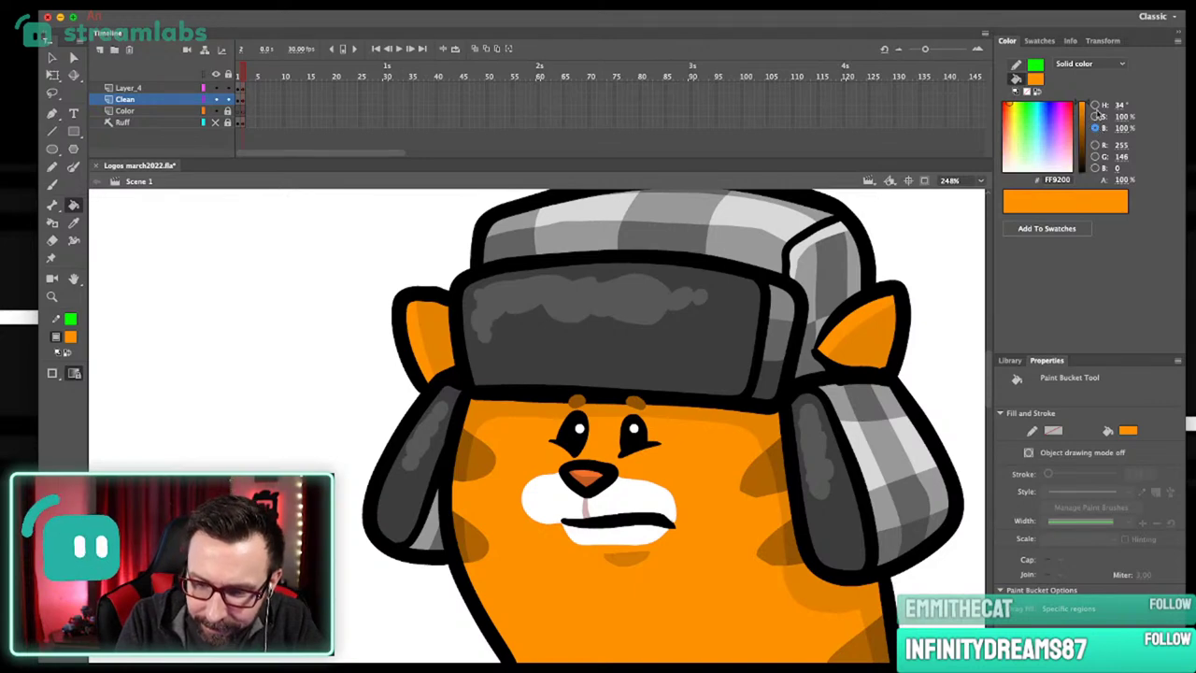
left_click(1095, 116)
left_click_drag(1086, 104, 1085, 110)
key("b")
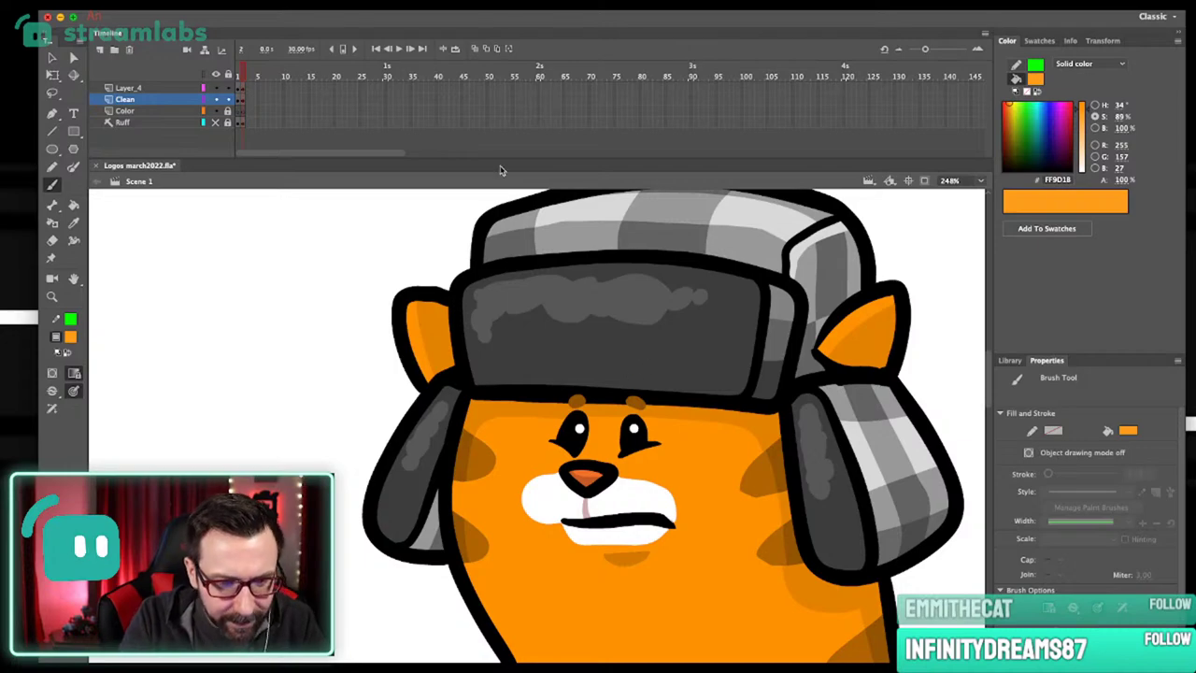
Lock the Clean layer and make Layer_4 the active layer with nothing selected.
left_click(248, 90)
left_click(265, 84)
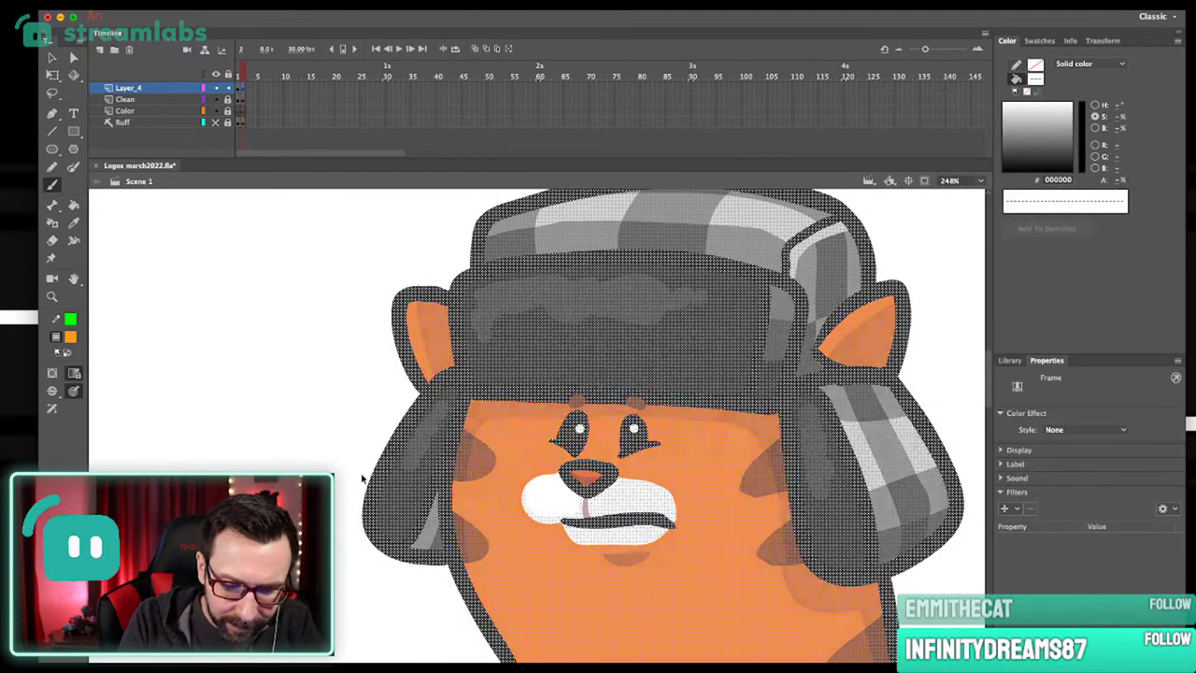
left_click(358, 440, "super")
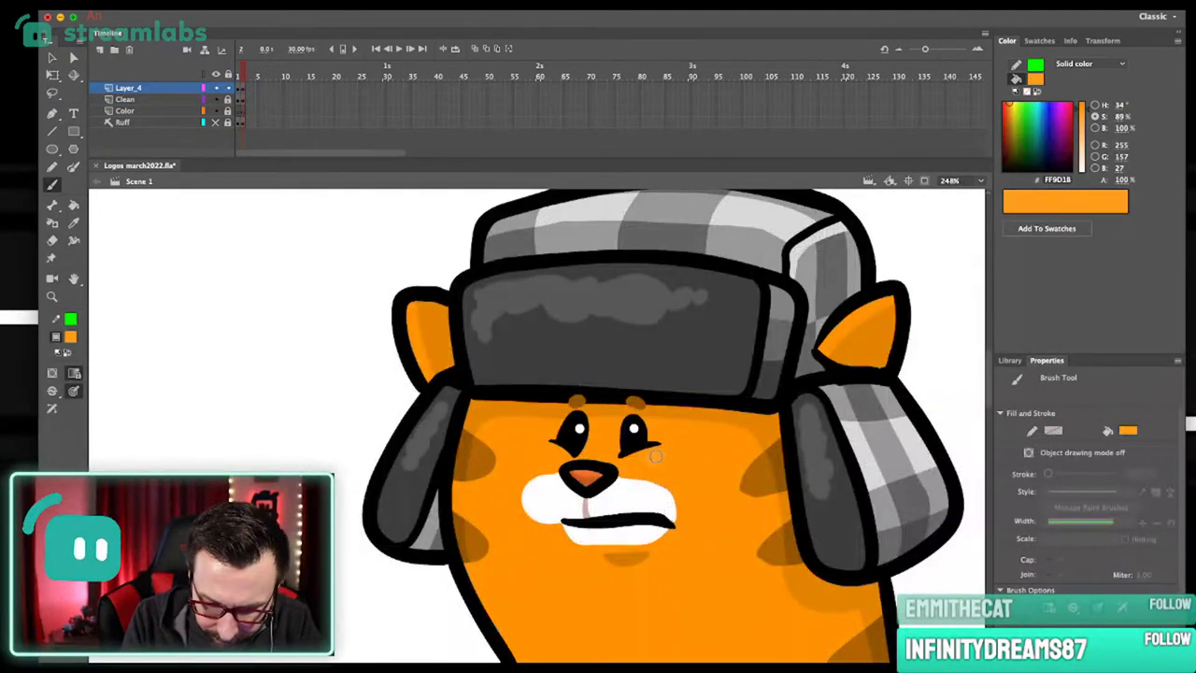
Check the whole cat with its lettering on the artboard and save the Logos march2022.fla document.
key("super+1")
key("space")
left_click_drag(775, 504, 790, 400)
left_click_drag(785, 454, 802, 435)
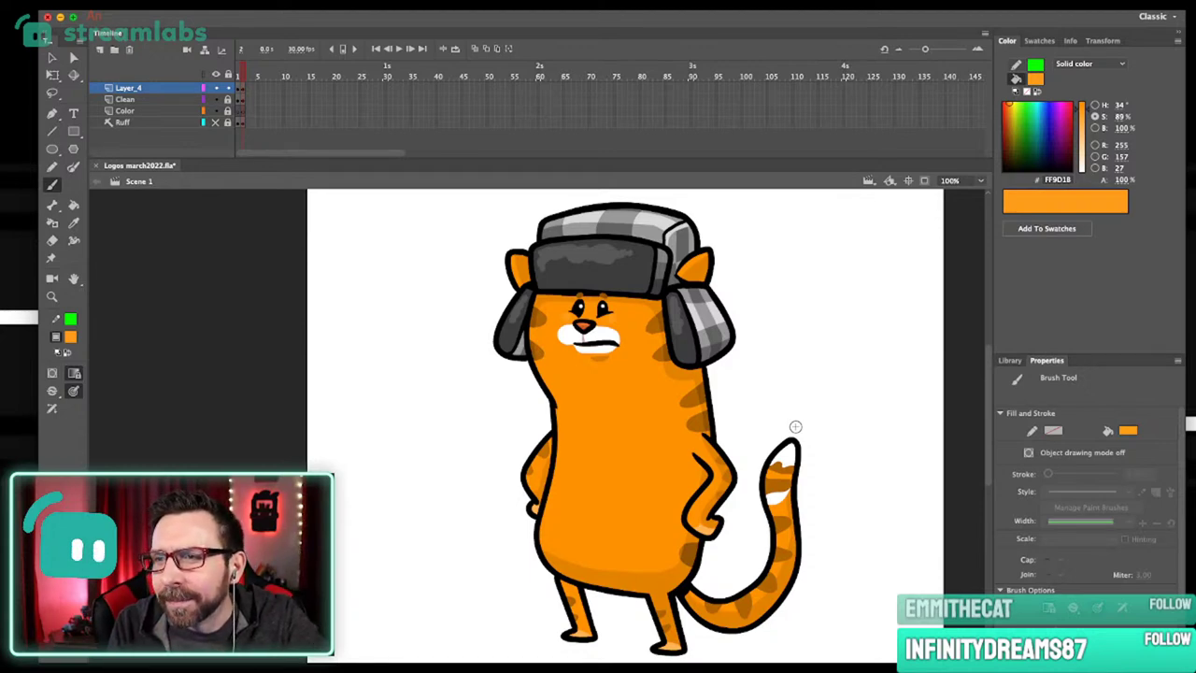
key("space")
mouse_move(795, 427)
left_mouse_down()
mouse_move(811, 414)
mouse_move(799, 430)
mouse_move(806, 445)
mouse_move(800, 431)
left_mouse_up()
key("super+s")
scroll(819, 410, "down", 2)
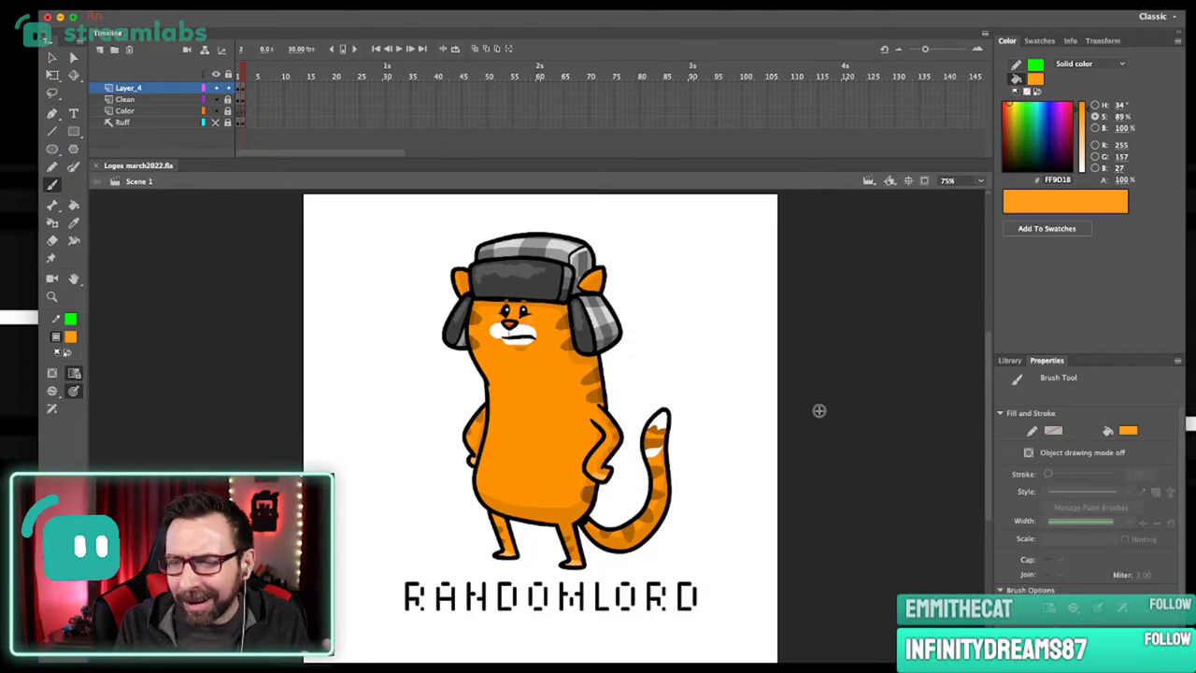
scroll(739, 445, "down", 1)
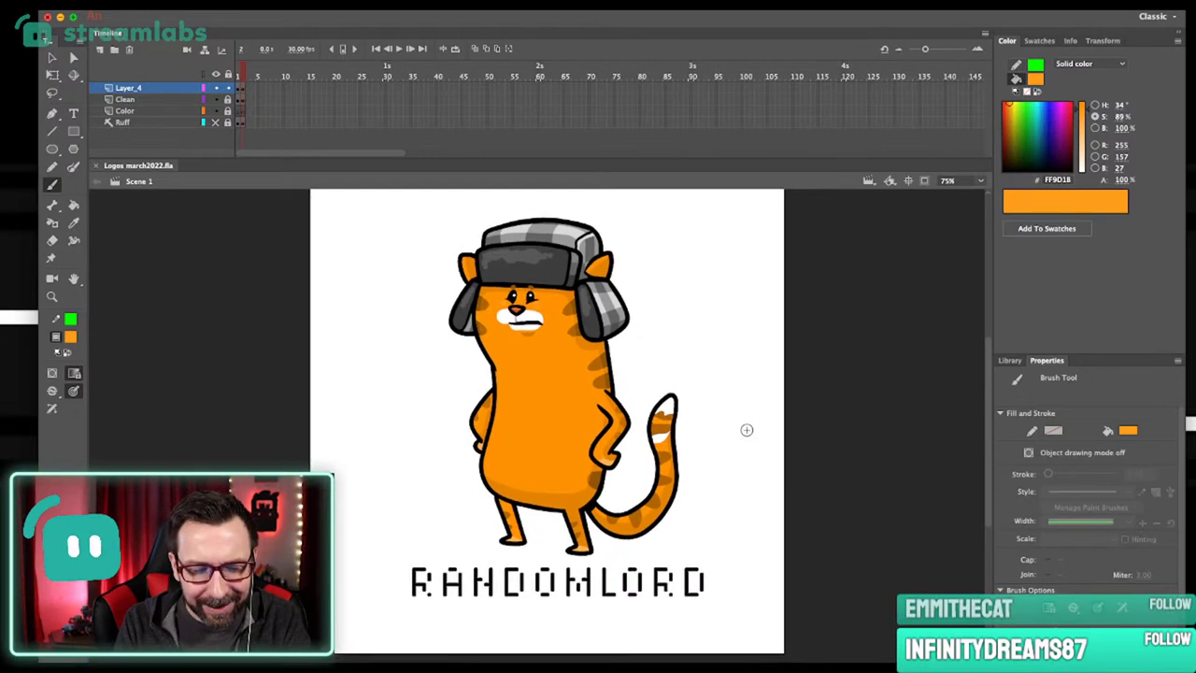
Unlock all the layers, activate the Color layer, and lock the Layer_4, Clean and Ruff layers again.
left_click(229, 88)
left_click_drag(229, 88, 229, 121)
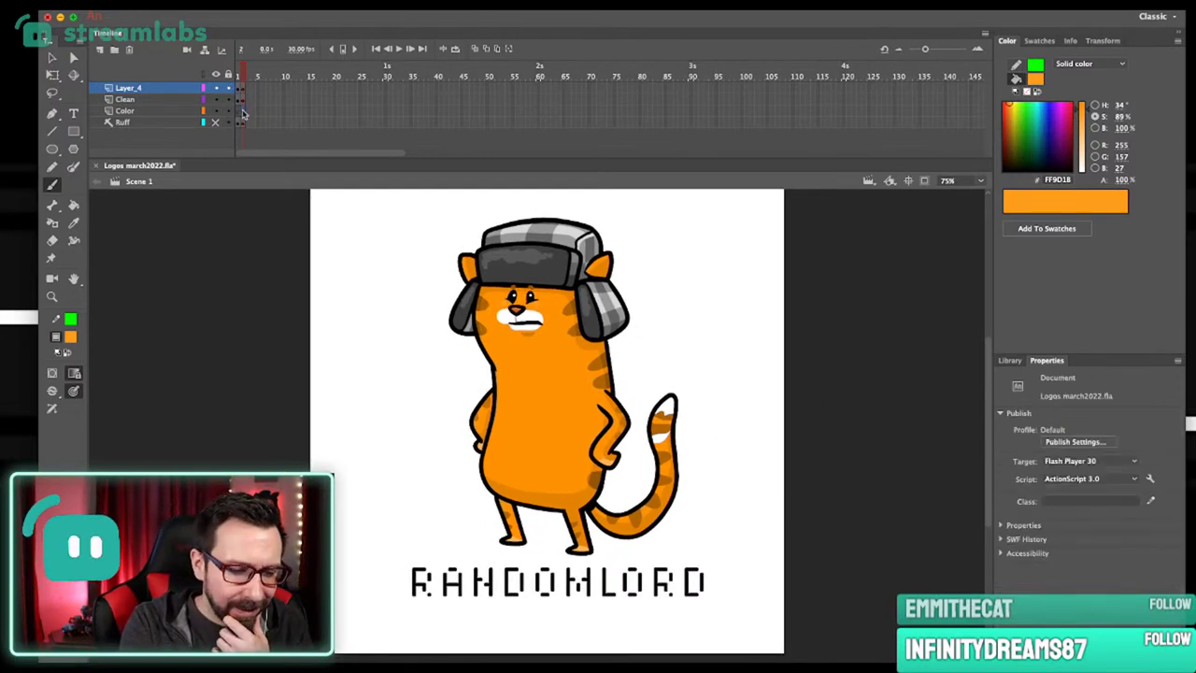
left_click(242, 111)
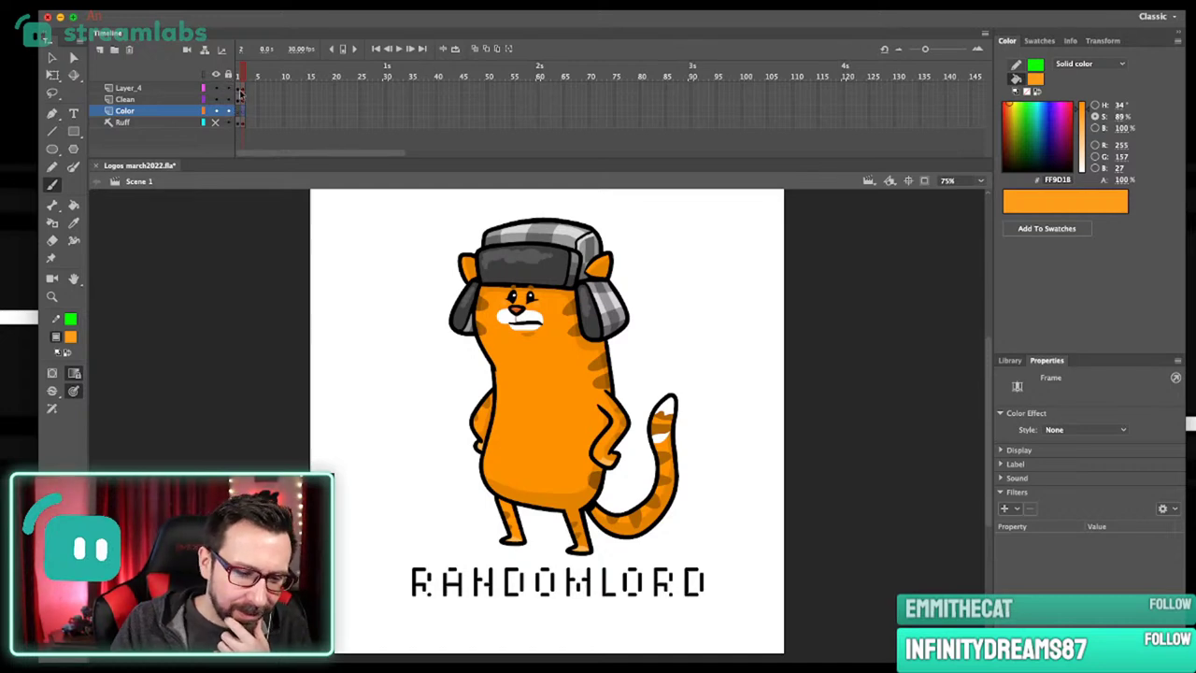
left_click(228, 75)
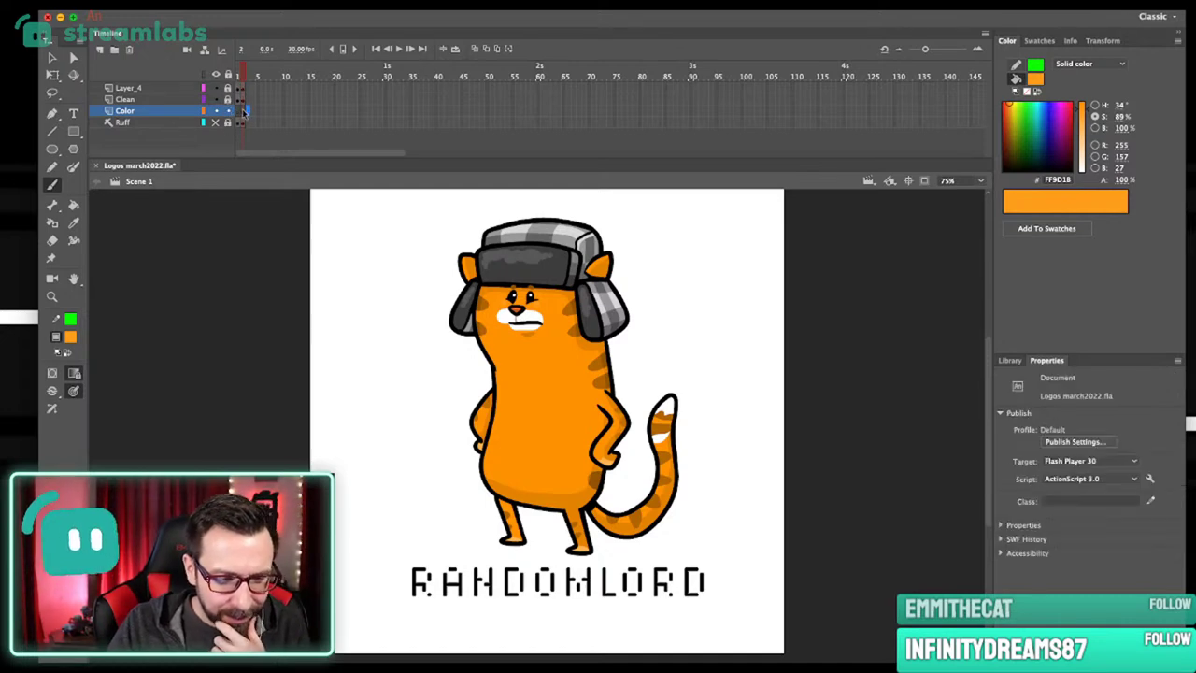
left_click_drag(661, 348, 648, 352)
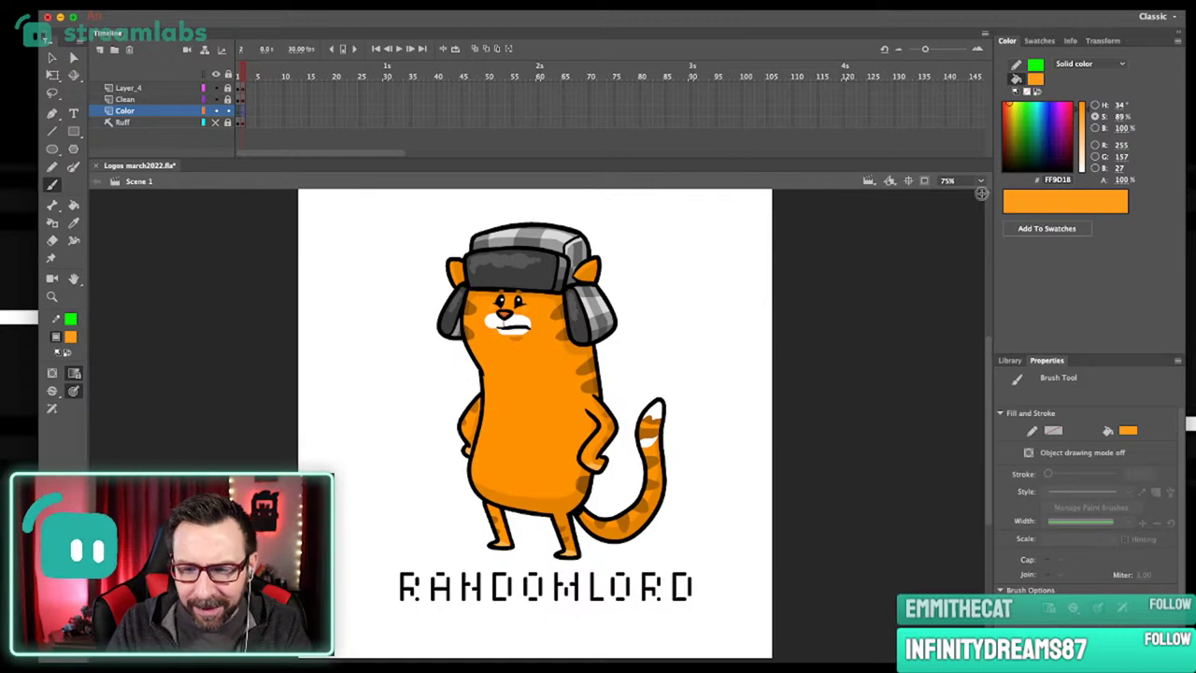
Show the whole artboard at 50% and sample the darker orange E58300 from the cat's belly shading as the fill colour.
left_click(981, 181)
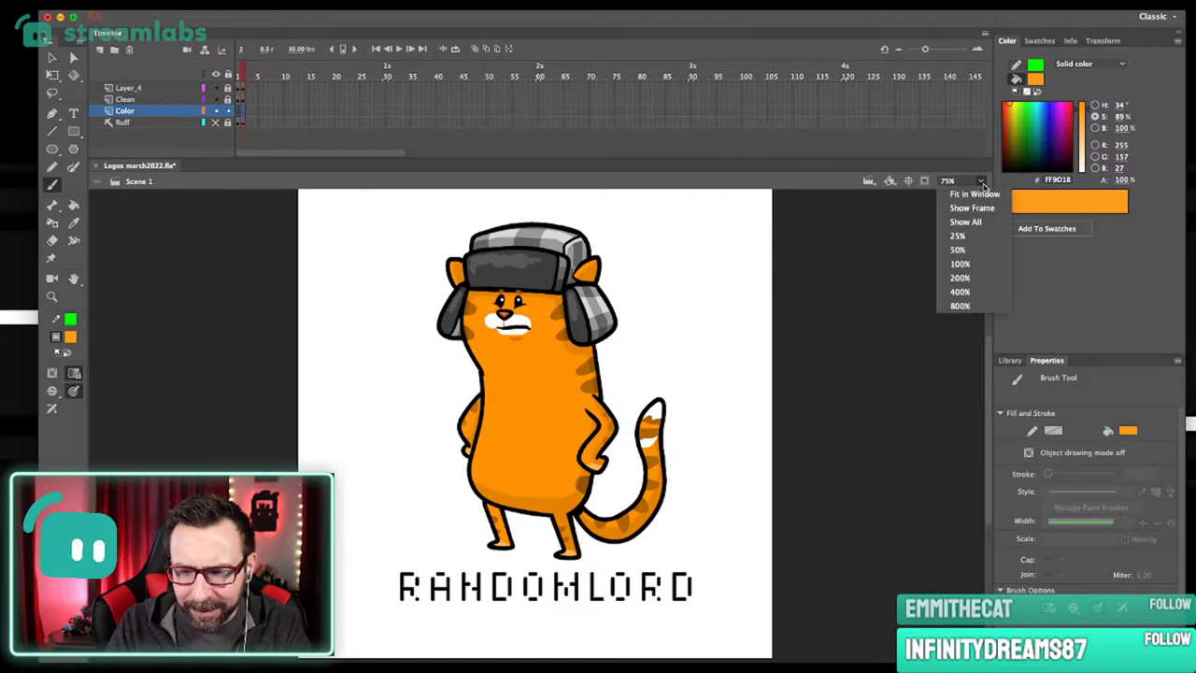
left_click(958, 250)
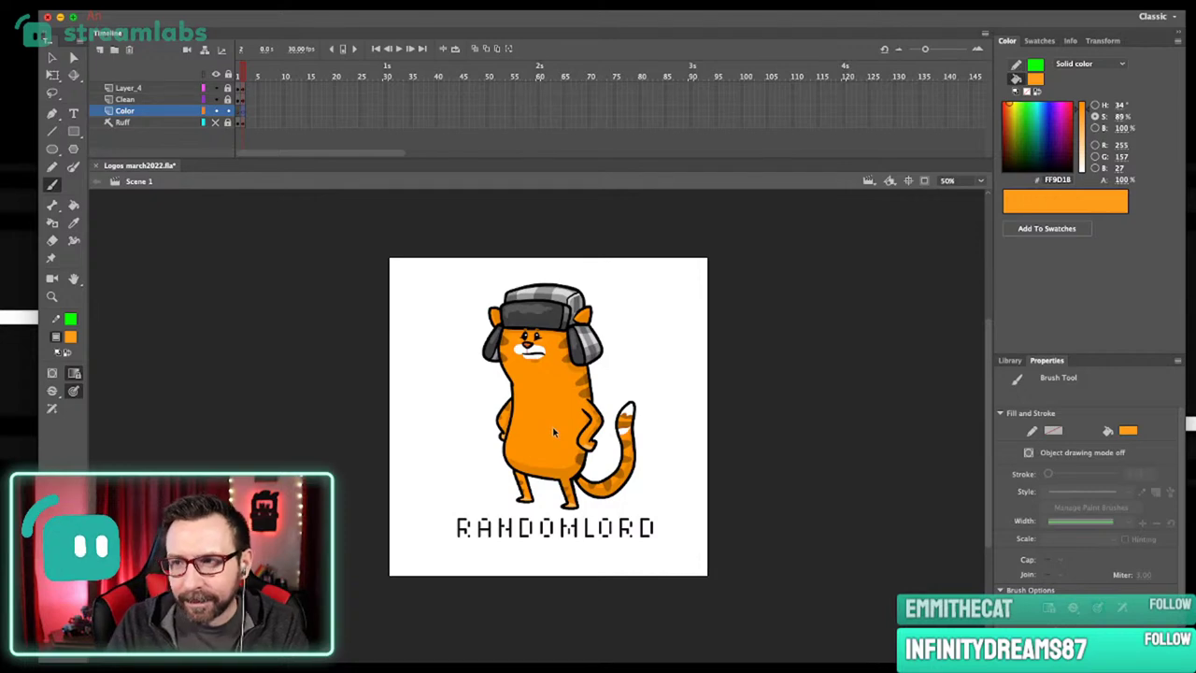
left_click_drag(536, 429, 536, 437)
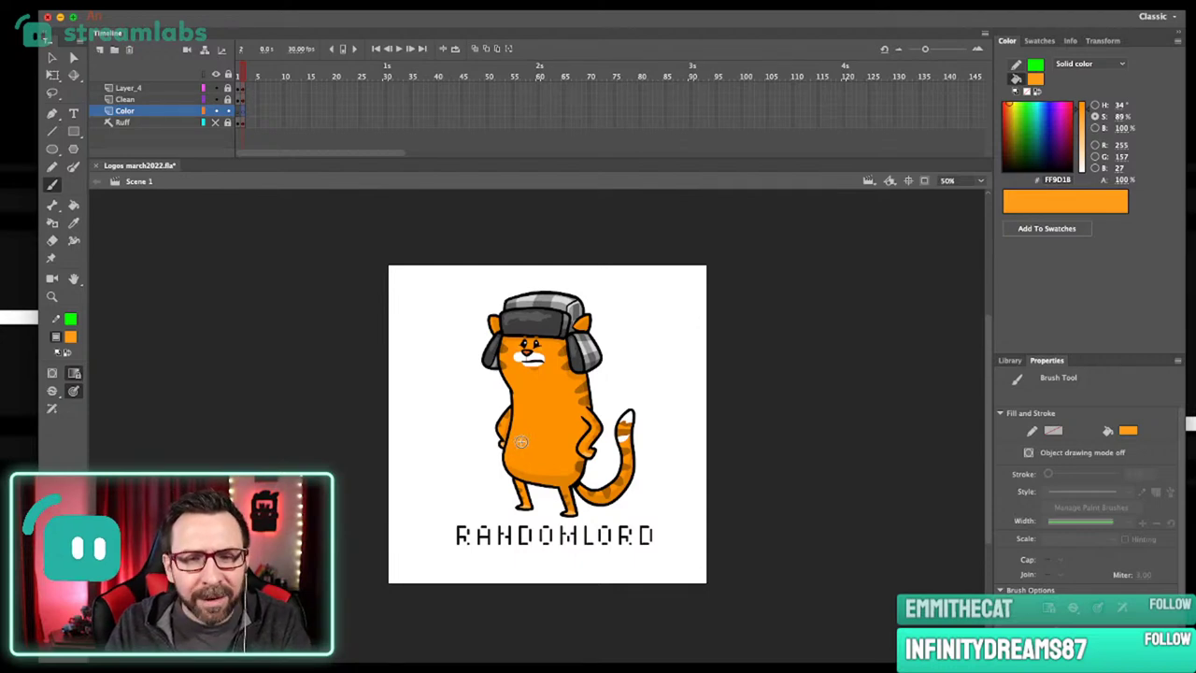
left_click_drag(426, 383, 414, 388)
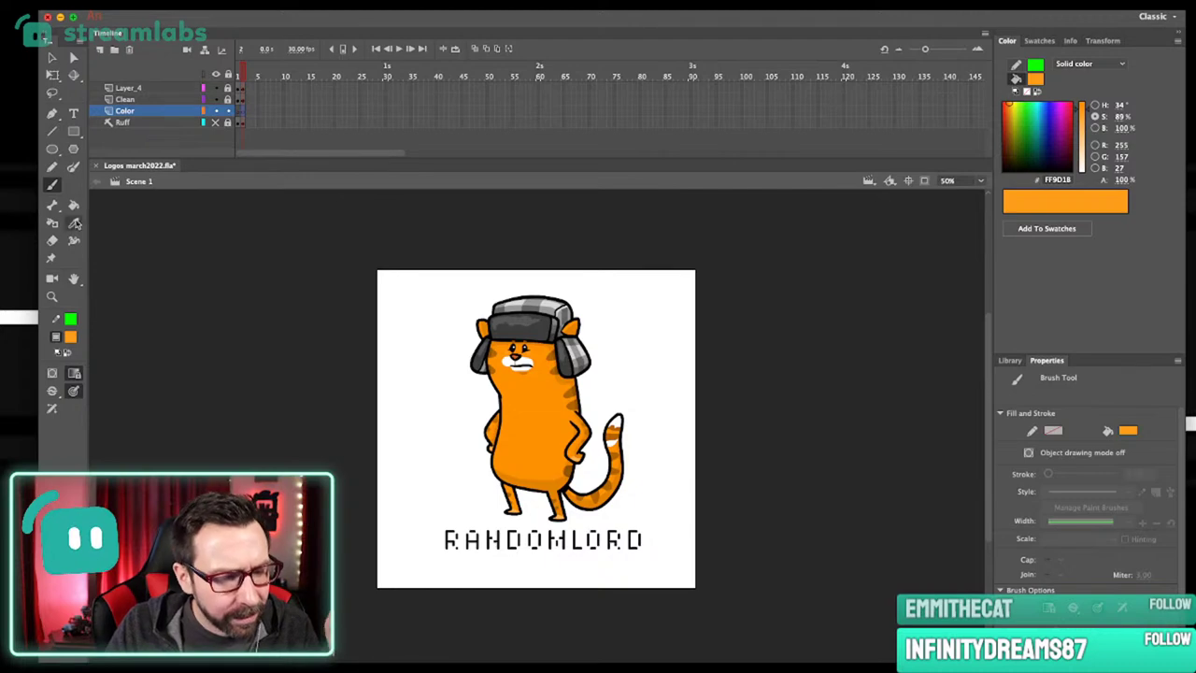
left_click(70, 339)
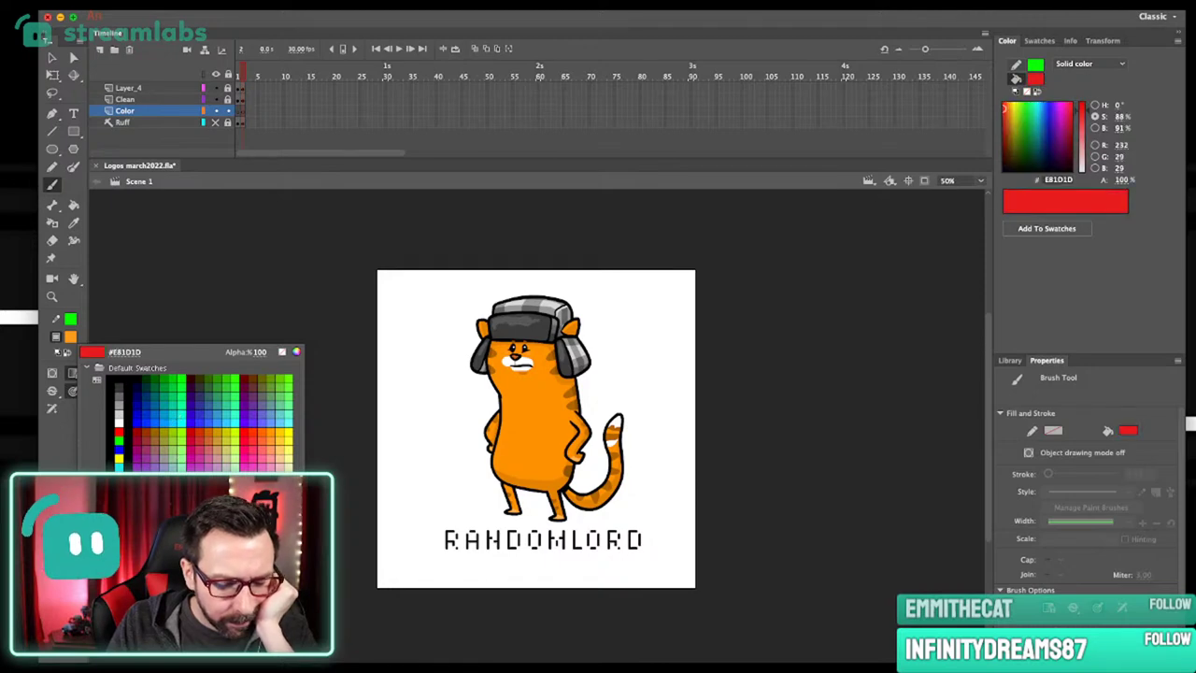
left_click(529, 481)
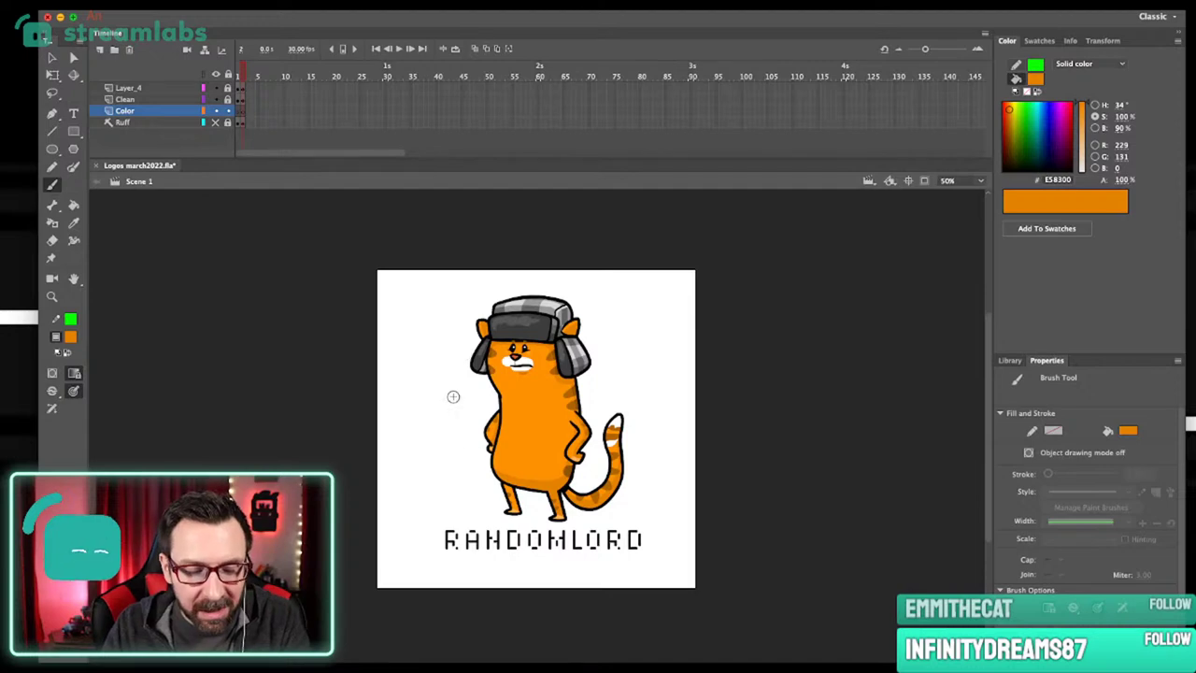
Draw an E58300 oval about 830 × 740 px behind the cat, delete its outline, and shift it up slightly.
key("o")
left_click_drag(415, 328, 682, 562)
left_click(668, 502, "super")
key("Delete")
left_click(633, 495, "super")
key("v")
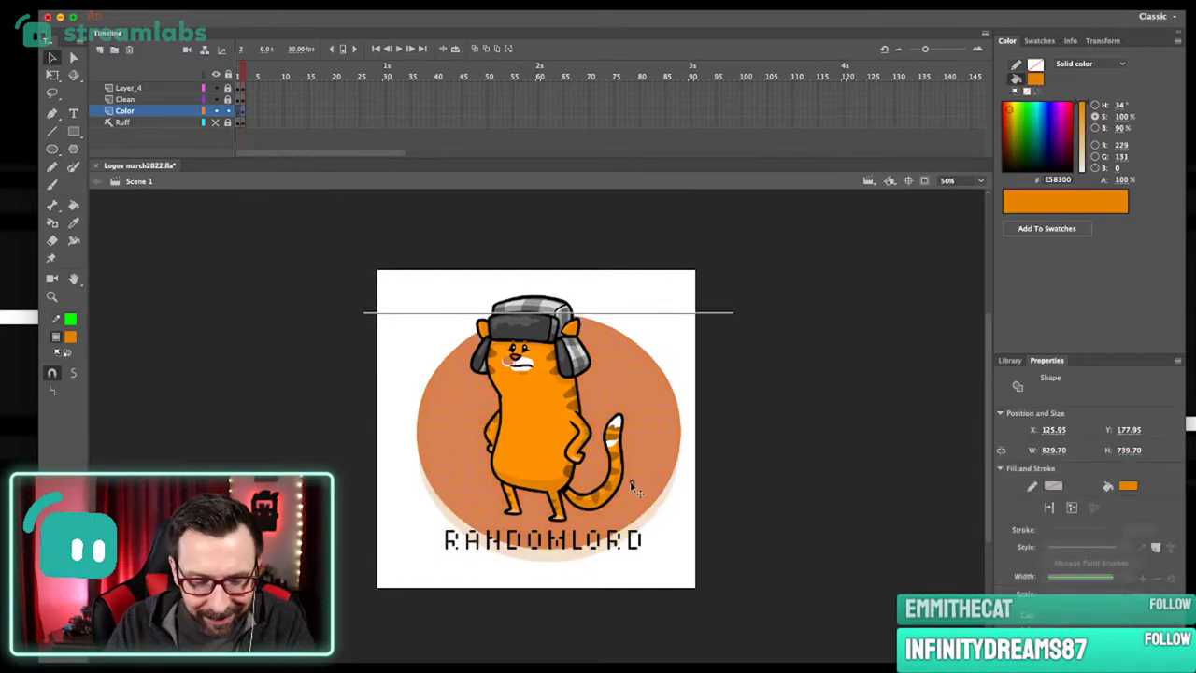
left_click(727, 510)
Toggle the visibility of the Clean and Layer_4 layers to check which artwork each one holds.
left_click(216, 99)
left_click(216, 99)
left_click(215, 88)
left_click(216, 88)
left_click(217, 99)
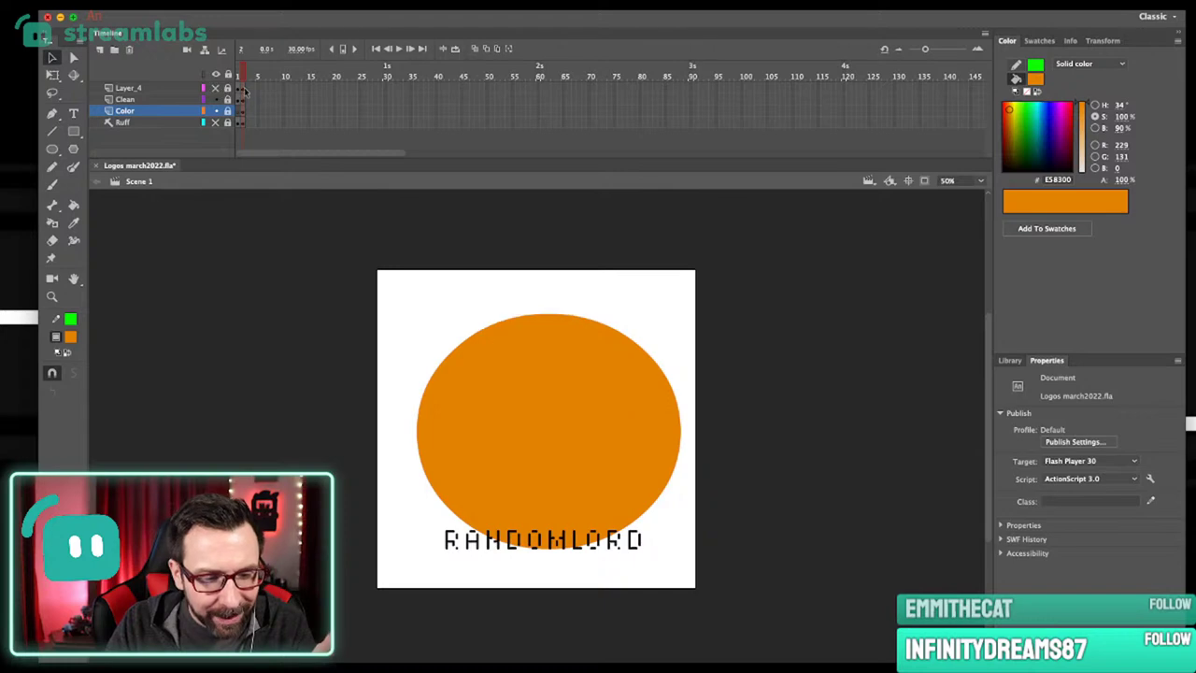
left_click(217, 99)
Unlock and activate Layer_4, and fill the left side of the cat's muzzle with the white sampled from its right side.
left_click_drag(459, 321, 547, 412)
key("i")
left_click(641, 432)
left_click(587, 426)
left_click(621, 361)
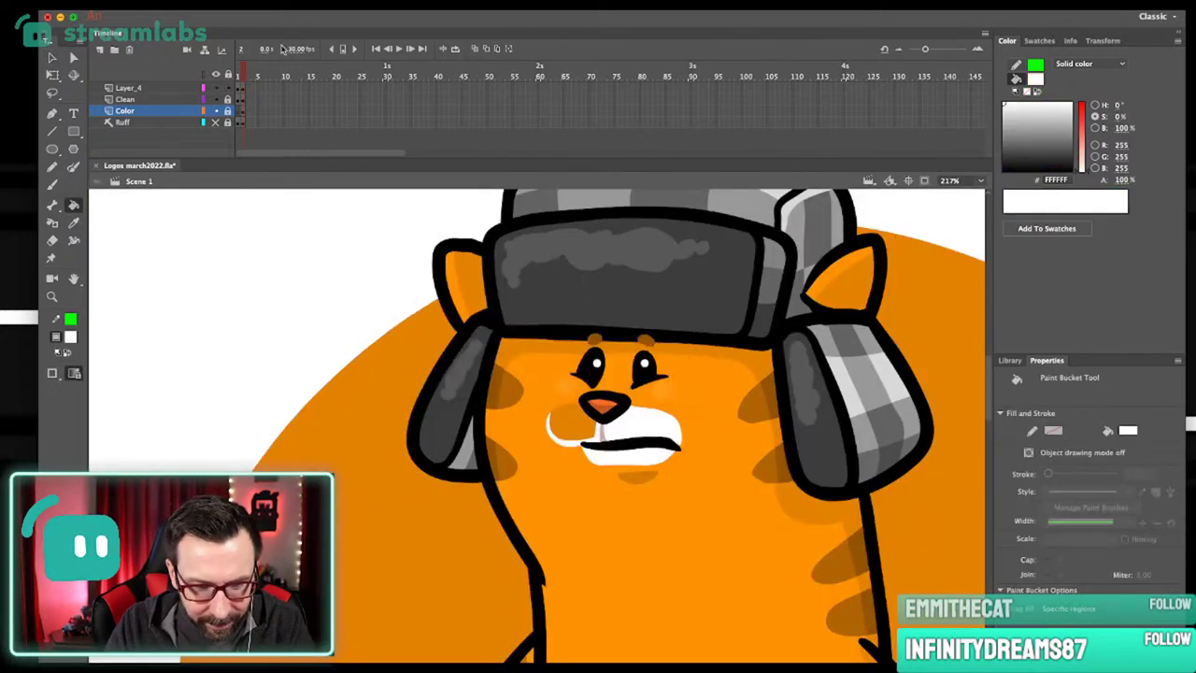
left_click(241, 88)
left_click(291, 246)
key("i")
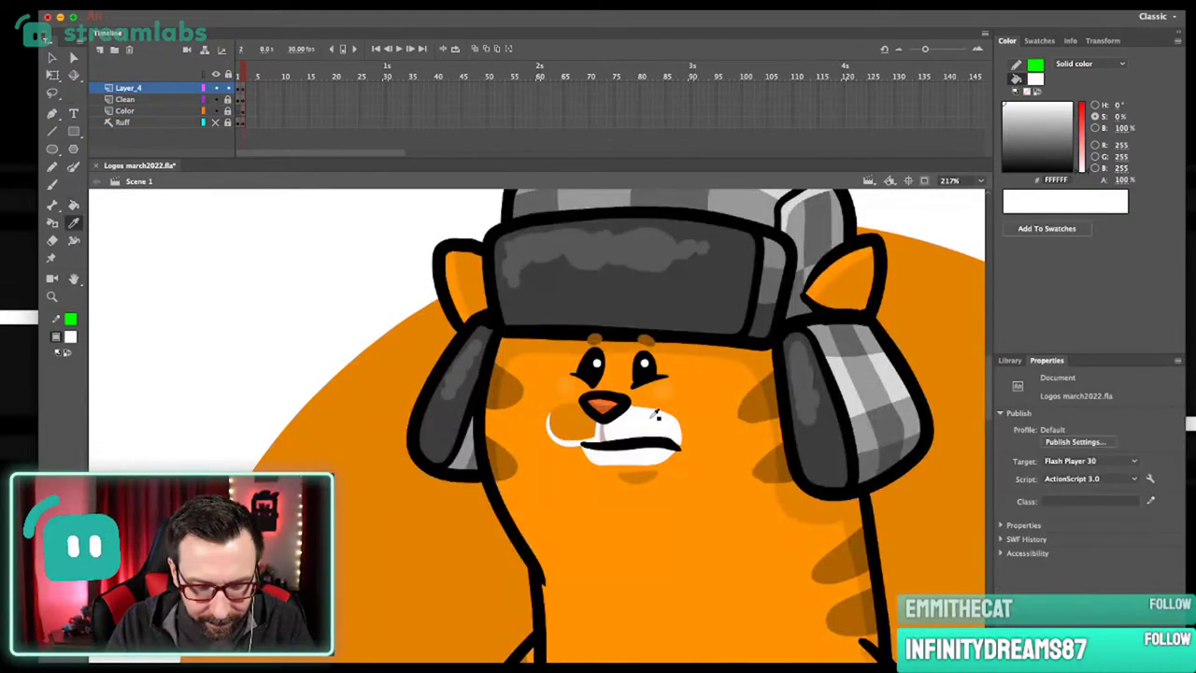
left_click(649, 428)
left_click(577, 430)
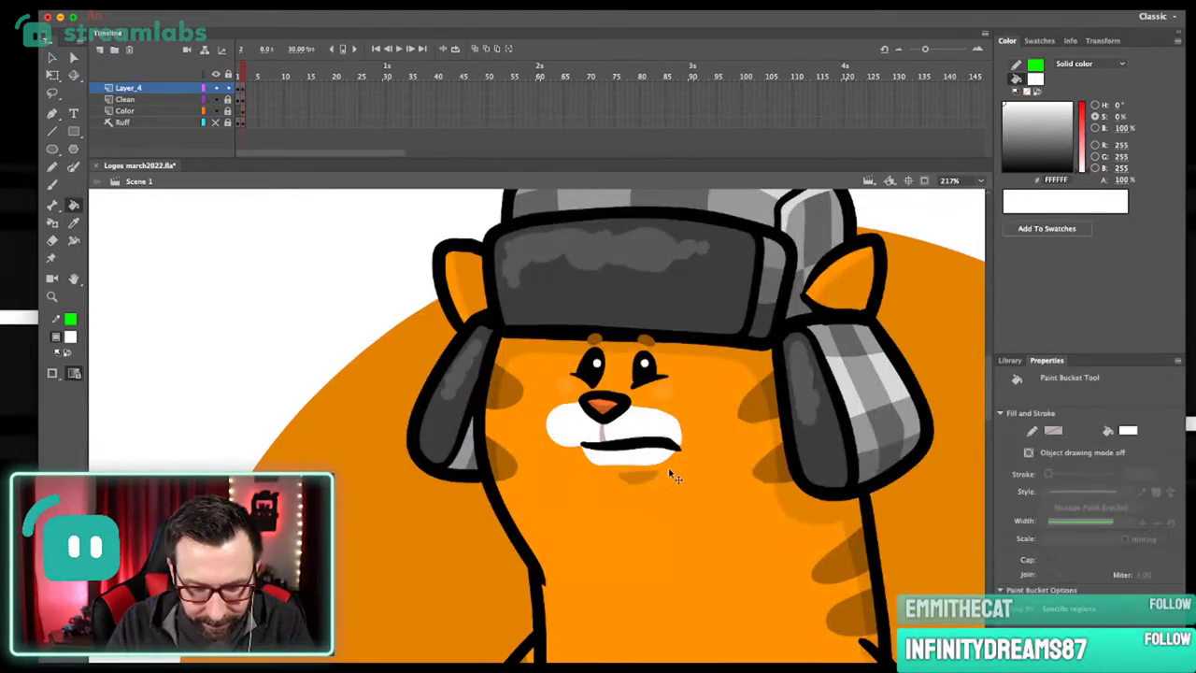
Inspect the mouth up close and the whole logo, and save the document.
key("super+2")
left_click_drag(518, 317, 538, 357)
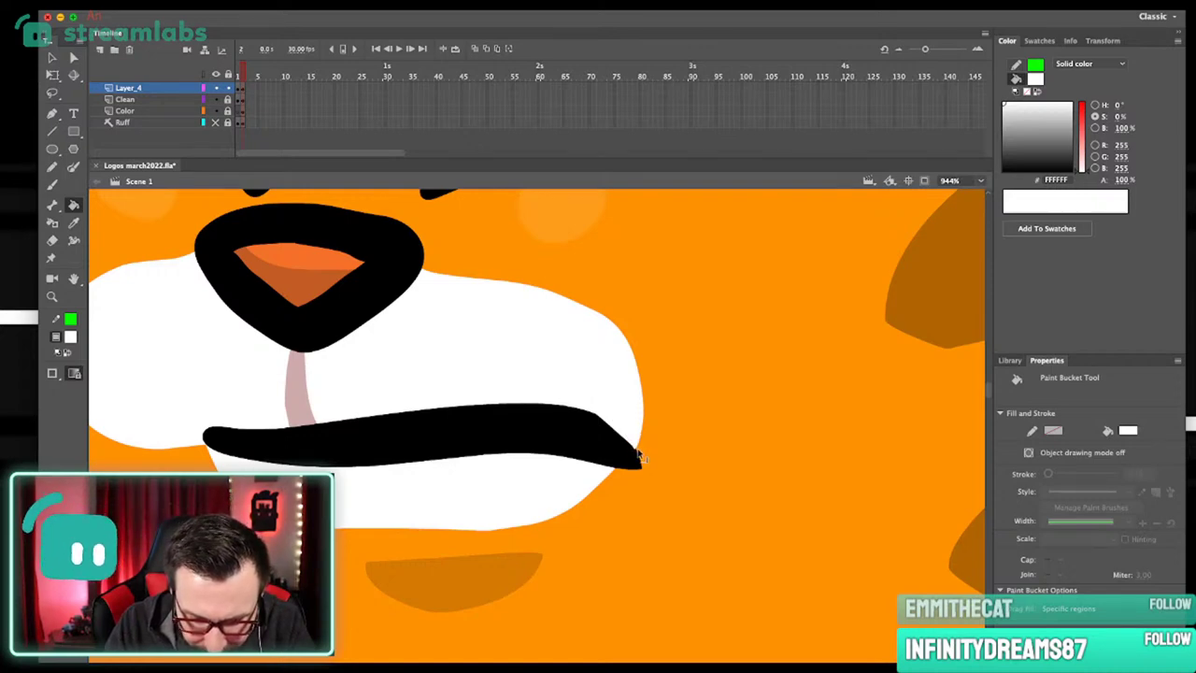
key("super+2")
left_click_drag(632, 446, 618, 460)
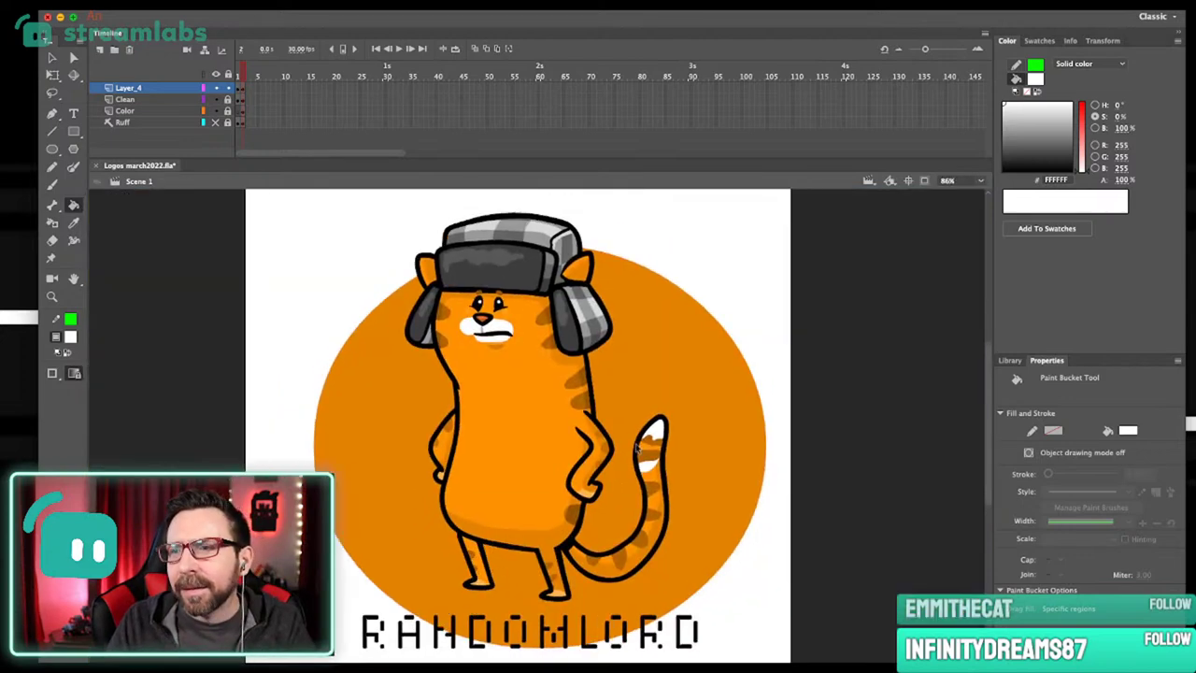
key("super+2")
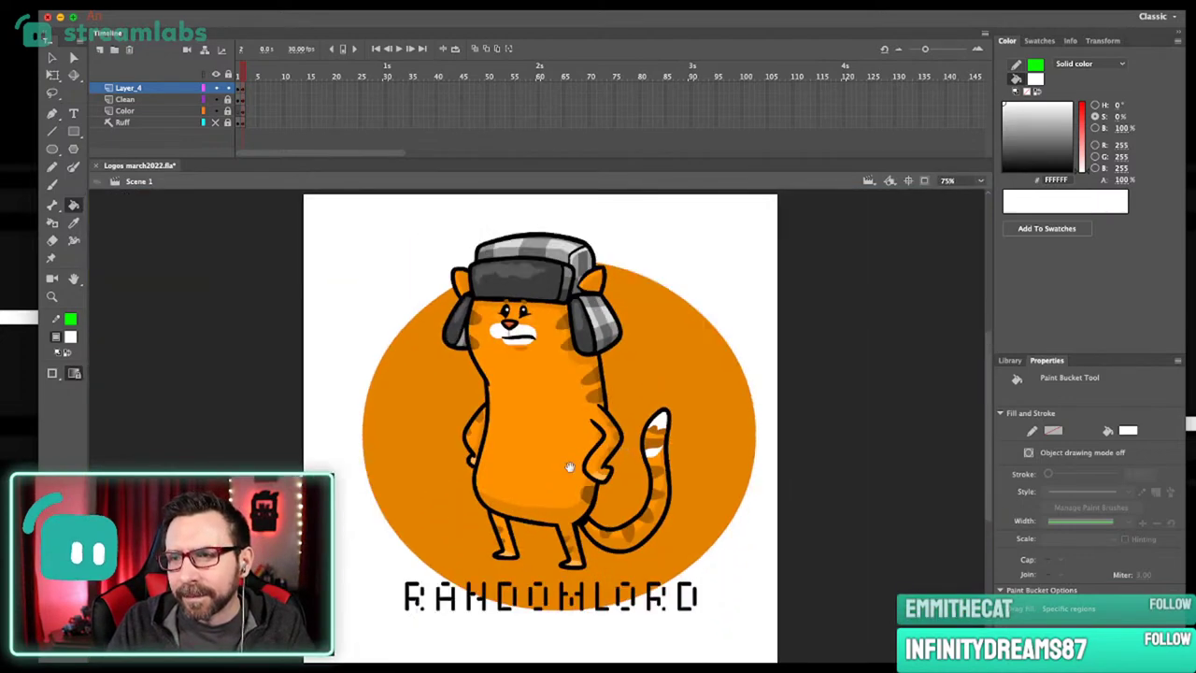
scroll(622, 449, "left", 2)
scroll(592, 454, "right", 2)
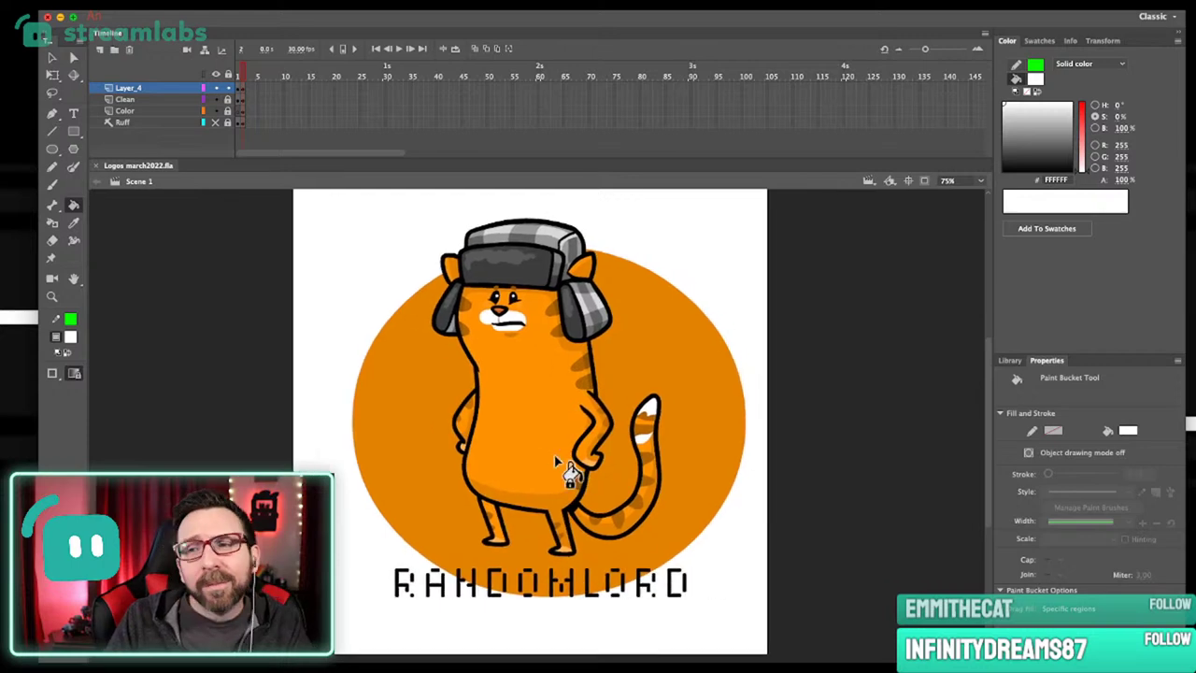
key("v")
key("super+s")
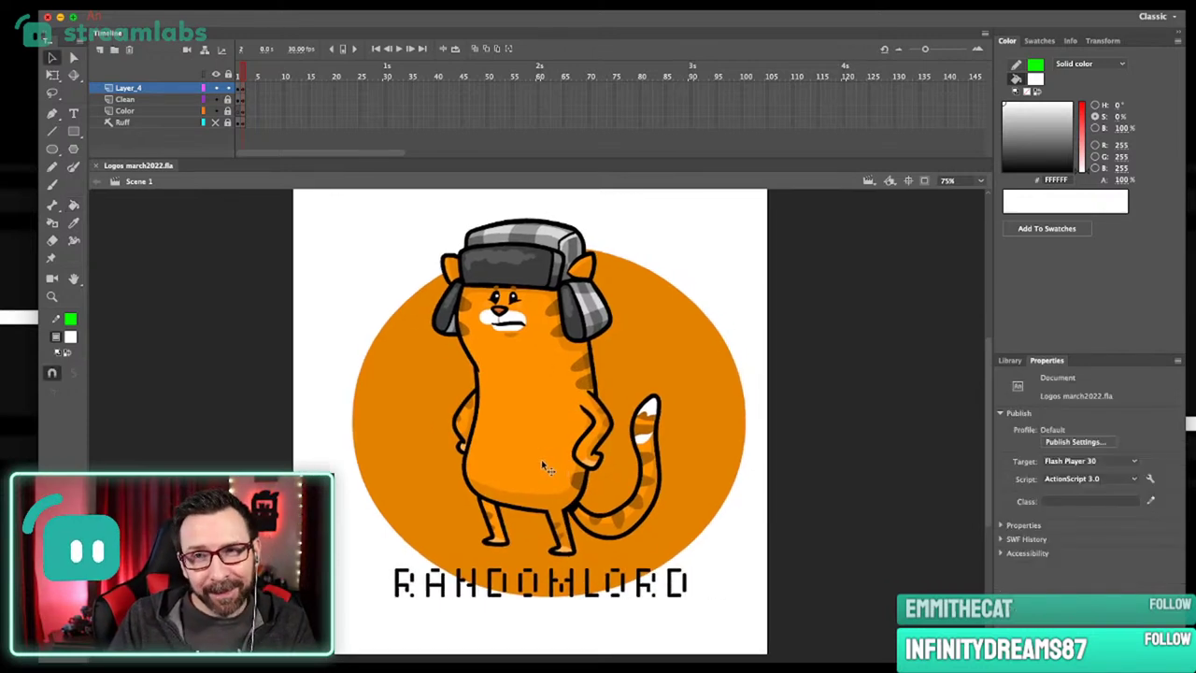
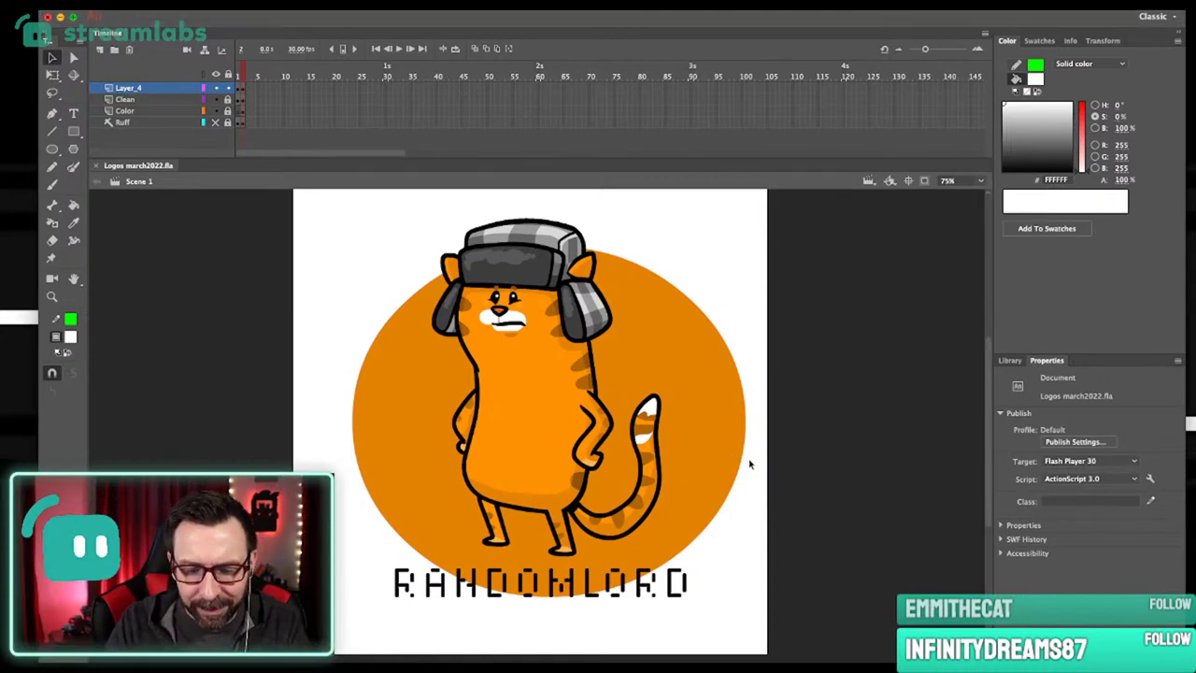
Bend the orange oval's lower edge up above the RANDOMLORD lettering and pull its two lower corners outward.
left_click_drag(754, 462, 739, 458)
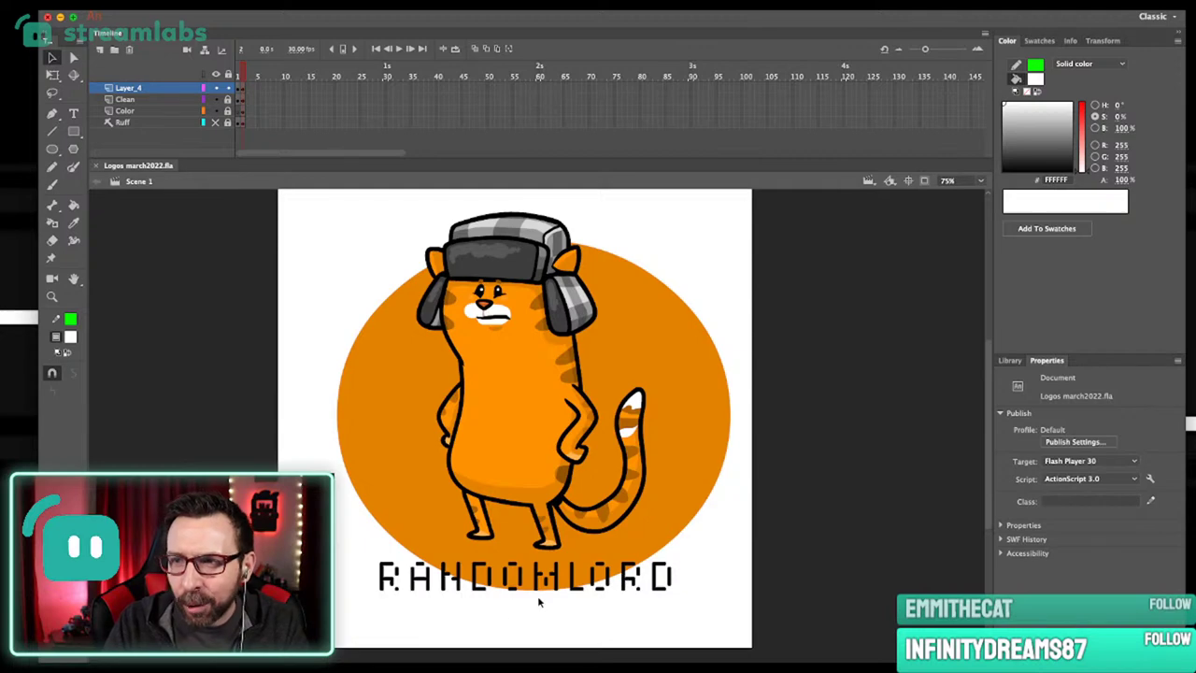
left_click(234, 111)
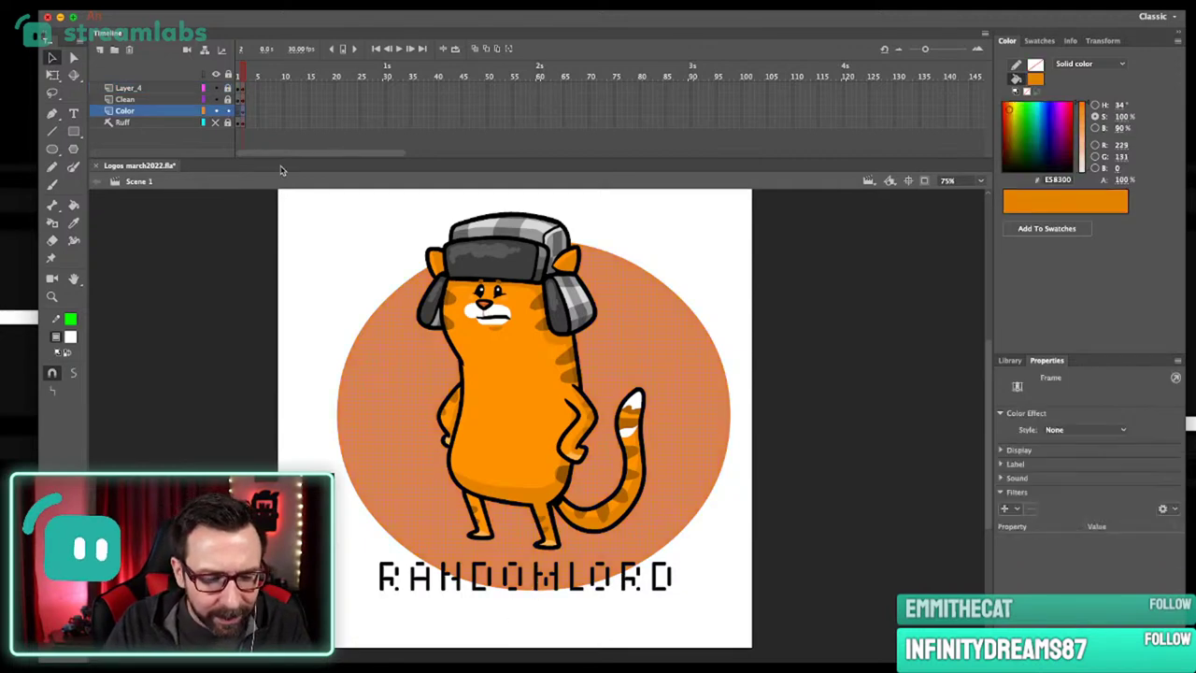
left_click(868, 489)
left_click_drag(530, 591, 520, 555)
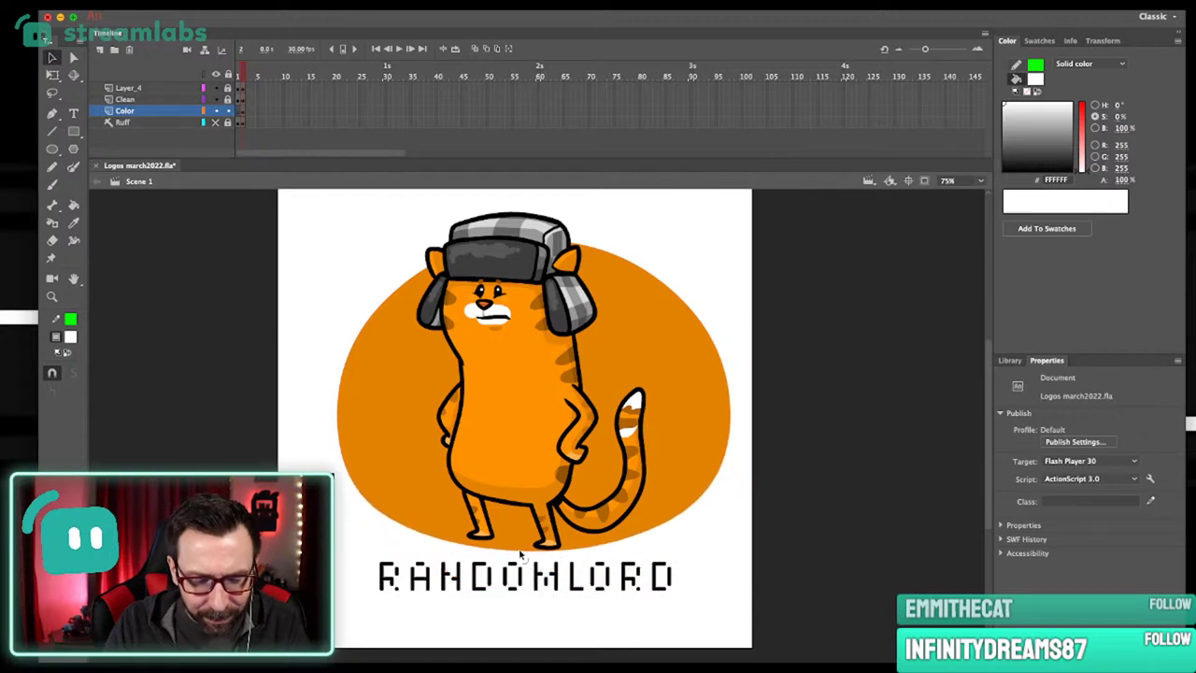
left_click_drag(366, 504, 364, 523)
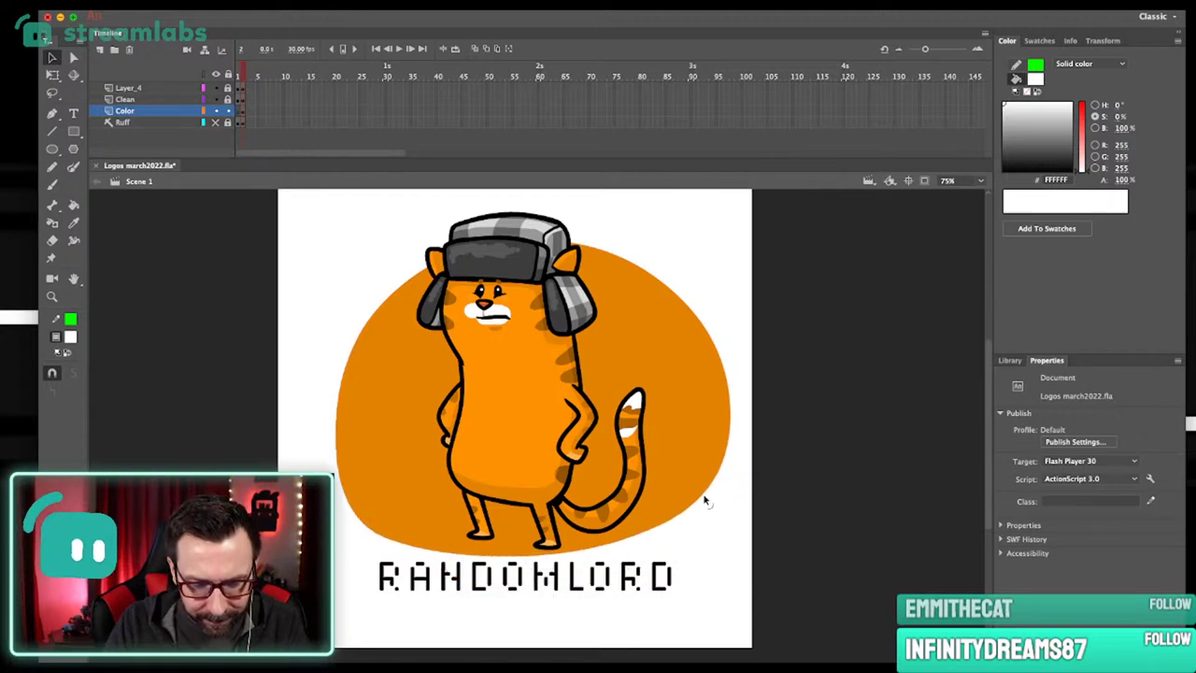
left_click_drag(705, 500, 705, 524)
Select the orange background shape behind the cat and delete it, with the artboard shown at 50%.
key("super+3")
key("super+2")
key("super+1")
key("super+-")
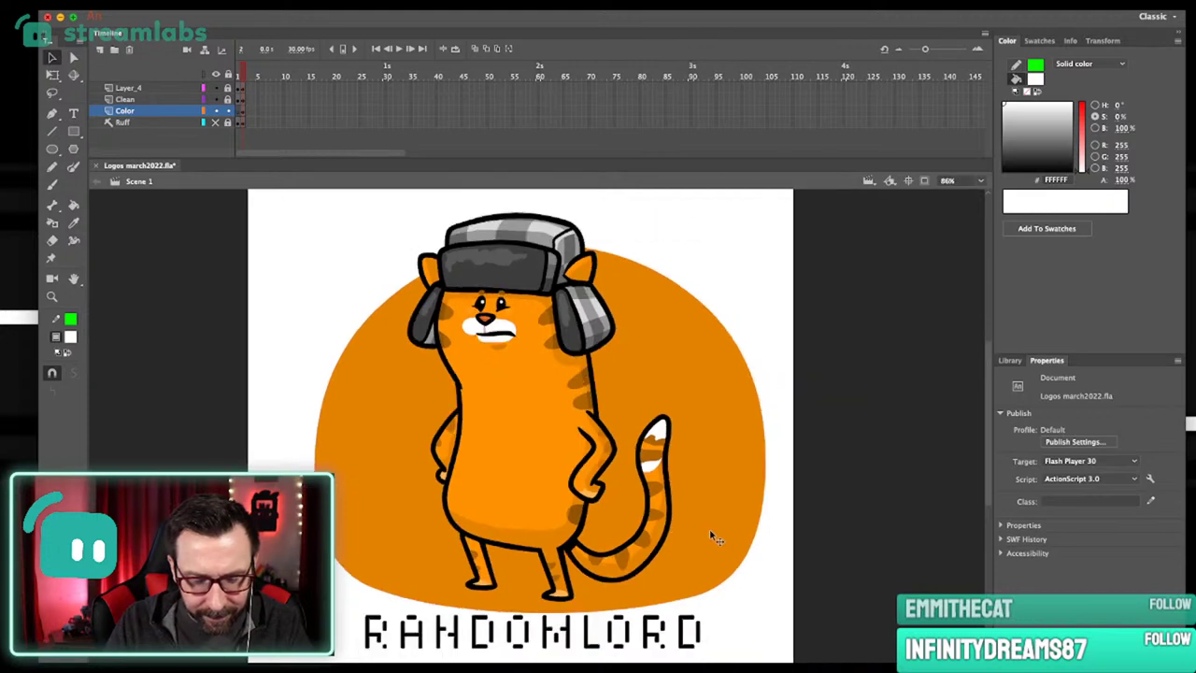
left_click(690, 482)
scroll(706, 507, "down", 2)
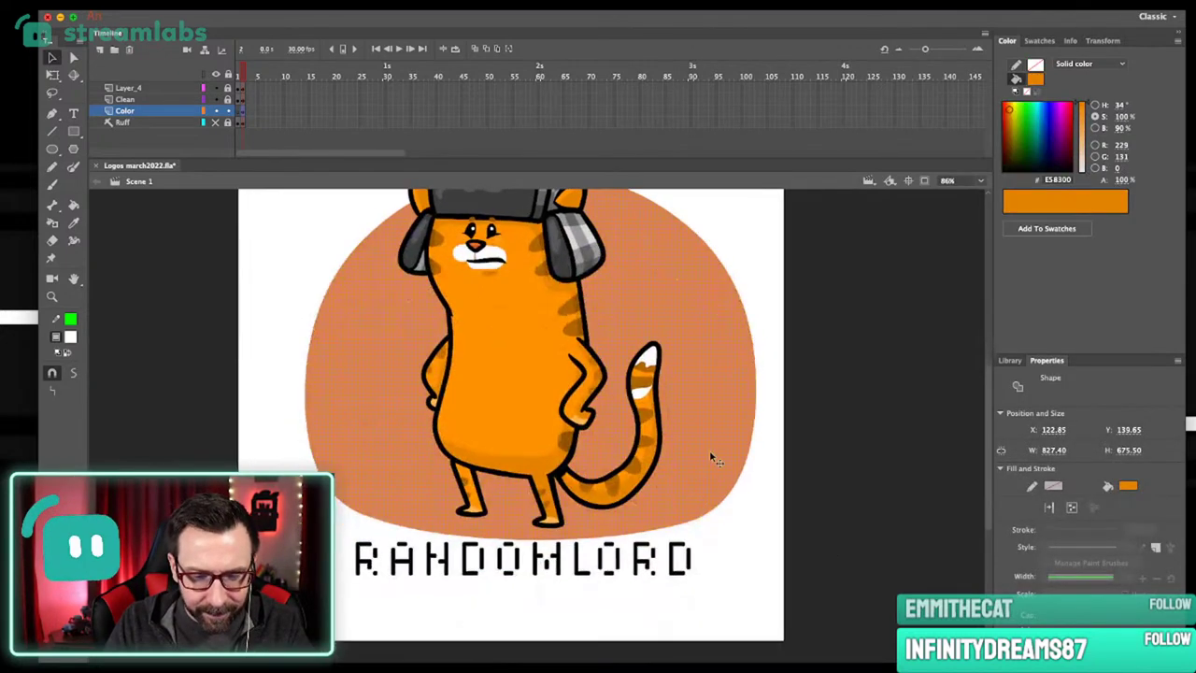
left_click(981, 180)
left_click(959, 250)
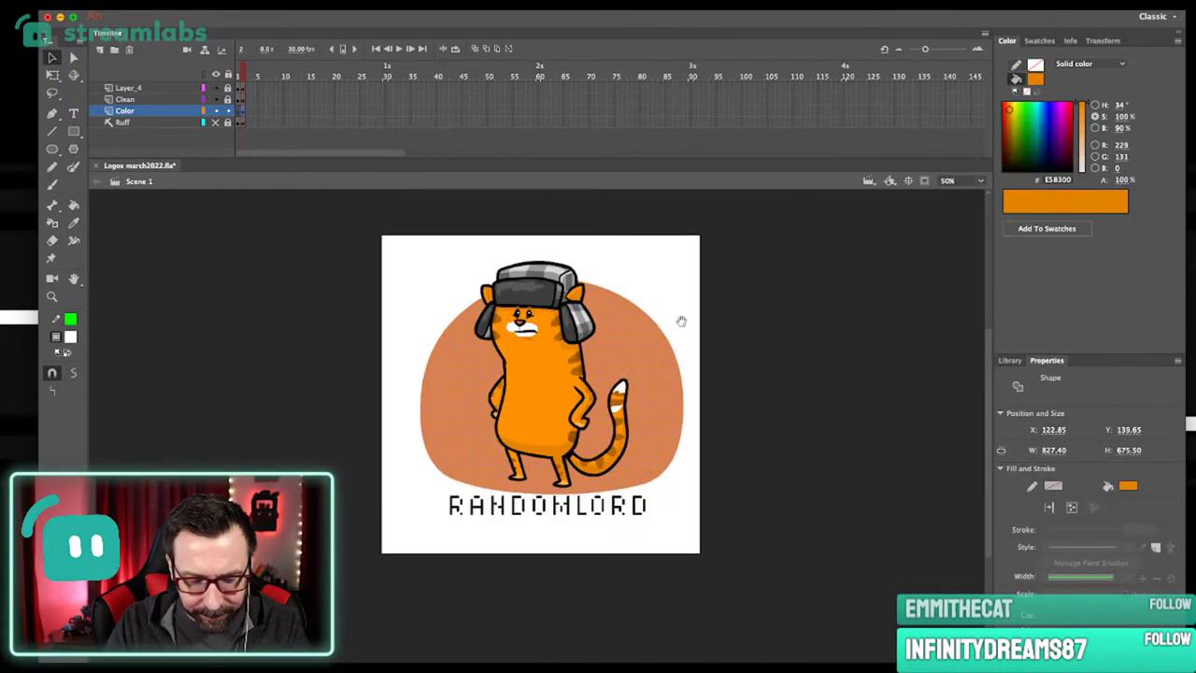
Set the fill to none and try a green oval outline around the cat's body and lettering.
key("o")
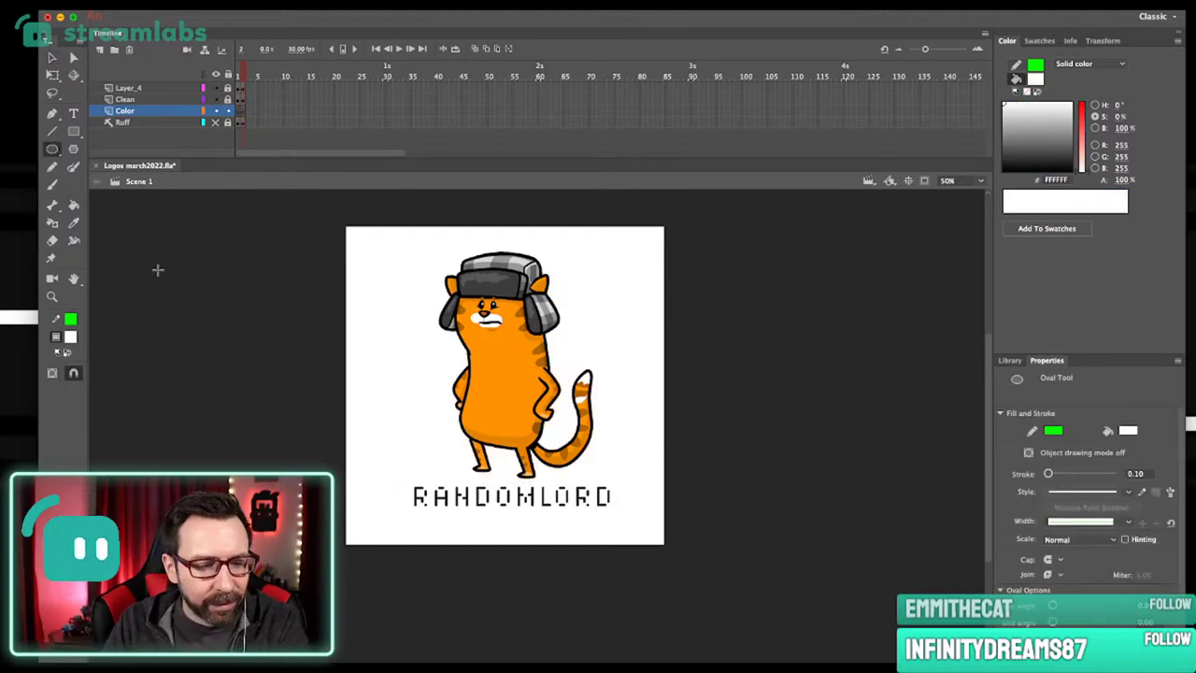
left_click(71, 338)
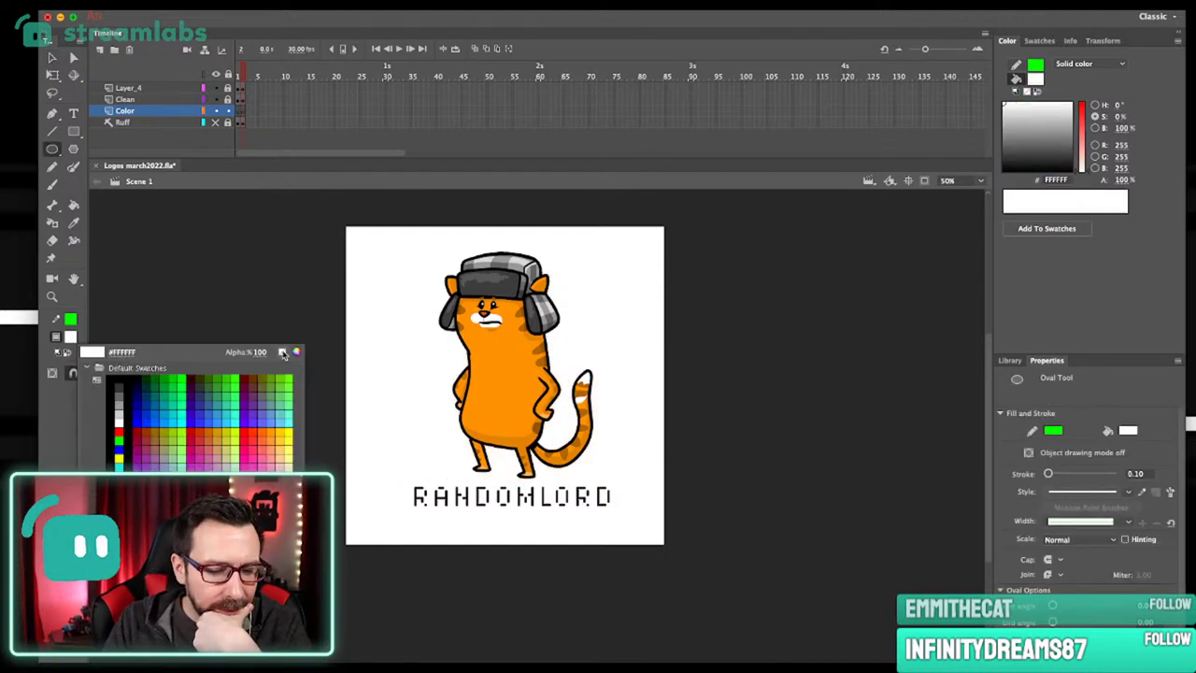
left_click(283, 353)
left_click_drag(372, 320, 640, 532)
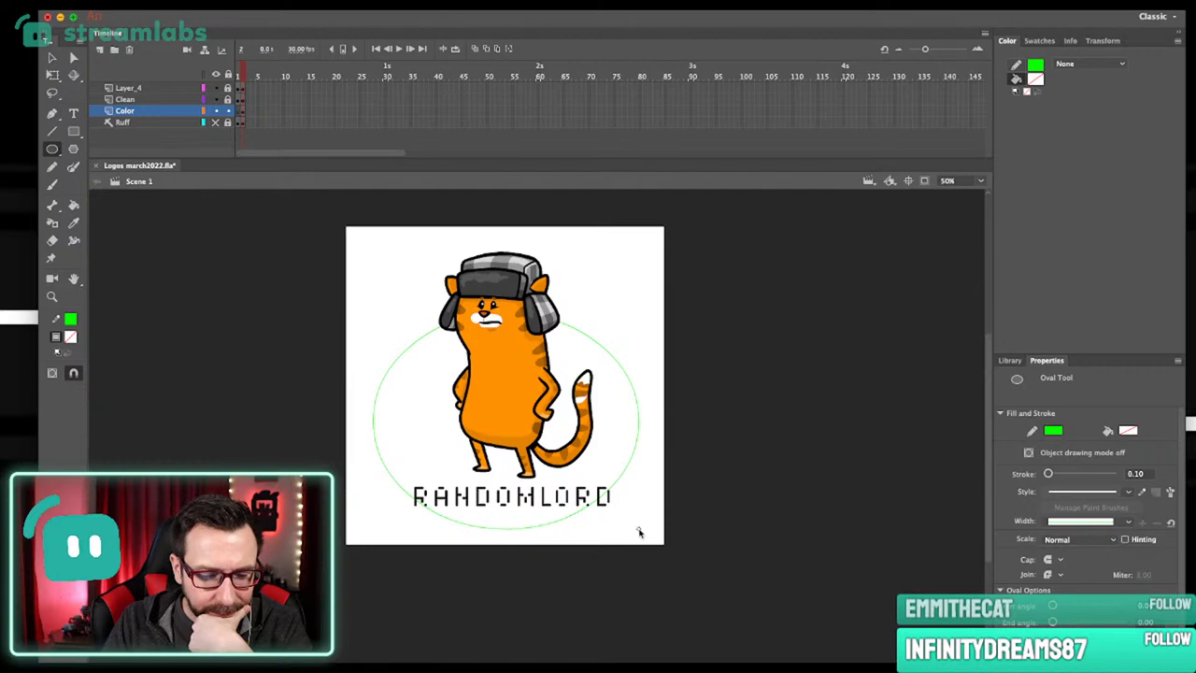
key("super+z")
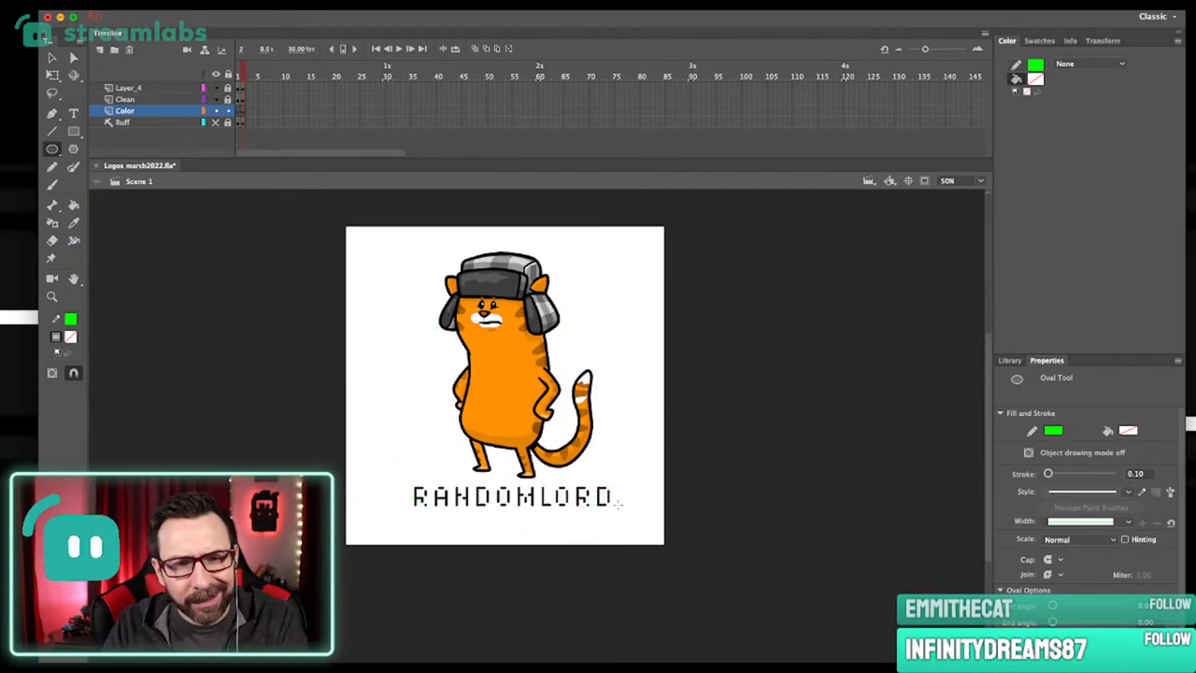
Draw a green unfilled rectangle outline around the cat and lettering, and stretch its upper edge a little higher above the hat.
key("r")
left_click_drag(393, 246, 625, 522)
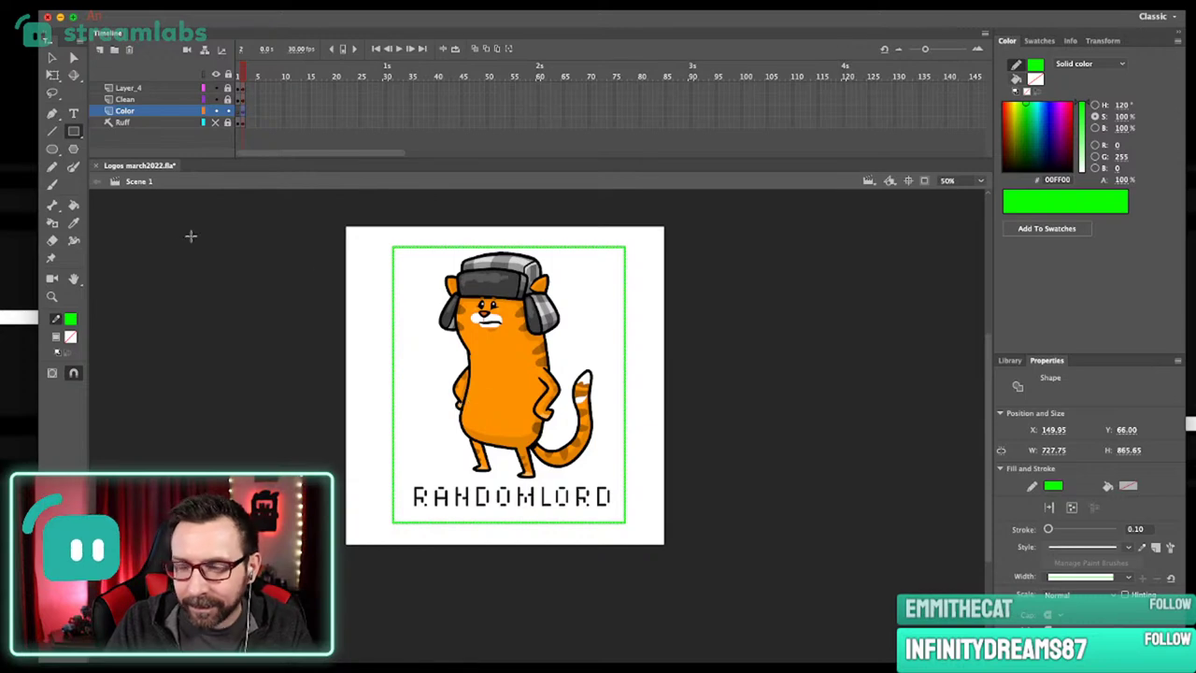
key("v")
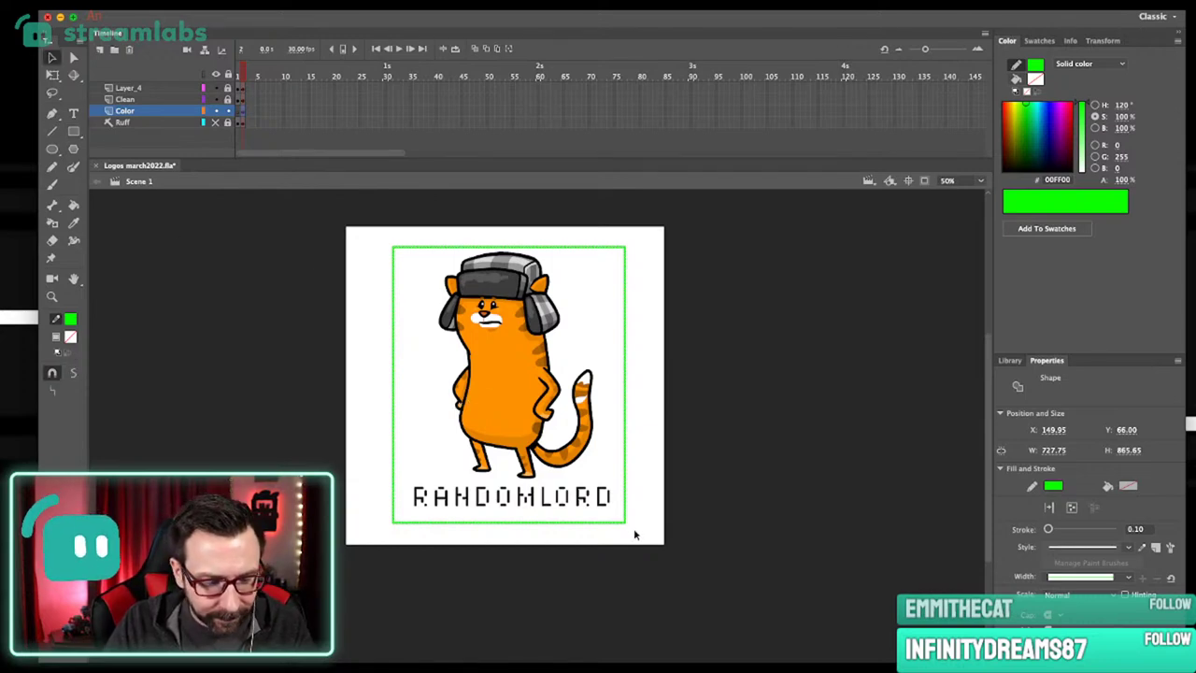
key("q")
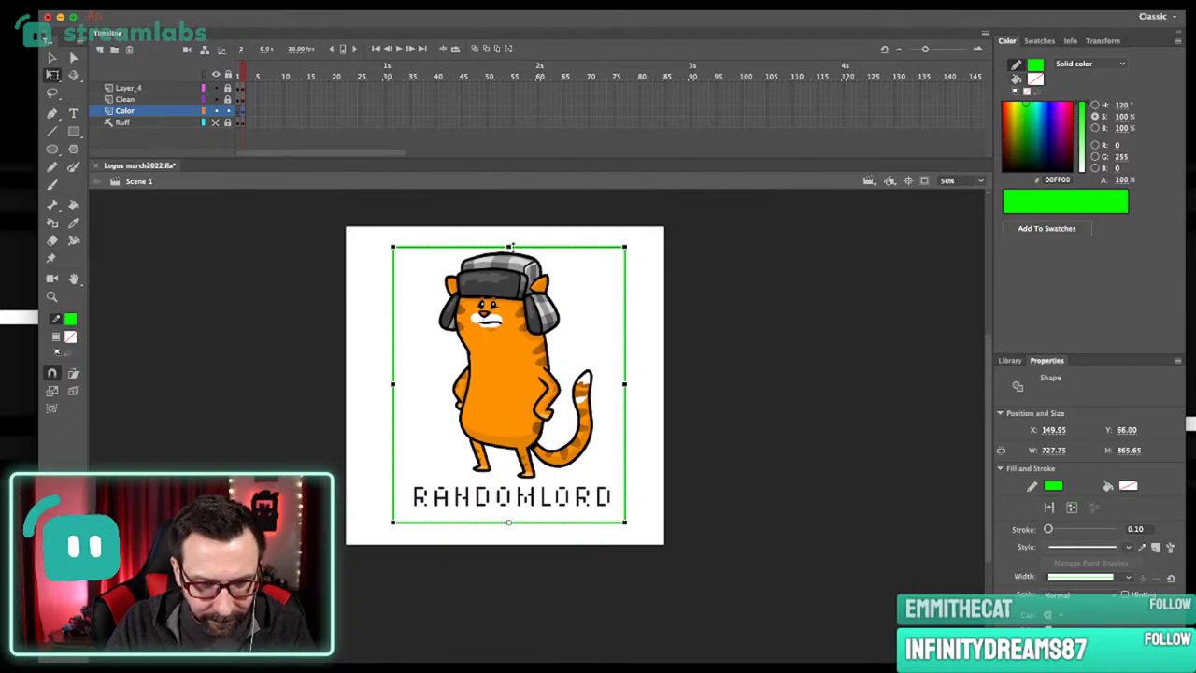
left_click_drag(510, 247, 510, 236)
left_click(681, 357)
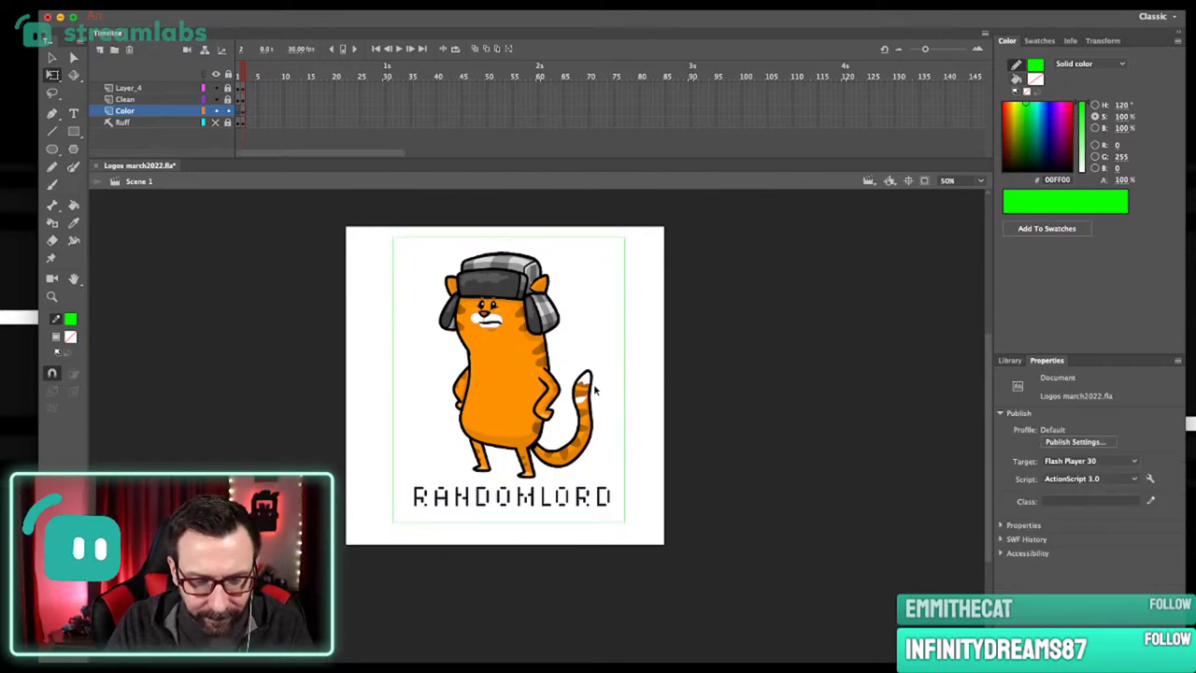
Fill the rectangle with the cat's orange, FF9203, and delete its green outline.
key("i")
left_click(513, 398)
left_click(606, 394)
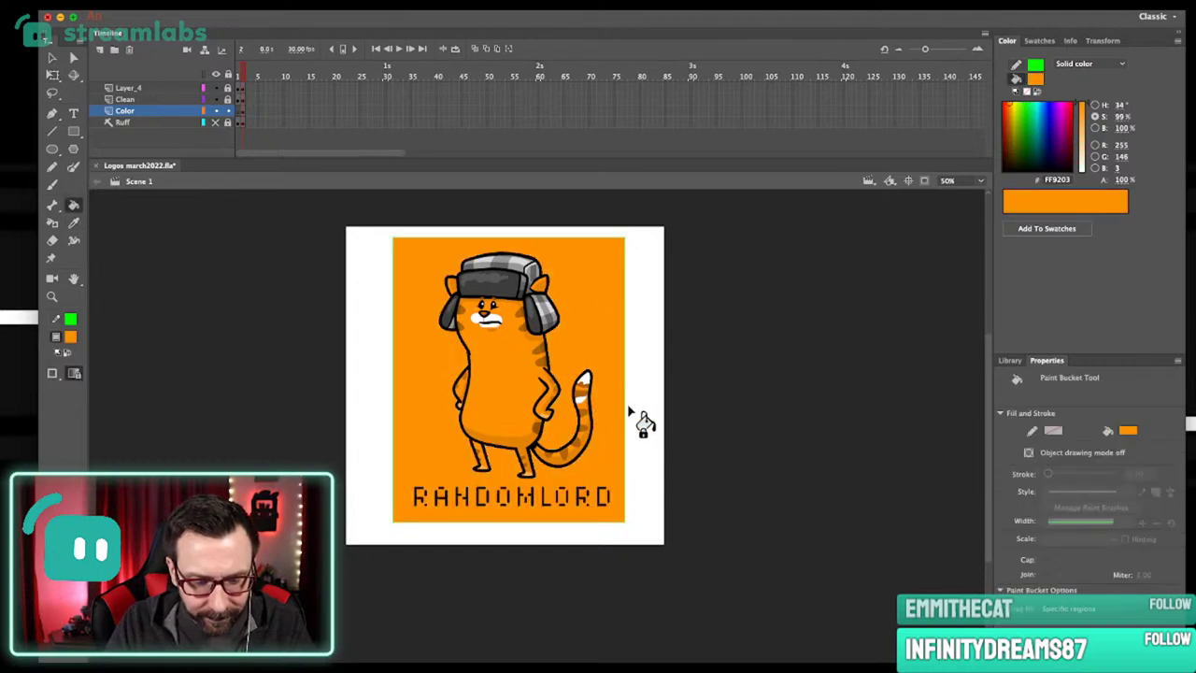
double_click(626, 409, "super")
key("BackSpace")
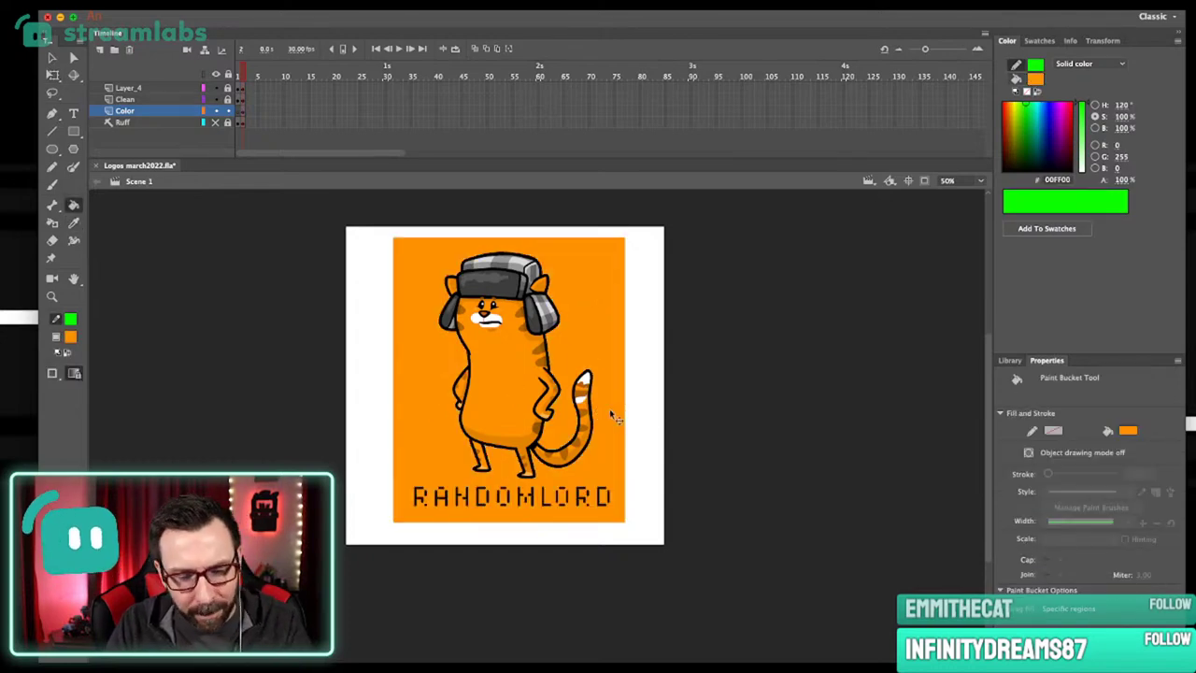
Mute the background rectangle's orange fill to the darker brown BF8438.
left_click(609, 409, "super")
left_click(1095, 128)
left_click(1082, 119)
left_click(1095, 116)
left_click_drag(1081, 114, 1081, 122)
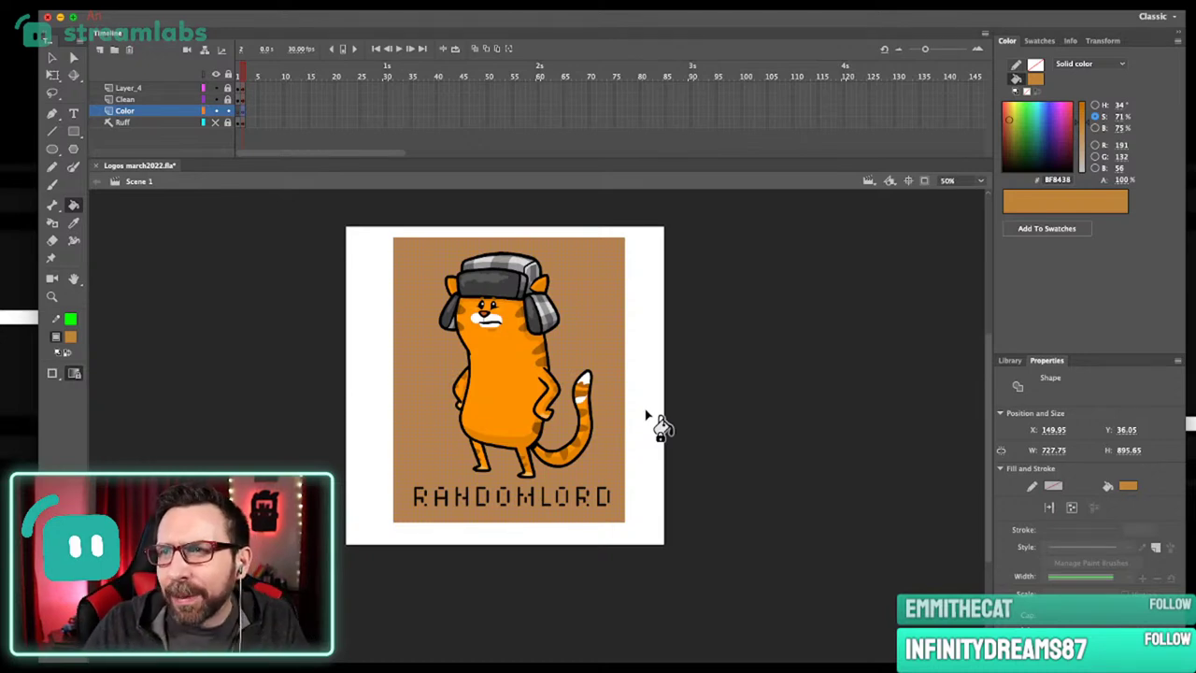
scroll(647, 415, "up", 2)
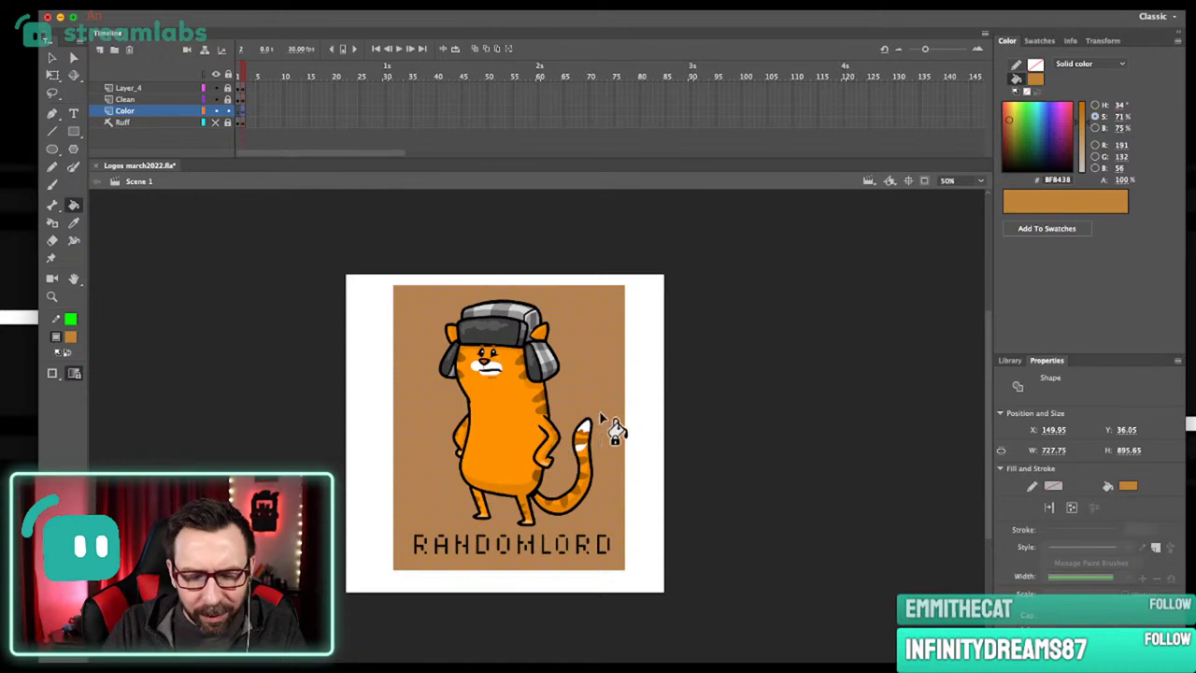
left_click(651, 432, "super")
mouse_move(638, 455)
left_mouse_down()
mouse_move(644, 437)
mouse_move(692, 444)
left_mouse_up()
left_click(626, 444, "super")
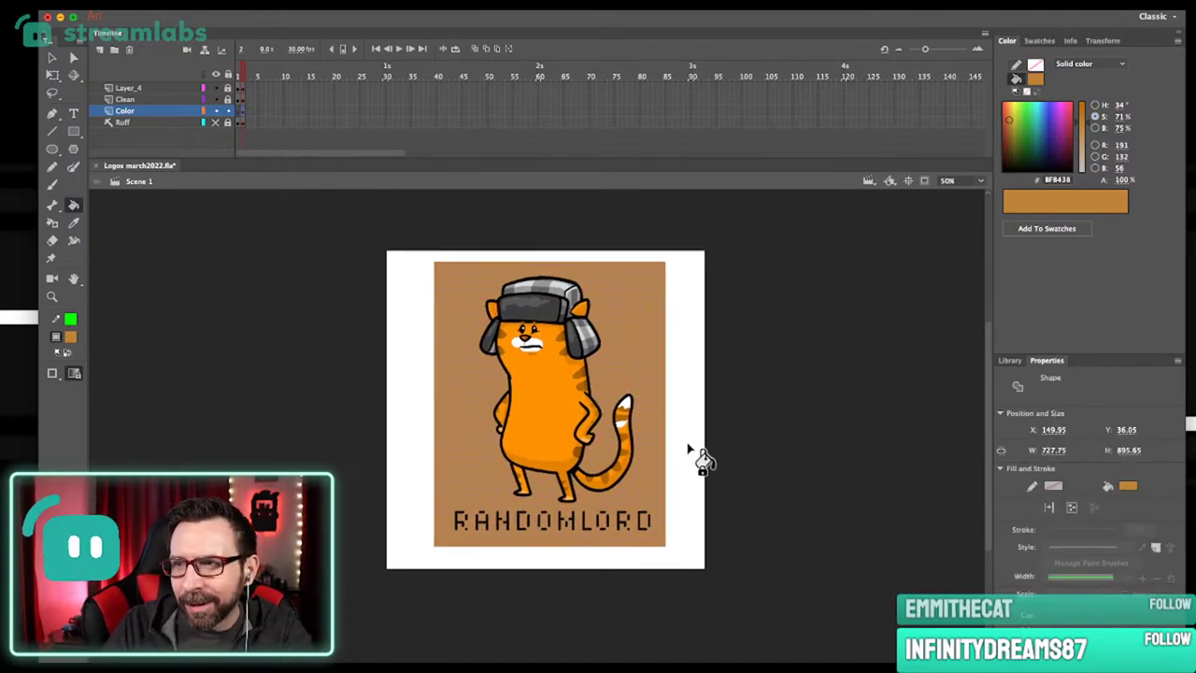
scroll(696, 446, "right", 1)
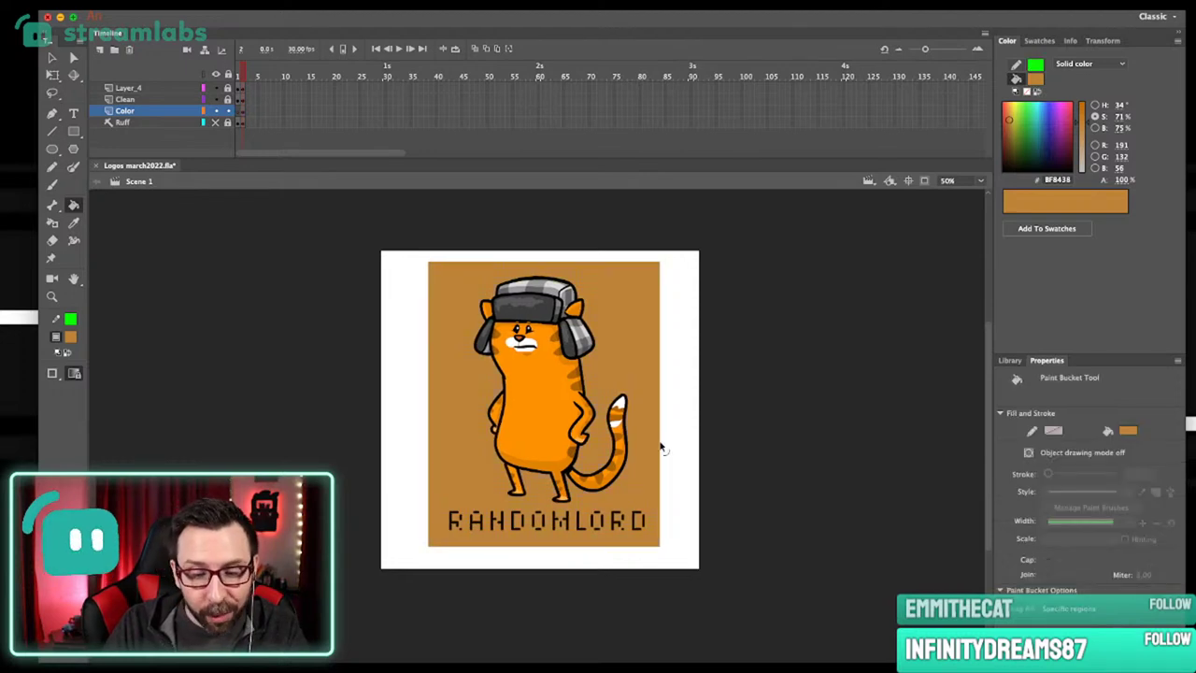
Sample the brown background and refill the rectangle with the lighter orange DE9B61.
key("i")
left_click(659, 453)
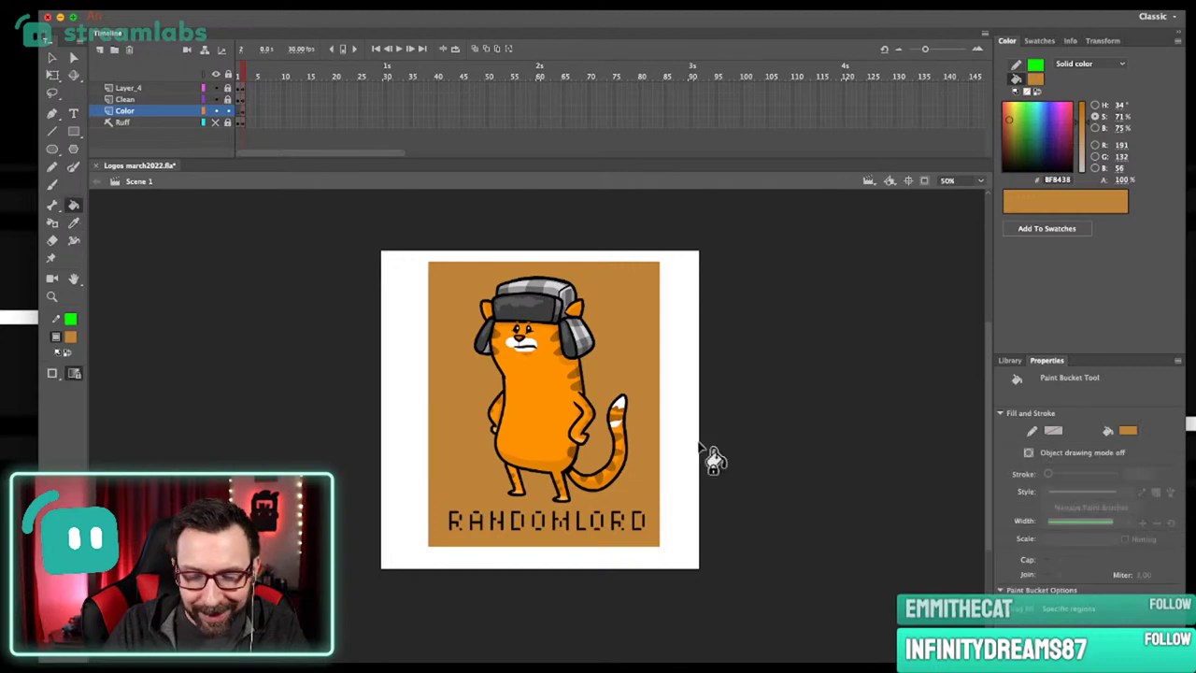
left_click(1095, 127)
left_click(1080, 107)
left_click_drag(1079, 107, 1008, 132)
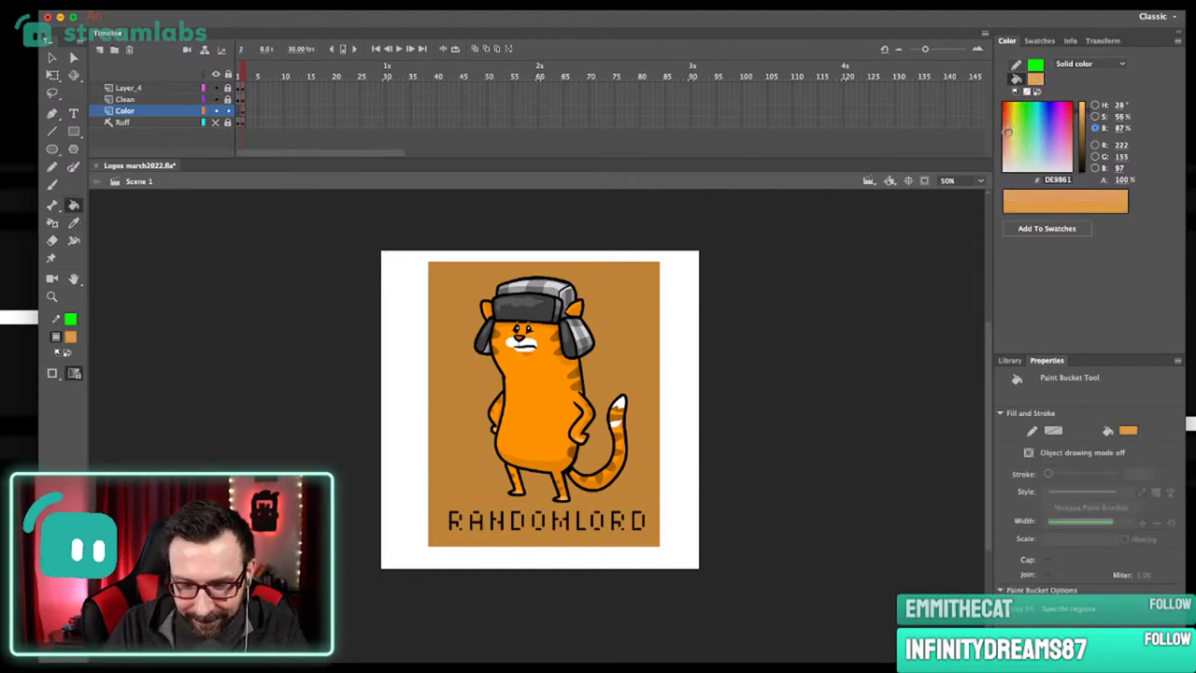
left_click(603, 354)
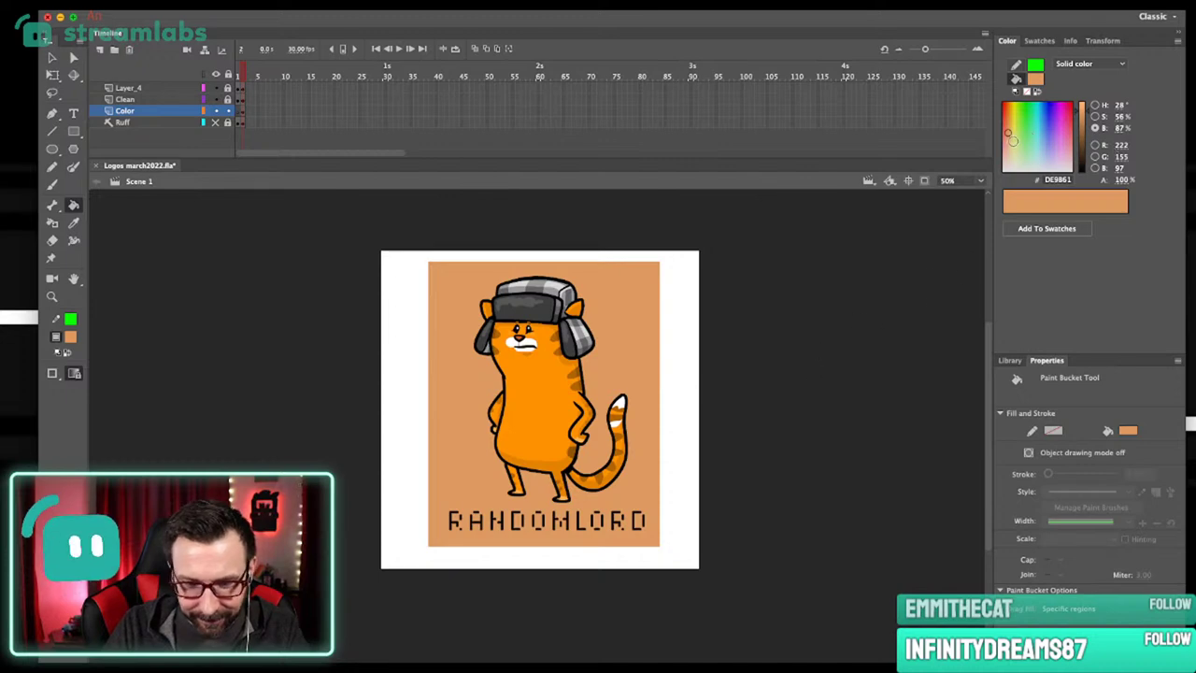
Fill the background rectangle with lilac purple BB82DE and pick periwinkle blue 8087DE as another fill colour.
left_click(1056, 142)
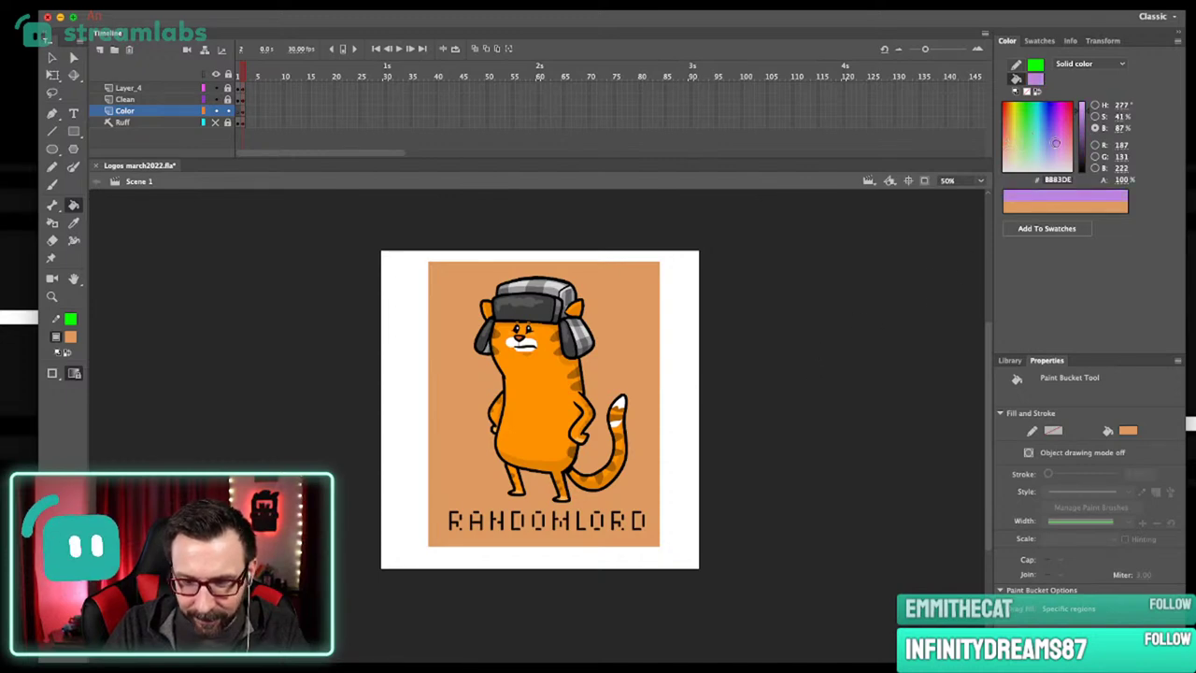
left_click(606, 413)
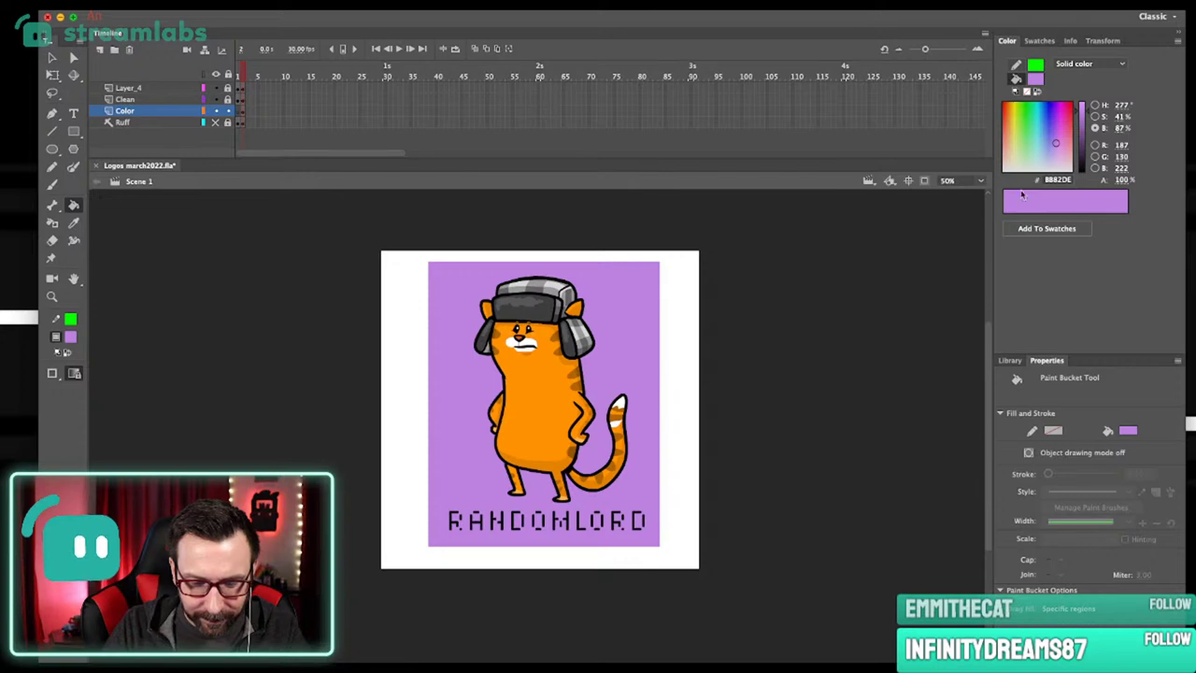
left_click(1047, 142)
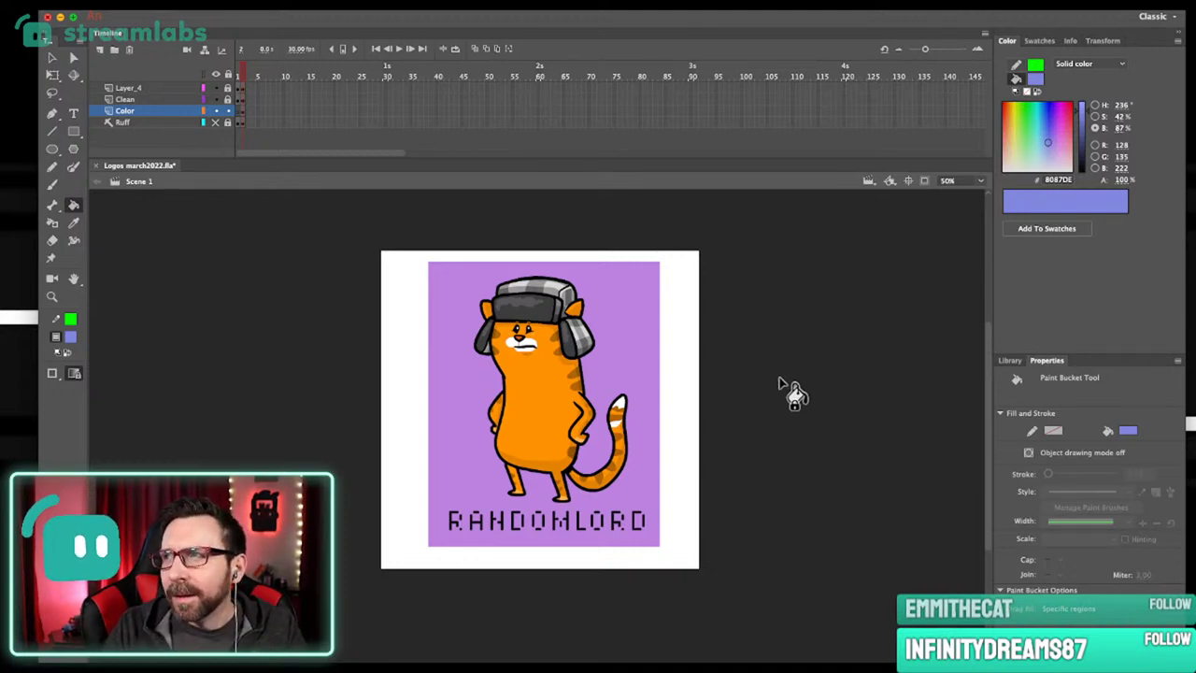
Resample the lilac background, darken the rectangle to purple 8F63A9, and darken it further to black 000000.
left_click(634, 385, "alt")
left_click(1082, 130)
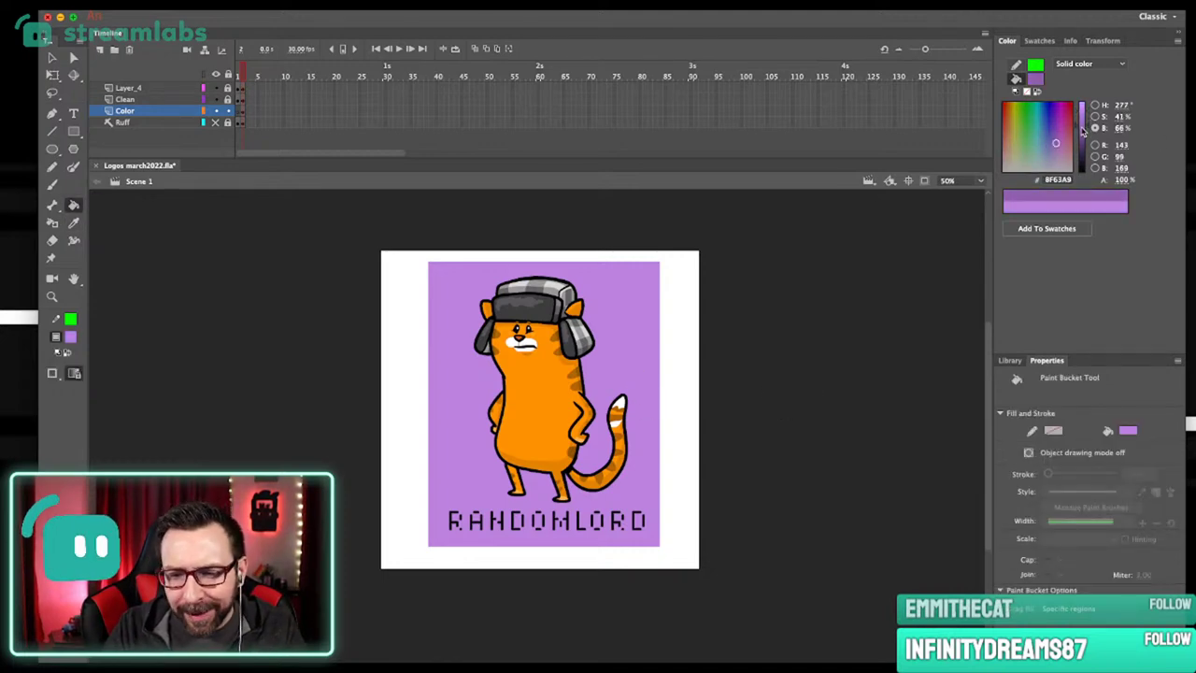
left_click(623, 357)
left_click_drag(1083, 140, 1082, 194)
left_click(635, 368)
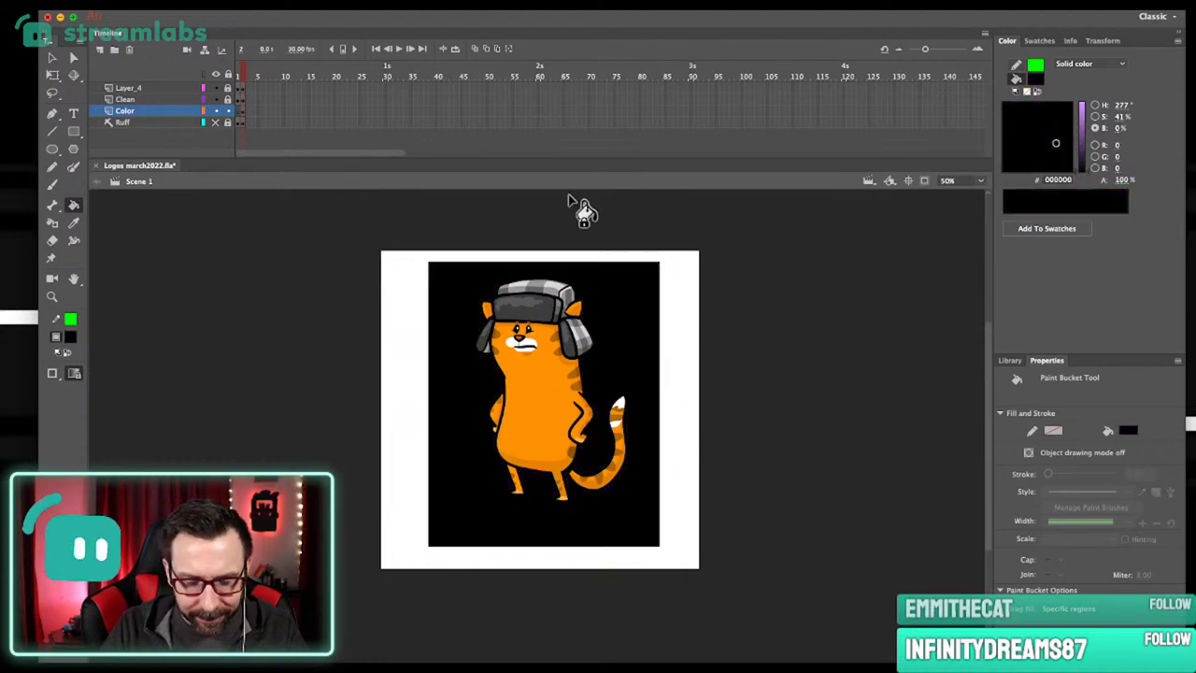
Lock the Color layer and recolour the RANDOMLORD lettering on the Clean layer white, FFFFFF.
left_click(228, 111)
left_click(221, 87)
left_click(221, 87)
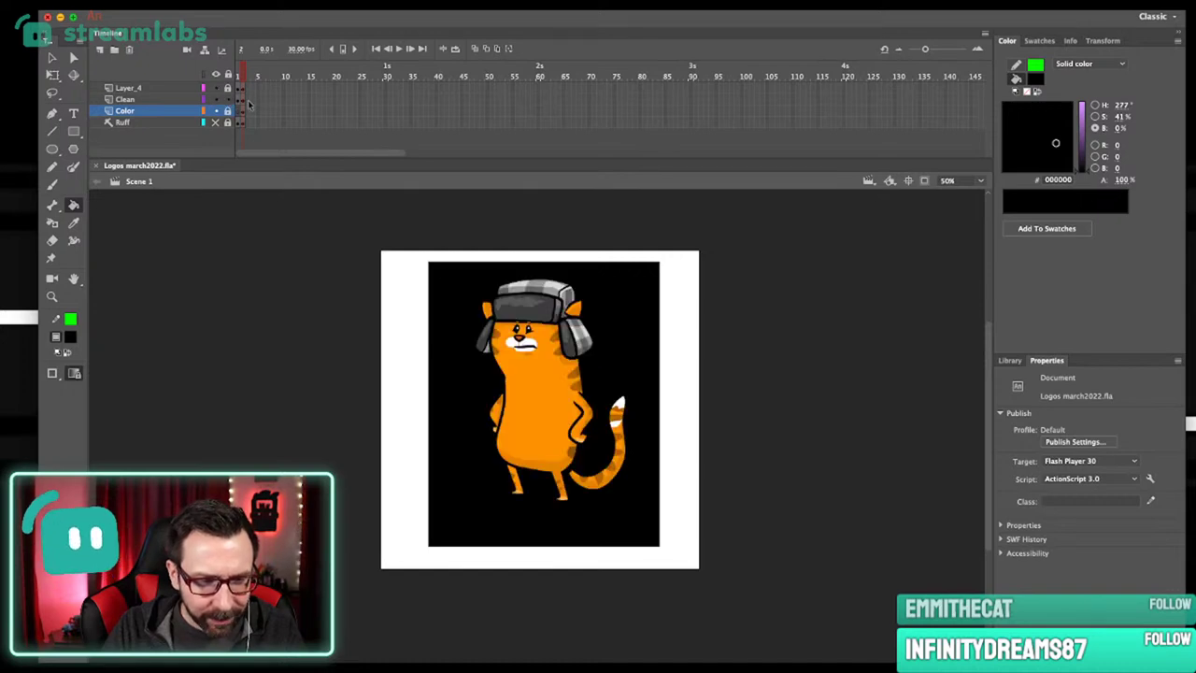
left_click(245, 99)
left_click(243, 100)
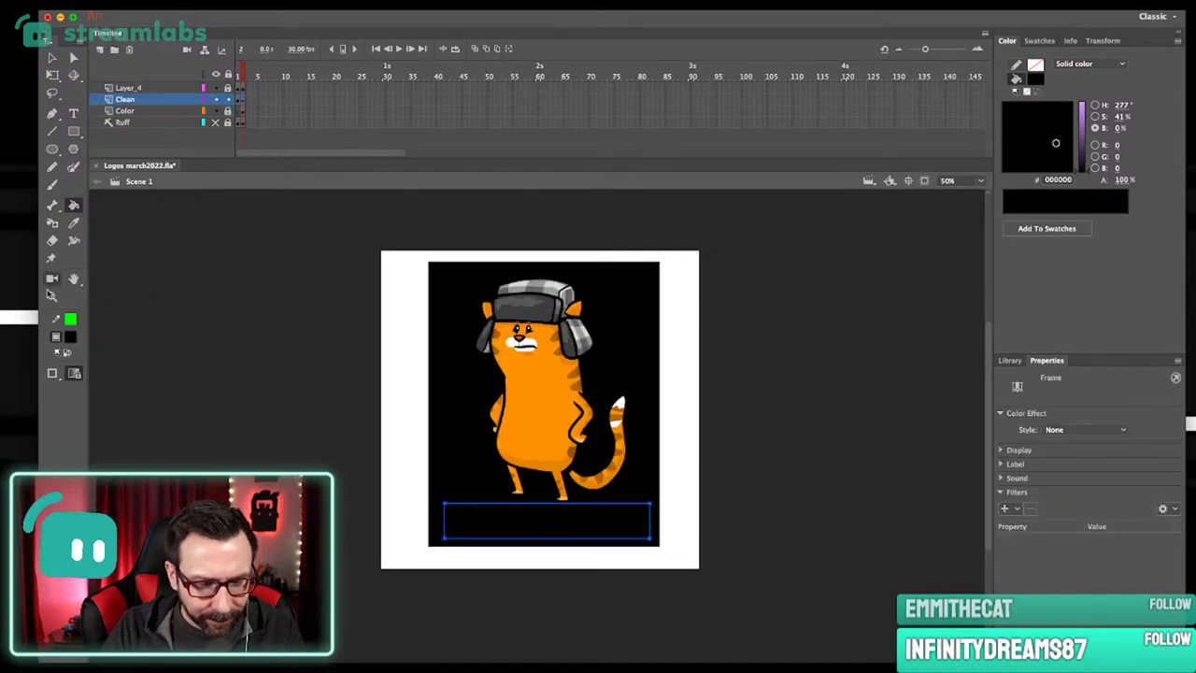
left_click(70, 336)
left_click(412, 345)
left_click(362, 346)
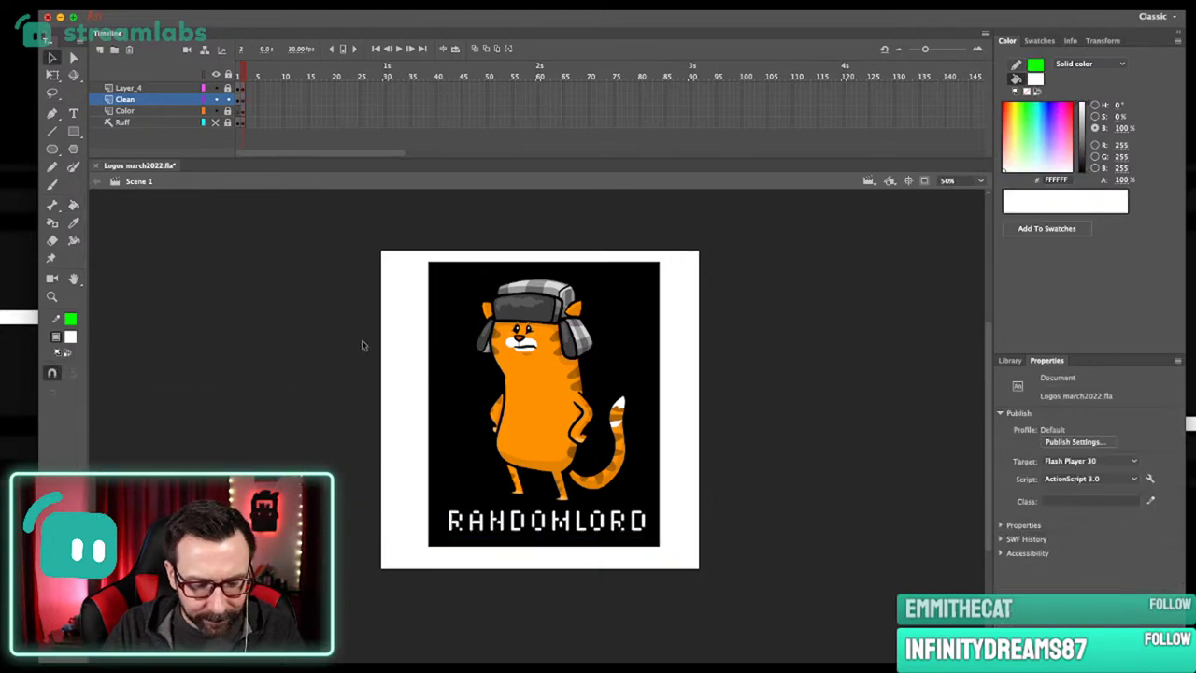
Fill the background rectangle on the Color layer with the hat's dark grey, 3D3D3D, and lighten it to 505050.
left_click_drag(793, 352, 766, 363)
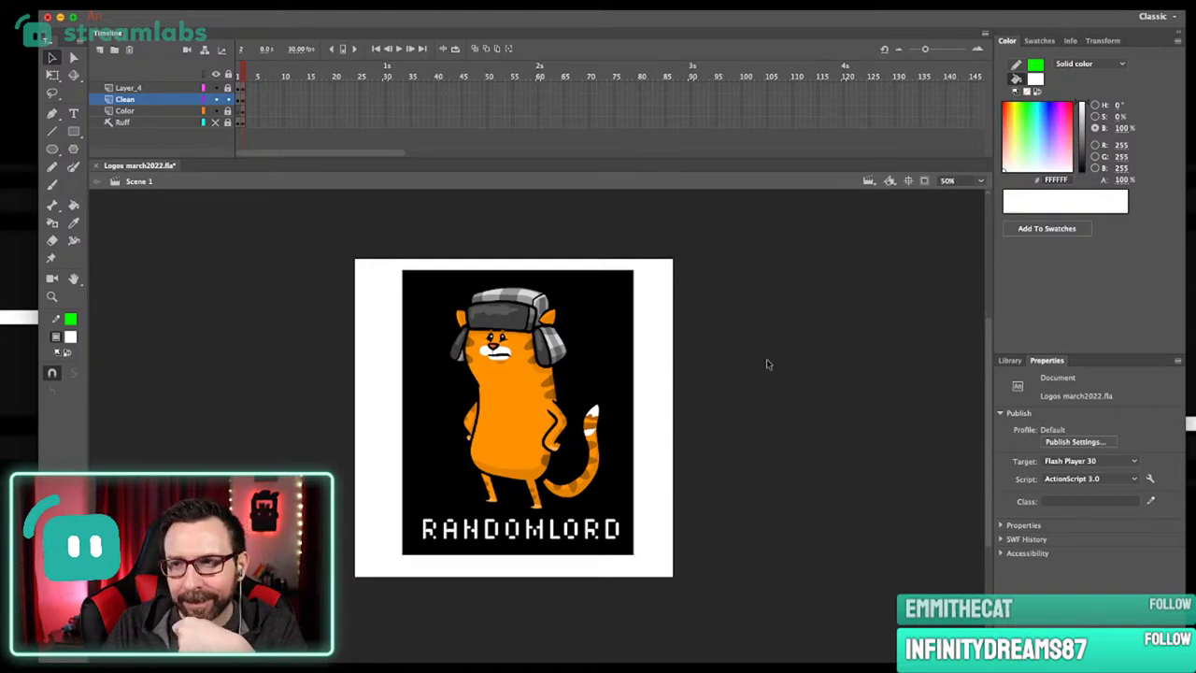
left_click_drag(524, 392, 593, 384)
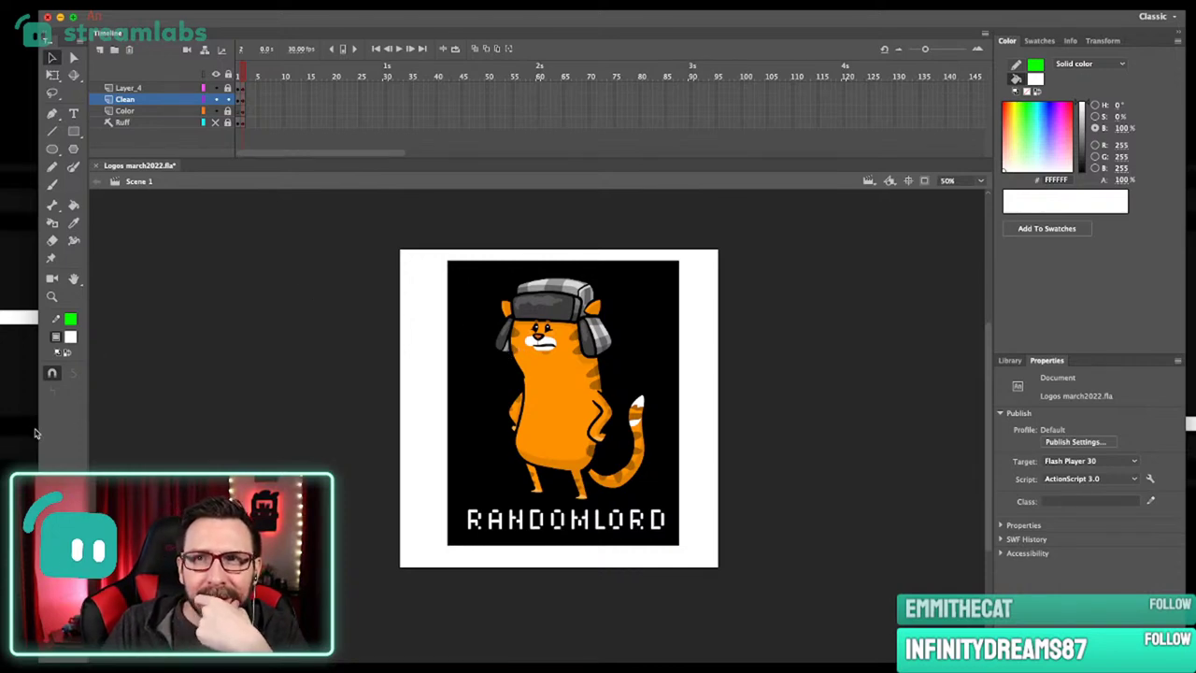
key("i")
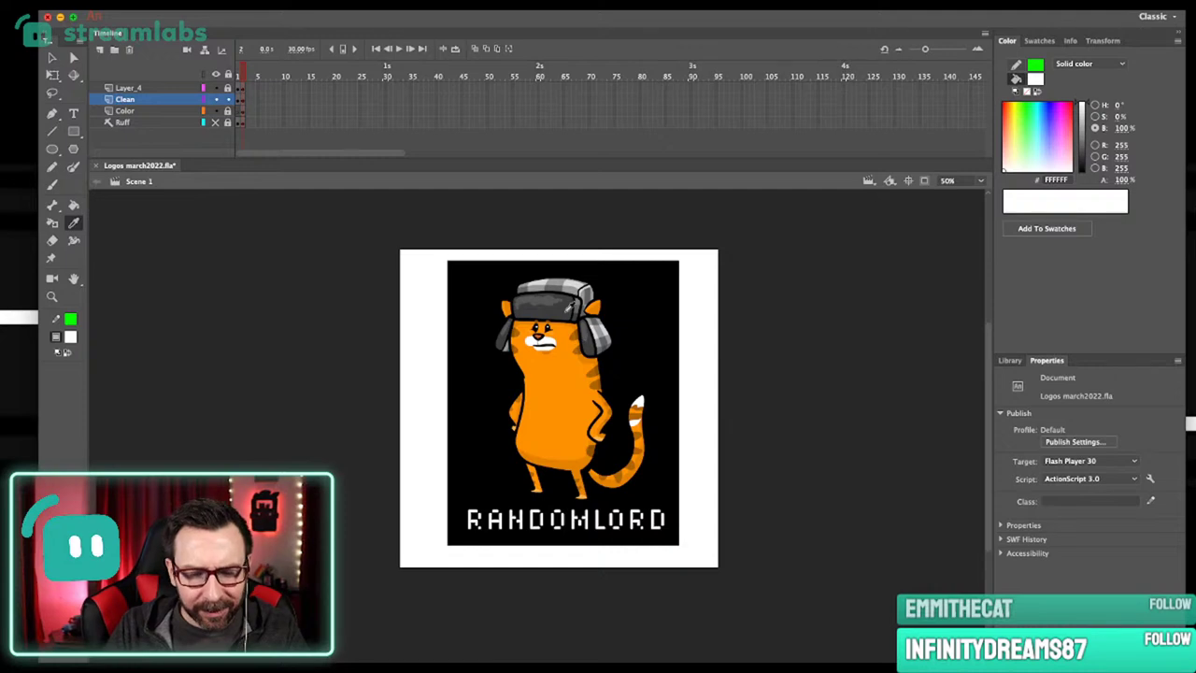
left_click(568, 306)
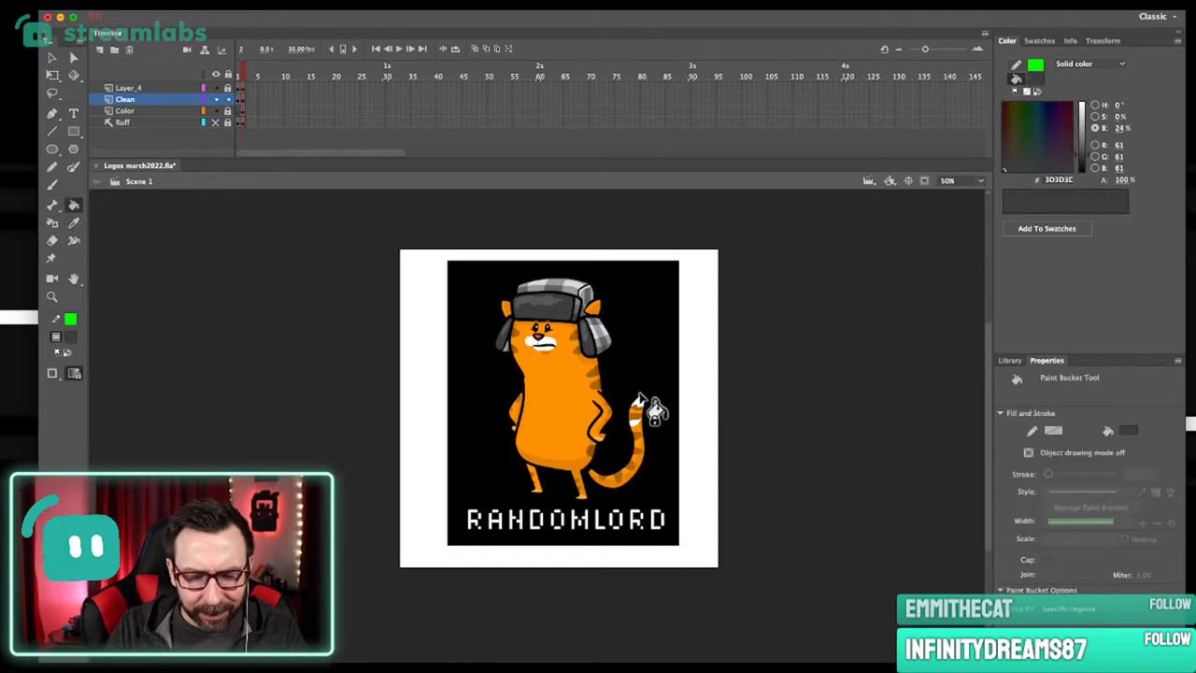
left_click(228, 99)
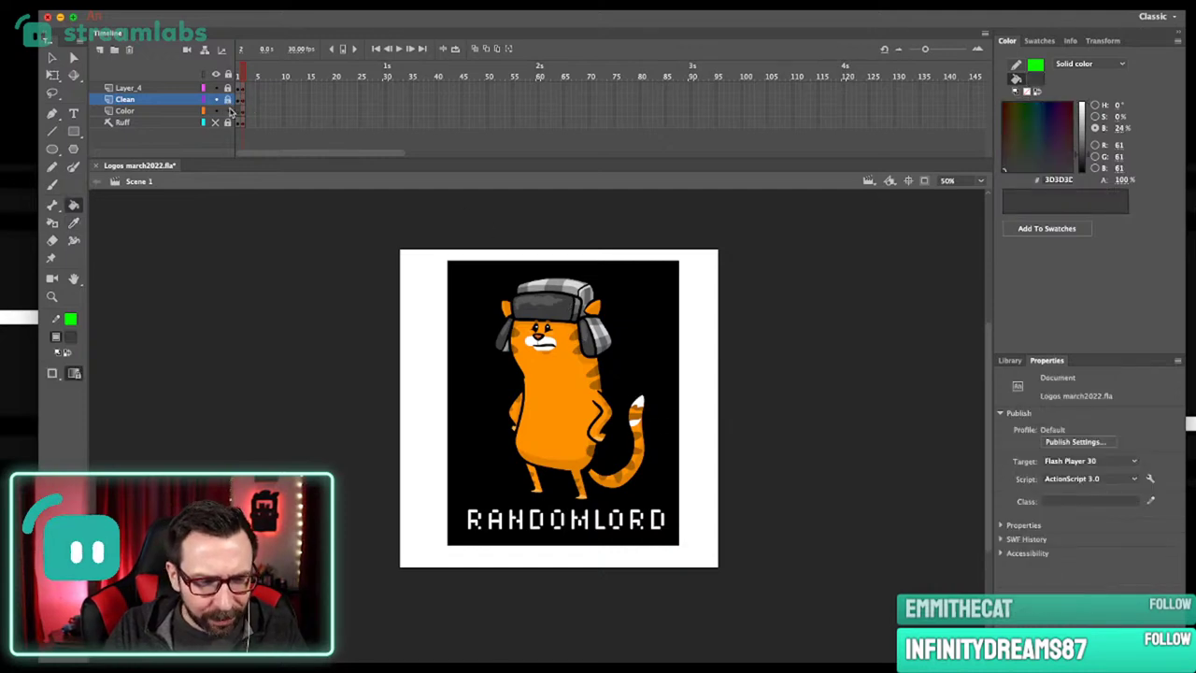
left_click(231, 110)
left_click(654, 347)
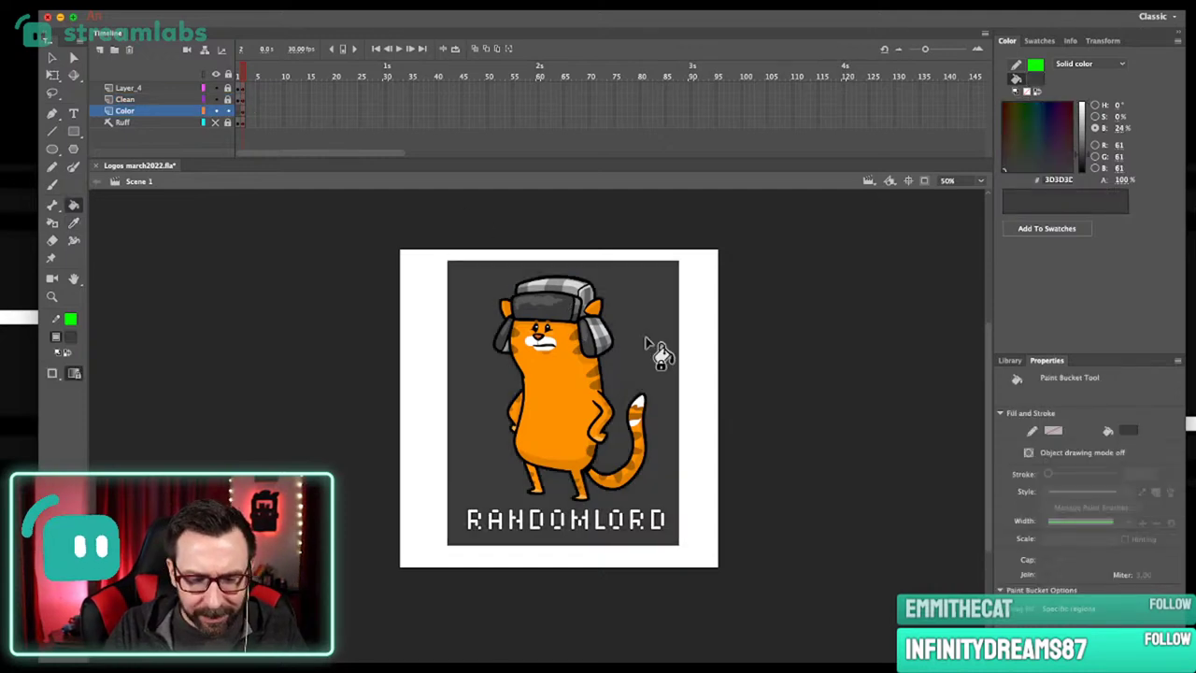
left_click(1081, 150)
left_click(632, 383)
left_click_drag(705, 398, 693, 412)
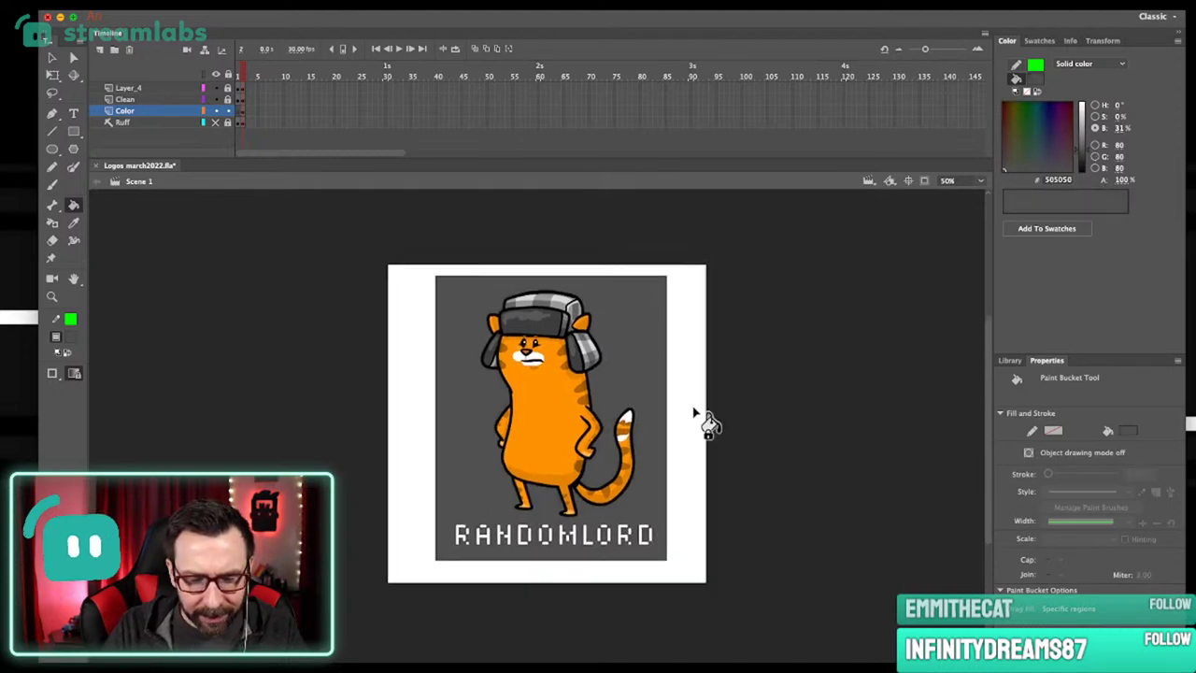
Cut the white lettering from the Clean layer and paste it in place on the Color layer.
left_click(216, 87)
left_click(216, 87)
left_click(247, 100)
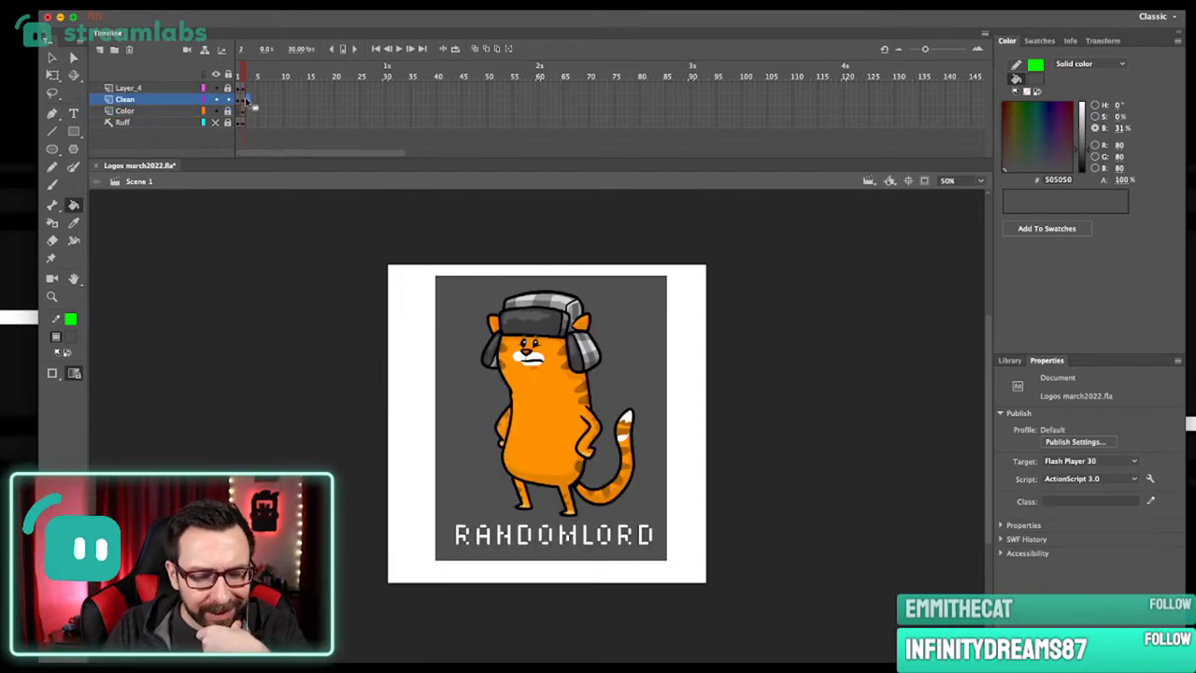
left_click(242, 99)
key("Delete")
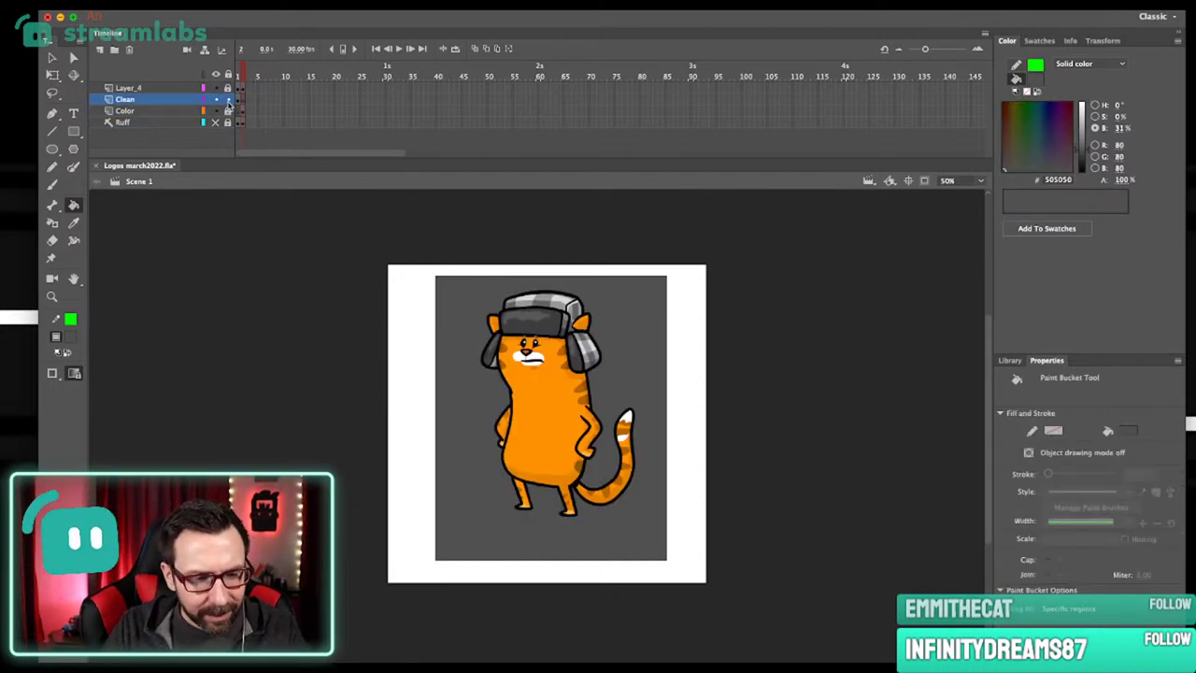
left_click(227, 100)
left_click(243, 111)
key("super+shift+v")
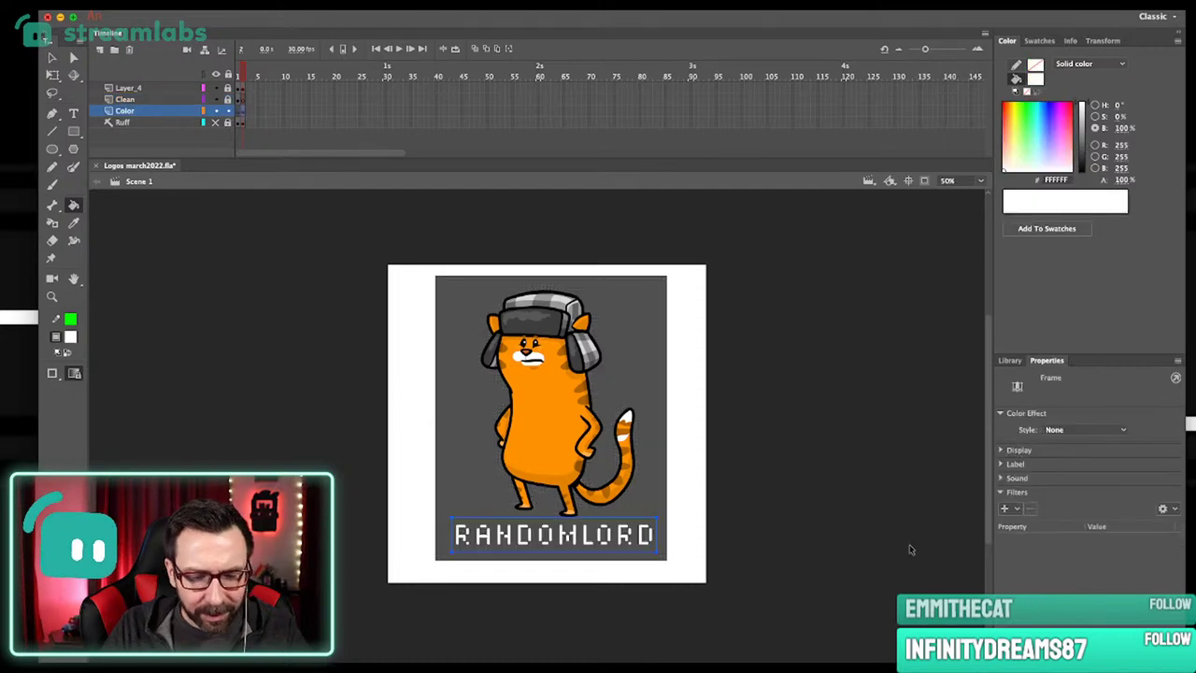
left_click(831, 514)
left_click_drag(396, 359, 663, 576)
scroll(629, 544, "right", 3)
scroll(629, 544, "down", 2)
left_click(561, 549)
left_click(651, 643)
left_click(579, 553)
left_click(552, 546, "shift")
left_click(545, 543, "shift")
left_click(536, 534, "shift")
left_click_drag(254, 399, 553, 628)
left_click(416, 501, "shift")
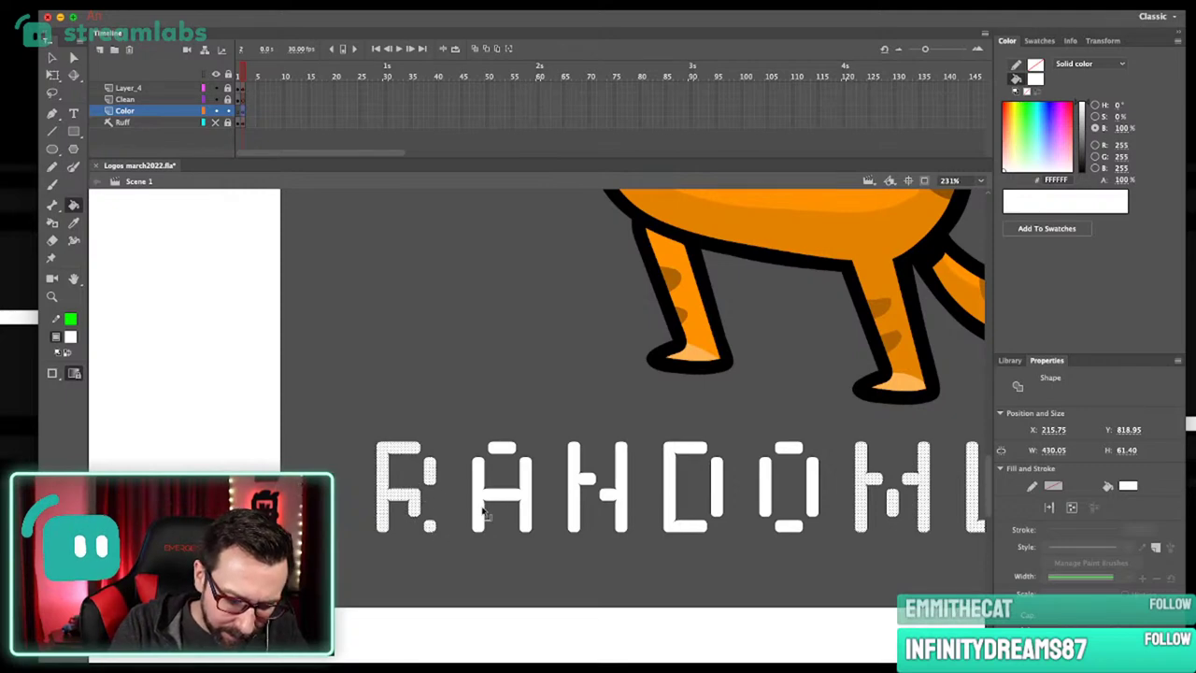
Select all the white RANDOMLORD letters on the Color layer and clear the selection.
left_click(580, 488)
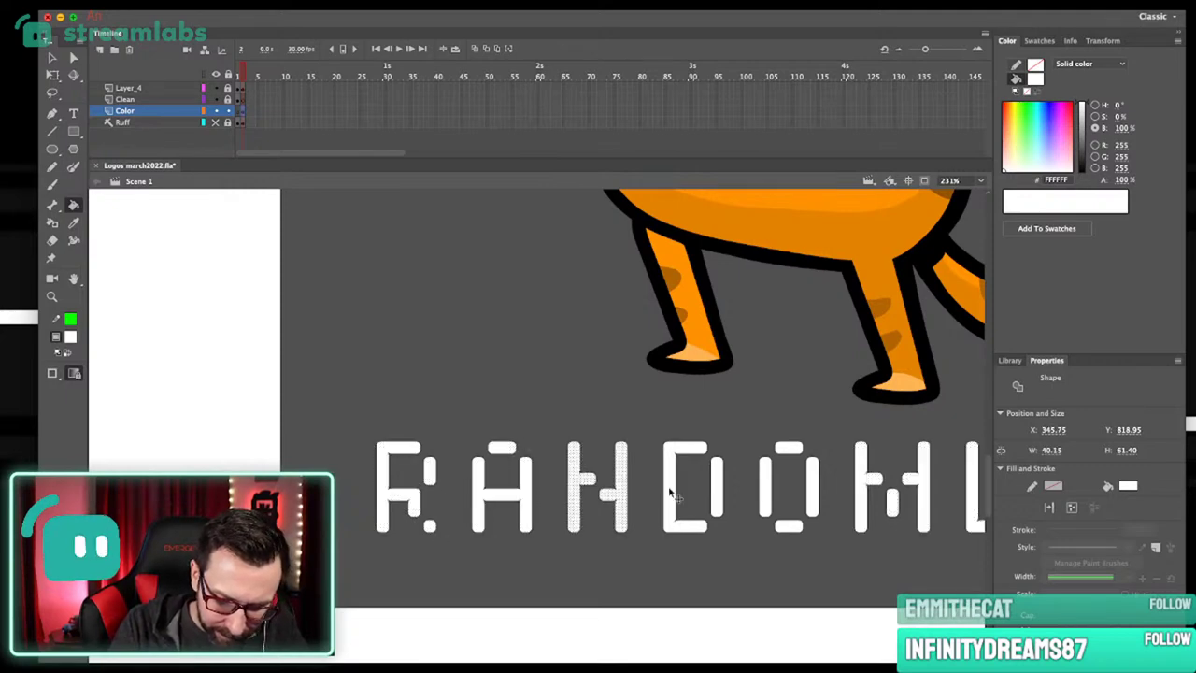
left_click(505, 456, "shift")
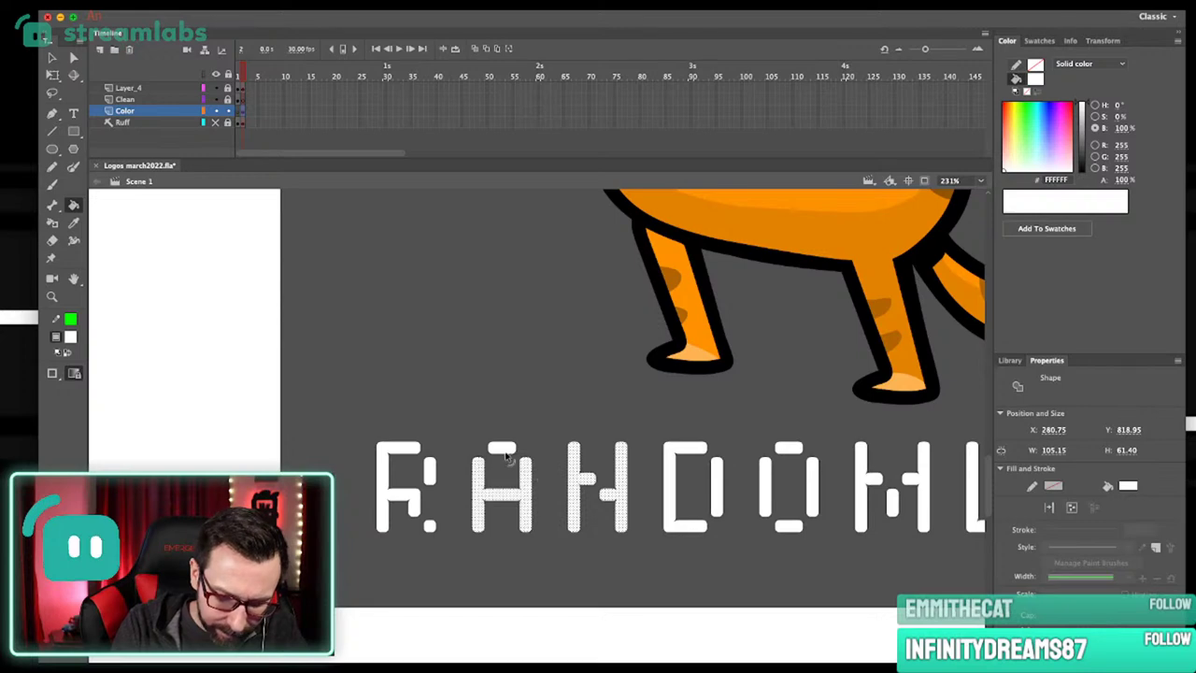
left_click(432, 477, "shift")
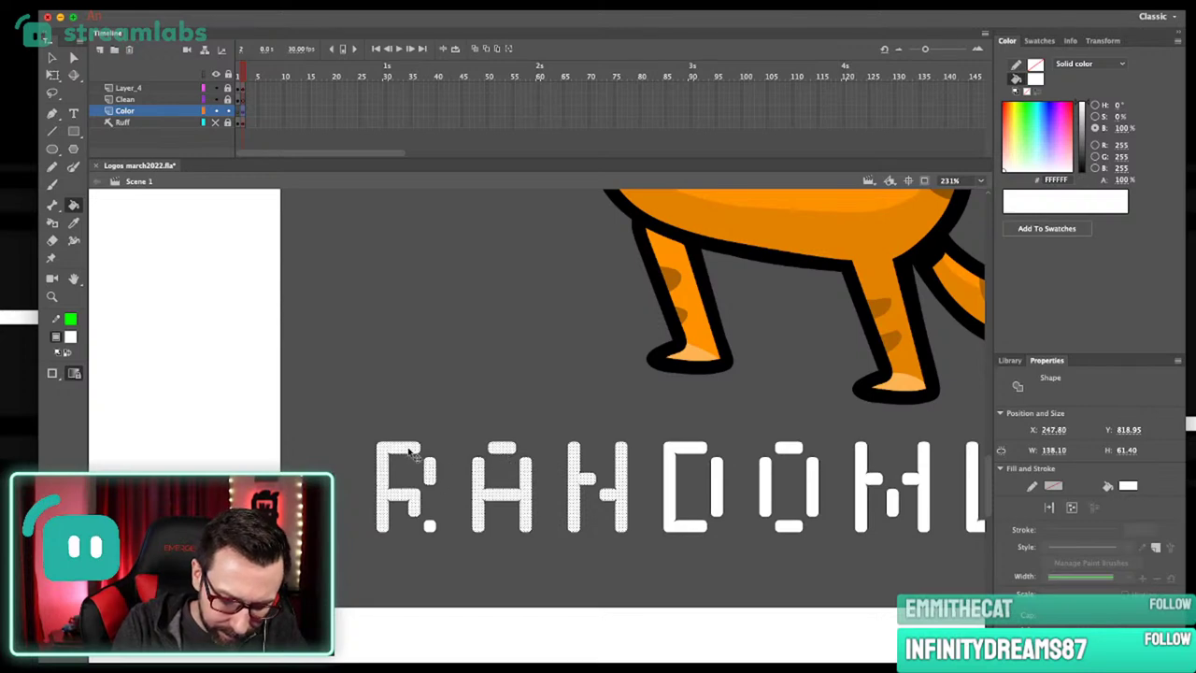
left_click(671, 465, "shift")
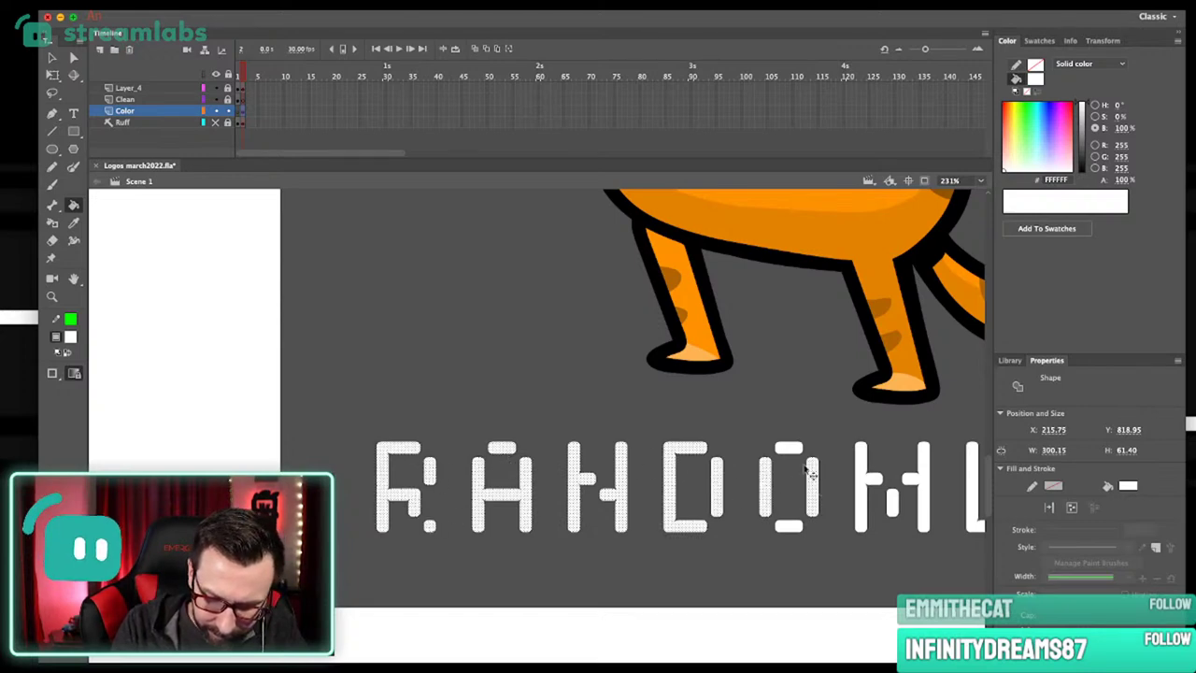
left_click(888, 500, "shift")
left_click(894, 502, "shift")
left_click(920, 488, "shift")
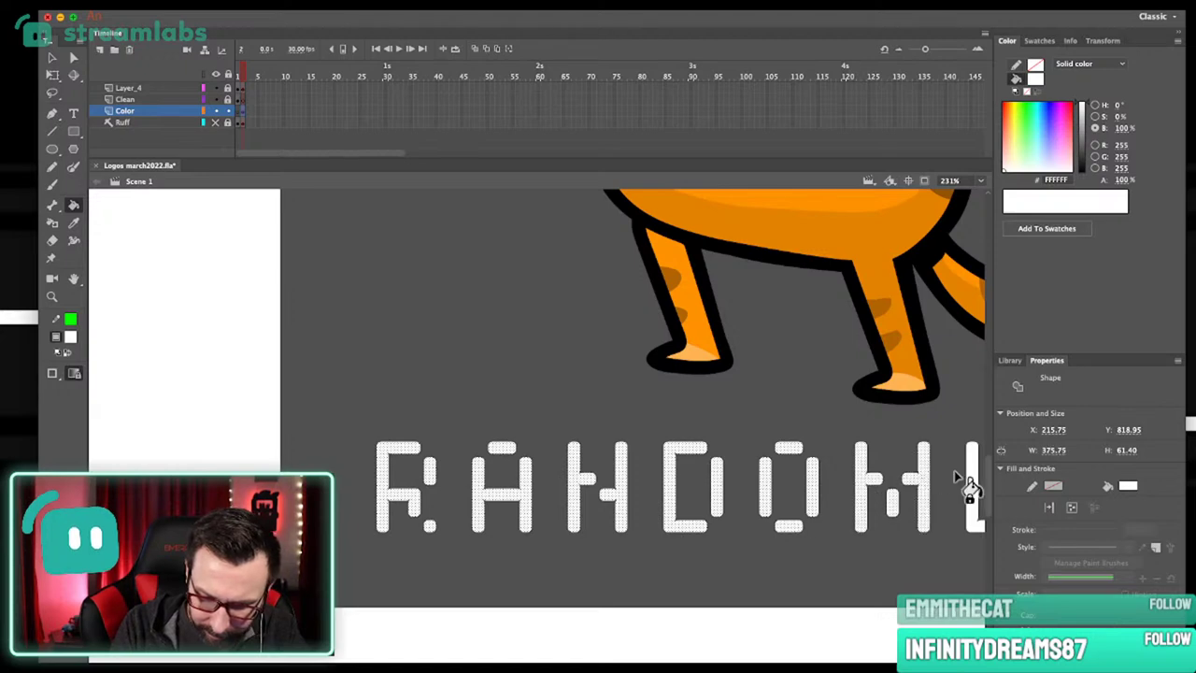
left_click_drag(959, 476, 671, 444)
left_click(686, 462, "shift")
left_click(746, 470, "shift")
left_click(779, 455, "shift")
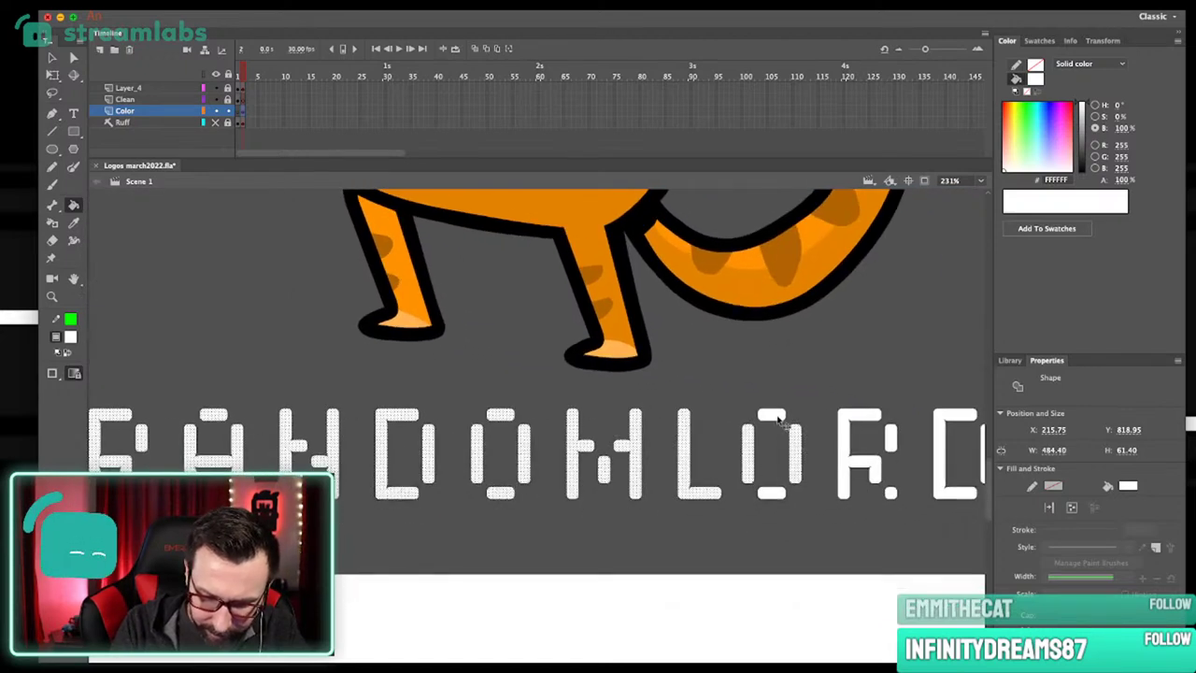
left_click(892, 493, "shift+super")
left_click_drag(940, 465, 757, 470)
left_click(758, 470, "shift+super")
left_click(803, 458, "shift+super")
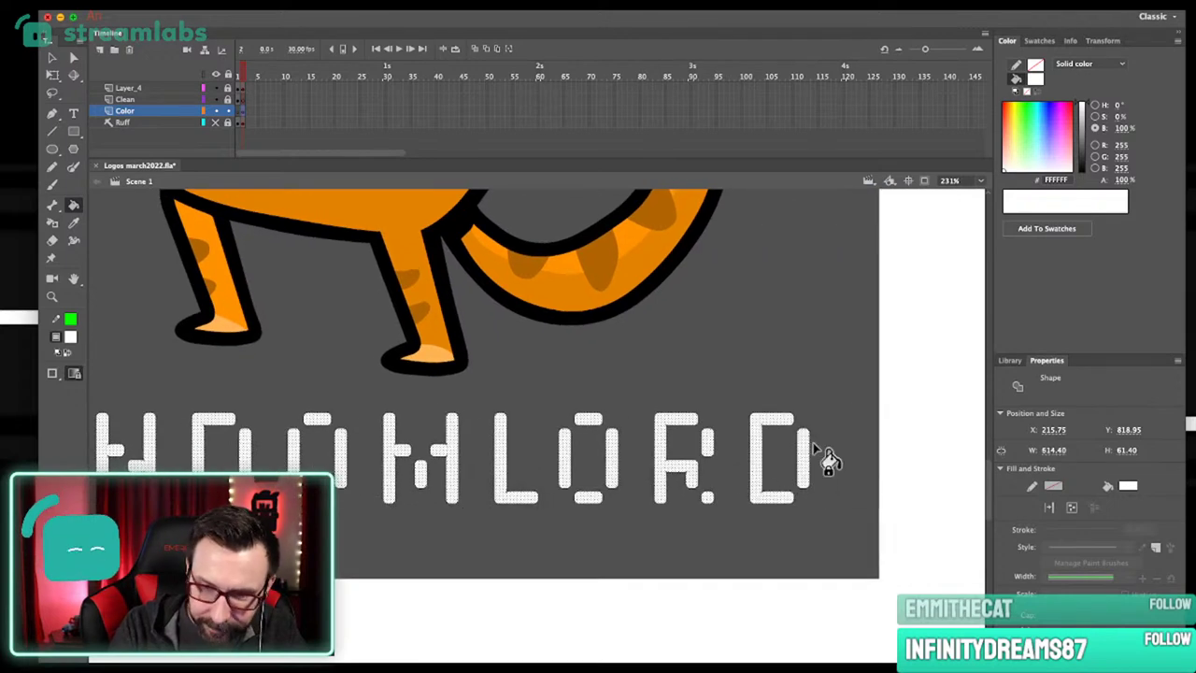
key("super+shift+a")
Review the whole logo with its grey background and white lettering at 75% and 50% zoom.
key("super+3")
left_click_drag(775, 433, 812, 398)
key("super+1")
key("super+2")
left_click_drag(772, 448, 794, 440)
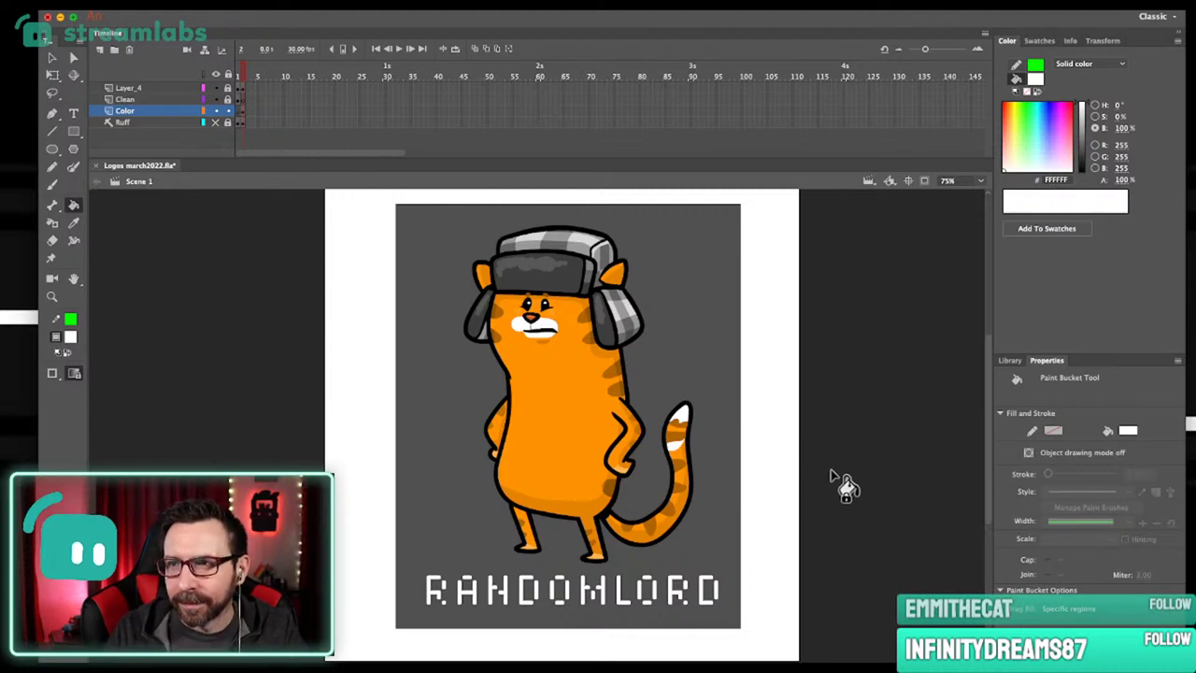
scroll(756, 438, "up", 3)
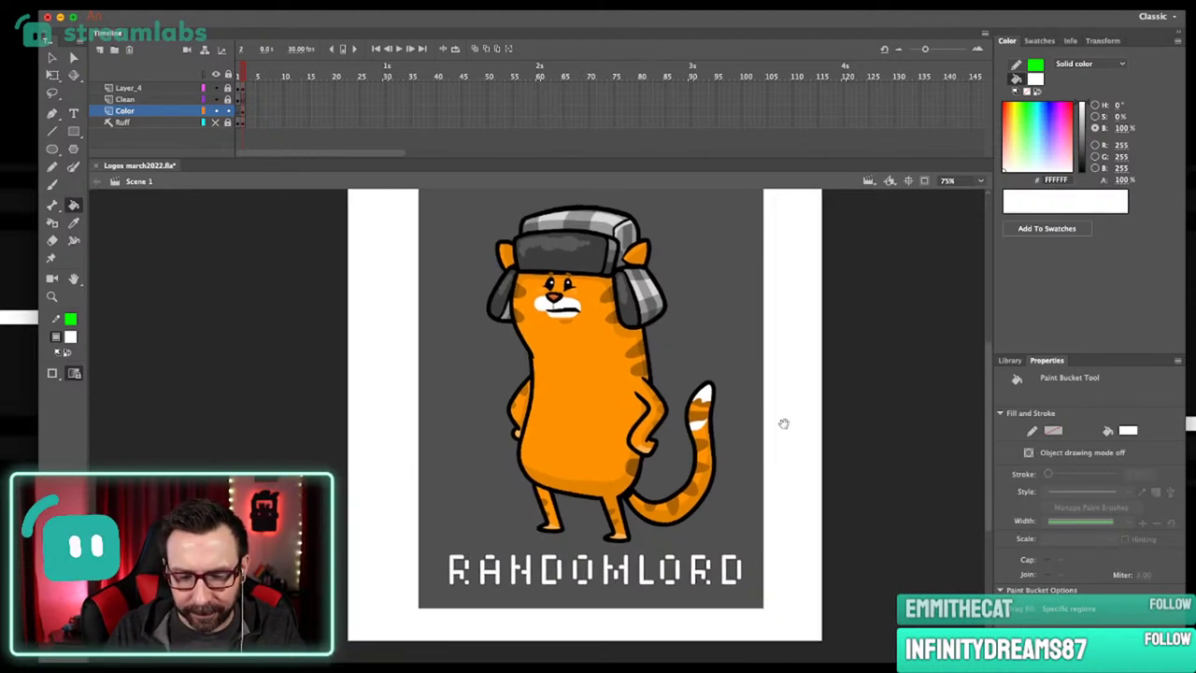
scroll(747, 437, "down", 2)
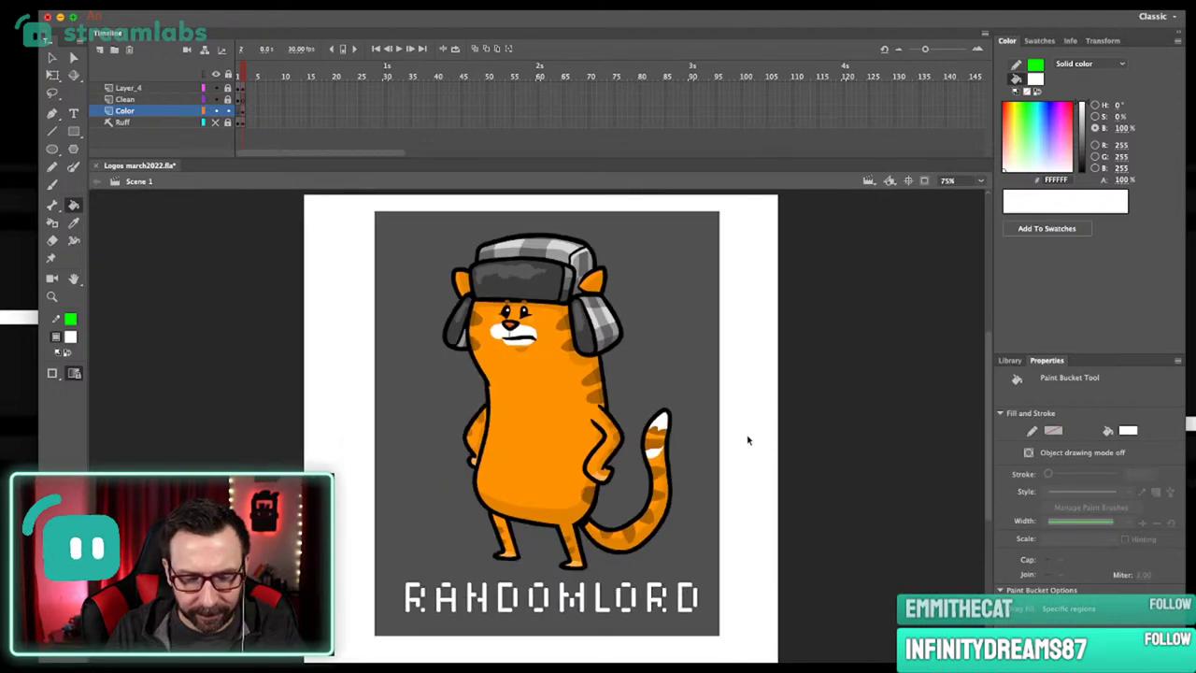
left_click(963, 180)
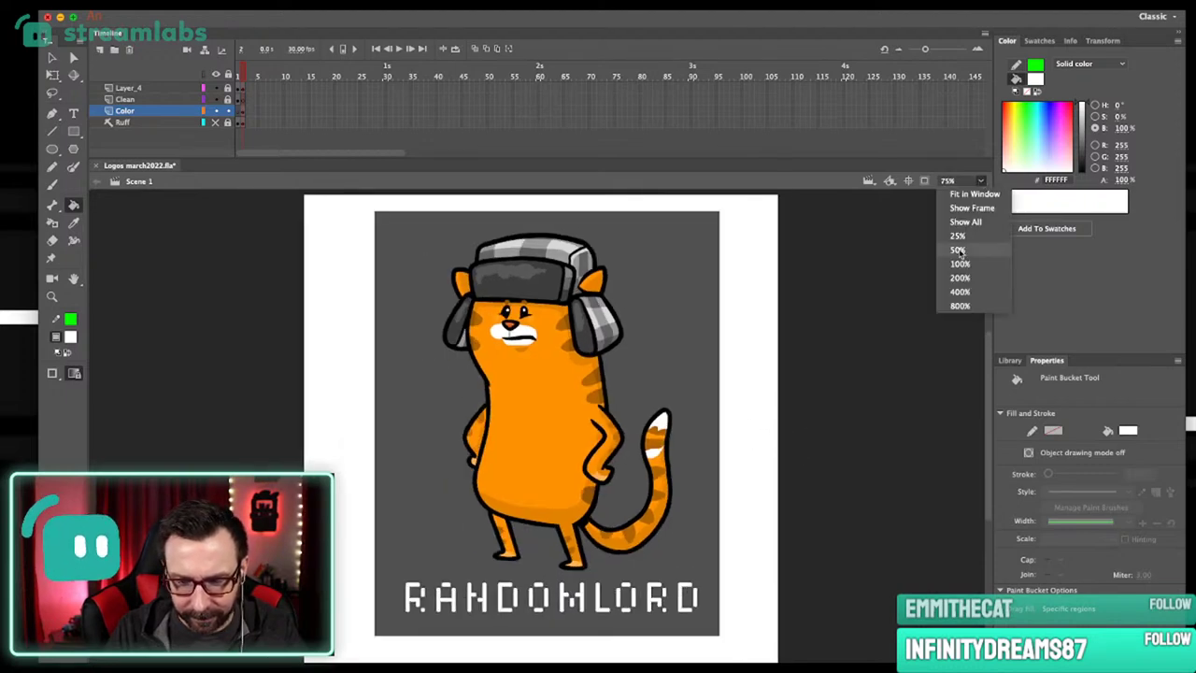
left_click(960, 249)
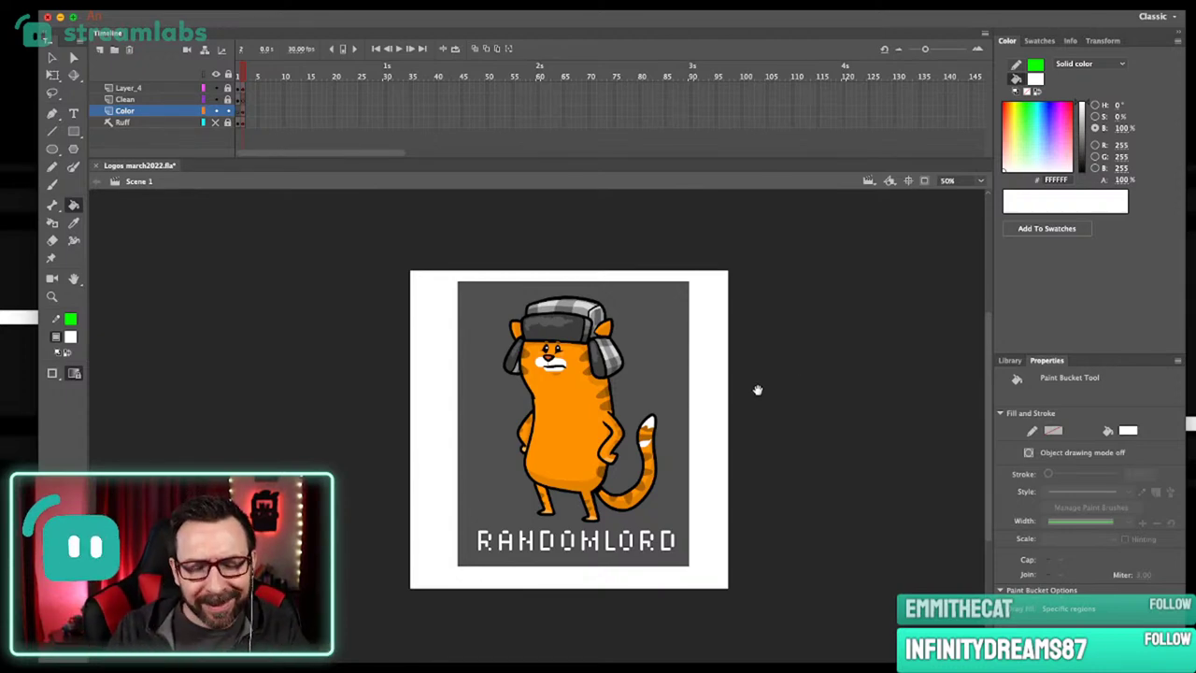
left_click_drag(758, 390, 750, 416)
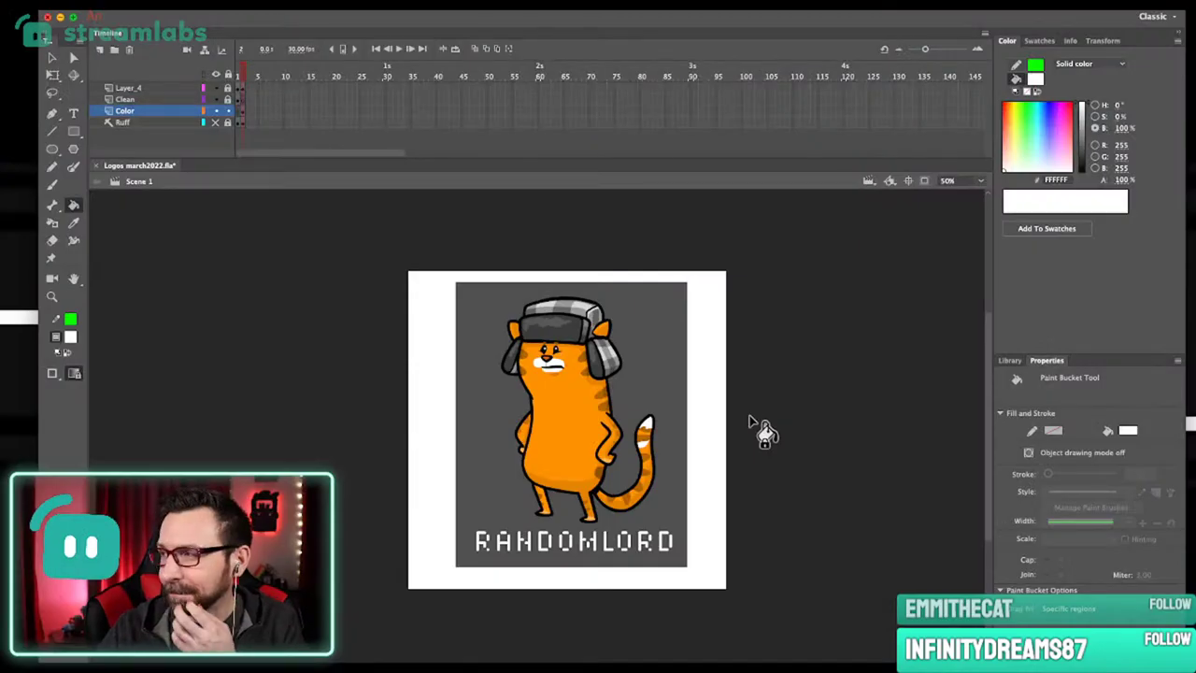
Compare the logo with the version without background and lettering on the neighbouring frame.
scroll(688, 447, "down", 1)
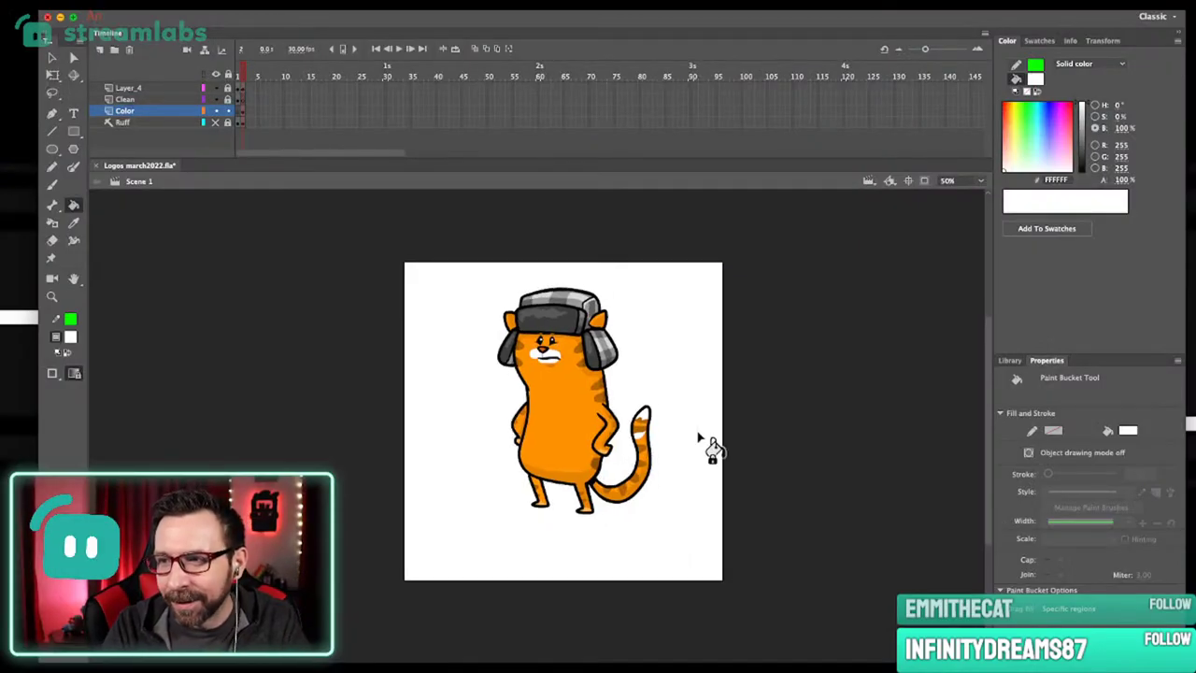
key(".")
scroll(706, 455, "down", 1)
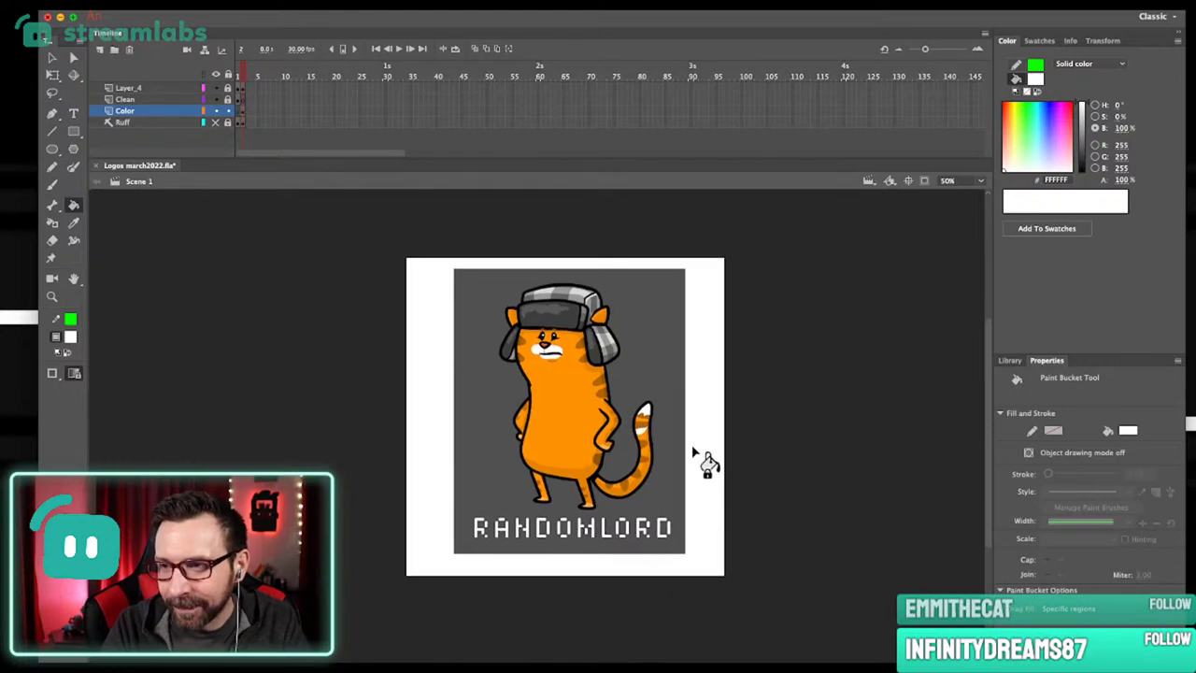
scroll(713, 408, "up", 1)
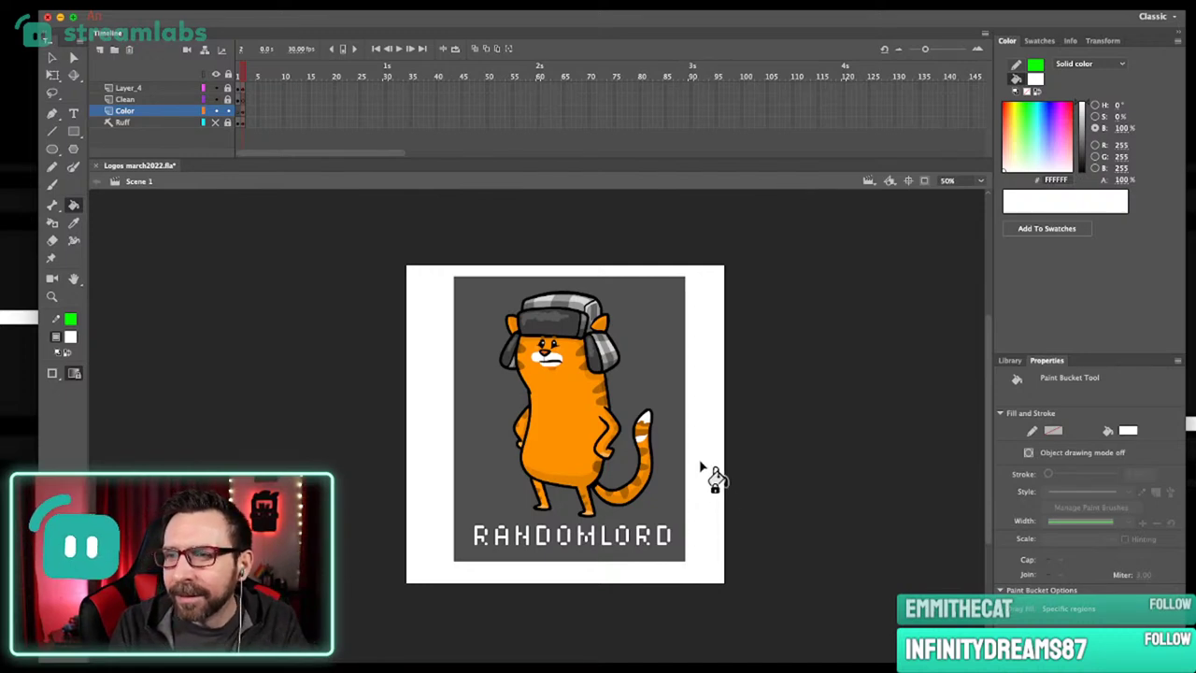
mouse_move(712, 490)
left_mouse_down()
mouse_move(724, 459)
mouse_move(744, 481)
left_mouse_up()
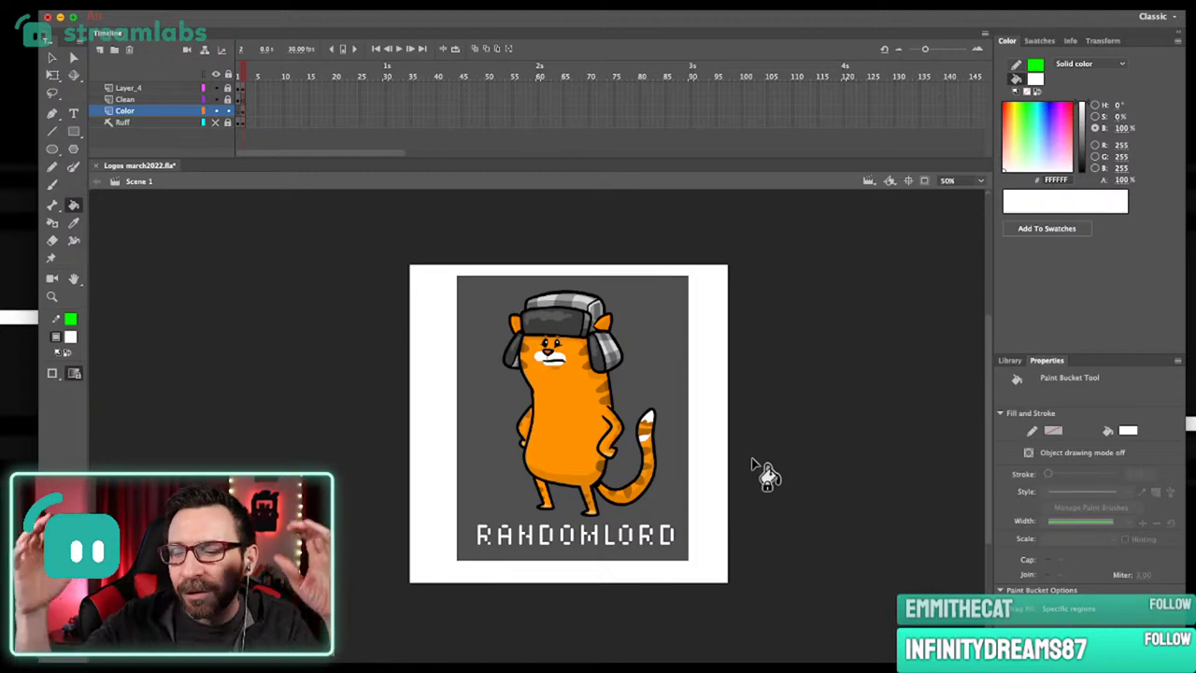
mouse_move(725, 448)
left_mouse_down()
mouse_move(721, 457)
mouse_move(735, 446)
mouse_move(718, 463)
left_mouse_up()
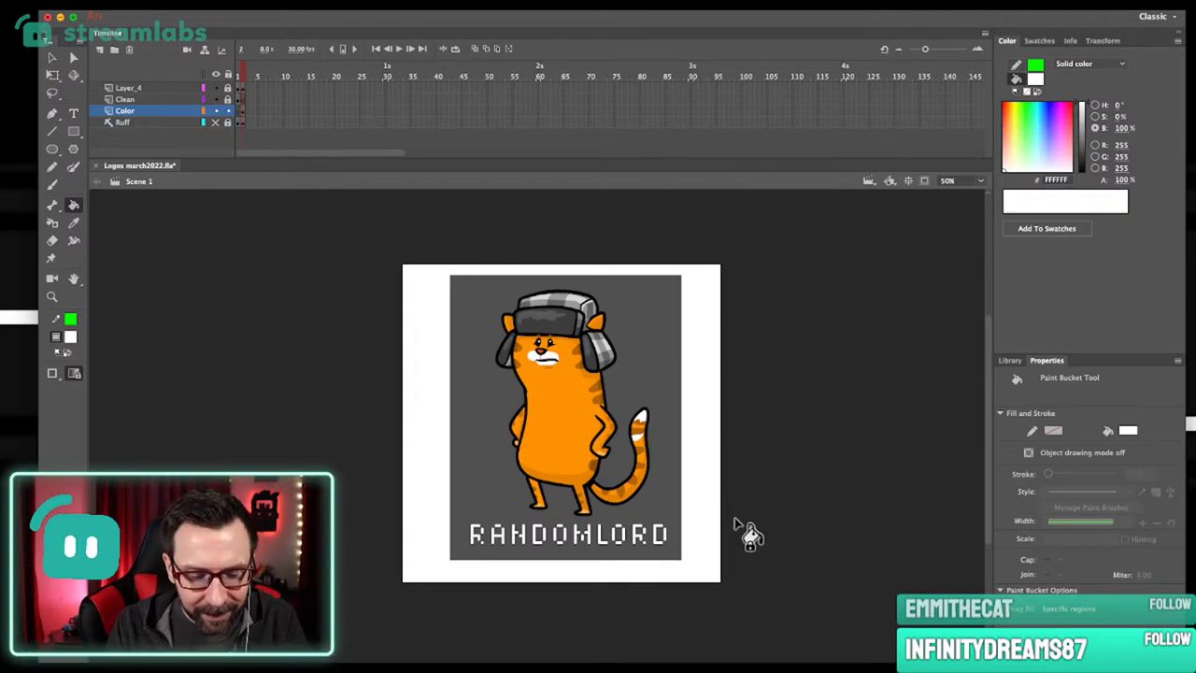
left_click_drag(715, 505, 719, 514)
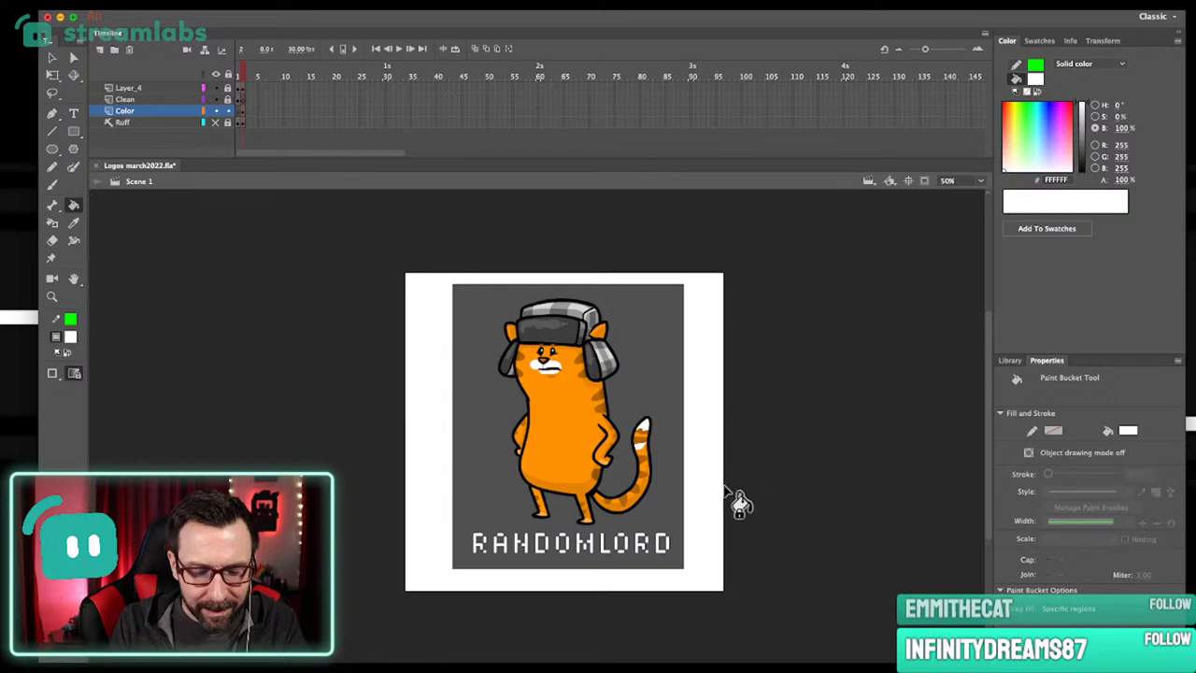
Try cutting a rectangular notch about 24 by 20 px out of the background's left edge beside the lettering.
scroll(423, 387, "up", 3)
left_click_drag(417, 461, 459, 470)
key("Delete")
key("super+1")
scroll(790, 482, "down", 2)
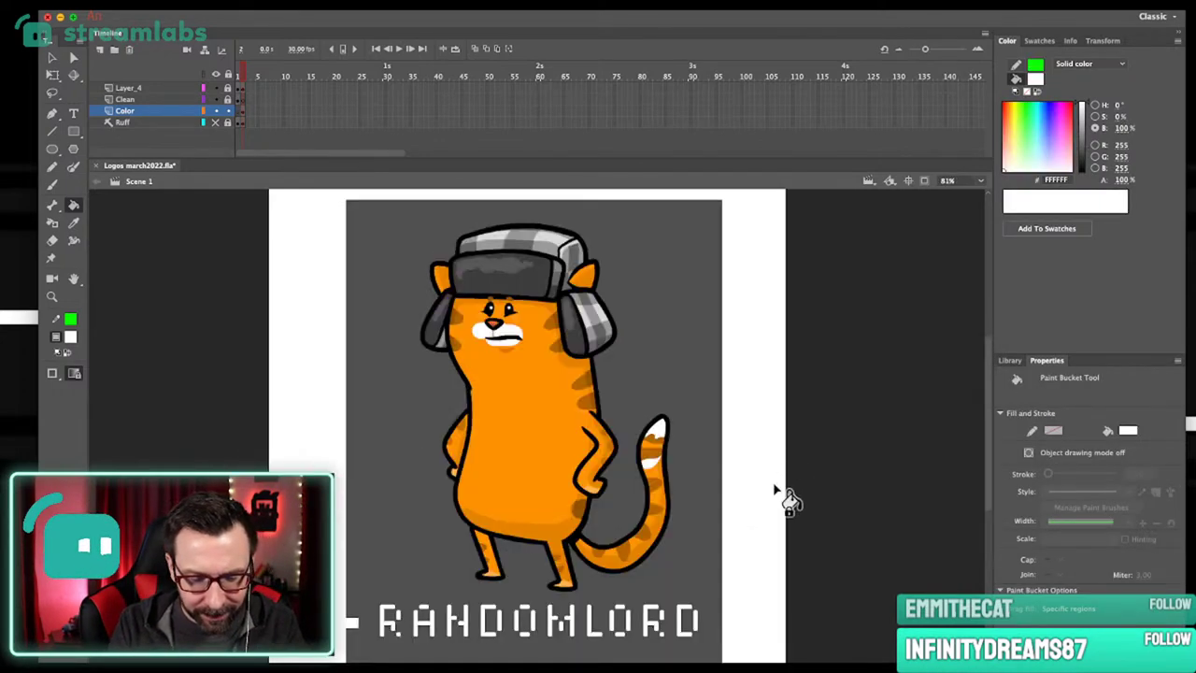
Try cutting small notches out of the background's right edge beside the lettering and its lower right corner.
scroll(702, 567, "up", 4)
left_click_drag(665, 566, 669, 572)
left_click_drag(708, 553, 689, 533)
left_click_drag(707, 514, 660, 450)
key("Delete")
key("super+2")
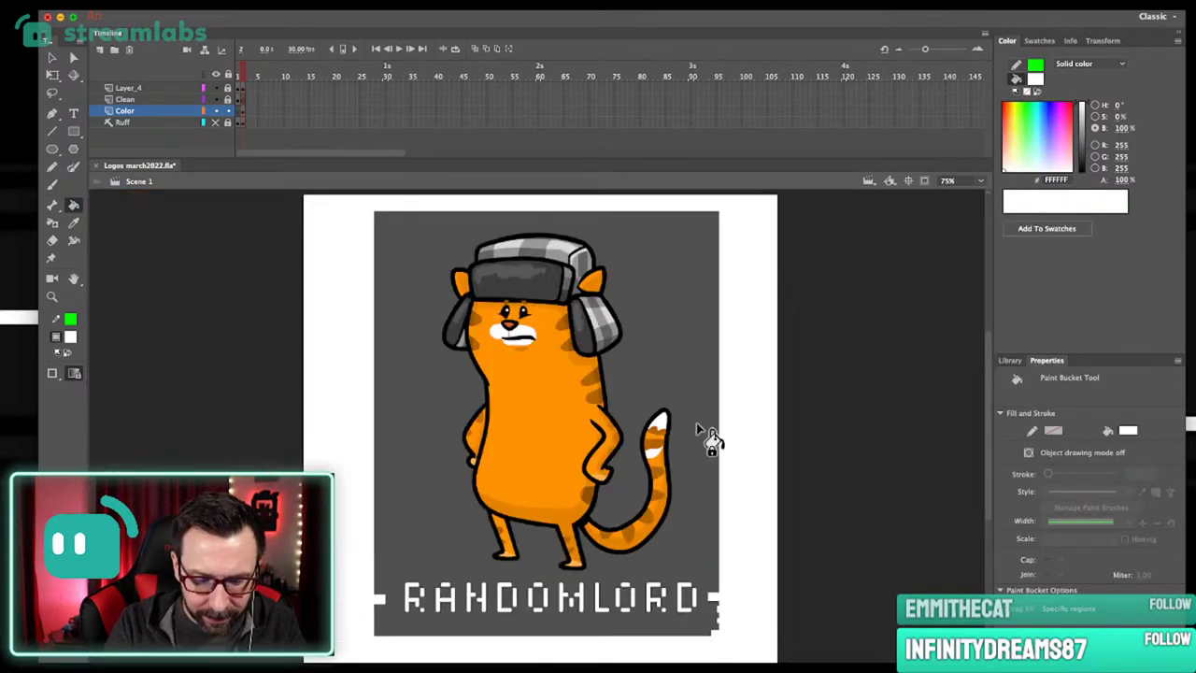
Try cutting larger notches out of the background's right edge beside the cat and its upper right corner.
scroll(711, 420, "down", 2)
left_click_drag(725, 337, 734, 295)
key("super+z")
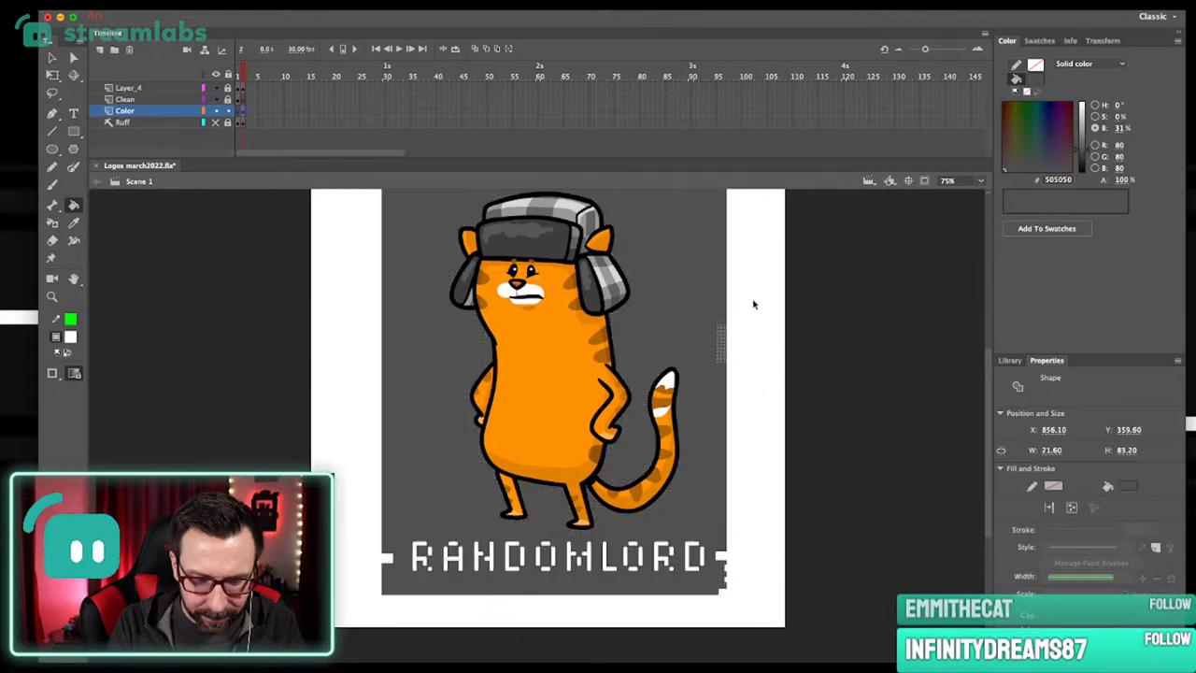
key("Delete")
scroll(793, 222, "up", 1)
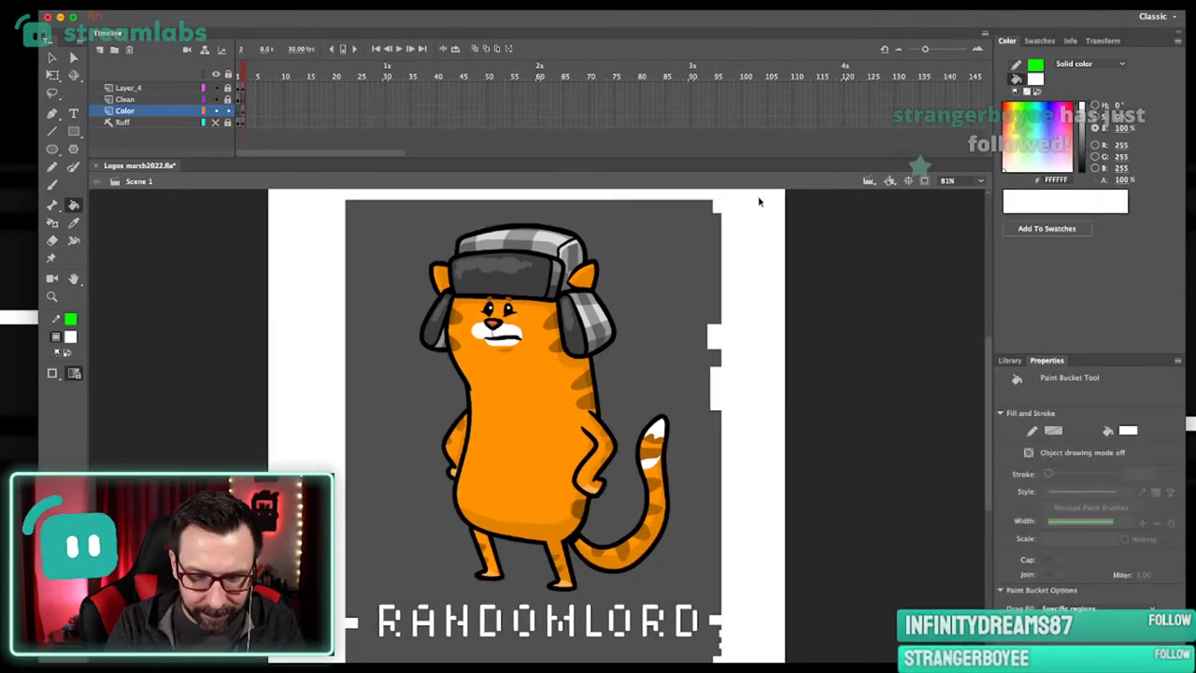
scroll(758, 199, "up", 1)
scroll(818, 338, "down", 1)
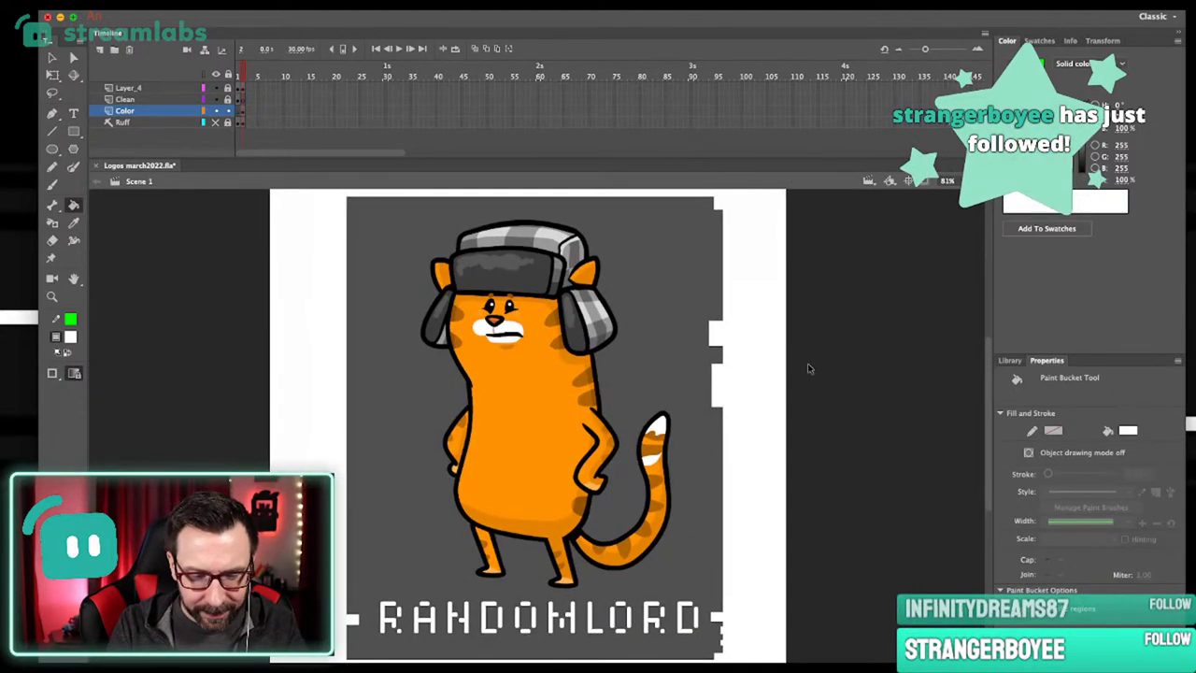
Undo all the notches cut into the background rectangle's edges.
key("ctrl+z")
key("super+z")
key("super+z")
key("super+z")
key("super+z")
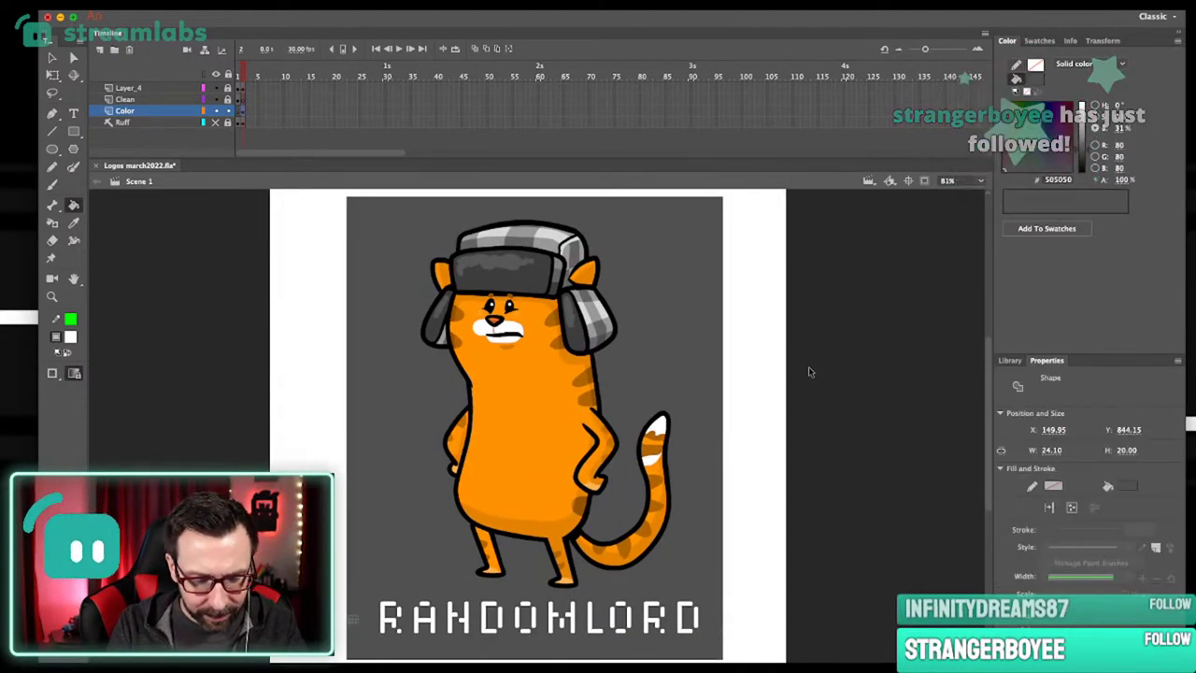
scroll(809, 382, "up", 1)
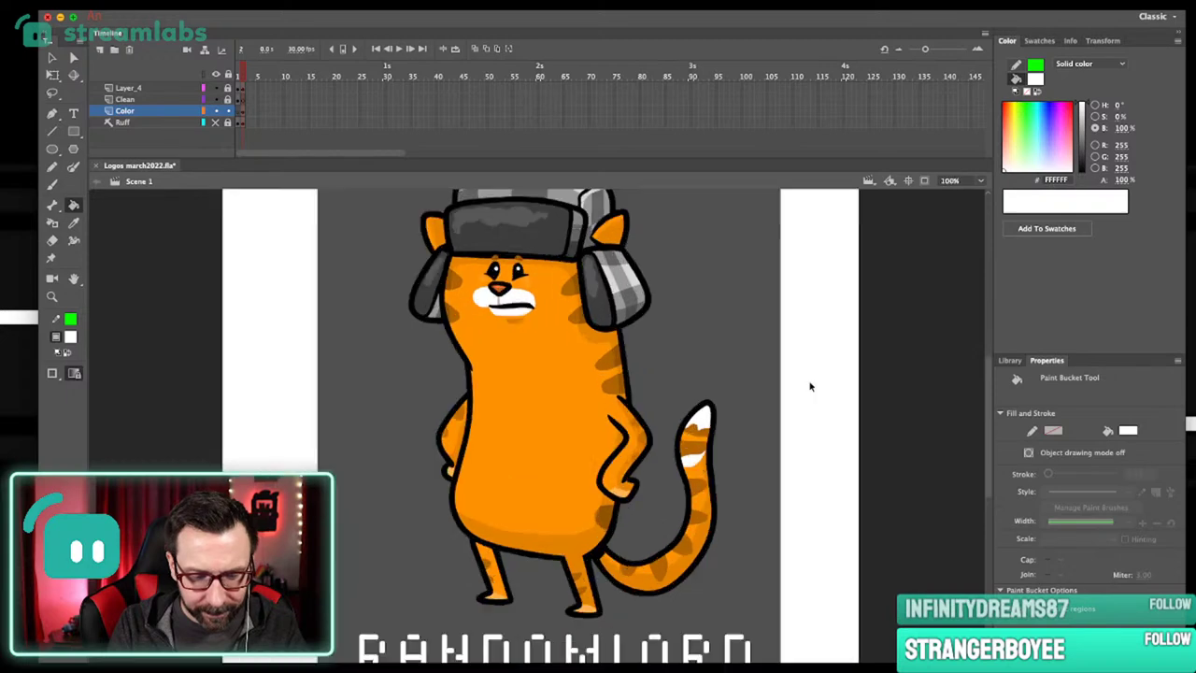
scroll(810, 382, "down", 2)
mouse_move(809, 385)
left_mouse_down()
mouse_move(801, 357)
mouse_move(809, 363)
left_mouse_up()
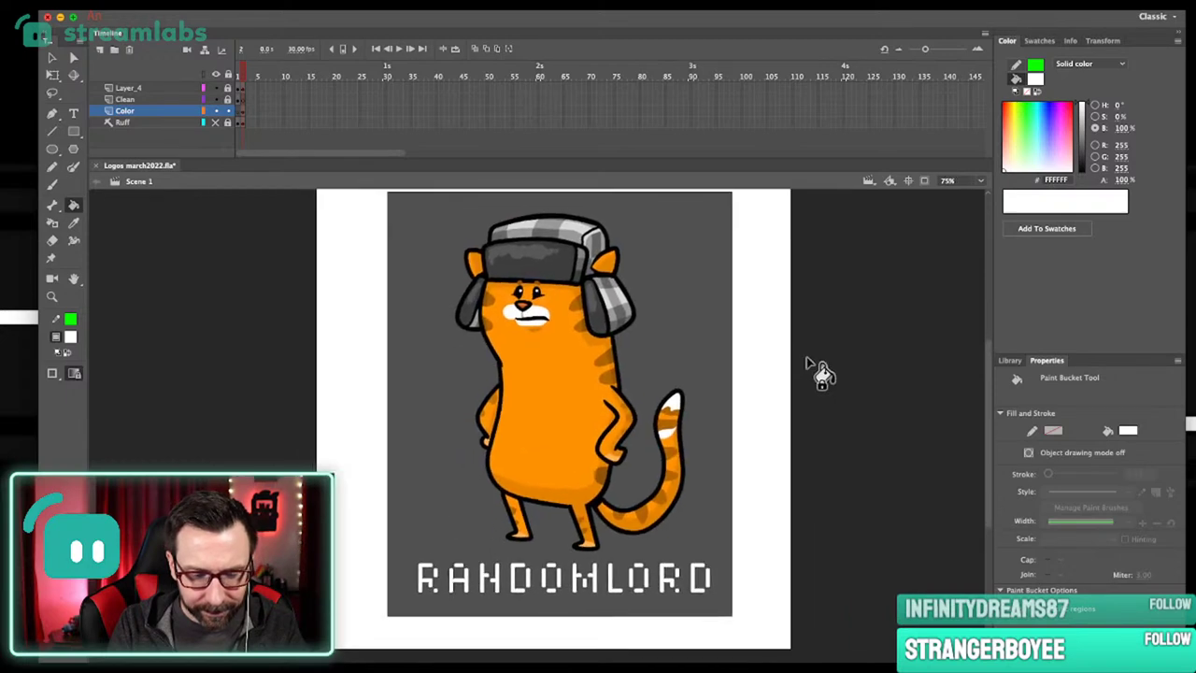
Sample the background rectangle's grey, darken it to 282828 and refill the rectangle with it.
key("i")
left_click(735, 351)
left_click_drag(1090, 147, 1089, 159)
left_click(742, 368)
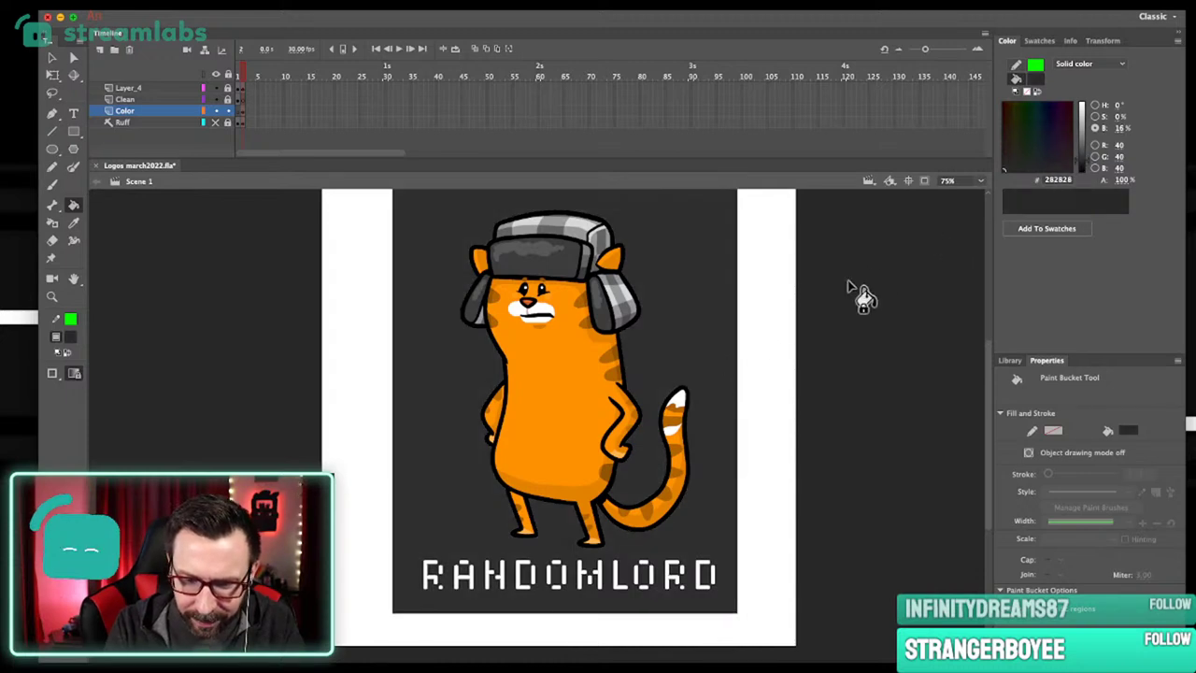
left_click(733, 353)
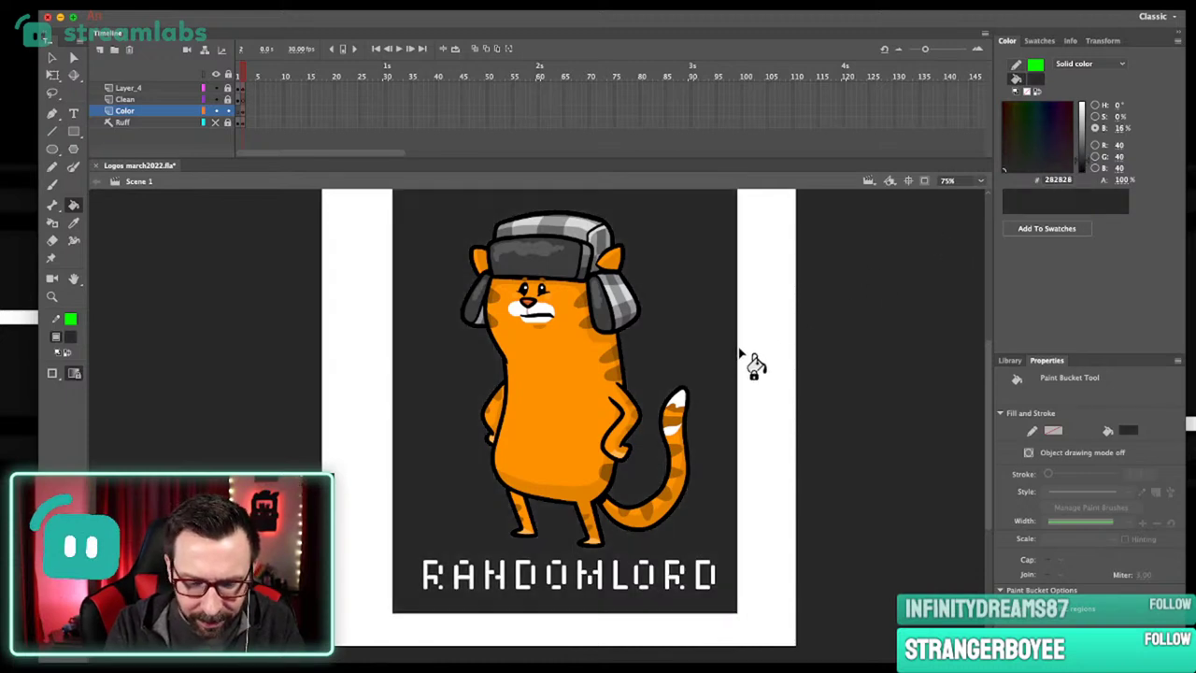
Try sketching a dividing line across the background behind the cat with the Pencil tool, and undo the strokes.
key("y")
left_click_drag(397, 452, 501, 450)
mouse_move(645, 305)
left_mouse_down()
mouse_move(669, 322)
mouse_move(657, 208)
mouse_move(734, 465)
left_mouse_up()
key("super+z")
mouse_move(395, 516)
left_mouse_down()
mouse_move(428, 419)
mouse_move(523, 473)
mouse_move(659, 331)
mouse_move(659, 352)
mouse_move(698, 298)
mouse_move(758, 333)
left_mouse_up()
key("ctrl+z")
key("ctrl+z")
Draw a wavy dividing line across the background behind the cat and fill the area above it with grey 424242.
mouse_move(761, 414)
left_mouse_down()
mouse_move(726, 330)
mouse_move(686, 408)
left_mouse_up()
mouse_move(505, 348)
left_mouse_down()
mouse_move(450, 464)
mouse_move(394, 384)
left_mouse_up()
key("k")
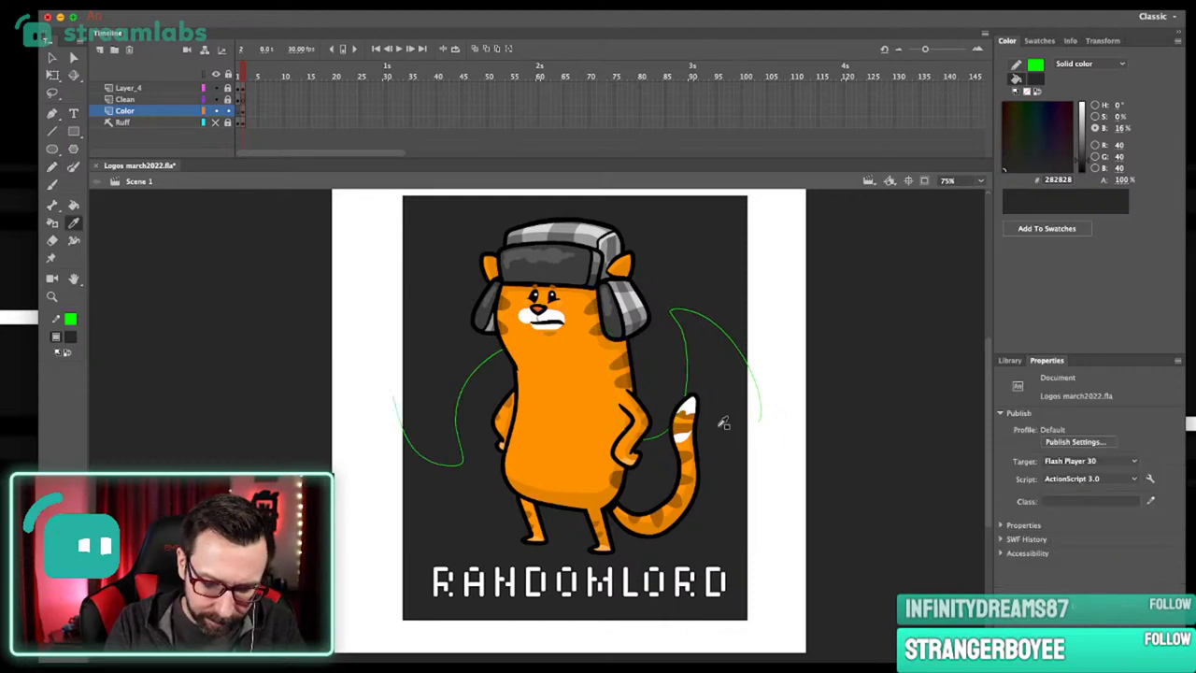
left_click_drag(1084, 161, 1085, 153)
left_click(715, 293)
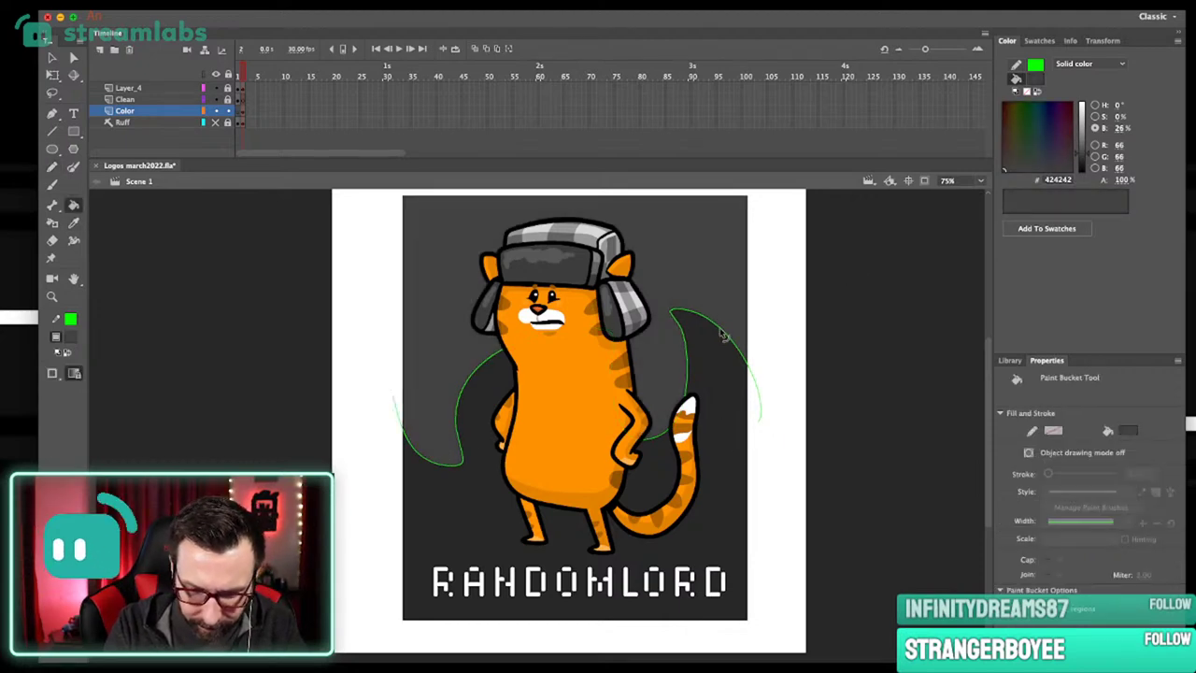
Delete the green wavy line, leaving only the two grey background fills.
double_click(727, 336, "super")
key("BackSpace")
left_click_drag(821, 445, 830, 463)
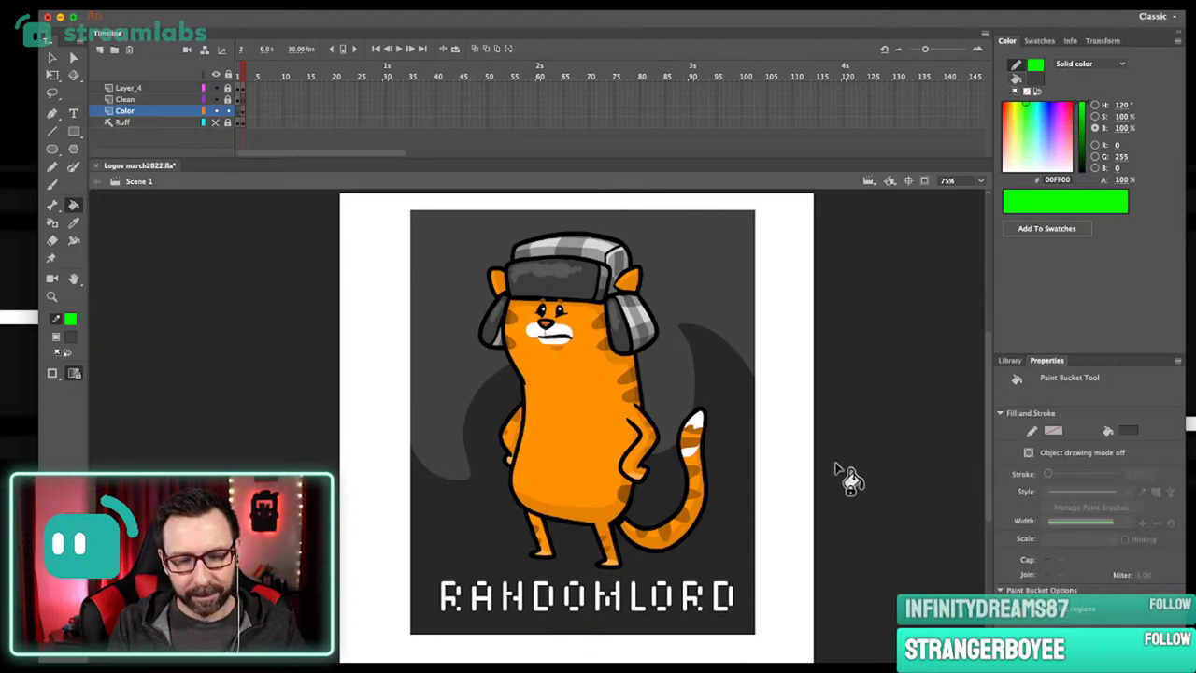
Try bending the edges of the dark wave on both sides of the cat, and undo the reshaping.
key("v")
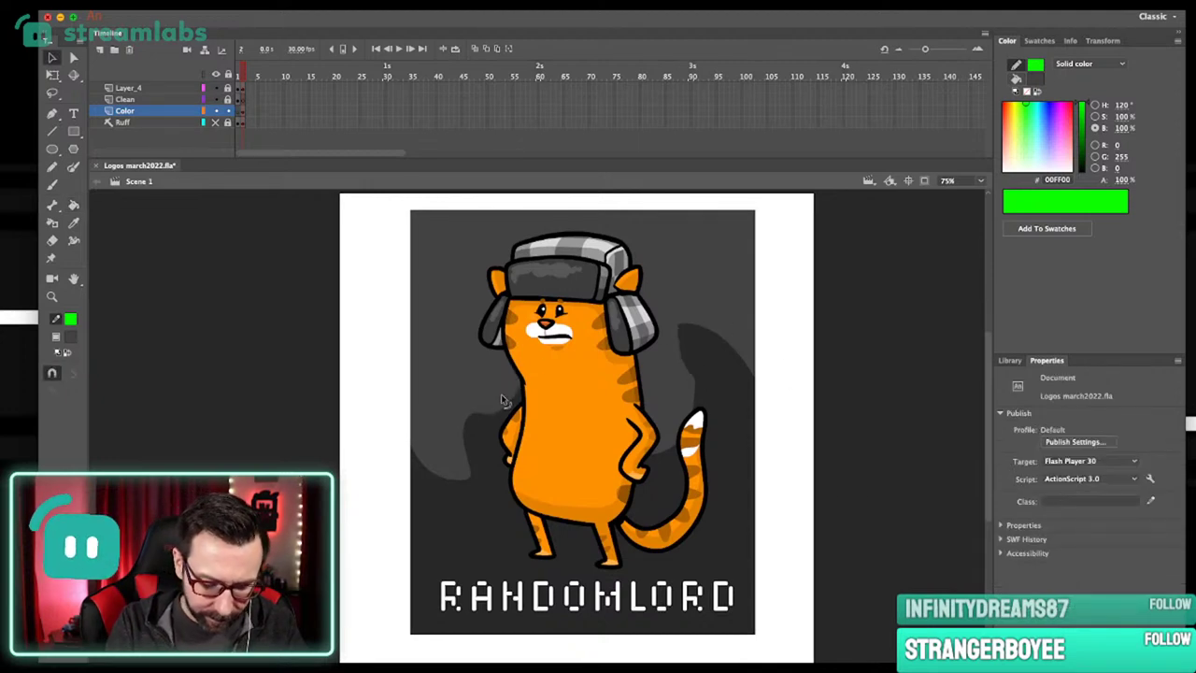
key("super+z")
key("super+z")
key("super+z")
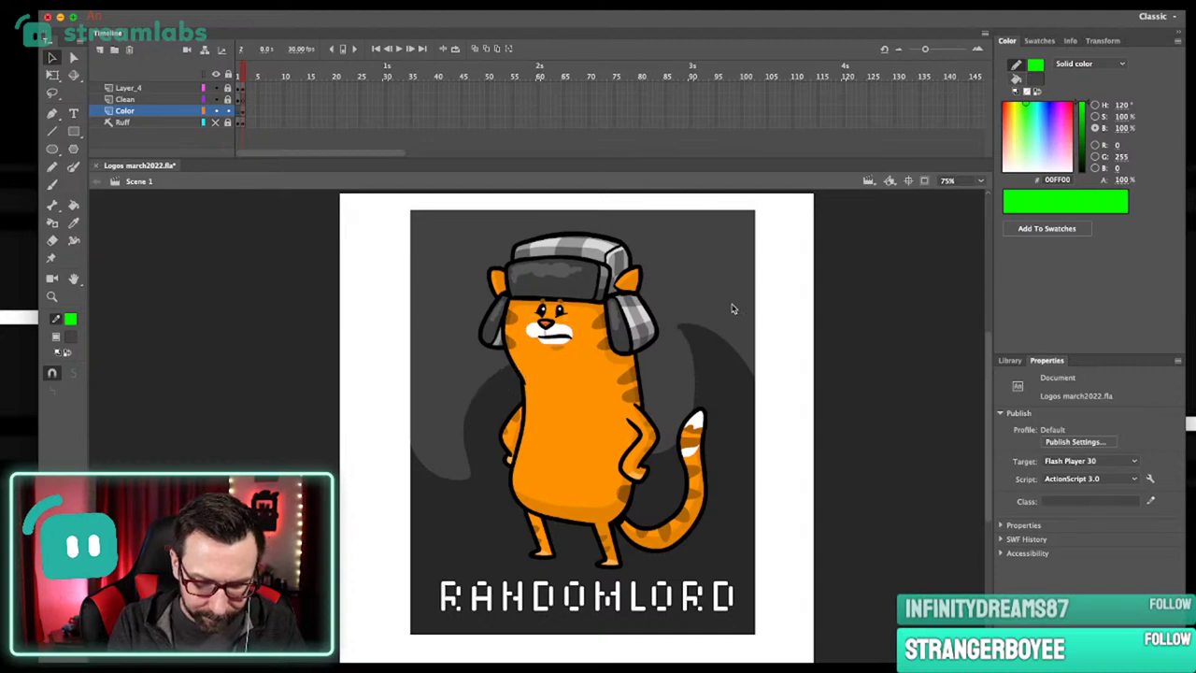
key("Delete")
scroll(813, 307, "up", 1)
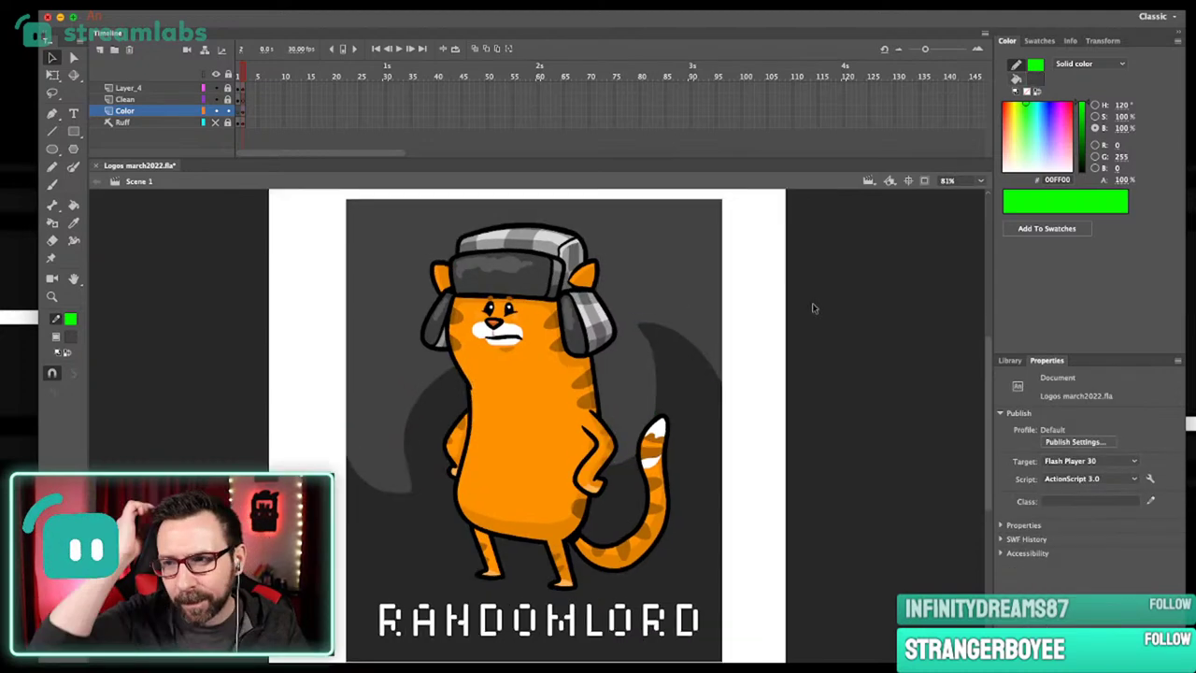
Bend the inner edge of the dark wave above the cat's tail into a flame-like S-curve.
scroll(813, 308, "down", 1)
scroll(702, 472, "left", 2)
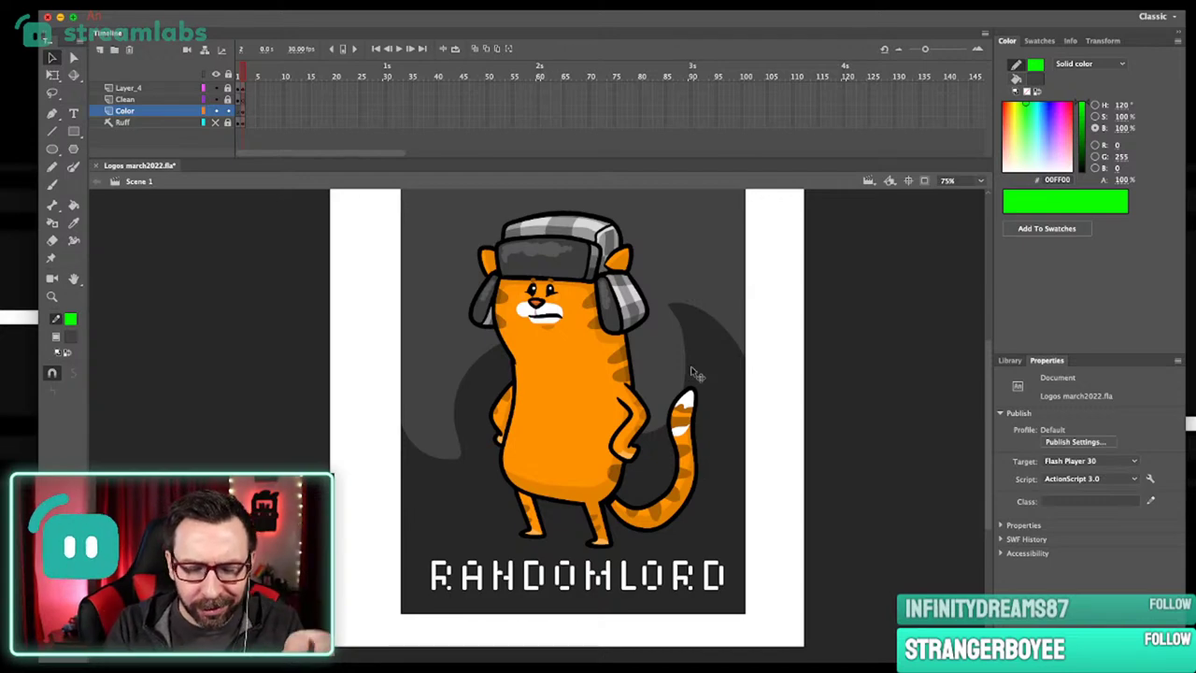
left_click_drag(691, 383, 699, 392)
key("super+z")
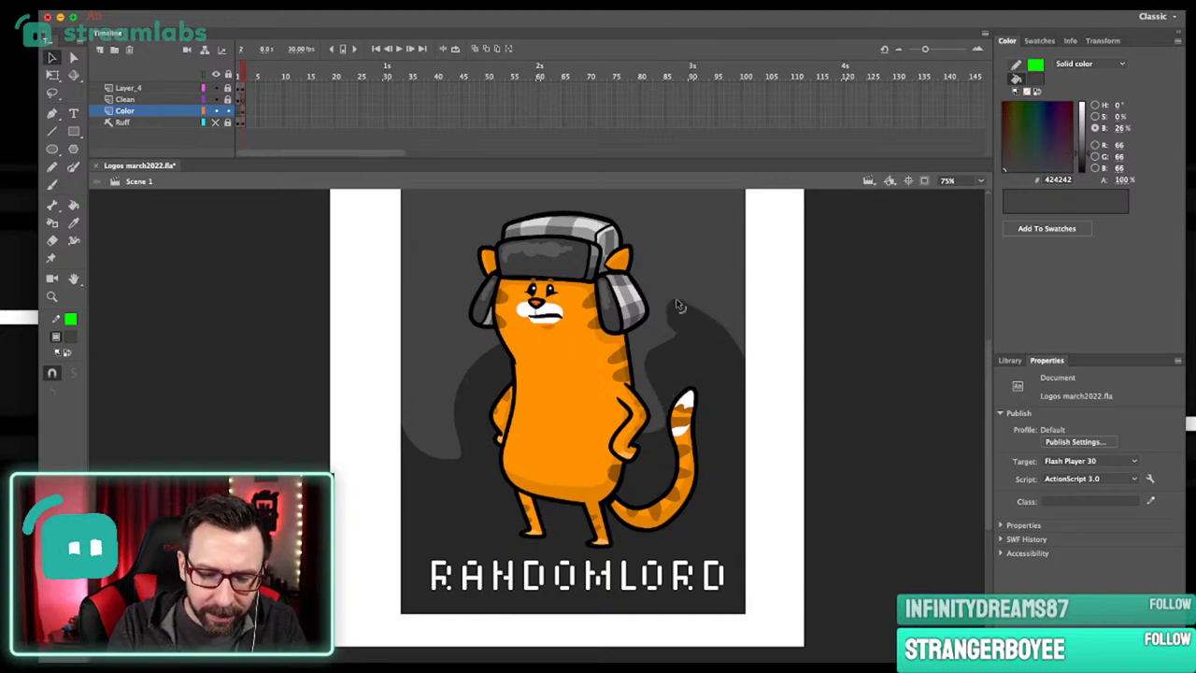
key("super+1")
key("super+2")
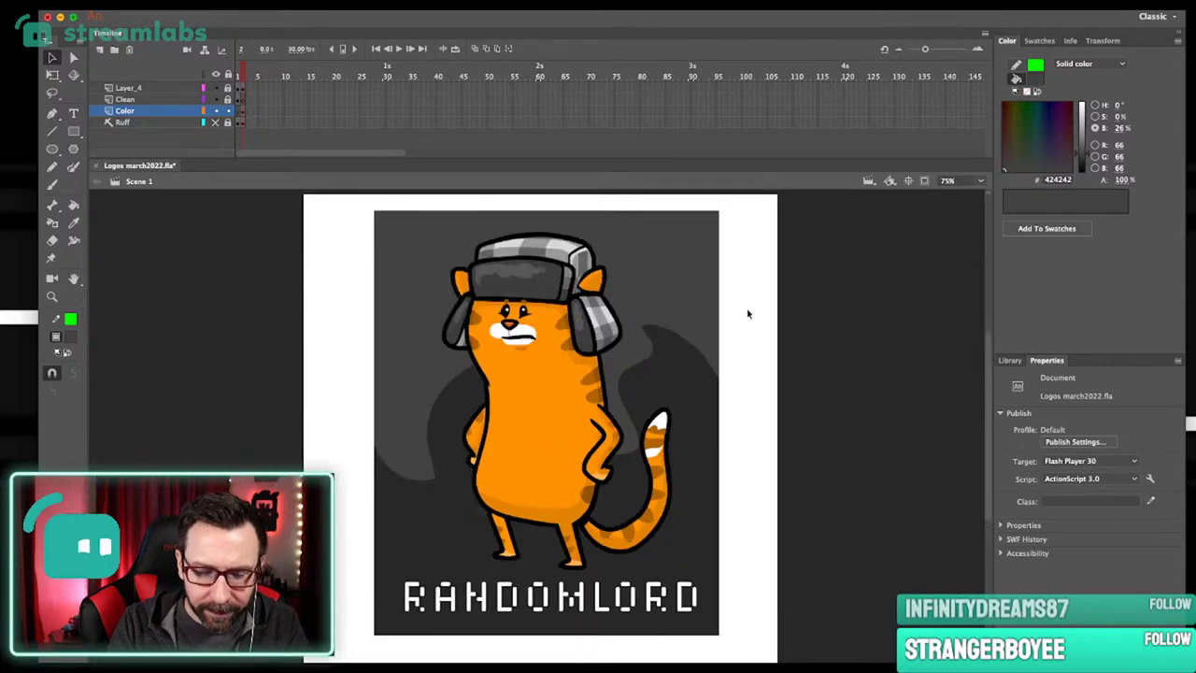
left_click_drag(694, 411, 733, 404)
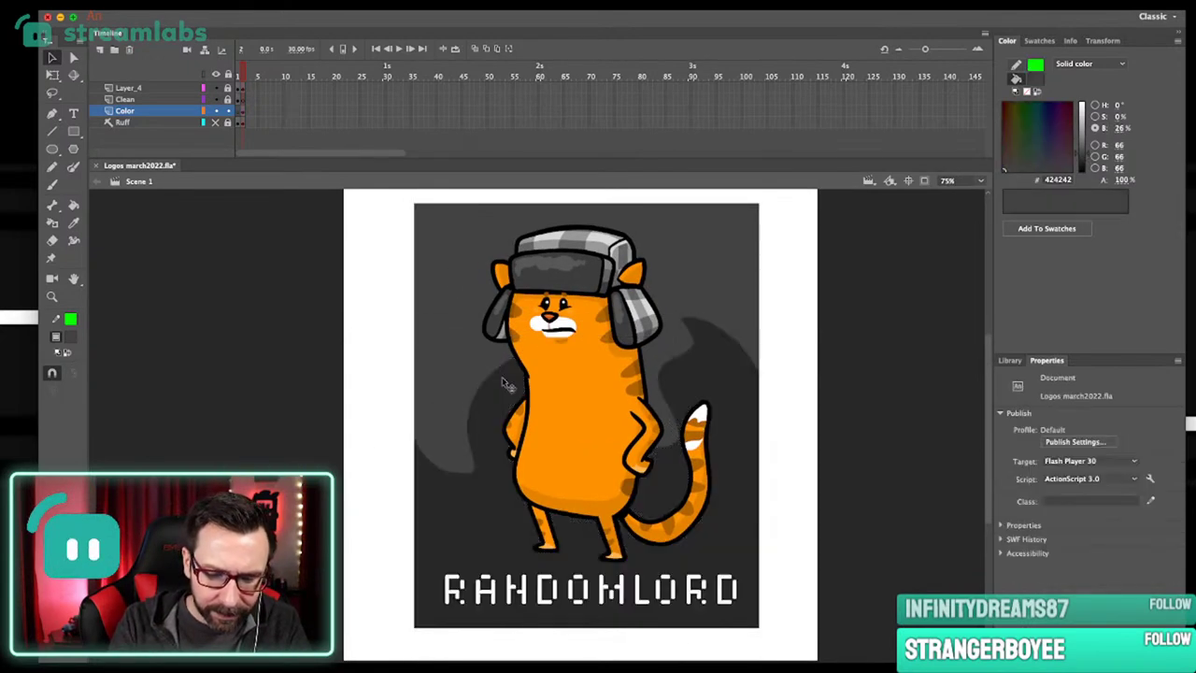
Draw a curled flame shape on the background beside the left ear flap, fill it with grey 282828 and delete its green outline.
key("y")
left_click_drag(447, 409, 466, 321)
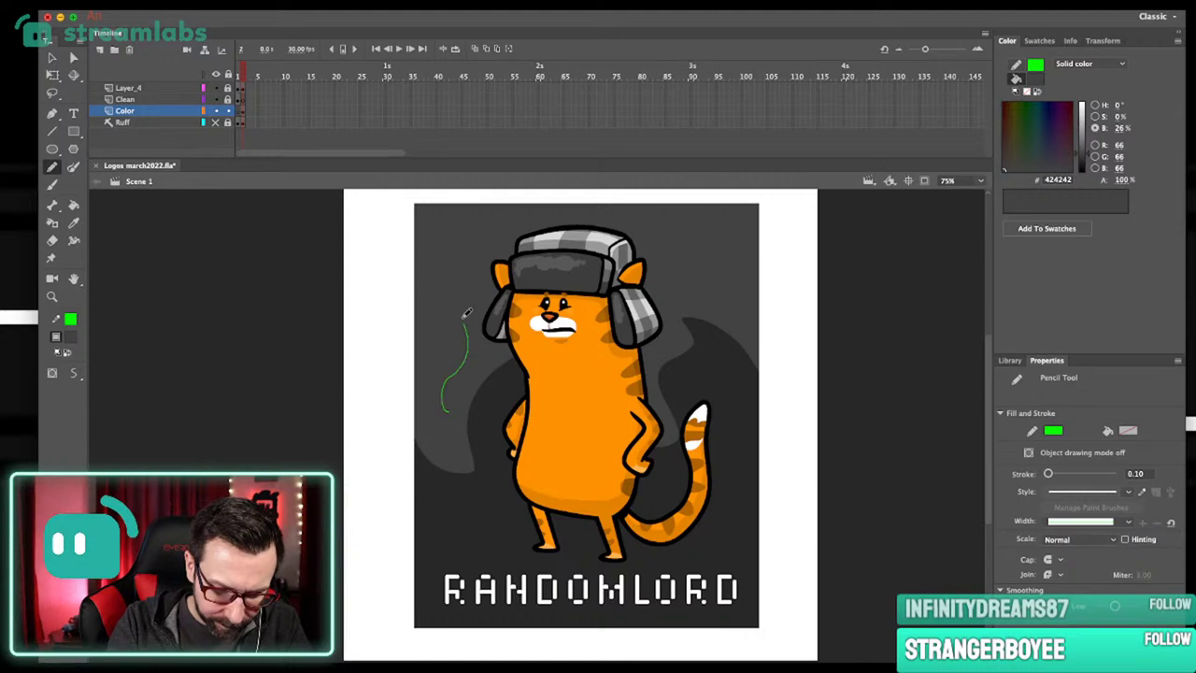
key("super+z")
mouse_move(419, 366)
left_mouse_down()
mouse_move(462, 375)
mouse_move(483, 337)
mouse_move(449, 299)
mouse_move(440, 340)
mouse_move(468, 384)
left_mouse_up()
key("i")
left_click(502, 398)
left_click(460, 357)
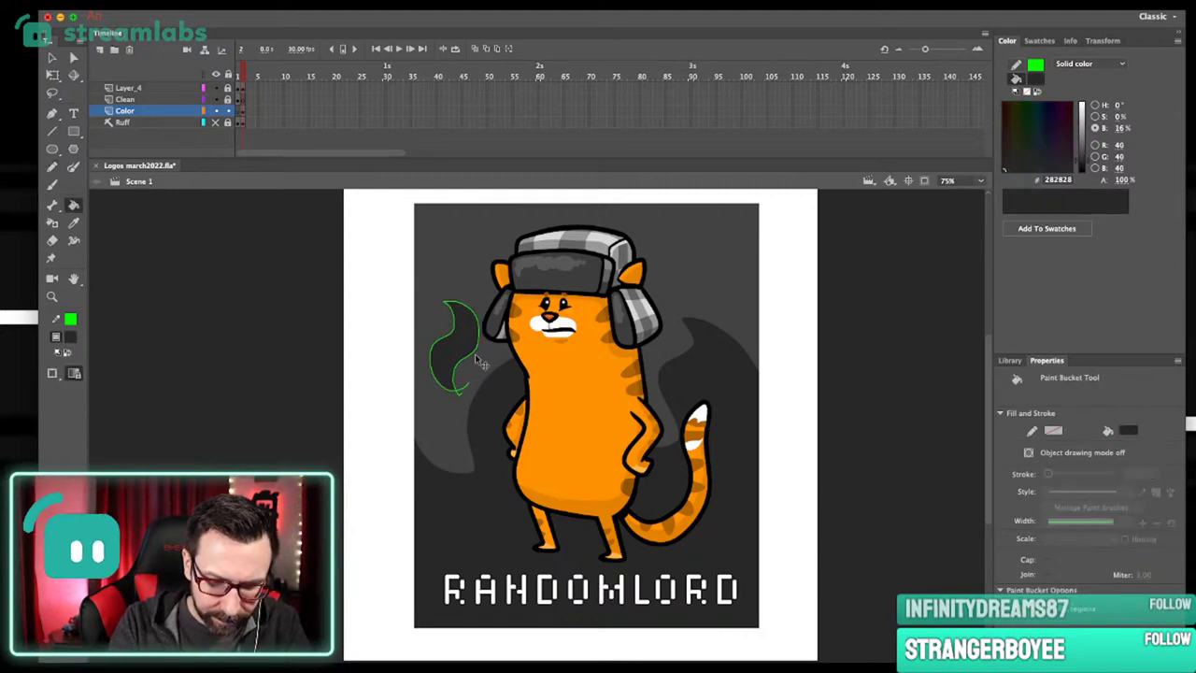
double_click(477, 357, "super")
key("BackSpace")
Draw a second curled flame shape on the background to the right of the hat, fill it with 282828 and remove its green outline.
key("shift+y")
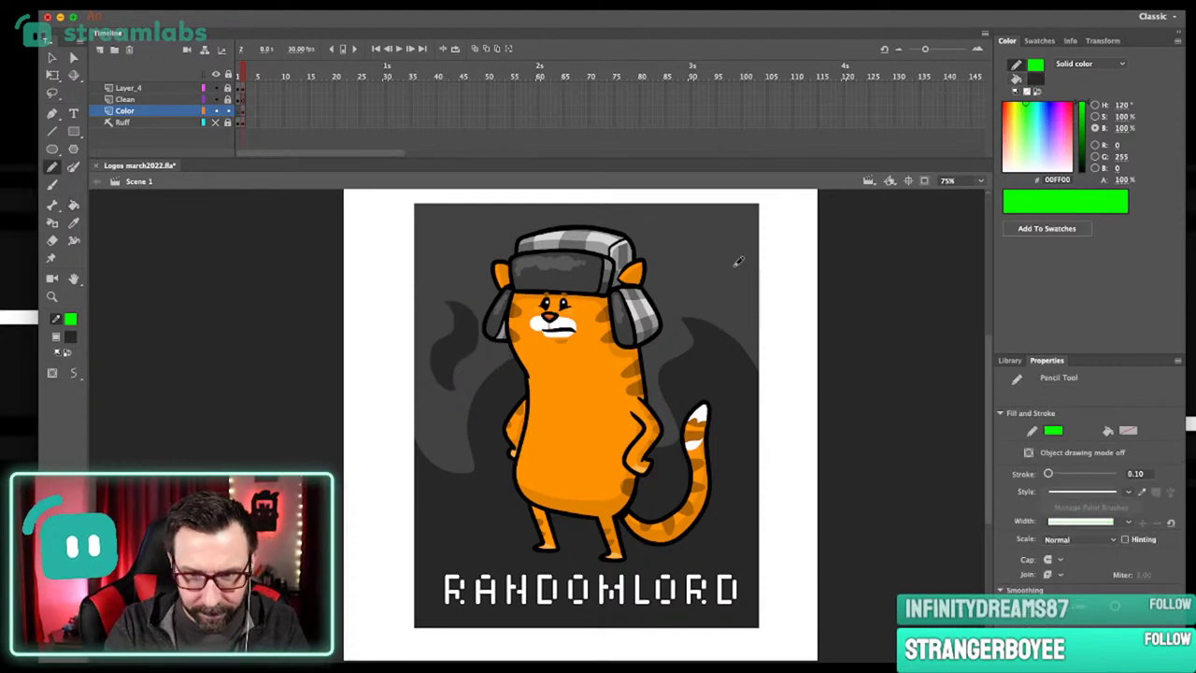
left_click_drag(712, 239, 716, 303)
key("i")
left_click(729, 328)
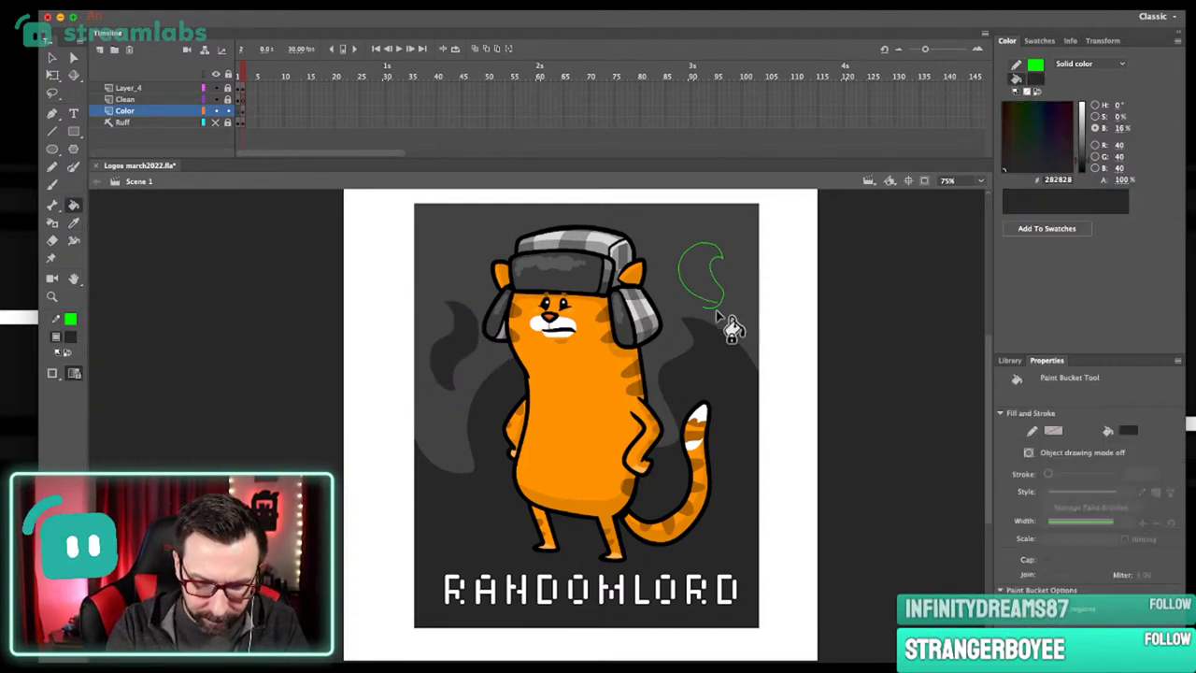
double_click(719, 303, "super")
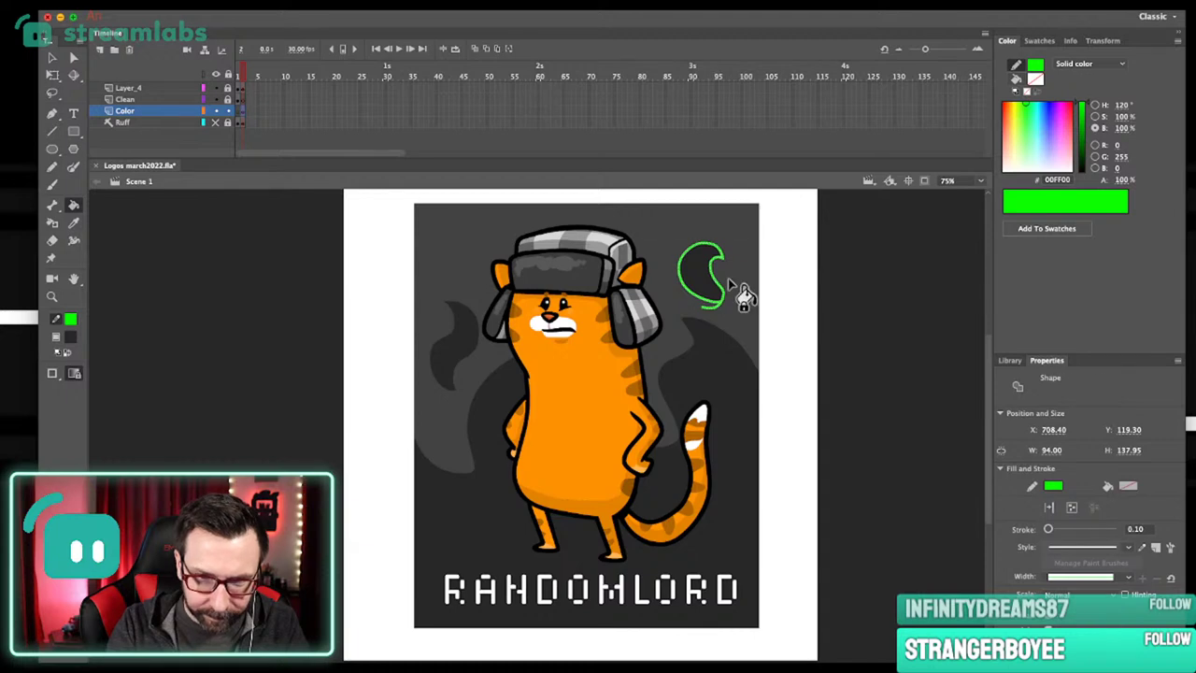
key("BackSpace")
scroll(731, 283, "up", 1)
scroll(730, 281, "down", 1)
key("super+=")
key("super+-")
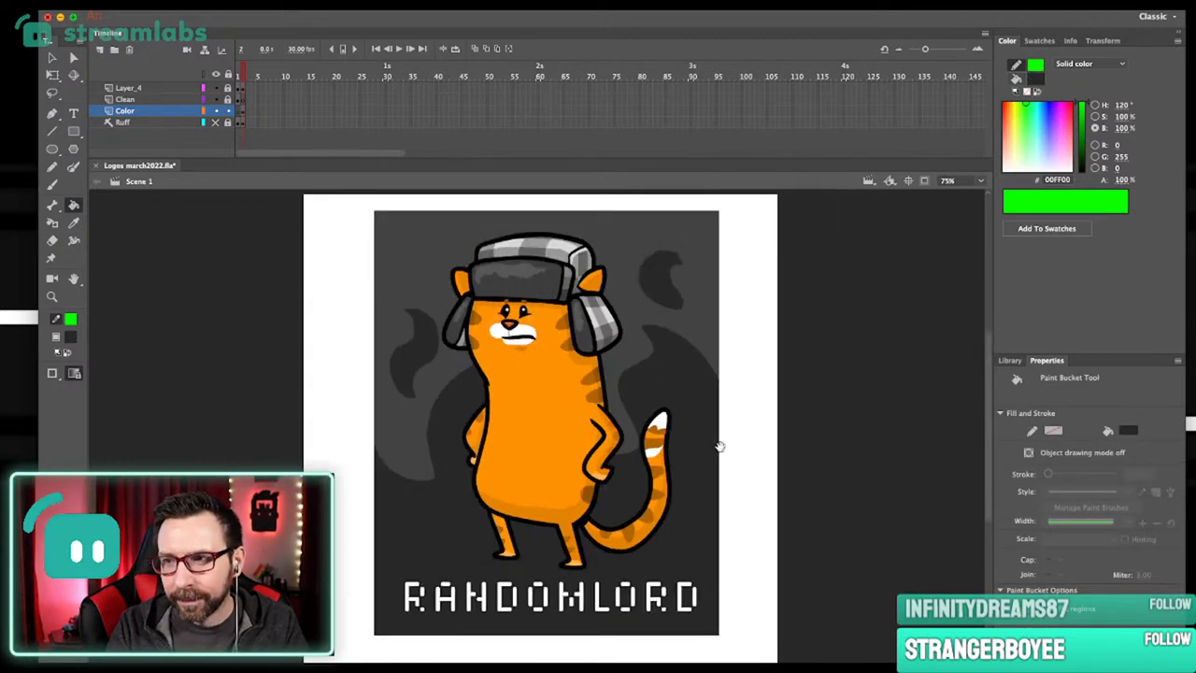
left_click_drag(719, 443, 726, 417)
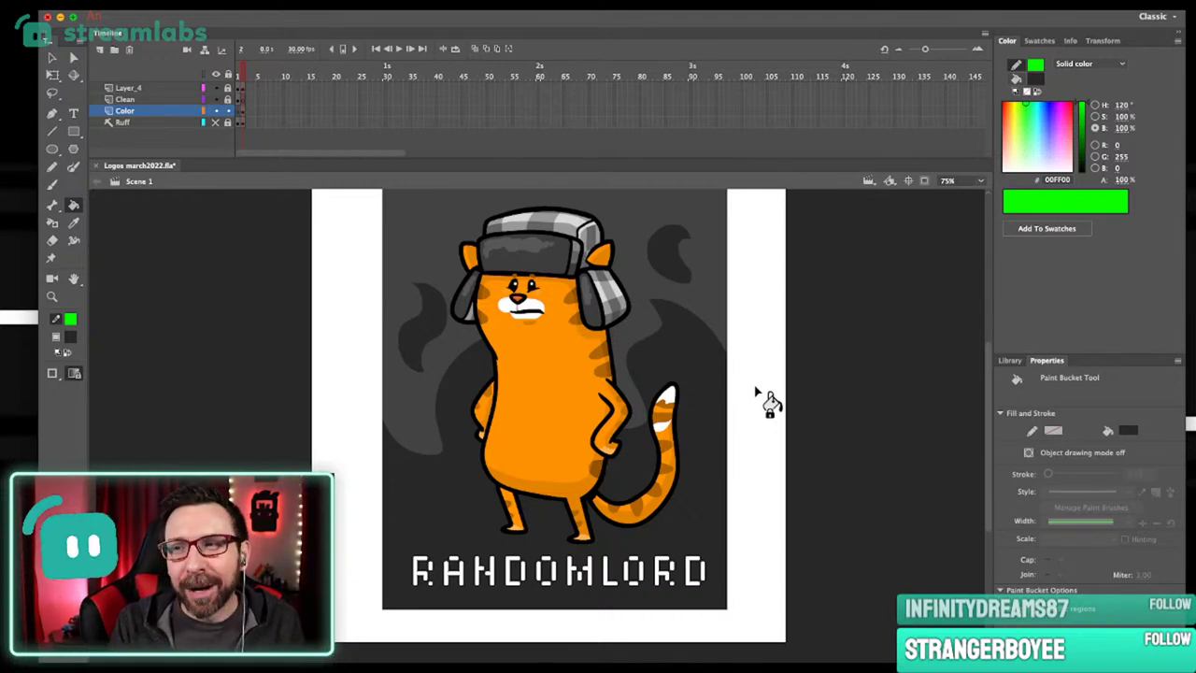
Fill the lighter grey background area with the sampled dark grey 282828 so the whole rectangle is one tone.
left_click_drag(730, 374, 731, 405)
key("i")
left_click(708, 352)
left_click(704, 346)
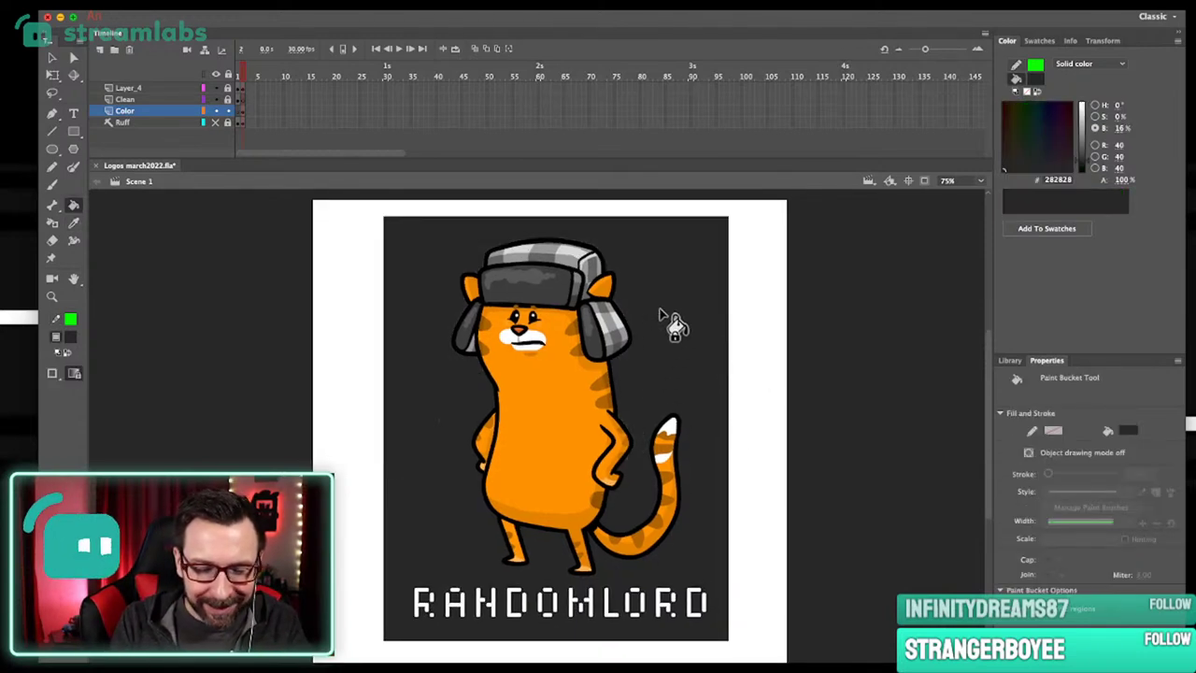
Try sketching two wavy lines across the background behind the cat with a lighter grey 626262 for the band, and undo the lines.
key("y")
scroll(682, 368, "left", 2)
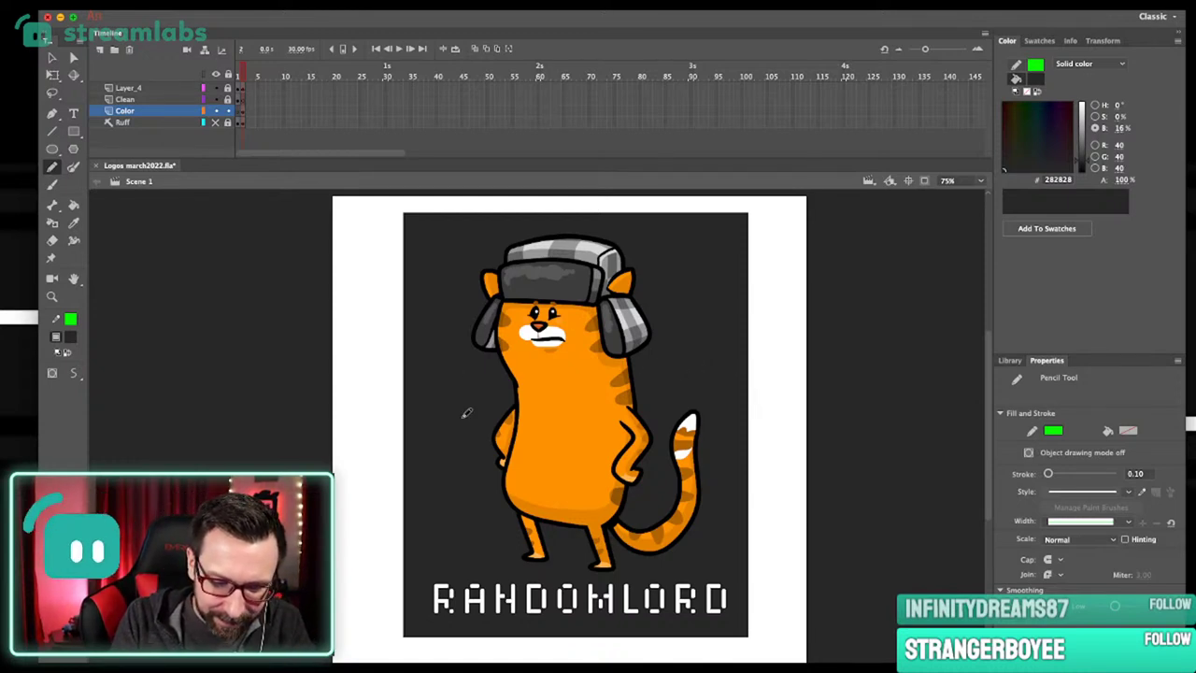
left_click_drag(703, 428, 828, 406)
mouse_move(795, 314)
left_mouse_down()
mouse_move(526, 354)
mouse_move(359, 366)
left_mouse_up()
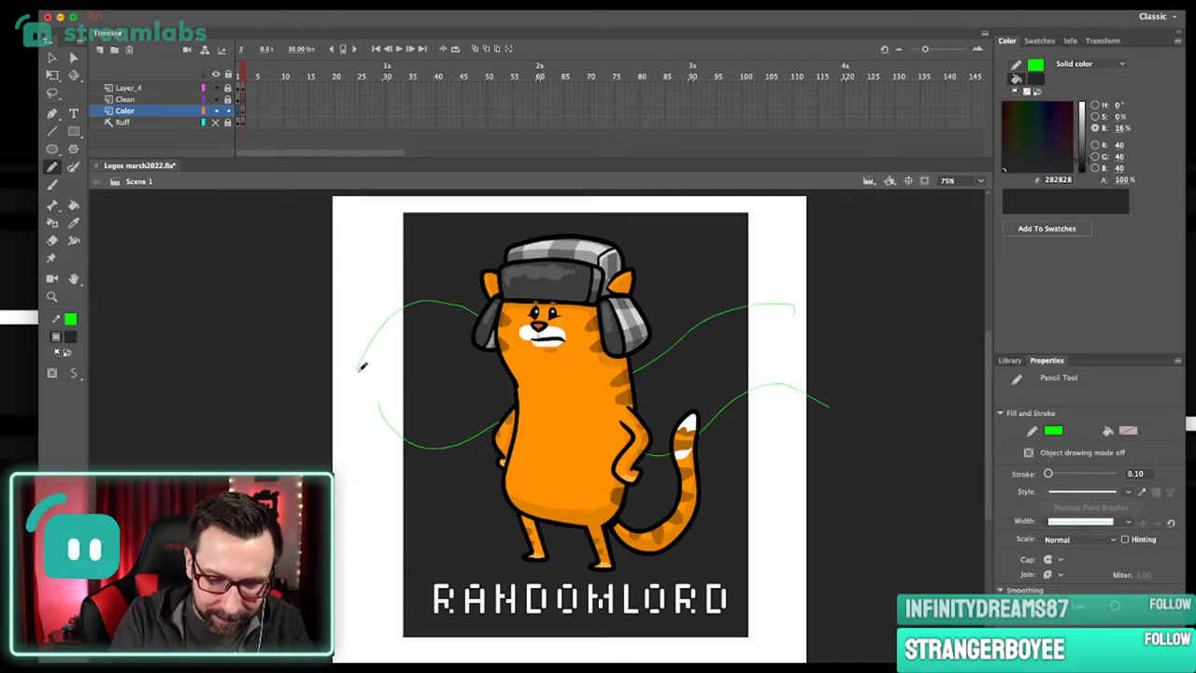
key("i")
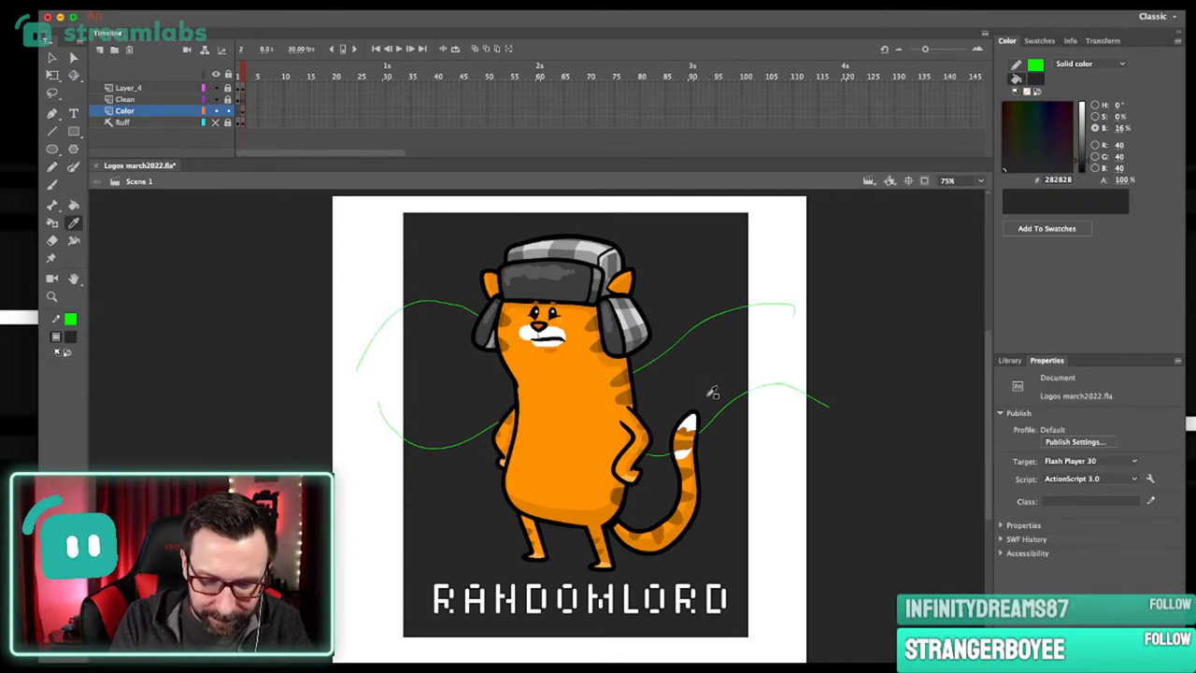
left_click_drag(1089, 160, 1086, 144)
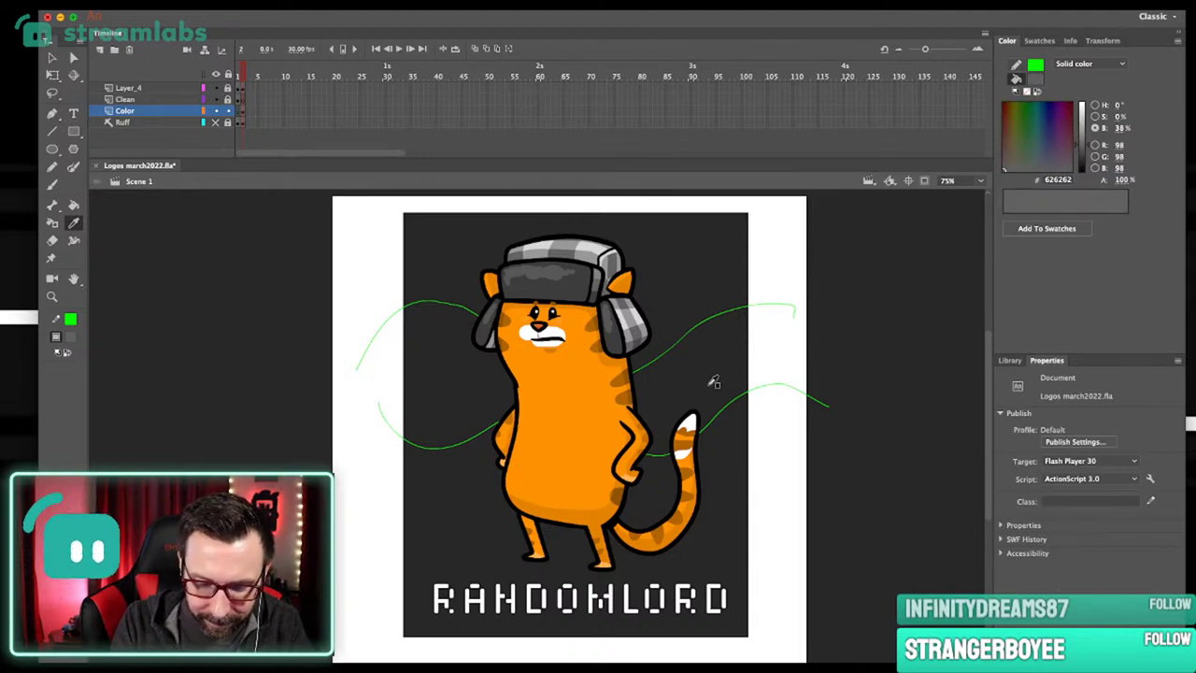
key("k")
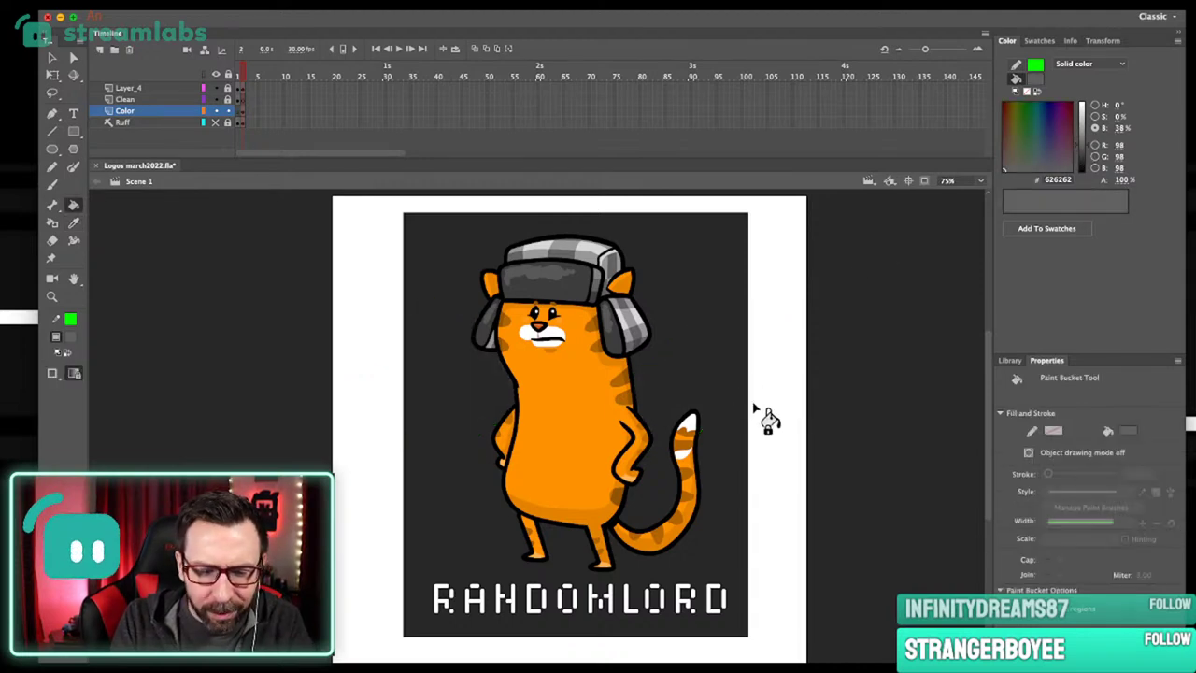
scroll(755, 394, "down", 1)
key("n")
scroll(753, 389, "up", 3)
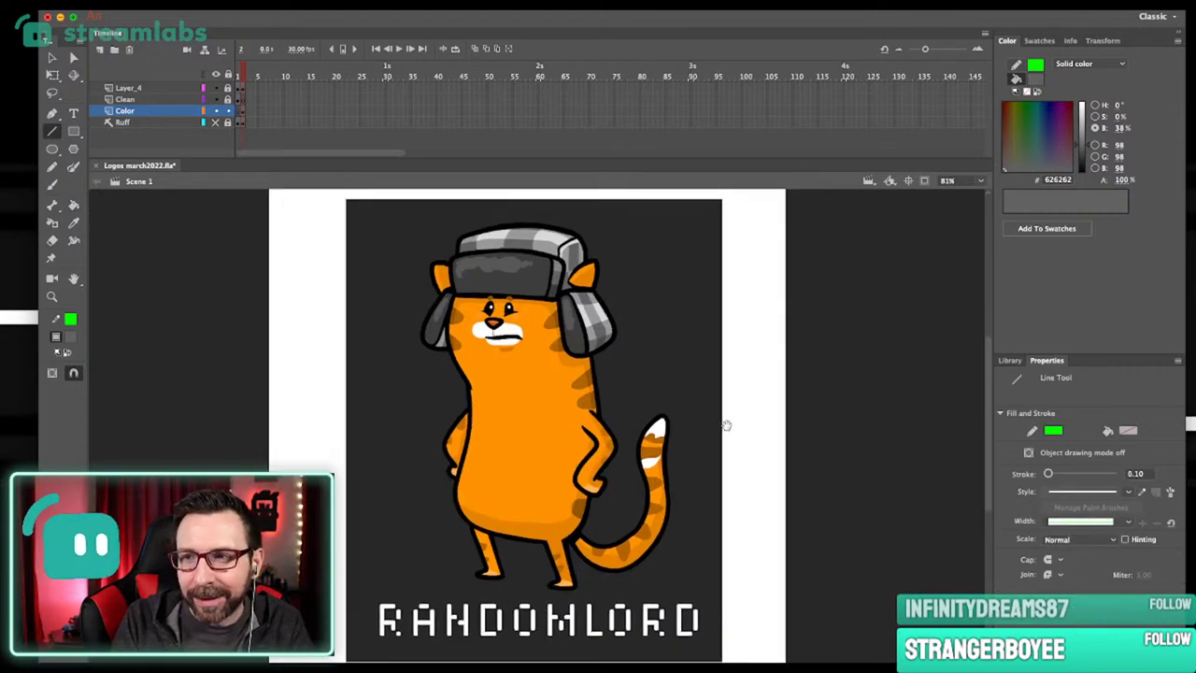